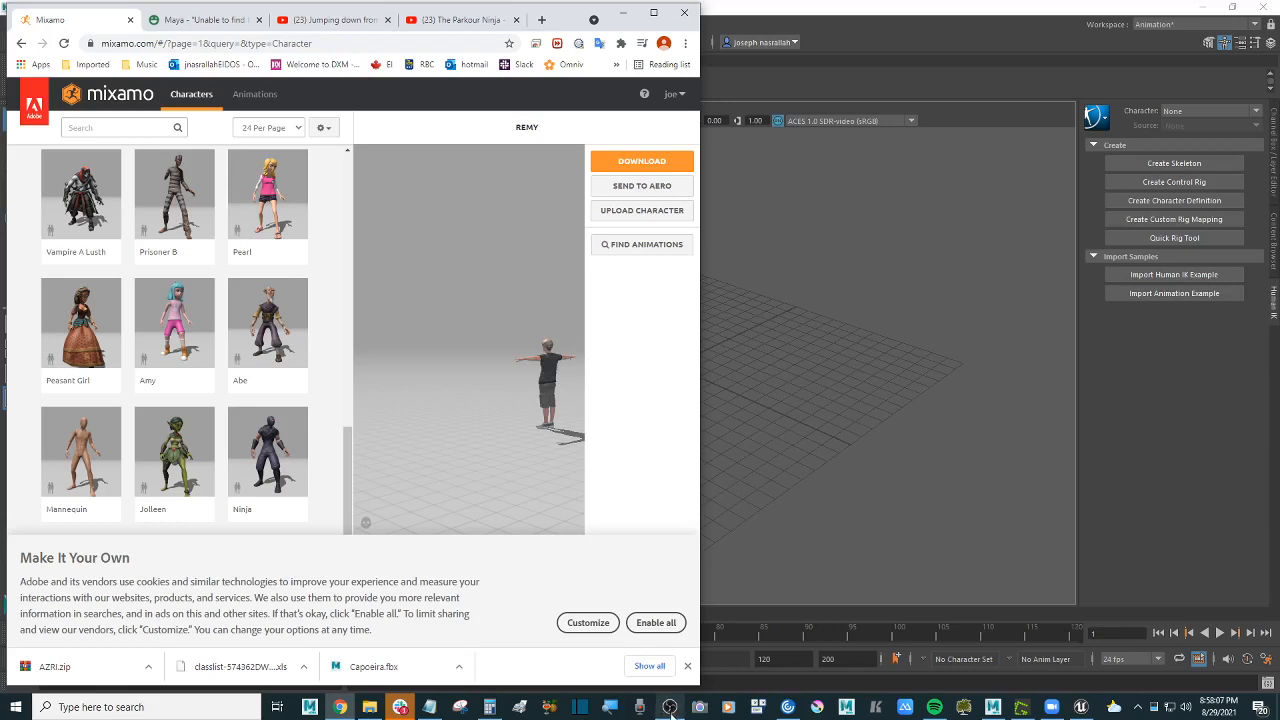
mouse_move(673, 712)
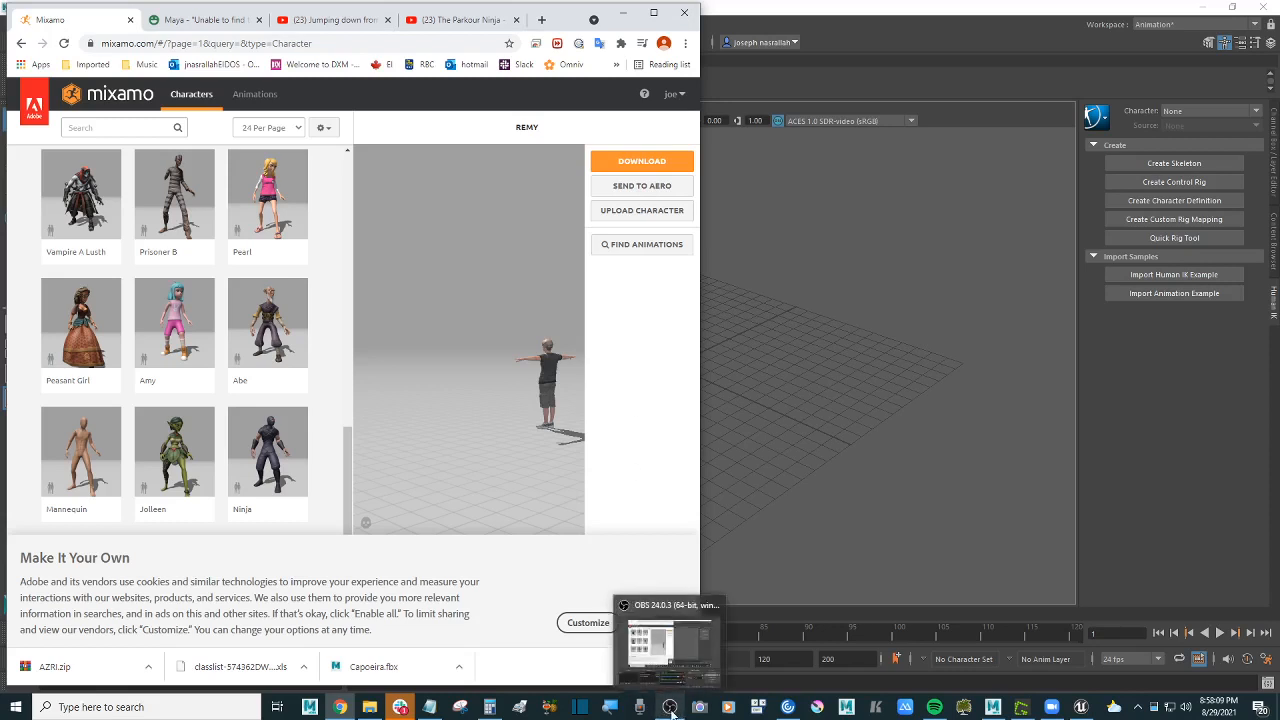
left_click(670, 710)
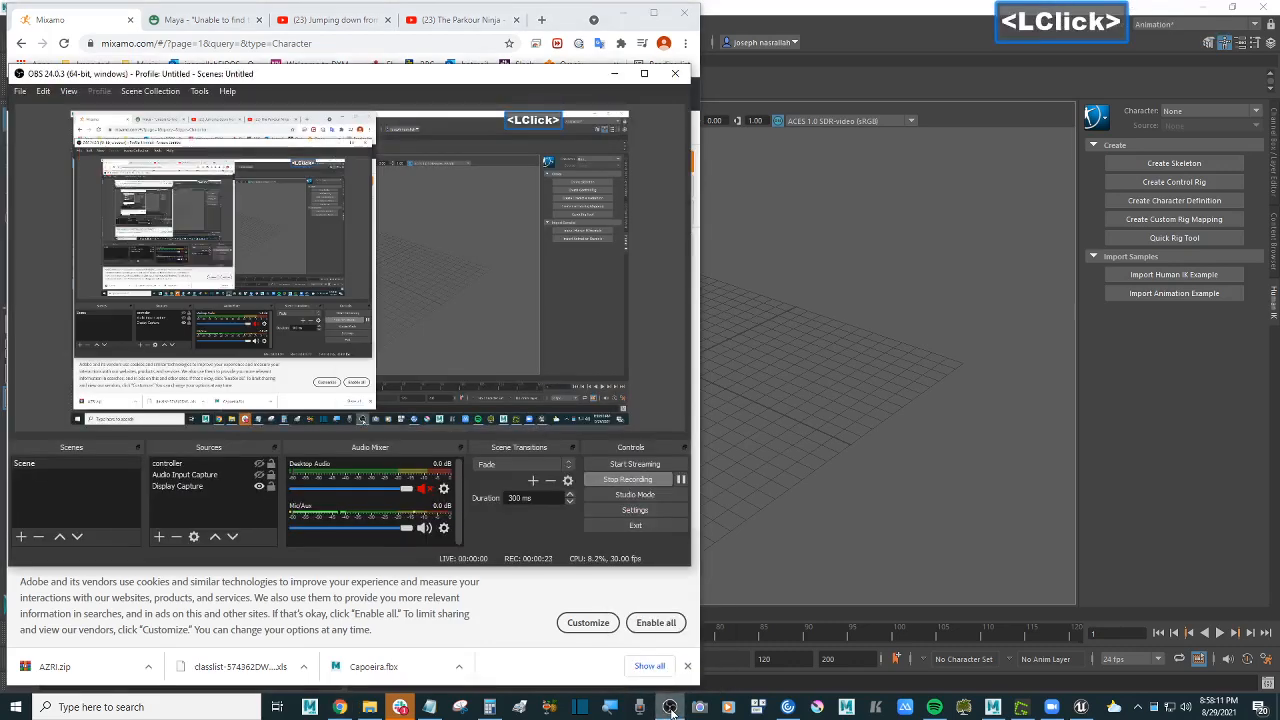
left_click(670, 710)
left_click(656, 410)
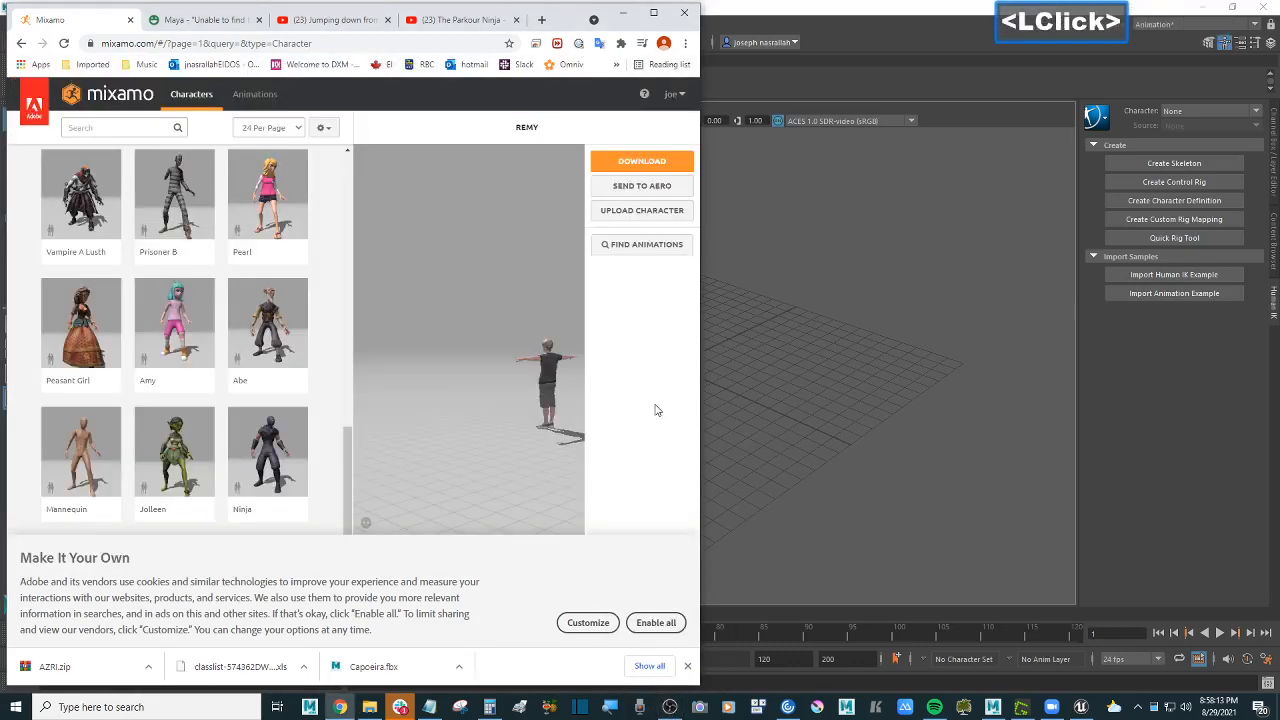
Step: Browse the Mixamo character library back up to the start of the list
scroll(233, 358, "up", 3)
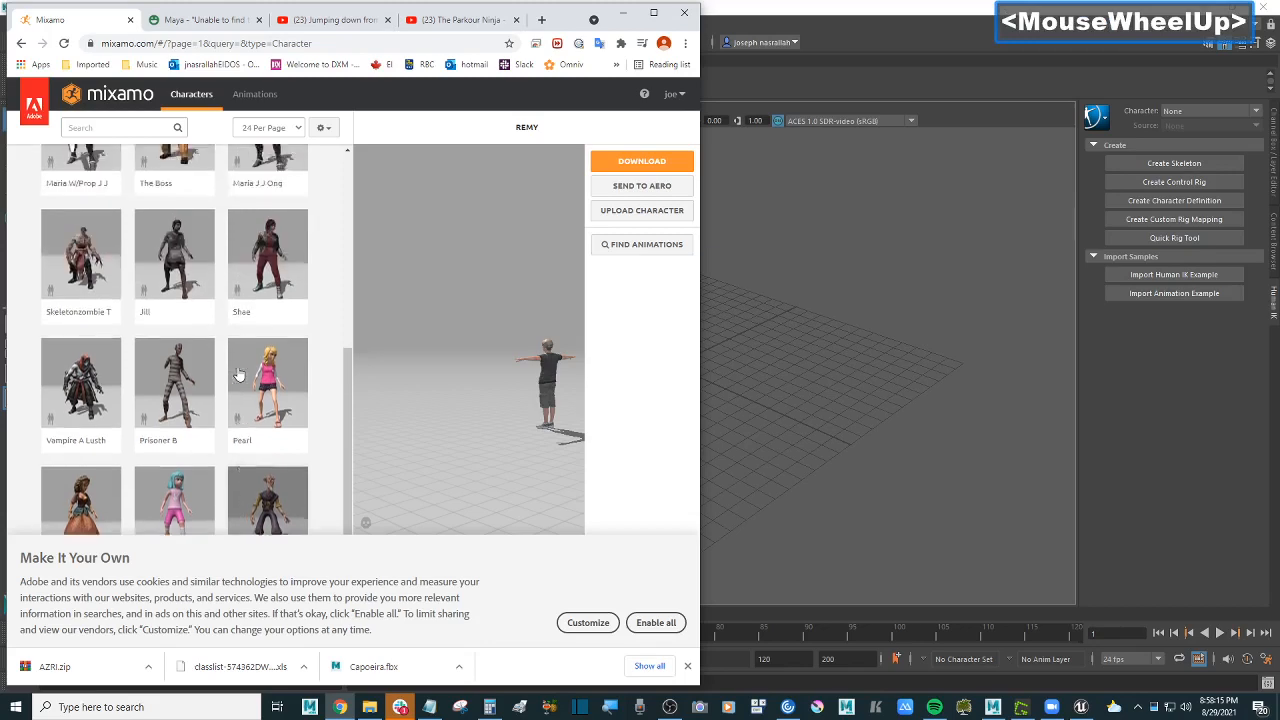
scroll(234, 358, "up", 5)
scroll(234, 358, "down", 1)
scroll(234, 358, "up", 1)
scroll(234, 358, "down", 1)
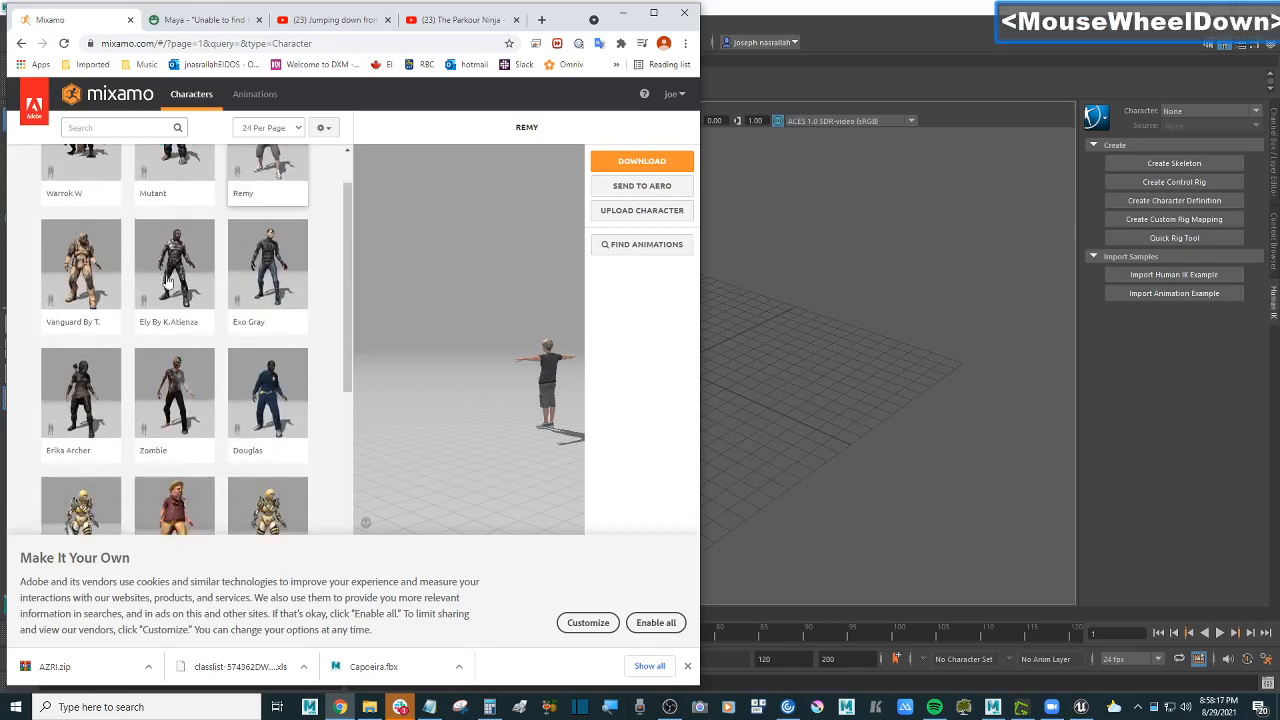
left_click(118, 125)
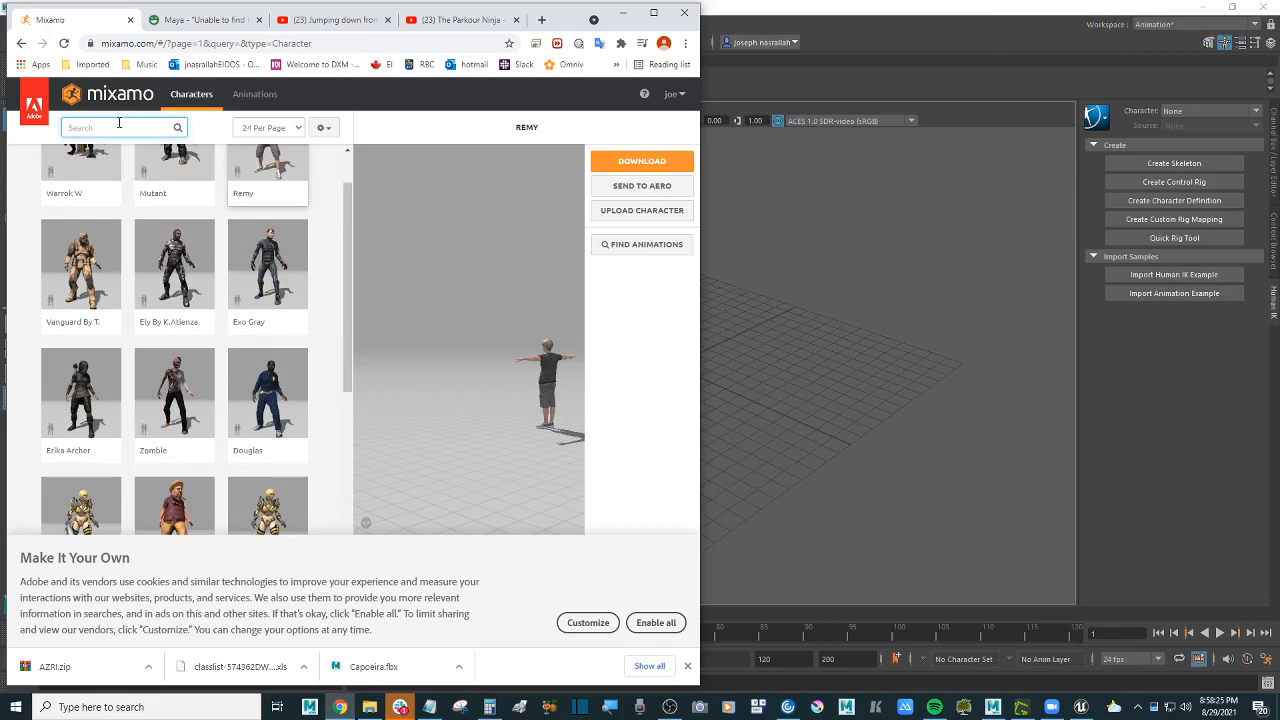
scroll(122, 126, "up", 1)
left_click(350, 165)
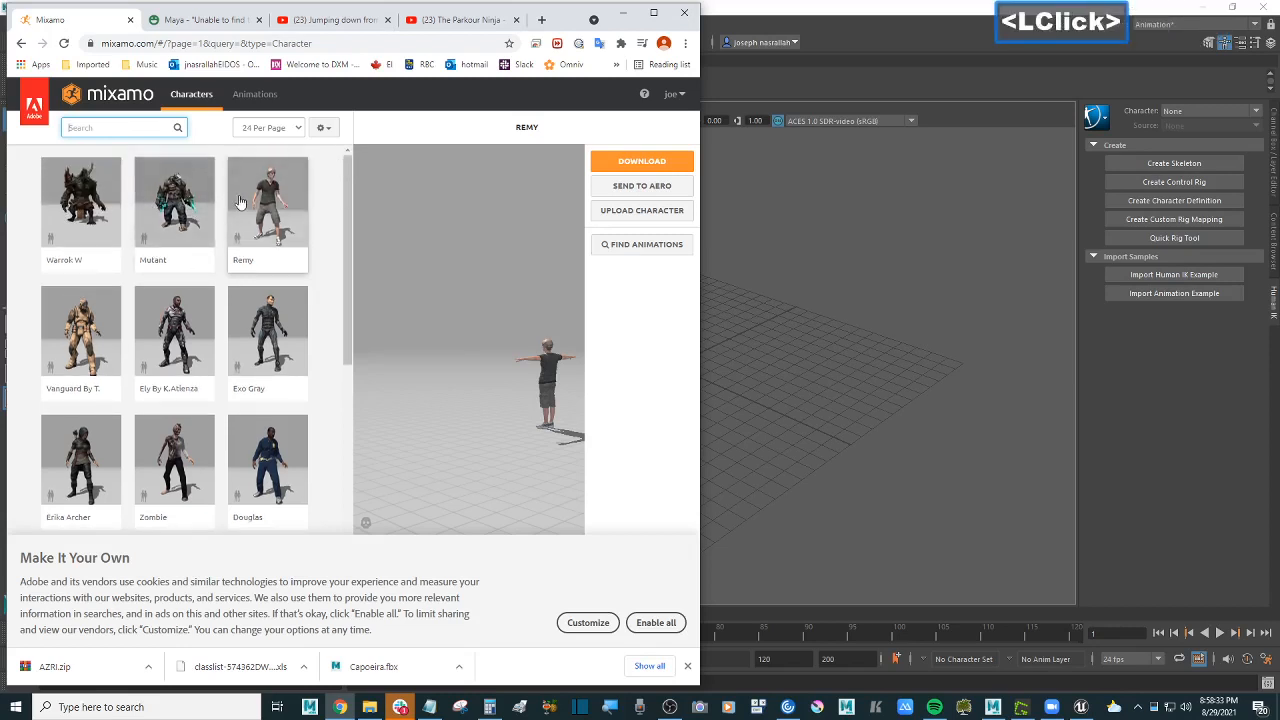
Step: Search the Mixamo characters for "ninja" and load the Ninja character into the preview
left_click(107, 128)
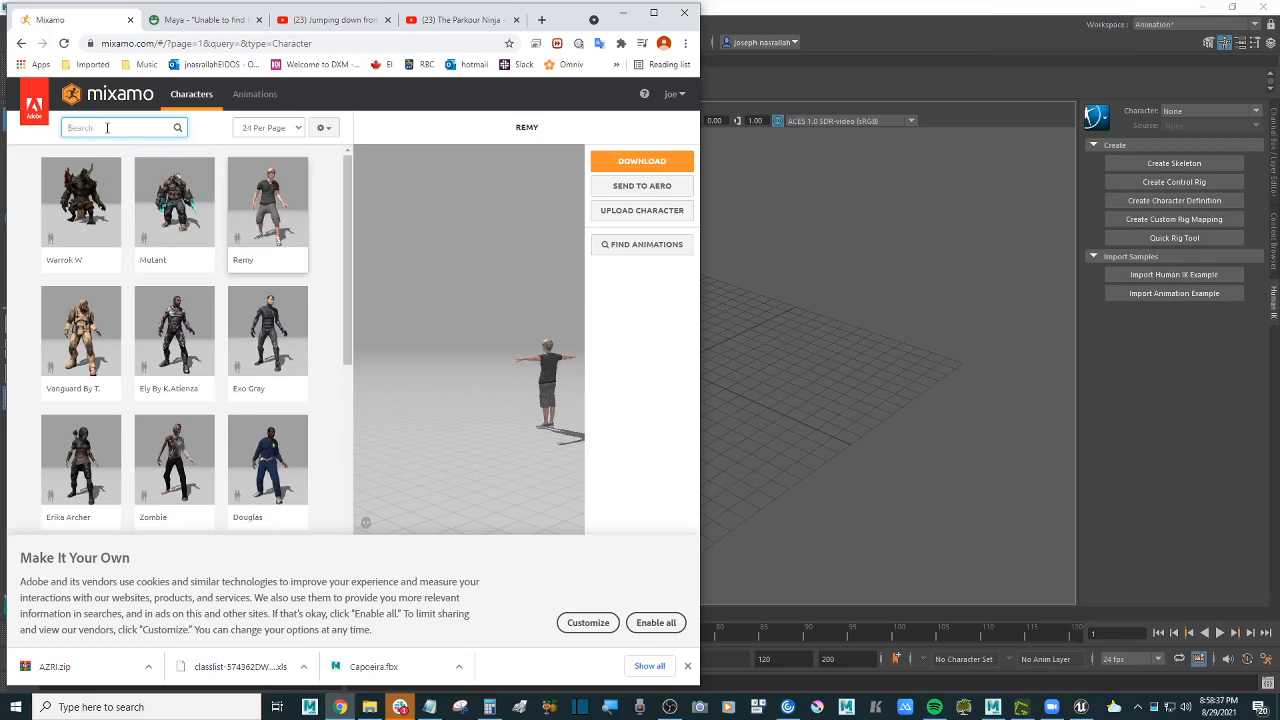
type("ni")
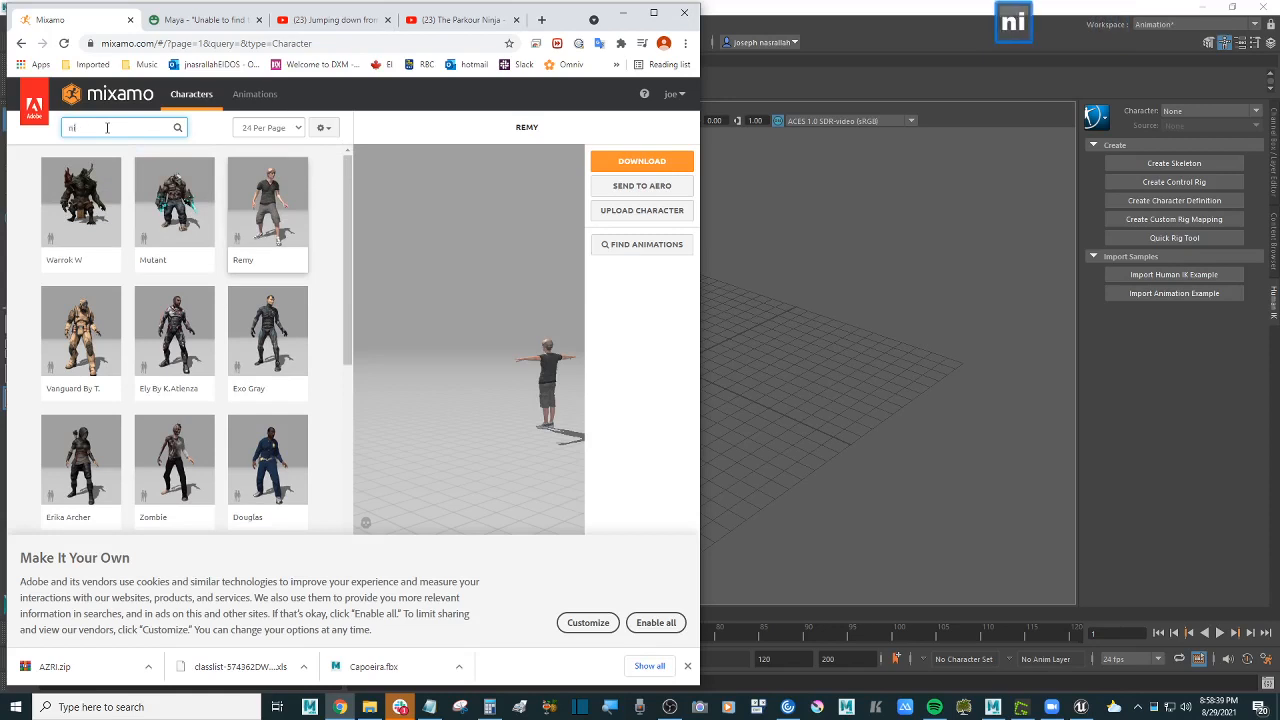
type("nja")
key("Return")
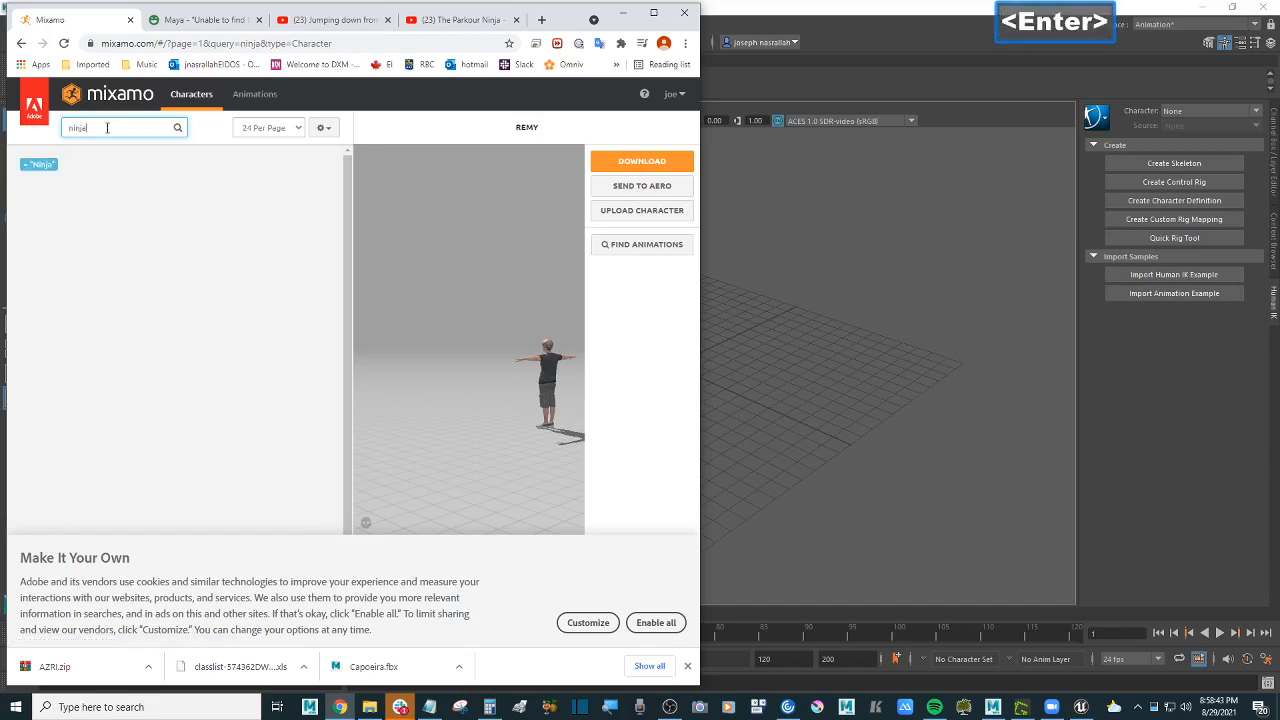
left_click(73, 251)
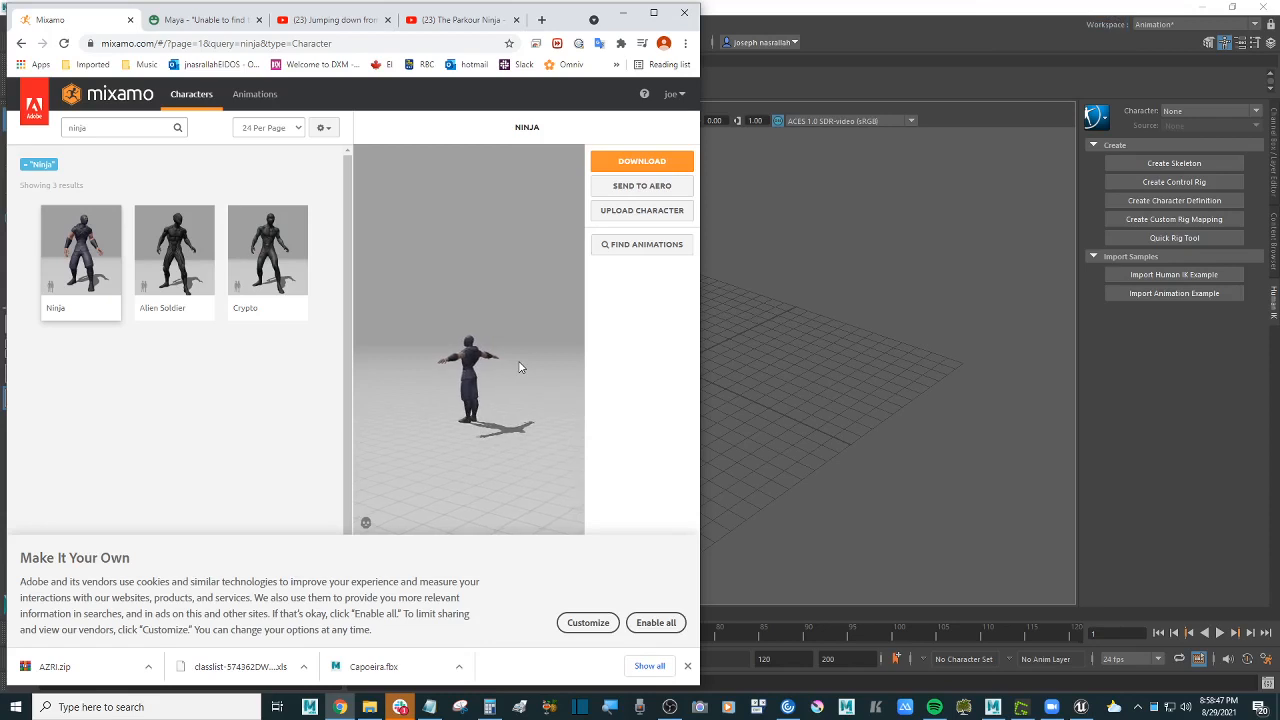
Step: Inspect the Ninja character from the front and download it as FBX Binary (.fbx) in T-pose
left_click_drag(519, 367, 465, 348)
scroll(468, 362, "up", 10)
scroll(468, 360, "down", 1)
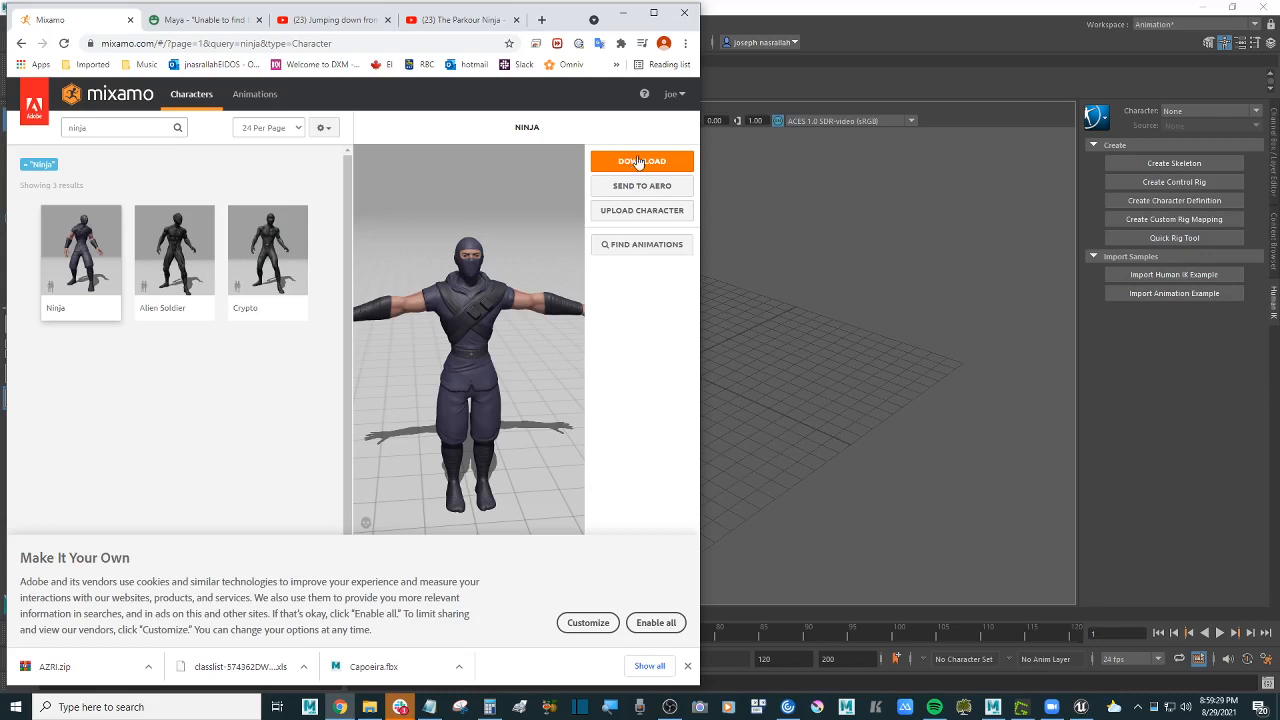
left_click(638, 162)
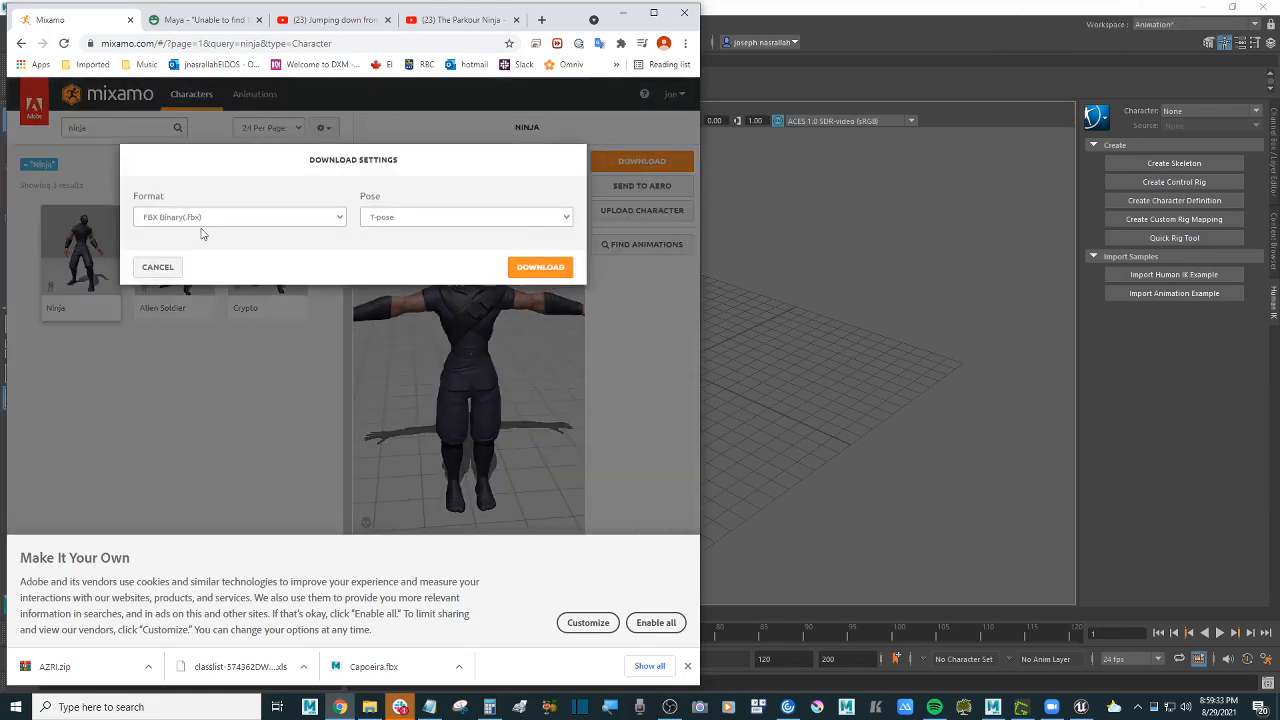
left_click(521, 269)
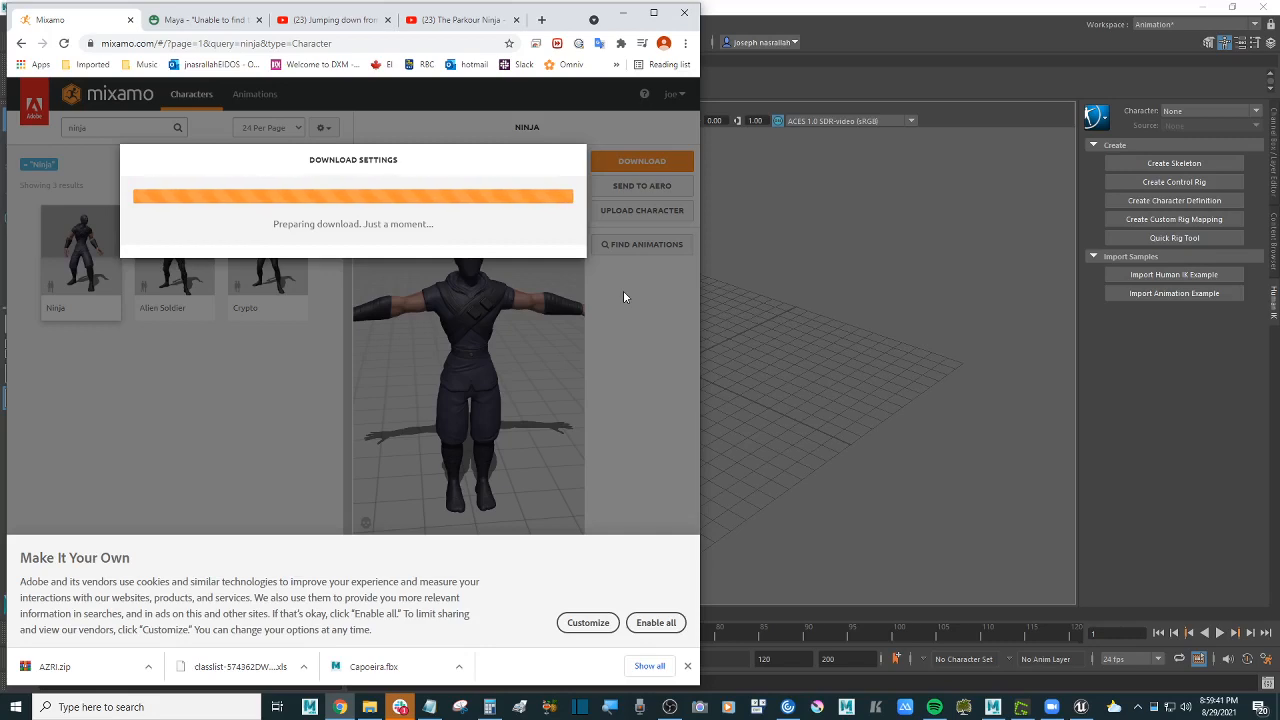
Step: Switch to File Explorer, place its window beside the Mixamo preview, and open the Desktop folder Dawson > _F21
left_click(369, 707)
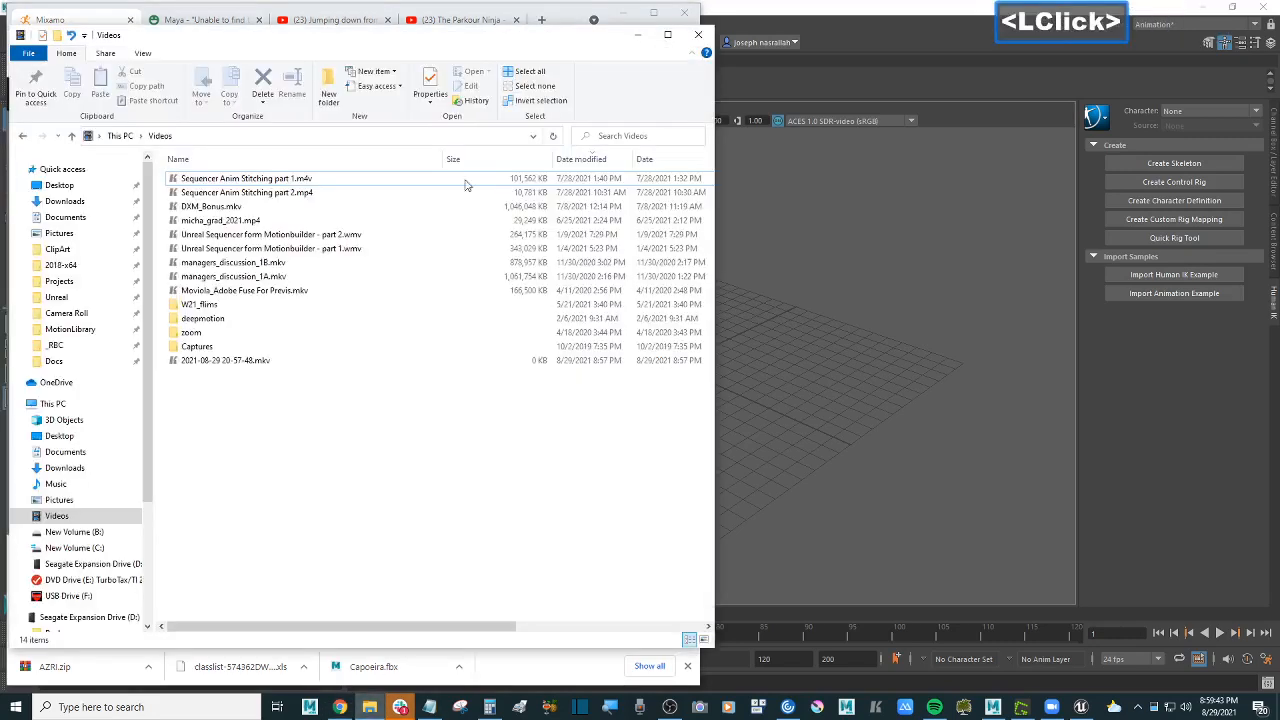
left_click_drag(369, 45, 855, 68)
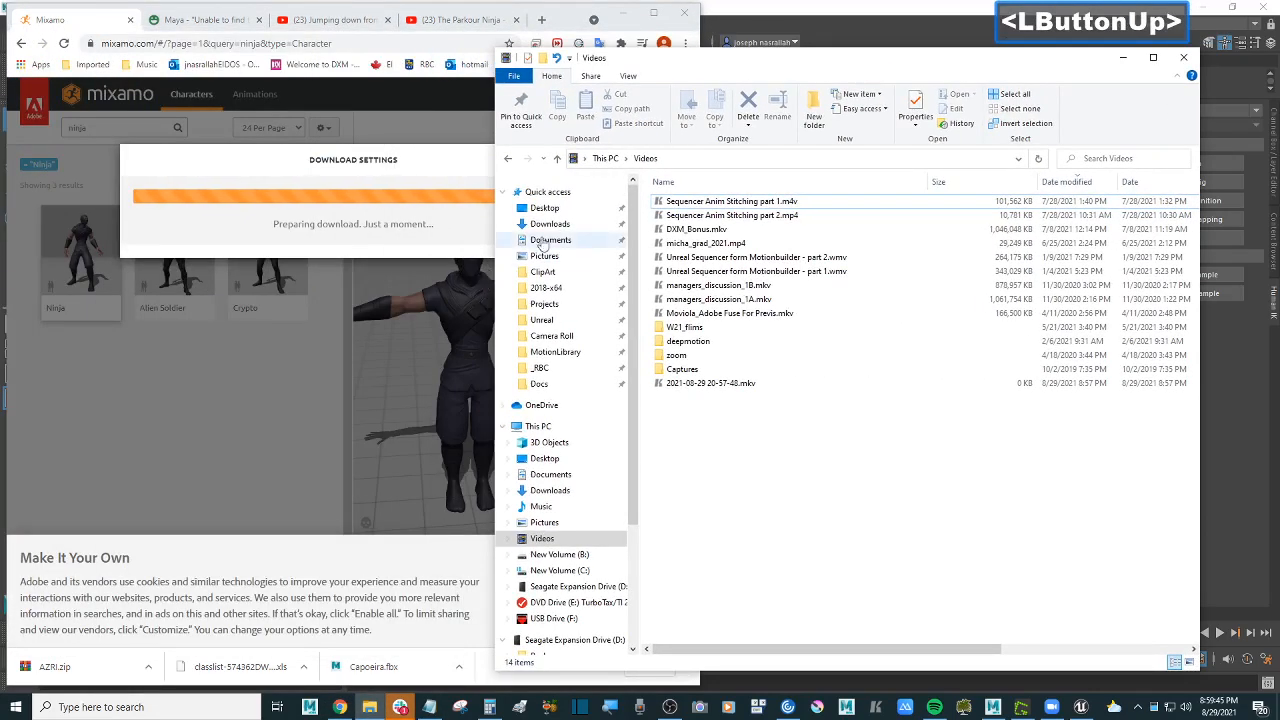
left_click(553, 209)
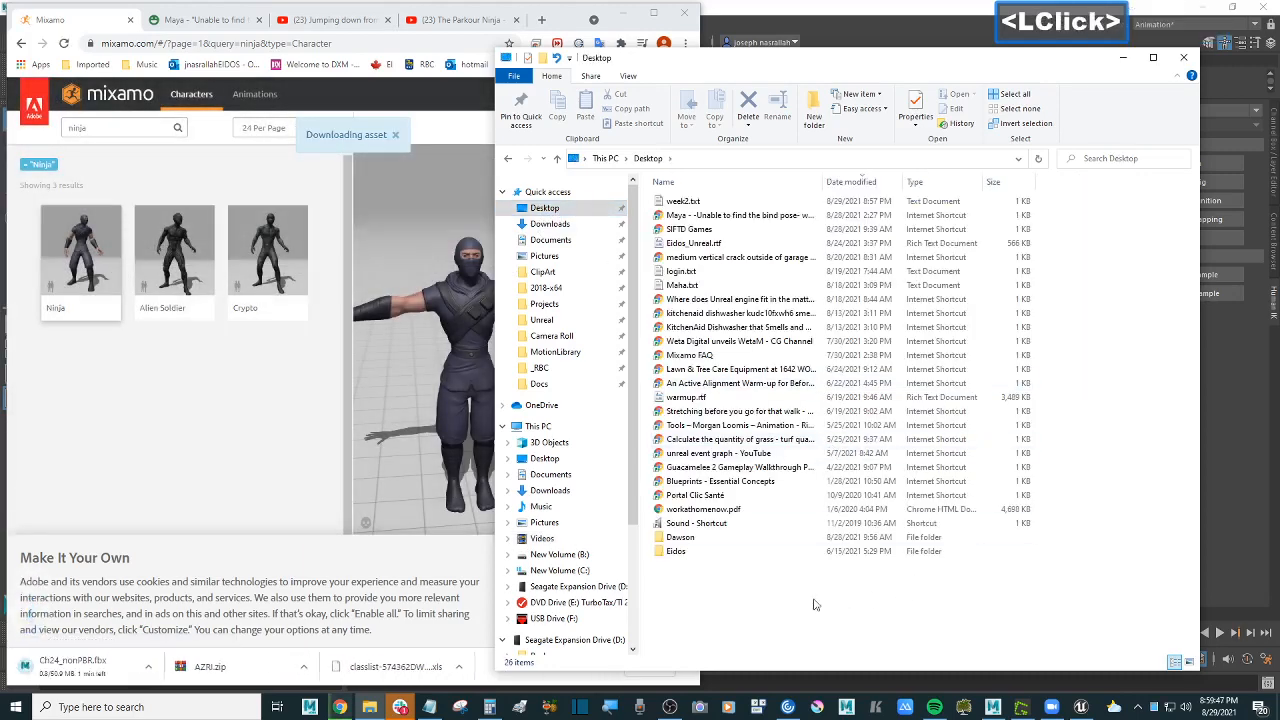
left_click(773, 606)
right_click(760, 600)
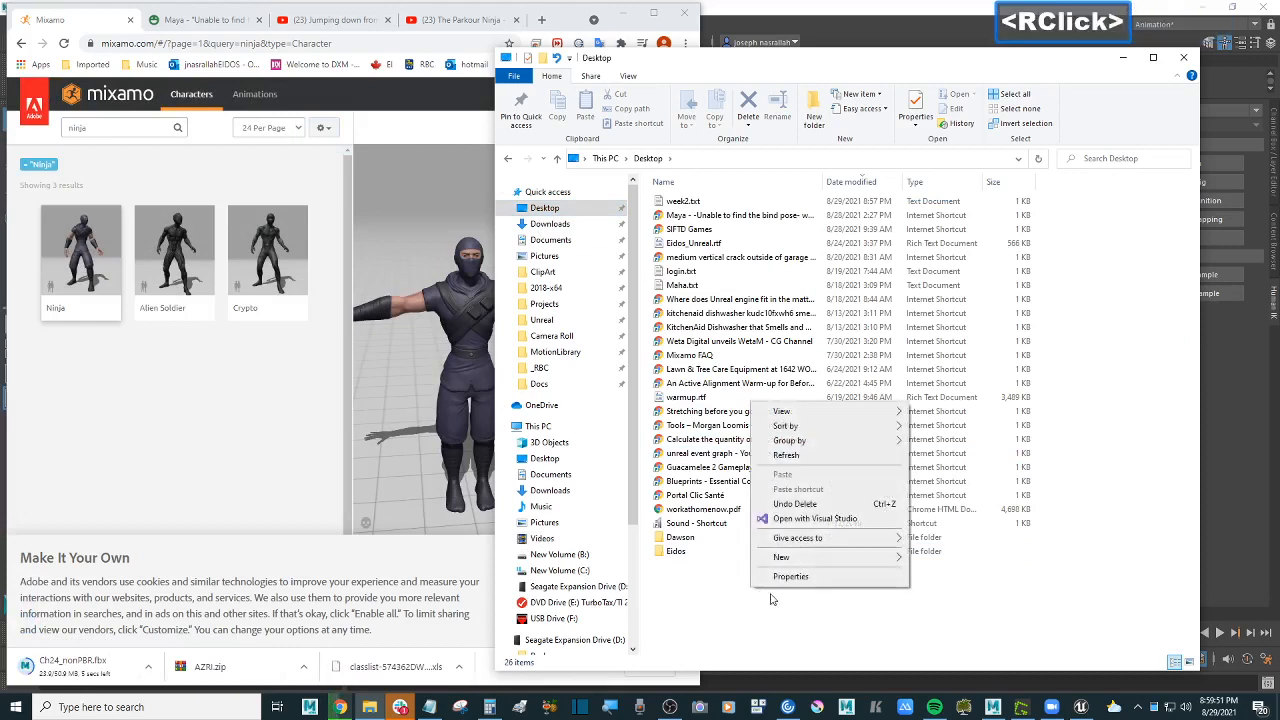
double_click(688, 541)
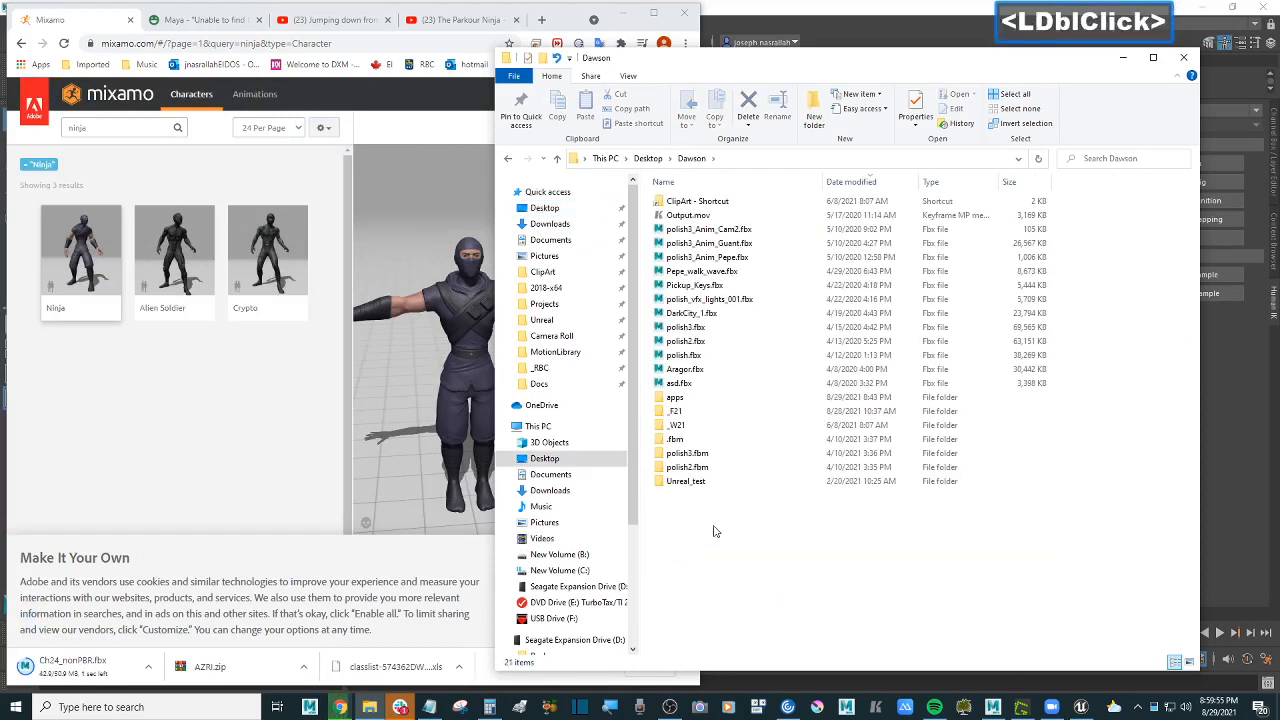
left_click(794, 594)
double_click(688, 411)
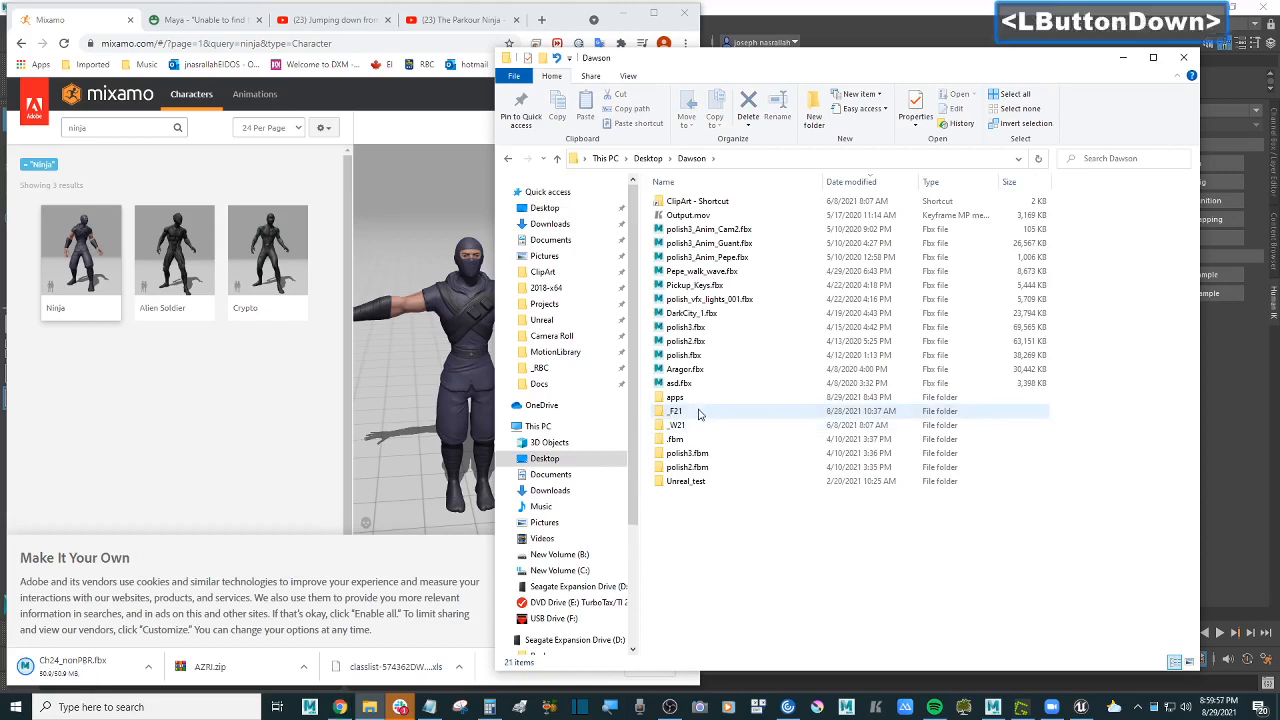
Step: Delete all existing contents of the _F21 folder
left_click_drag(800, 303, 678, 199)
key("Delete")
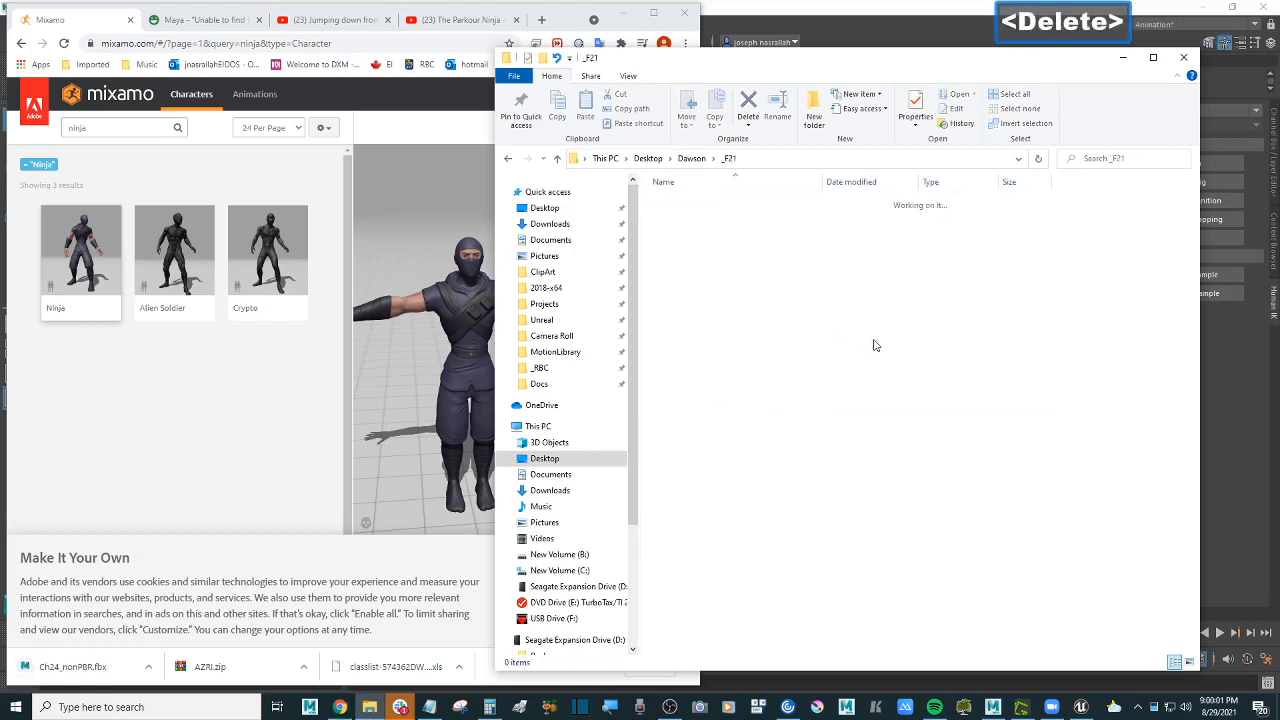
left_click(877, 345)
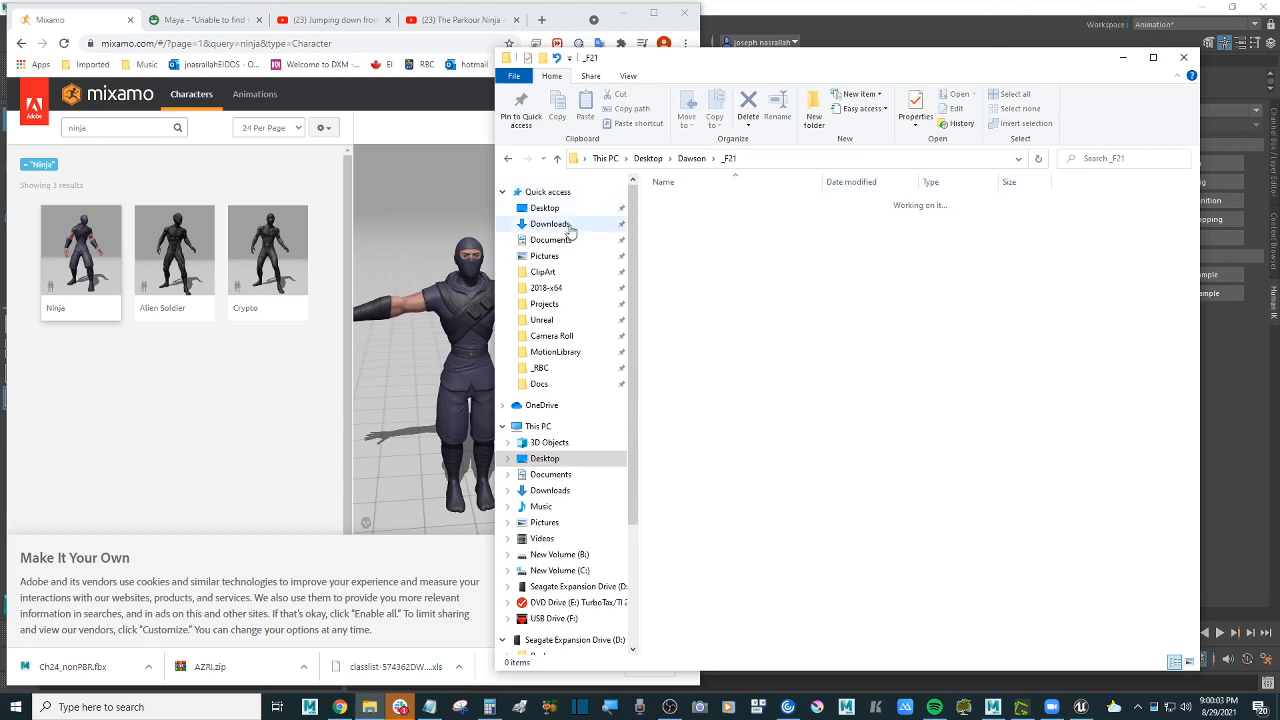
Step: Create a new folder named "downloads" inside _F21
left_click(814, 108)
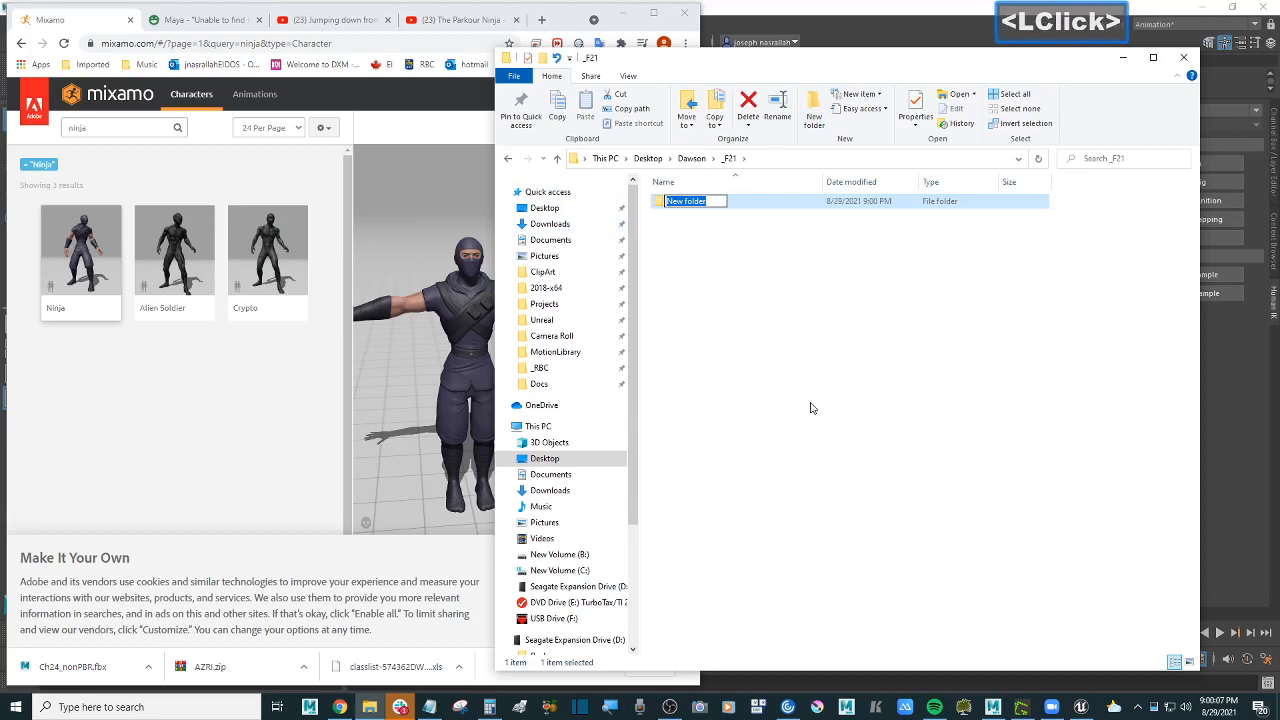
type("dw")
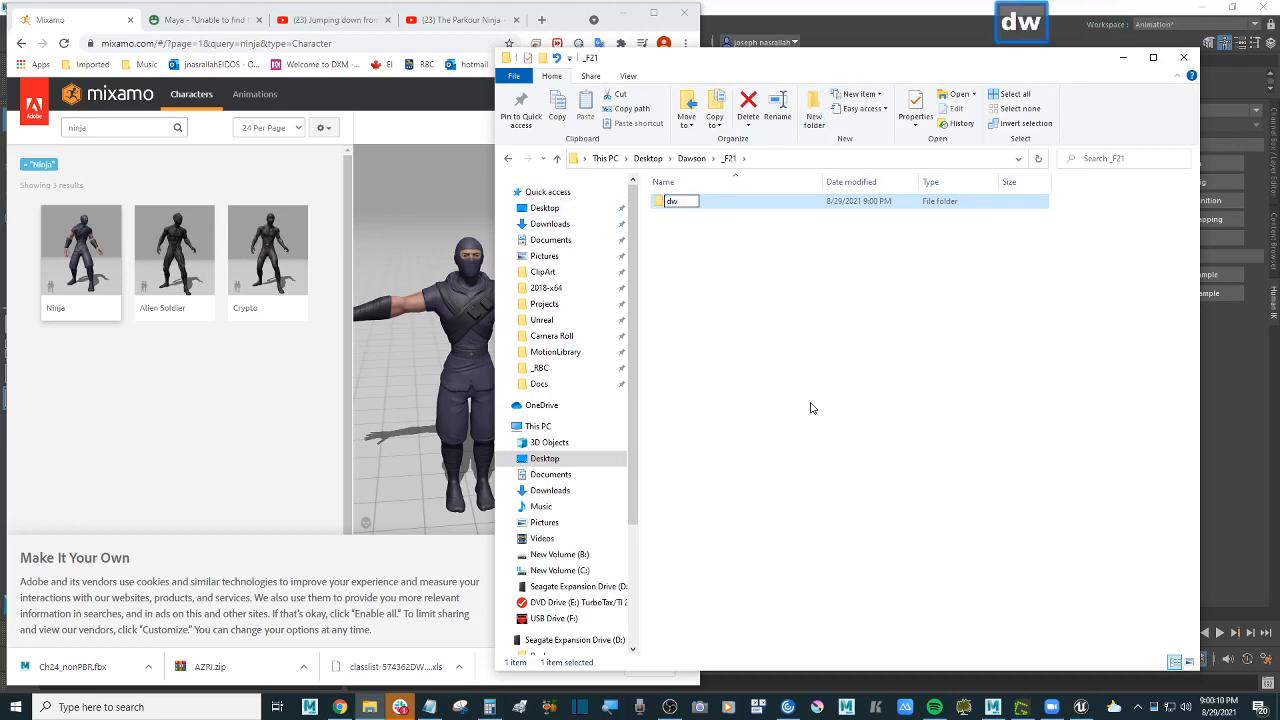
key("BackSpace")
type("io")
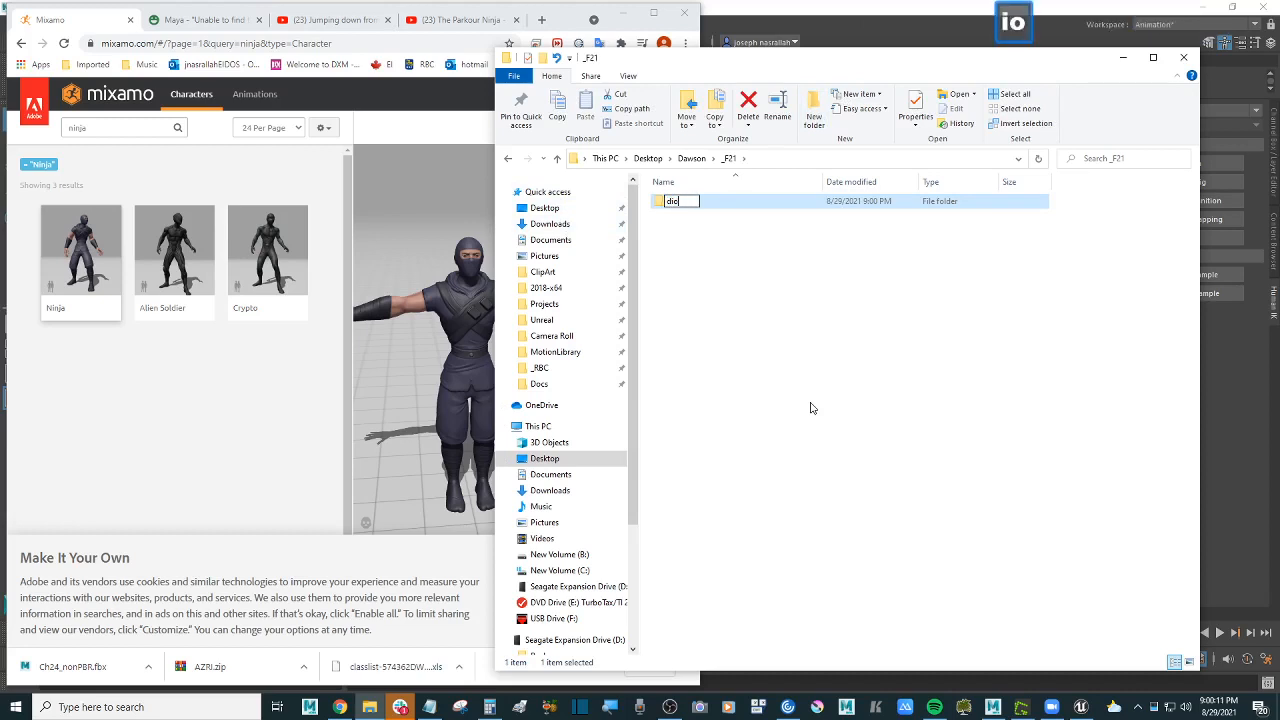
key("BackSpace")
key("BackSpace")
type("ownloads")
key("Return")
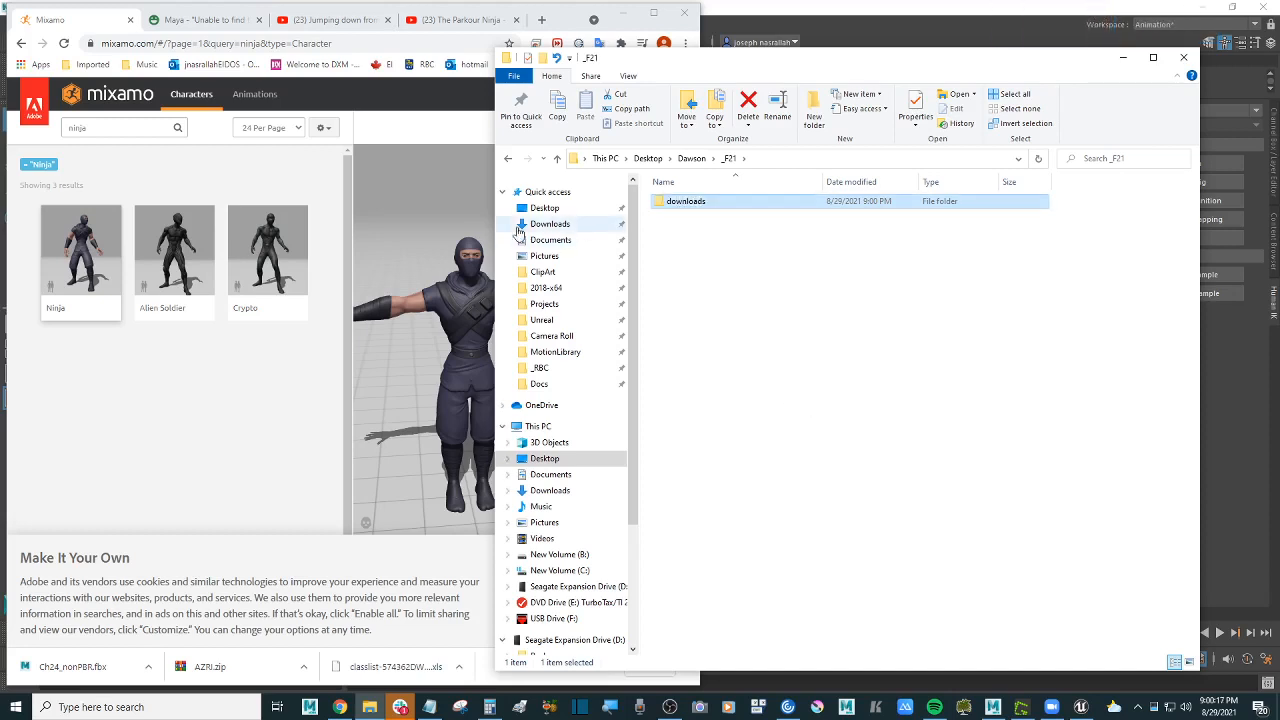
Step: Move Ch24_nonPBR.fbx from the system Downloads folder into the new downloads folder in _F21
left_click(552, 225)
left_click(730, 201)
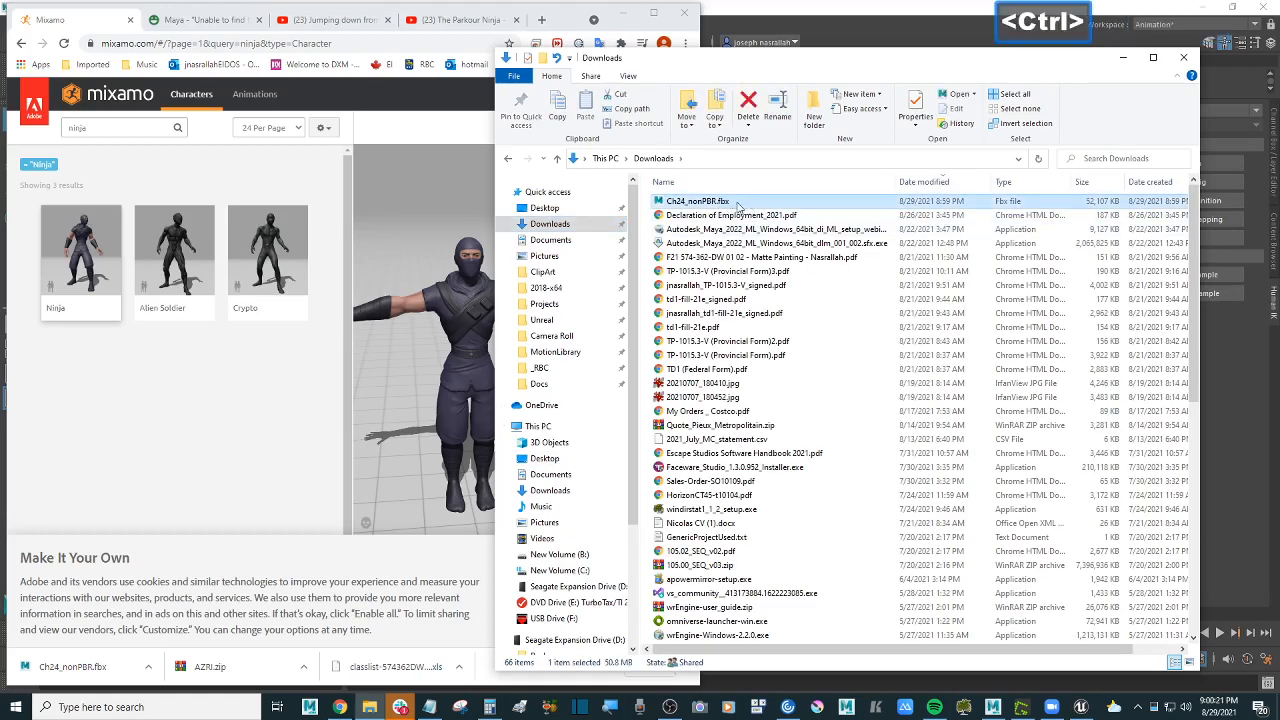
key("ctrl+x")
left_click(508, 158)
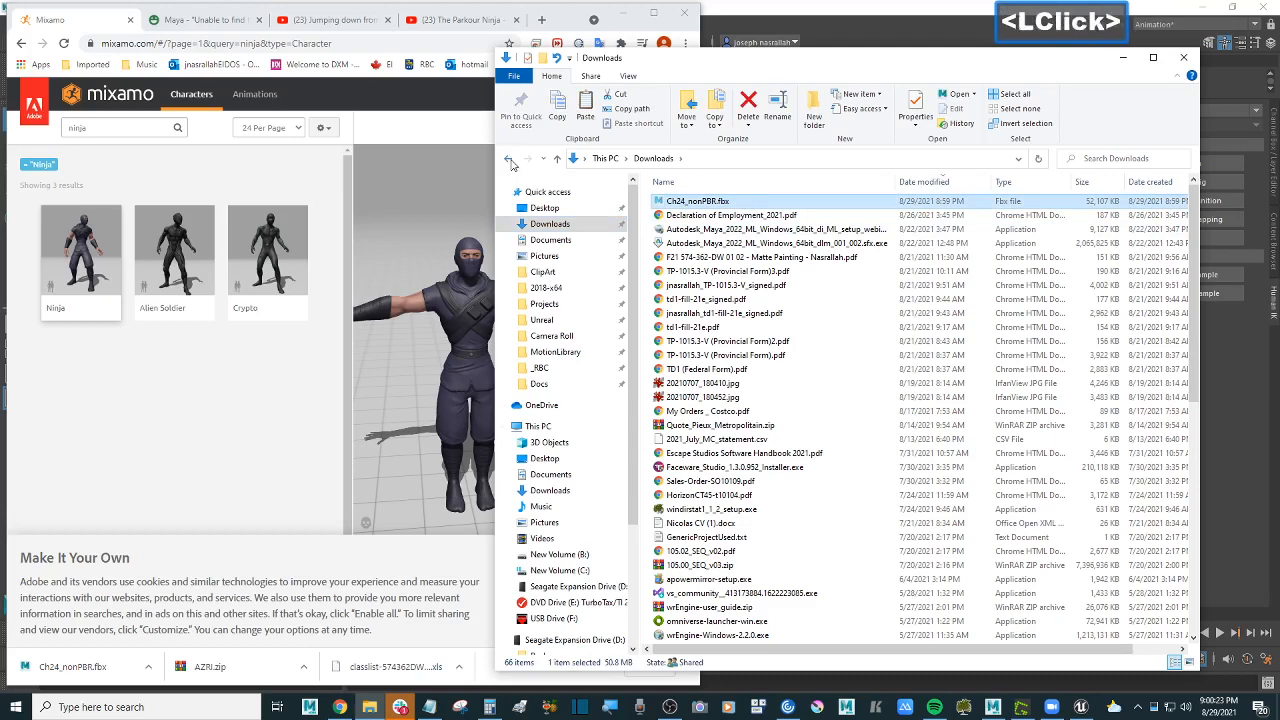
double_click(686, 201)
key("ctrl+v")
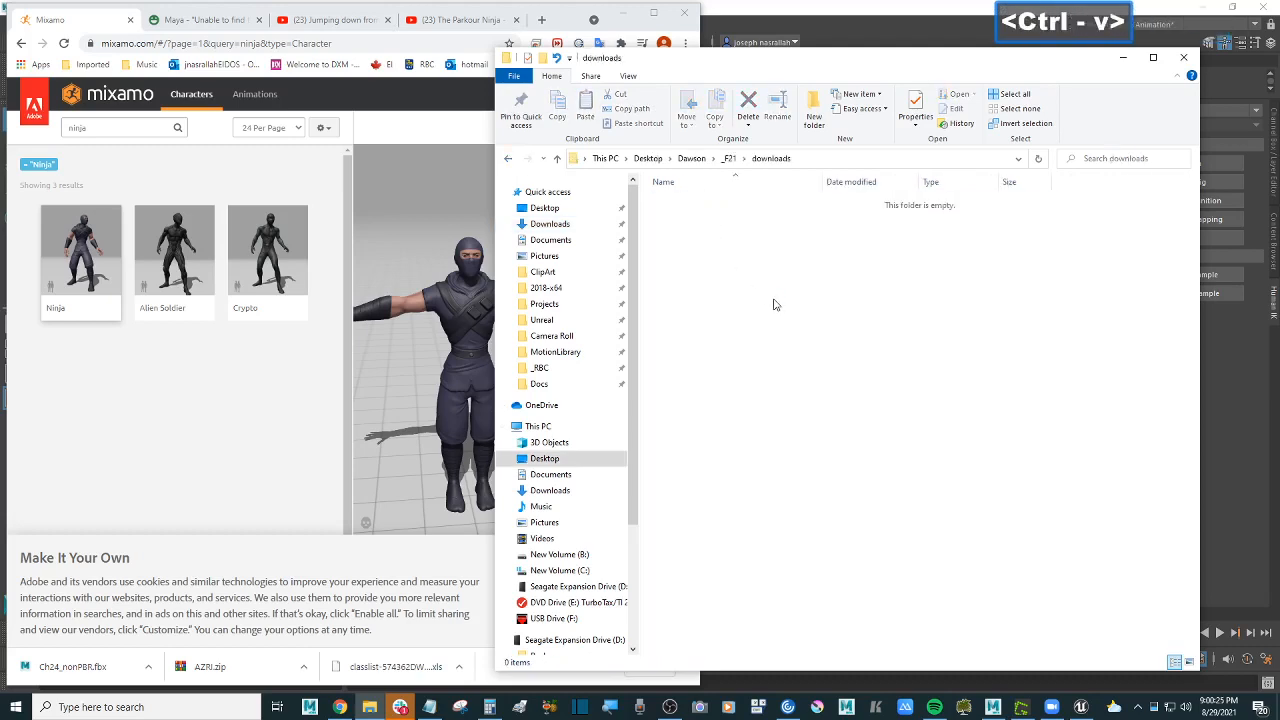
Step: Rename the moved FBX file as Ninja.fbx
key("F2")
type("Nin")
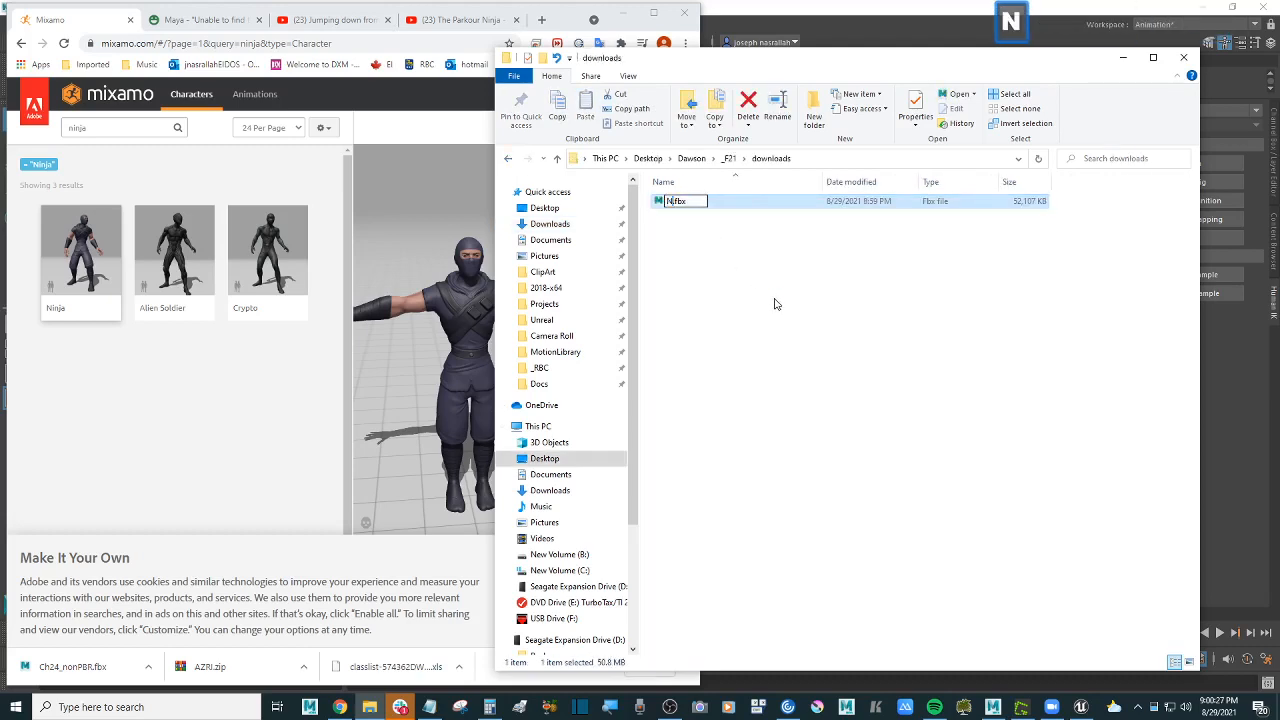
type("ja_")
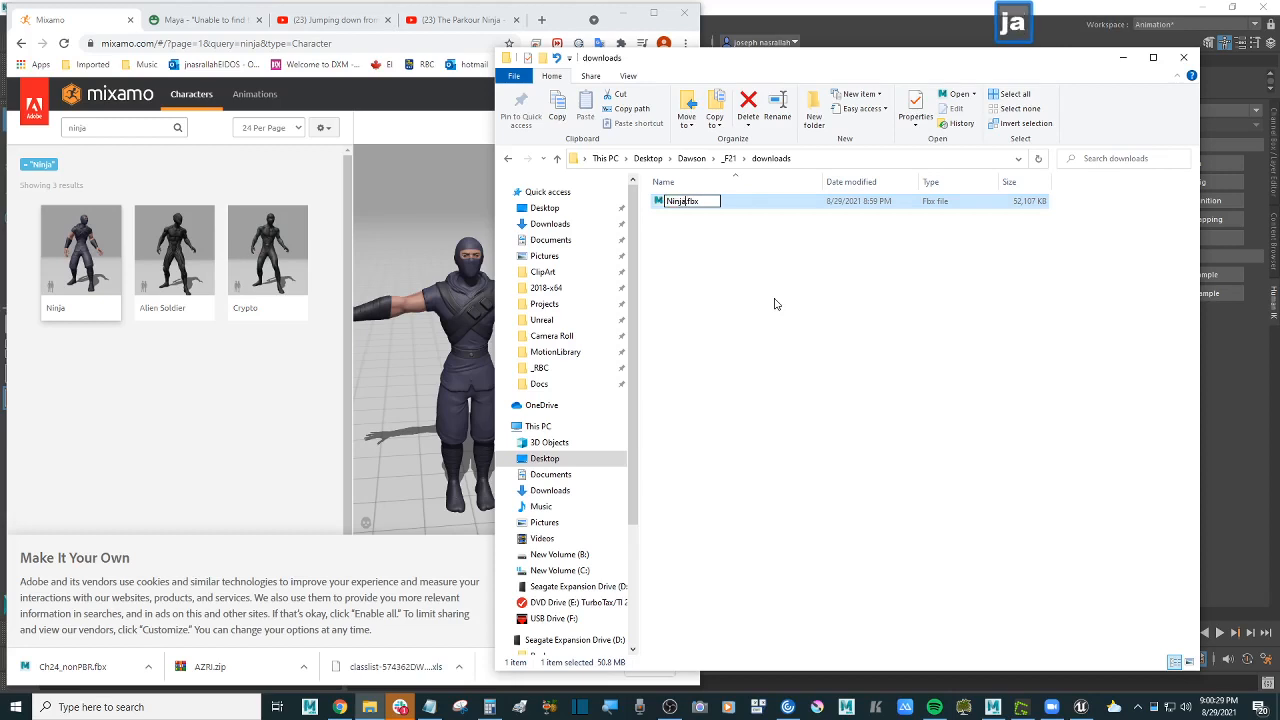
key("BackSpace")
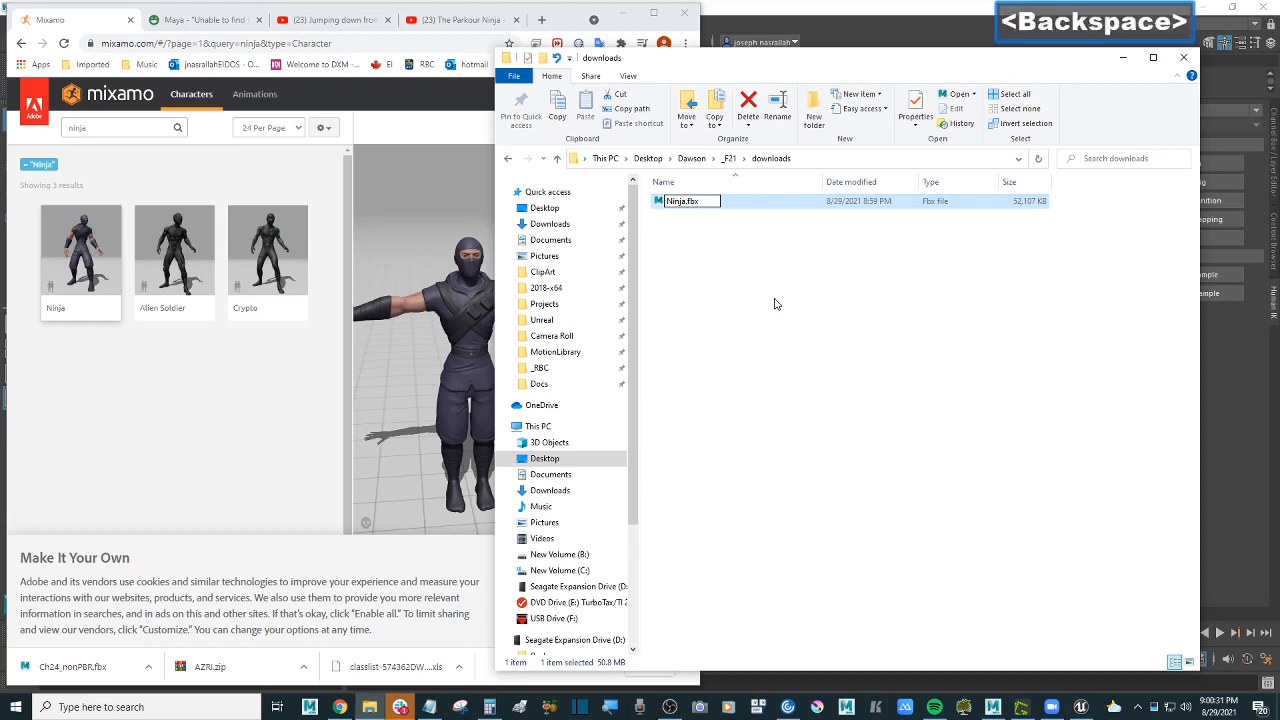
key("Return")
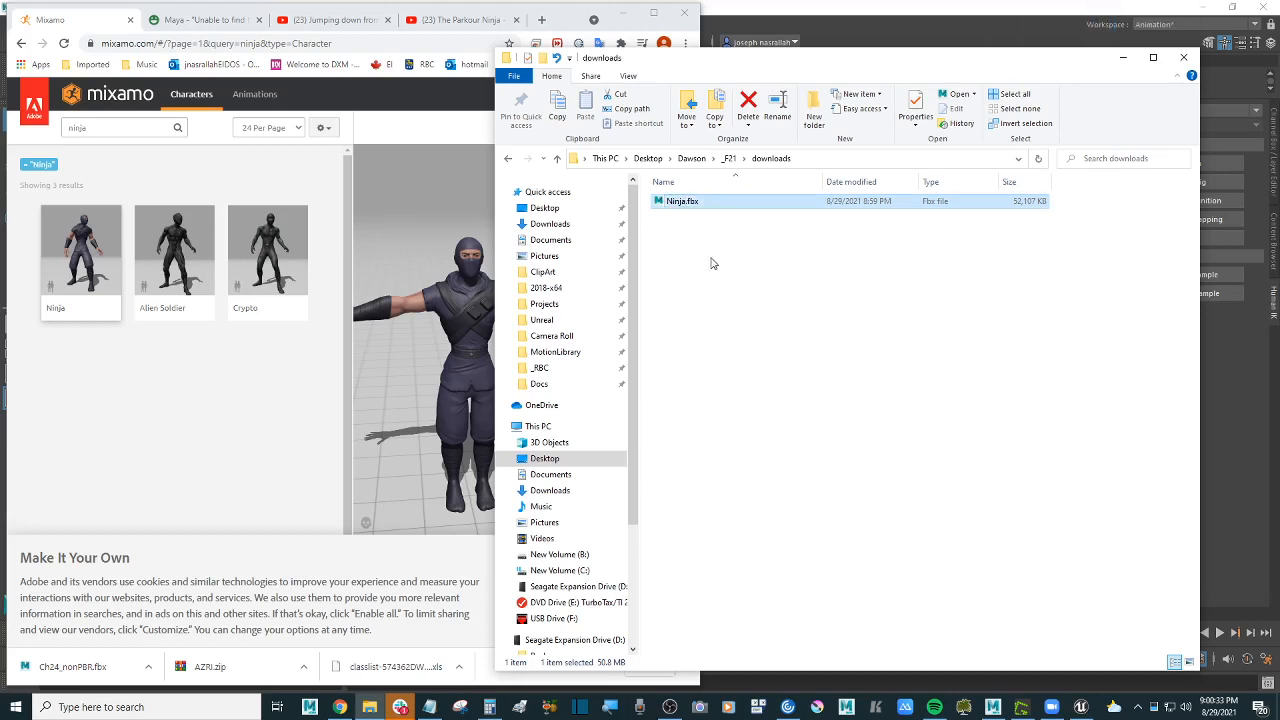
Step: Minimize the browser and import Ninja.fbx from the downloads folder into the empty Maya scene
left_click(623, 14)
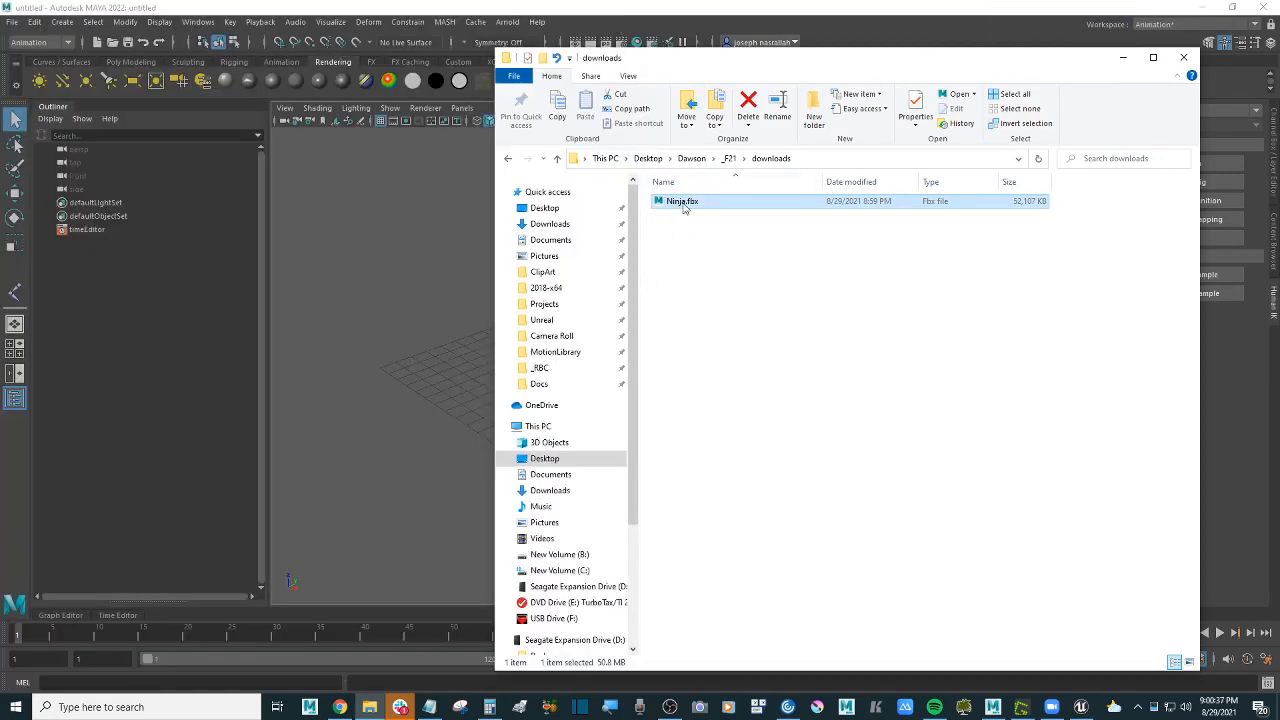
left_click_drag(688, 205, 416, 277)
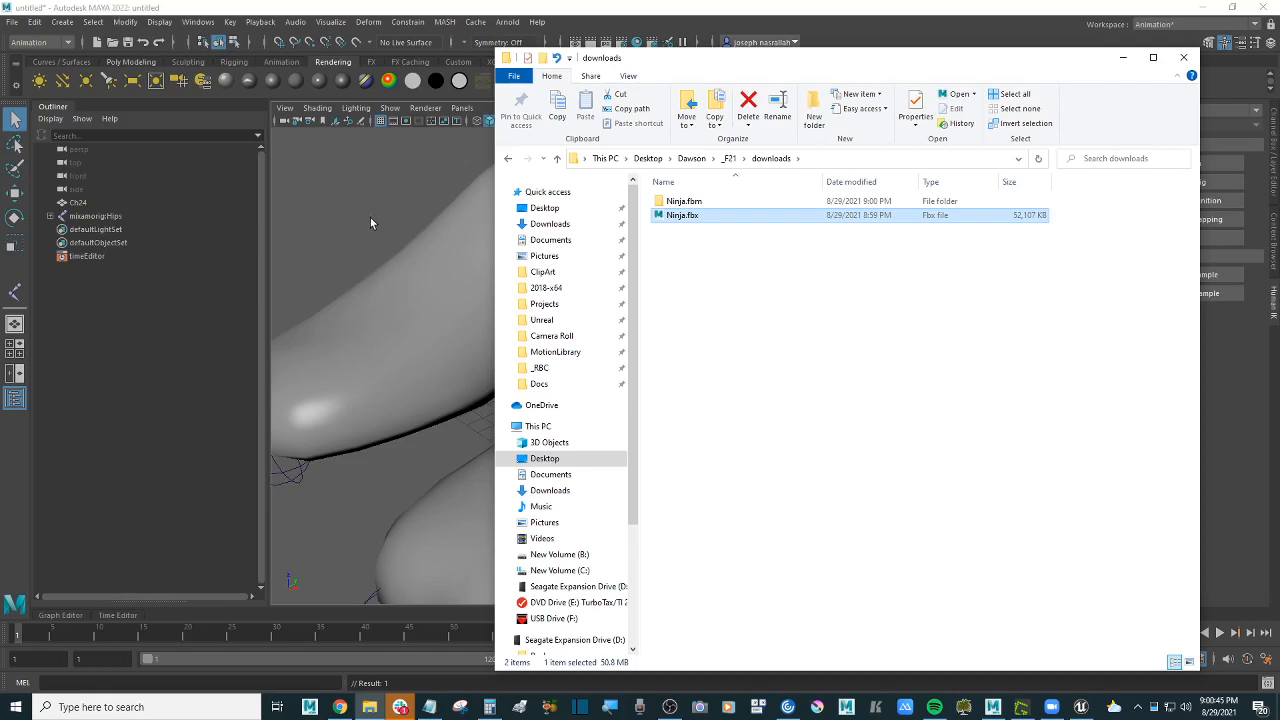
Step: Switch back to Maya and bring the entire imported ninja into view from the front in the perspective viewport
left_click(395, 225)
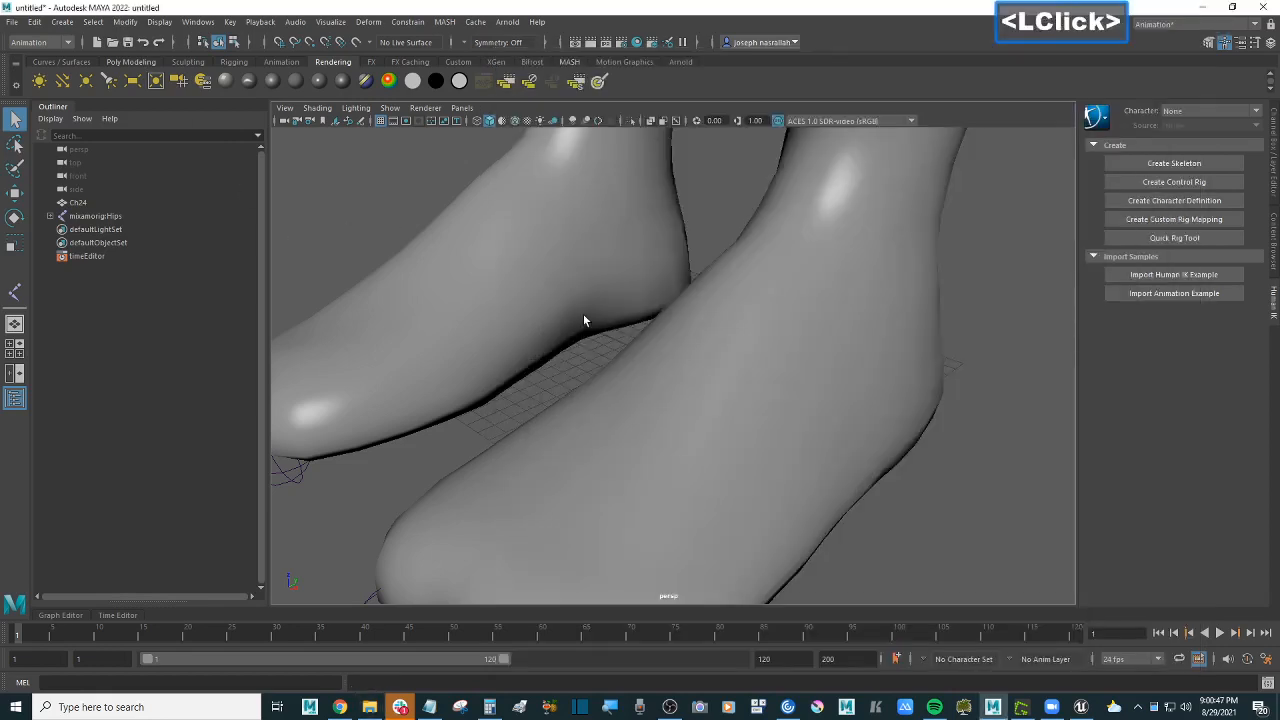
left_click(584, 343)
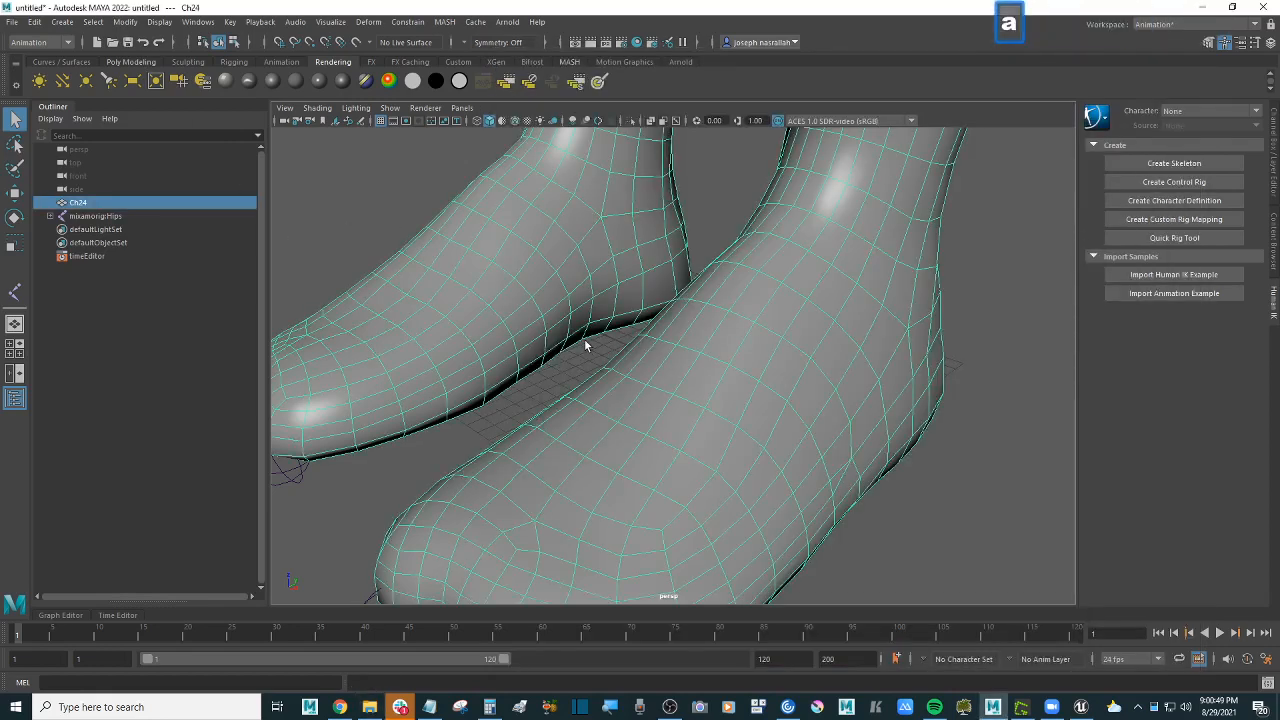
key("f")
left_click(598, 367)
left_click_drag(598, 367, 580, 333, "alt")
scroll(619, 354, "up", 3, "alt")
scroll(619, 354, "down", 3, "alt")
scroll(619, 352, "up", 3, "alt")
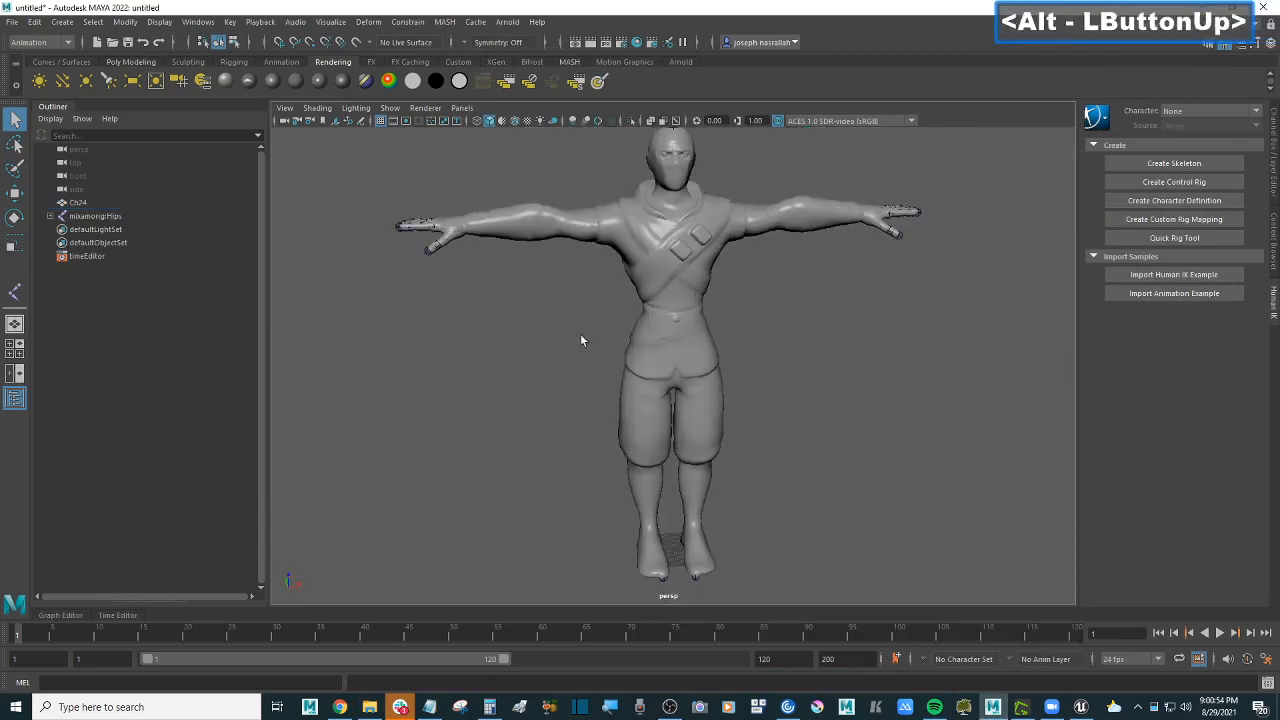
Step: Expand the mixamorig:Hips hierarchy and inspect its Spine and LeftUpLeg joints and the Ch24 mesh by selecting them
left_click(50, 216)
left_click(76, 218)
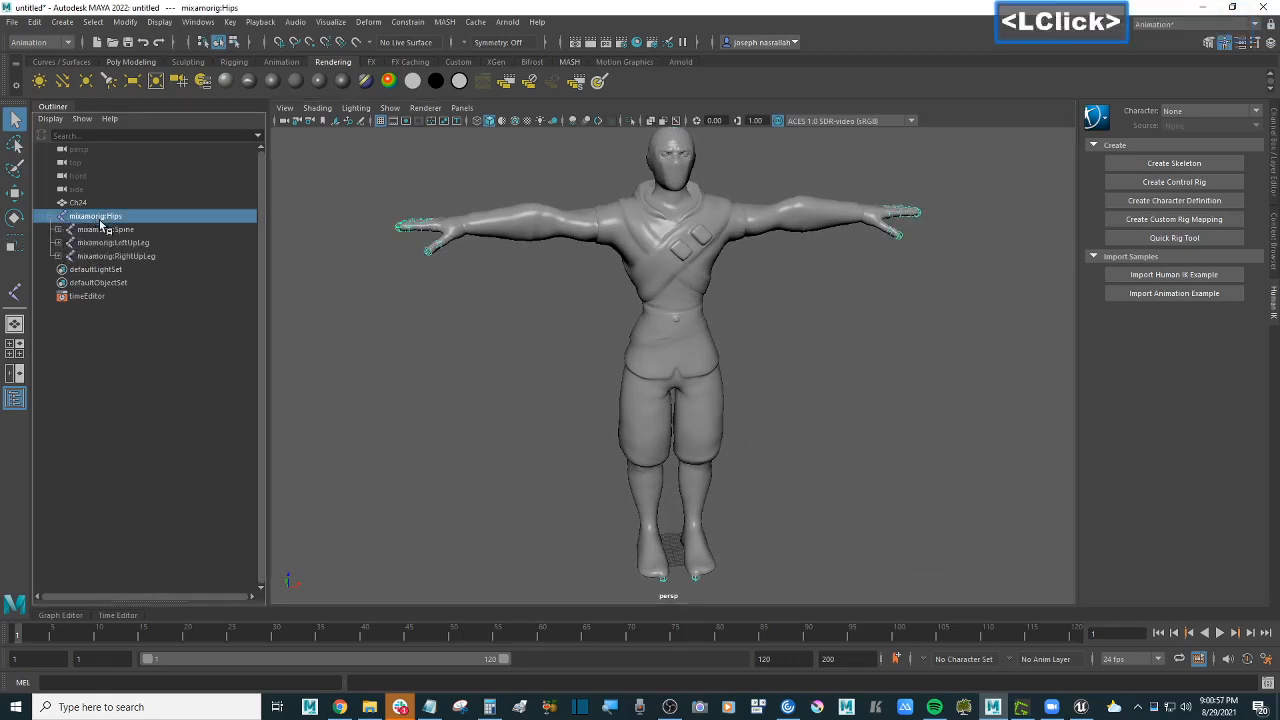
left_click(120, 231)
left_click(142, 244)
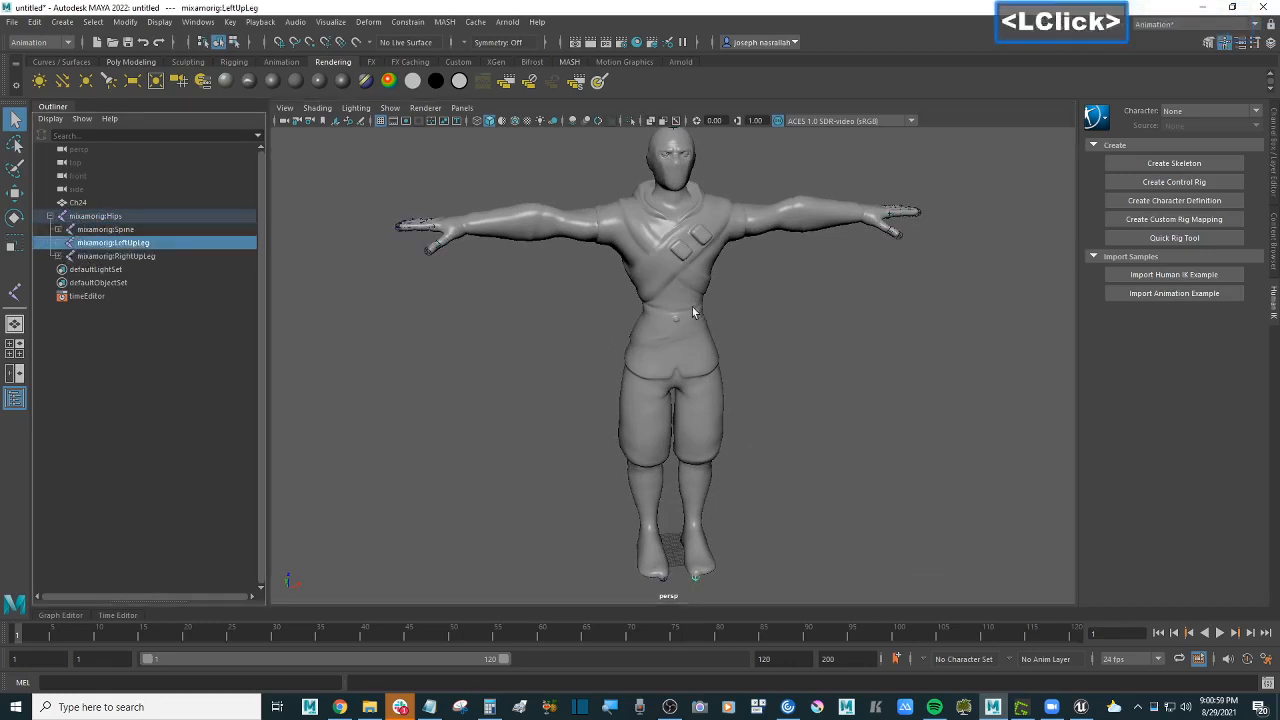
left_click(78, 203)
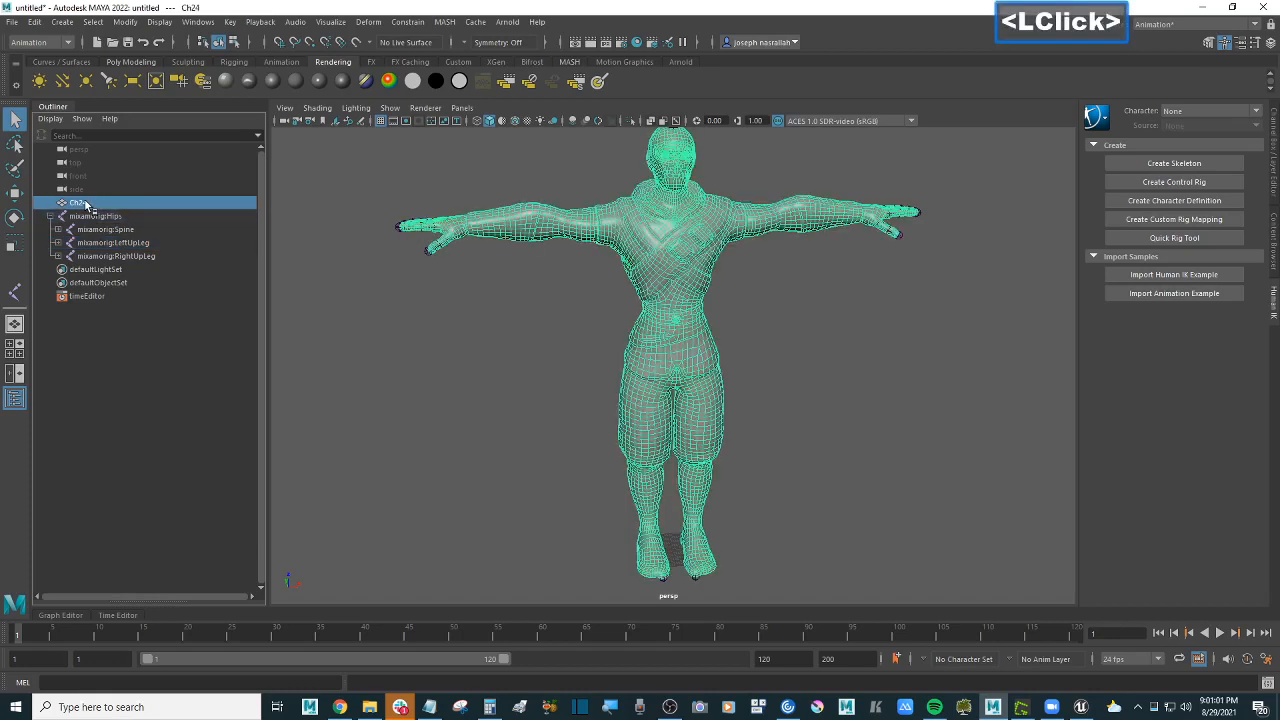
Step: Try rotating the mixamorig:Spine and mixamorig:LeftUpLeg joints to test the skinning, undoing each rotation
left_click(120, 230)
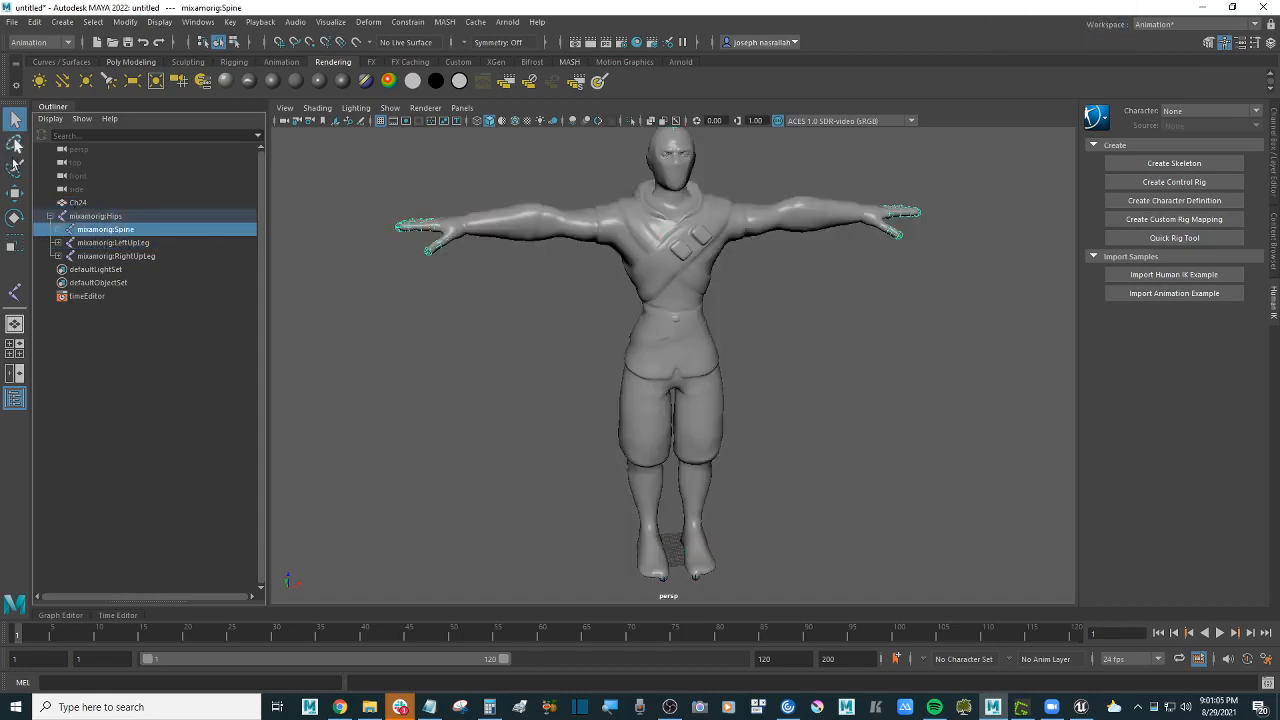
left_click(15, 217)
mouse_move(708, 308)
left_mouse_down()
mouse_move(700, 322)
mouse_move(668, 282)
mouse_move(714, 314)
left_mouse_up()
key("ctrl+z")
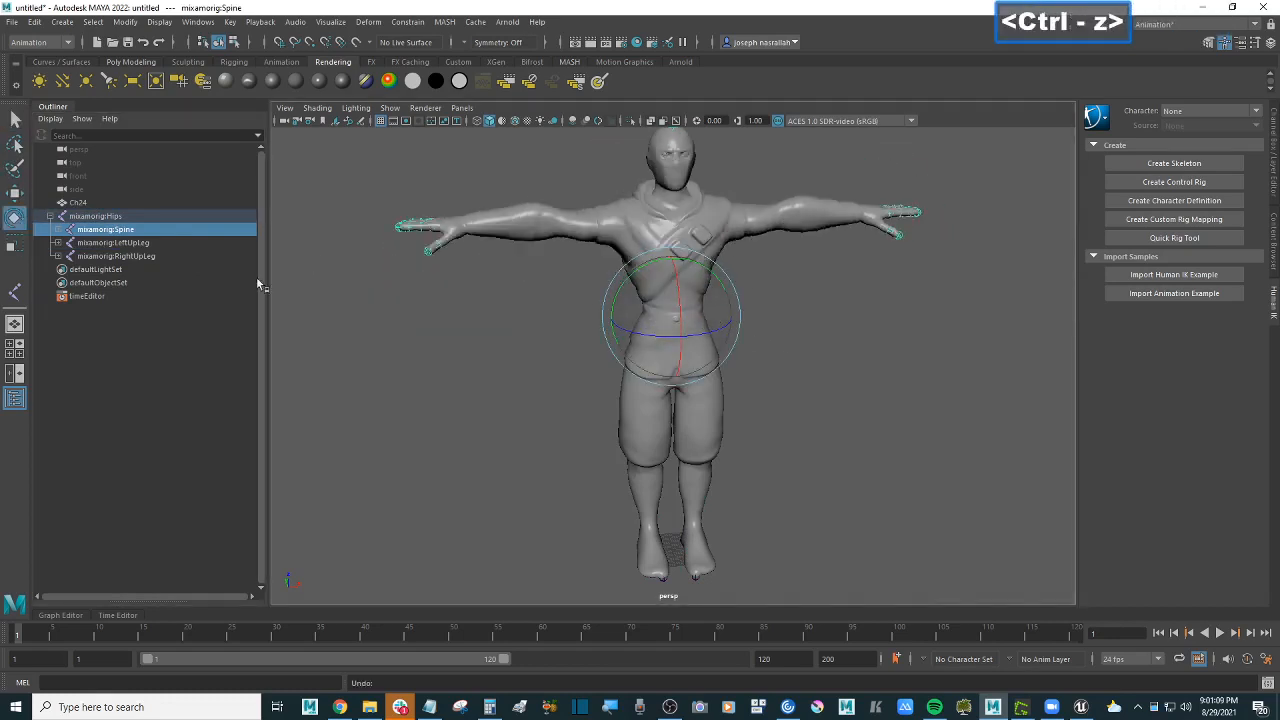
left_click(140, 243)
left_click_drag(664, 302, 647, 328)
key("ctrl+z")
Step: Turn on textured display for the ninja in the perspective viewport
mouse_move(766, 351)
left_mouse_down("alt")
mouse_move(800, 351)
mouse_move(786, 358)
left_mouse_up("alt")
mouse_move(786, 358)
middle_mouse_down("alt")
mouse_move(806, 364)
mouse_move(768, 356)
middle_mouse_up("alt")
mouse_move(768, 356)
left_mouse_down("alt")
mouse_move(760, 363)
mouse_move(766, 354)
left_mouse_up("alt")
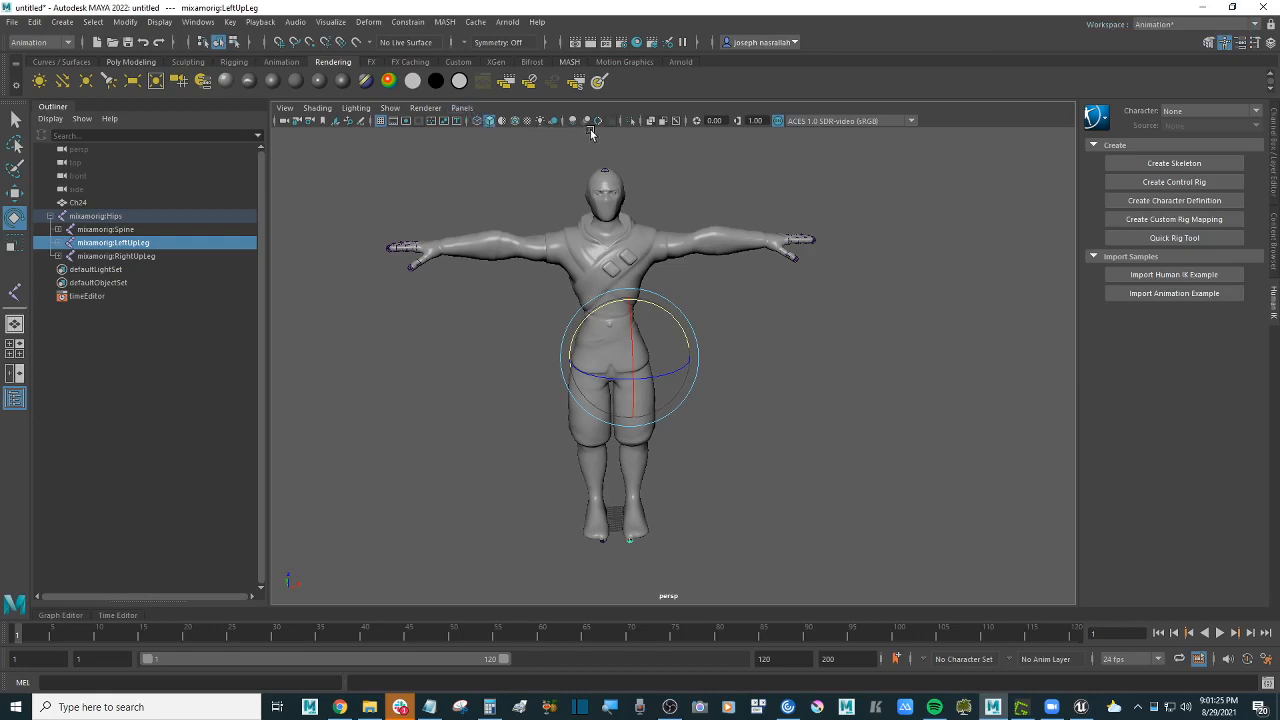
left_click(529, 121)
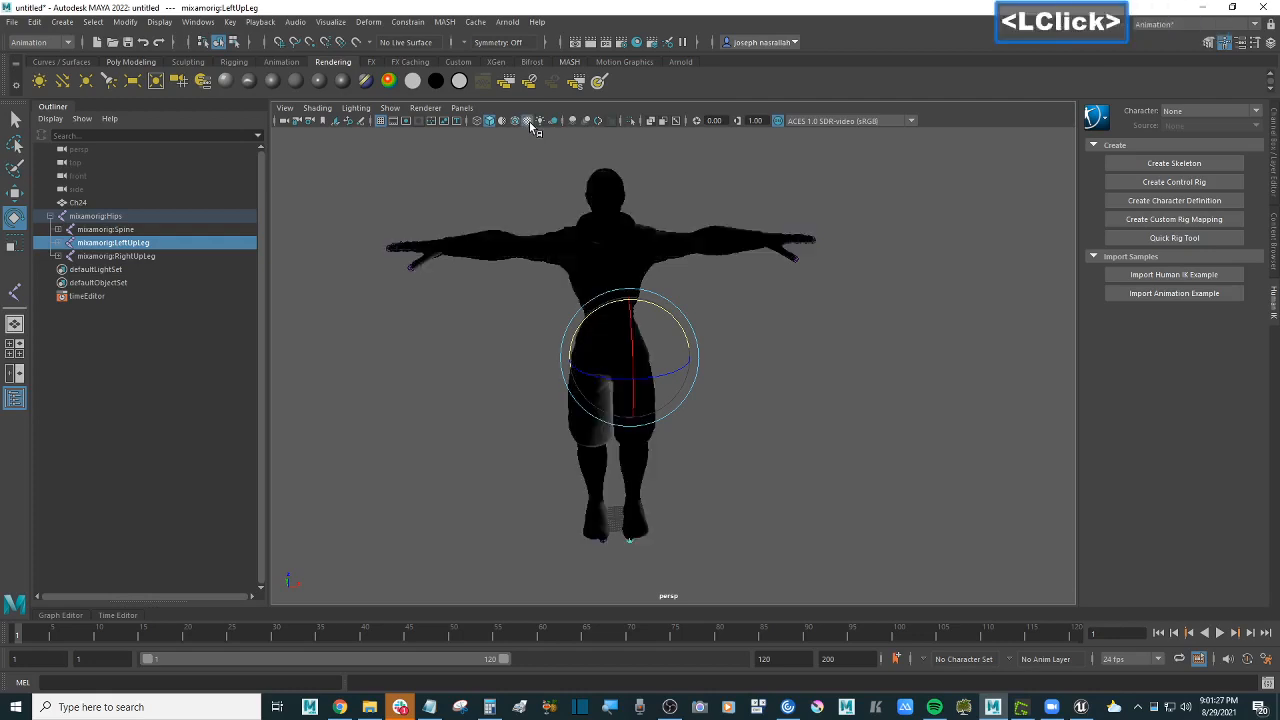
left_click(529, 121)
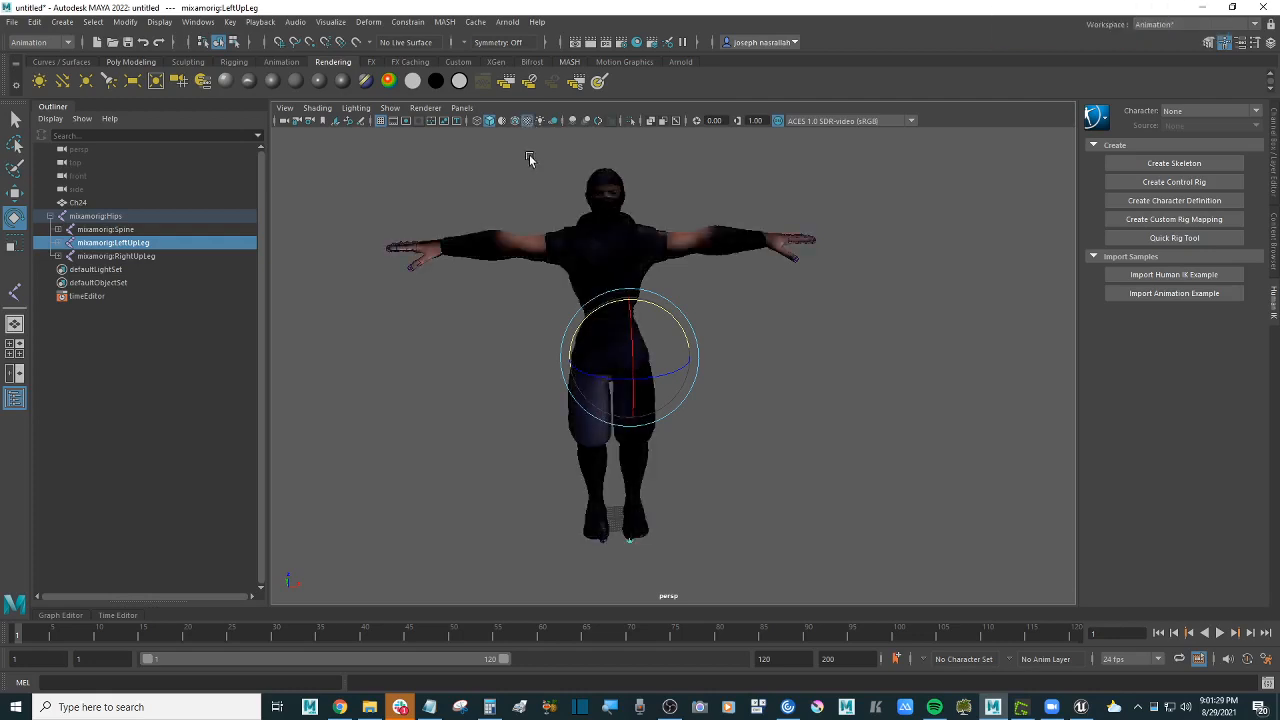
Step: Examine the textured ninja from several angles and distances, and clear the joint selection
scroll(590, 222, "up", 2)
left_click_drag(590, 222, 509, 189, "alt")
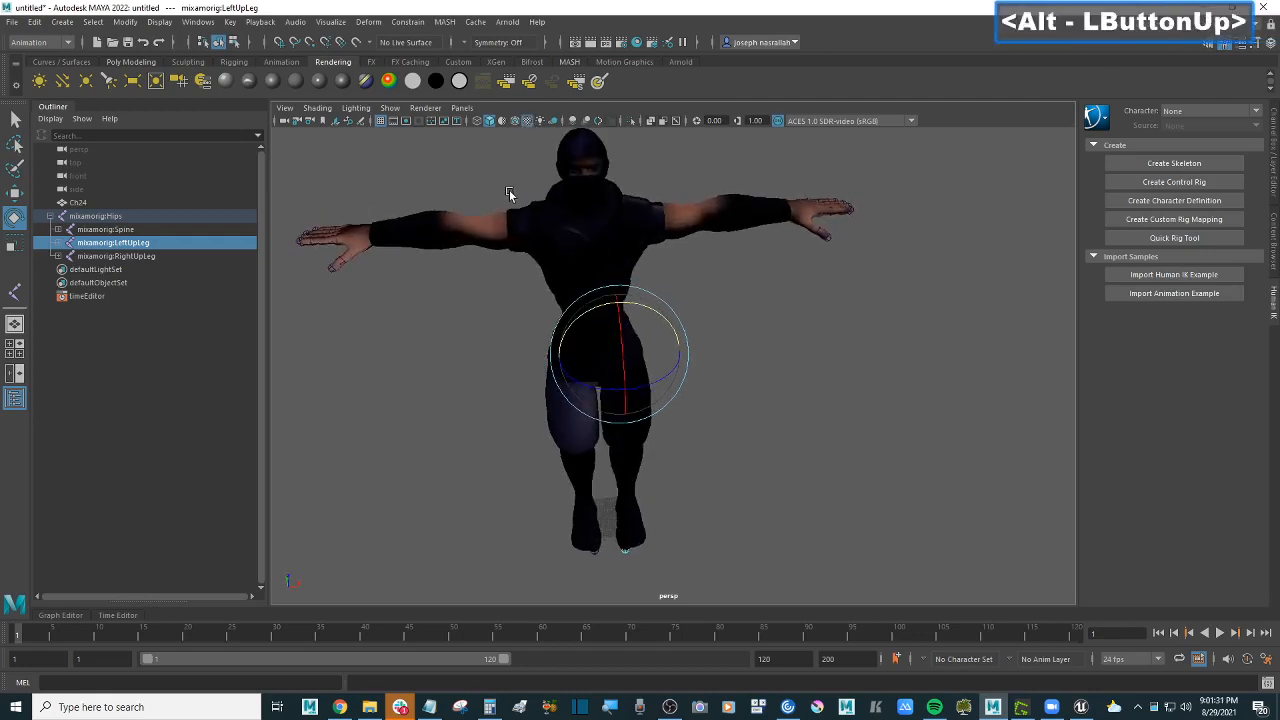
middle_click_drag(510, 195, 547, 224, "alt")
mouse_move(548, 224)
left_mouse_down("alt")
mouse_move(623, 206)
mouse_move(543, 209)
left_mouse_up("alt")
scroll(577, 207, "down", 2, "alt")
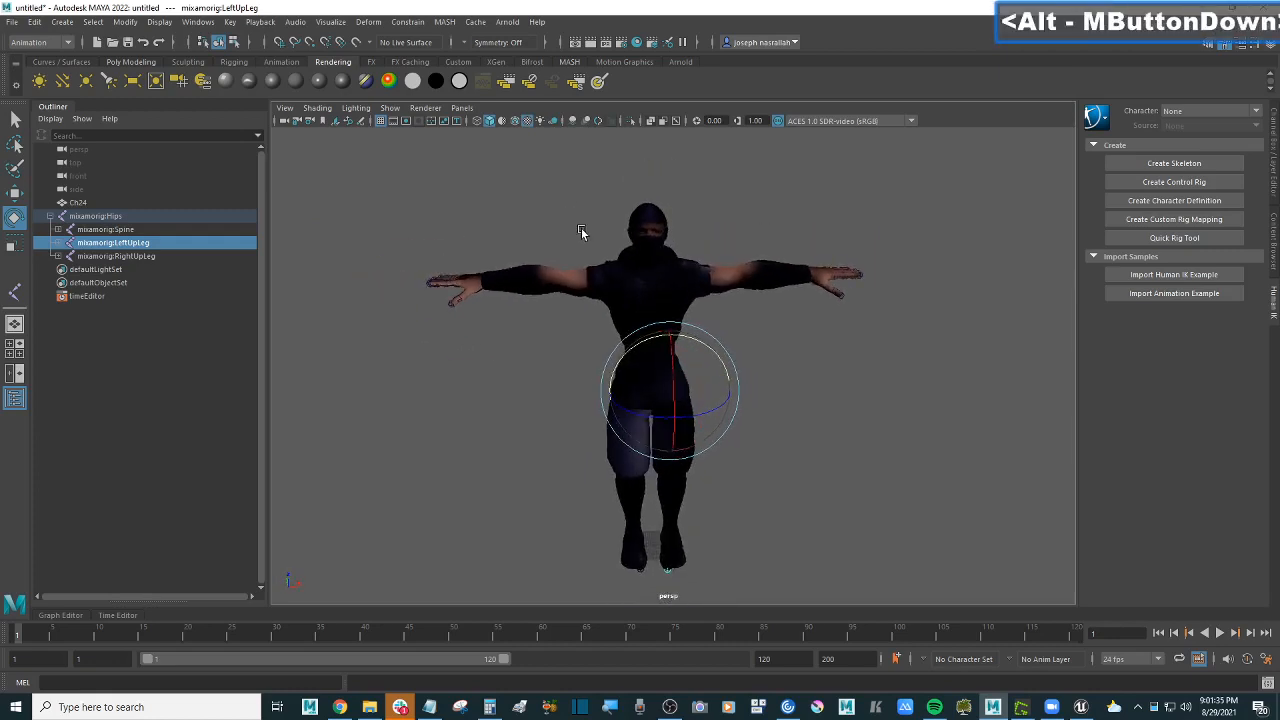
middle_click_drag(586, 229, 560, 200, "alt")
mouse_move(560, 200)
left_mouse_down("alt")
mouse_move(588, 195)
mouse_move(578, 200)
left_mouse_up("alt")
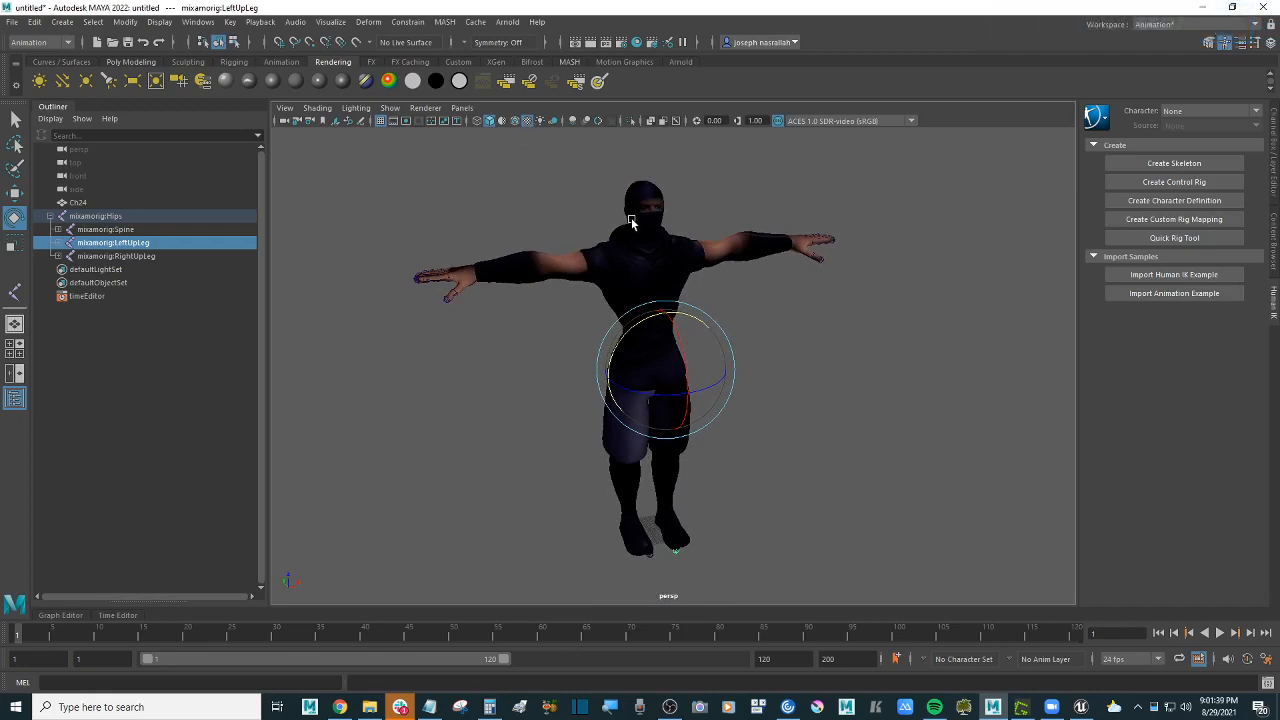
left_click(895, 325)
left_click_drag(895, 325, 849, 319, "alt")
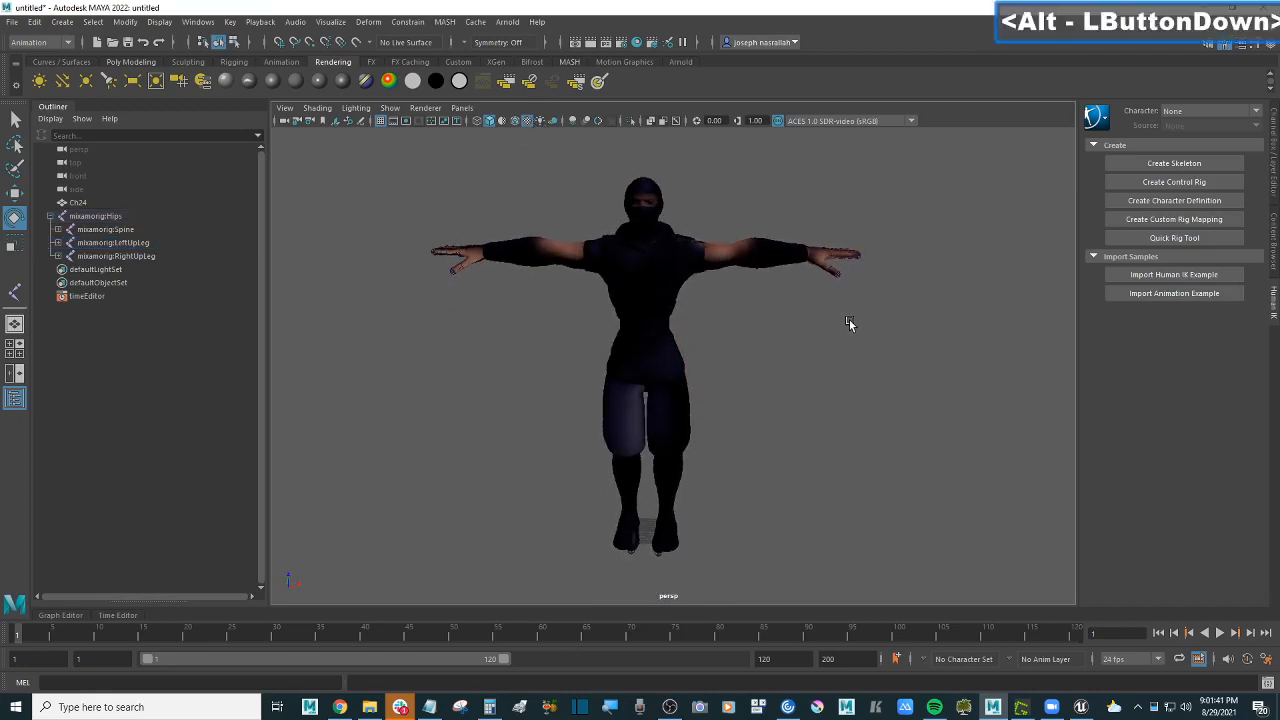
scroll(849, 319, "up", 3, "alt")
middle_click_drag(849, 319, 822, 322, "alt")
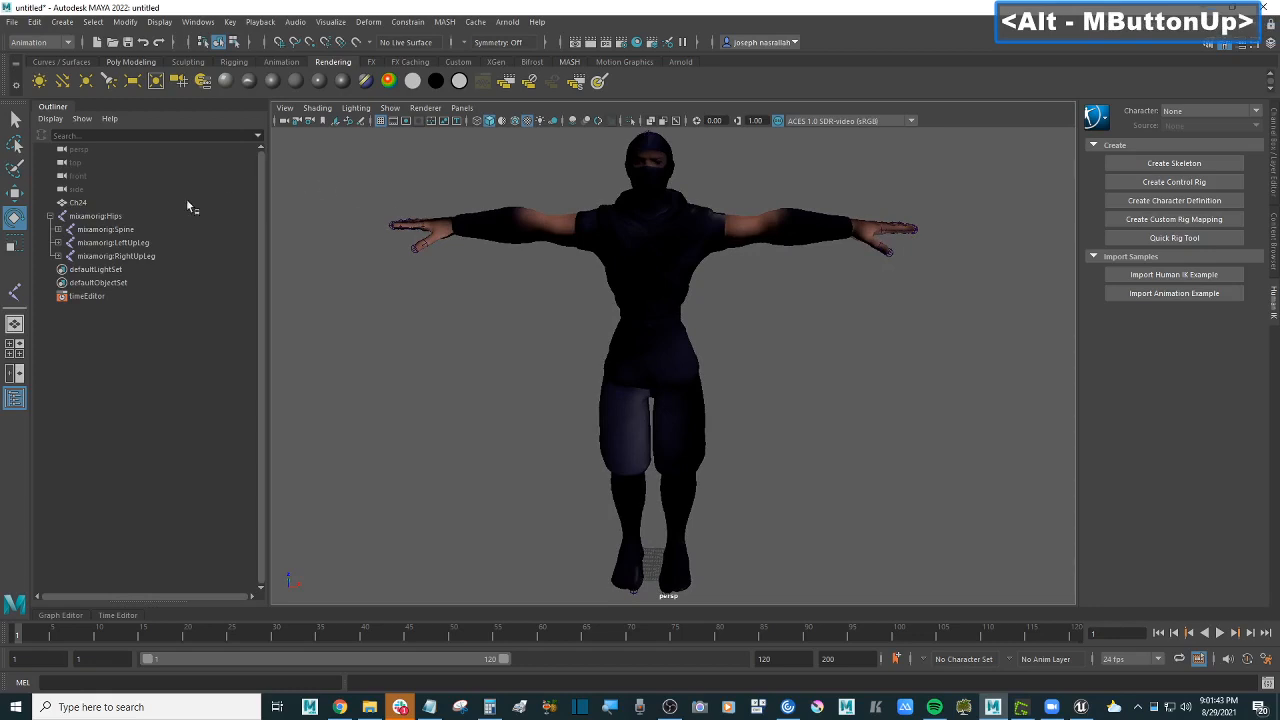
left_click(537, 306)
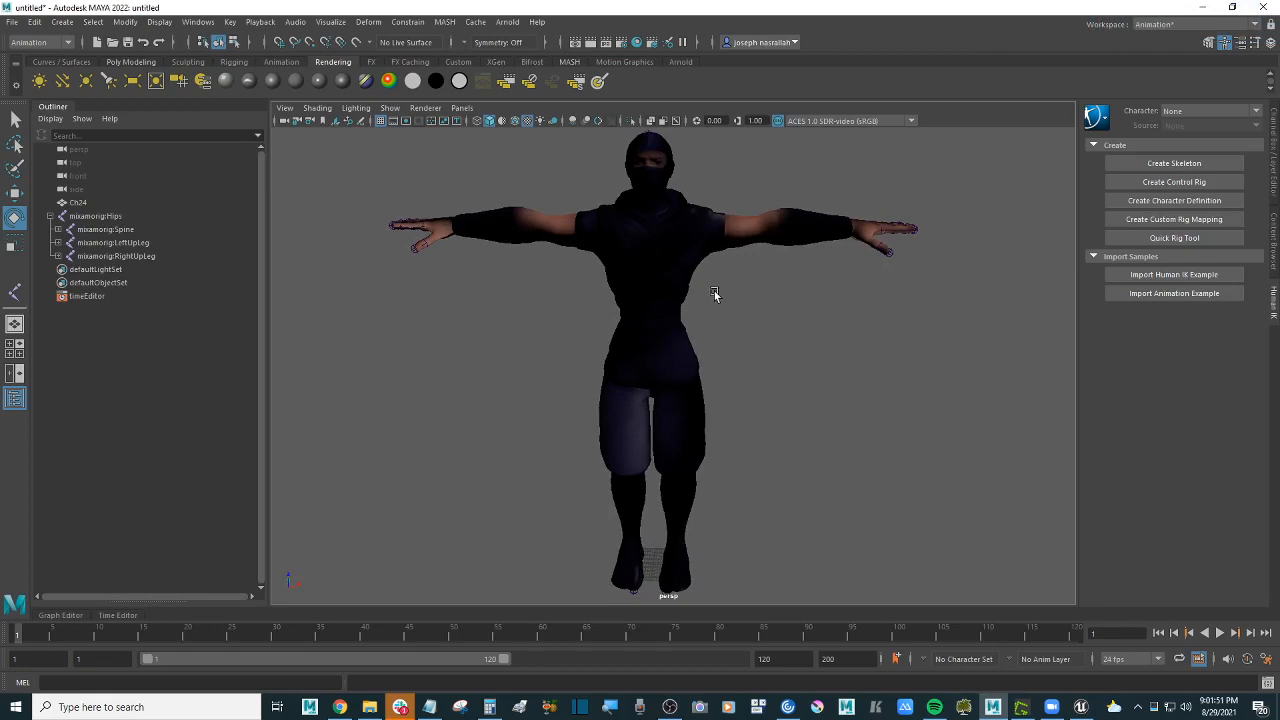
scroll(714, 291, "down", 1)
left_click(769, 310)
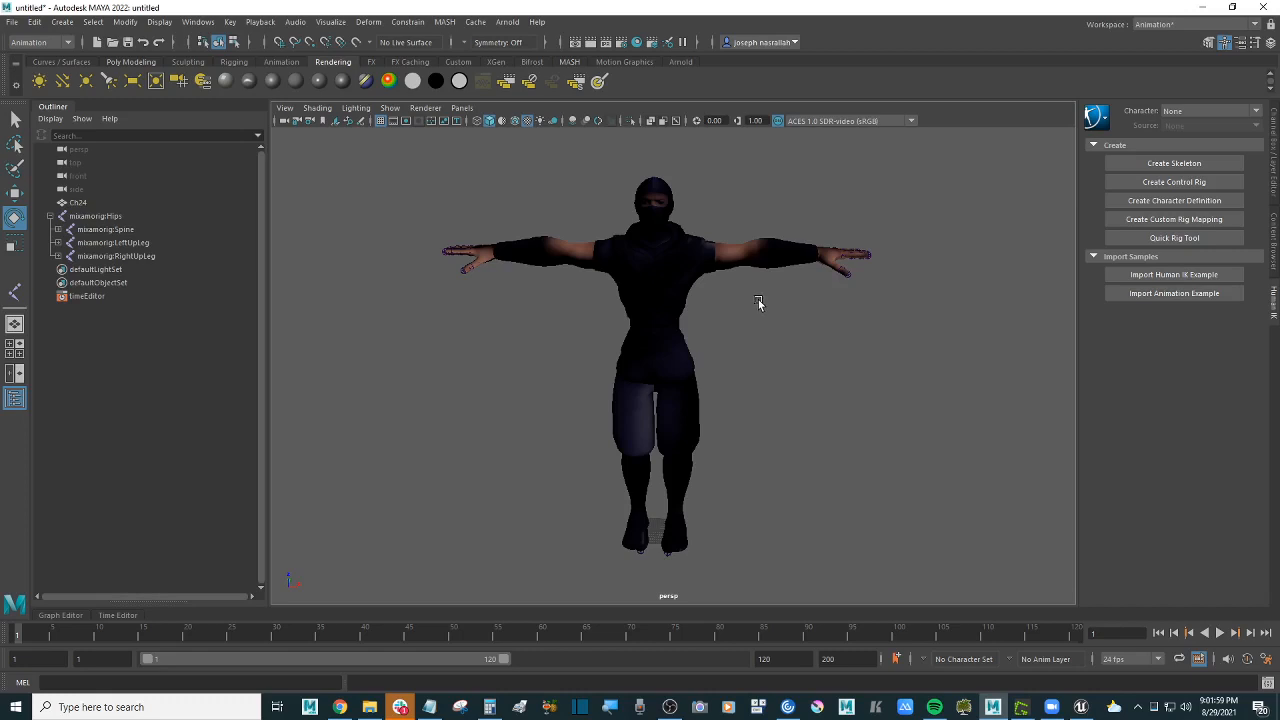
left_click(759, 303)
triple_click(768, 298)
left_click(764, 320)
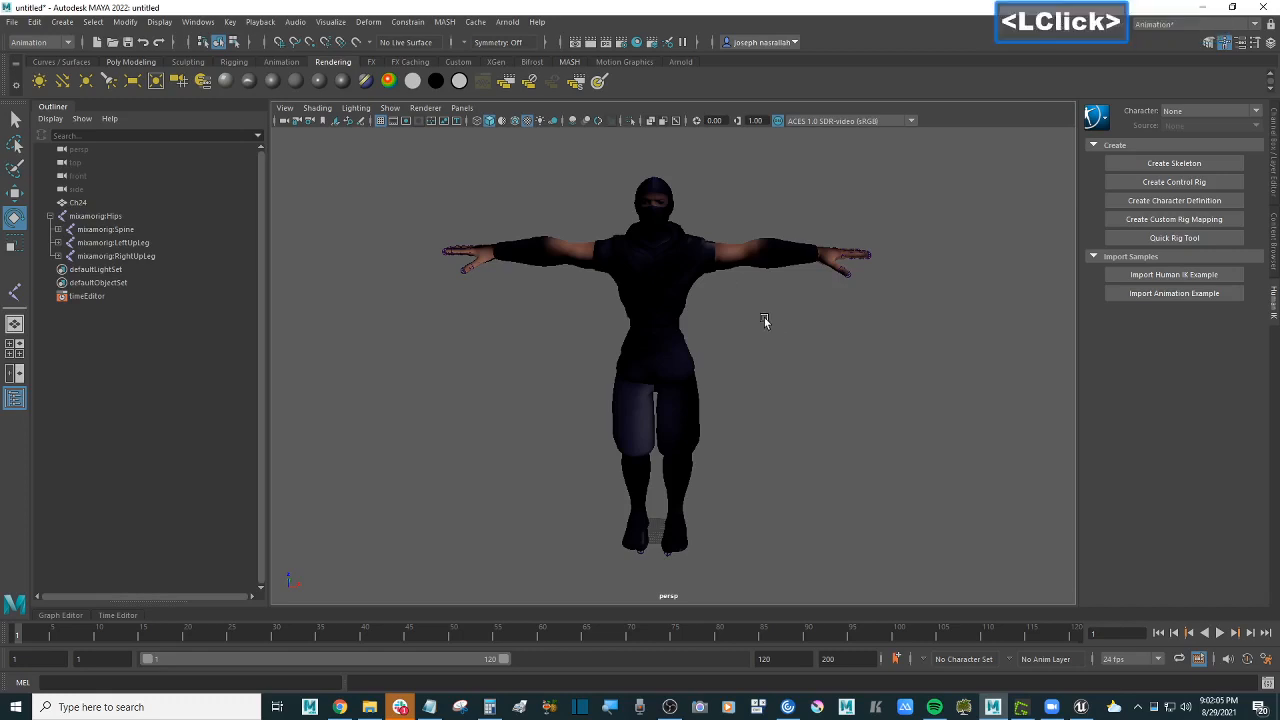
Step: Switch to the four-view layout and fit the whole ninja into the front view
key("space")
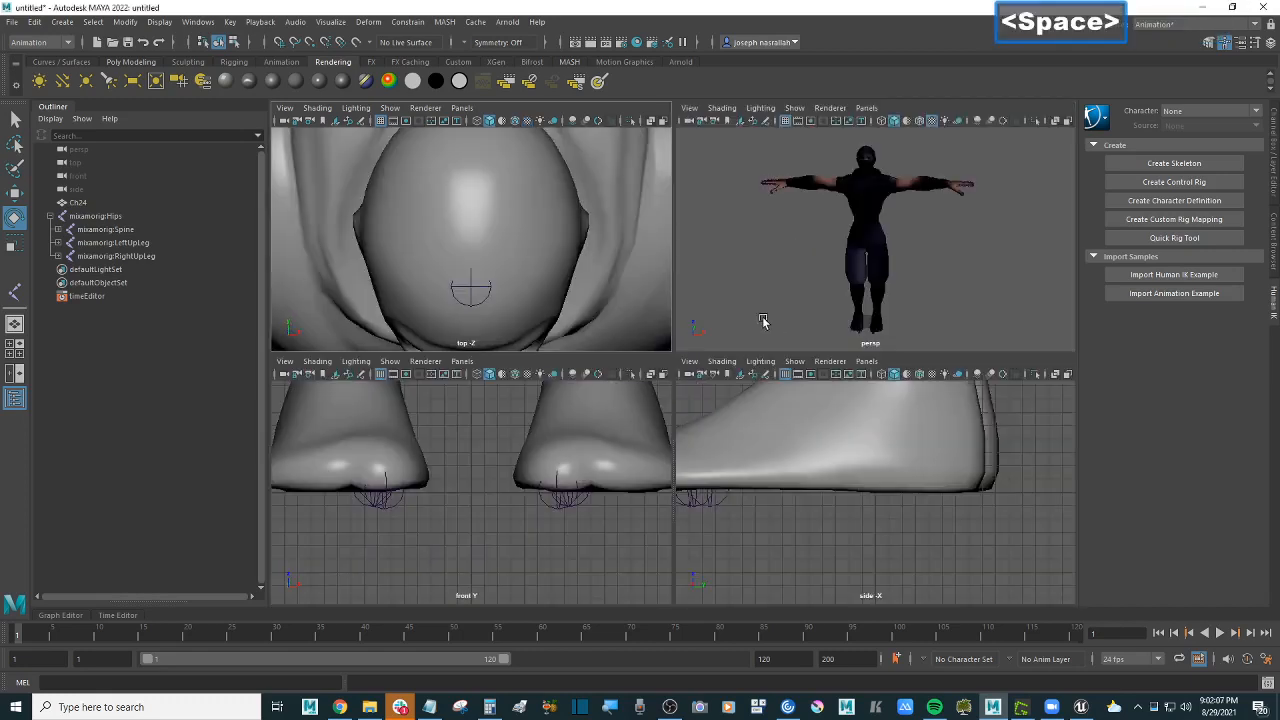
left_click(514, 414)
scroll(497, 405, "down", 5)
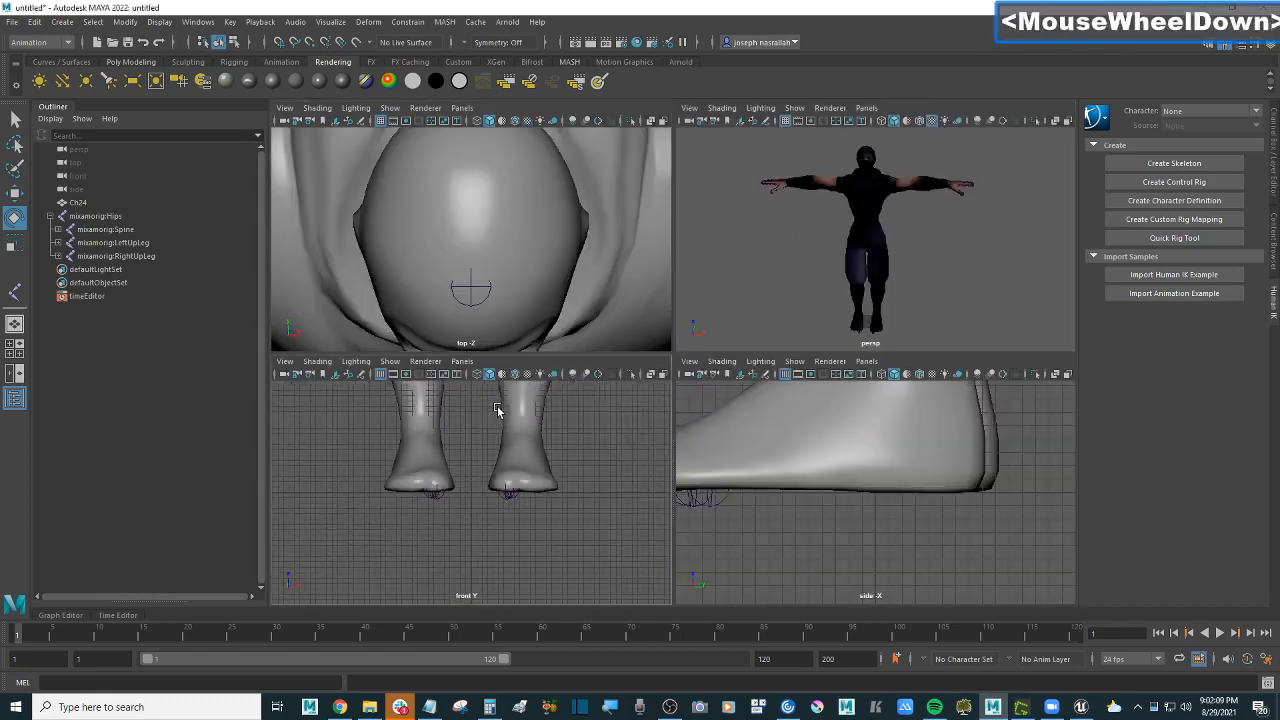
scroll(535, 450, "down", 3)
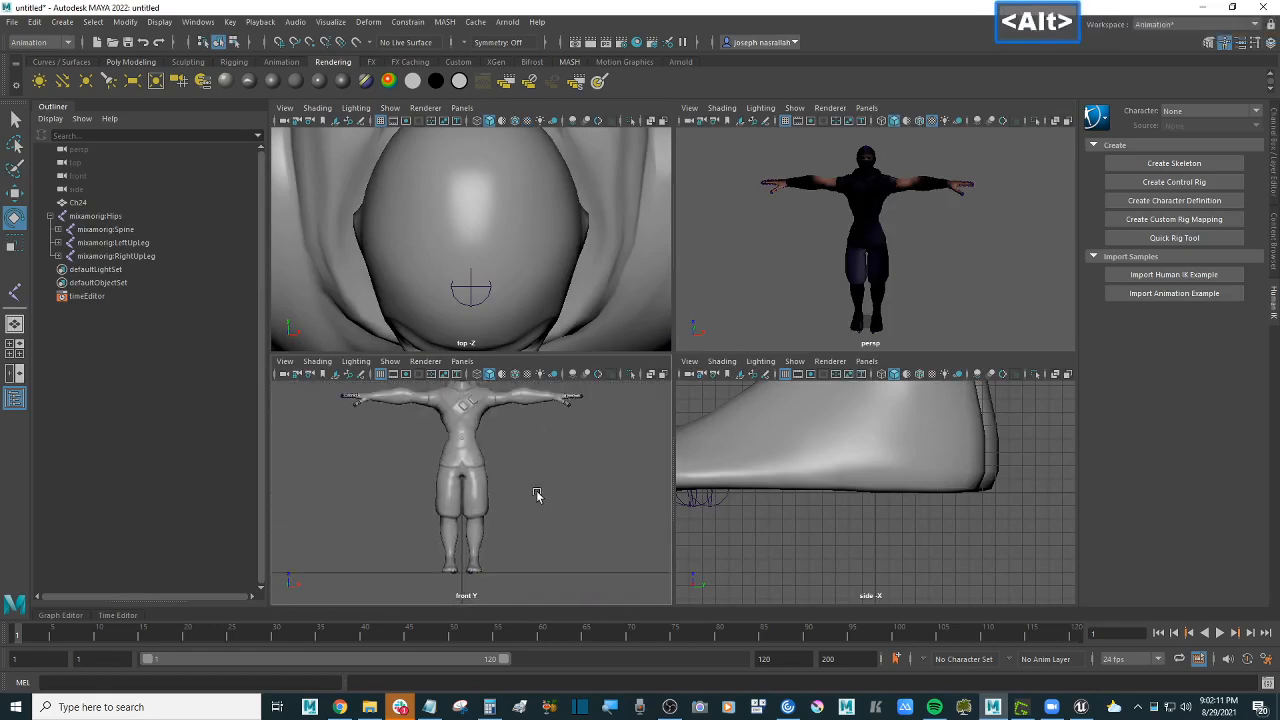
mouse_move(537, 494)
middle_mouse_down("alt")
mouse_move(531, 527)
mouse_move(535, 508)
middle_mouse_up("alt")
scroll(531, 527, "down", 1)
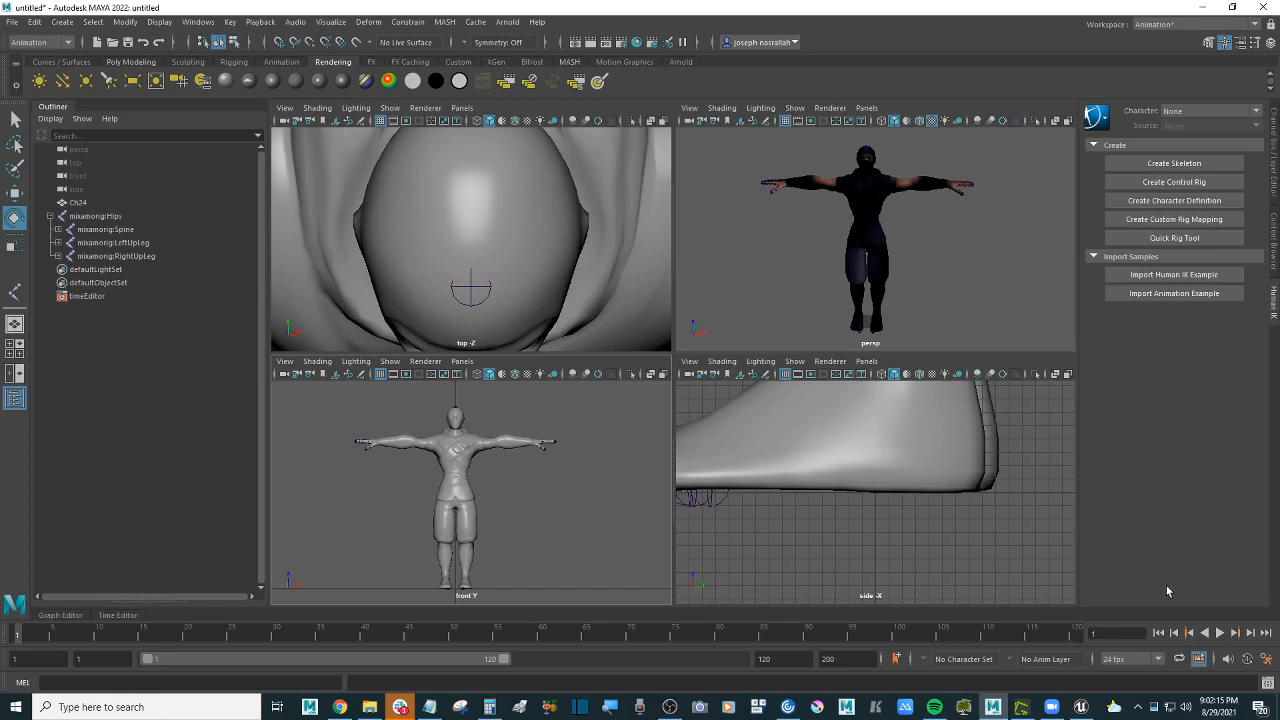
Step: Check the world up axis and the linear and angular working units in the general application preferences, and save them
left_click(1268, 658)
left_click(1265, 660)
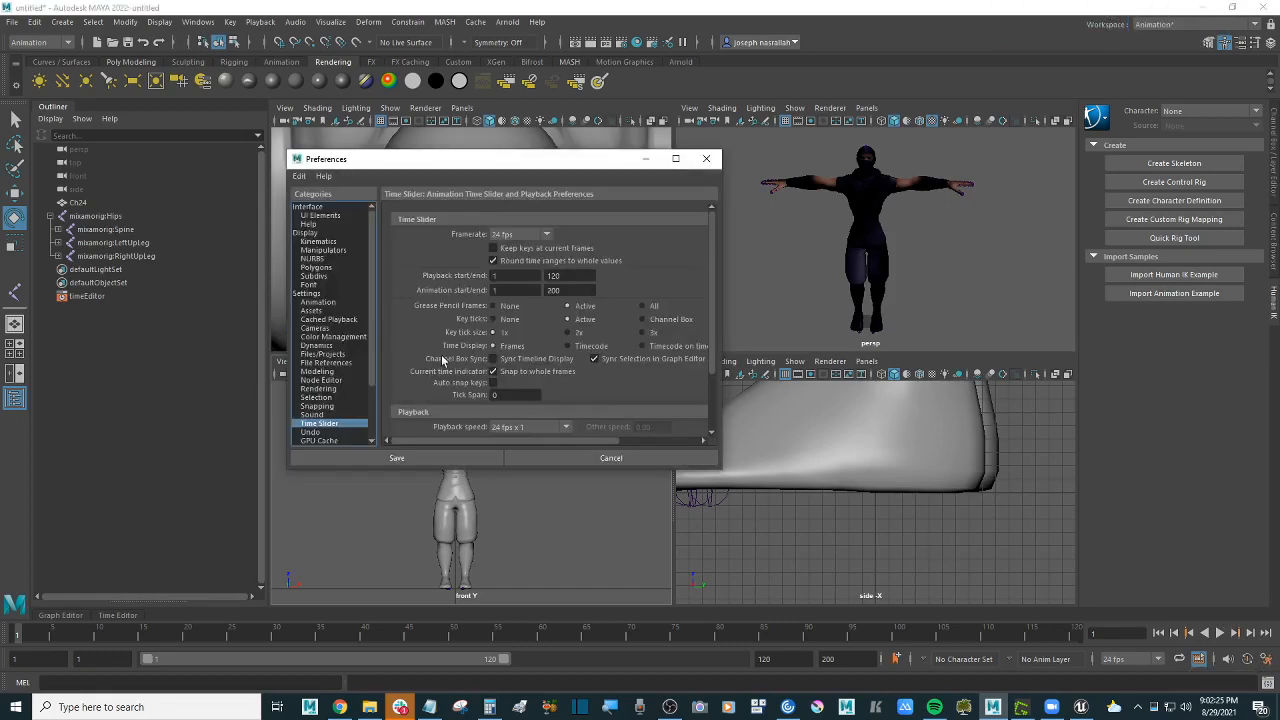
left_click(322, 295)
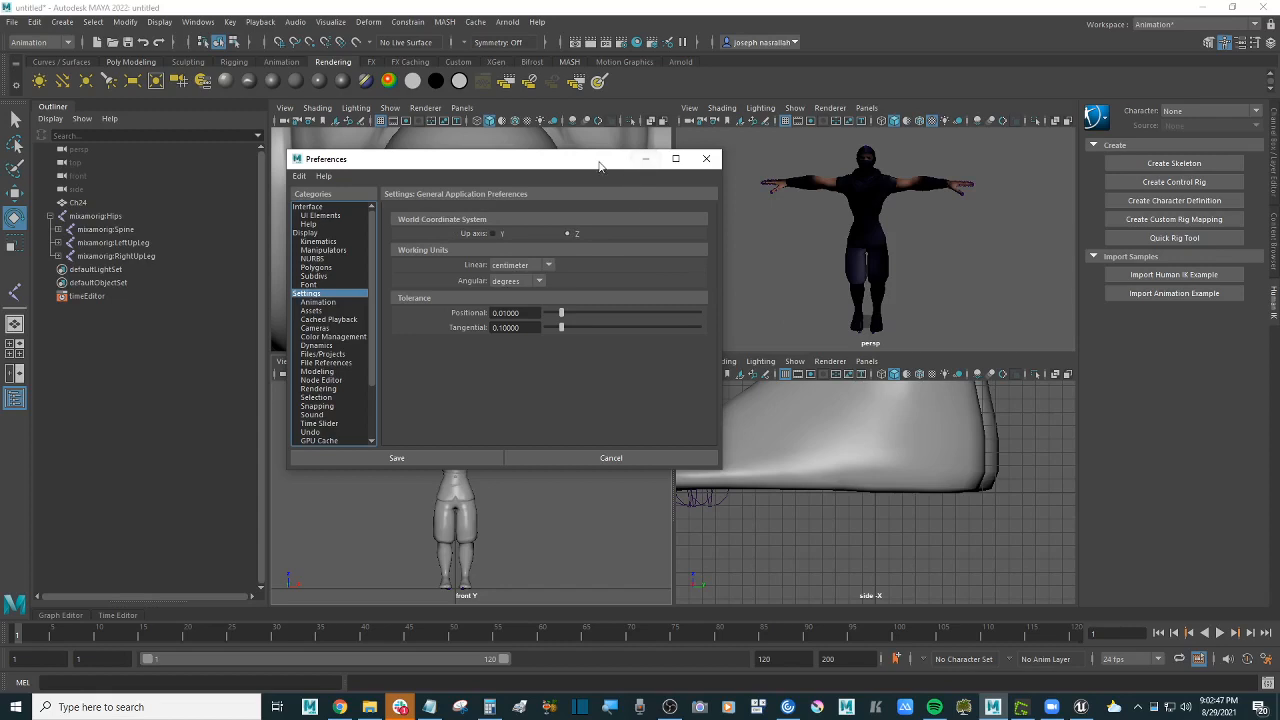
left_click_drag(601, 164, 556, 216)
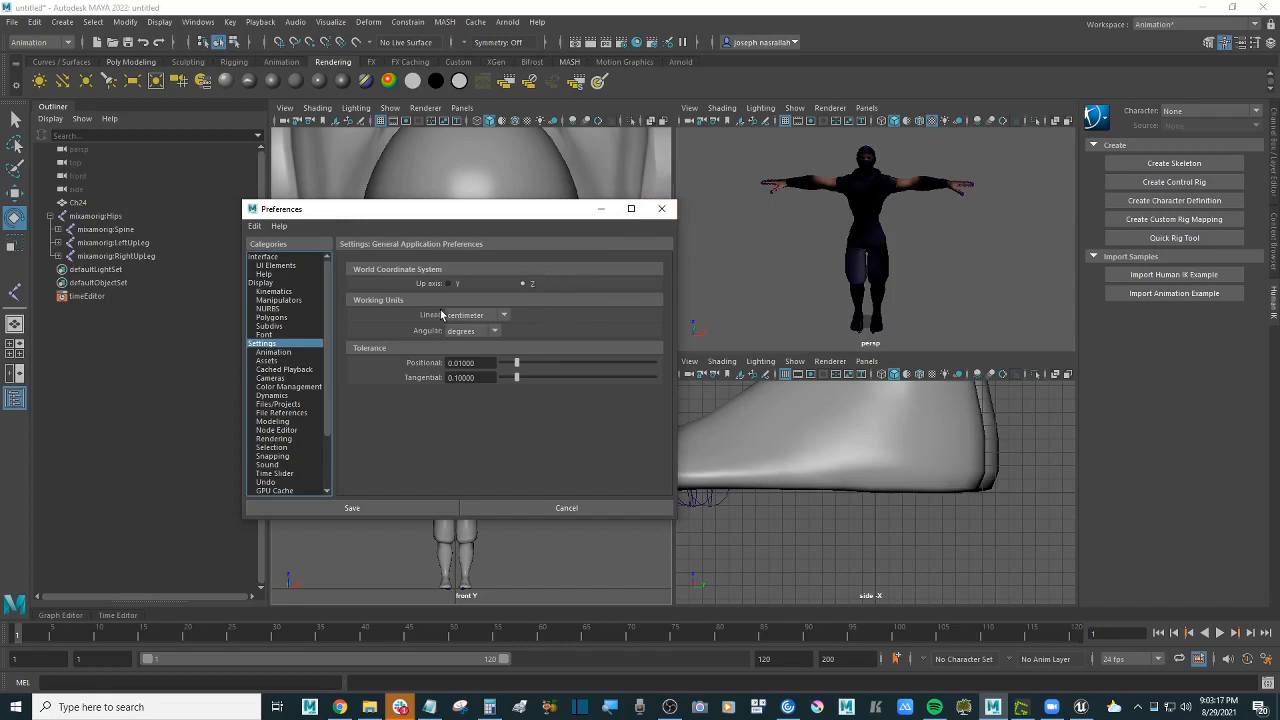
left_click_drag(514, 213, 510, 219)
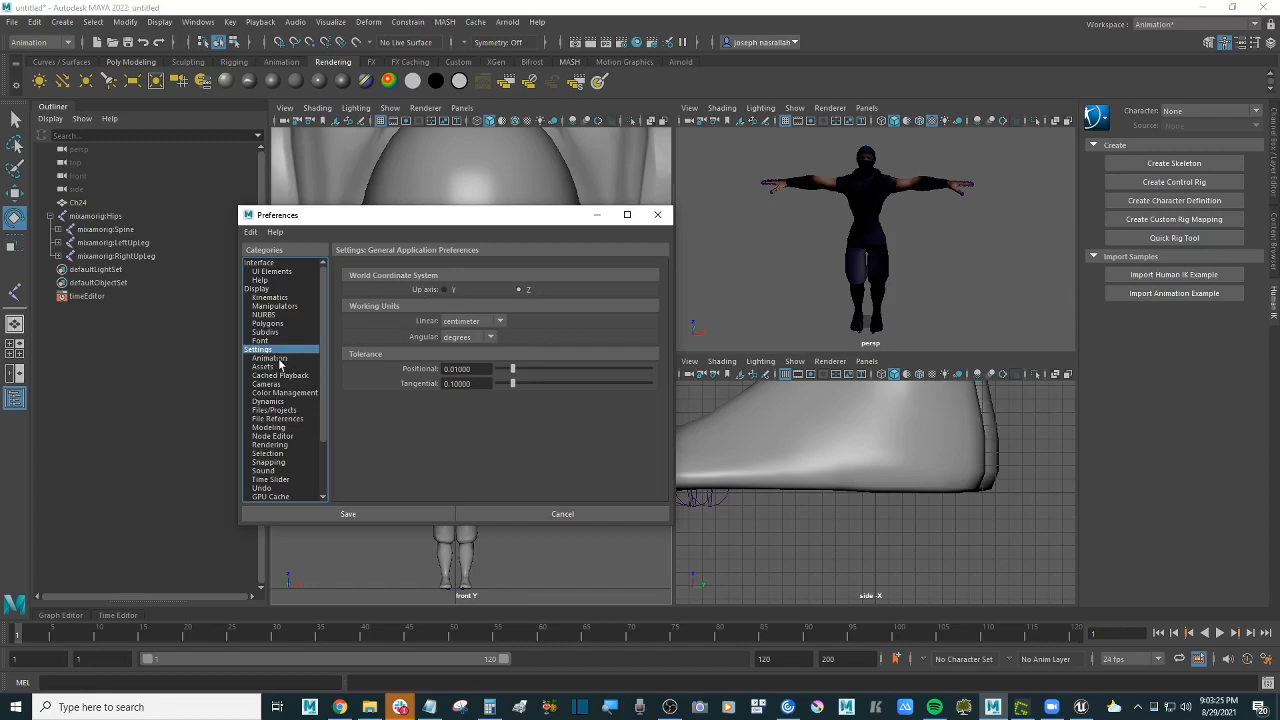
left_click(424, 512)
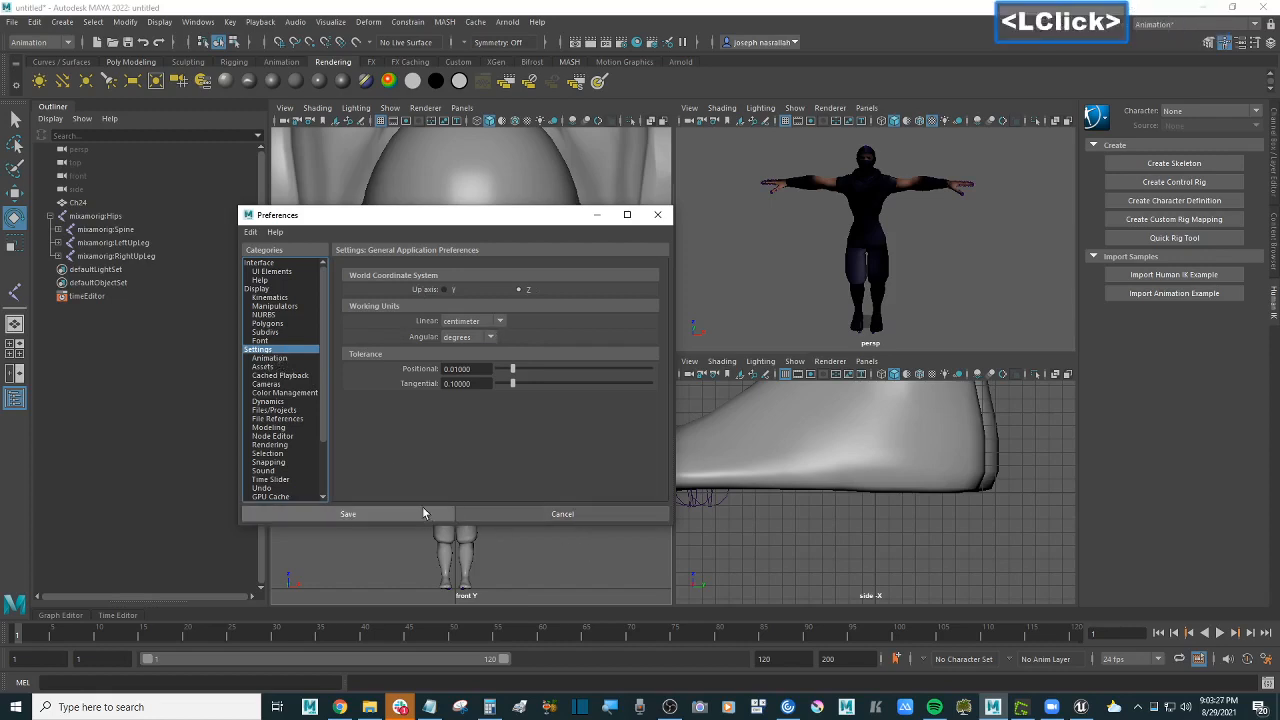
Step: Set the scene's playback speed to 30 fps
left_click(1155, 659)
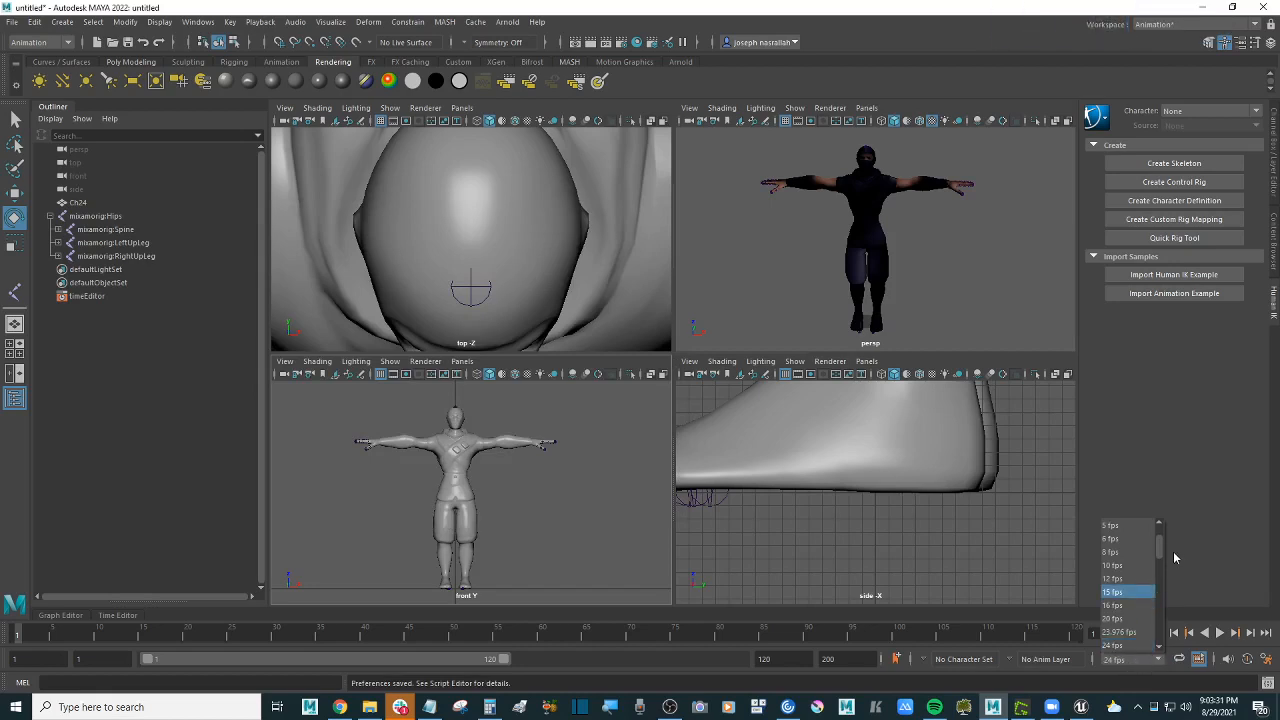
left_click_drag(1159, 545, 1159, 568)
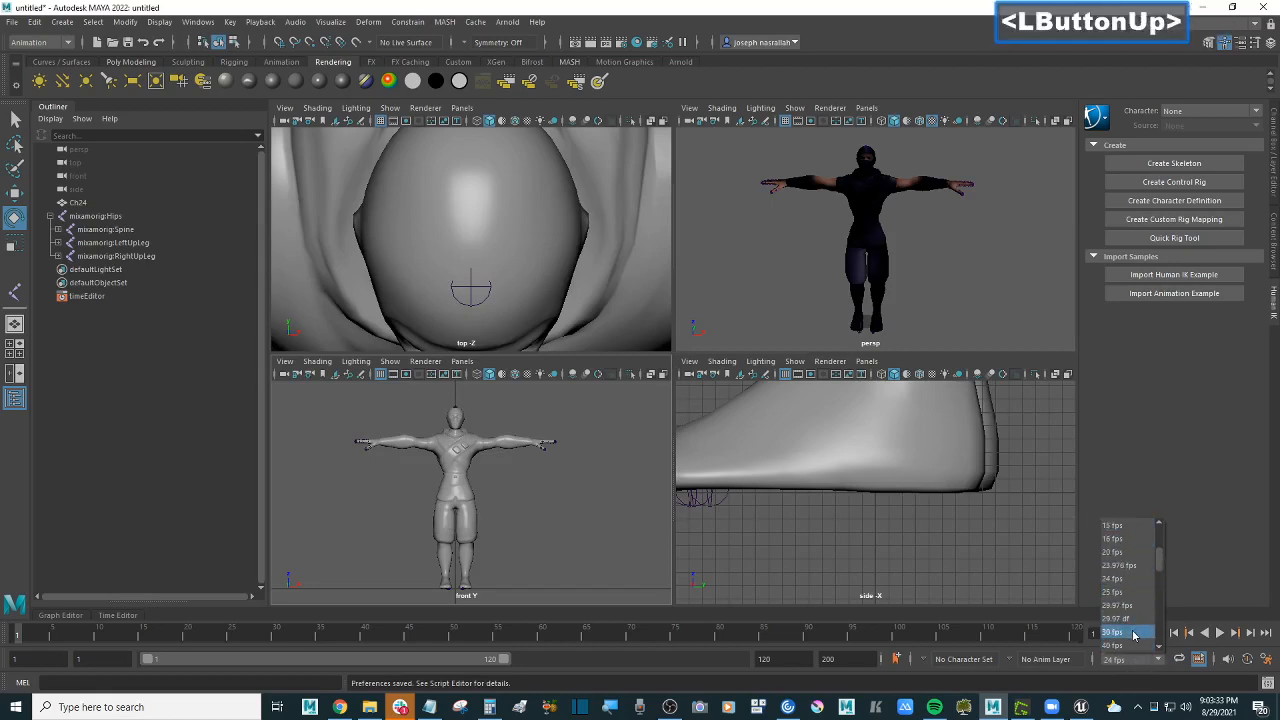
left_click(1133, 634)
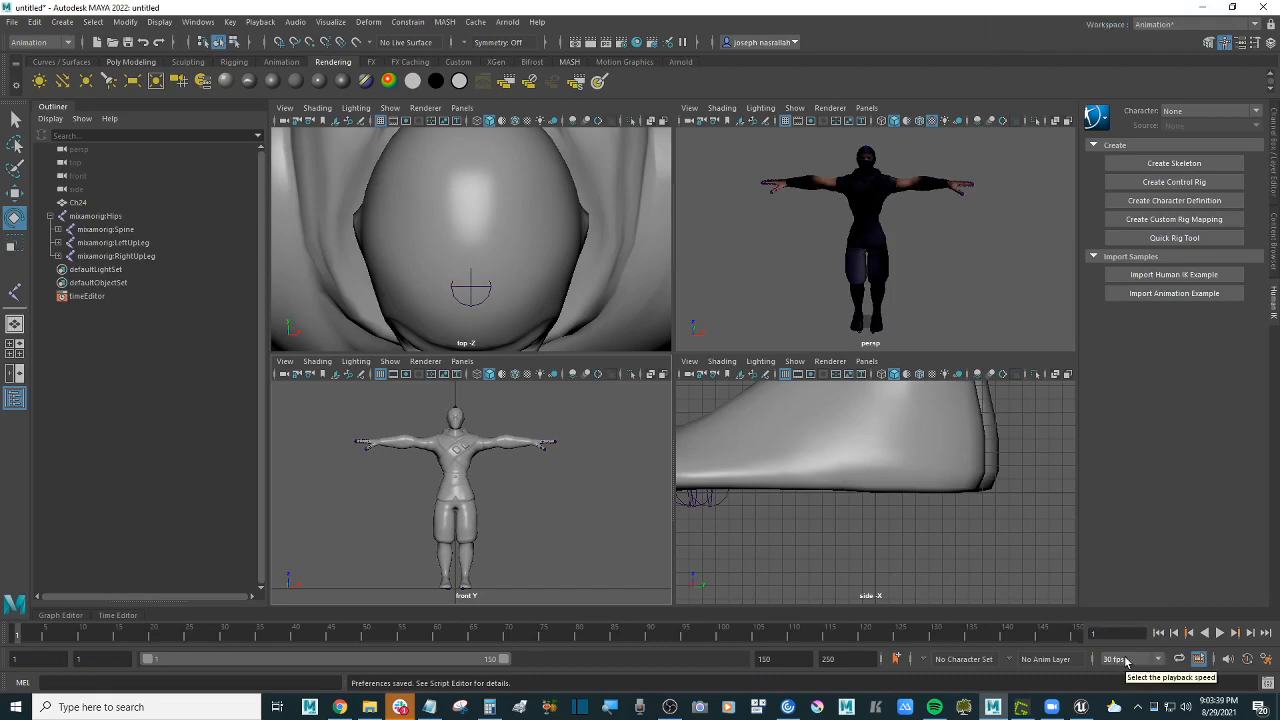
Step: Check the general application settings and the time slider's frame rate and playback speed in the preferences, and save them
left_click(1267, 659)
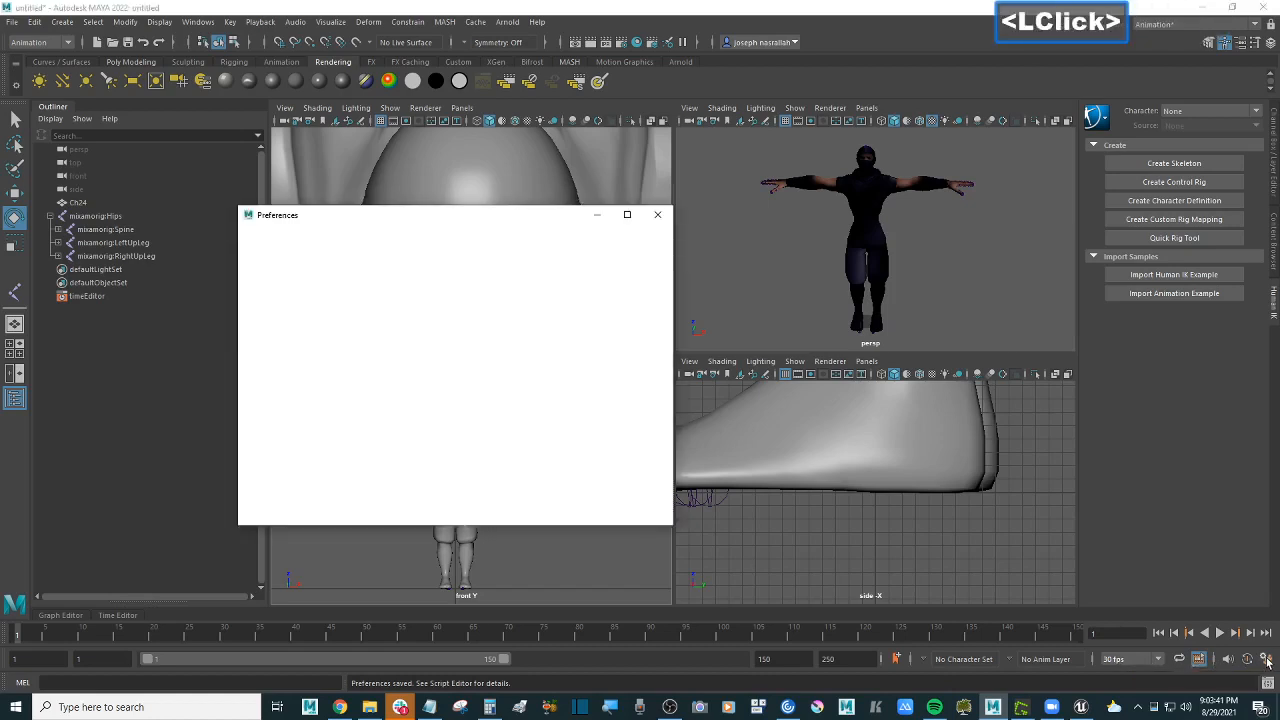
left_click(285, 360)
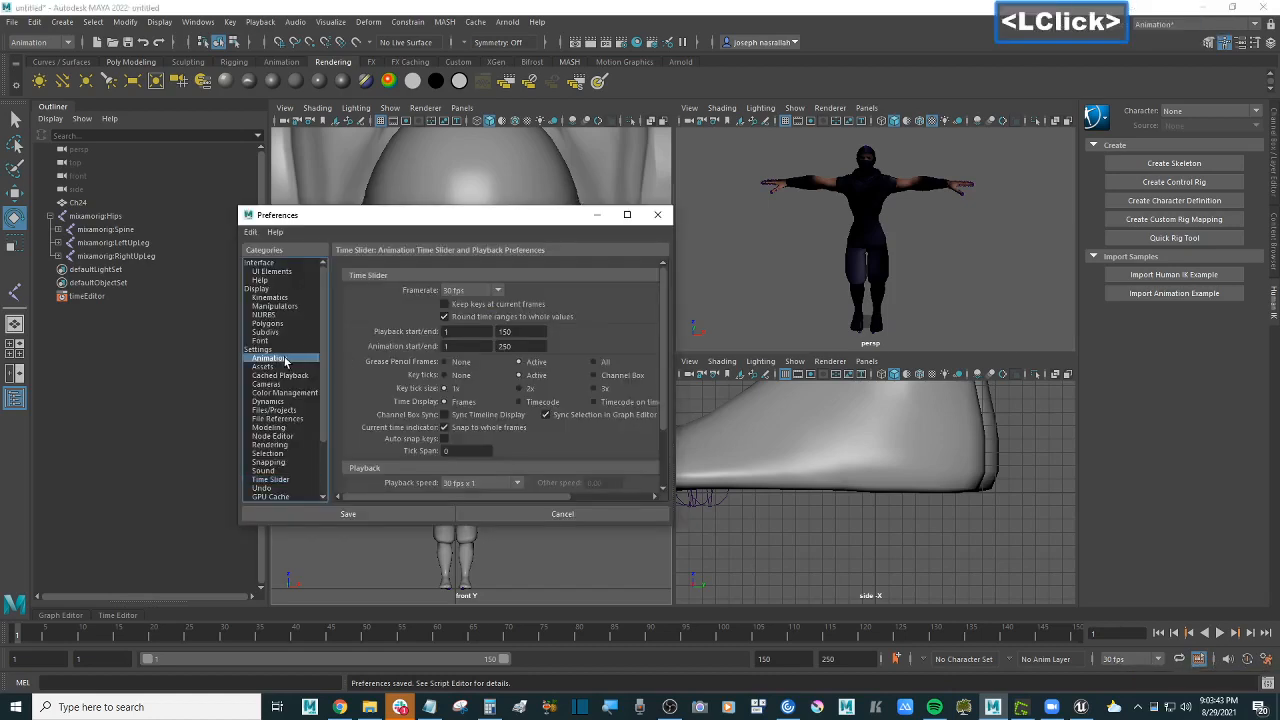
left_click(270, 350)
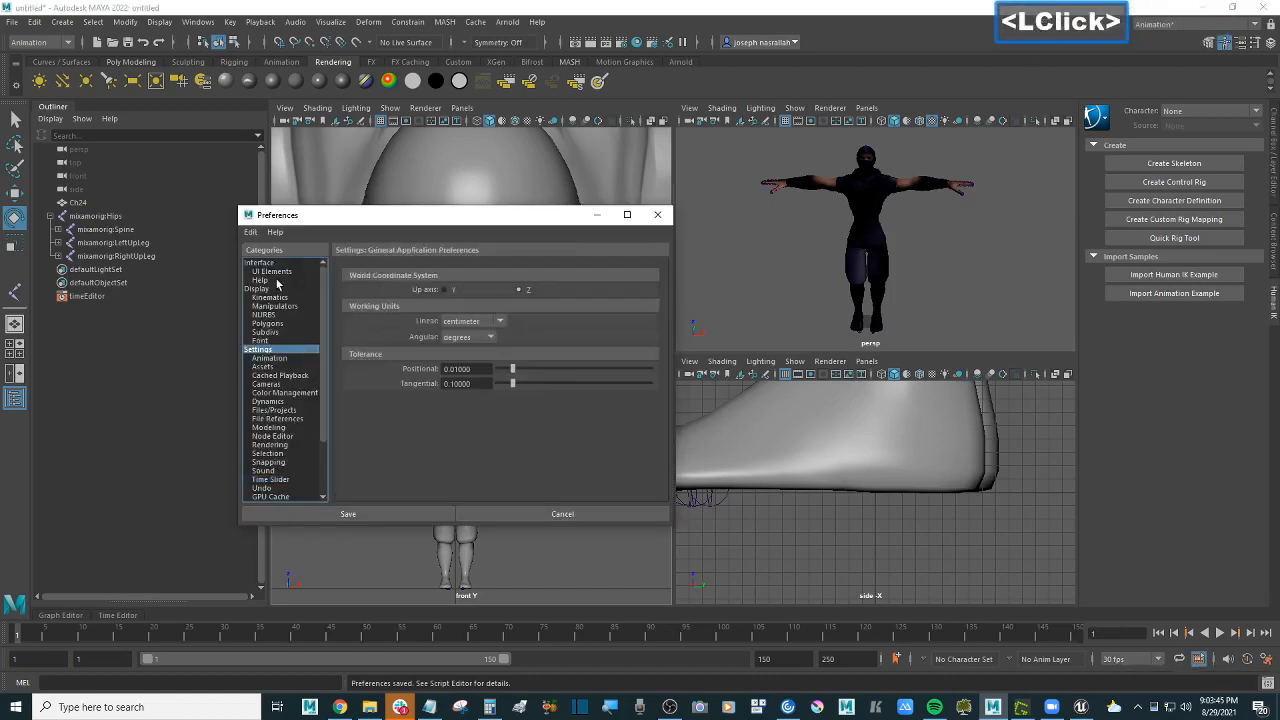
scroll(305, 355, "down", 3)
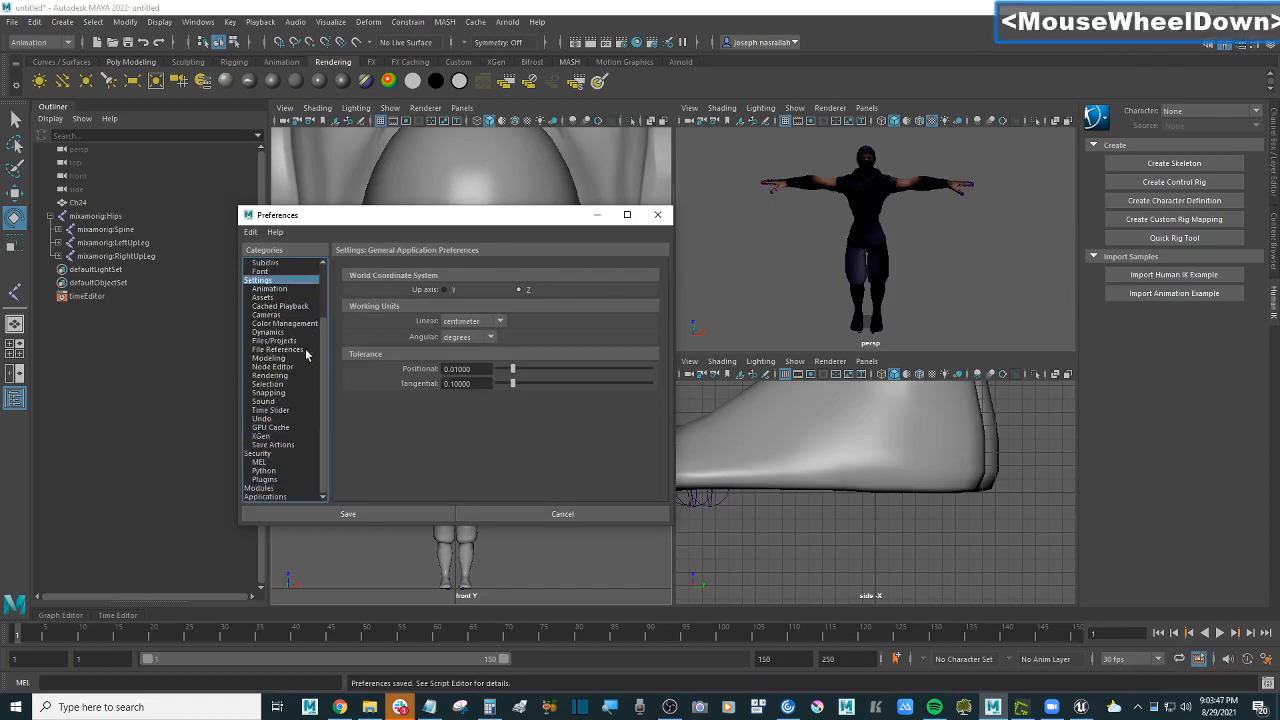
left_click(295, 413)
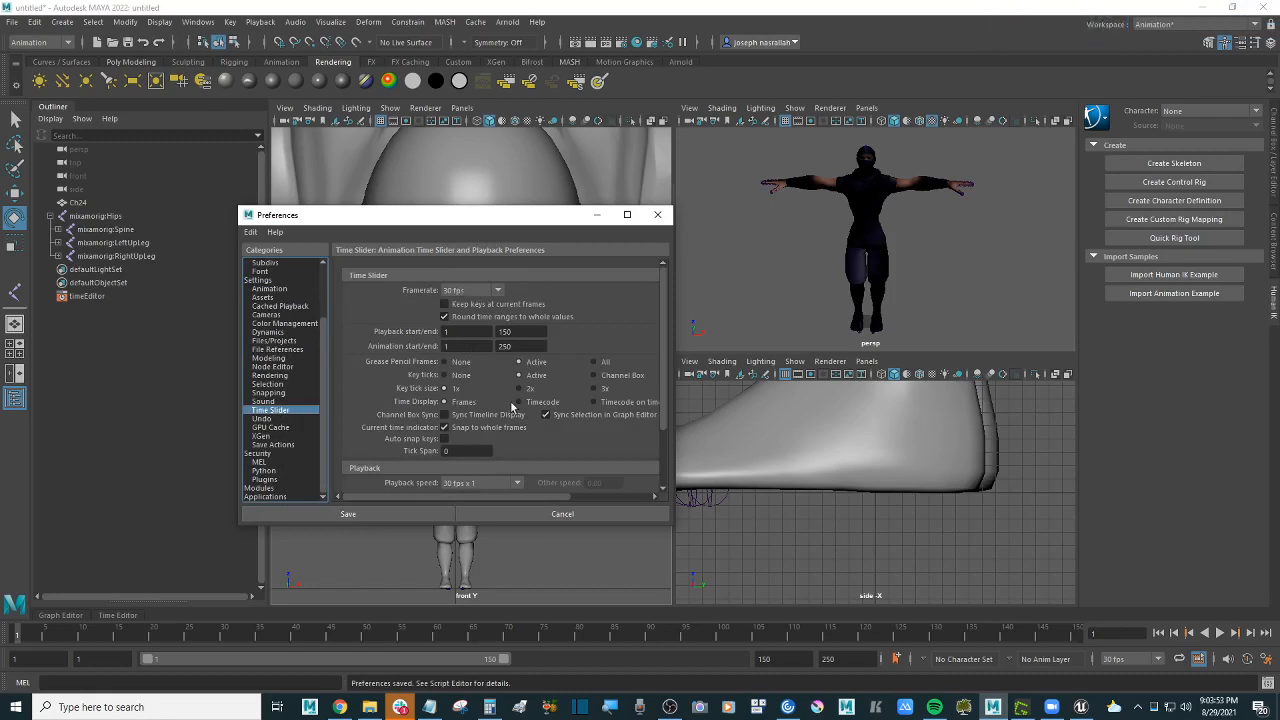
scroll(494, 388, "down", 1)
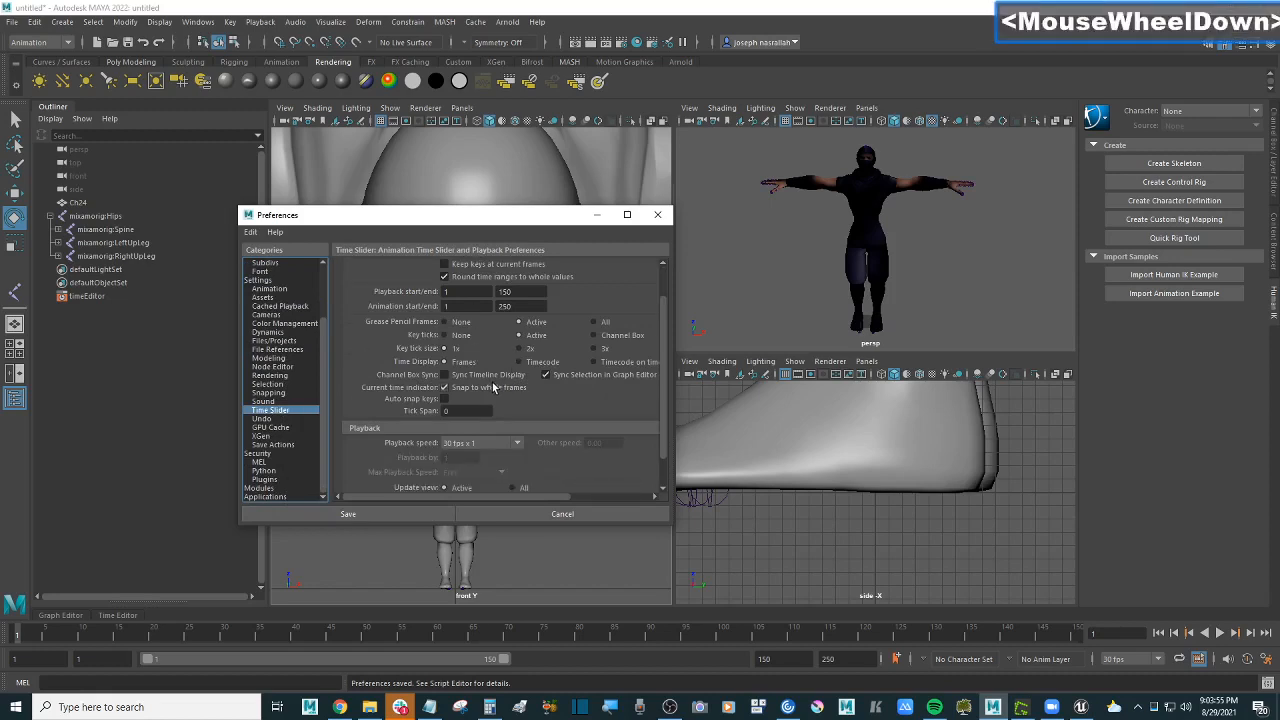
scroll(494, 388, "down", 1)
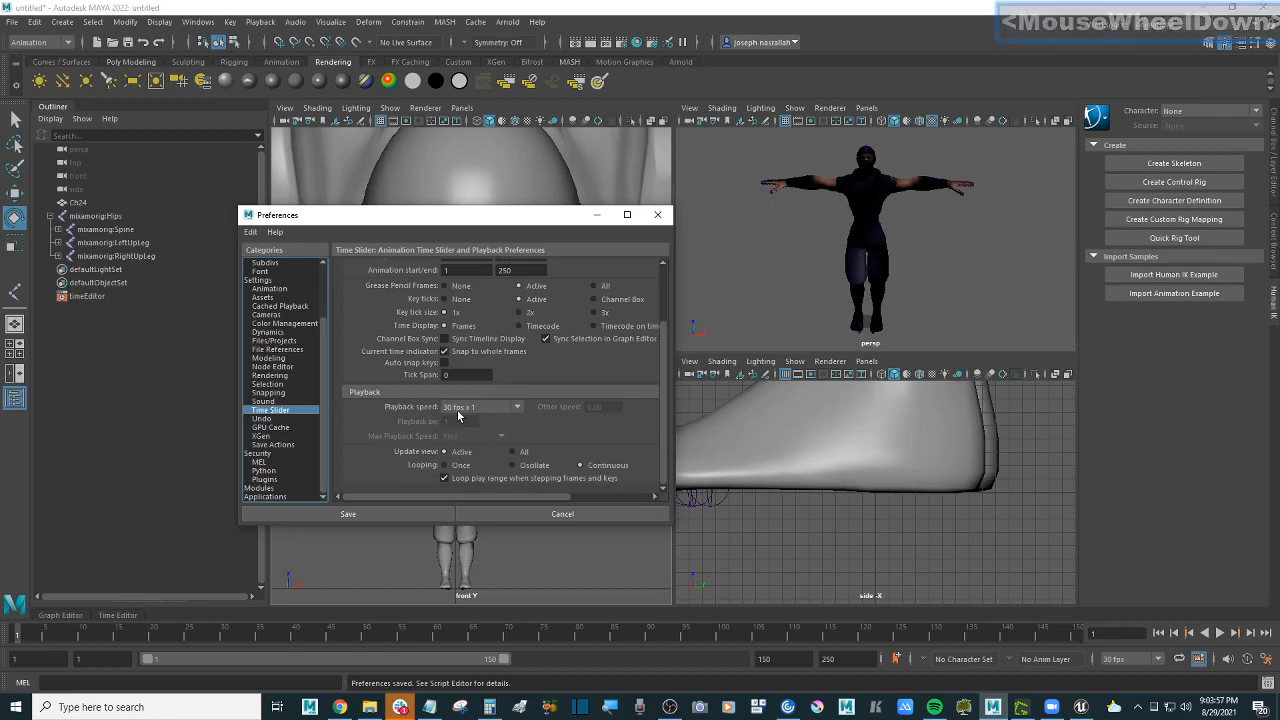
left_click(348, 513)
left_click(370, 495)
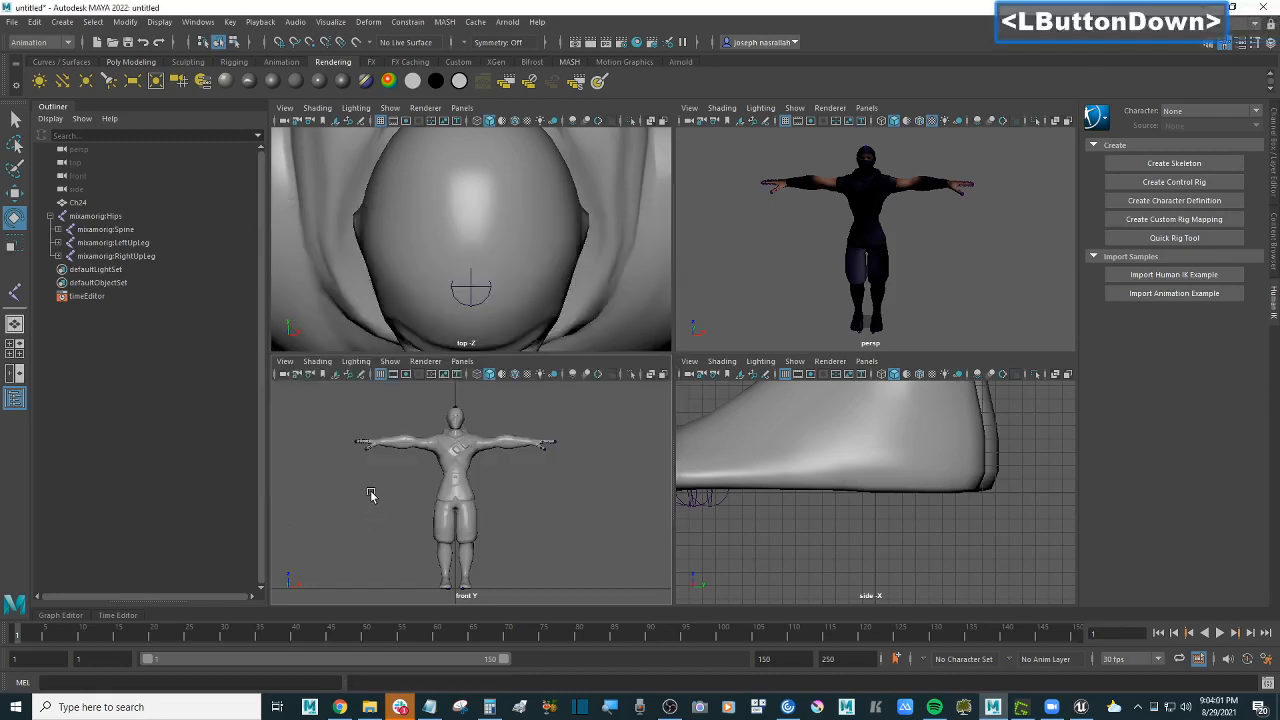
scroll(543, 500, "down", 1)
scroll(543, 500, "up", 1)
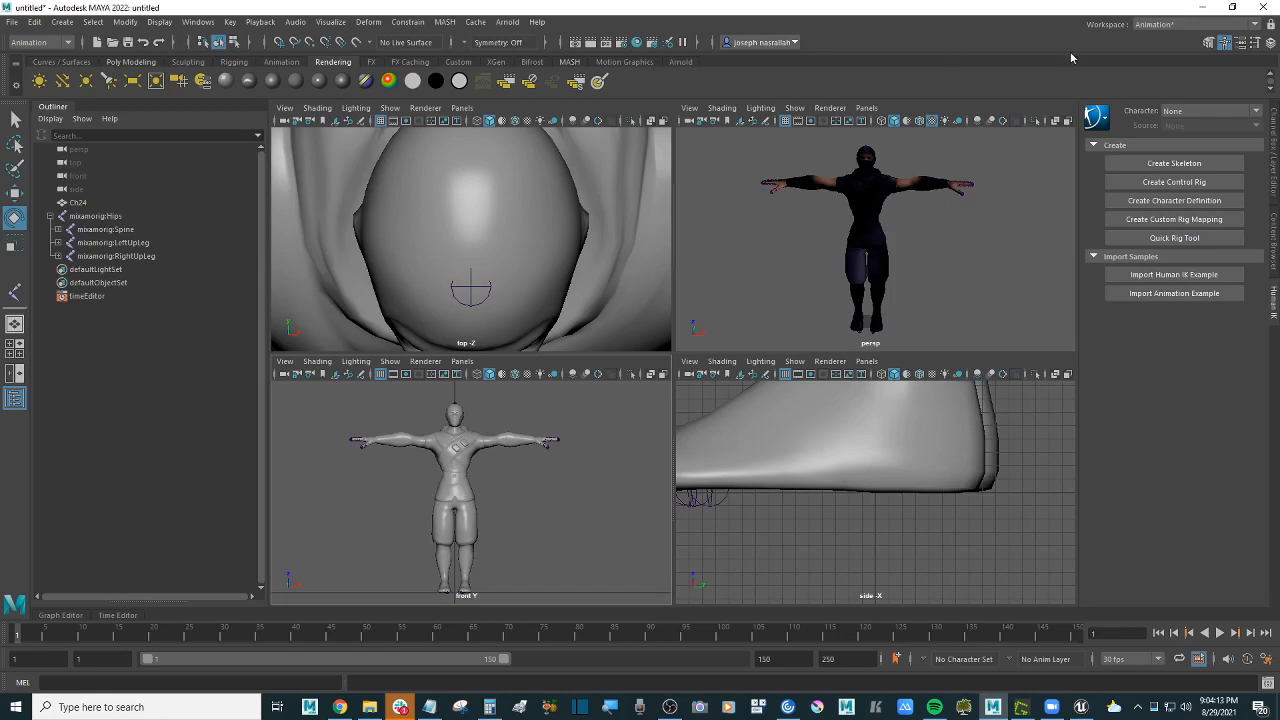
Step: Create a polygon cube at the origin as a size reference for the ninja
left_click(61, 62)
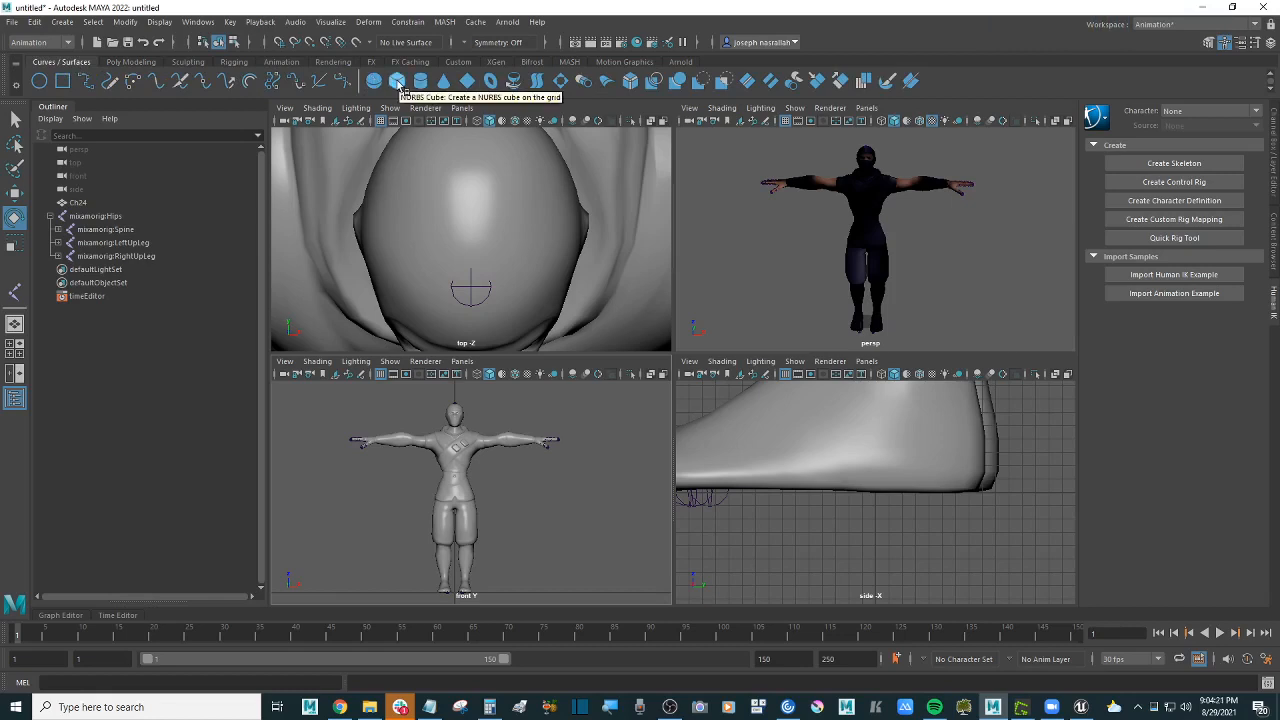
left_click(120, 62)
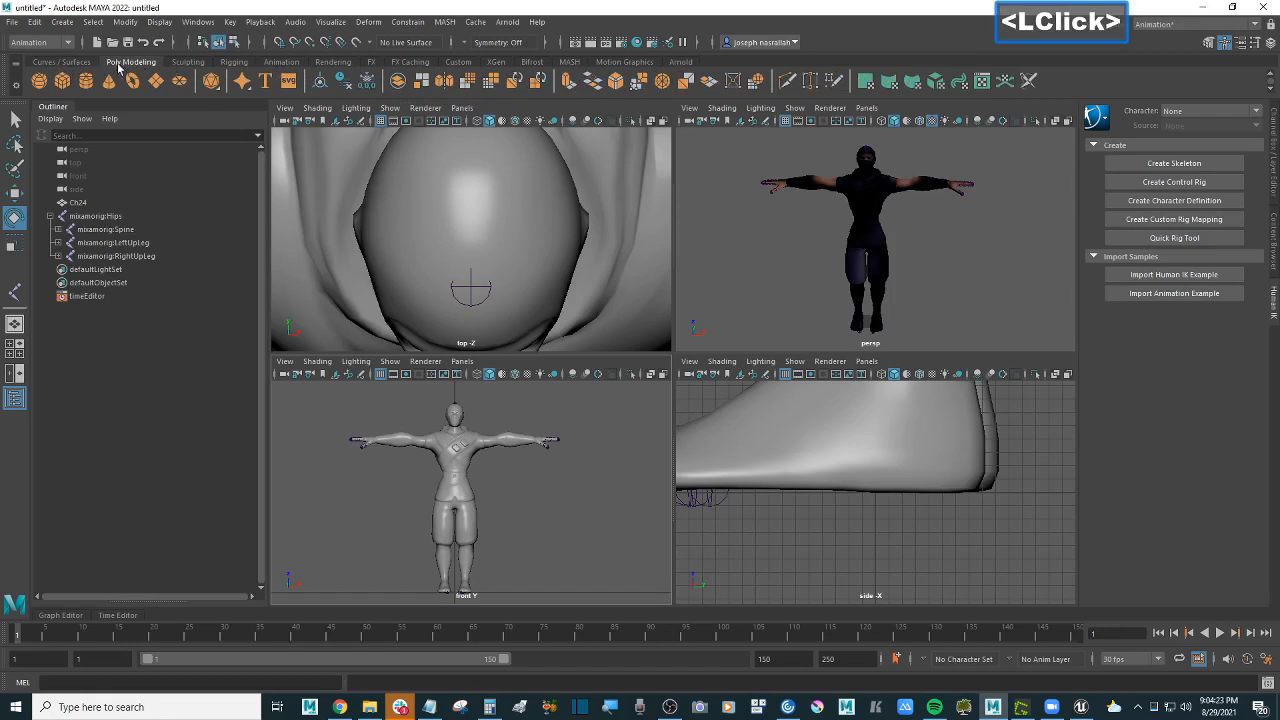
left_click(63, 82)
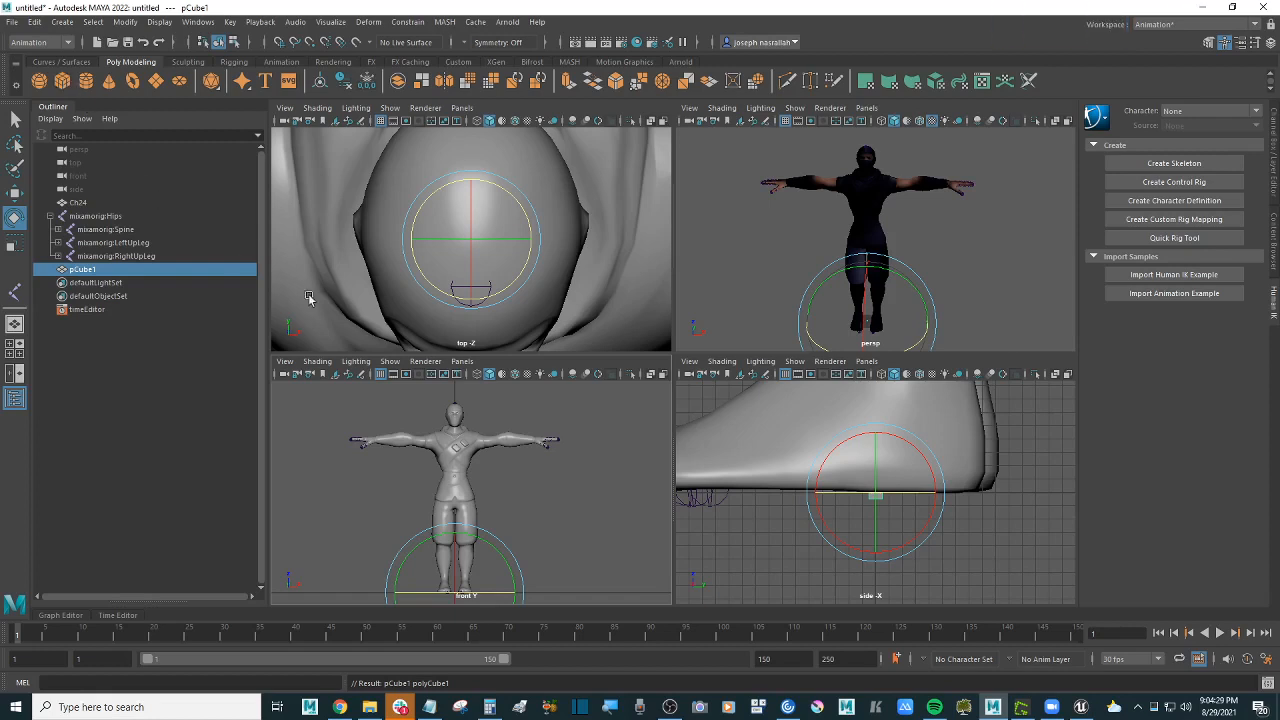
Step: Set the cube's Scale X, Scale Y and Scale Z to 100 each
left_click(1276, 155)
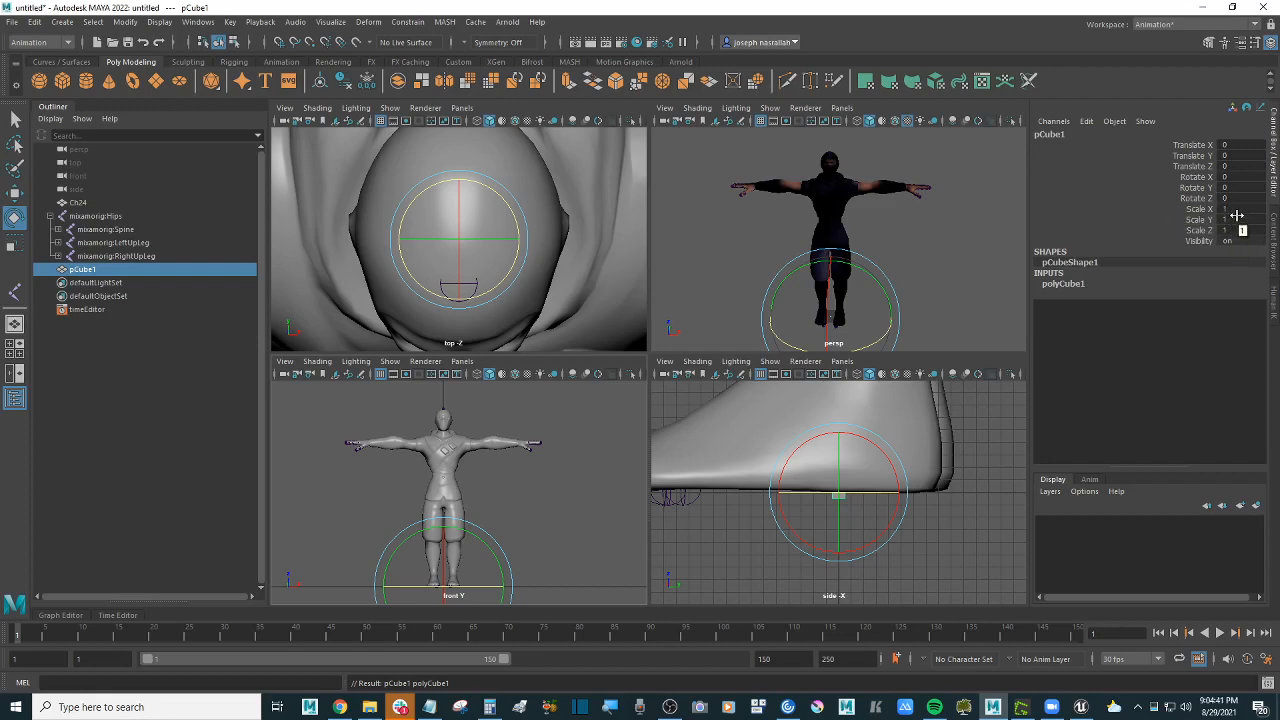
middle_click_drag(560, 527, 565, 473, "alt")
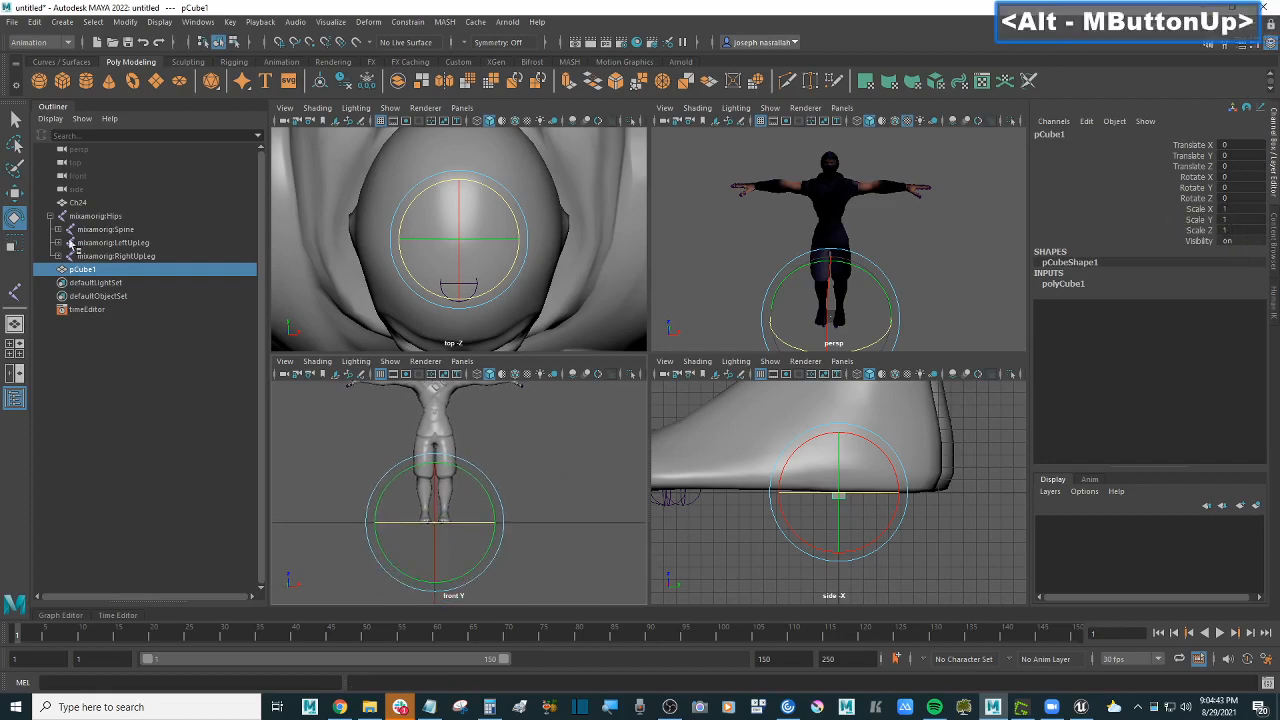
left_click(13, 245)
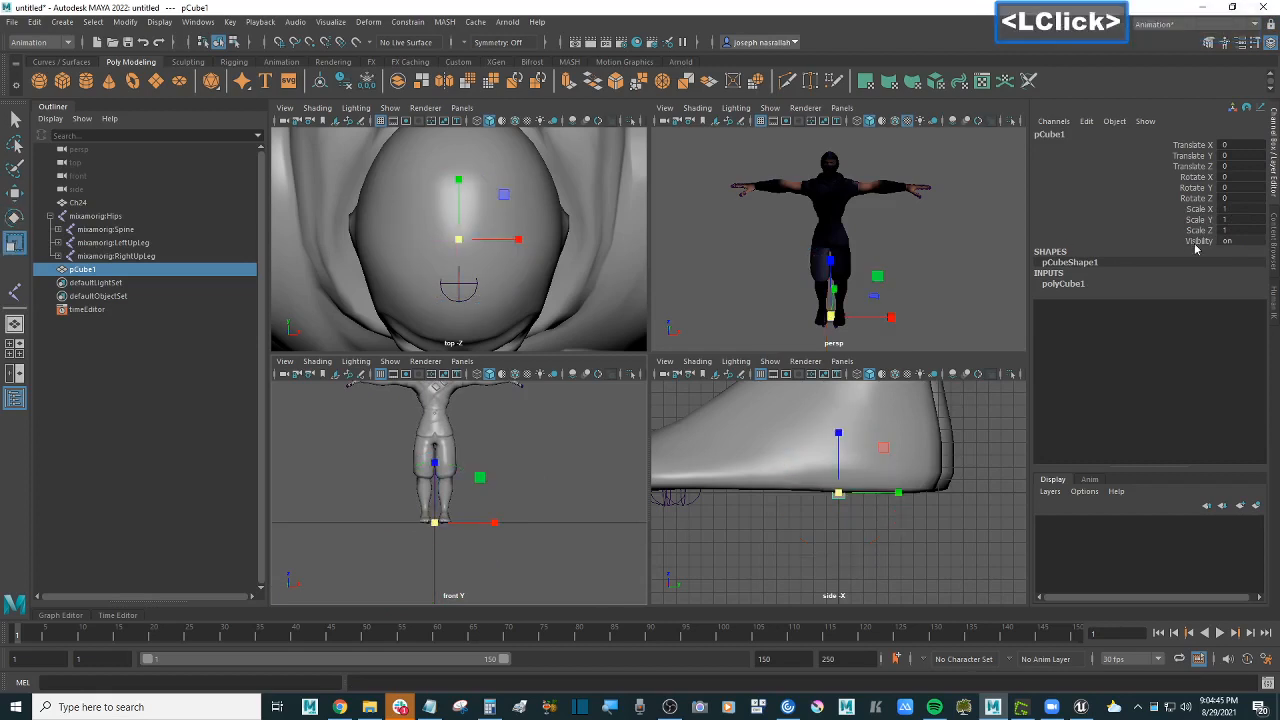
left_click(1230, 208)
type("100")
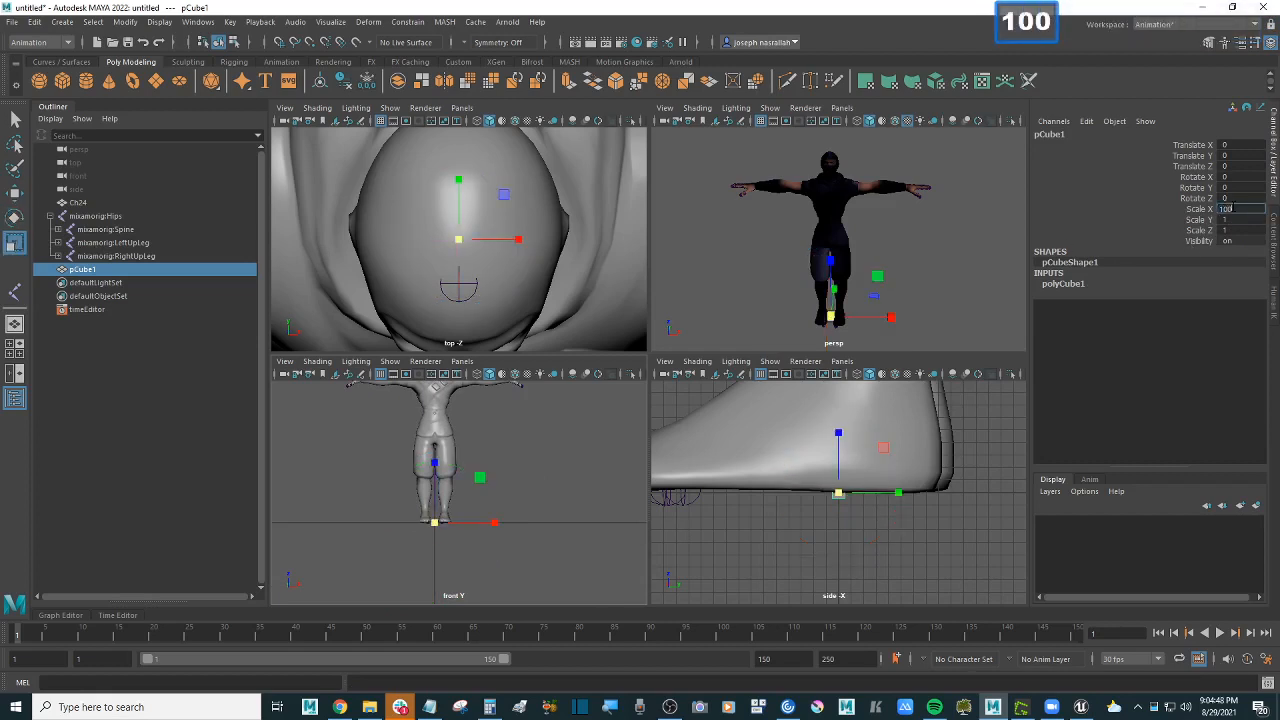
key("Return")
key("Tab")
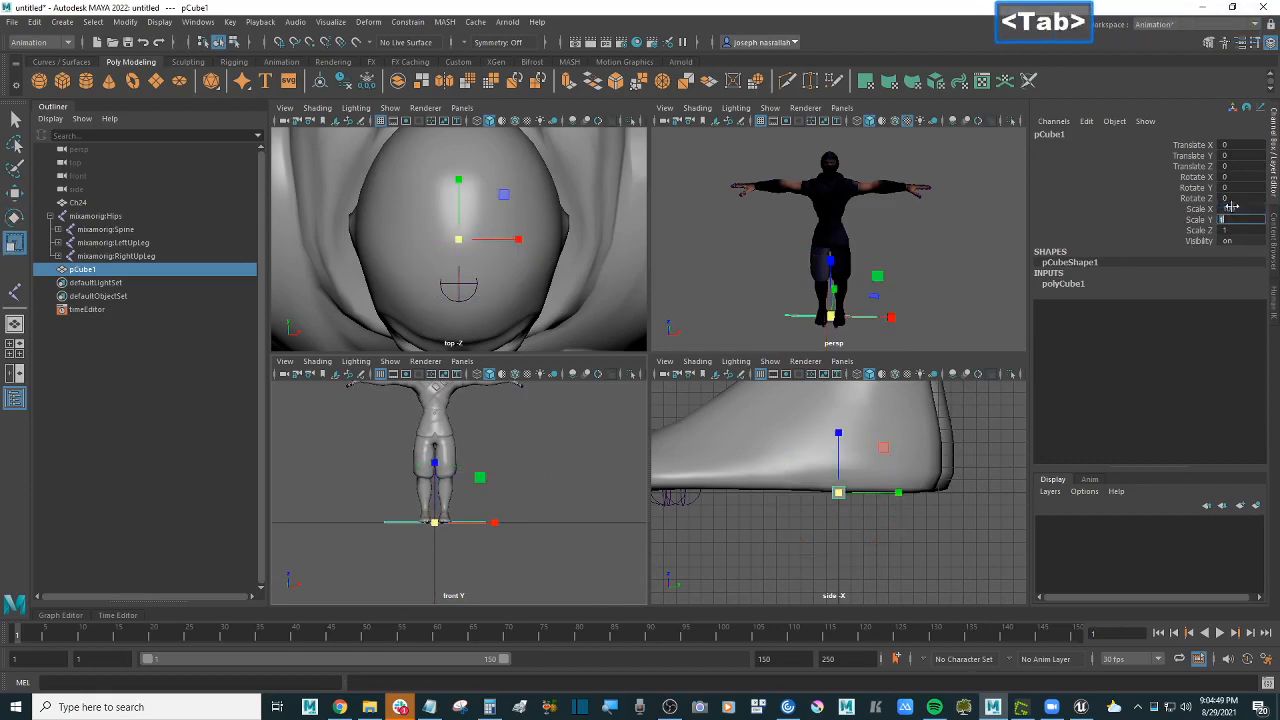
type("100")
key("Return")
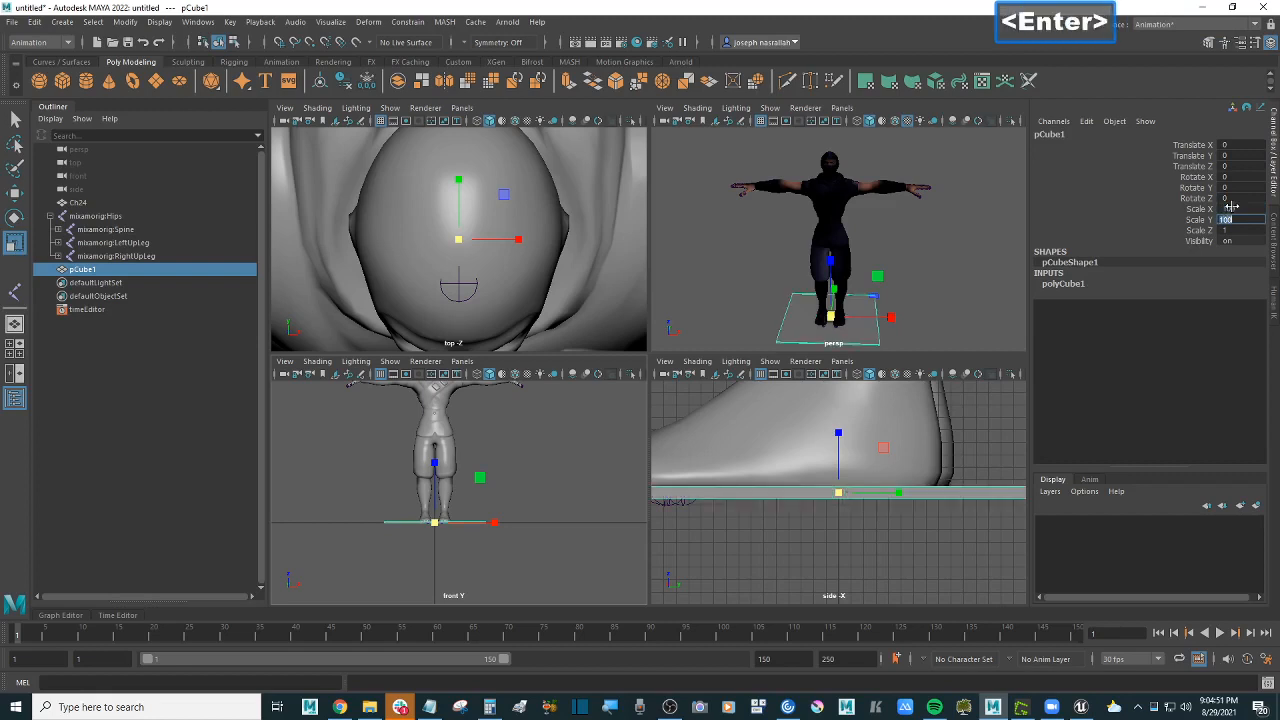
key("Tab")
type("100")
key("Return")
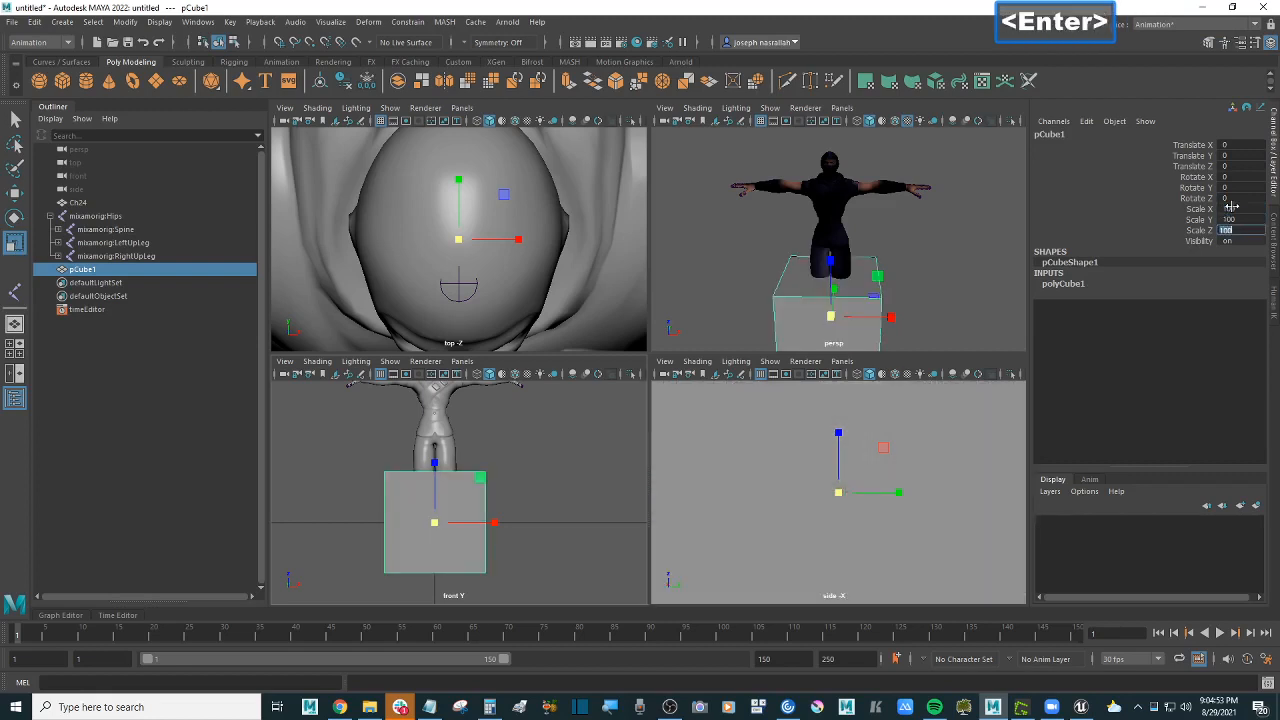
Step: Raise the cube onto the ground line and move it beside the ninja, to about -95.7 in X and 51.2 in Z
scroll(560, 491, "down", 2, "alt")
middle_click_drag(537, 463, 600, 488, "alt")
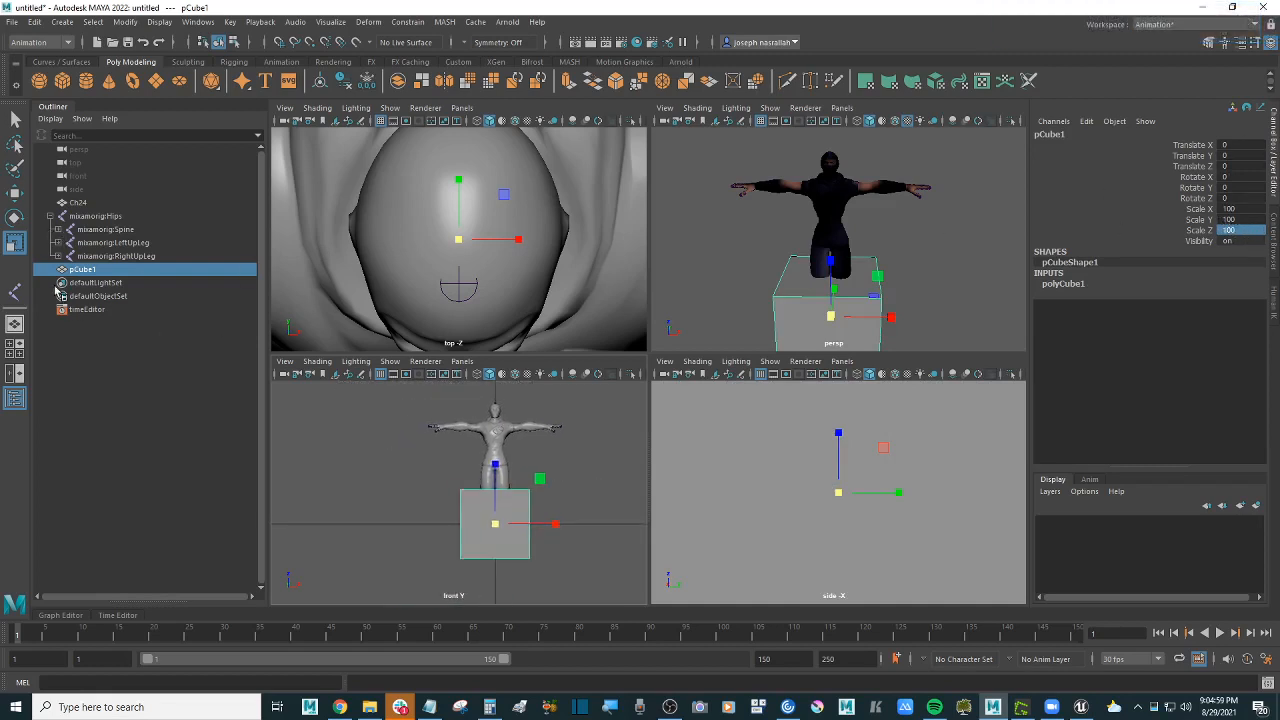
left_click(15, 192)
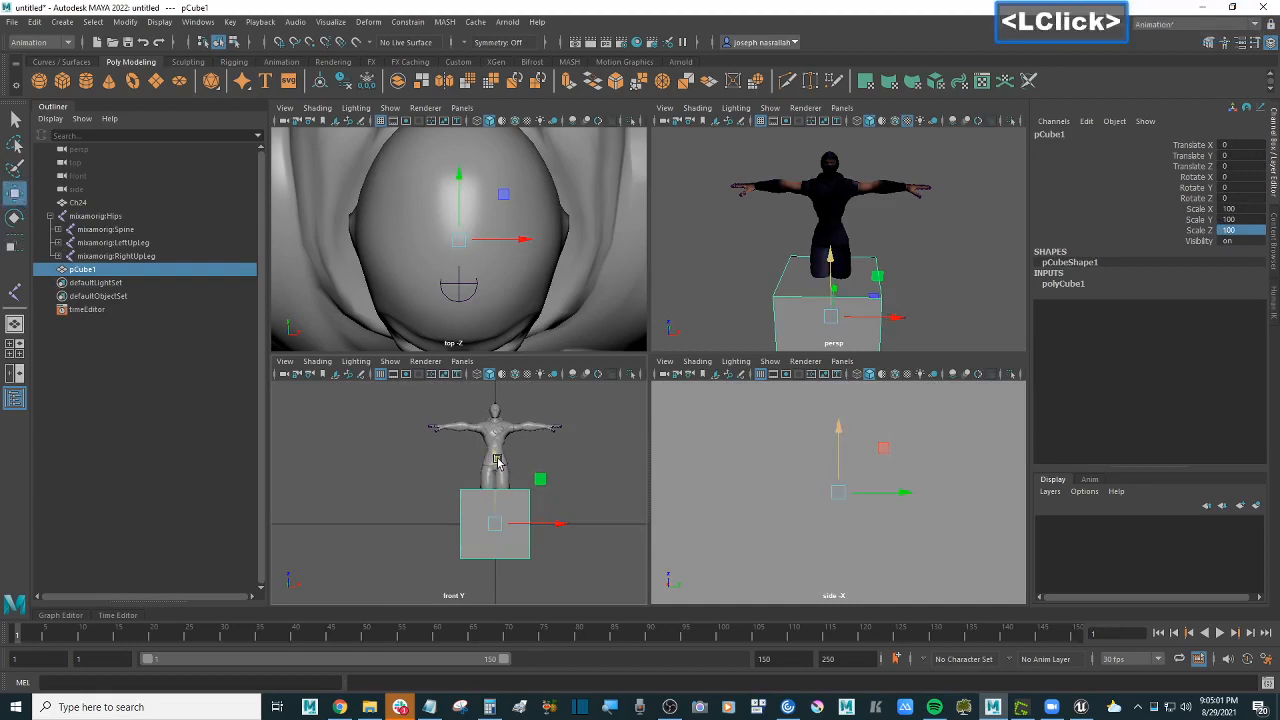
left_click_drag(496, 466, 501, 425)
left_click_drag(560, 490, 497, 490)
middle_click_drag(553, 482, 450, 465, "alt")
left_click(512, 482)
scroll(437, 472, "up", 2)
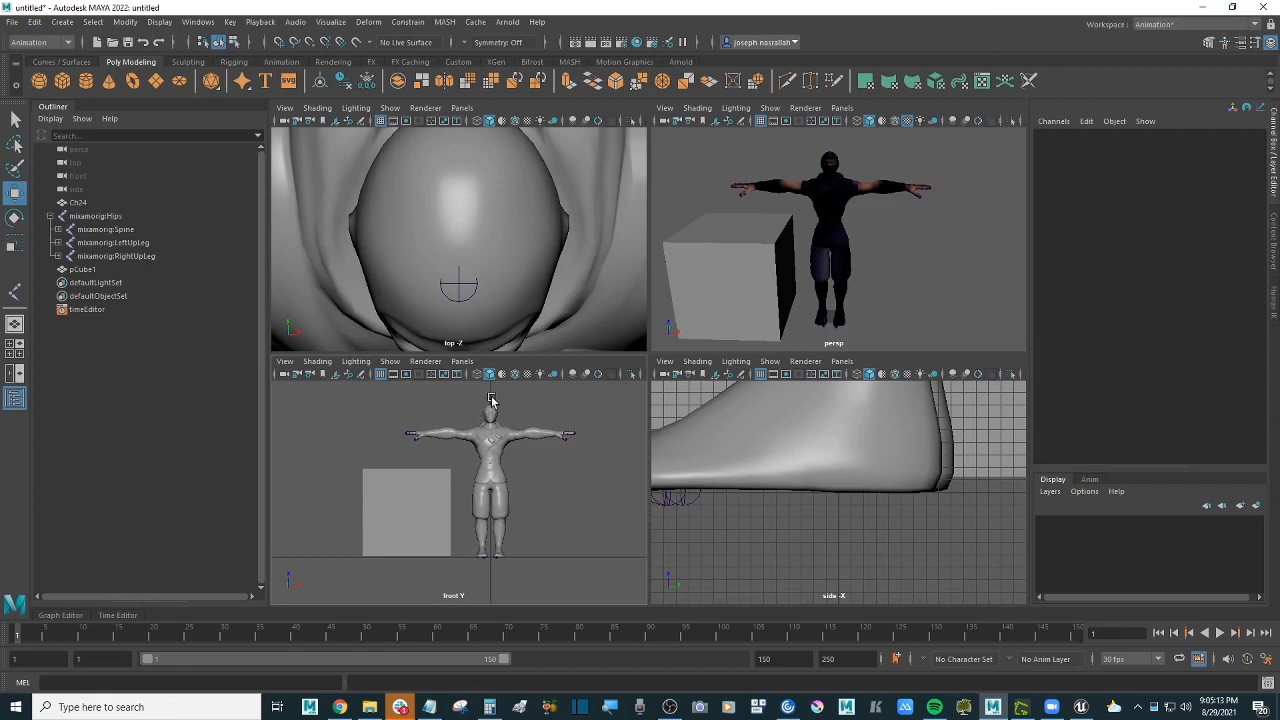
Step: Move the cube up over the ninja's head and chest, to about 2.1 in X and 186.9 in Z
left_click(434, 497)
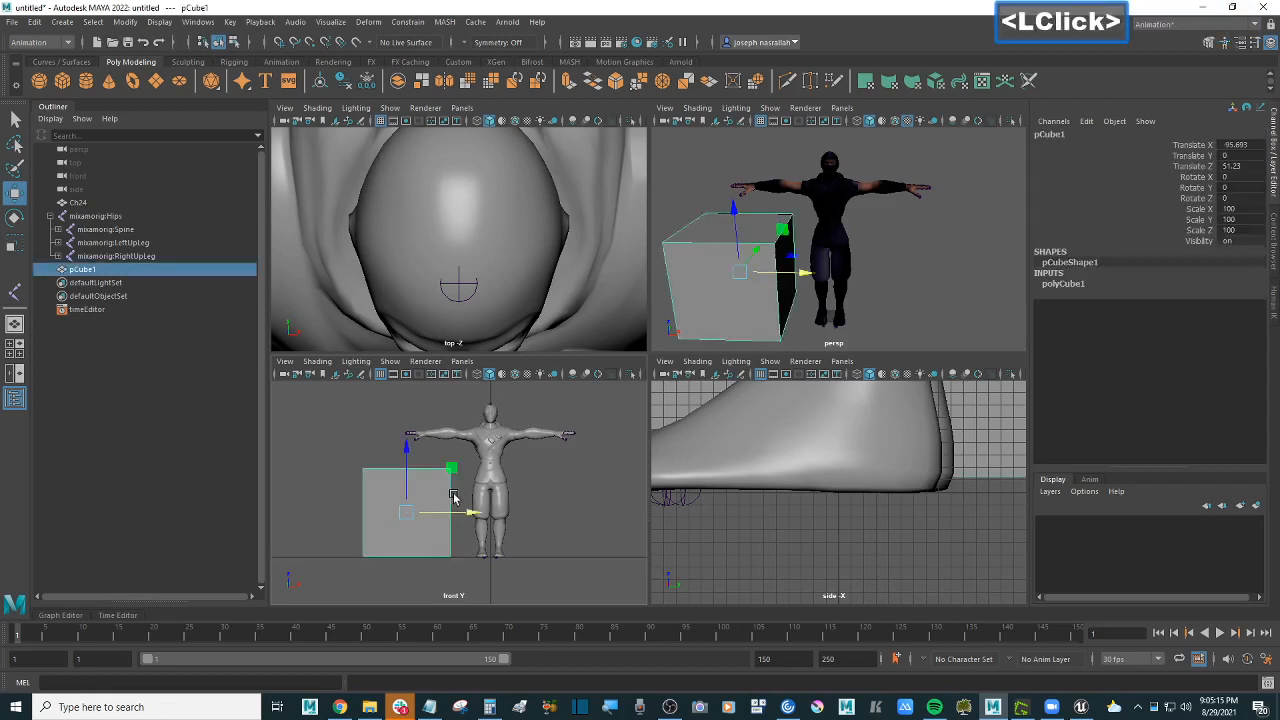
scroll(450, 495, "down", 2)
middle_click_drag(450, 495, 430, 497, "alt")
scroll(474, 519, "up", 2, "alt")
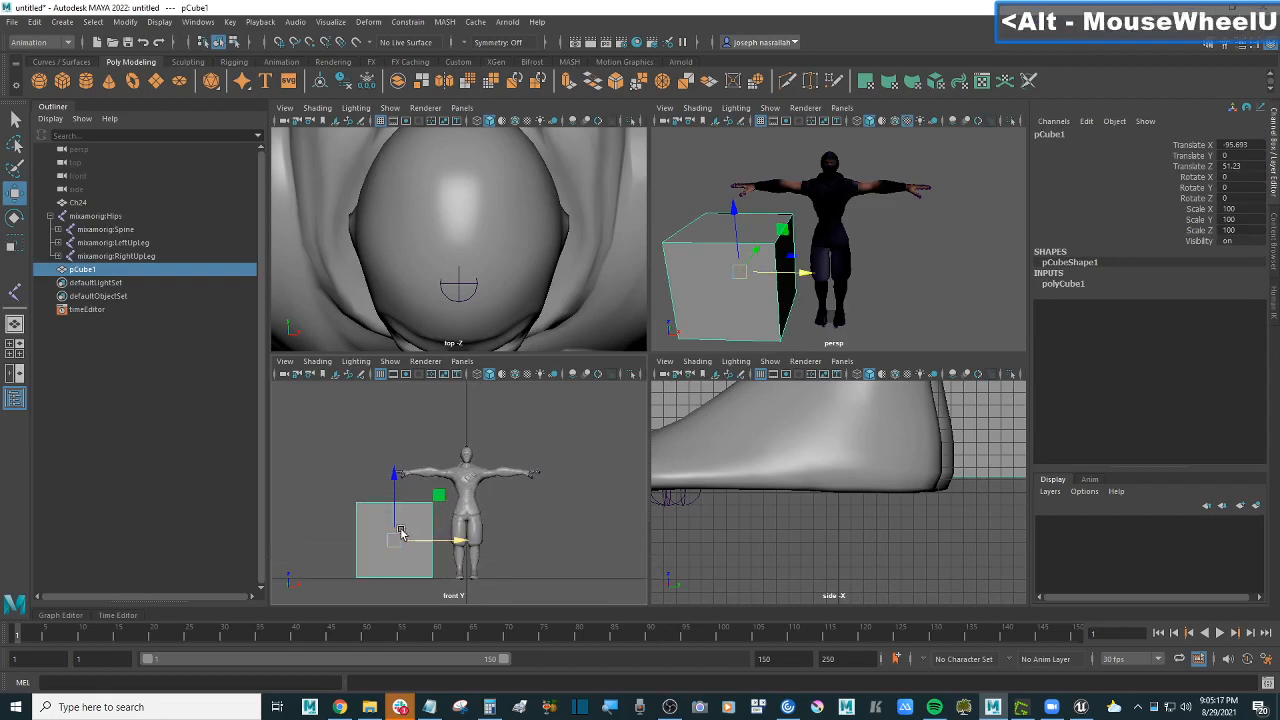
left_click_drag(439, 495, 514, 394)
scroll(534, 491, "up", 2)
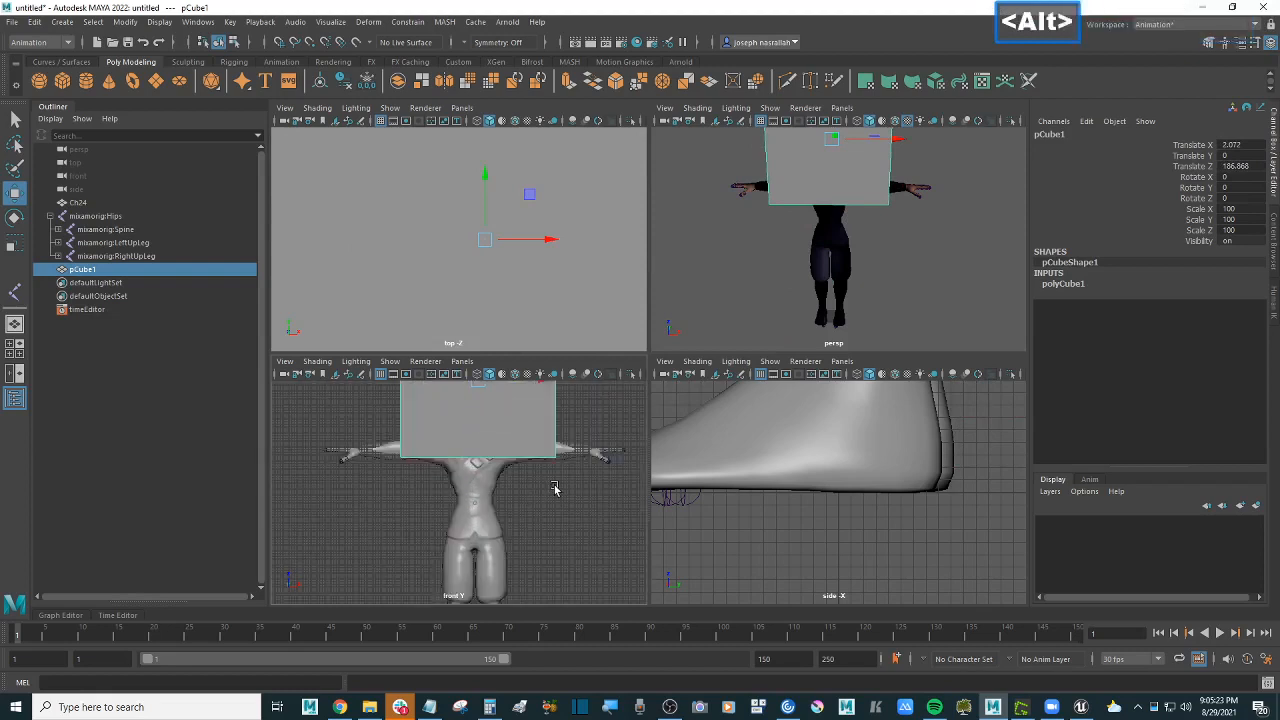
Step: Shift the cube beside the ninja's head, to about 56.6 in X and 176.1 in Z, and select its Translate Z channel
middle_click_drag(555, 489, 452, 533, "alt")
left_click_drag(452, 435, 531, 443)
left_click_drag(465, 390, 470, 407)
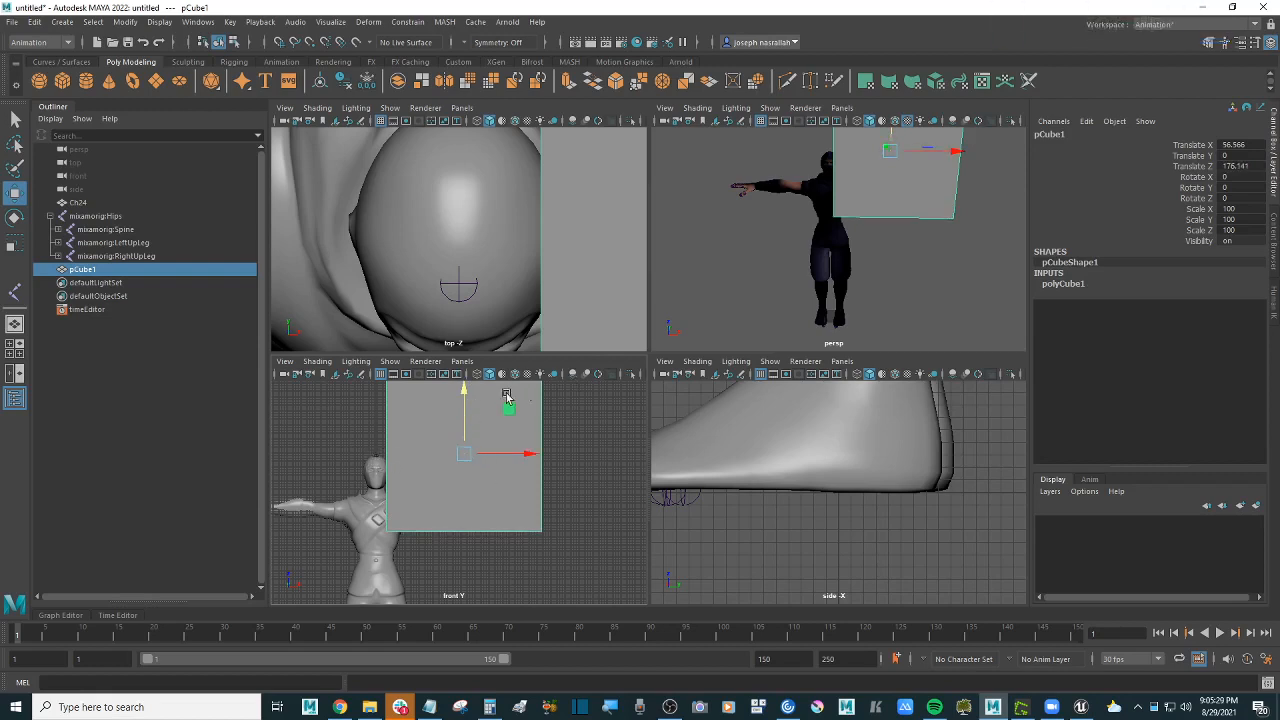
middle_click_drag(597, 420, 569, 443, "alt")
left_click(560, 440)
double_click(441, 421)
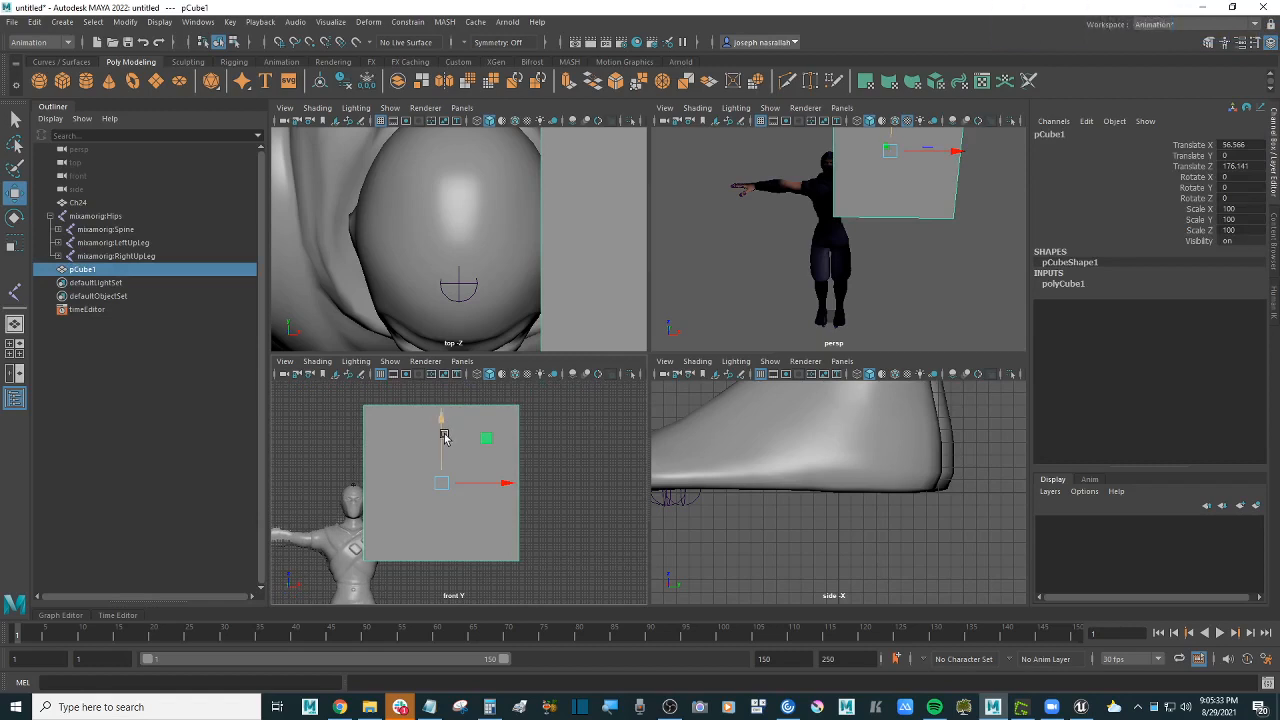
left_click(442, 423)
left_click(1193, 167)
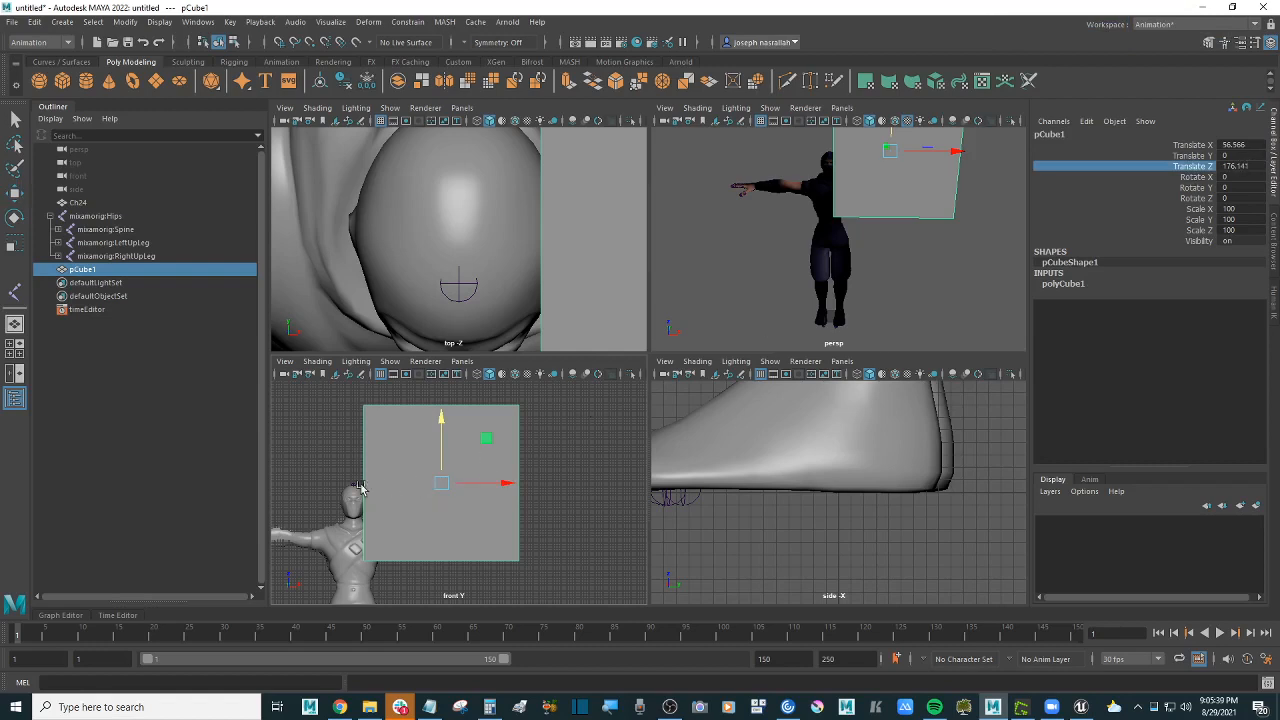
Step: Undo the cube's moves up to the ninja's head, back to its place on the ground, and clear the selection
scroll(575, 508, "down", 2)
middle_click_drag(543, 517, 585, 490, "alt")
scroll(590, 481, "down", 1, "alt")
key("ctrl+z")
key("ctrl+z")
key("ctrl+z")
key("ctrl+z")
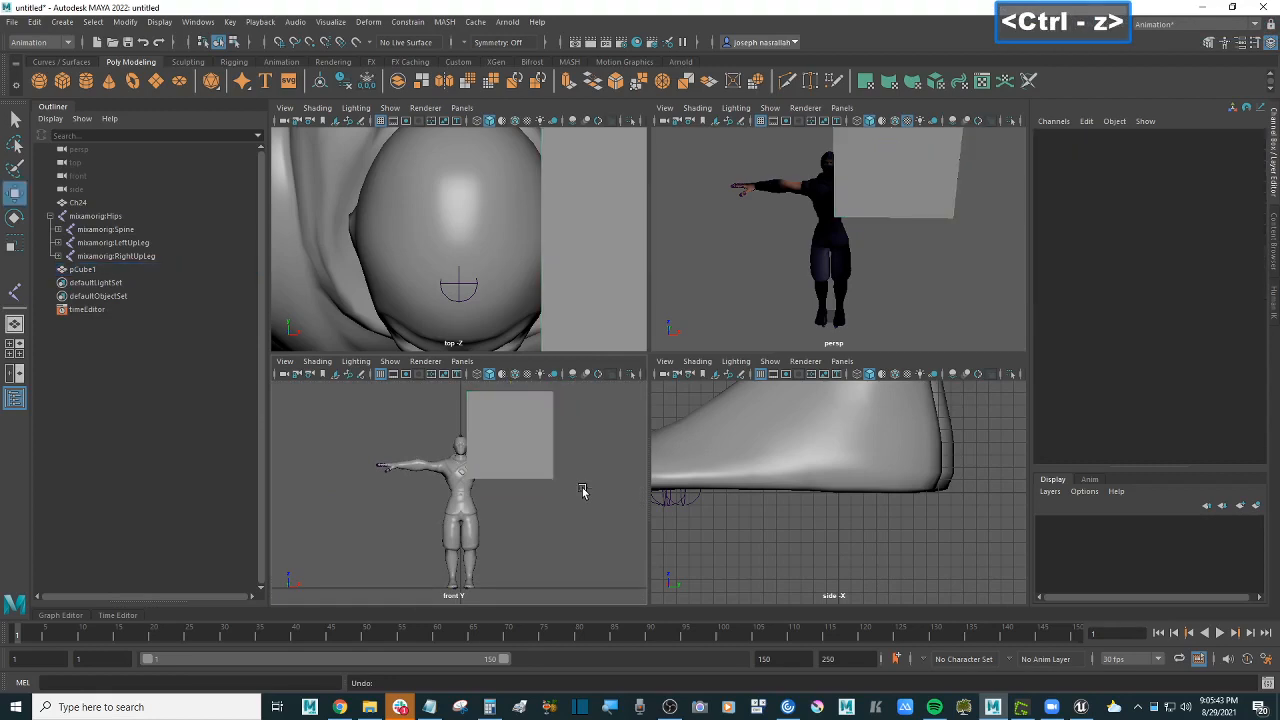
key("ctrl+z")
key("ctrl+z")
key("ctrl+z")
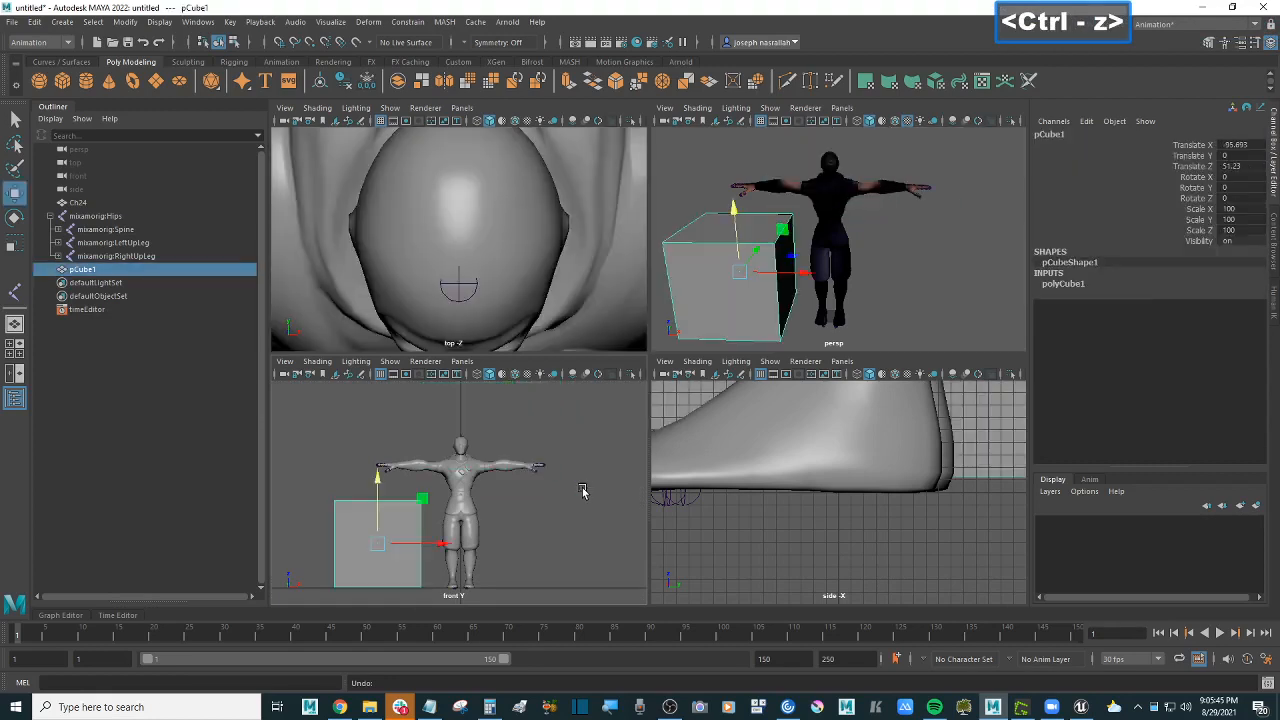
left_click(575, 515)
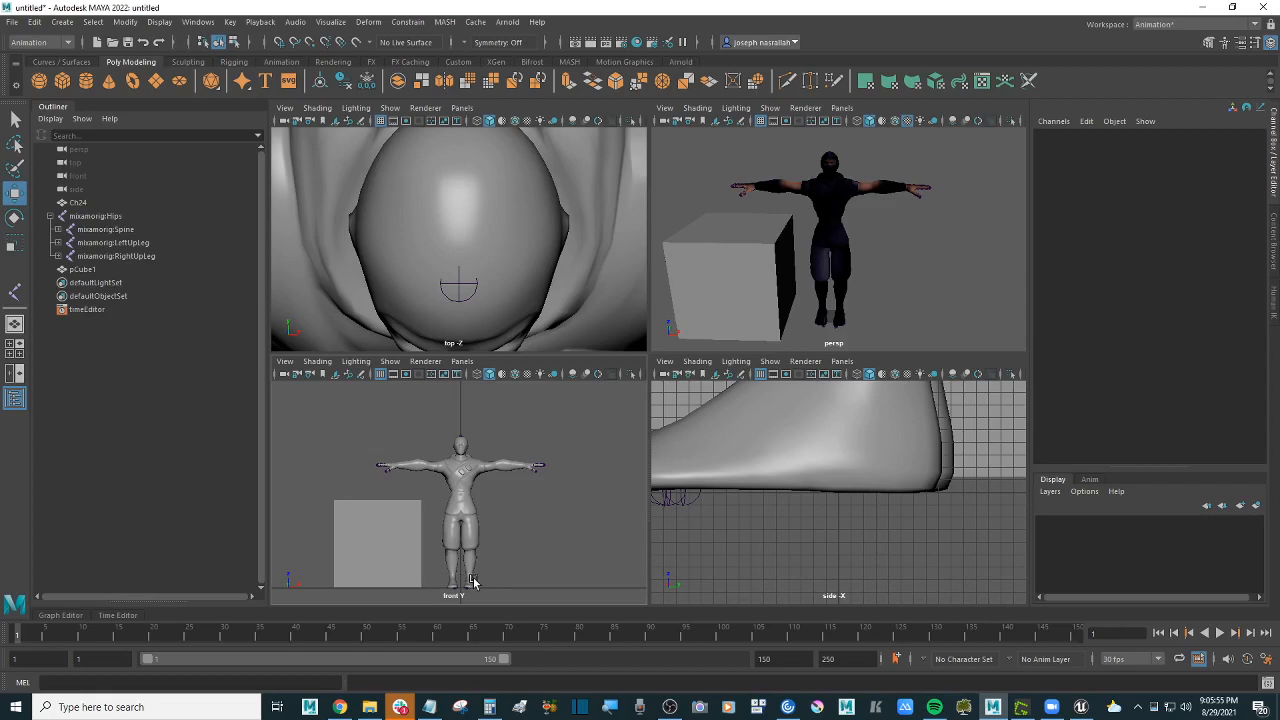
Step: Try scaling the skeleton from the mixamorig:Hips joint in the front view, and undo it
left_click(118, 218)
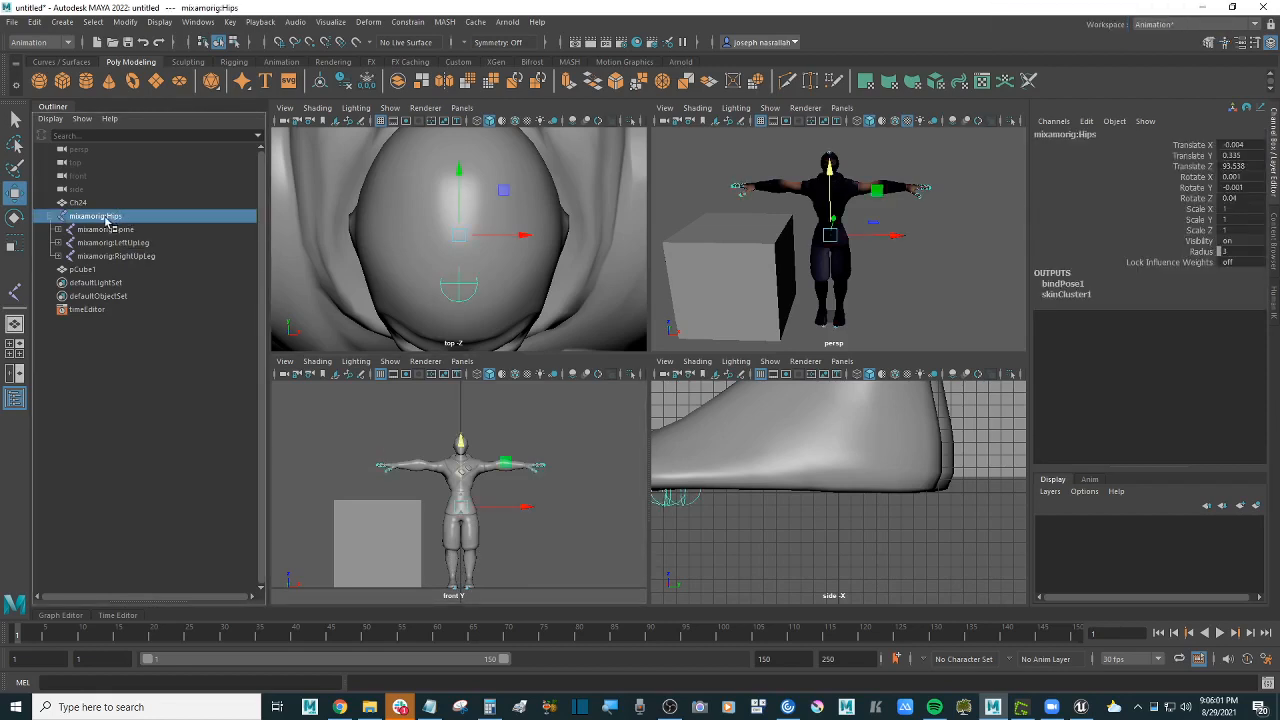
left_click(15, 243)
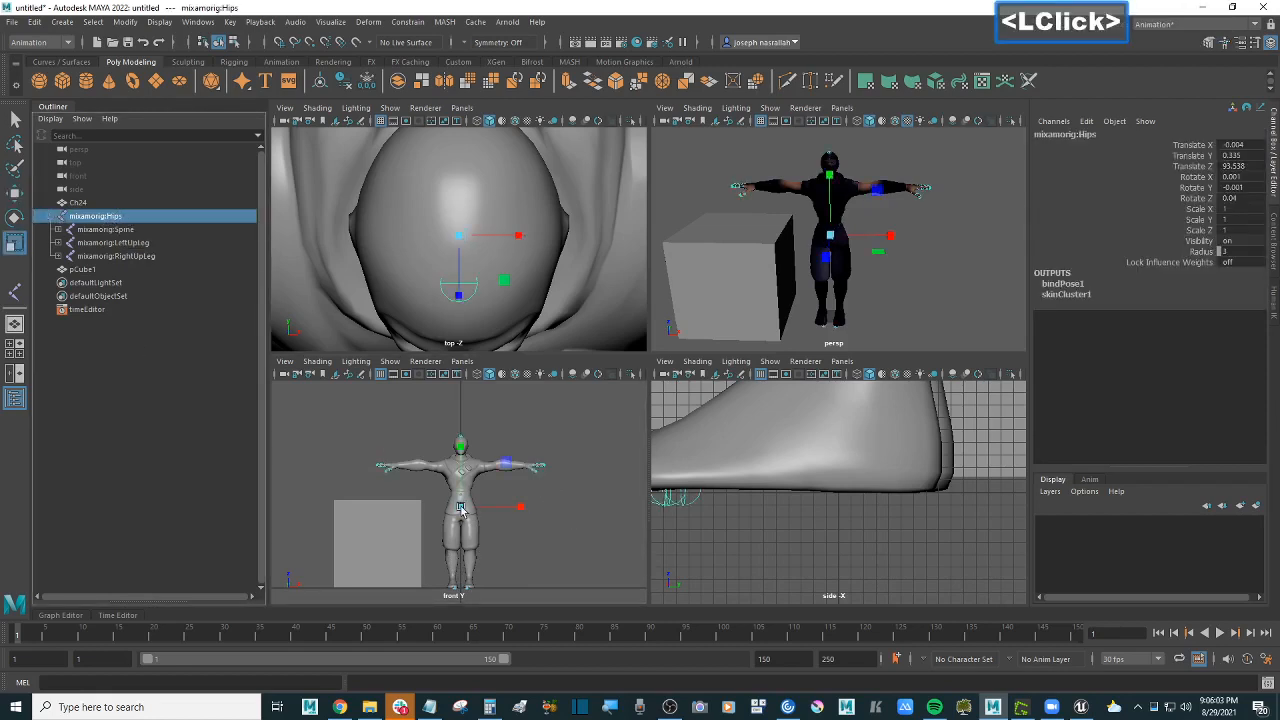
left_click(511, 466)
scroll(515, 472, "up", 2)
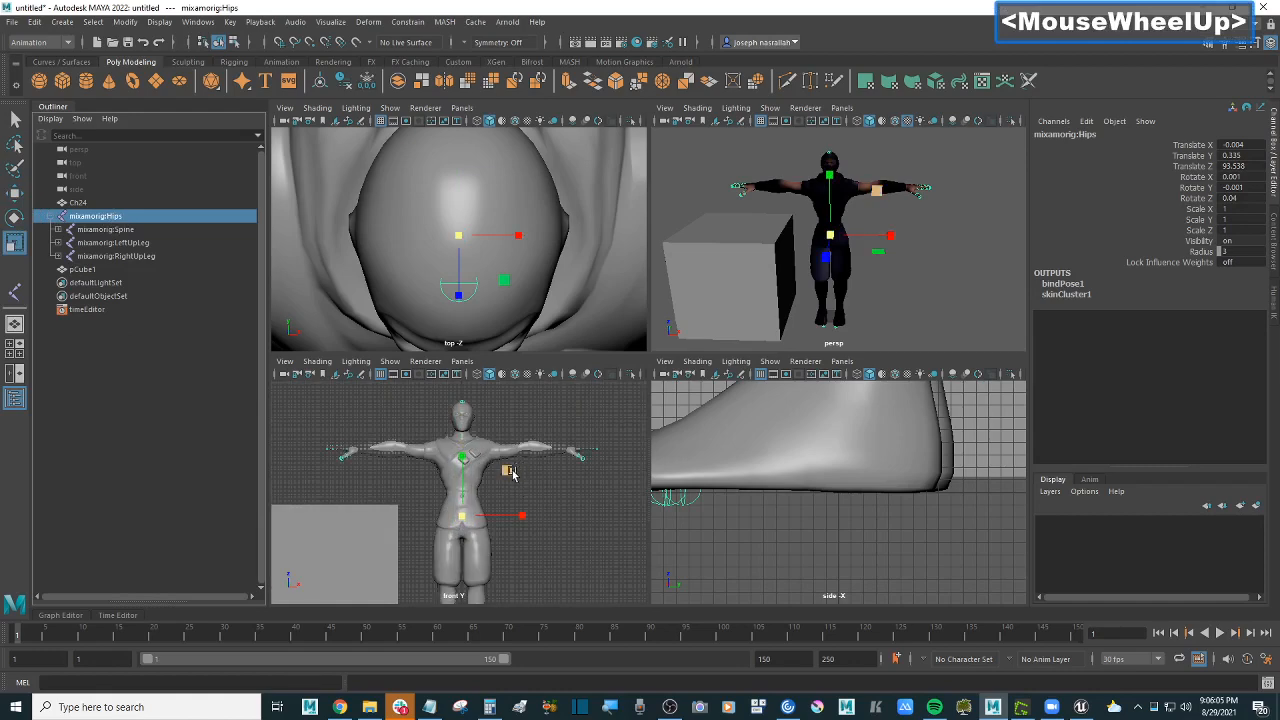
mouse_move(512, 469)
left_mouse_down()
mouse_move(522, 463)
mouse_move(494, 490)
mouse_move(527, 455)
mouse_move(460, 512)
mouse_move(505, 492)
left_mouse_up()
key("ctrl+z")
left_click(588, 516)
middle_click_drag(588, 516, 566, 472, "alt")
scroll(566, 472, "down", 2, "alt")
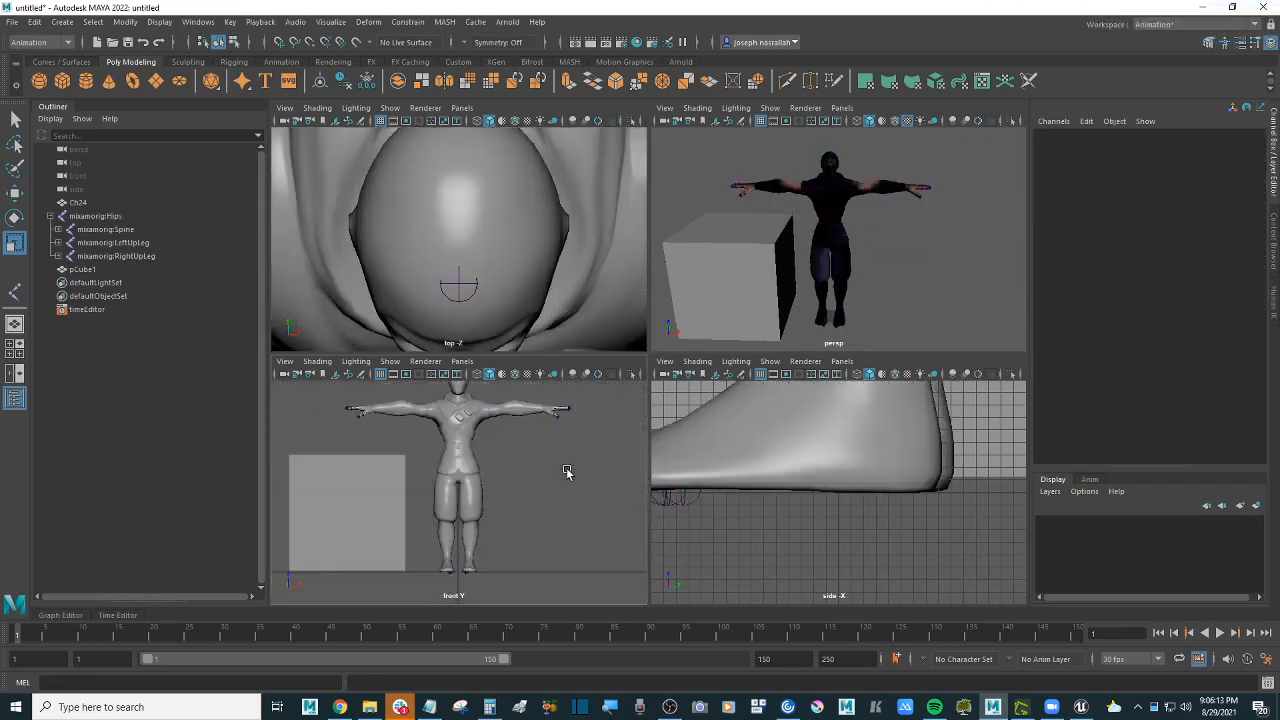
Step: Delete the reference cube beside the ninja in the full-size perspective view
left_click(559, 474)
scroll(559, 474, "down", 2)
left_click(932, 272)
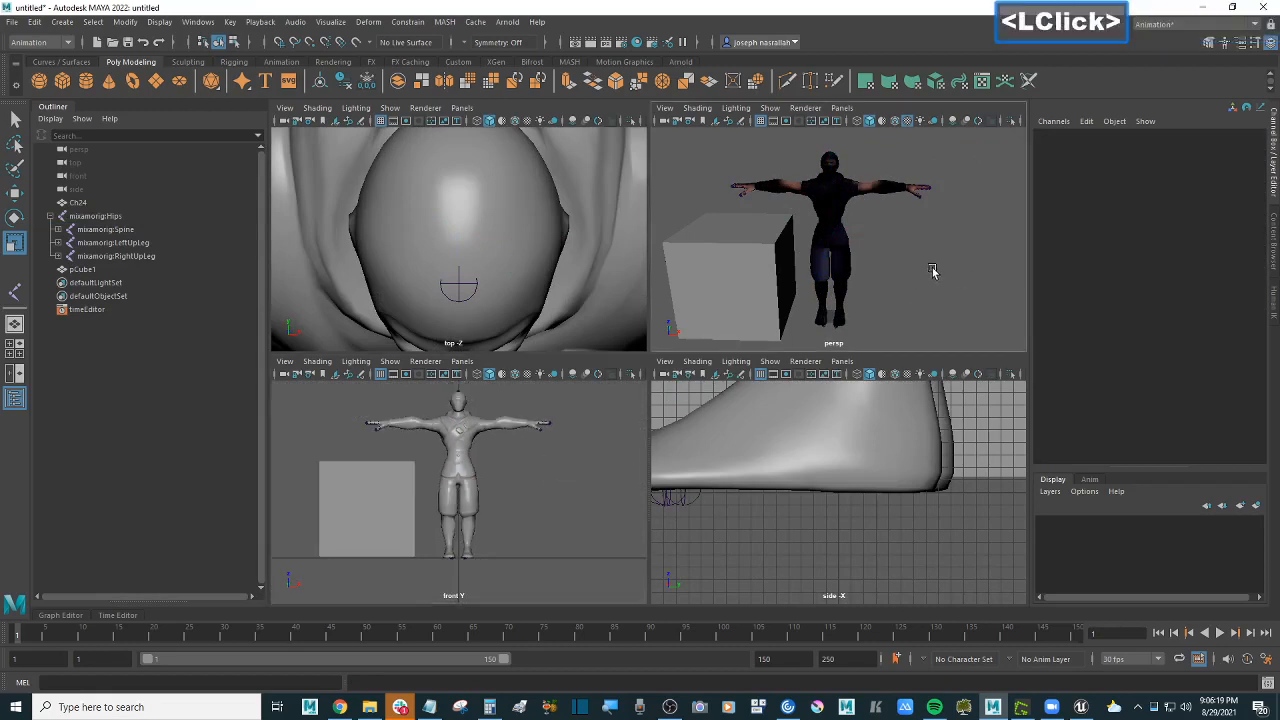
key("space")
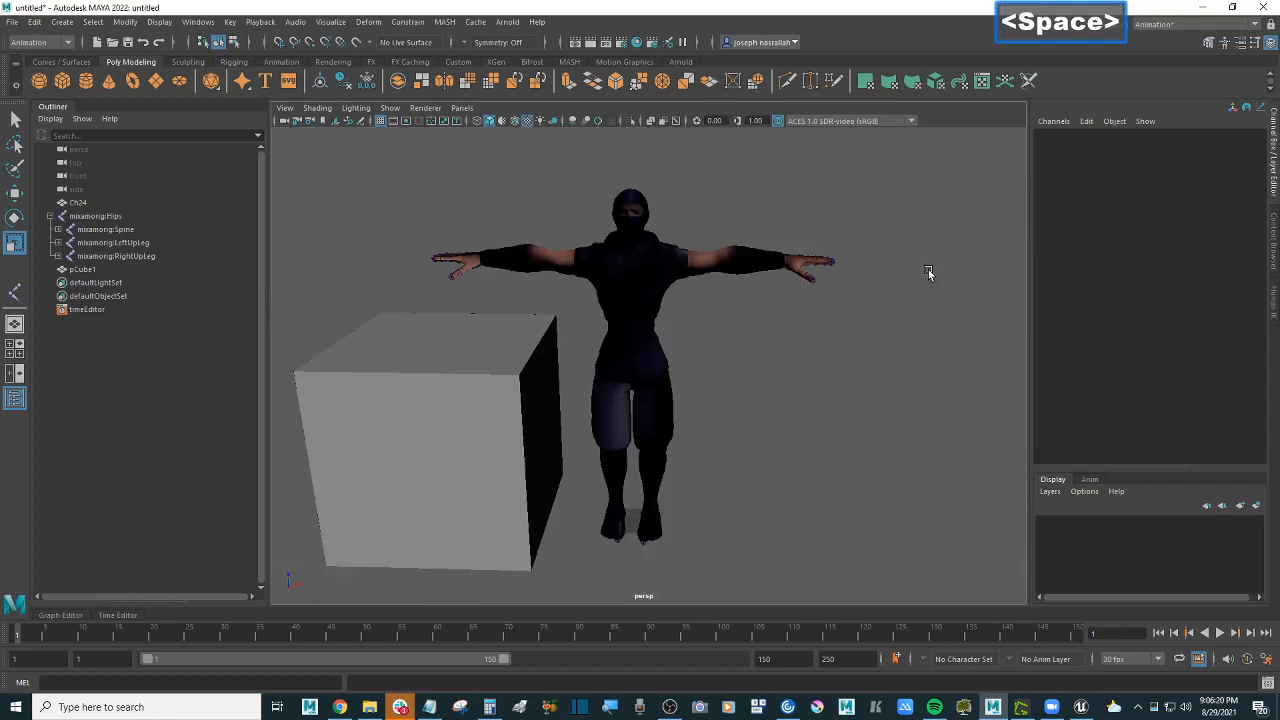
left_click(477, 392)
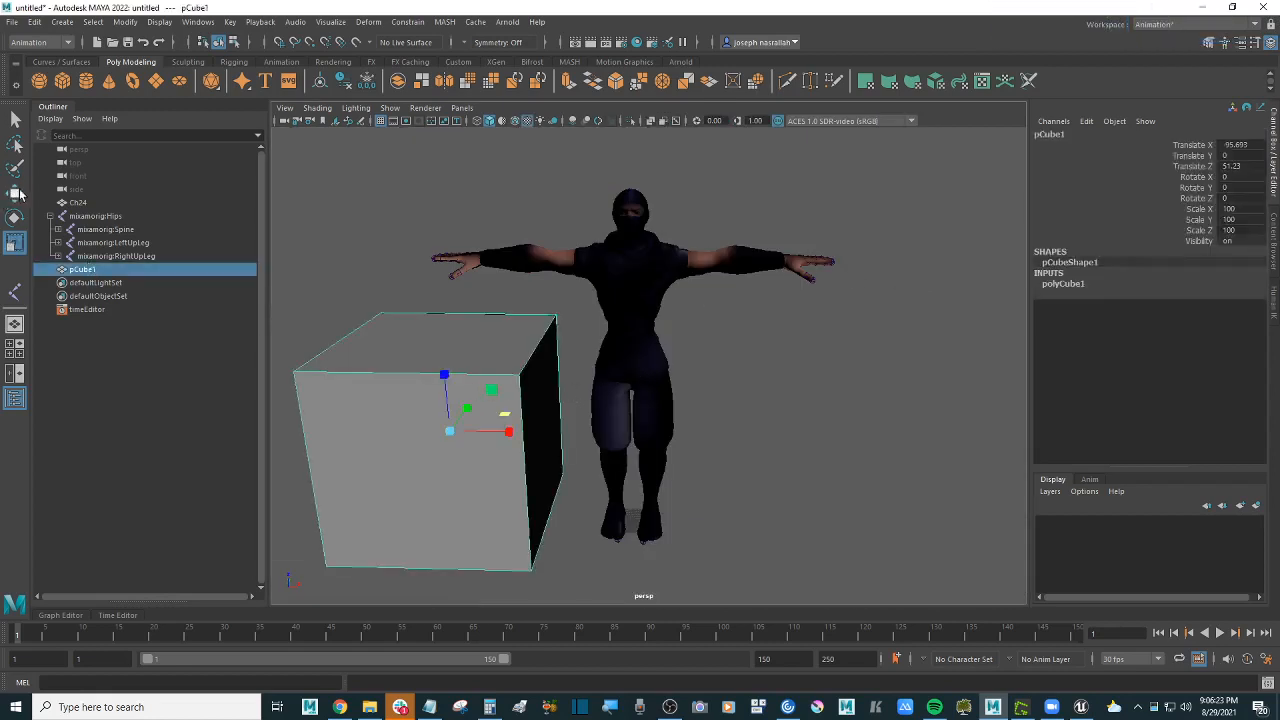
left_click(17, 193)
left_click_drag(508, 432, 287, 418)
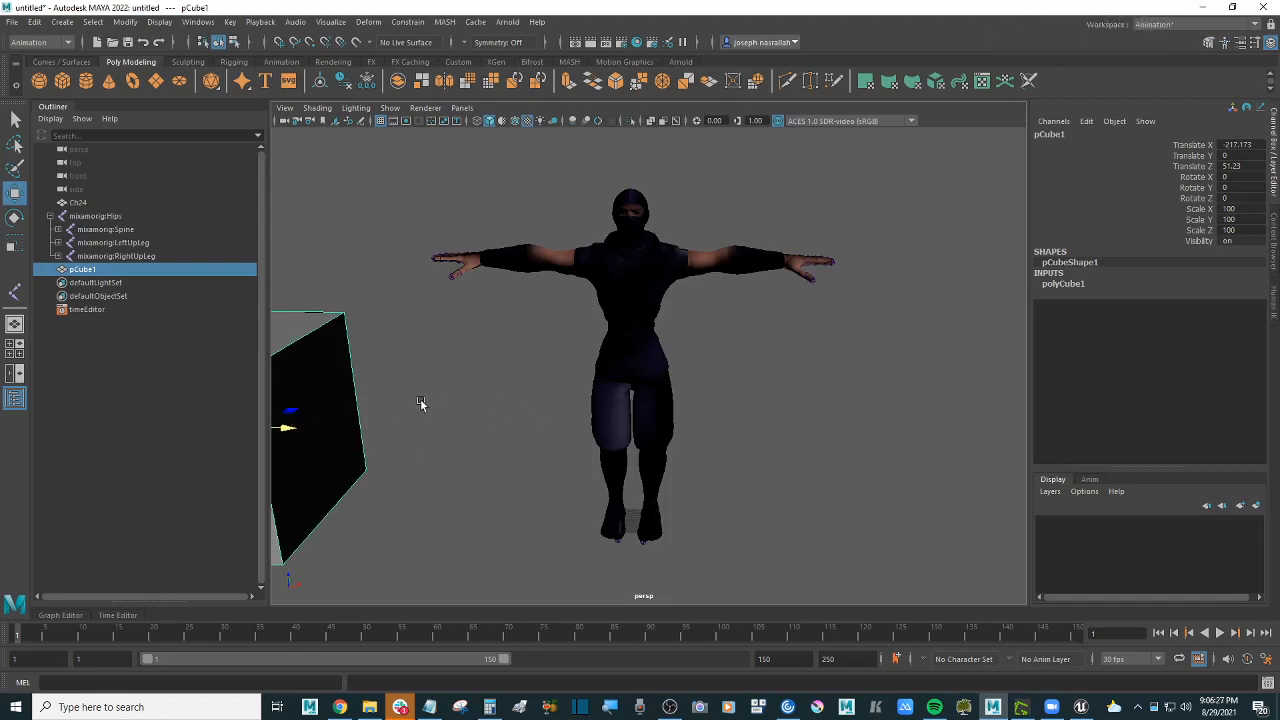
key("Delete")
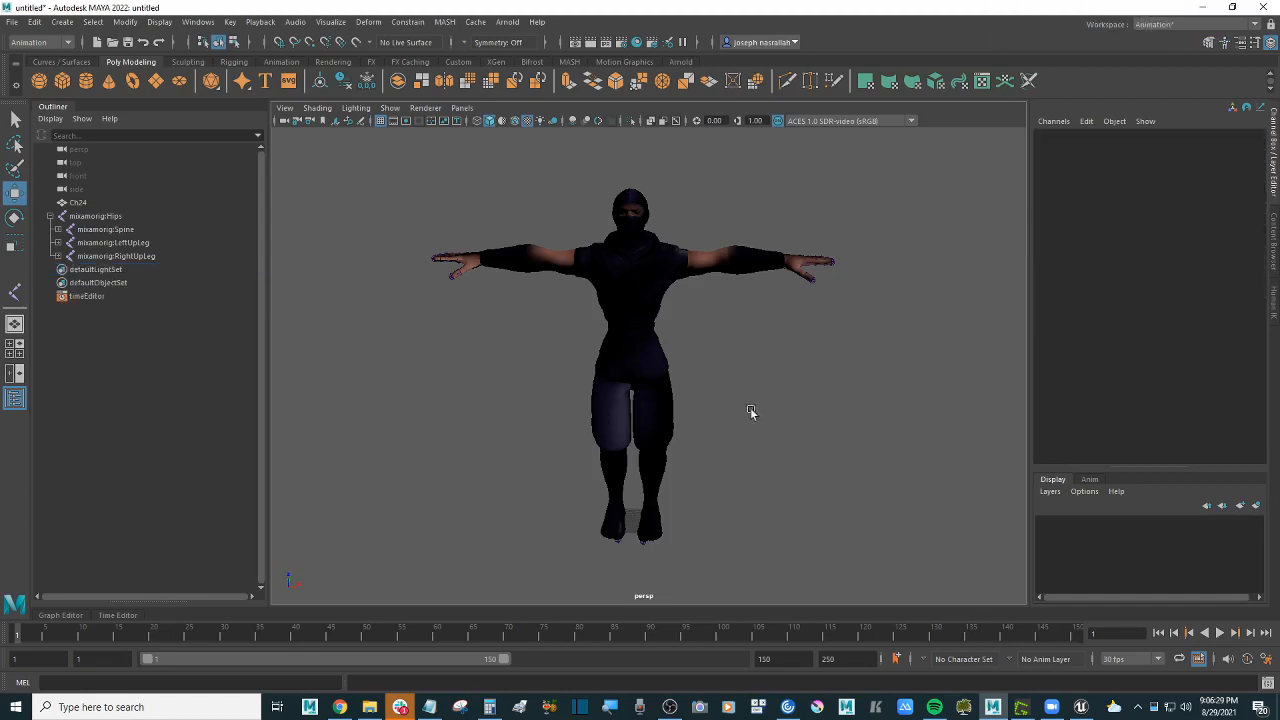
Step: Examine the ninja in the perspective view together with the position and joints of its mixamorig:Hips skeleton
mouse_move(743, 351)
left_mouse_down("alt")
mouse_move(703, 346)
mouse_move(722, 347)
left_mouse_up("alt")
scroll(716, 349, "up", 2, "alt")
middle_click_drag(722, 347, 701, 346, "alt")
scroll(701, 346, "down", 2, "alt")
left_click_drag(701, 346, 706, 345, "alt")
scroll(706, 345, "up", 2, "alt")
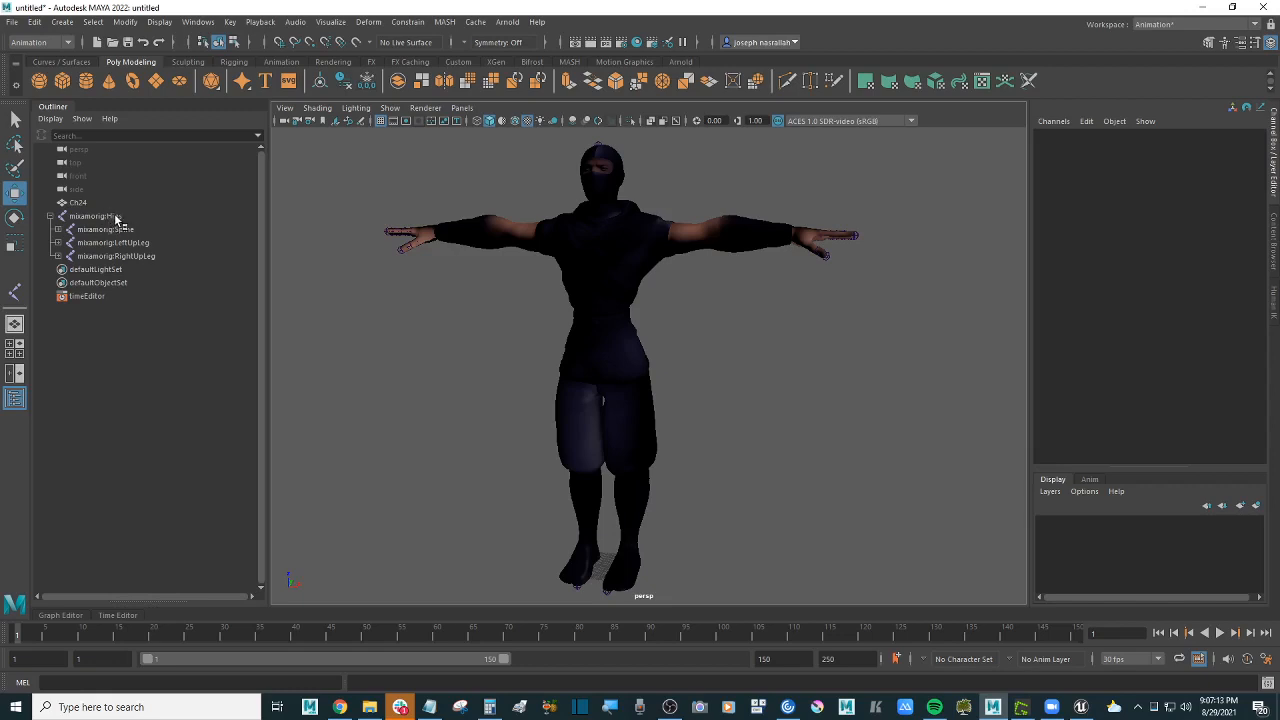
left_click(100, 216)
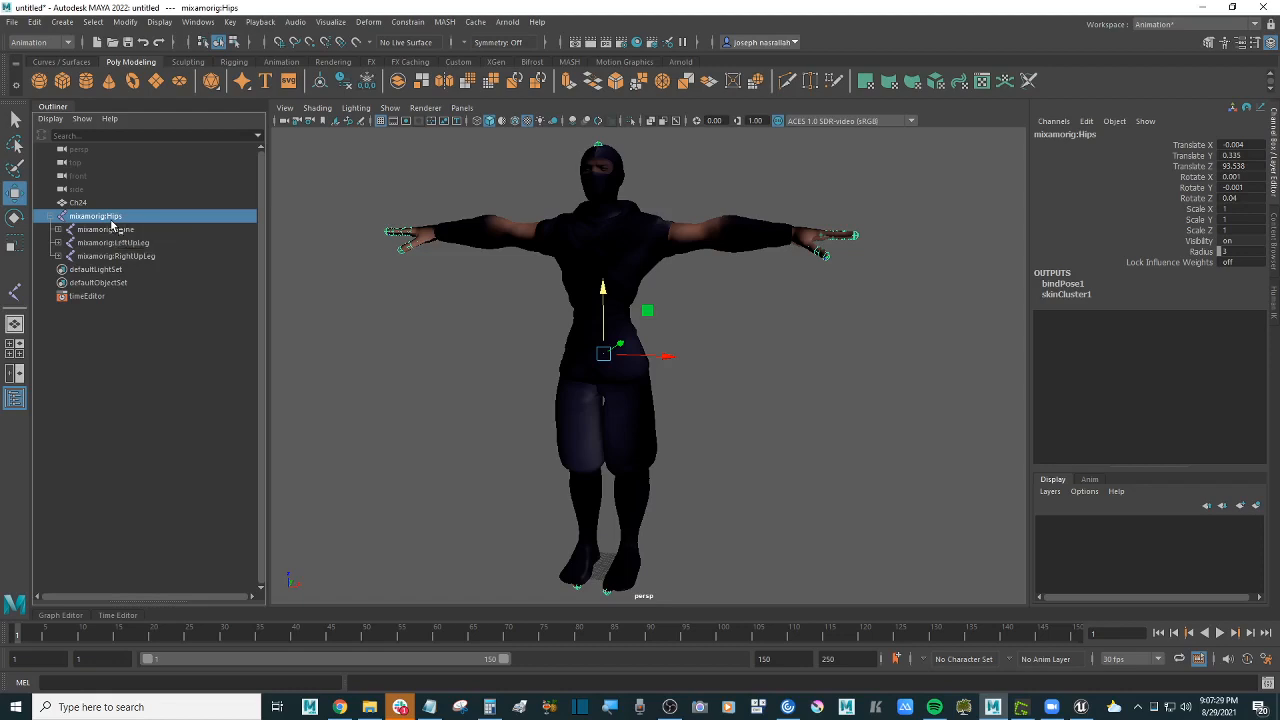
scroll(515, 400, "up", 3)
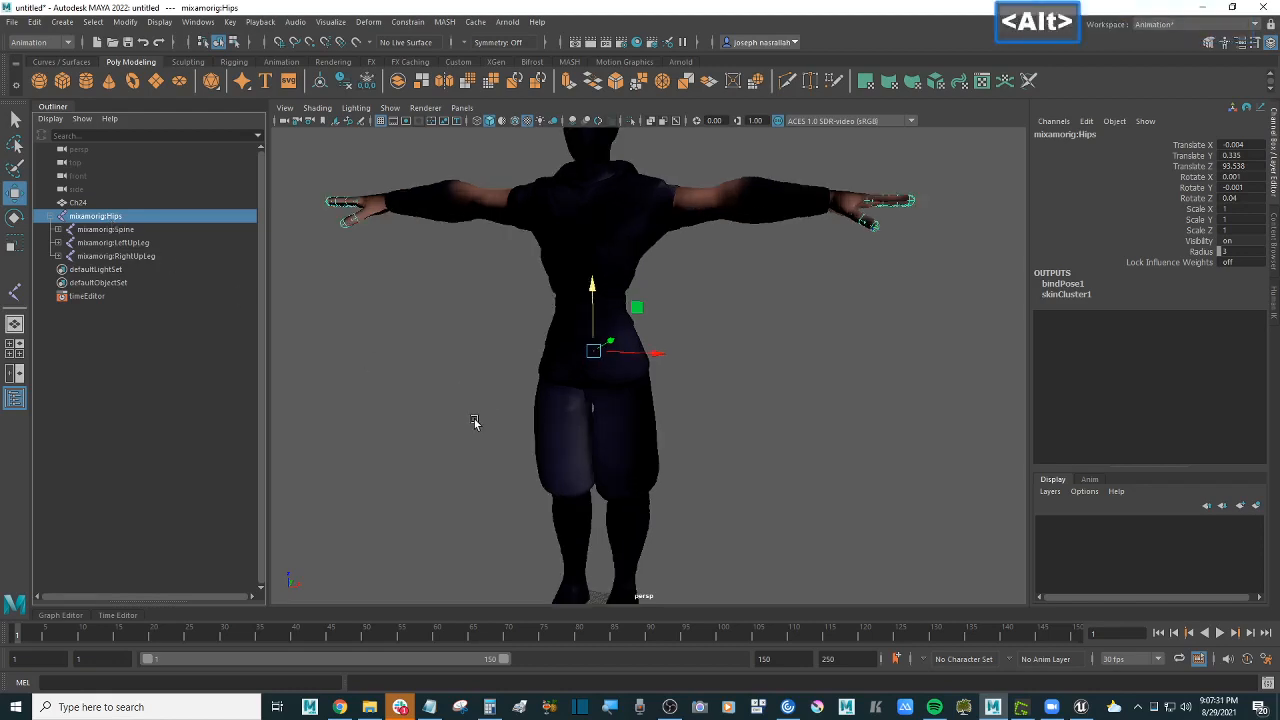
middle_click_drag(475, 423, 463, 360, "alt")
left_click_drag(463, 360, 463, 358, "alt")
scroll(471, 366, "down", 2, "alt")
middle_click_drag(471, 366, 462, 373, "alt")
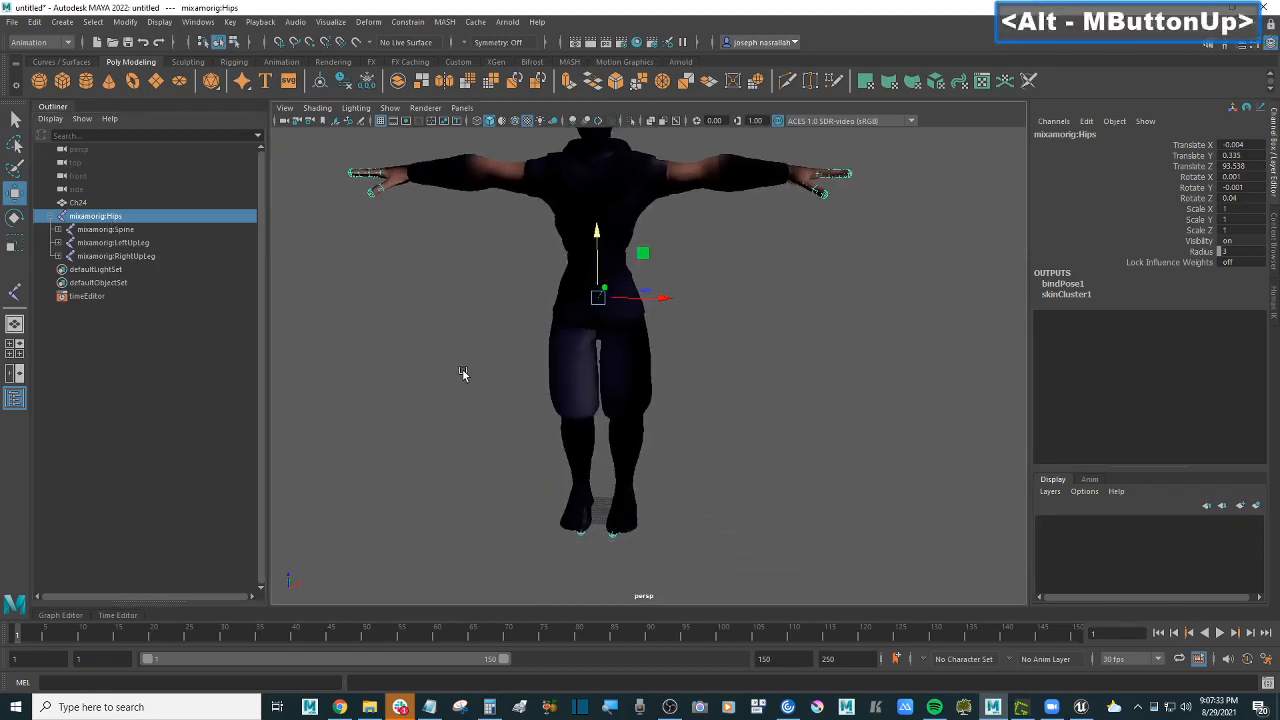
left_click(449, 369)
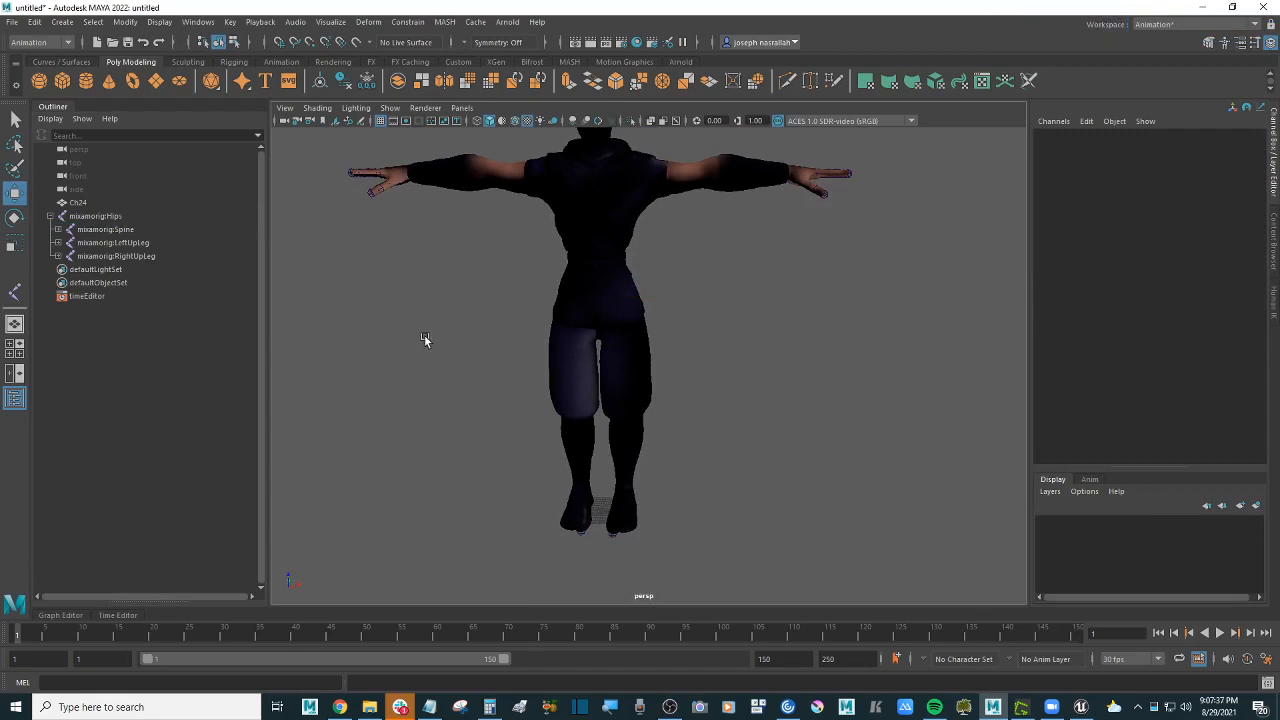
Step: Create a single joint on the ground grid between the ninja's feet, at about -0.2 in X and 0.9 in Y
left_click(234, 62)
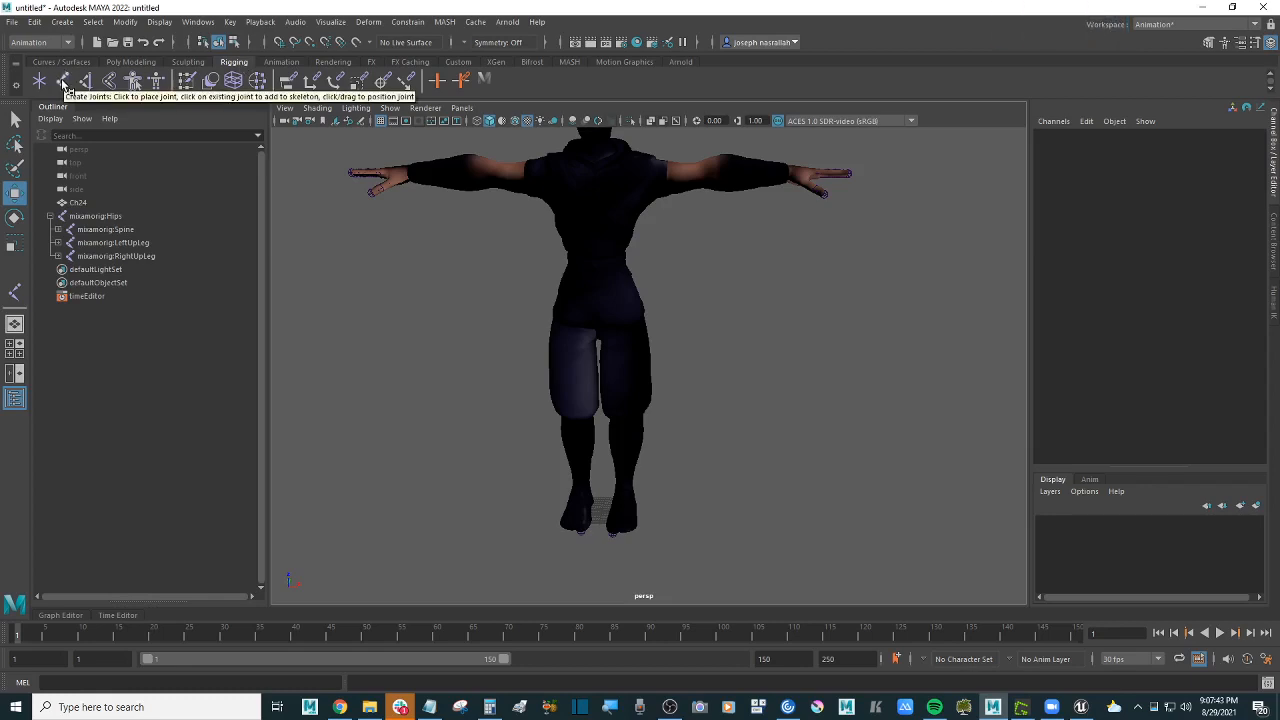
left_click(63, 83)
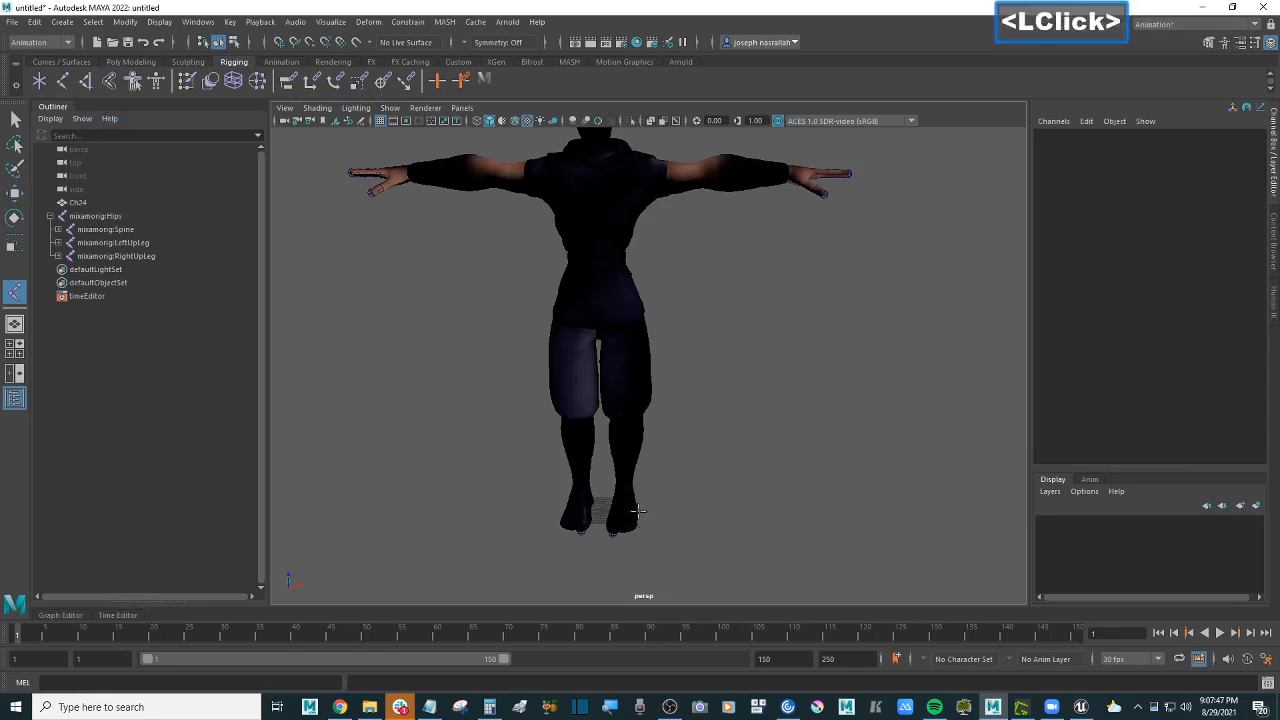
left_click(600, 509)
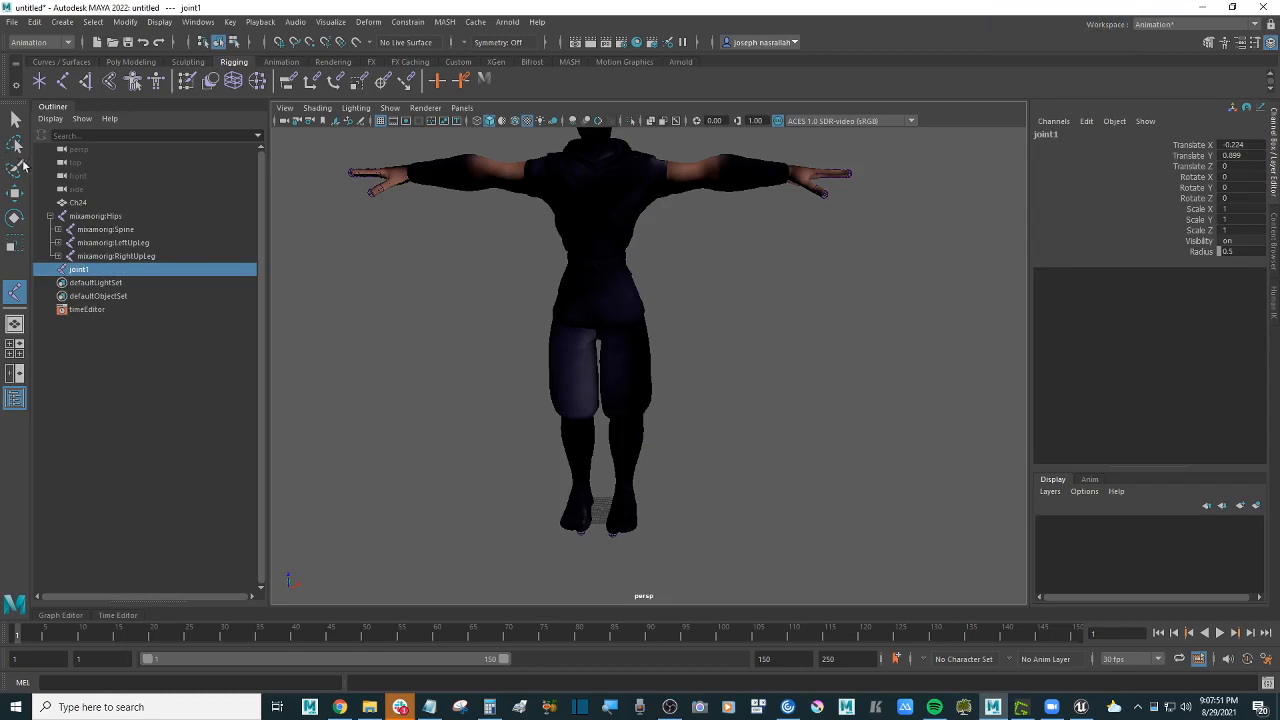
left_click(16, 196)
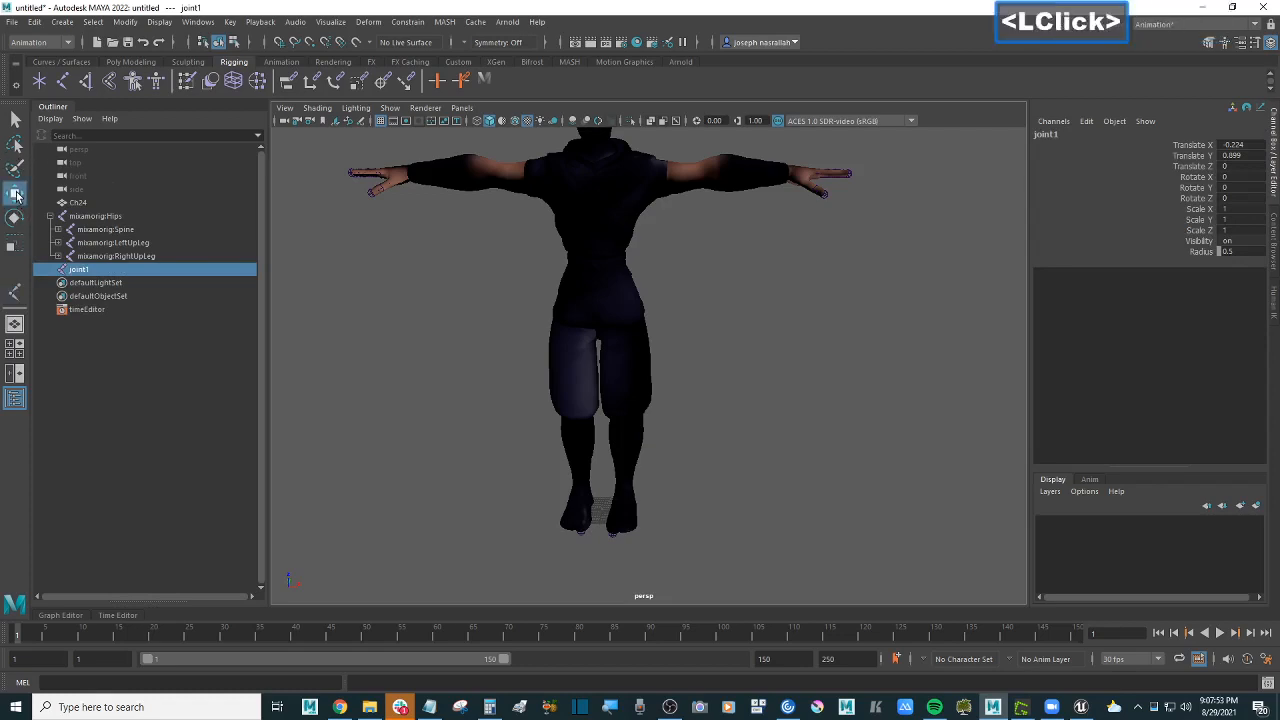
Step: Set the new joint's Translate X and Translate Y to 0
left_click(1245, 144)
type("0")
key("Return")
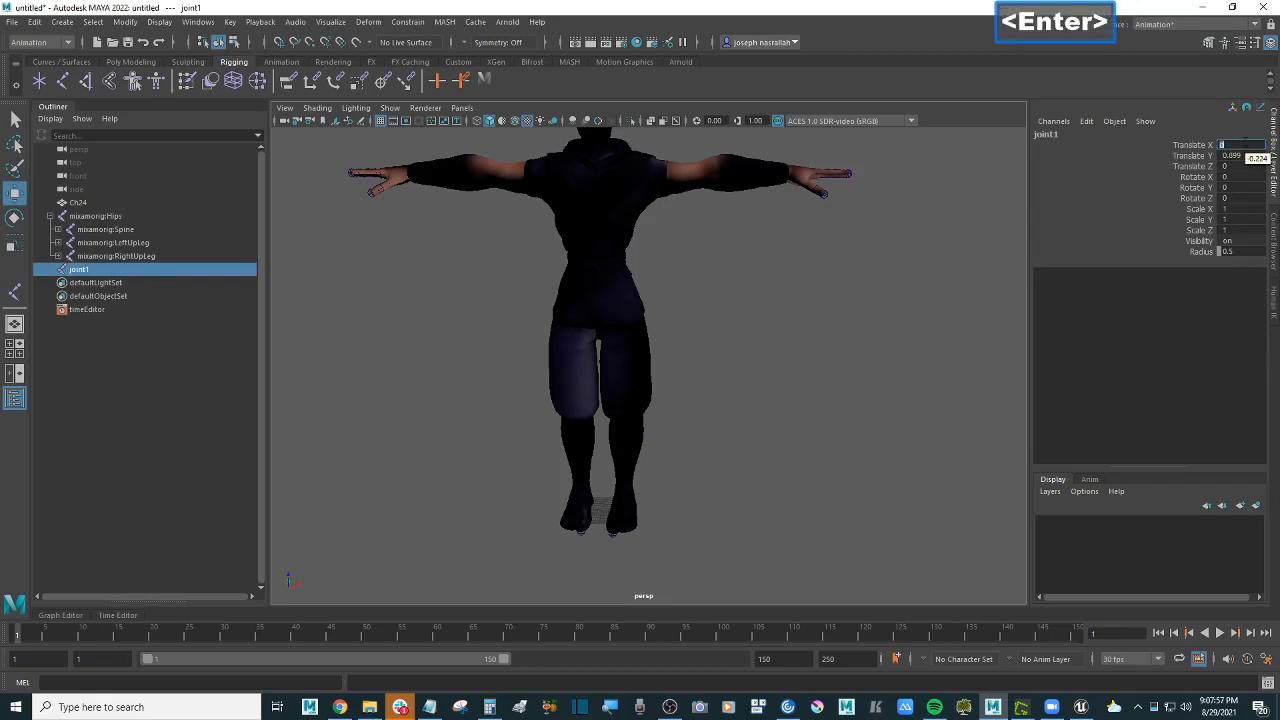
left_click(1243, 156)
type("0")
key("Return")
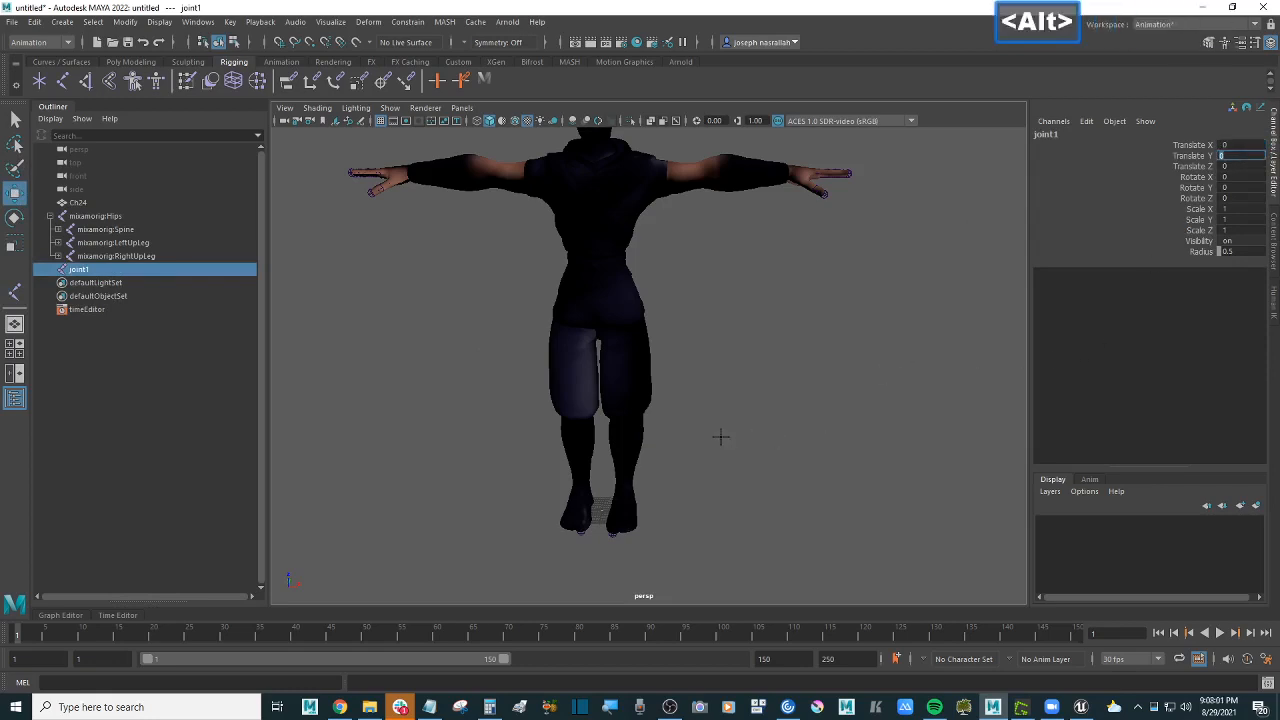
Step: Rename the new joint between the feet as Root
left_click_drag(723, 437, 722, 440, "alt")
scroll(720, 440, "up", 2, "alt")
middle_click_drag(706, 446, 725, 437, "alt")
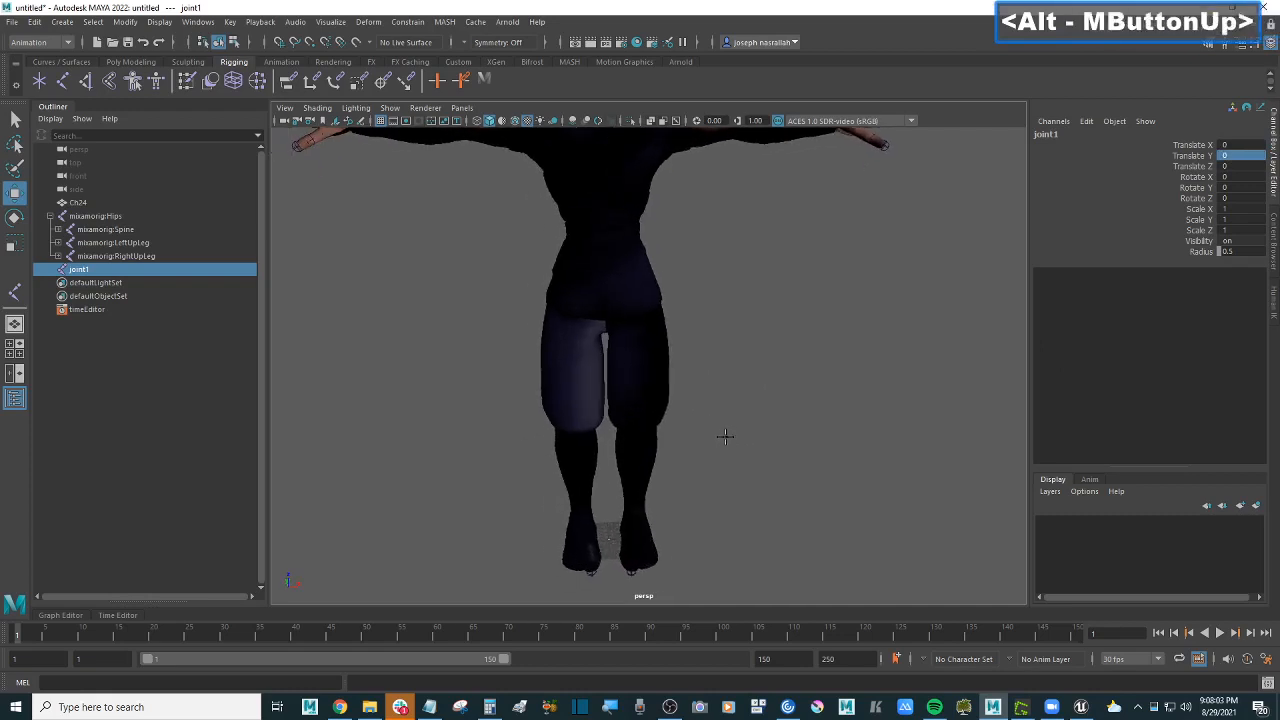
scroll(725, 437, "up", 1, "alt")
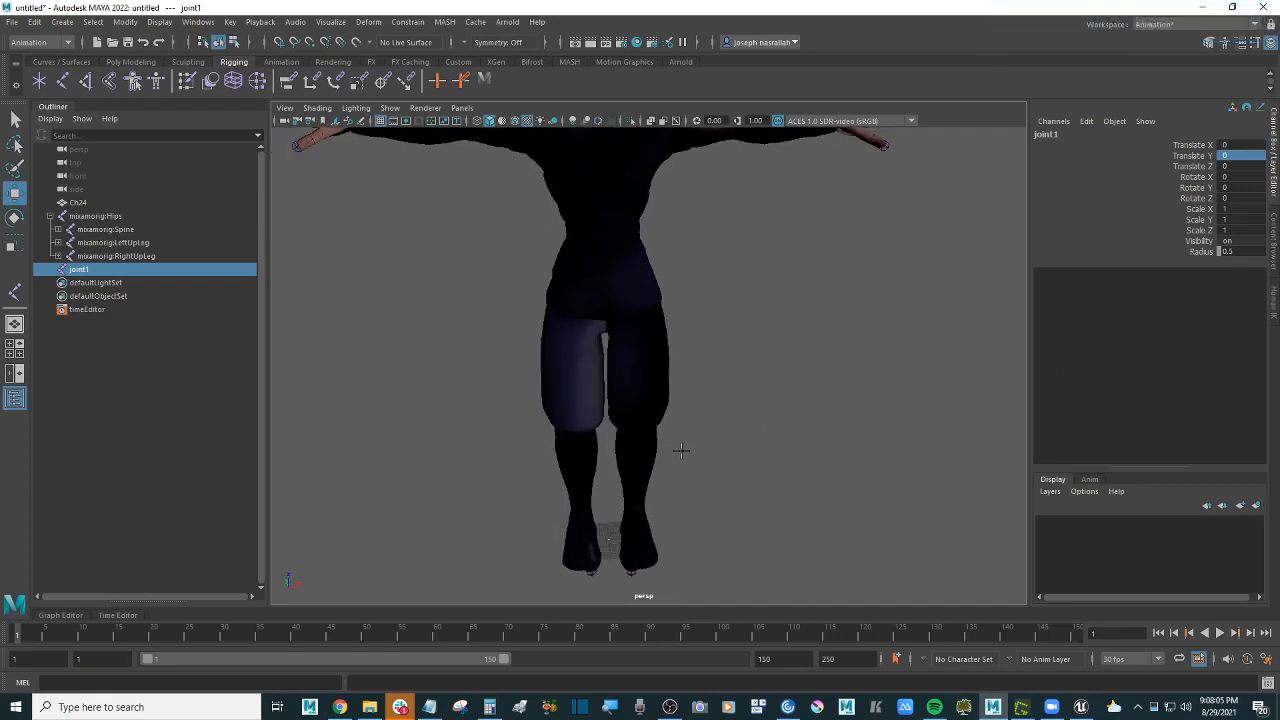
double_click(92, 270)
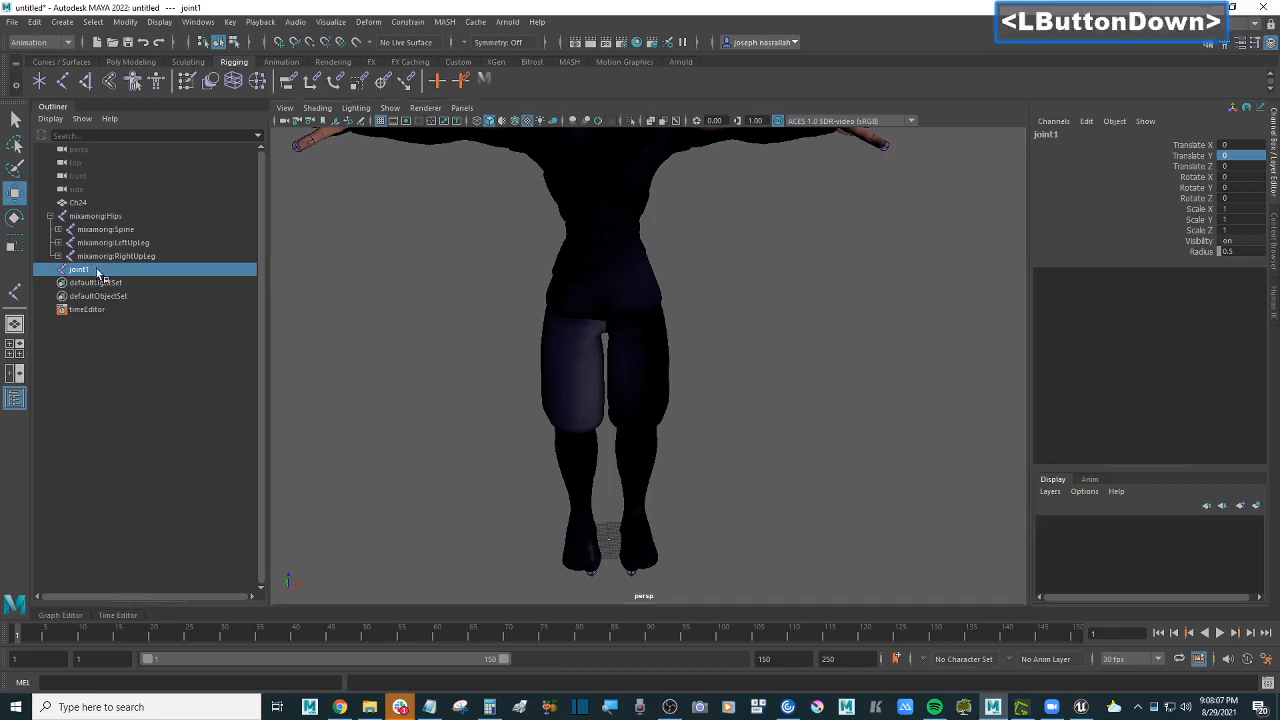
type("Root")
key("Return")
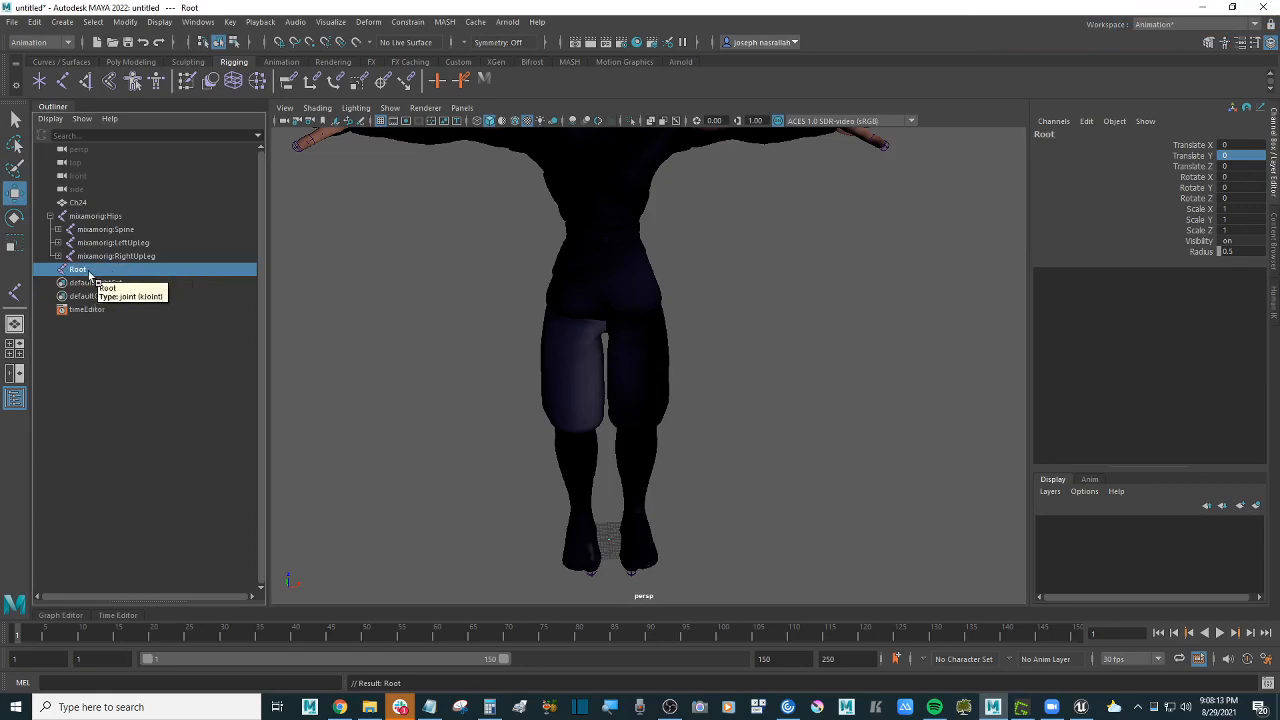
Step: Parent the mixamorig:Hips joint under the Root joint and expand the hierarchy down to the spine and leg joints
left_click(95, 216)
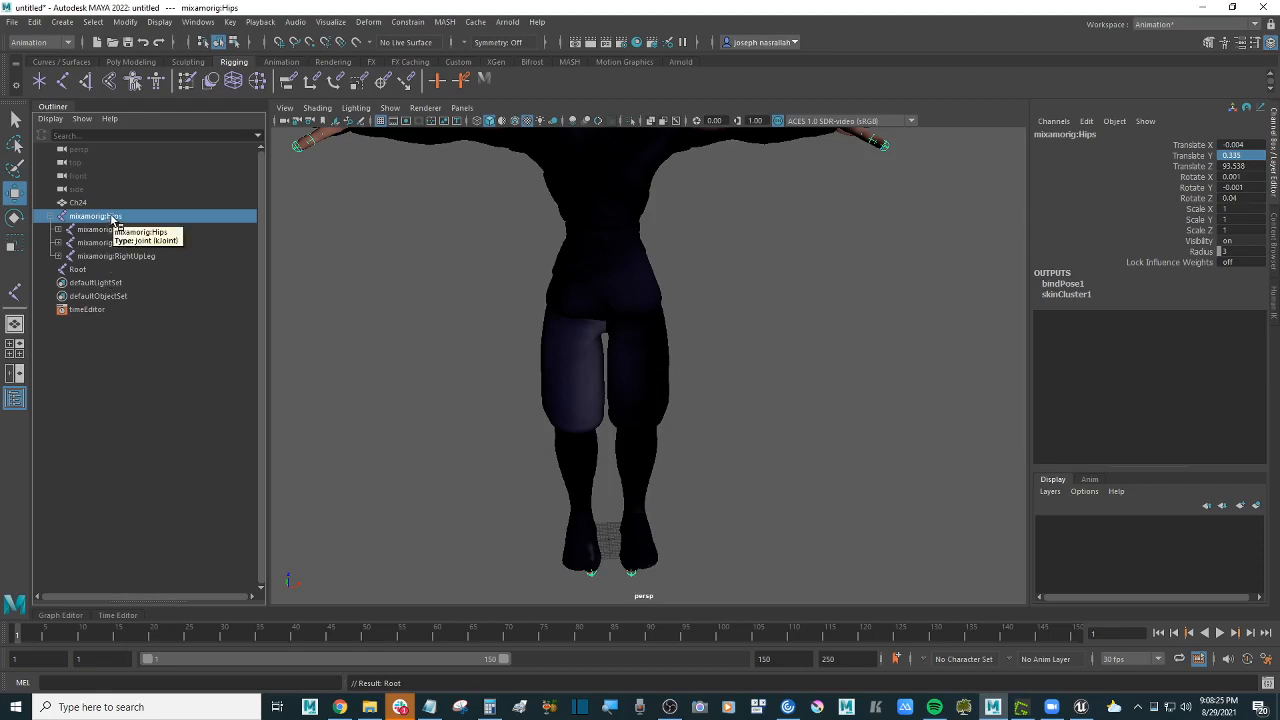
middle_click_drag(110, 220, 108, 219)
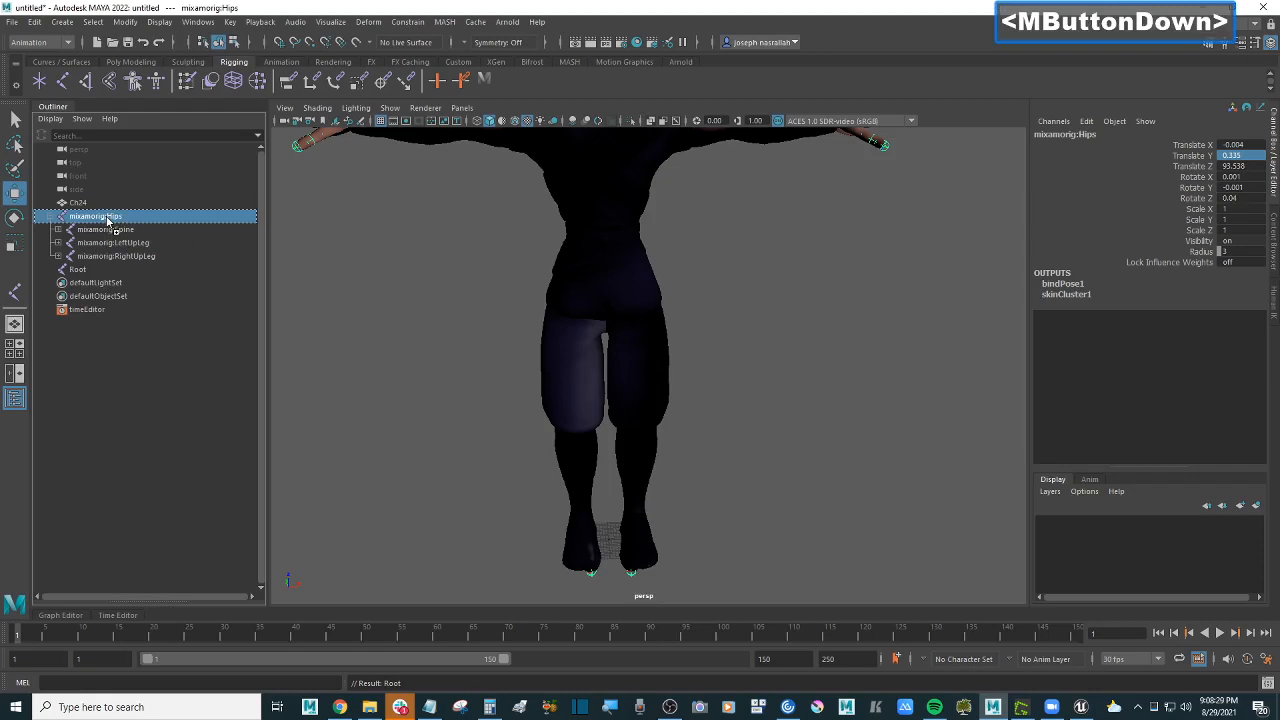
middle_click_drag(108, 219, 96, 271)
middle_click_drag(96, 271, 96, 270)
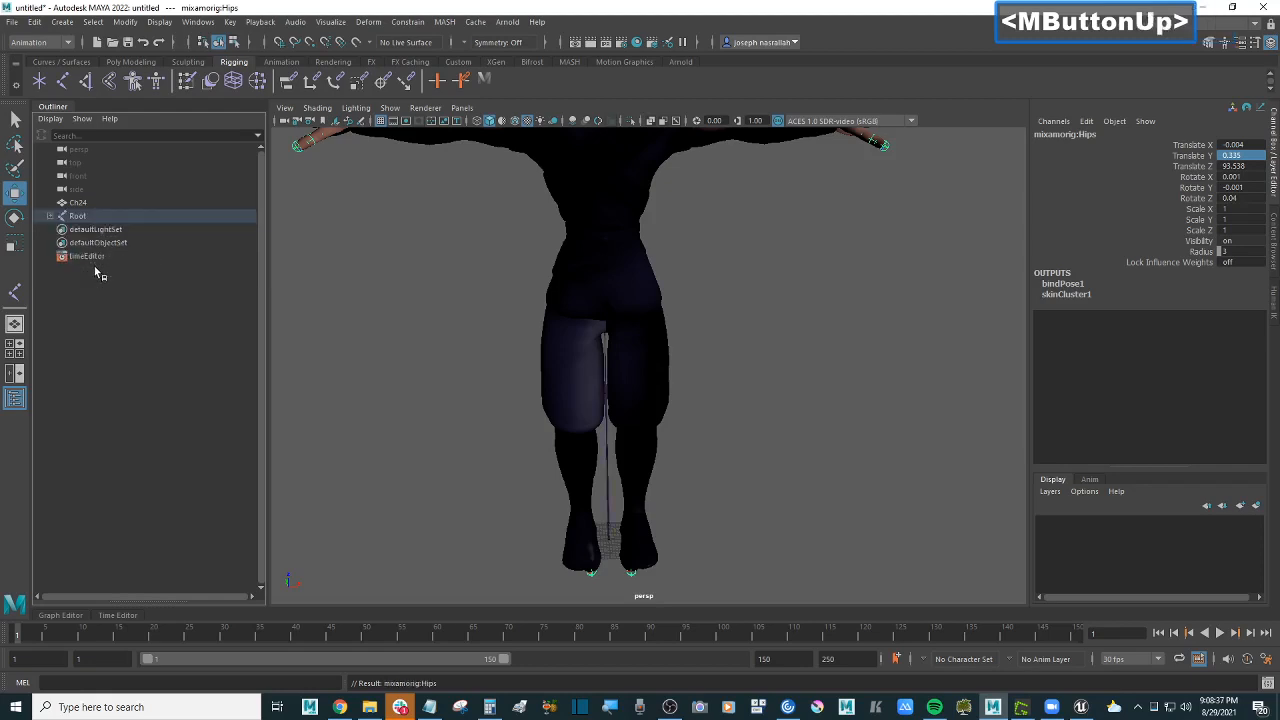
left_click(51, 216)
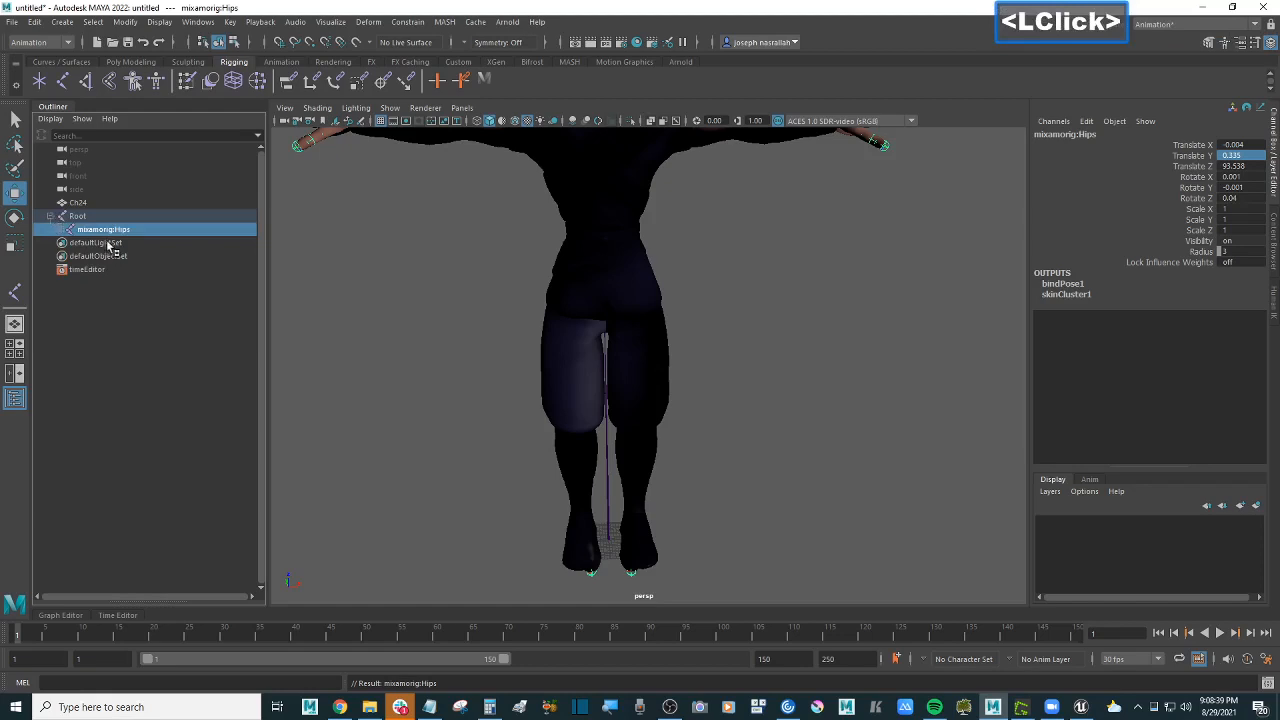
left_click(65, 232)
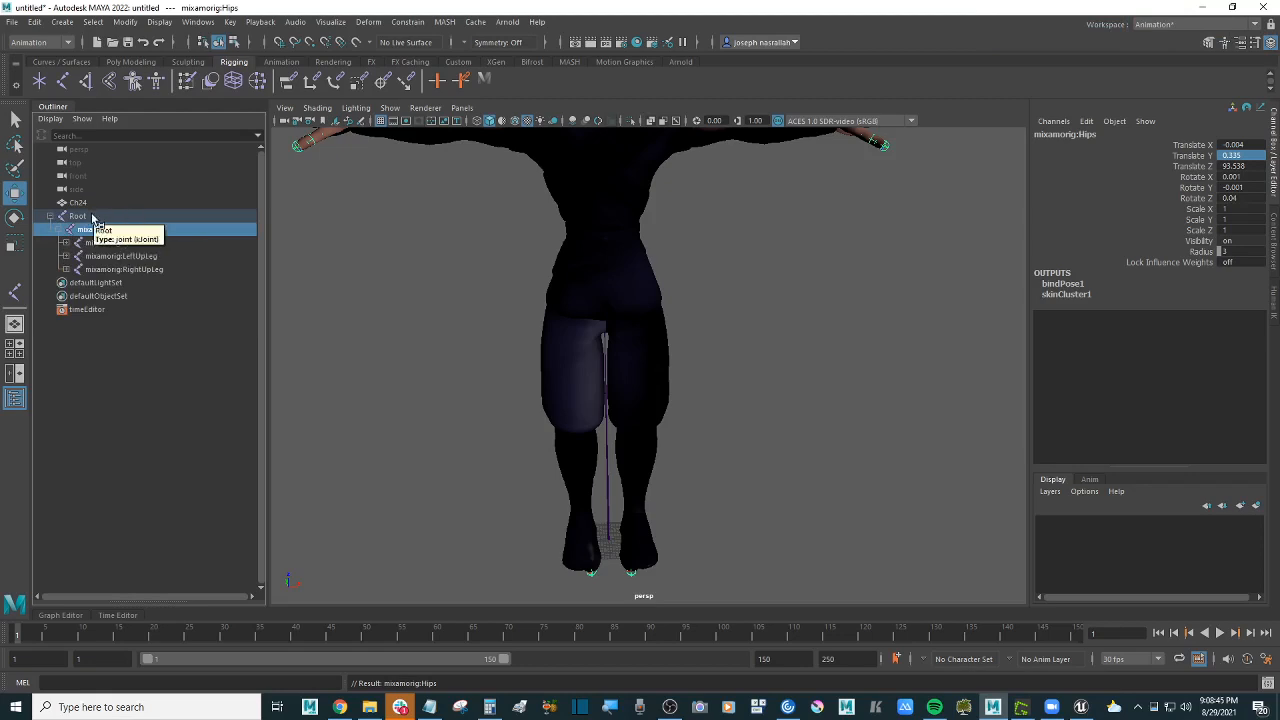
Step: Try moving the character by its Root joint to about 70.8 in X, and undo the move
left_click(93, 218)
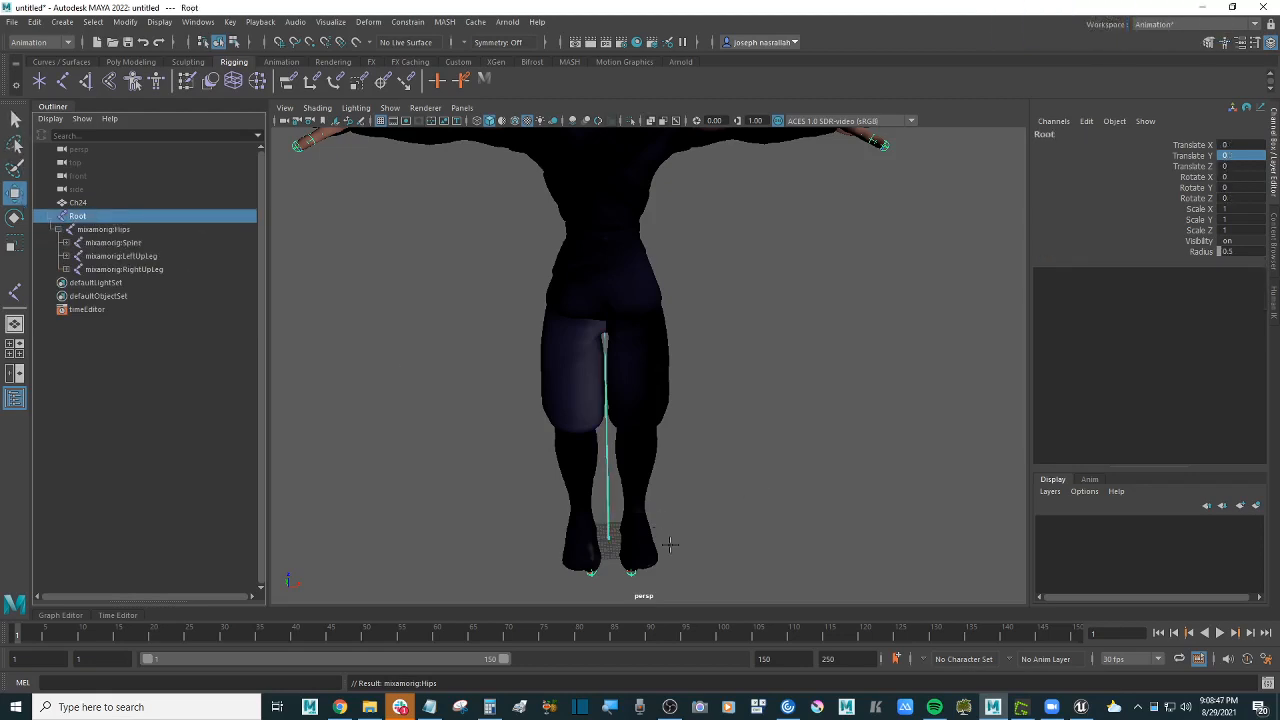
left_click(16, 197)
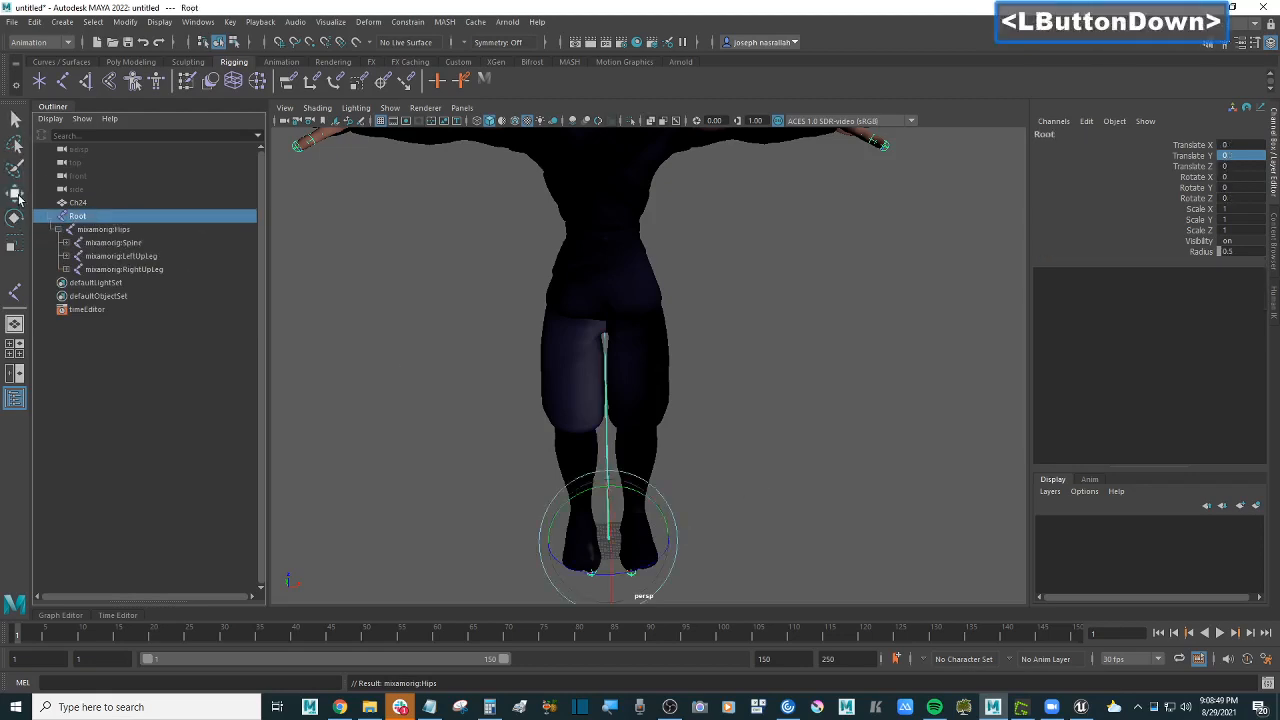
left_click_drag(677, 534, 866, 533)
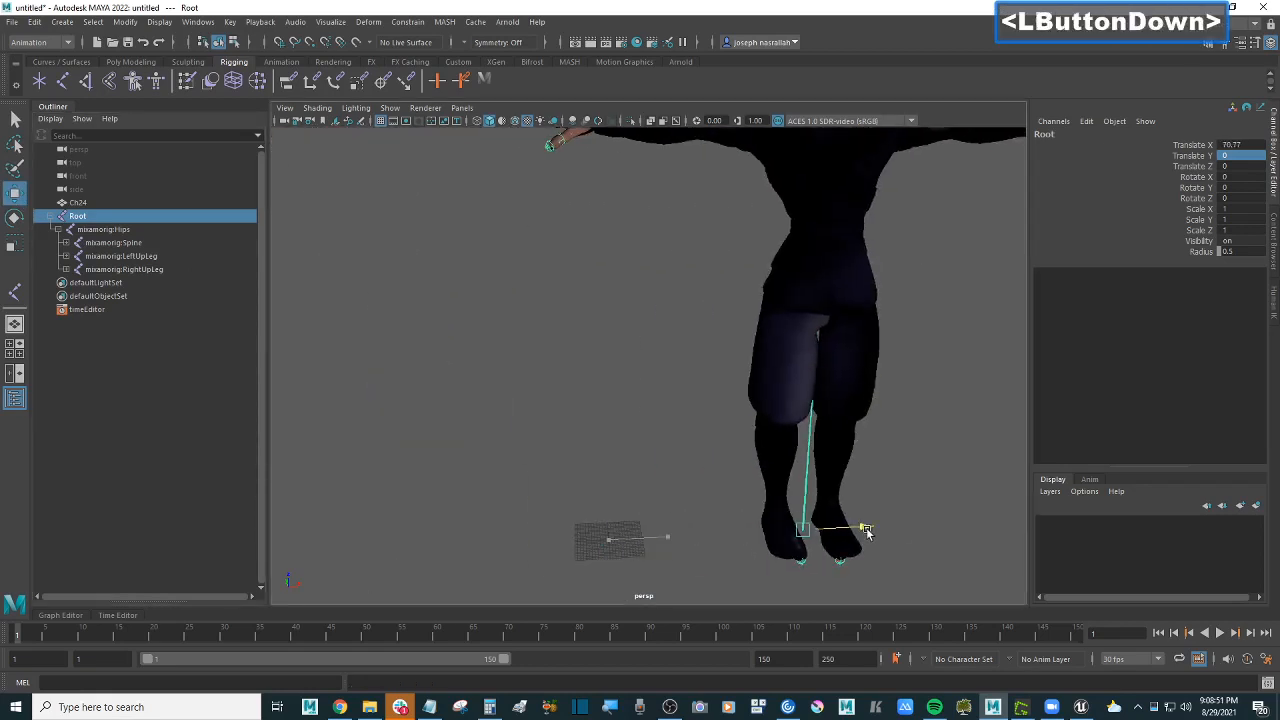
key("ctrl+z")
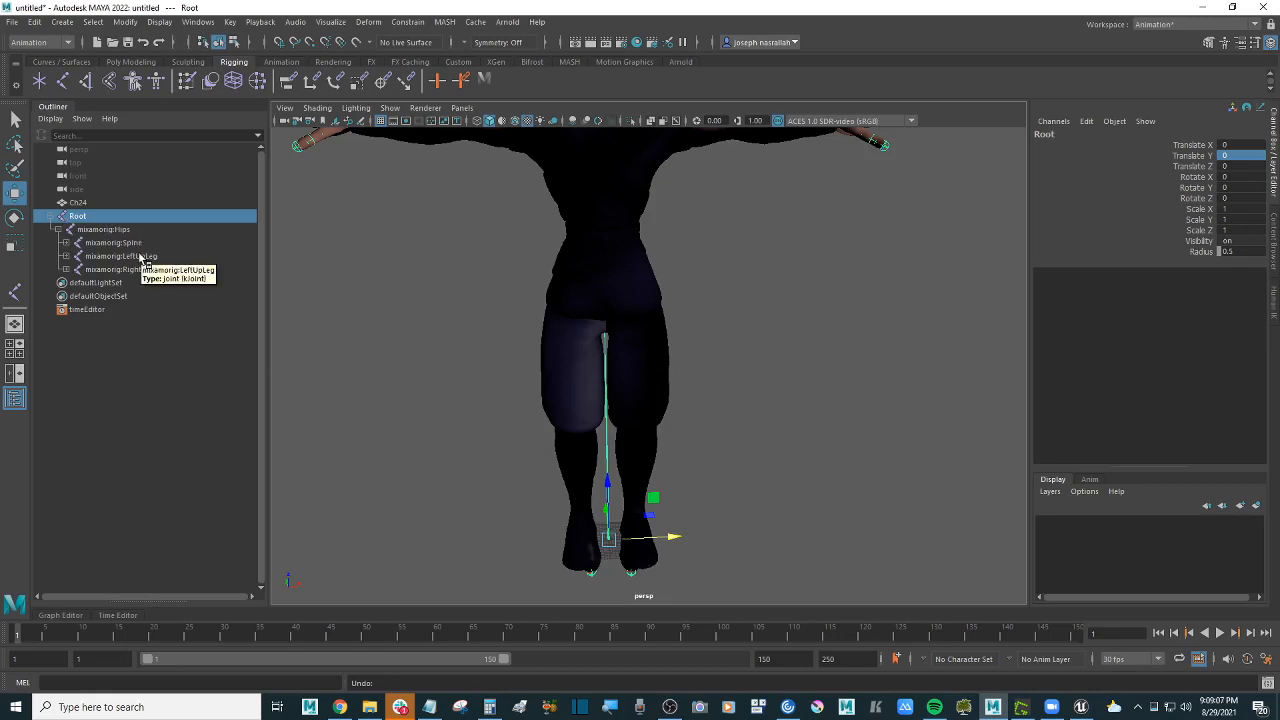
Step: Start saving the scene under a new name and browse to the Dawson\_F21 folder on the Desktop
scroll(143, 258, "down", 1)
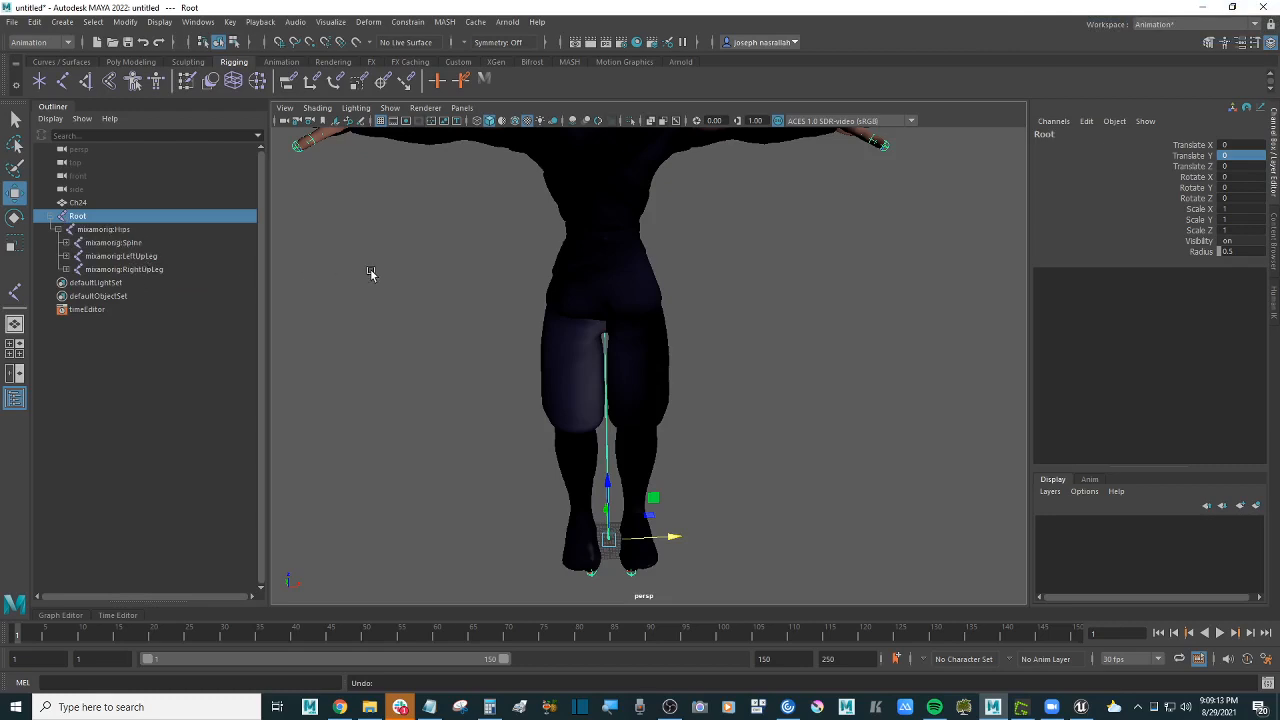
scroll(449, 291, "down", 2)
middle_click_drag(449, 291, 458, 310, "alt")
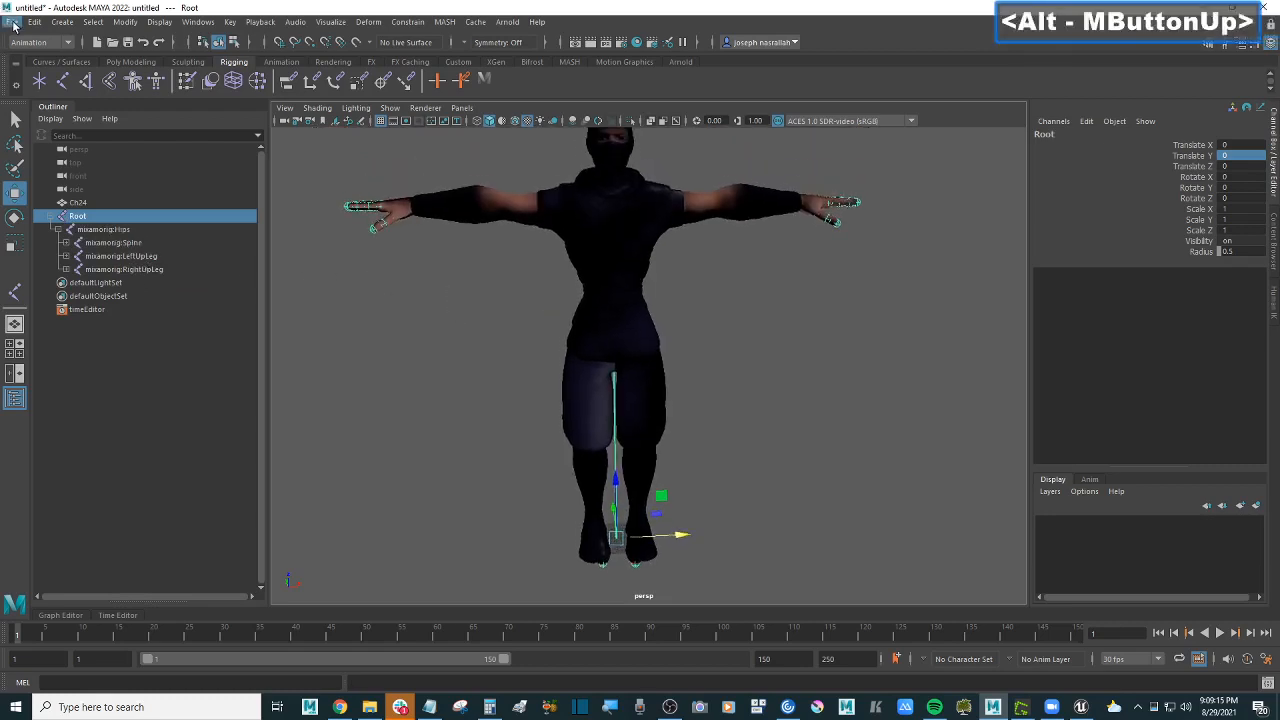
left_click(11, 22)
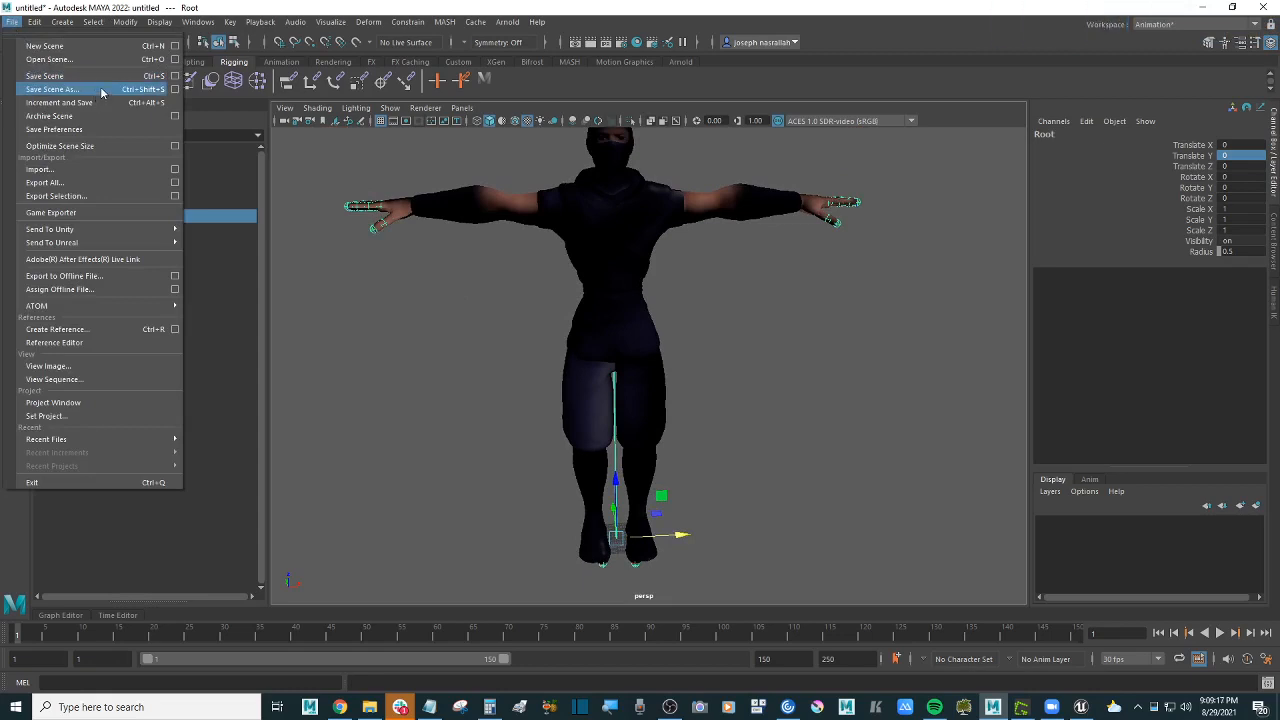
left_click(101, 93)
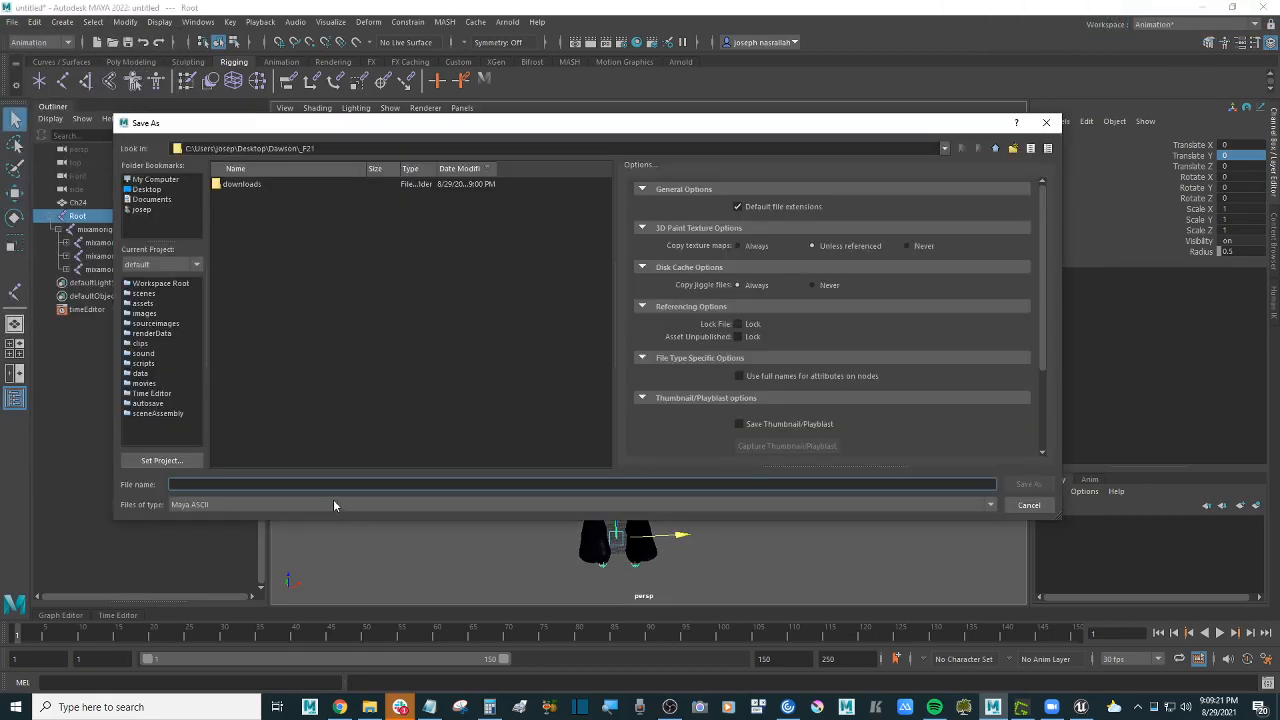
left_click(366, 337)
left_click(150, 190)
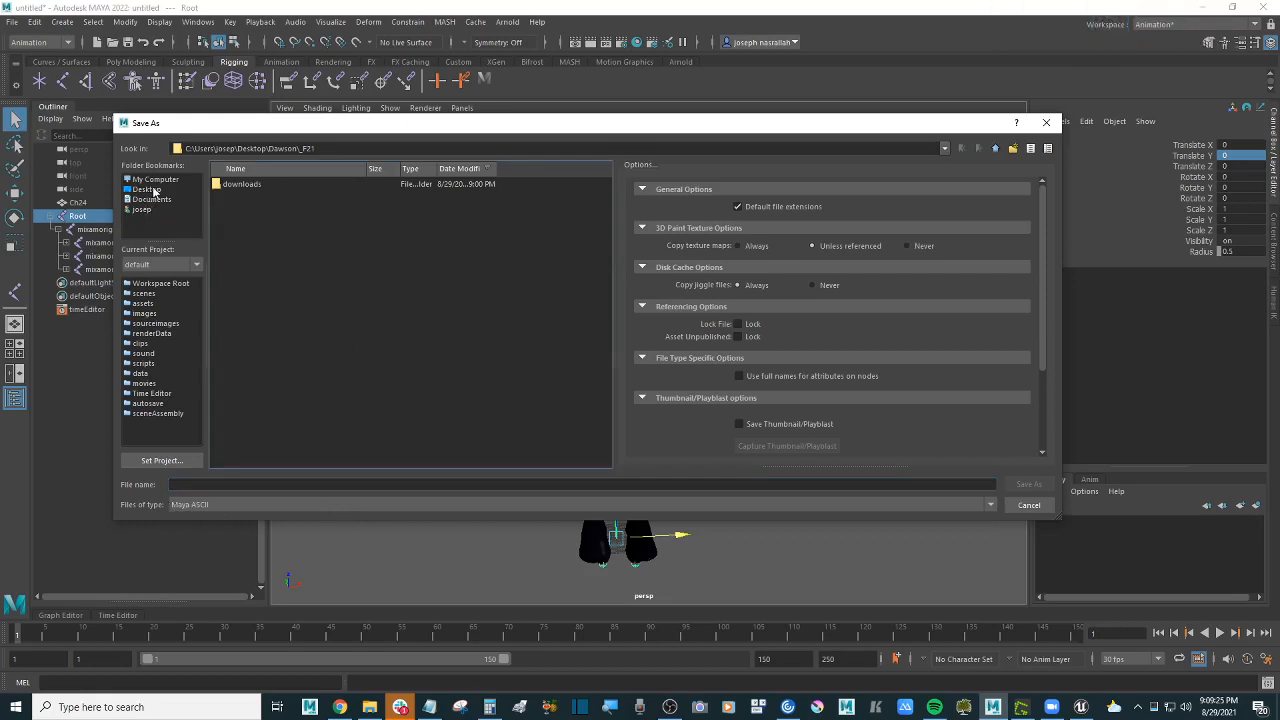
left_click(152, 190)
double_click(262, 198)
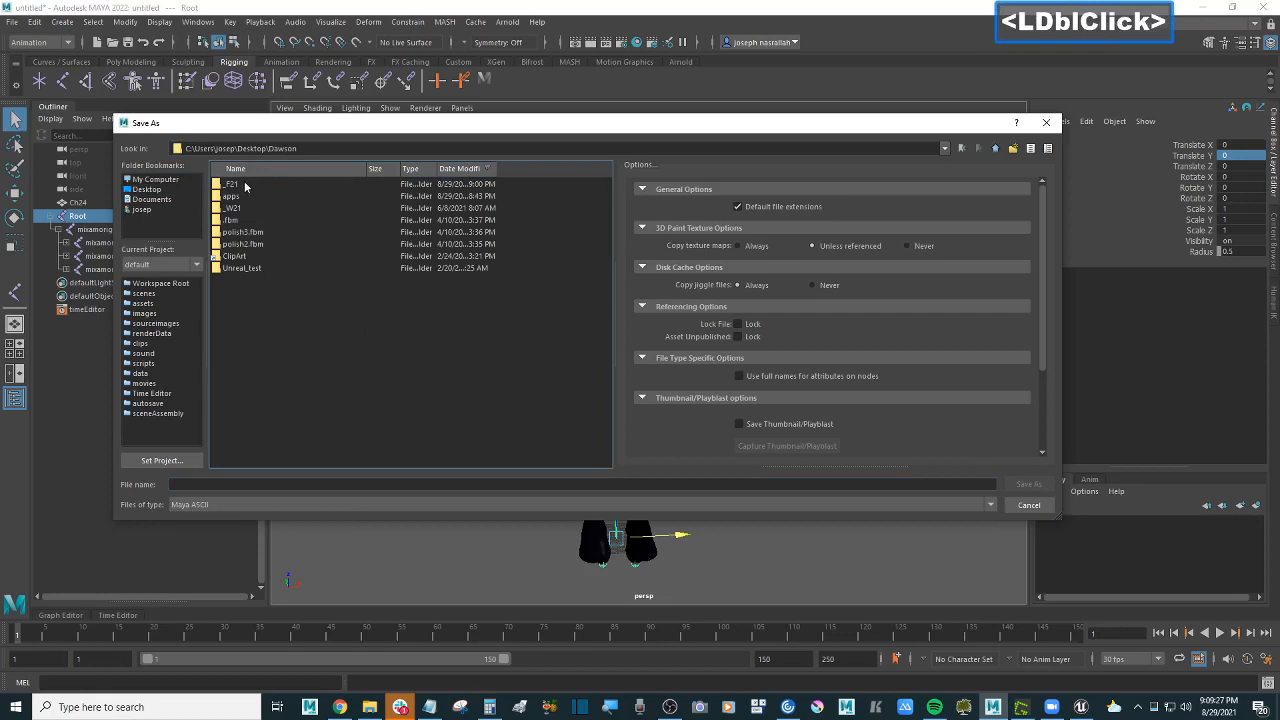
double_click(232, 185)
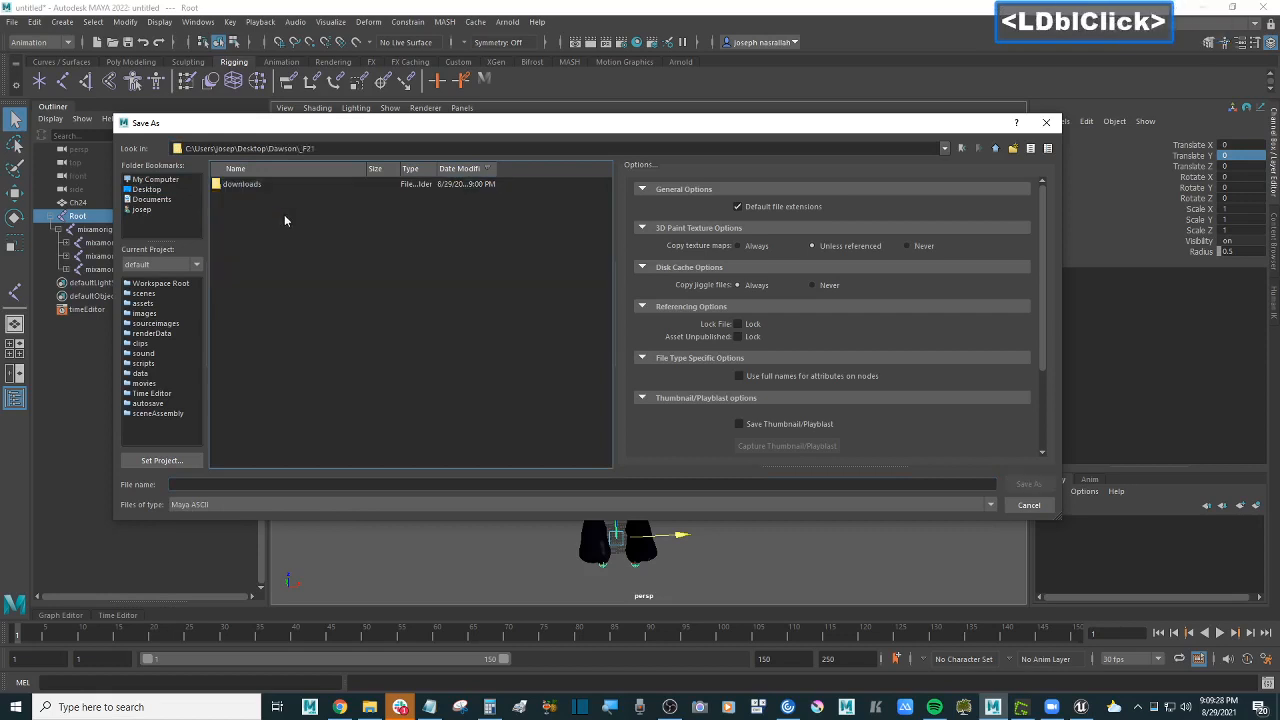
left_click(322, 318)
Step: Create a folder named Maya_Assetas inside _F21 and open it
left_click(1012, 148)
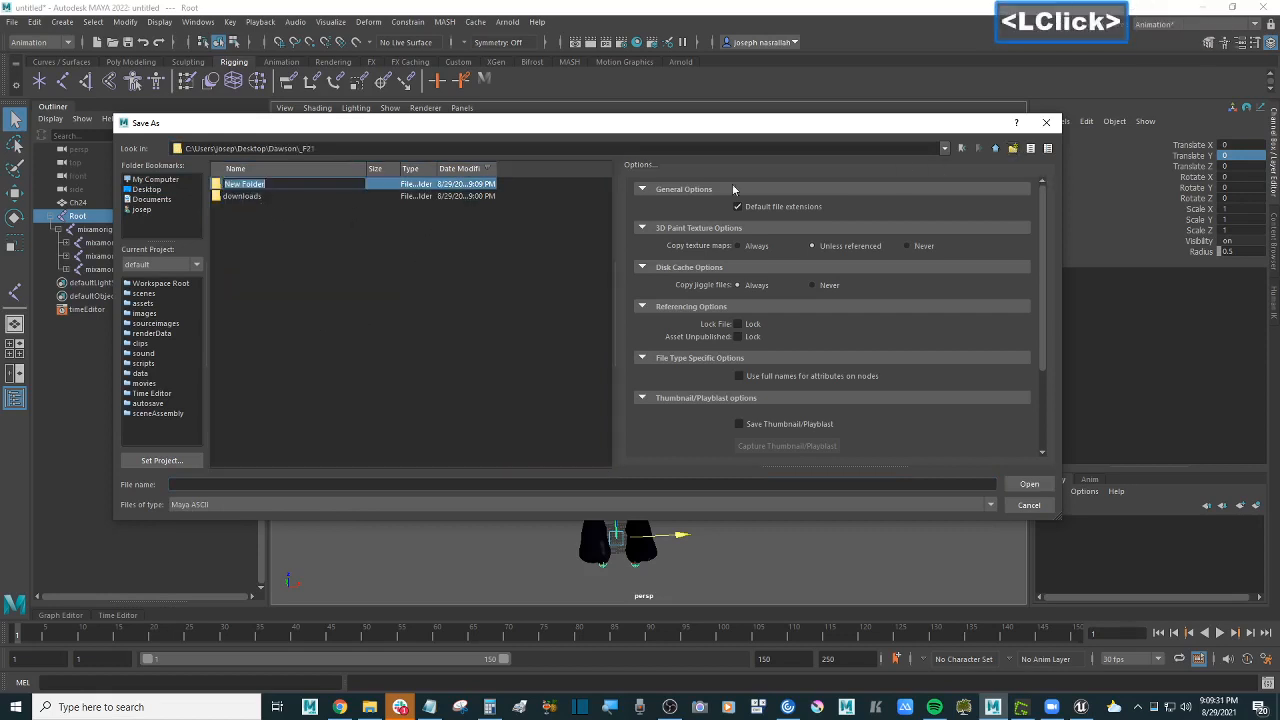
type("Maya")
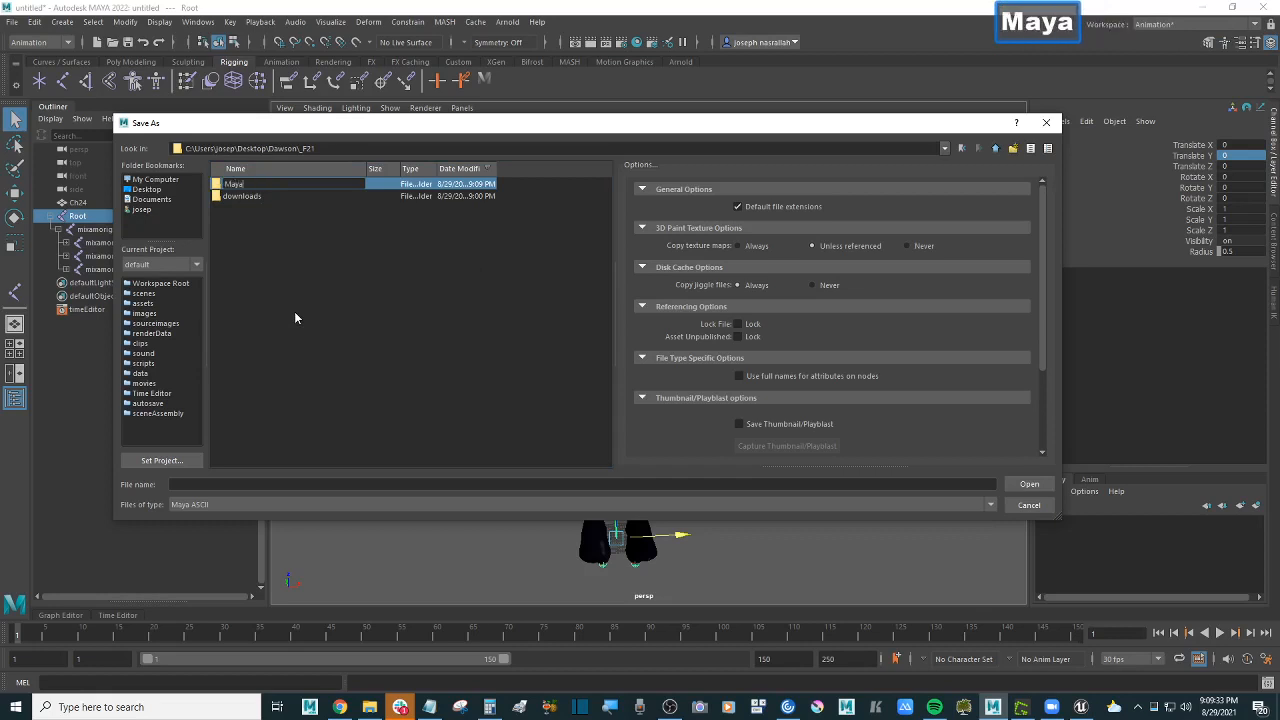
type("_Assetas")
key("Return")
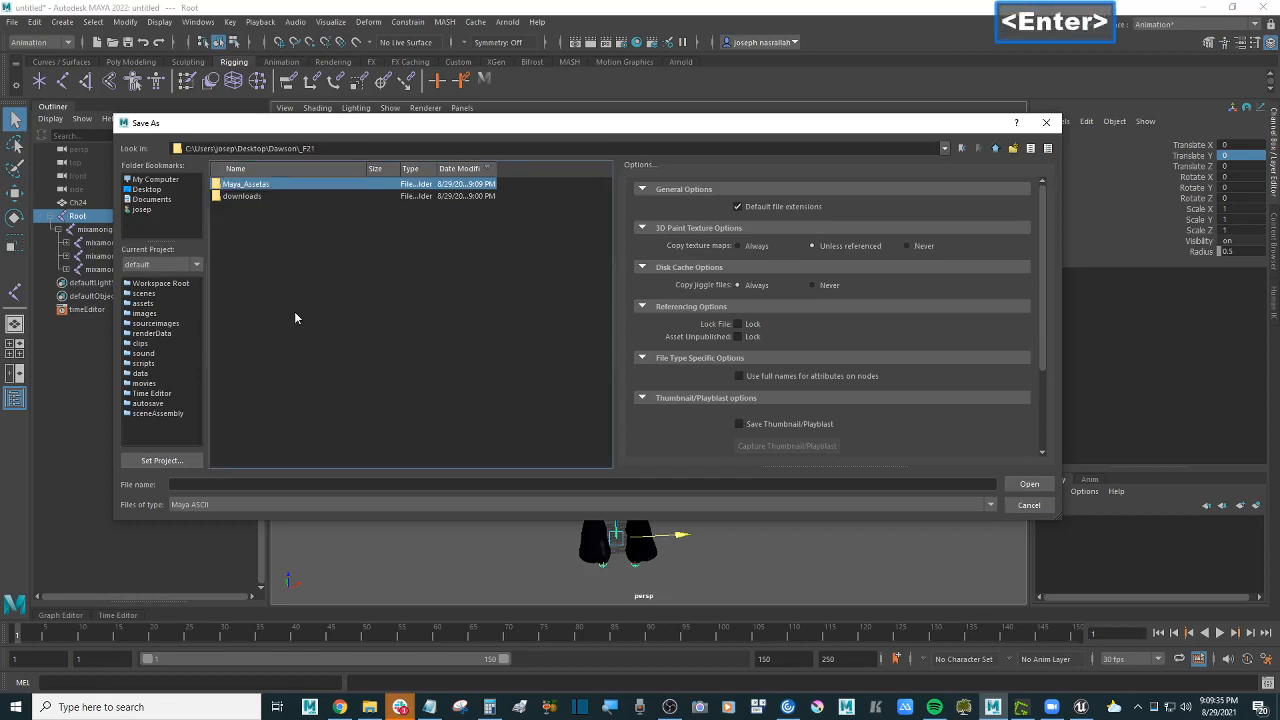
left_click(265, 184)
double_click(265, 184)
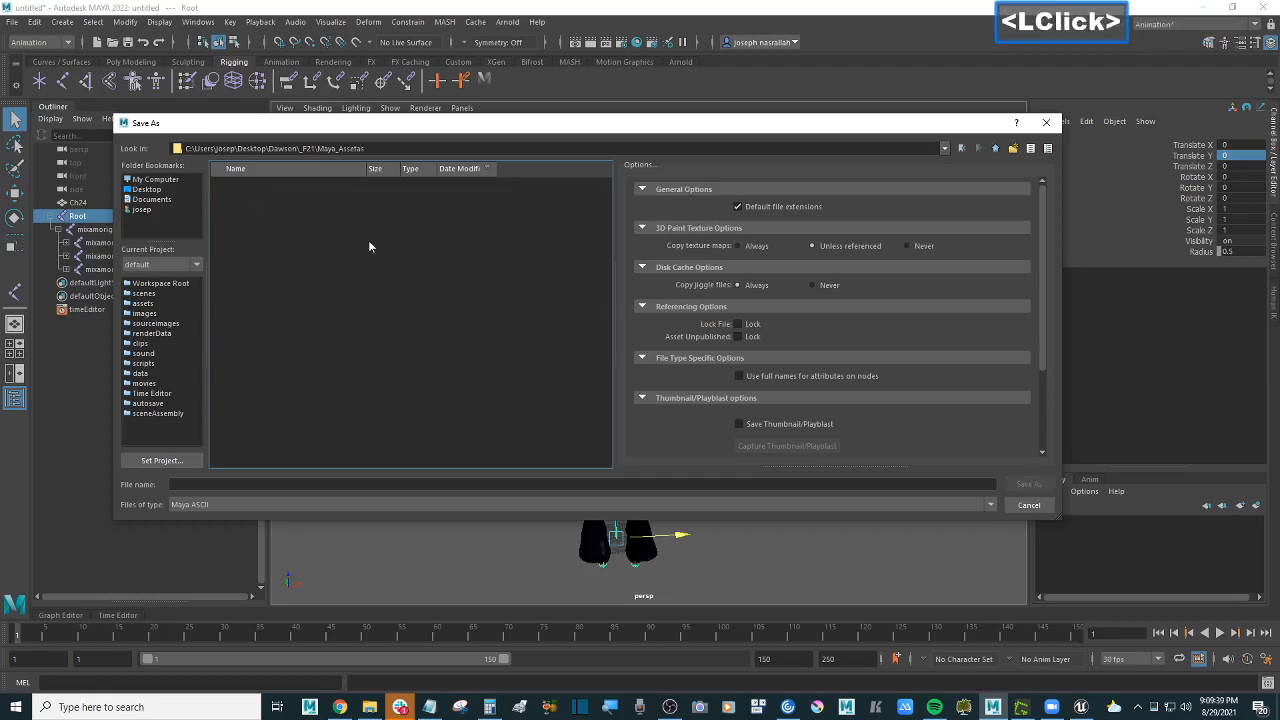
Step: Go back to _F21, correct the new folder's name to Maya_Assets, and open it
key("BackSpace")
left_click(255, 188)
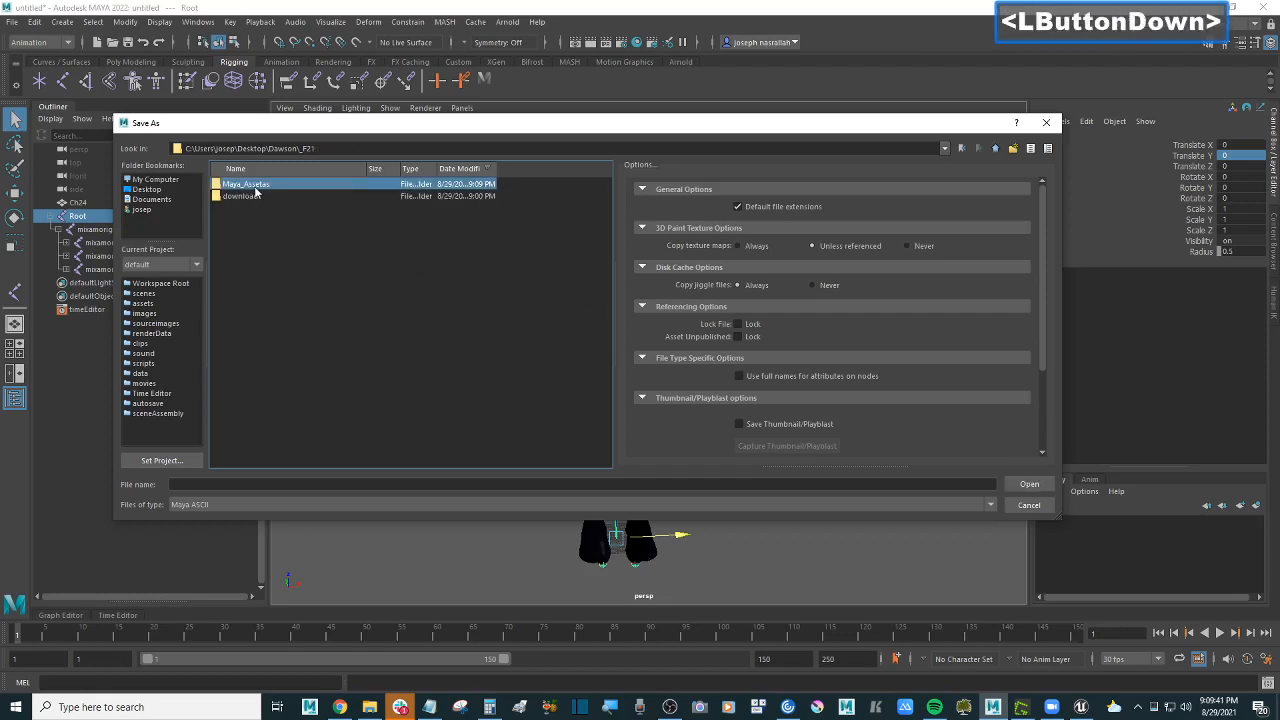
right_click(255, 190)
left_click(286, 198)
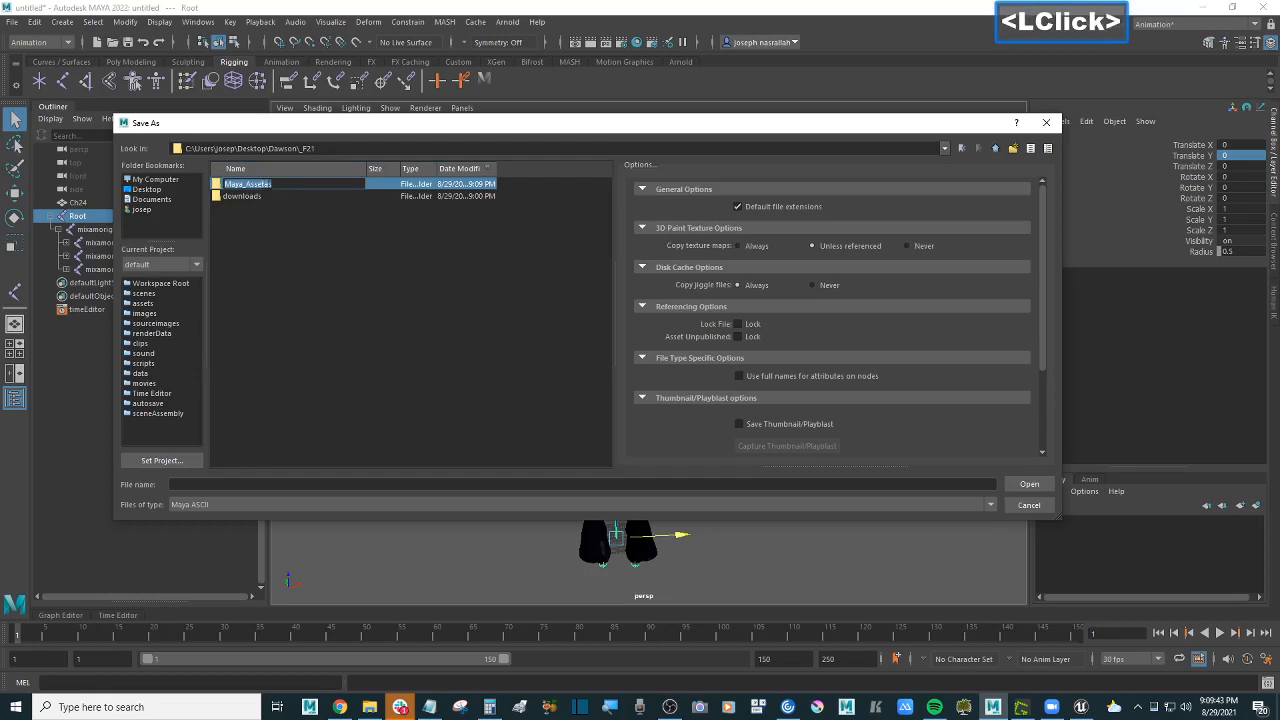
left_click(268, 184)
key("BackSpace")
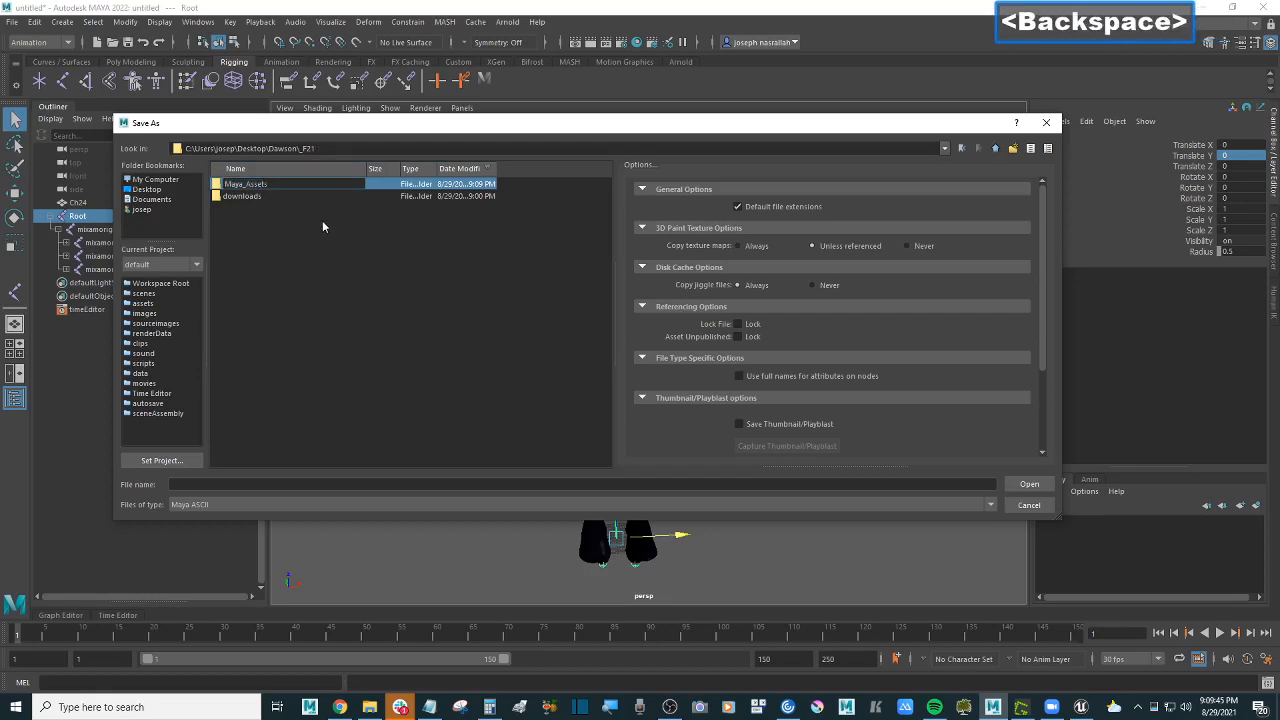
key("Return")
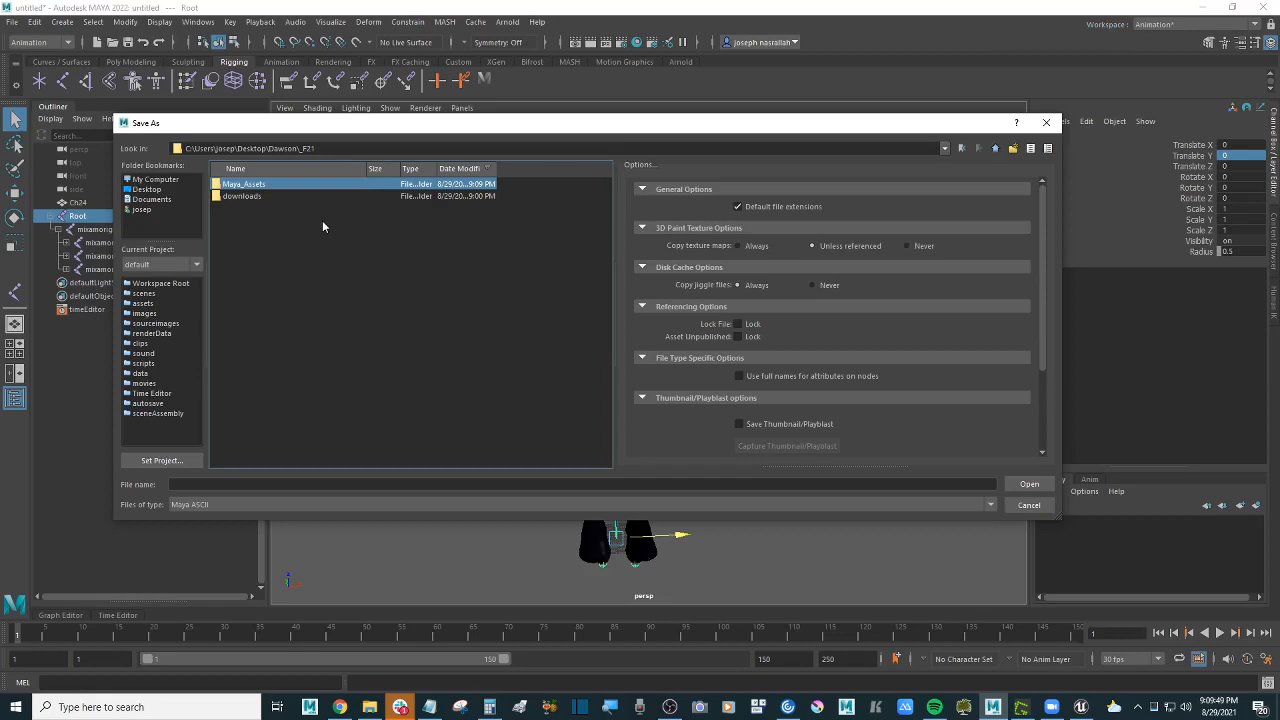
key("Return")
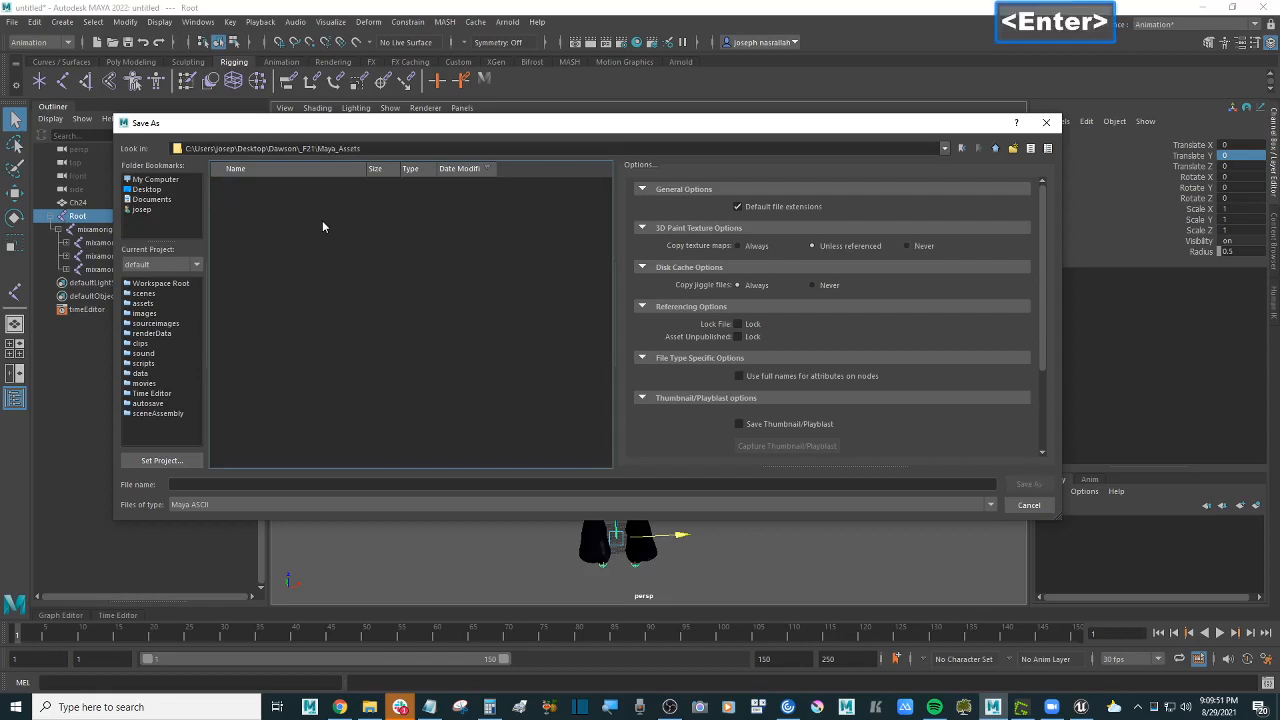
Step: Create a subfolder named Characters inside Maya_Assets
left_click_drag(724, 130, 688, 167)
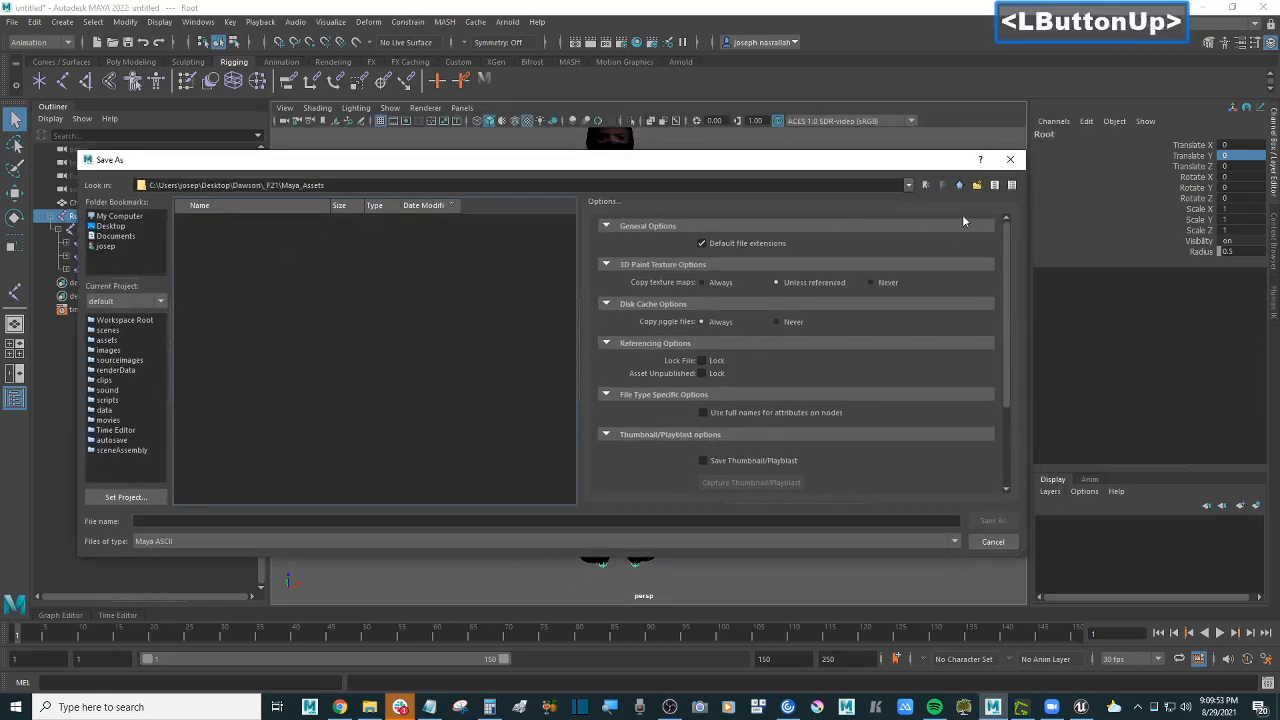
left_click(977, 185)
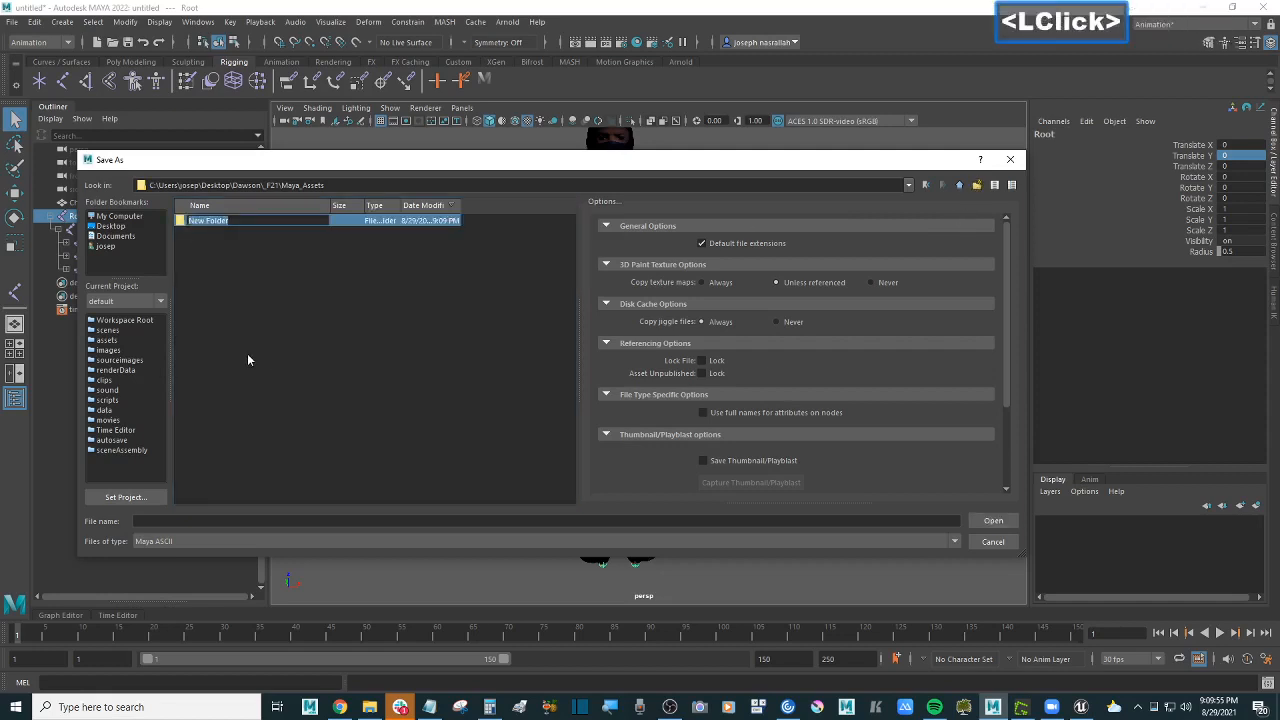
type("Ch")
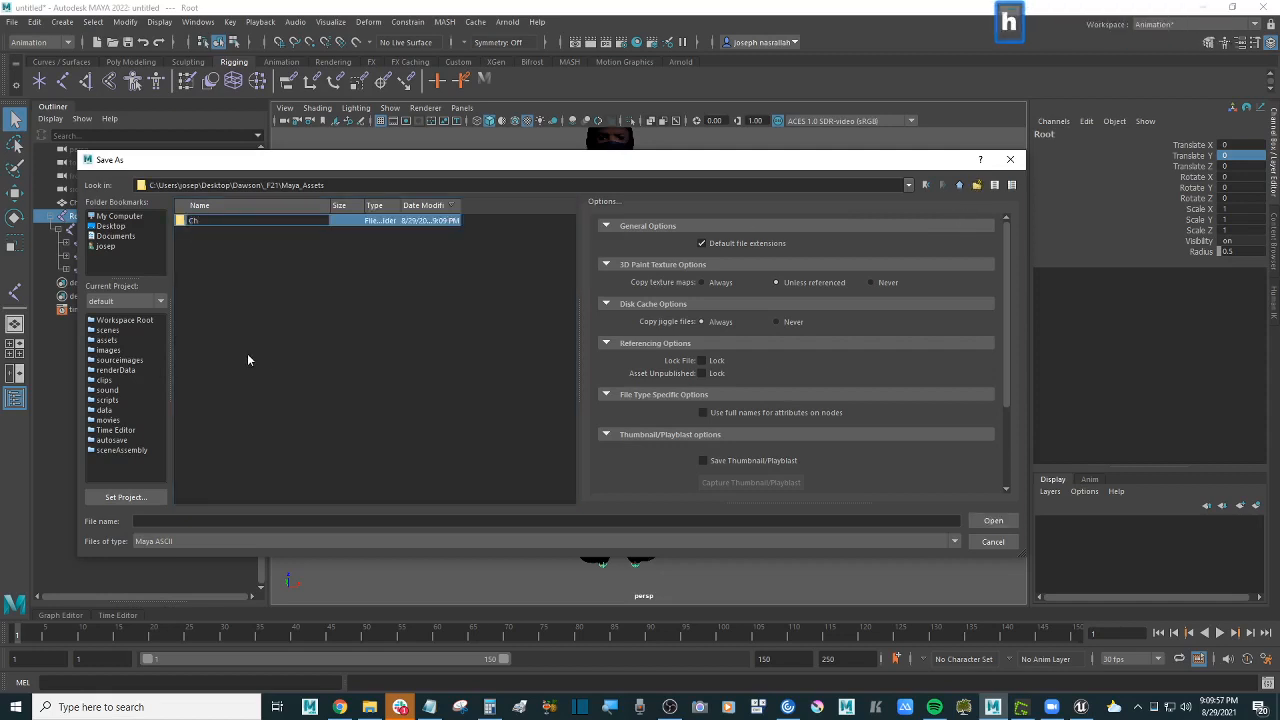
type("ra")
key("BackSpace")
key("BackSpace")
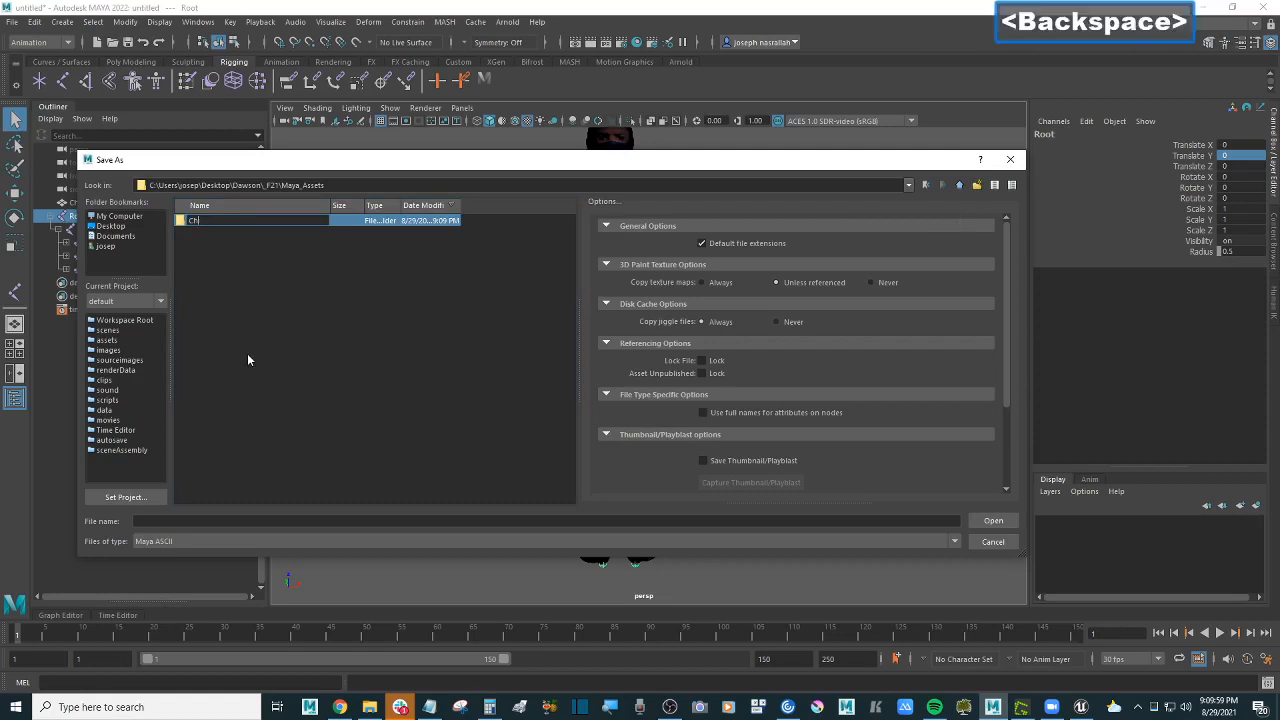
type("aracters")
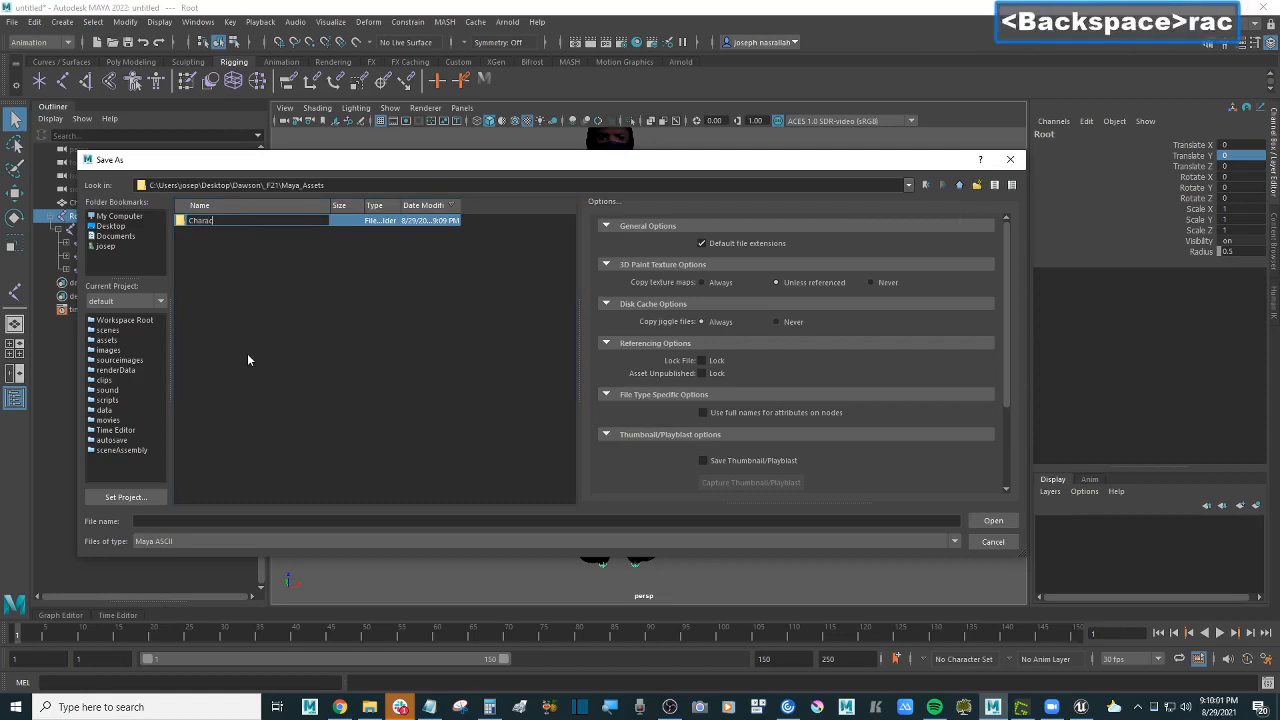
key("Return")
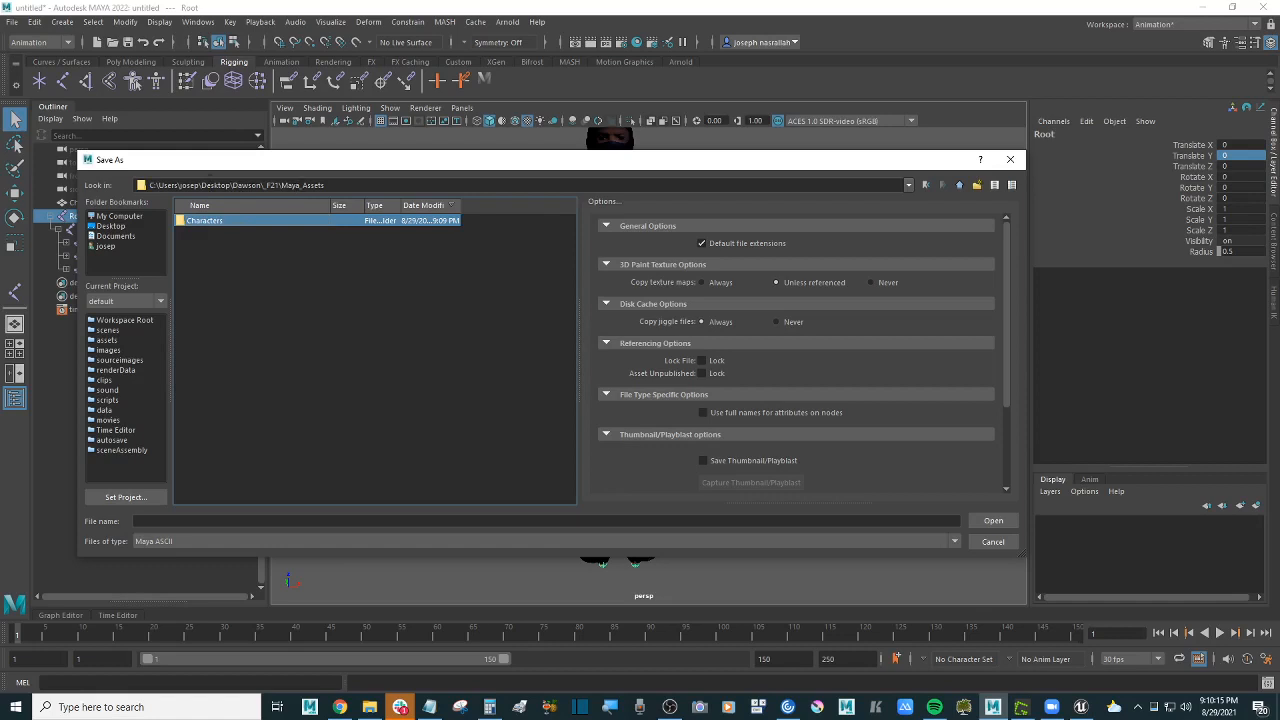
Step: Save the scene as a Maya ASCII file named Ninja in the Characters folder
double_click(232, 222)
left_click(235, 521)
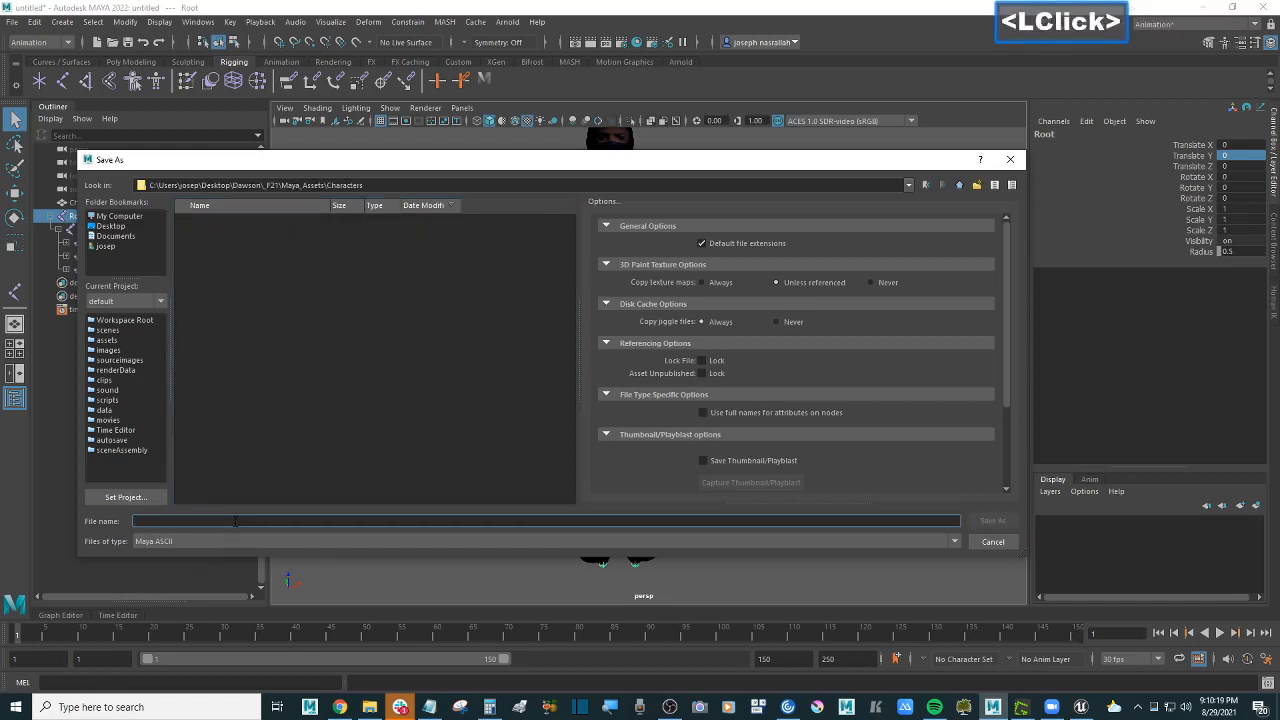
type("Ninja")
key("Return")
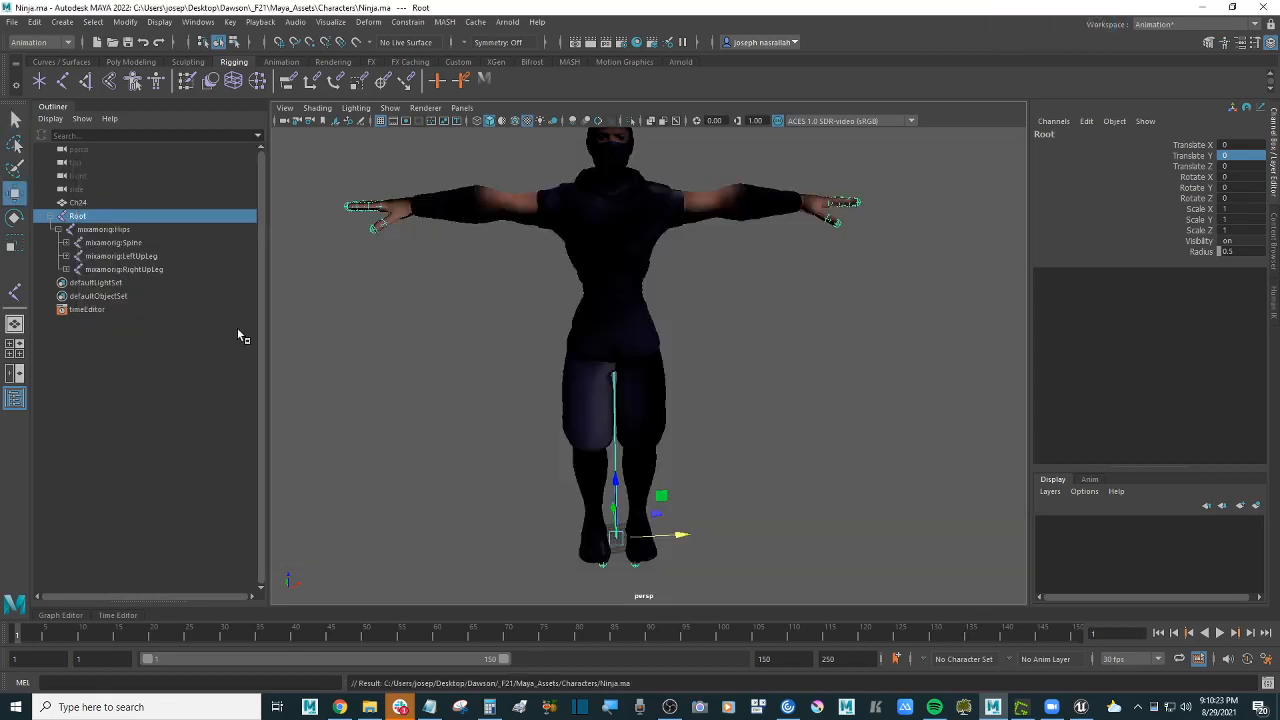
Step: Rename the mixamorig namespace to Ninja in the Namespace Editor and expand the RightUpLeg joint to check its child's prefix
left_click(124, 230)
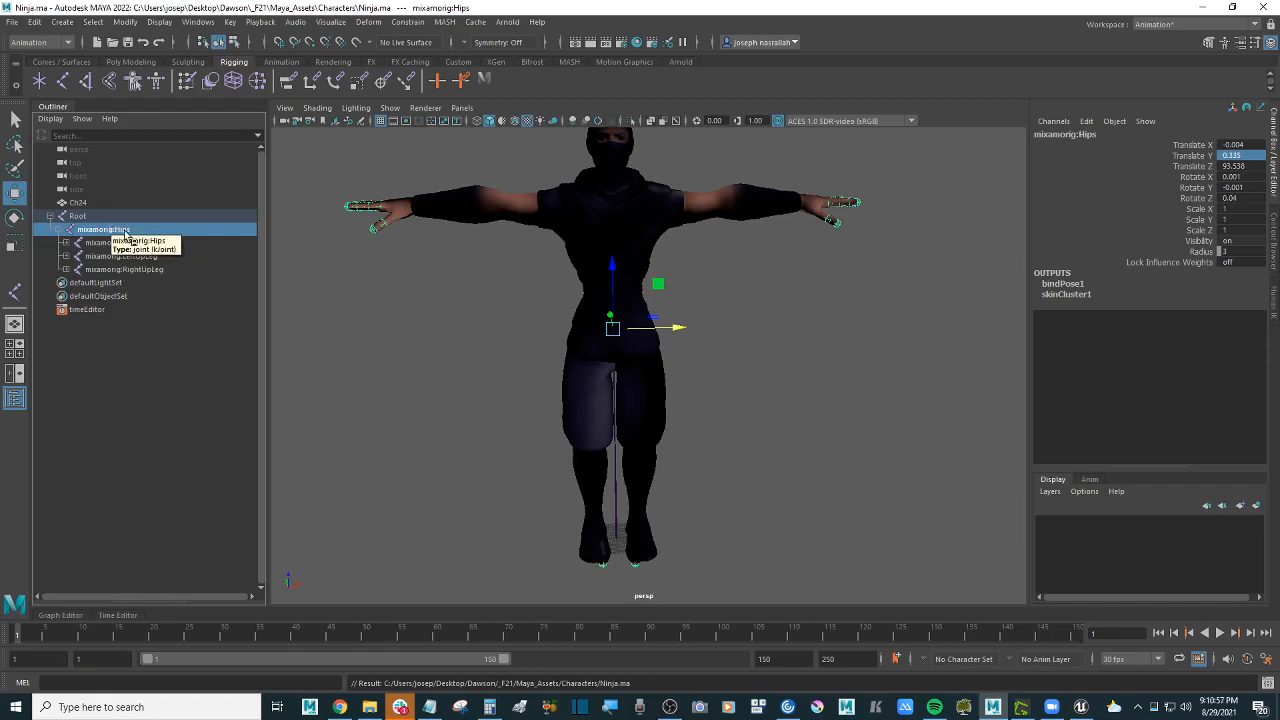
left_click(195, 22)
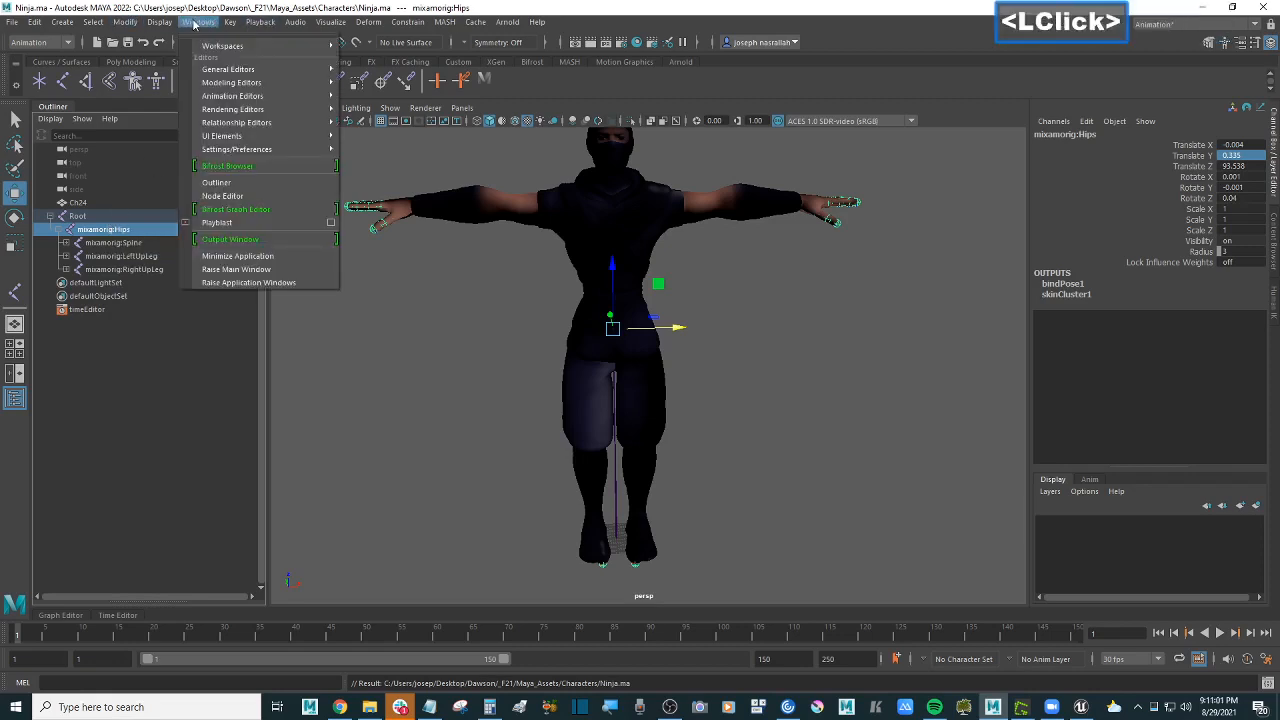
mouse_move(268, 72)
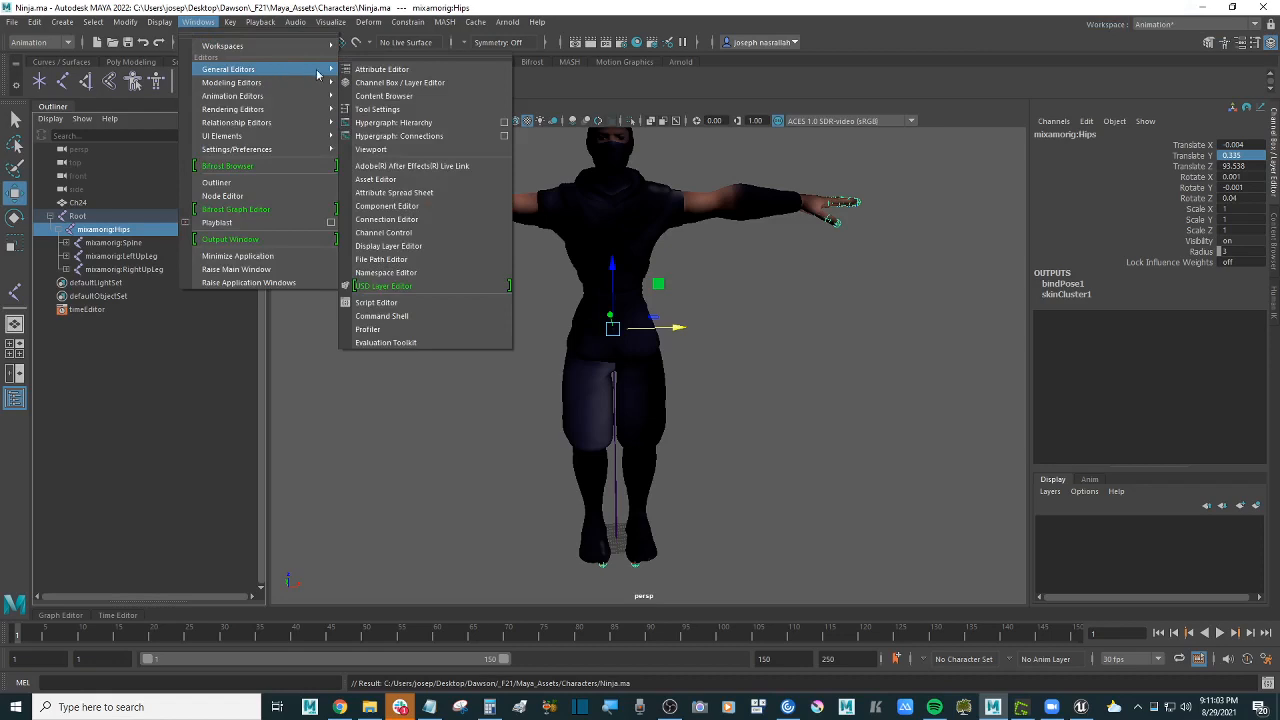
left_click(427, 274)
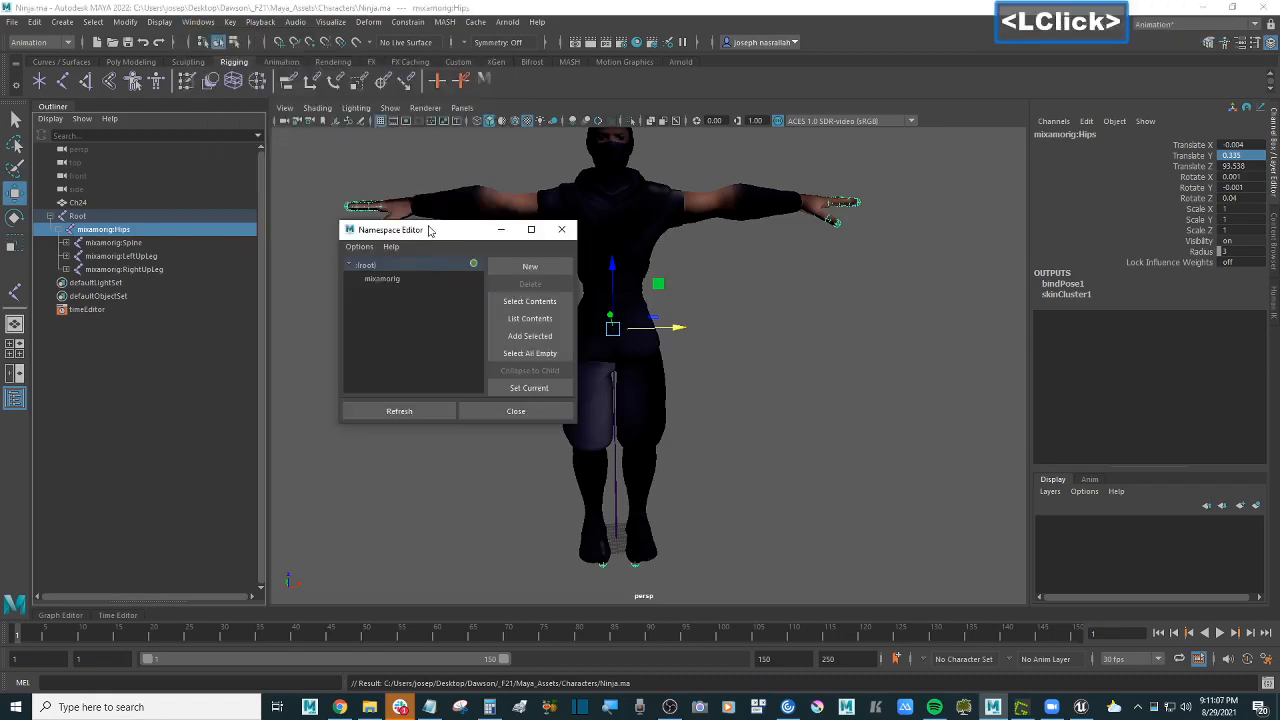
left_click_drag(434, 228, 411, 208)
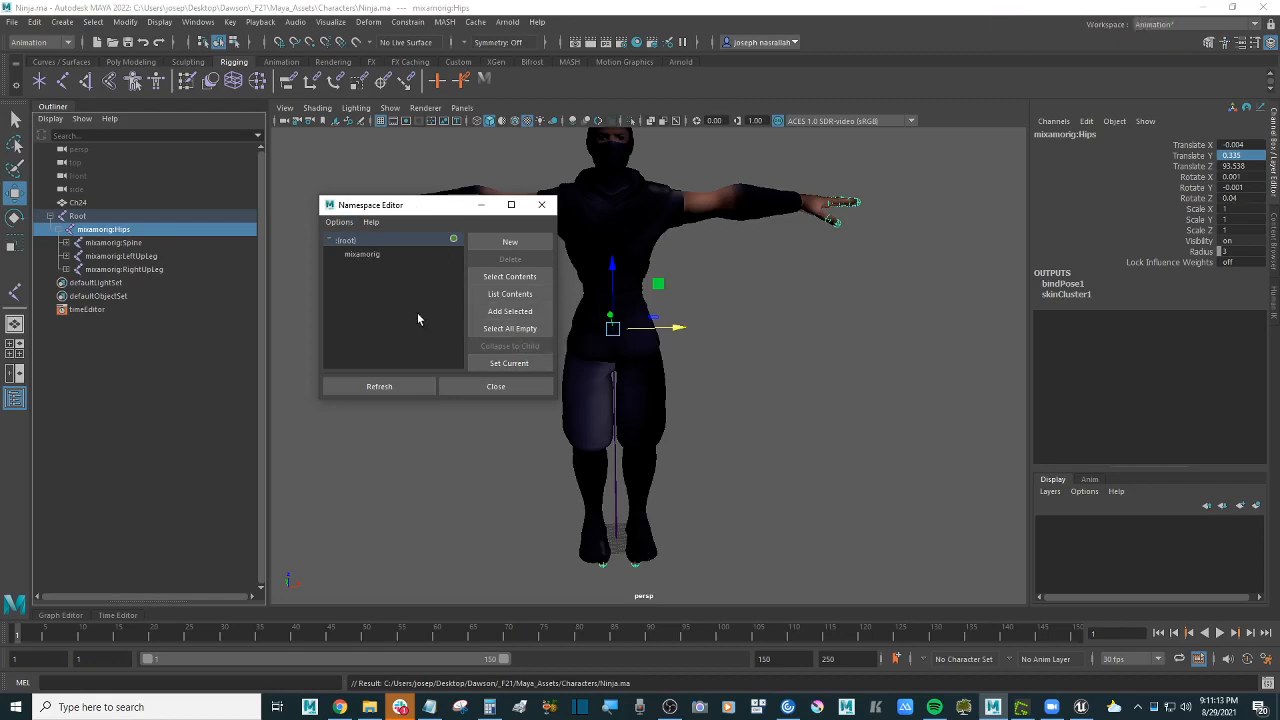
left_click(365, 257)
double_click(365, 257)
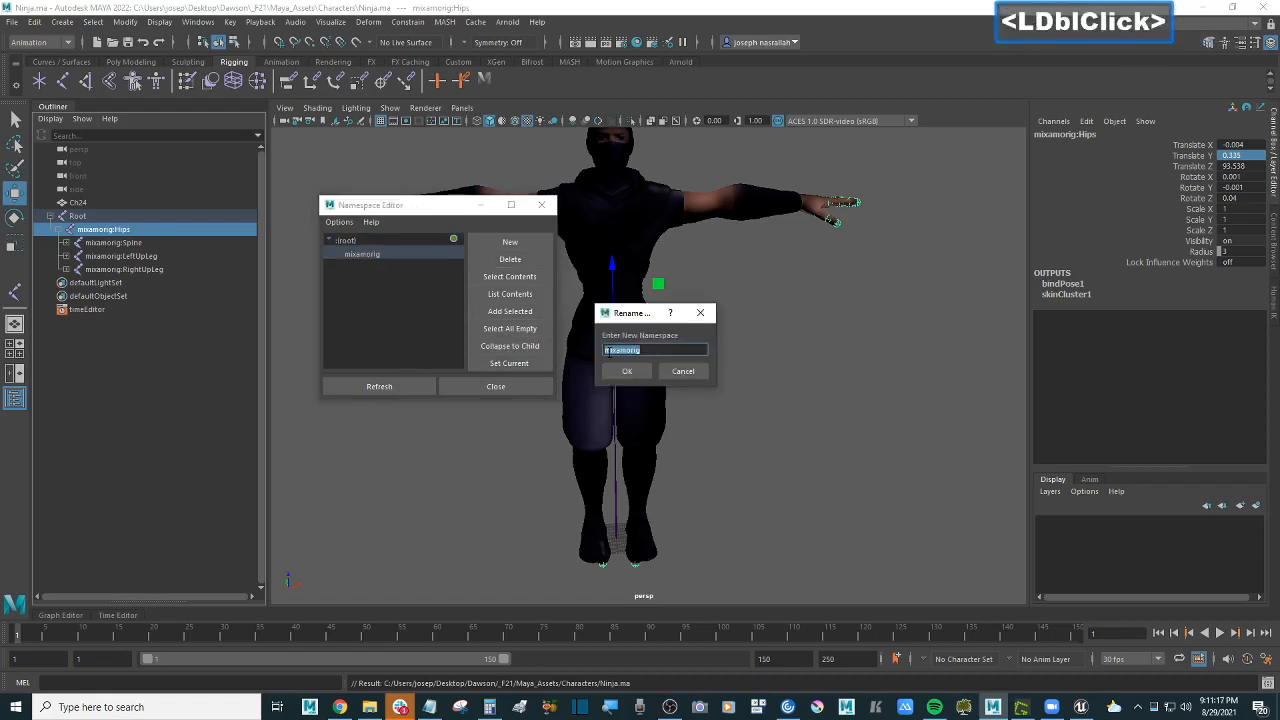
double_click(381, 252)
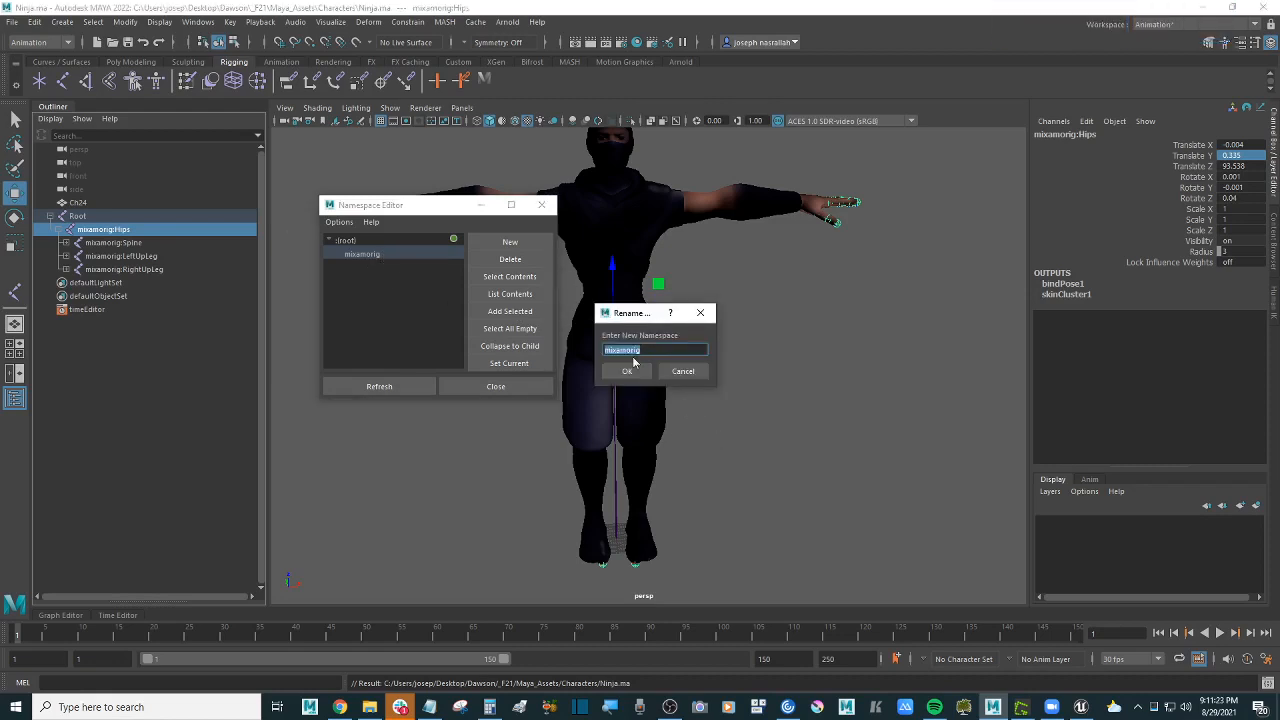
type("Ninja")
left_click(628, 372)
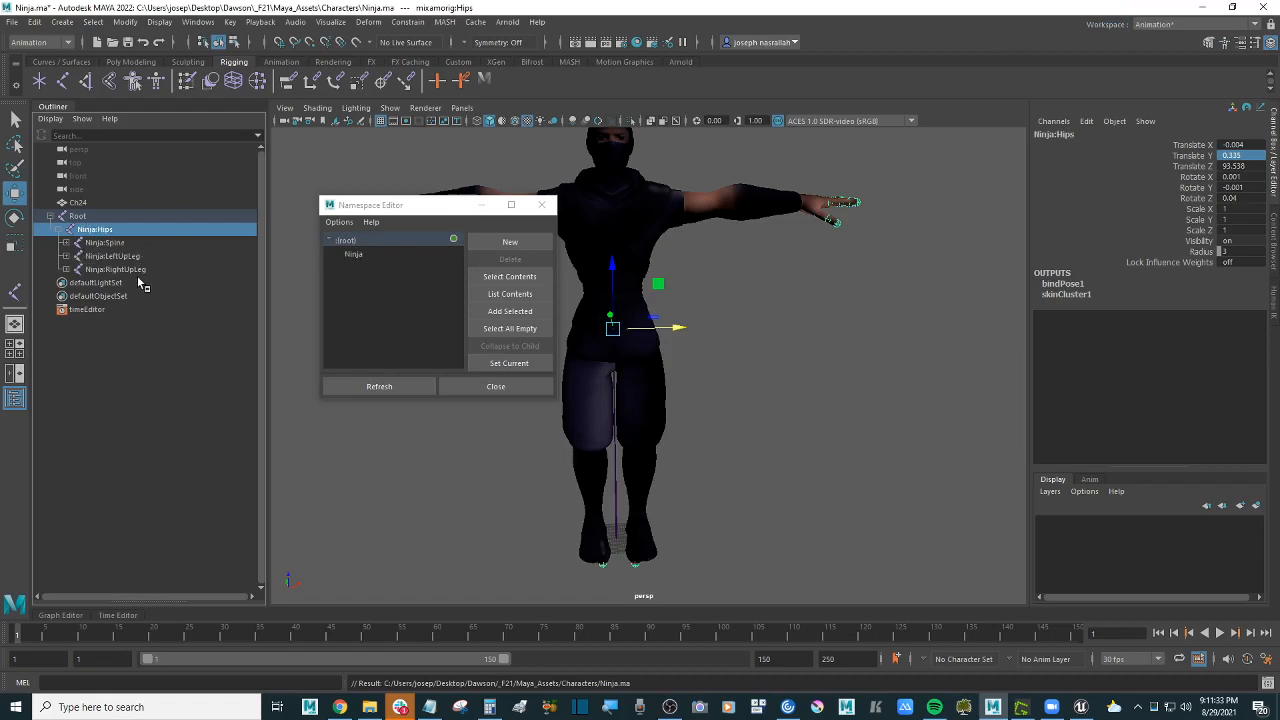
left_click(66, 270)
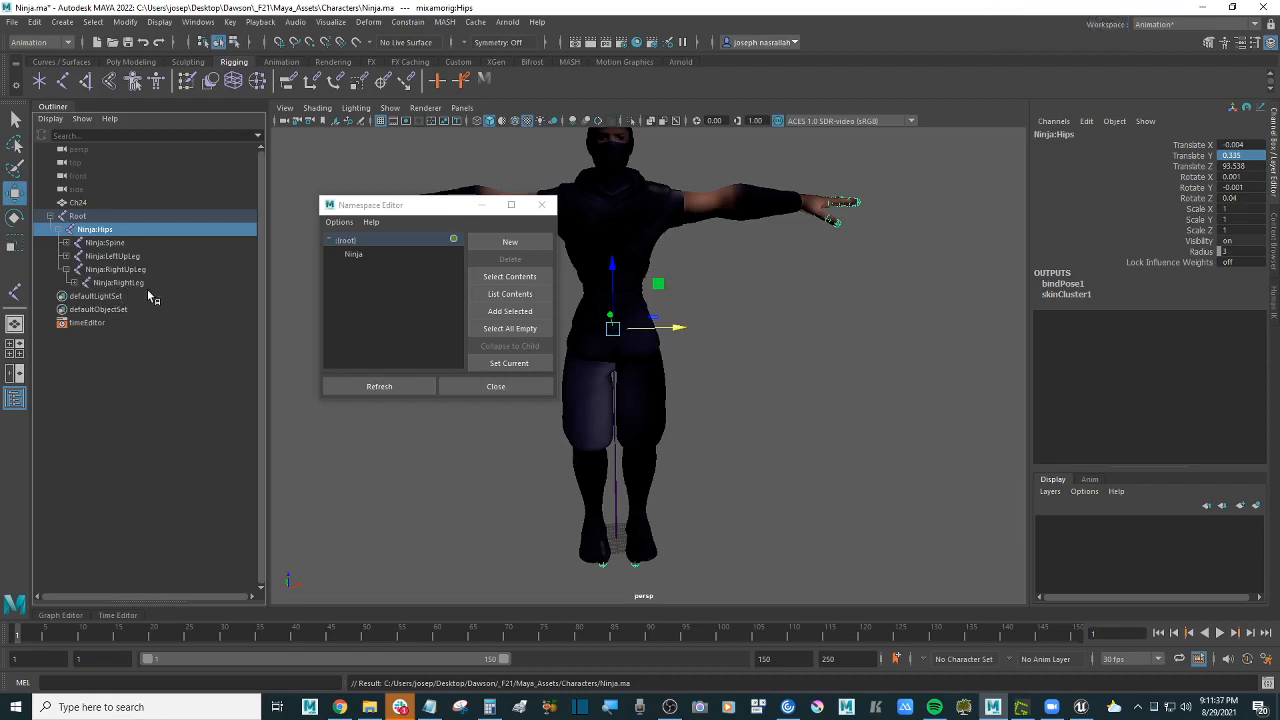
Step: Add the Root joint to the Ninja namespace in the Namespace Editor and save the scene
left_click(104, 219)
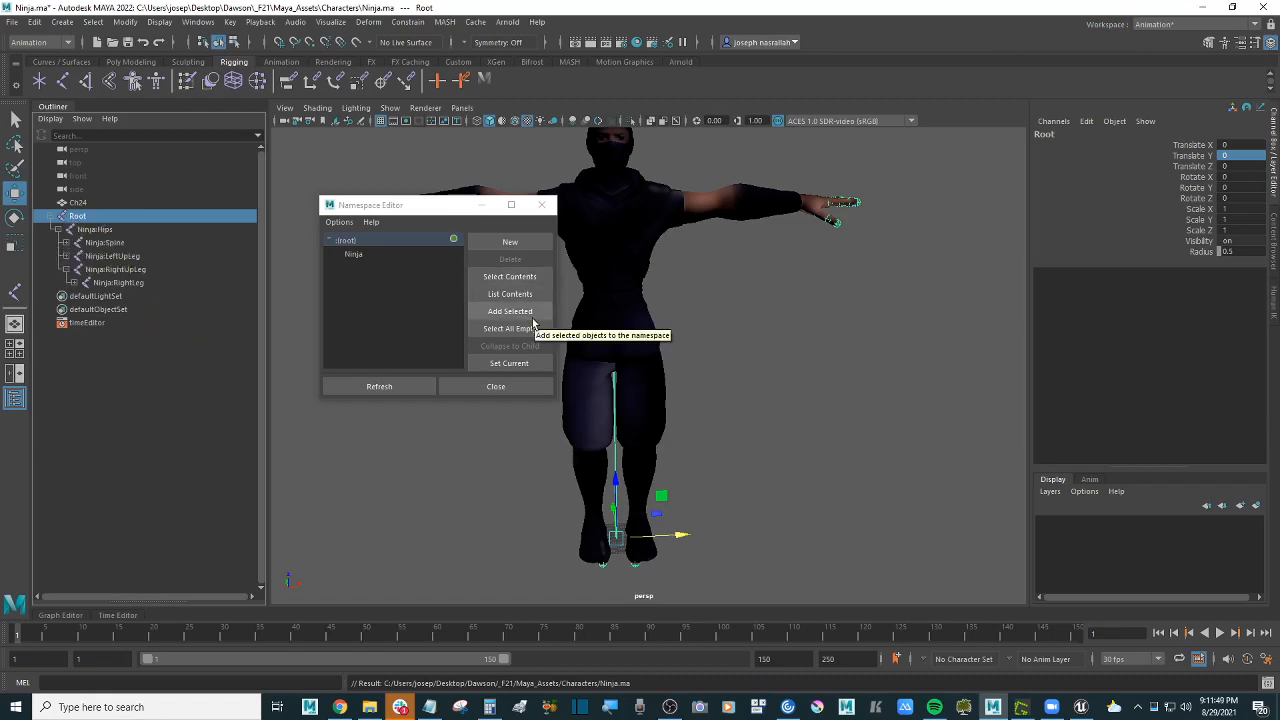
left_click(365, 256)
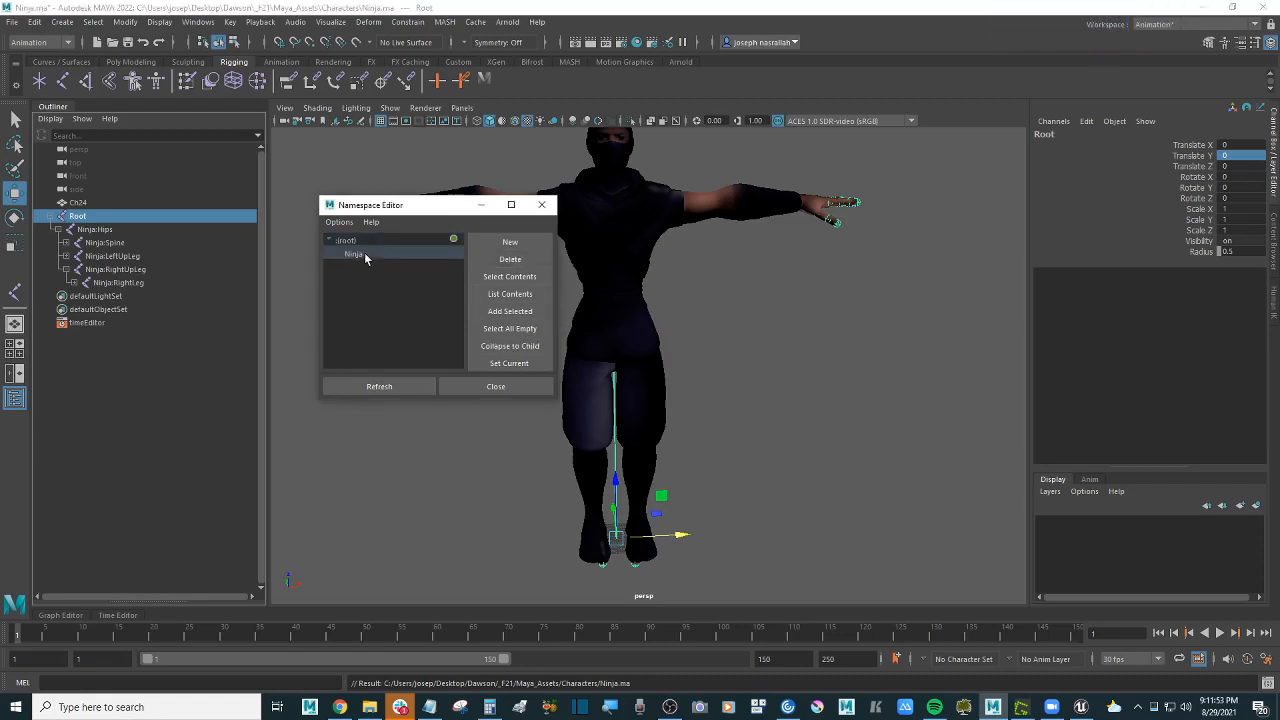
left_click(97, 218)
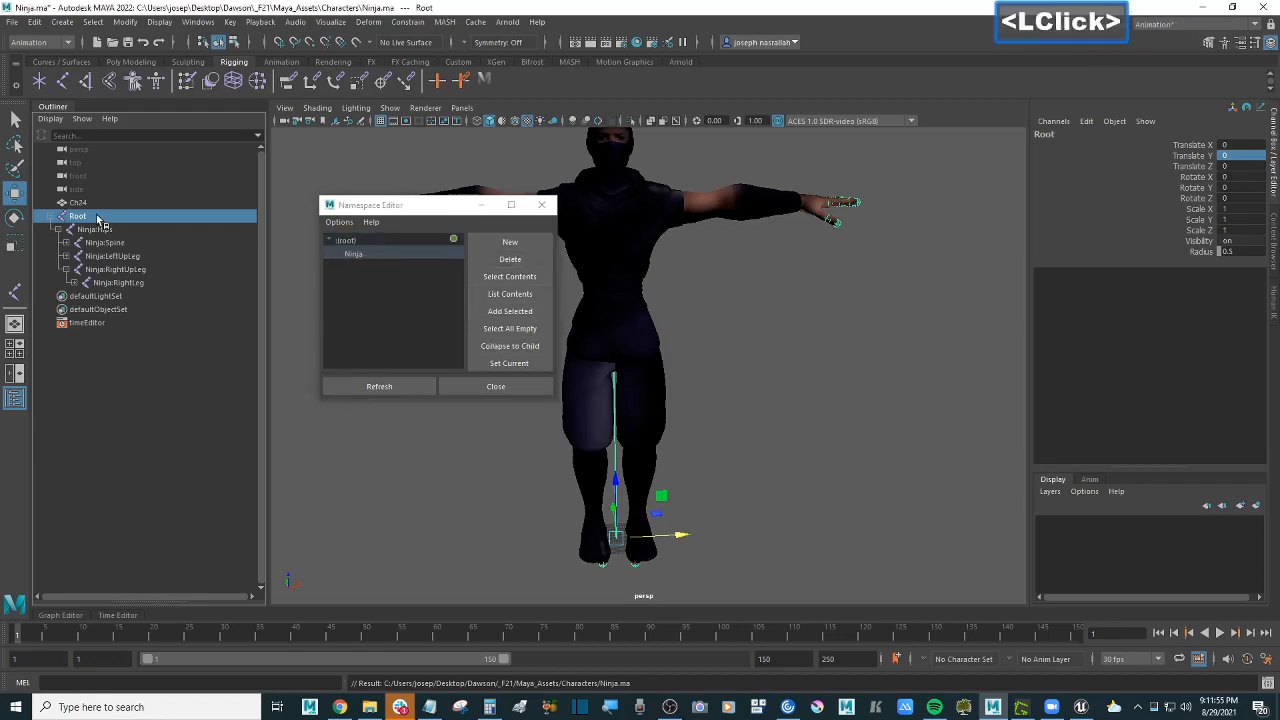
left_click(510, 311)
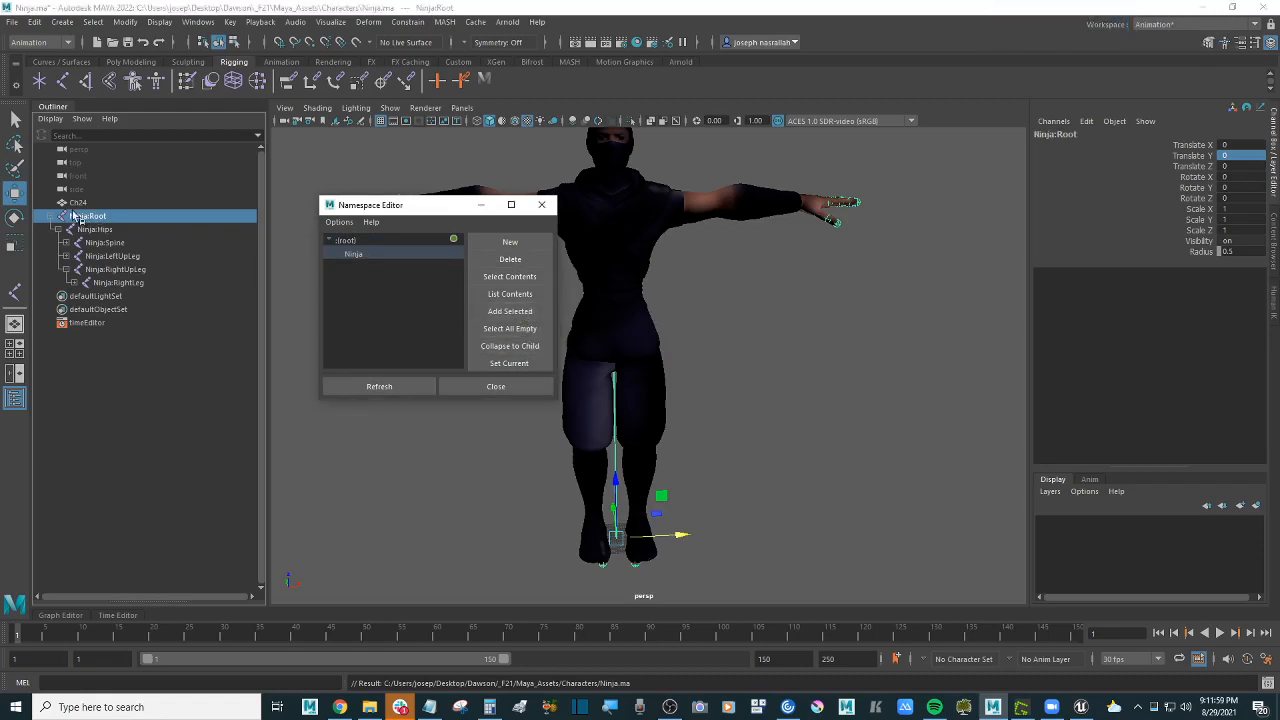
left_click(390, 388)
left_click(497, 388)
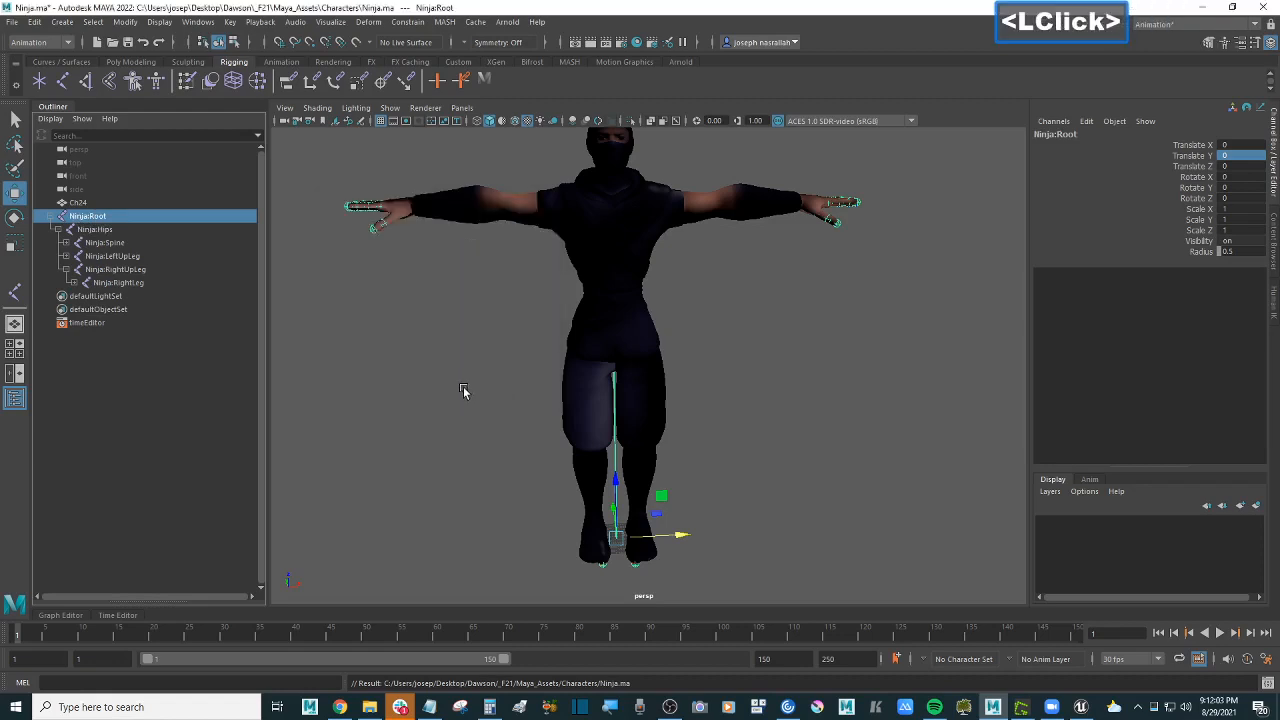
left_click(478, 383)
key("ctrl+s")
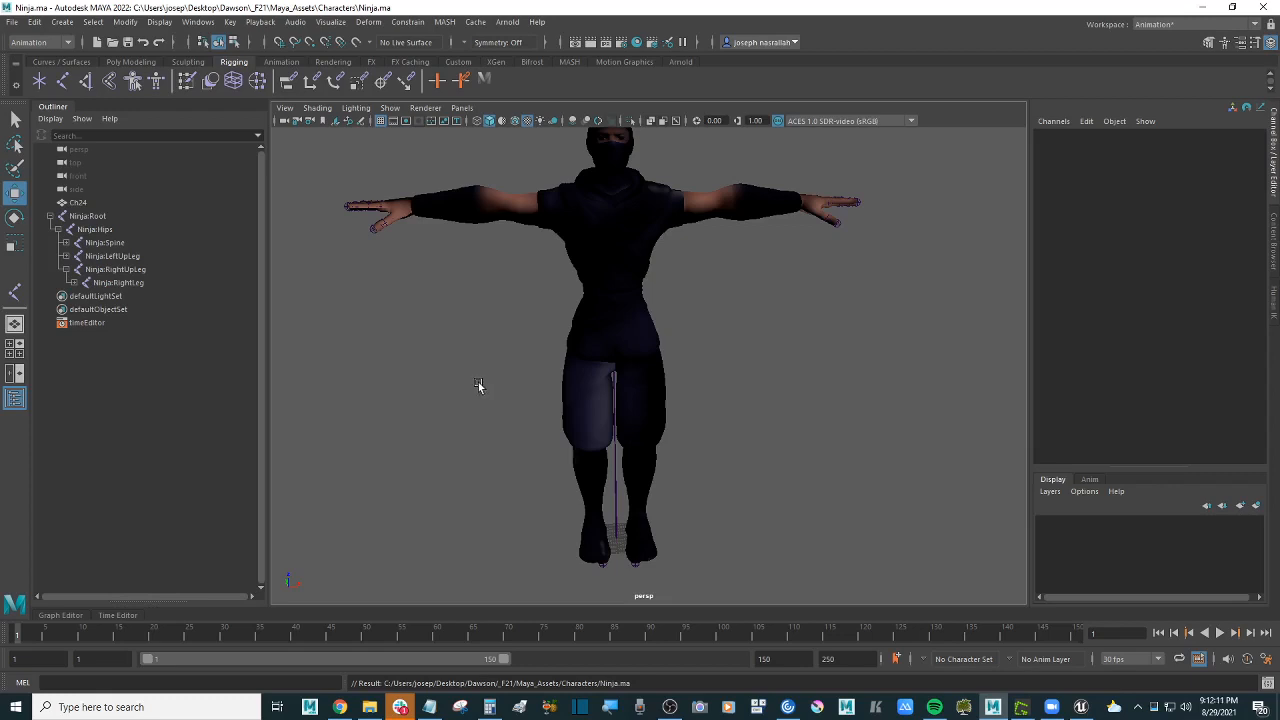
Step: Inspect the Root, Hips and Spine joints and the Ch24 mesh to see what each one covers on the character
scroll(586, 364, "down", 2)
left_click_drag(545, 350, 500, 349, "alt")
scroll(531, 349, "up", 2, "alt")
middle_click_drag(500, 349, 493, 360, "alt")
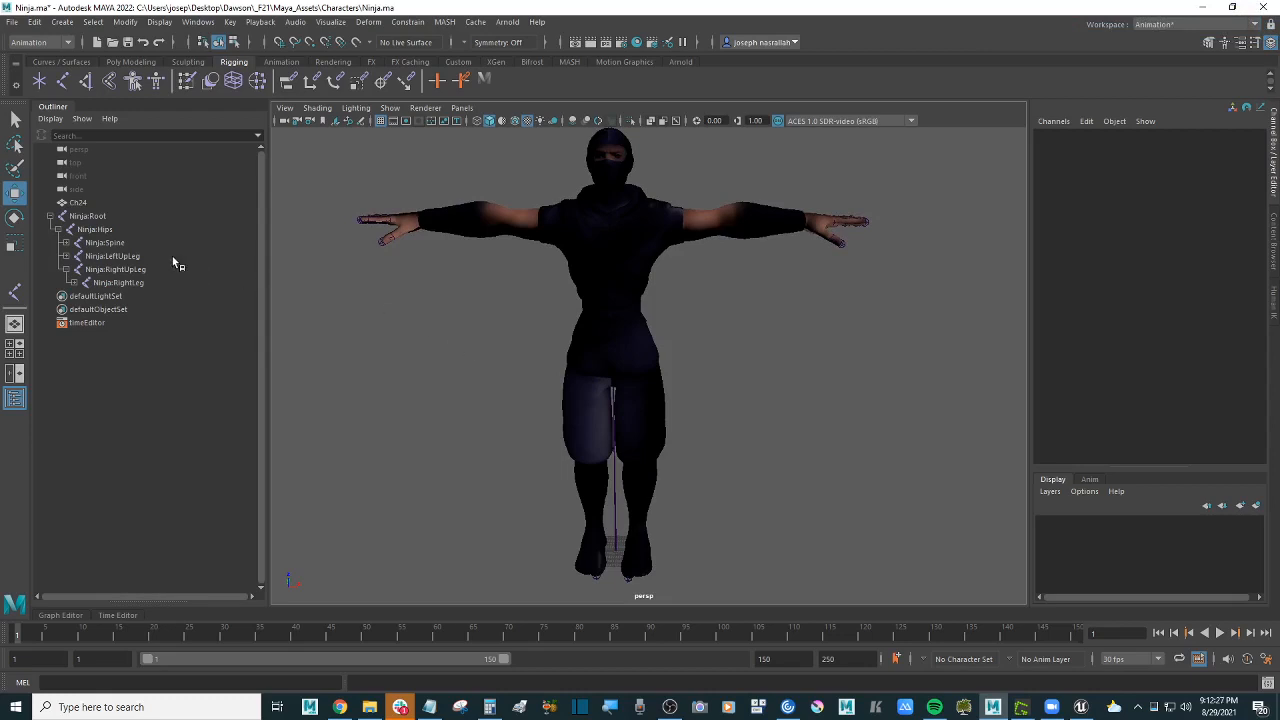
left_click(106, 217)
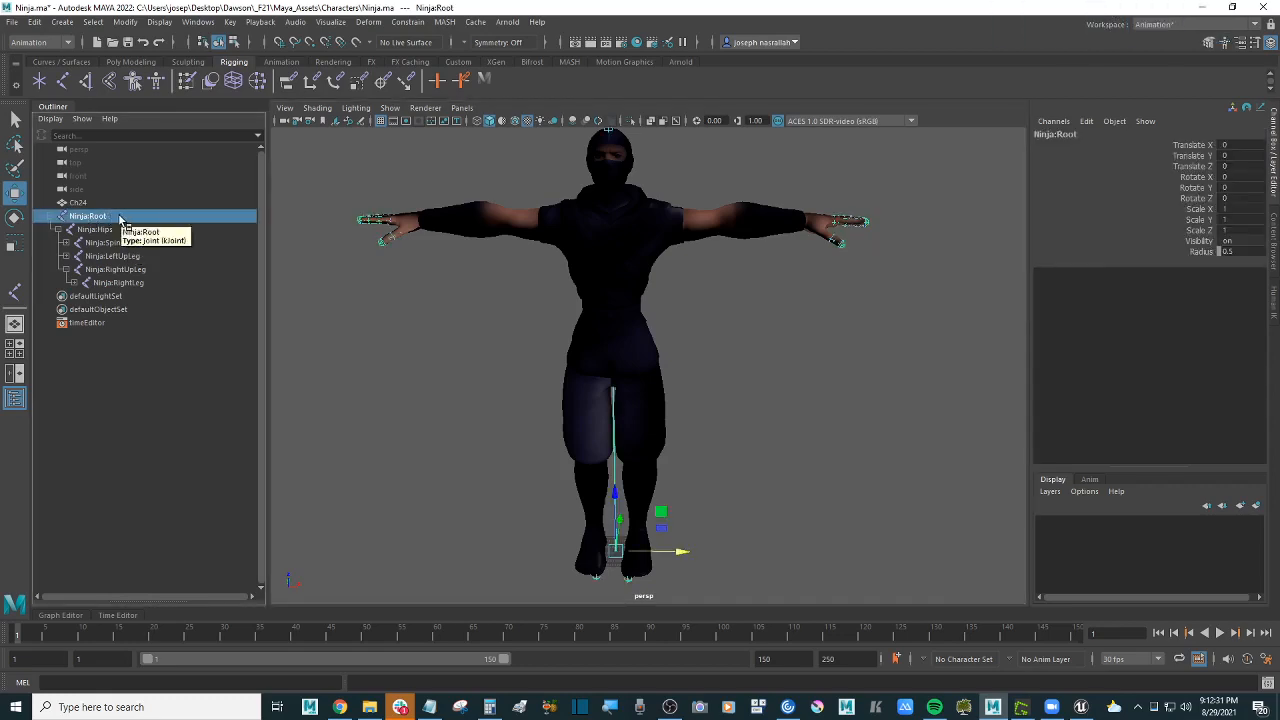
left_click(117, 230)
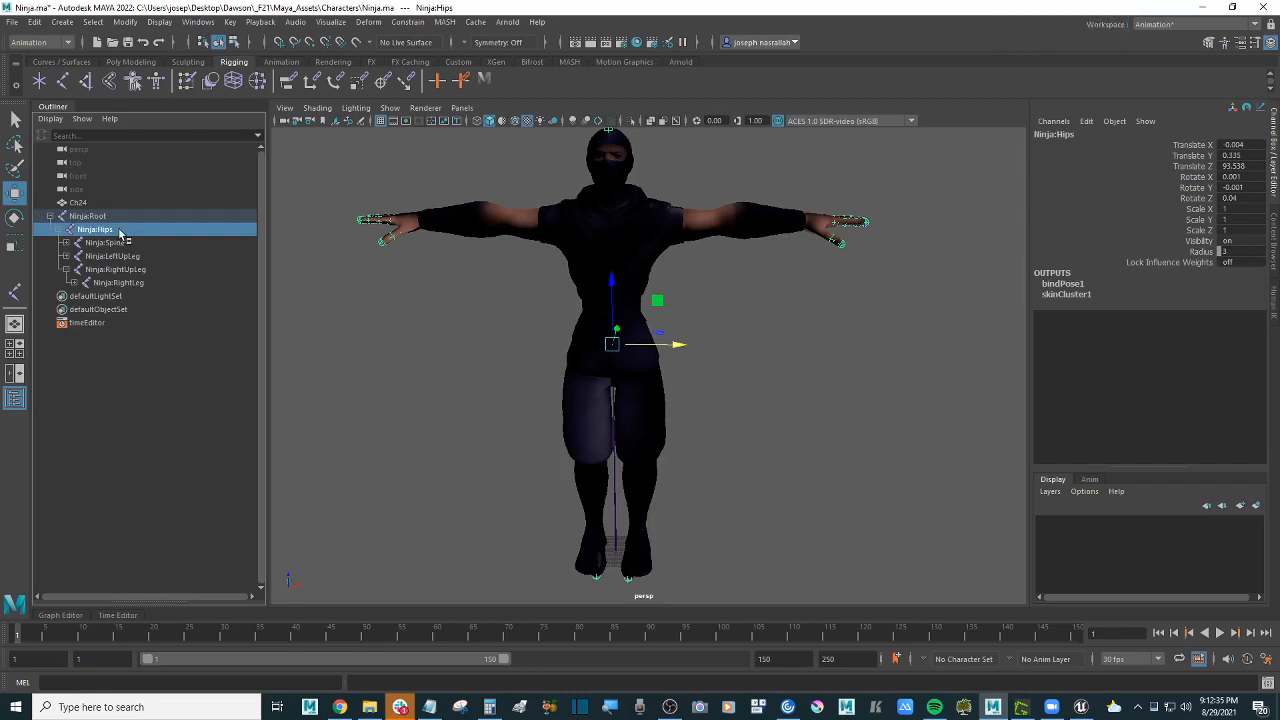
left_click(116, 201)
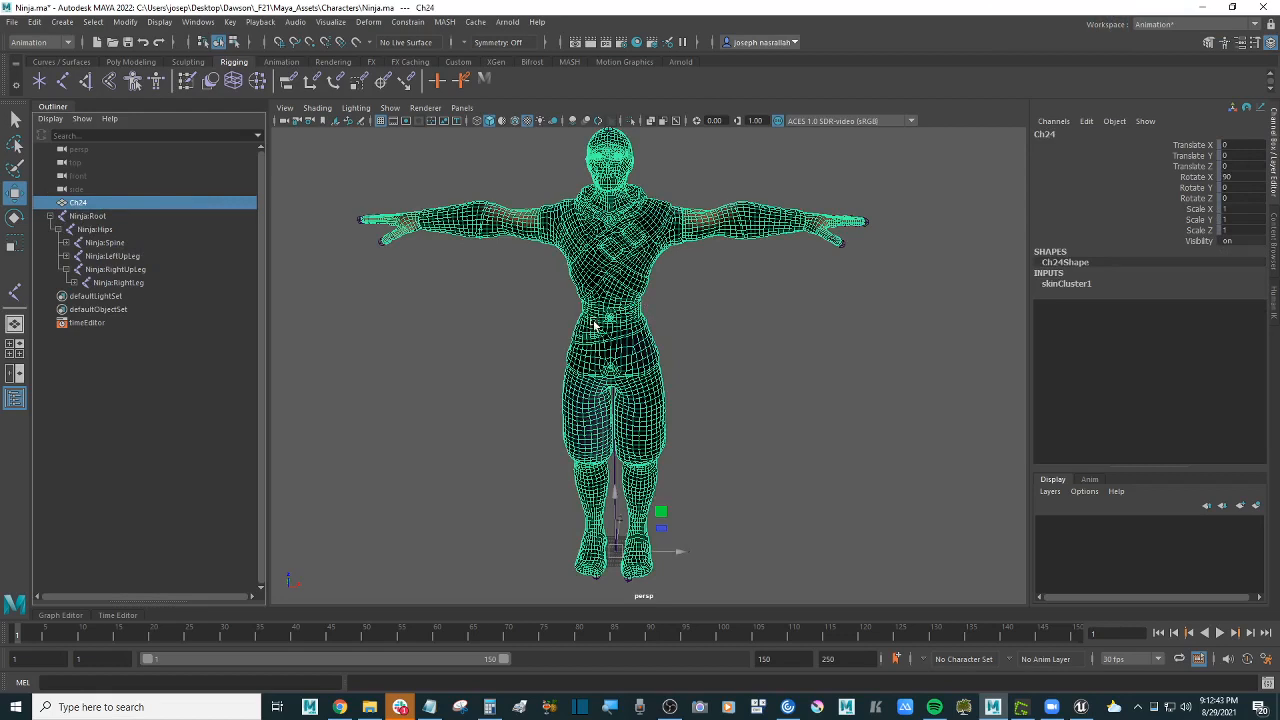
left_click(127, 245)
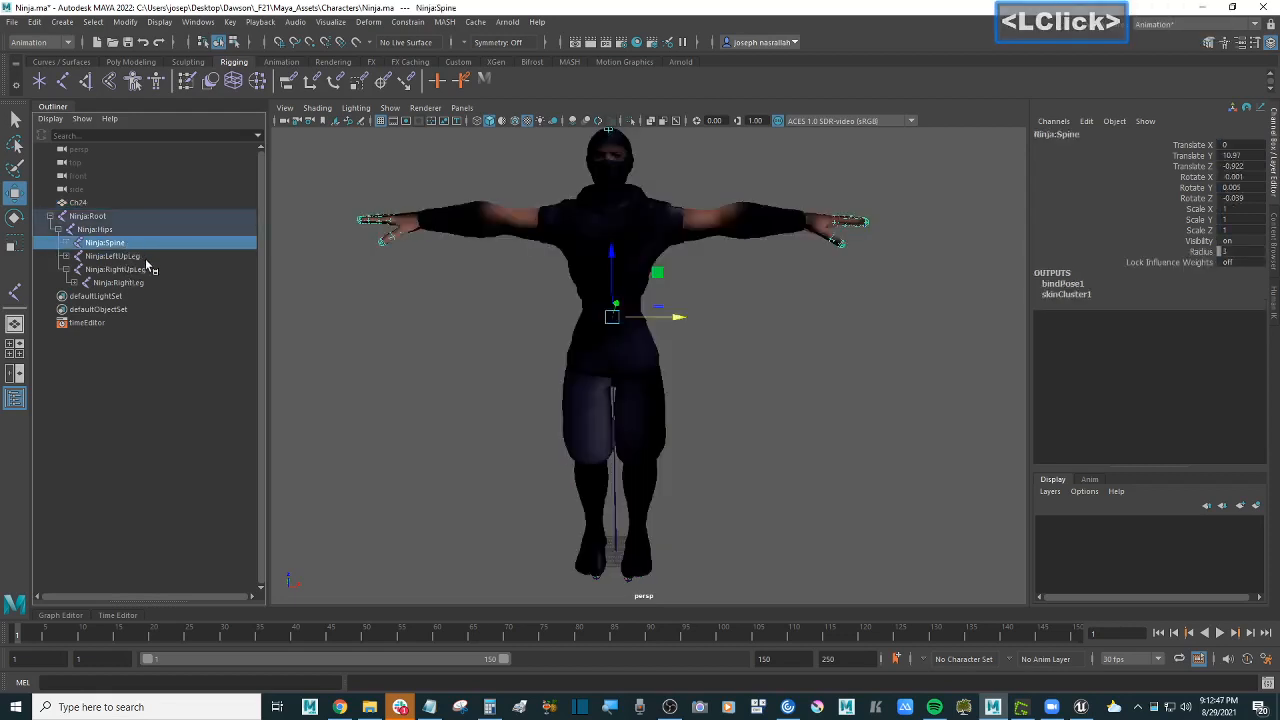
Step: Test-rotate the LeftUpLeg joint outward to check how the mesh follows, and undo the rotation
left_click(146, 262)
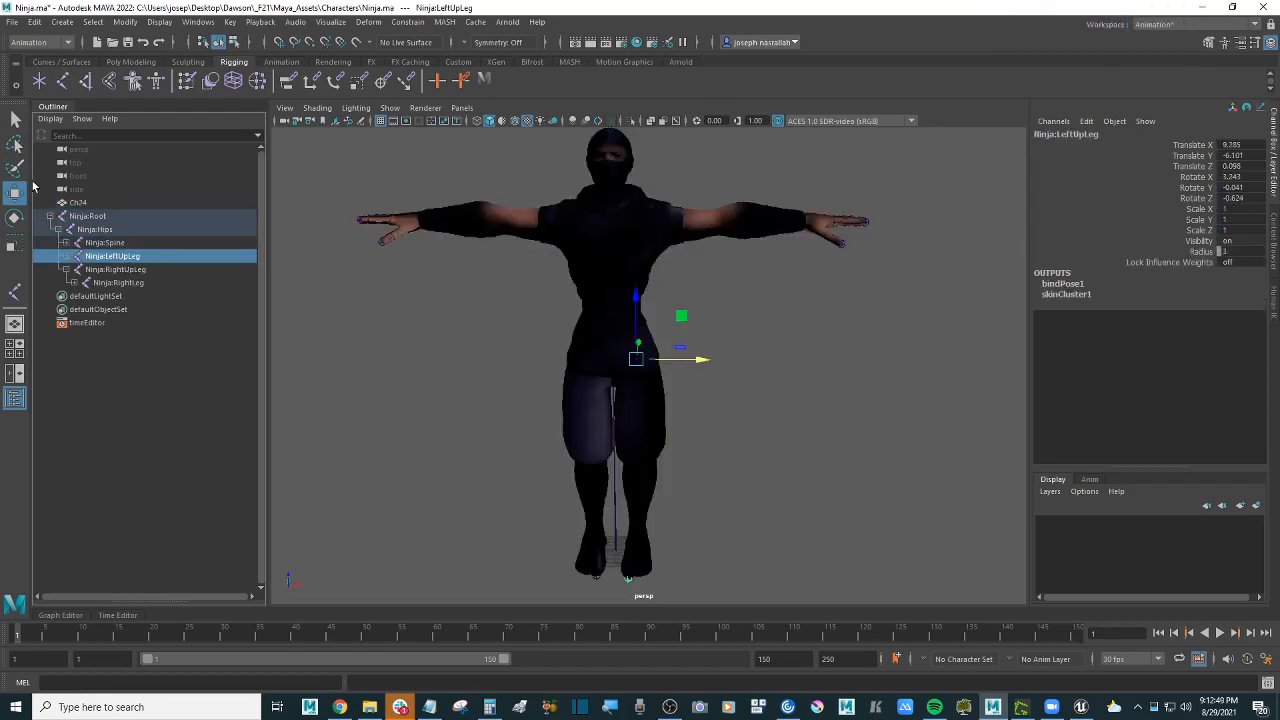
left_click(15, 217)
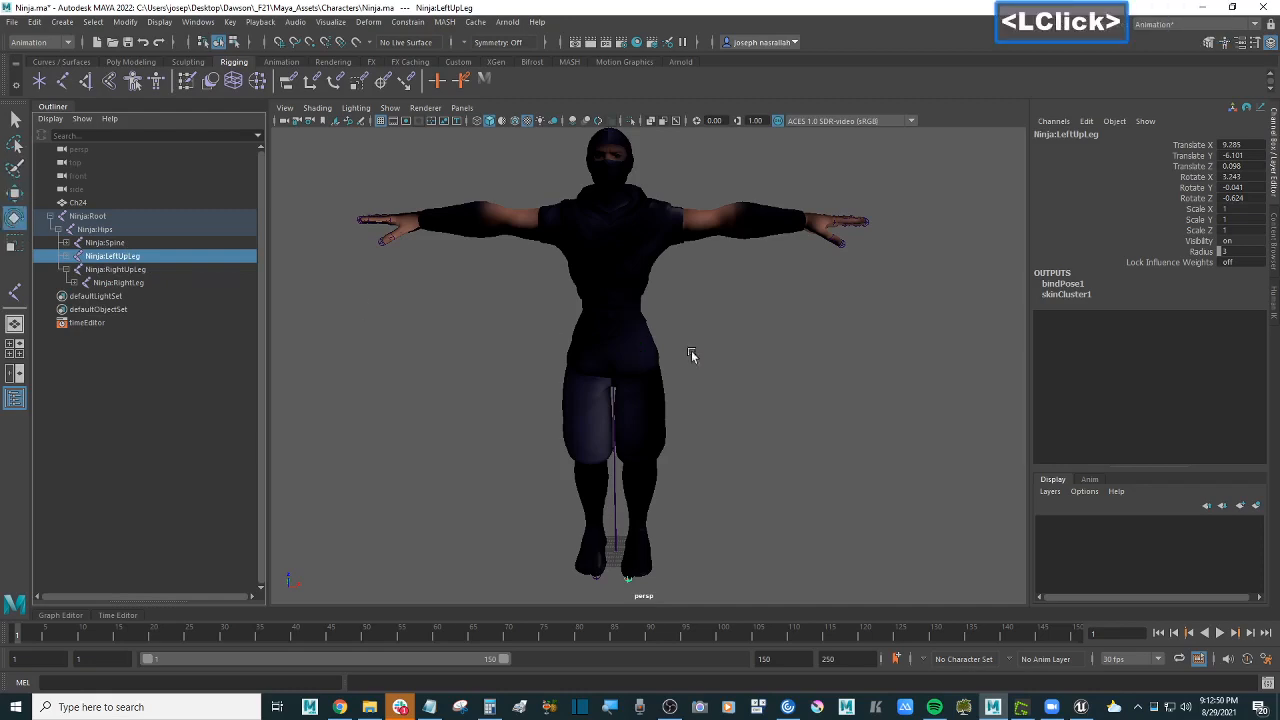
left_click(143, 270)
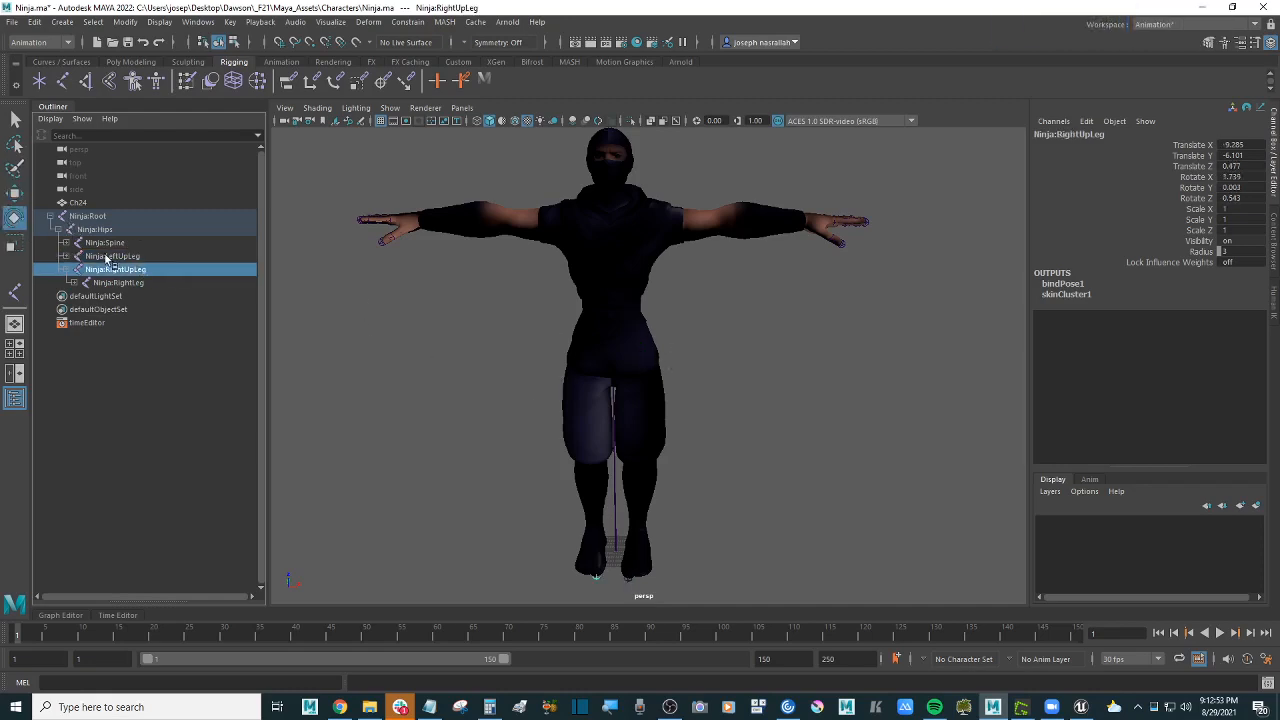
left_click(131, 258)
left_click(14, 194)
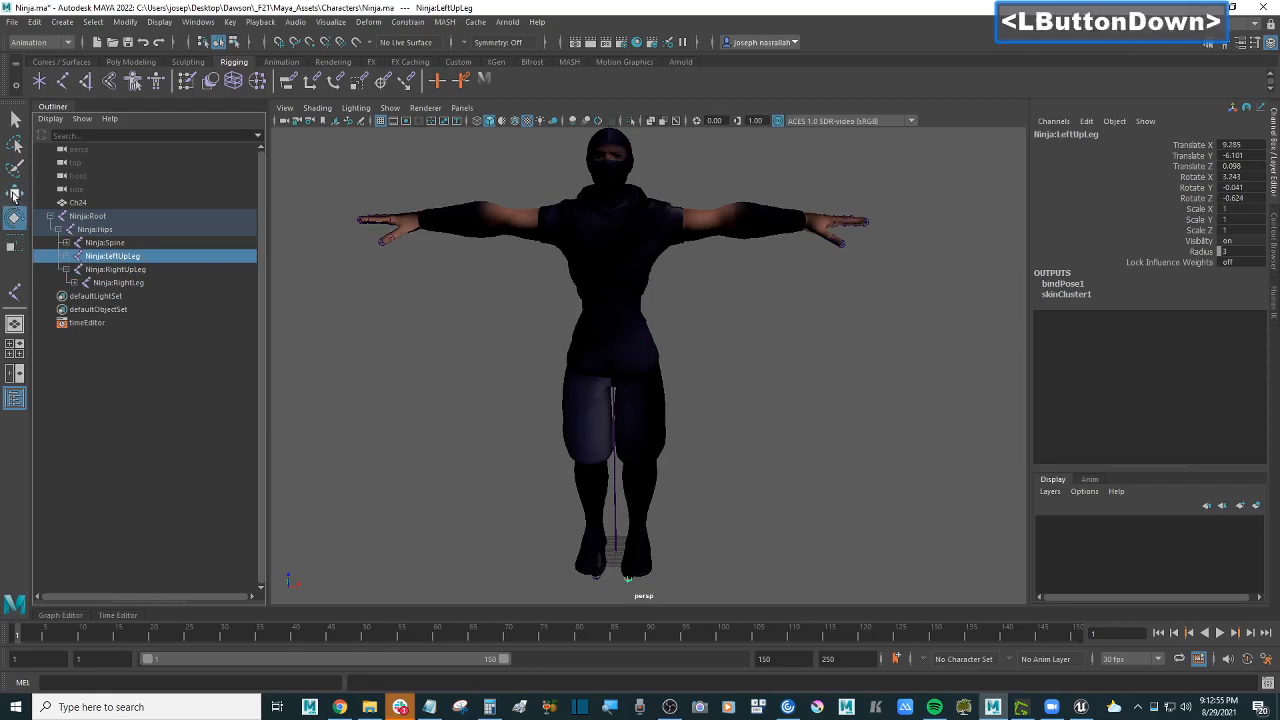
left_click(15, 218)
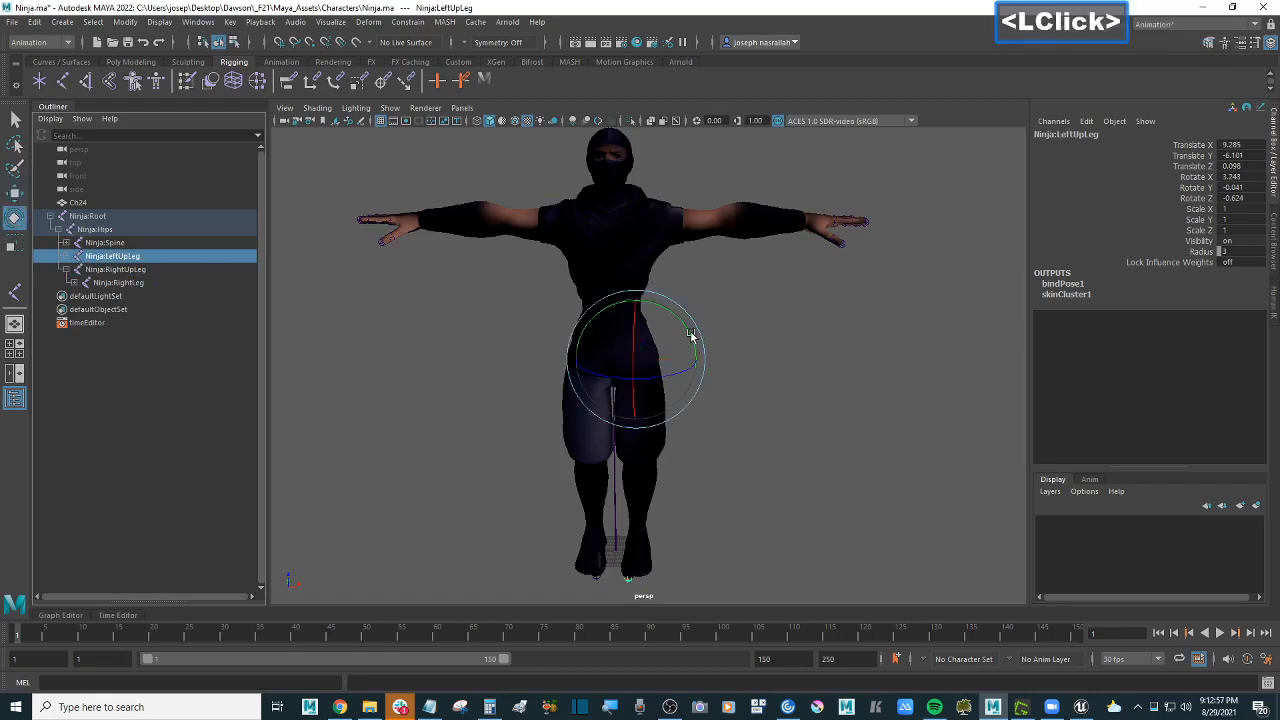
left_click_drag(691, 337, 666, 305)
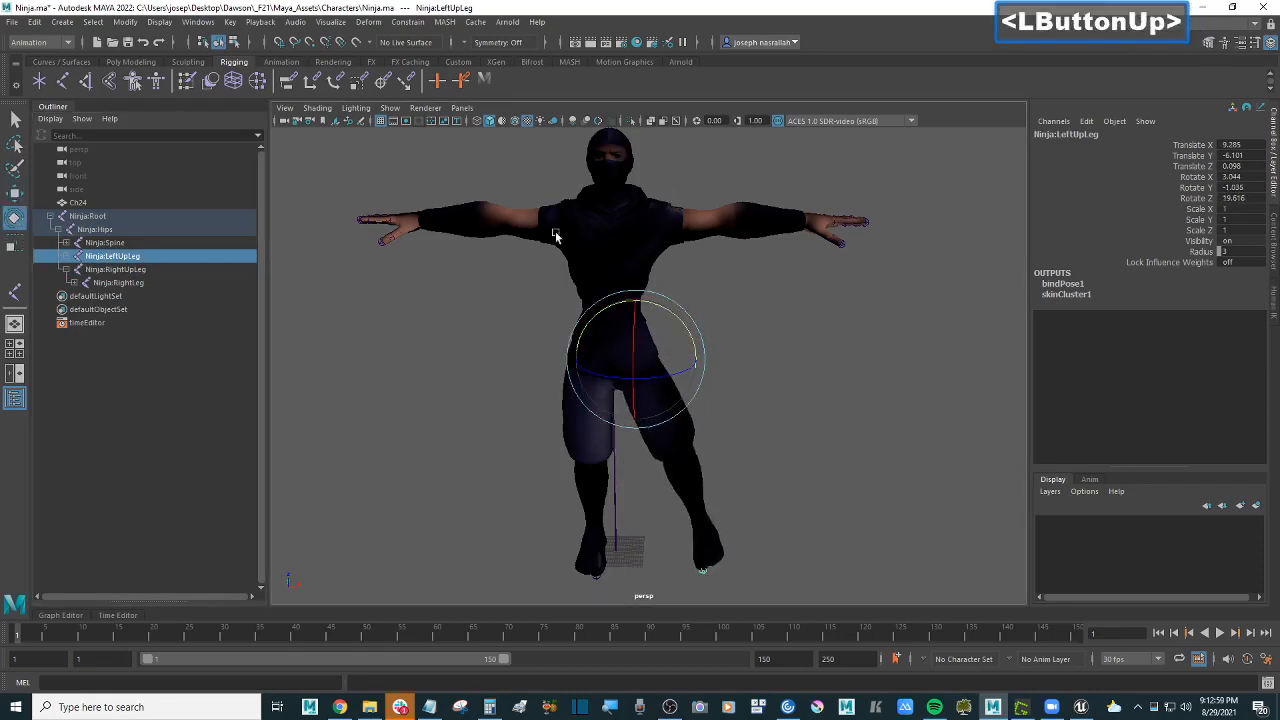
key("ctrl+z")
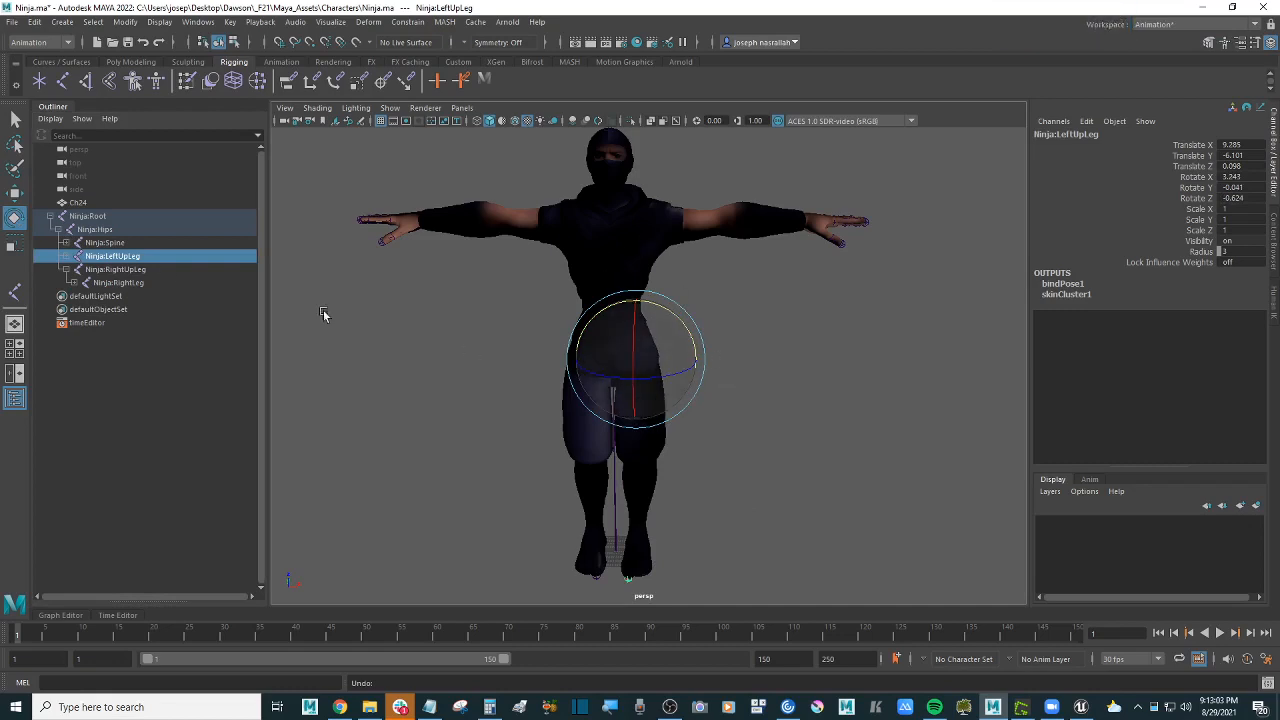
Step: Compare the output connections of the Root and Hips joints, looking for the bind pose and skin cluster
left_click(88, 216)
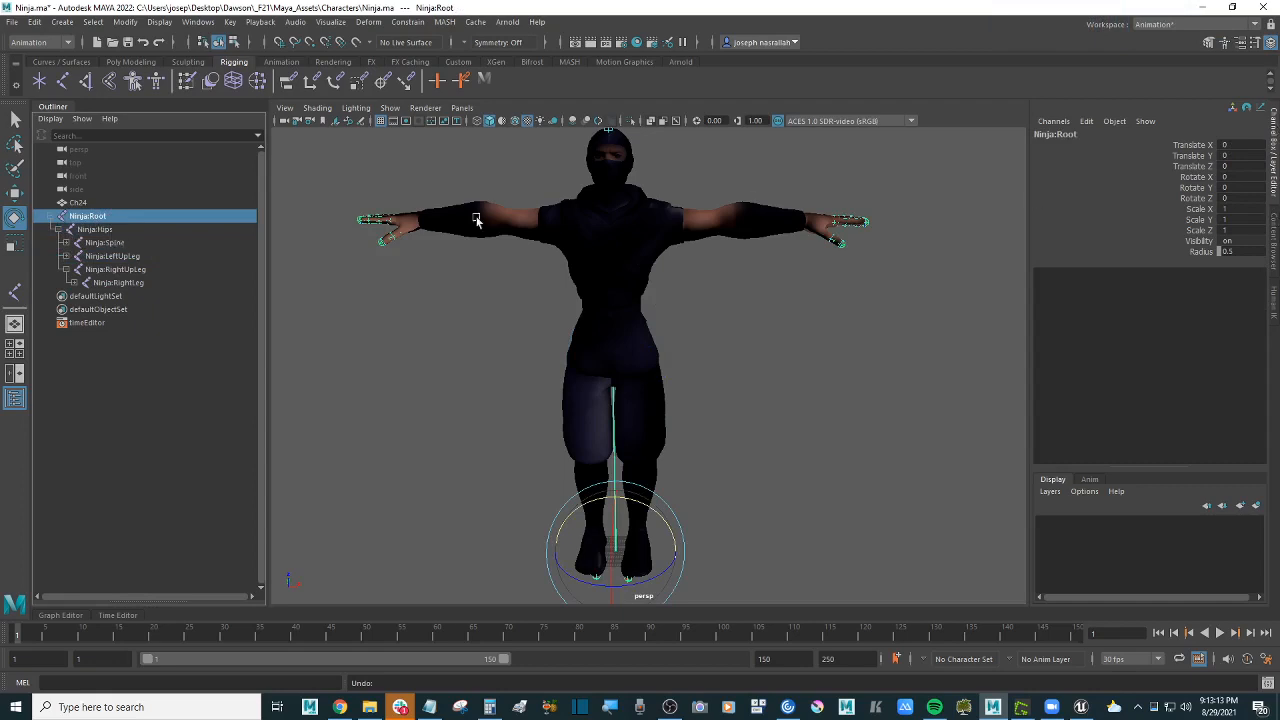
left_click(110, 230)
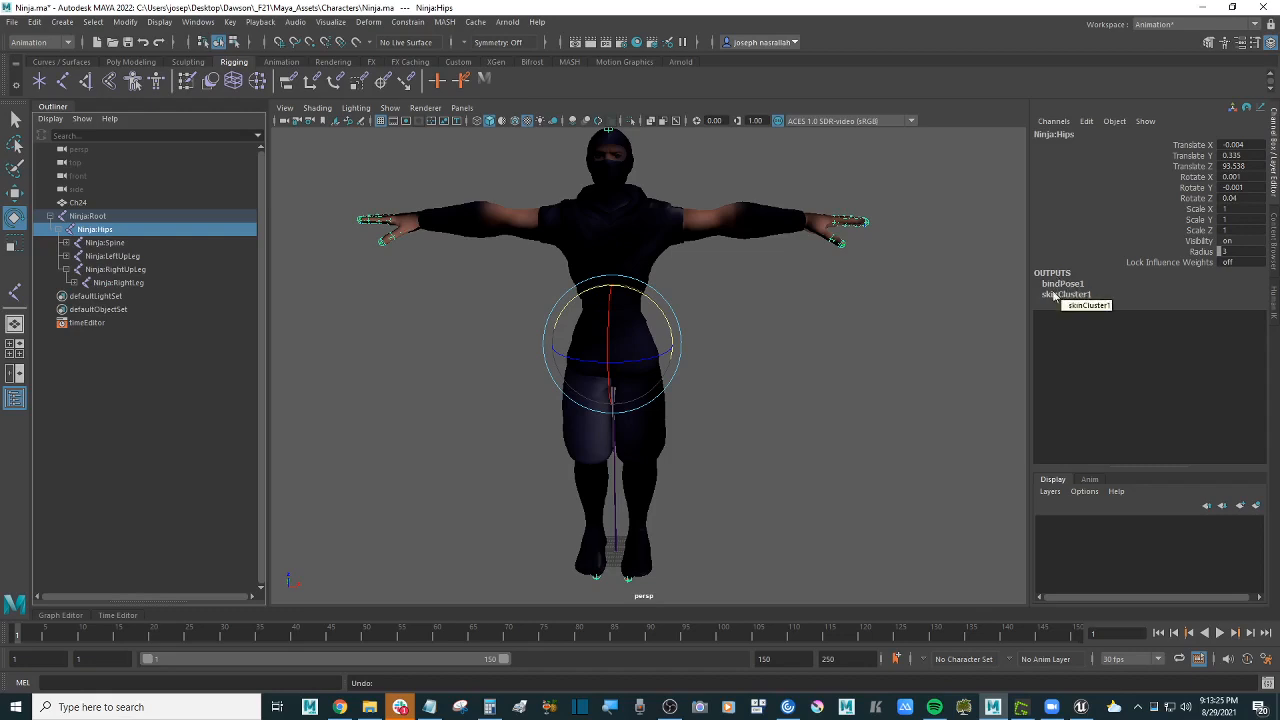
left_click(117, 217)
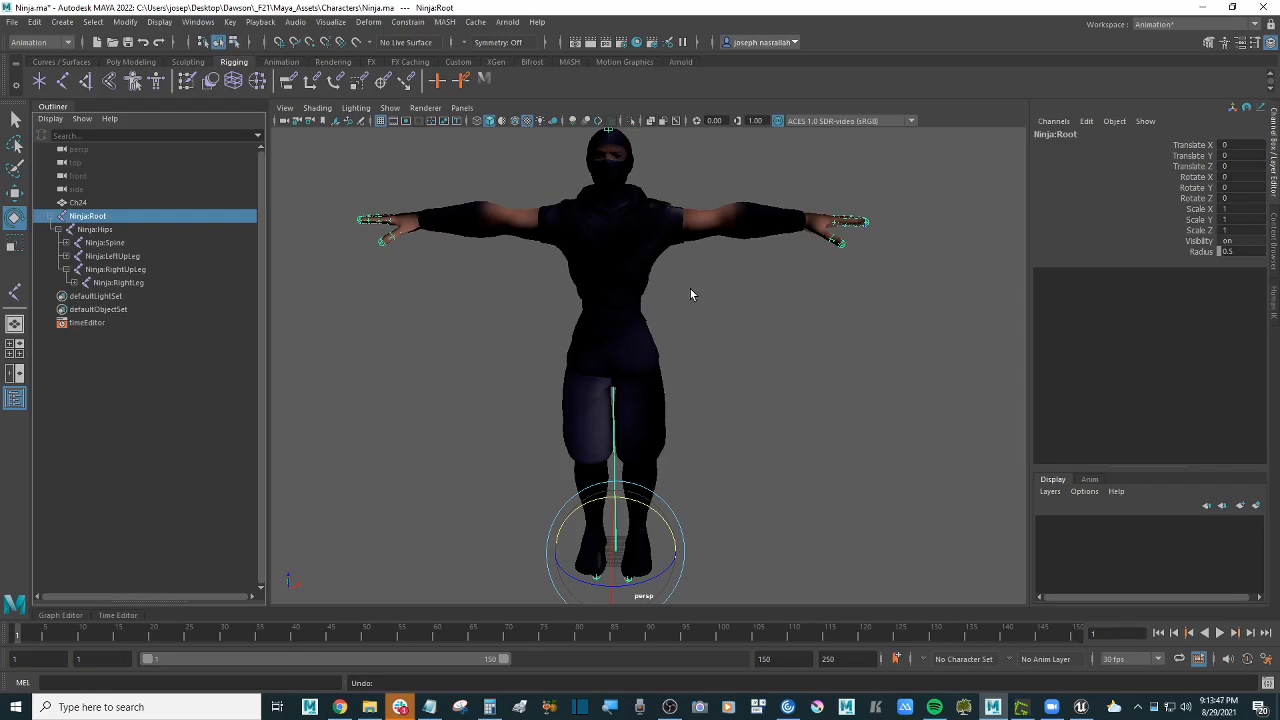
Step: Turn off Show DAG Objects Only in the Outliner to list all scene nodes
left_click(80, 203)
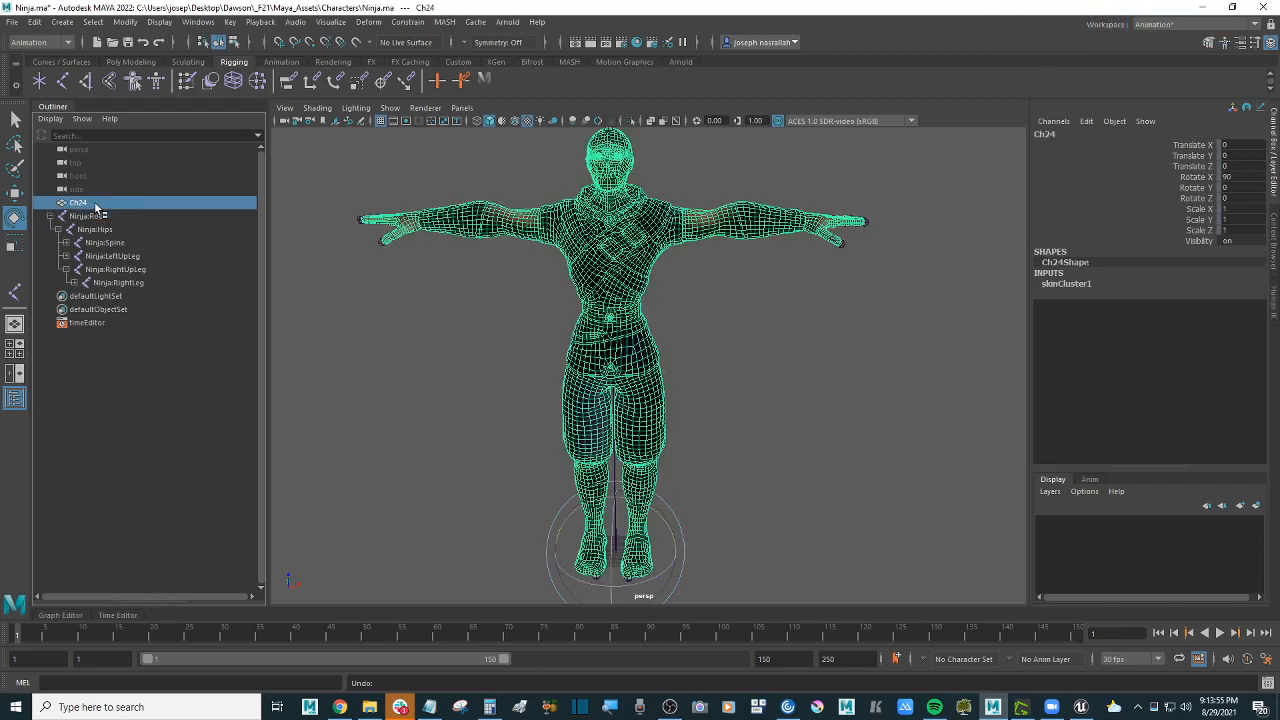
right_click(198, 208)
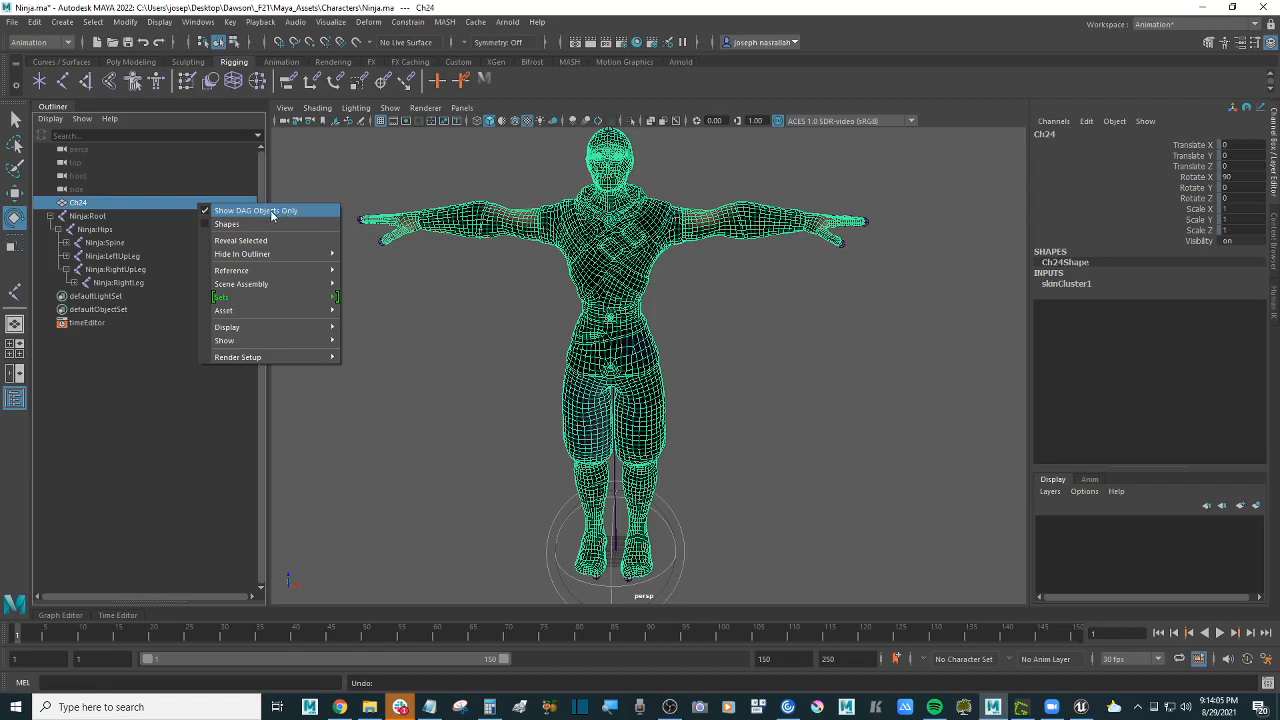
left_click(206, 213)
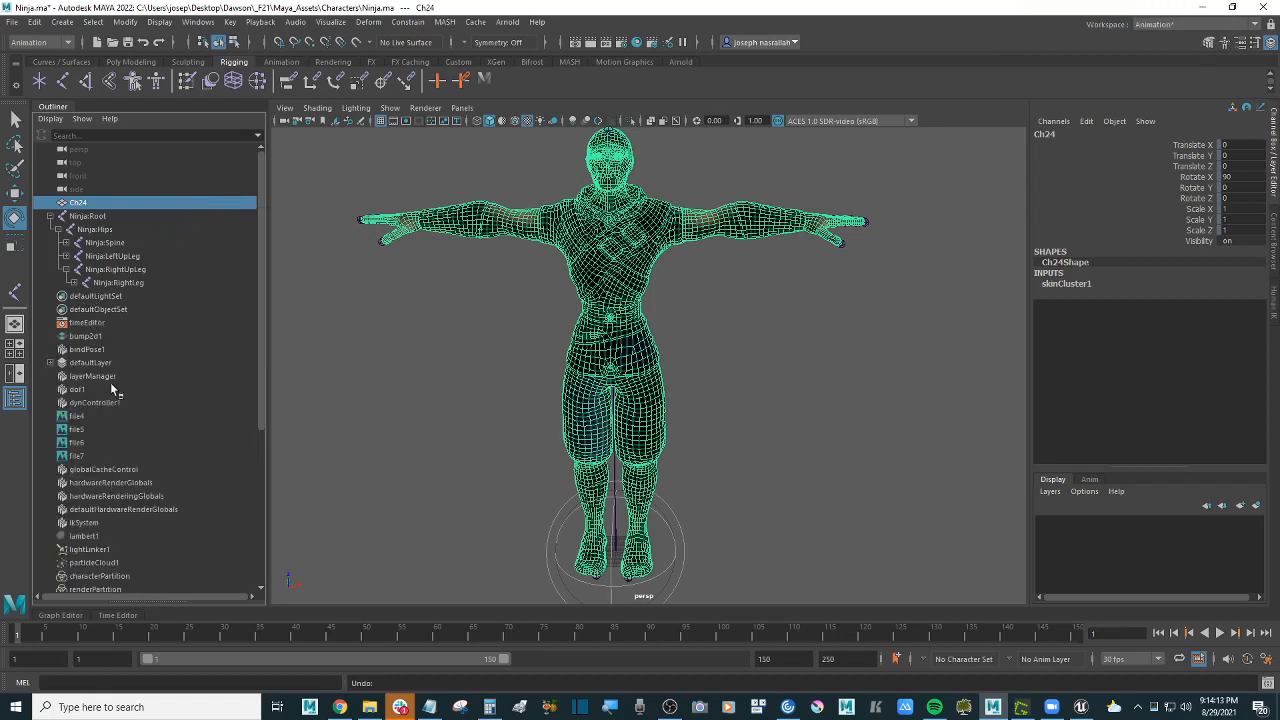
Step: Hide the Outliner and show it again
left_click(145, 134)
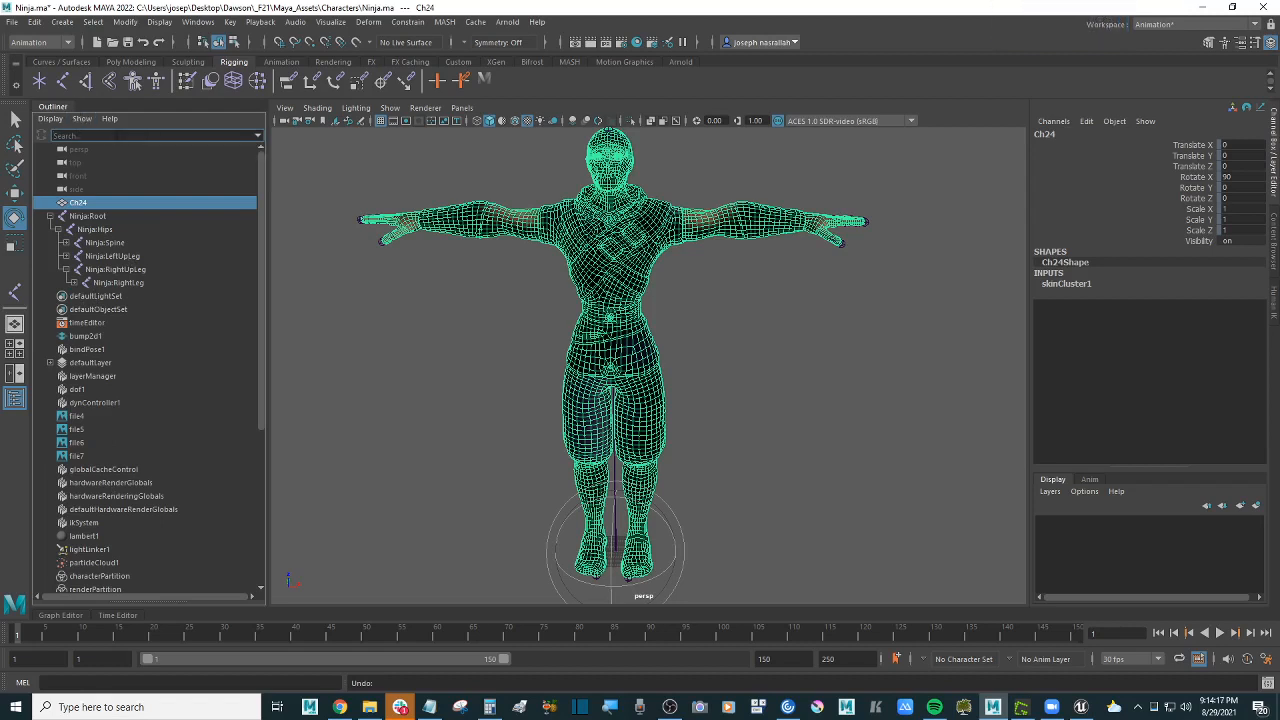
left_click(118, 135)
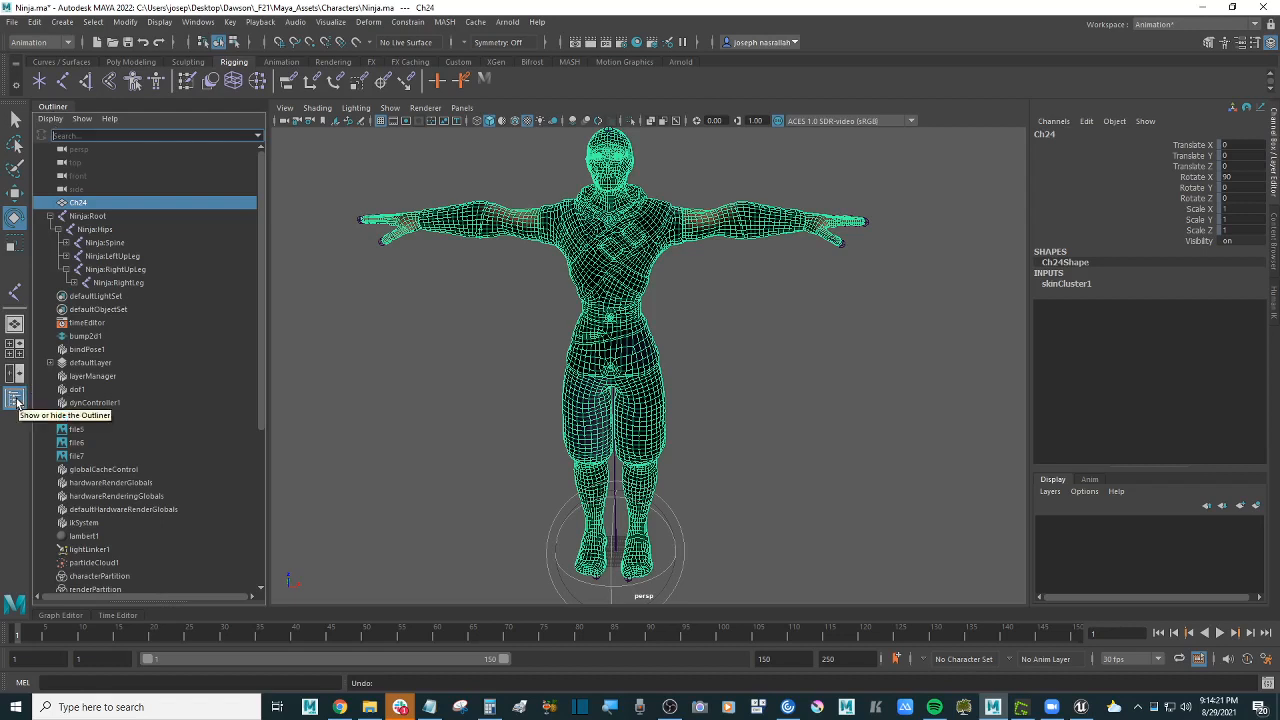
left_click(13, 328)
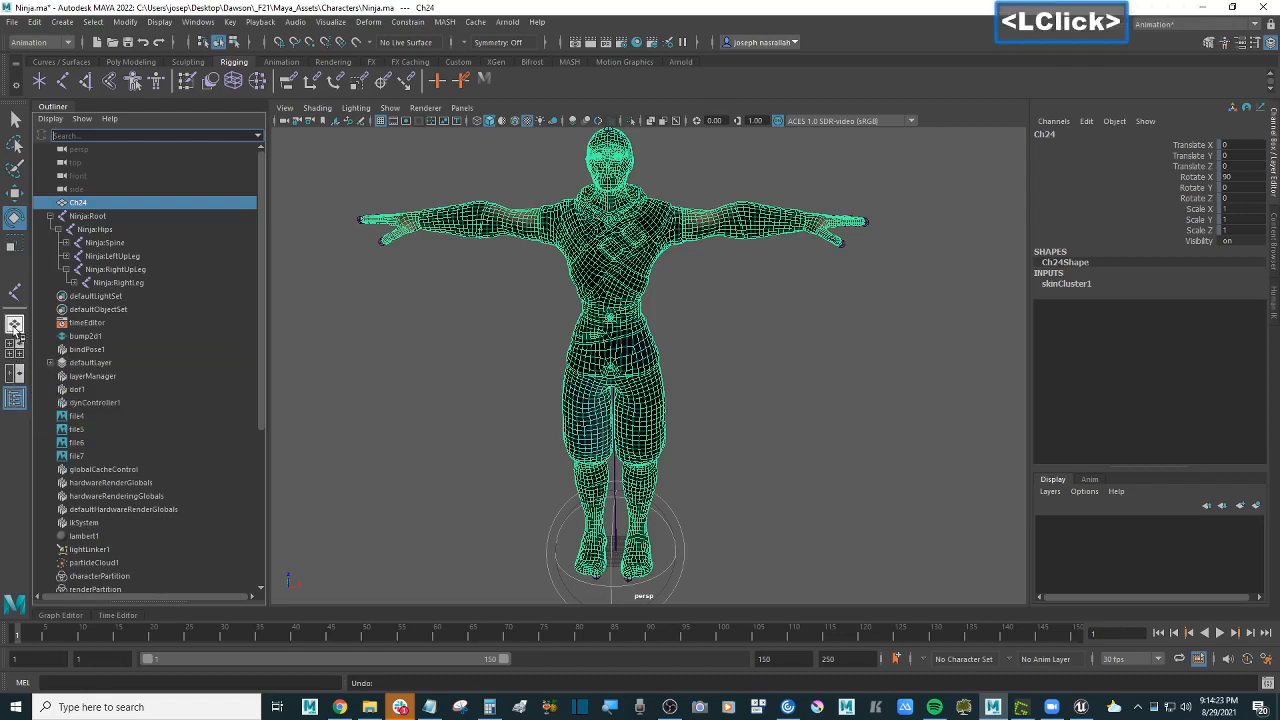
left_click(15, 332)
left_click(16, 400)
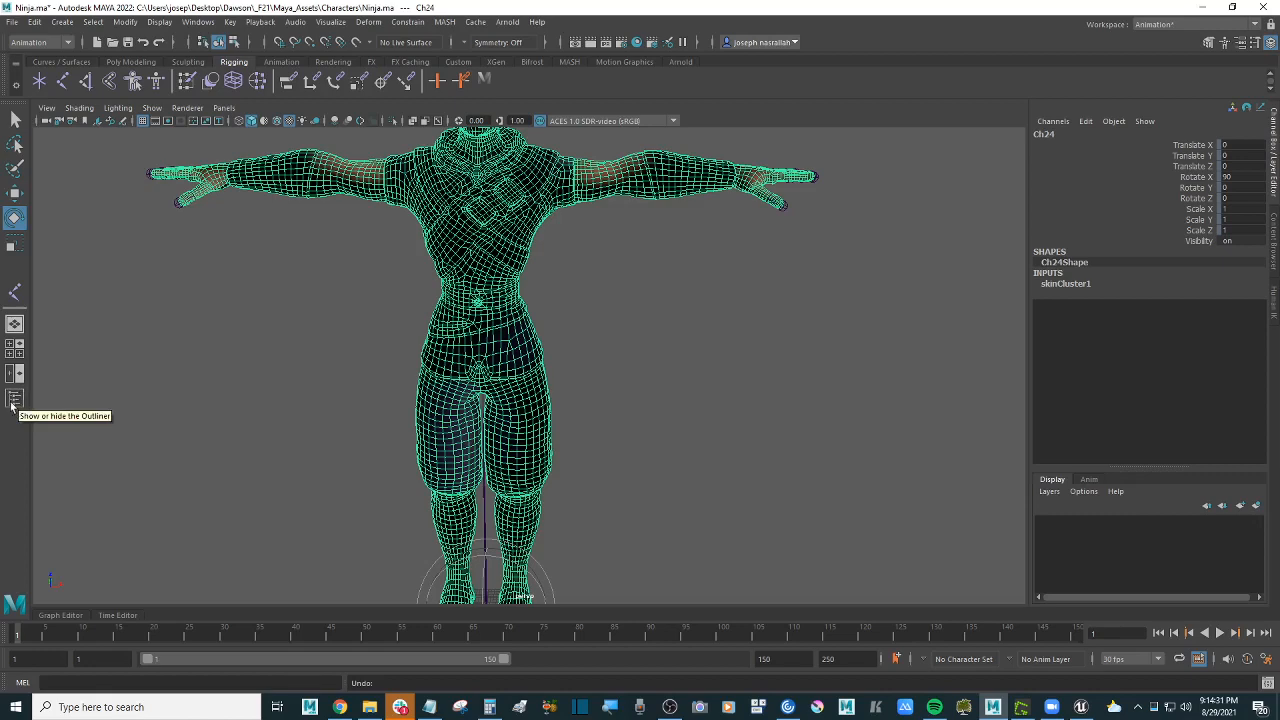
left_click(16, 401)
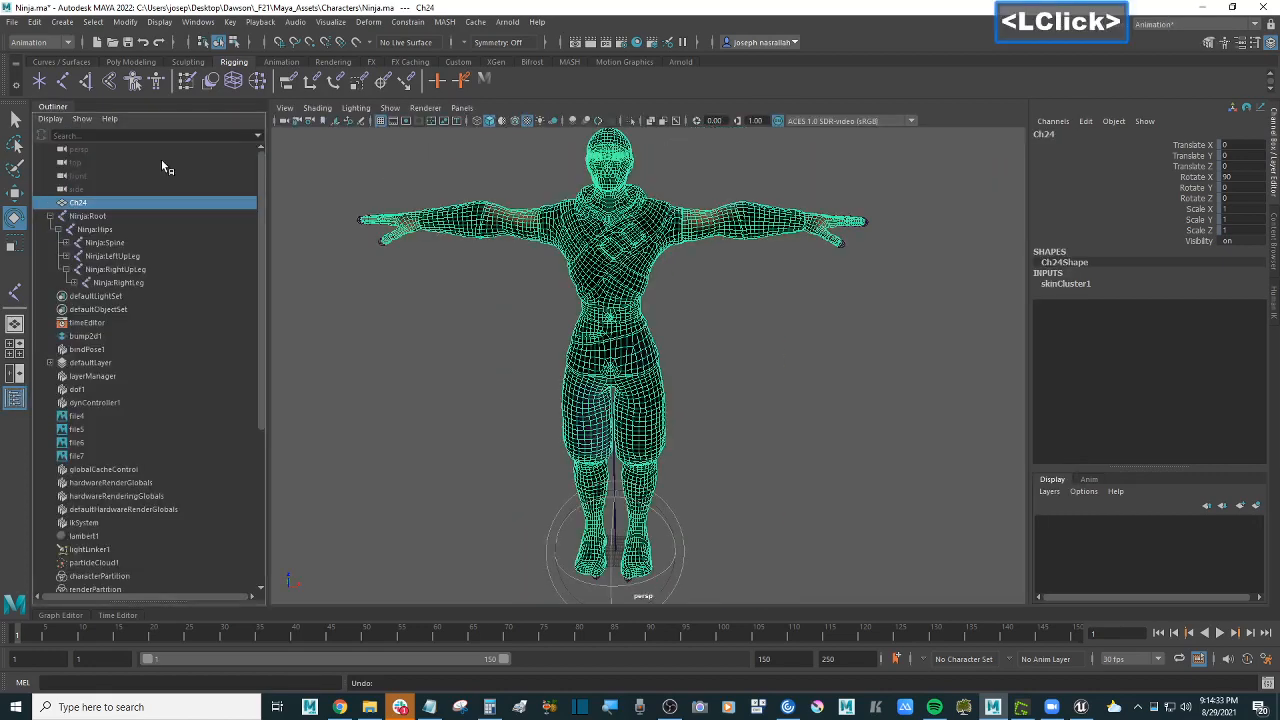
Step: Filter the Outliner by "bind" and delete the bindPose1 node
left_click(133, 134)
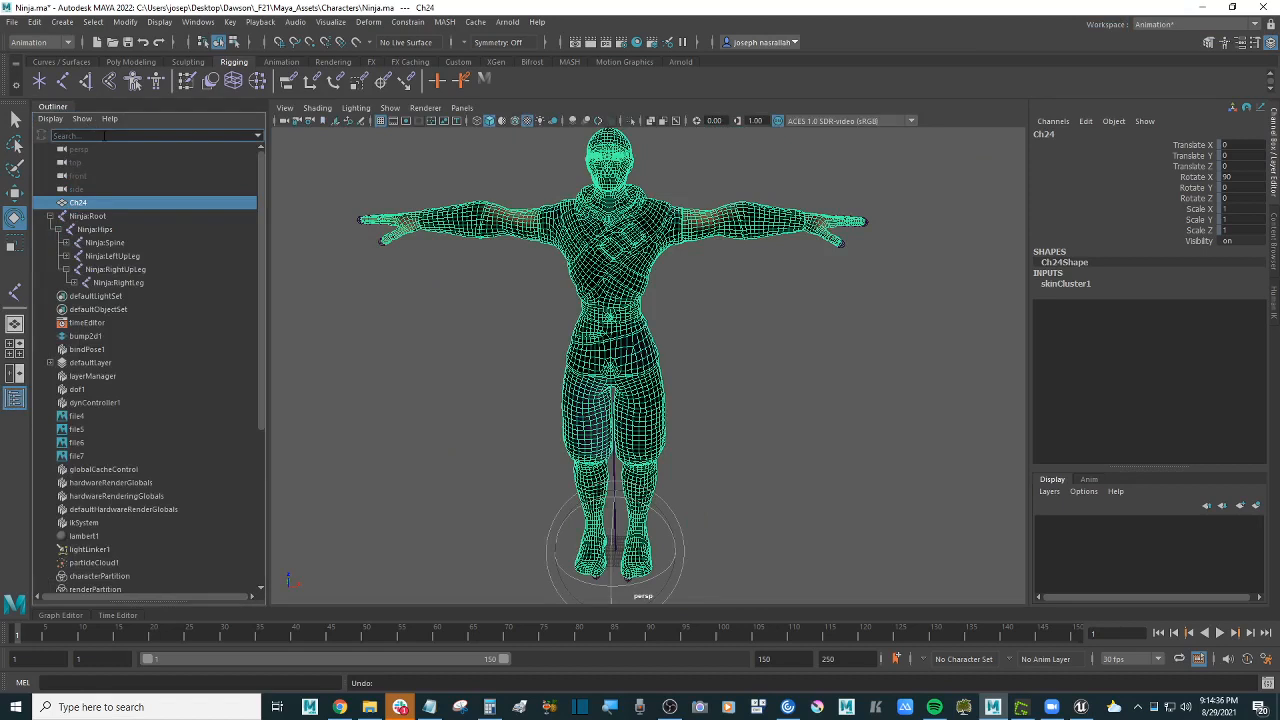
left_click(106, 135)
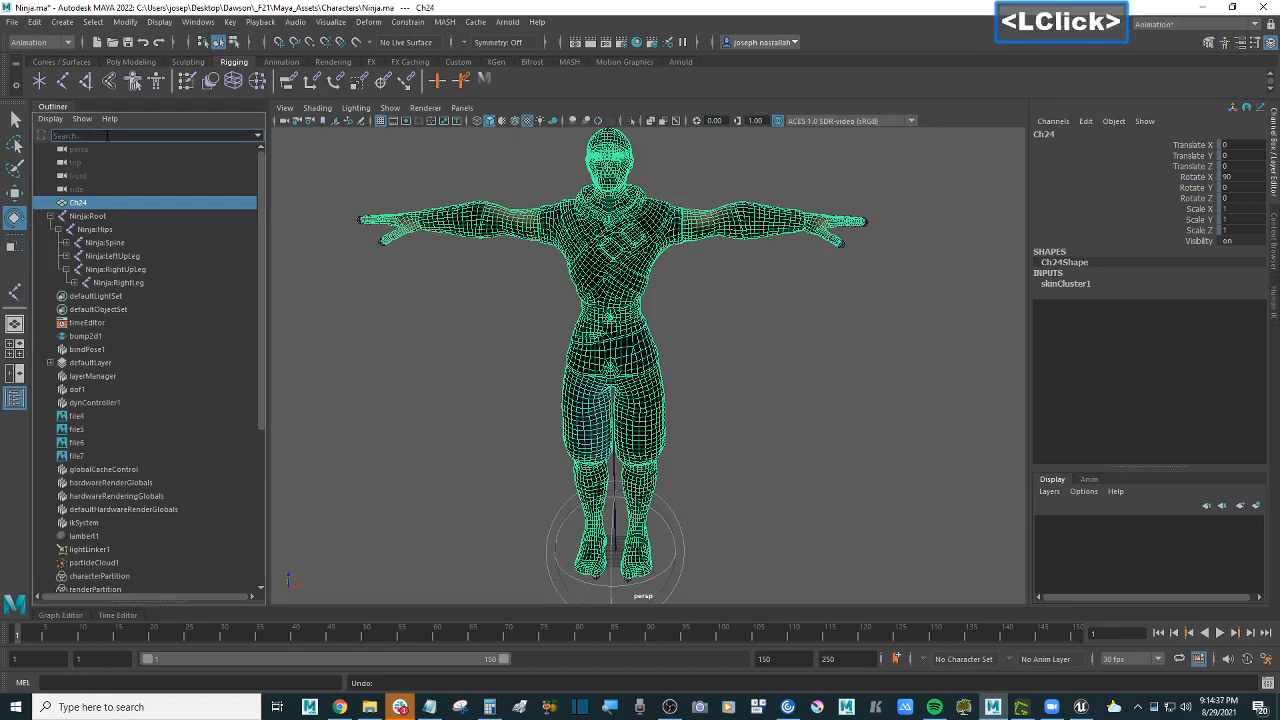
type("bind")
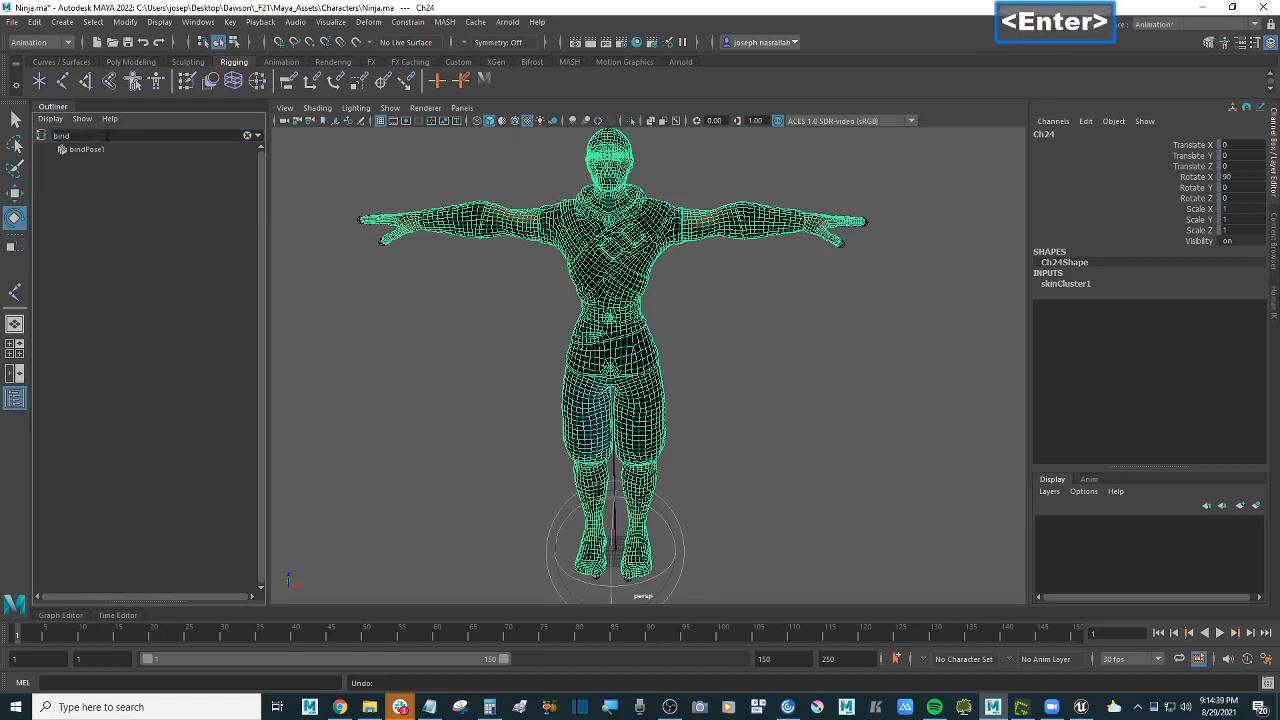
left_click(90, 150)
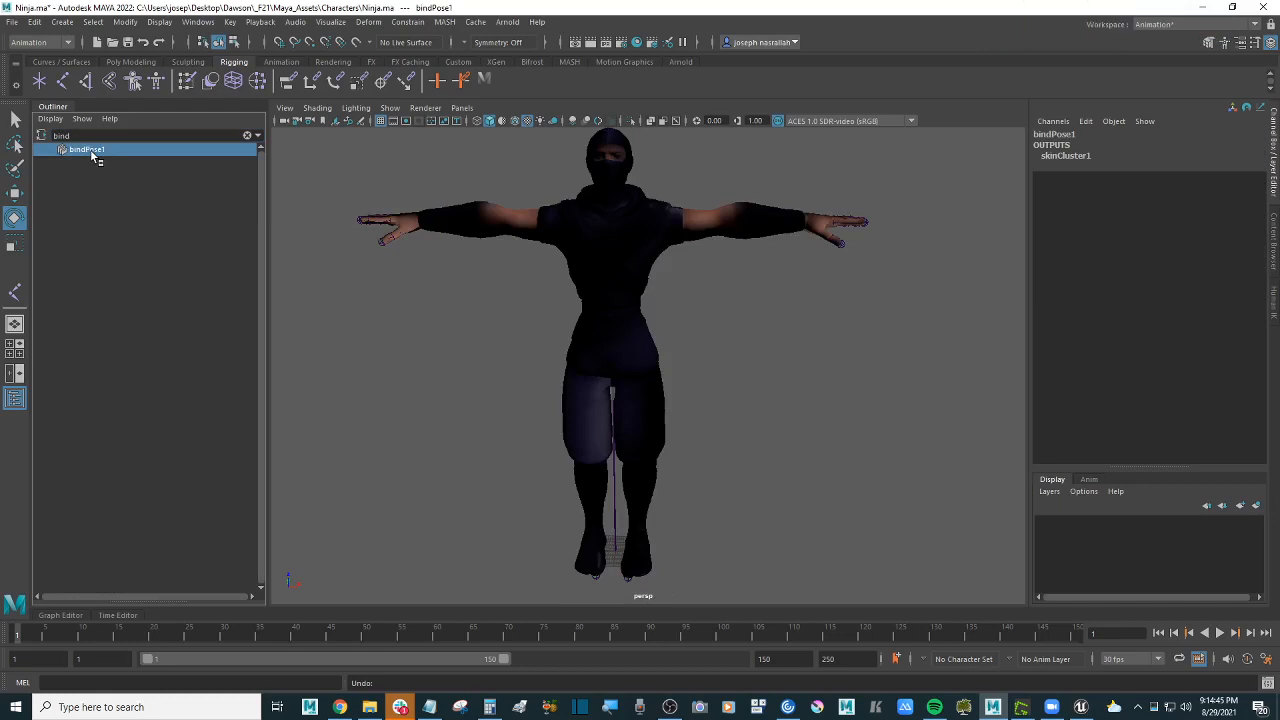
left_click(93, 155)
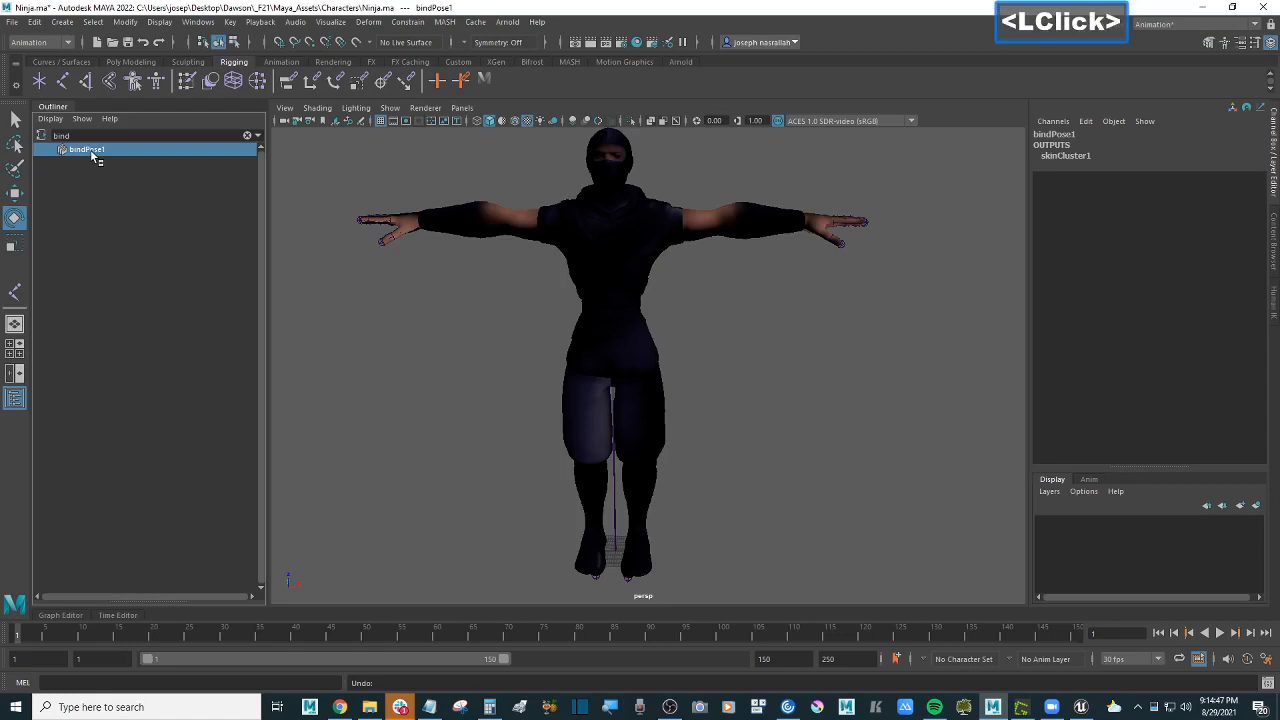
key("Delete")
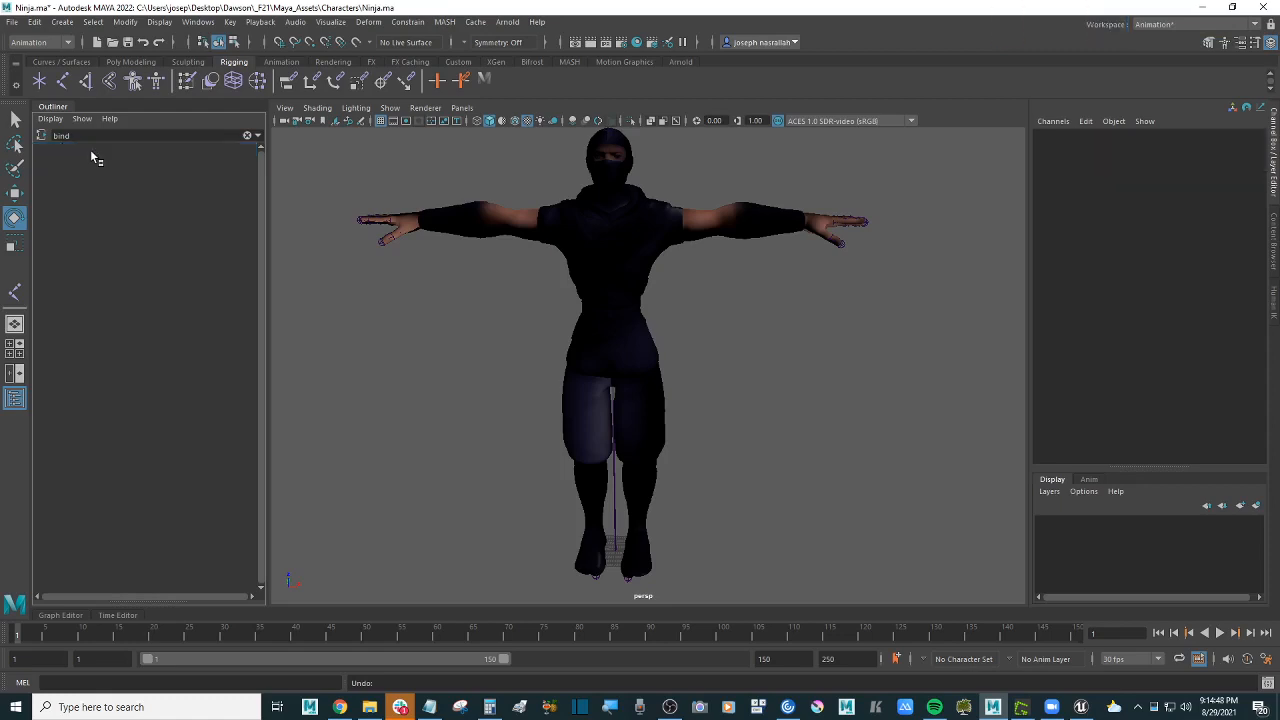
Step: Clear the Outliner's "bind" filter and turn Show DAG Objects Only back on
left_click(248, 134)
scroll(238, 296, "up", 1)
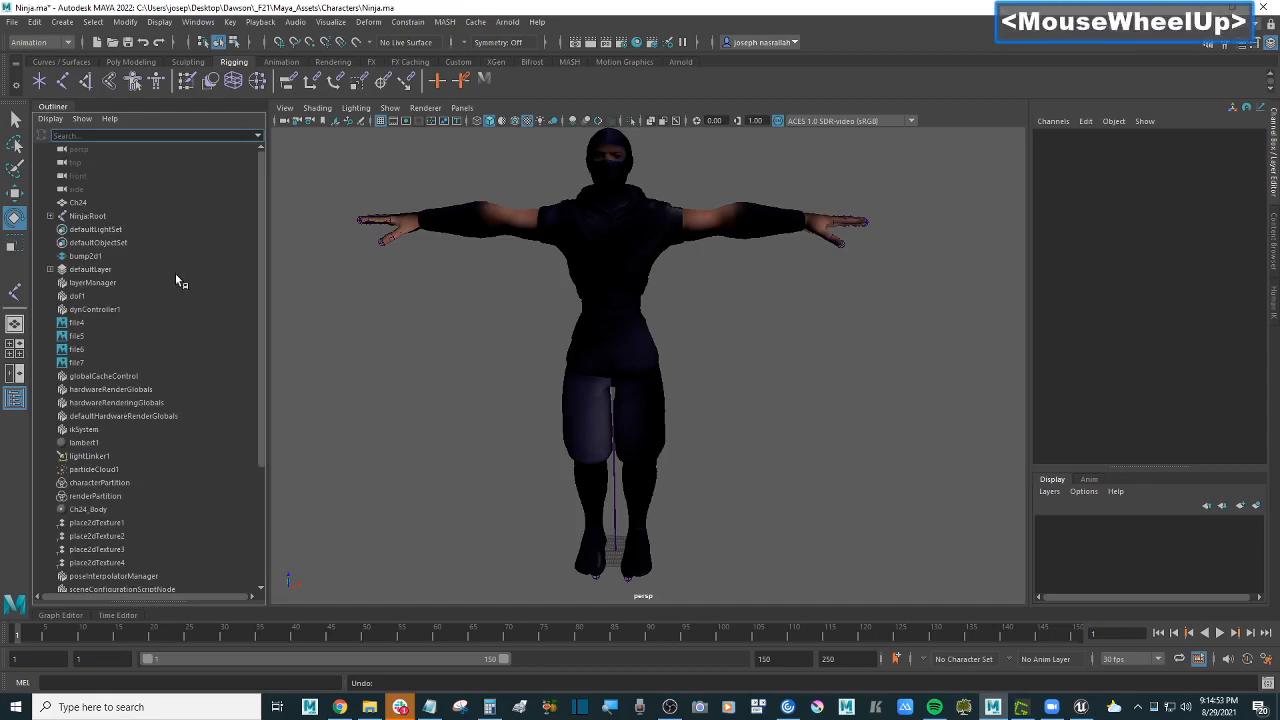
left_click(80, 202)
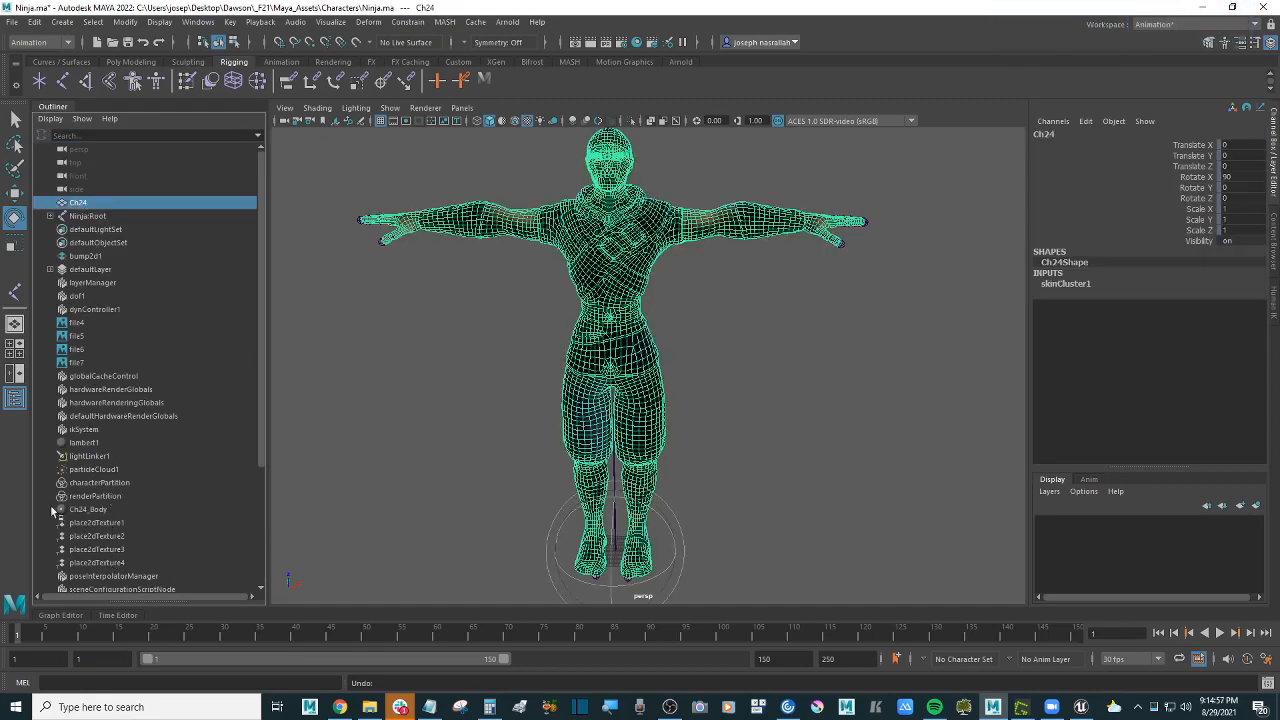
right_click(109, 202)
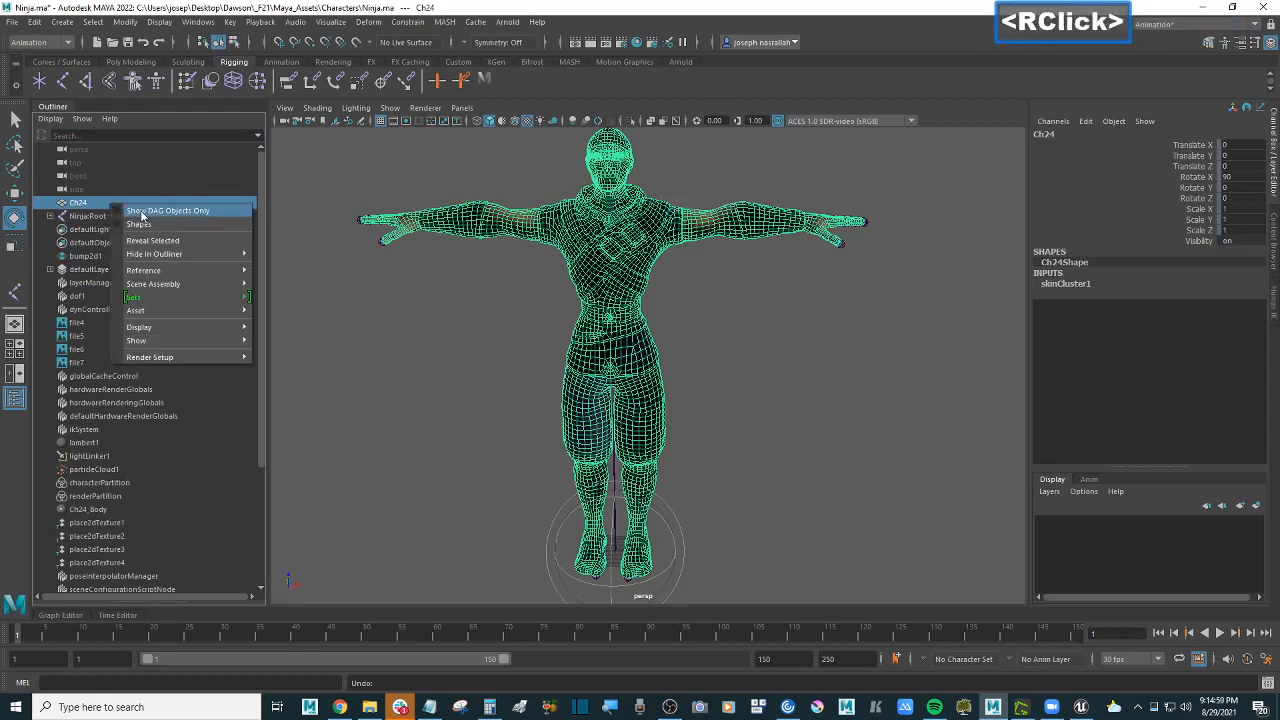
left_click(120, 211)
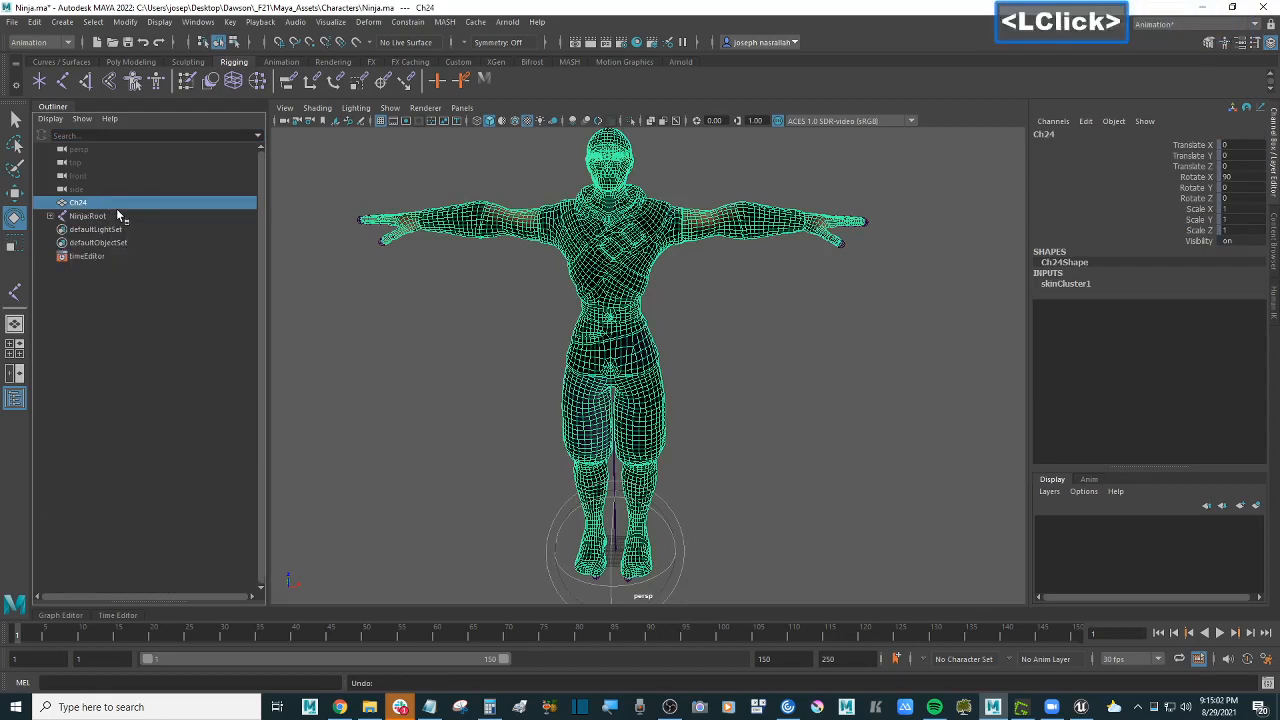
Step: Delete the custom M button from the Rigging shelf and expand the Ninja:Root hierarchy to show the children of Ninja:Hips
left_click(50, 216)
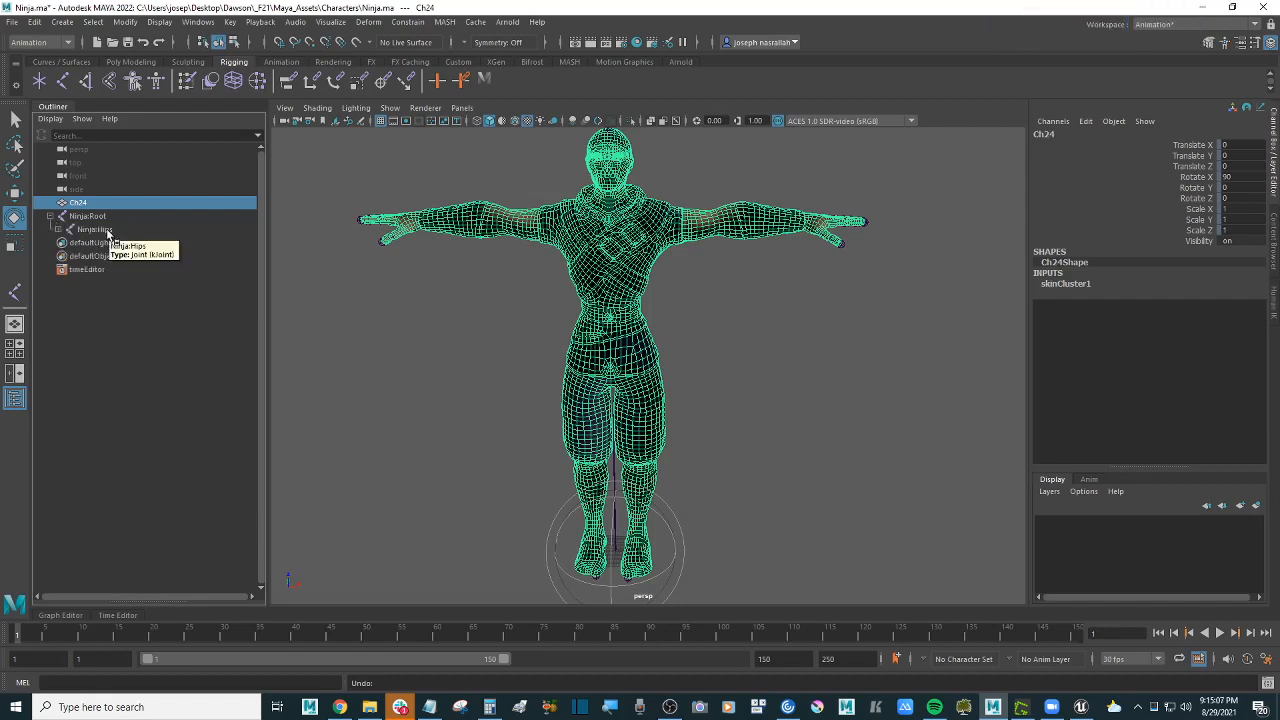
right_click(486, 80)
left_click(530, 127)
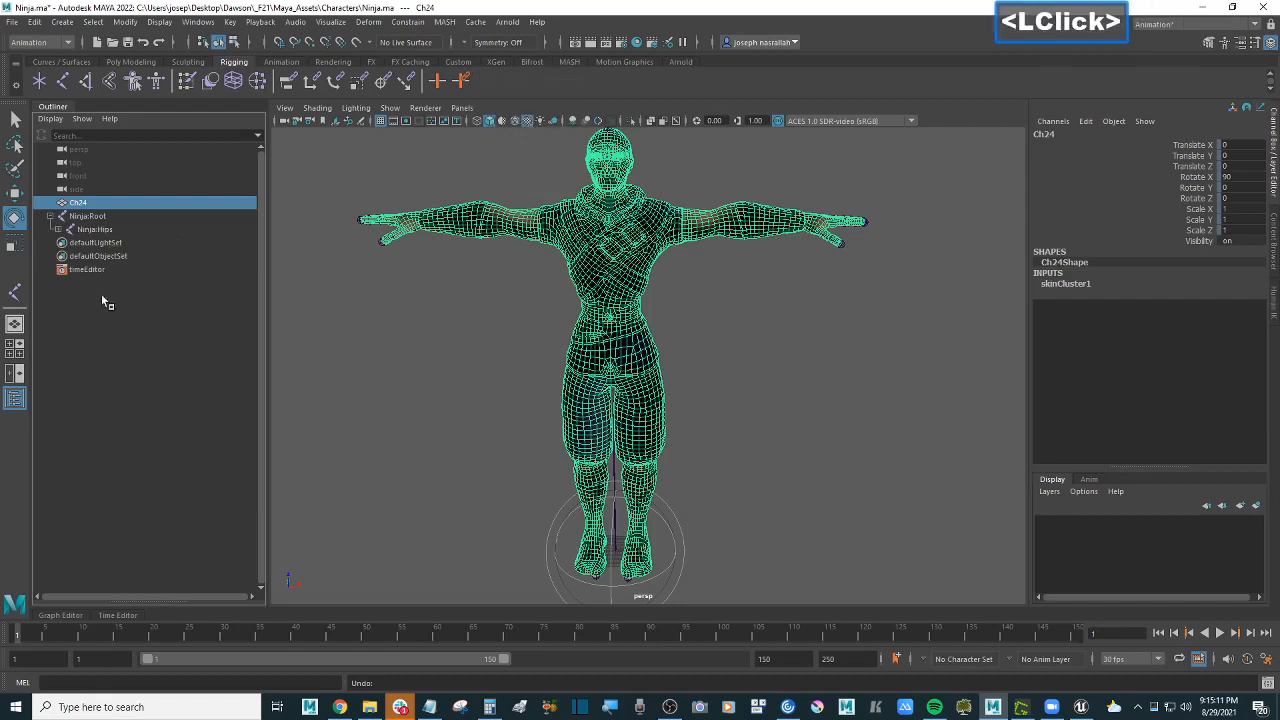
left_click(100, 217)
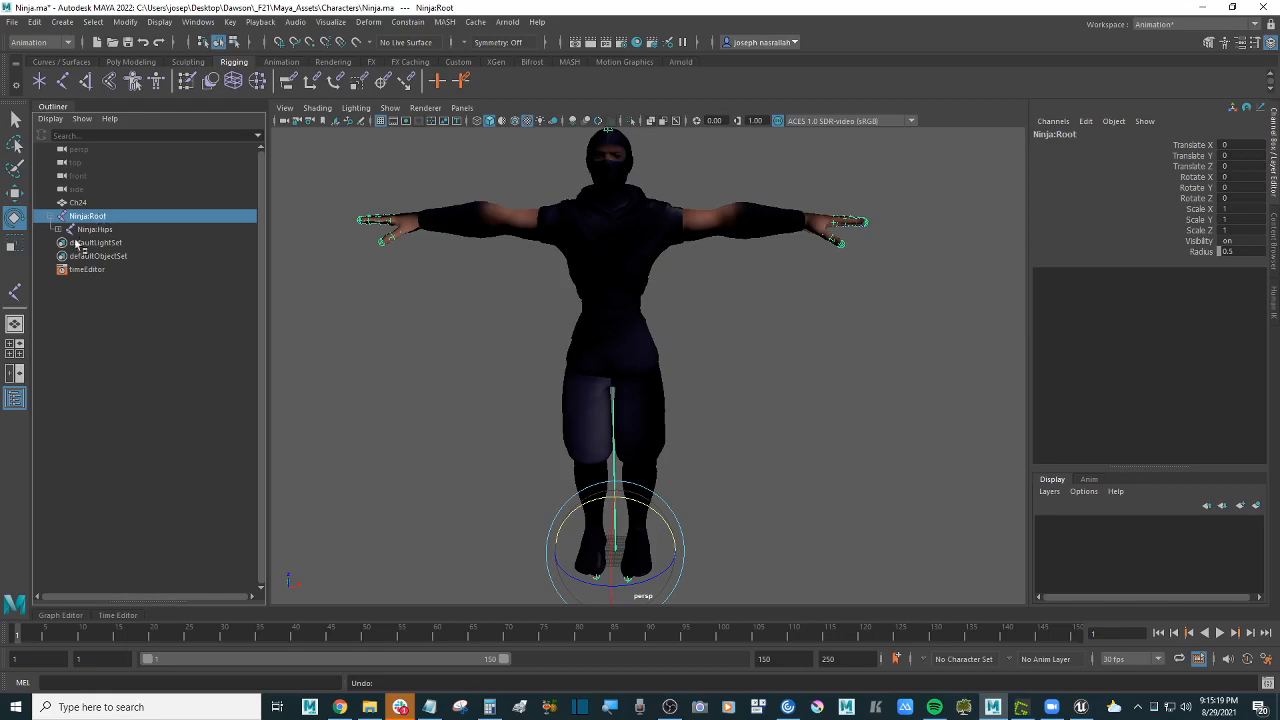
left_click(58, 229)
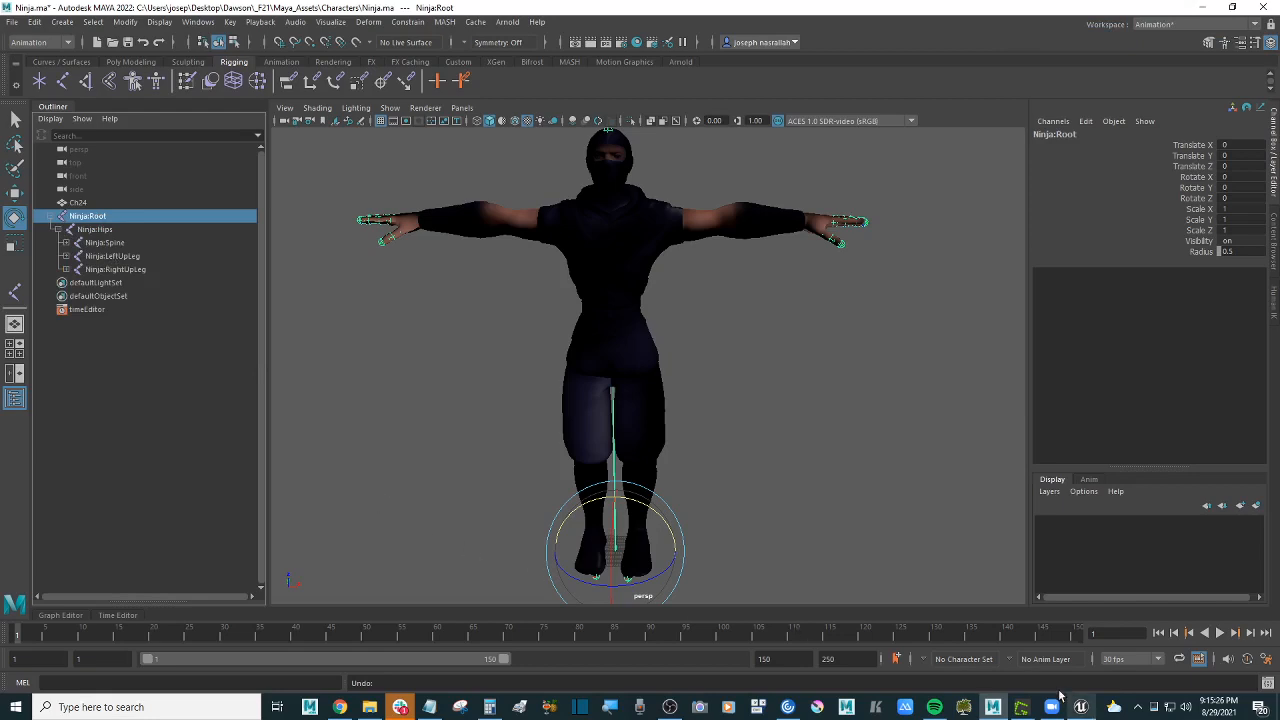
Step: Switch to Chrome, copy the command "dagPose -s -bp" from the Polycount bind pose thread, and return to Maya
left_click(340, 707)
left_click(200, 22)
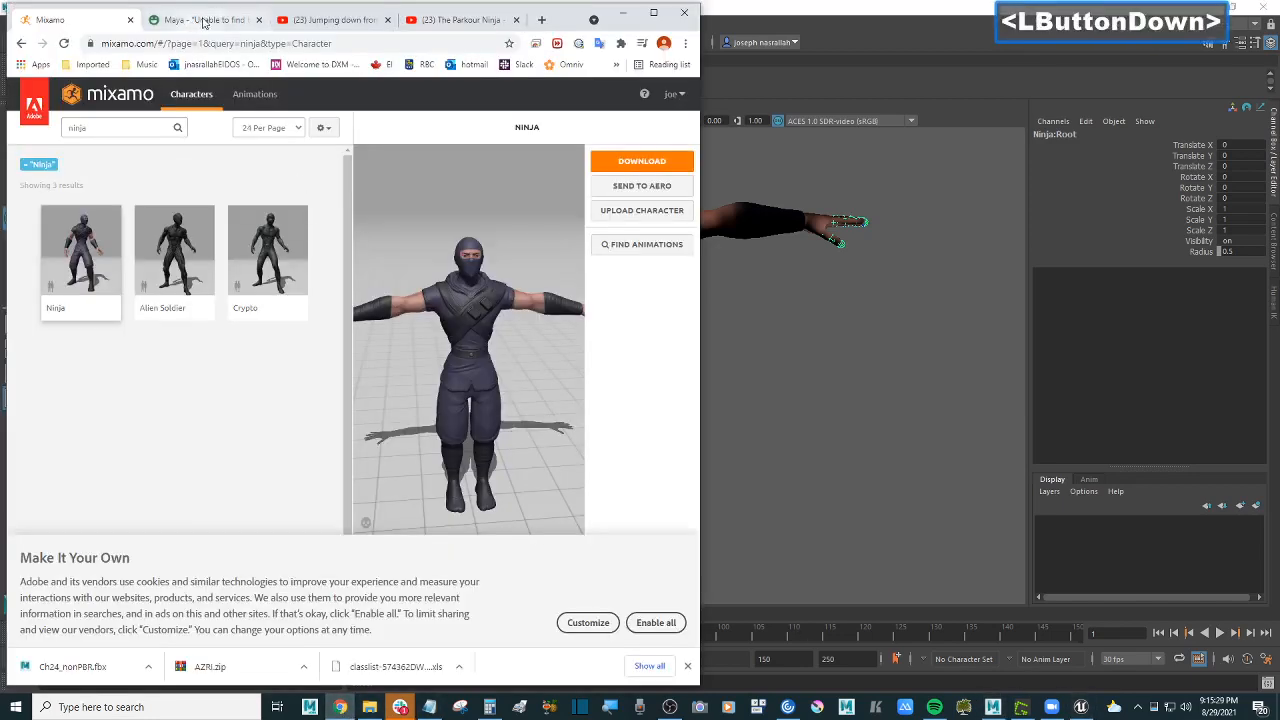
scroll(344, 385, "down", 1)
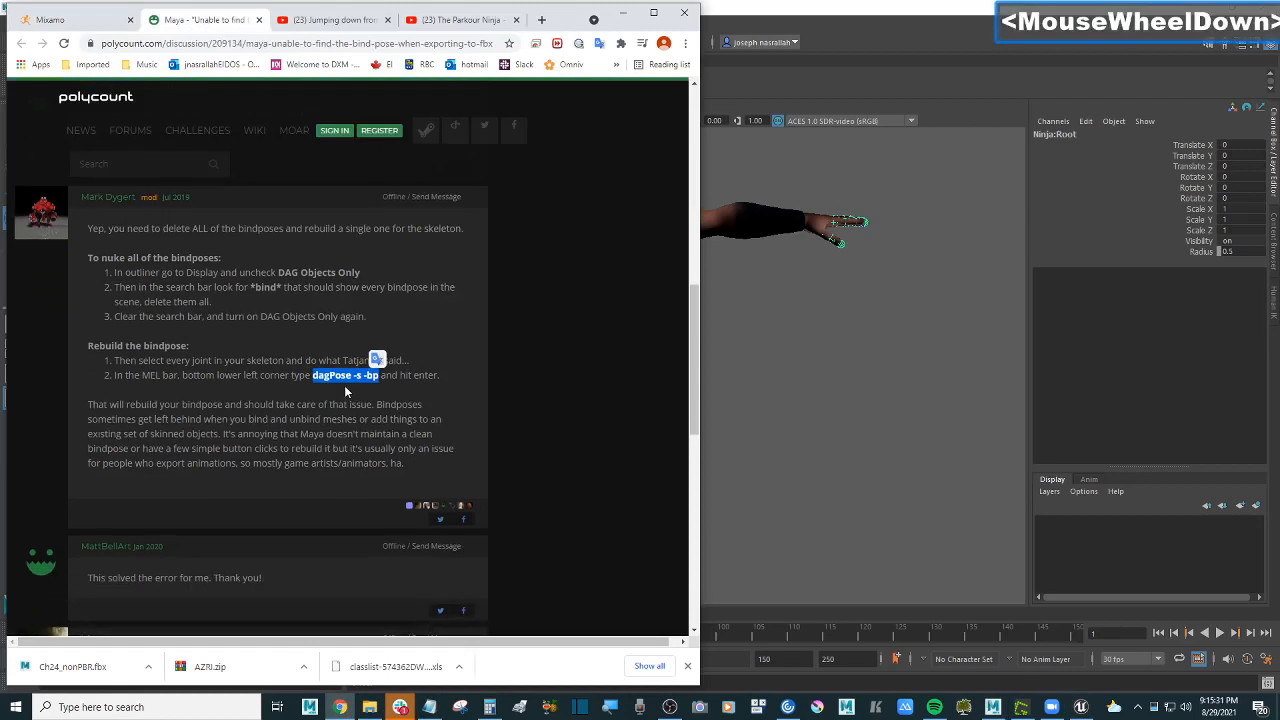
left_click(344, 385)
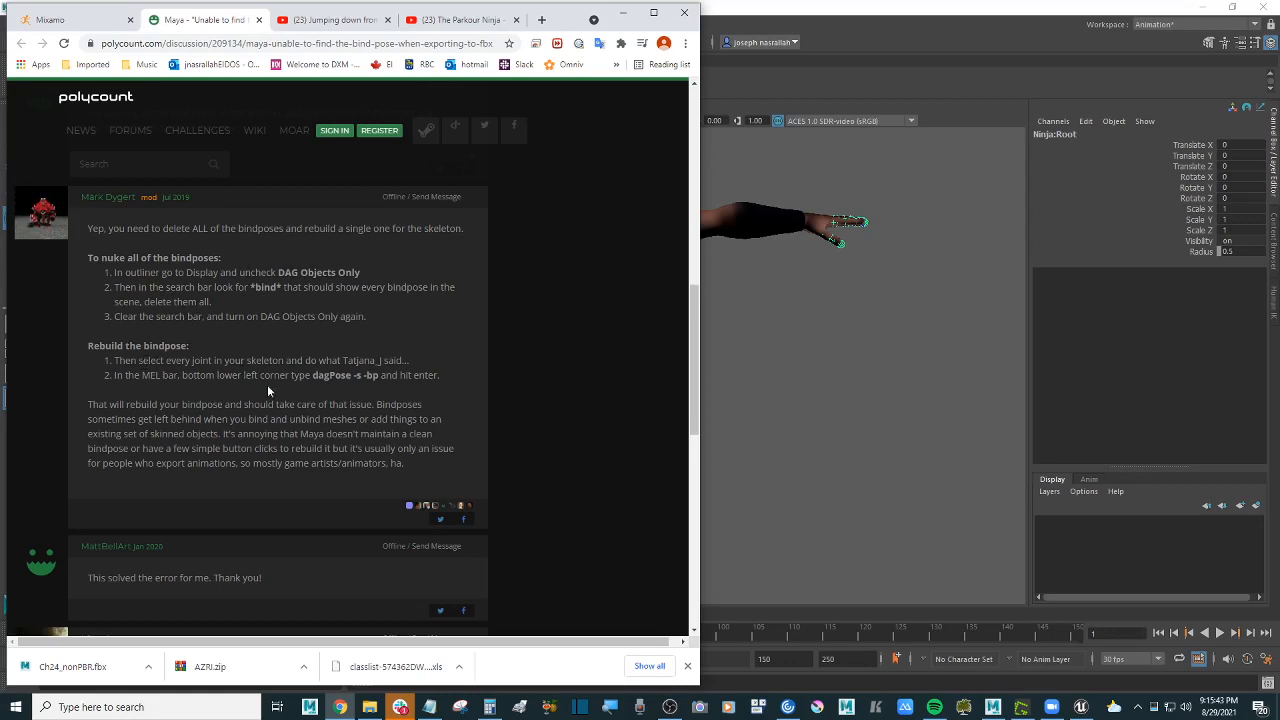
left_click_drag(312, 375, 380, 375)
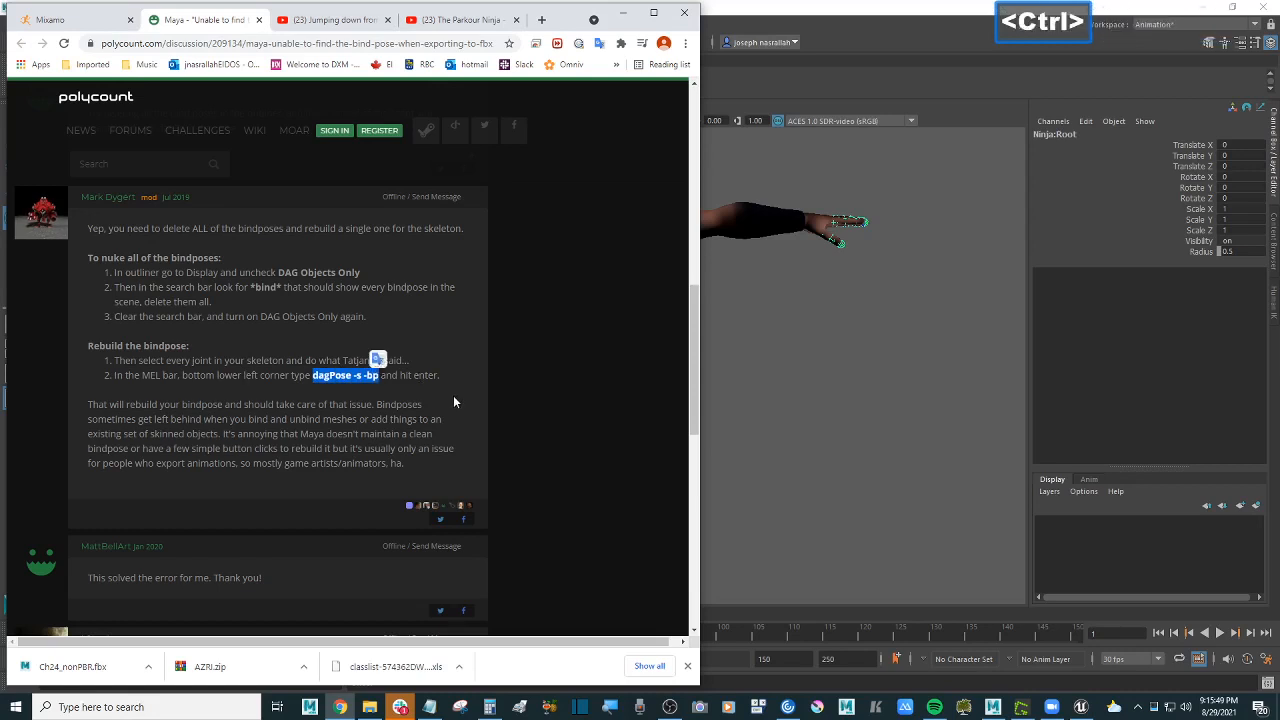
key("ctrl+c")
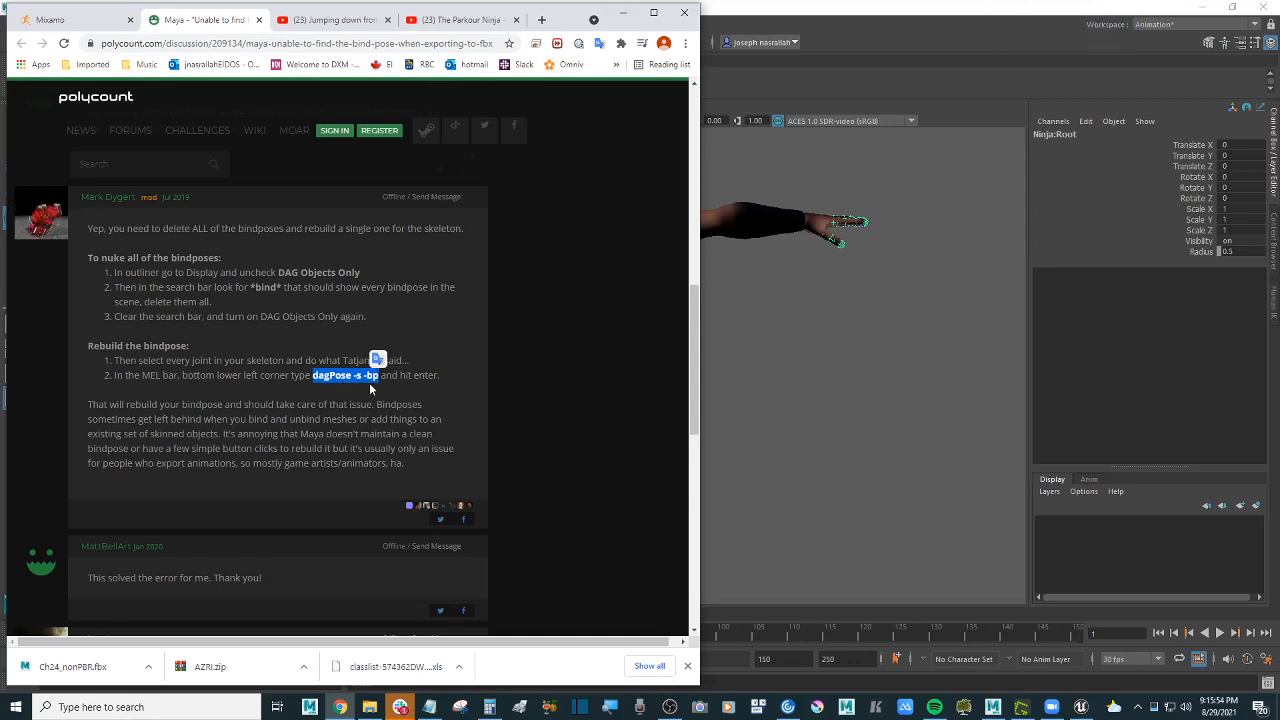
left_click(623, 12)
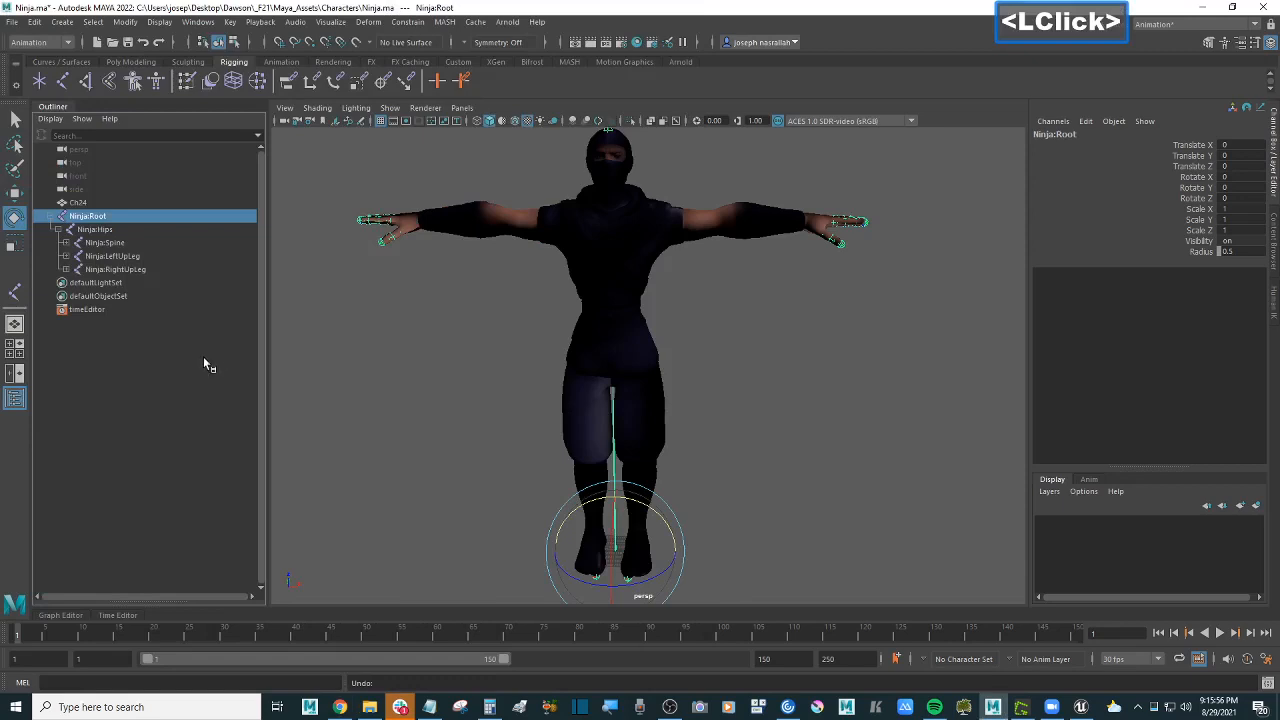
Step: Select the entire joint hierarchy under Ninja:Root
left_click(107, 230)
left_click(110, 217)
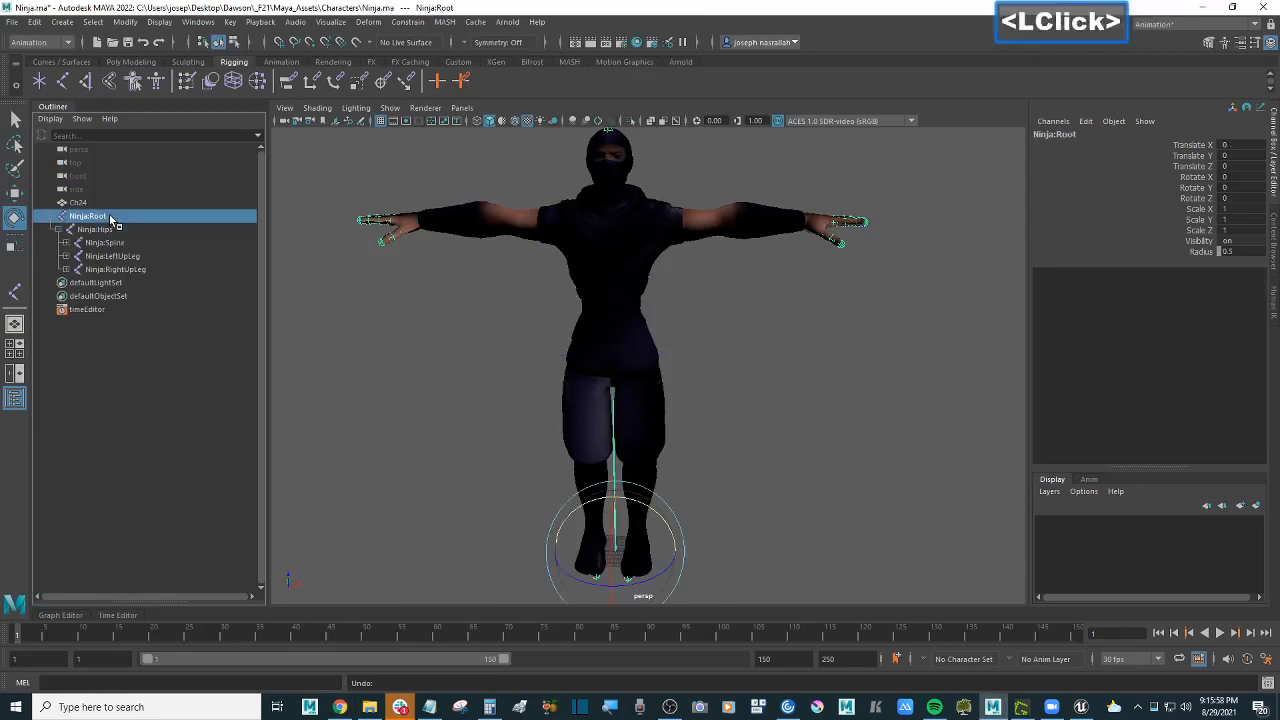
left_click(92, 22)
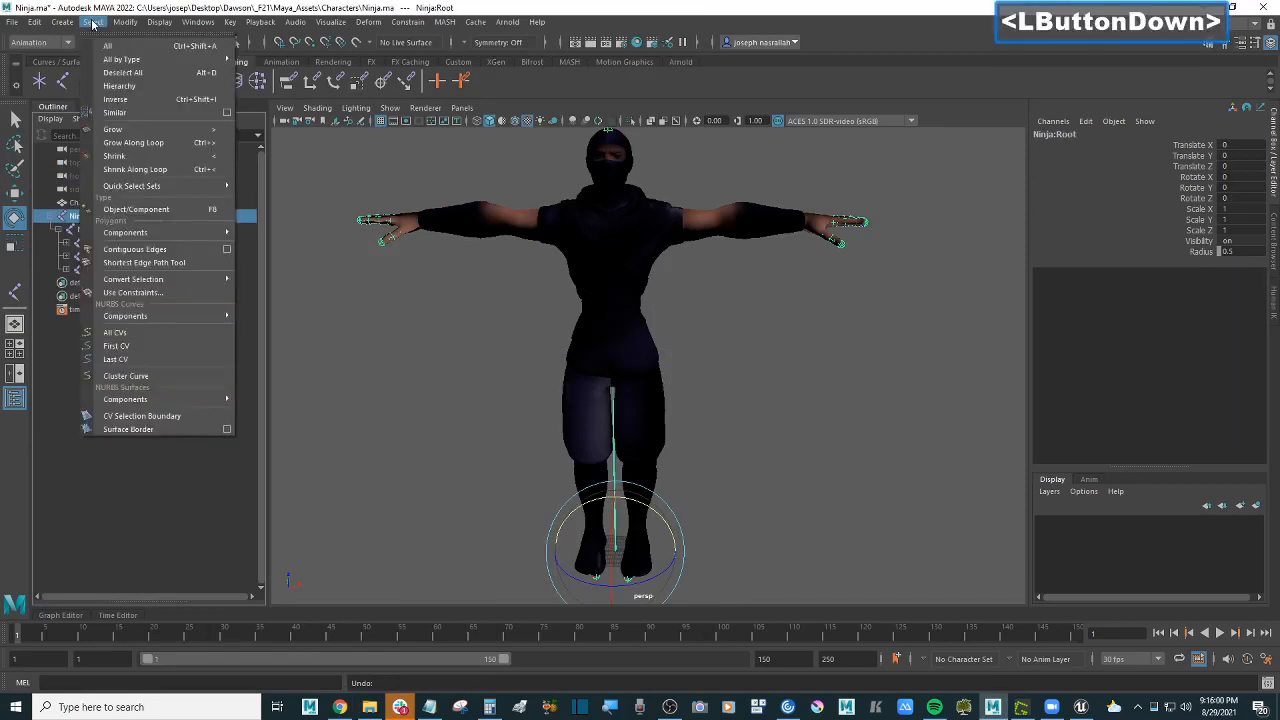
left_click(135, 88)
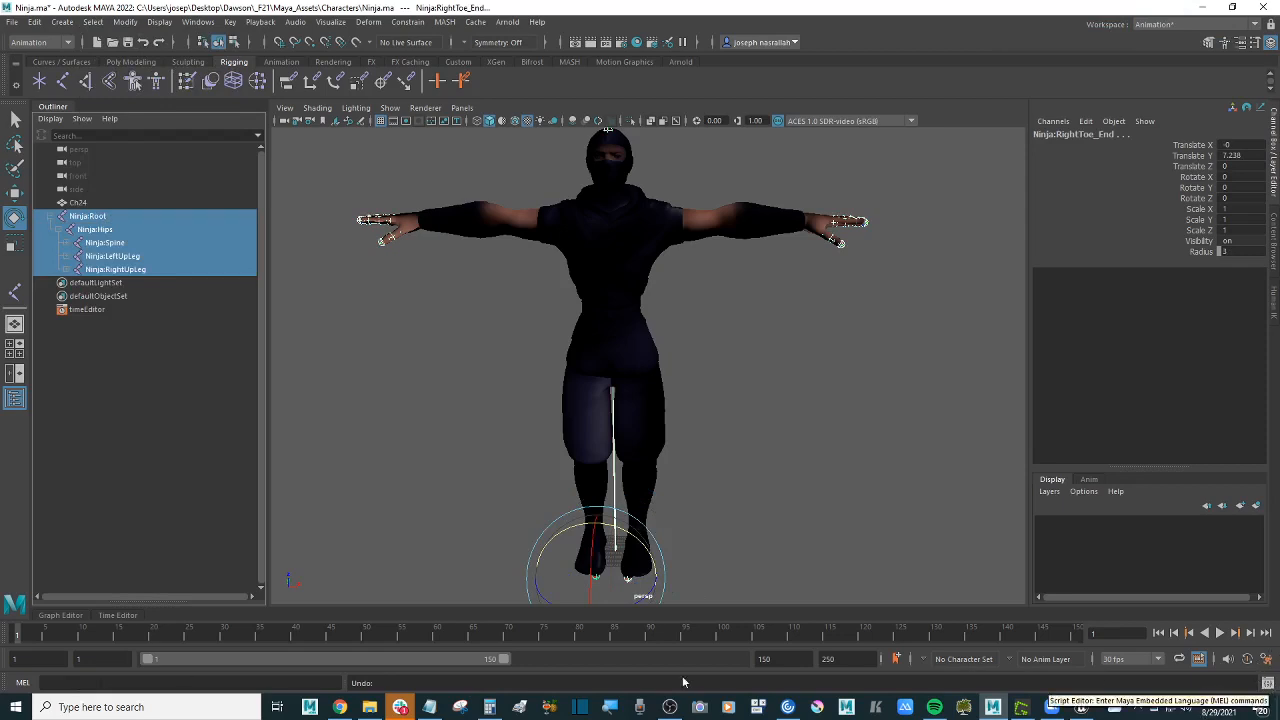
Step: Run the MEL command "dagPose -s -bp" in the Script Editor to rebuild the bind pose, and move the editor off the Outliner
left_click(230, 683)
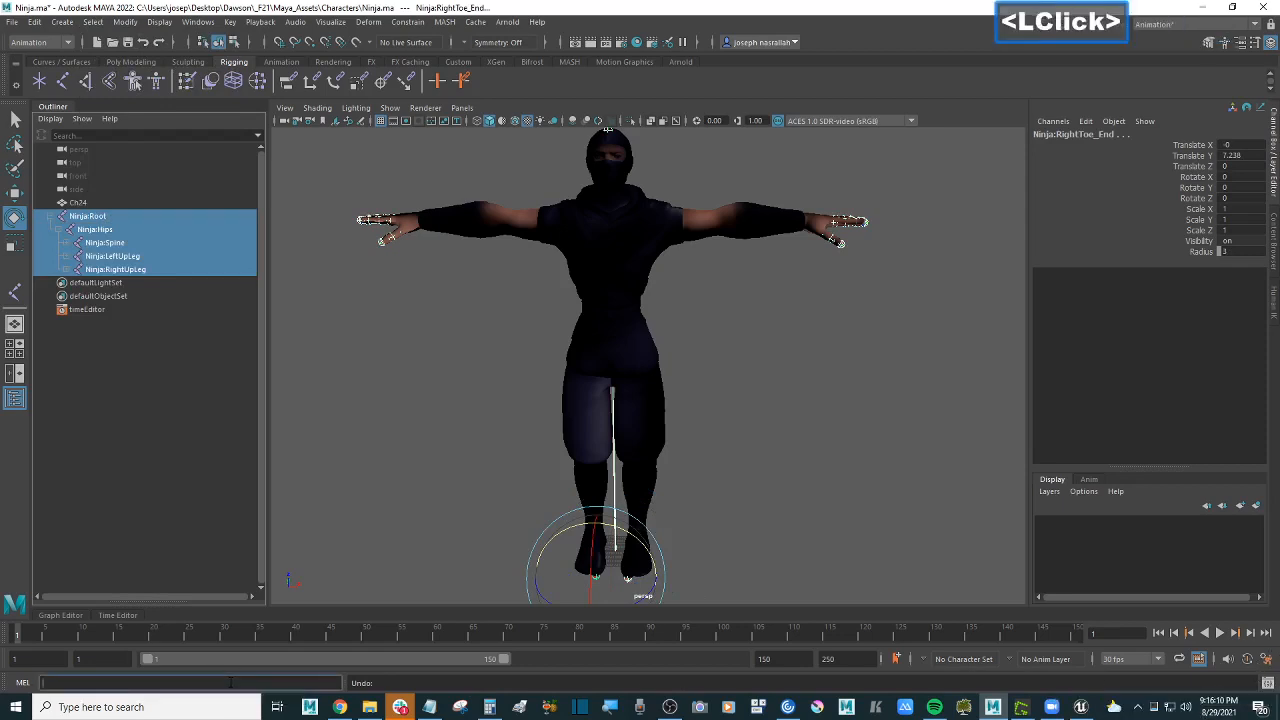
left_click(1267, 683)
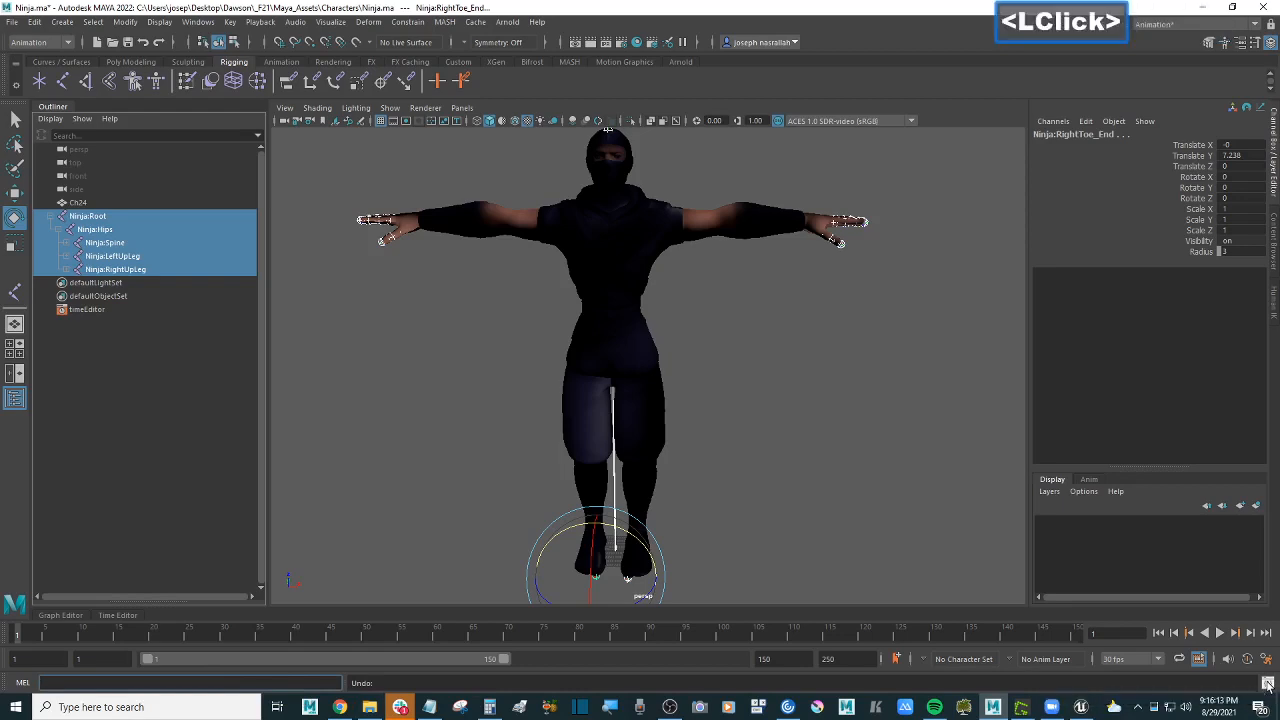
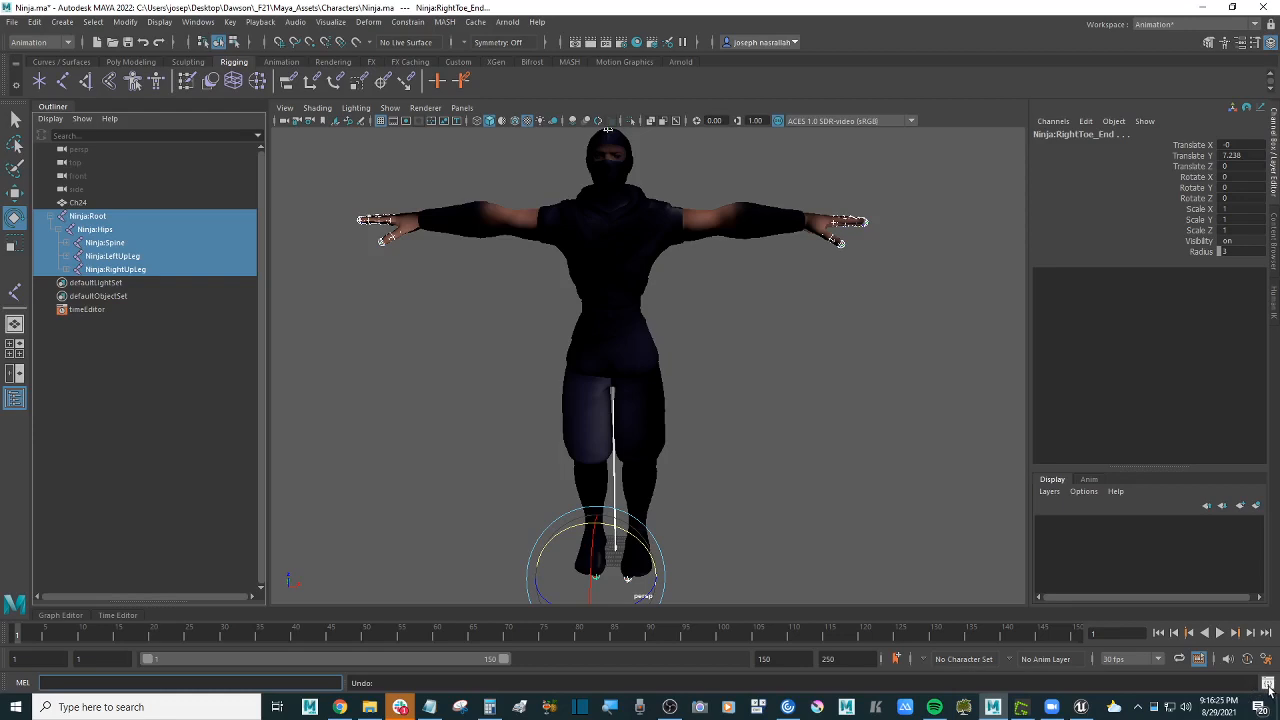
left_click(1268, 688)
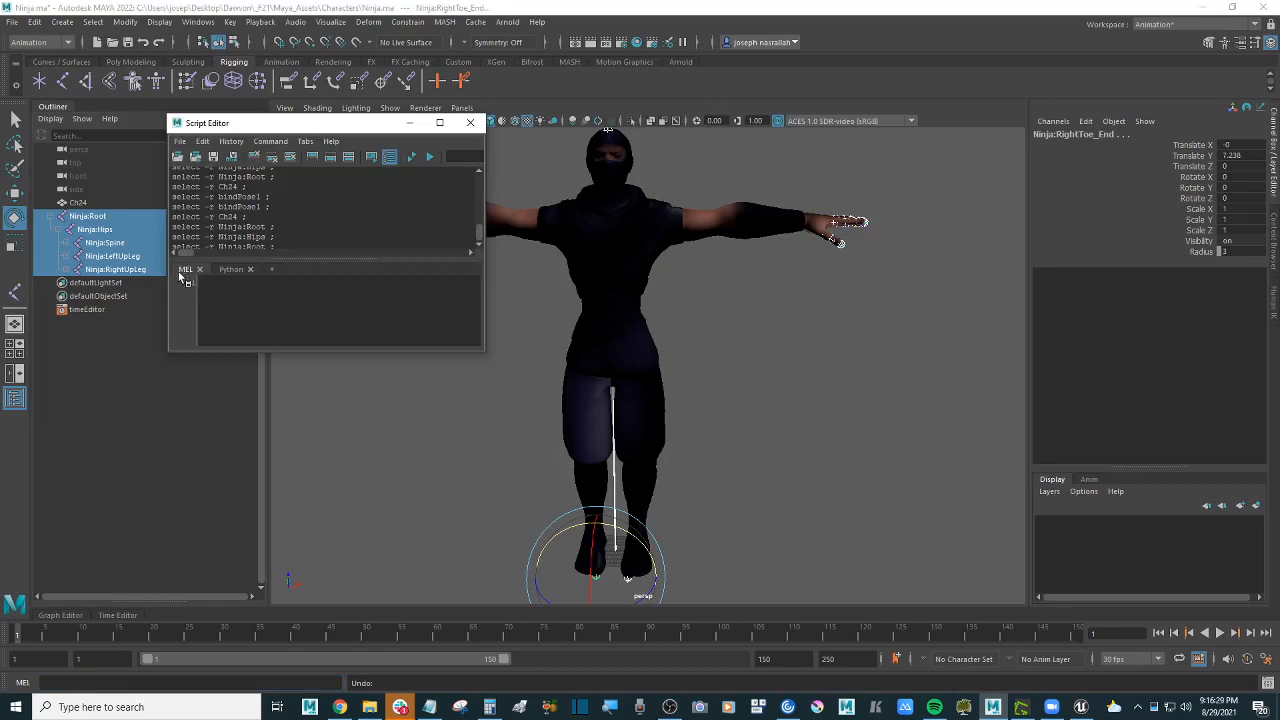
left_click(293, 130)
left_click_drag(293, 130, 300, 242)
left_click(230, 397)
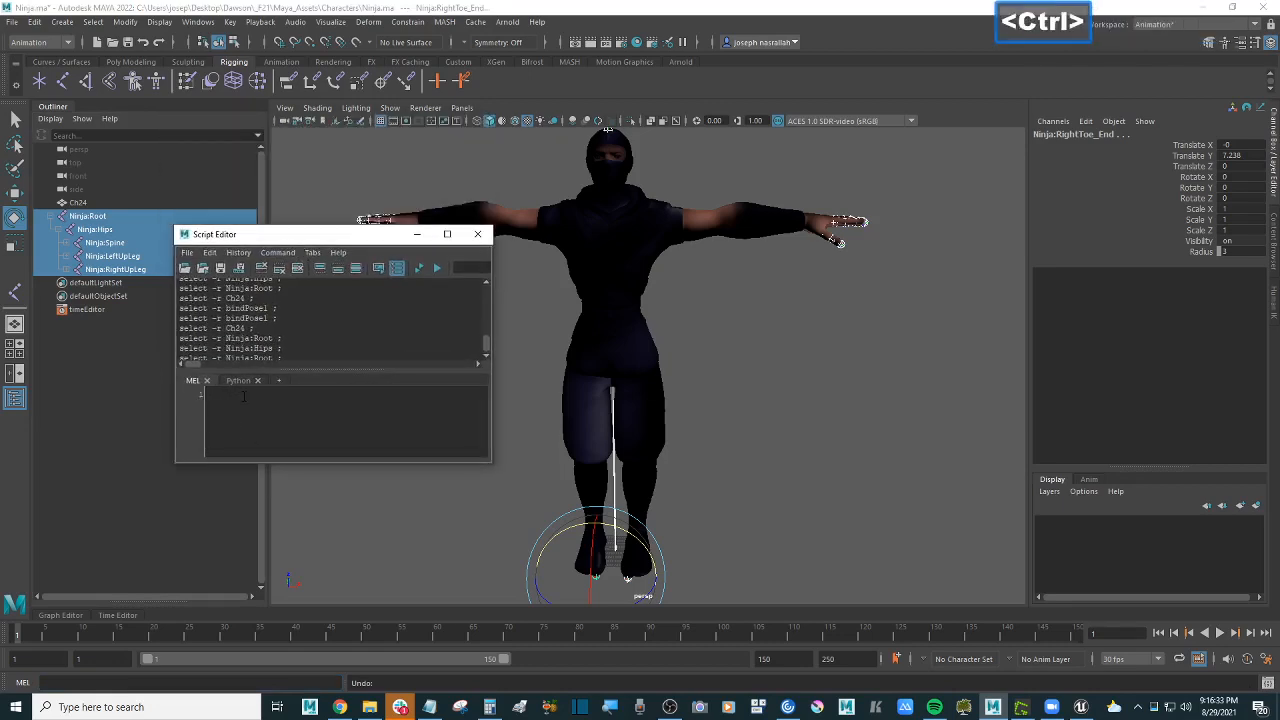
type("dagPose -r -bp")
key("Return")
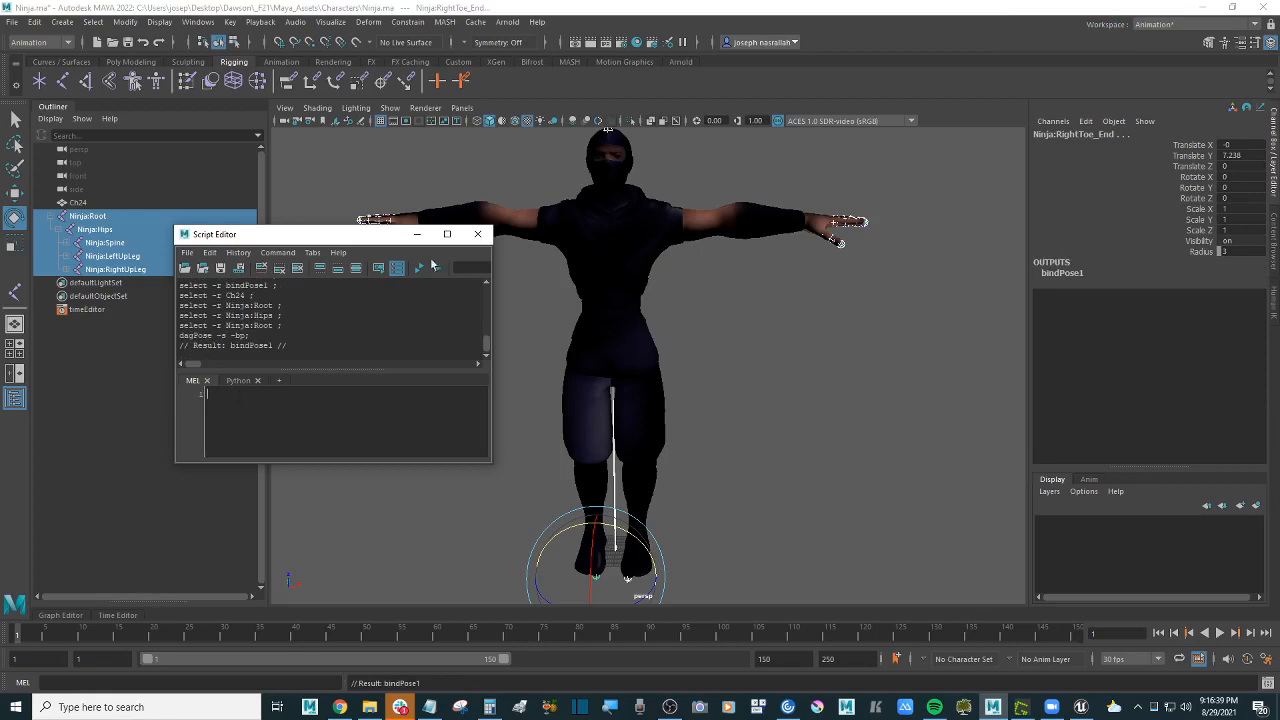
left_click_drag(355, 240, 877, 372)
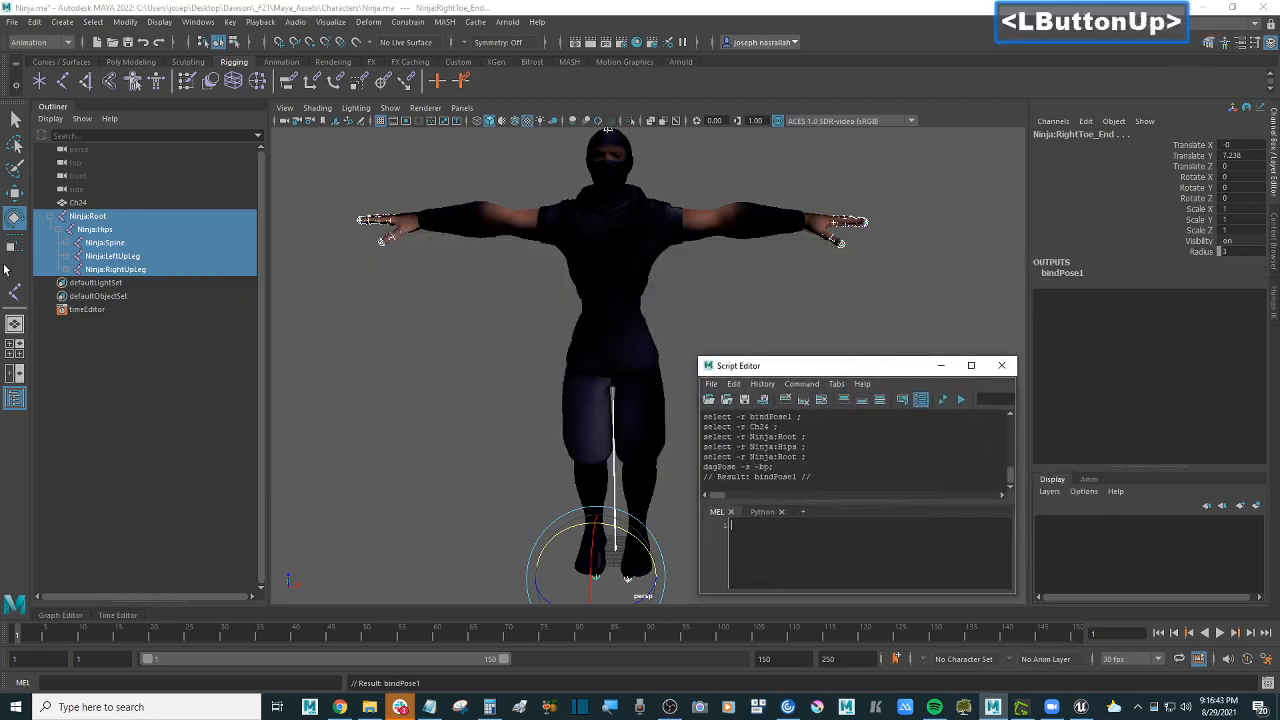
Step: Check the output connections of the Root, Hips, Spine, LeftUpLeg and RightUpLeg joints for the bind pose and skin cluster
left_click(88, 216)
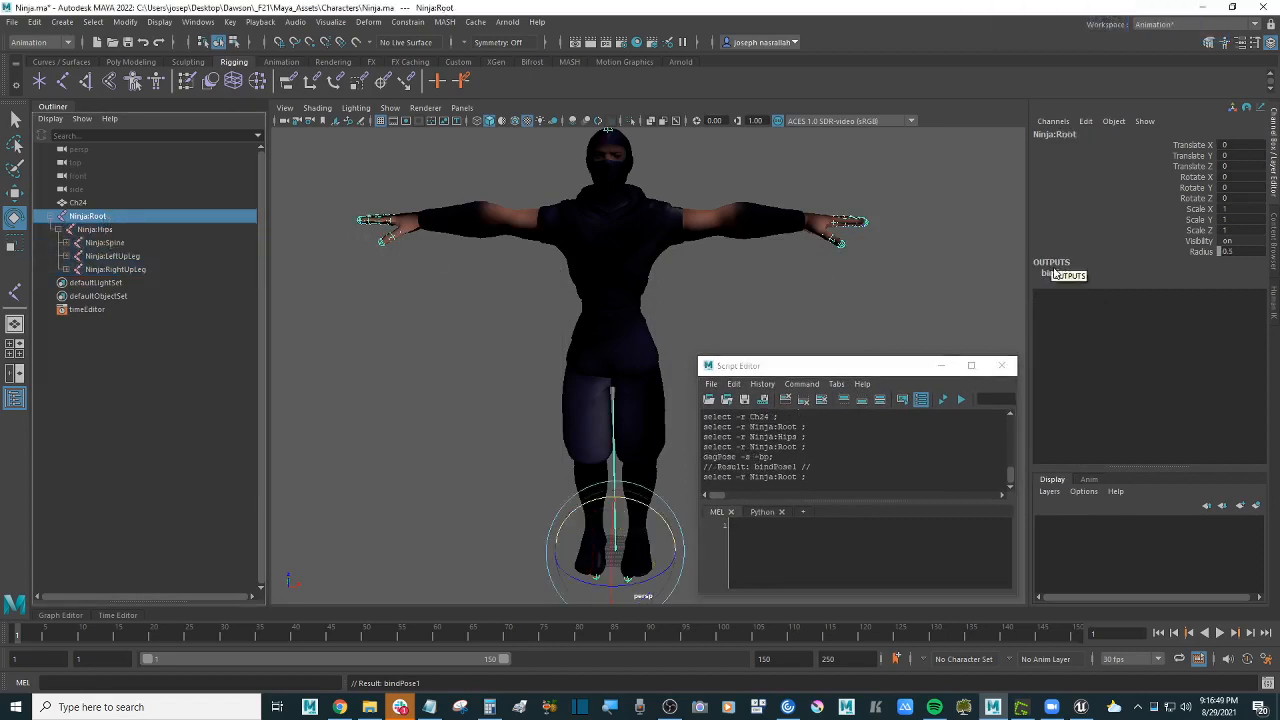
left_click(98, 230)
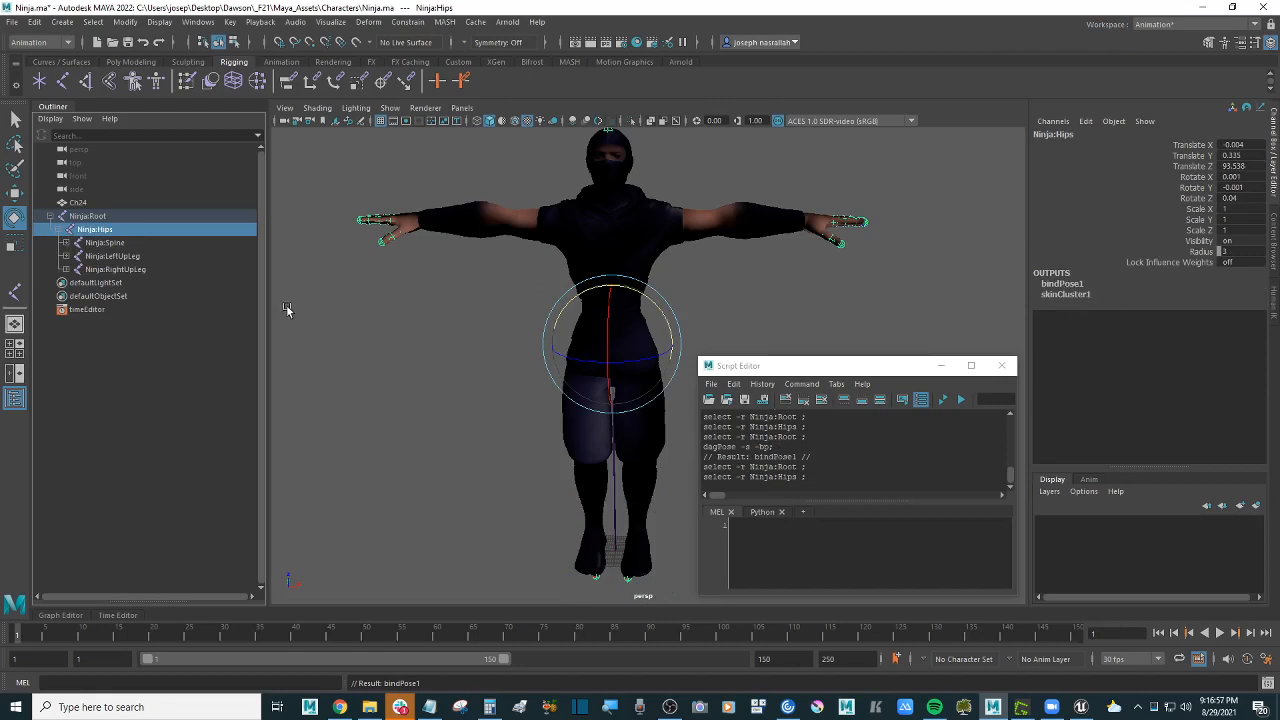
left_click(110, 244)
left_click(115, 256)
left_click(118, 269)
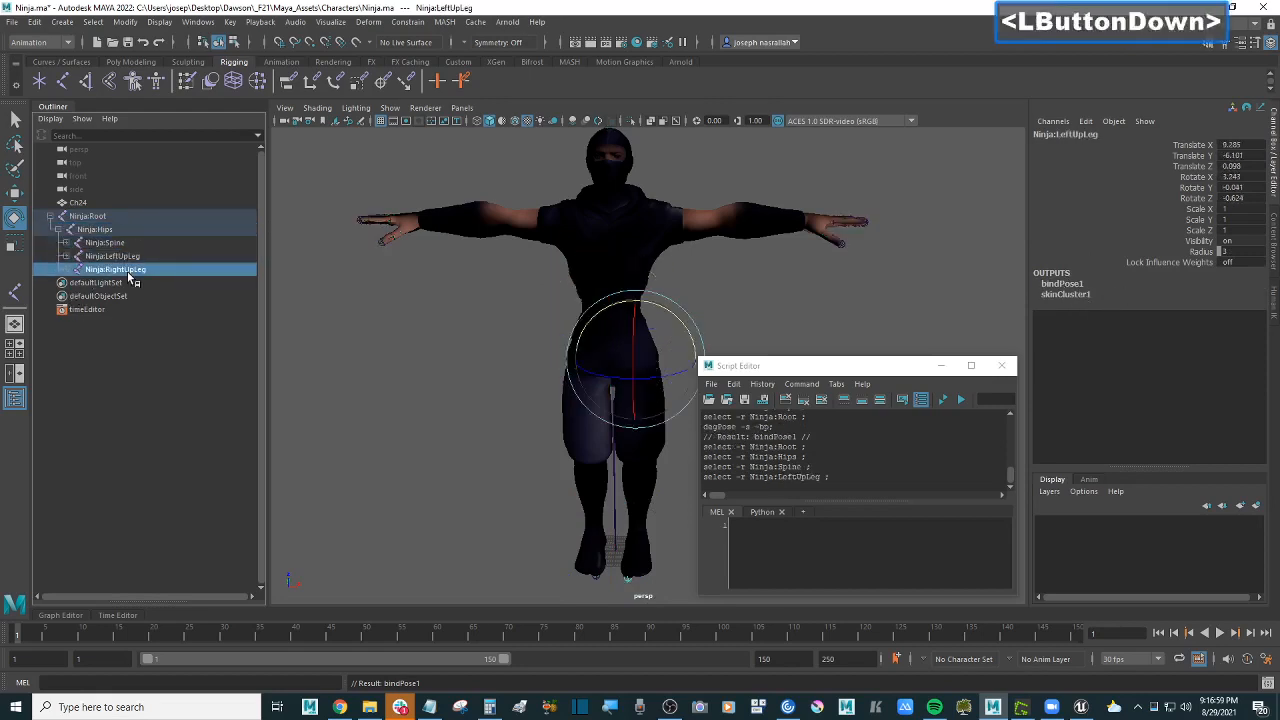
left_click(98, 229)
left_click(90, 216)
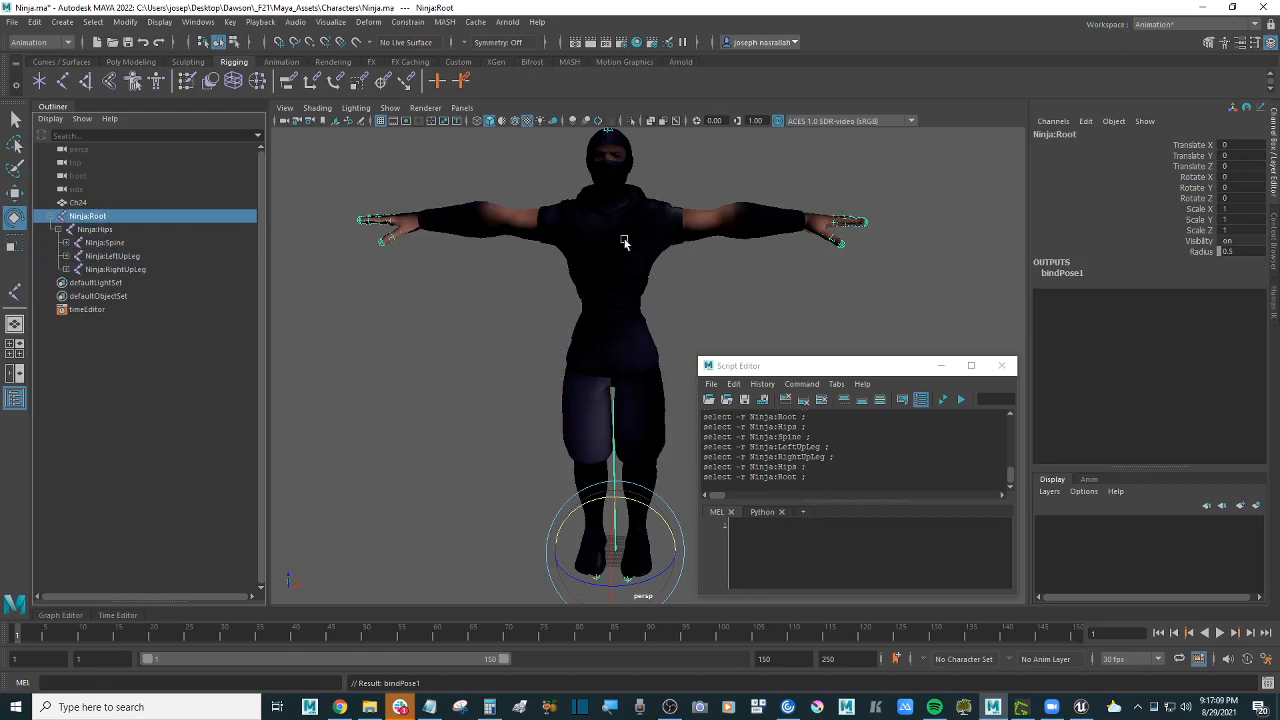
Step: Select the Ch24 mesh, list all scene nodes in the Outliner, and restrict the list to DAG objects again
left_click(70, 205)
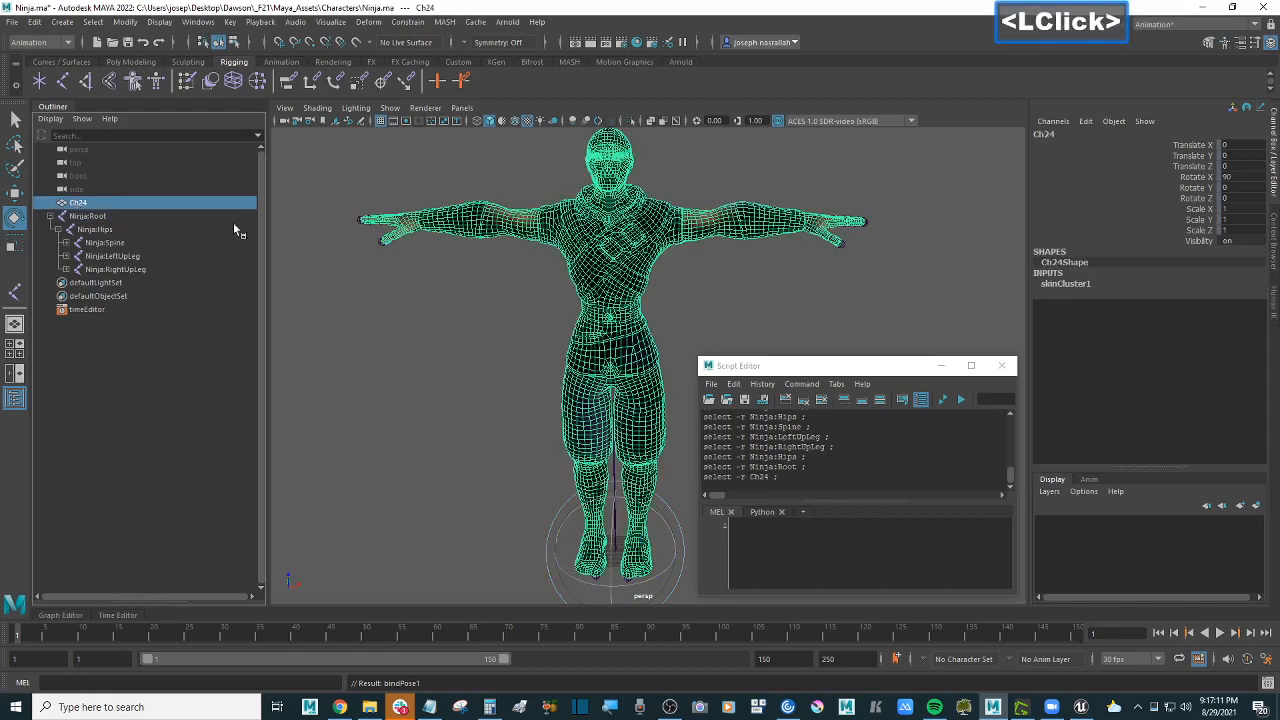
left_click(790, 540)
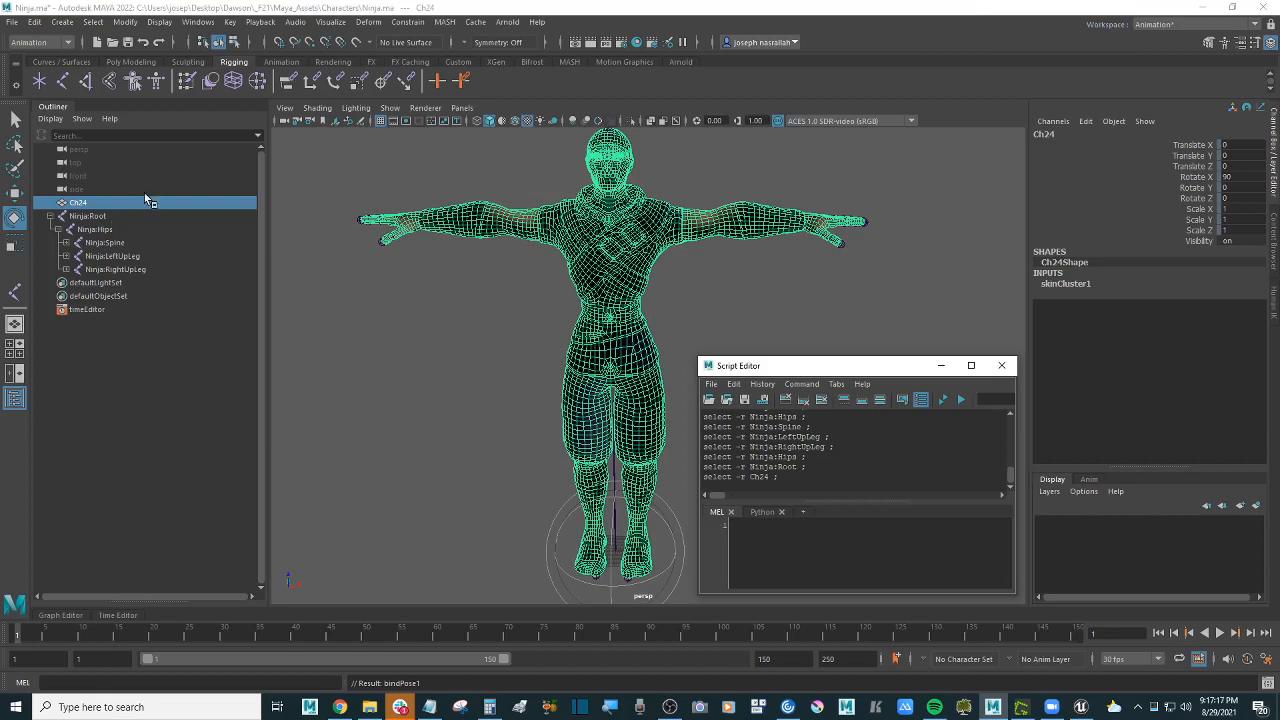
right_click(169, 201)
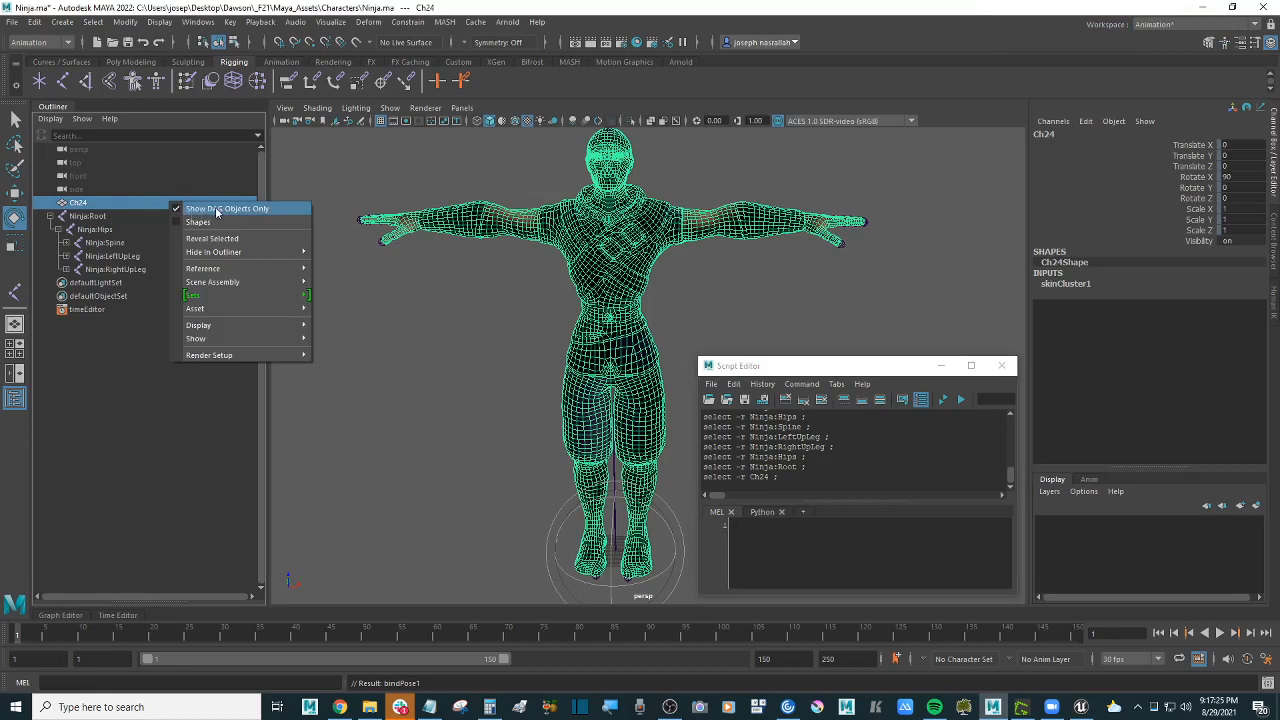
left_click(203, 211)
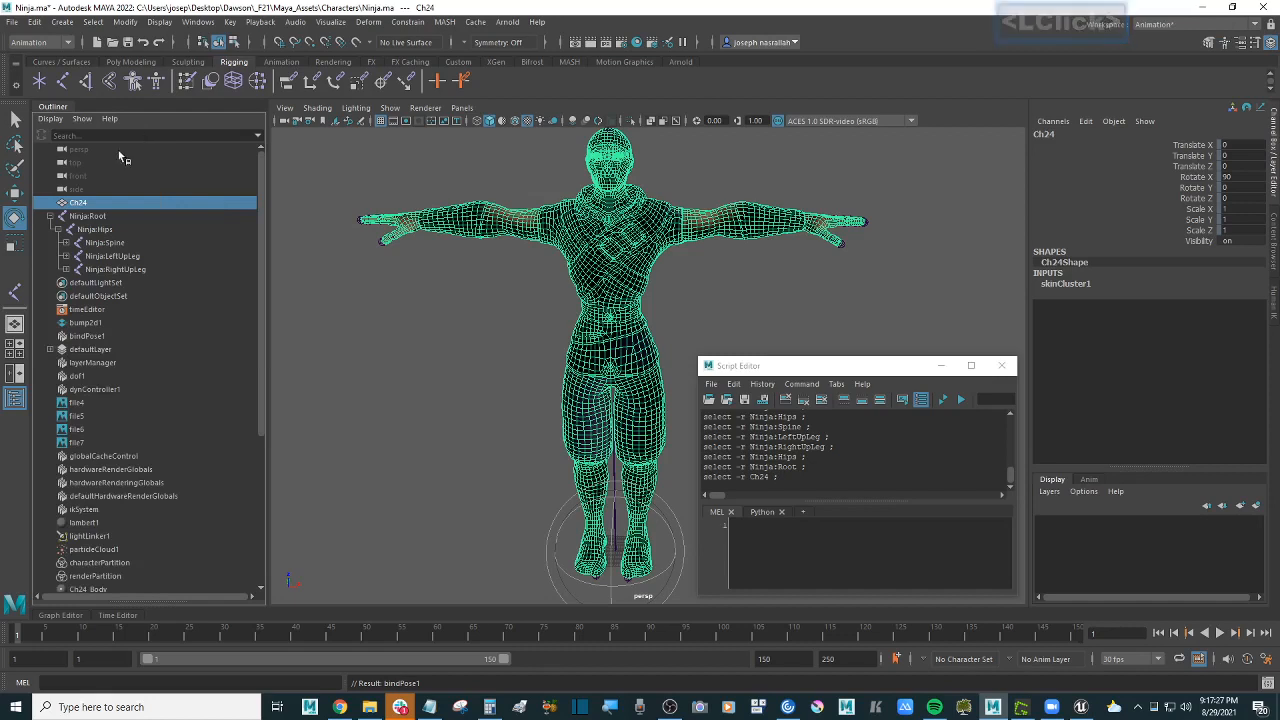
right_click(106, 202)
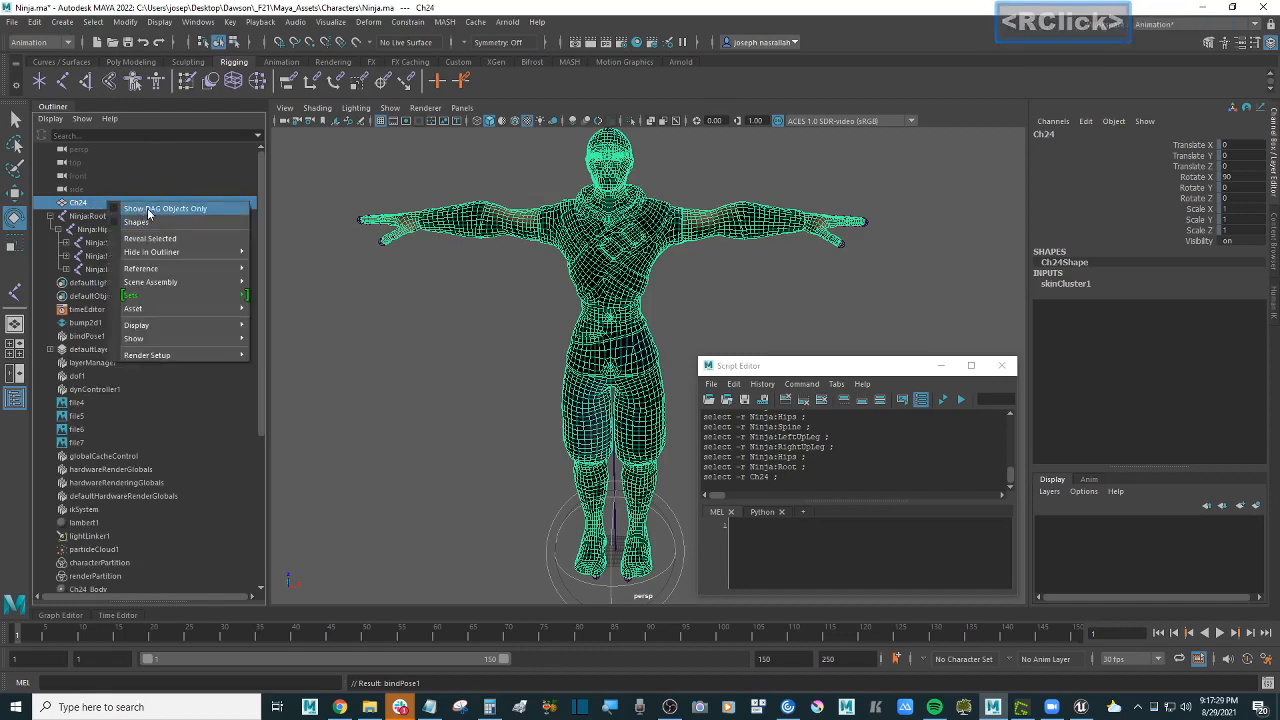
left_click(146, 210)
Step: Write the MEL command "dagPose -s -bp" in the Script Editor, store it on the Rigging shelf as a MEL script, and close the editor
left_click(783, 535)
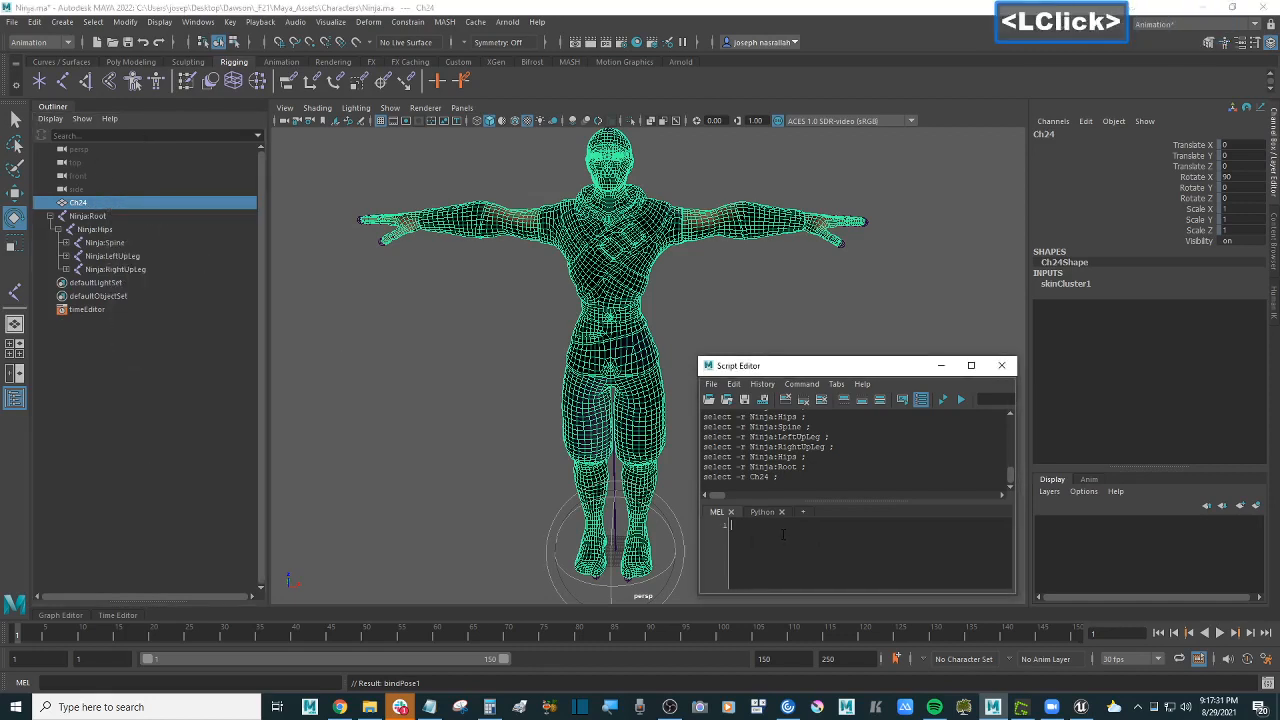
type("dagPose -s -bp")
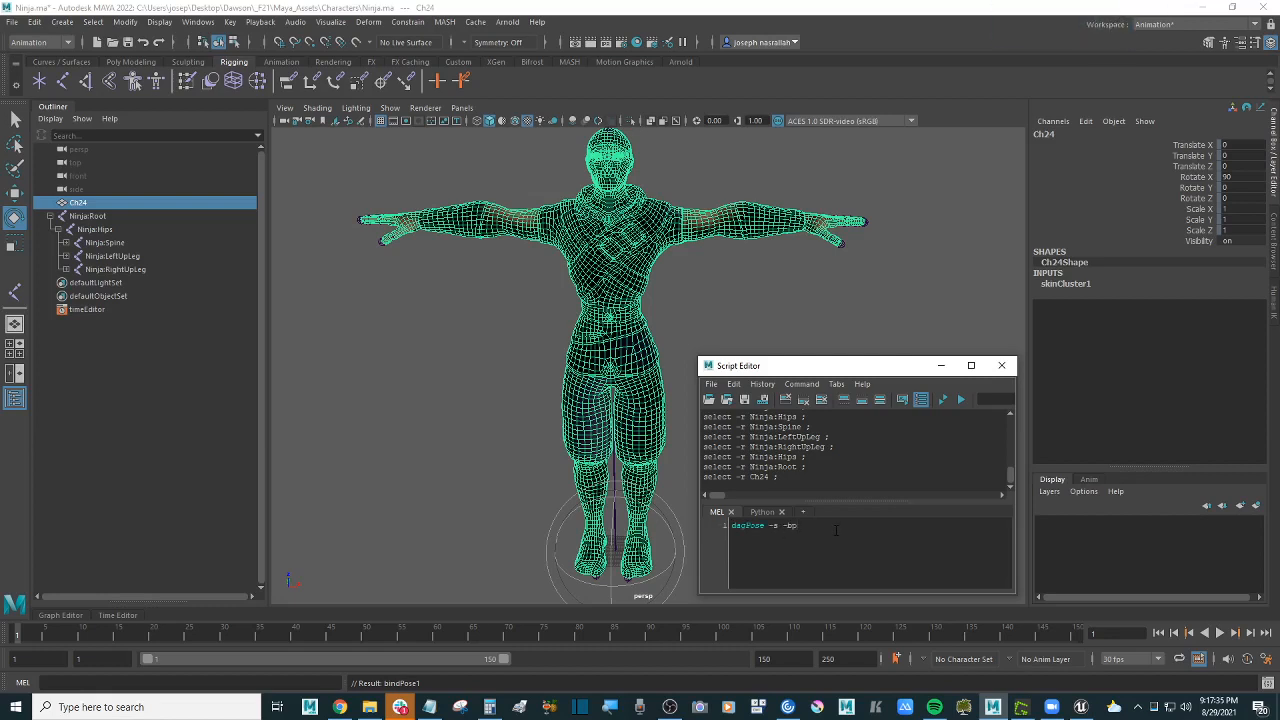
left_click_drag(835, 527, 708, 531)
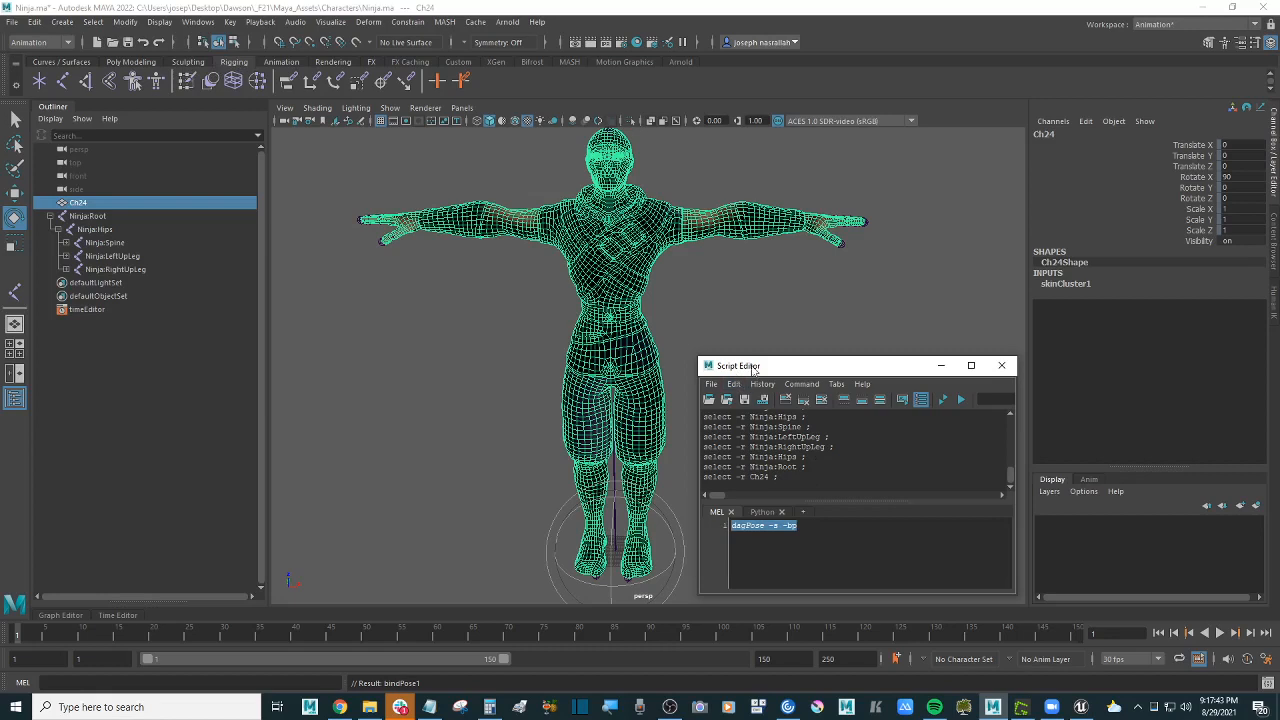
left_click_drag(802, 366, 802, 352)
left_click(830, 512)
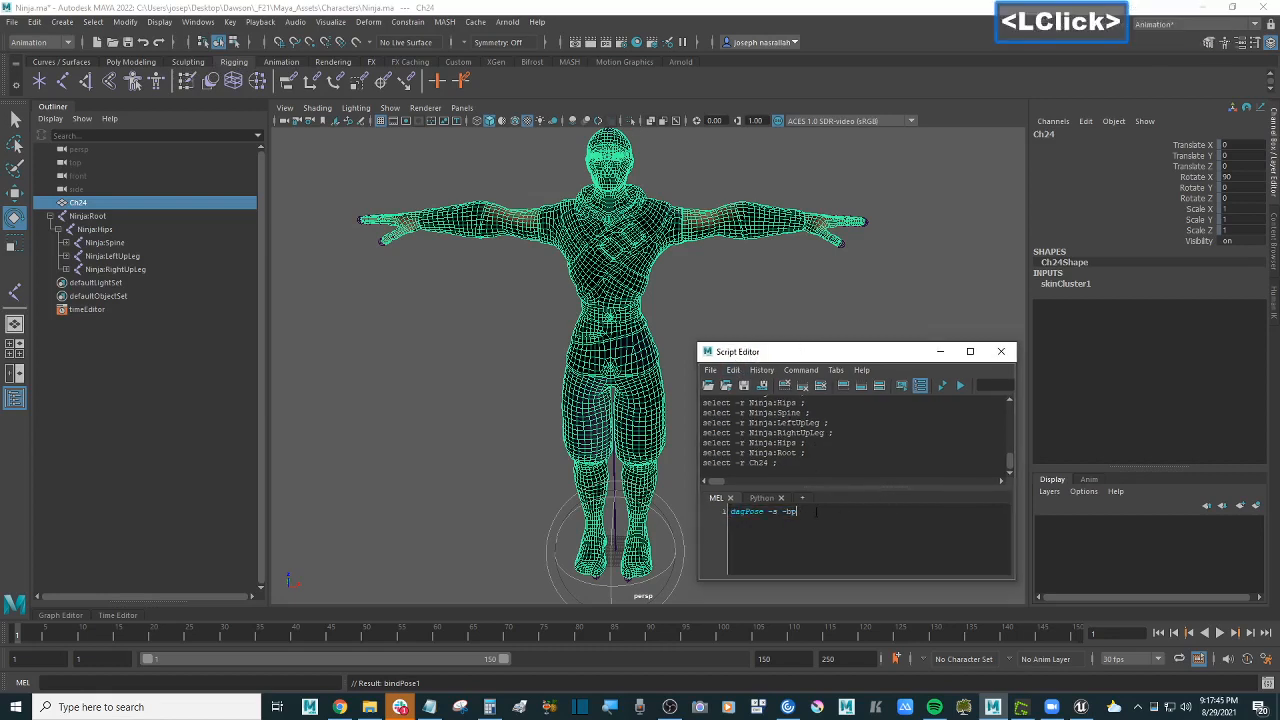
left_click_drag(828, 512, 478, 90)
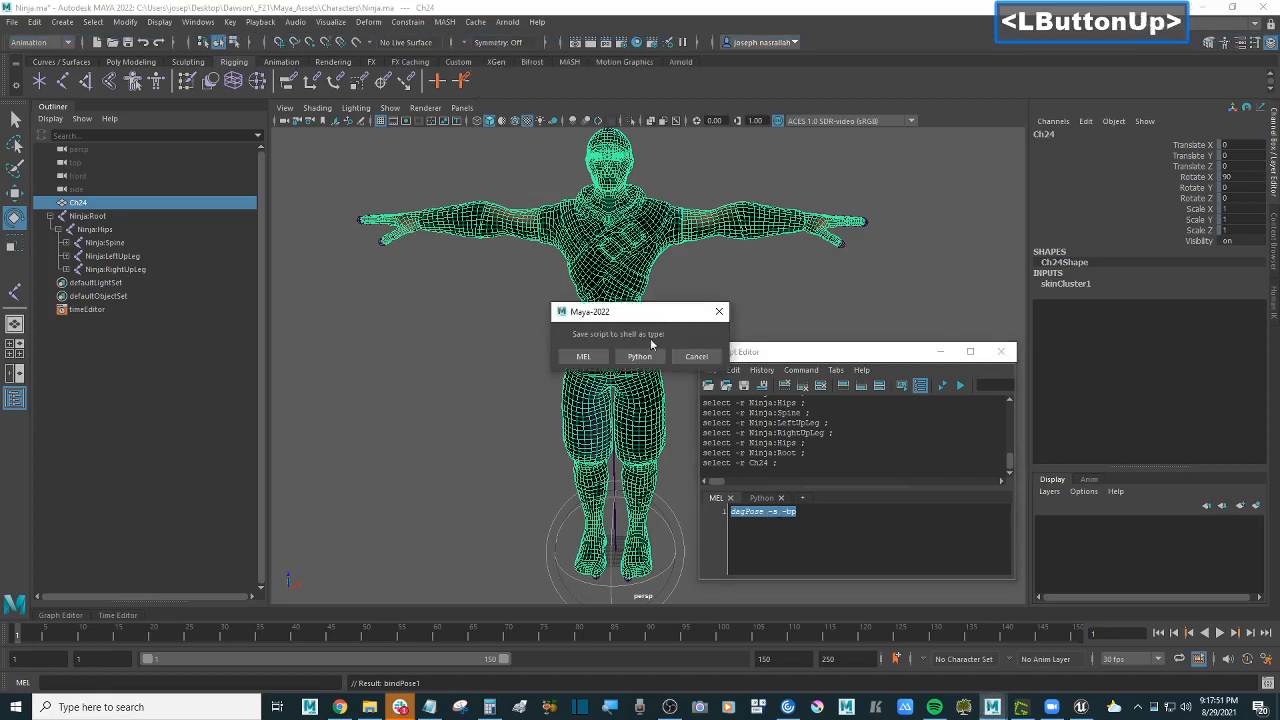
left_click(578, 360)
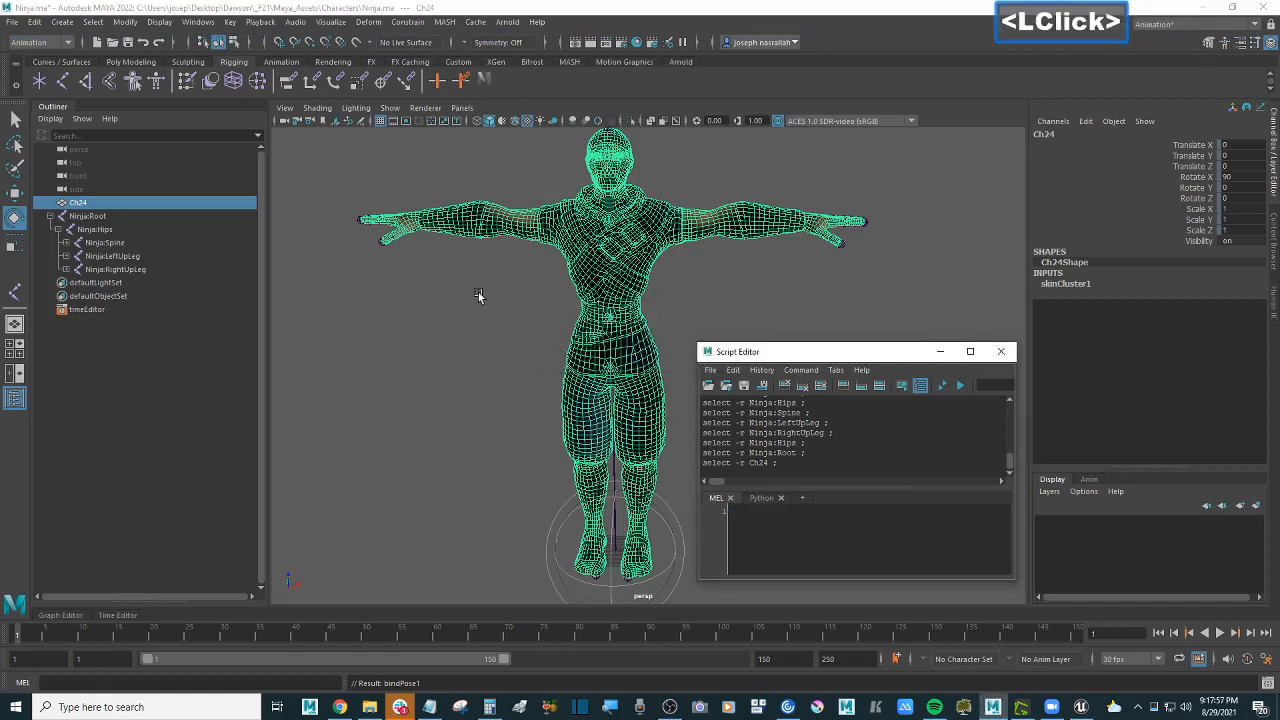
left_click(1001, 351)
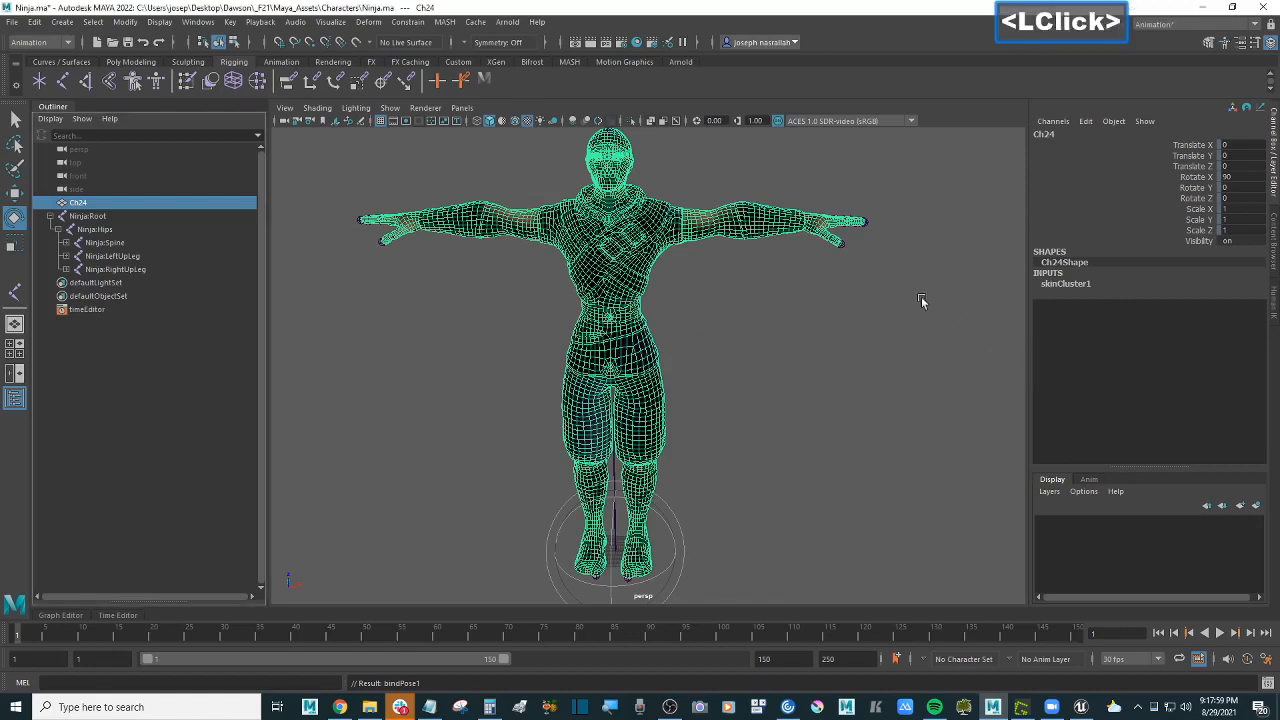
Step: Review the textured character, the Ch24 mesh and the Ninja:Root joint's connections, and glance at the Polycount bind pose instructions in Chrome
left_click(920, 300)
key("6")
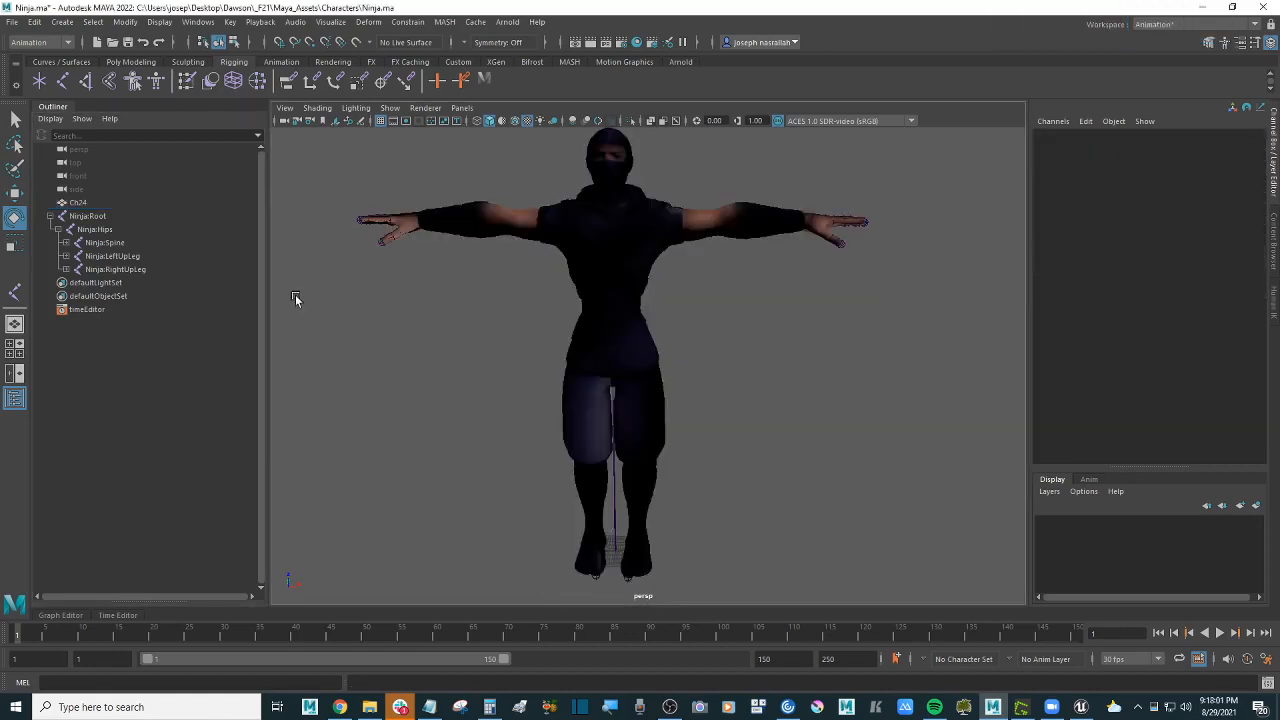
left_click(90, 203)
right_click(92, 203)
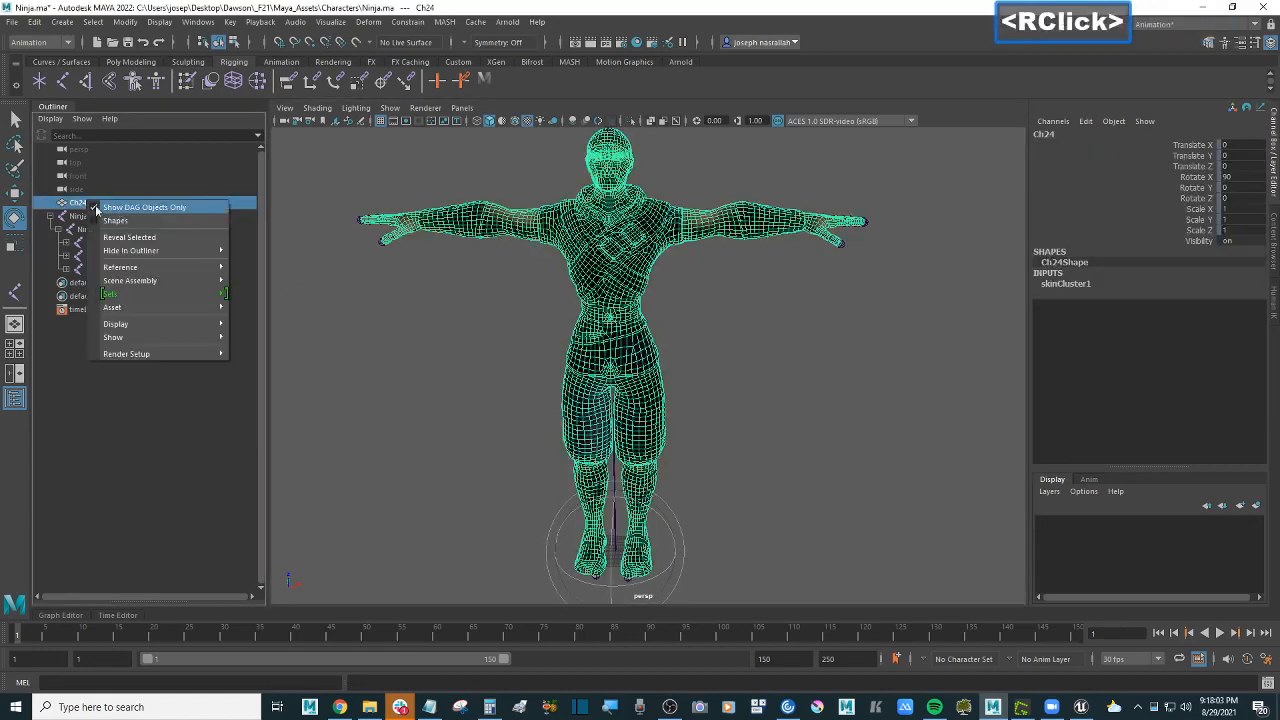
left_click(68, 204)
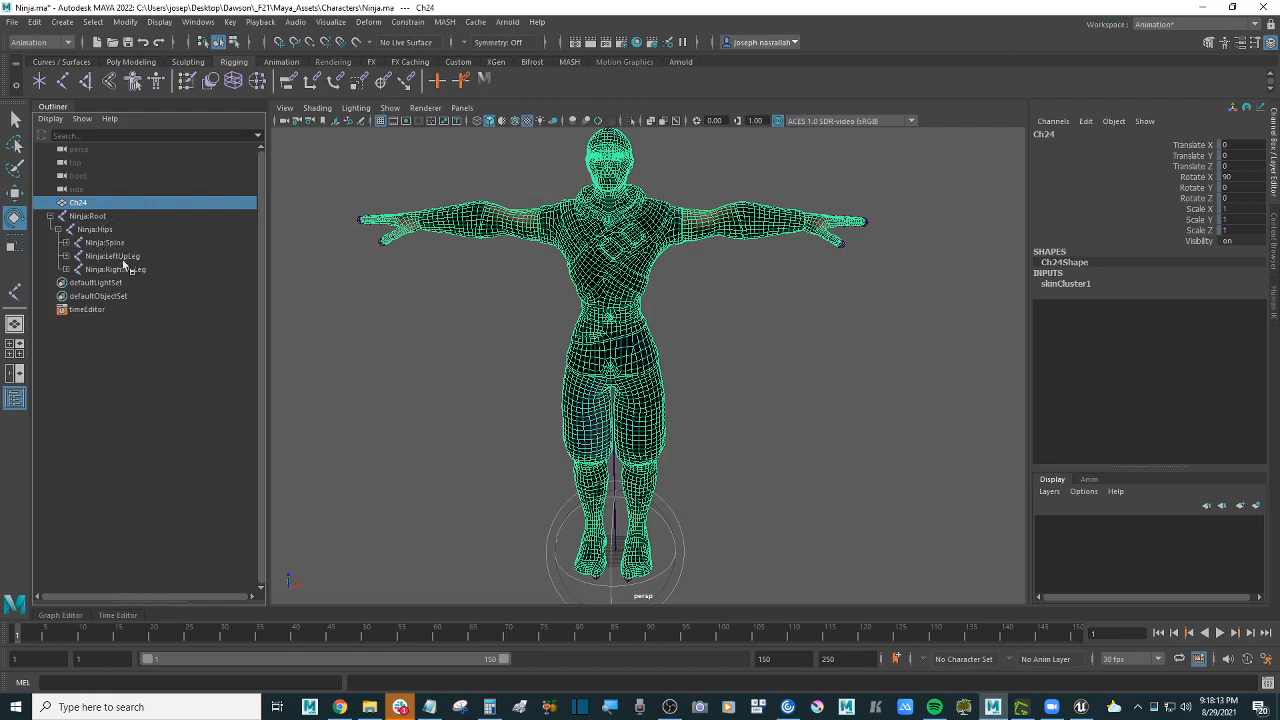
left_click(106, 216)
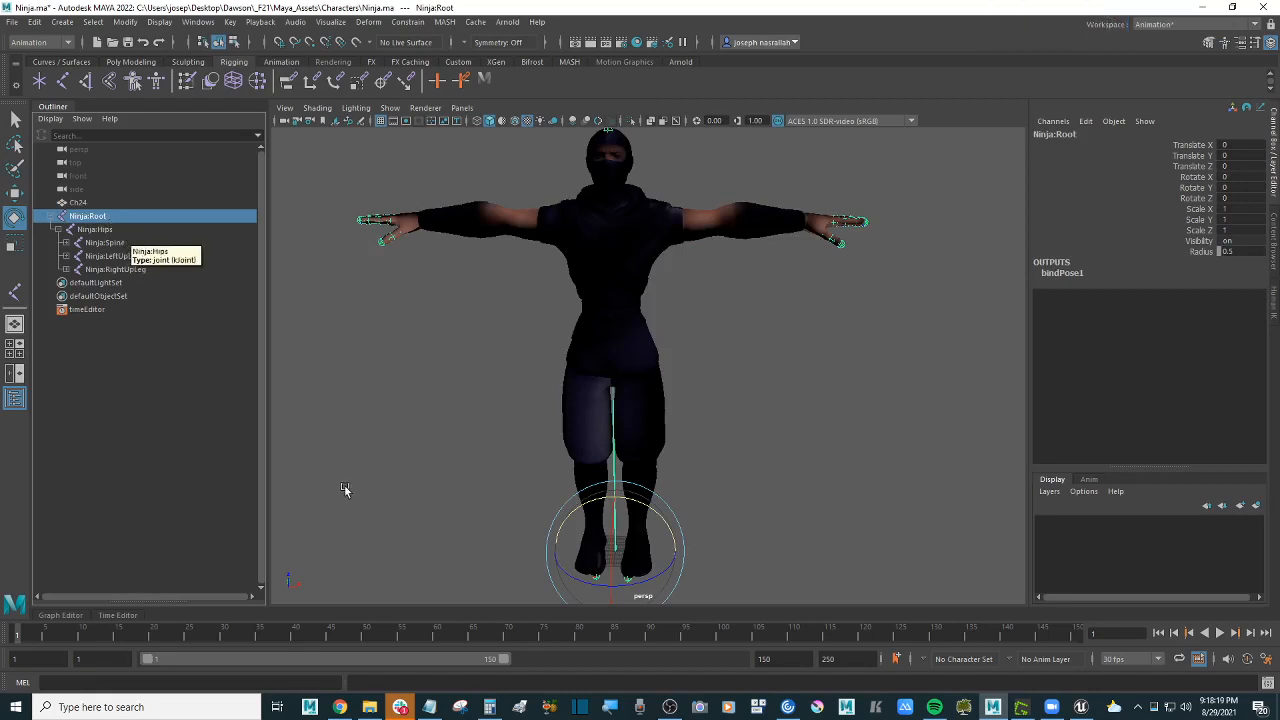
left_click(340, 707)
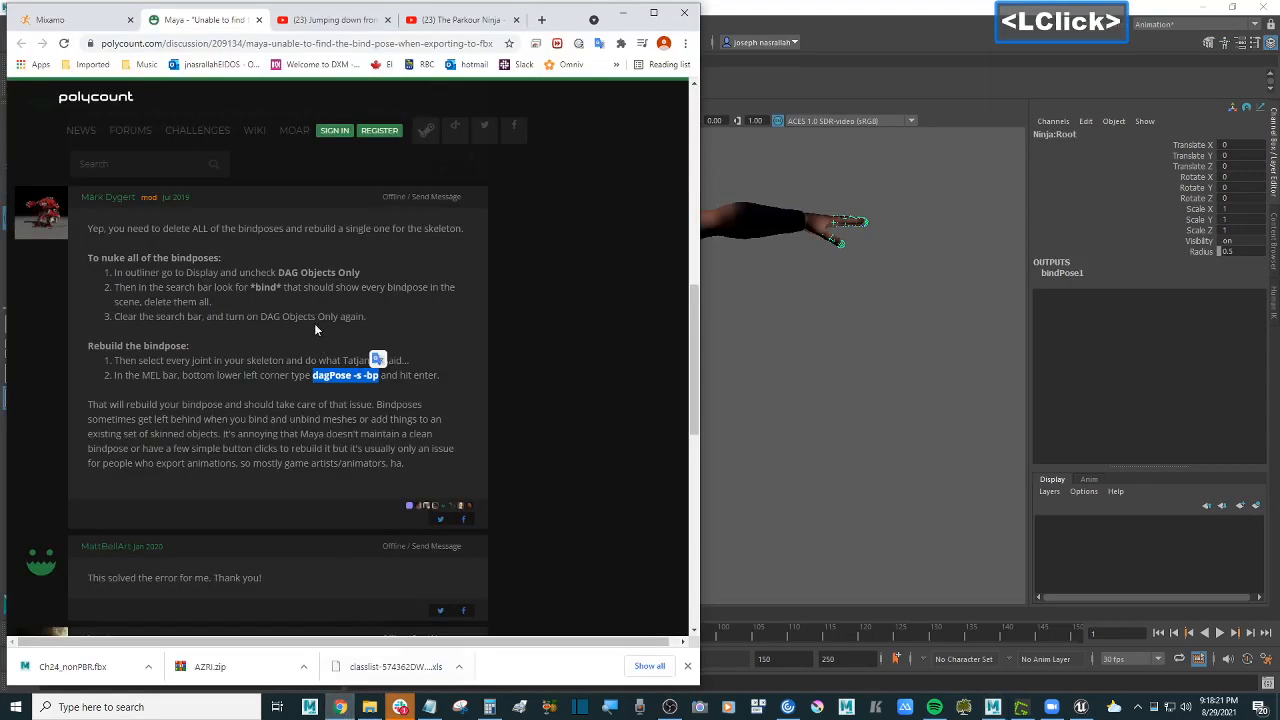
left_click(622, 12)
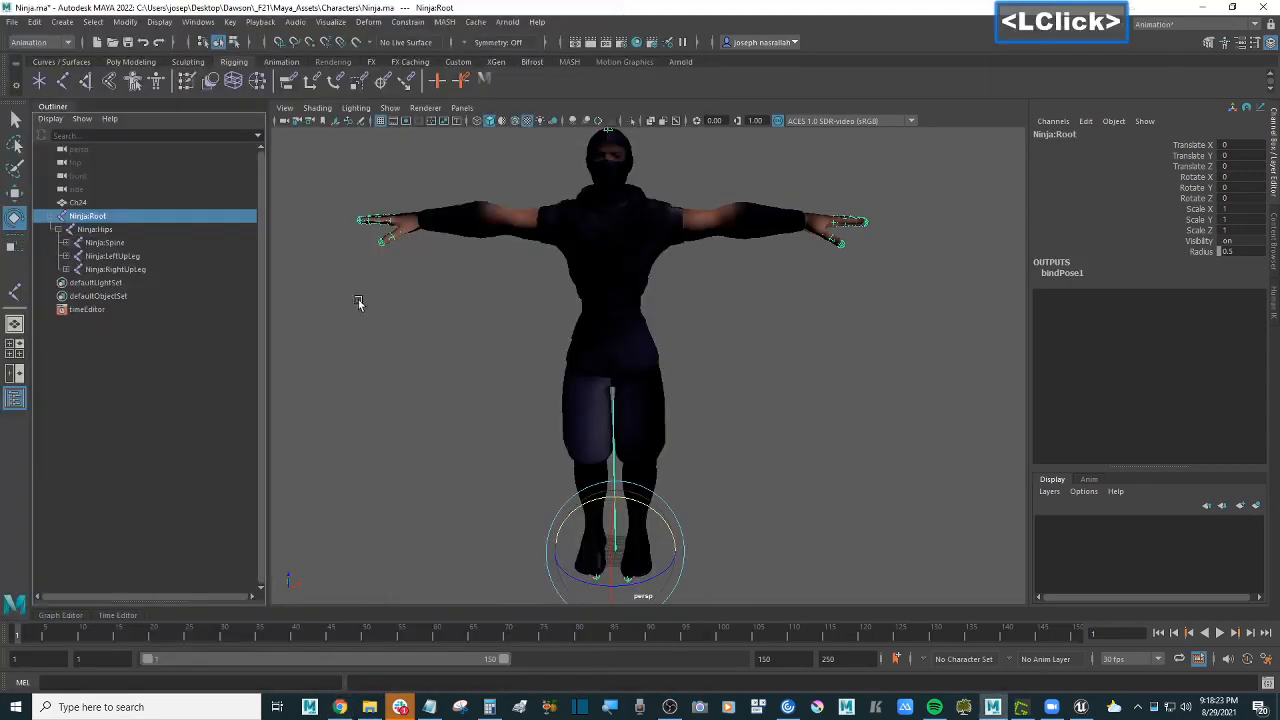
Step: Clear the selection, frame the whole character in the perspective view, and save the Ninja.ma scene
left_click(485, 326)
scroll(517, 357, "down", 2)
scroll(519, 358, "up", 2)
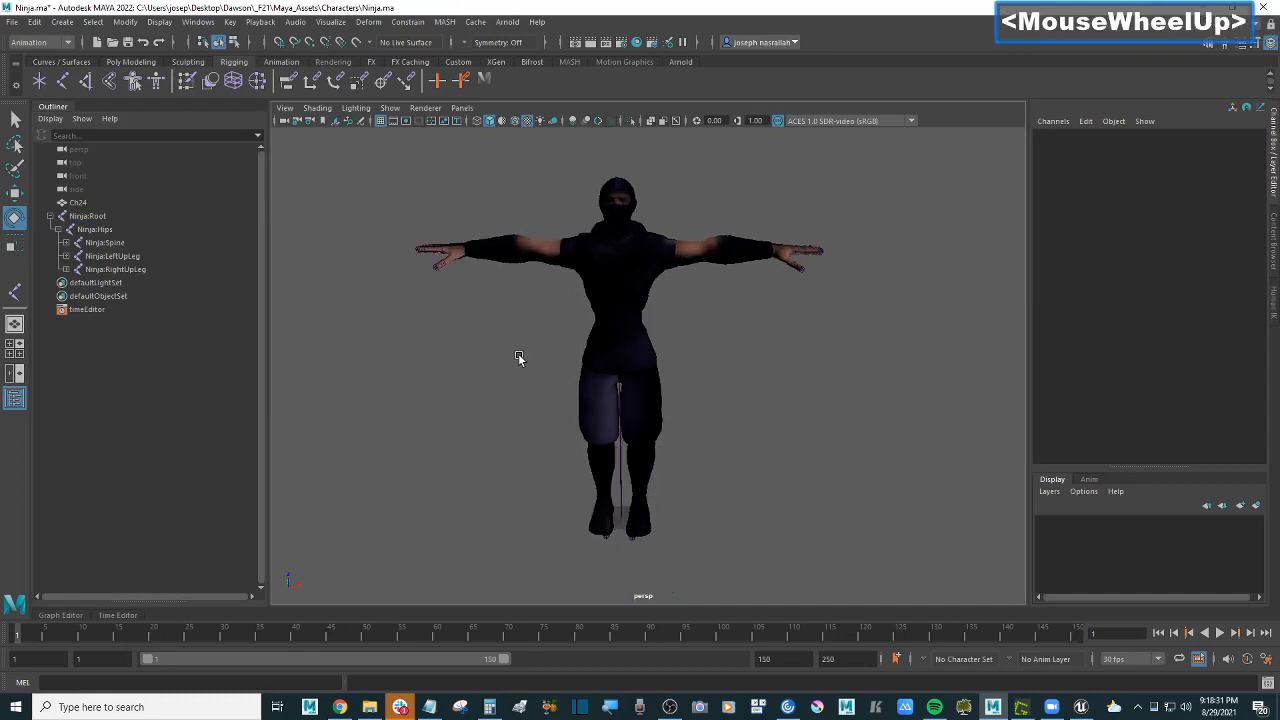
left_click(517, 357, "ctrl")
mouse_move(514, 349)
left_mouse_down("alt")
mouse_move(533, 349)
mouse_move(516, 347)
left_mouse_up("alt")
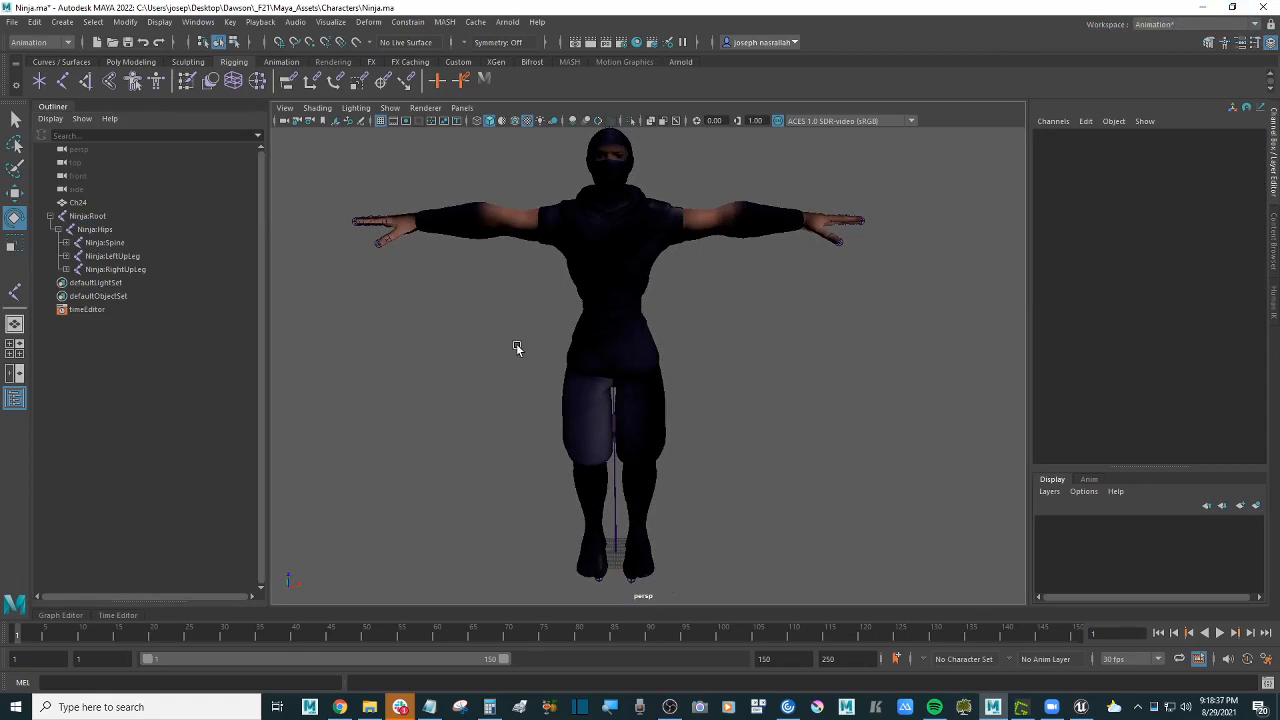
key("ctrl+s")
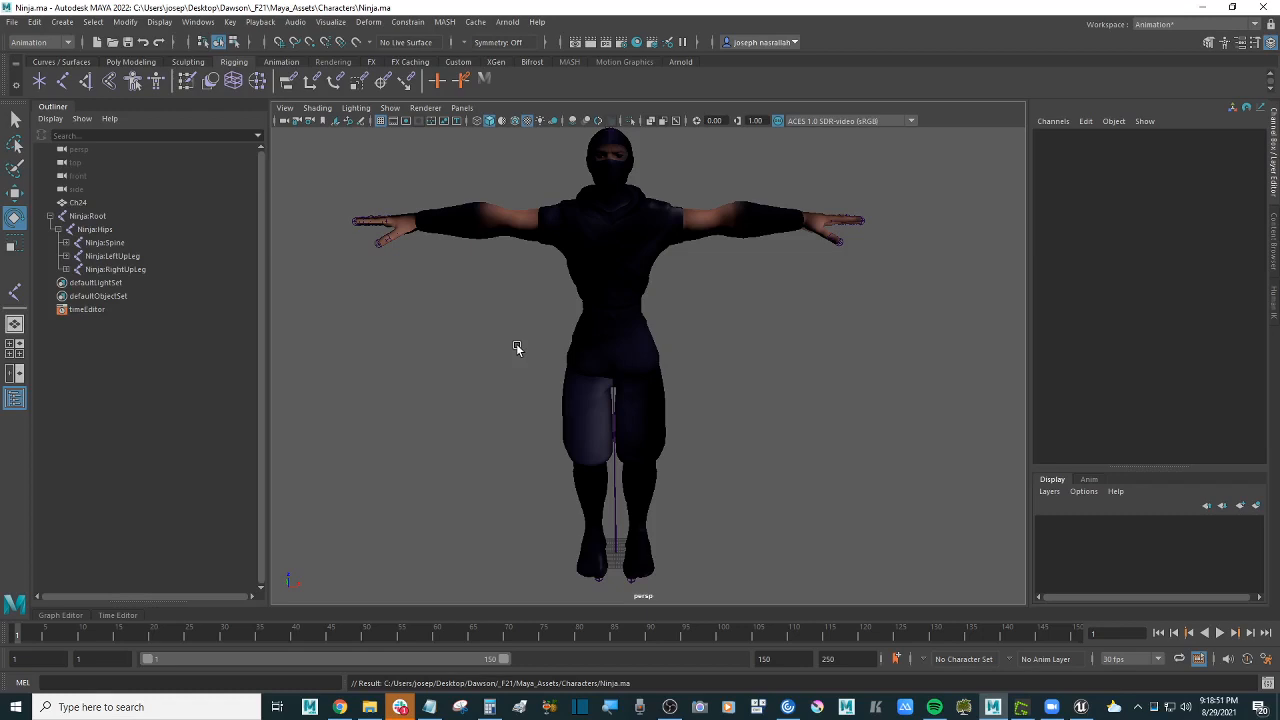
left_click(477, 342)
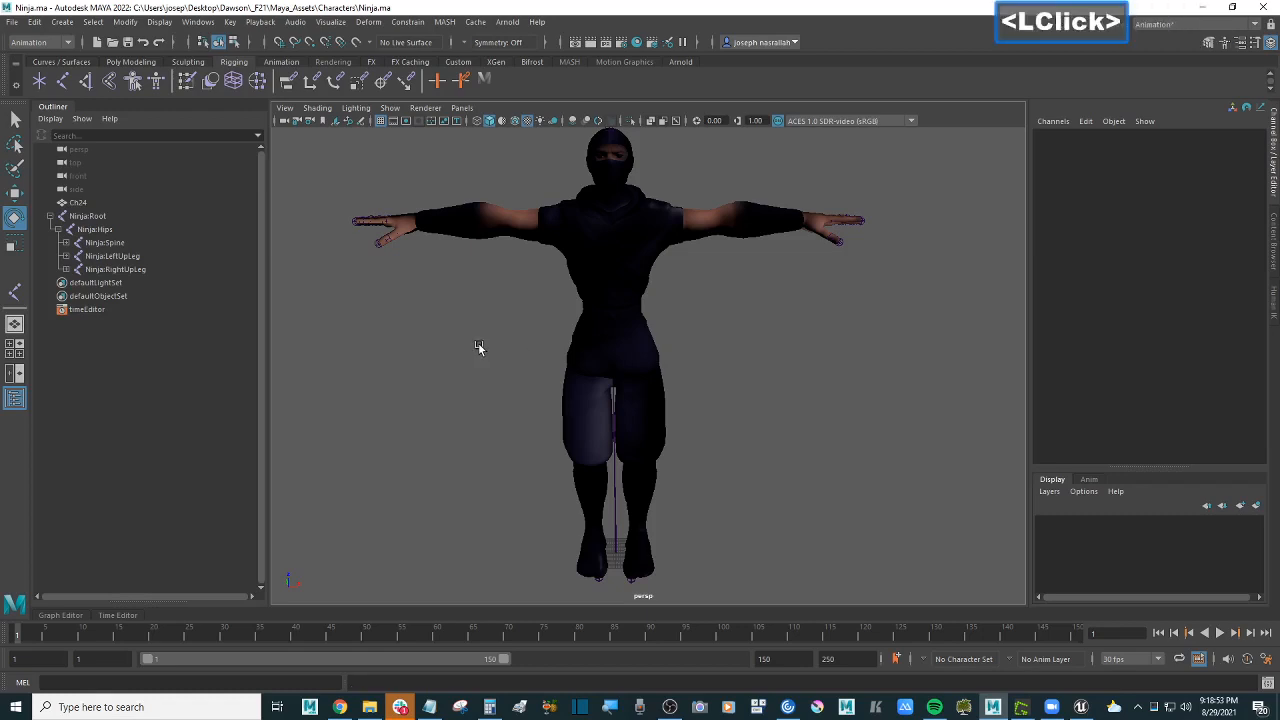
key("ctrl+s")
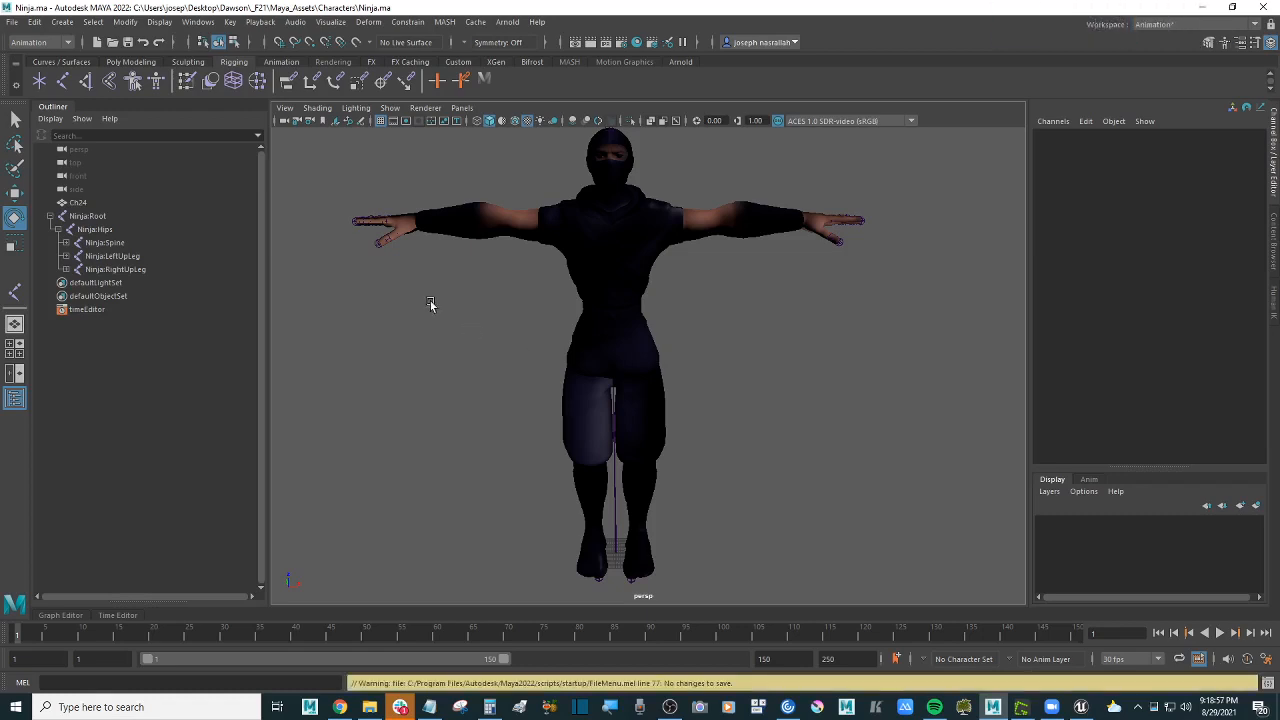
Step: Open the Export All options and set the FBX export preset to Autodesk Media and Entertainment
left_click(18, 24)
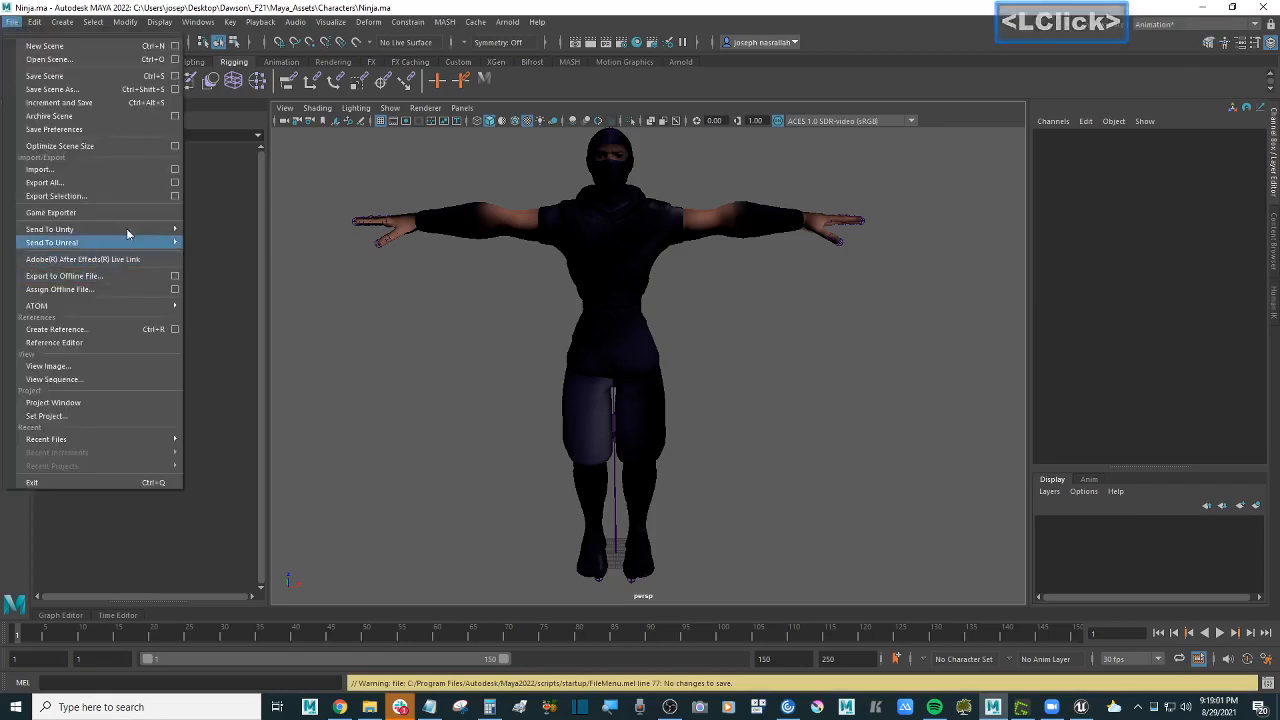
left_click(174, 183)
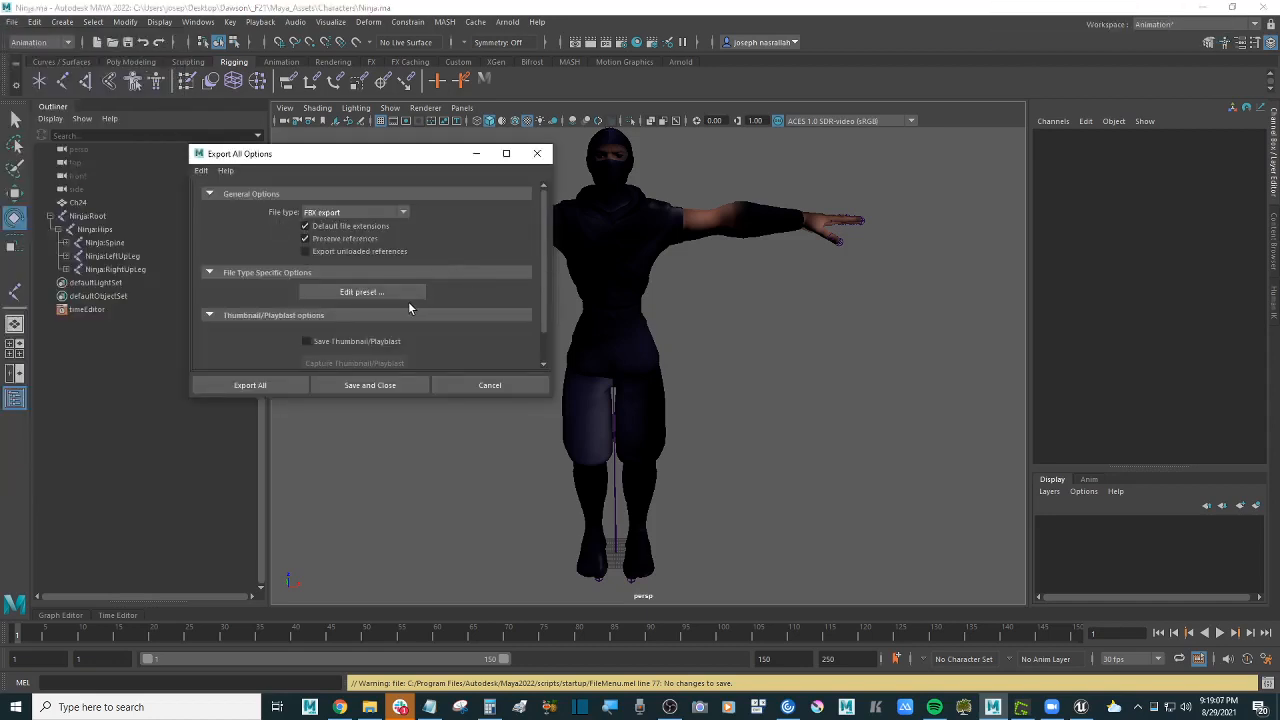
scroll(421, 300, "down", 1)
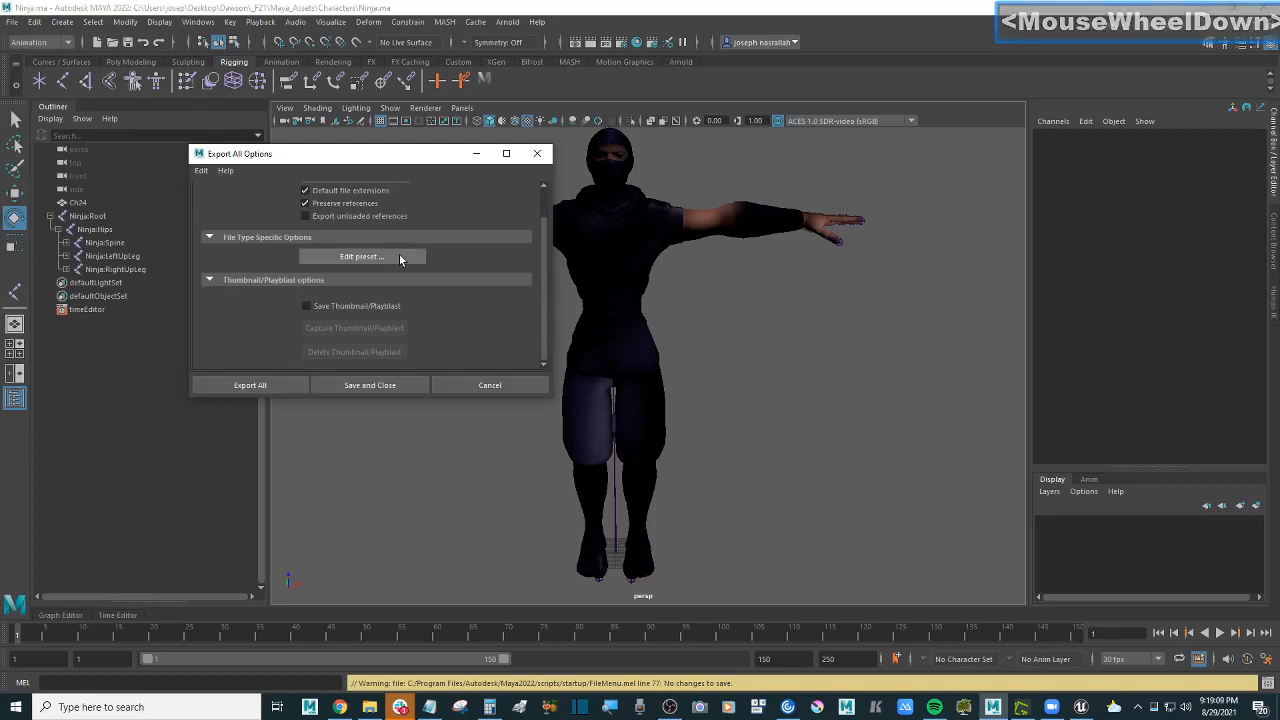
left_click(399, 258)
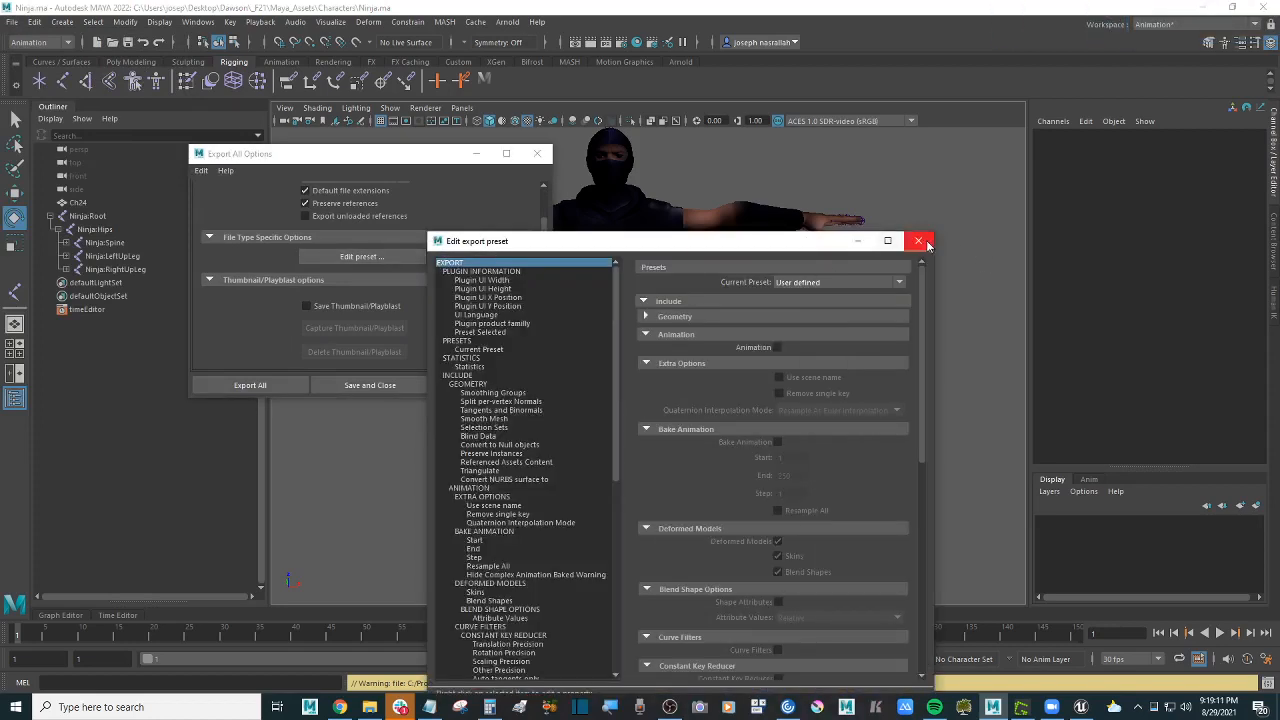
left_click(833, 280)
left_click(844, 297)
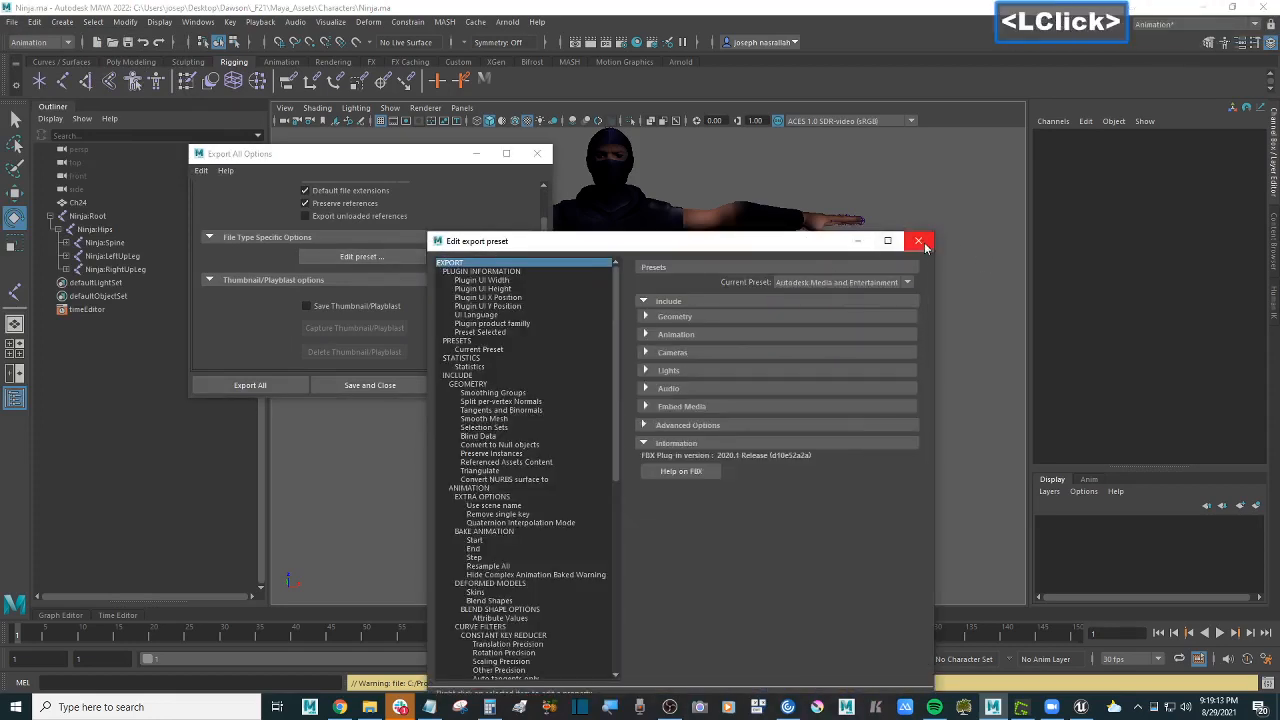
left_click(918, 241)
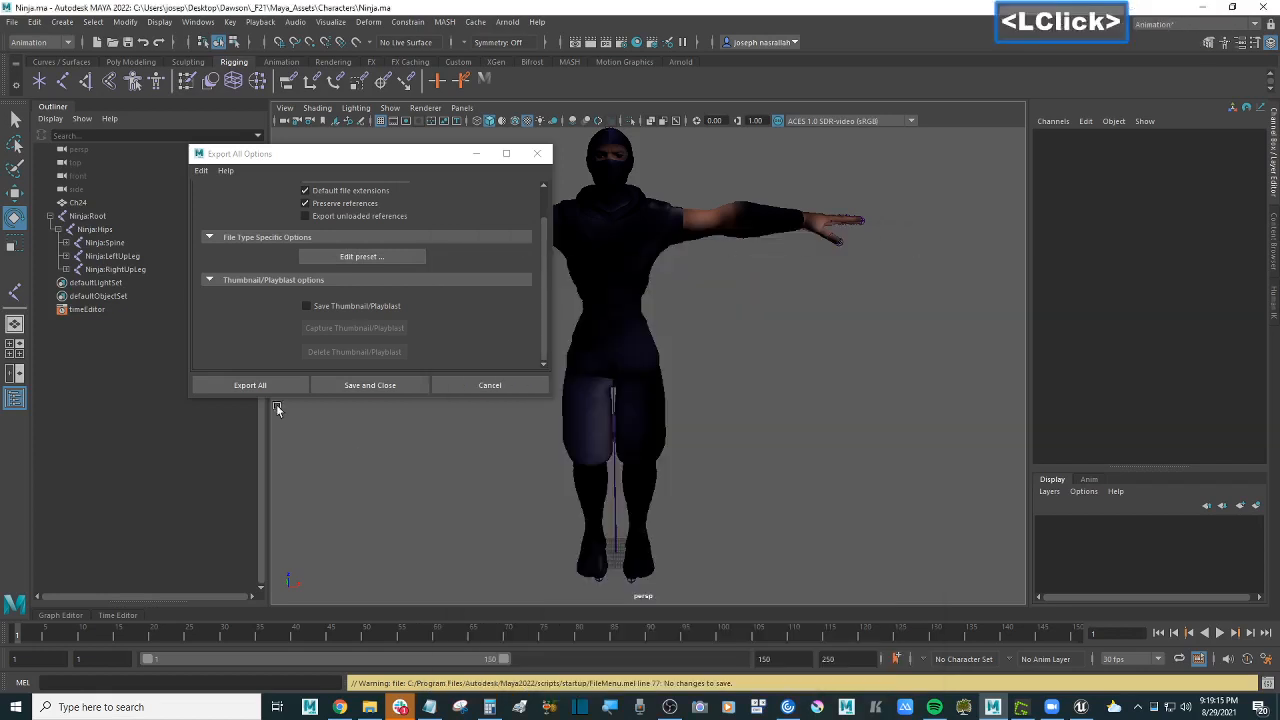
Step: Choose FBX export as the file type and reselect the Autodesk Media and Entertainment preset
scroll(405, 289, "up", 2)
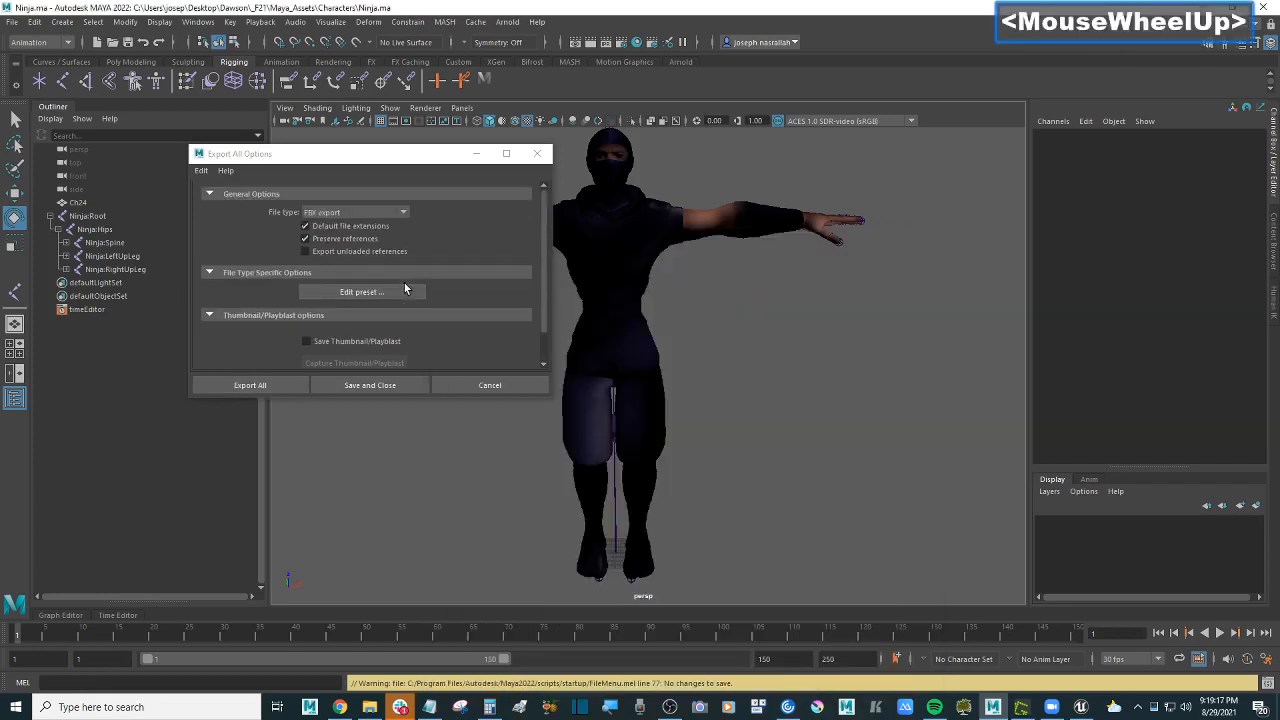
left_click(354, 212)
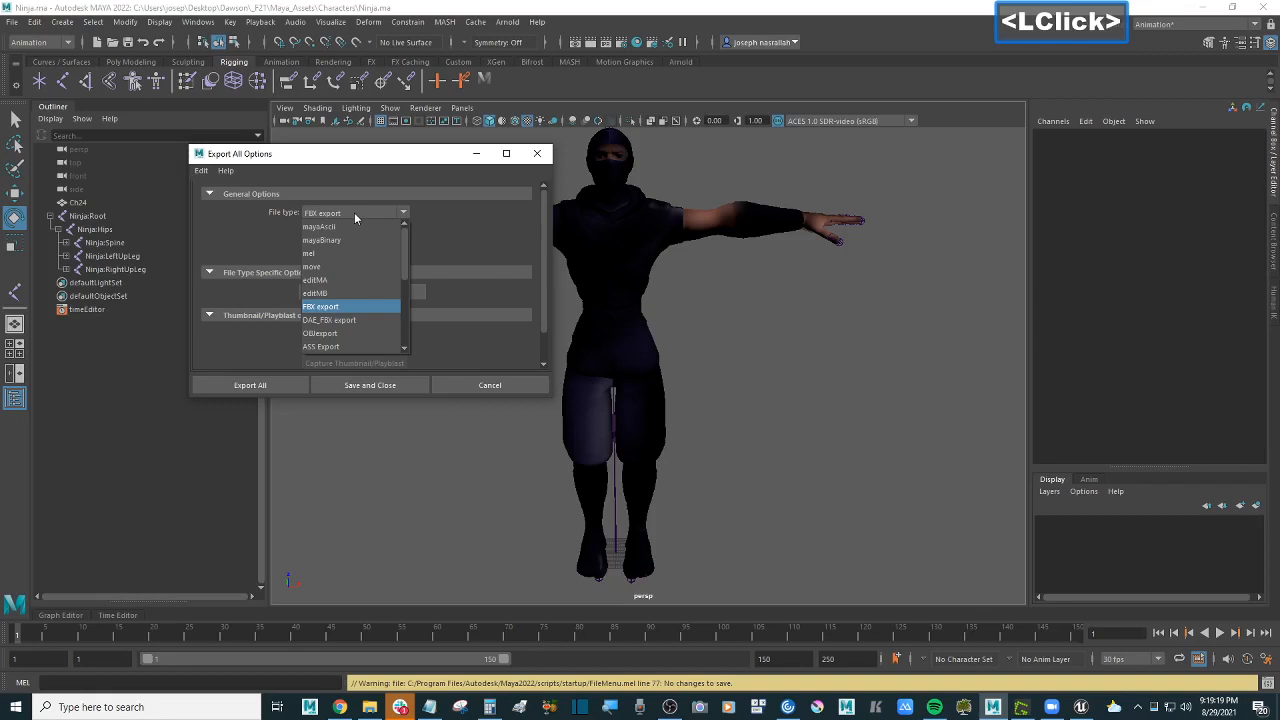
left_click(350, 304)
left_click(350, 293)
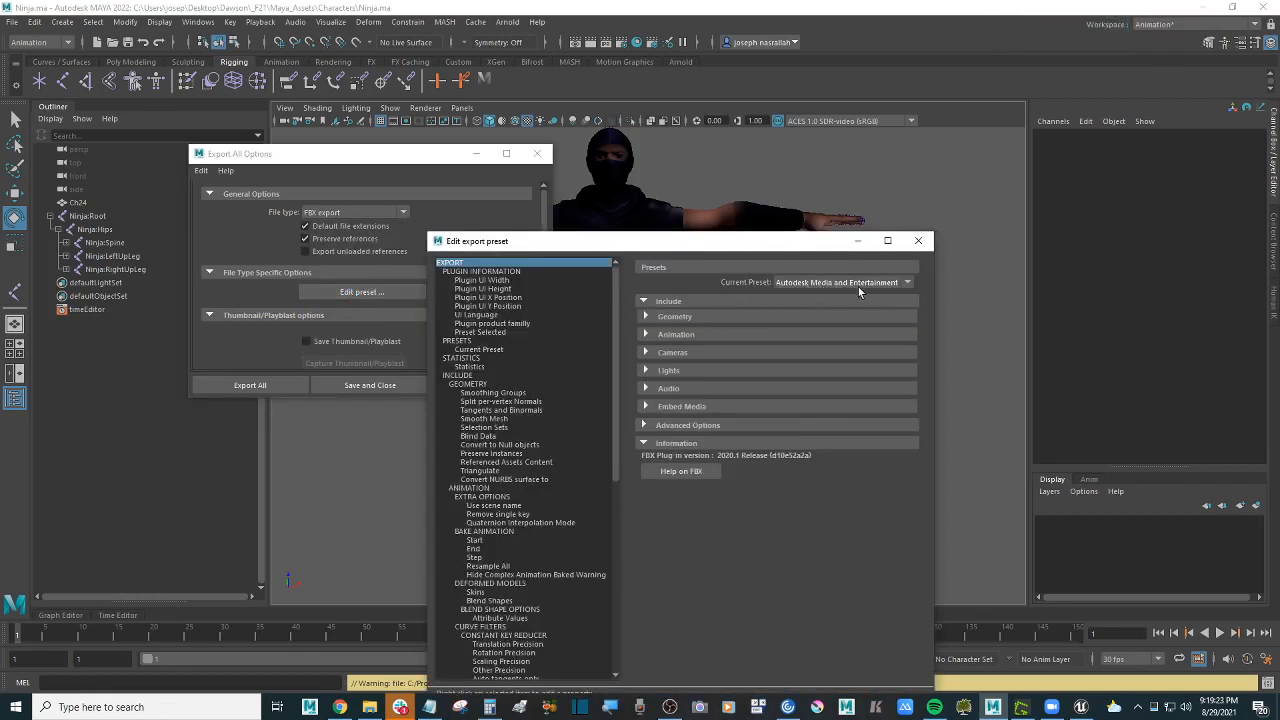
left_click_drag(806, 243, 753, 218)
left_click(781, 259)
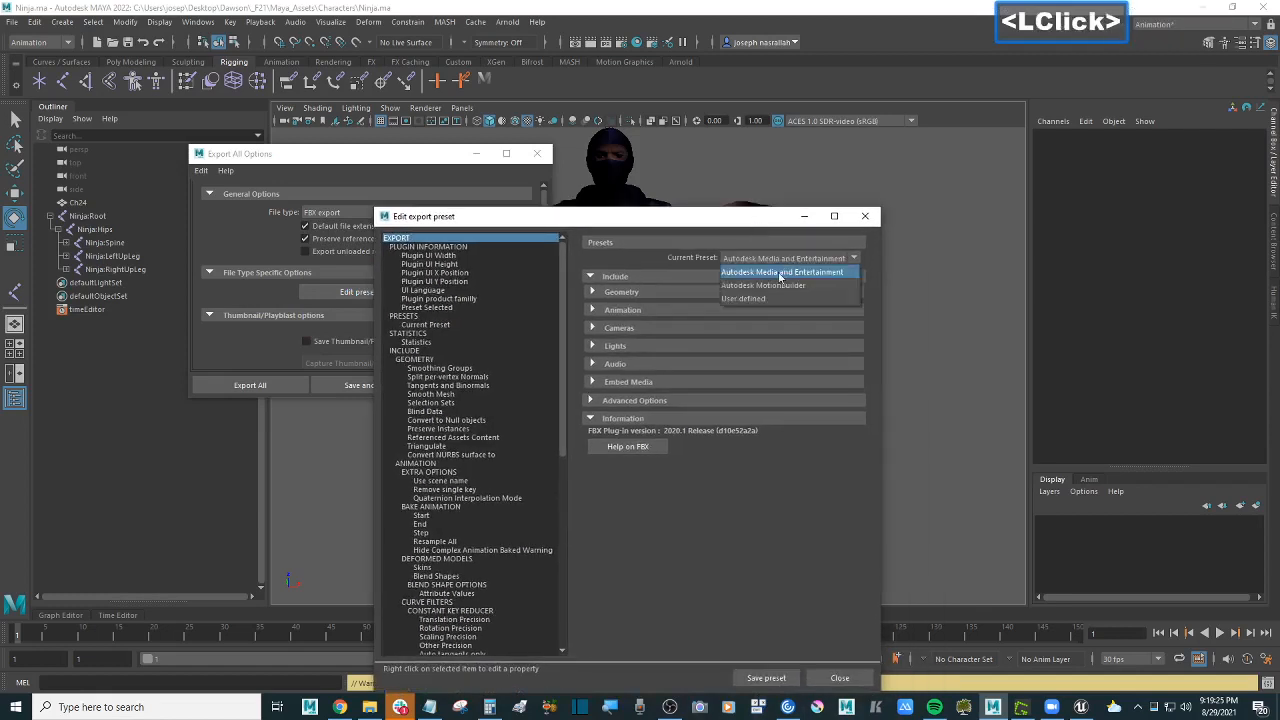
left_click(781, 273)
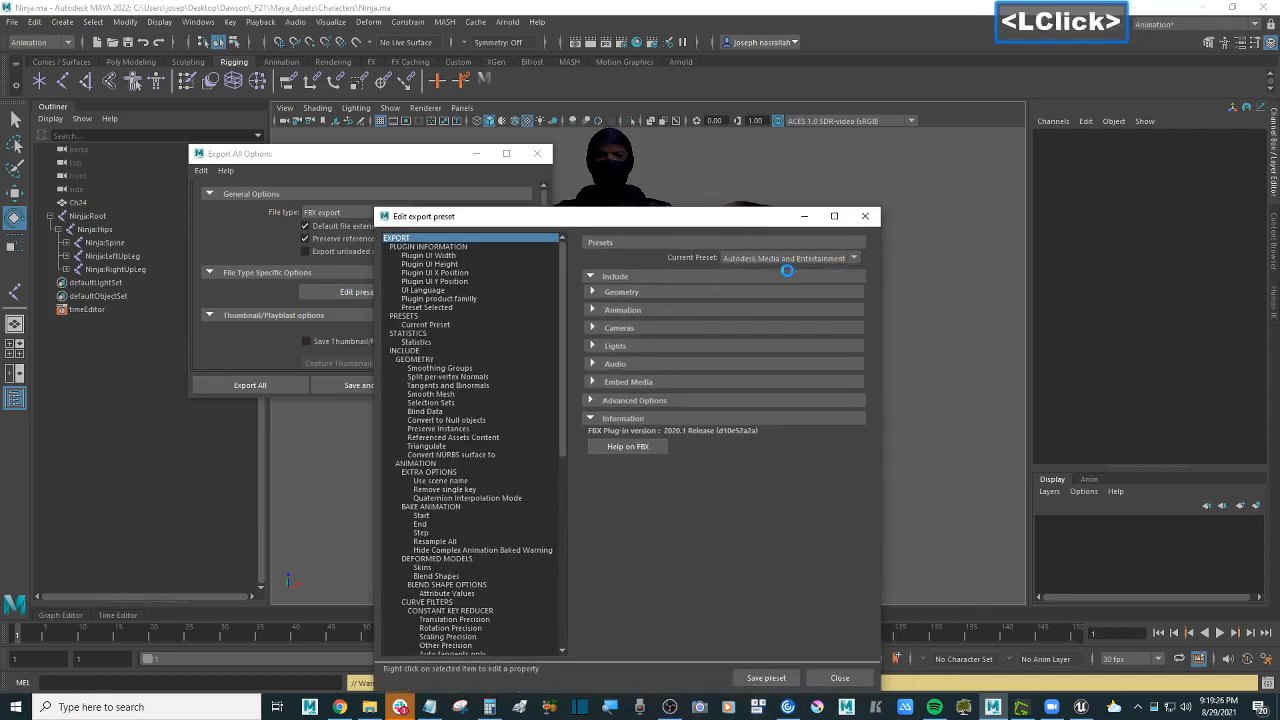
left_click(840, 679)
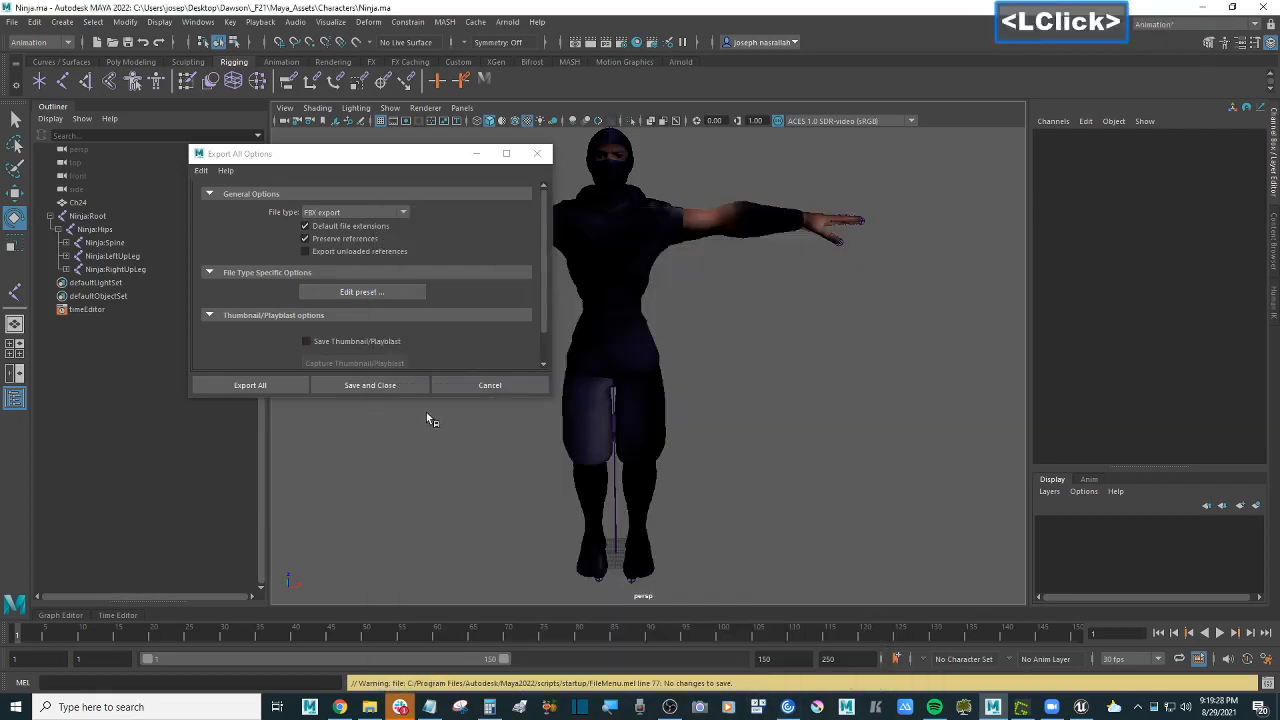
Step: Start exporting the whole scene and go to the Desktop\Dawson\_F21\Maya_Assets\Characters folder as the destination
left_click(250, 385)
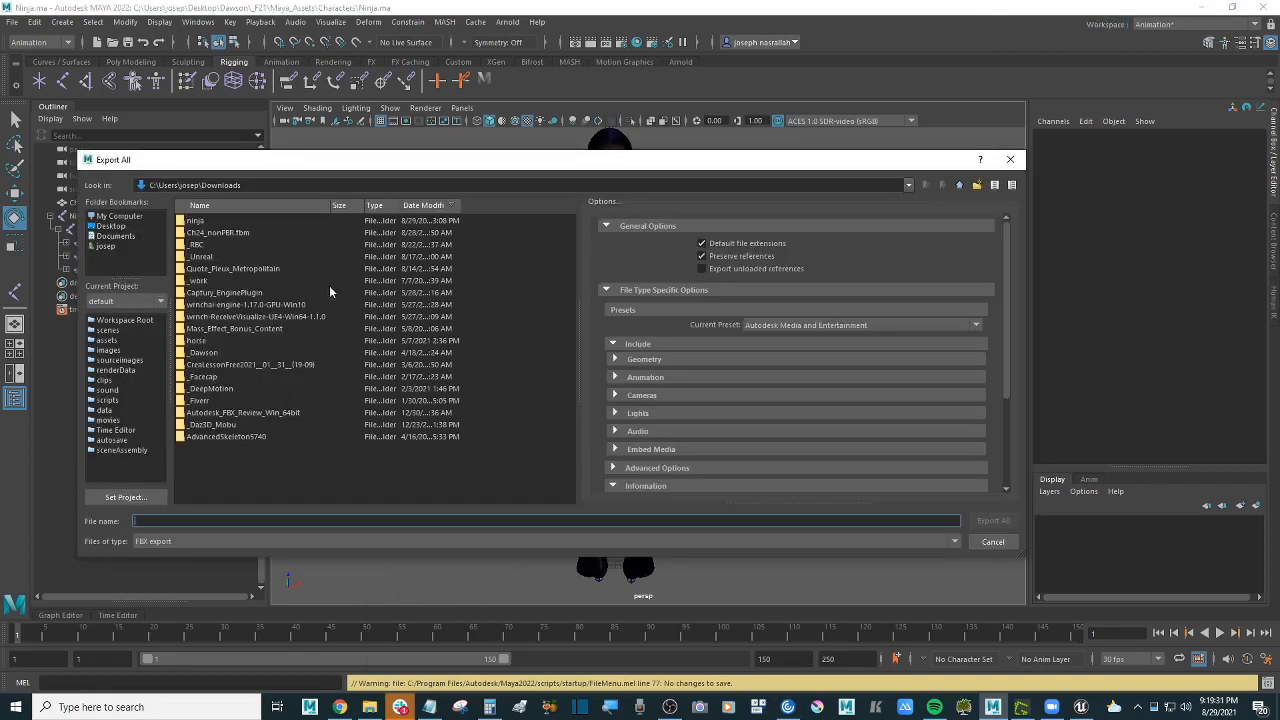
left_click(111, 226)
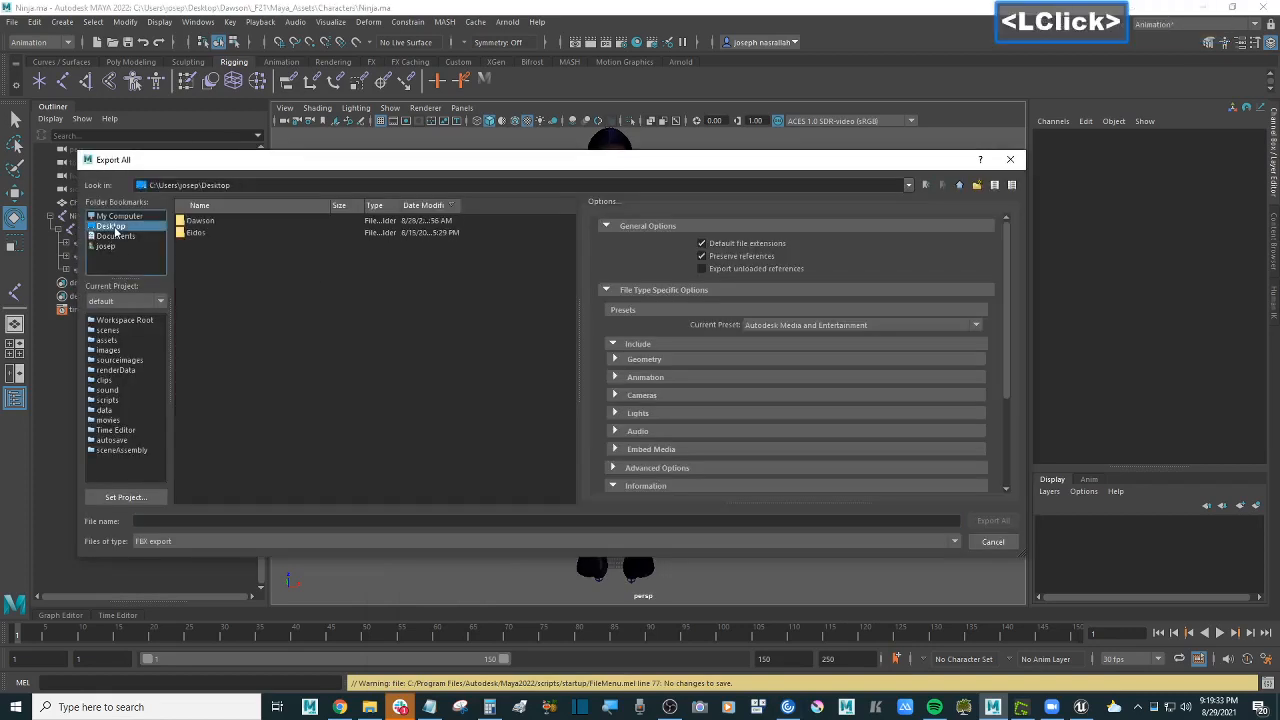
double_click(222, 220)
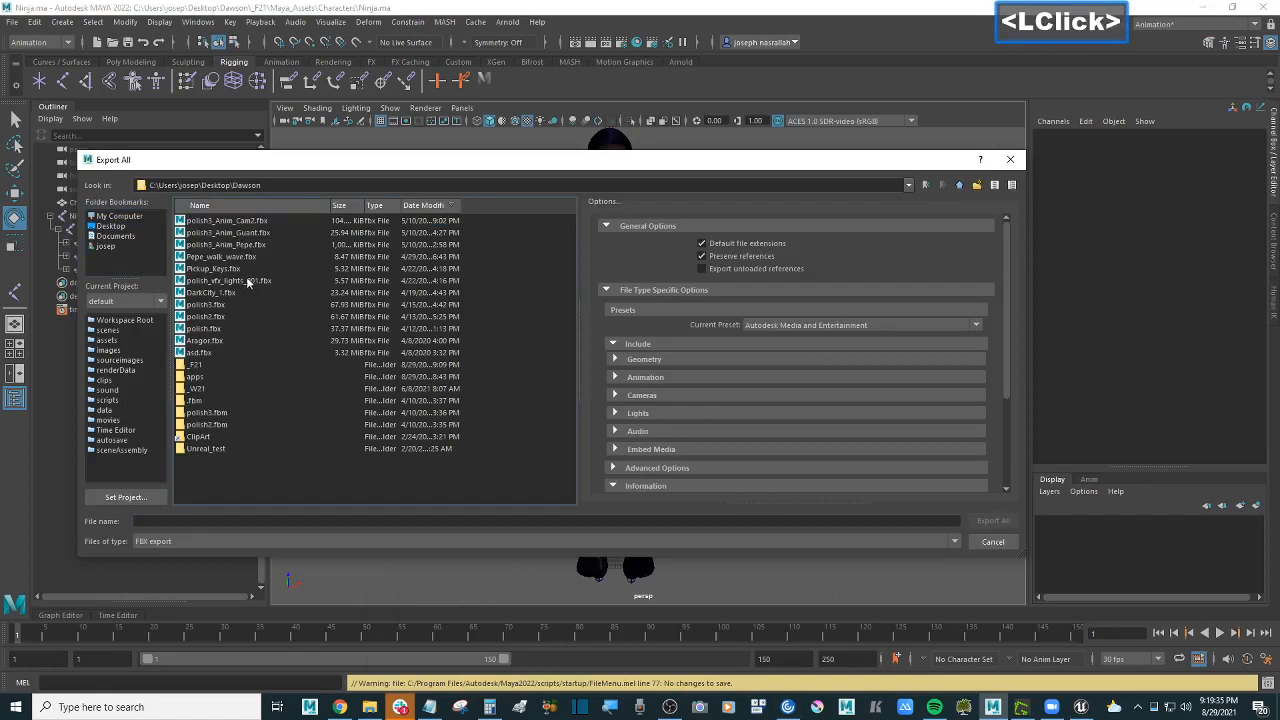
double_click(208, 365)
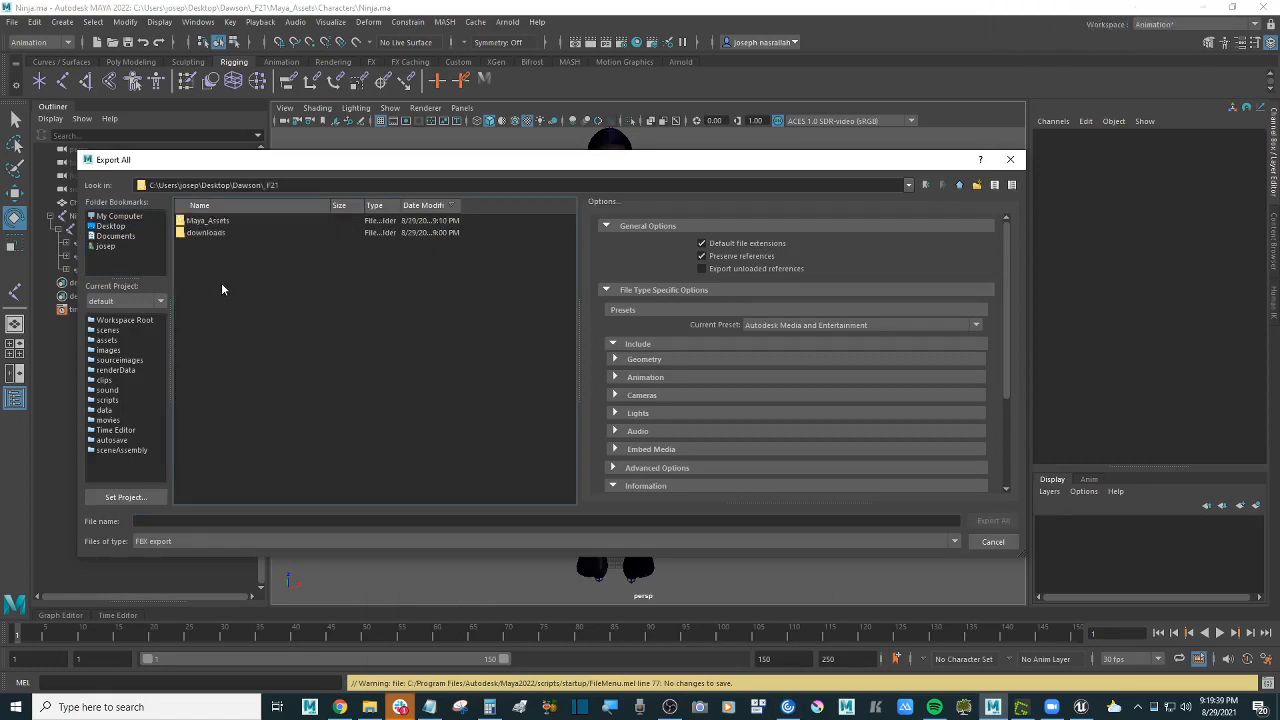
double_click(207, 221)
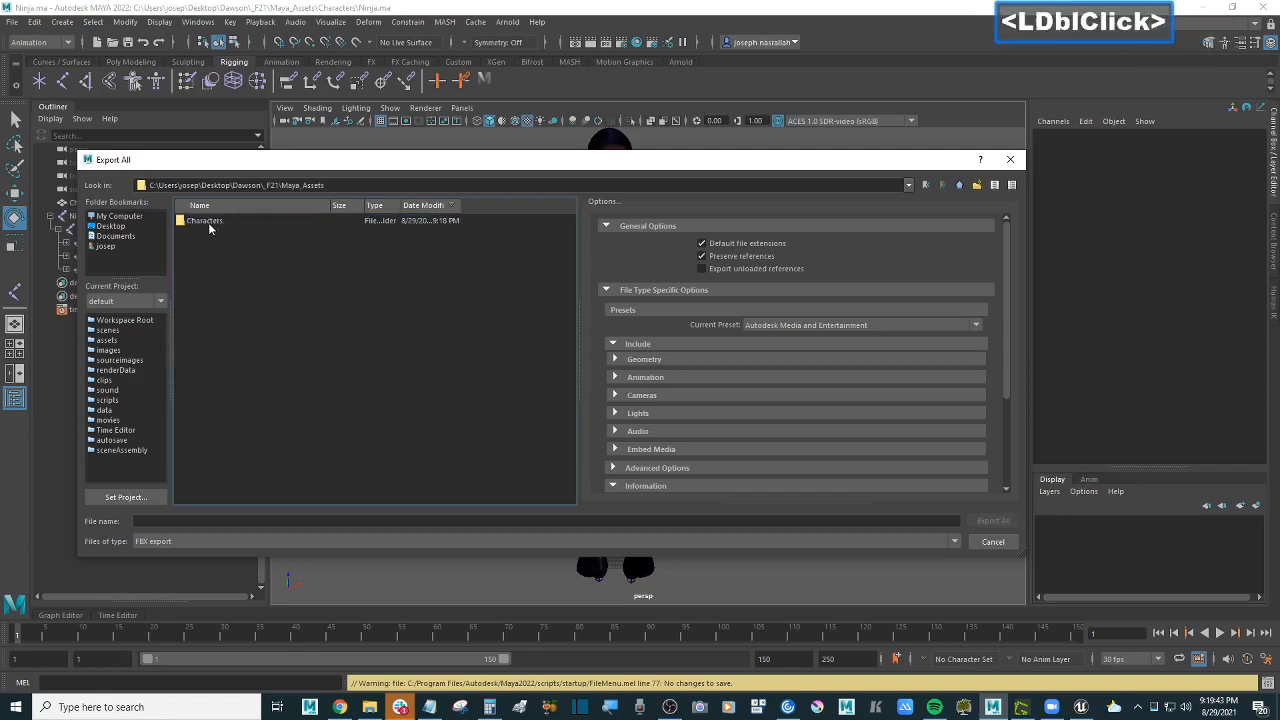
double_click(209, 222)
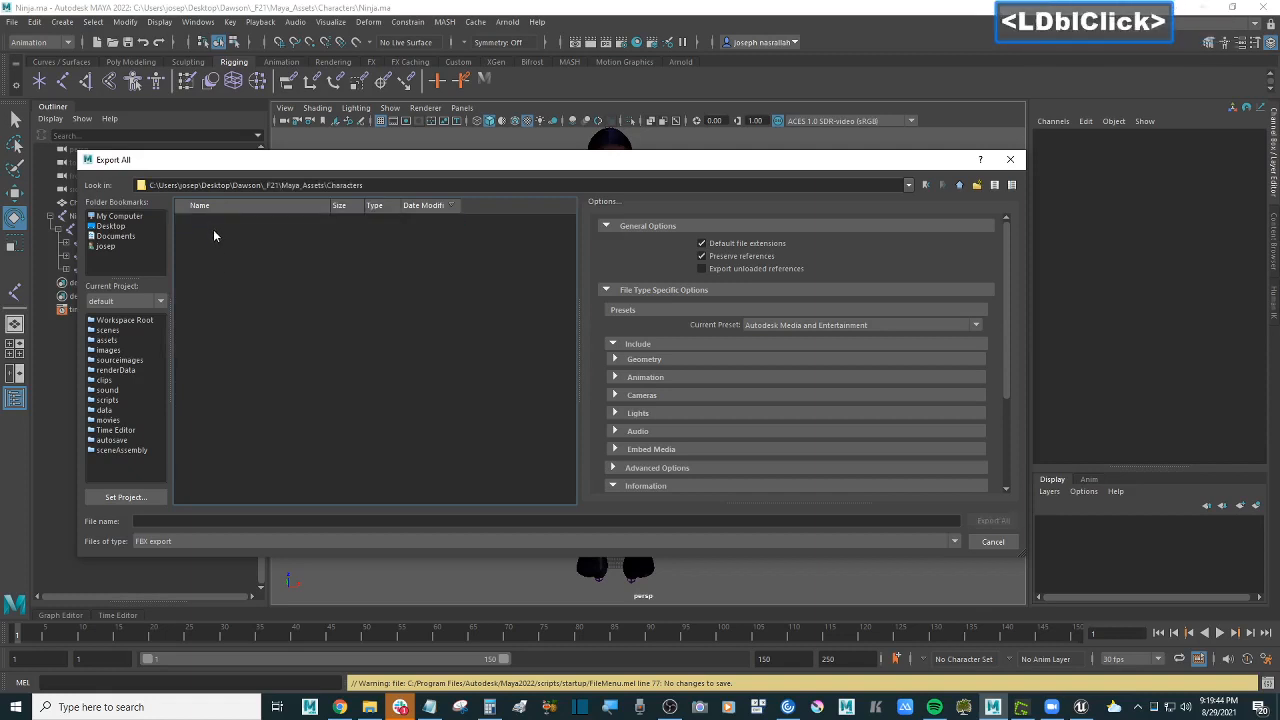
Step: Name the export file Ninja_To_Unreal and enlarge the export dialog to show more of its options
left_click(204, 520)
type("Ninj")
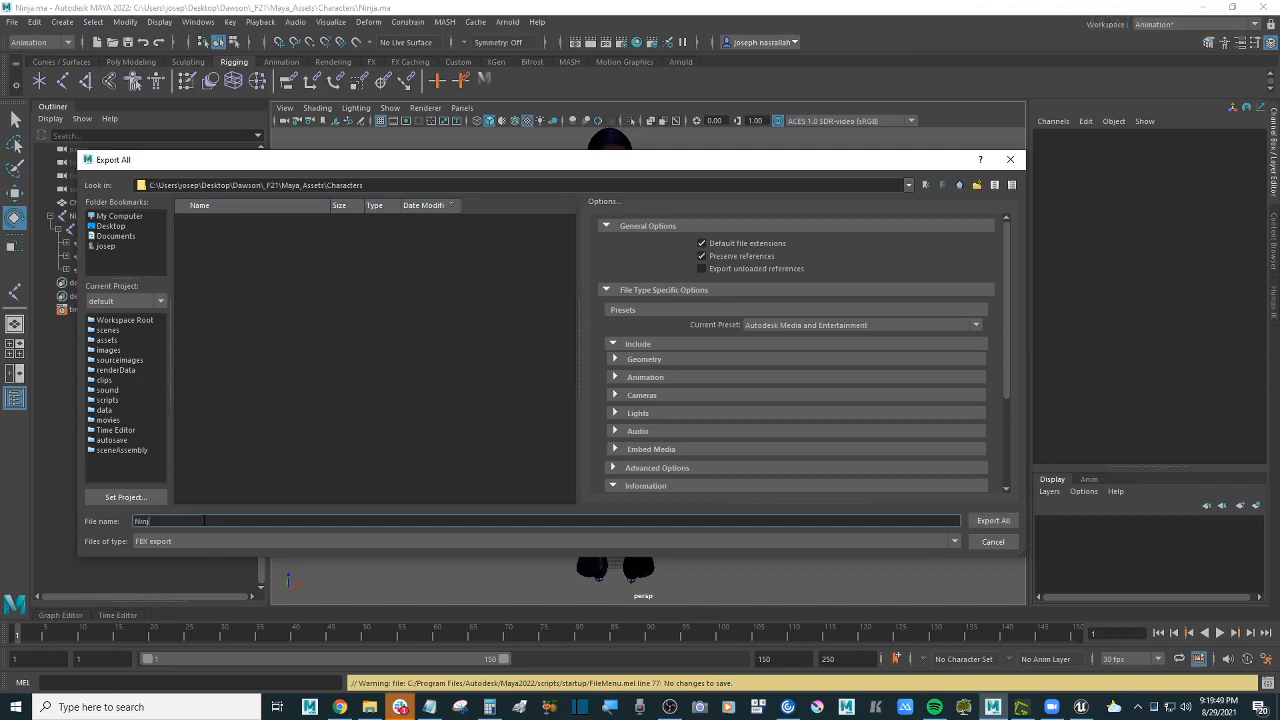
type("a_")
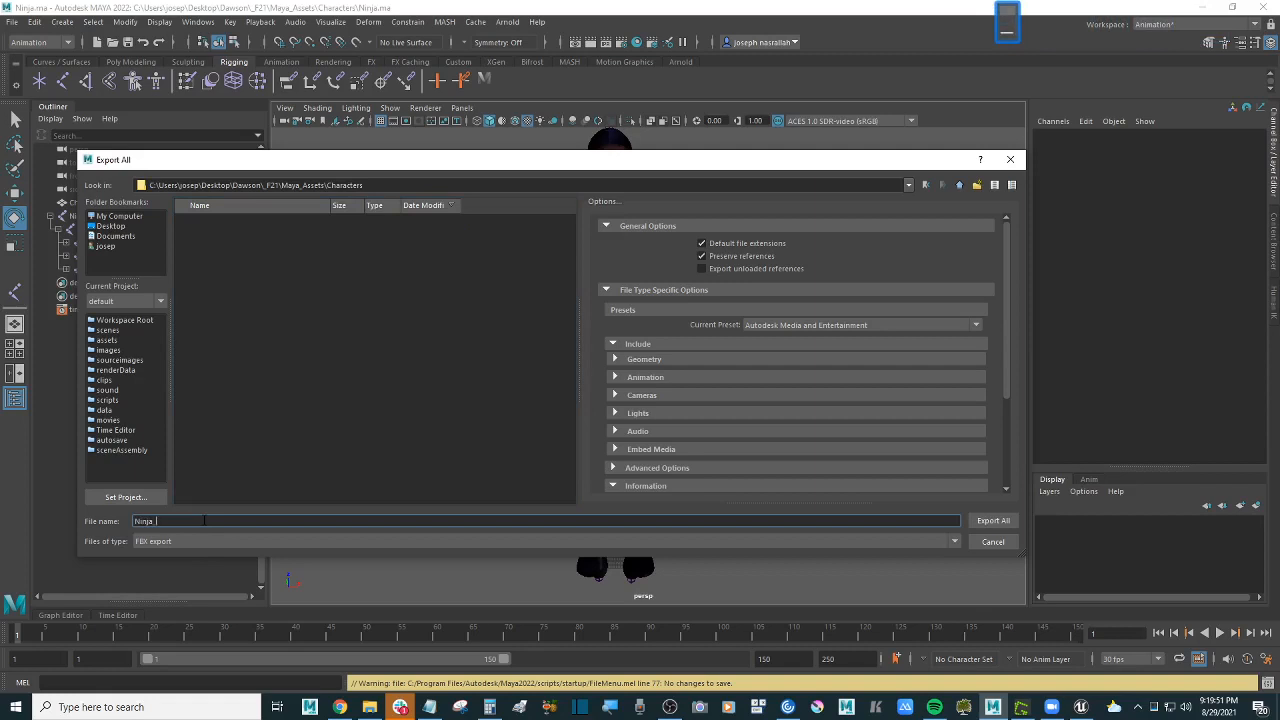
type("To Unreal")
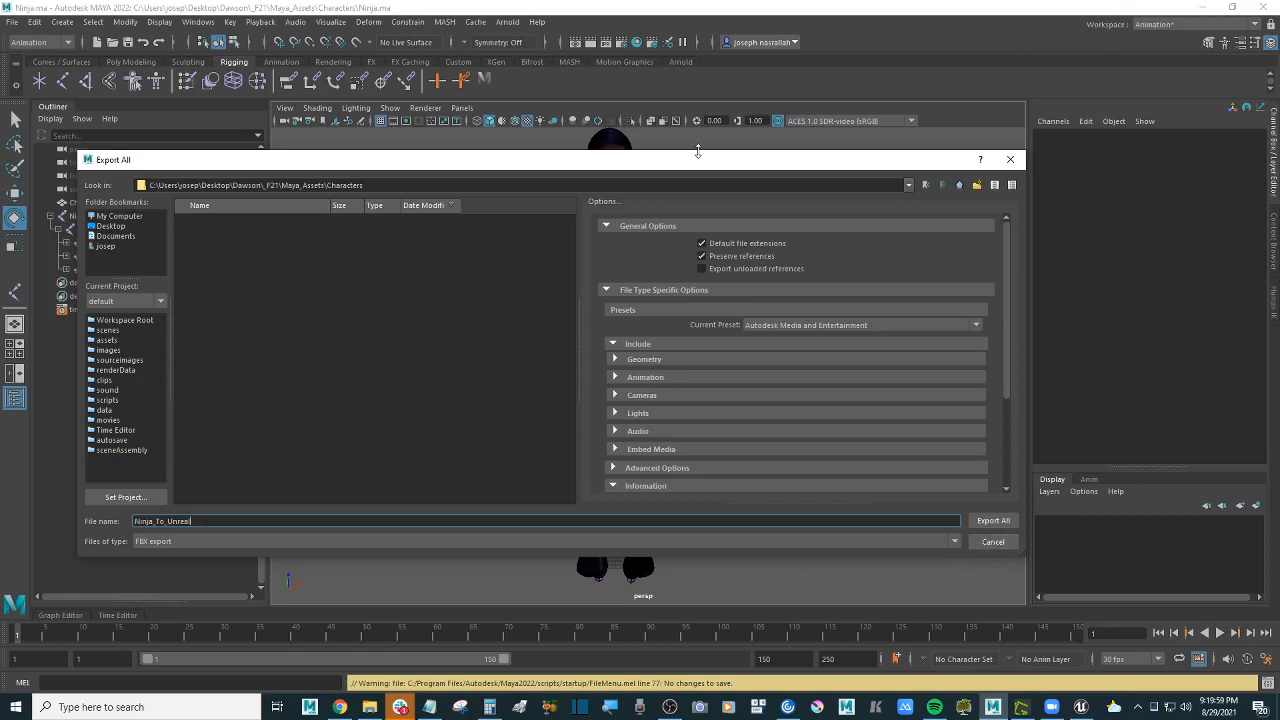
left_click_drag(697, 150, 697, 53)
scroll(733, 205, "up", 1)
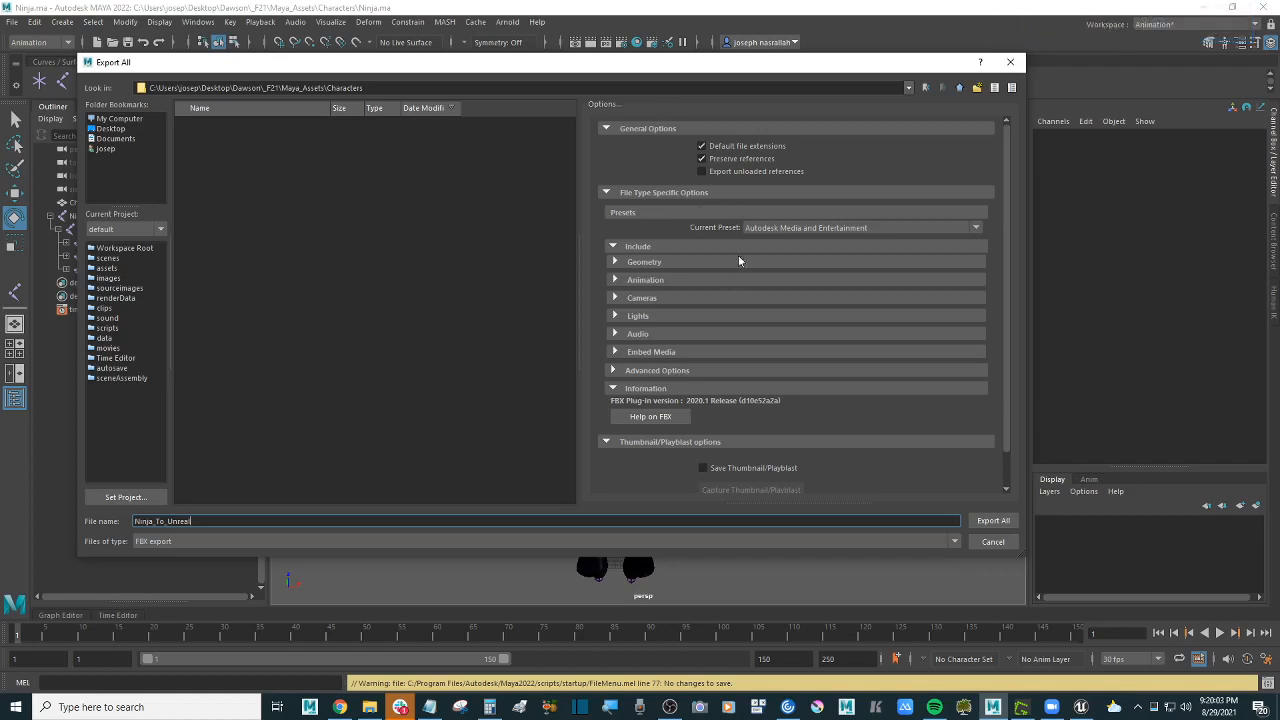
Step: Check the Geometry export options and turn off Animation for the FBX export
left_click(695, 263)
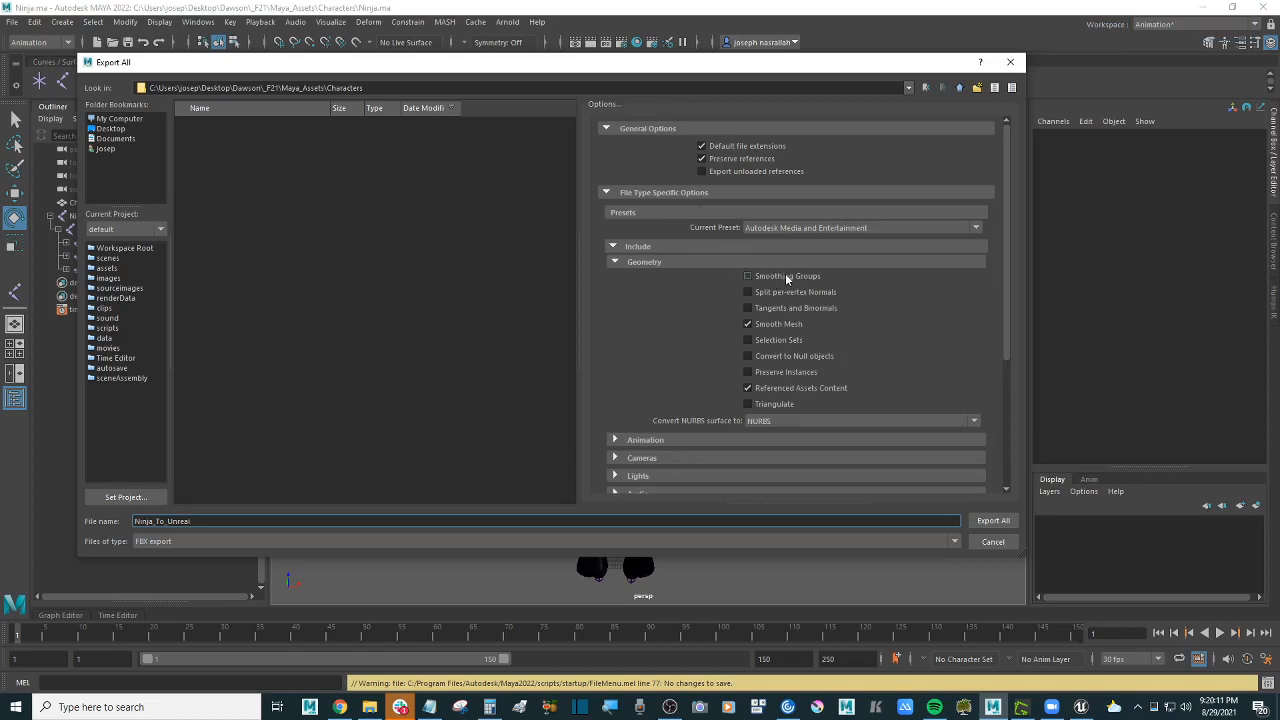
left_click(676, 261)
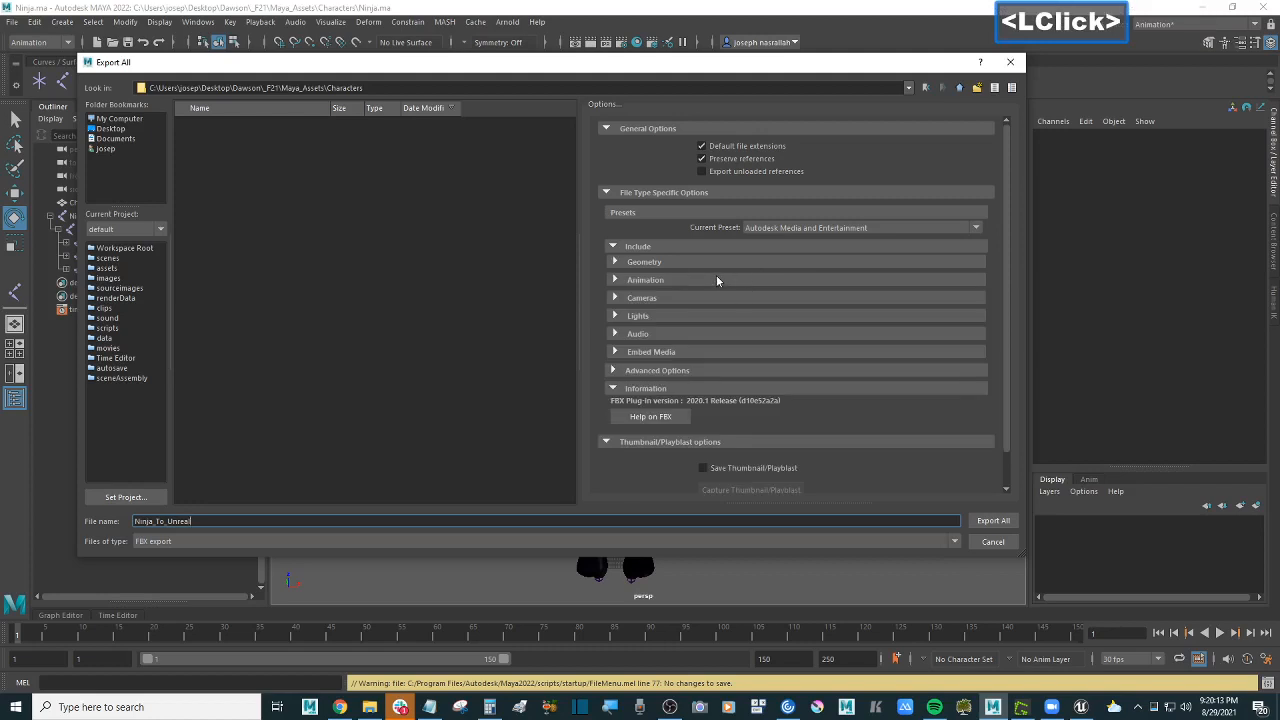
left_click(716, 280)
left_click(698, 280)
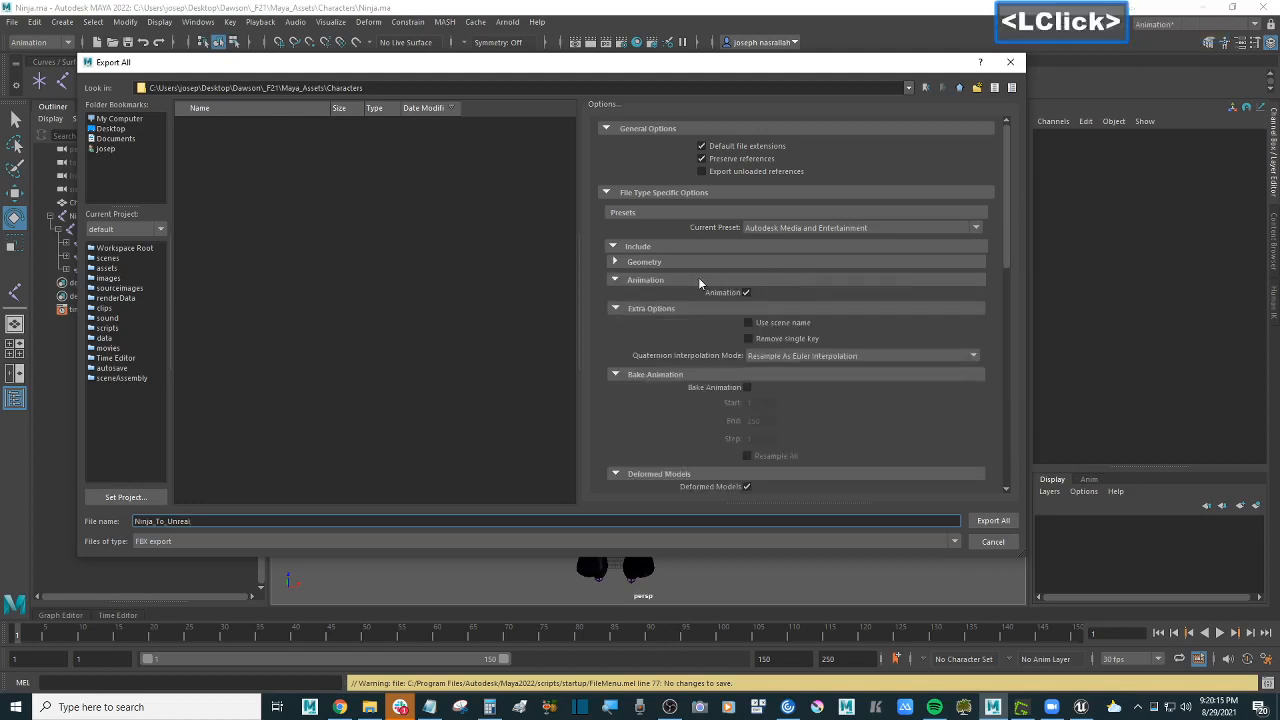
left_click(698, 262)
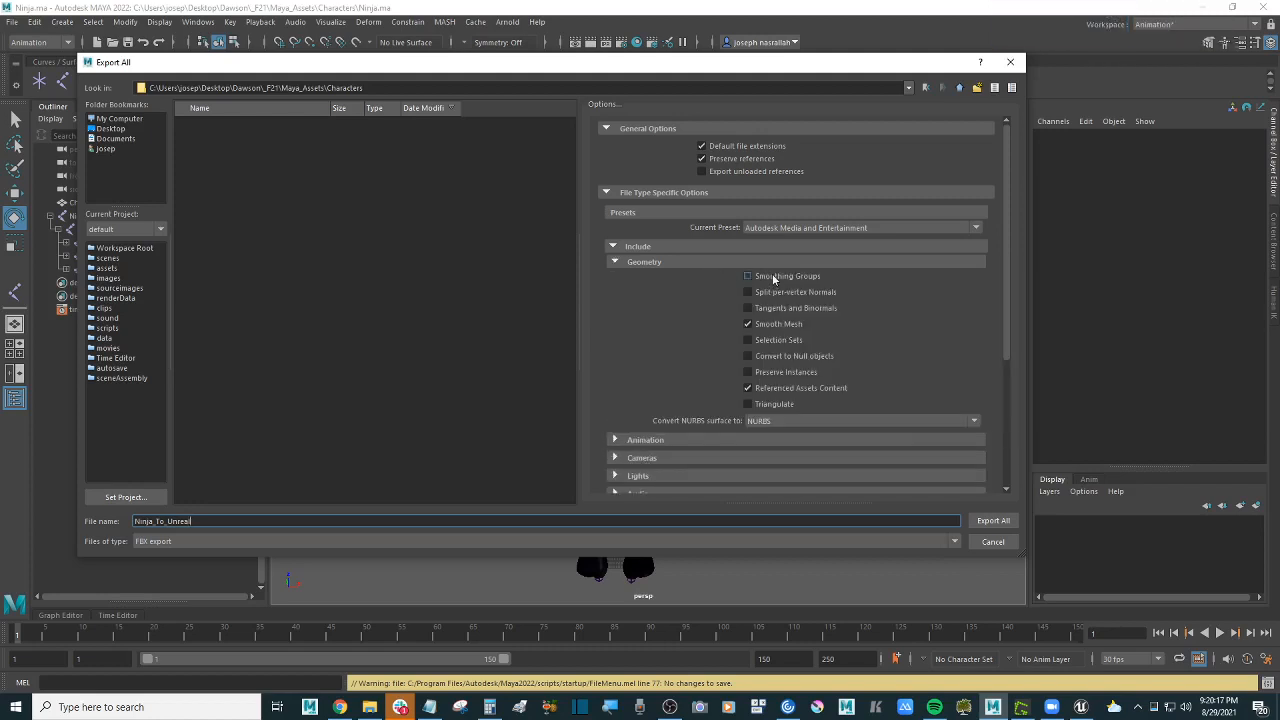
left_click(706, 262)
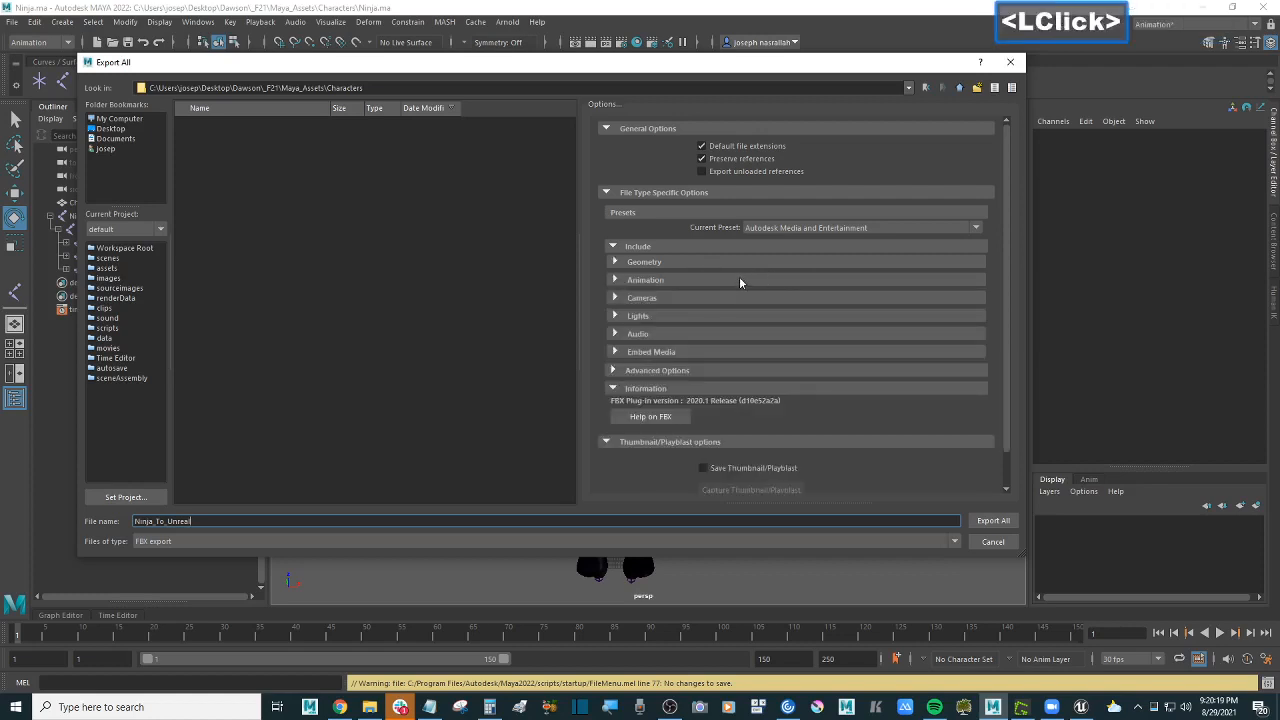
left_click(740, 281)
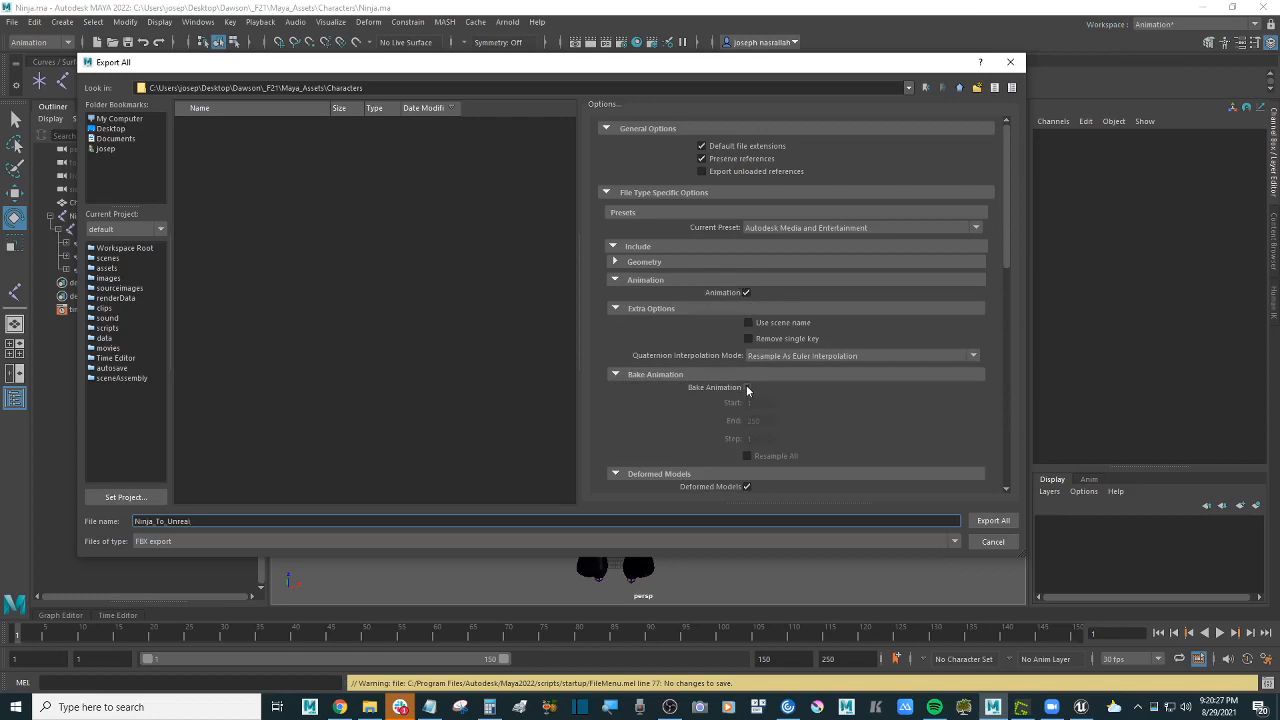
left_click(747, 292)
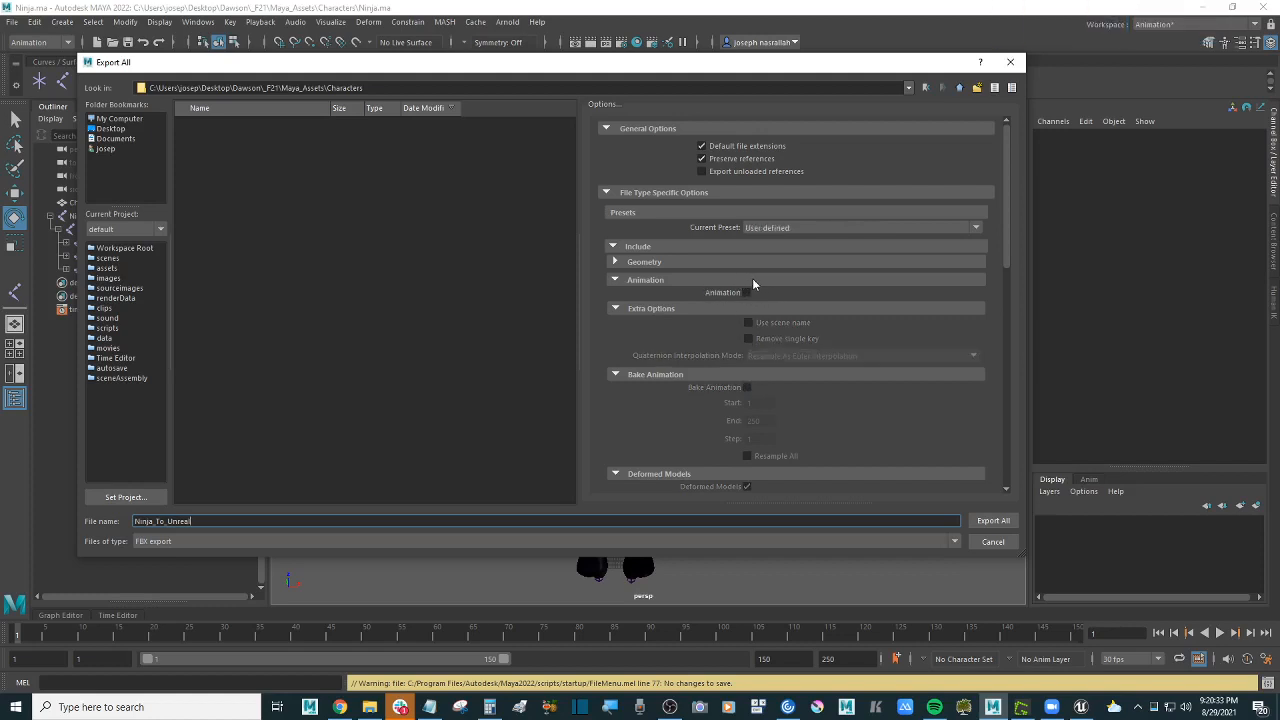
left_click(753, 281)
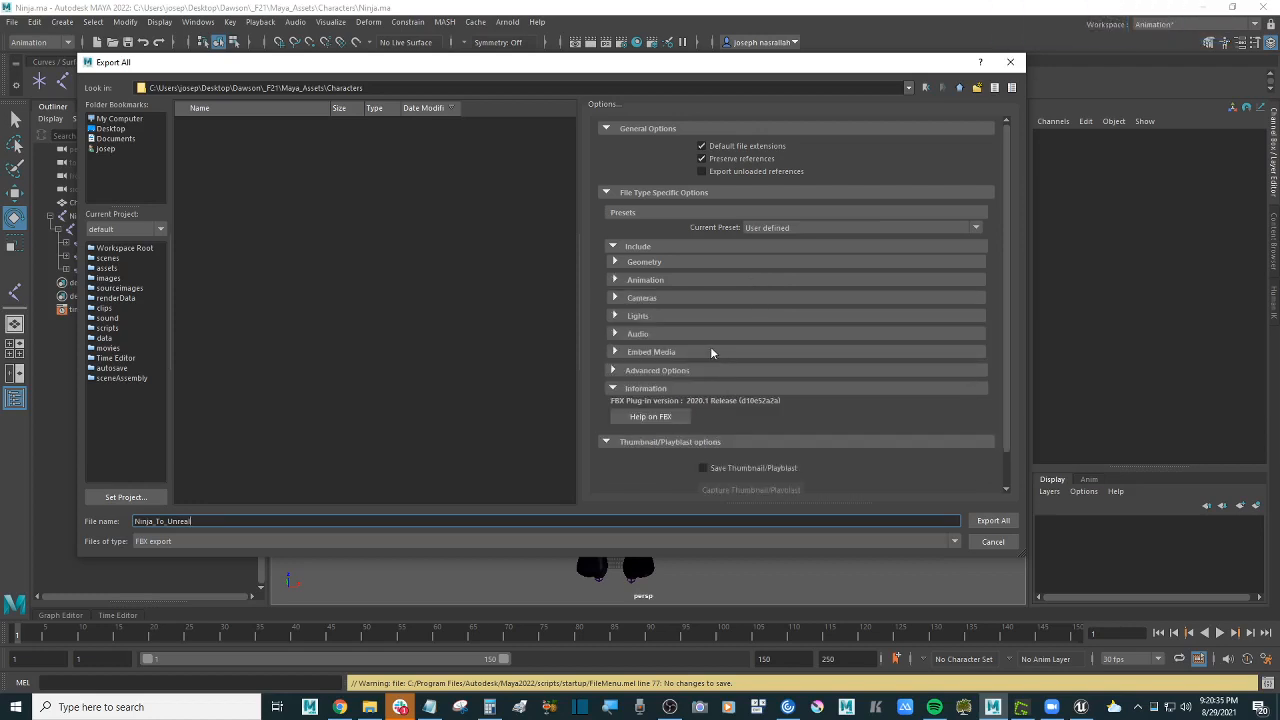
Step: Check the Units settings in the advanced FBX options and set the Axis Conversion up axis to Z
left_click(700, 370)
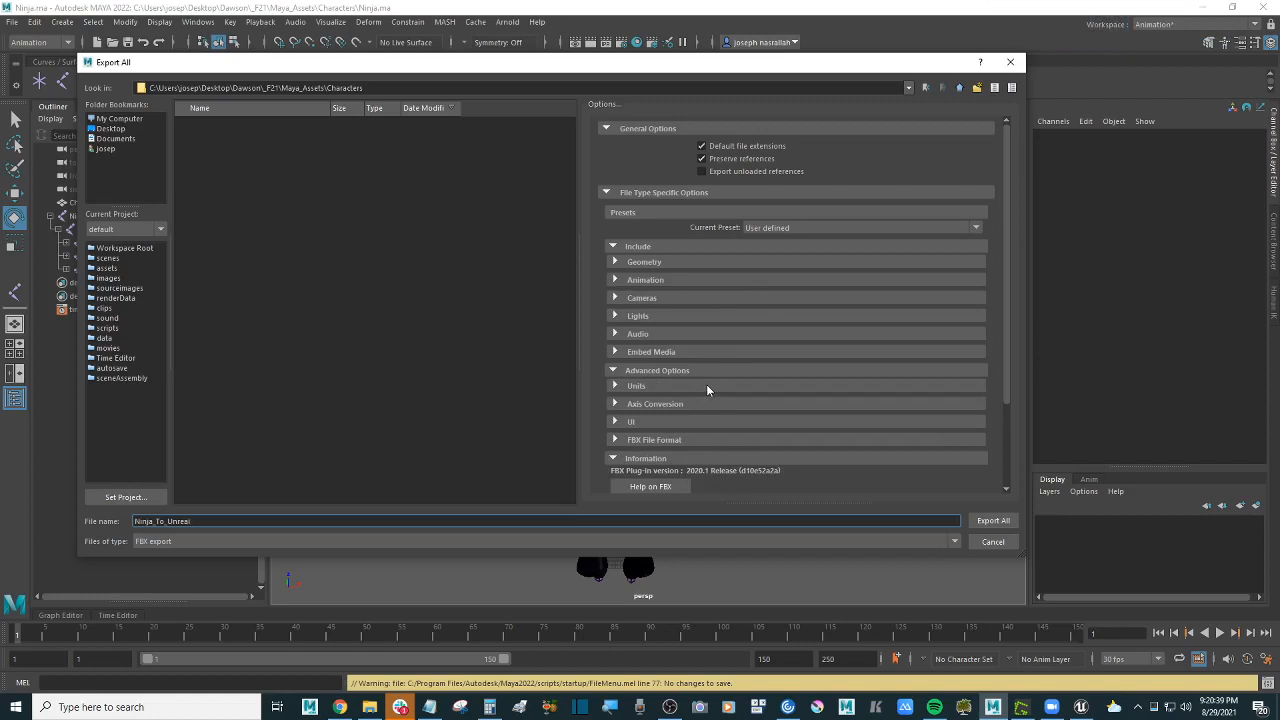
left_click(706, 385)
scroll(701, 370, "down", 2)
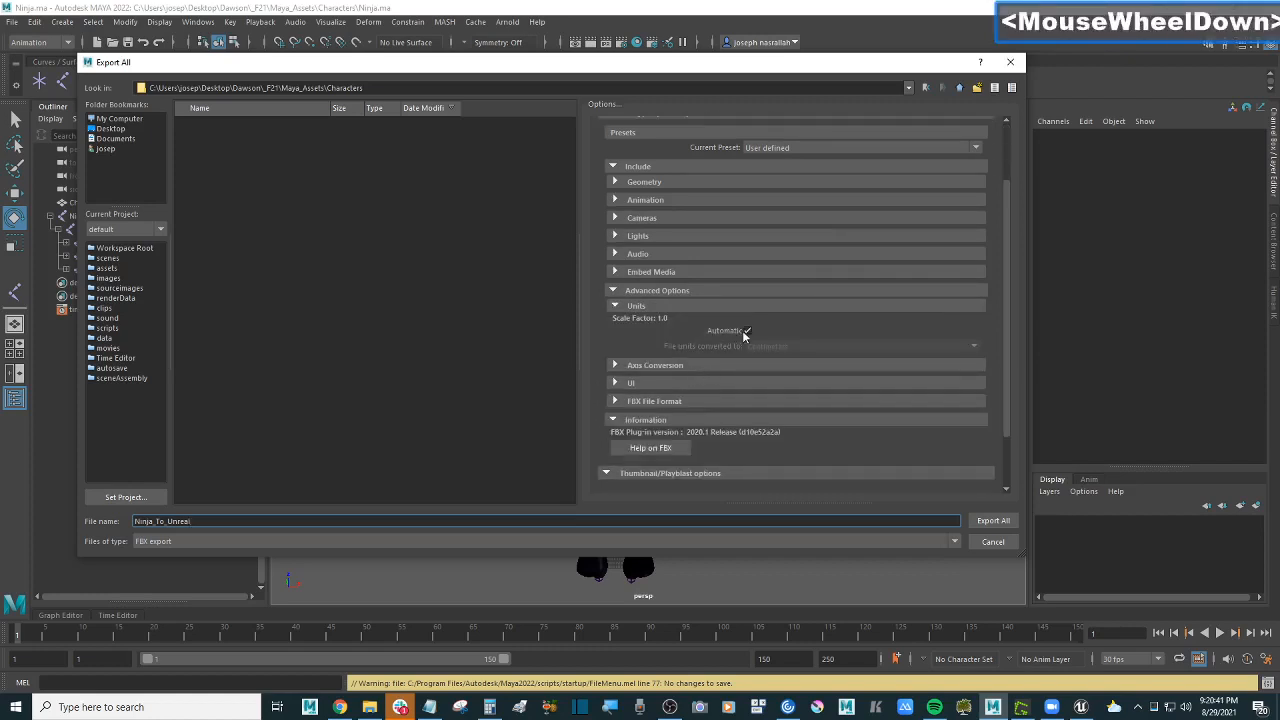
left_click(680, 303)
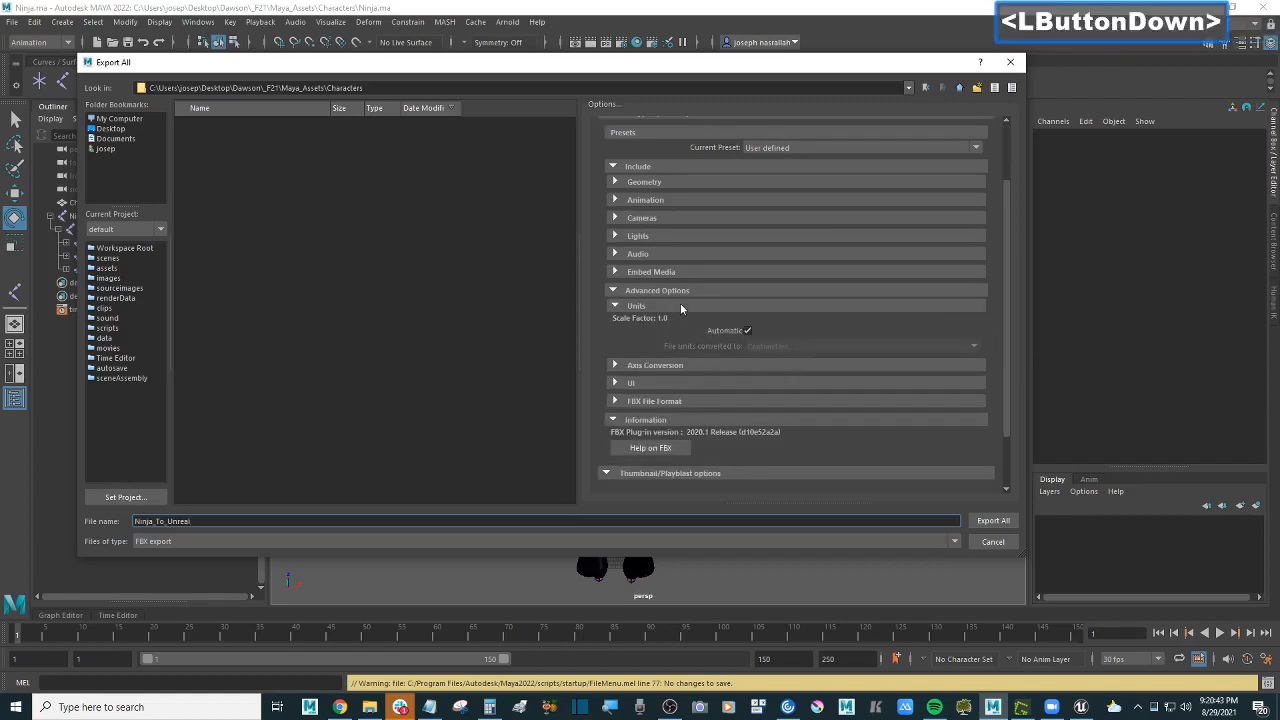
left_click(685, 325)
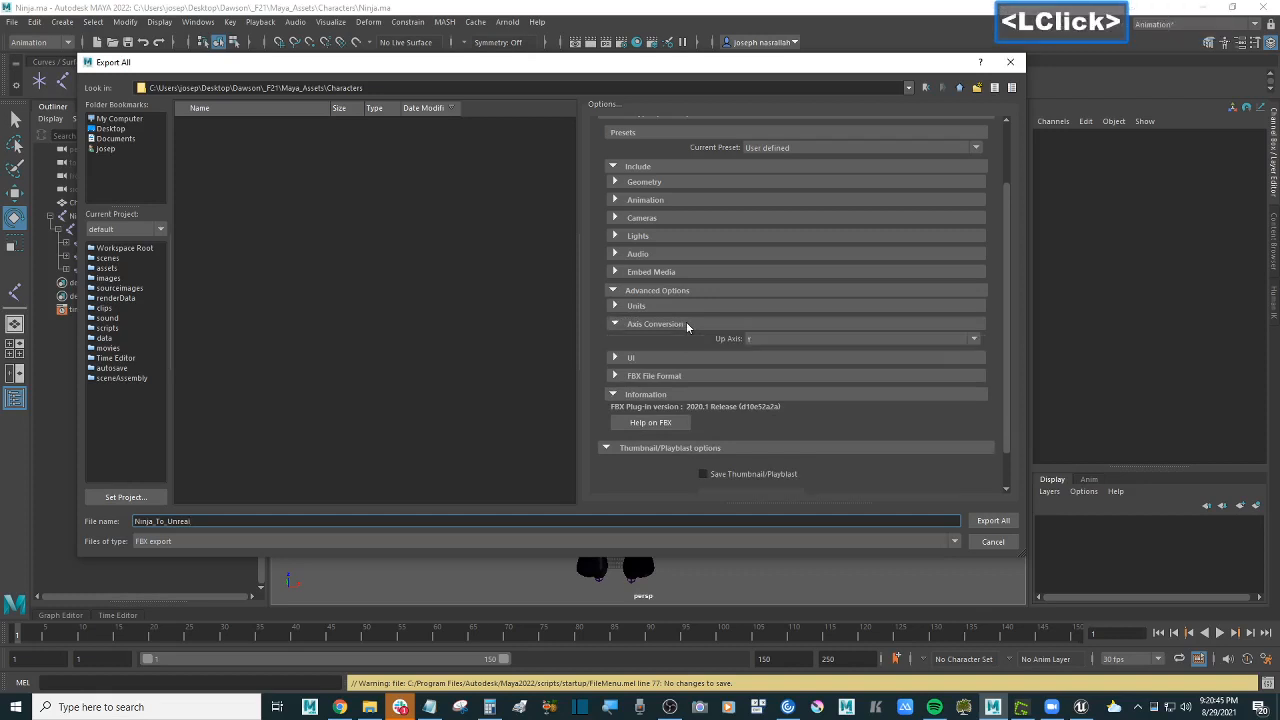
left_click(787, 337)
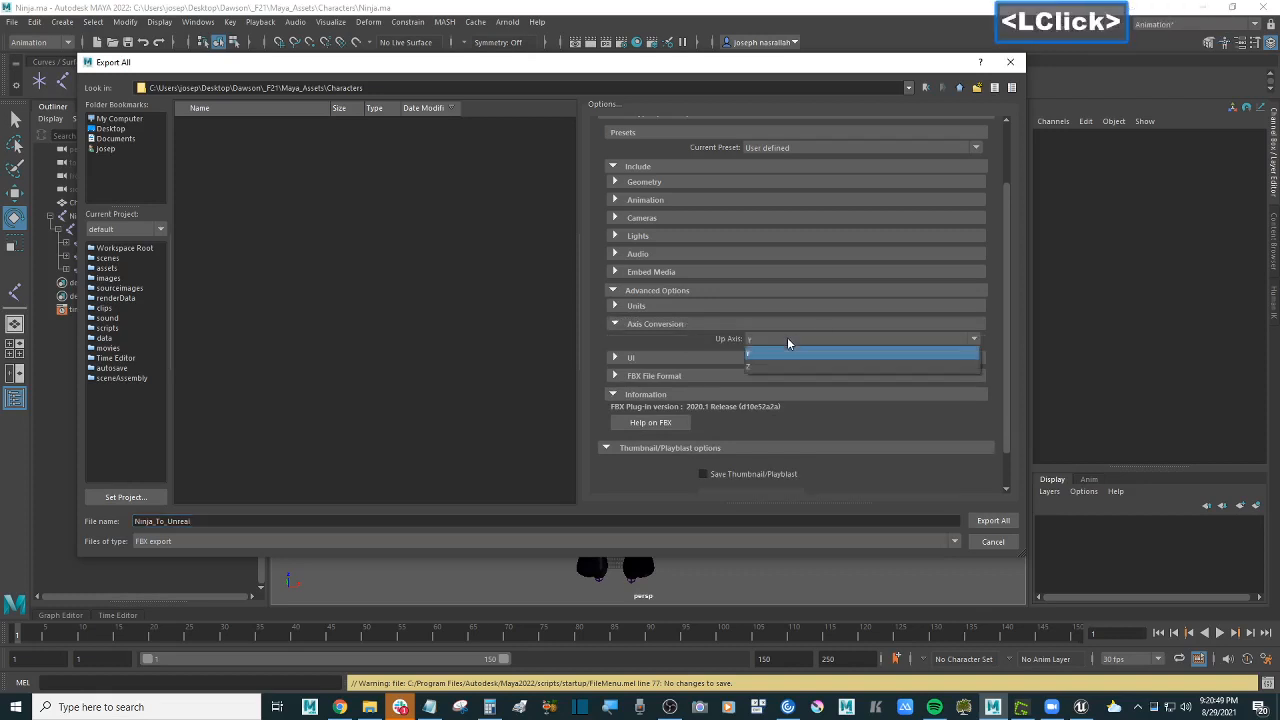
left_click(789, 366)
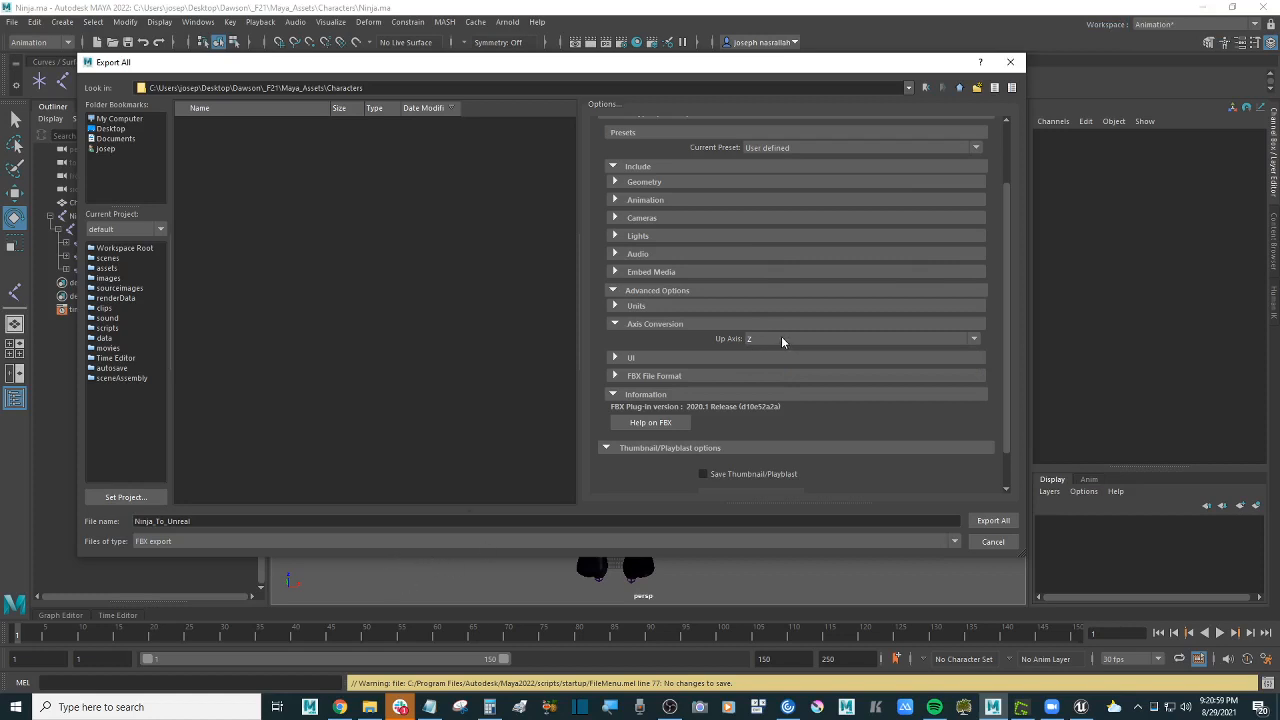
Step: Review the UI and FBX File Format options, keep version FBX 2020, and export the scene
left_click(681, 358)
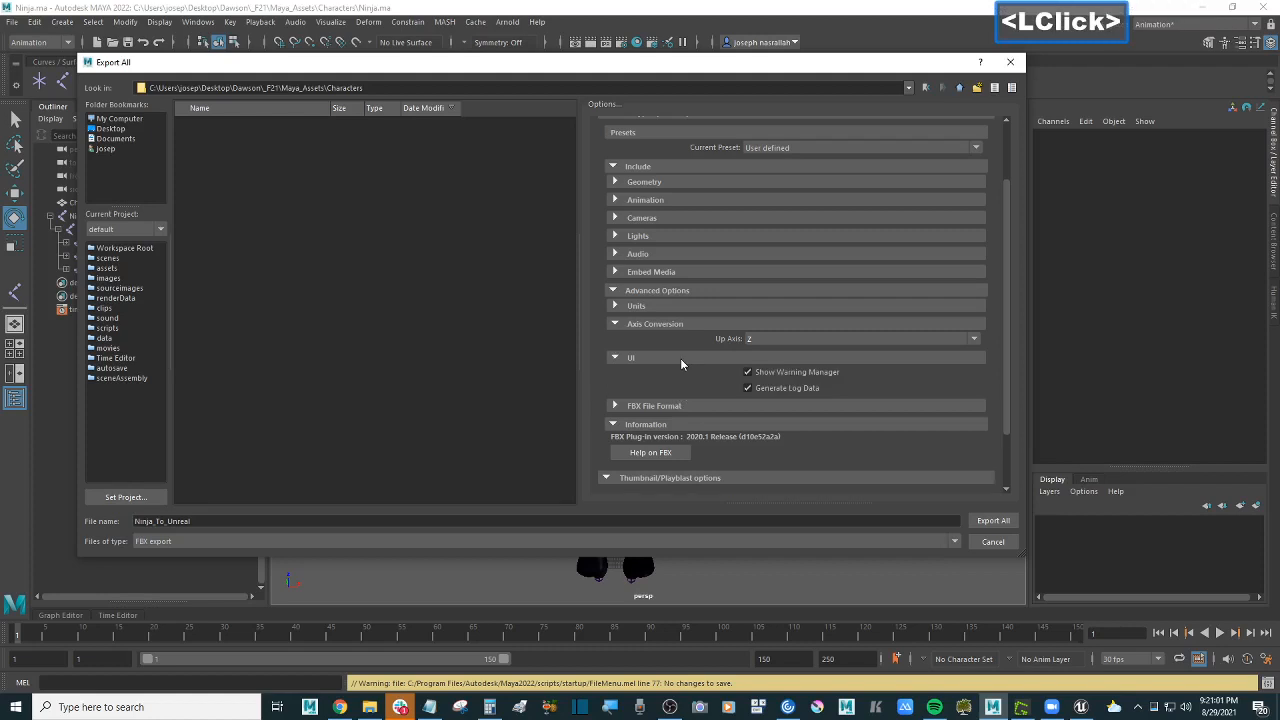
left_click(680, 358)
left_click(704, 377)
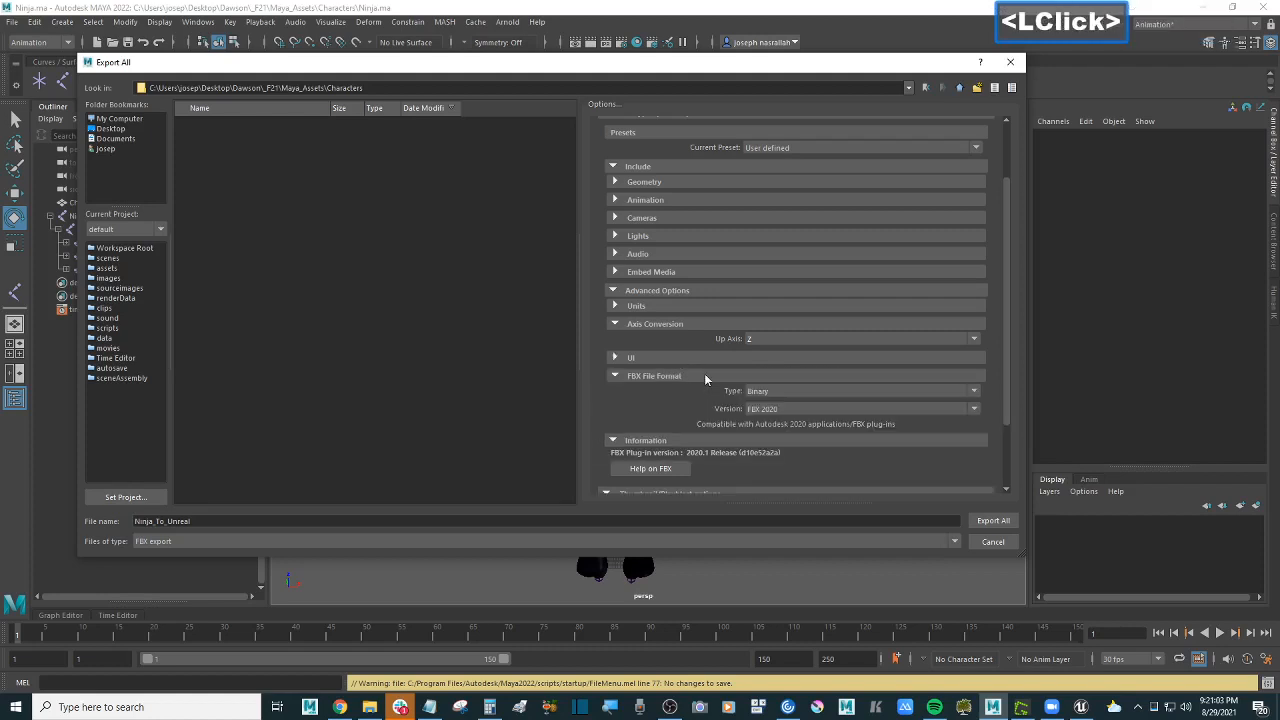
left_click(801, 409)
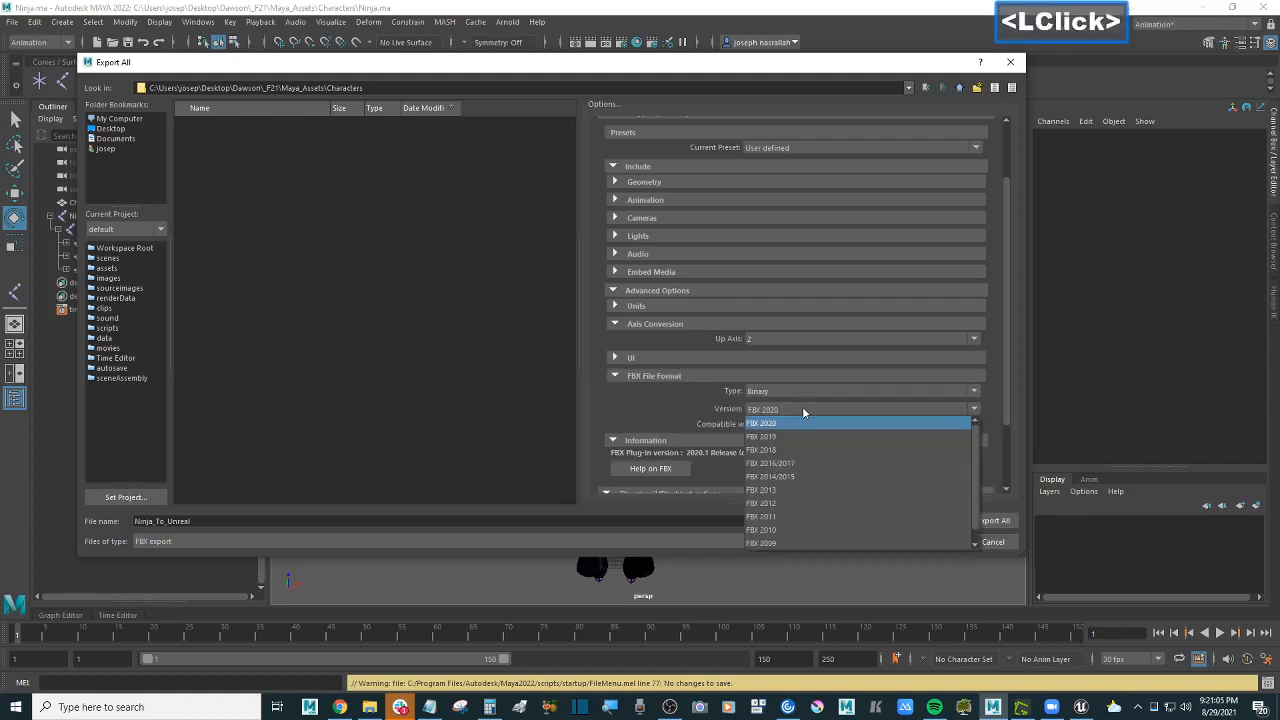
left_click_drag(976, 432, 870, 420)
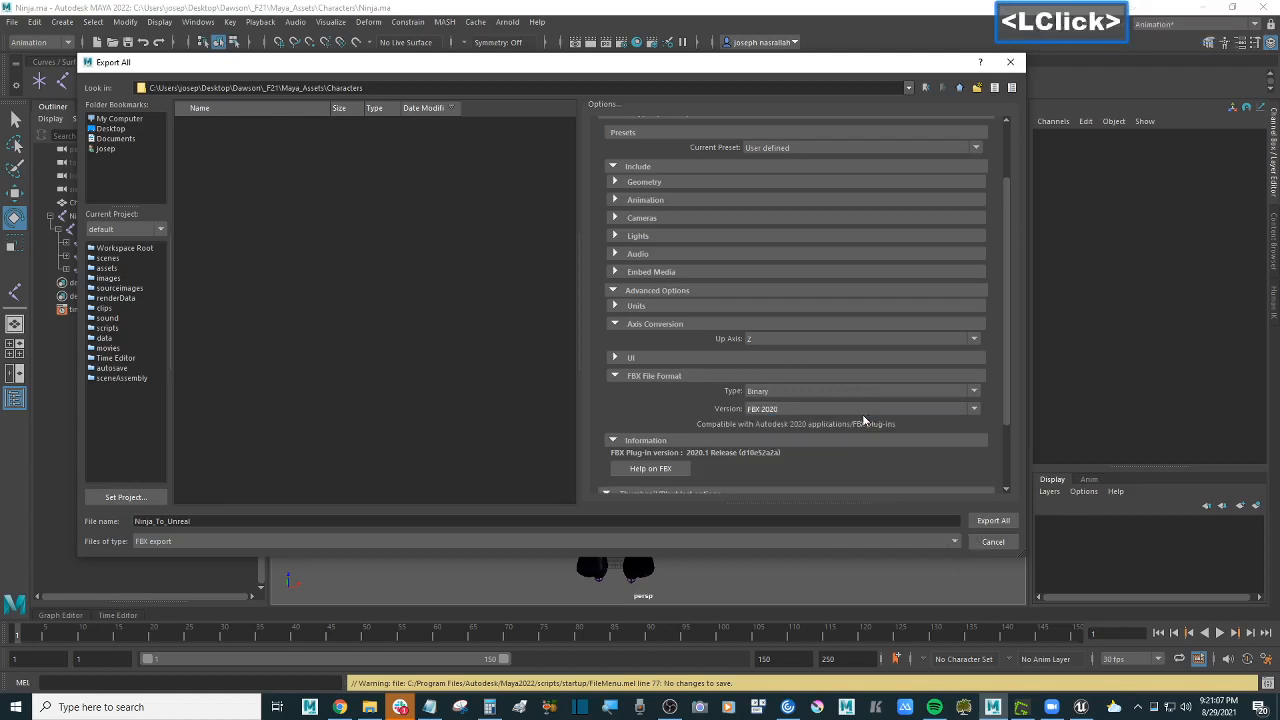
scroll(640, 405, "down", 3)
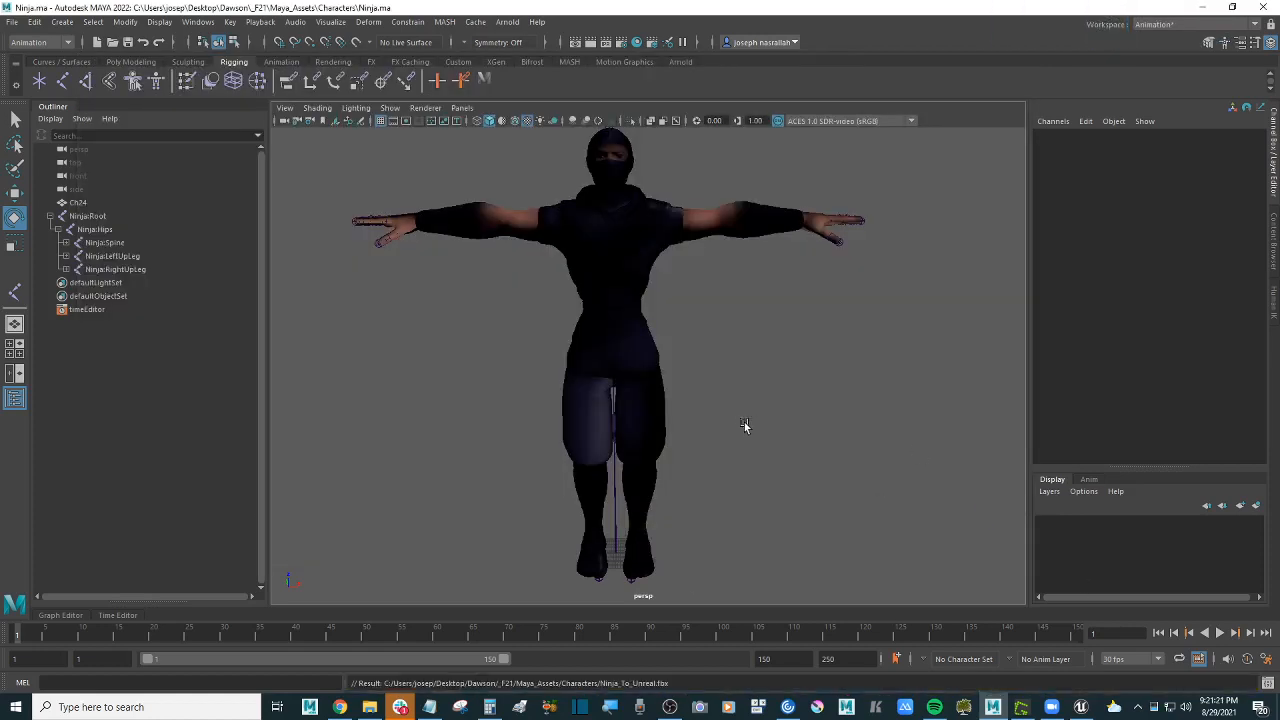
Step: Save the Ninja.ma scene
key("ctrl")
key("ctrl+s")
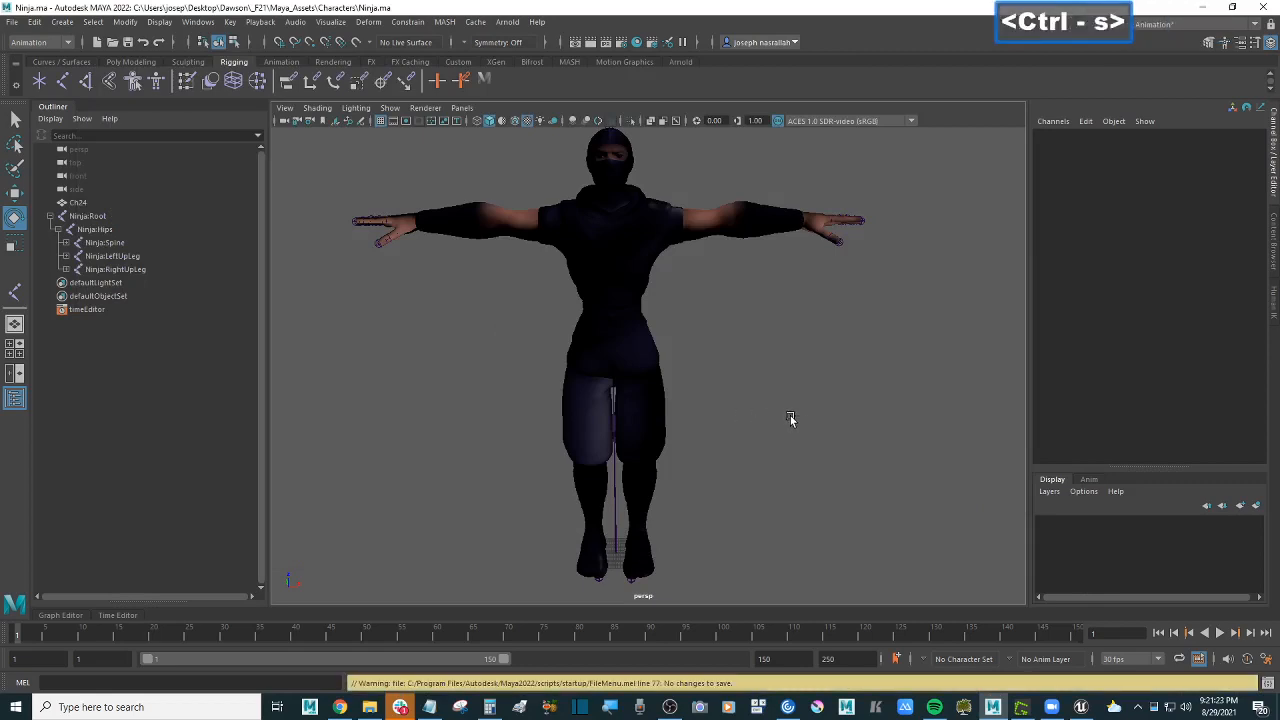
left_click(899, 657)
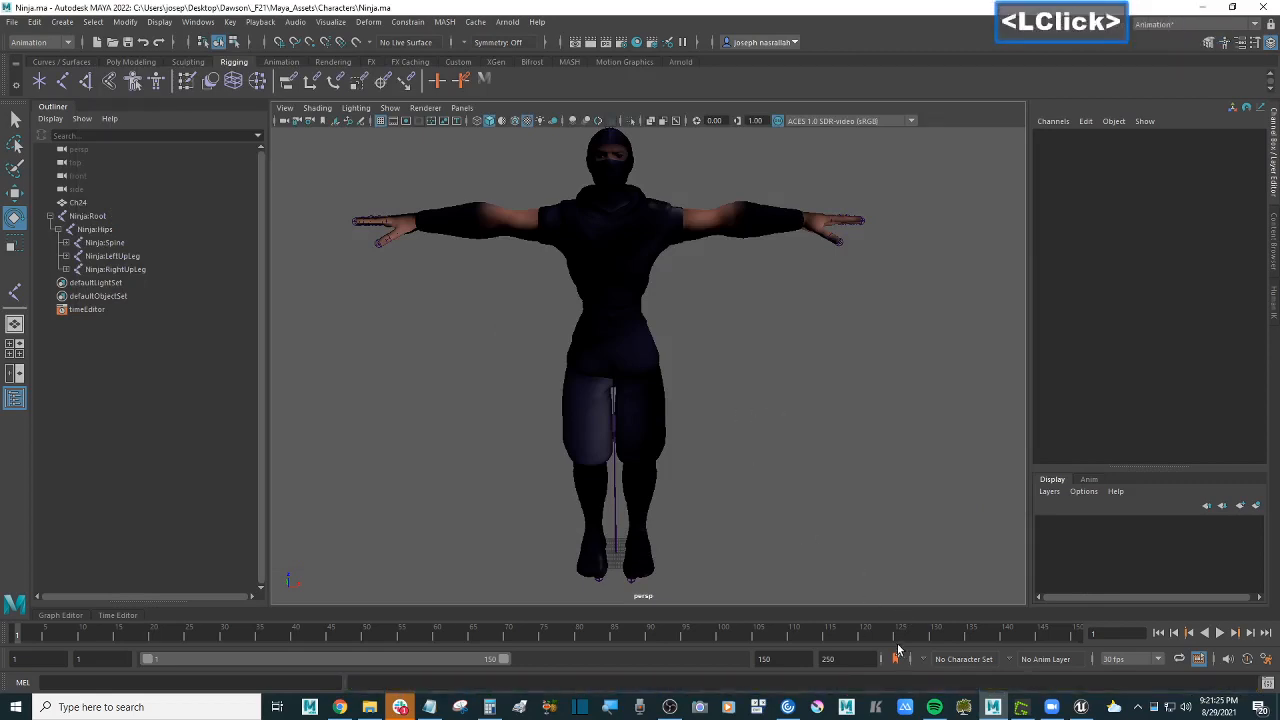
Step: Switch to the Unreal Project Browser and bring up the Epic Games Launcher
left_click(1081, 707)
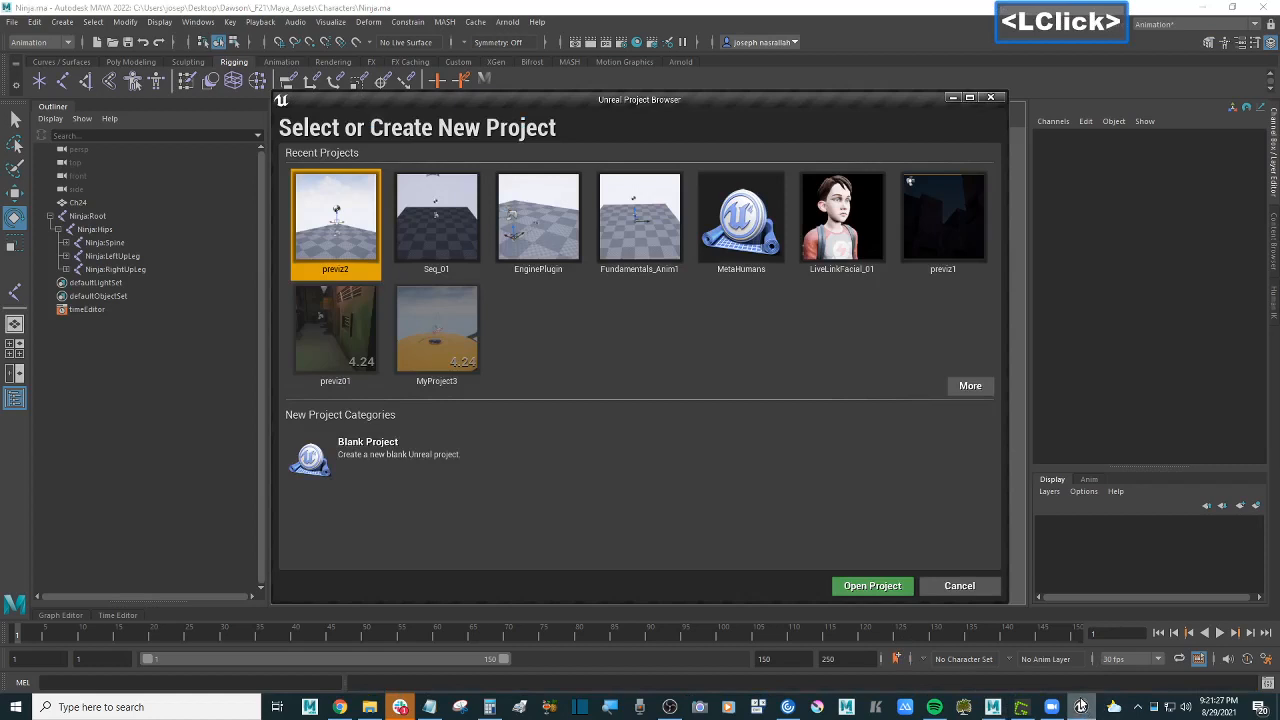
mouse_move(1072, 711)
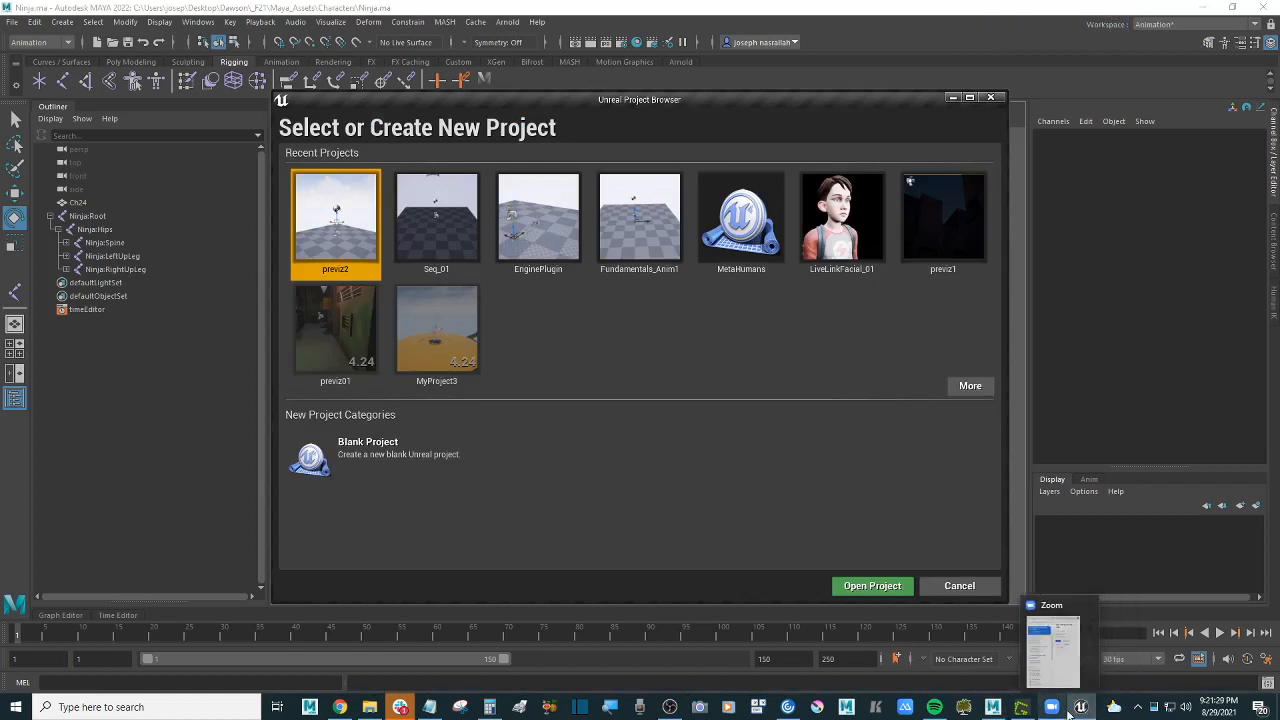
left_click(1137, 707)
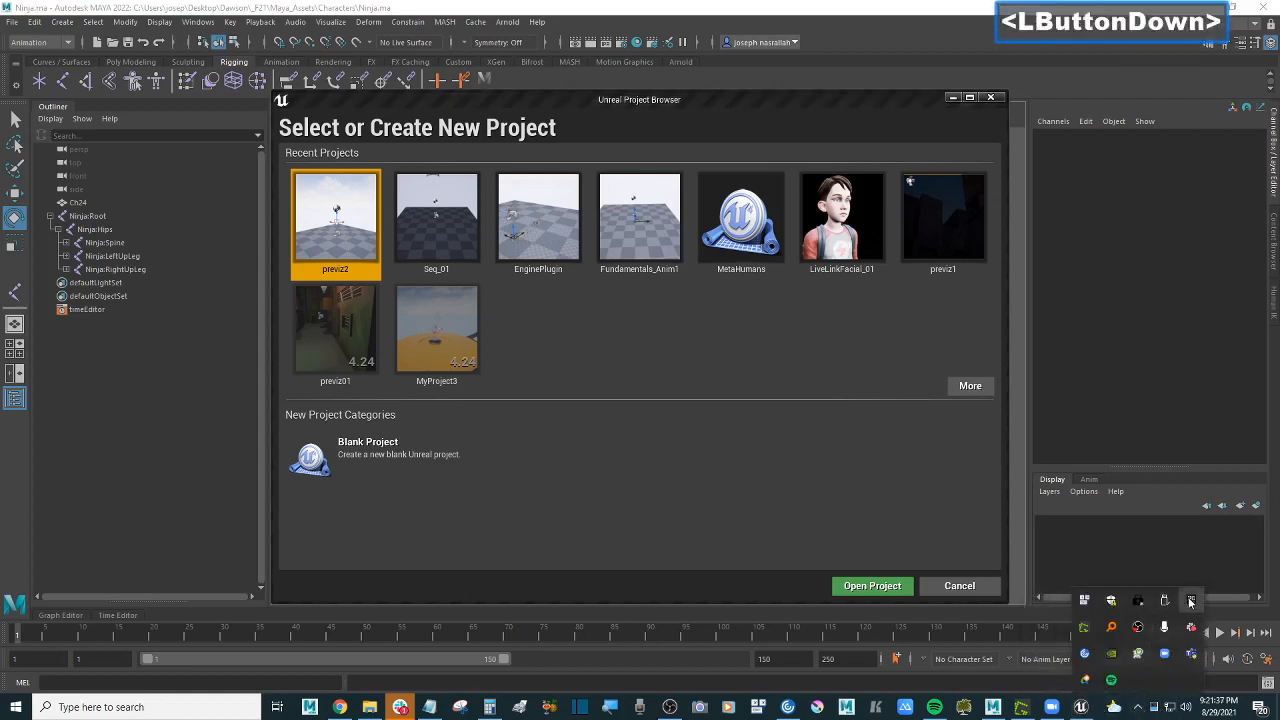
double_click(1195, 603)
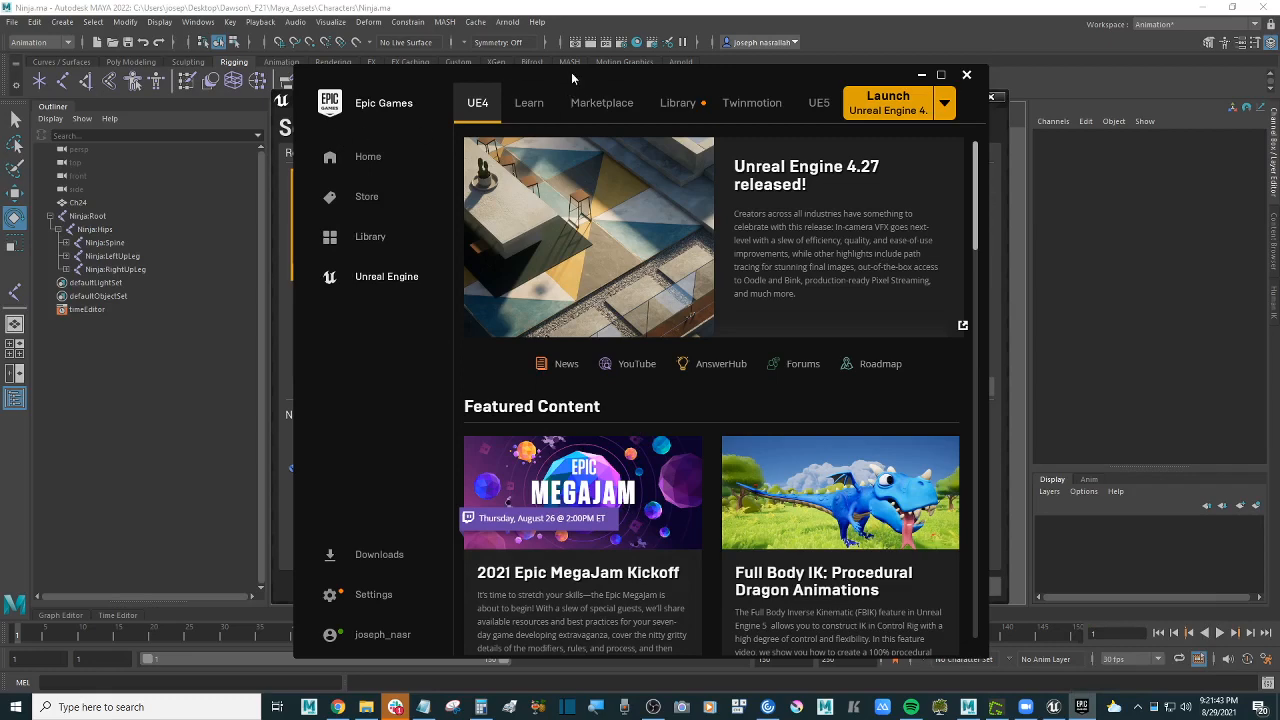
Step: Check the installed engine versions in the Epic Games Launcher's Unreal Engine library, and return to the Unreal Project Browser
left_click_drag(700, 79, 676, 64)
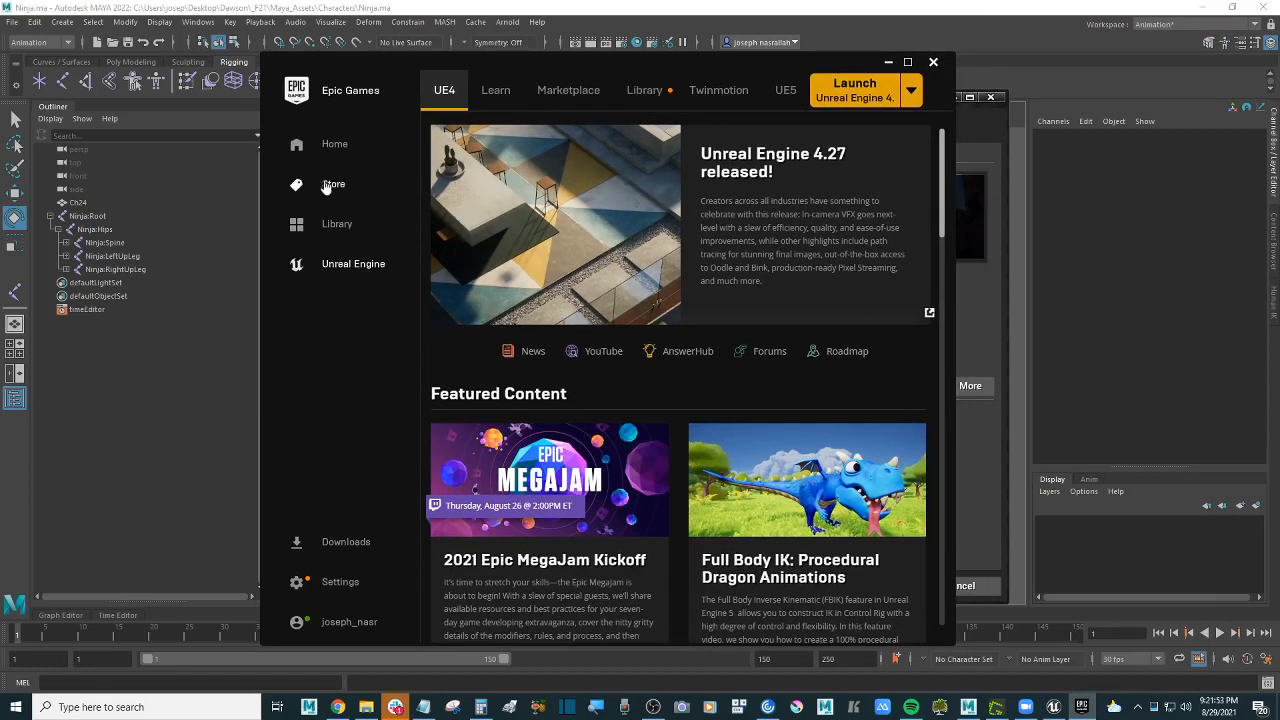
left_click(360, 268)
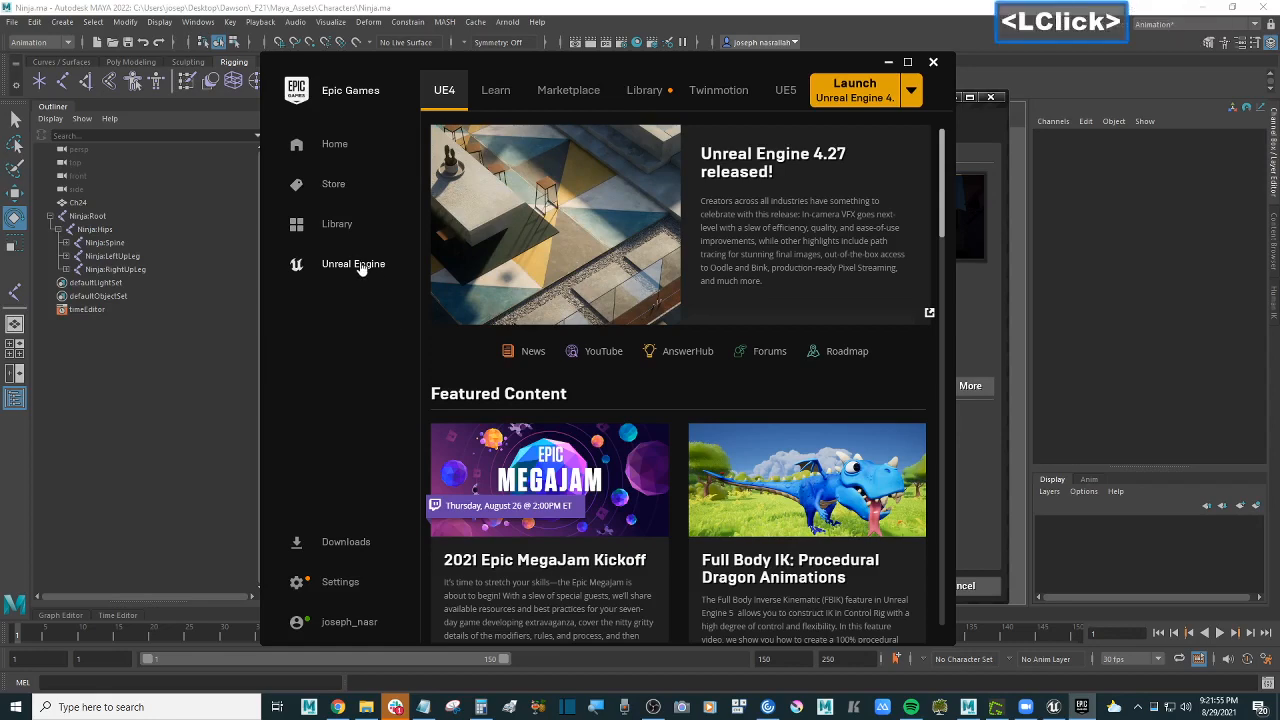
left_click(646, 93)
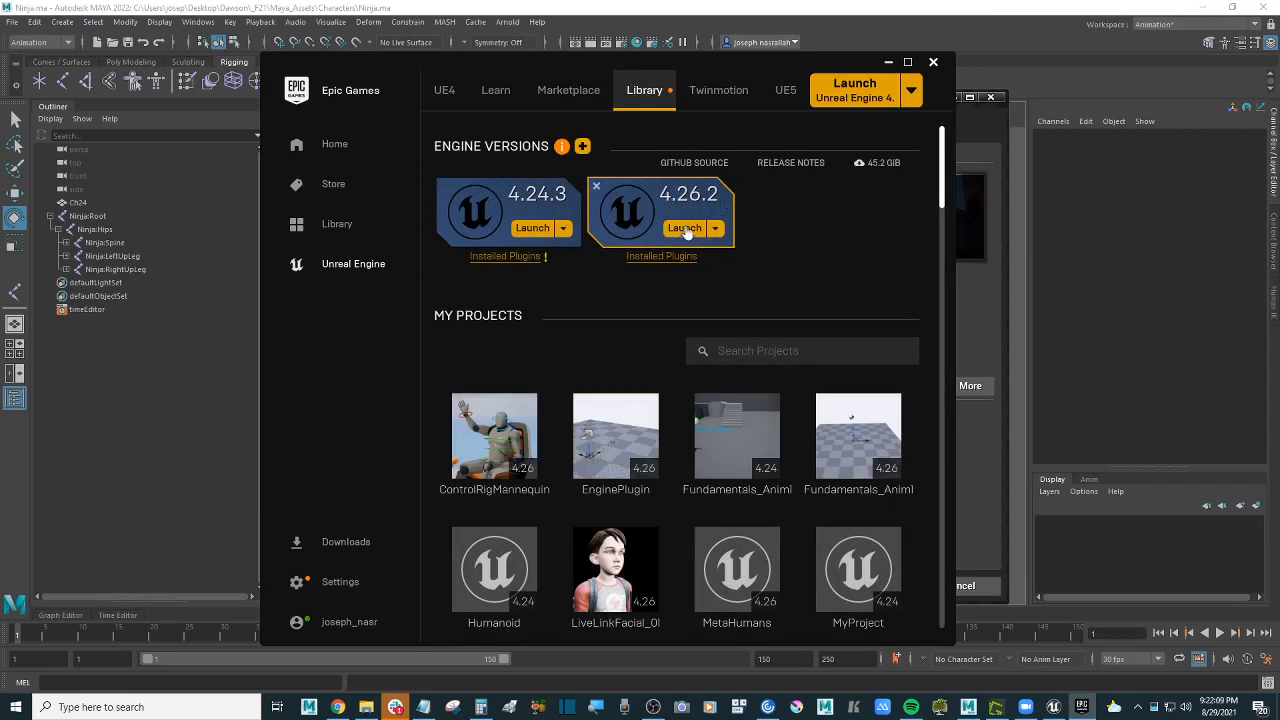
left_click(888, 63)
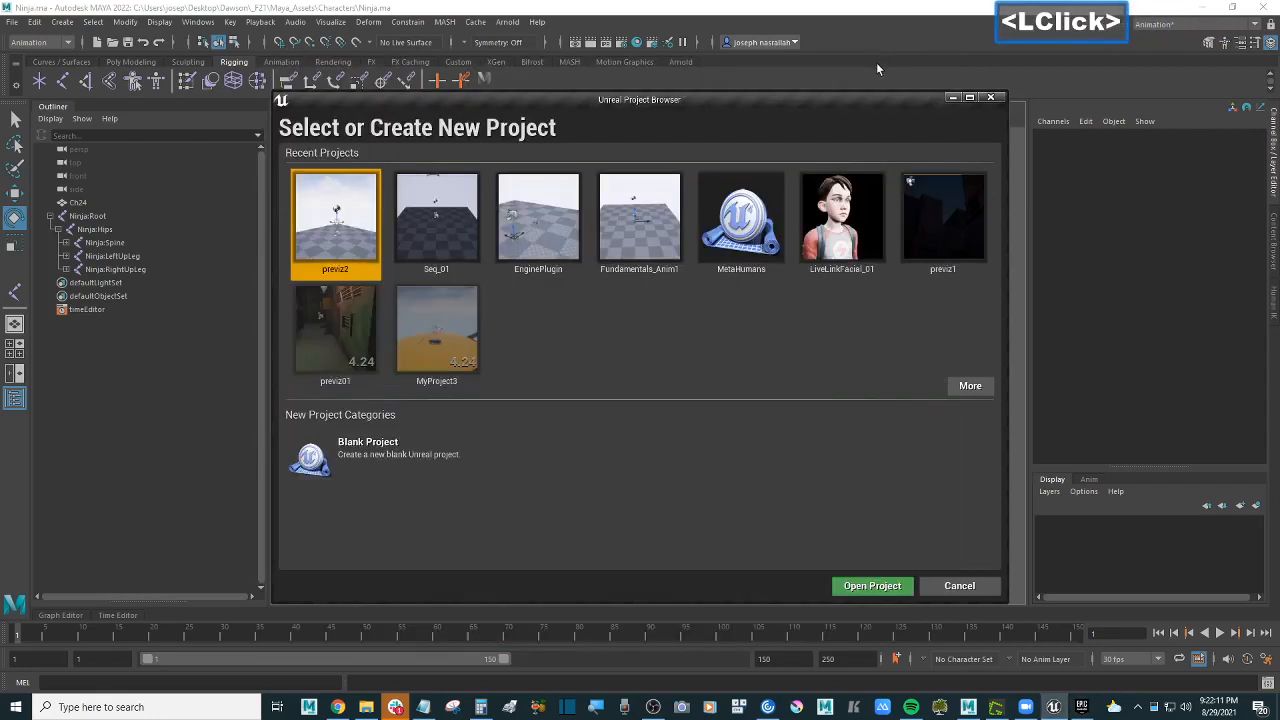
Step: Start a new Blank Project with the Blank template and continue to its project settings
left_click_drag(788, 99, 746, 87)
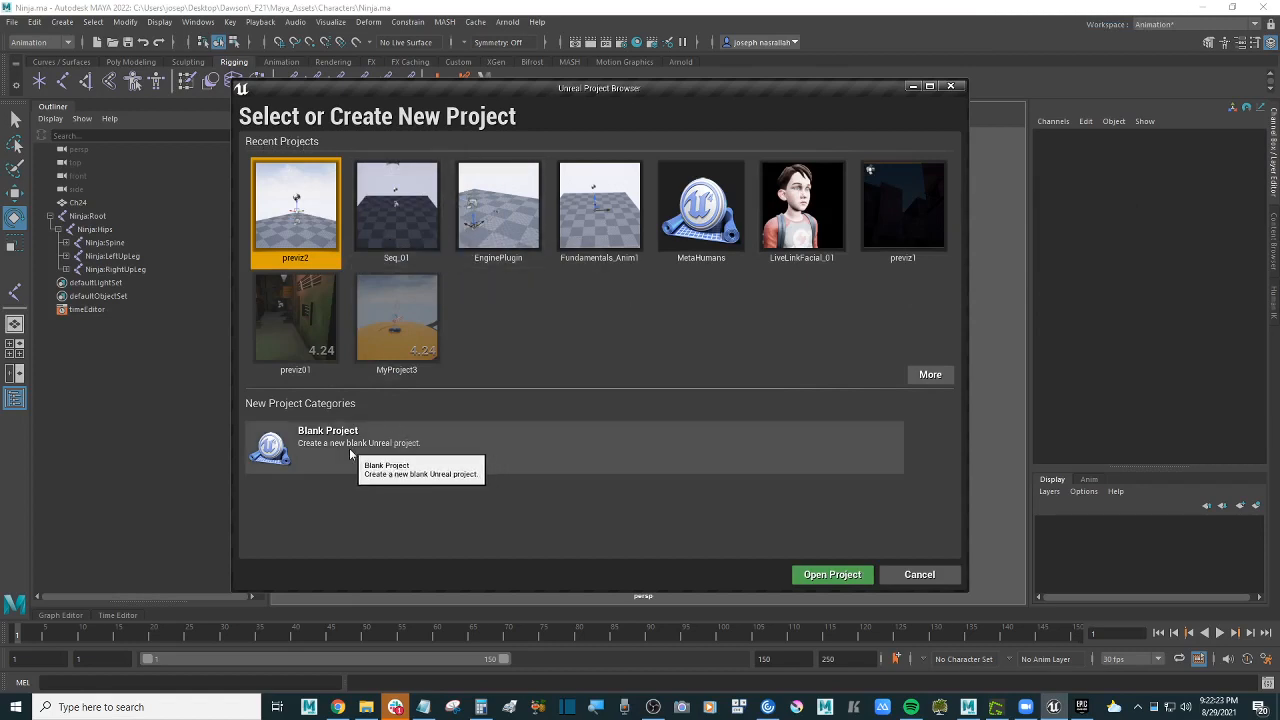
left_click(423, 448)
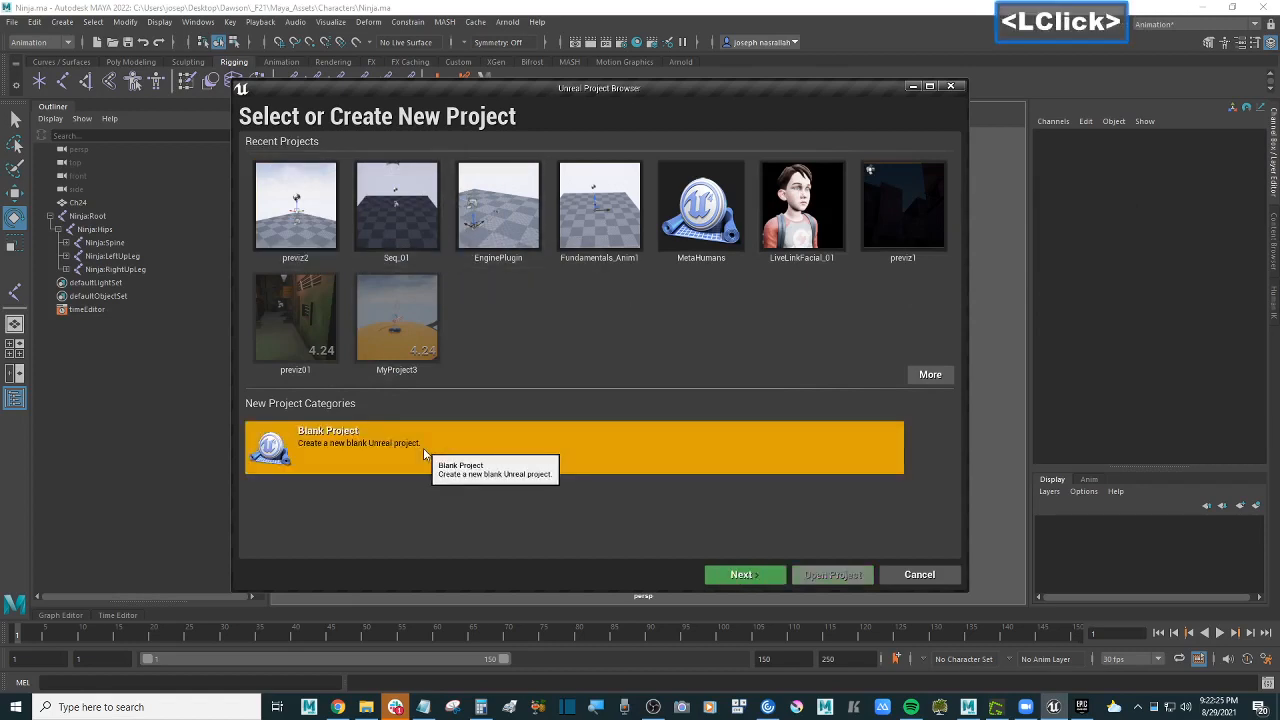
left_click(742, 576)
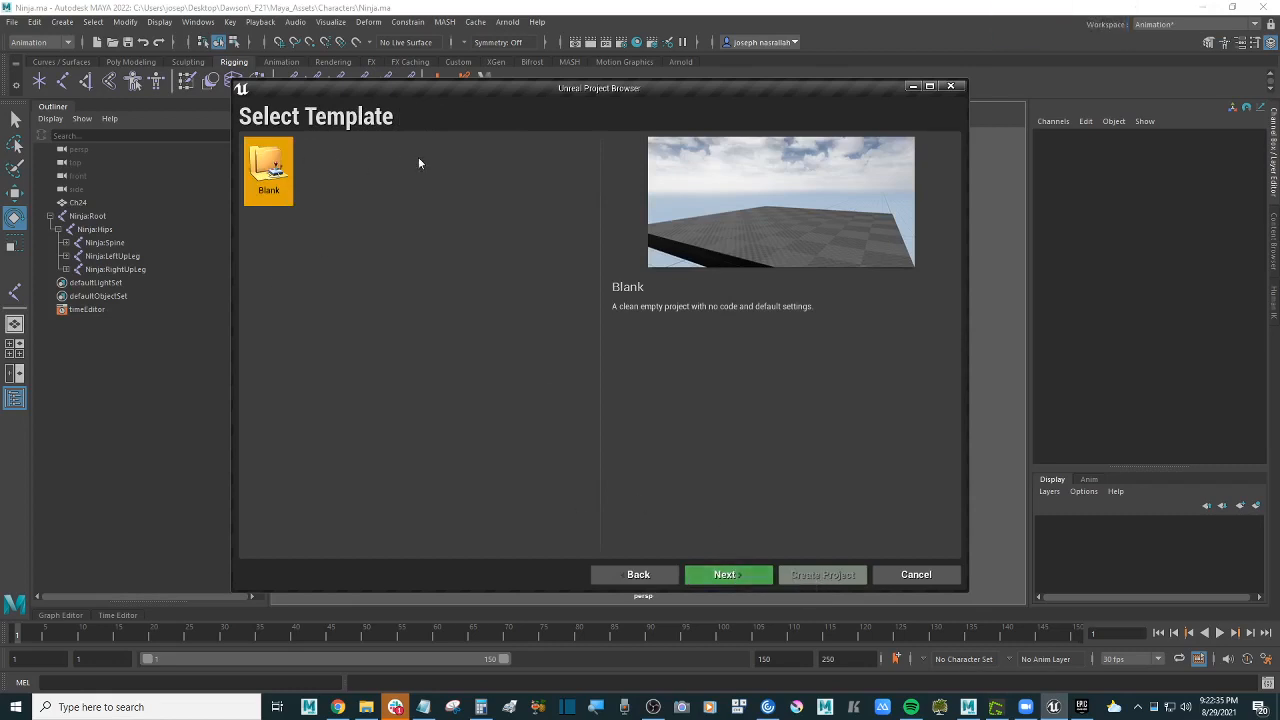
left_click(721, 574)
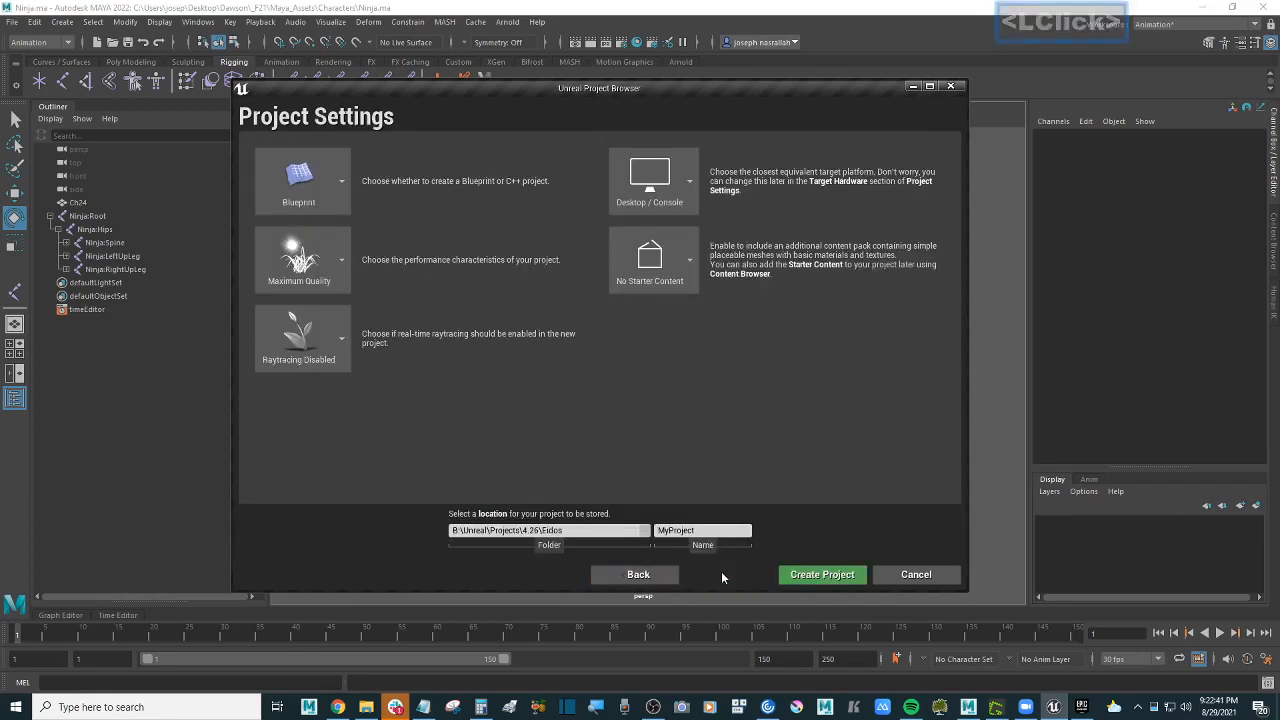
Step: Review the performance options in the project settings and keep Maximum Quality
left_click_drag(530, 86, 516, 86)
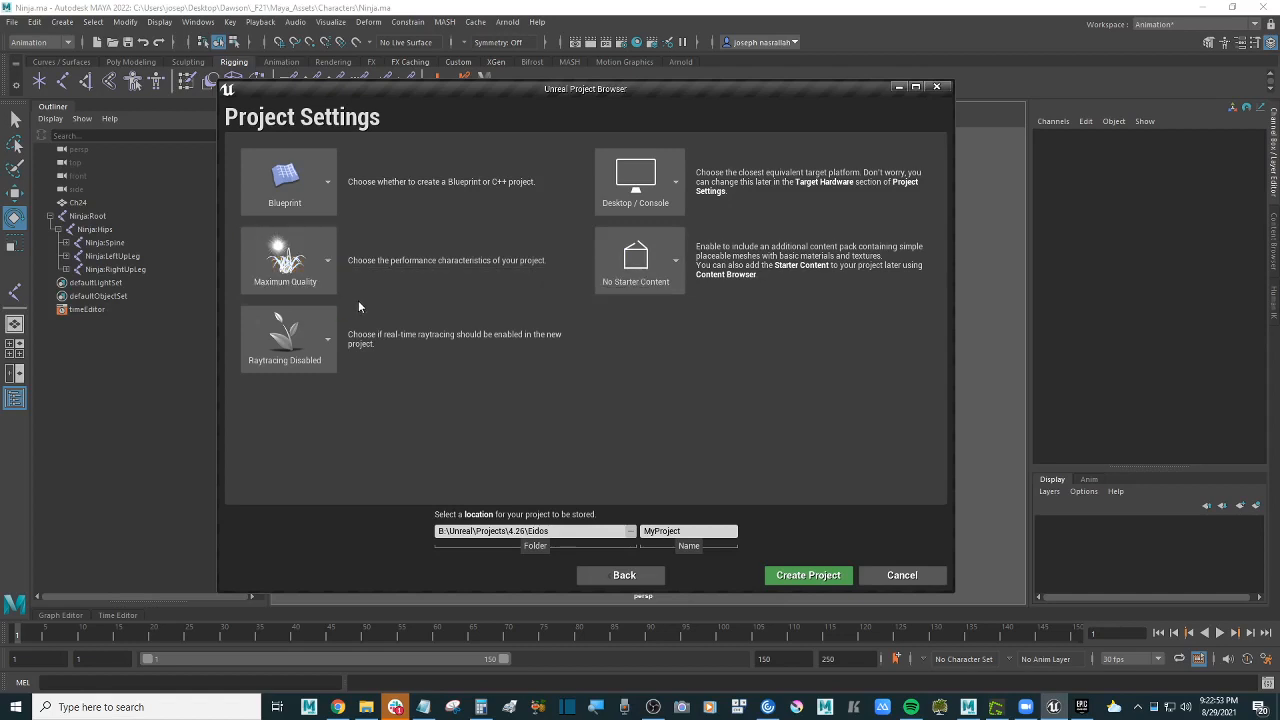
left_click(333, 261)
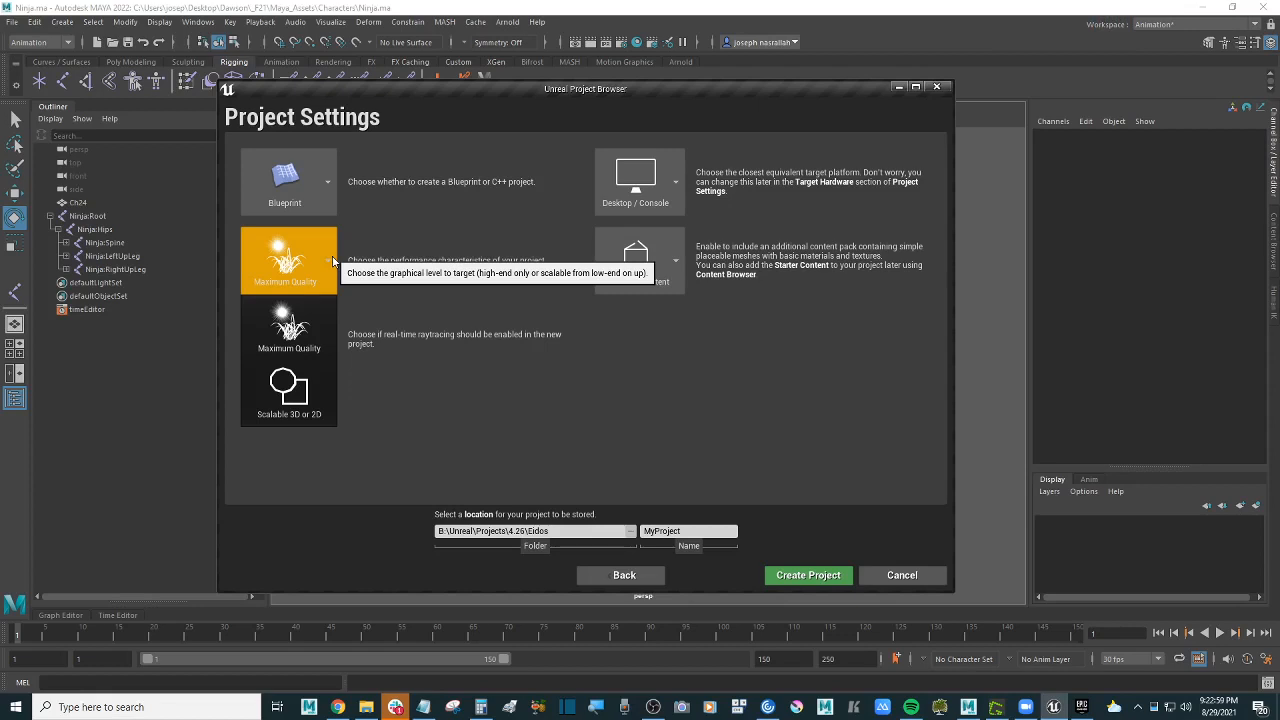
left_click(592, 416)
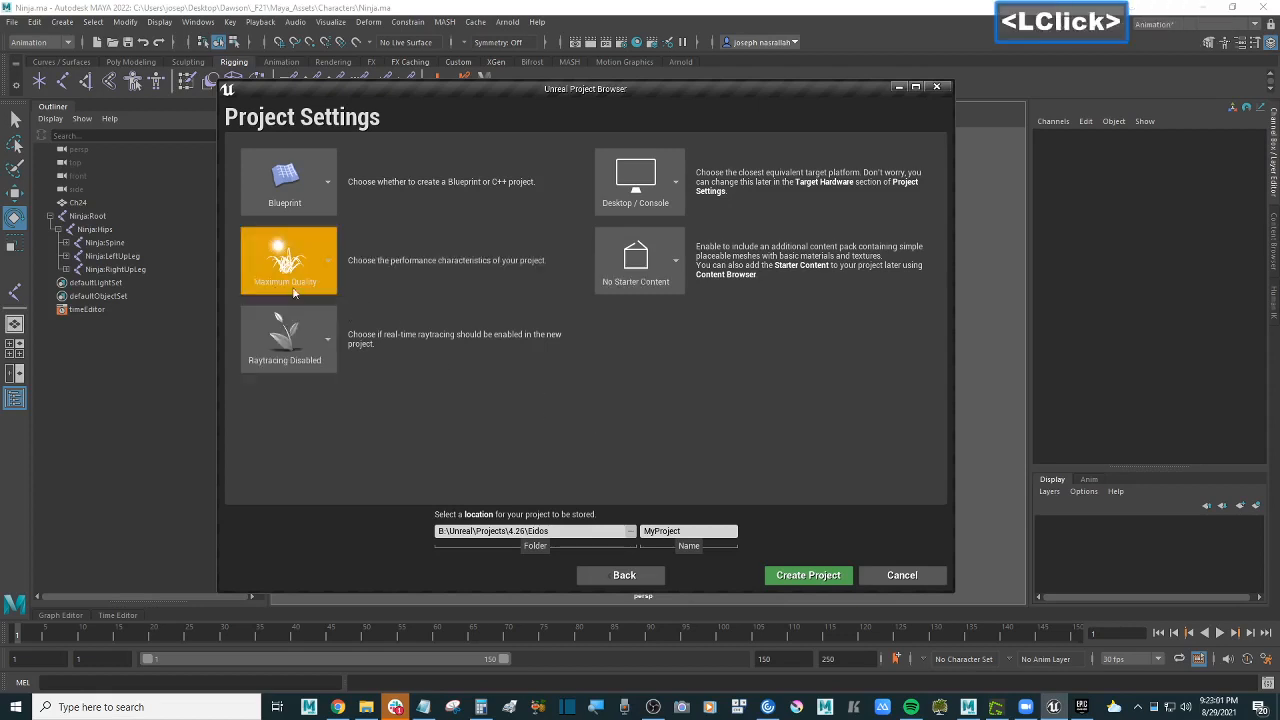
left_click(680, 387)
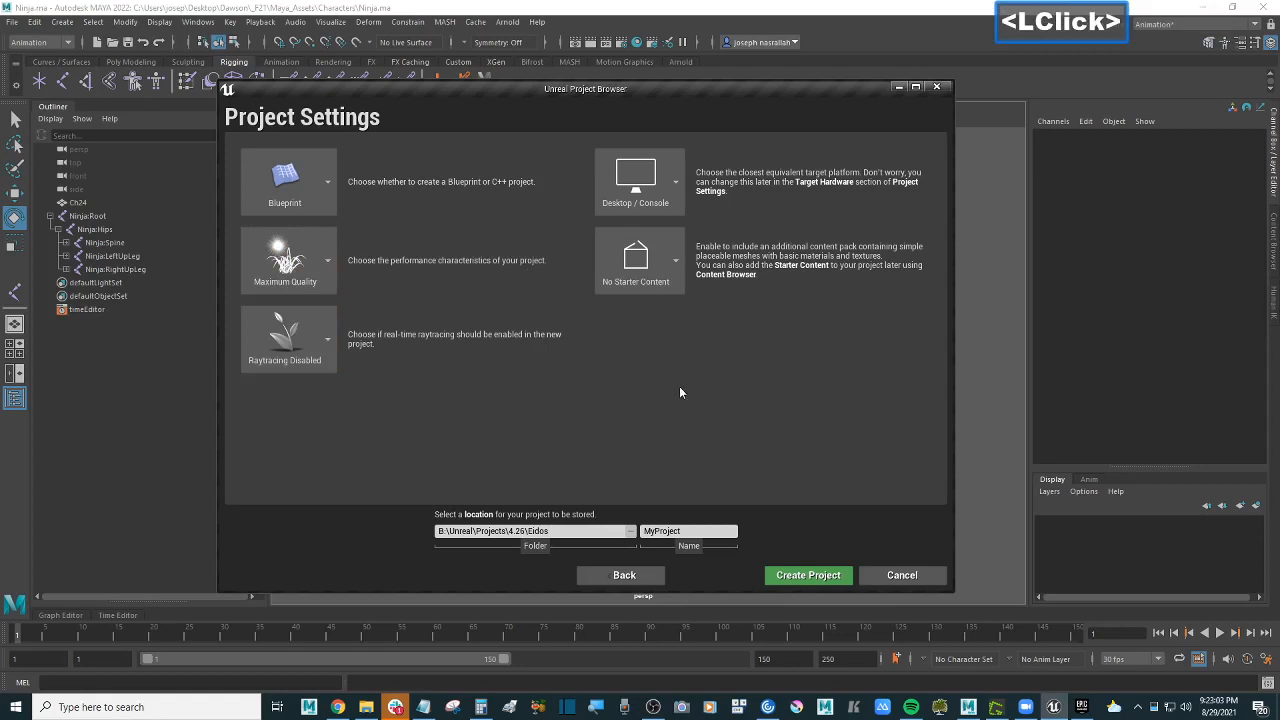
left_click(631, 402)
Step: Browse for the project location to Desktop > Dawson > _F21 and create a folder named Unreal there
left_click(569, 531)
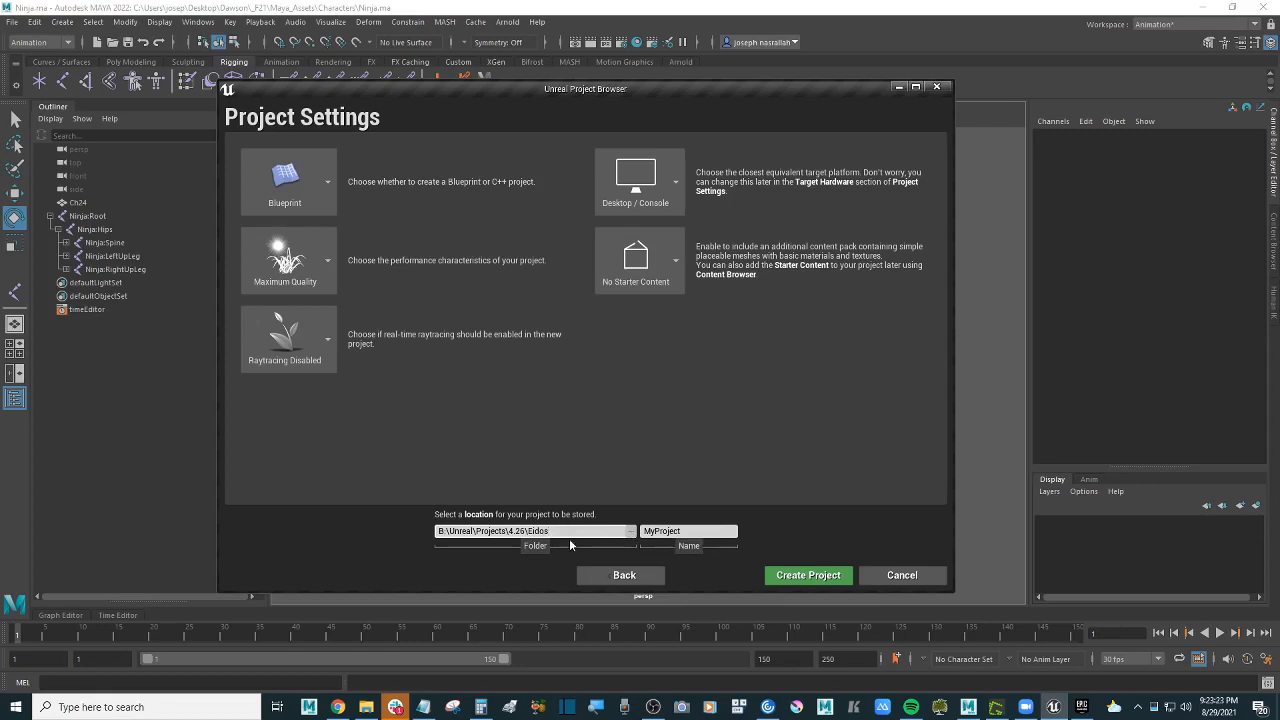
left_click(630, 531)
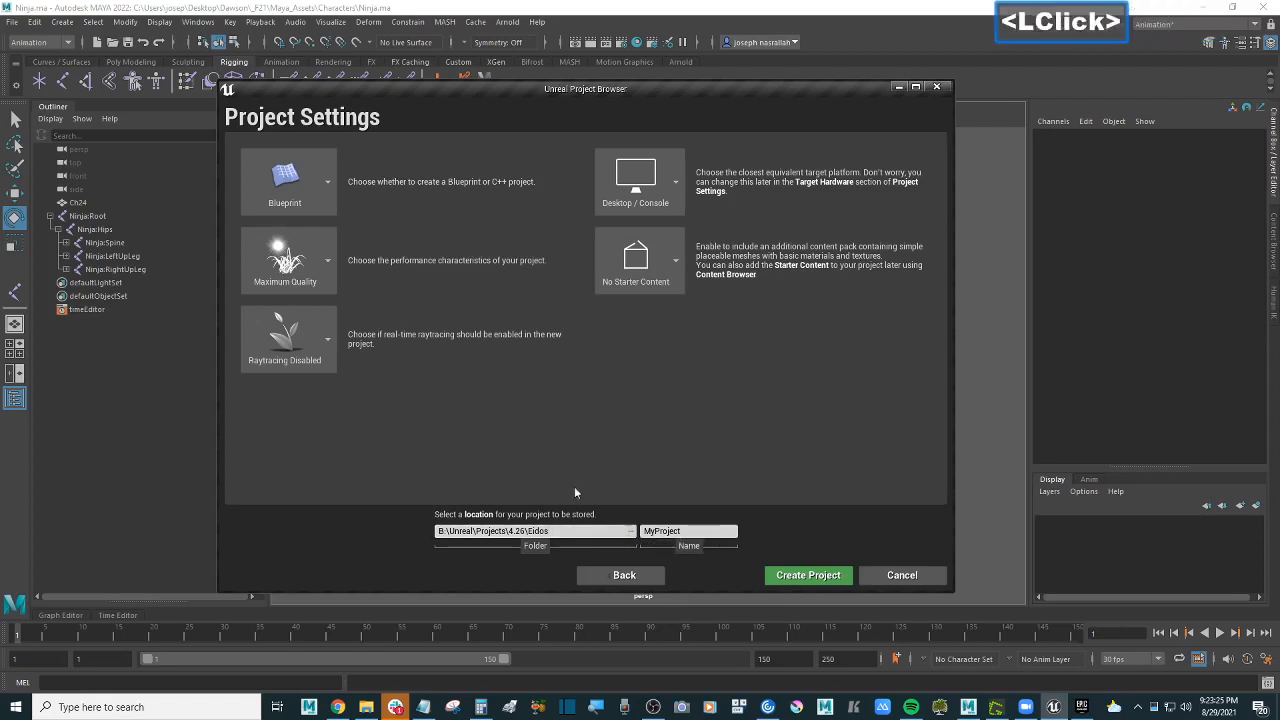
left_click_drag(502, 95, 478, 107)
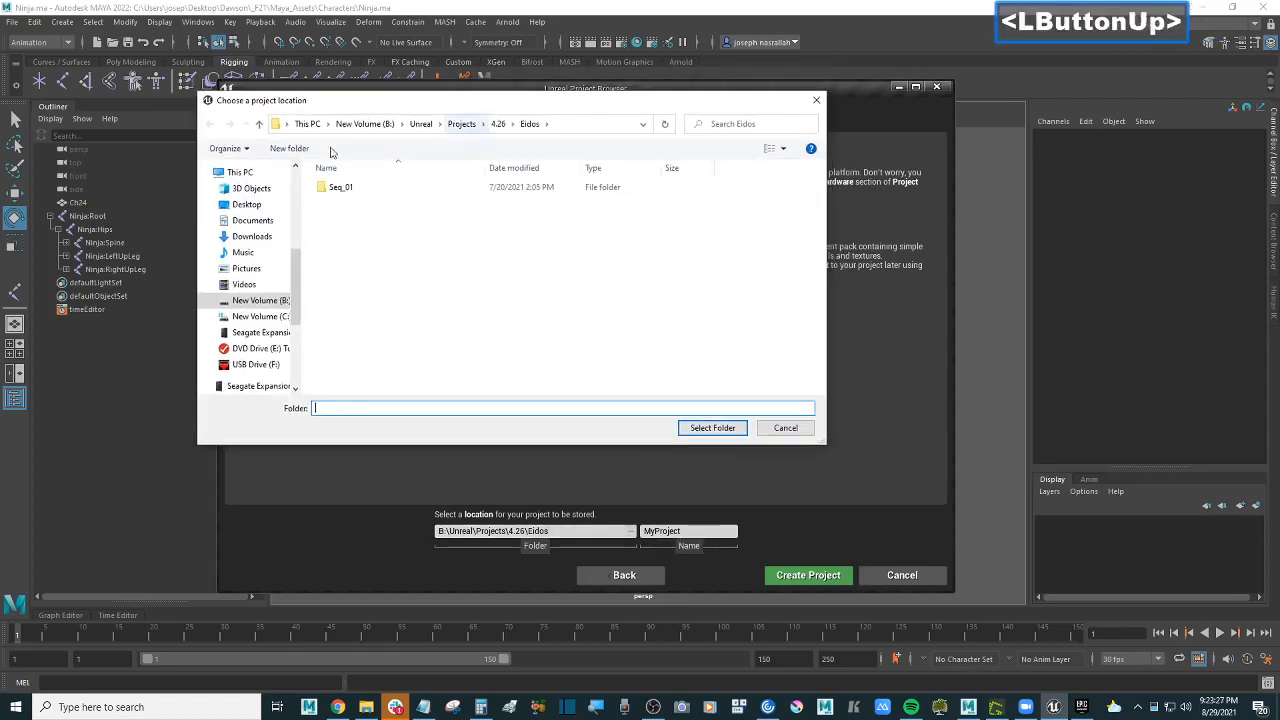
left_click(247, 205)
double_click(360, 189)
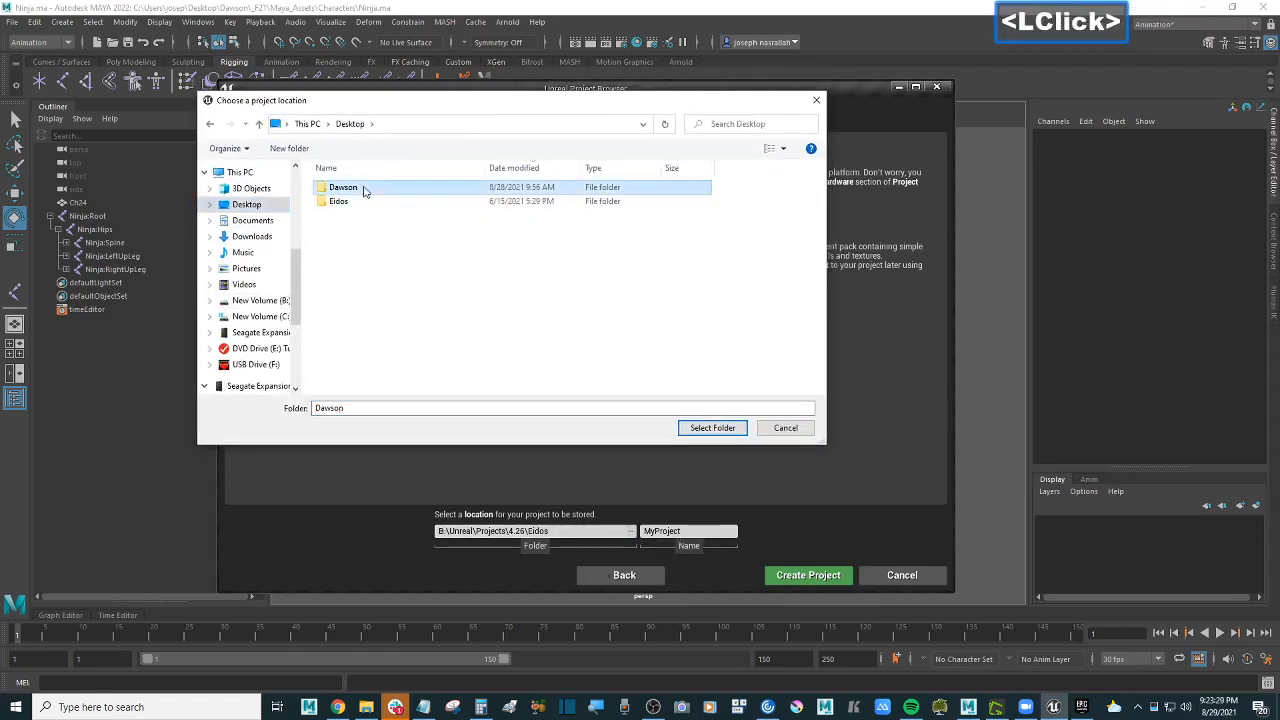
double_click(338, 201)
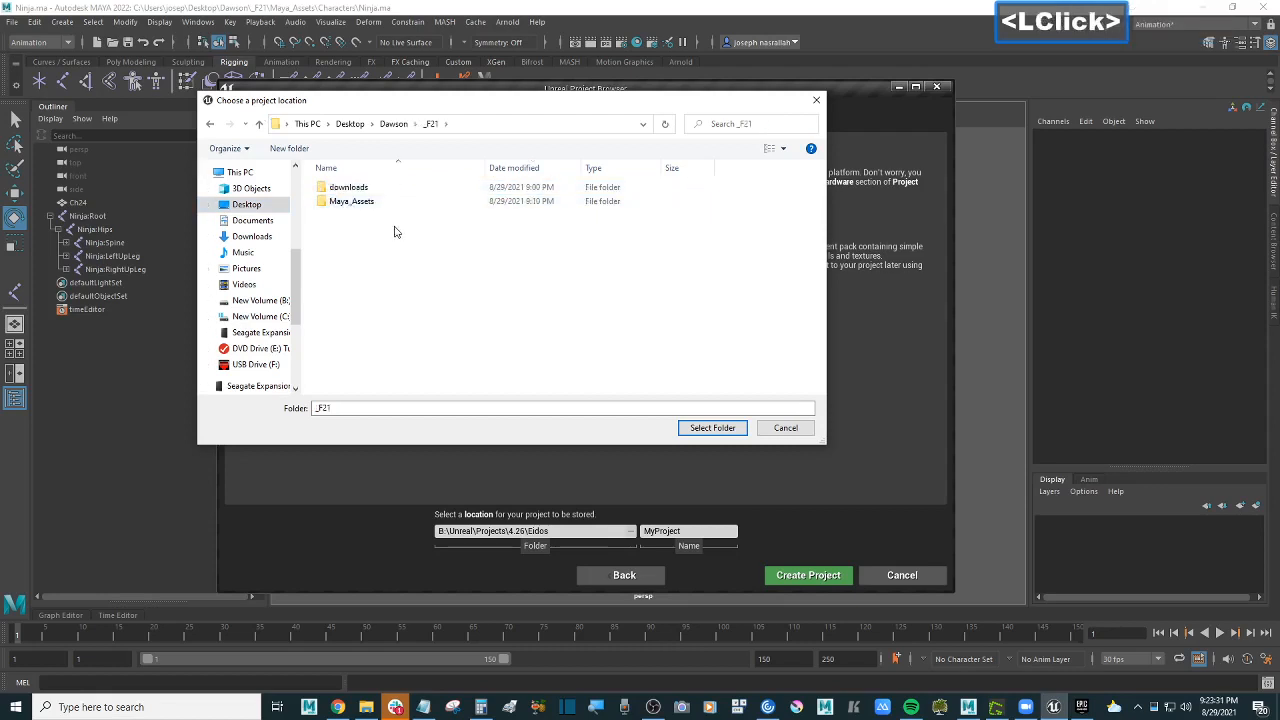
left_click(400, 244)
left_click(439, 268)
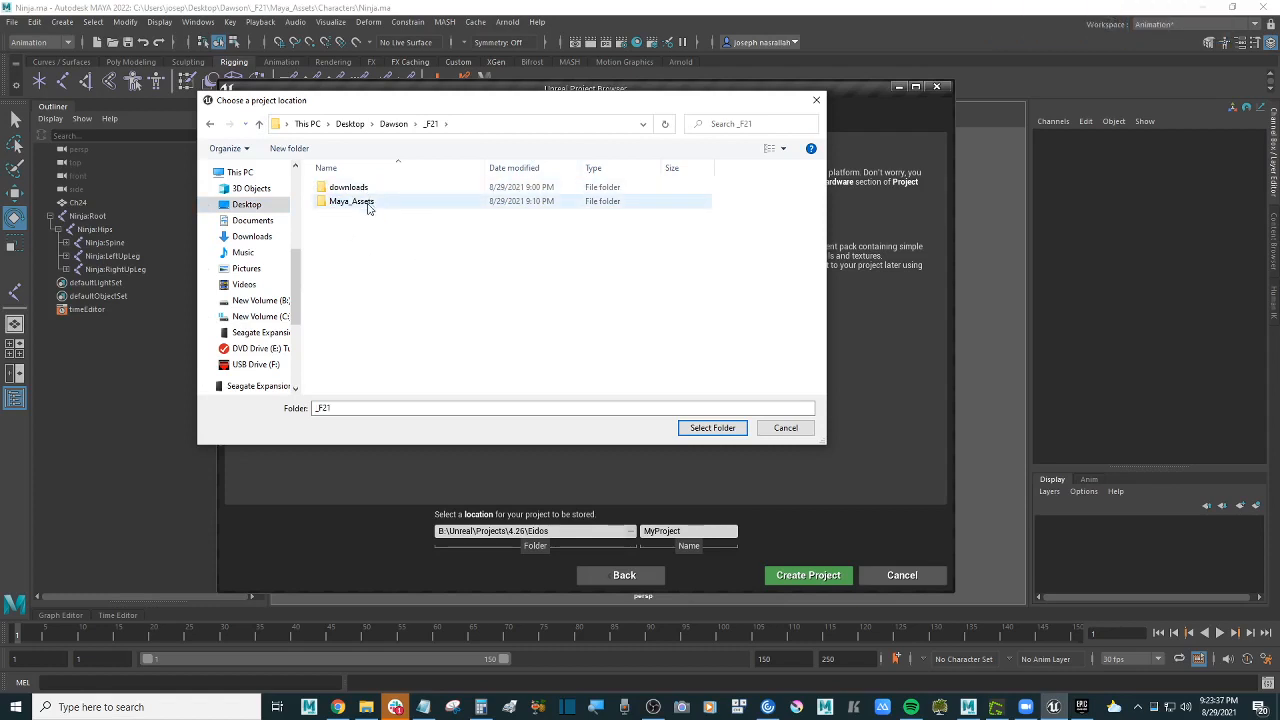
left_click(297, 150)
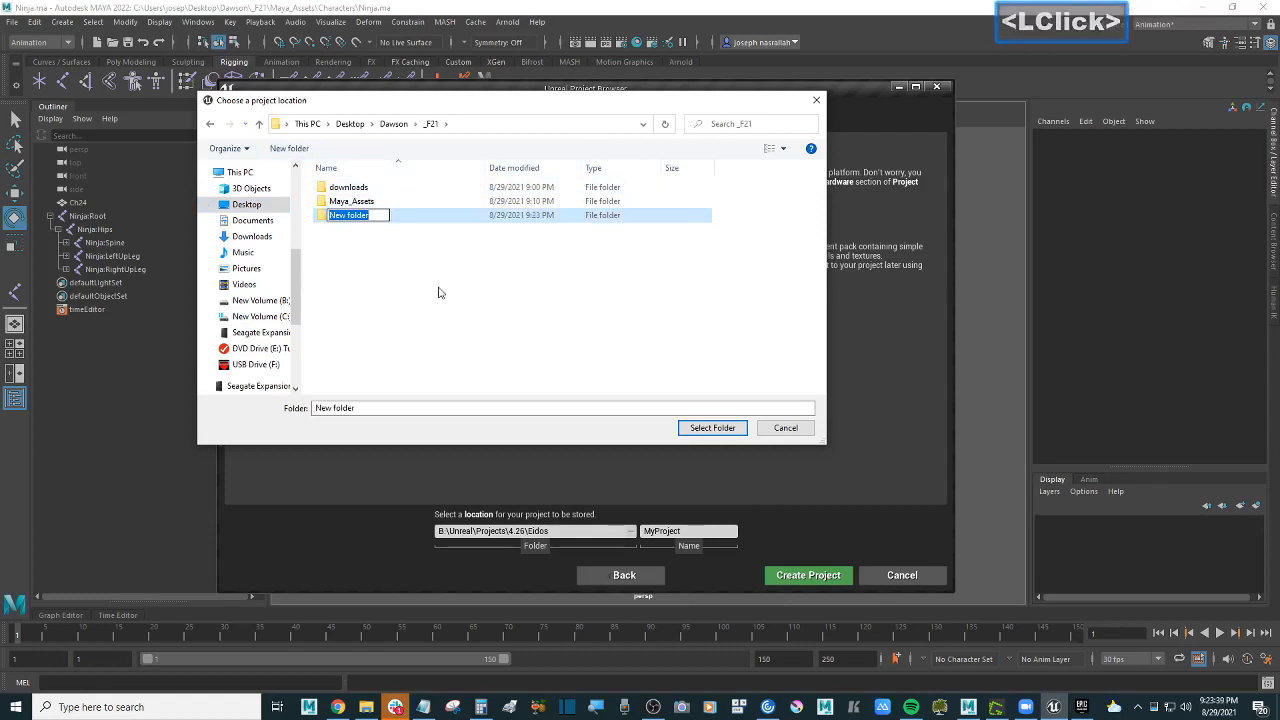
type("Unreal")
key("Return")
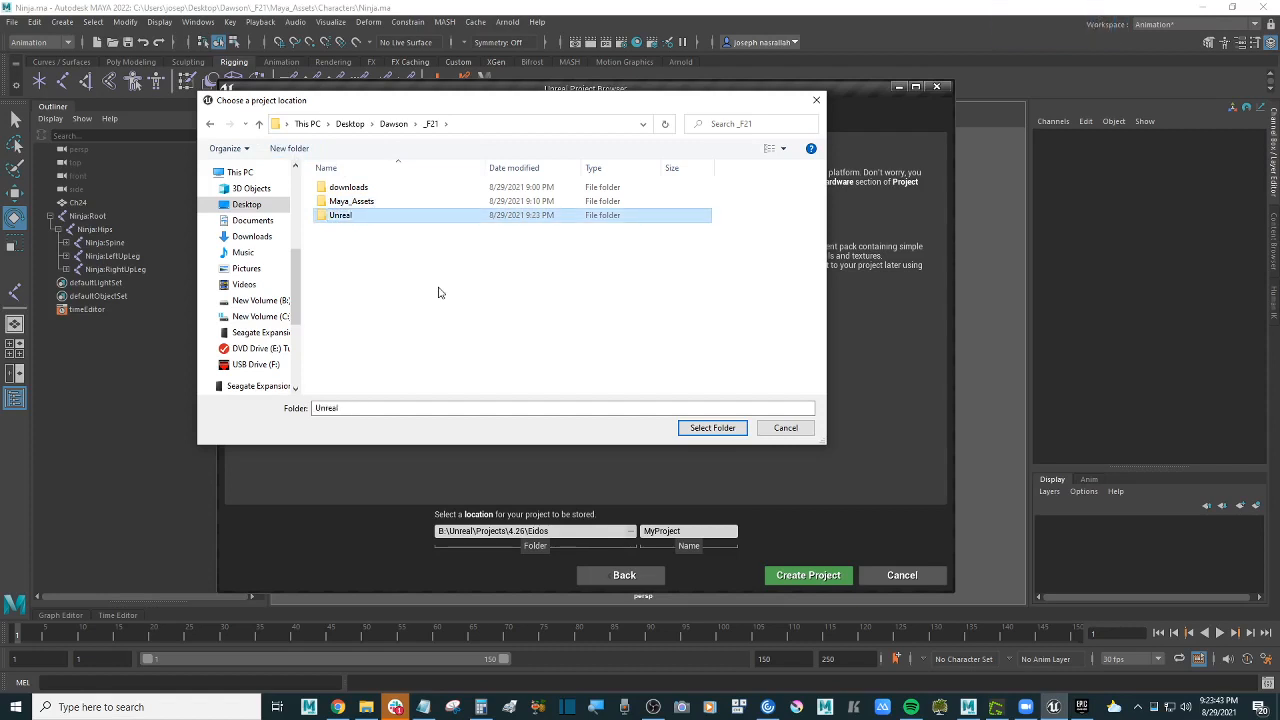
Step: Create a Week2 folder inside the Unreal folder and choose it as the project's storage location
double_click(414, 220)
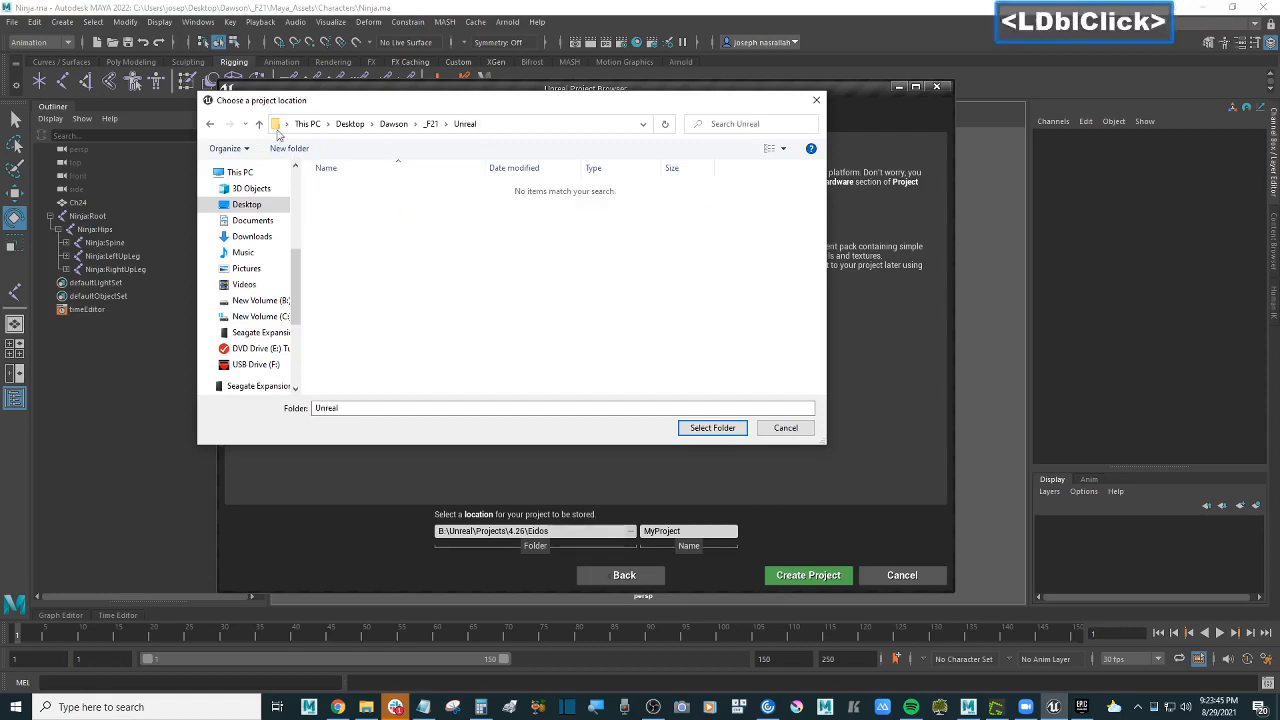
left_click(290, 149)
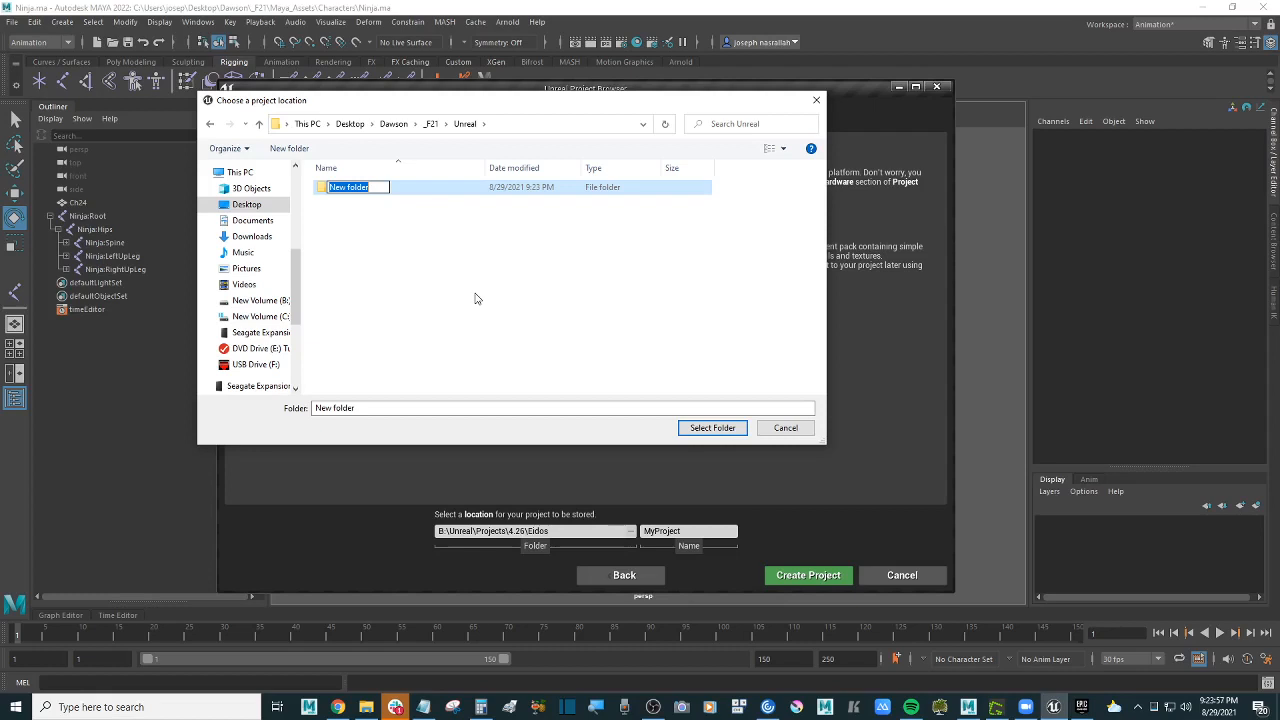
type("W")
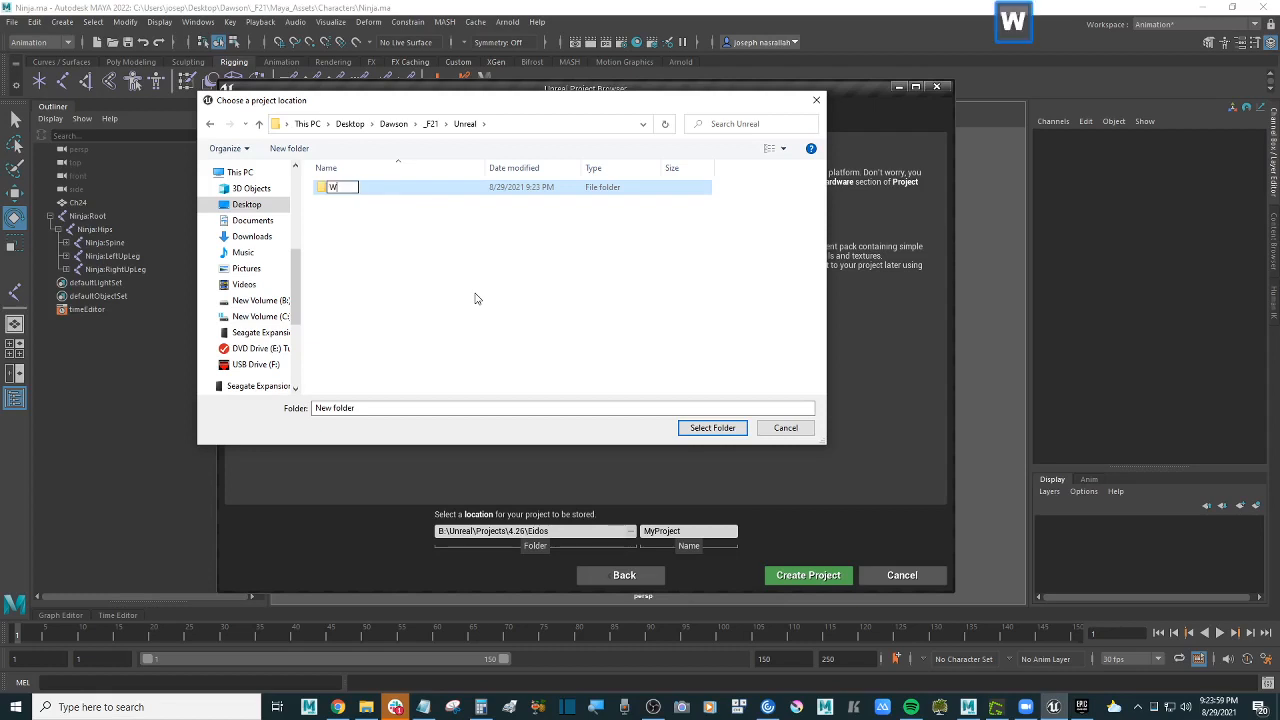
type("eek2")
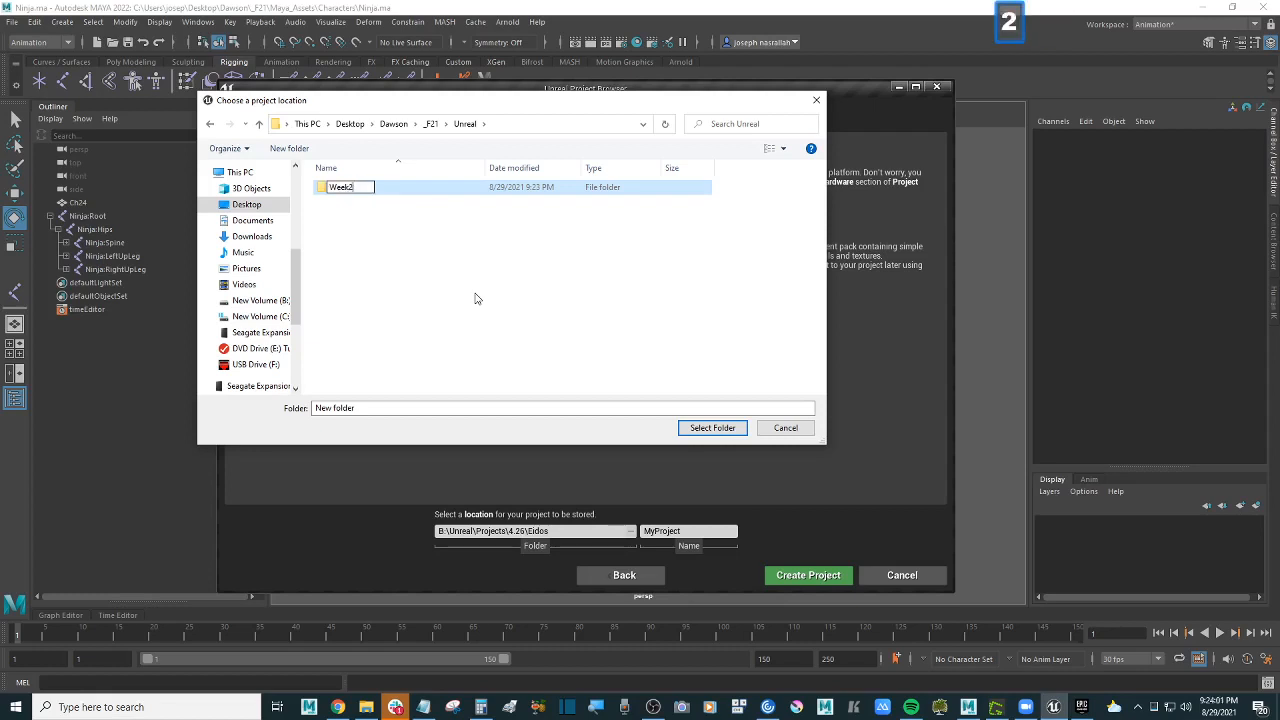
key("Return")
key("Return")
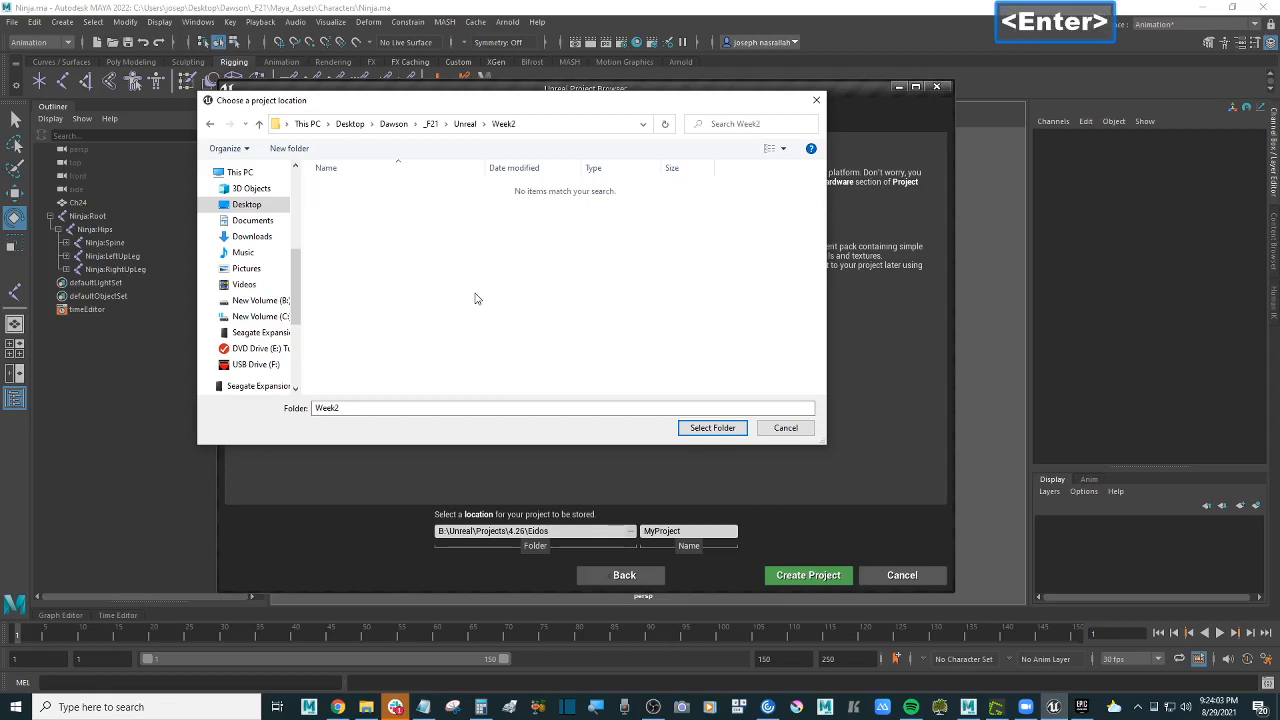
left_click(712, 428)
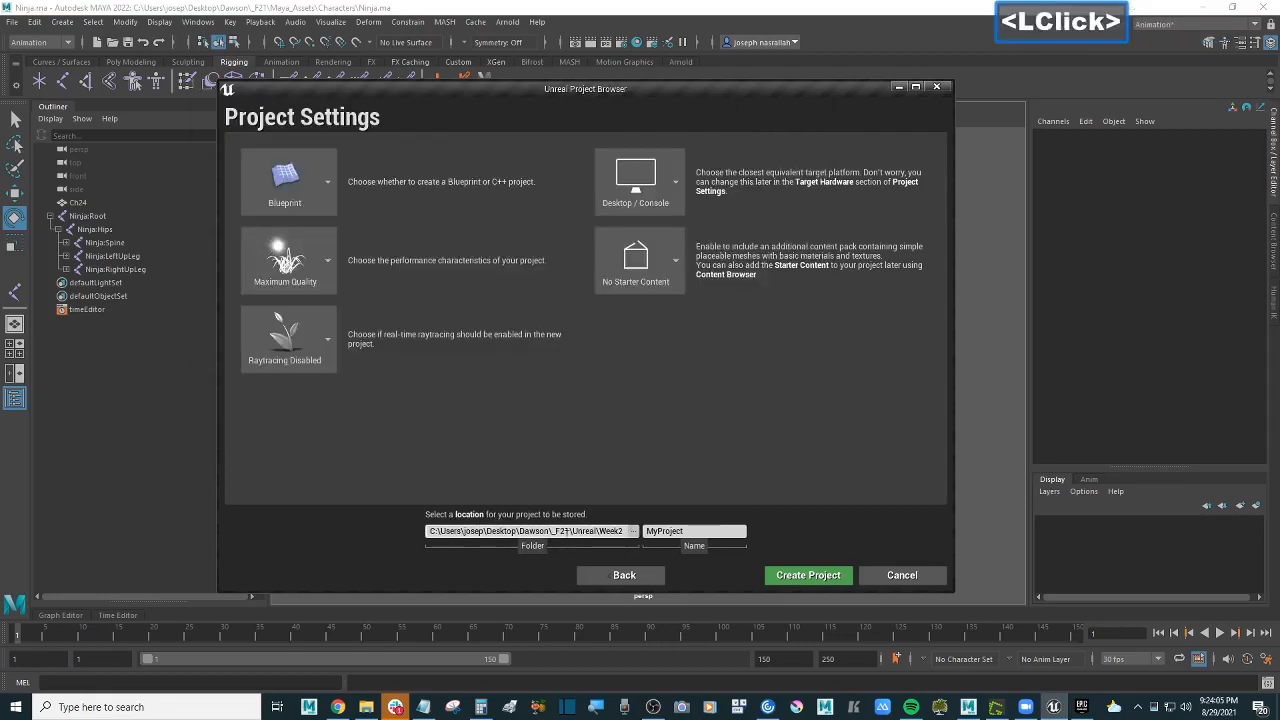
Step: Name the project week2 and create it
left_click_drag(590, 532, 672, 532)
left_click(693, 530)
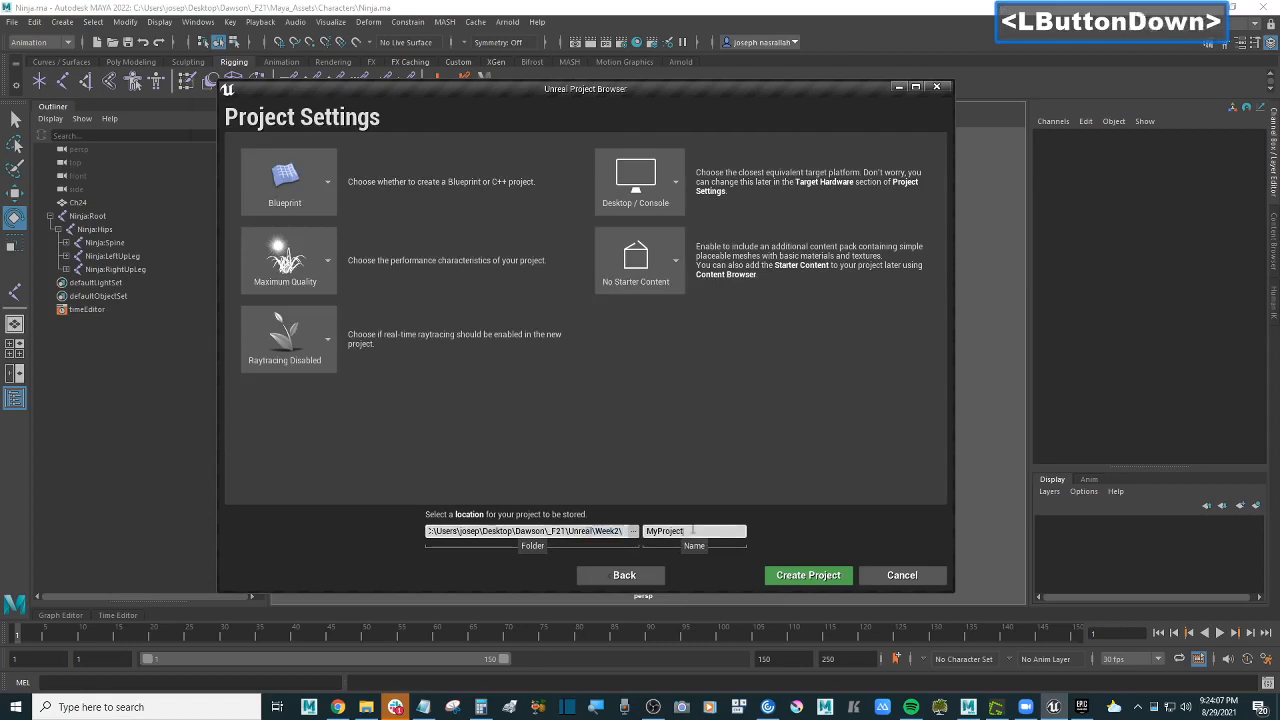
double_click(693, 530)
type("week2")
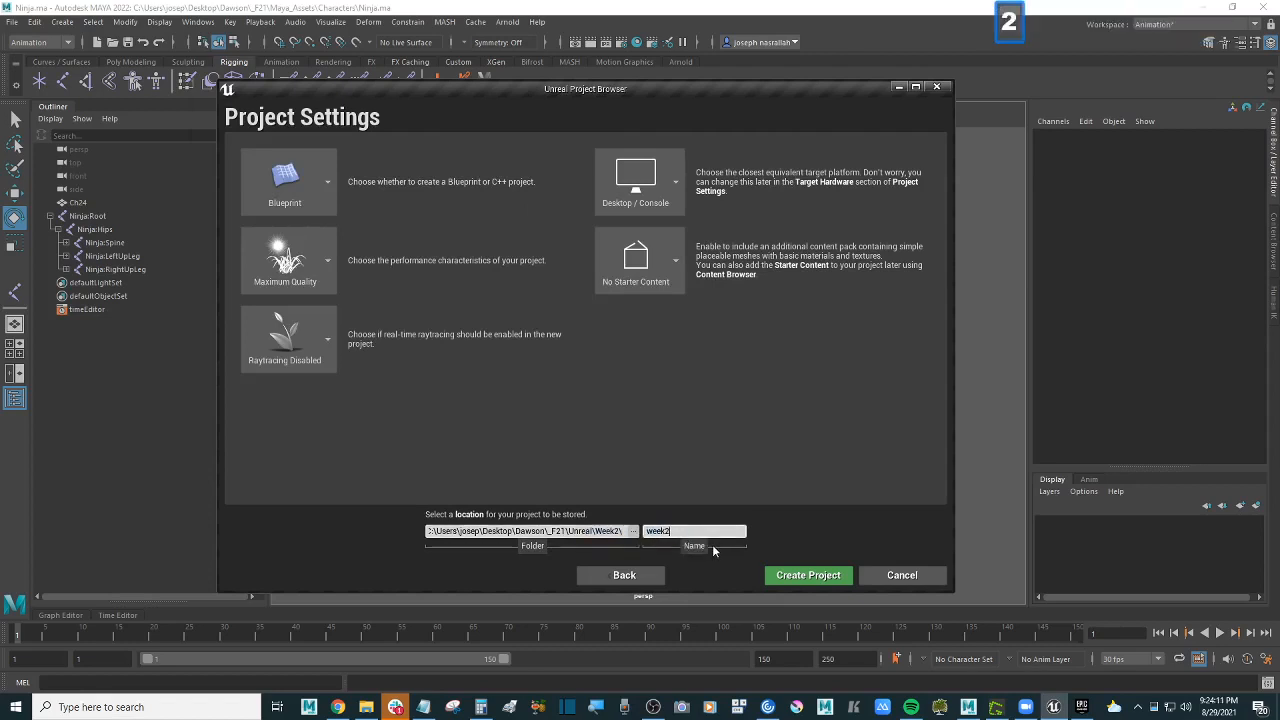
left_click(820, 577)
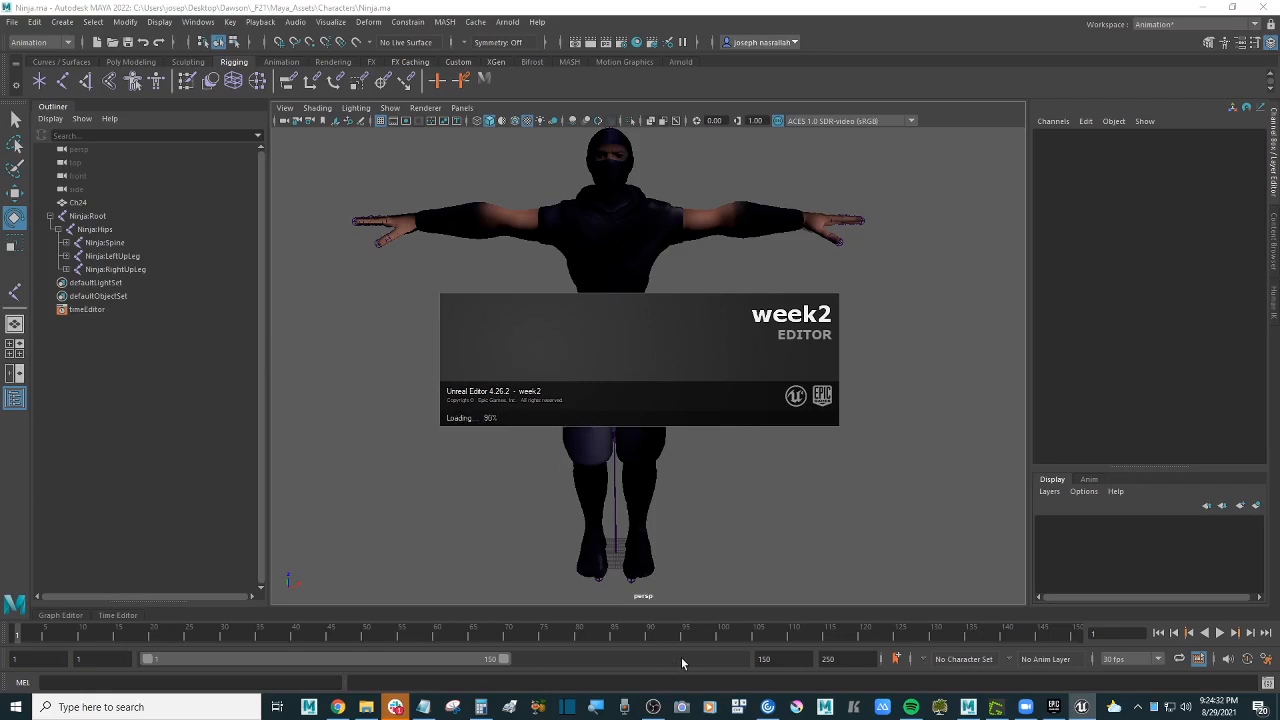
Step: Bring the week2 project's editor to the front and dismiss the new plugins notification
left_click(655, 707)
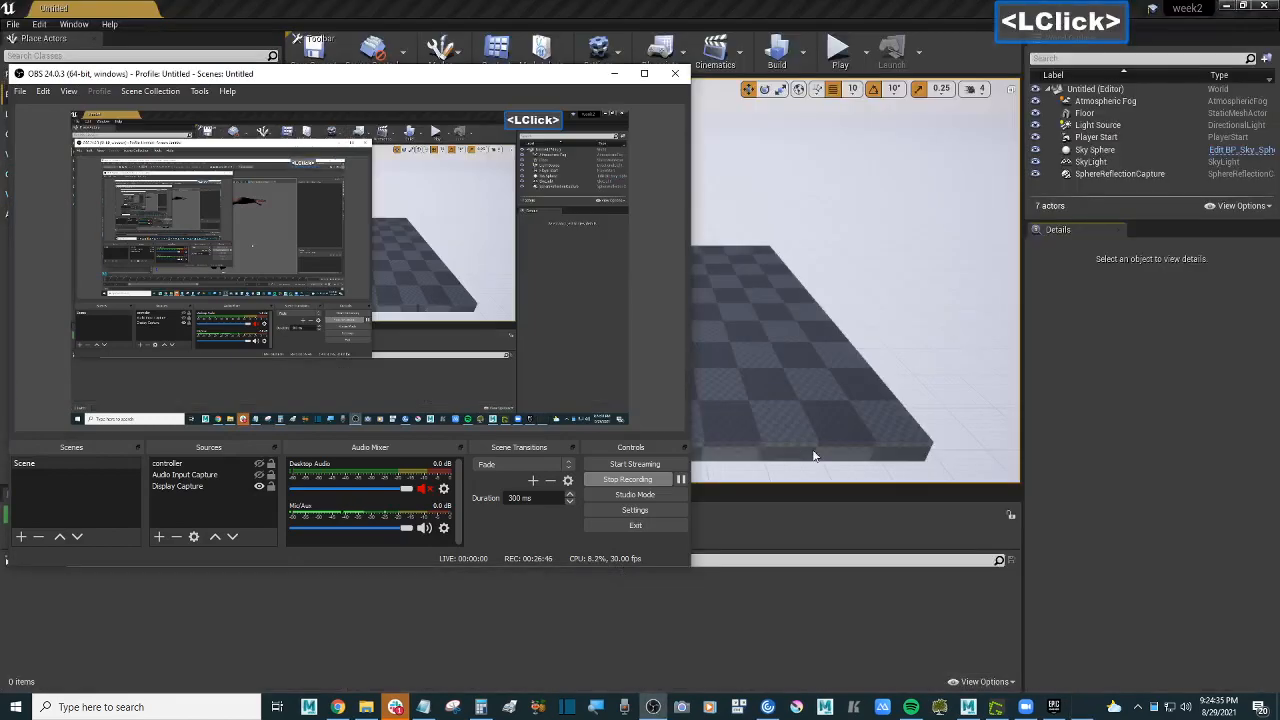
left_click(822, 448)
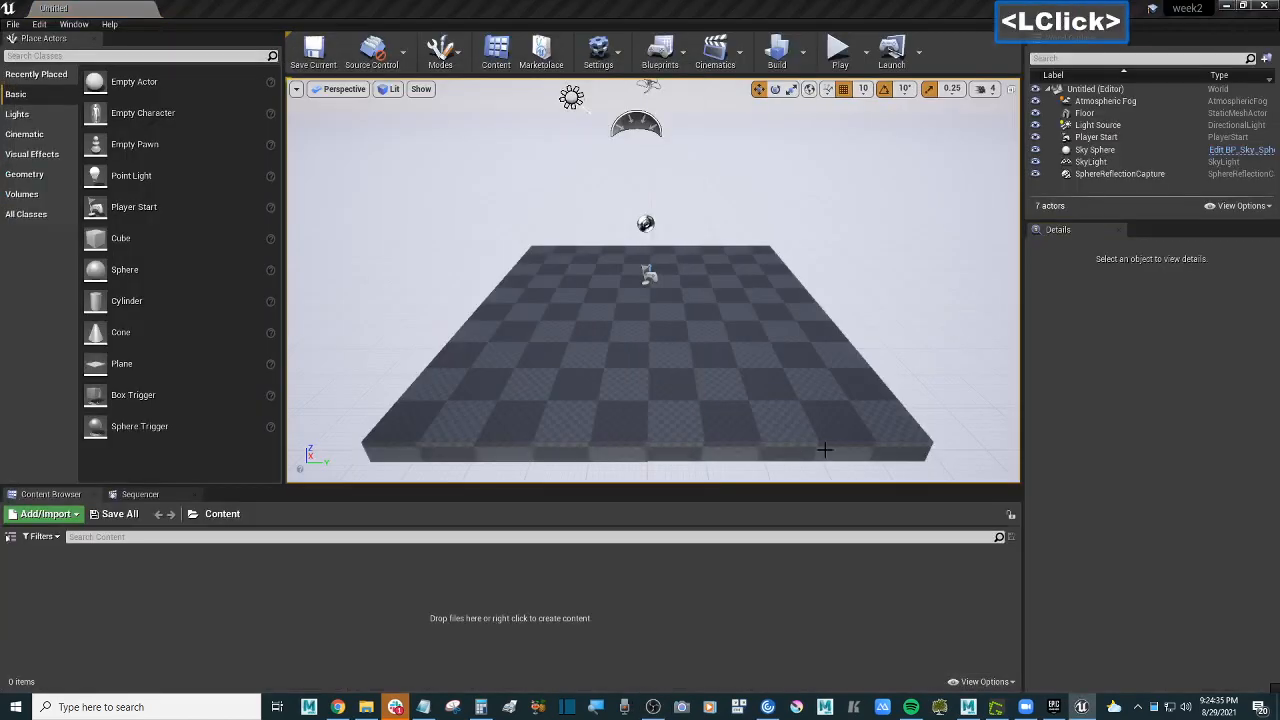
middle_click_drag(885, 356, 925, 370, "alt")
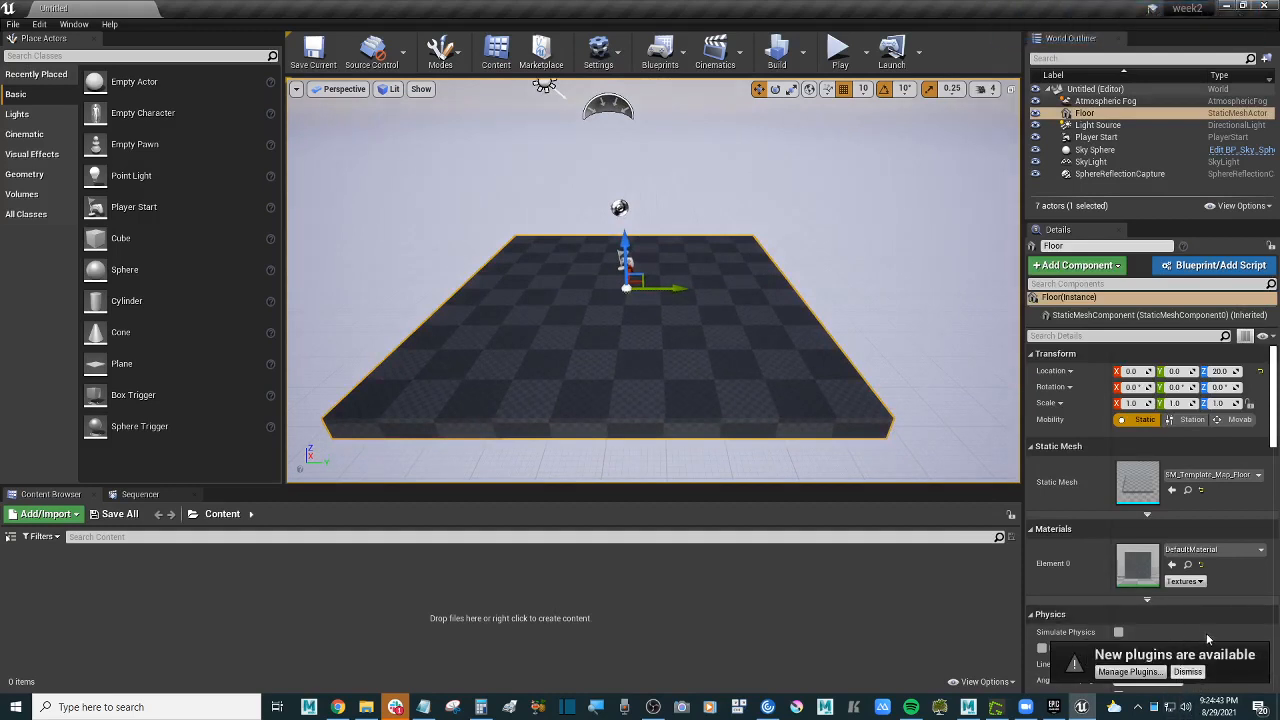
left_click(1195, 673)
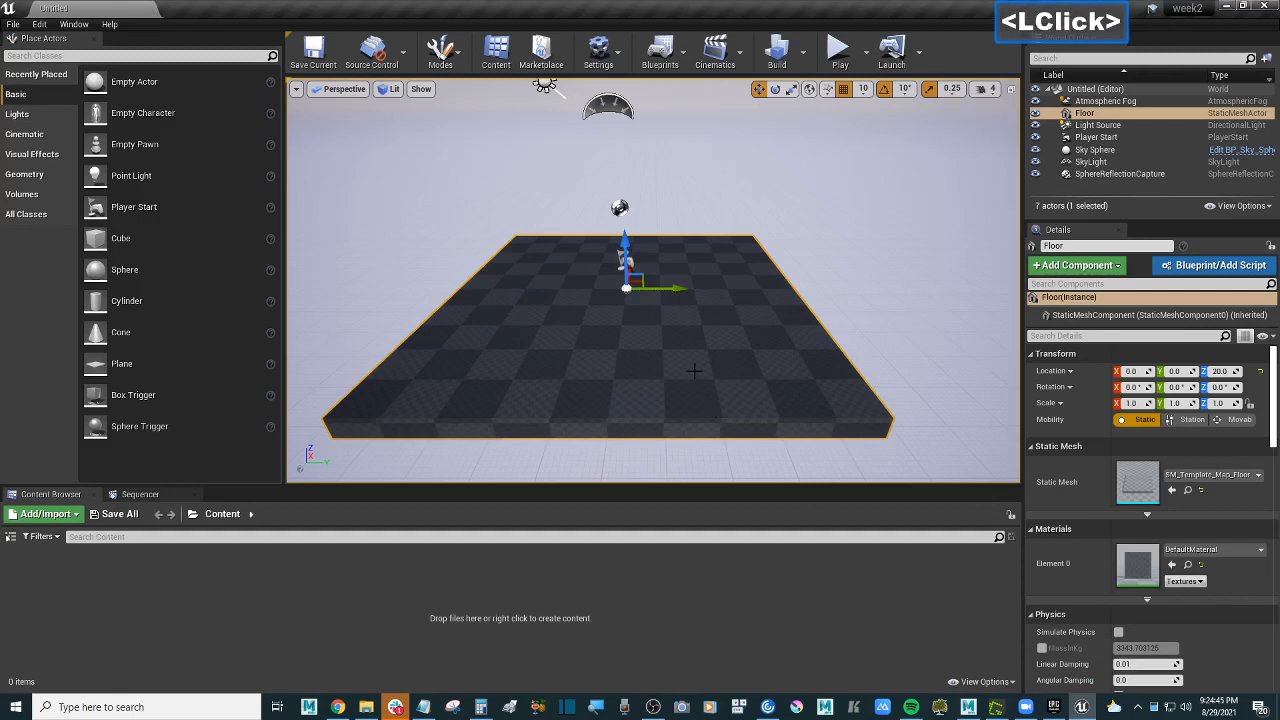
scroll(694, 371, "up", 2)
left_click_drag(694, 371, 654, 375, "alt")
scroll(660, 390, "down", 1, "alt")
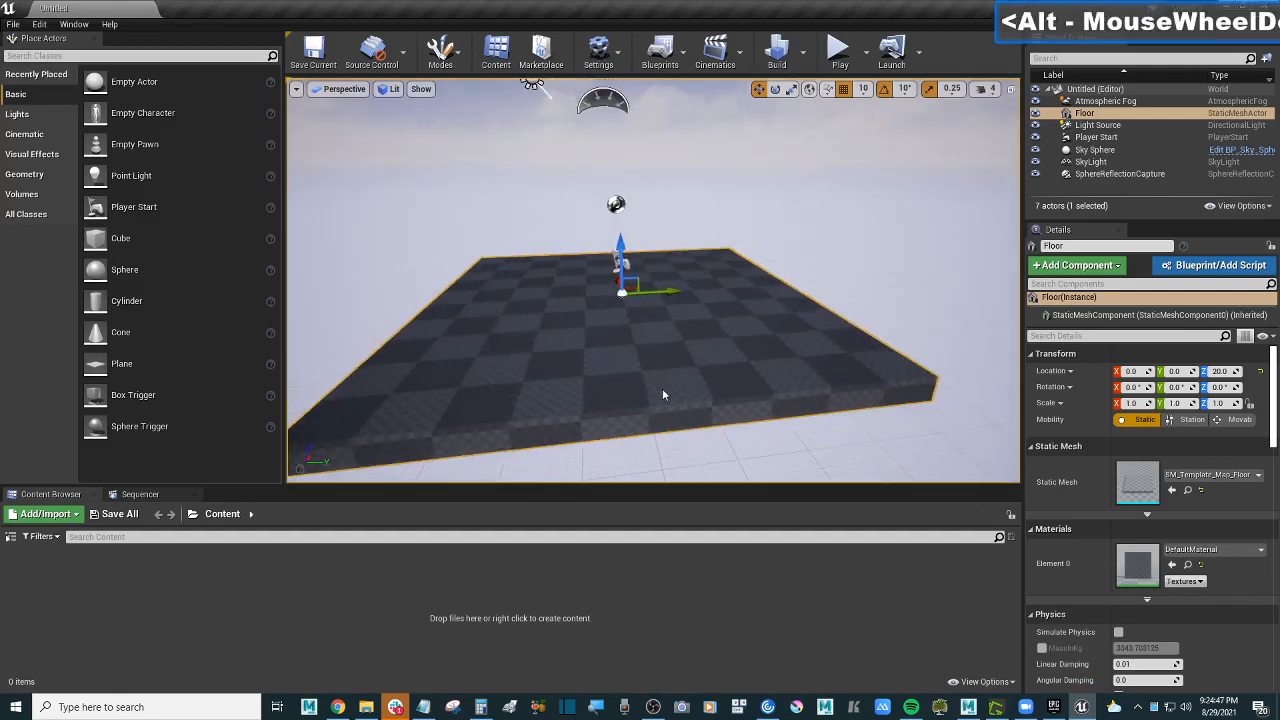
middle_click_drag(662, 395, 763, 445, "alt")
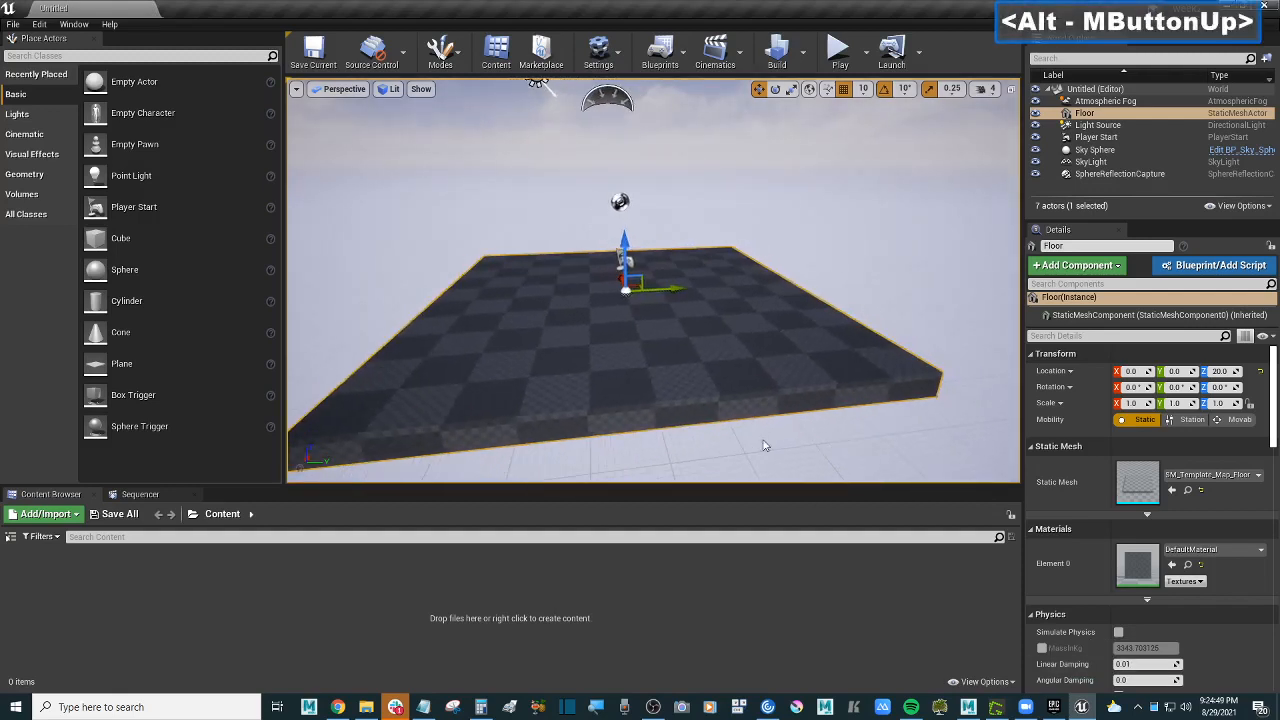
Step: Place a Cylinder on the level's floor as a trial and delete it
right_click_drag(743, 389, 743, 389)
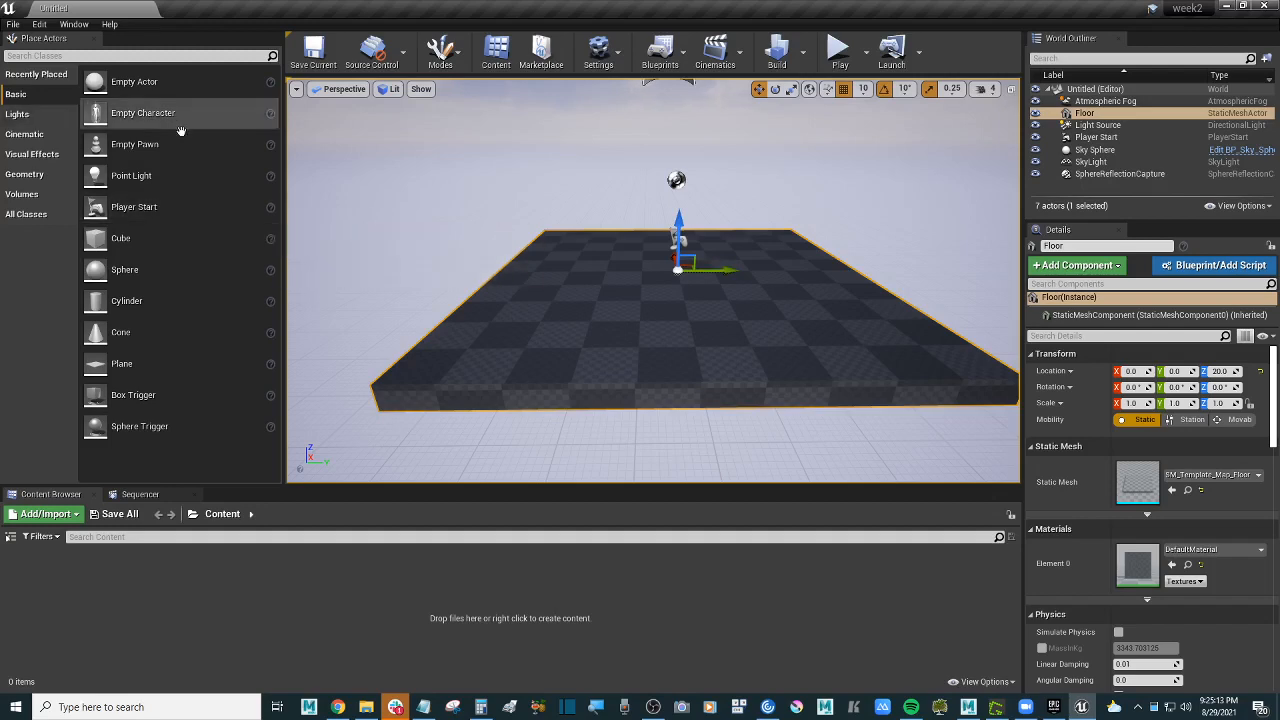
left_click_drag(175, 305, 638, 305)
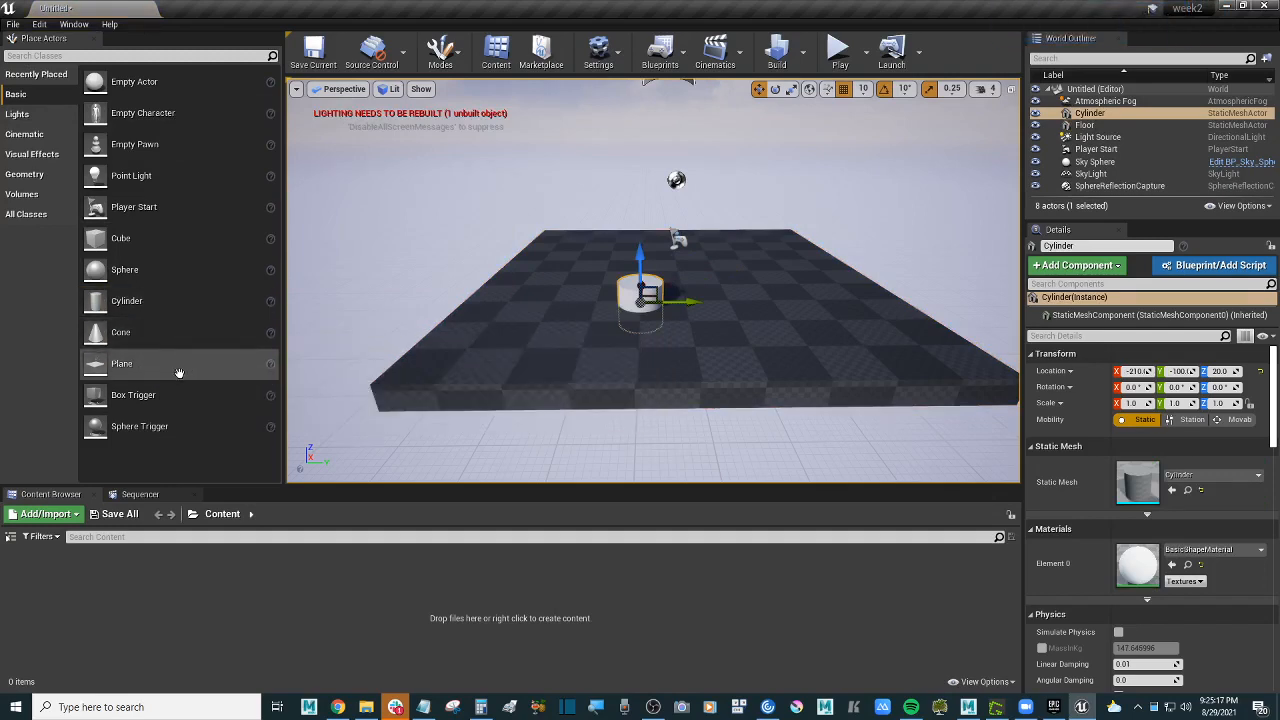
right_click_drag(545, 319, 545, 319)
key("w")
left_click(660, 282)
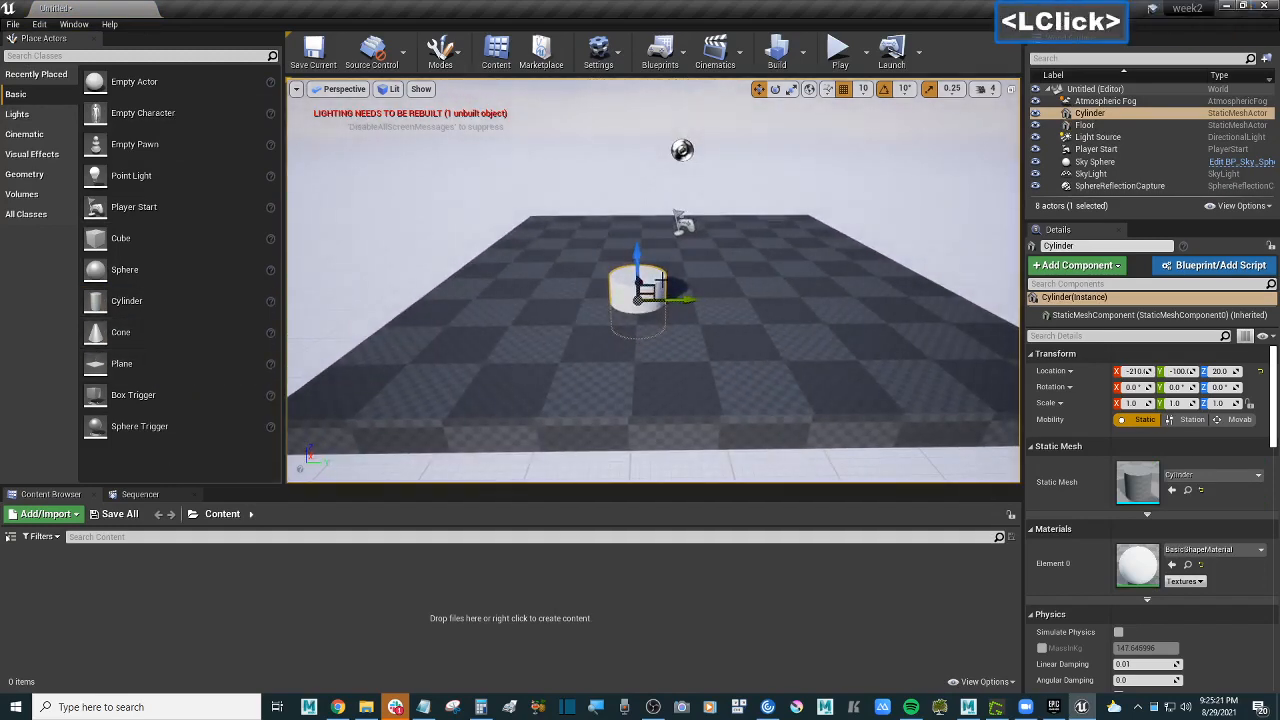
key("Delete")
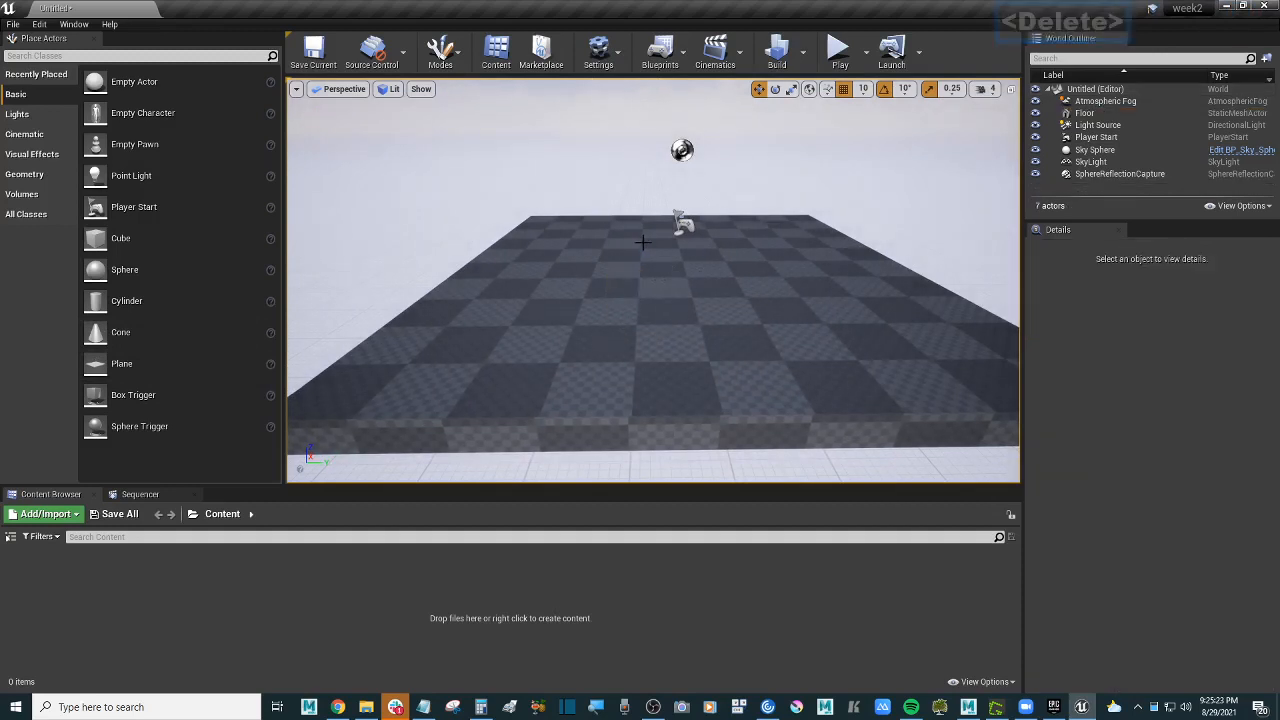
Step: Browse the Lights and Cinematic actor categories and fly the camera around the level's floor
left_click(47, 114)
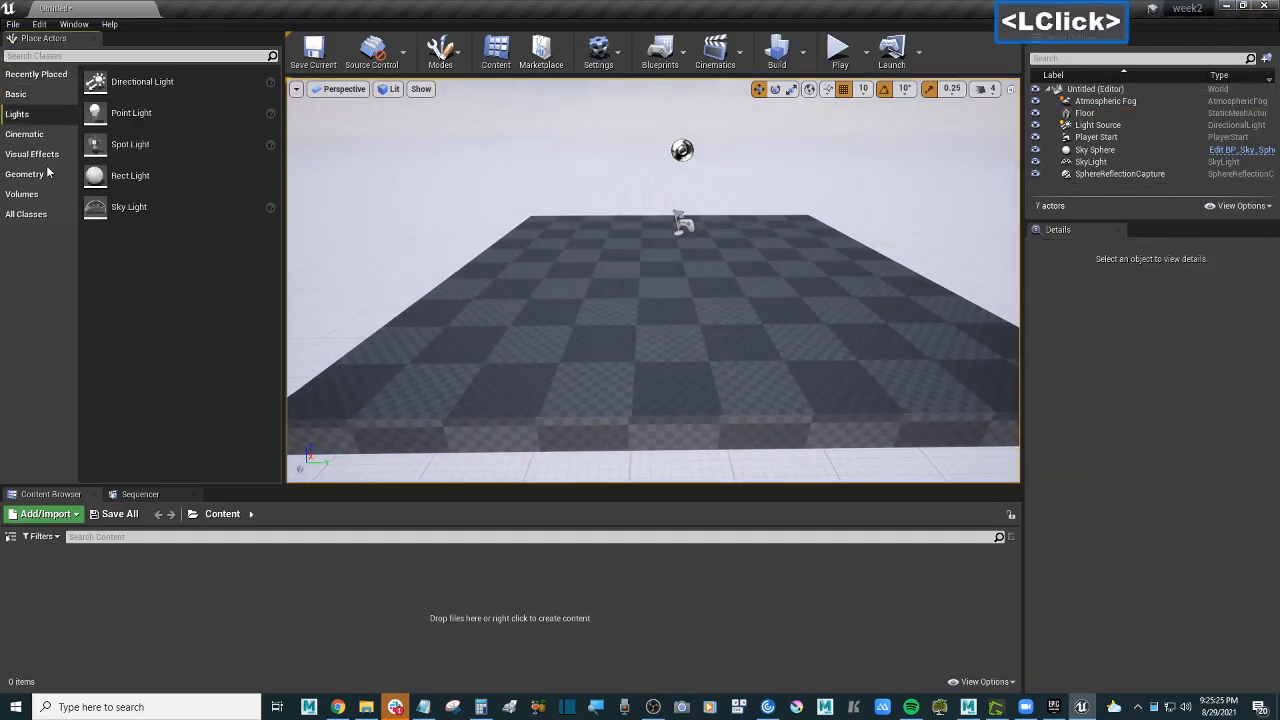
left_click(47, 136)
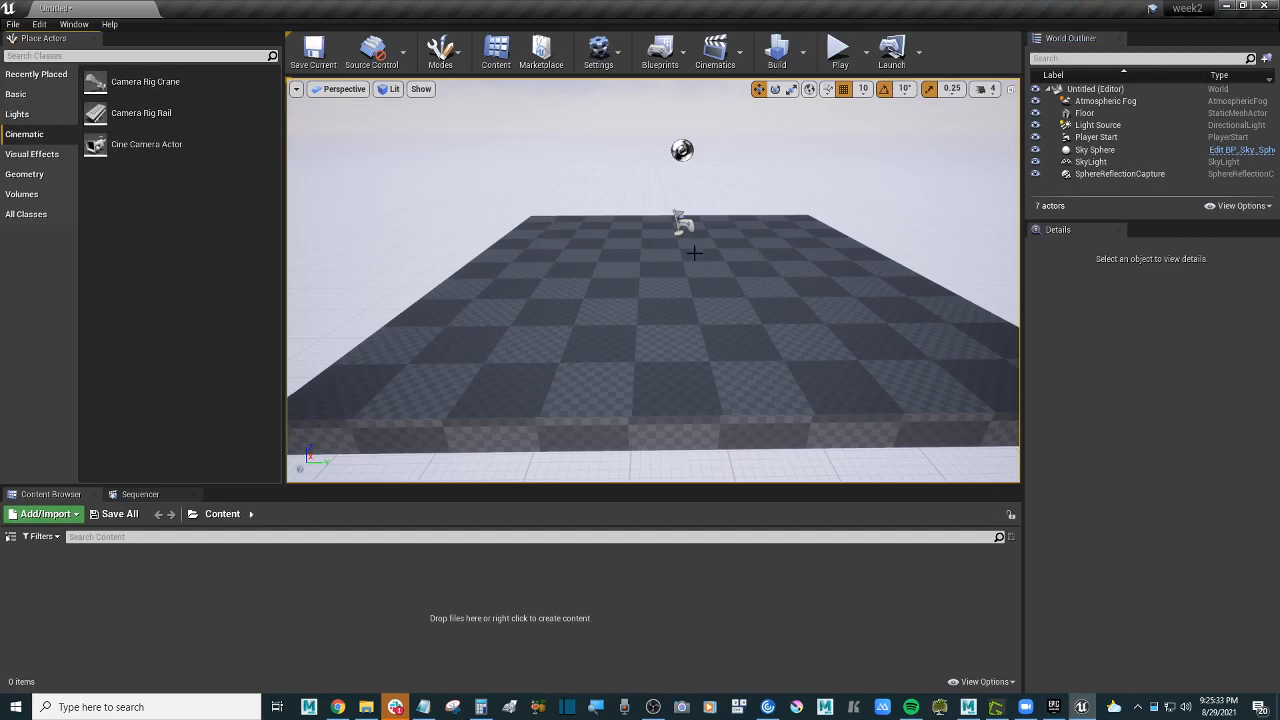
right_click_drag(680, 266, 680, 266)
key("w")
key("s")
key("d")
key("a")
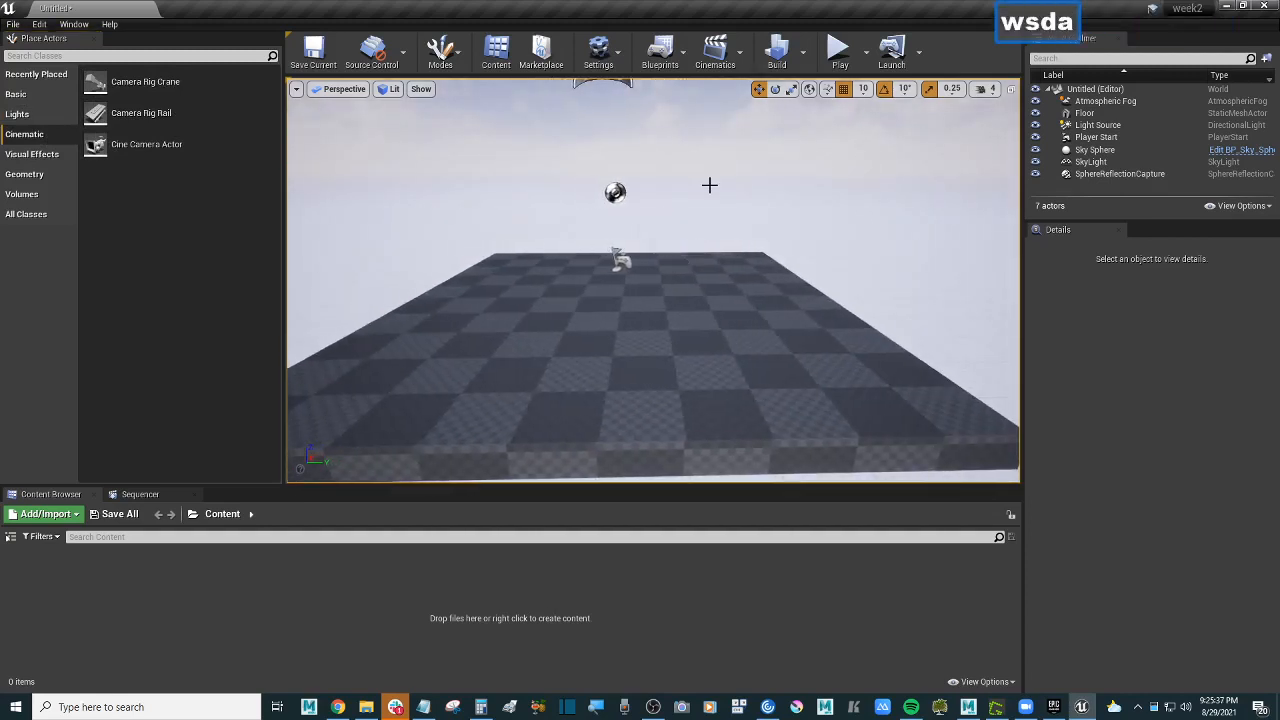
right_click_drag(710, 185, 663, 269)
key("w")
key("s")
key("a")
key("d")
key("w")
key("s")
key("w")
key("a")
key("d")
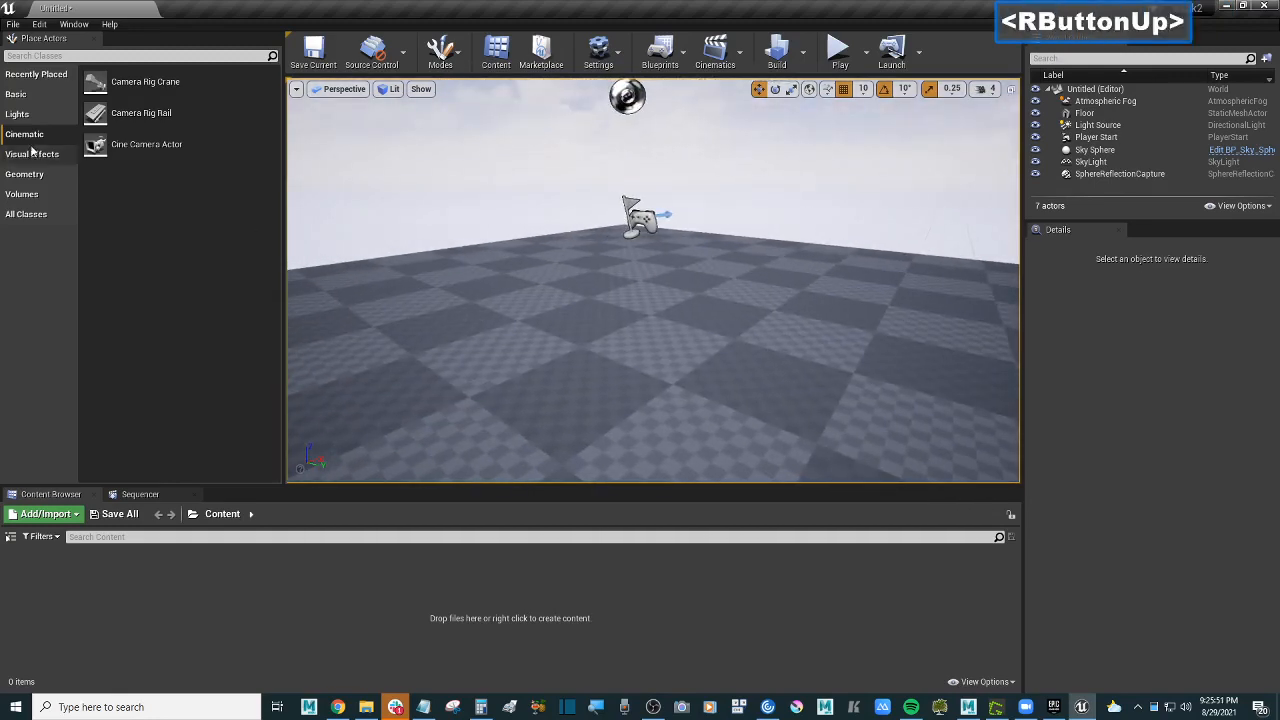
Step: Place a basic Sphere on the floor near the Player Start and raise it to a Z location of 90
left_click(16, 94)
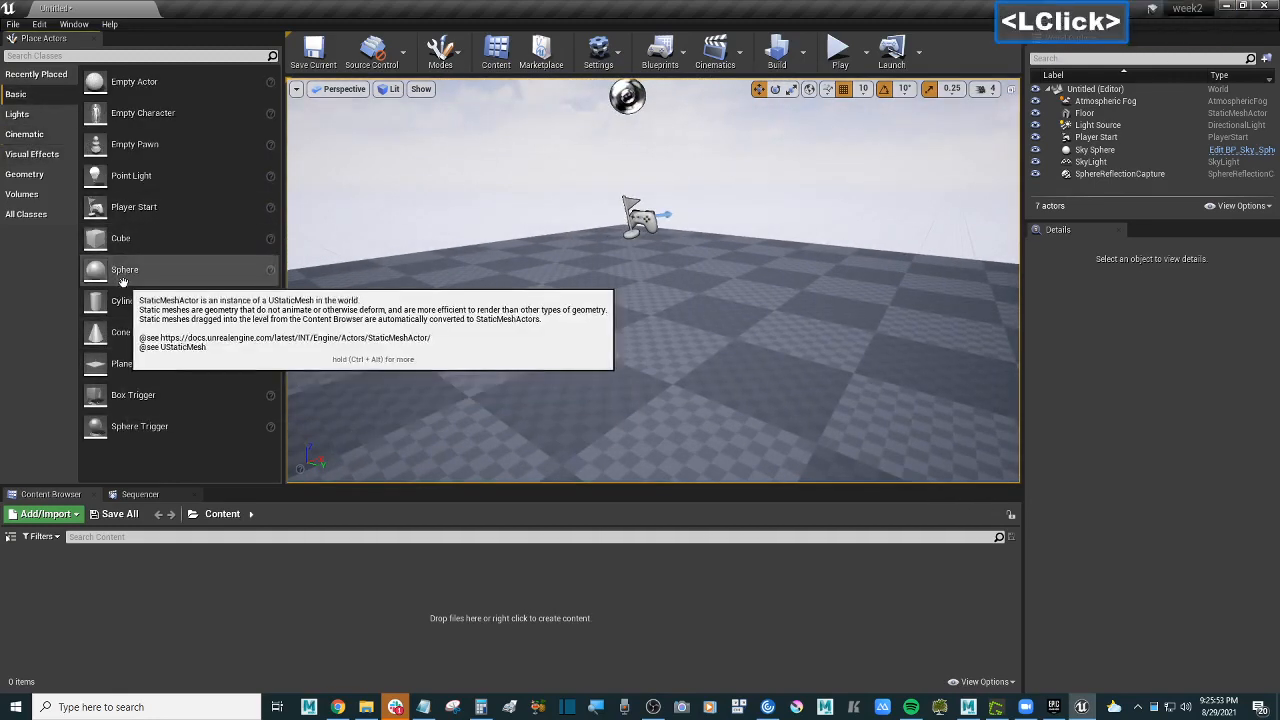
left_click_drag(100, 269, 604, 267)
left_click(604, 267)
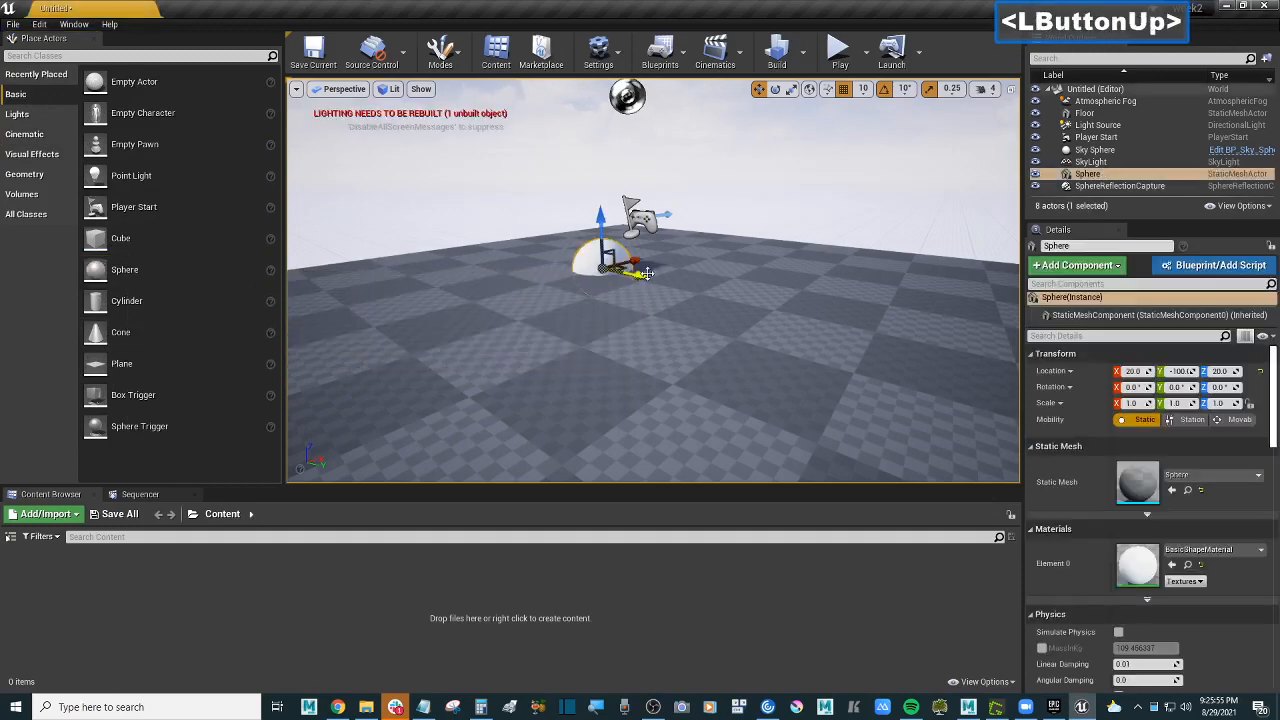
left_click_drag(605, 222, 602, 175)
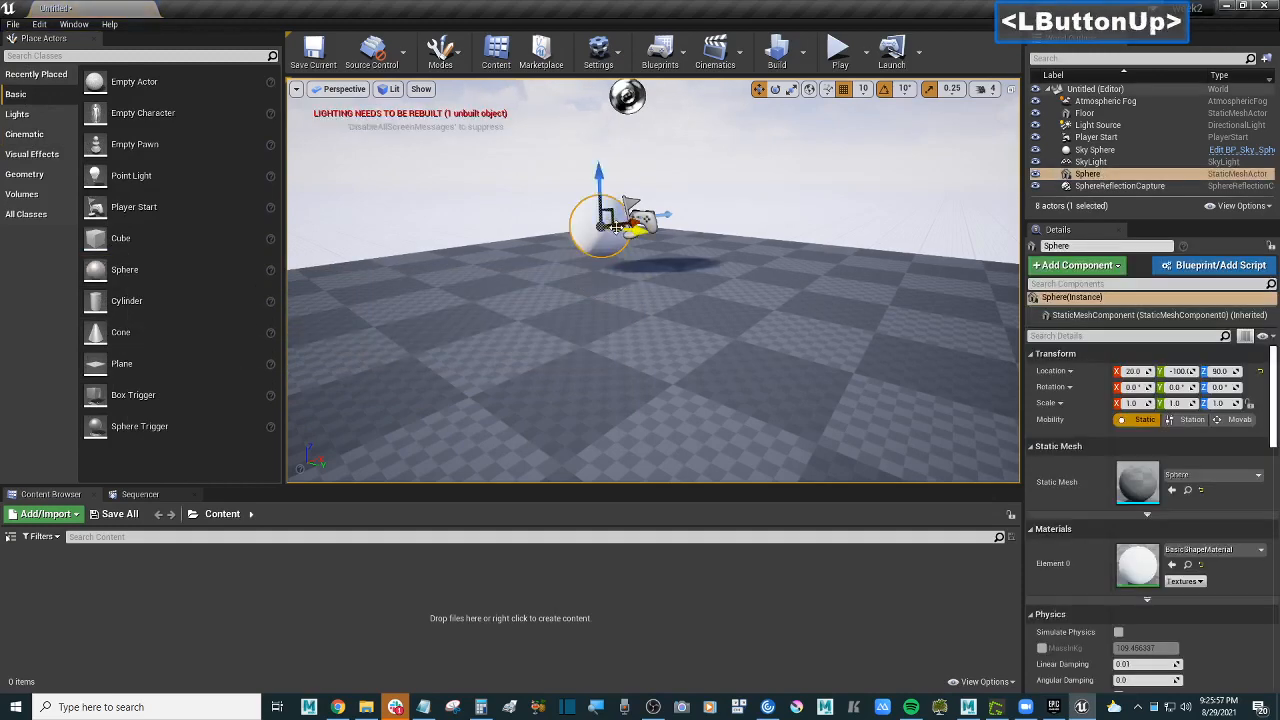
Step: Fly closer to the sphere, orbit slightly around it and frame it in the viewport
scroll(615, 228, "up", 3)
right_click_drag(620, 223, 685, 230)
key("d")
key("s")
key("a")
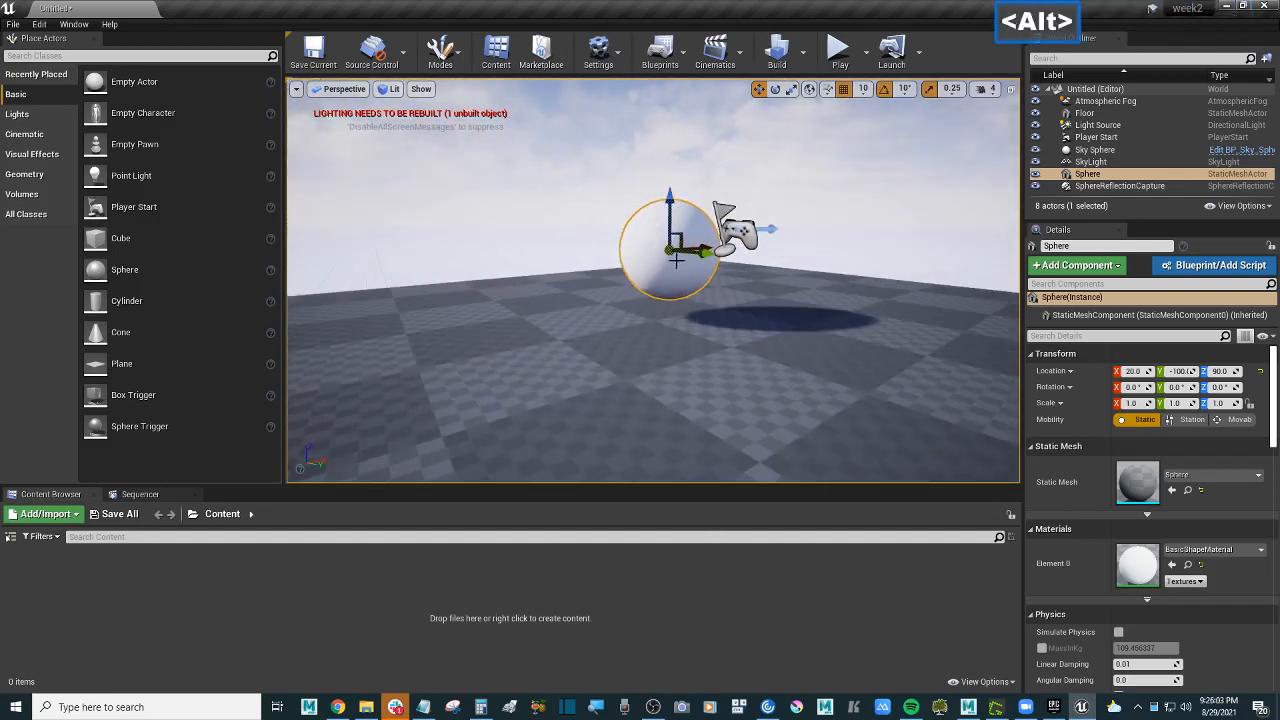
left_click_drag(676, 261, 672, 250, "alt")
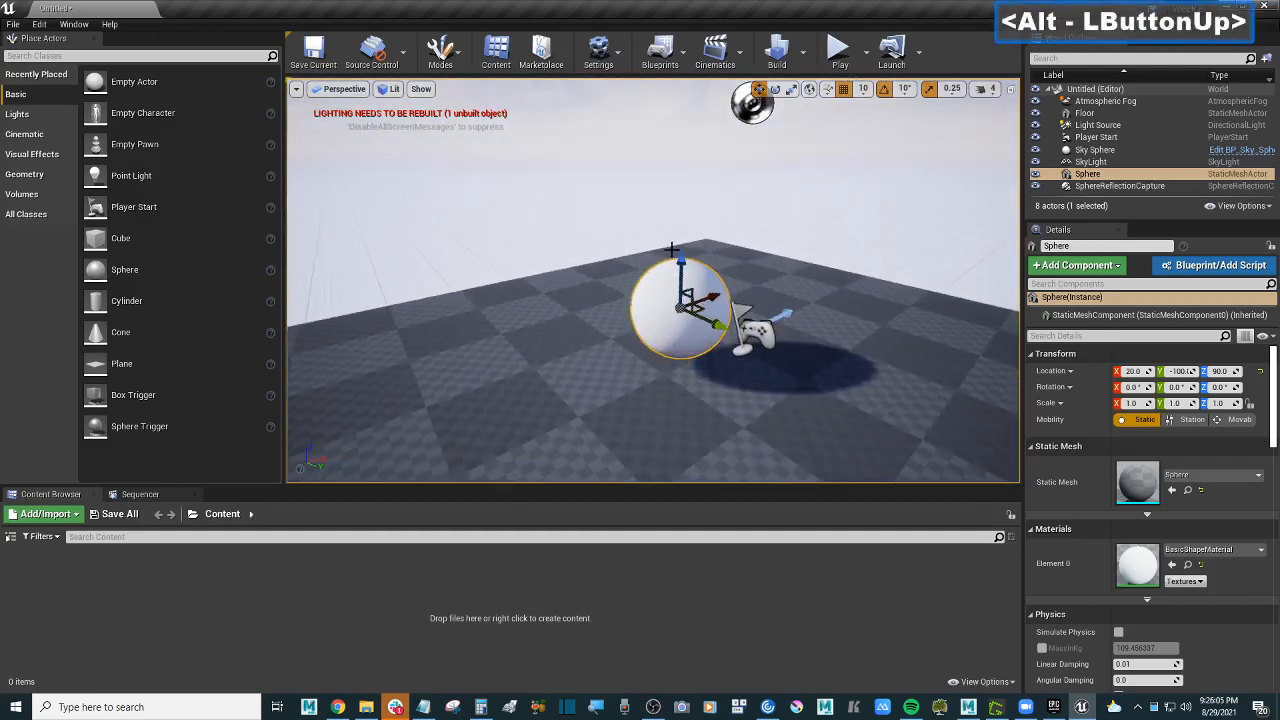
key("f")
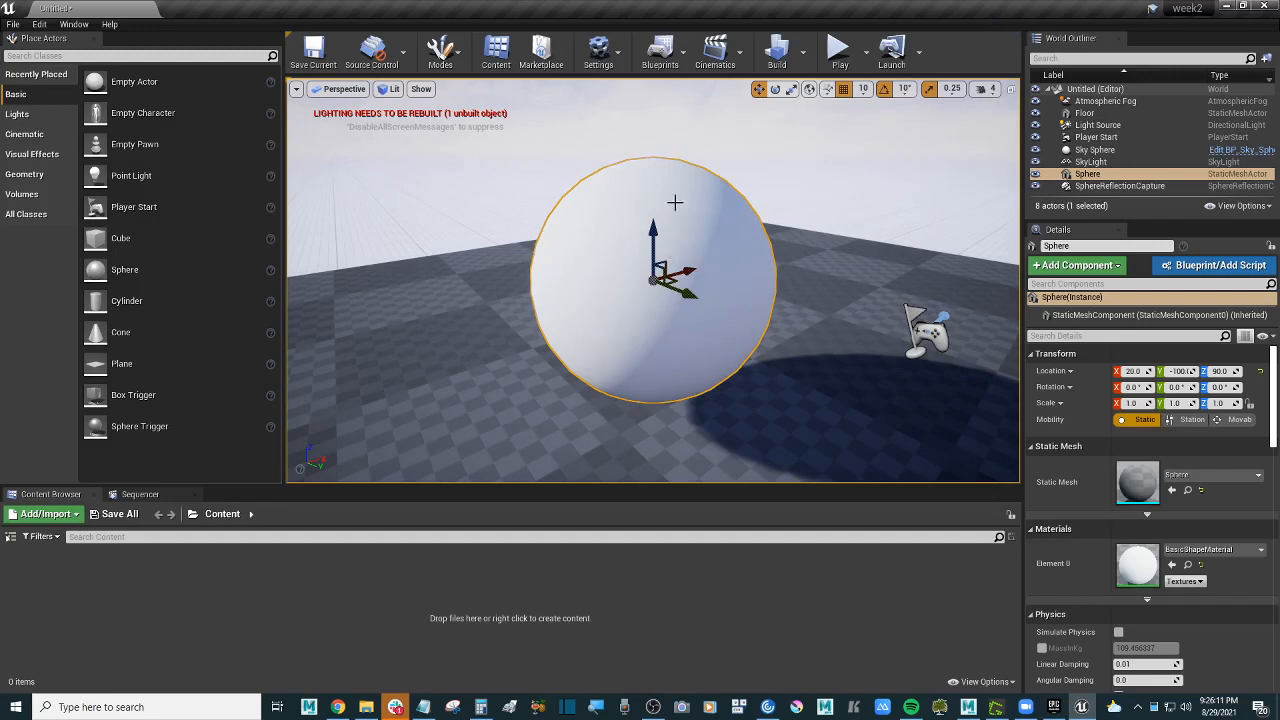
Step: Examine the sphere from several sides and distances, and delete it from the level
key("alt")
left_click_drag(750, 292, 781, 271, "alt")
scroll(775, 264, "down", 5, "alt")
scroll(745, 259, "up", 3, "alt")
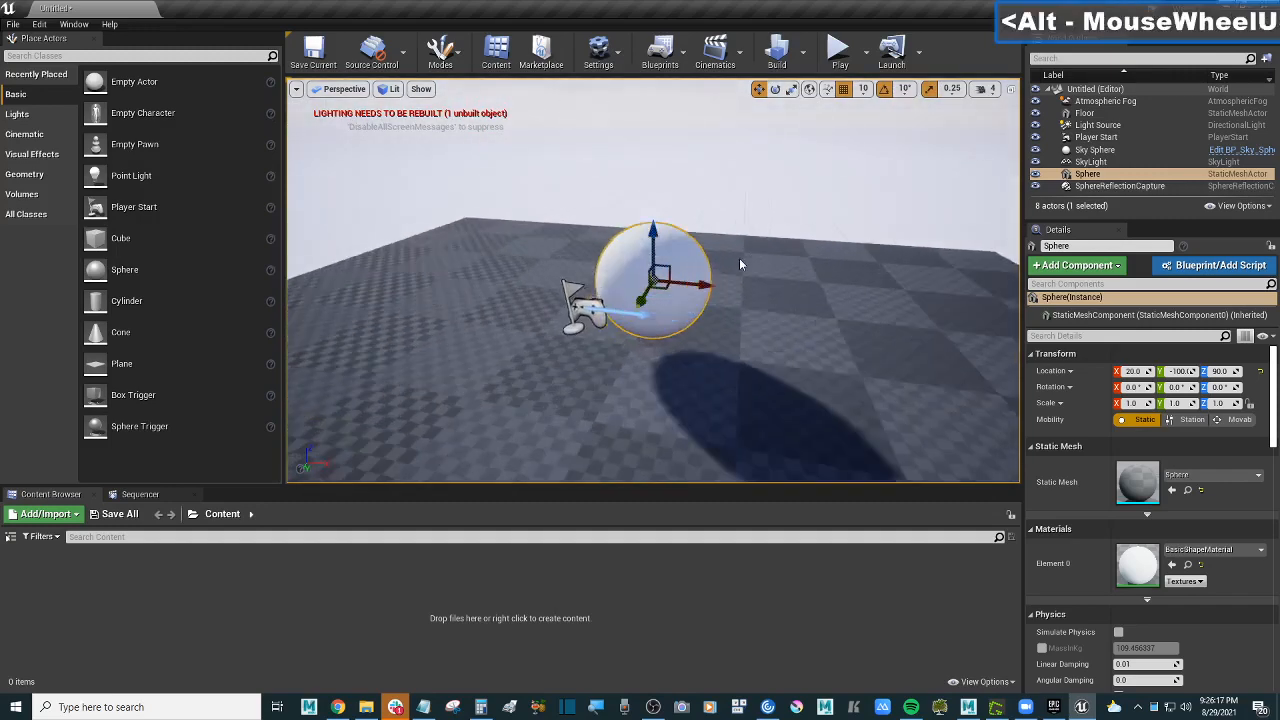
scroll(739, 258, "down", 5, "alt")
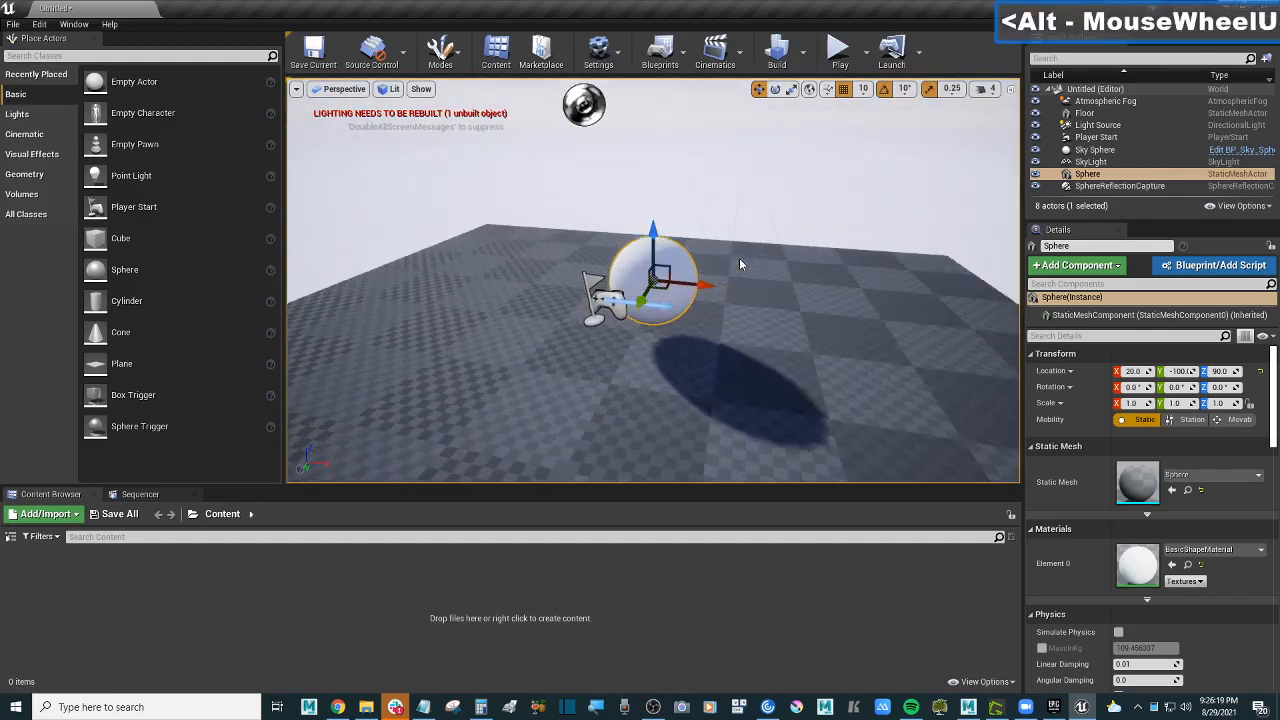
scroll(739, 258, "up", 5, "alt")
left_click_drag(739, 258, 750, 260, "alt")
left_click_drag(626, 263, 700, 263, "alt")
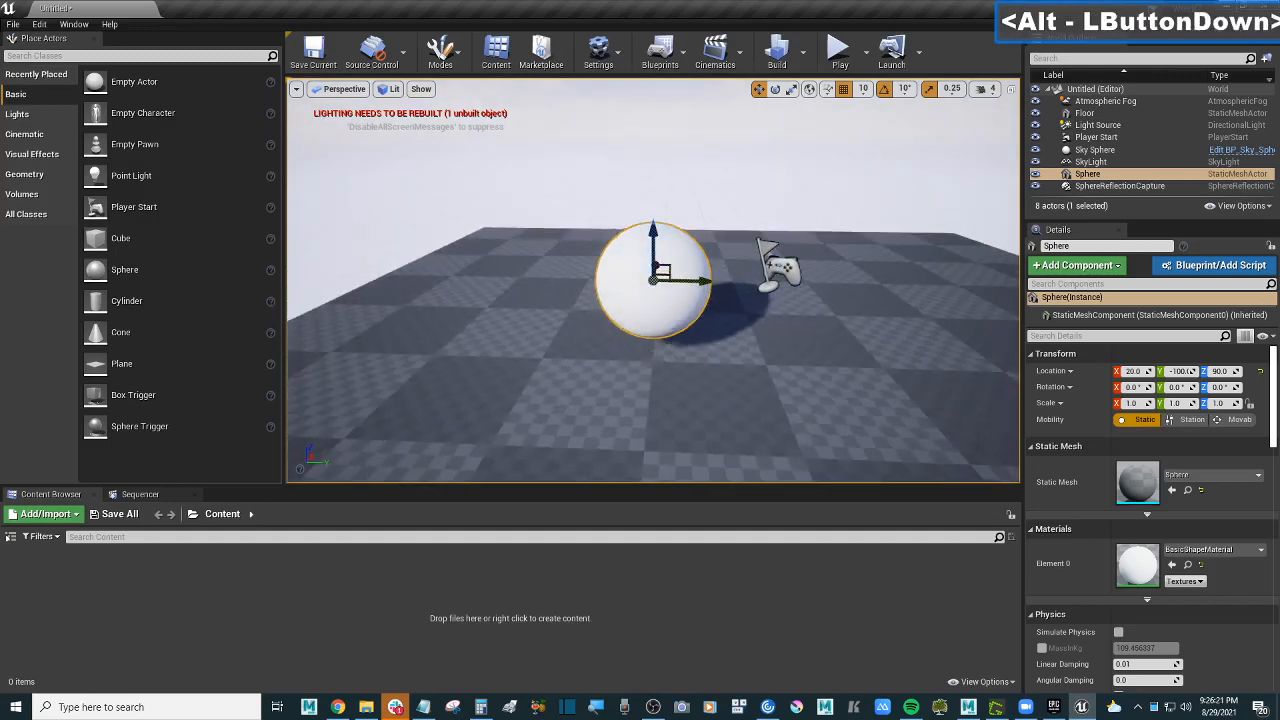
middle_click_drag(612, 286, 648, 286)
scroll(653, 283, "down", 6)
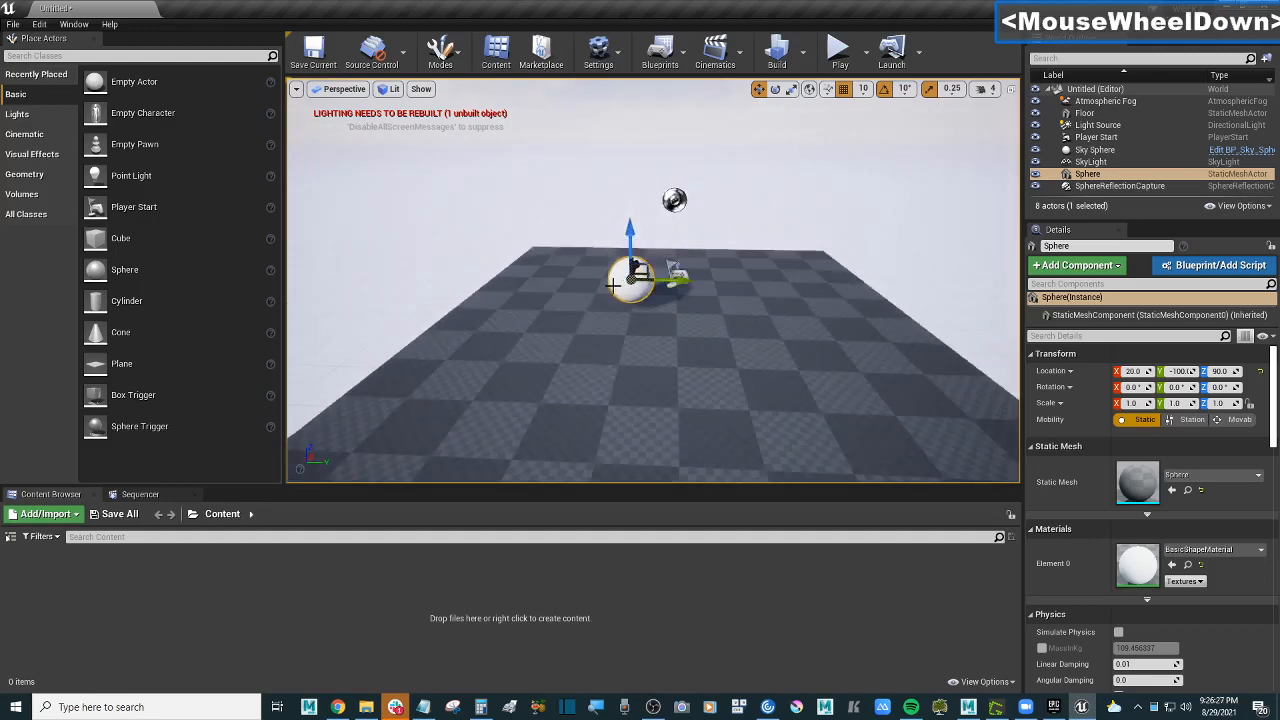
left_click_drag(660, 320, 675, 327, "alt")
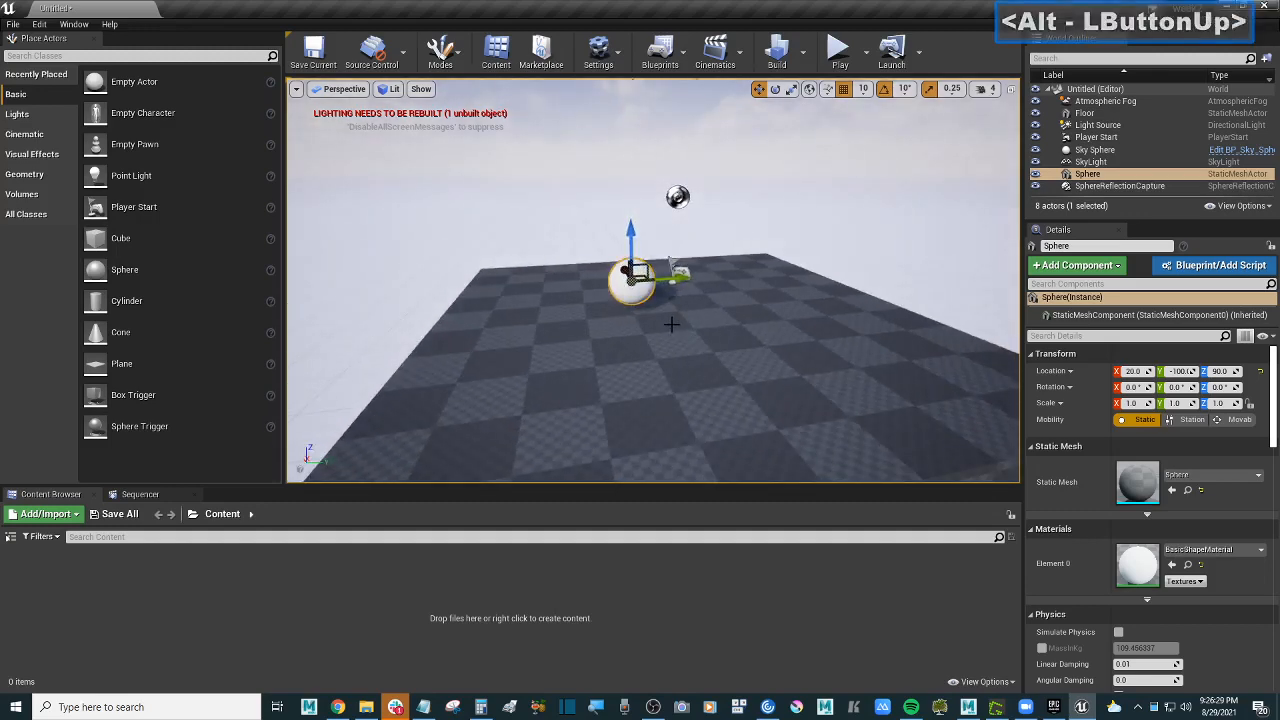
key("Delete")
Step: Fly the camera out and around to view the whole floor with the sky, light and fog actors
mouse_move(700, 277)
right_mouse_down()
mouse_move(700, 200)
mouse_move(675, 208)
mouse_move(700, 222)
mouse_move(760, 212)
mouse_move(660, 205)
mouse_move(690, 180)
mouse_move(750, 225)
mouse_move(1082, 195)
right_mouse_up()
key("s")
key("d")
key("w")
key("a")
key("d")
key("a")
key("s")
key("d")
key("w")
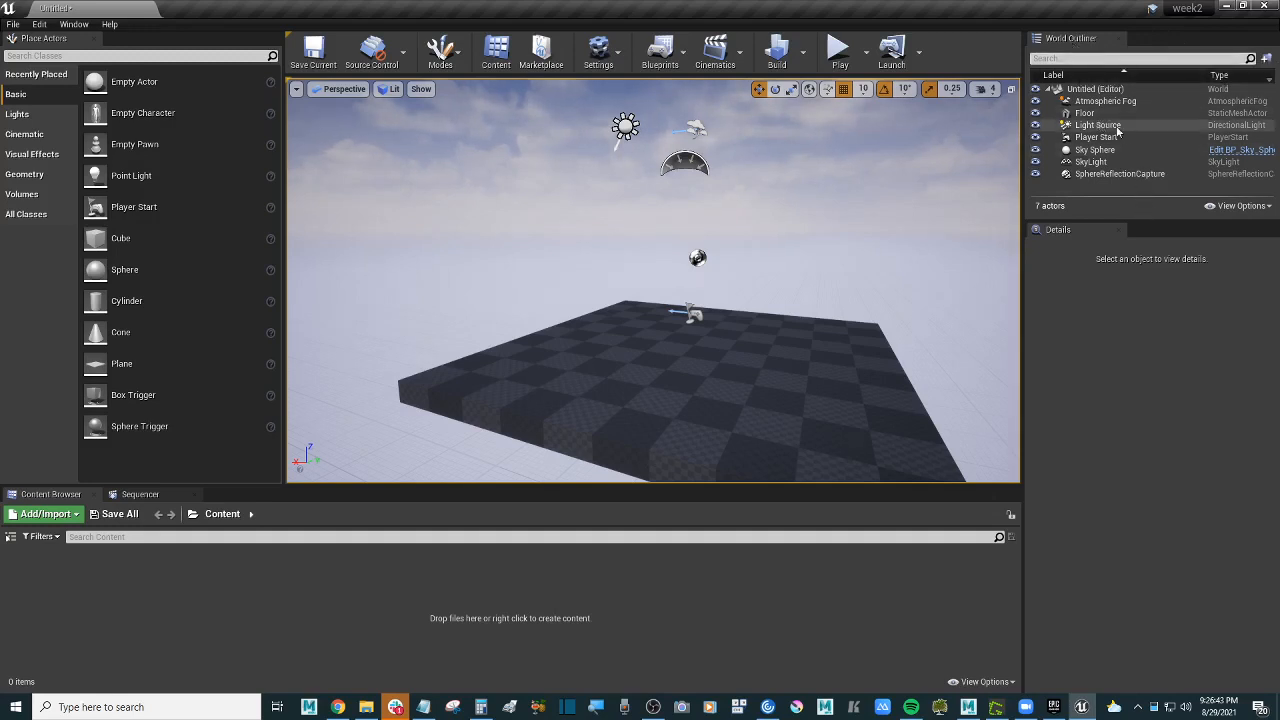
scroll(1100, 130, "up", 1)
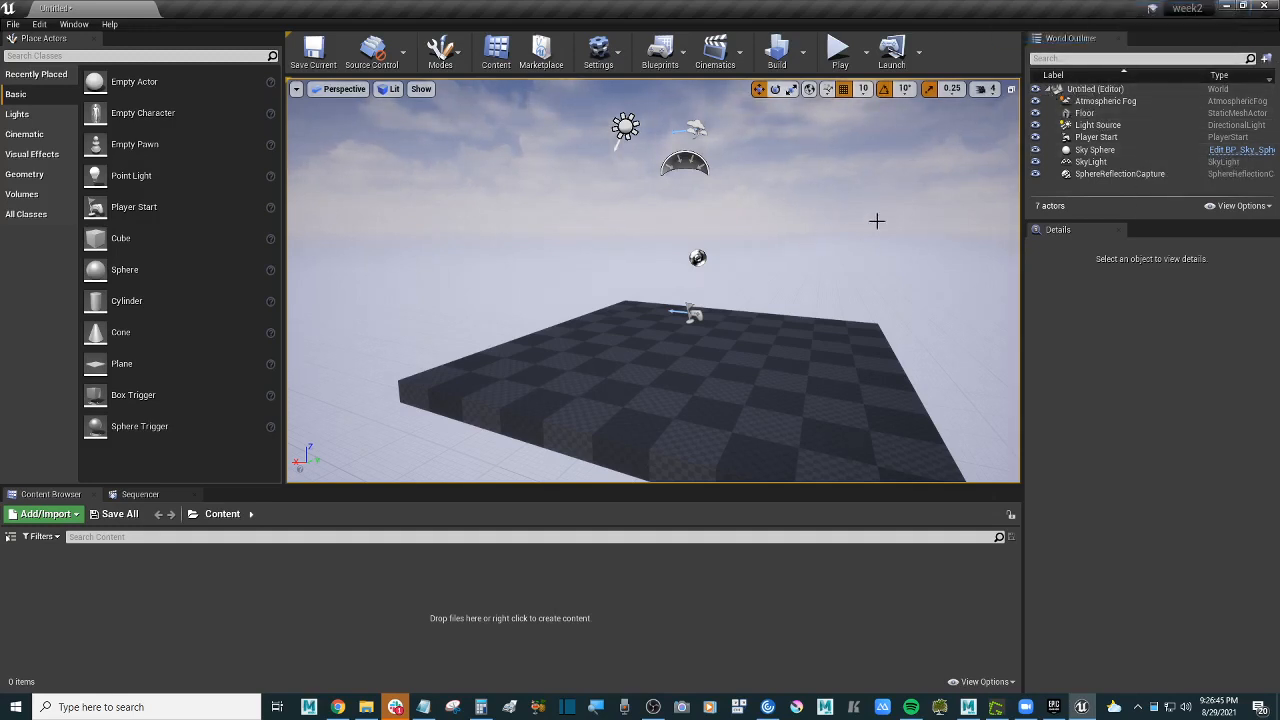
Step: Collapse and re-expand the Untitled level's actor list, and show the project's content folder tree
left_click(1112, 91)
left_click(1048, 90)
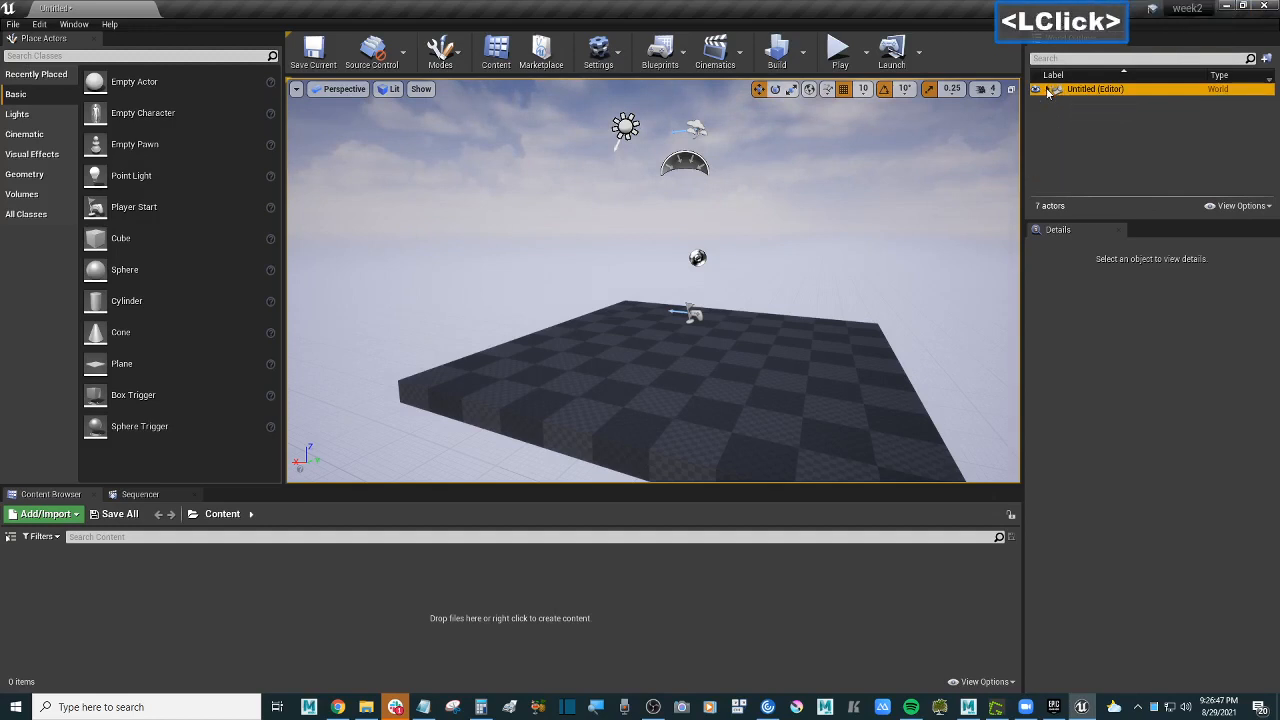
left_click(1048, 90)
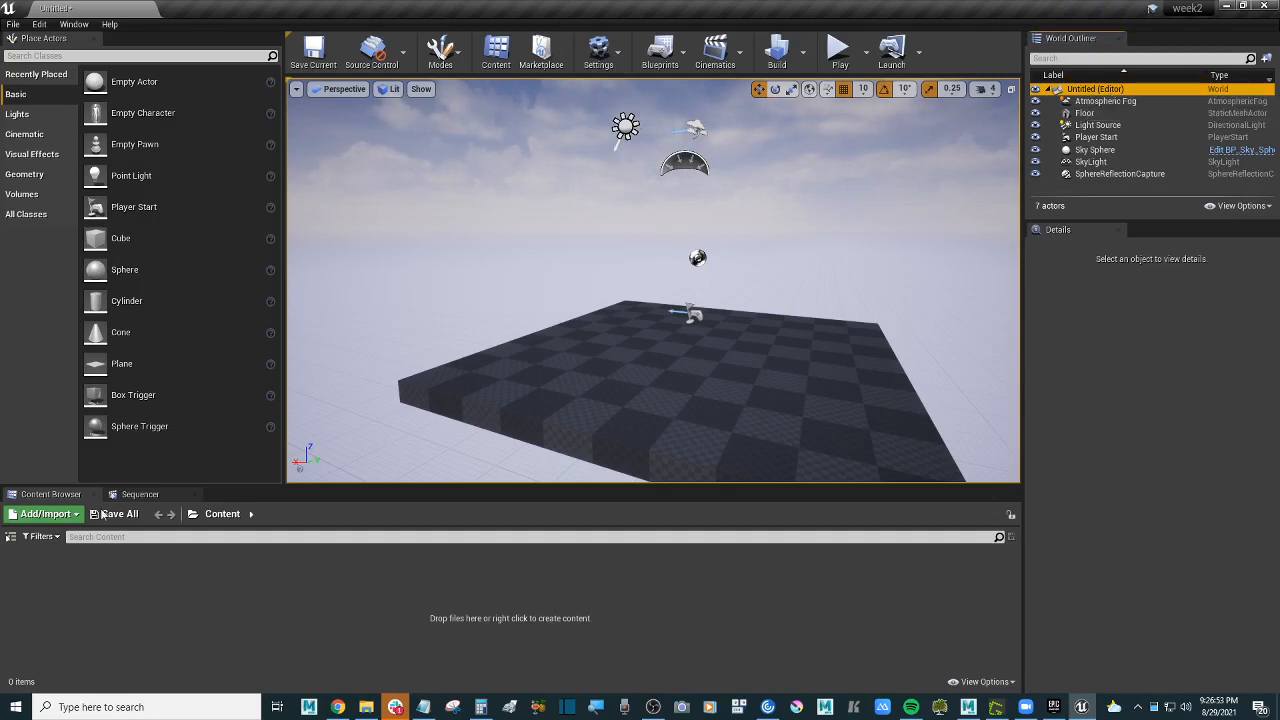
left_click(11, 537)
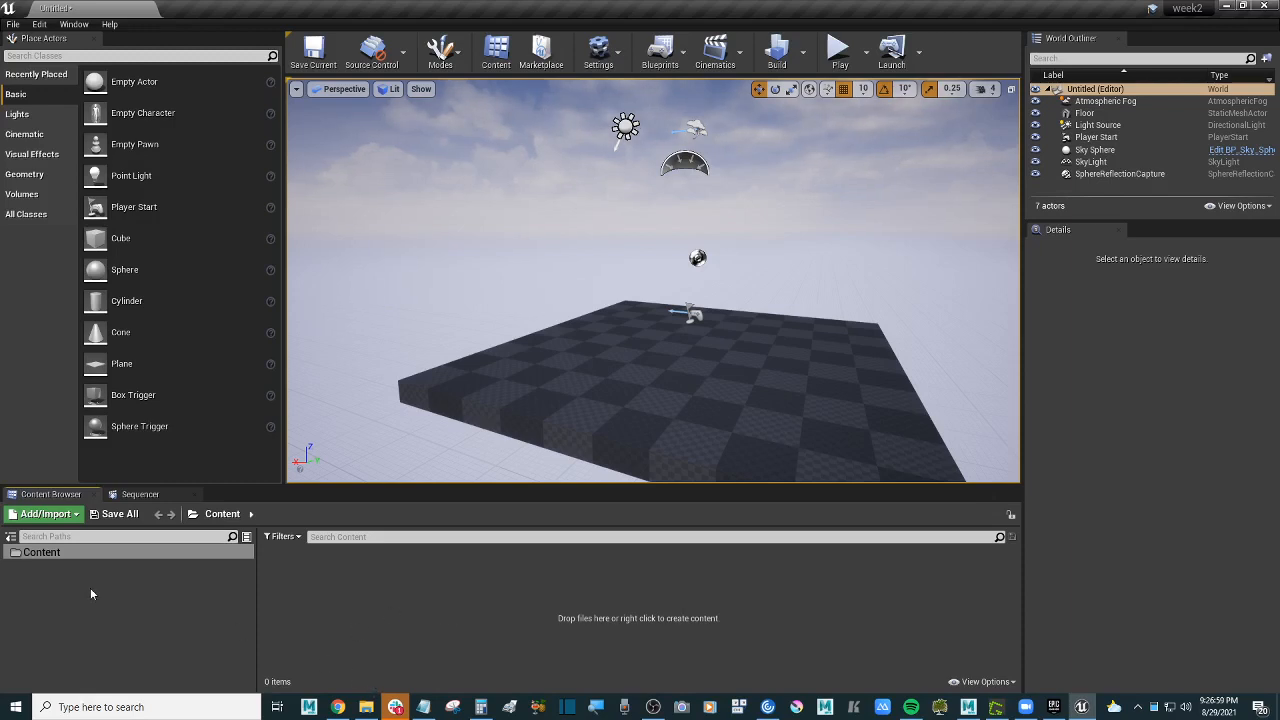
Step: Inspect the properties of the Atmospheric Fog, Floor and Light Source actors in turn
left_click(1135, 102)
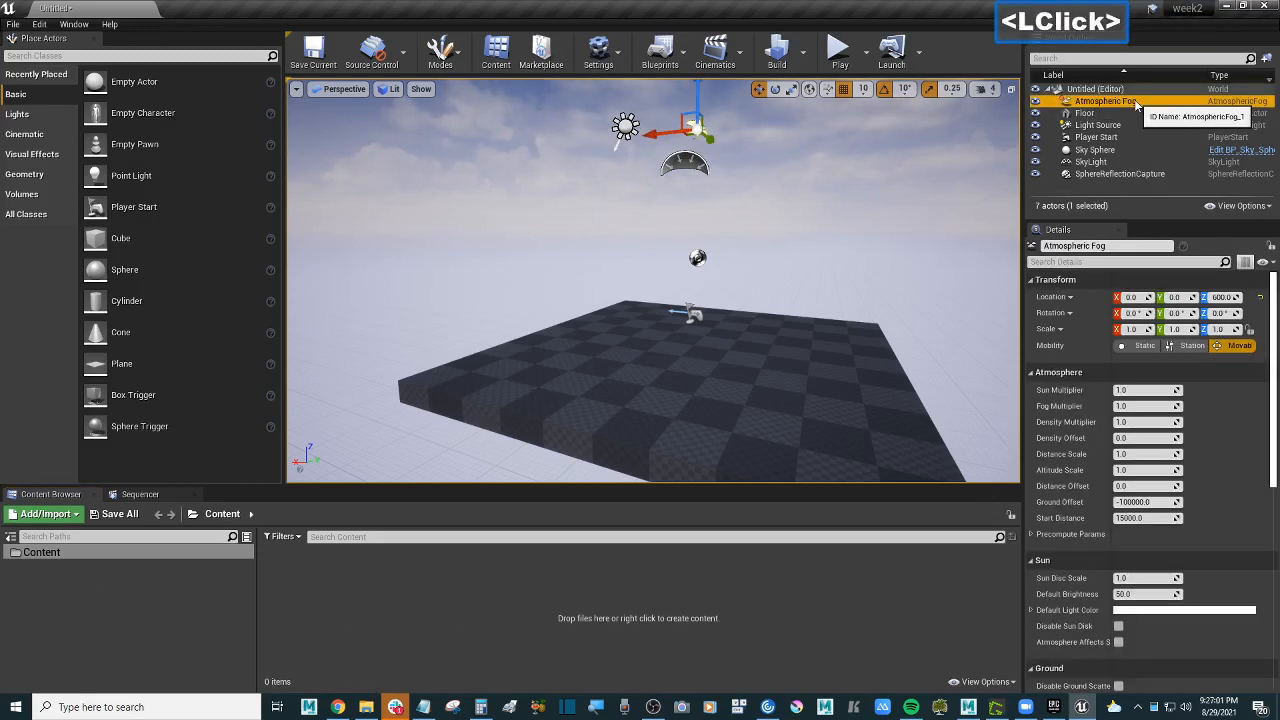
left_click(1118, 114)
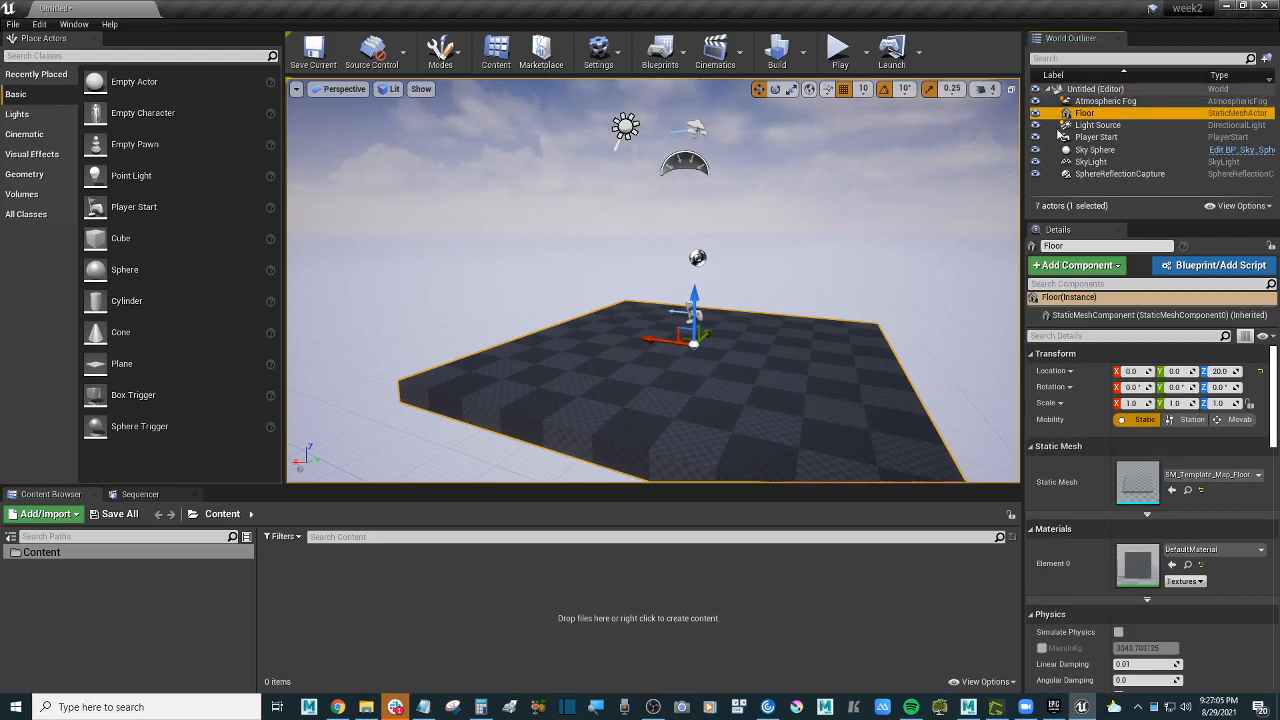
left_click(1100, 125)
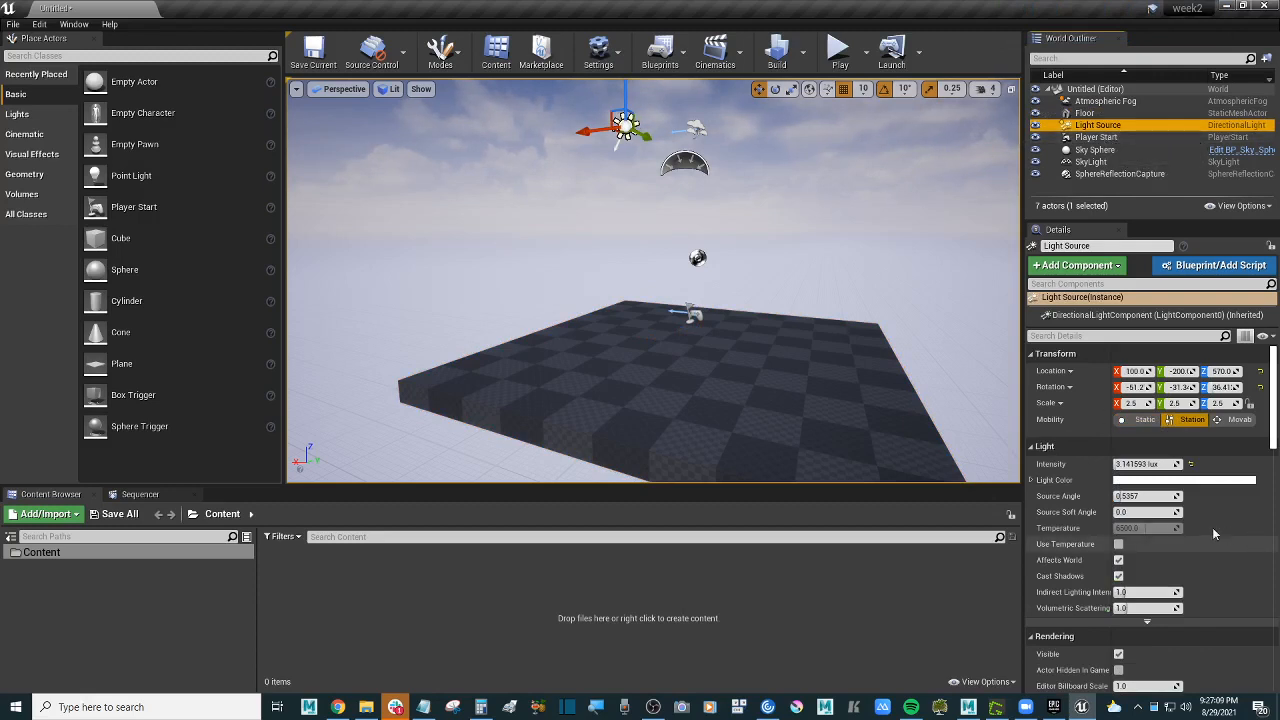
scroll(1227, 523, "down", 4)
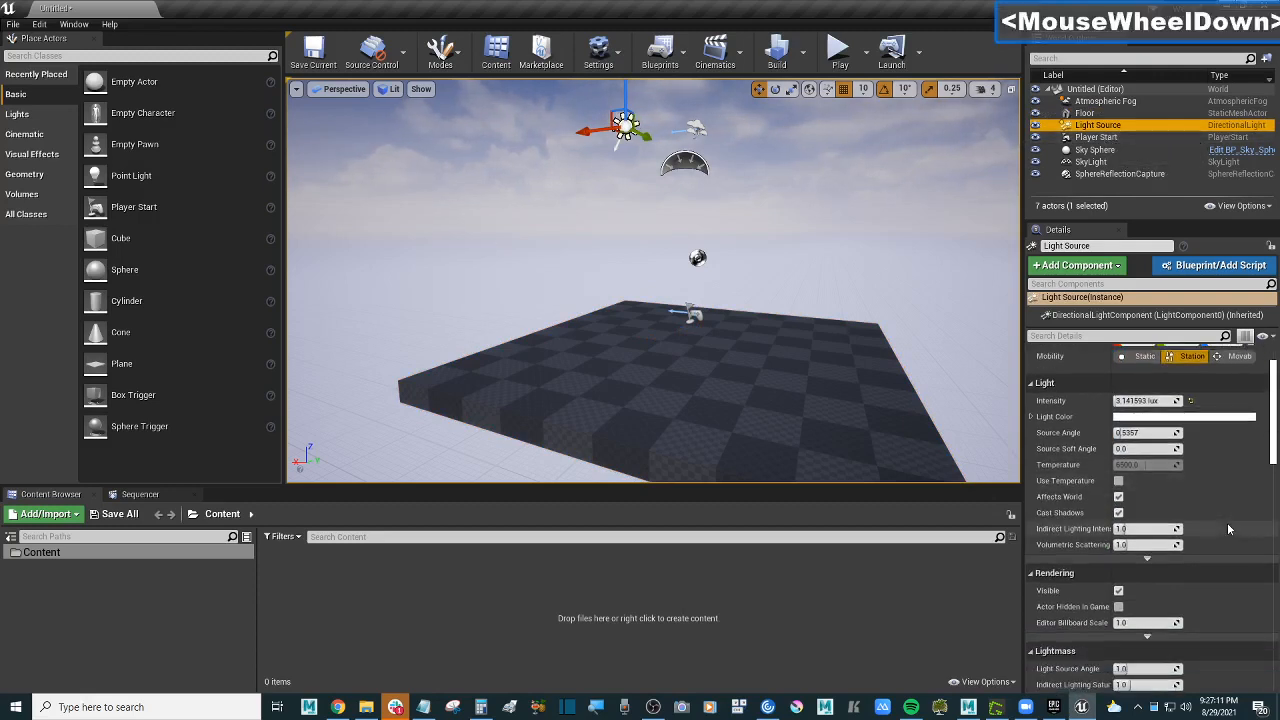
scroll(1227, 522, "up", 4)
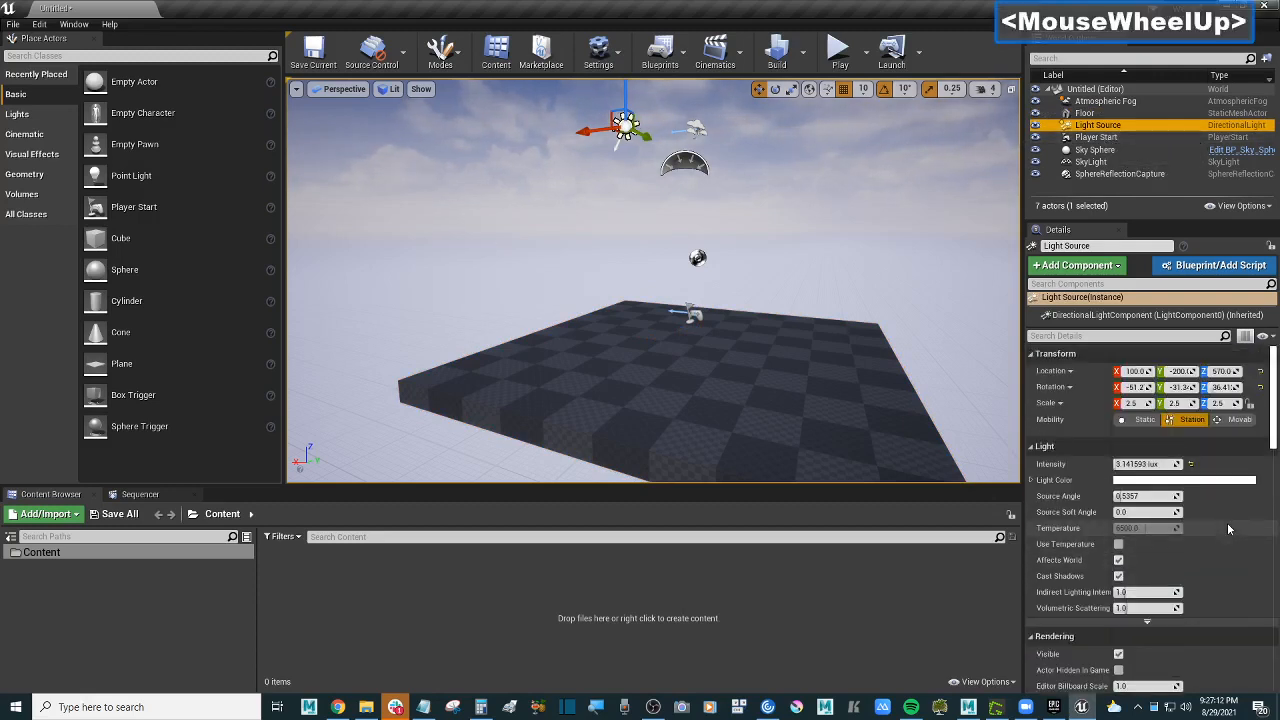
Step: Select the Player Start, play the level from there while moving around, and stop the play session
left_click(1116, 140)
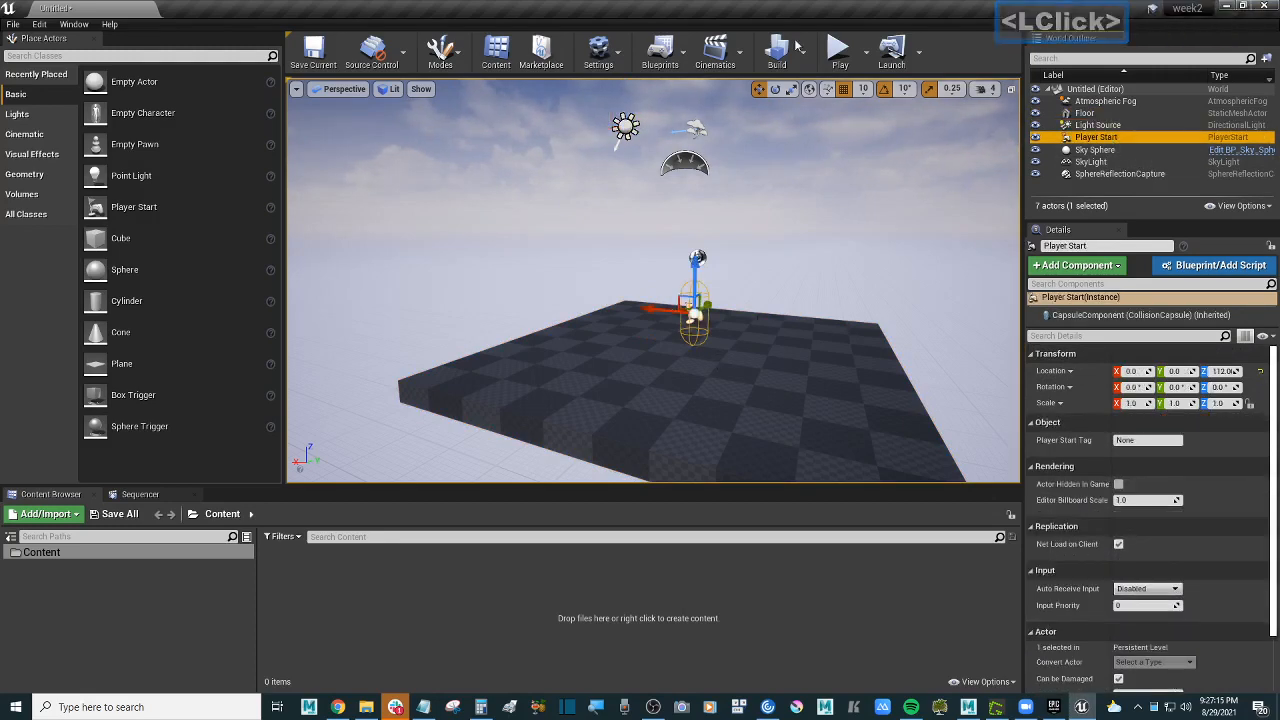
left_click(838, 50)
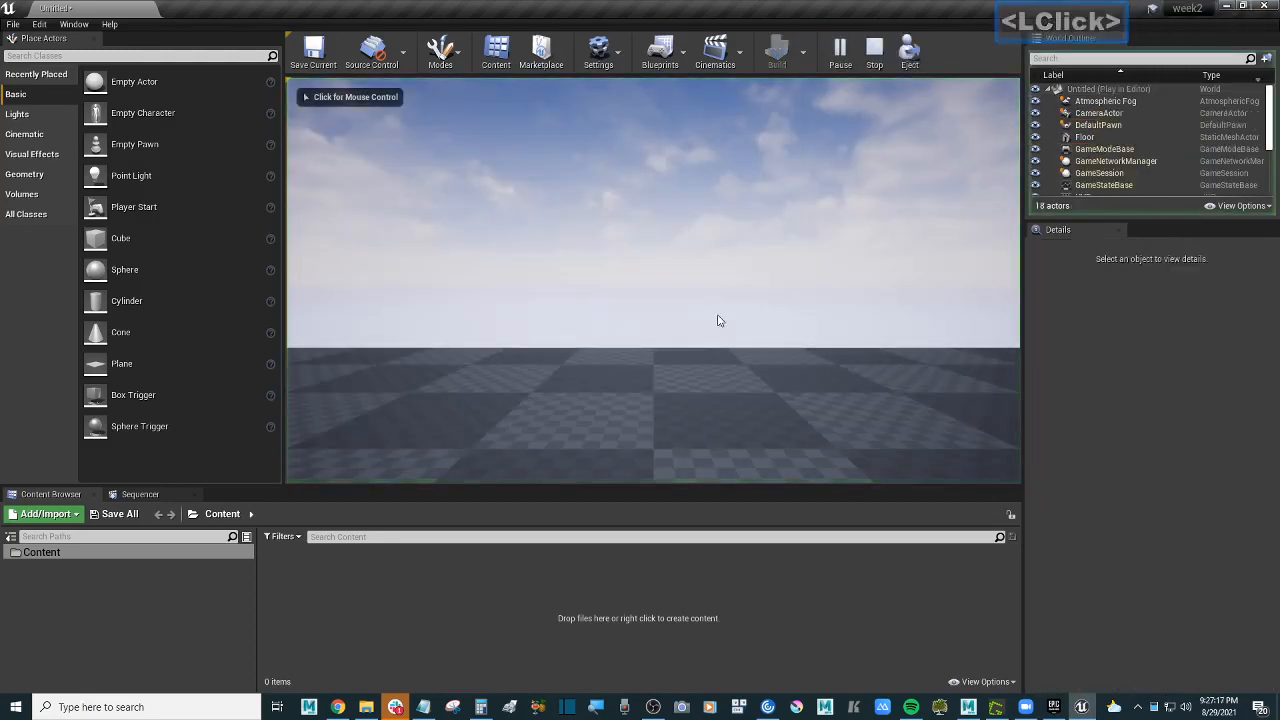
right_click(707, 353)
key("d")
key("a")
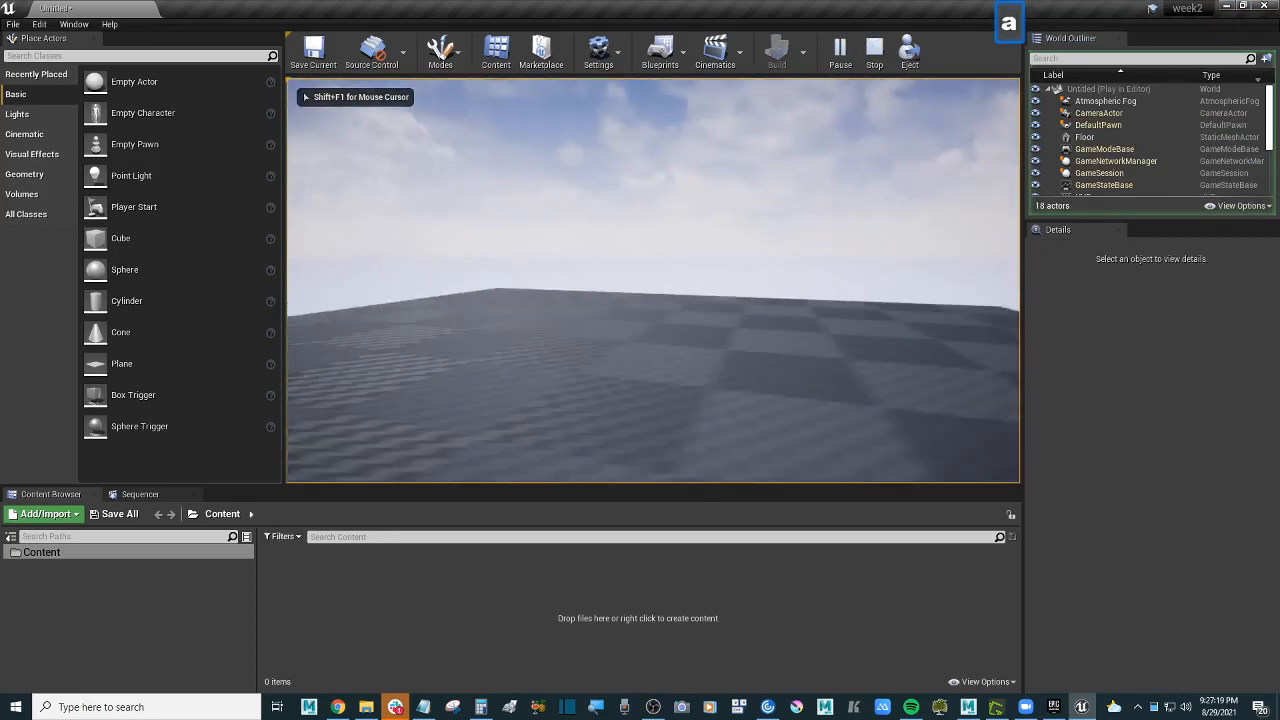
key("d")
key("d")
key("d")
key("d")
key("d")
key("d")
key("a")
key("a")
key("a")
key("a")
key("a")
key("a")
key("a")
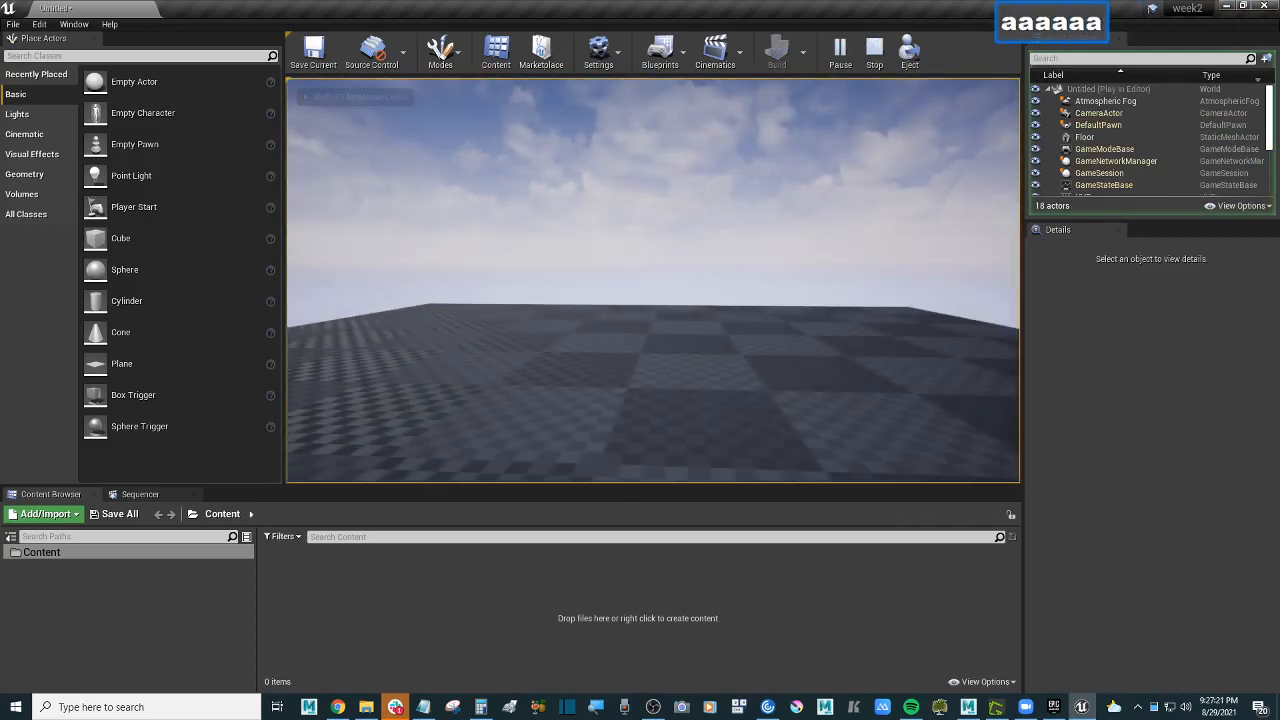
key("d")
key("w")
key("Escape")
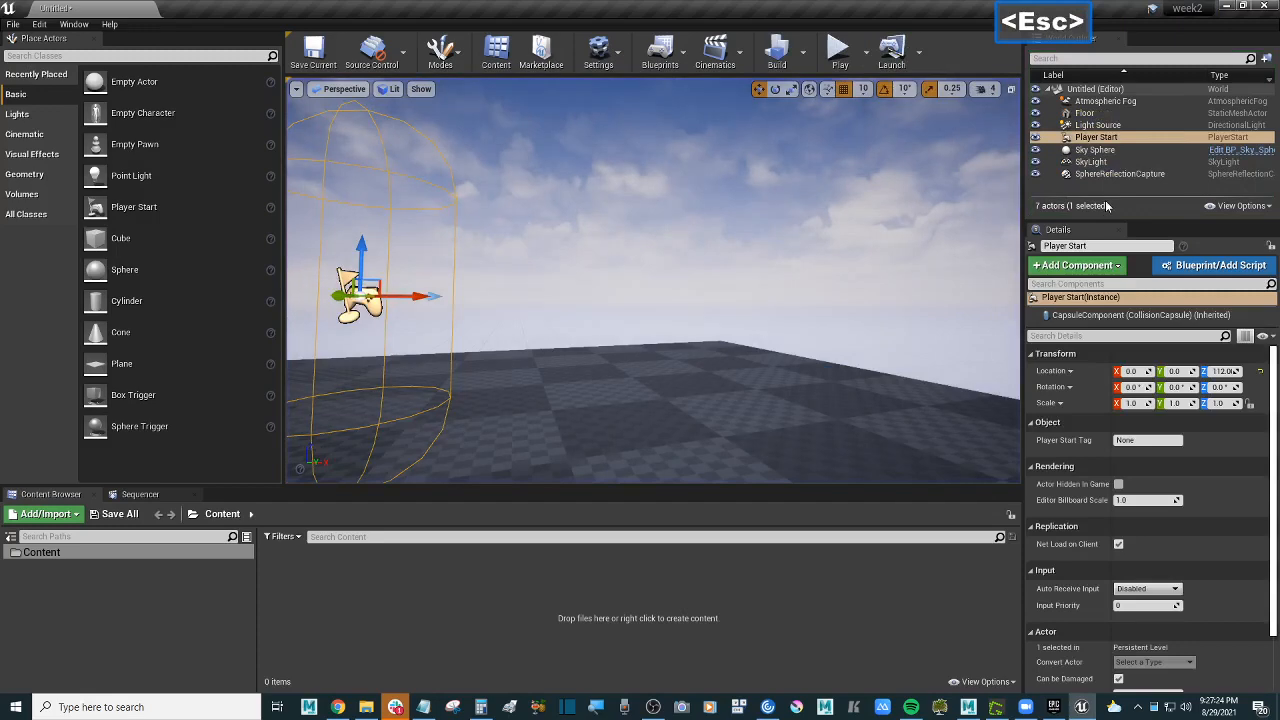
Step: Select the Sky Sphere actor and look around at the sky in the viewport
left_click(1097, 150)
mouse_move(736, 222)
right_mouse_down()
mouse_move(738, 180)
mouse_move(736, 222)
right_mouse_up()
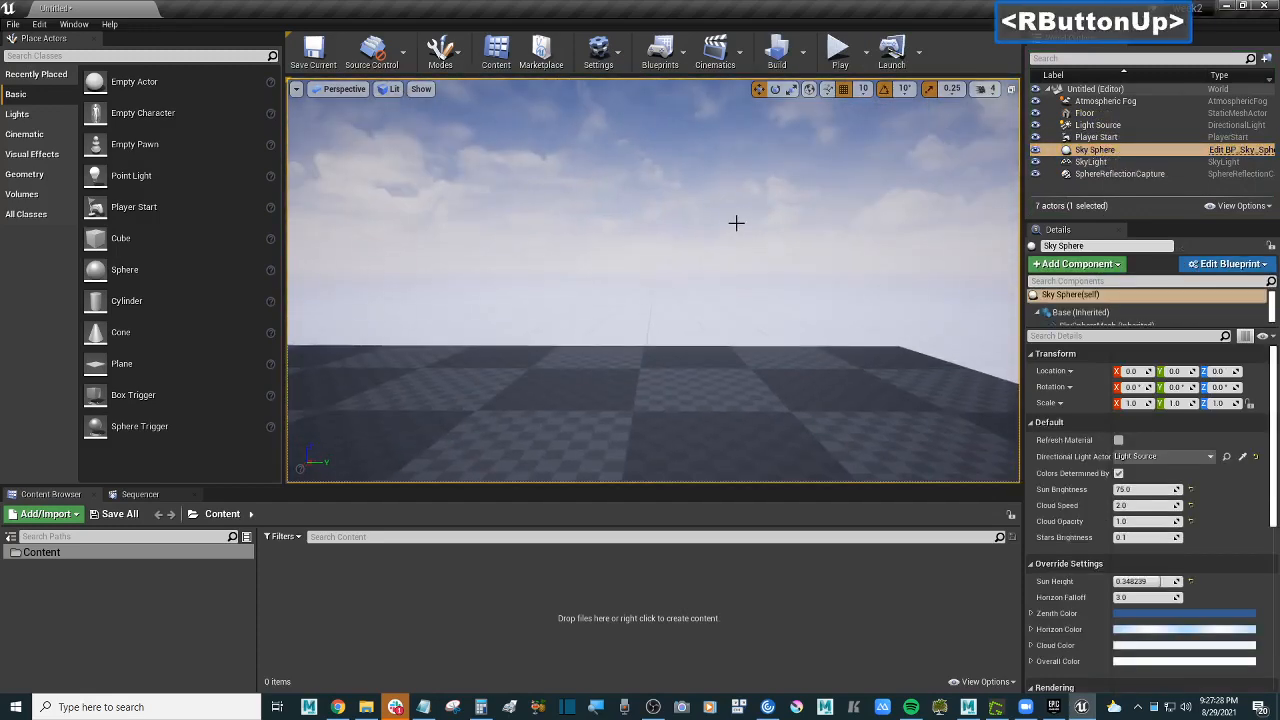
Step: Inspect the light properties of the SkyLight actor
left_click(1073, 165)
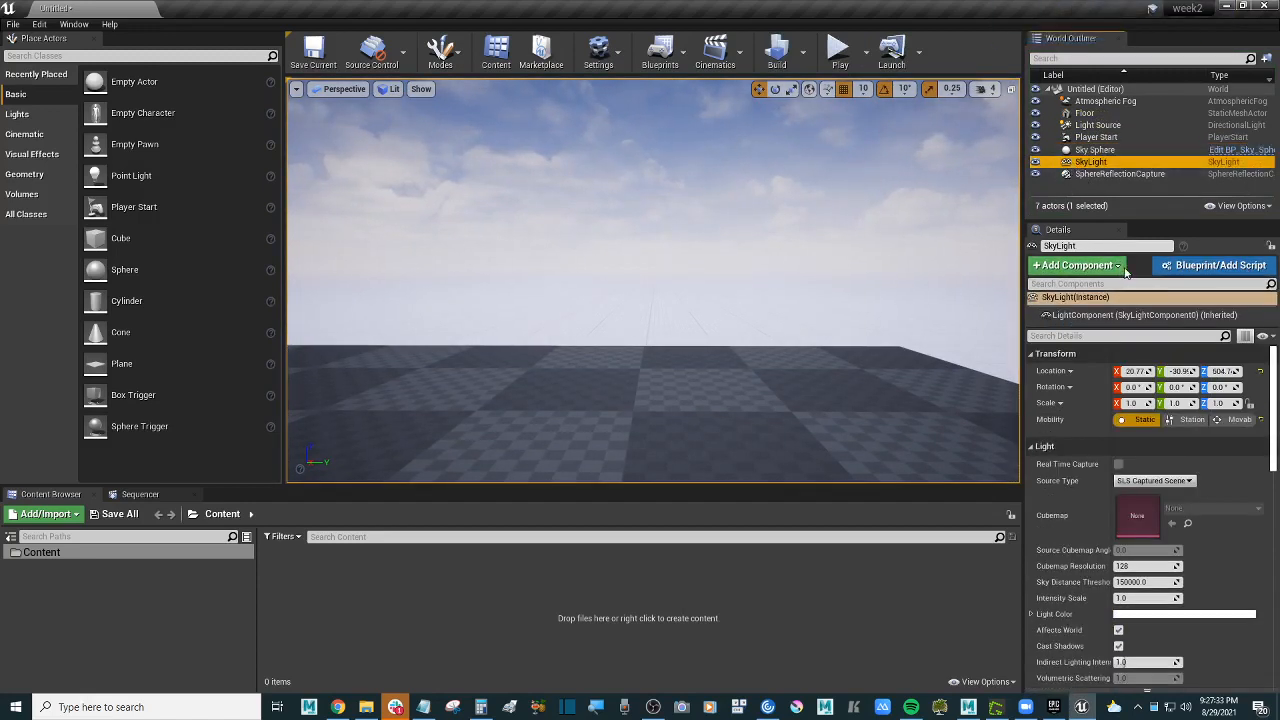
scroll(1167, 538, "down", 2)
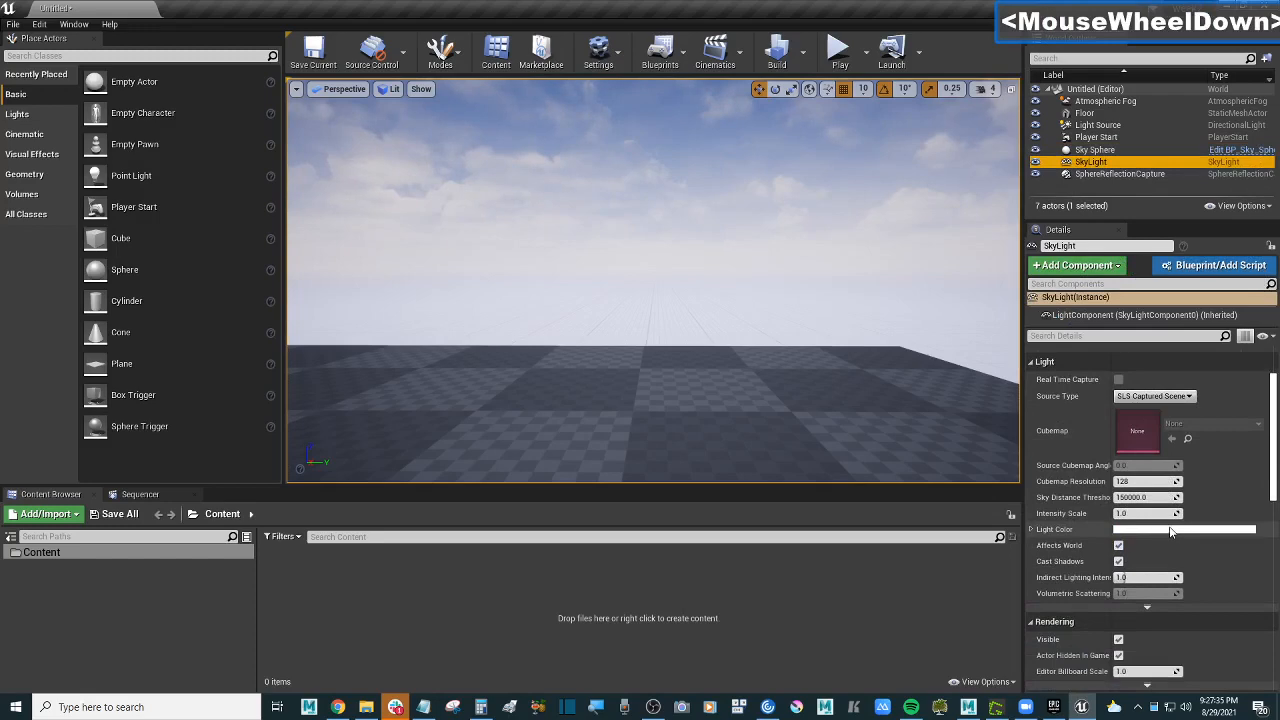
scroll(1171, 532, "up", 1)
Step: Examine the SphereReflectionCapture actor above the floor and its reflection capture properties
right_click_drag(854, 346, 678, 310)
key("s")
key("d")
key("a")
key("w")
key("a")
key("w")
left_click(1163, 176)
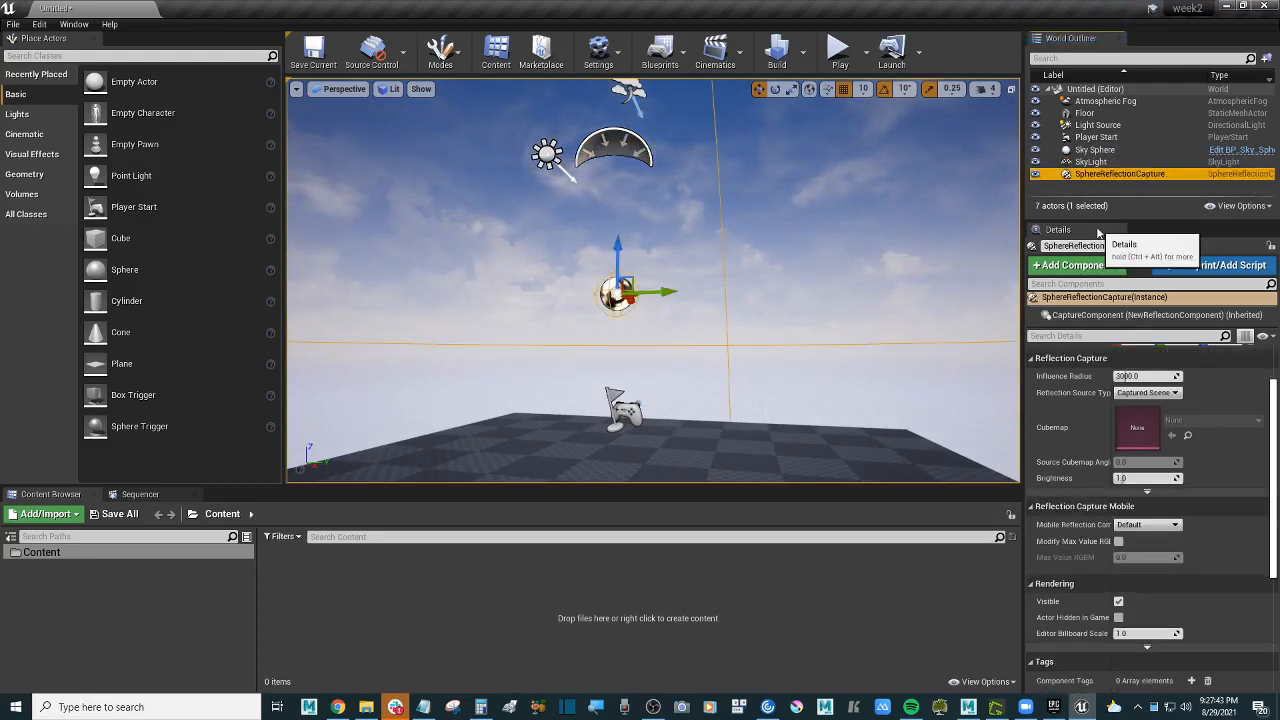
scroll(804, 282, "down", 2)
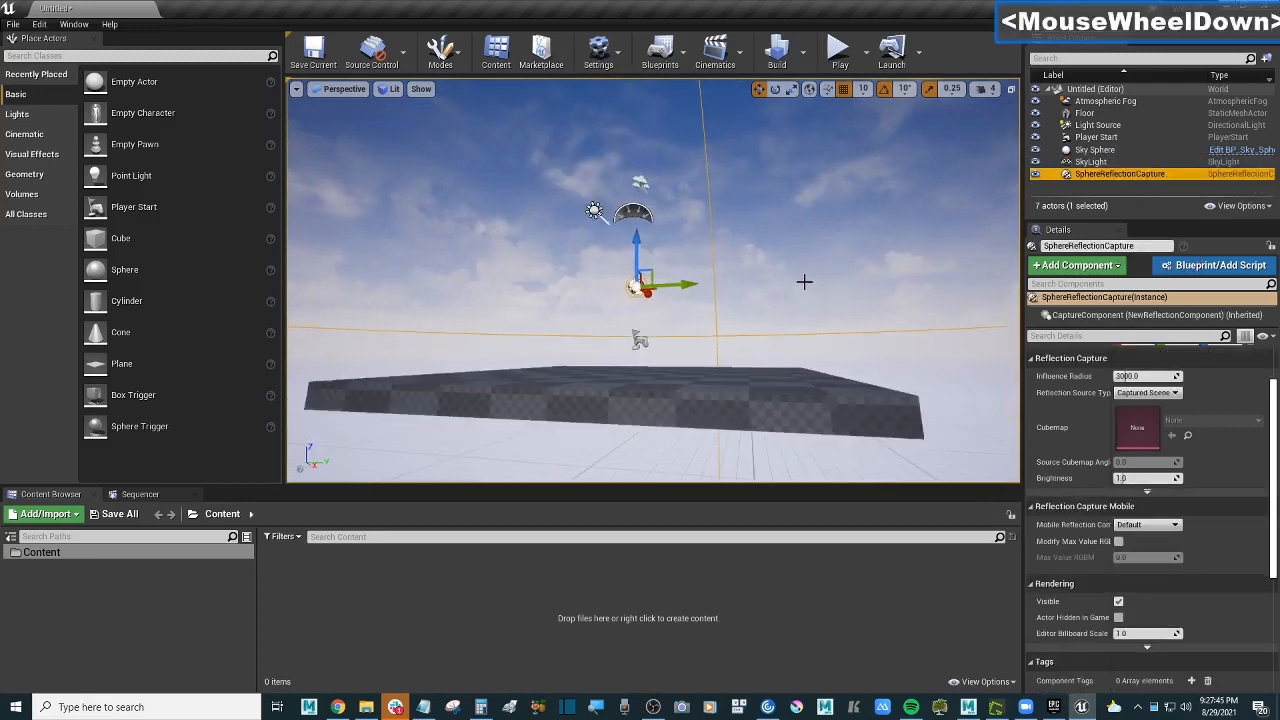
Step: Temporarily hide and show the SphereReflectionCapture and the Sky Sphere to compare their effect on the scene
left_click(1110, 151, "ctrl")
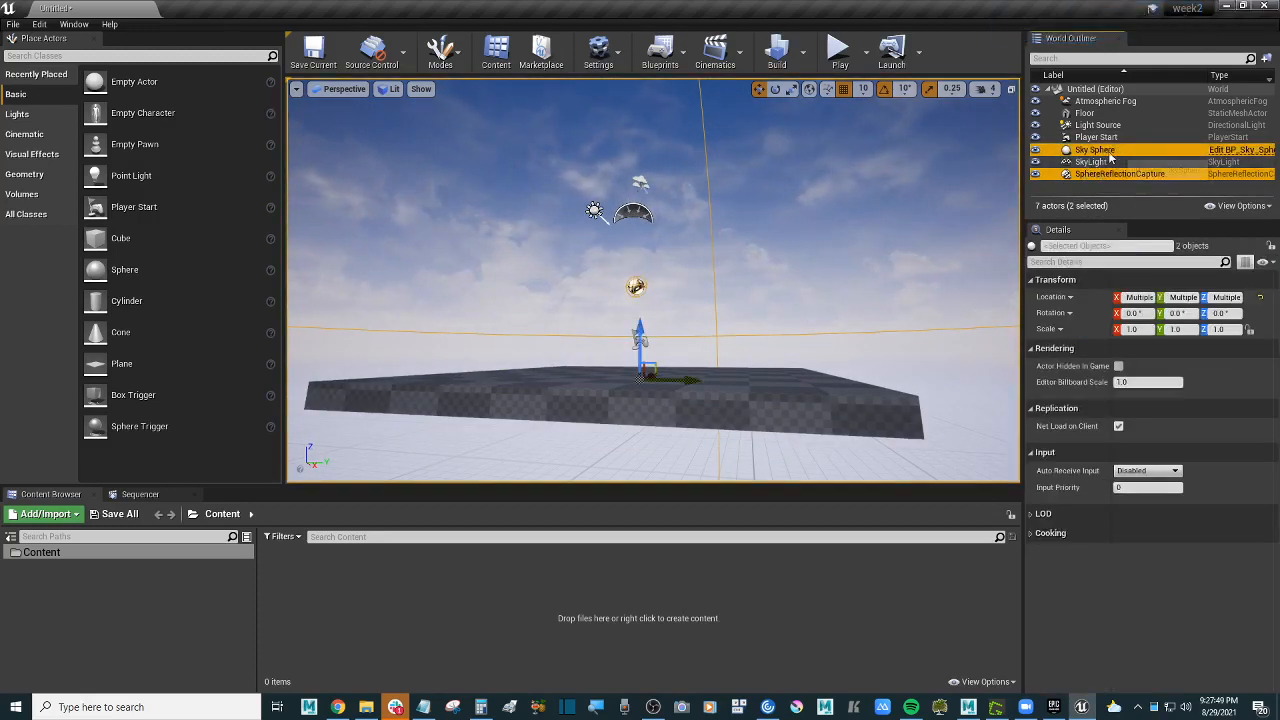
left_click(1037, 150)
left_click(1037, 150)
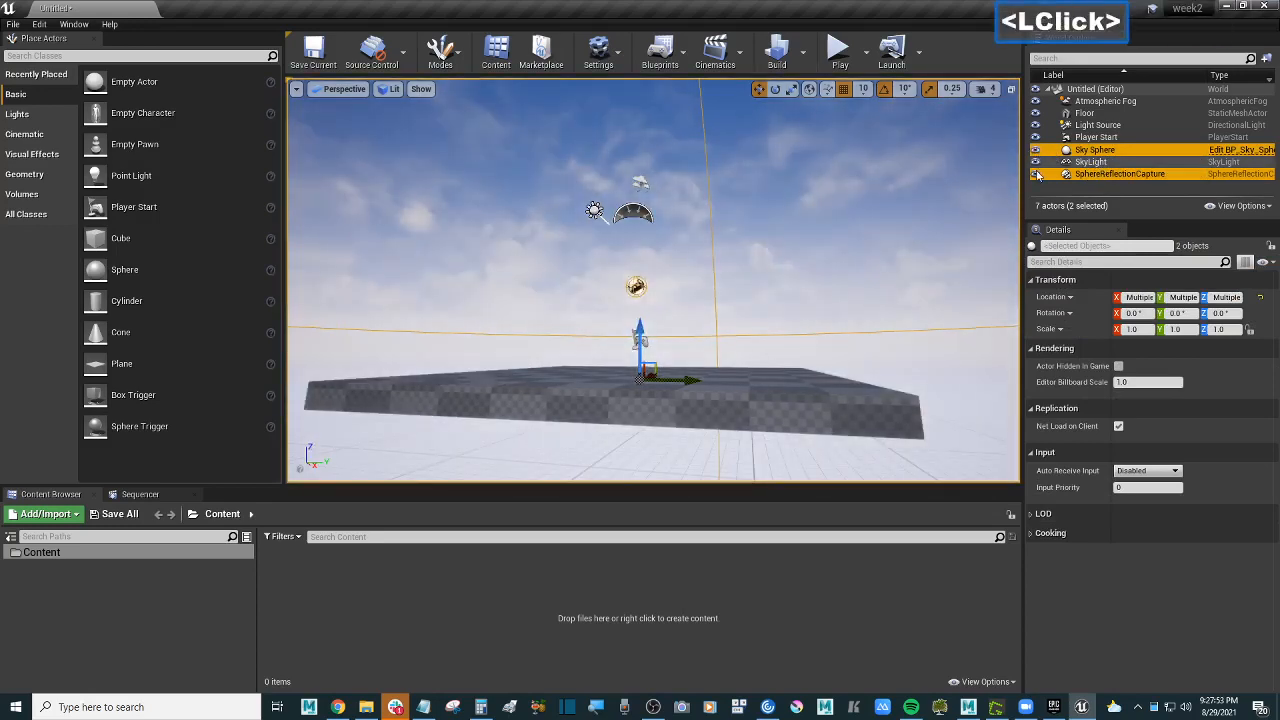
left_click(1036, 174)
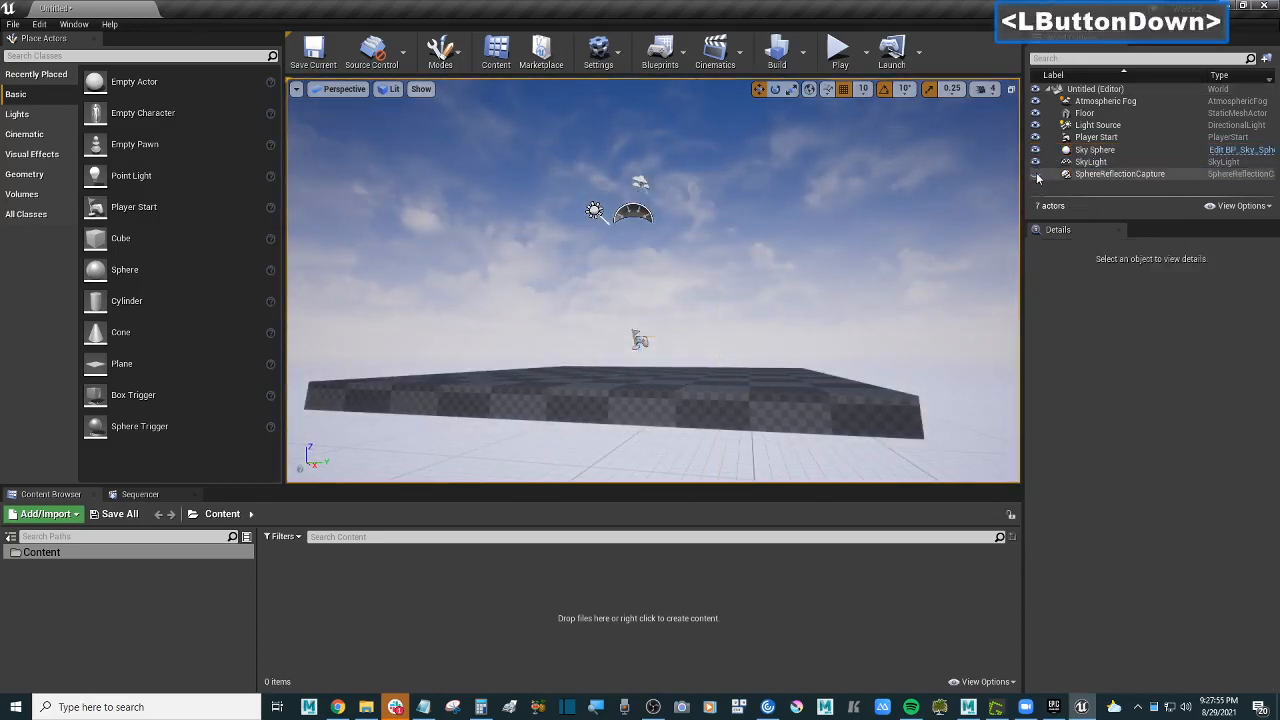
left_click(1036, 174)
left_click(1036, 174)
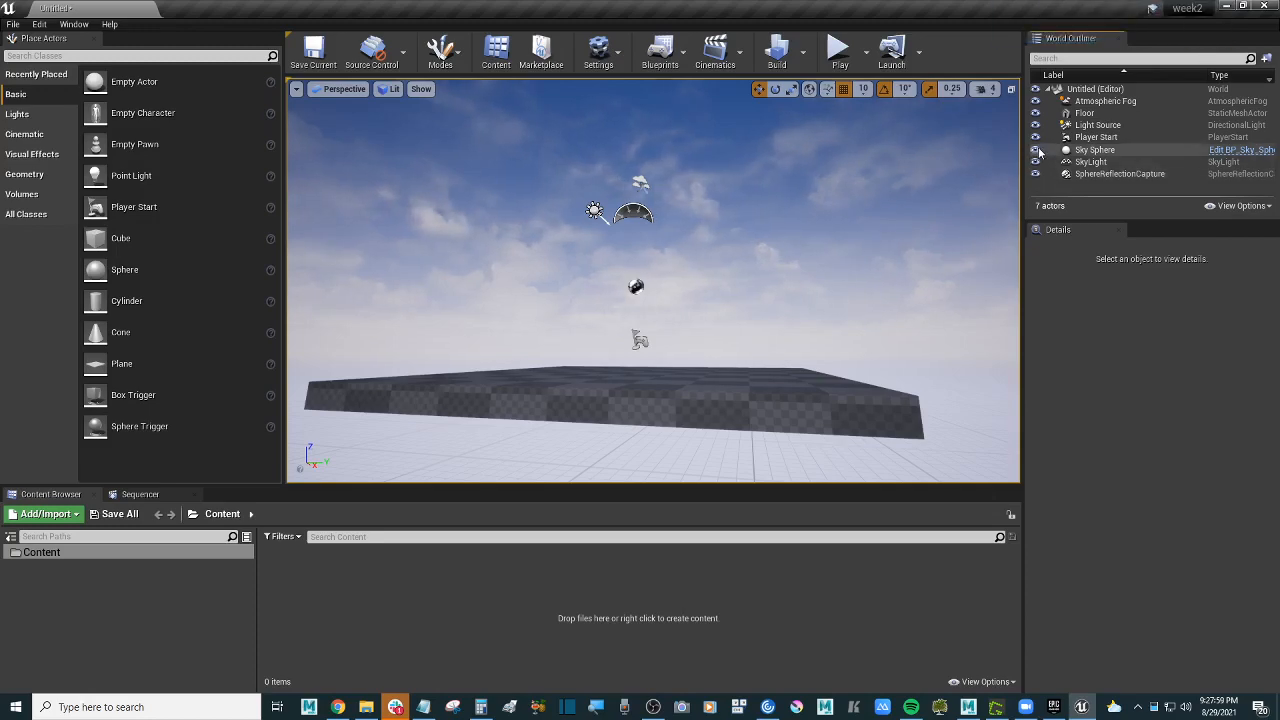
left_click(1036, 149)
left_click(1036, 149)
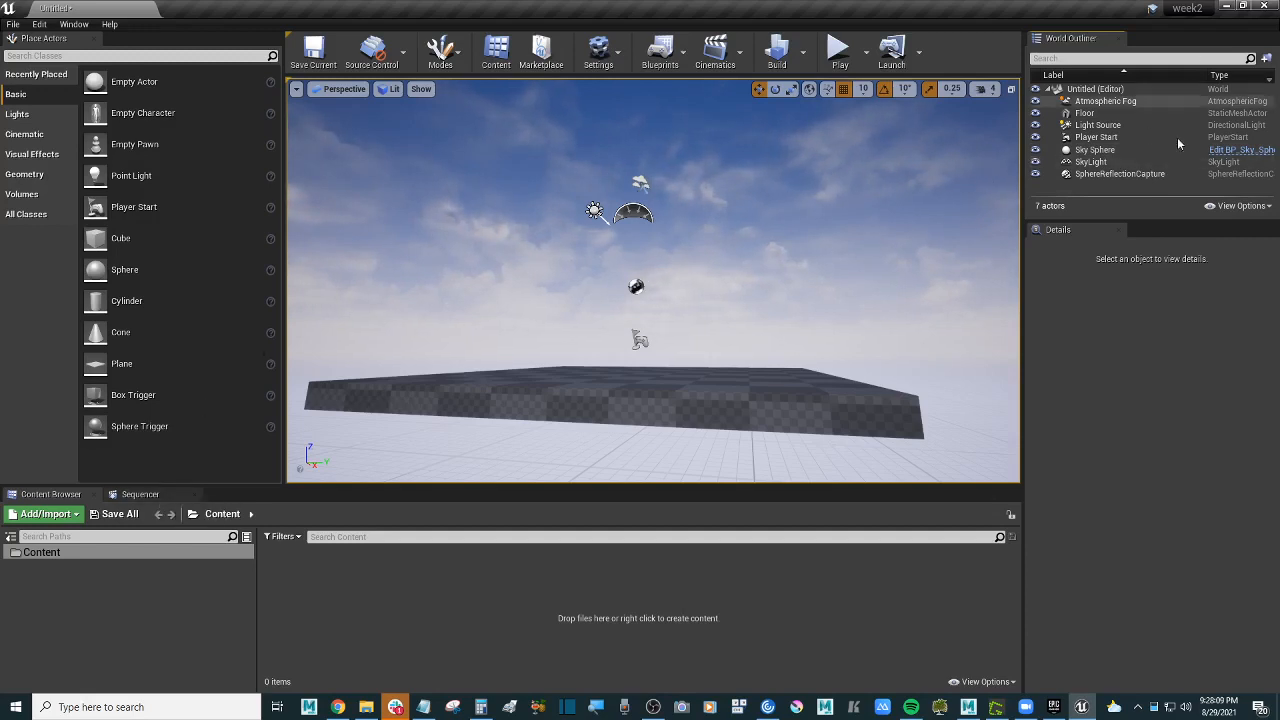
Step: Select the Sky Sphere, and hide and restore the folder tree of the Content Browser
left_click(1100, 150)
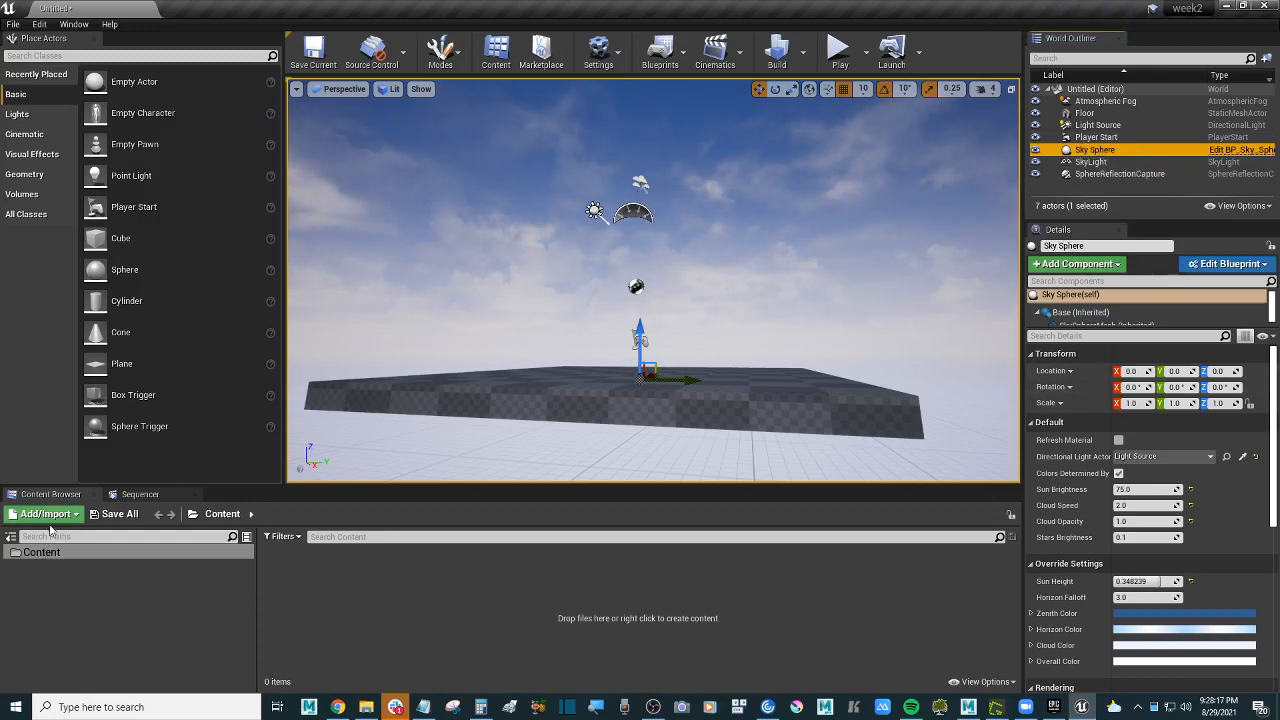
left_click(10, 537)
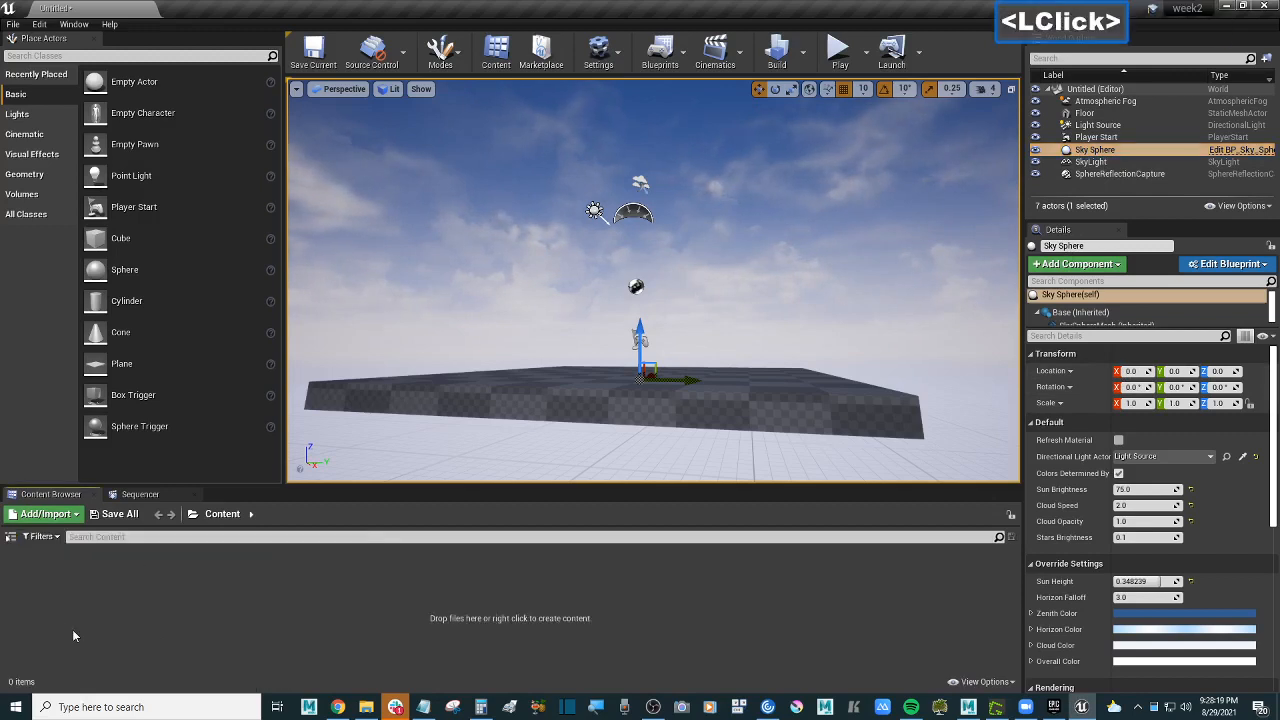
left_click(10, 537)
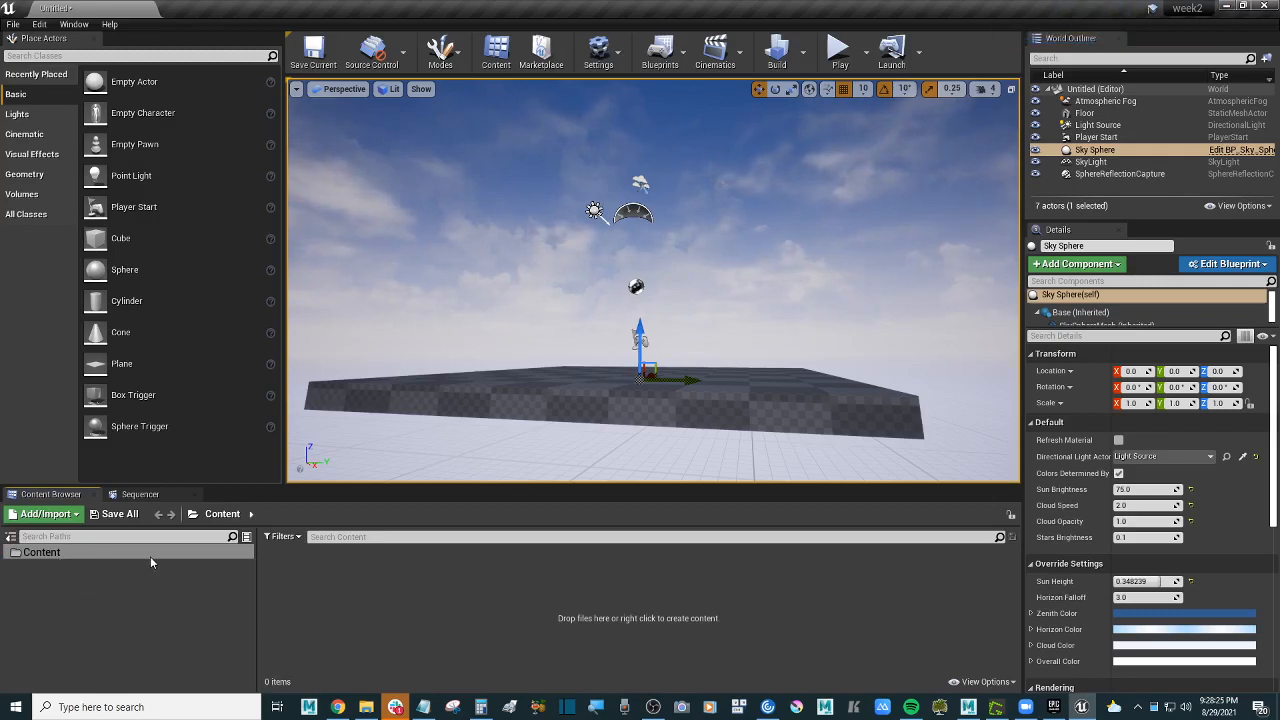
Step: Switch to File Explorer and open the Content folder of the week2 project inside _F21 > Unreal > Week2
left_click(366, 707)
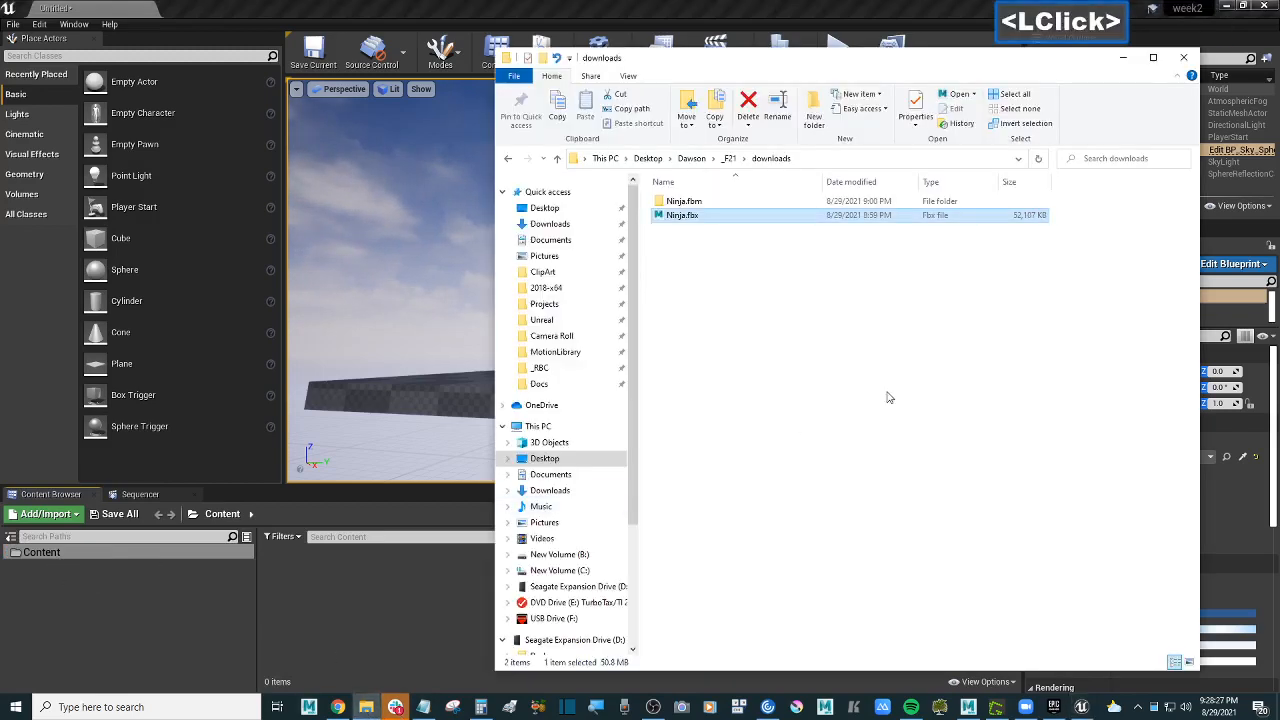
left_click(729, 158)
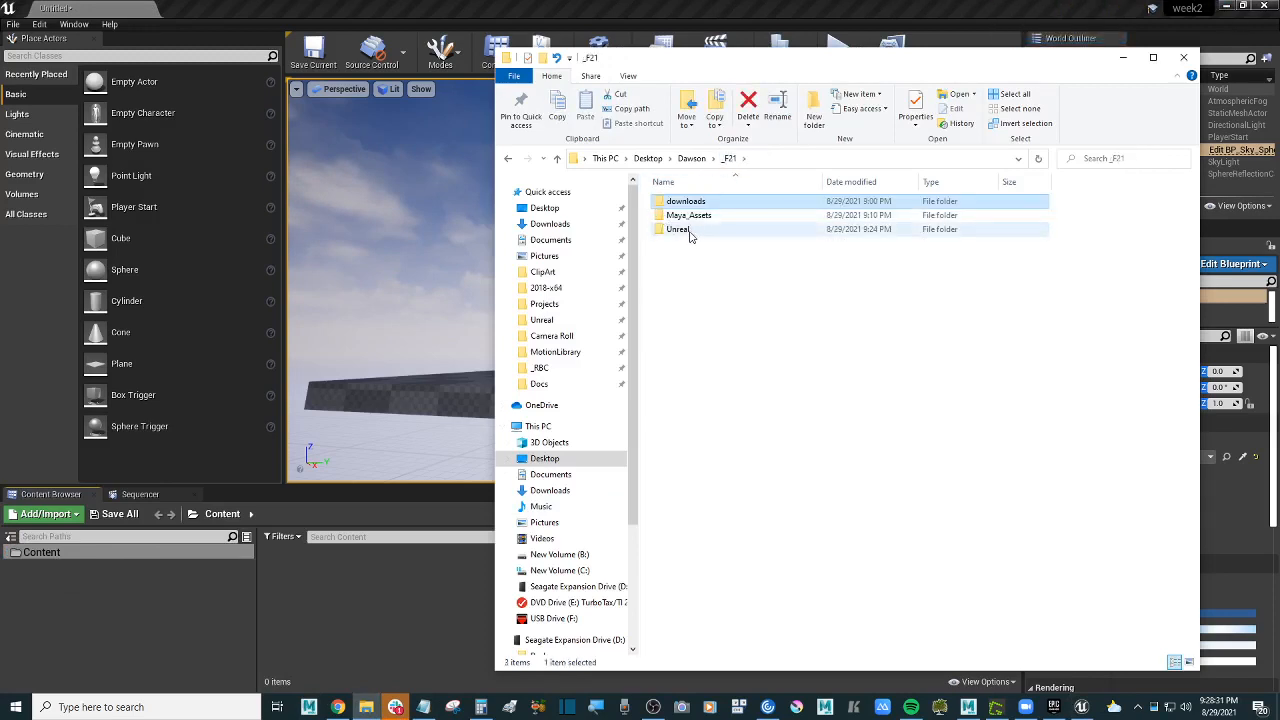
double_click(688, 230)
left_click(692, 204)
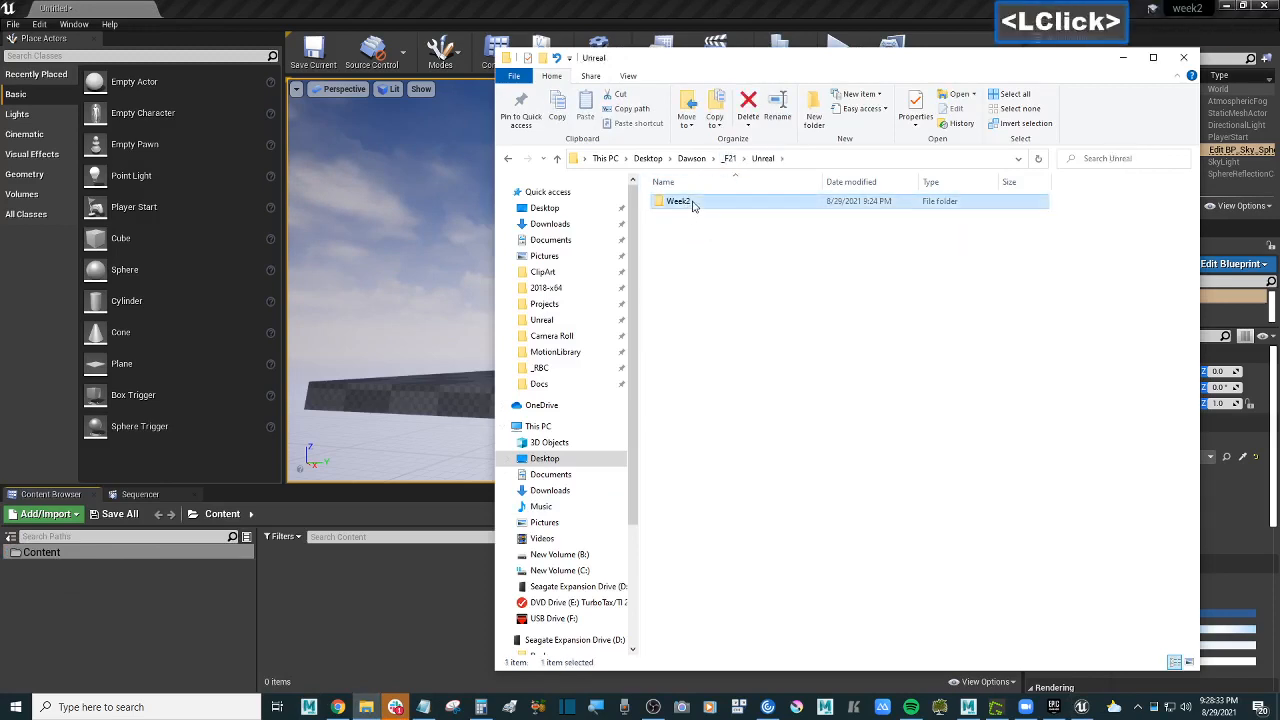
double_click(692, 204)
double_click(702, 203)
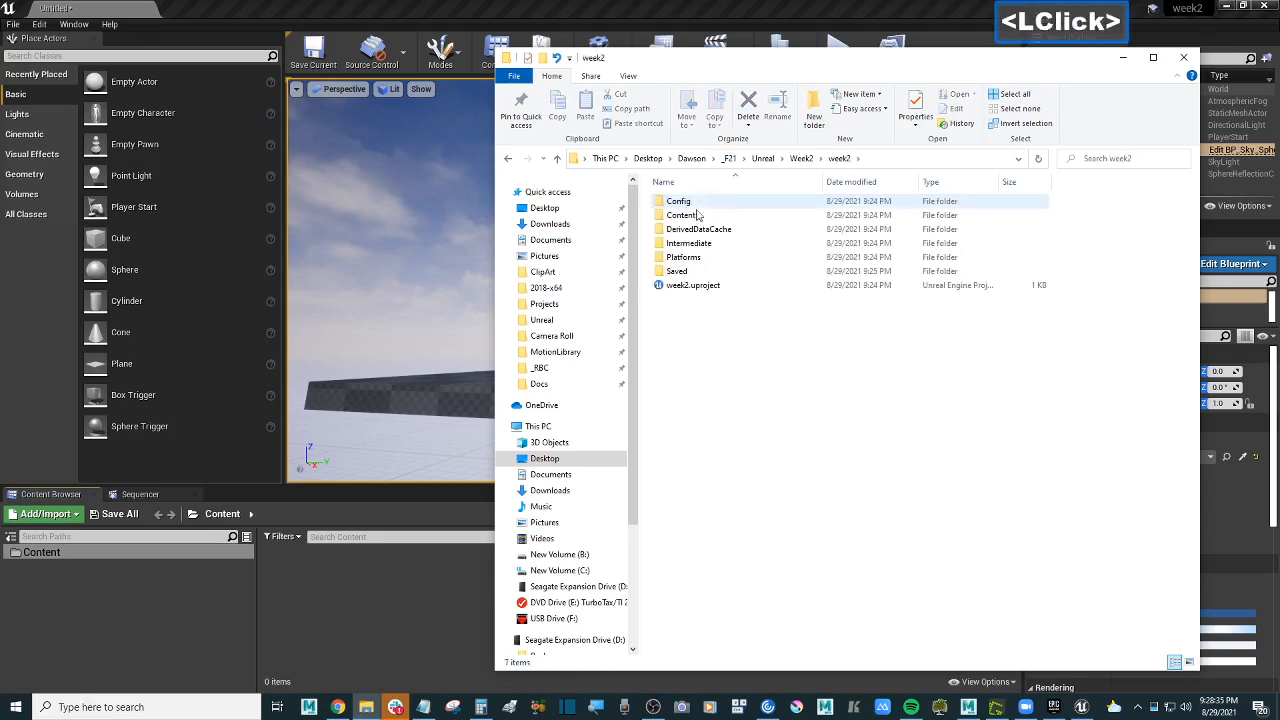
left_click(694, 287)
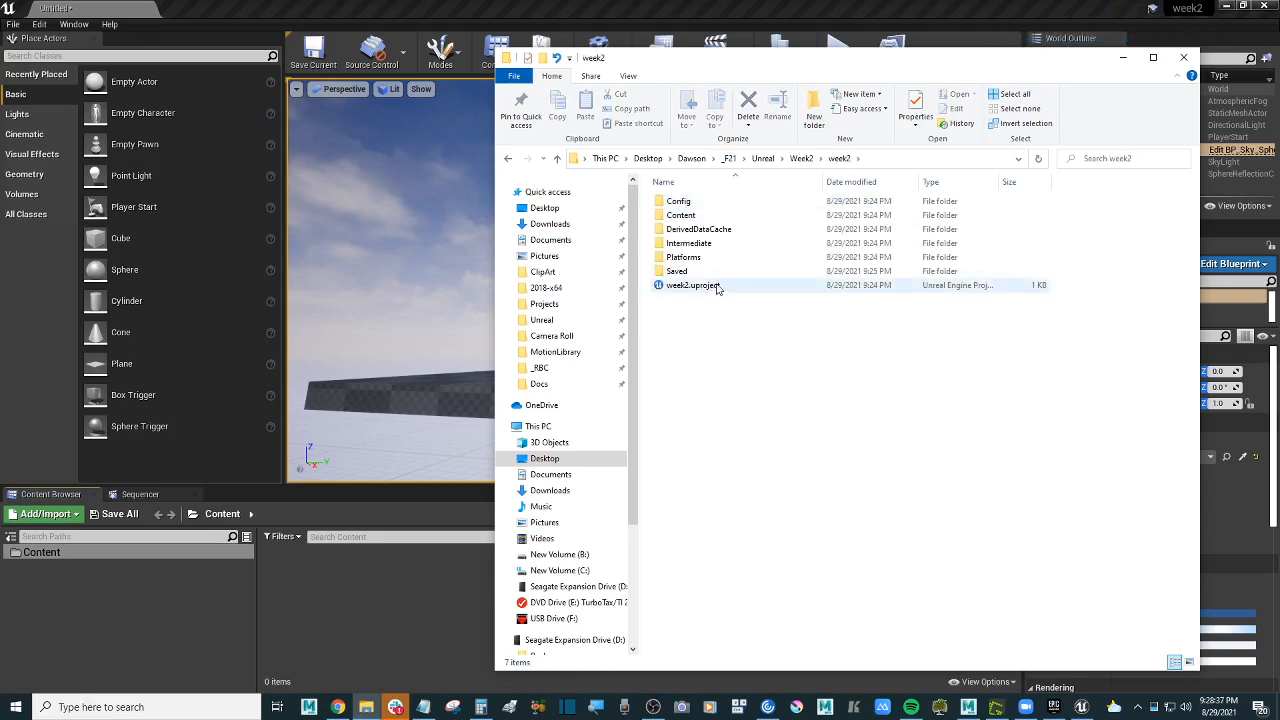
double_click(682, 215)
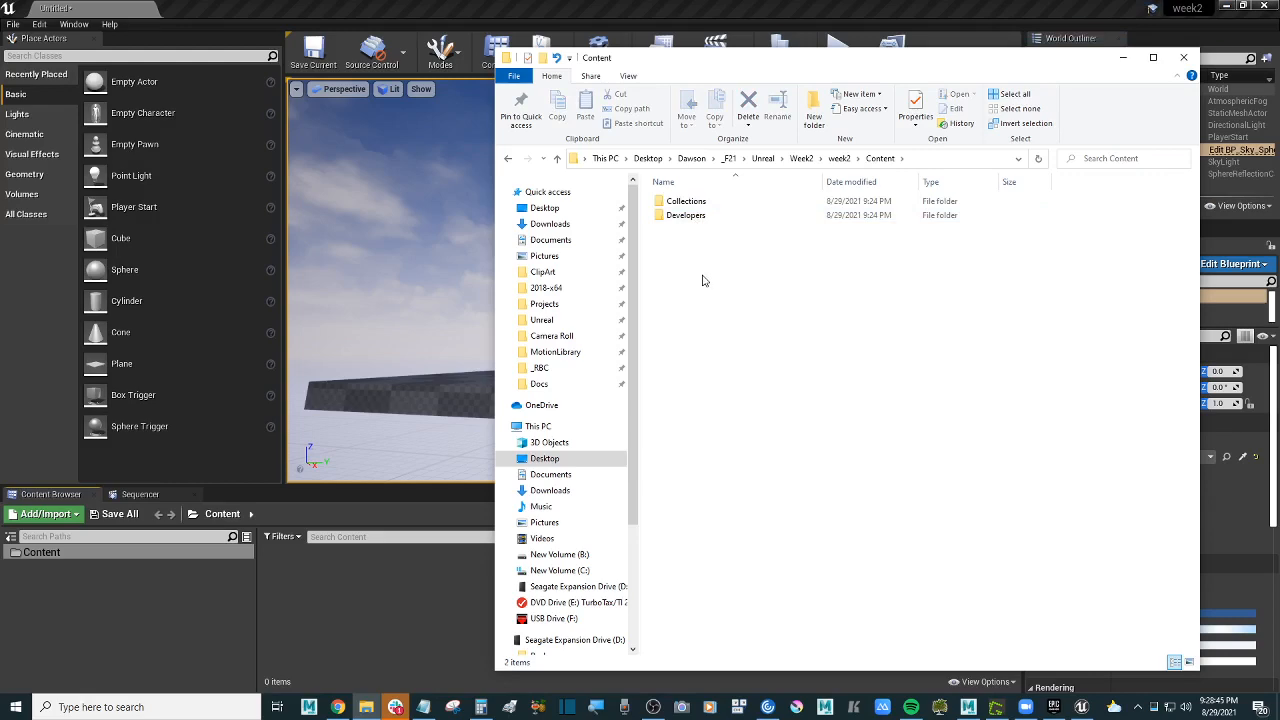
left_click(733, 355)
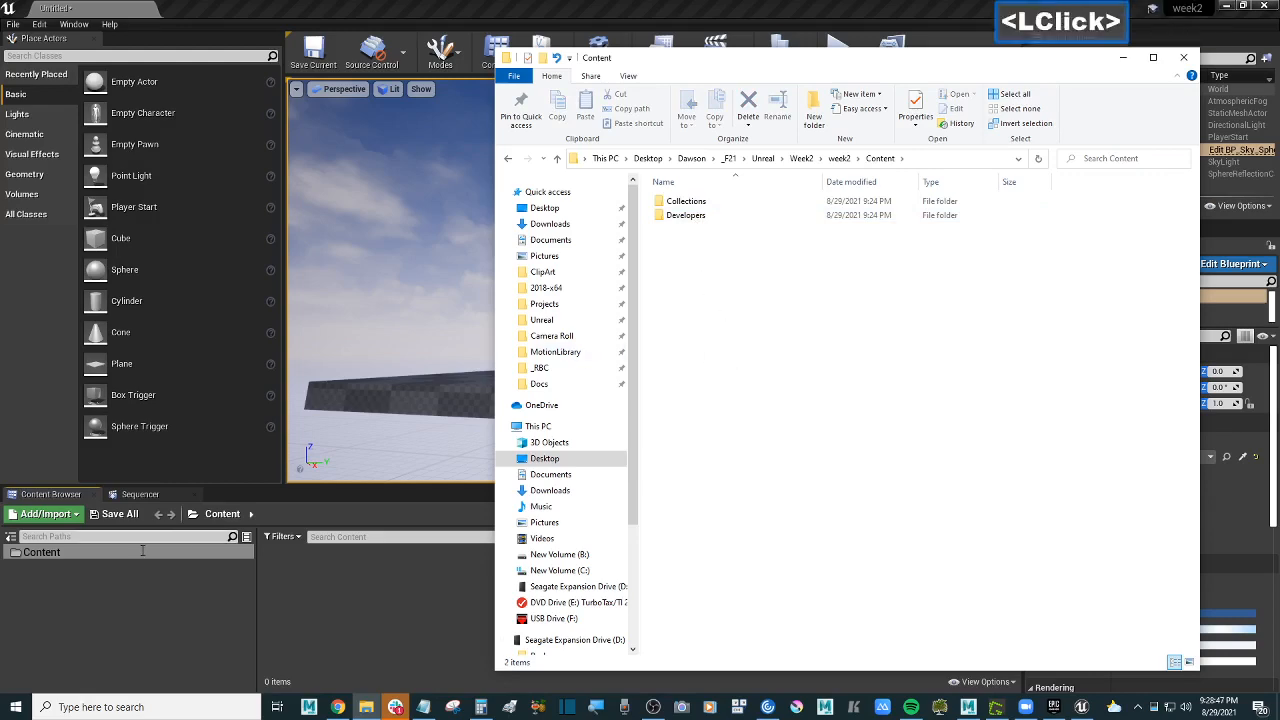
Step: Back in Unreal Editor, create a folder named Characters inside the Content folder
left_click_drag(142, 550, 145, 553)
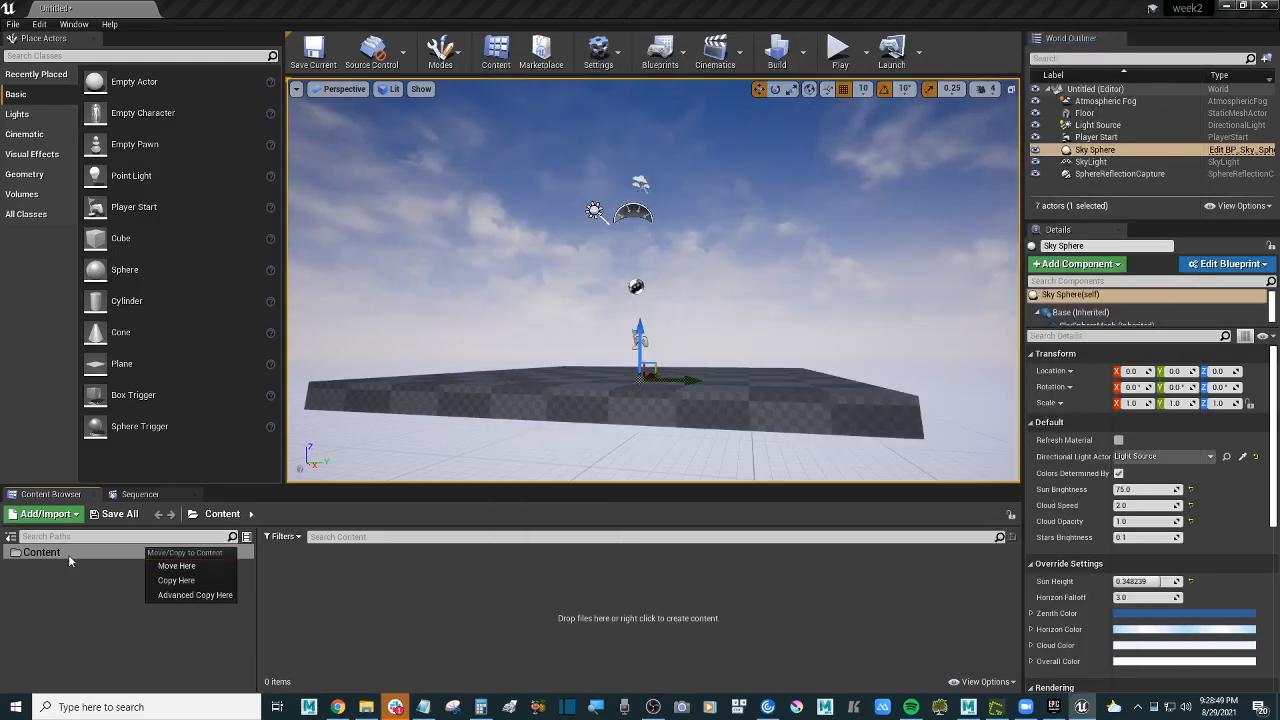
left_click(68, 554)
right_click(157, 552)
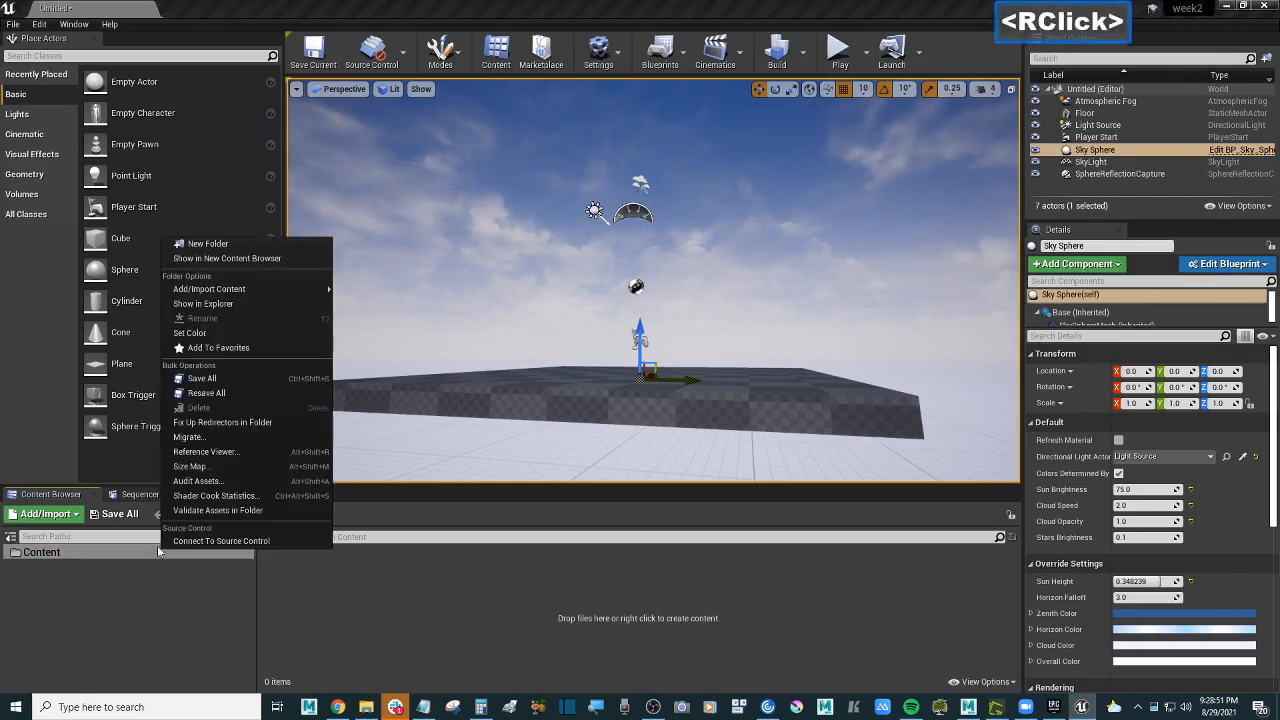
left_click(272, 247)
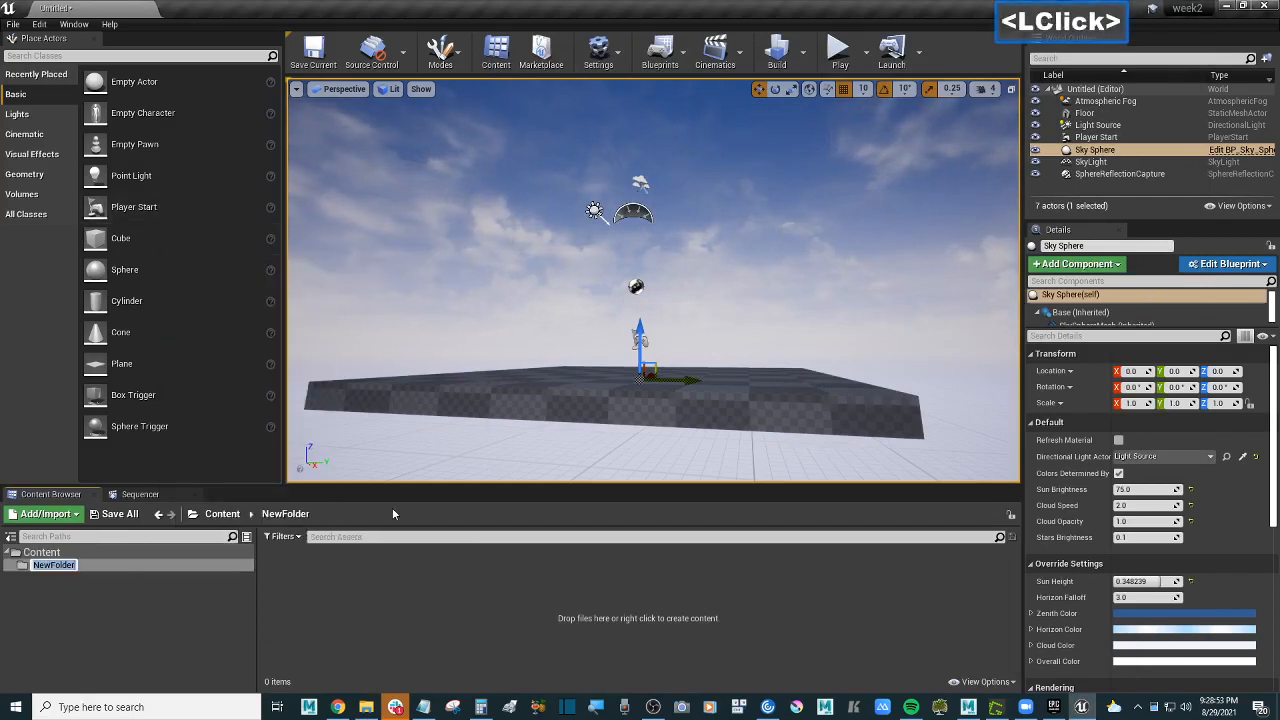
type("Charac")
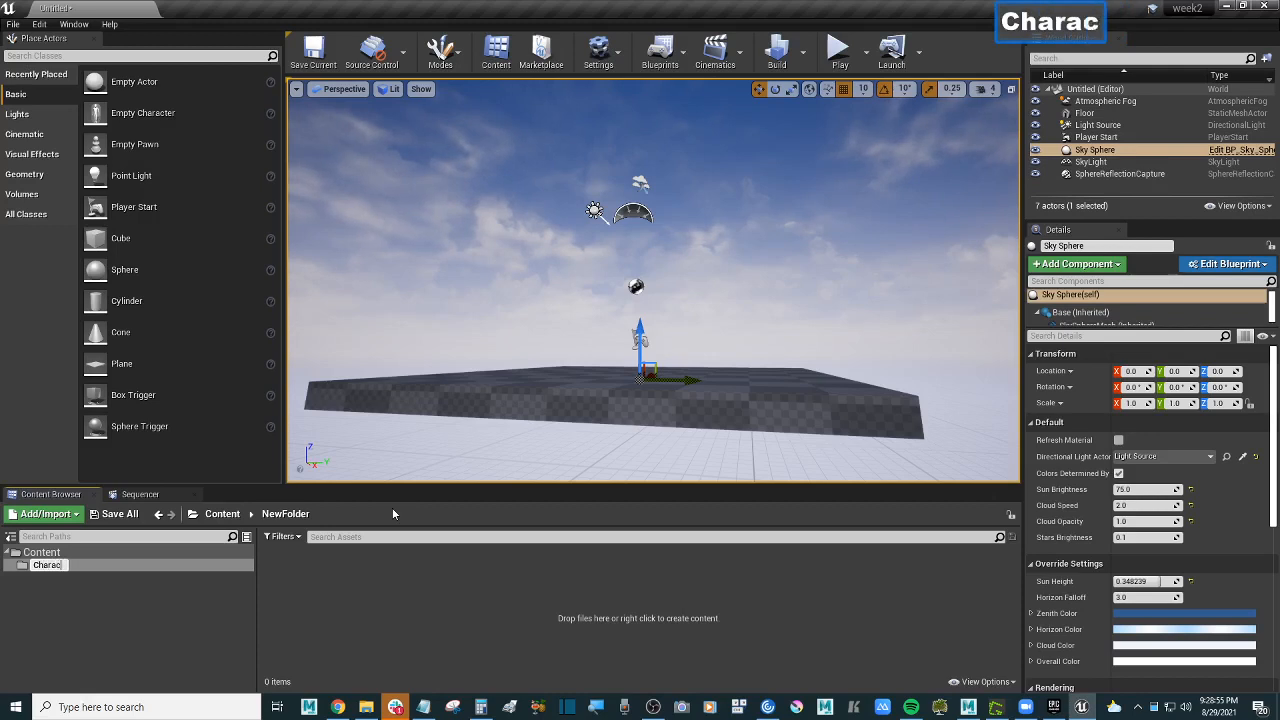
type("ters")
key("Return")
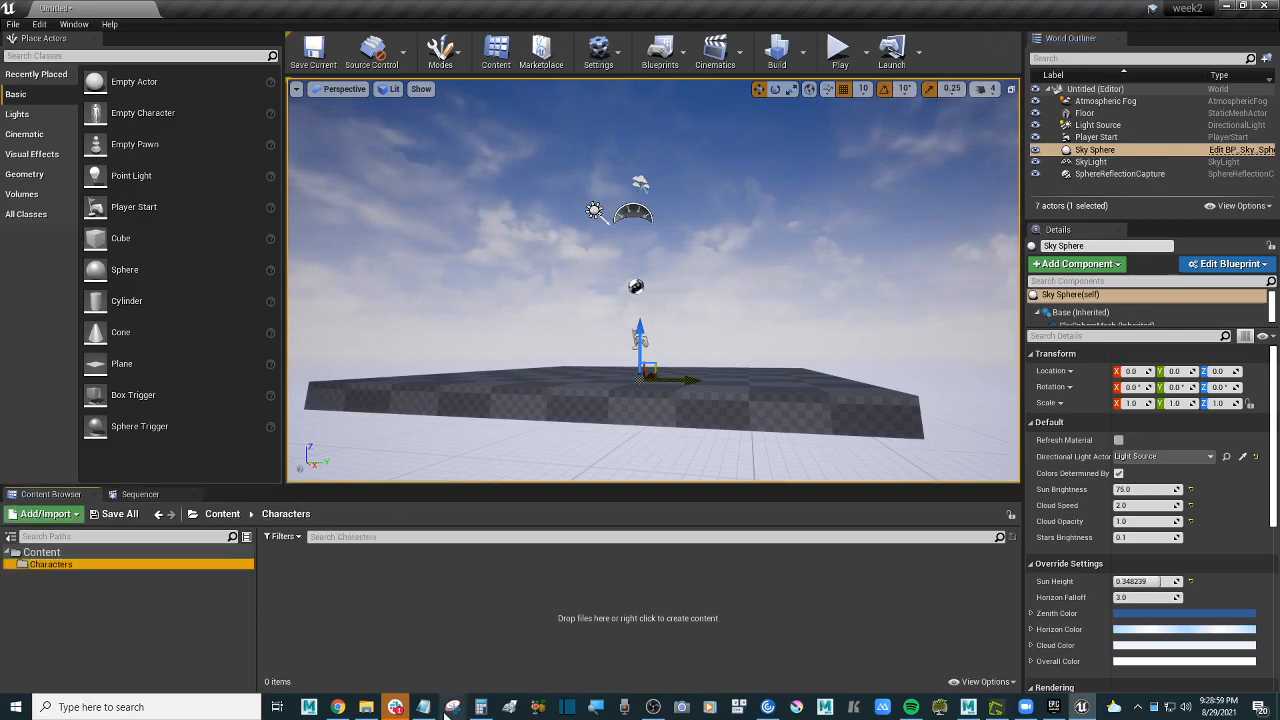
Step: In File Explorer, open the project's Characters folder and create a subfolder named Ninja in it
left_click(366, 707)
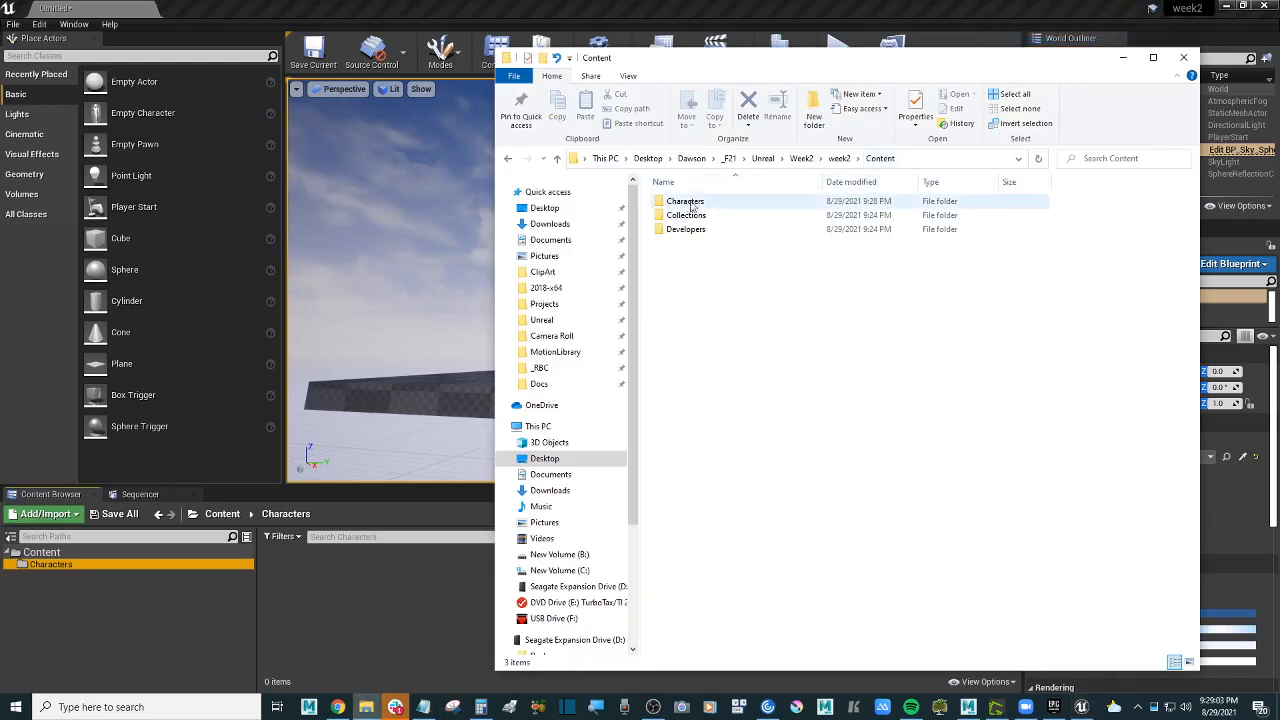
left_click(886, 337)
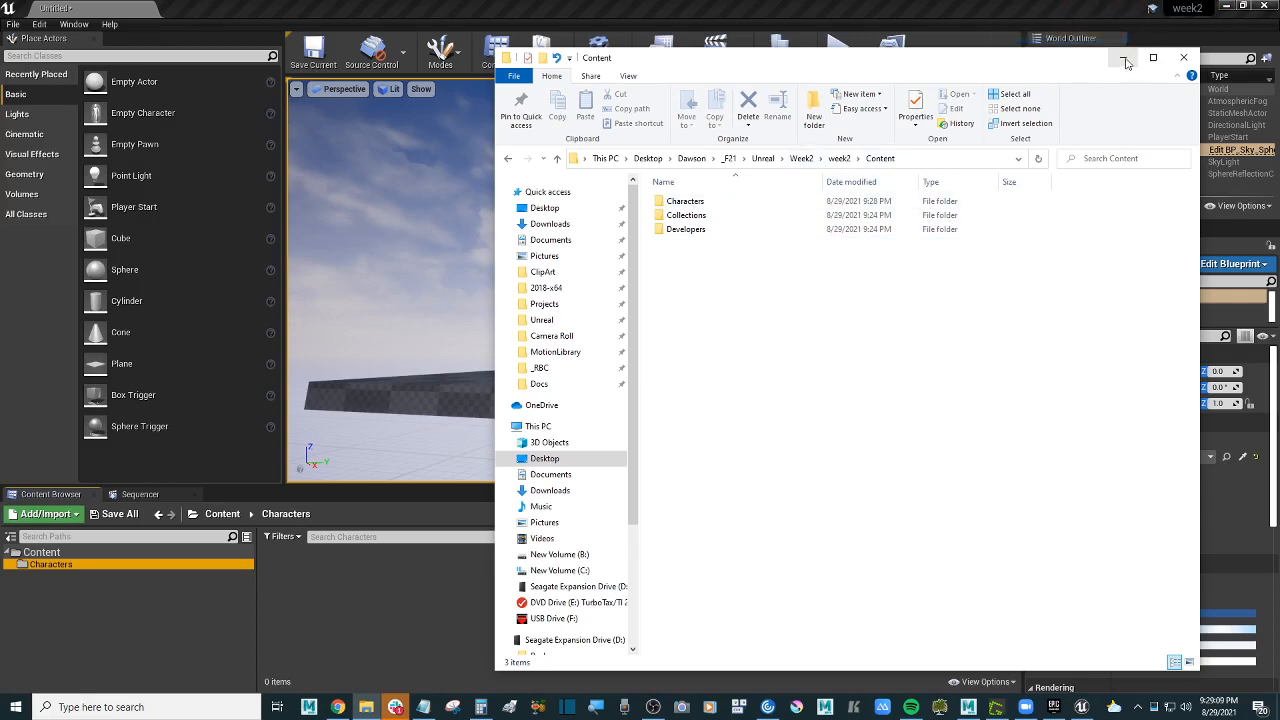
double_click(714, 203)
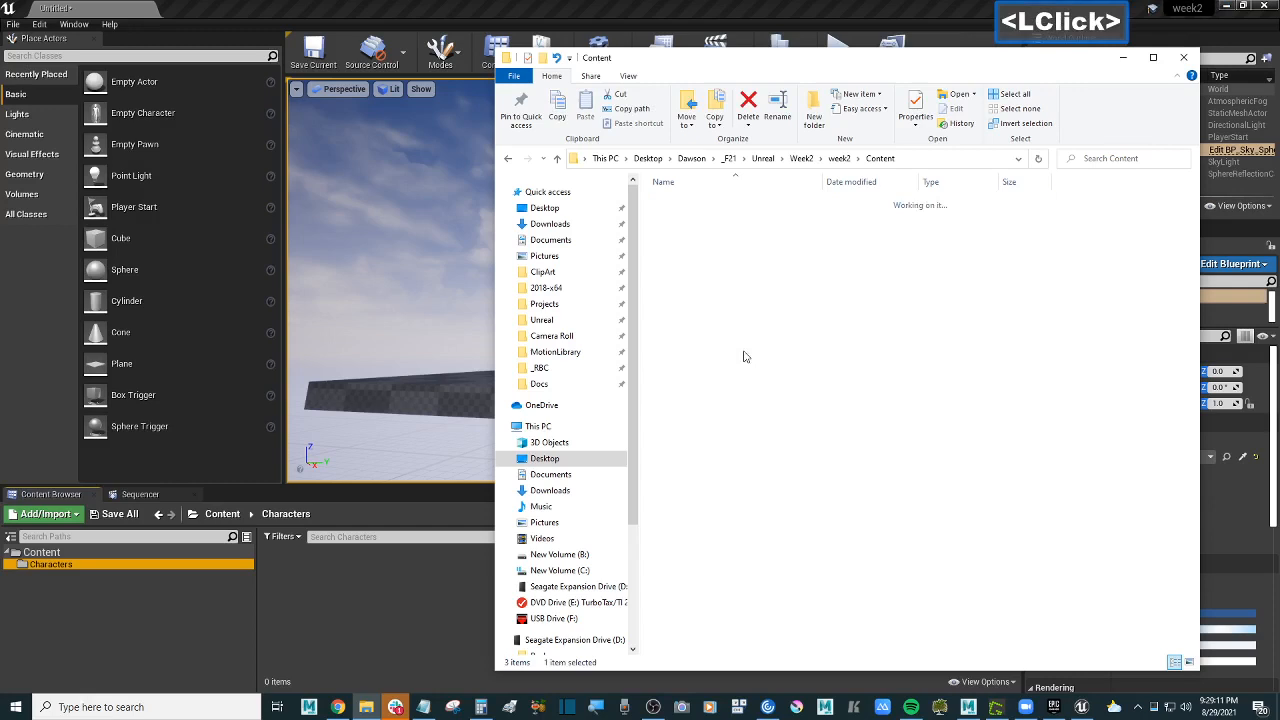
left_click(814, 110)
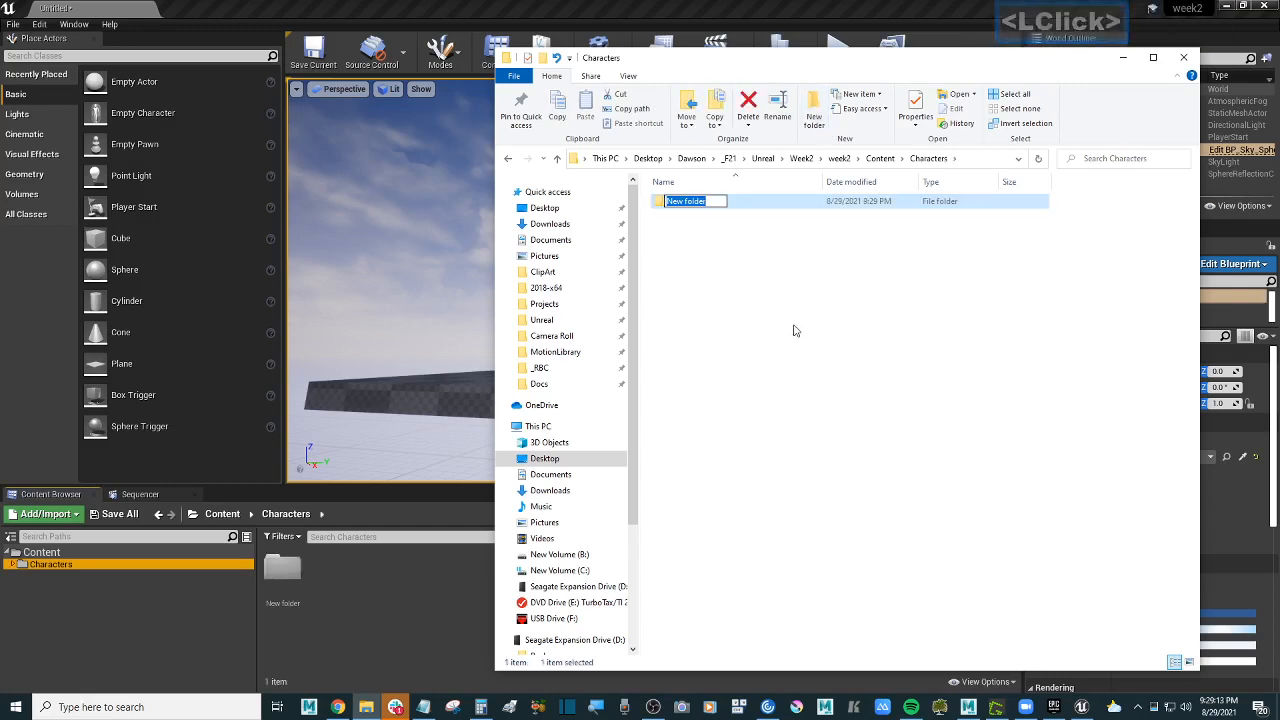
type("Ninka")
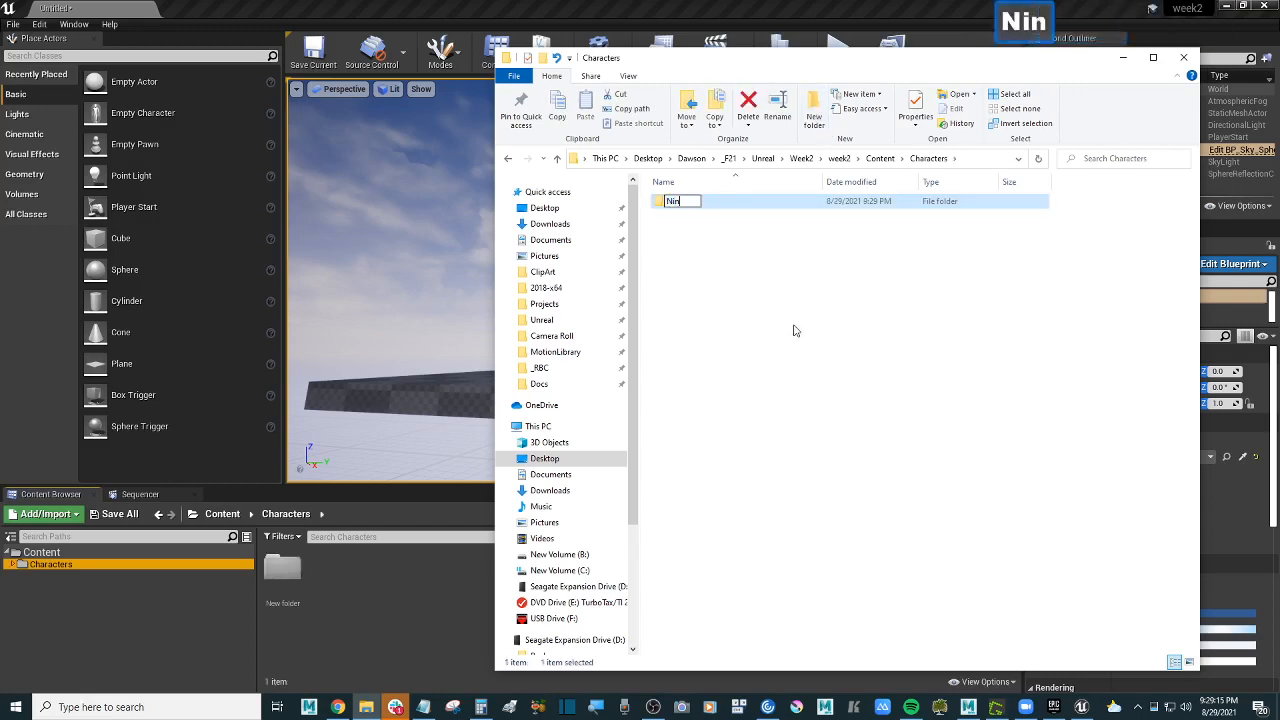
key("BackSpace")
key("BackSpace")
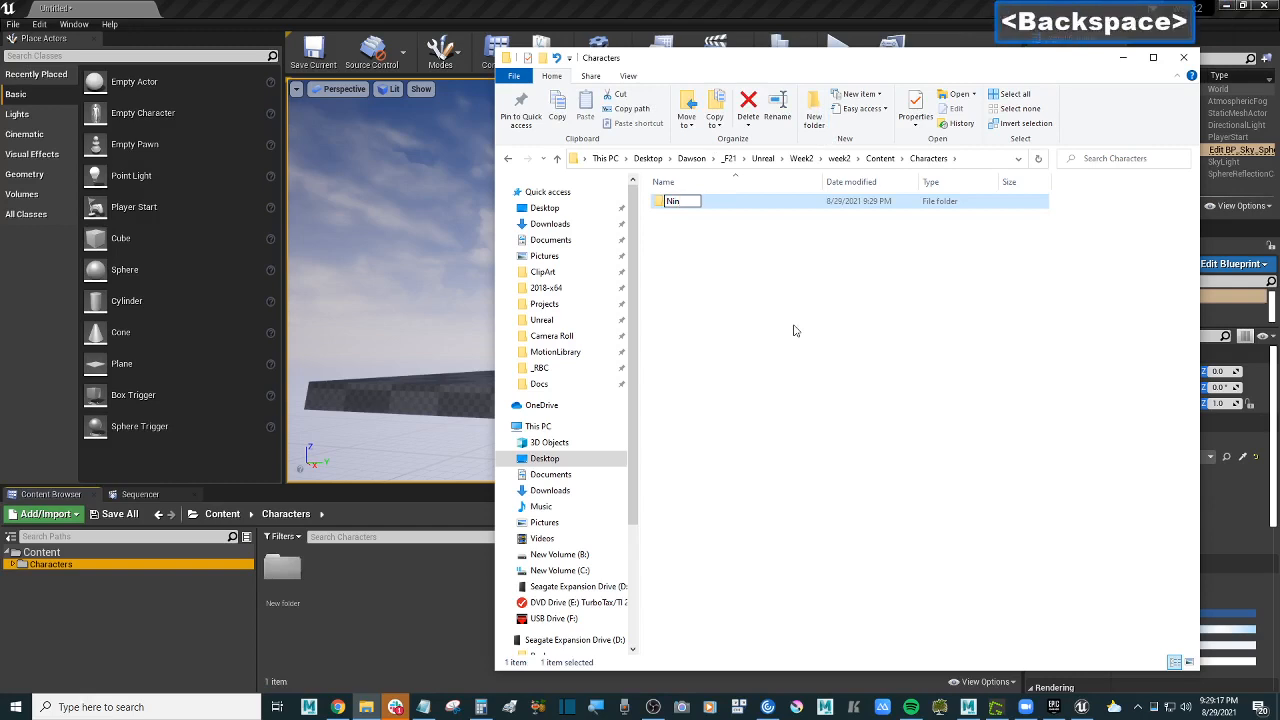
type("ja")
key("Return")
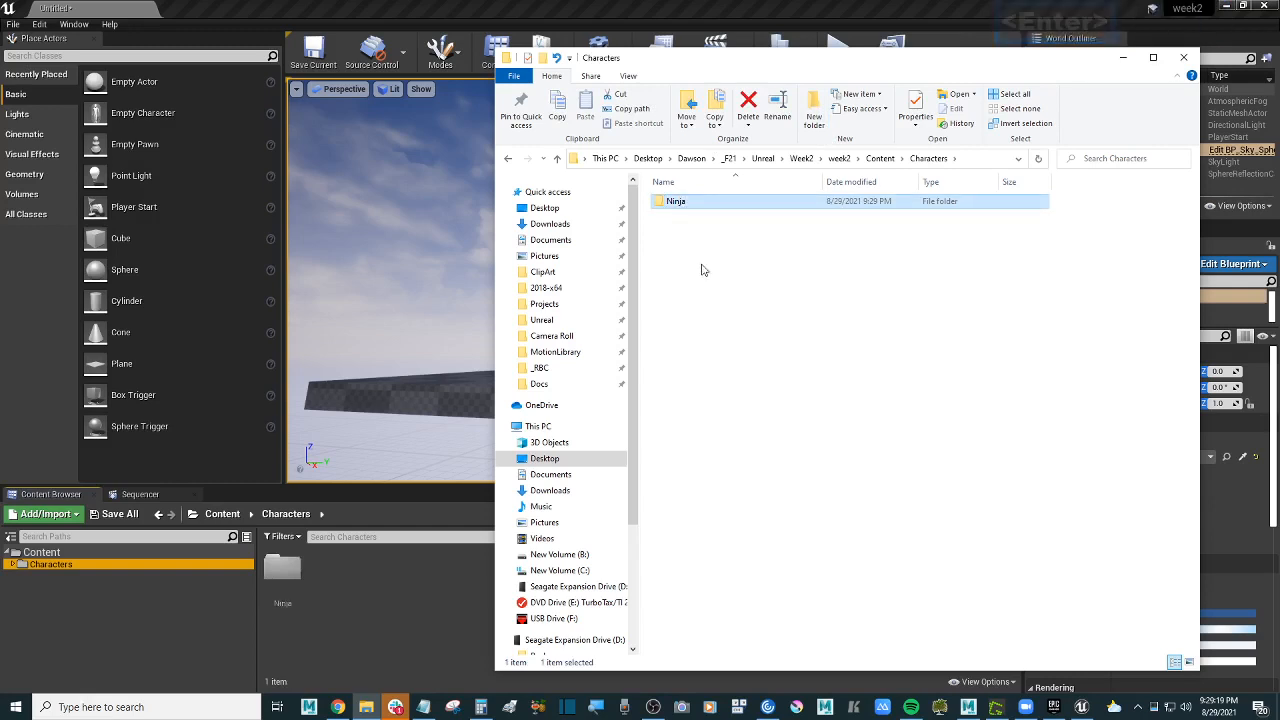
Step: Return to Unreal Editor and open the Ninja folder in the Content Browser
left_click(1122, 57)
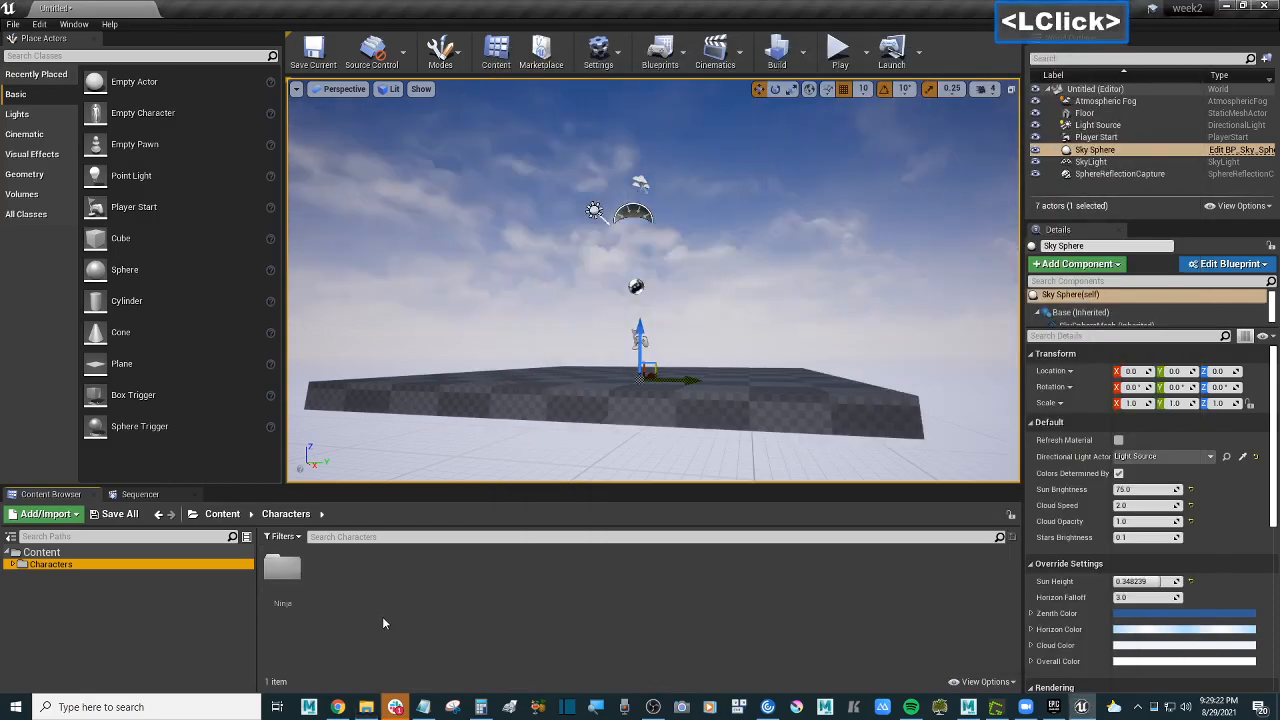
double_click(291, 571)
left_click(450, 620)
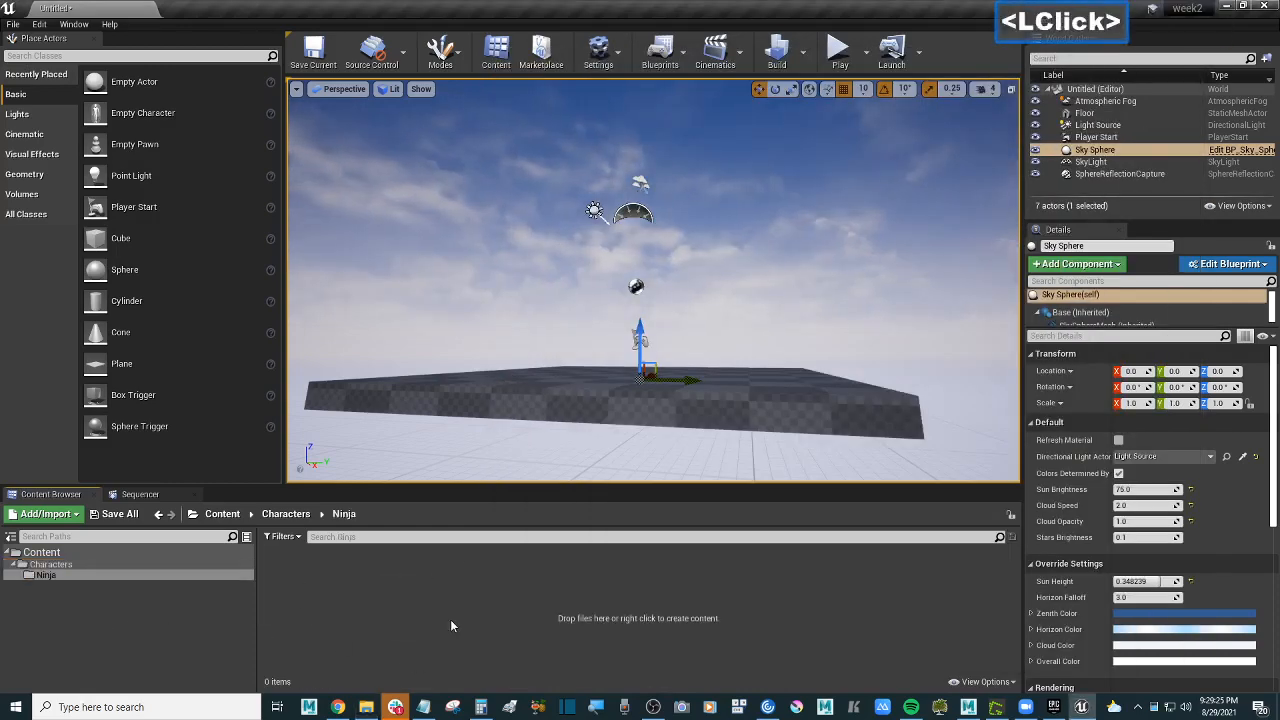
Step: Switch to File Explorer and open the Characters folder inside _F21 > Maya_Assets
left_click(367, 708)
left_click(860, 345)
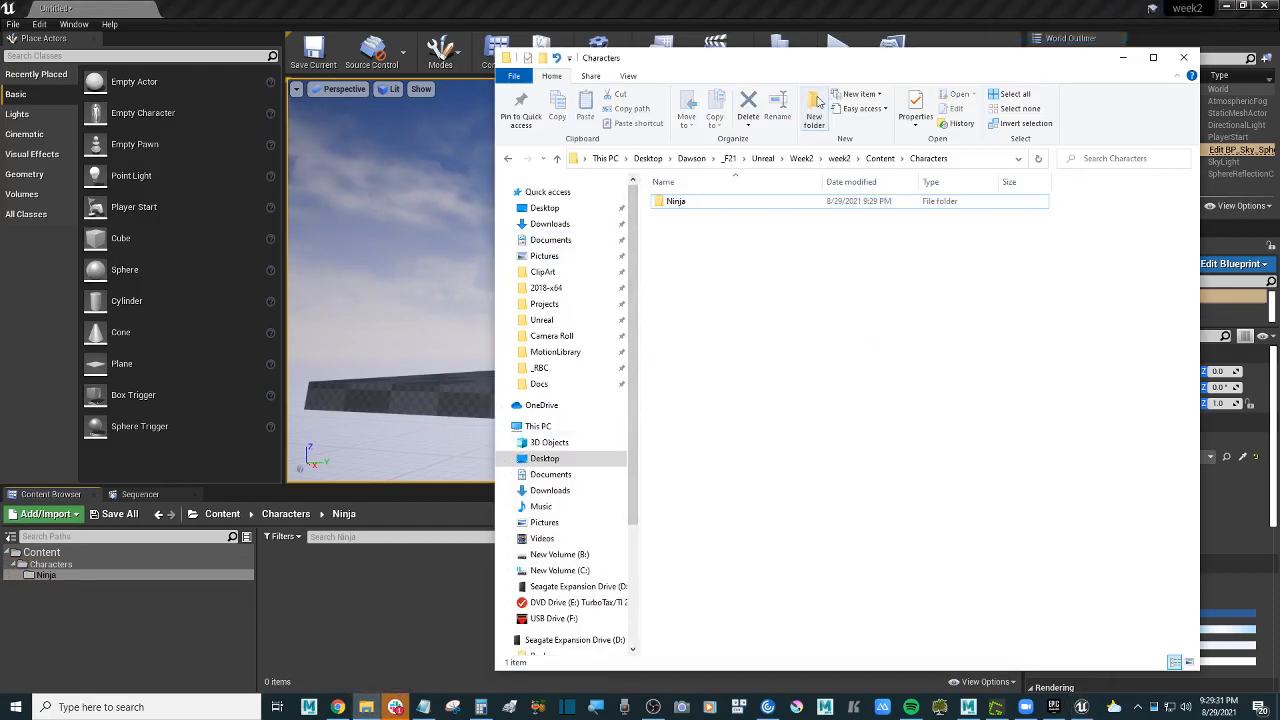
left_click(729, 158)
double_click(690, 217)
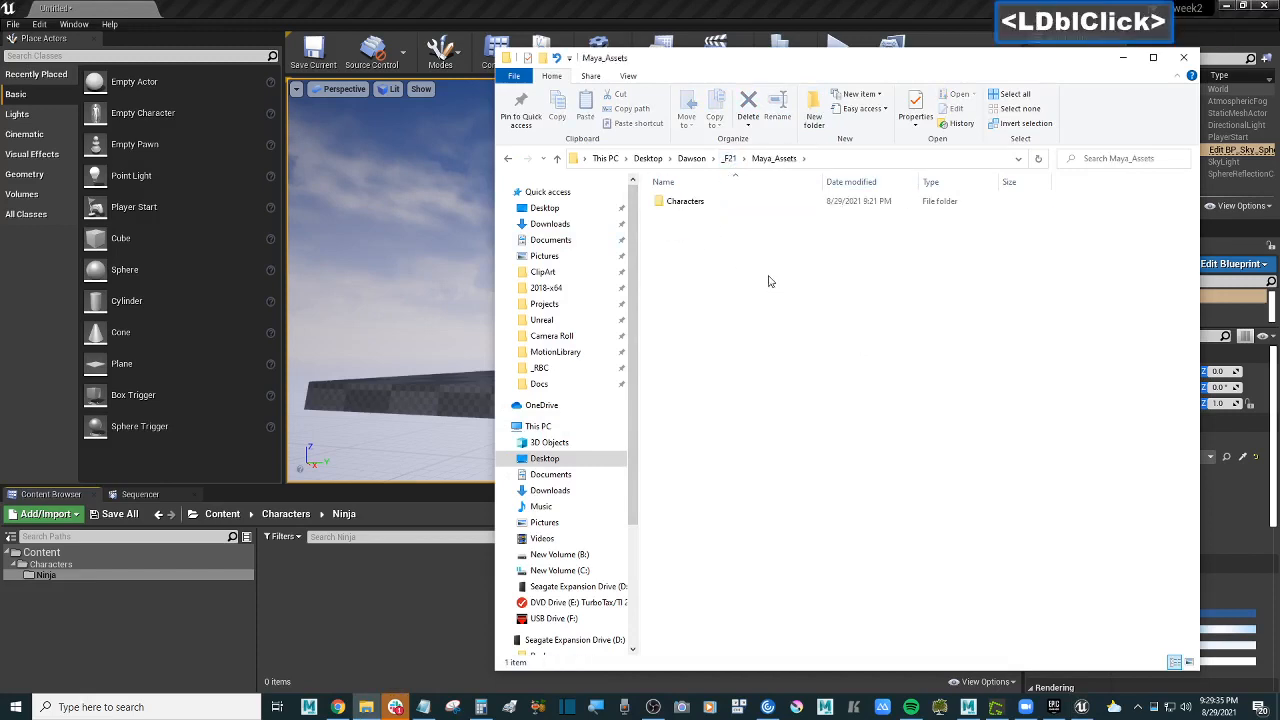
double_click(686, 204)
double_click(734, 217)
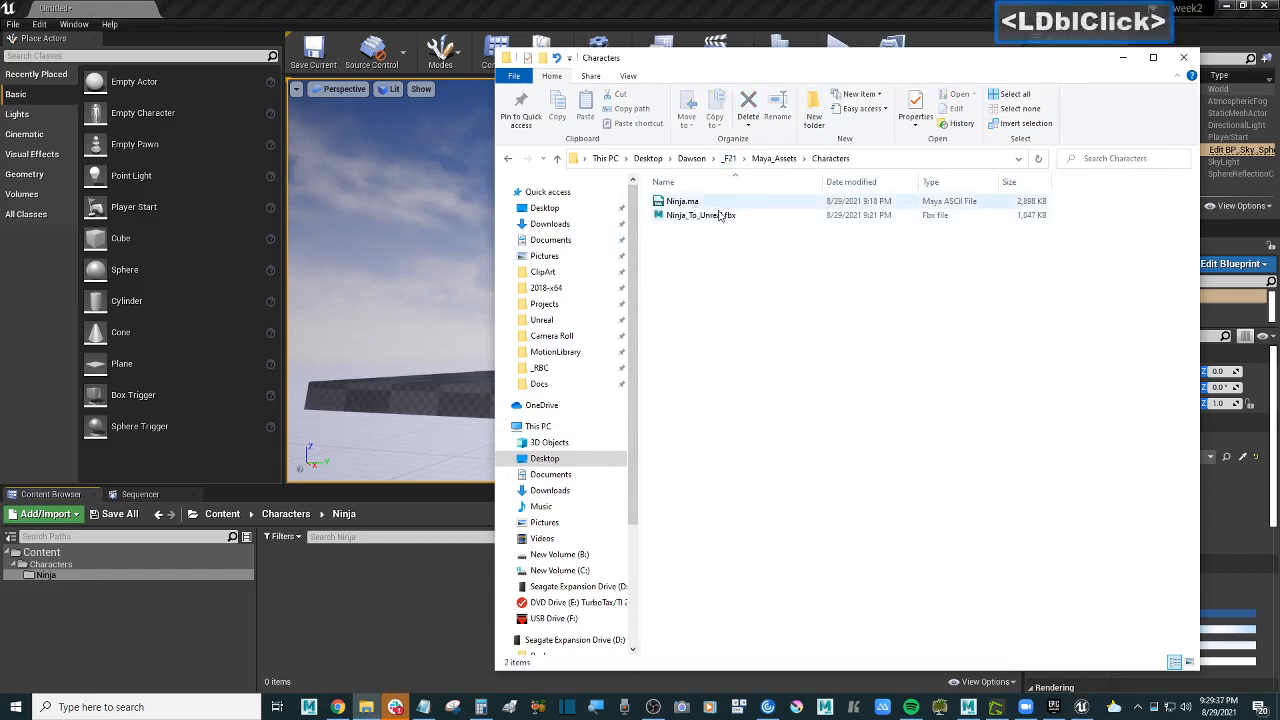
Step: Bring Ninja_To_Unreal.fbx into Unreal Editor's Ninja content folder and reset the FBX import options to default
left_click(742, 220)
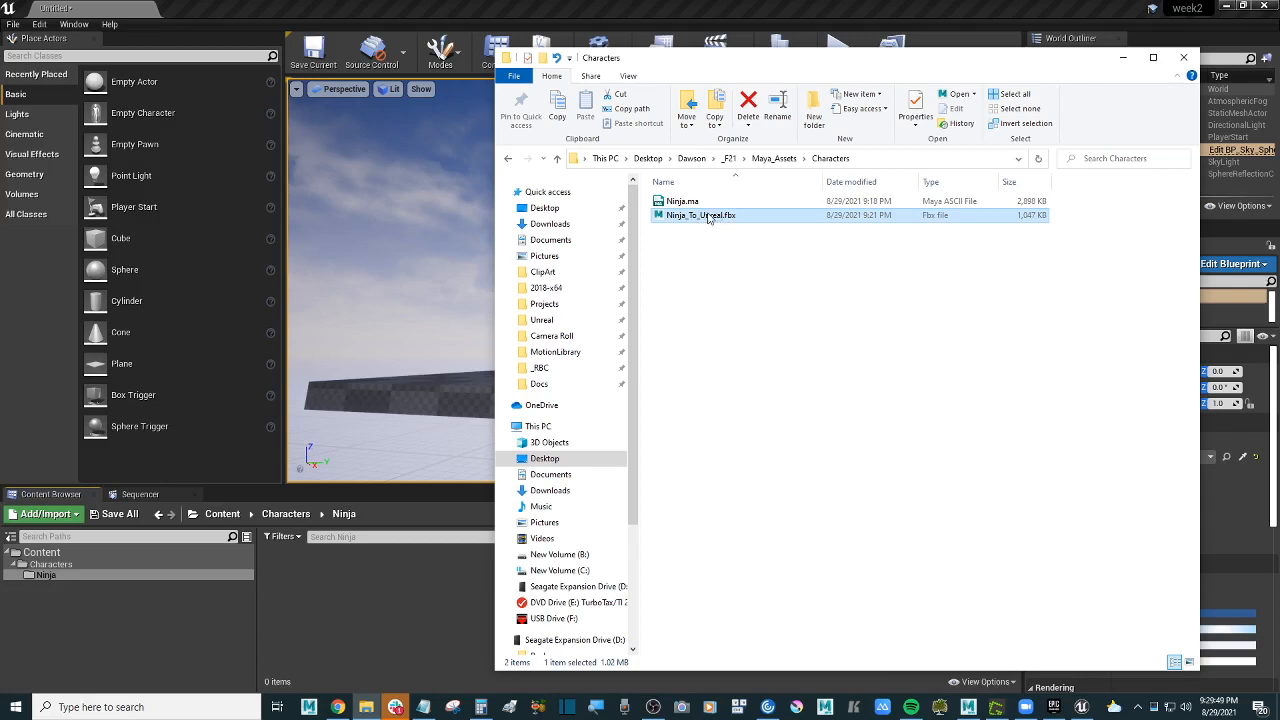
left_click_drag(716, 217, 427, 600)
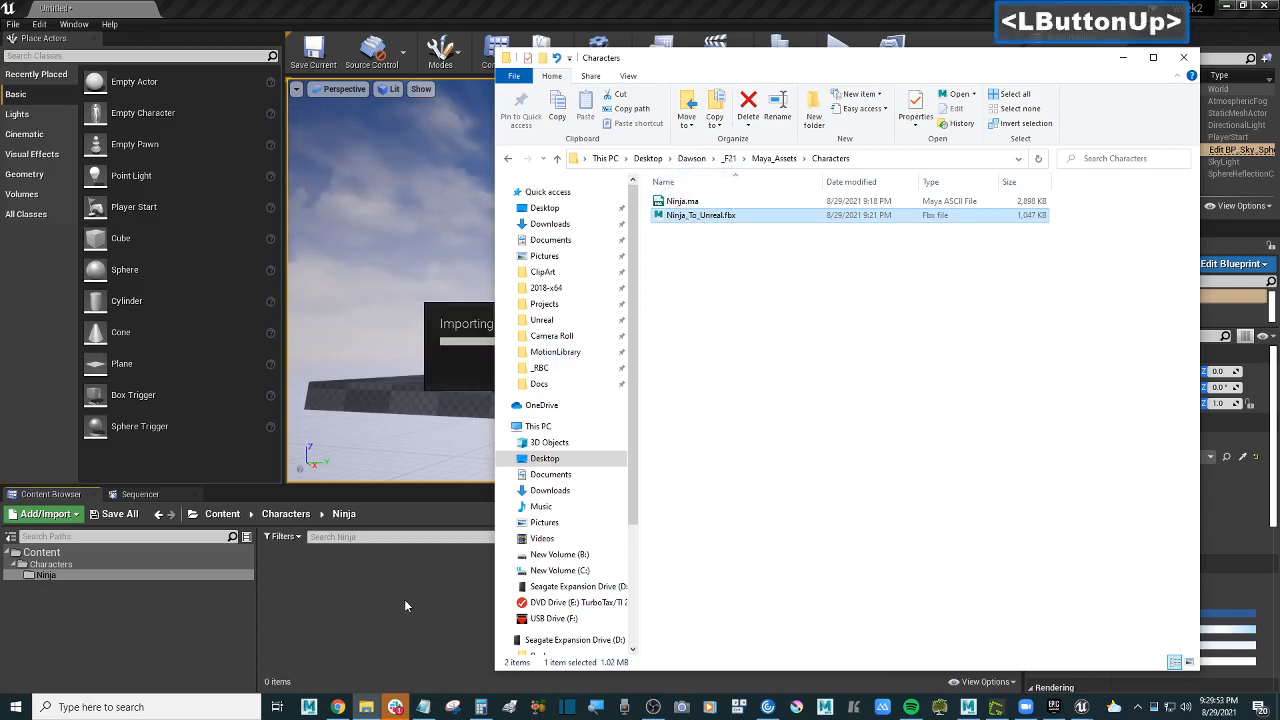
left_click(408, 599)
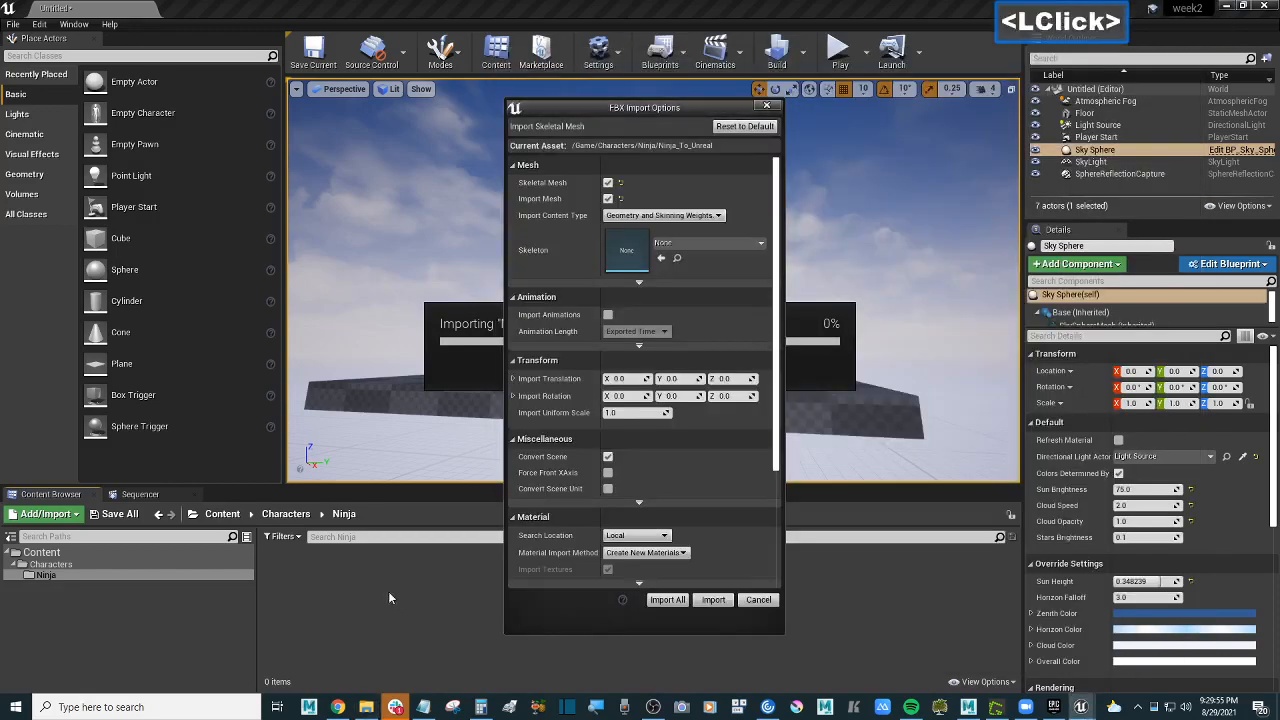
left_click(752, 130)
left_click(737, 126)
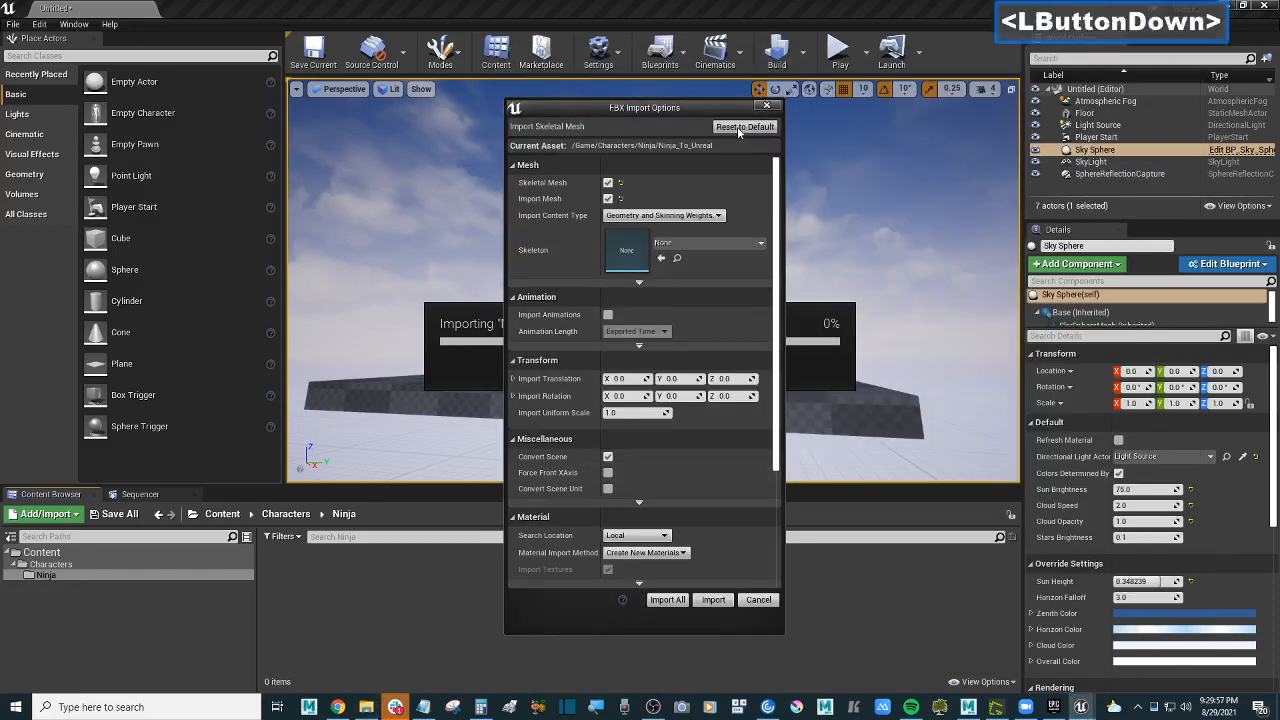
left_click_drag(697, 104, 618, 89)
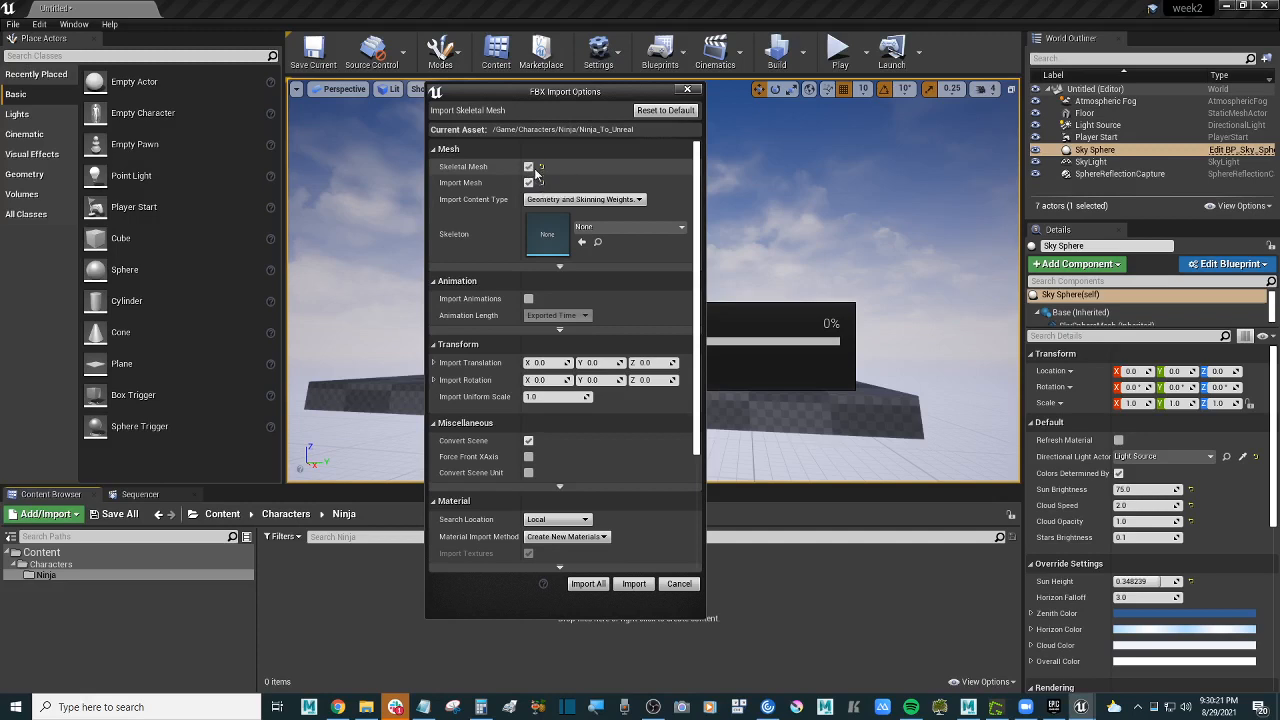
Step: Keep Skeletal Mesh enabled for the import and enable Use T0 As Ref Pose in the advanced mesh options
left_click(529, 168)
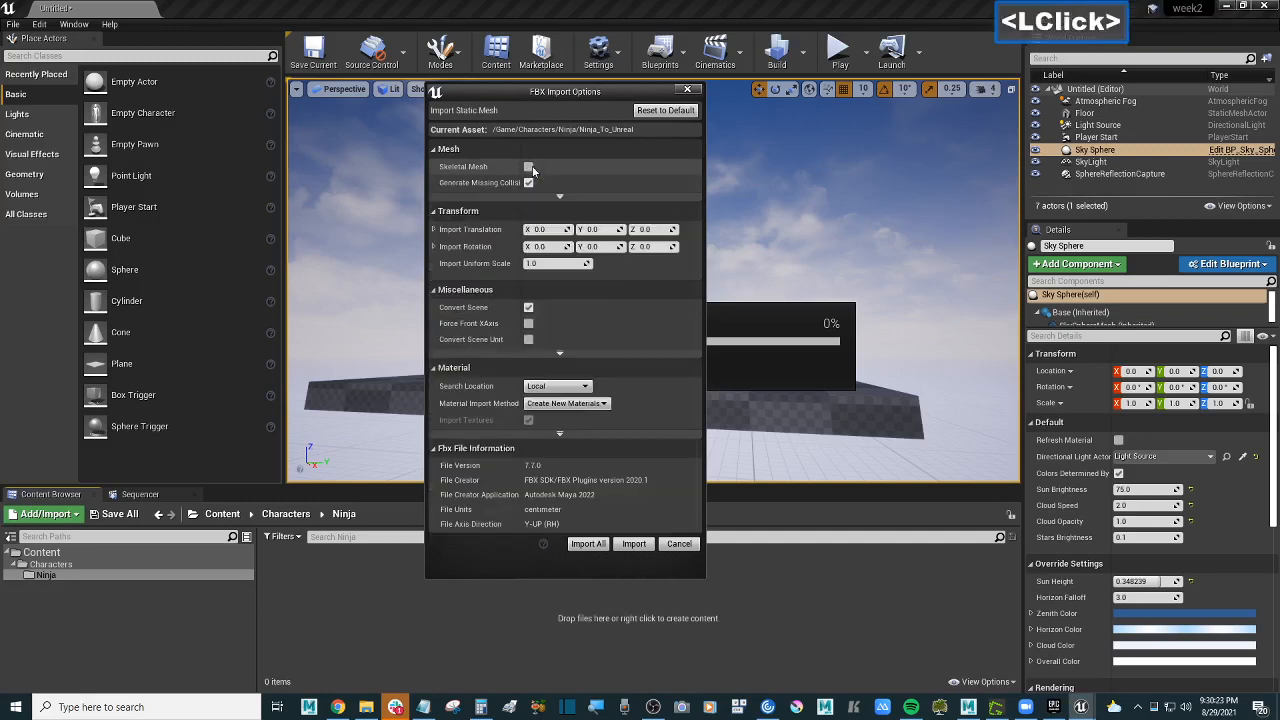
left_click(529, 168)
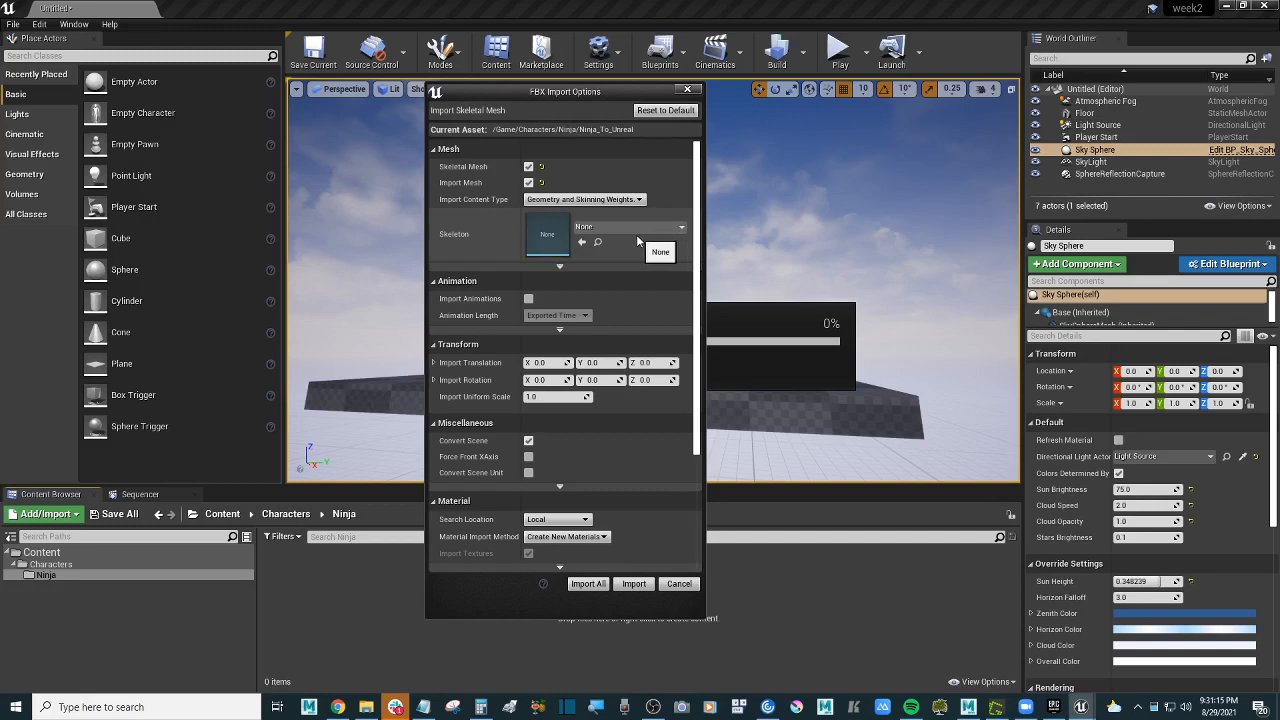
left_click(560, 266)
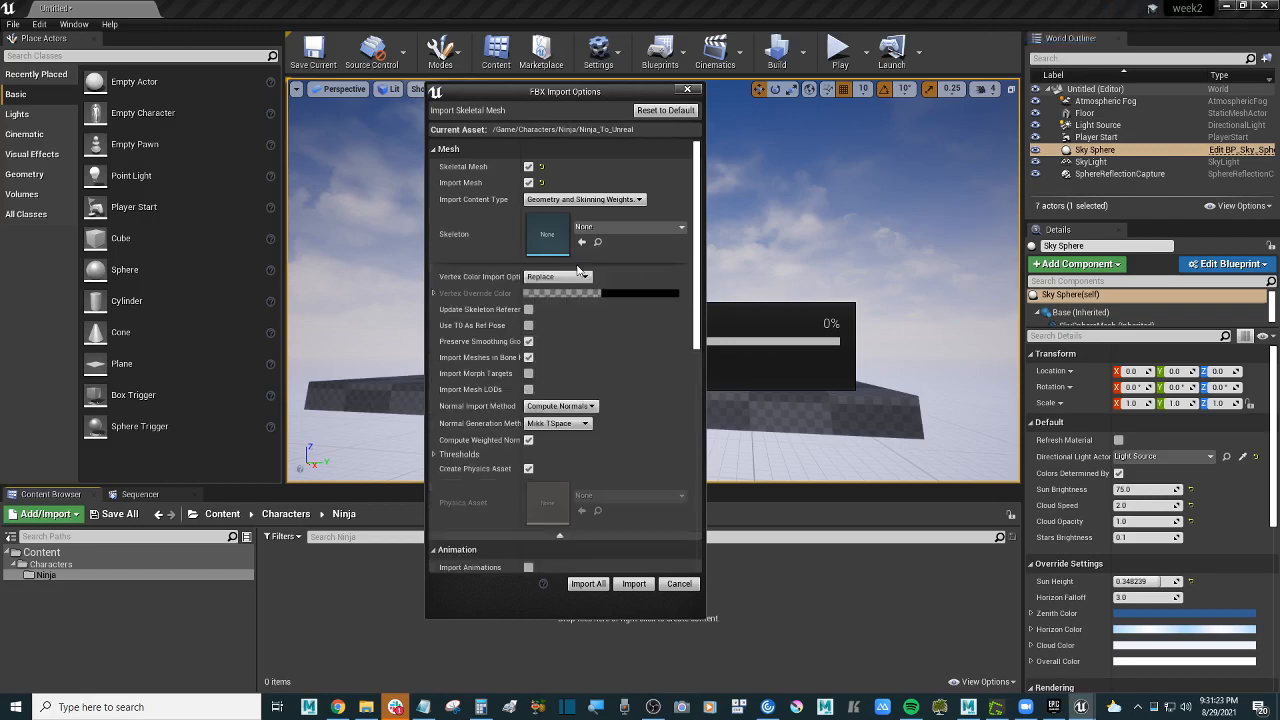
scroll(636, 272, "up", 1)
left_click(537, 549)
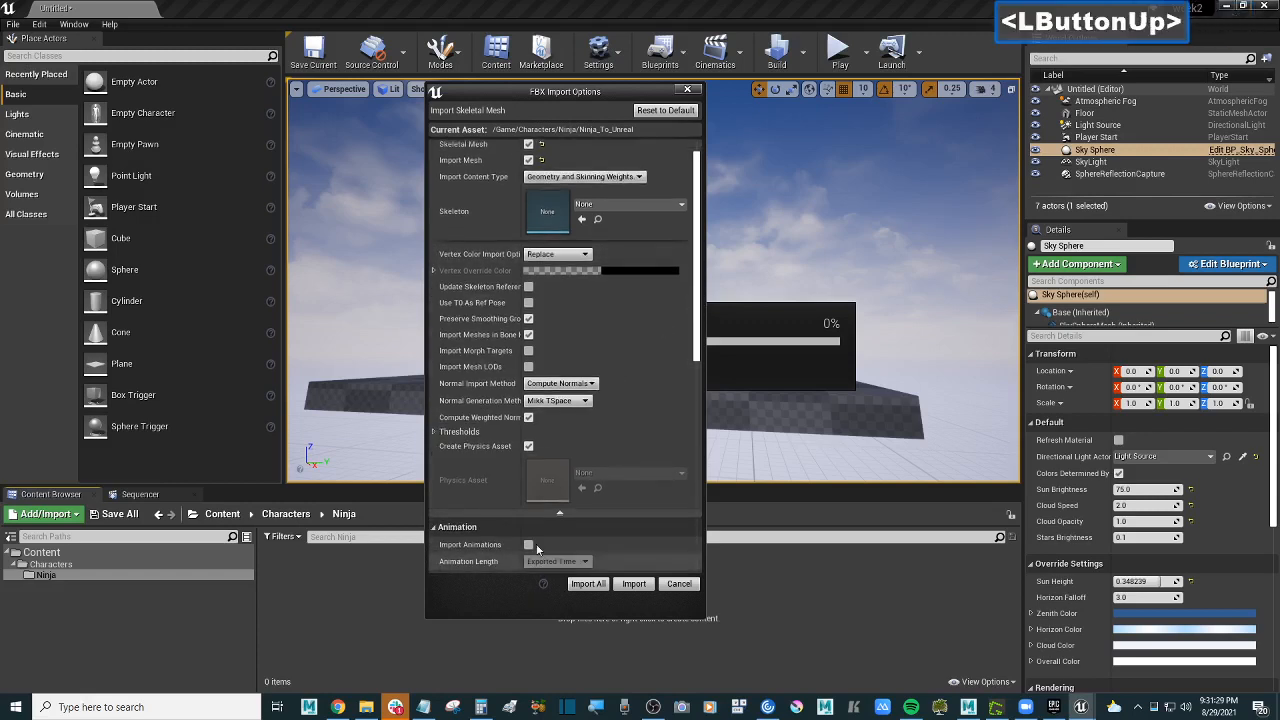
left_click(560, 512)
scroll(602, 281, "up", 1)
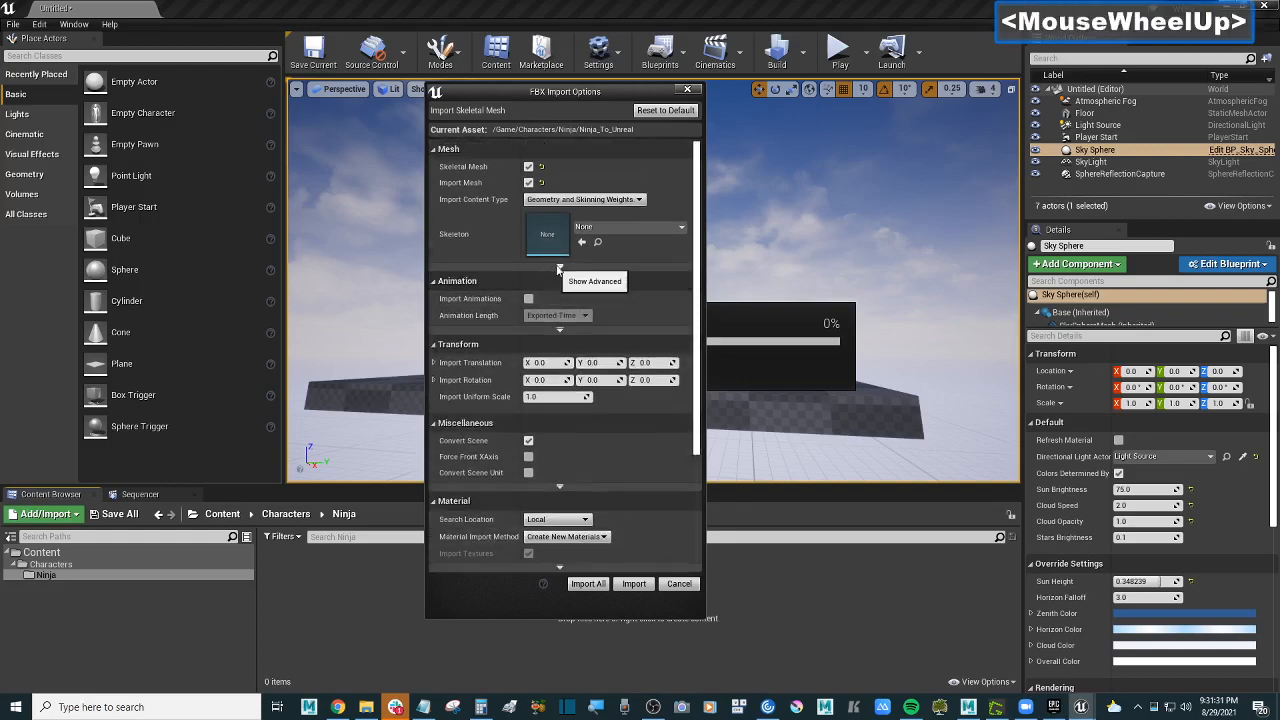
left_click(561, 268)
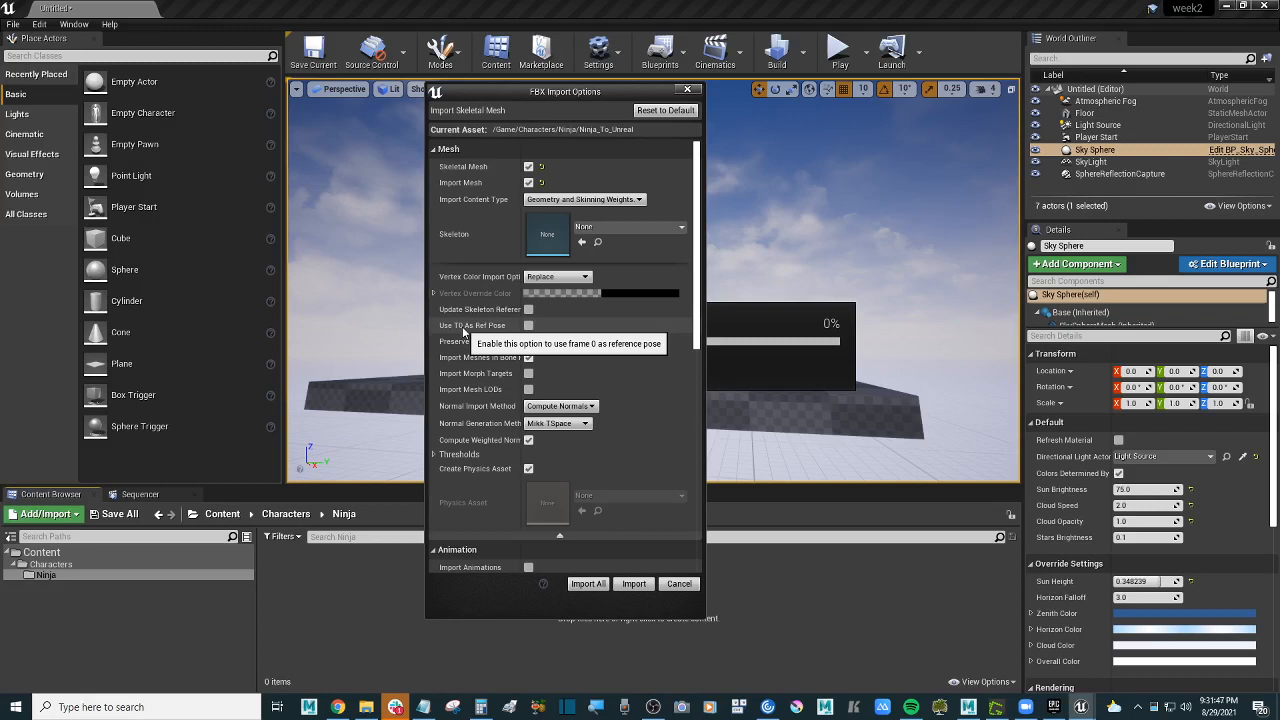
left_click(529, 327)
Step: Check the remaining FBX import options, import all files with these settings and dismiss the message log
scroll(498, 336, "down", 3)
scroll(498, 336, "down", 3)
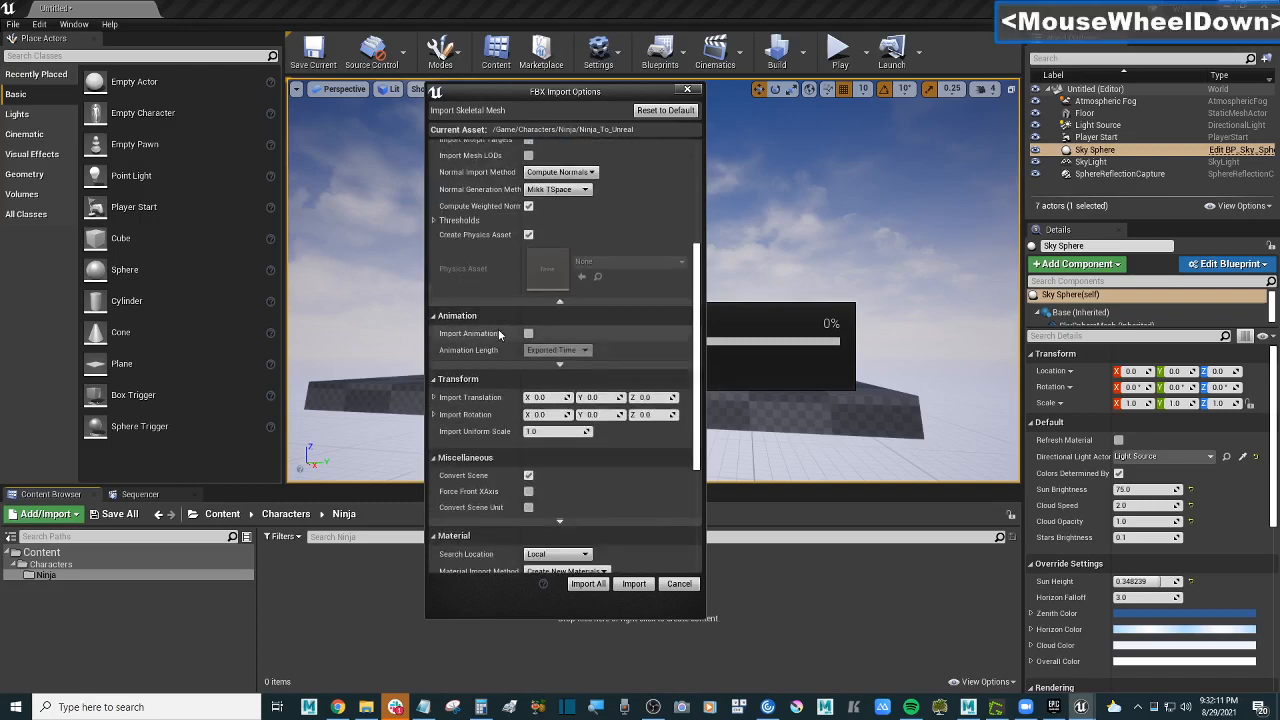
scroll(540, 343, "up", 6)
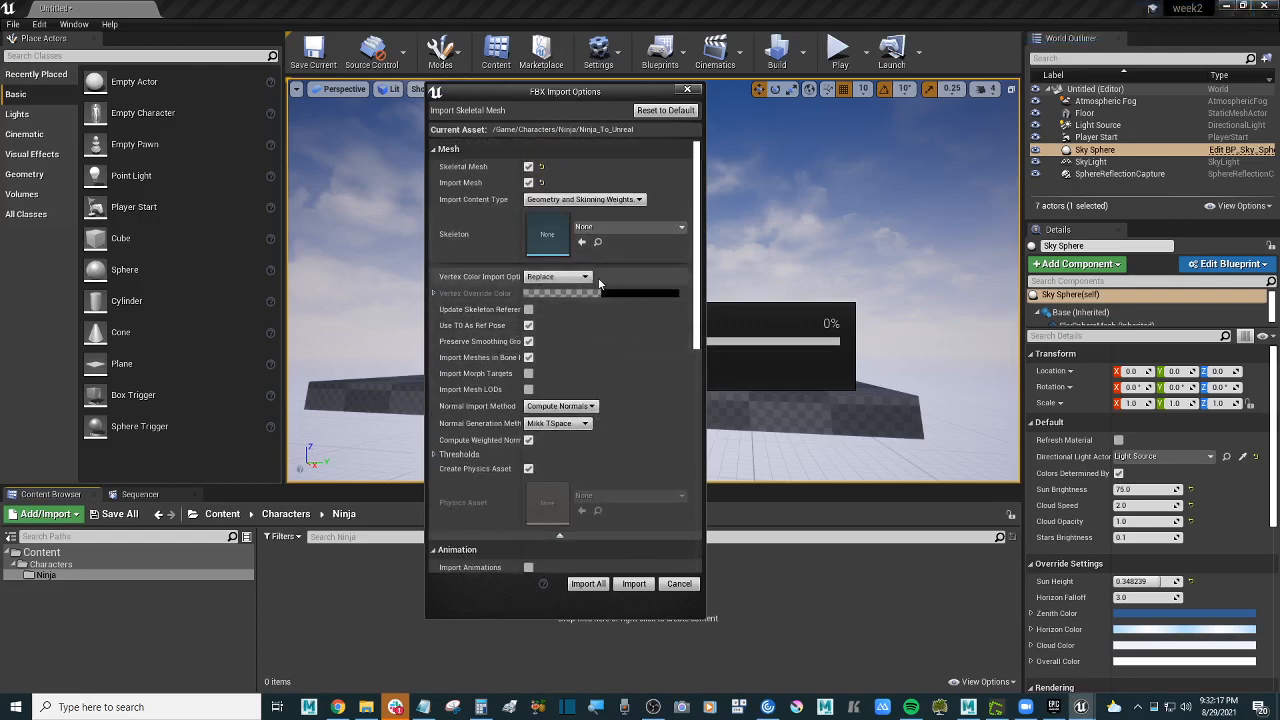
scroll(660, 340, "up", 2)
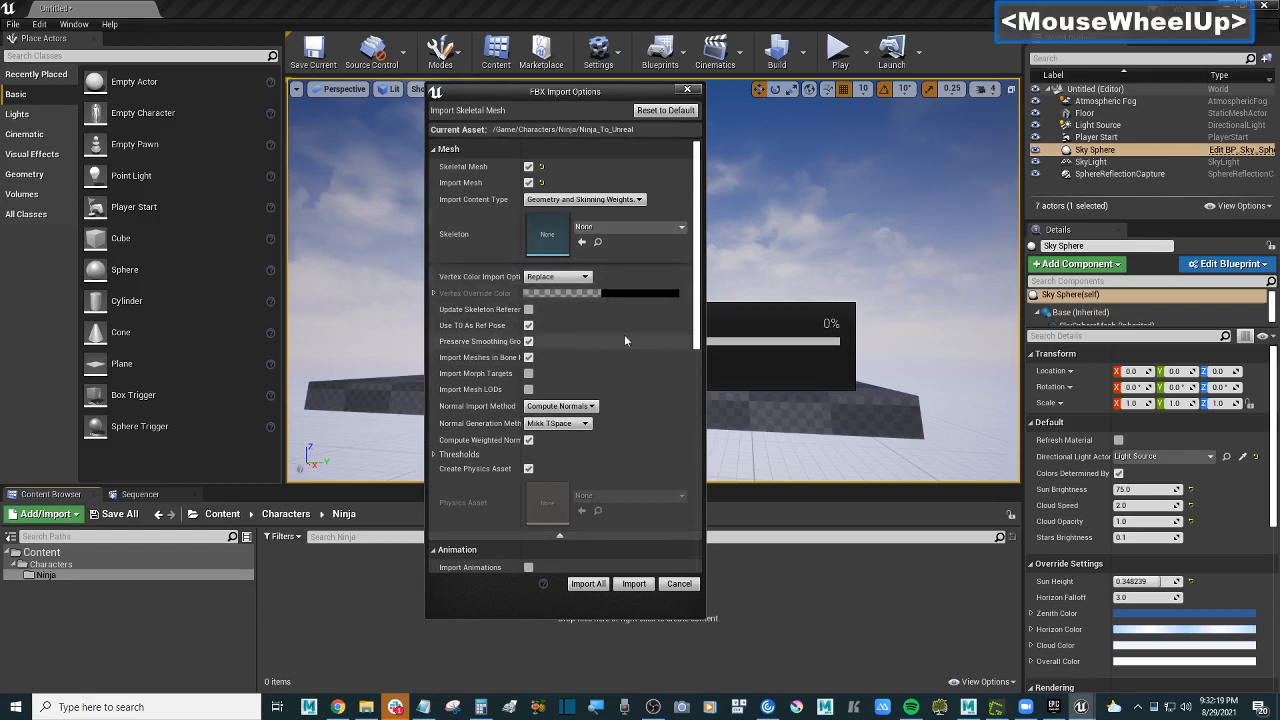
scroll(586, 491, "down", 1)
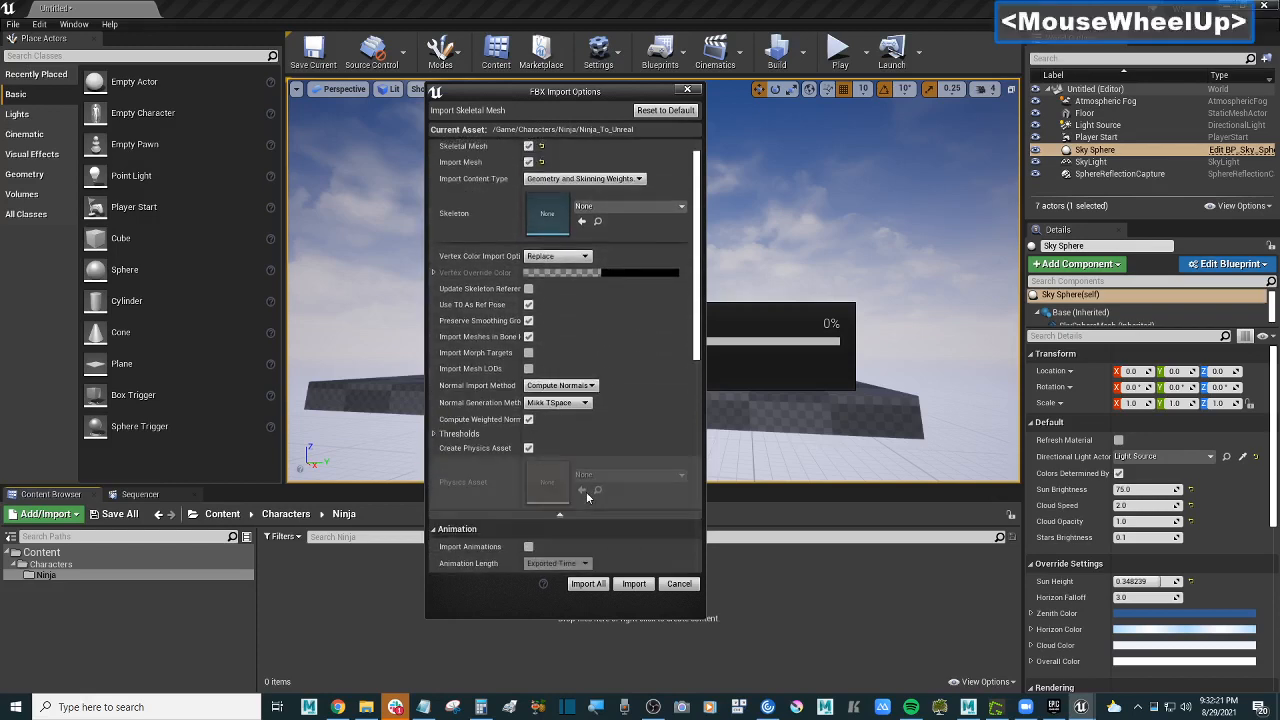
left_click(596, 516)
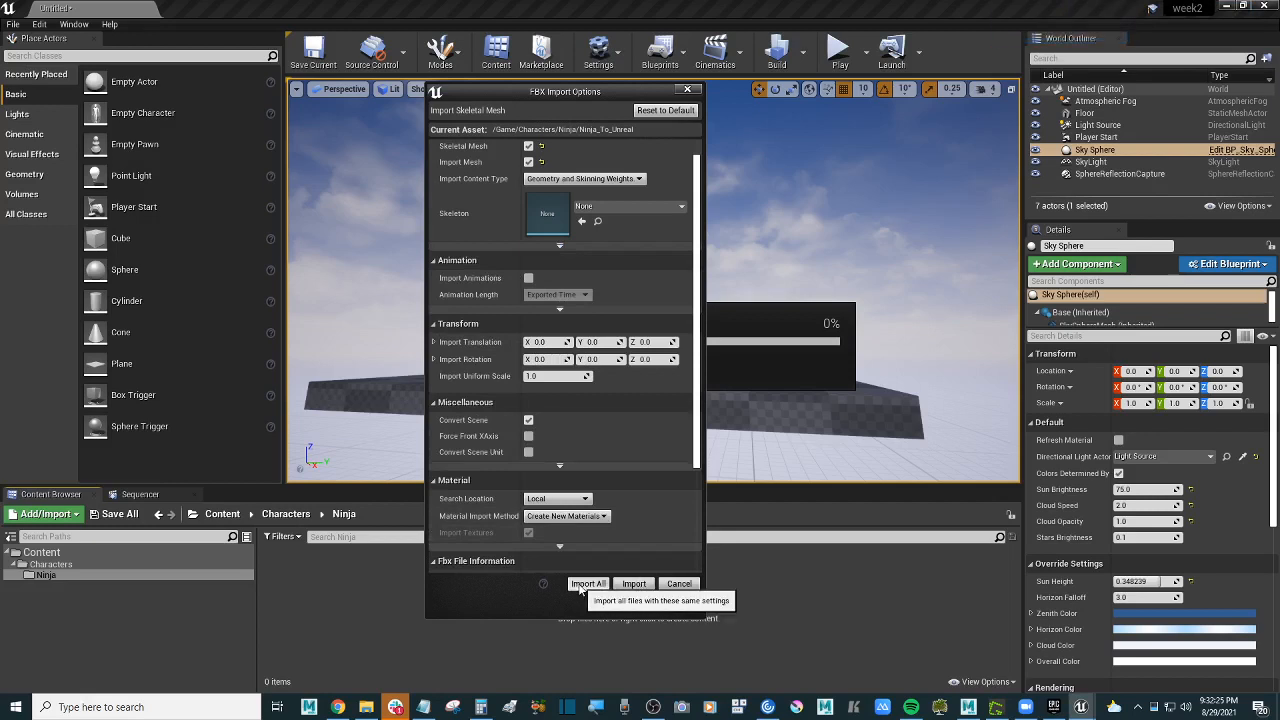
left_click(580, 585)
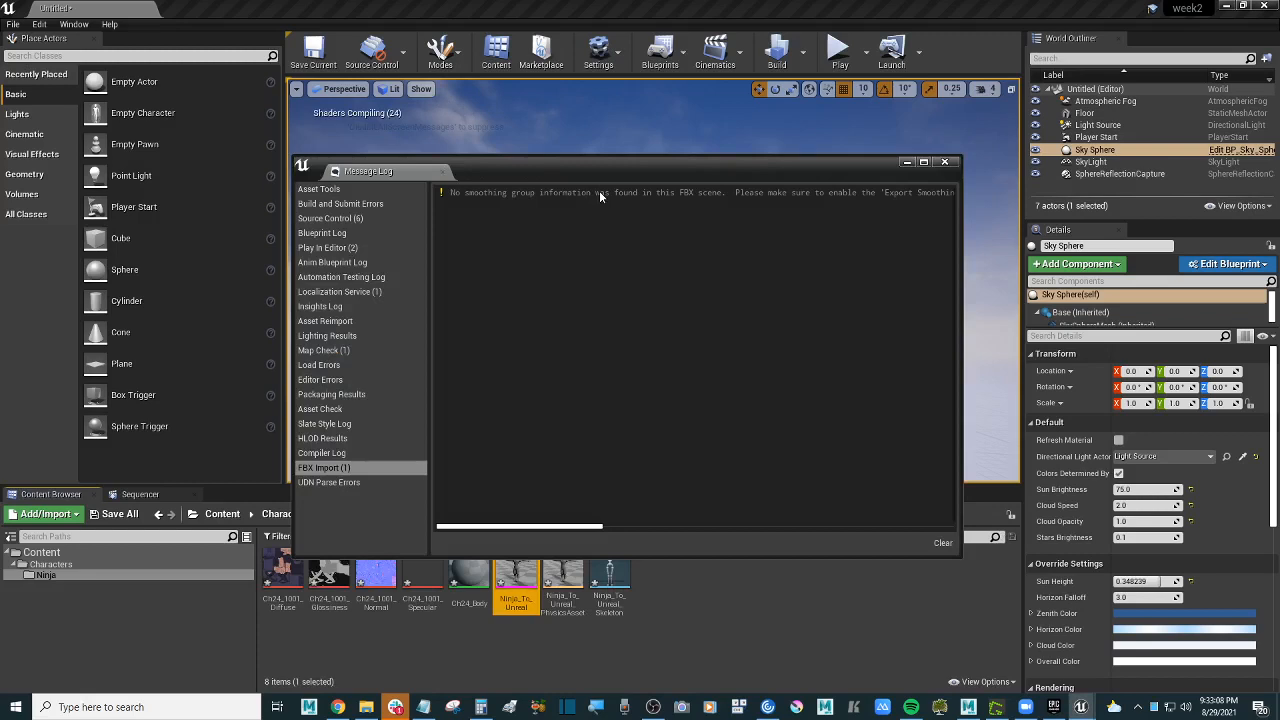
left_click(886, 651)
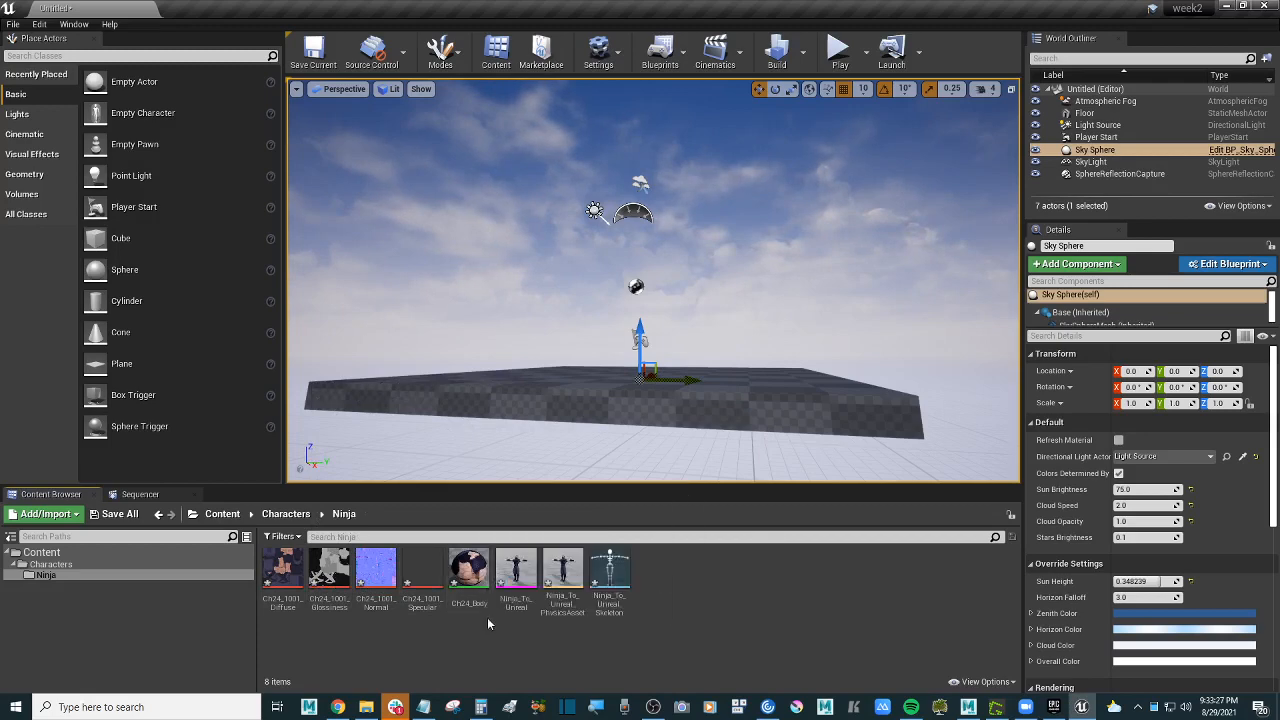
Step: Show the Ninja folder's assets in Columns view and widen the Name column to fit the asset names
left_click(516, 575)
left_click(986, 681)
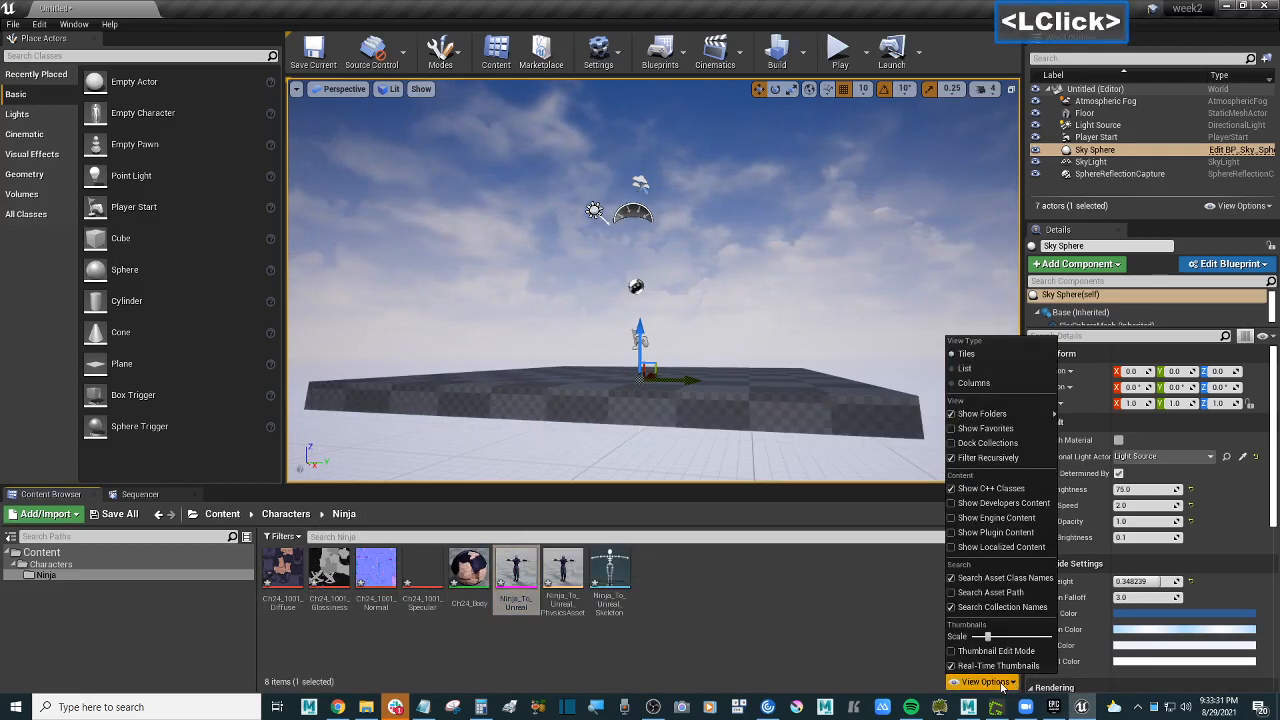
left_click(986, 385)
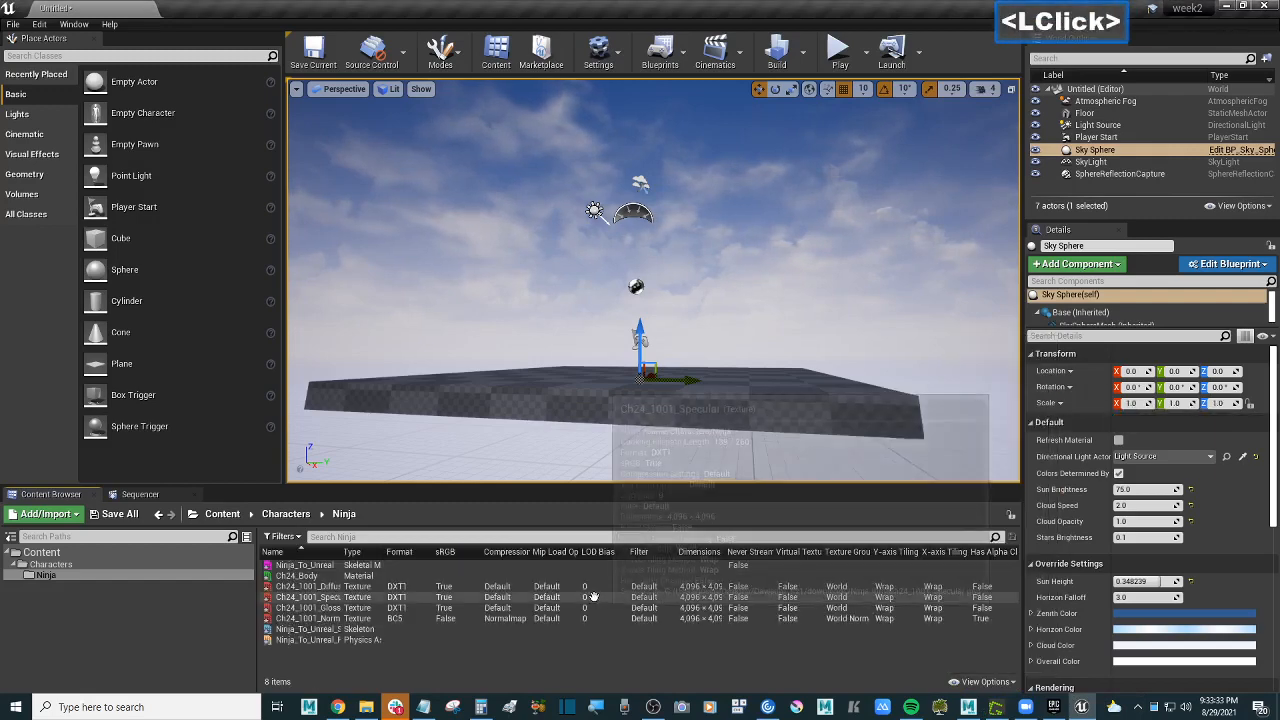
left_click(478, 664)
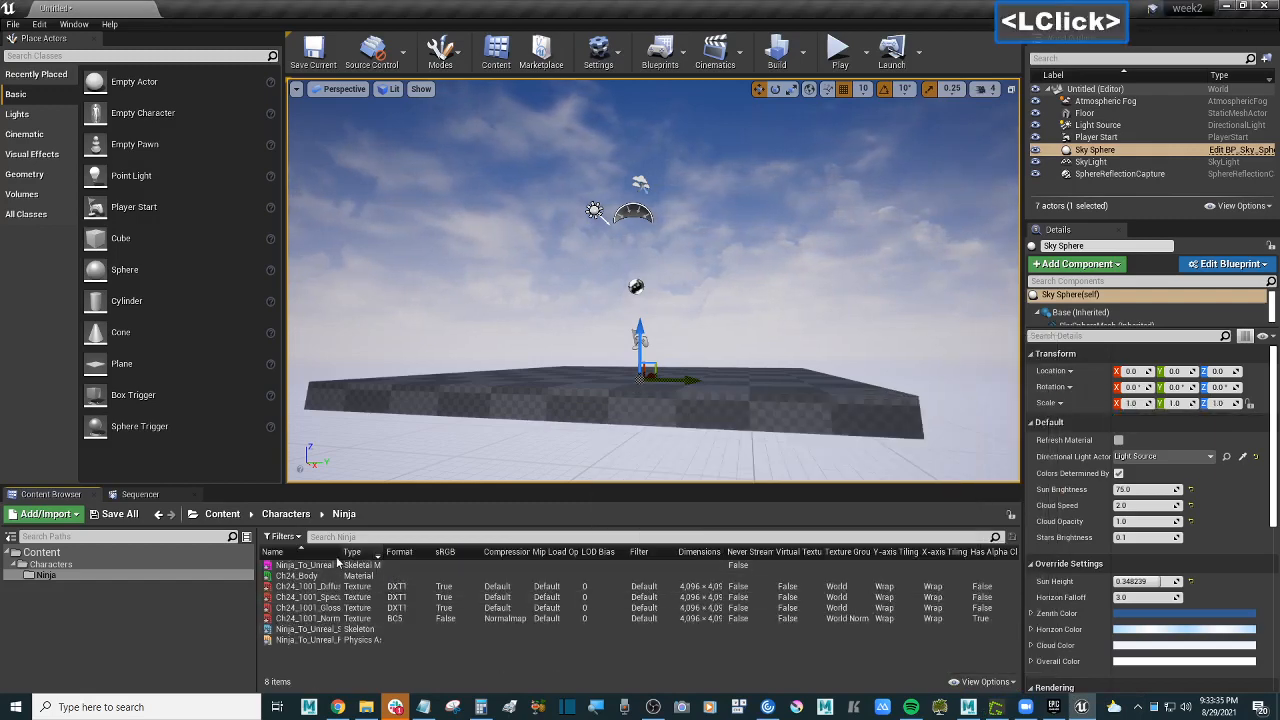
left_click_drag(341, 551, 376, 552)
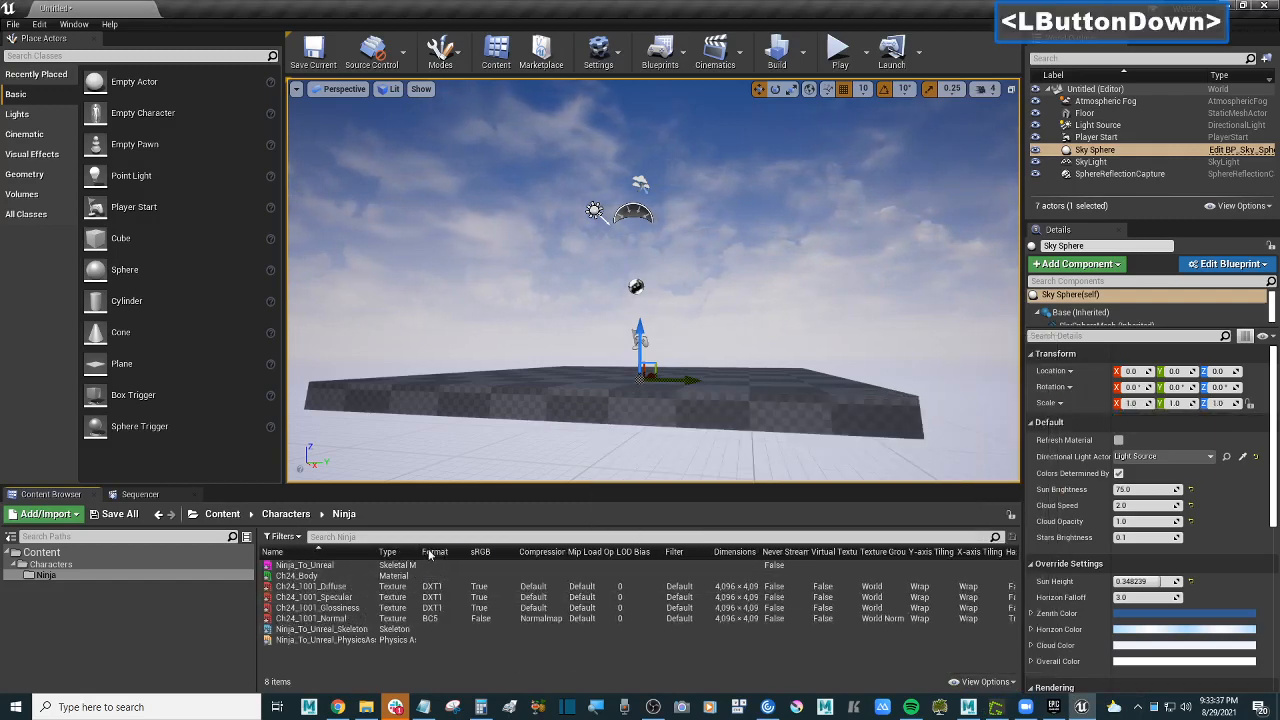
left_click(511, 650)
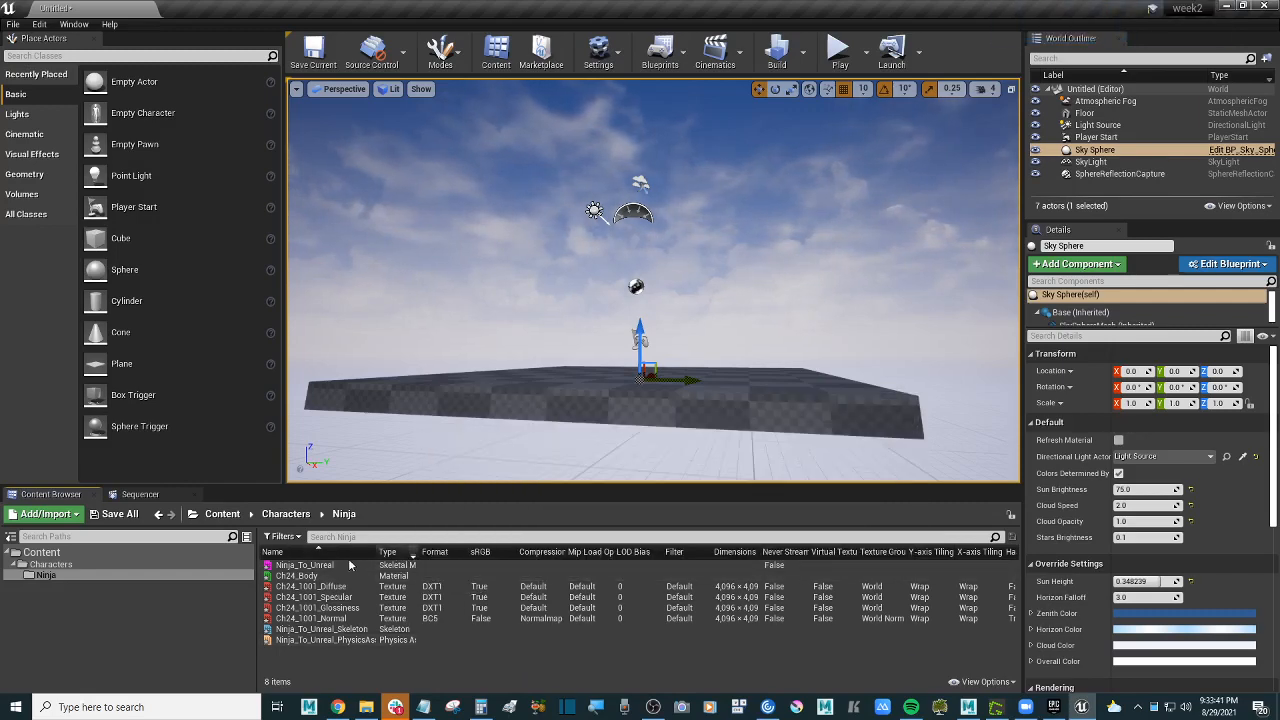
Step: Open the Ninja_To_Unreal skeletal mesh and inspect the character up close in the preview viewport
mouse_move(330, 556)
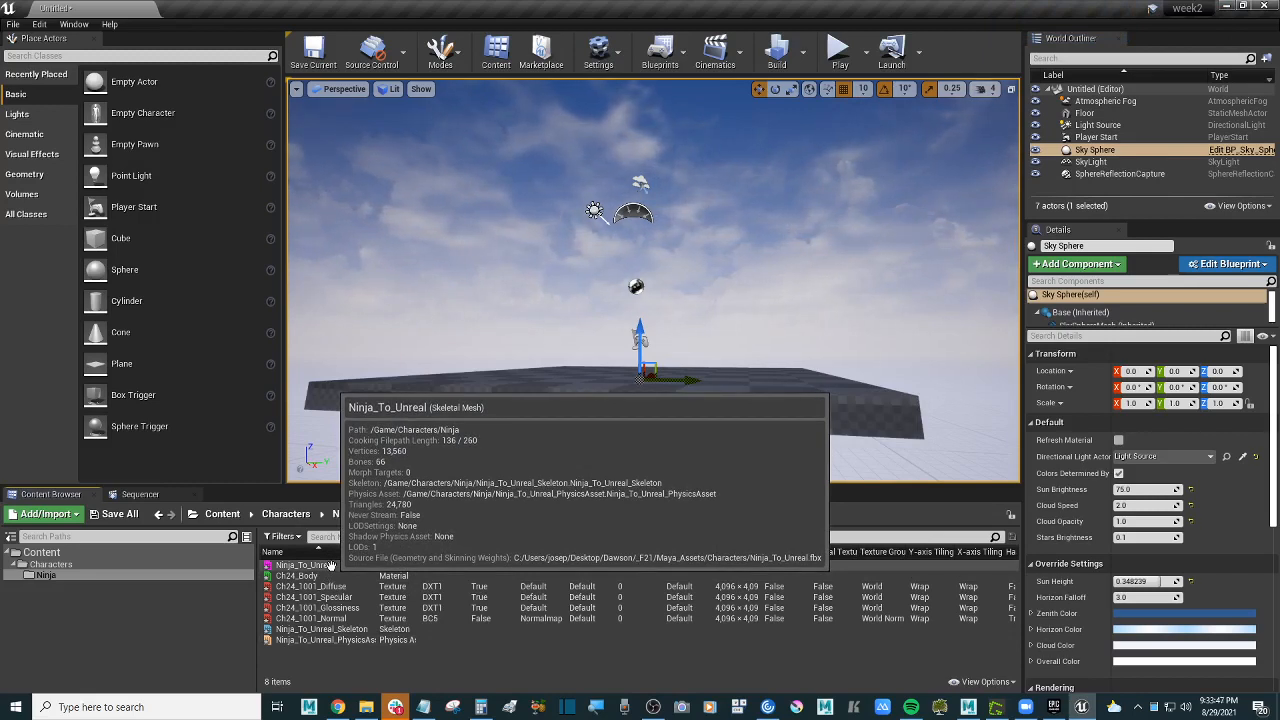
double_click(330, 563)
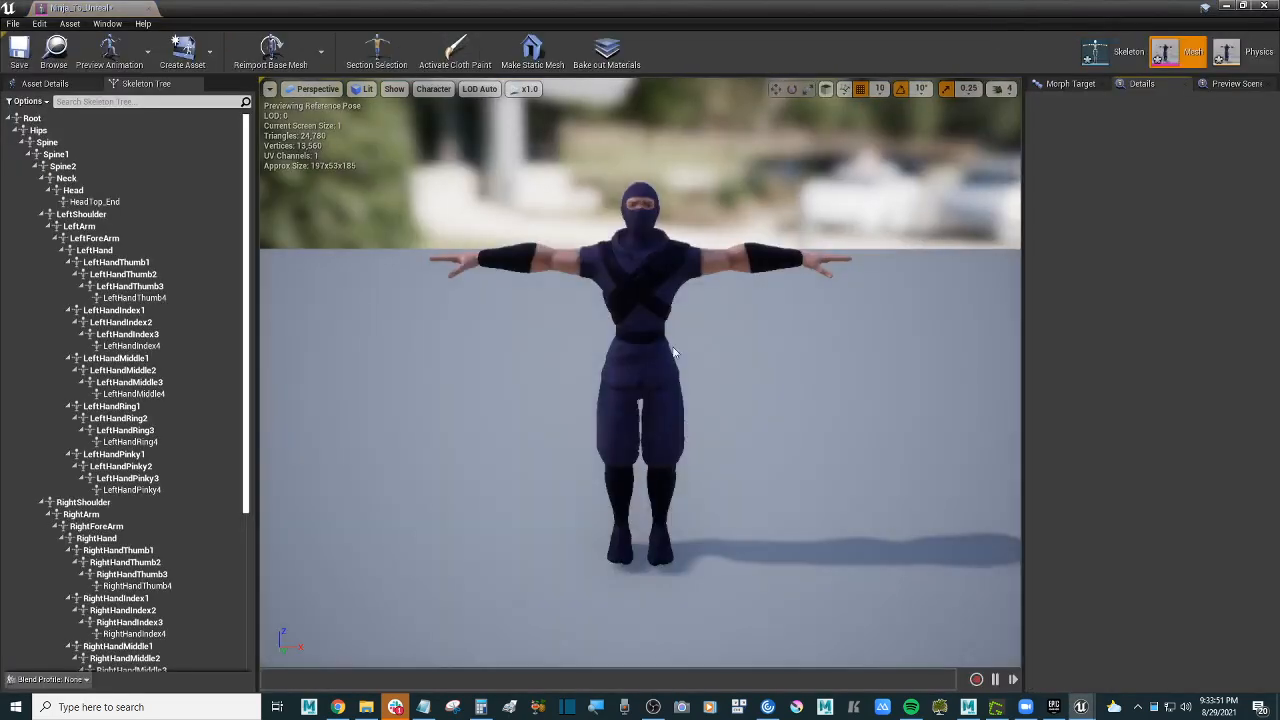
right_click_drag(517, 392, 472, 381)
key("d")
key("a")
key("w")
key("w")
key("s")
key("w")
key("s")
key("a")
key("w")
right_click_drag(695, 352, 695, 352)
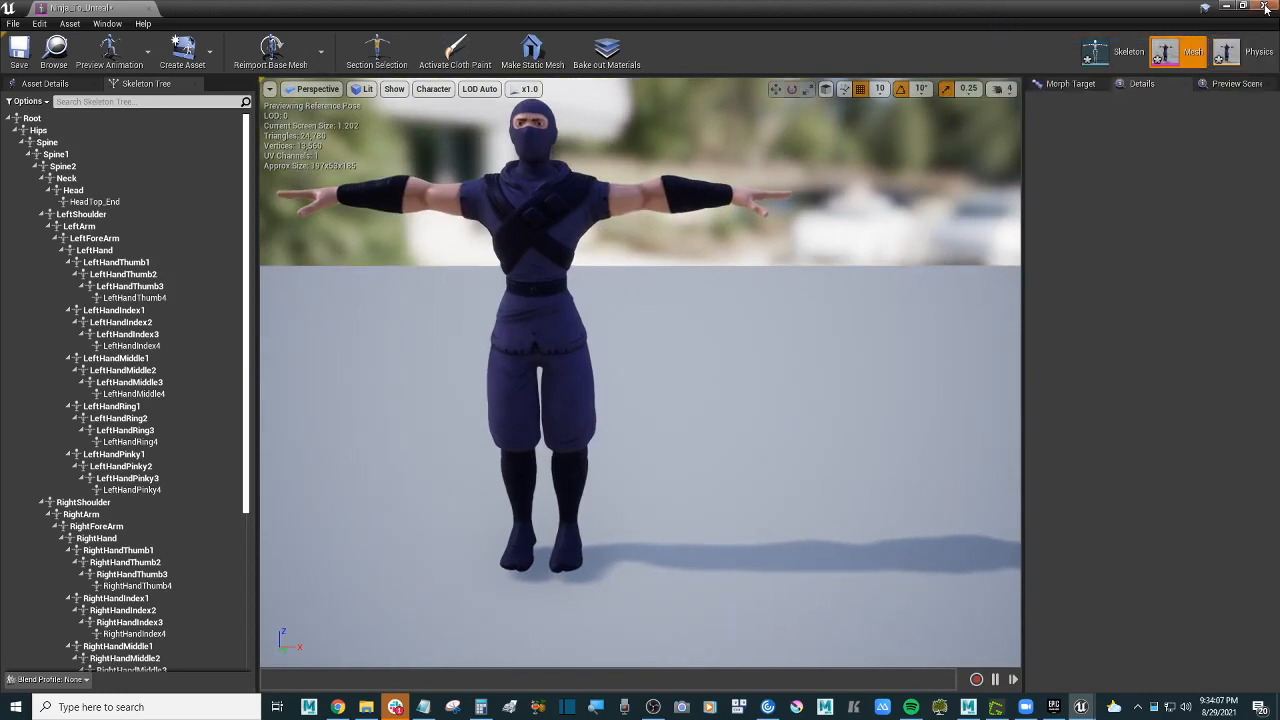
Step: Inspect the Root, Hips and Spine bones in the skeleton using the Move gizmo, and close the mesh editor
left_click(38, 118)
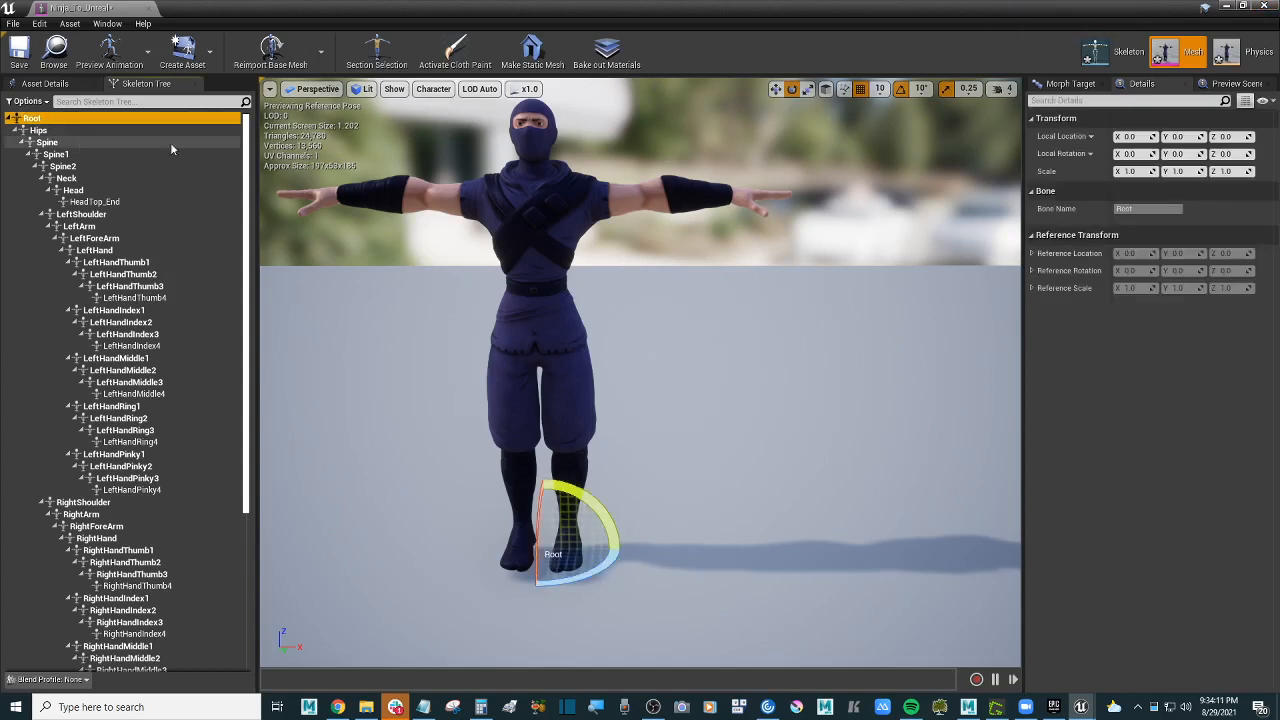
left_click(781, 91)
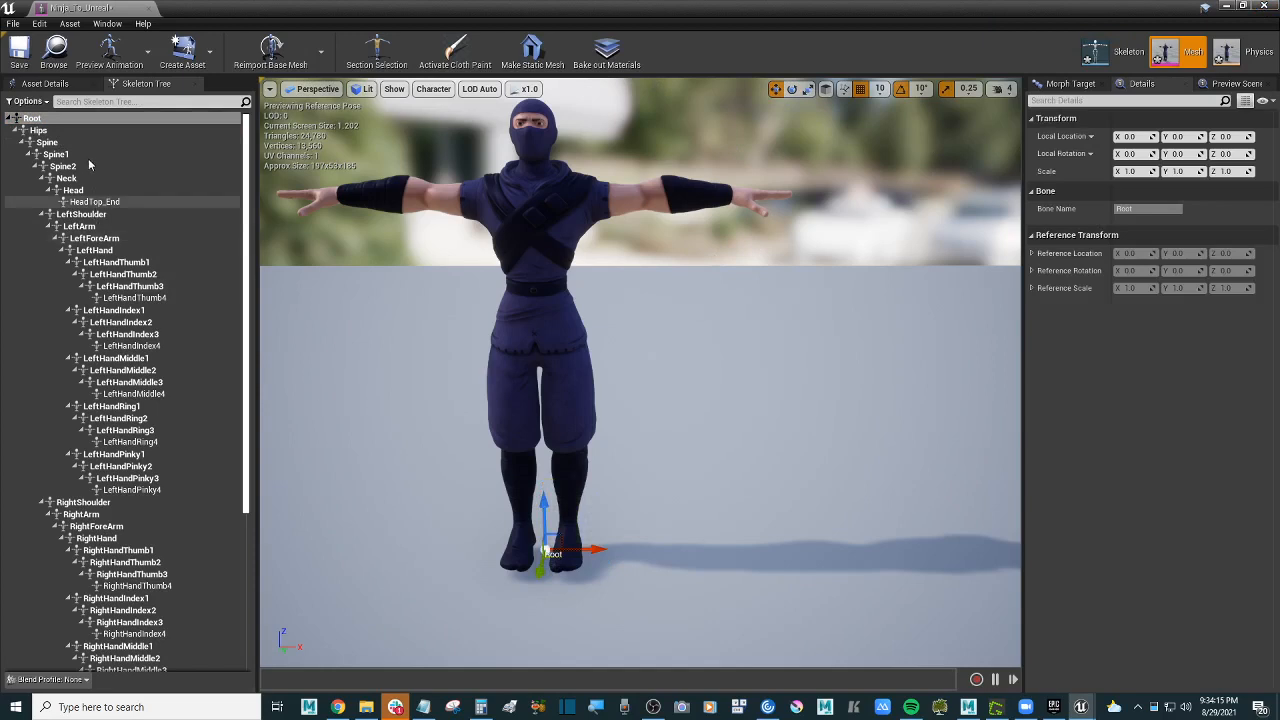
left_click(56, 134)
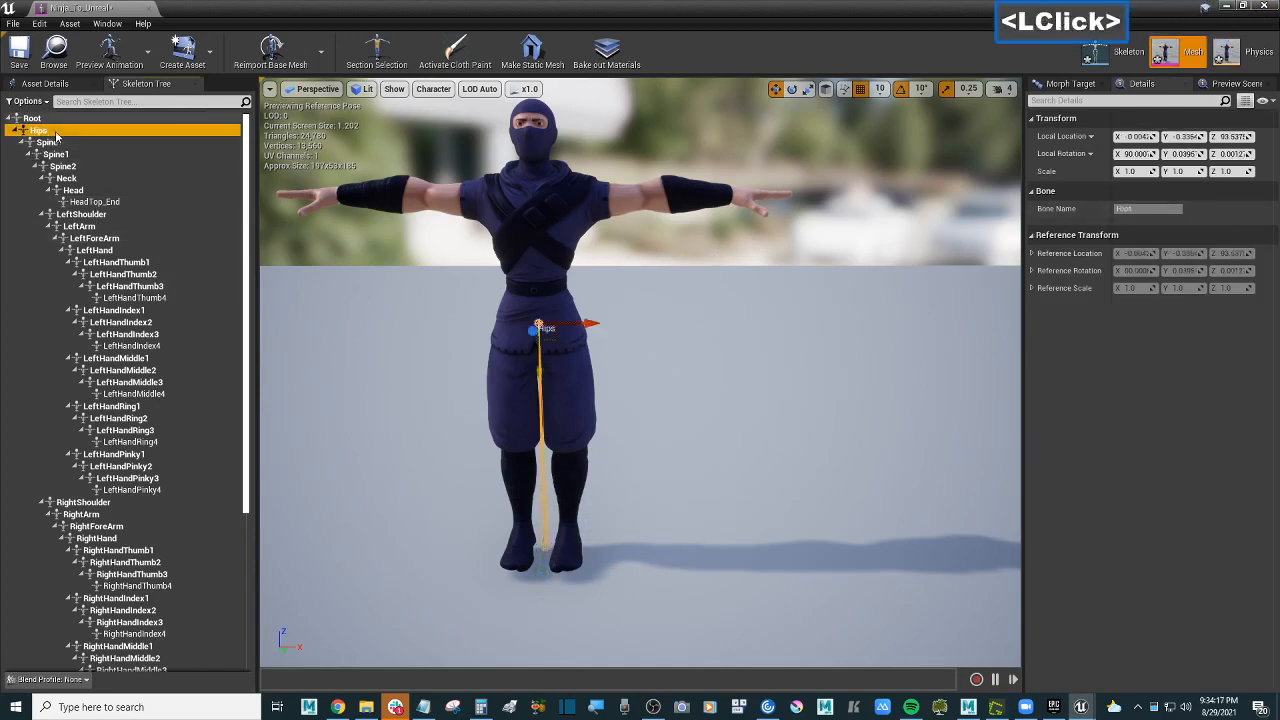
left_click(48, 142)
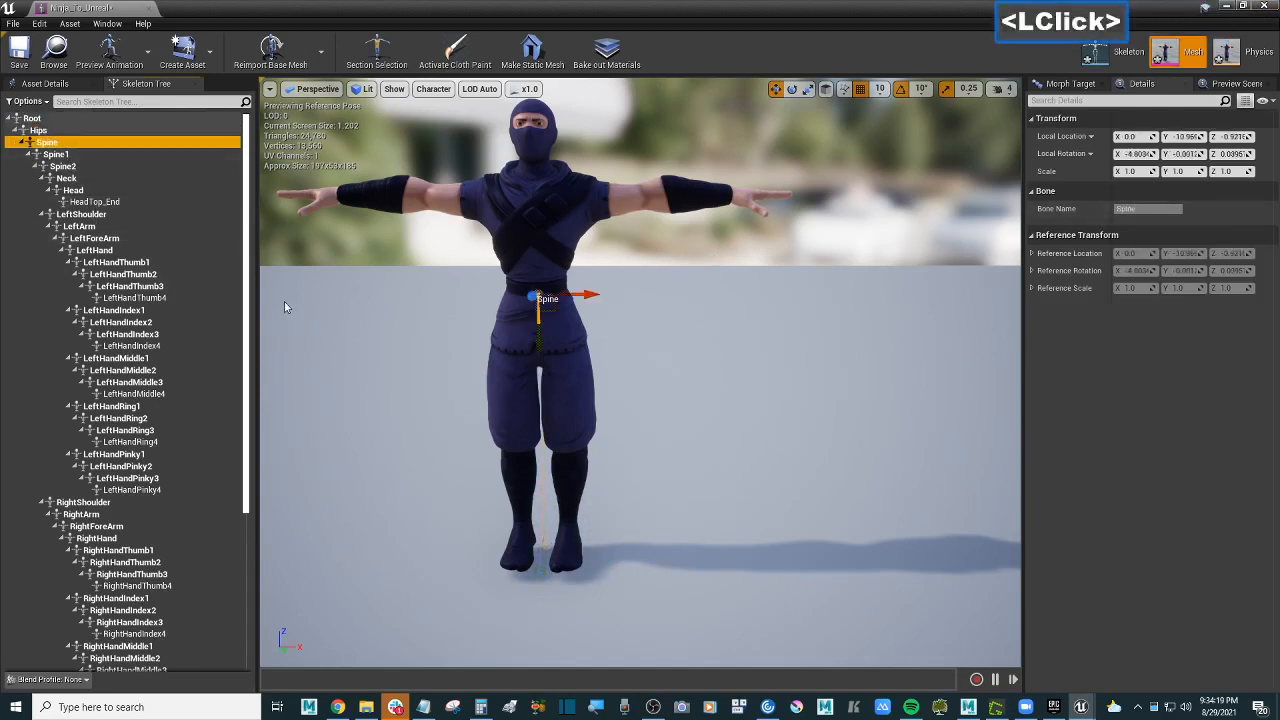
left_click_drag(247, 308, 244, 152)
left_click(880, 164)
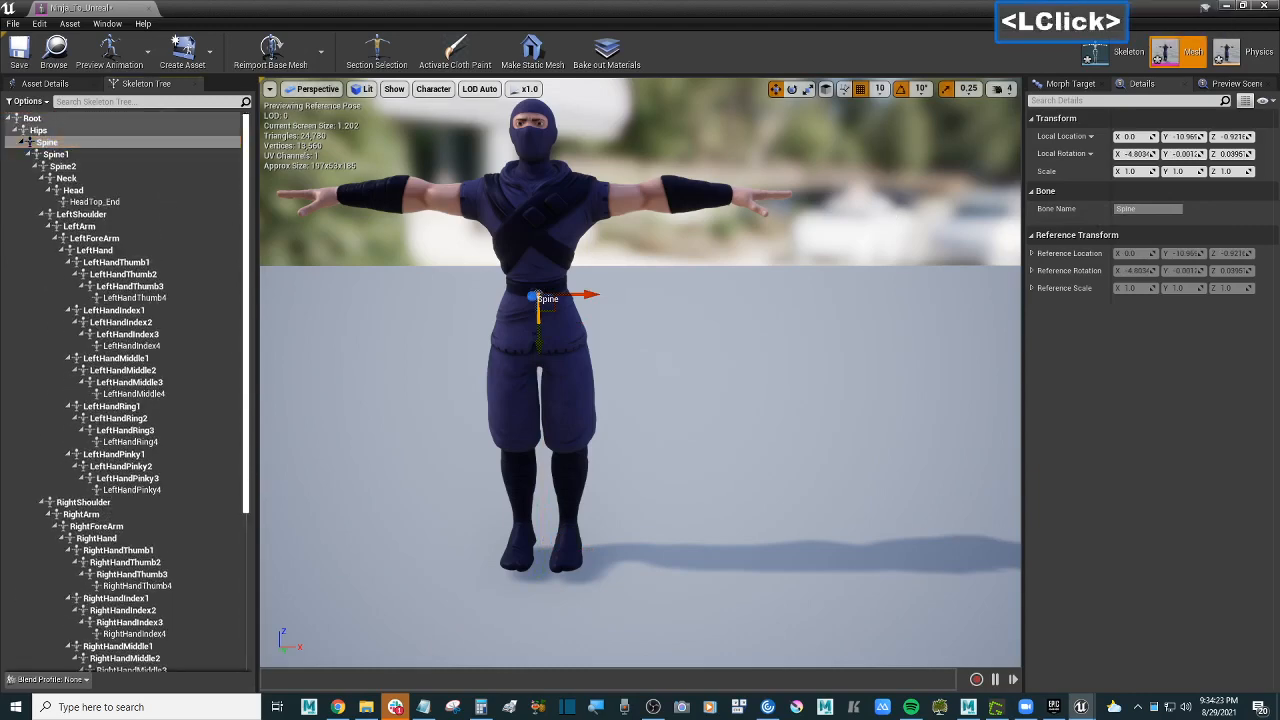
left_click(1266, 8)
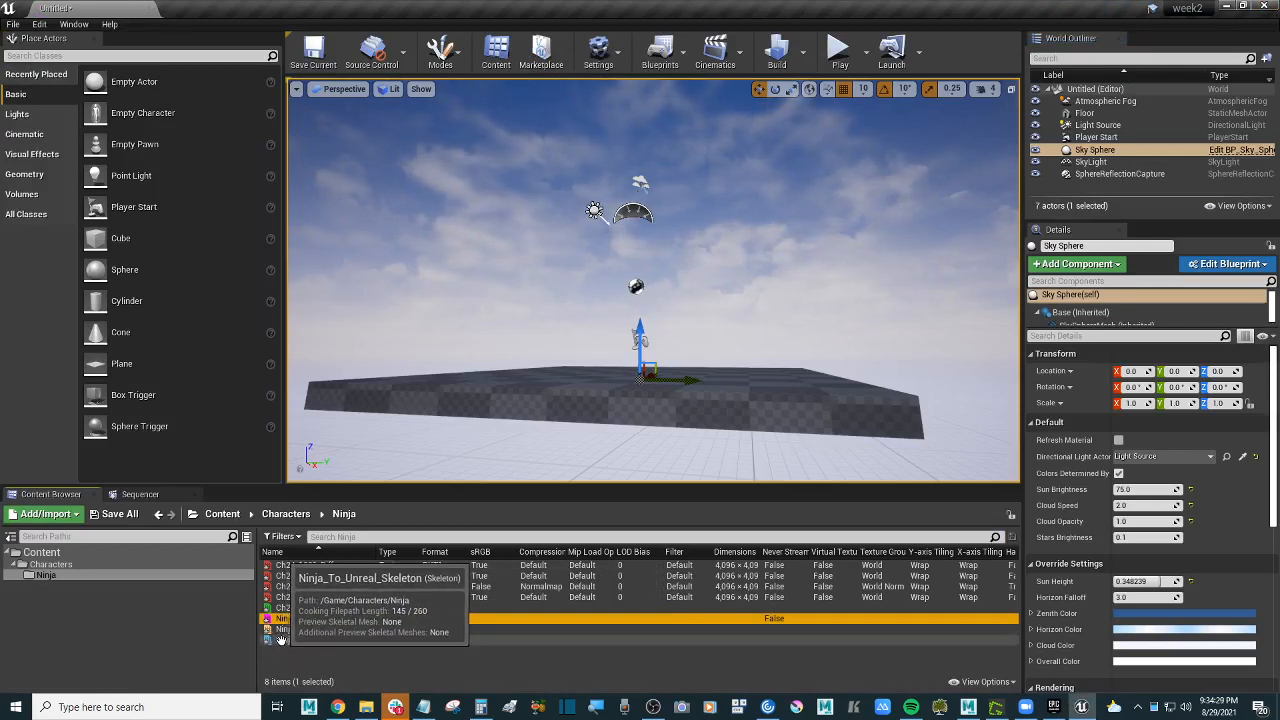
left_click(13, 24)
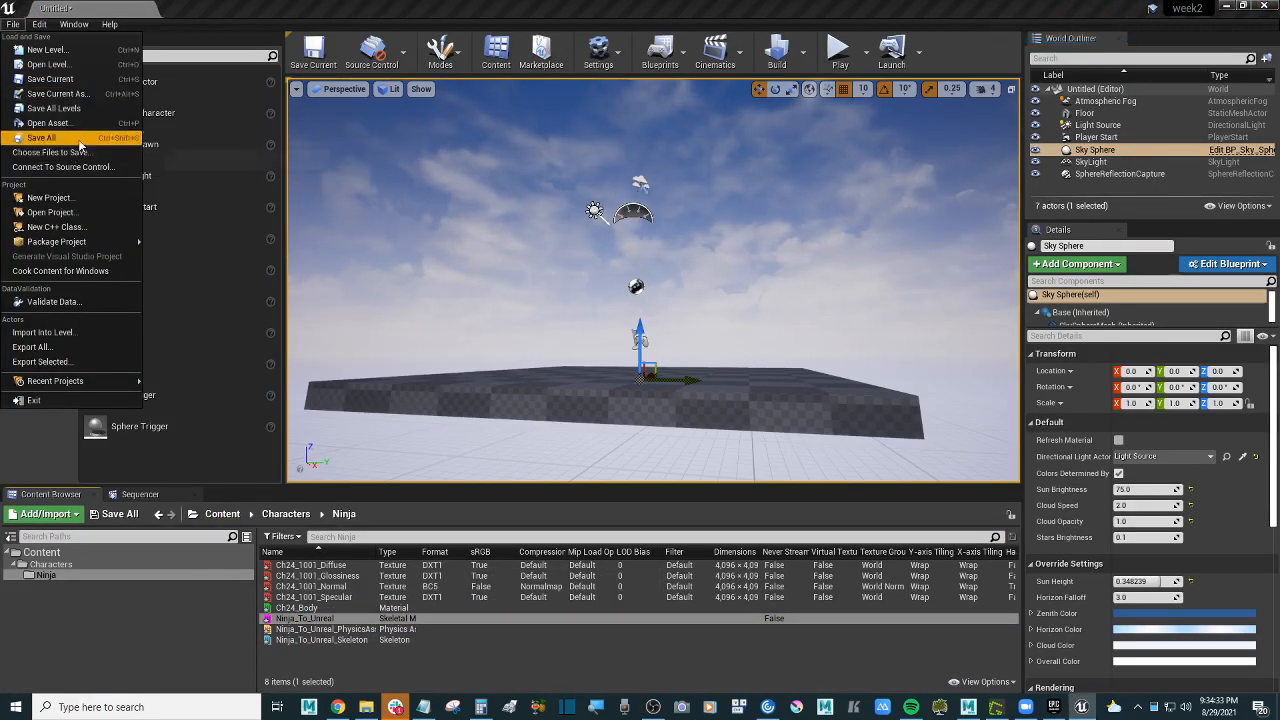
left_click(117, 138)
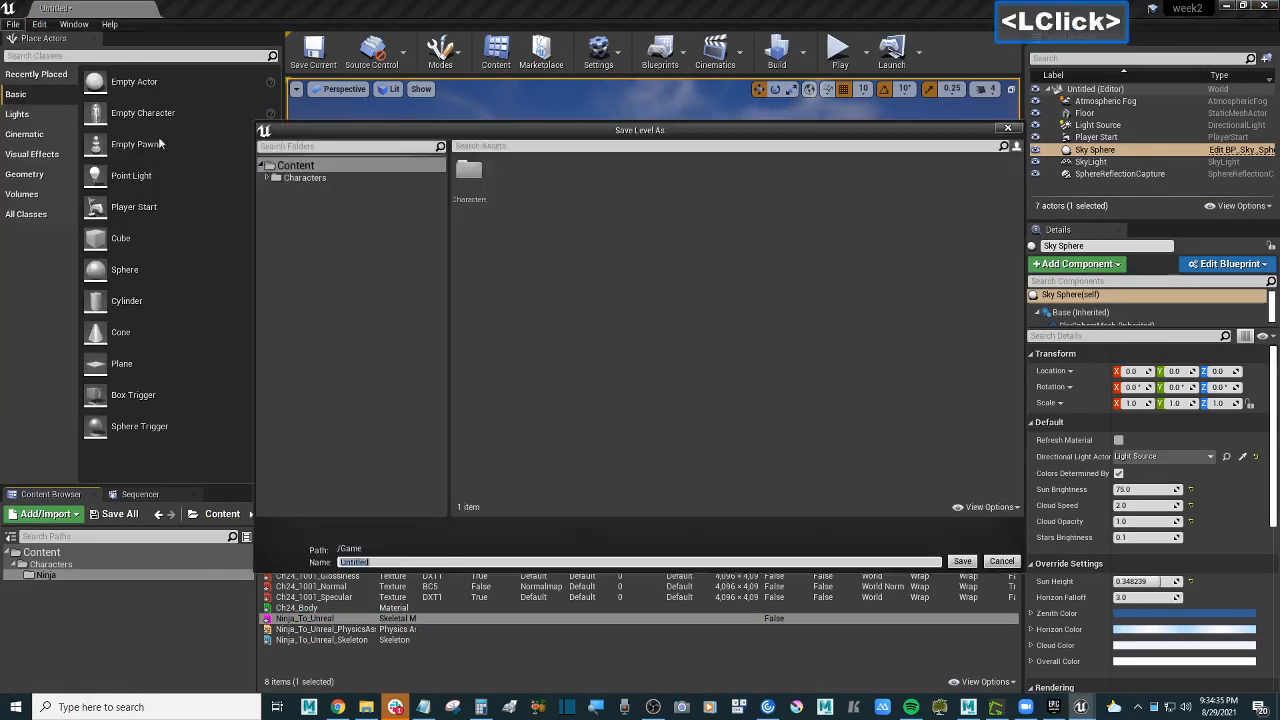
left_click_drag(512, 132, 498, 132)
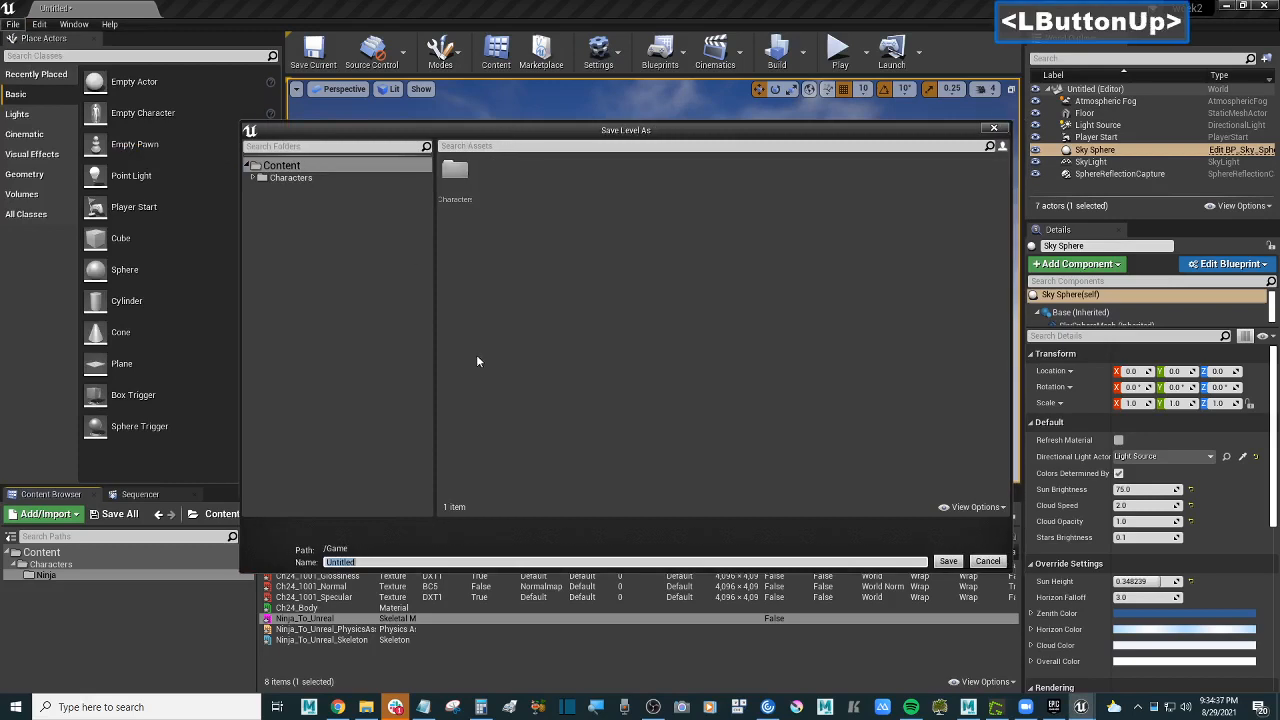
left_click_drag(640, 137, 632, 137)
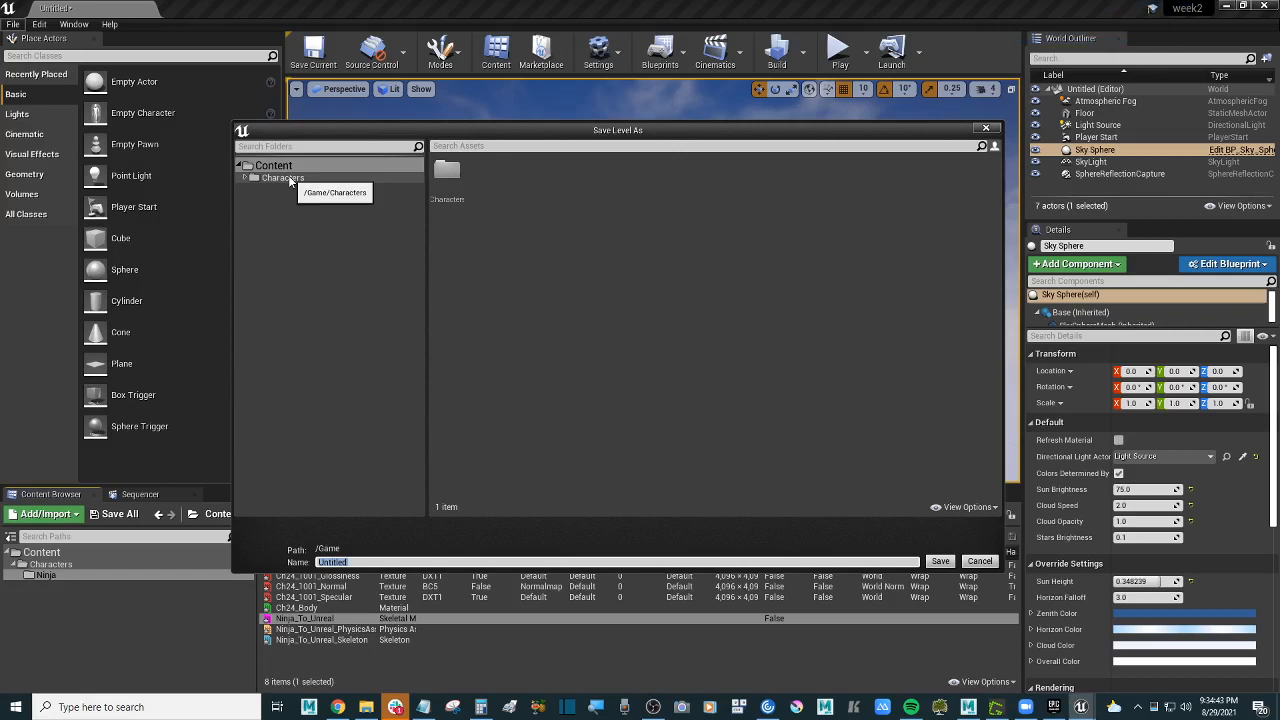
left_click(988, 128)
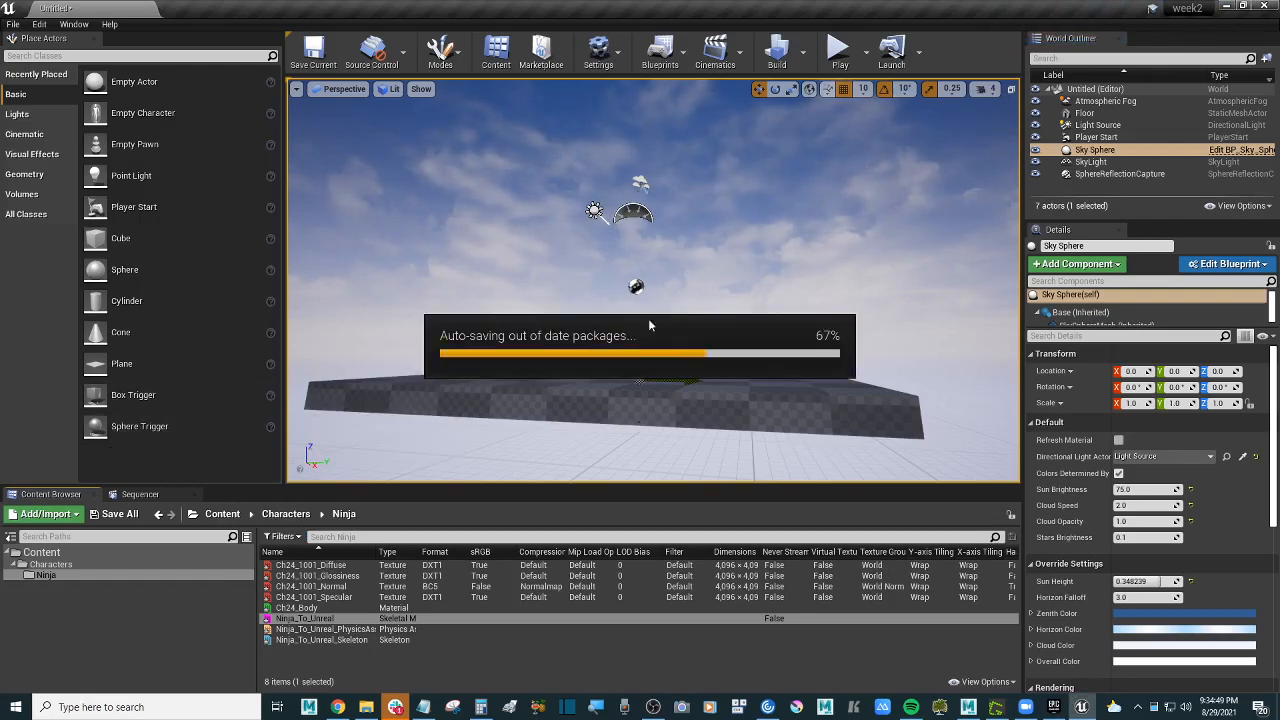
Step: Create a new folder named Levels directly under the project's Content folder
right_click_drag(761, 303, 740, 326)
key("w")
key("s")
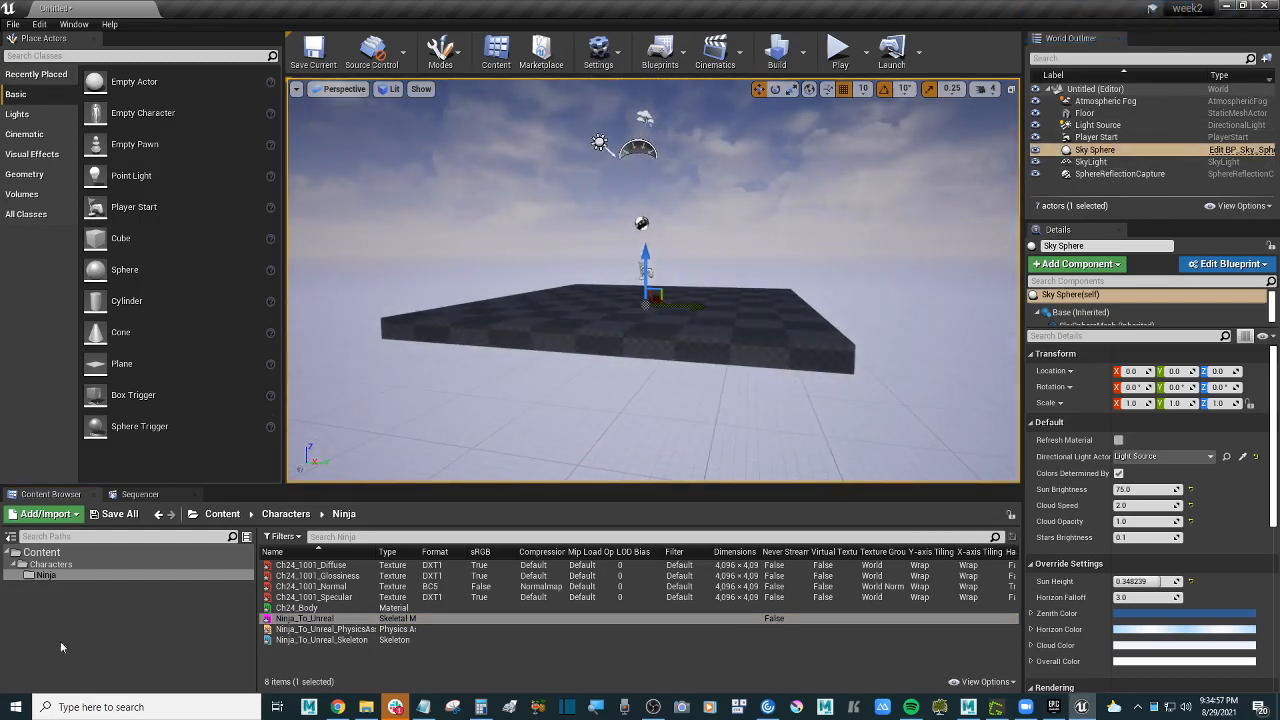
left_click(55, 553)
right_click(58, 557)
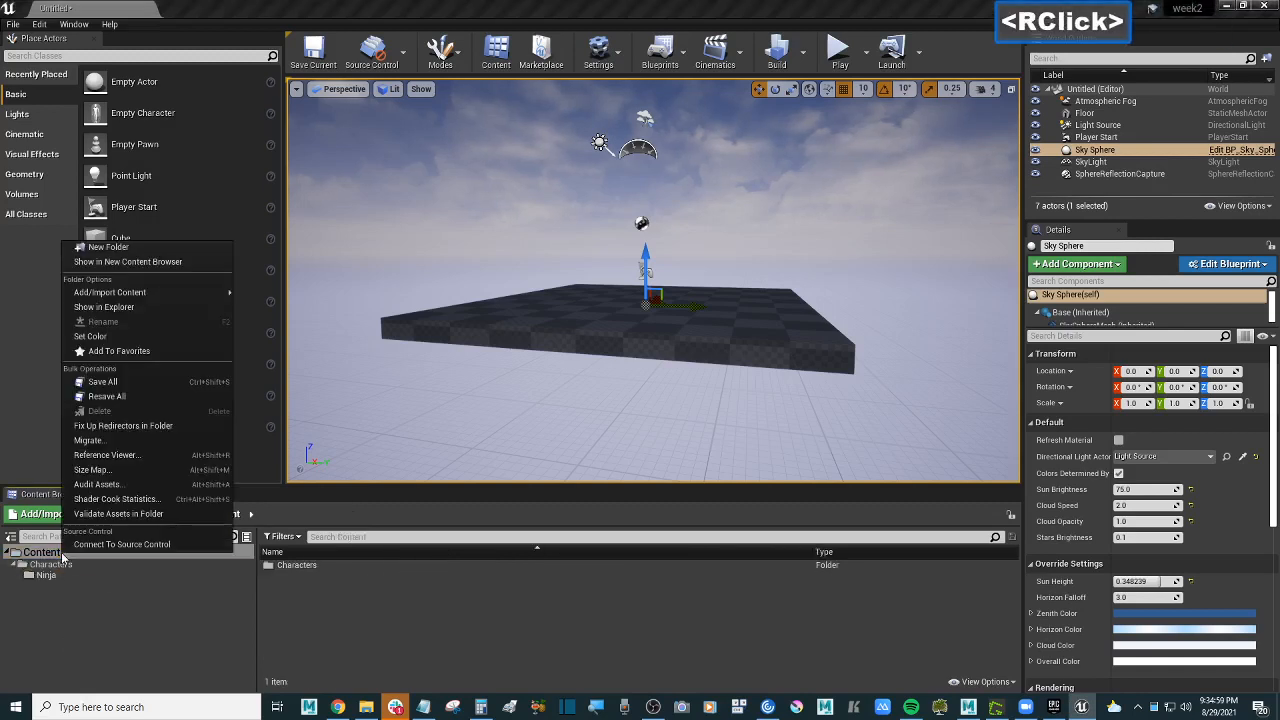
left_click(195, 257)
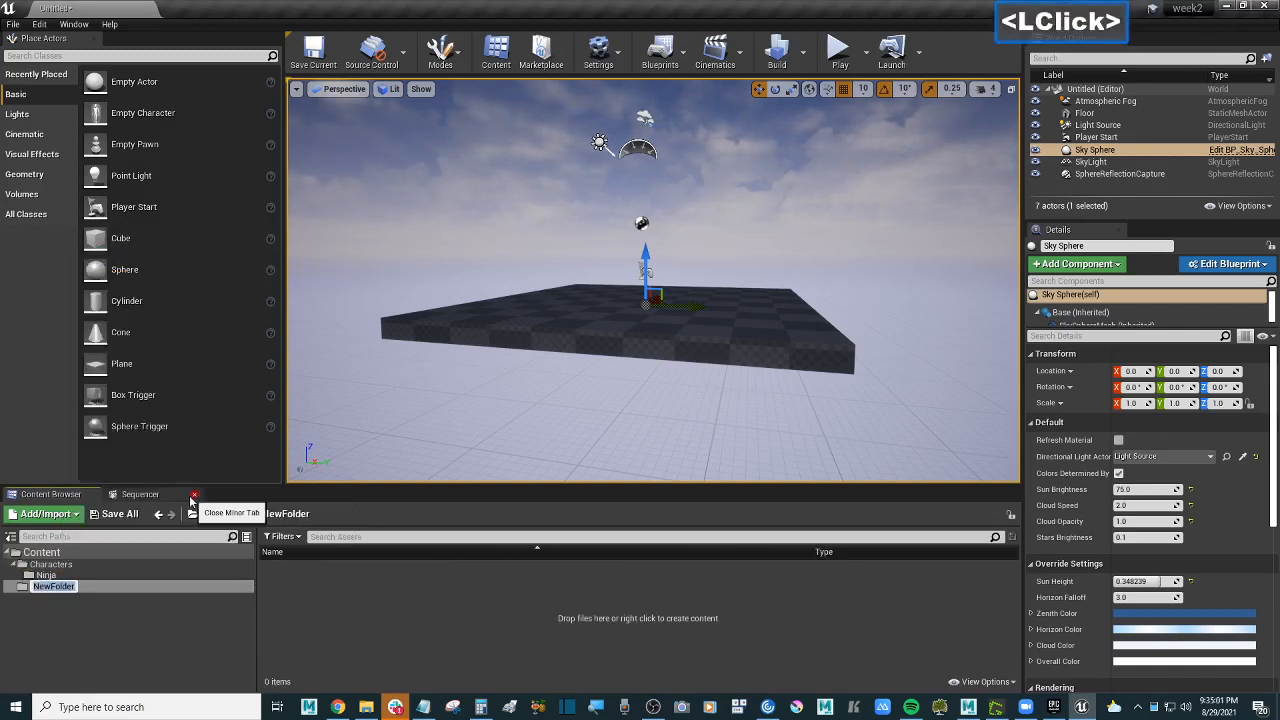
type("Levels")
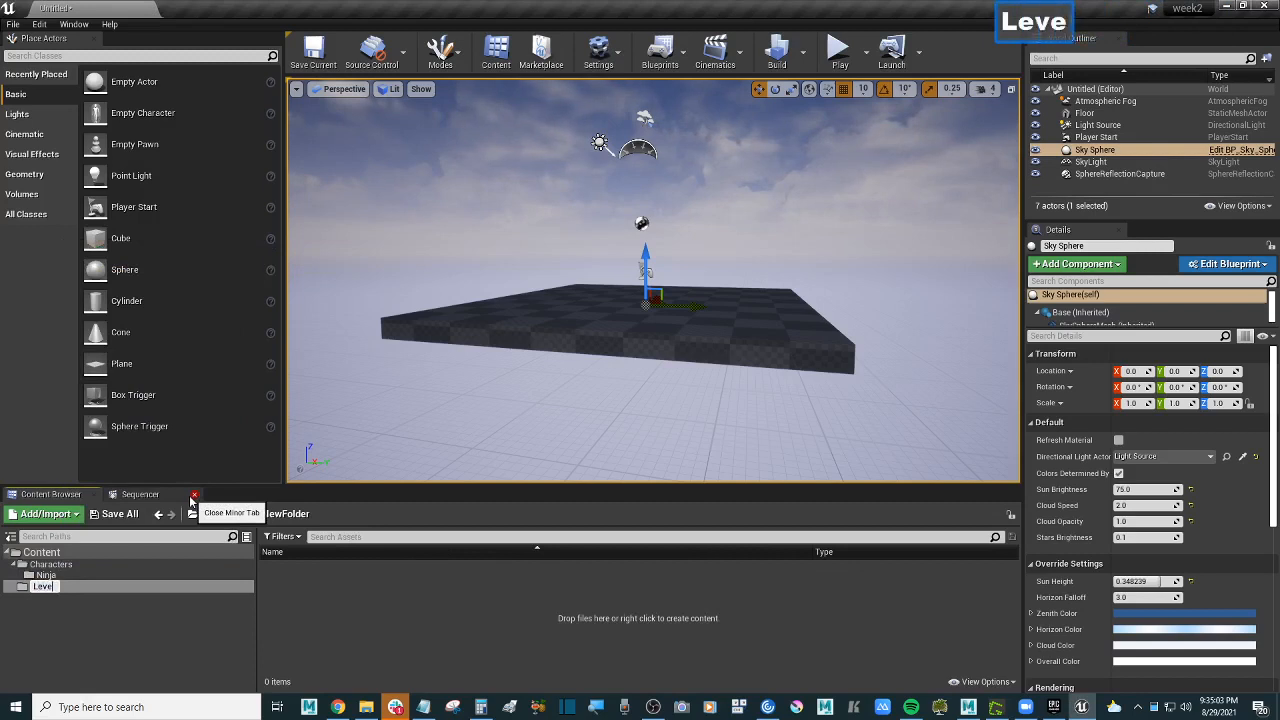
key("Return")
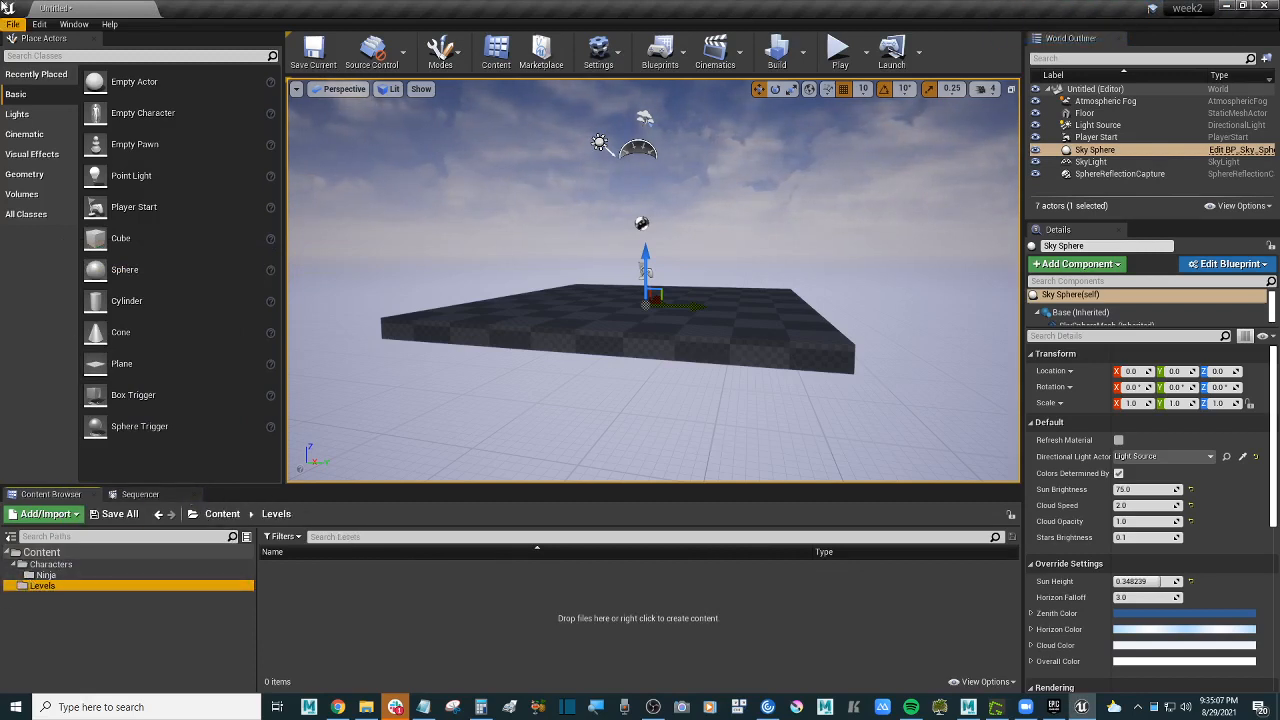
Step: Save all assets, storing the untitled level as week2 in the Levels folder, and select the saved level asset
left_click(22, 29)
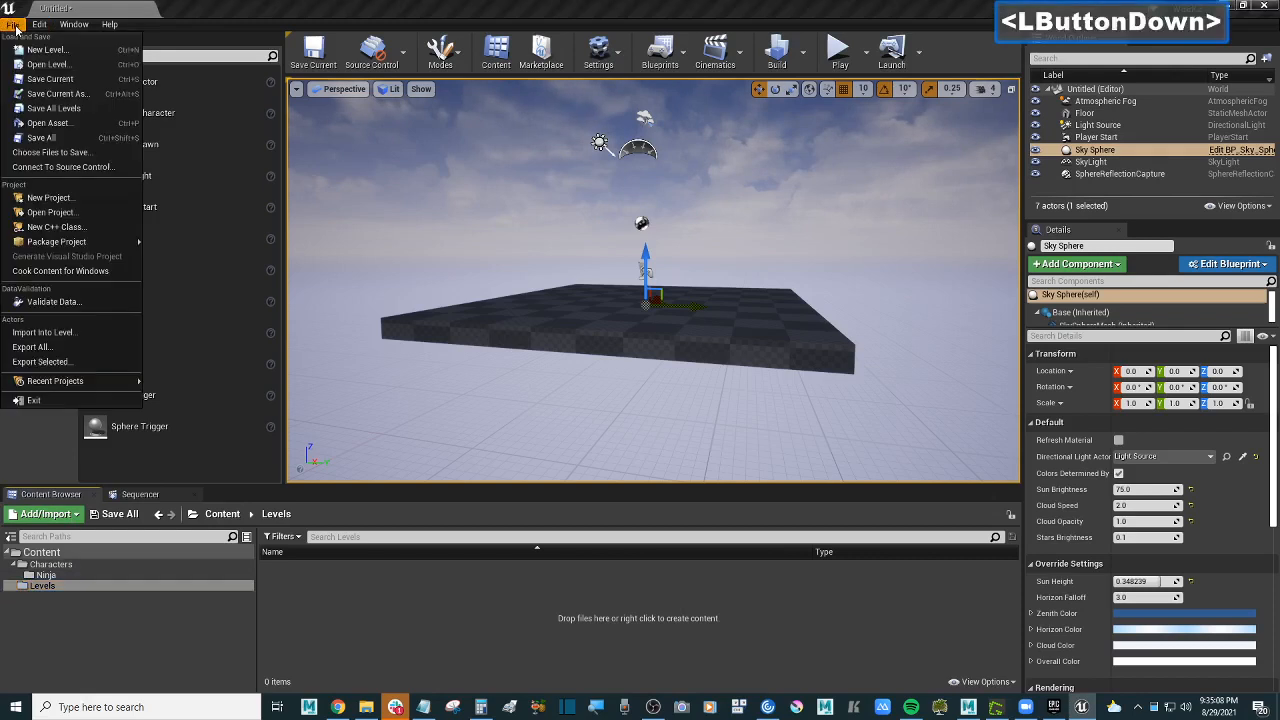
left_click(88, 140)
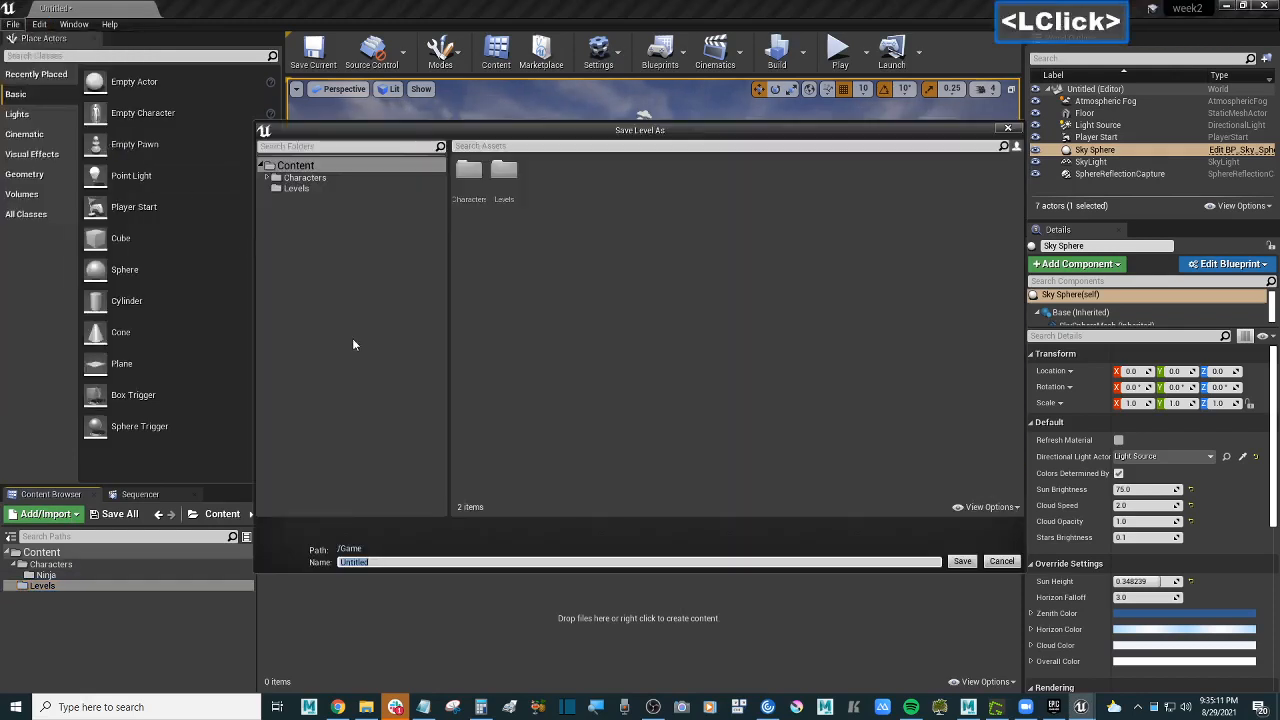
left_click(509, 178)
double_click(508, 178)
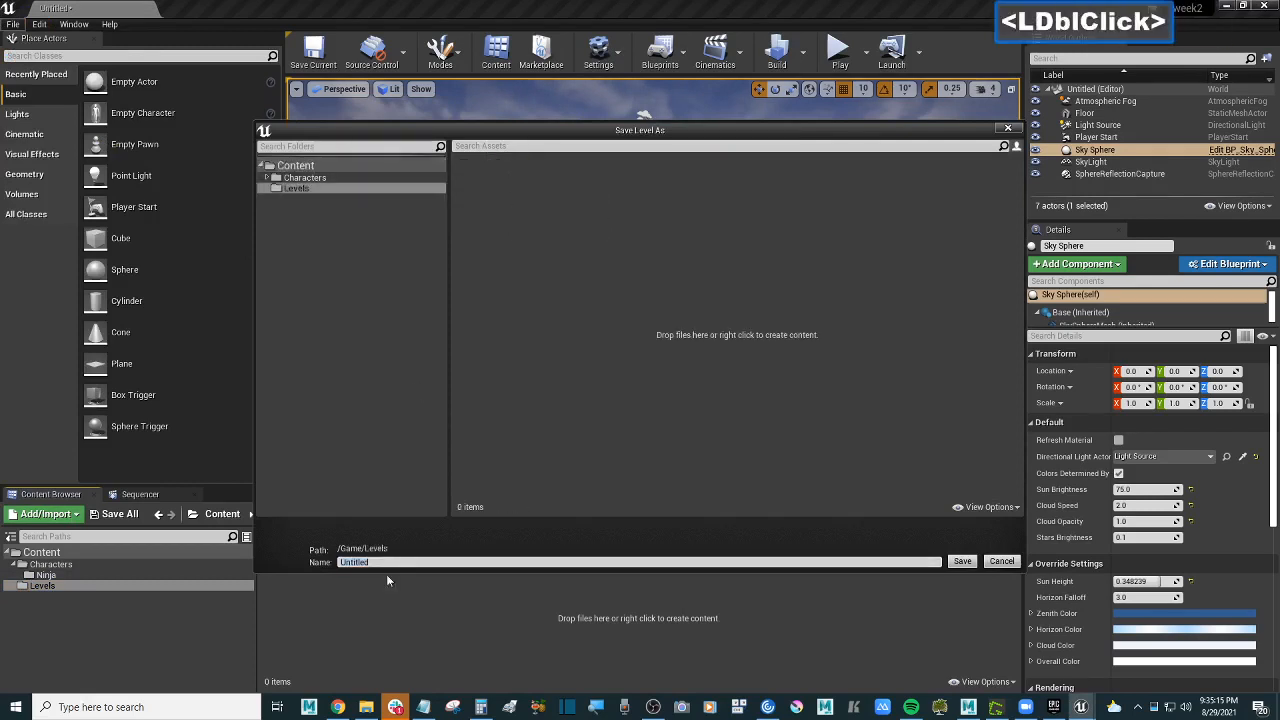
left_click(383, 562)
type("week")
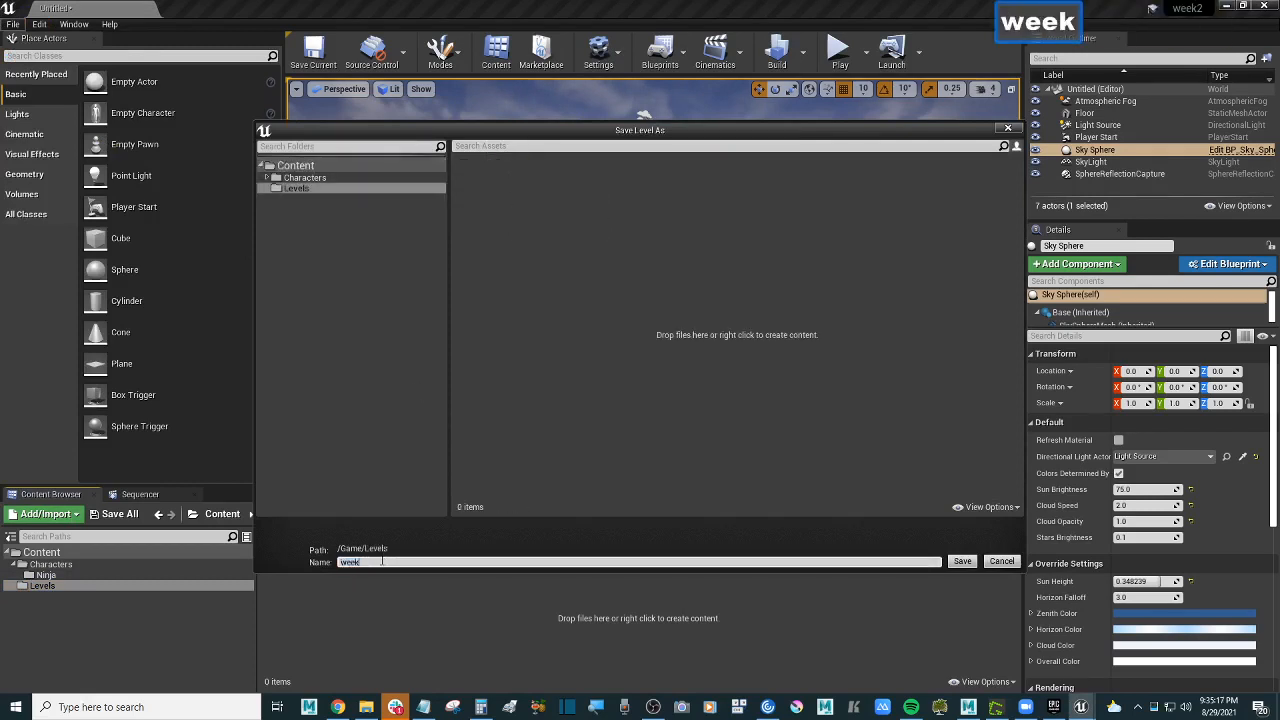
type("2")
key("Return")
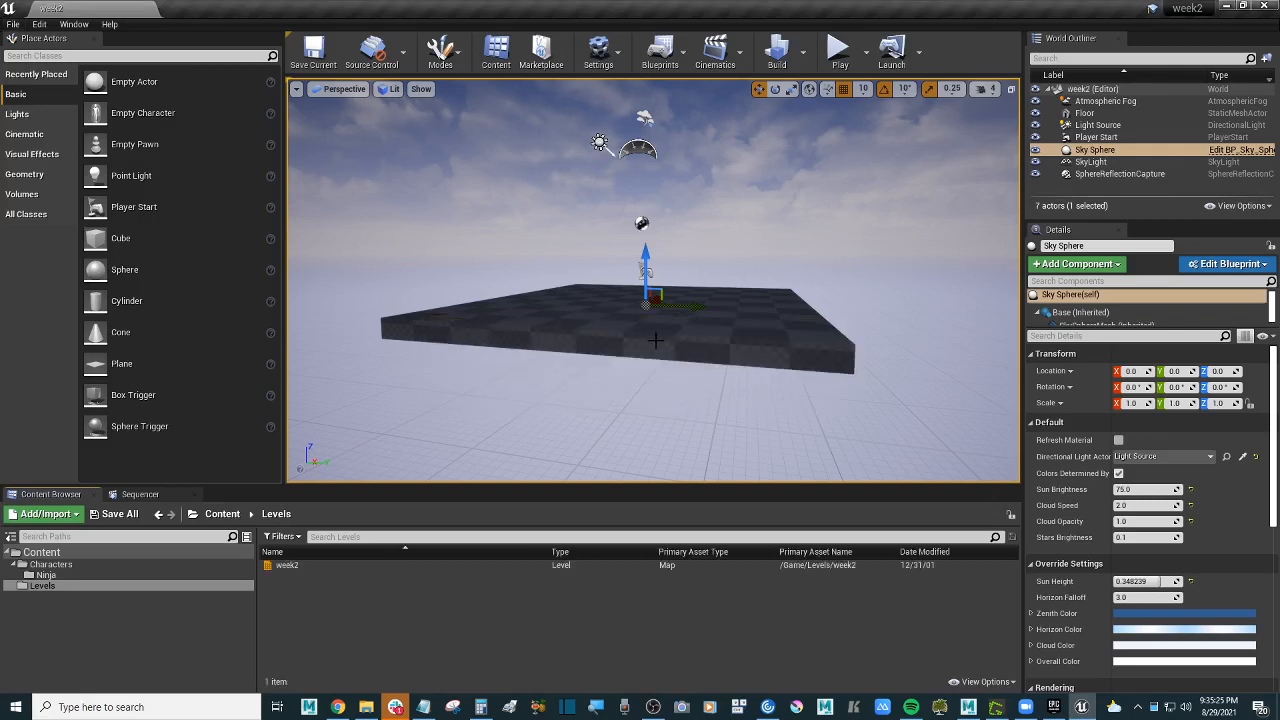
left_click(308, 566)
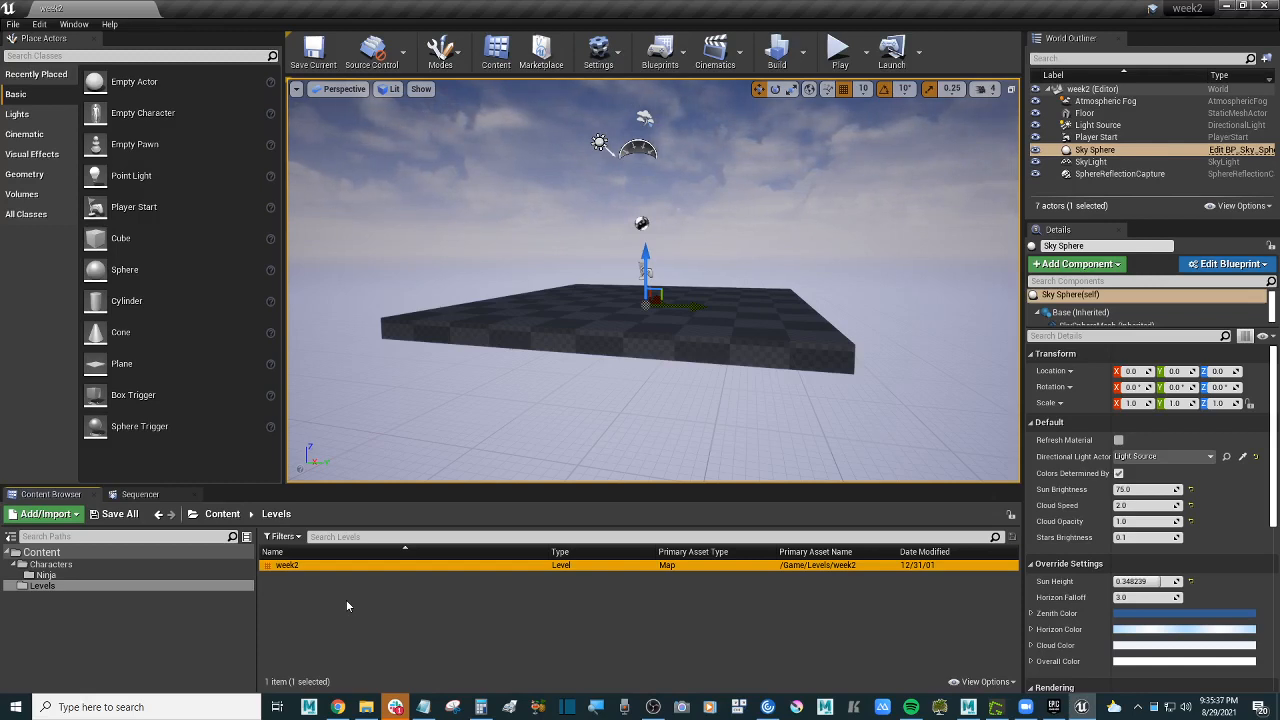
Step: Show the Ninja assets, switch to File Explorer and examine the saved files in the week2 project's Content/Characters/Ninja folder
left_click(13, 23)
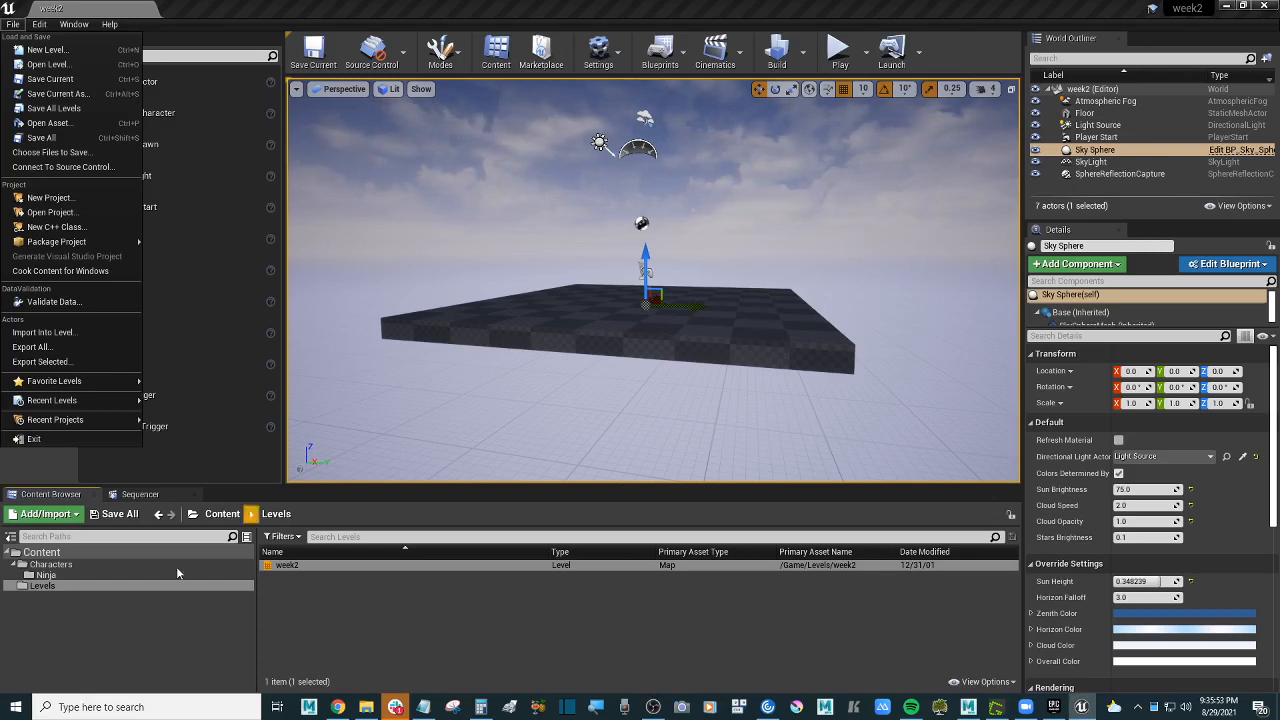
left_click(47, 576)
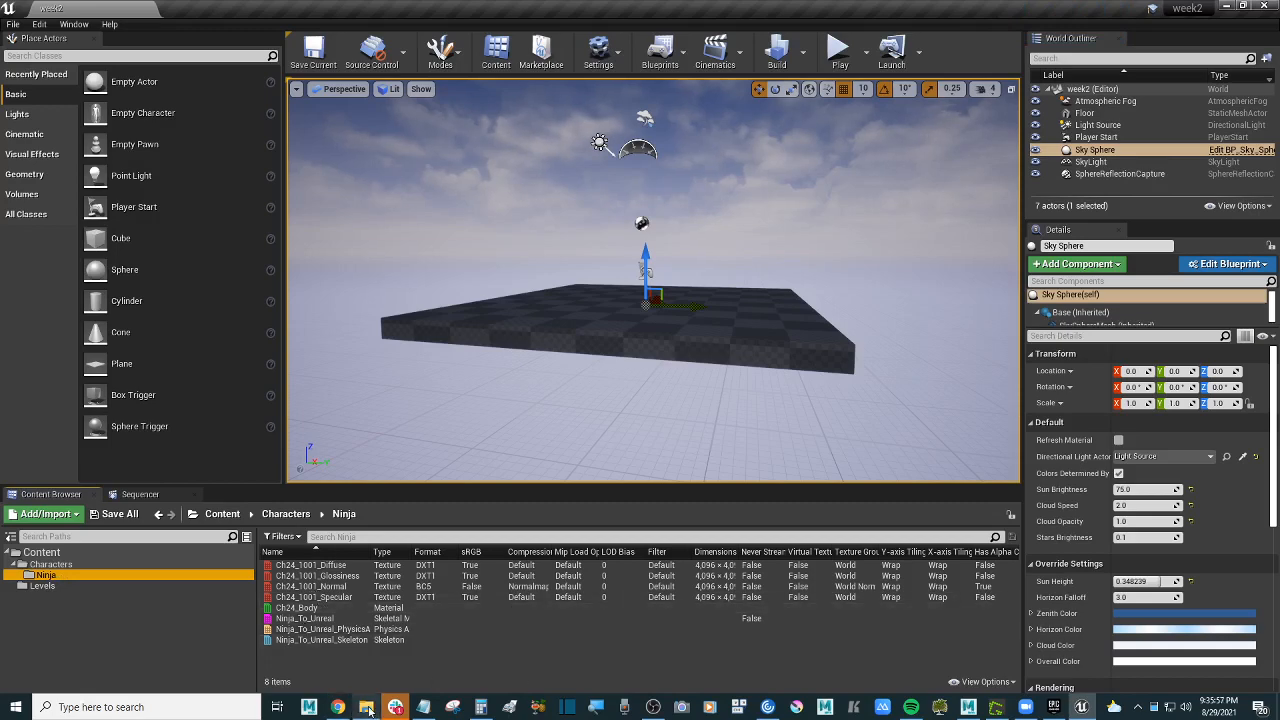
left_click(366, 707)
left_click(729, 158)
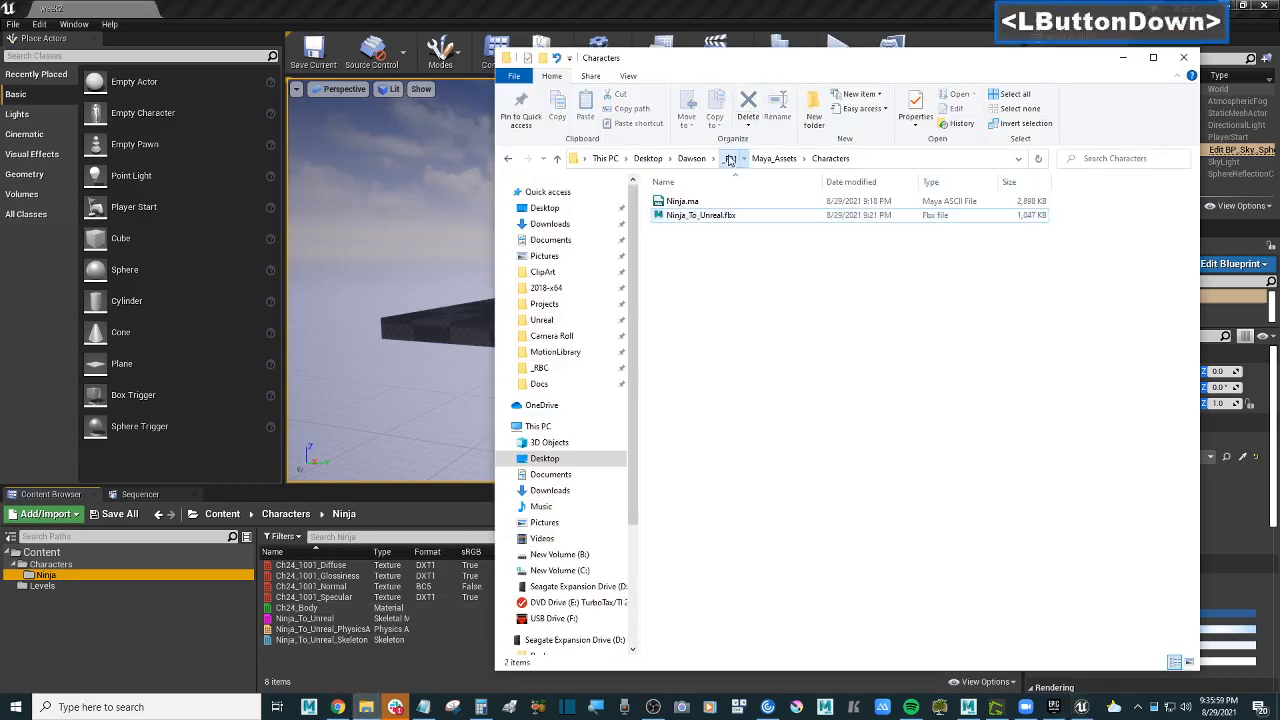
double_click(690, 230)
double_click(680, 202)
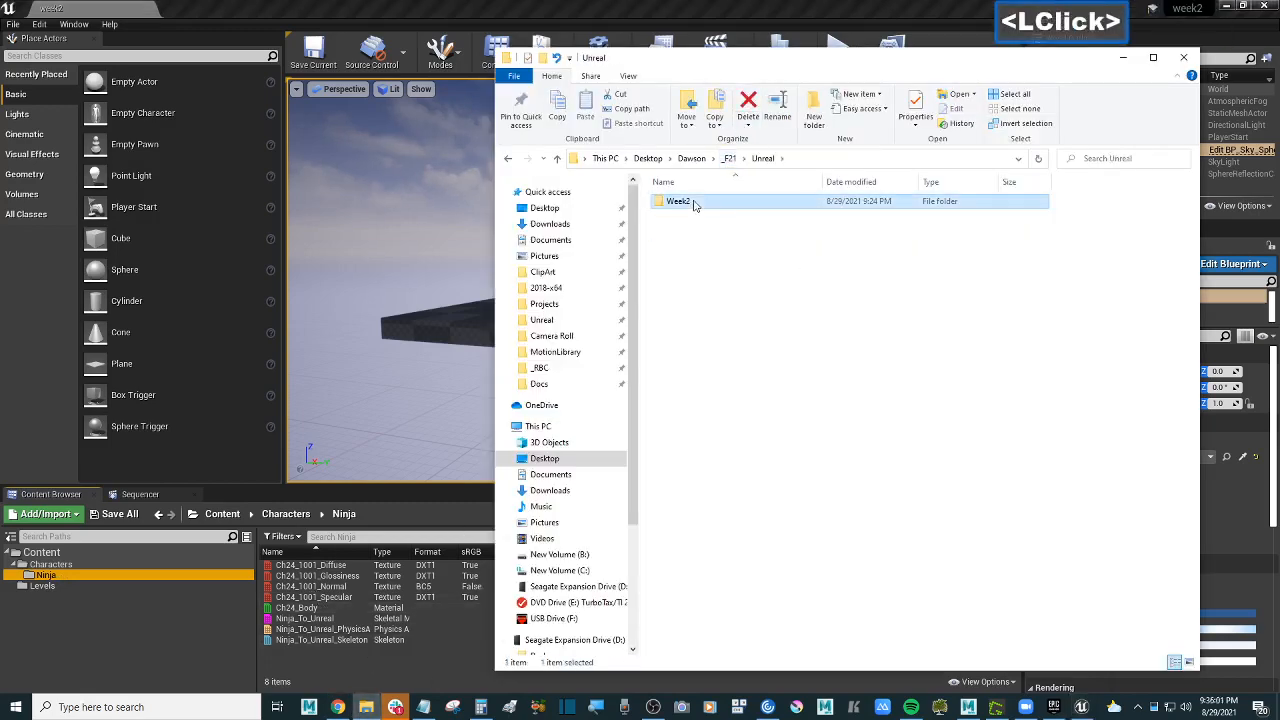
double_click(682, 202)
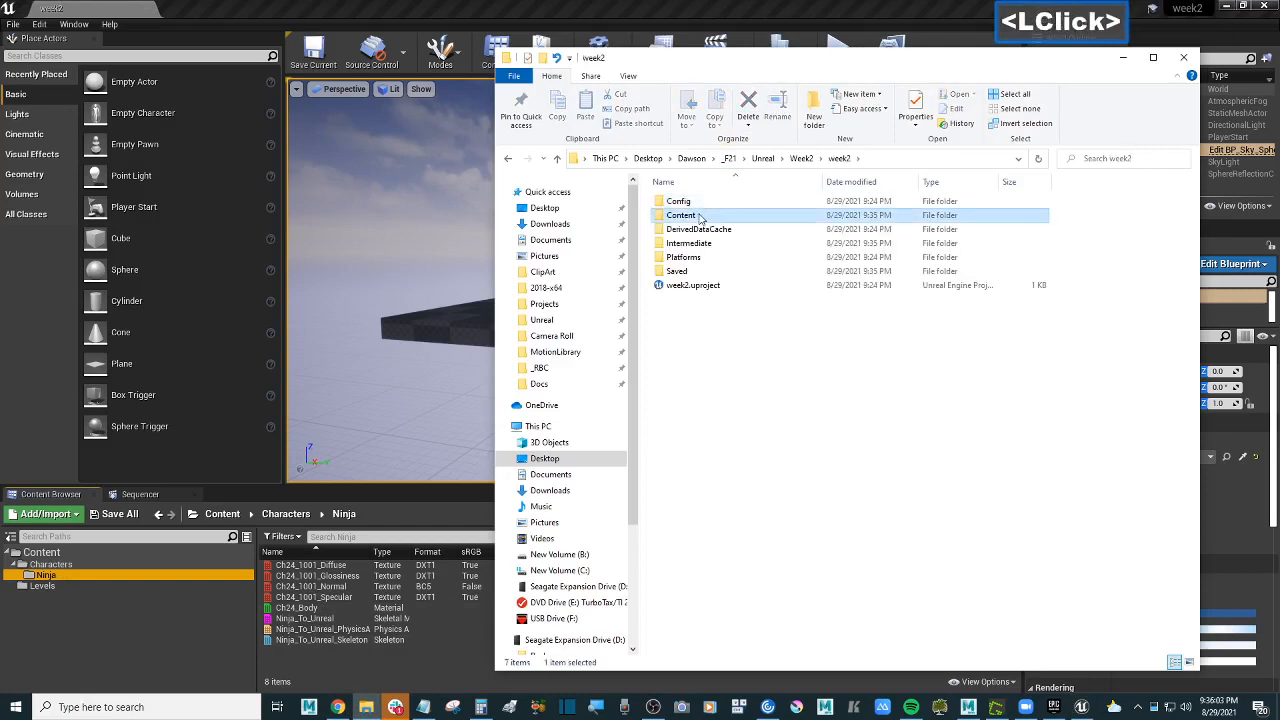
double_click(700, 214)
double_click(695, 202)
double_click(694, 202)
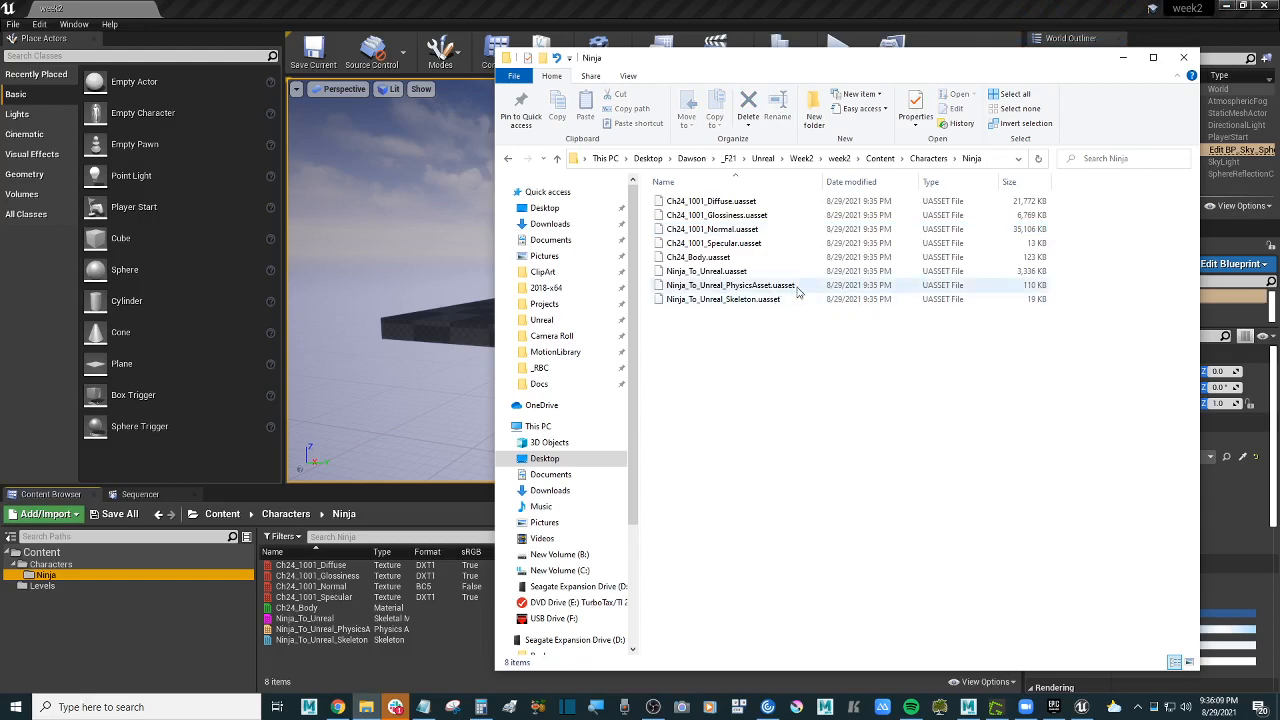
left_click(808, 365)
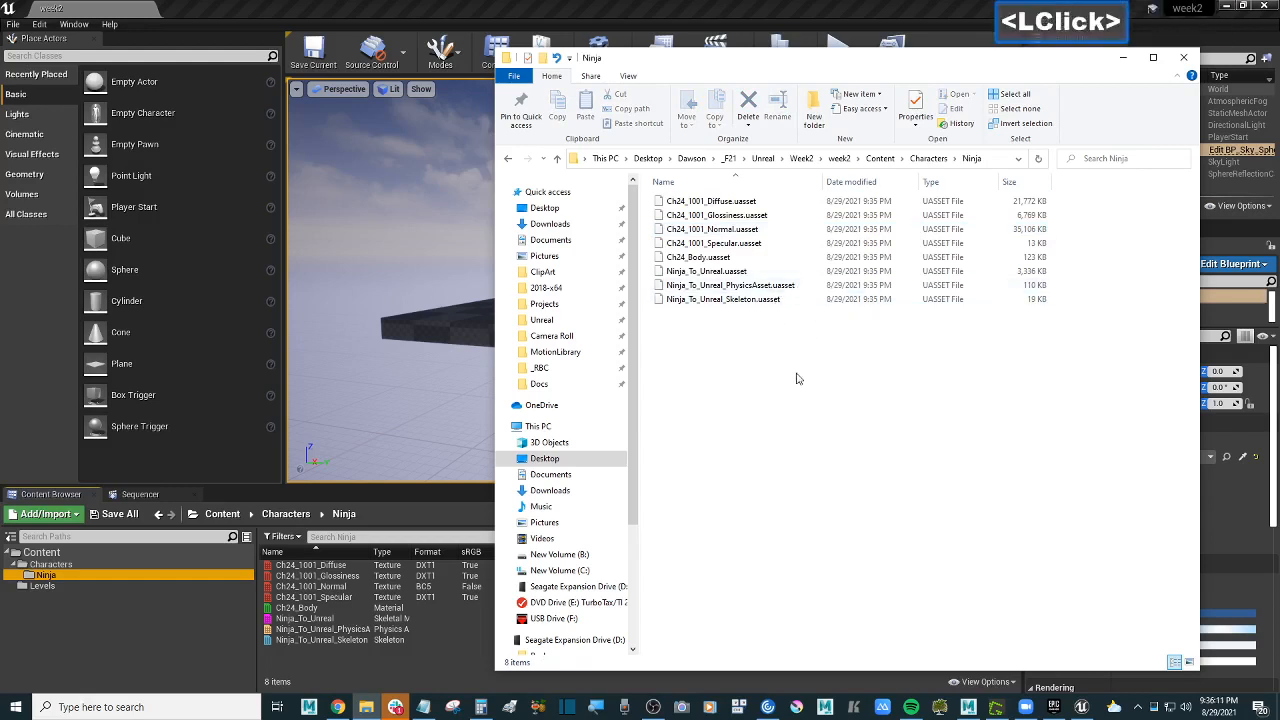
Step: Check the saved level file in the project's Content/Levels folder on disk and return to the Unreal editor
key("BackSpace")
key("BackSpace")
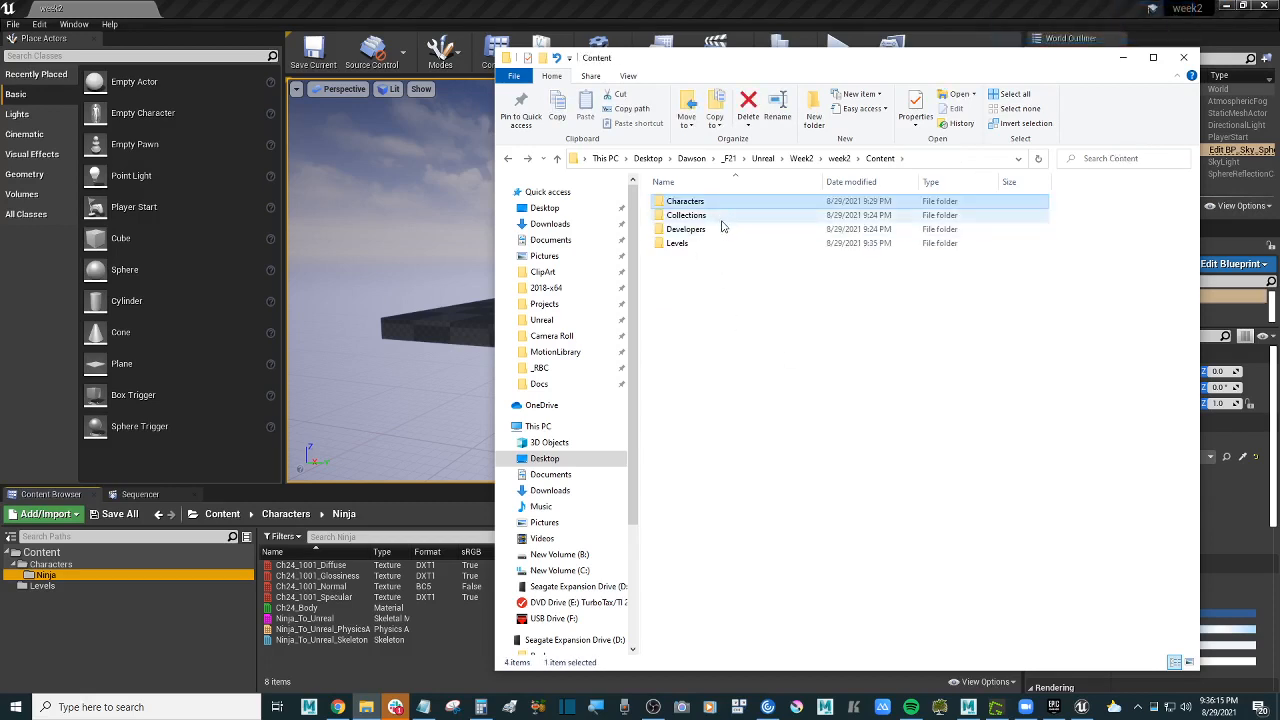
double_click(685, 244)
left_click(785, 301)
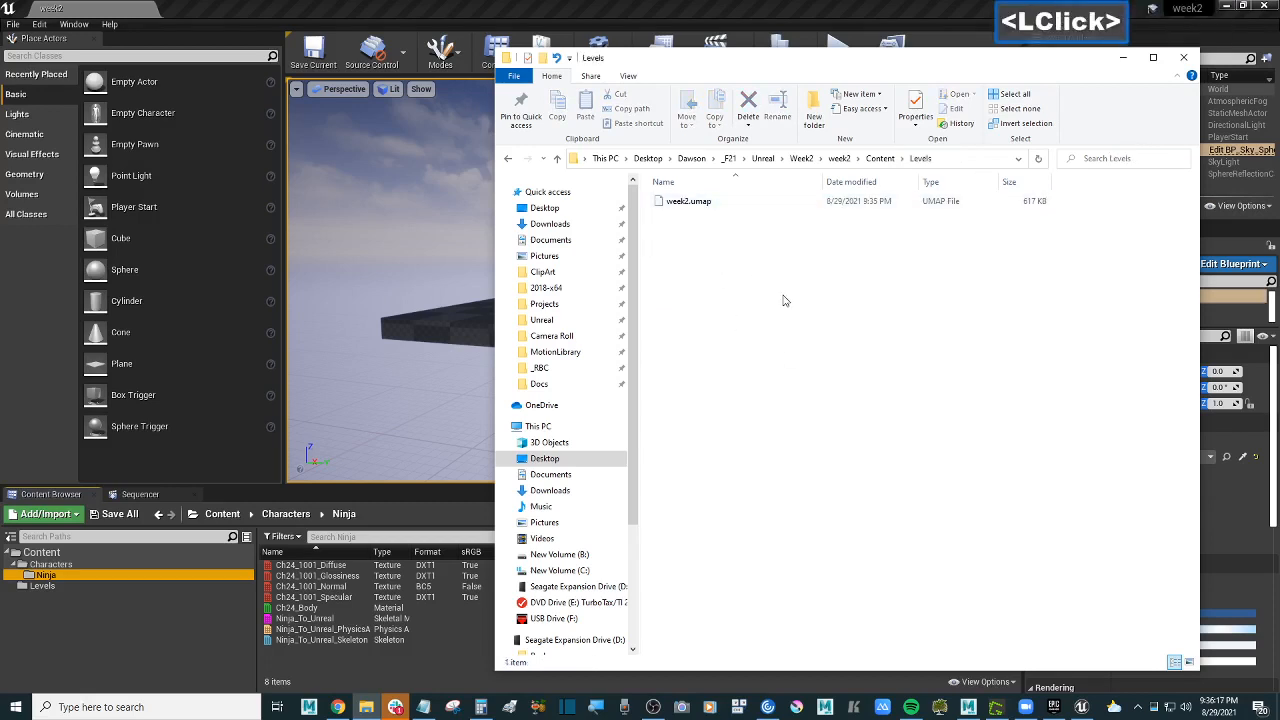
left_click(415, 231)
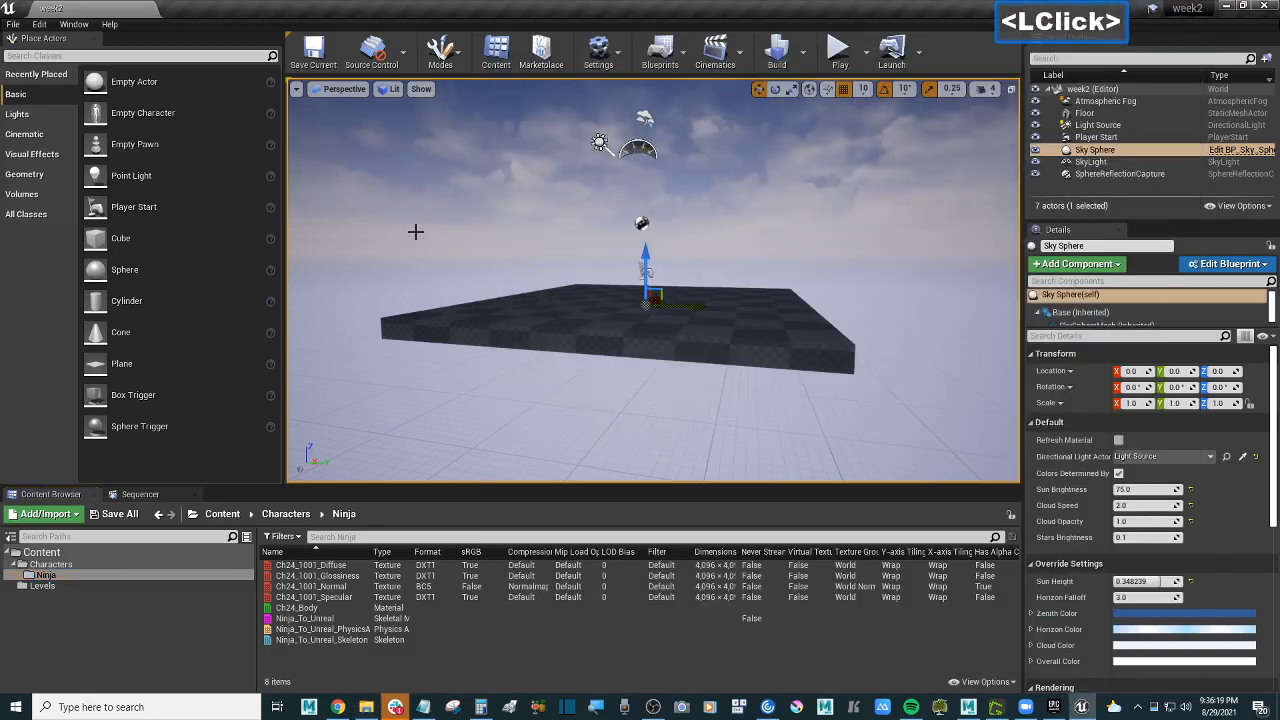
Step: Switch to the open Ninja.ma scene in Maya and save it
left_click(448, 670)
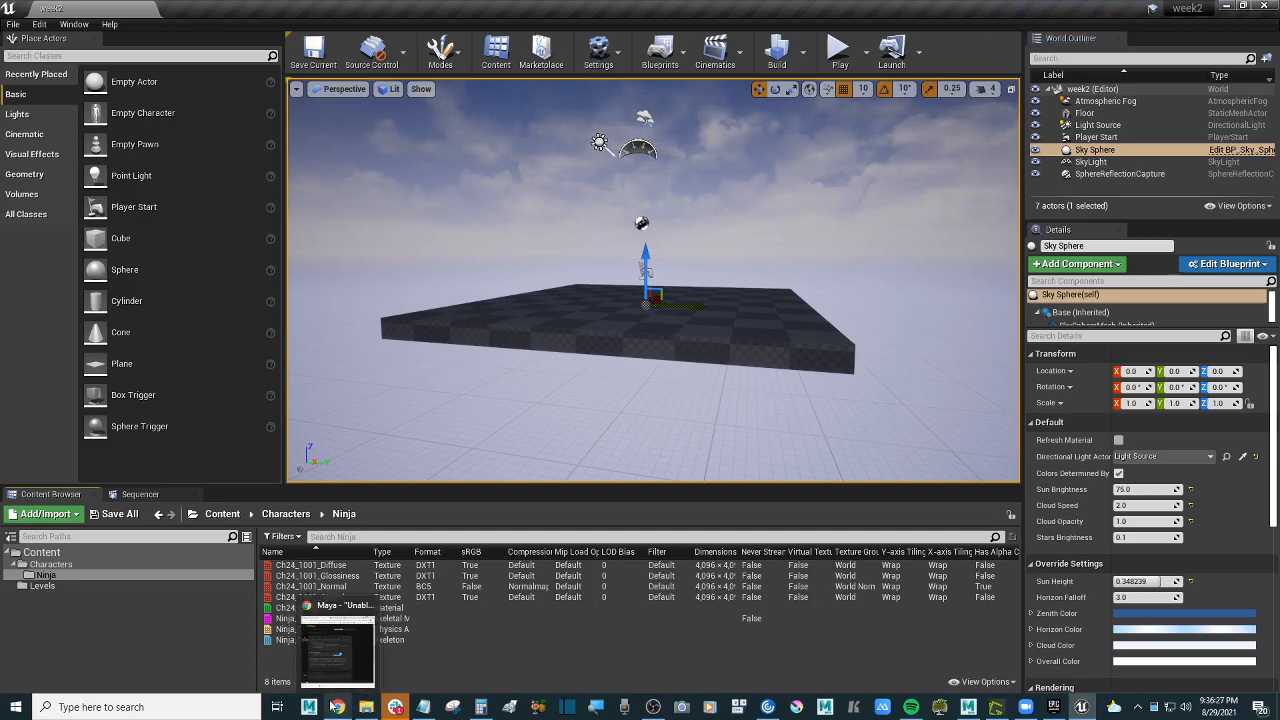
left_click(310, 707)
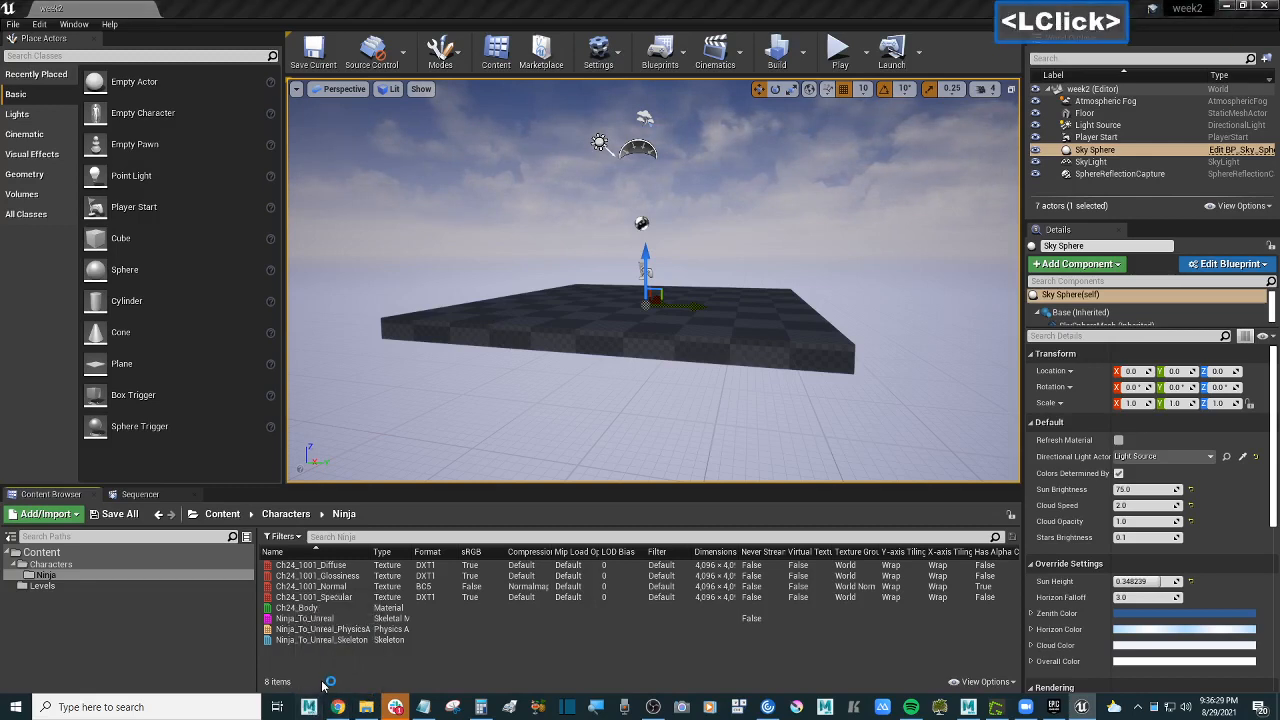
left_click(968, 707)
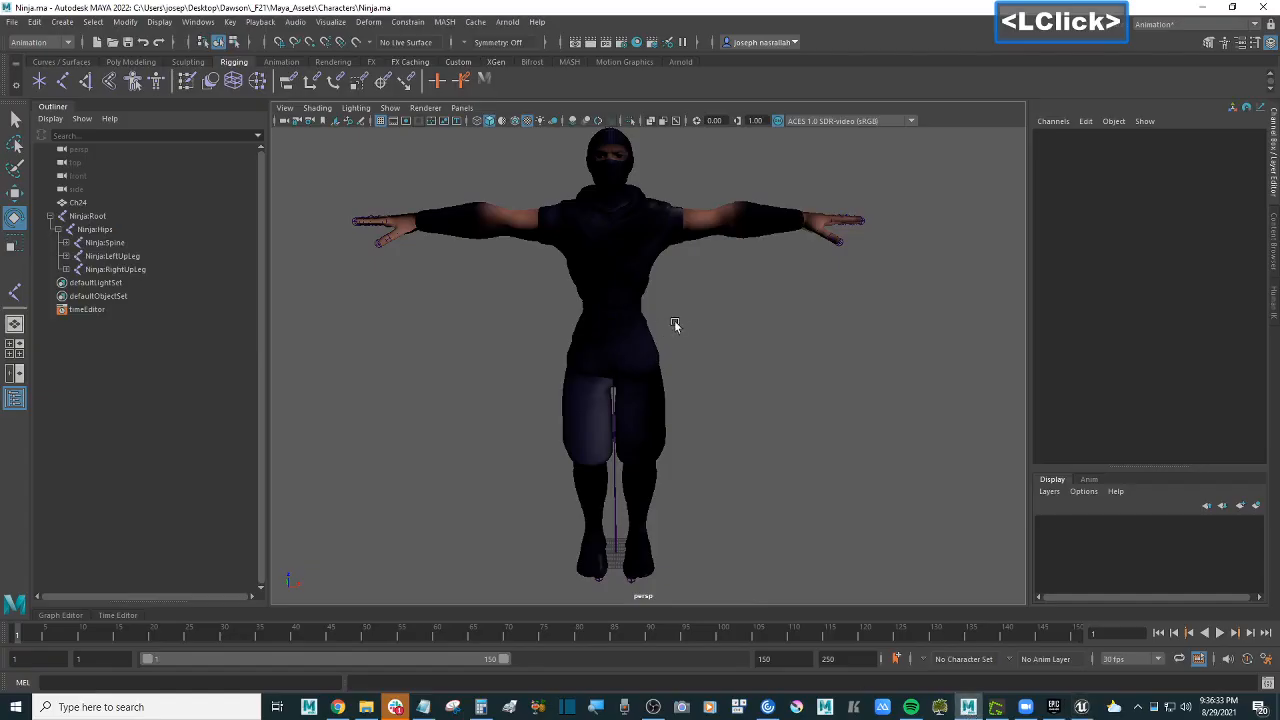
scroll(672, 322, "down", 2)
left_click_drag(668, 317, 680, 327, "alt")
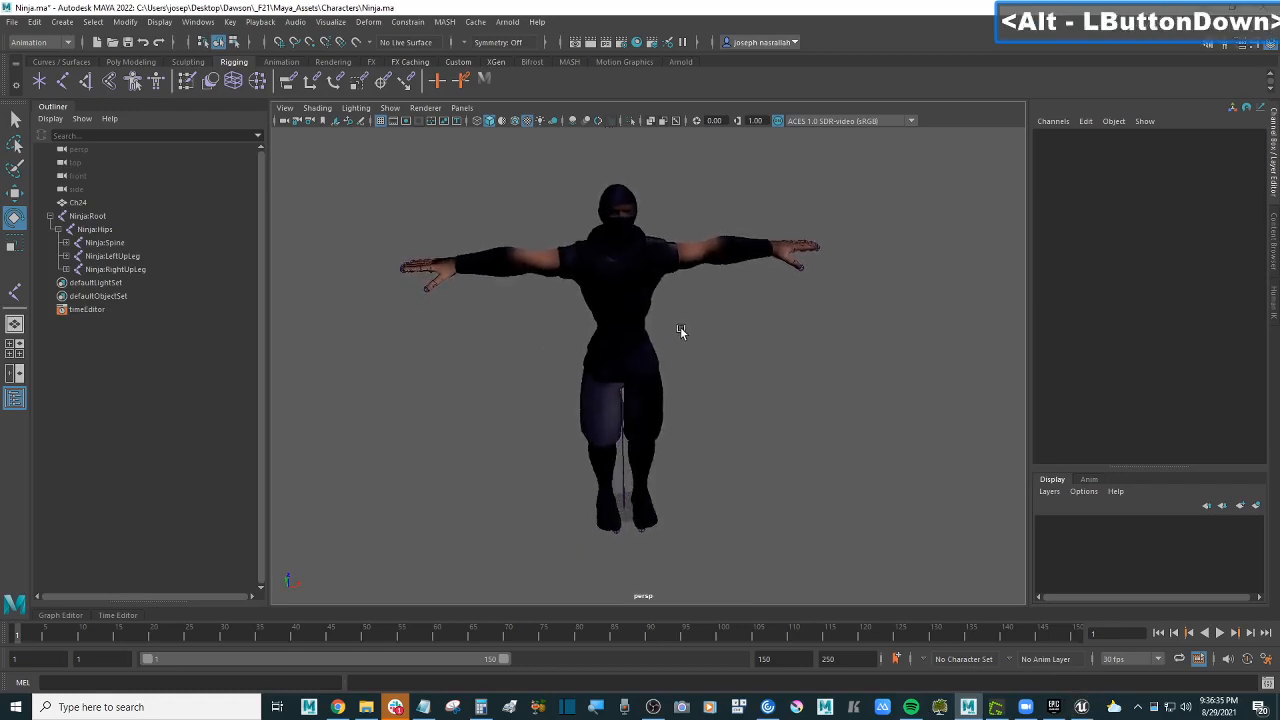
scroll(680, 328, "up", 2, "alt")
middle_click_drag(680, 329, 682, 346, "alt")
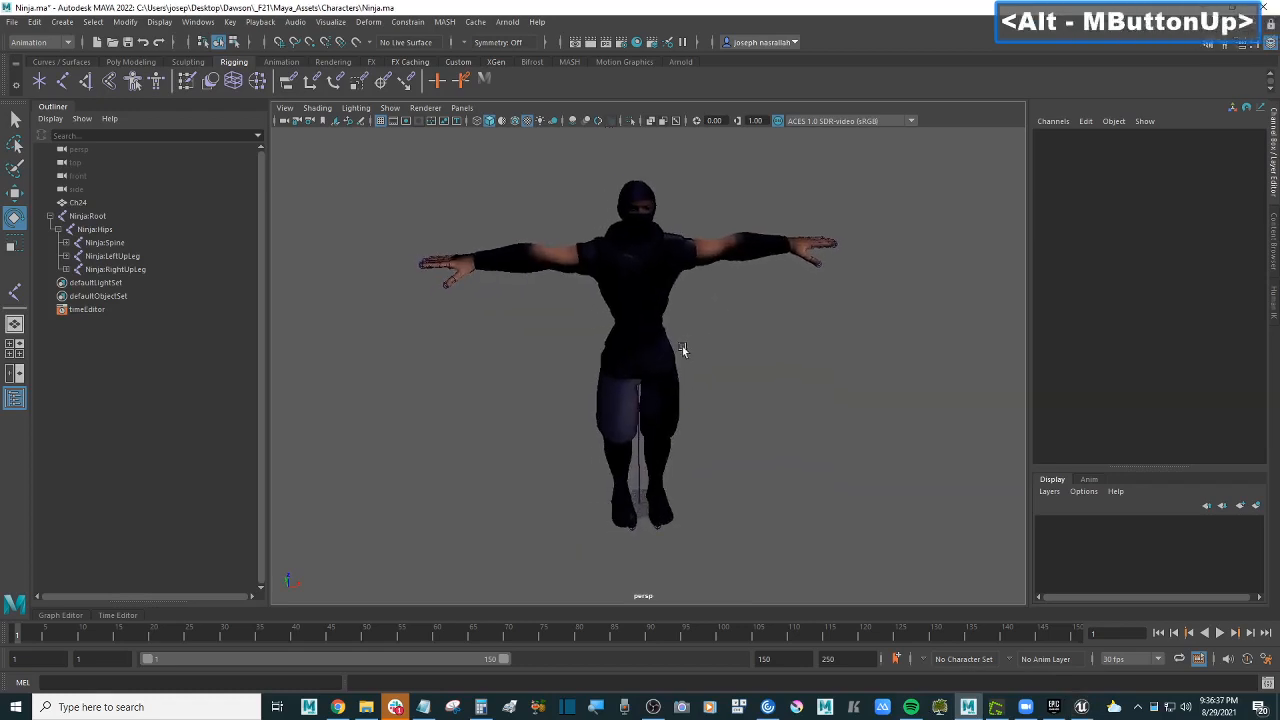
mouse_move(682, 346)
left_mouse_down("alt")
mouse_move(670, 323)
mouse_move(684, 321)
left_mouse_up("alt")
left_click(690, 334)
scroll(683, 321, "up", 2, "alt")
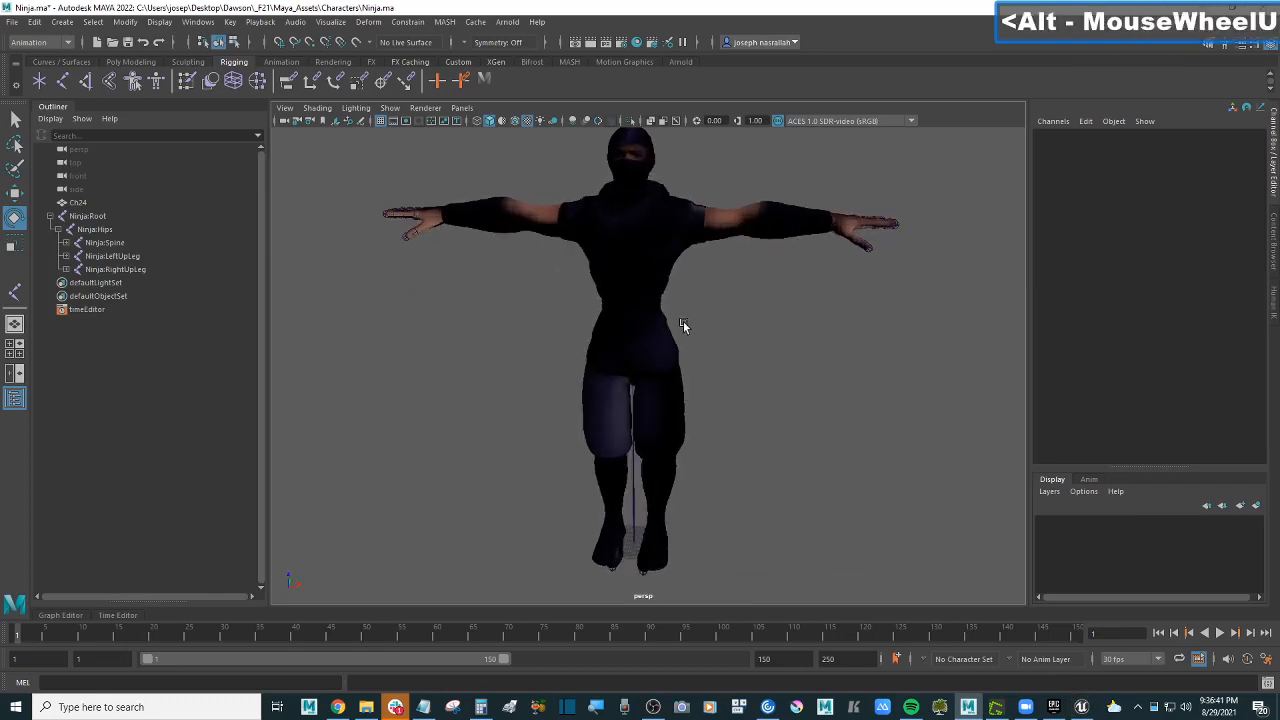
scroll(683, 321, "down", 2, "alt")
middle_click_drag(683, 321, 675, 327, "alt")
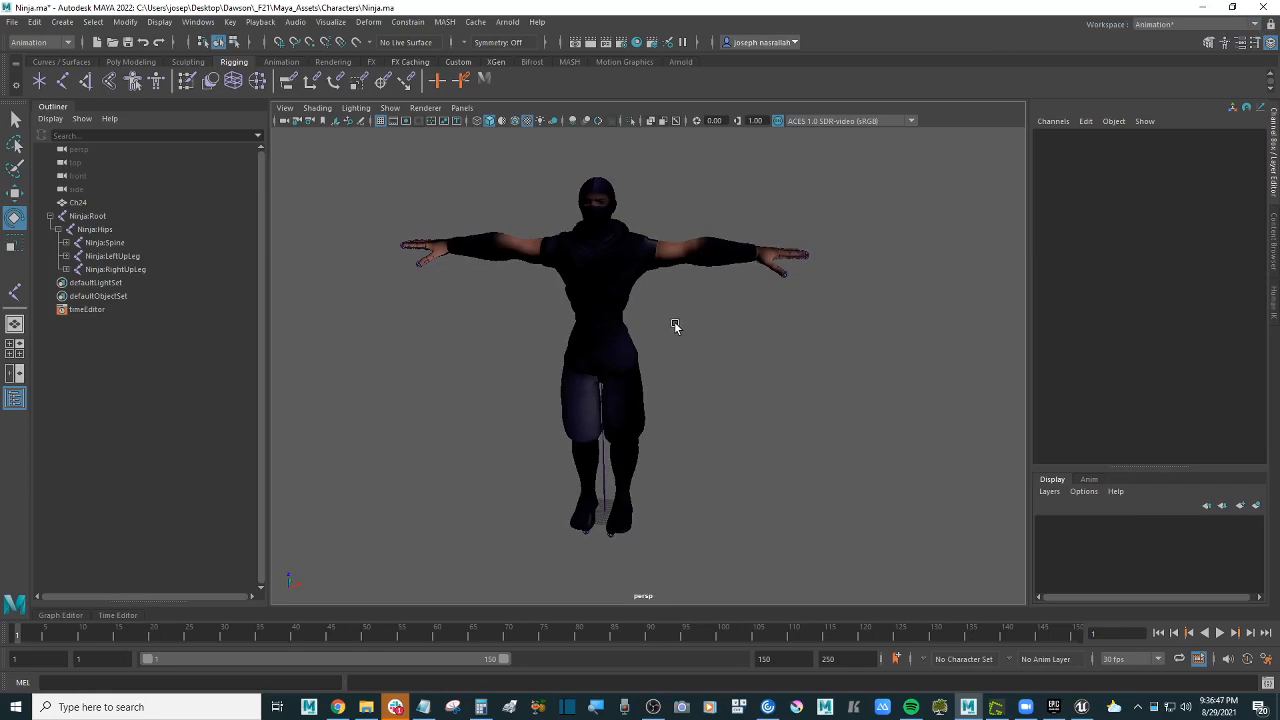
left_click(706, 329)
key("ctrl+s")
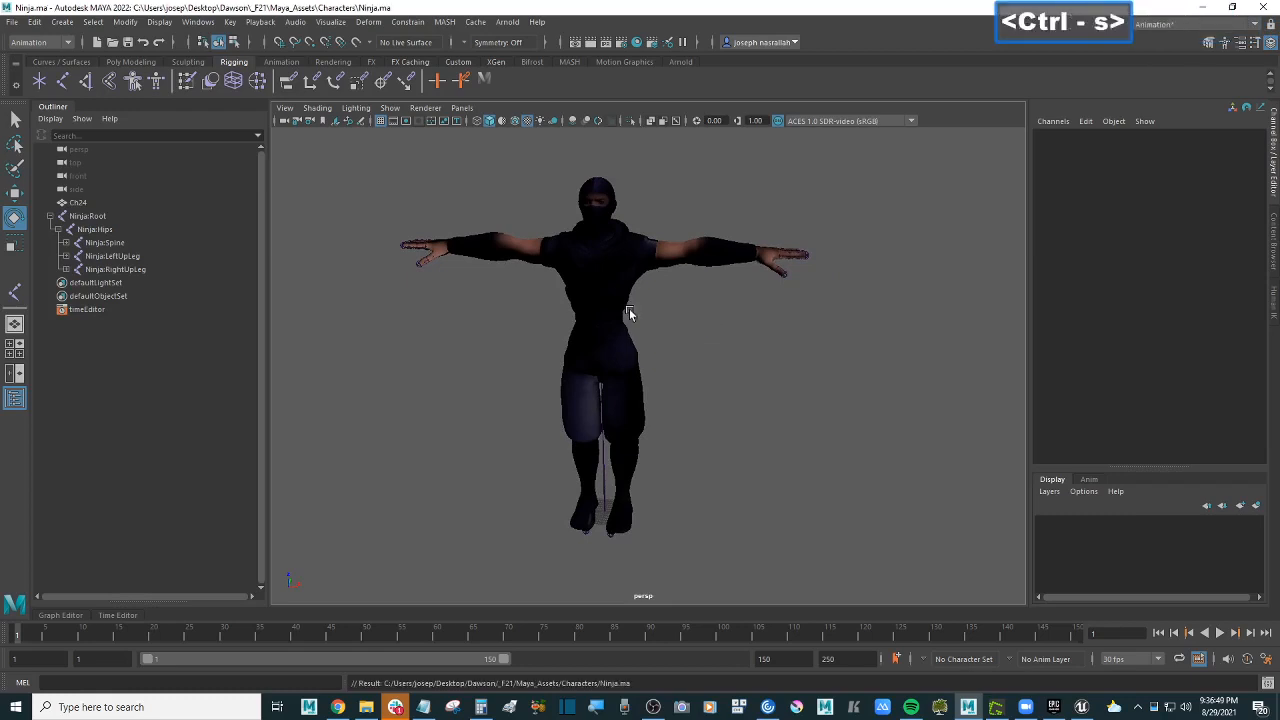
Step: Select the Ninja:Root joint to examine the skeleton, clear the selection and check the available workspace layouts
left_click(82, 204)
left_click(96, 218)
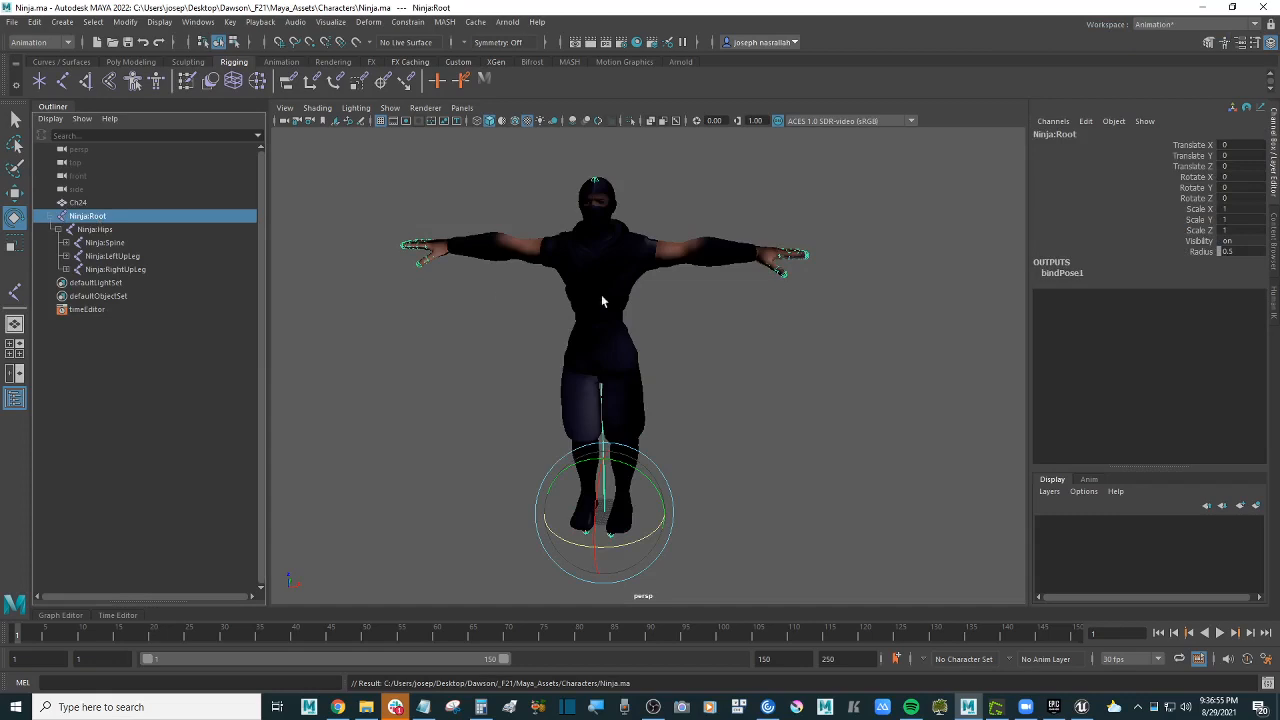
left_click(798, 313)
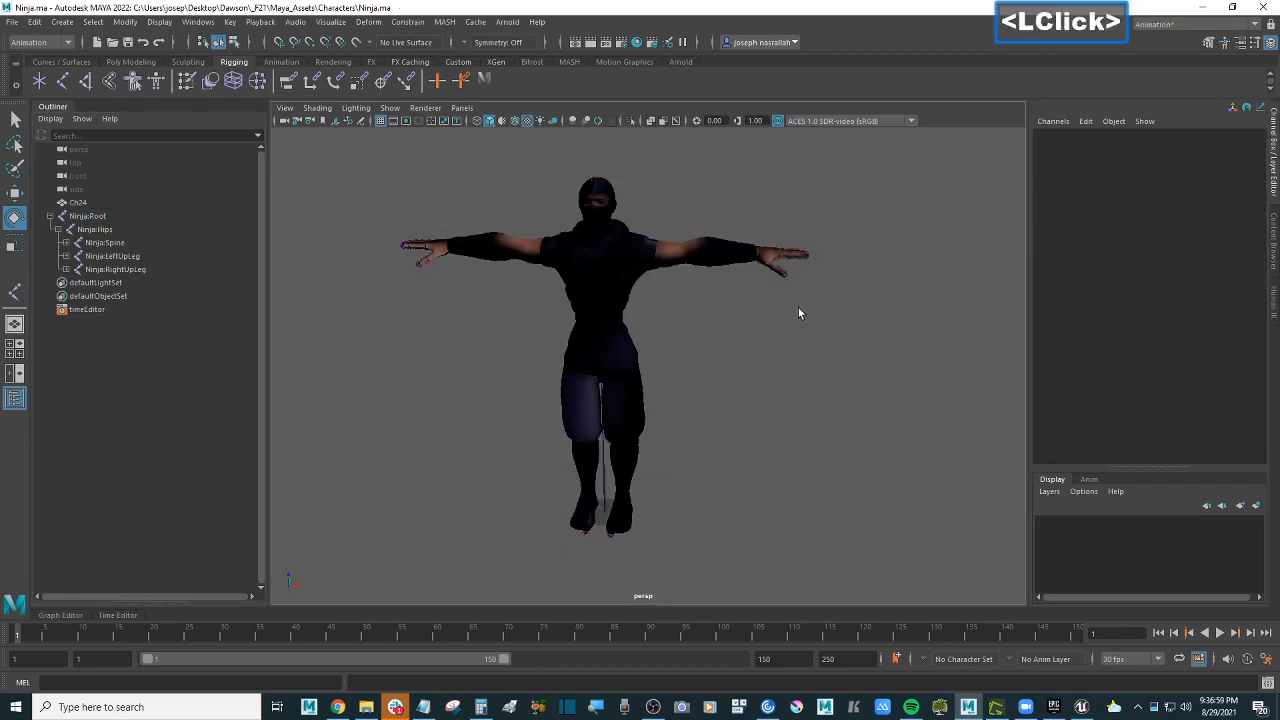
left_click(88, 216)
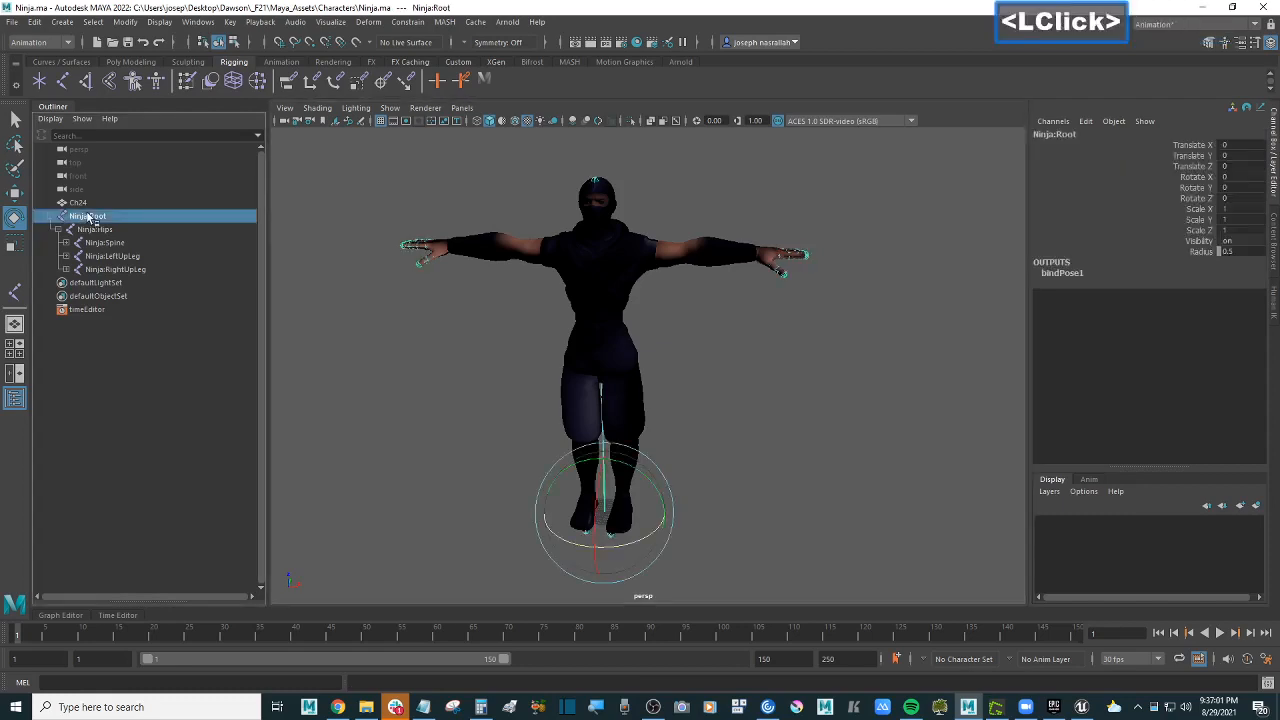
left_click(820, 263)
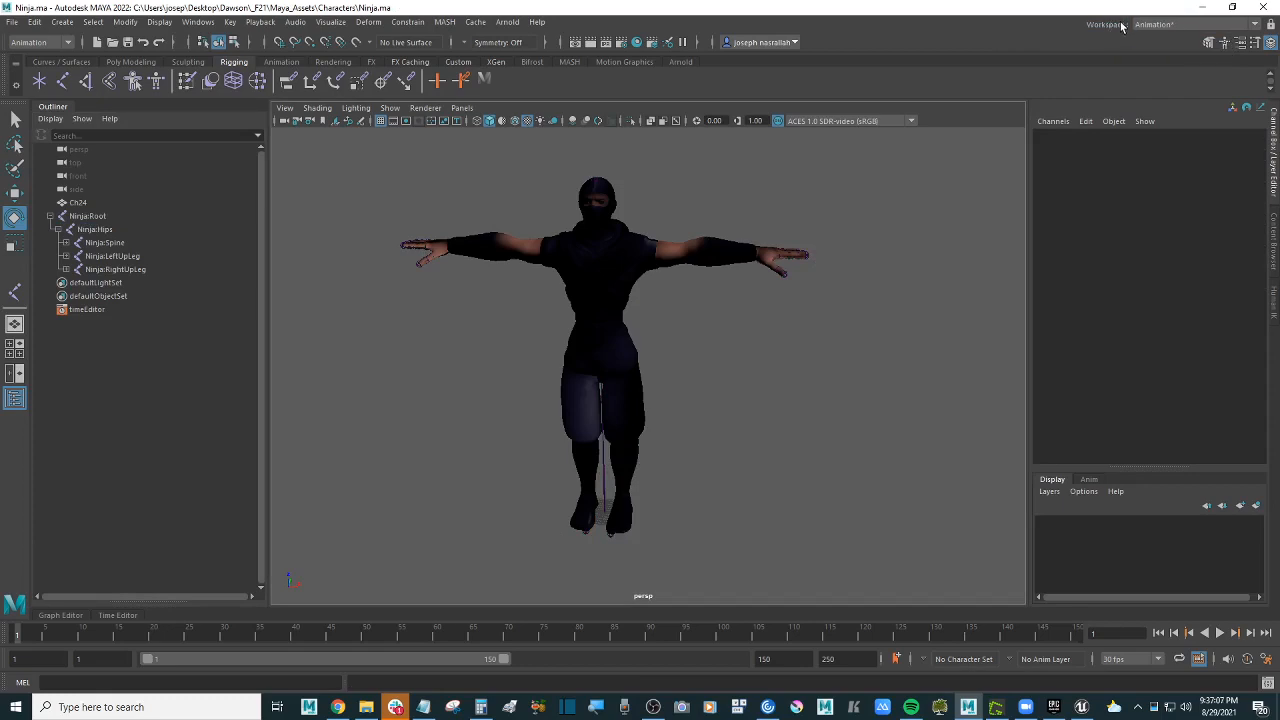
left_click(1176, 30)
left_click(1188, 168)
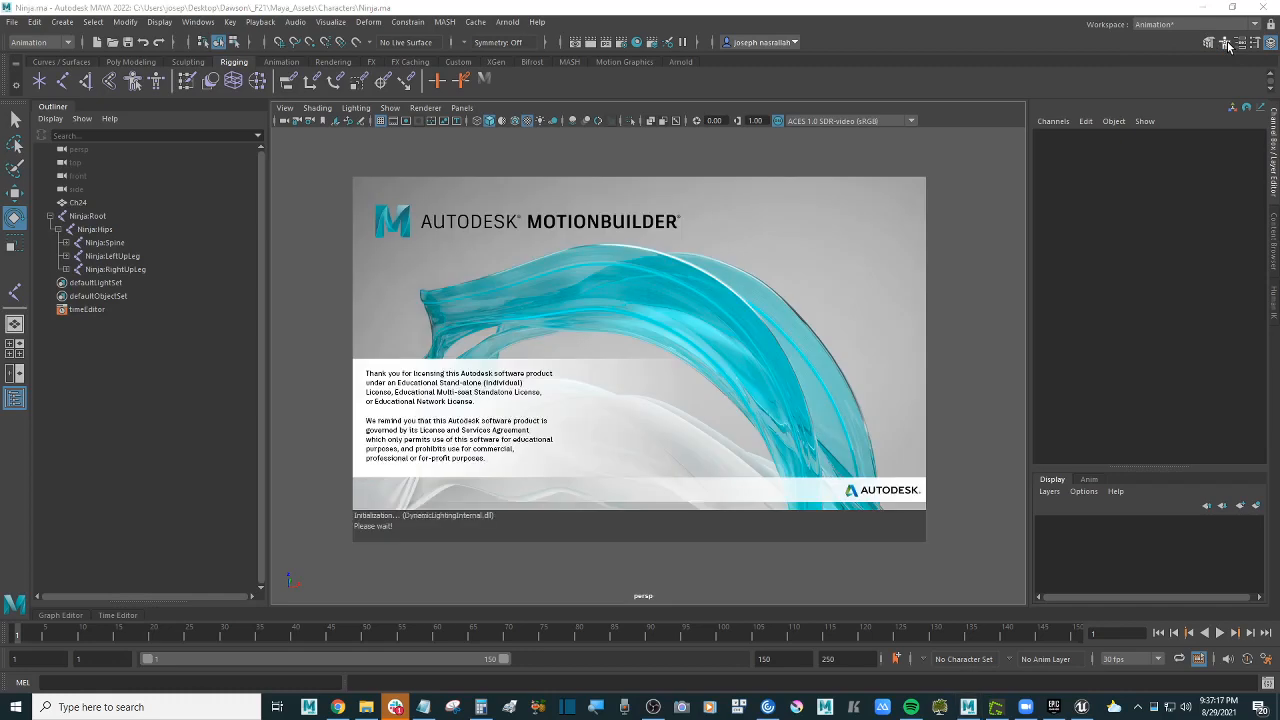
Step: Open Task Manager and search the running processes for MotionBuilder
double_click(1154, 708)
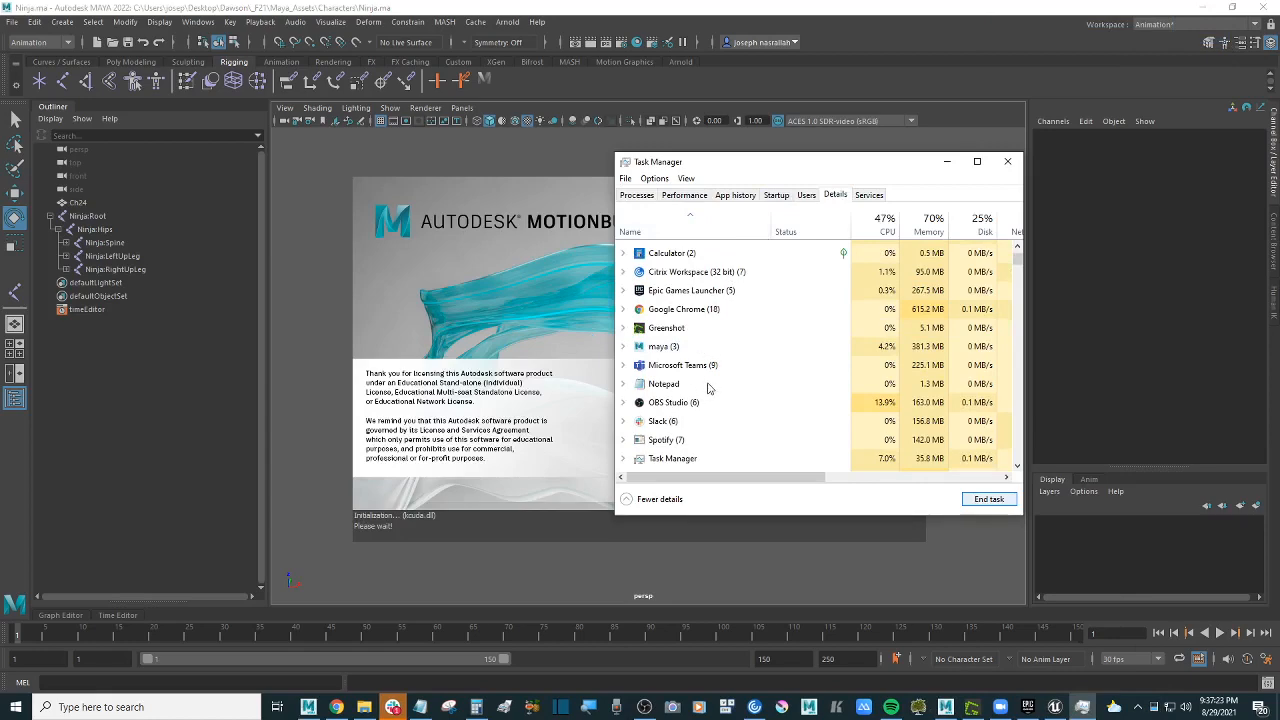
left_click(644, 196)
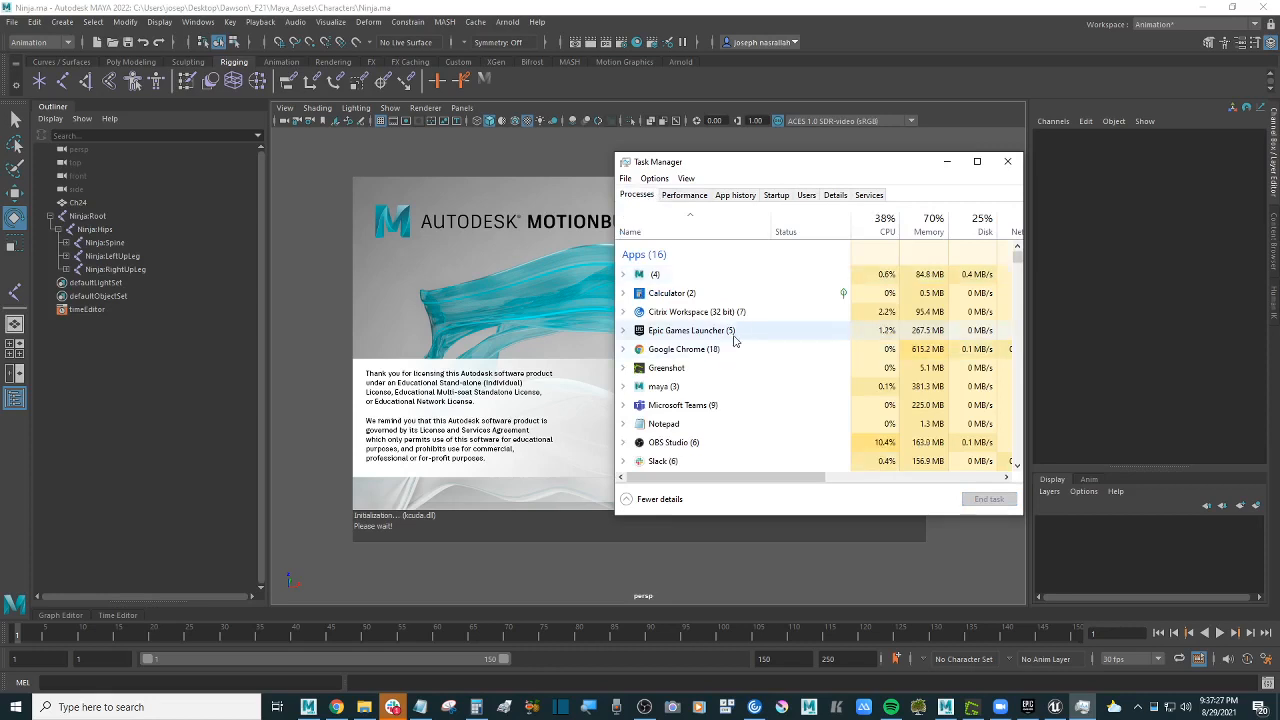
scroll(731, 330, "down", 2)
scroll(733, 341, "down", 1)
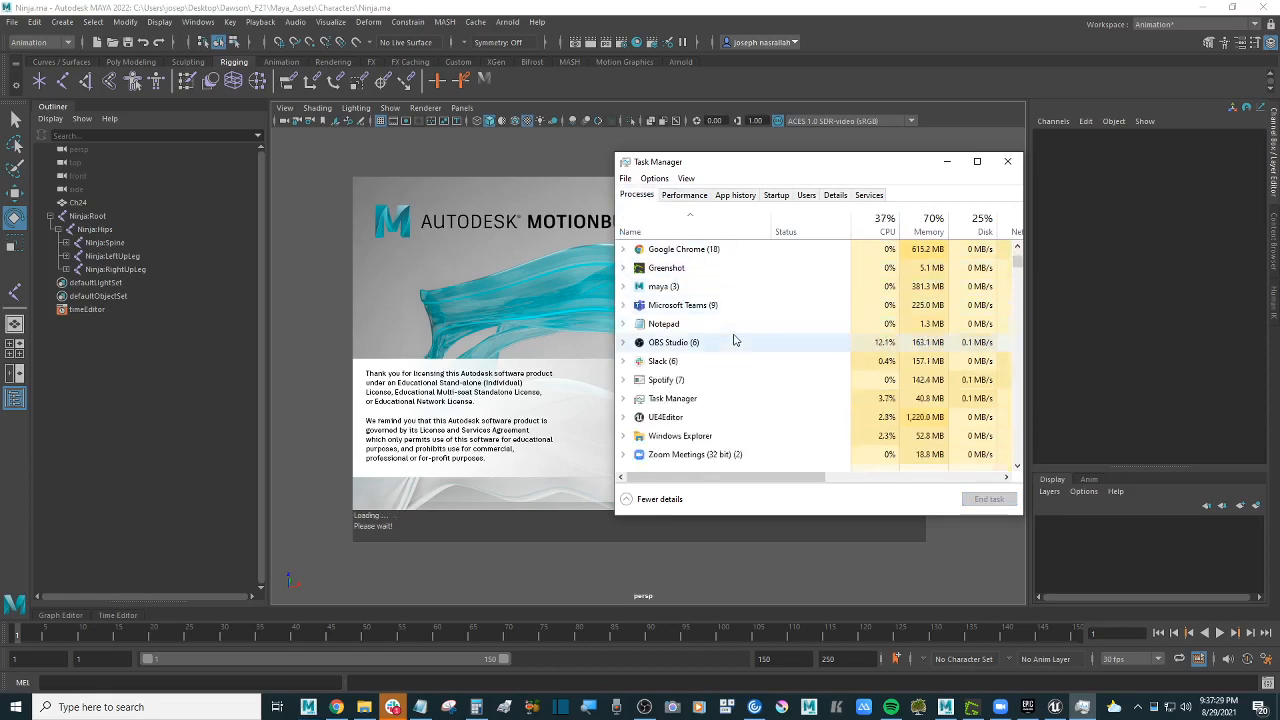
scroll(733, 340, "down", 1)
scroll(734, 338, "up", 3)
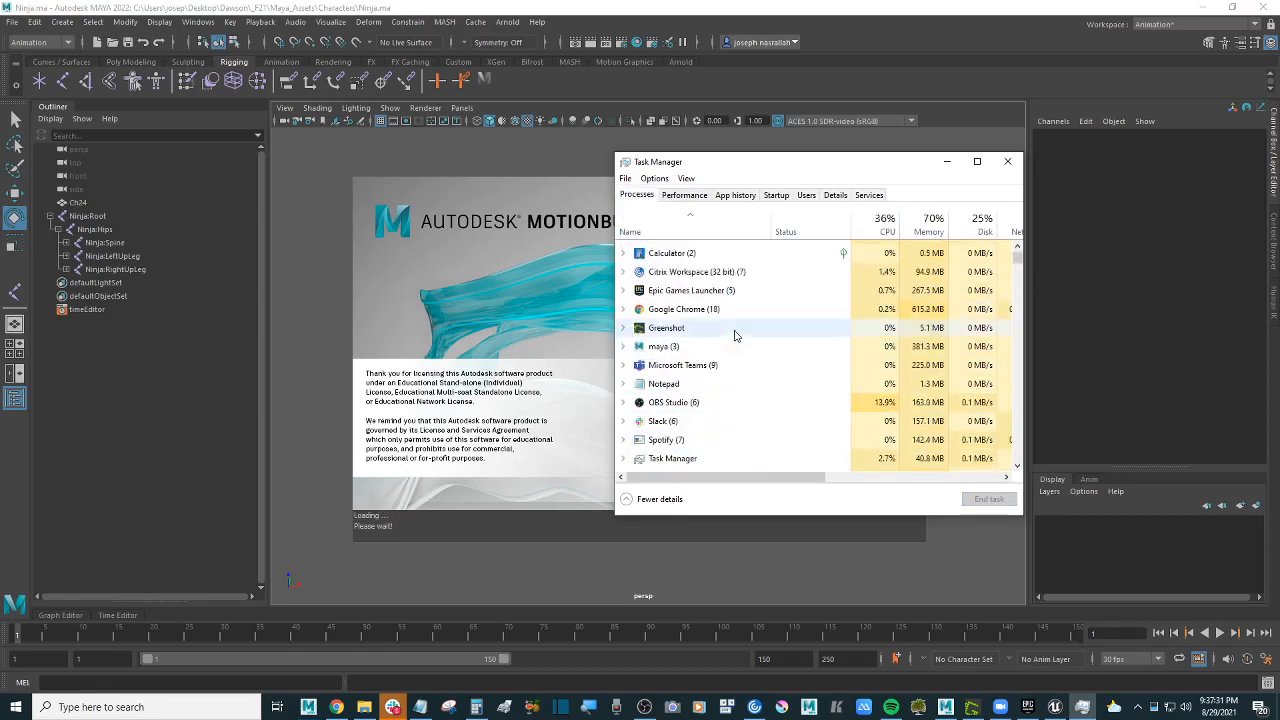
scroll(734, 336, "down", 3)
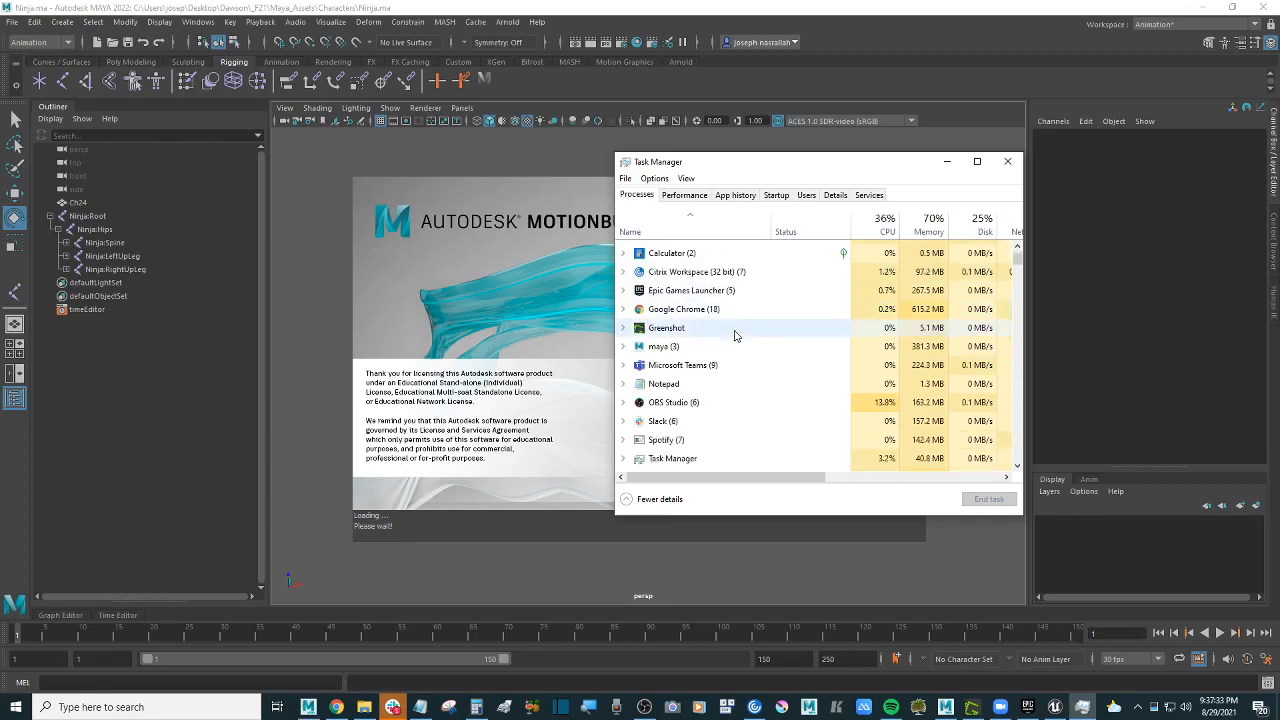
scroll(734, 333, "down", 3)
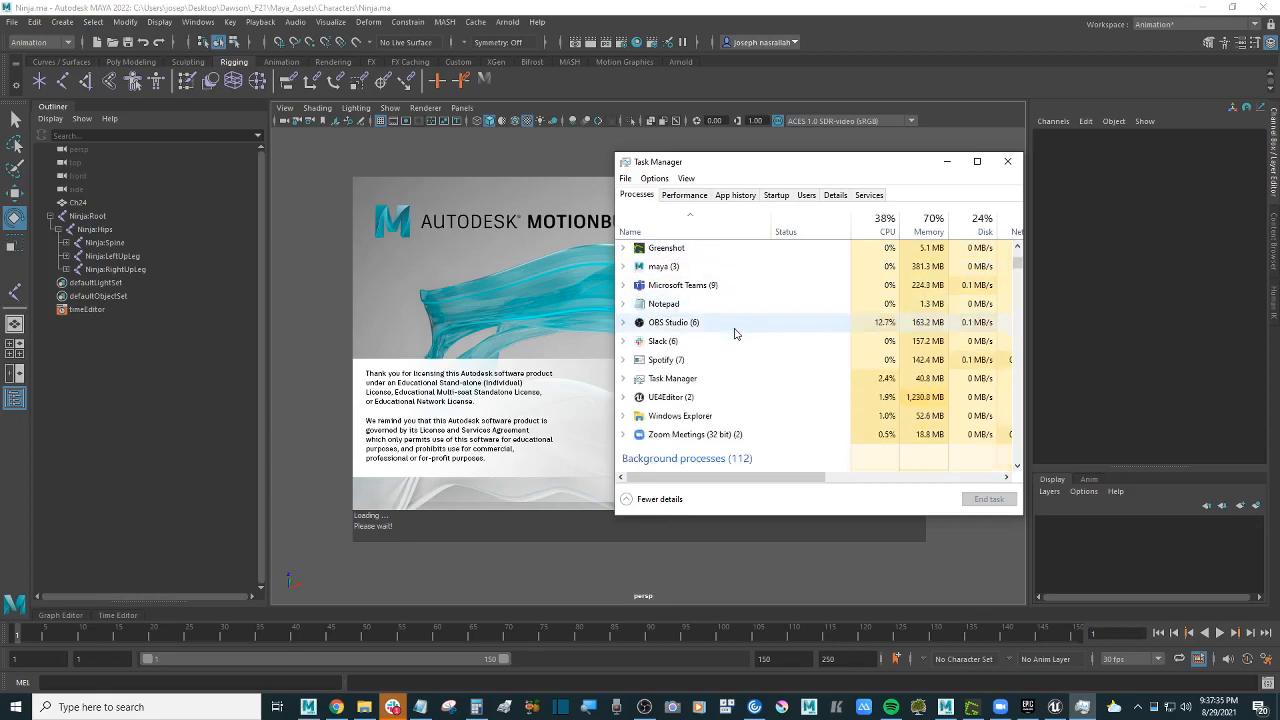
Step: Find motionbuilder.exe in Task Manager's detailed process list, end it and minimise Task Manager
left_click(835, 195)
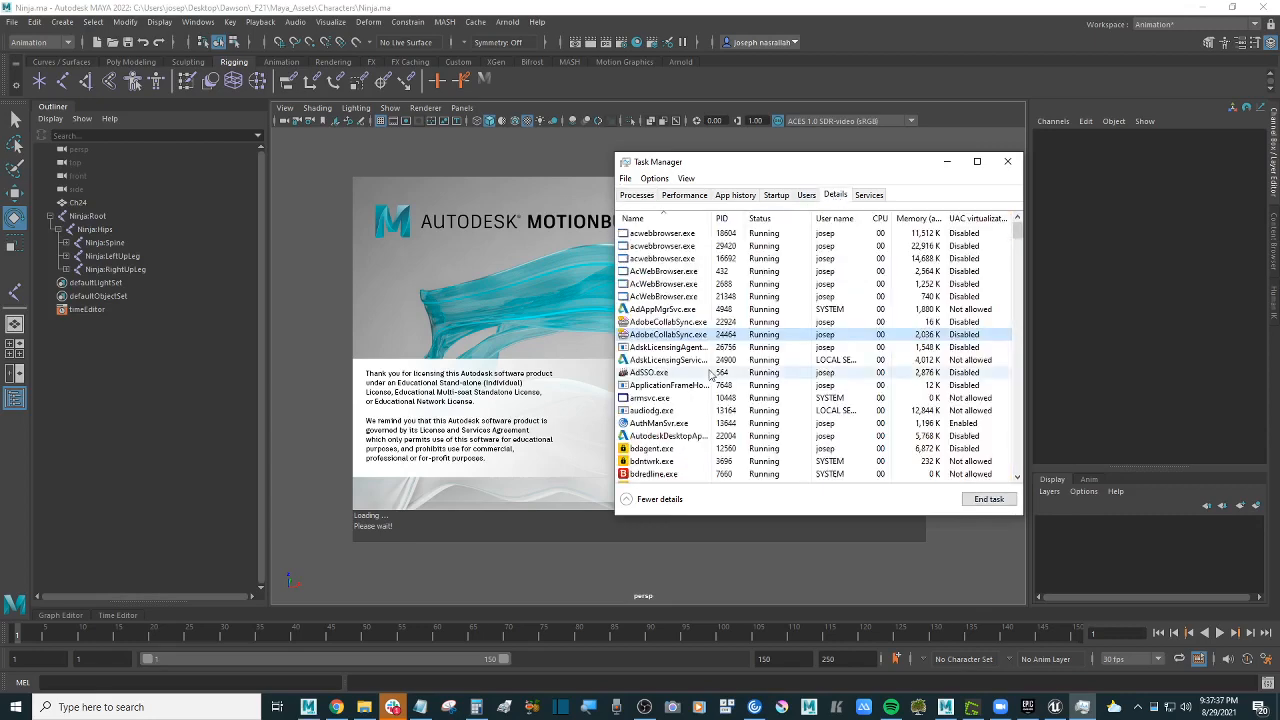
left_click(683, 347)
key("m")
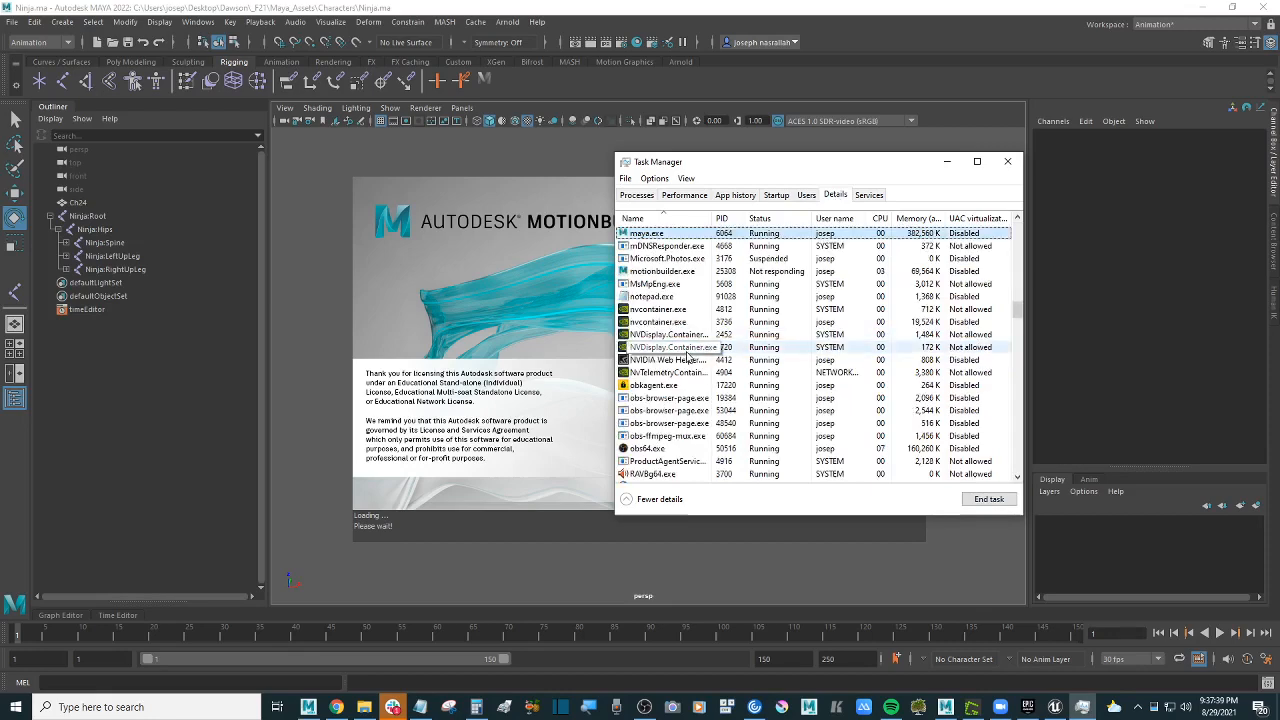
left_click(683, 272)
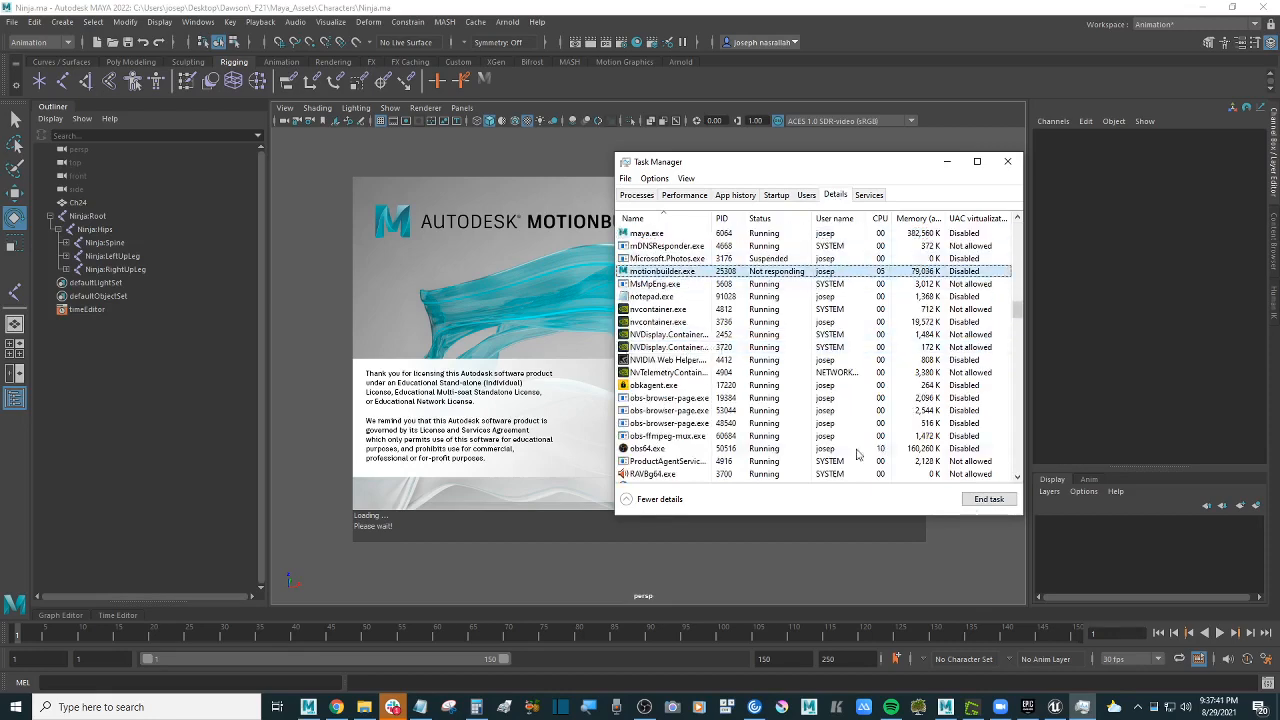
left_click(988, 498)
left_click(620, 377)
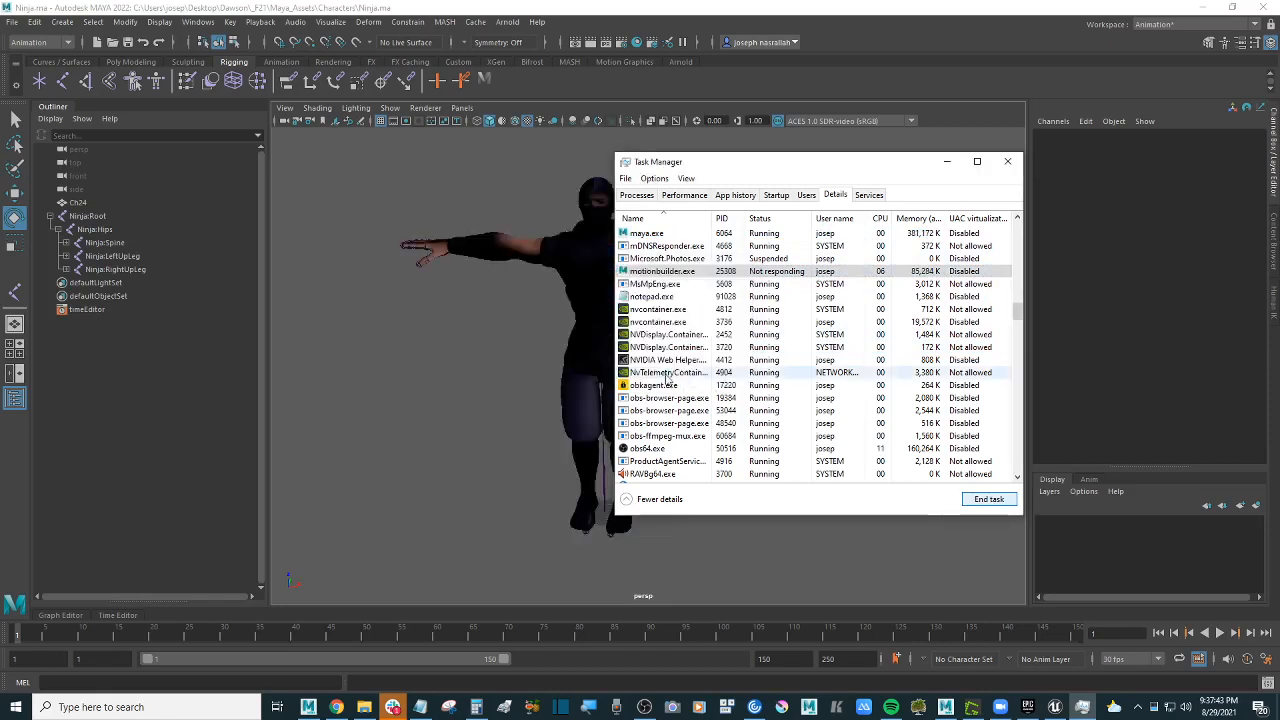
left_click(947, 162)
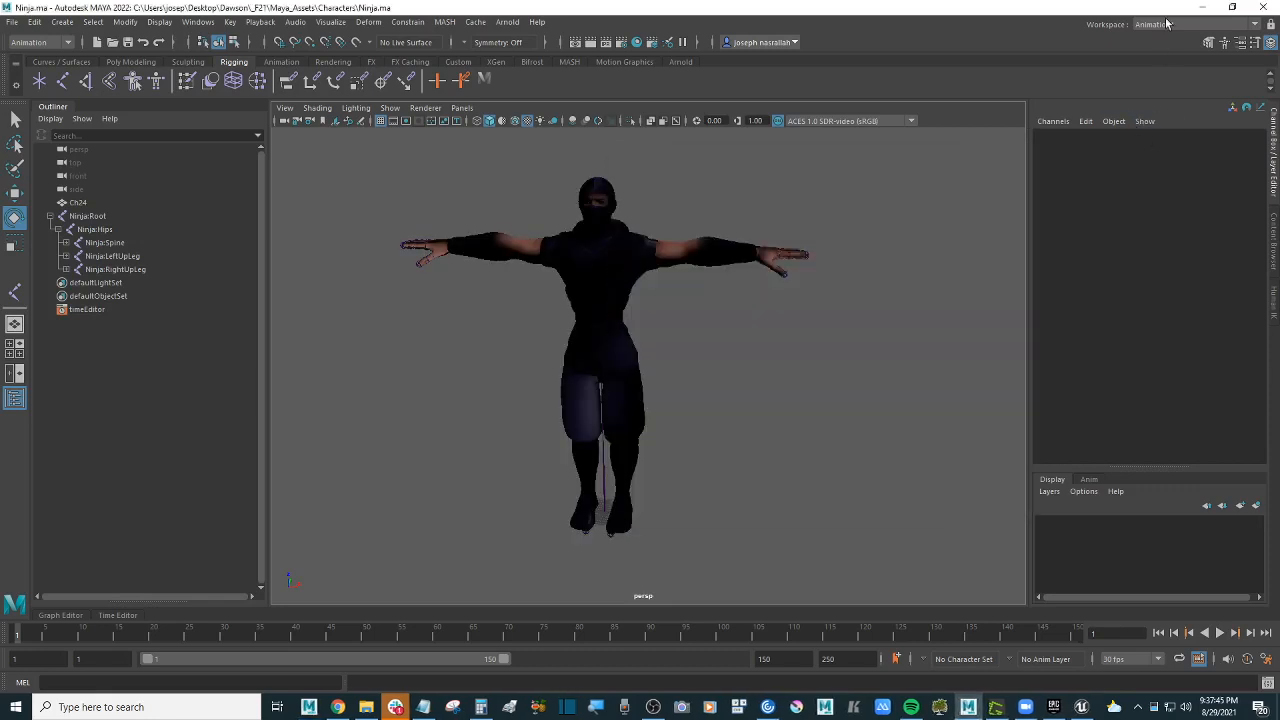
Step: Show the character controls and create a new character definition with the Ninja:Root joint selected
left_click(1224, 45)
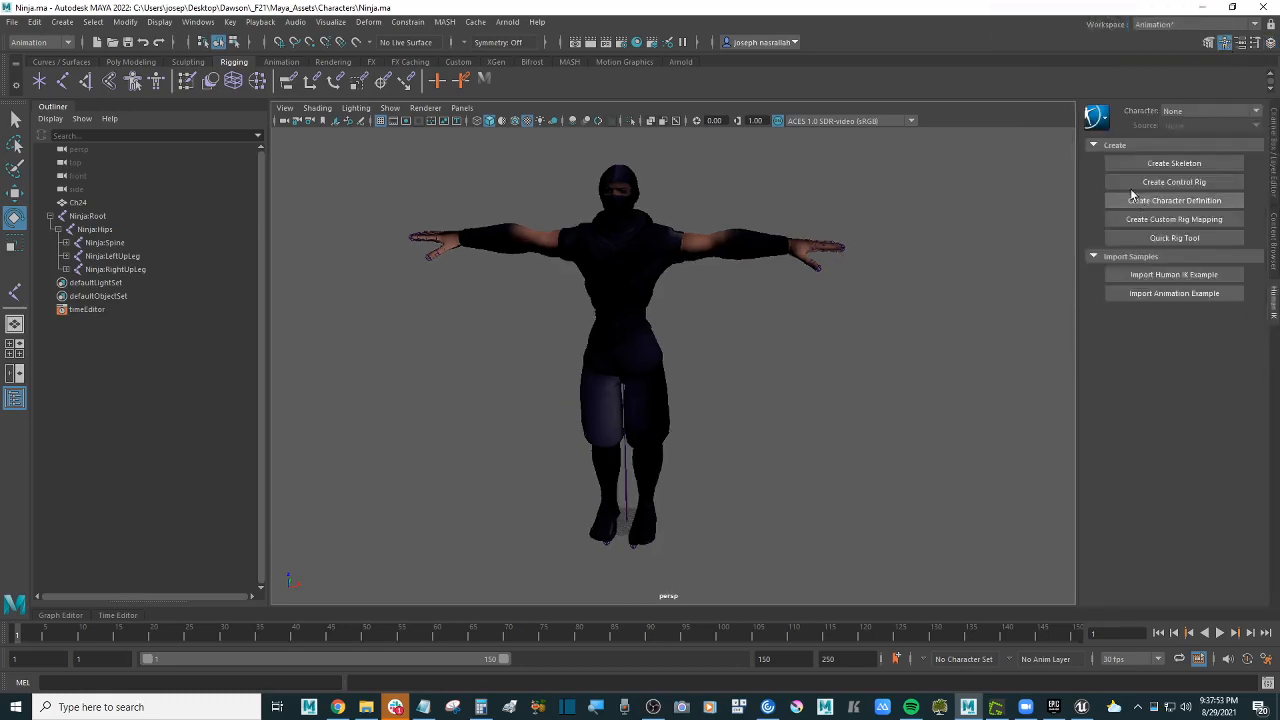
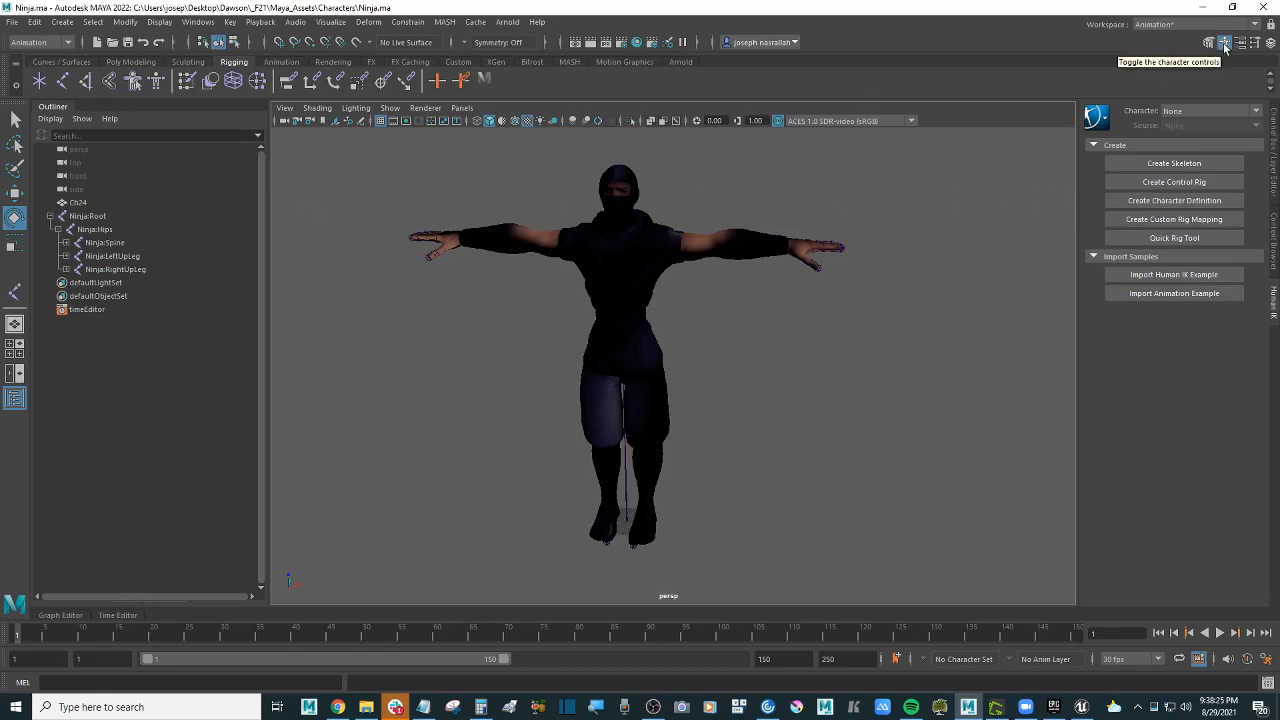
left_click(100, 218)
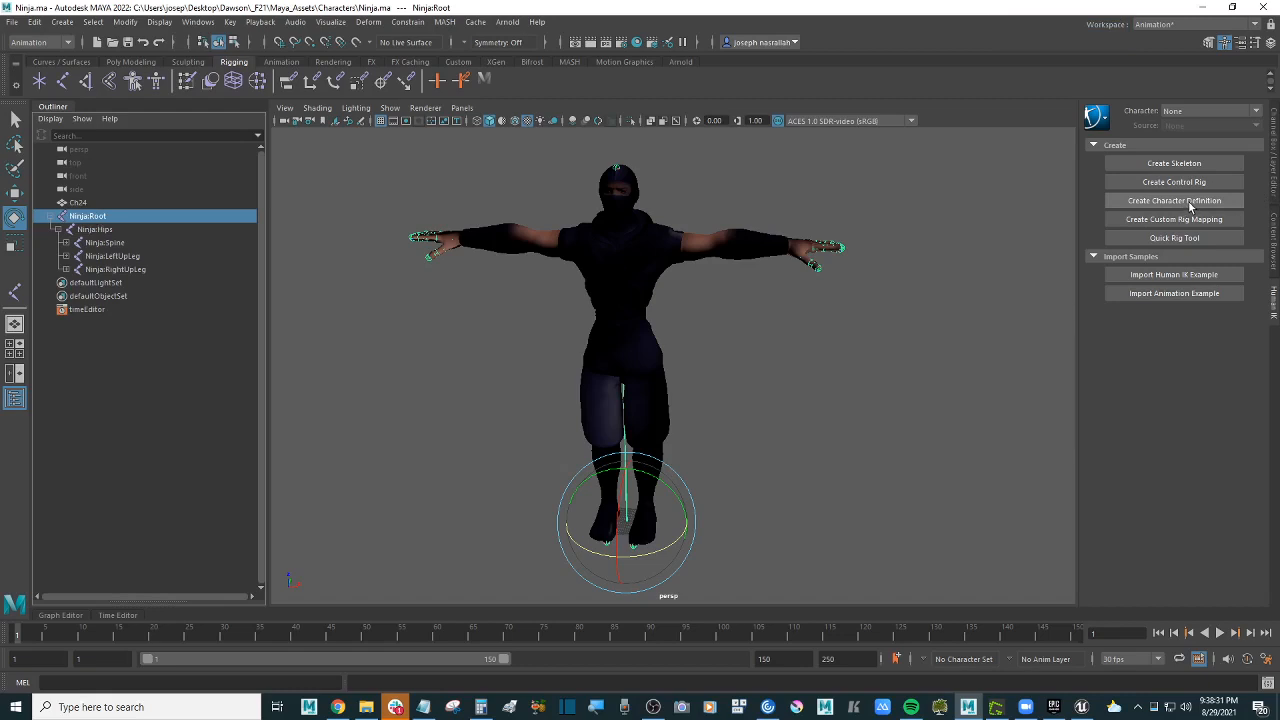
left_click(1175, 201)
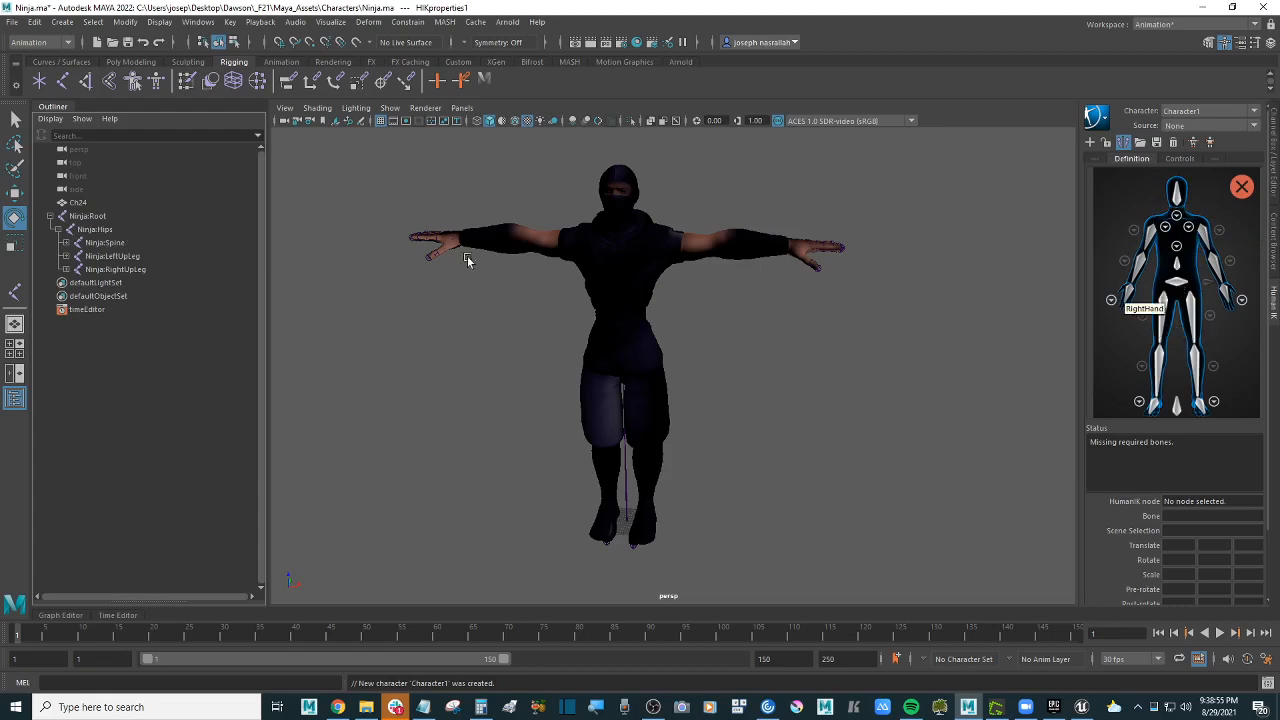
Step: Load a skeleton definition onto the character from Ninja:Root, using the HIK template and matching all bones with the prefix Ninja:
left_click(103, 217)
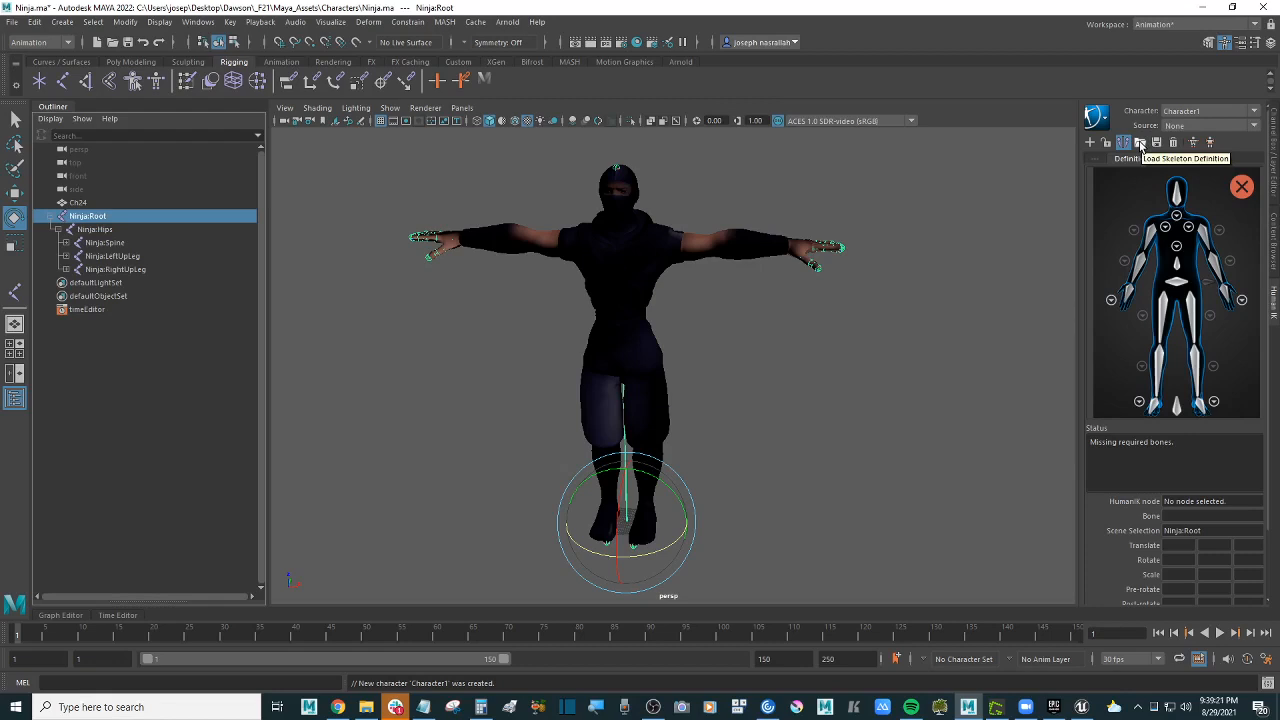
left_click(1140, 145)
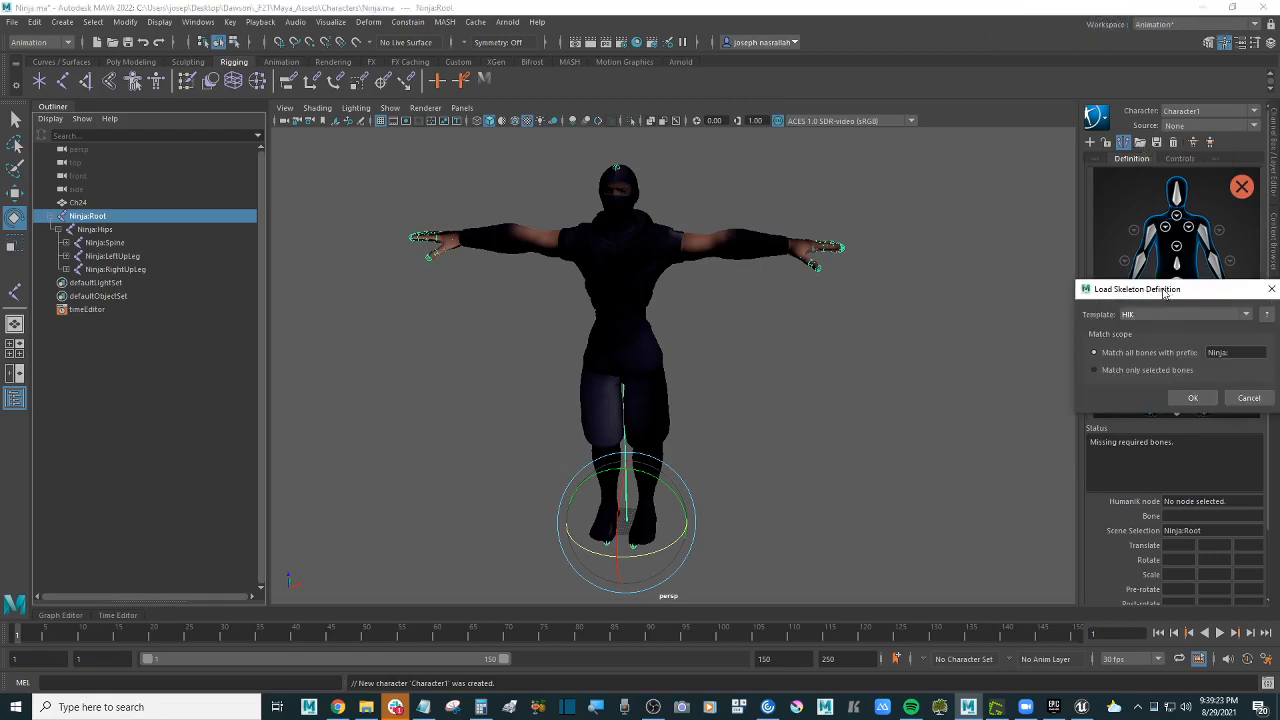
left_click_drag(1163, 293, 1107, 283)
left_click(1193, 305)
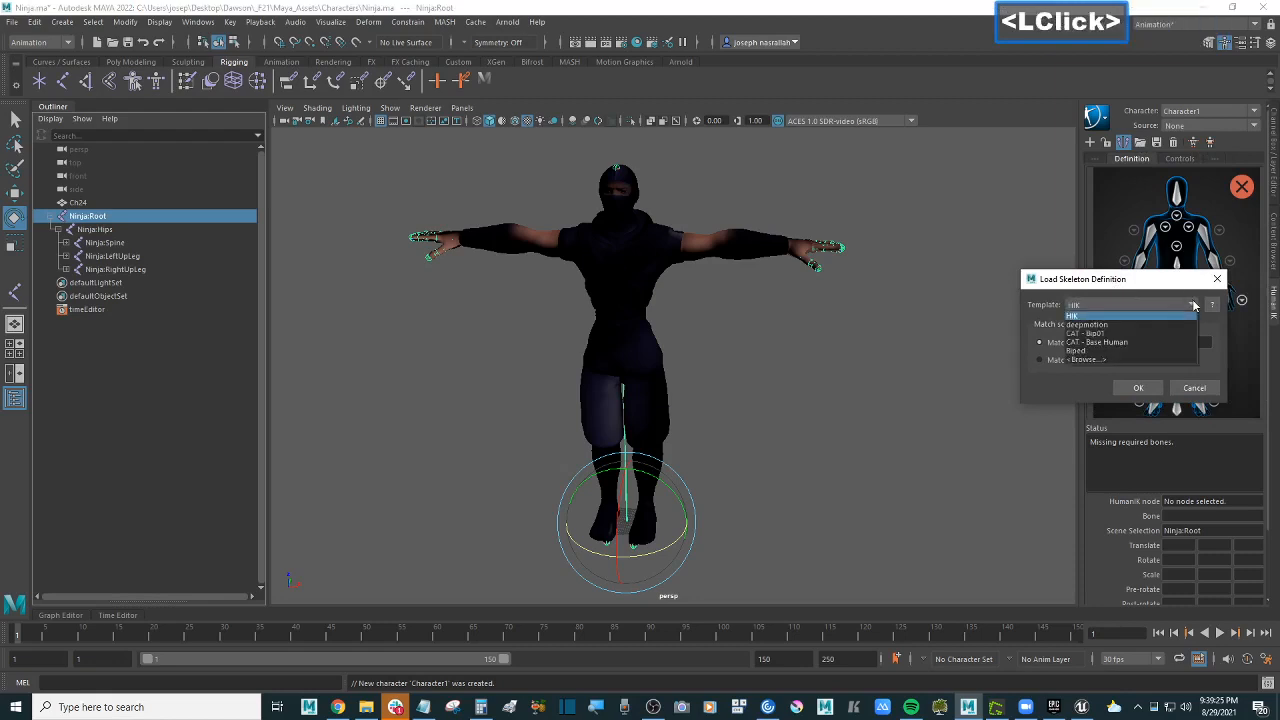
left_click(1122, 315)
left_click_drag(1133, 281, 1097, 263)
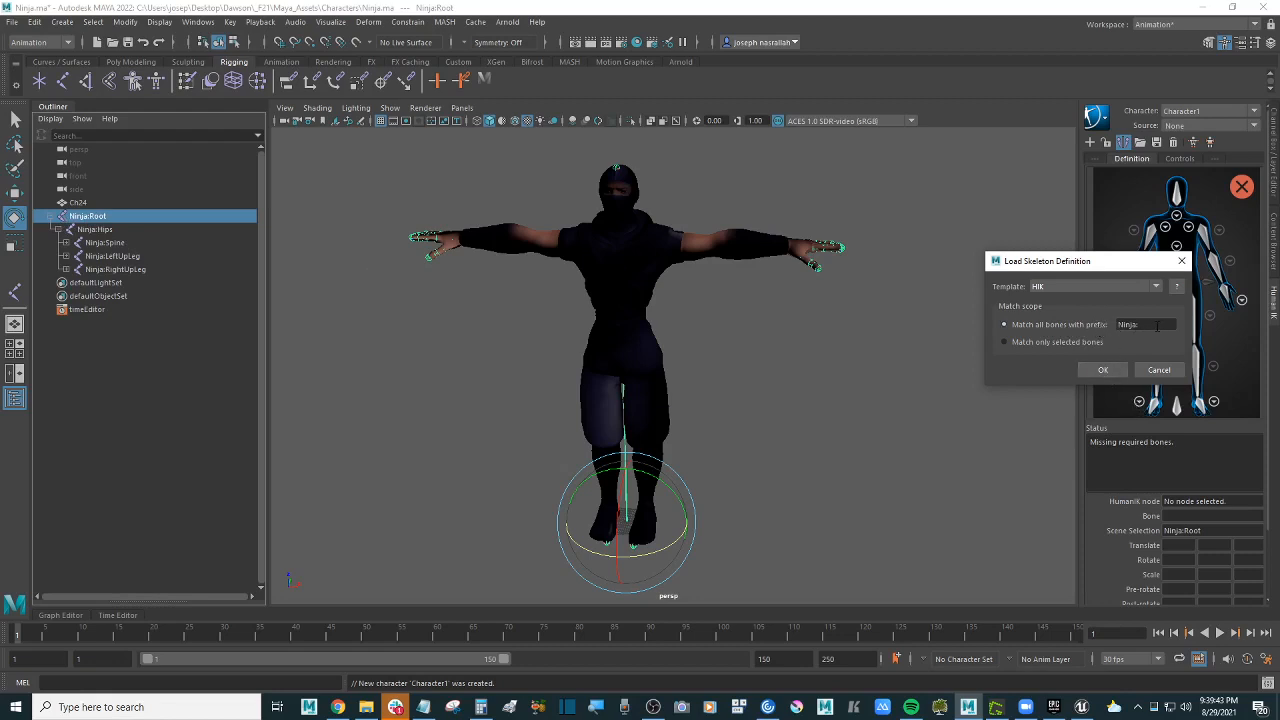
left_click(1106, 370)
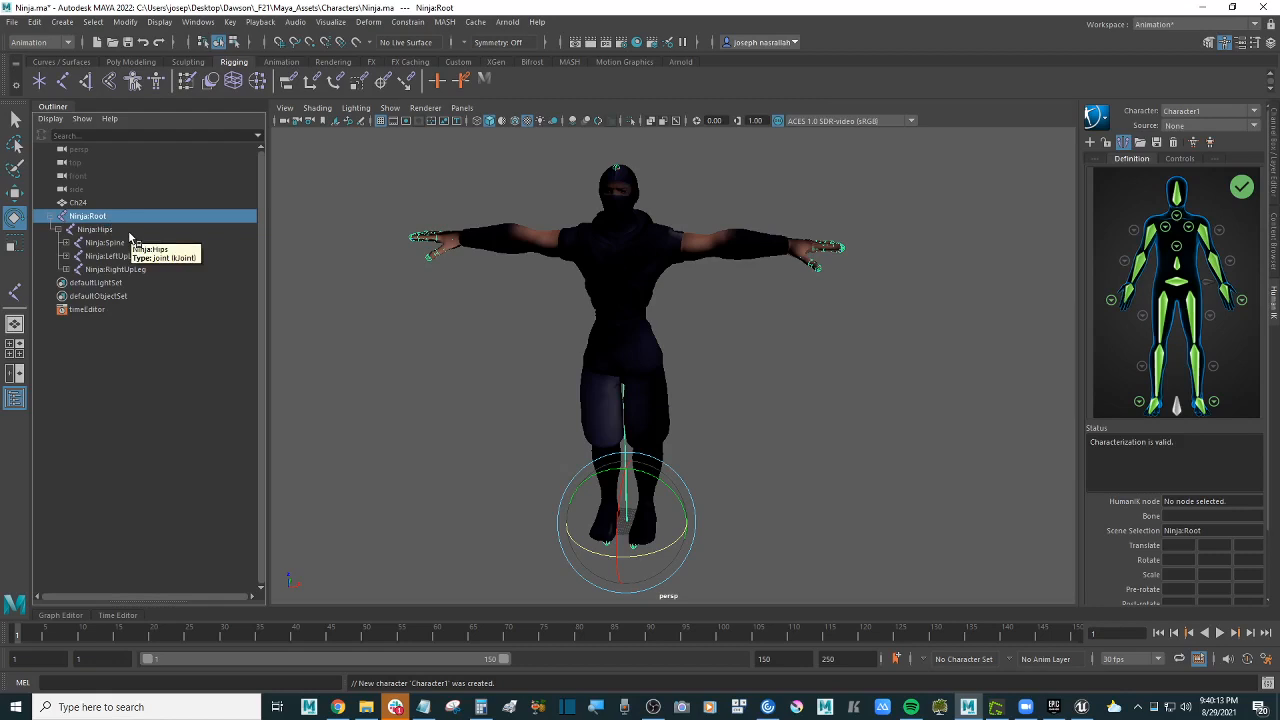
Step: Examine the bone mappings in the right-hand and left-foot views of the character definition and clear the joint selection
left_click(1111, 300)
left_click(1116, 193)
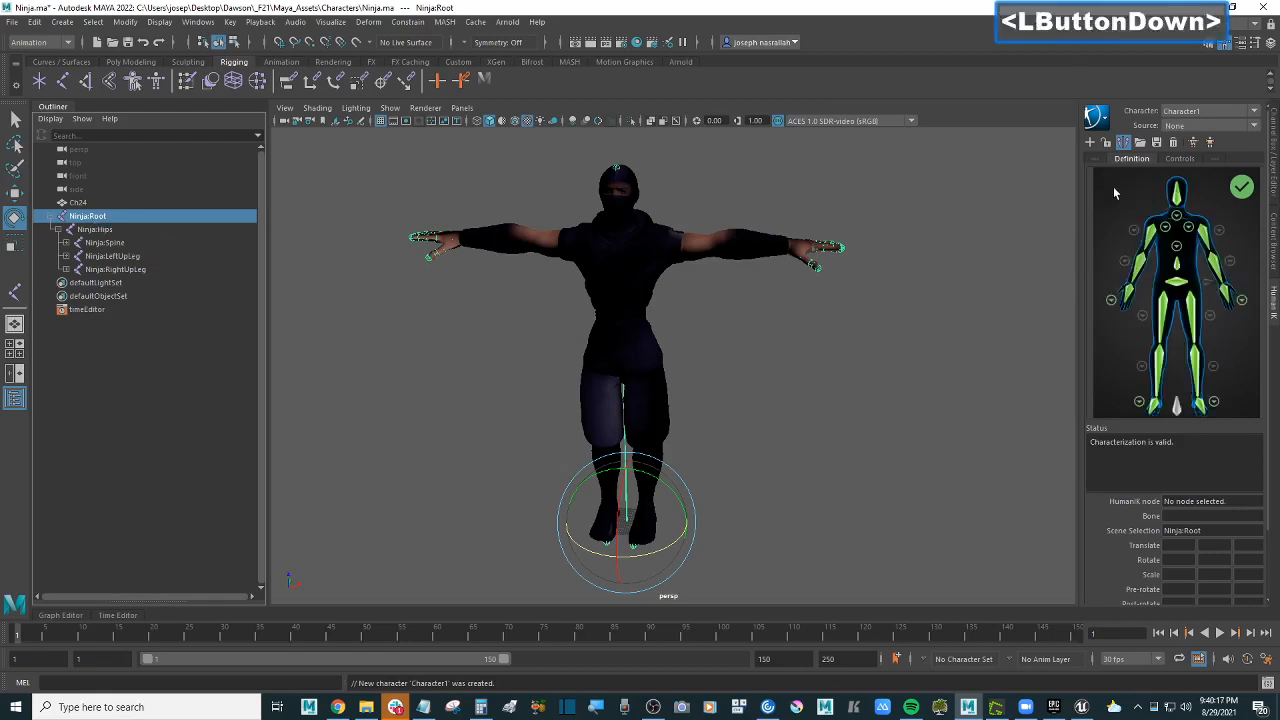
left_click(1213, 401)
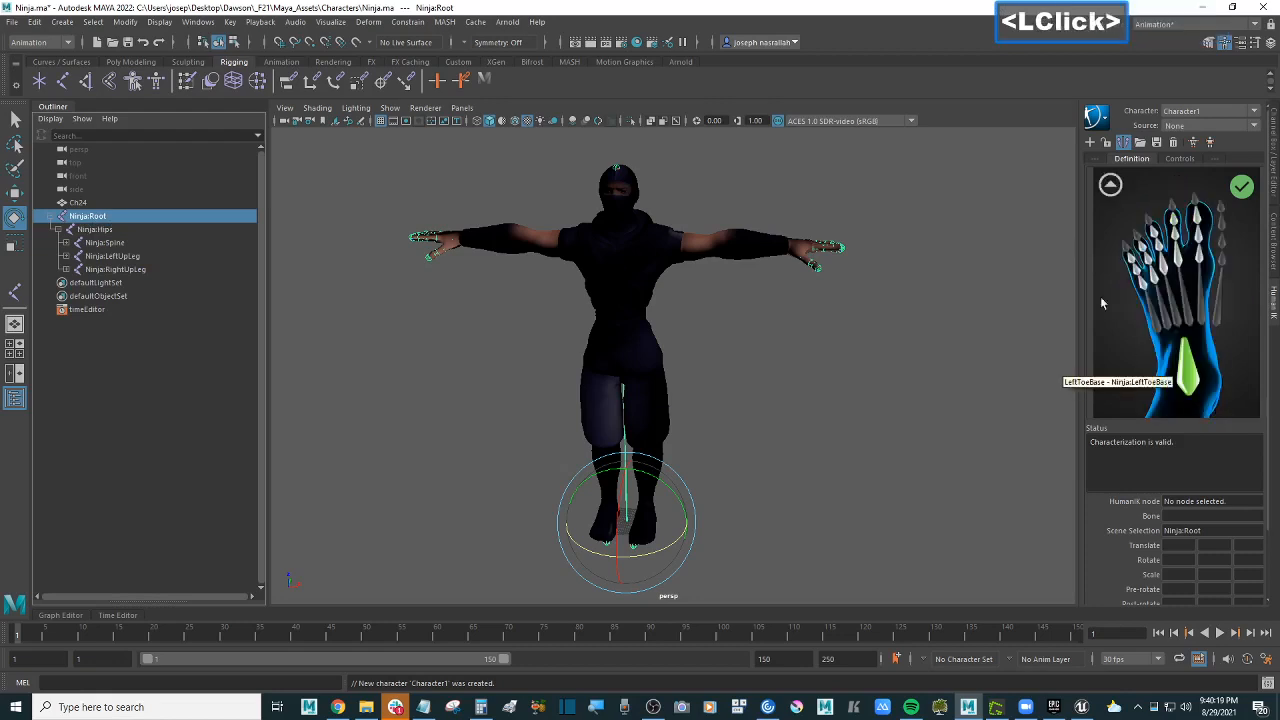
left_click(1116, 193)
left_click(745, 543)
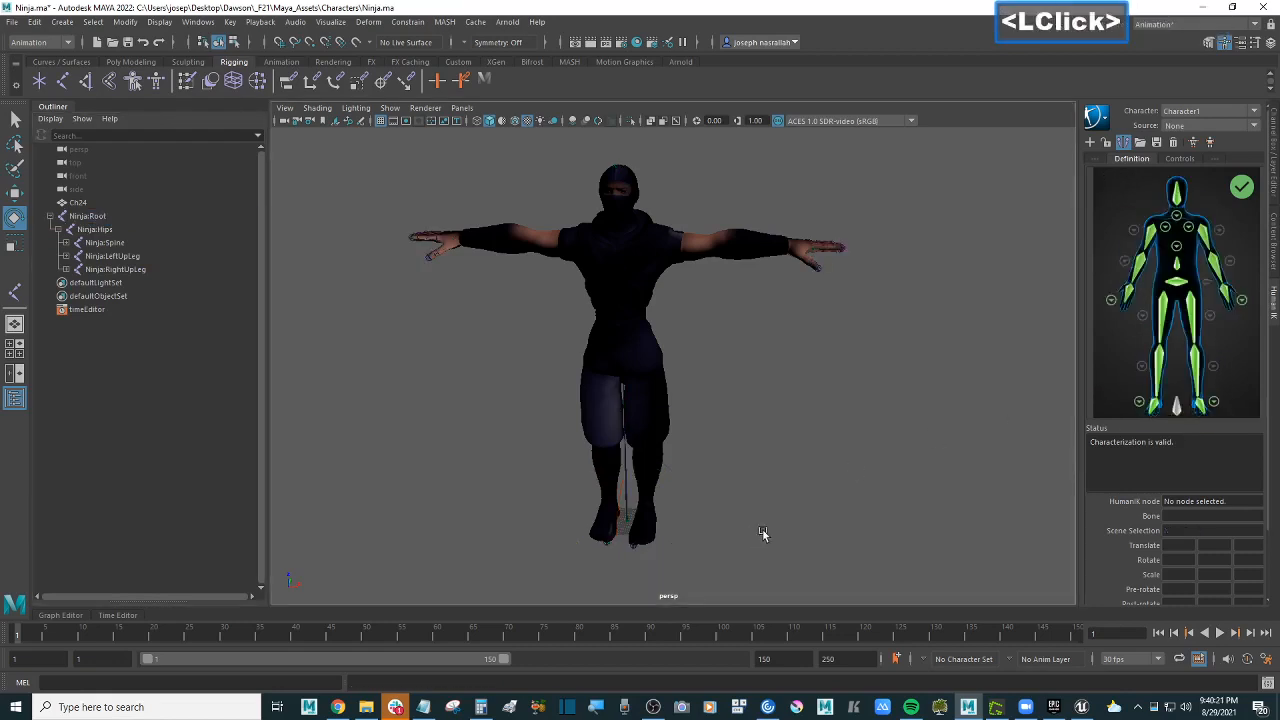
Step: Assign the Ninja:Root joint as the bone for the Reference node in the character definition
left_click(88, 221)
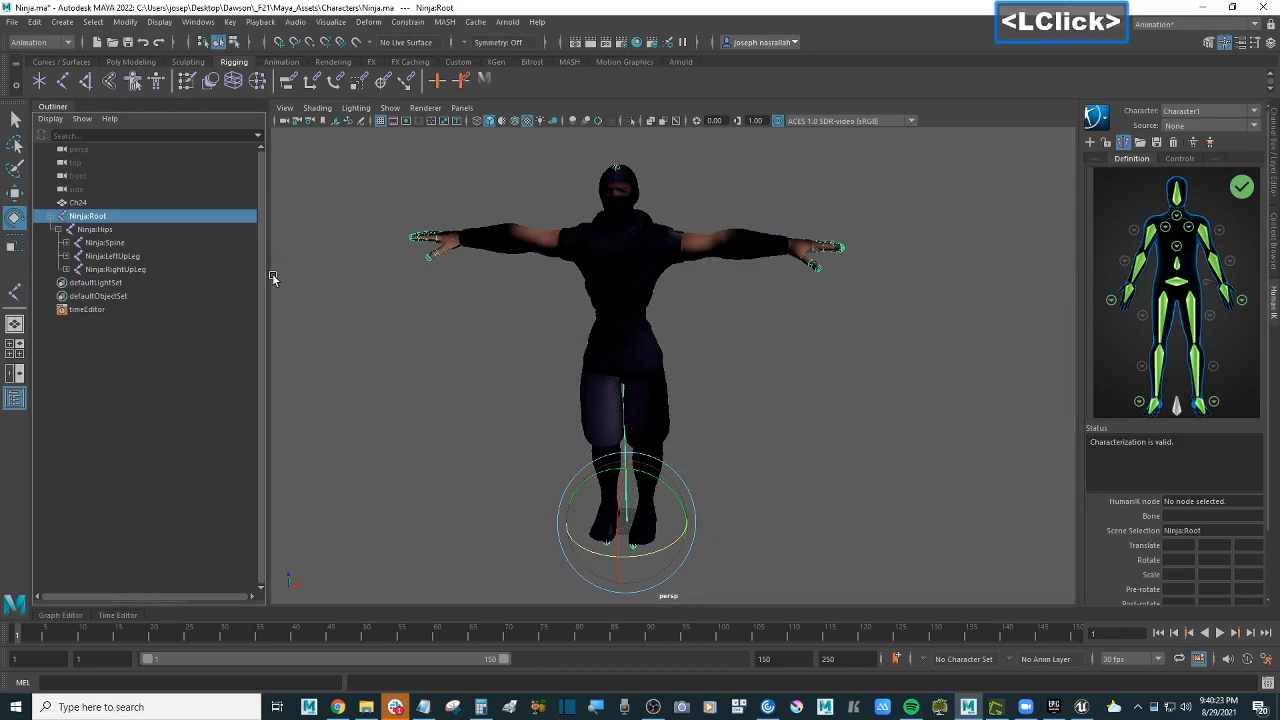
left_click(1177, 408)
scroll(1199, 397, "down", 2)
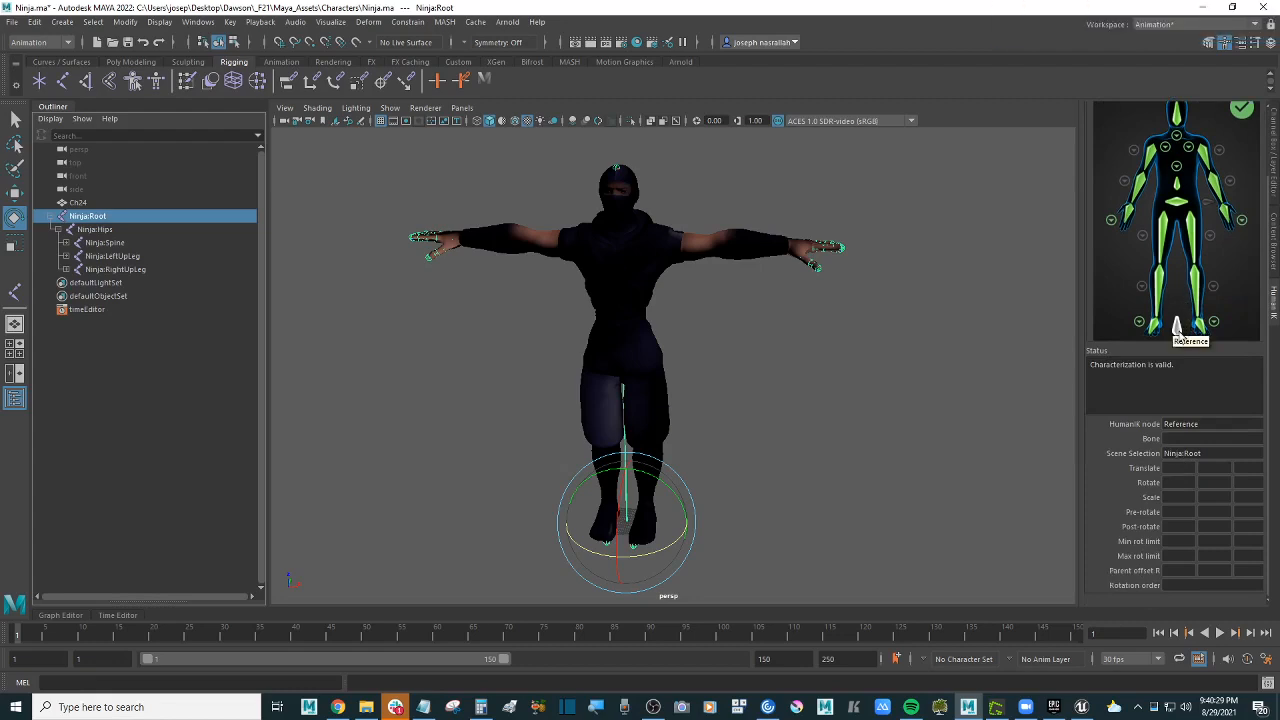
left_click(1178, 331)
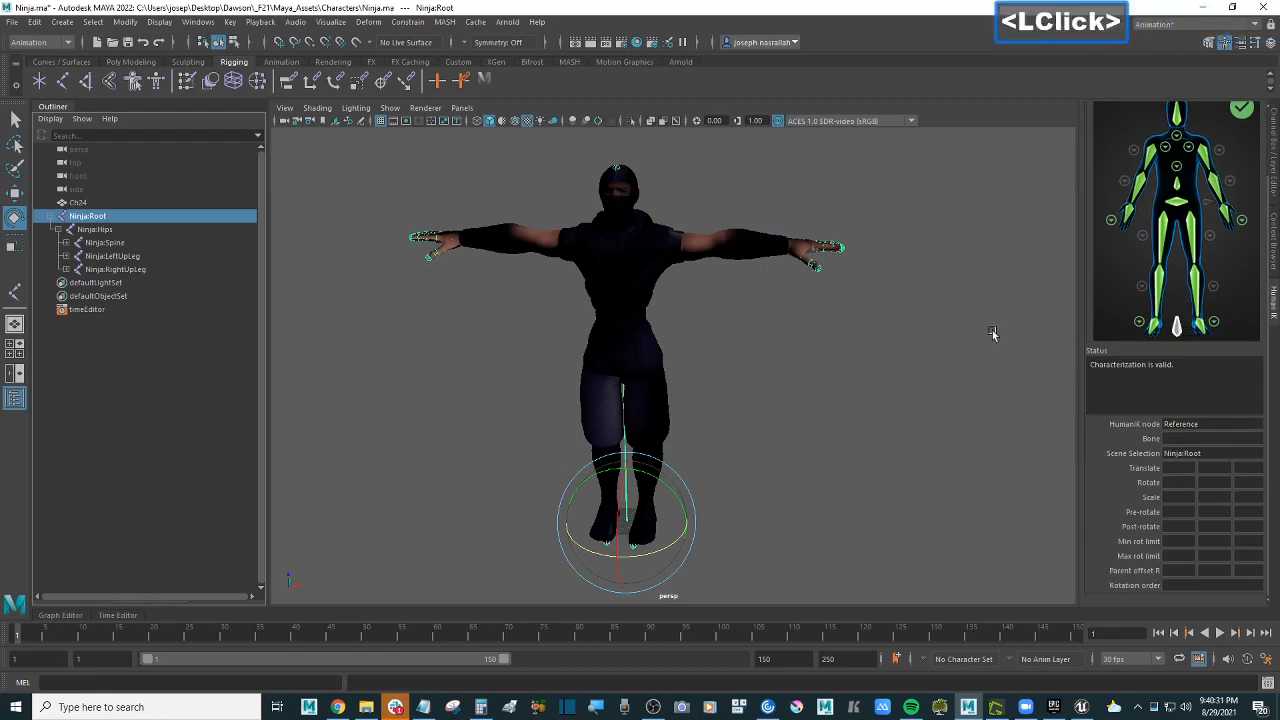
right_click(1178, 333)
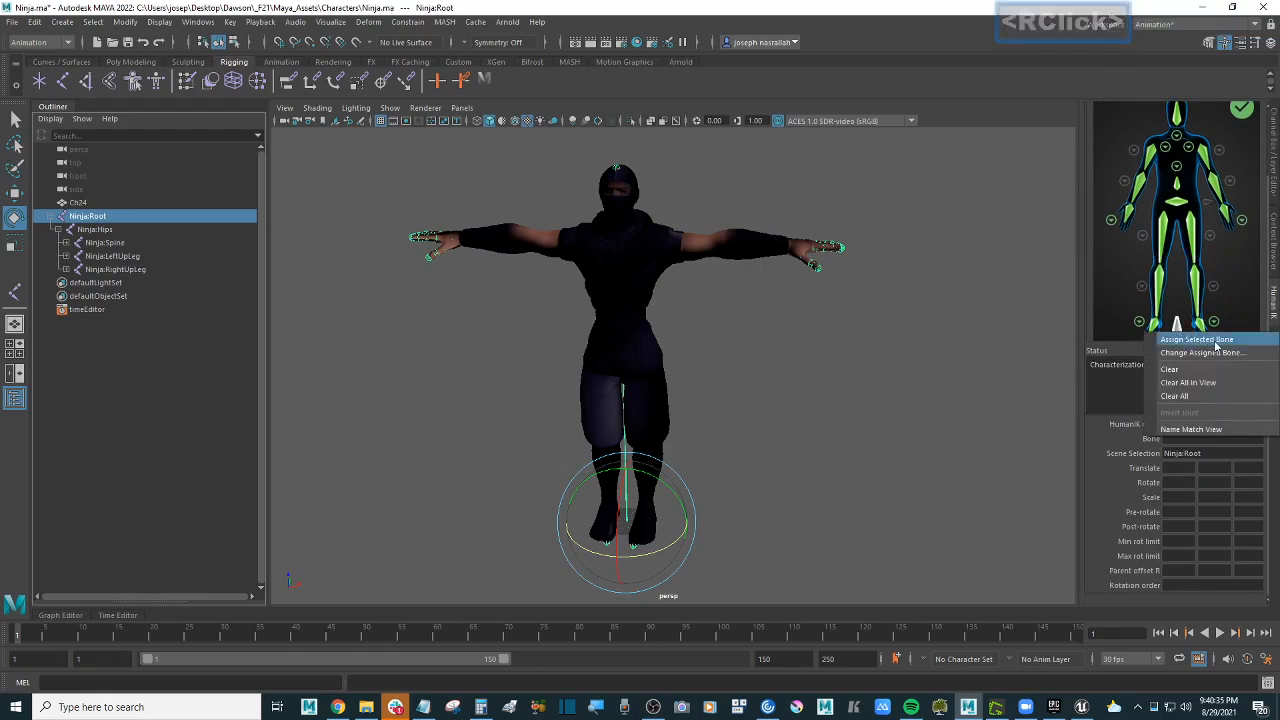
left_click(1200, 341)
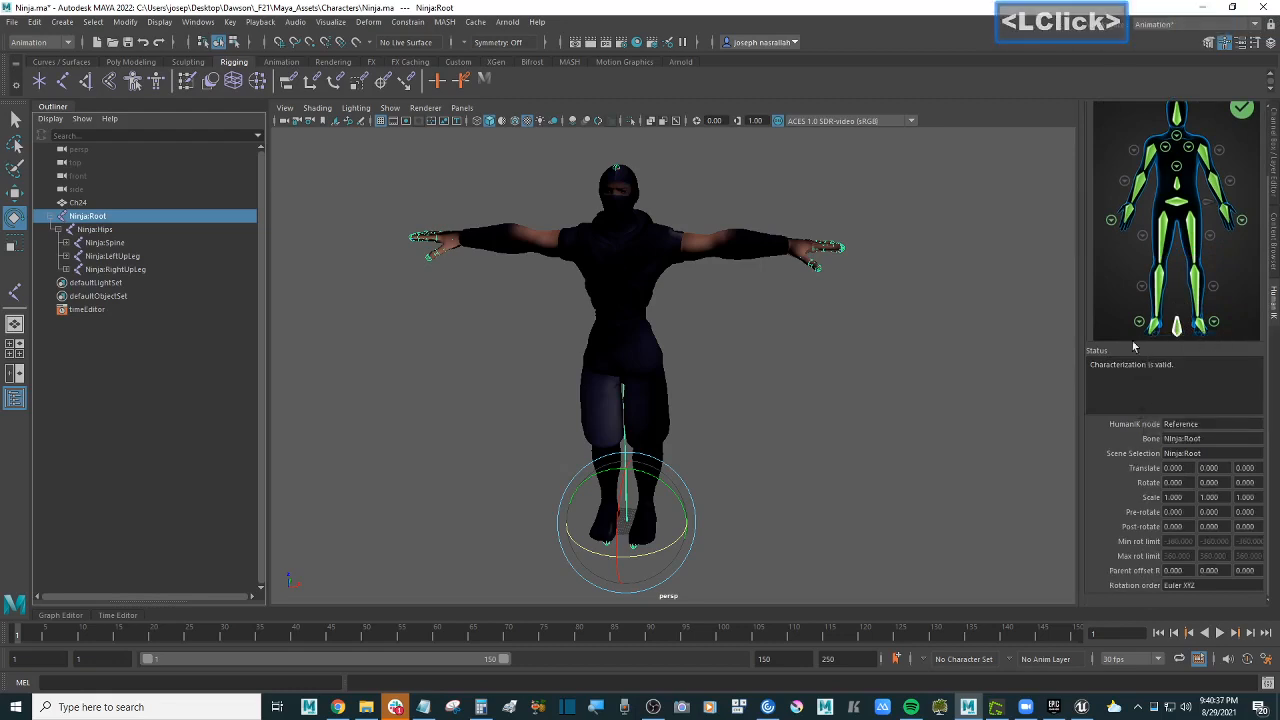
Step: Check the bone mapping in the neck view and return to the full-body definition
scroll(1160, 265, "up", 3)
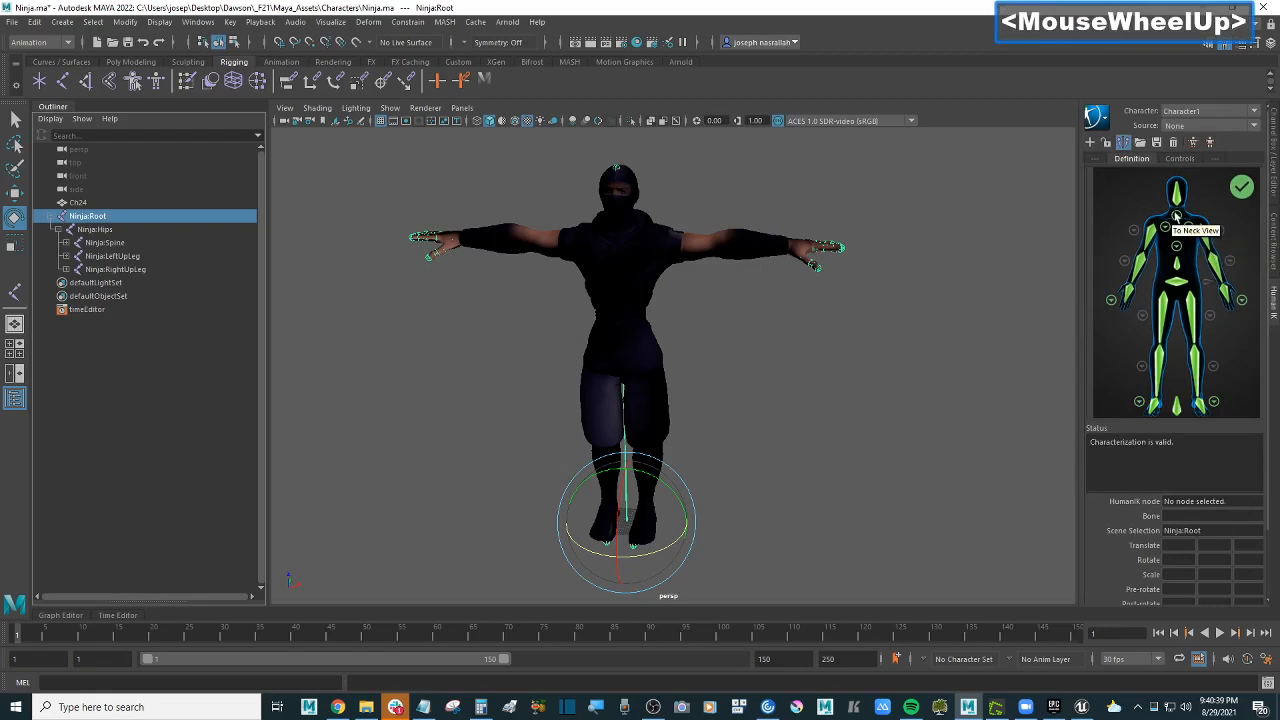
left_click(1174, 222)
left_click(1110, 184)
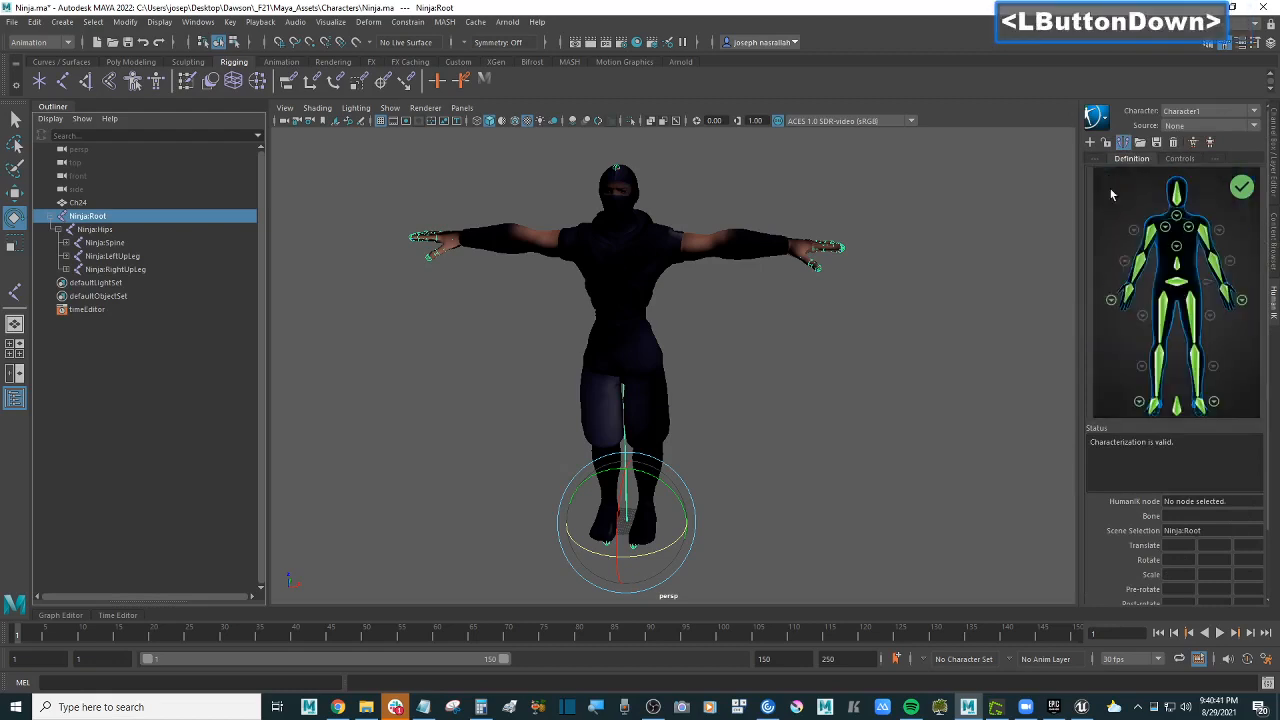
Step: Check the bone mapping in the spine view and return to the full-body definition
left_click(1180, 250)
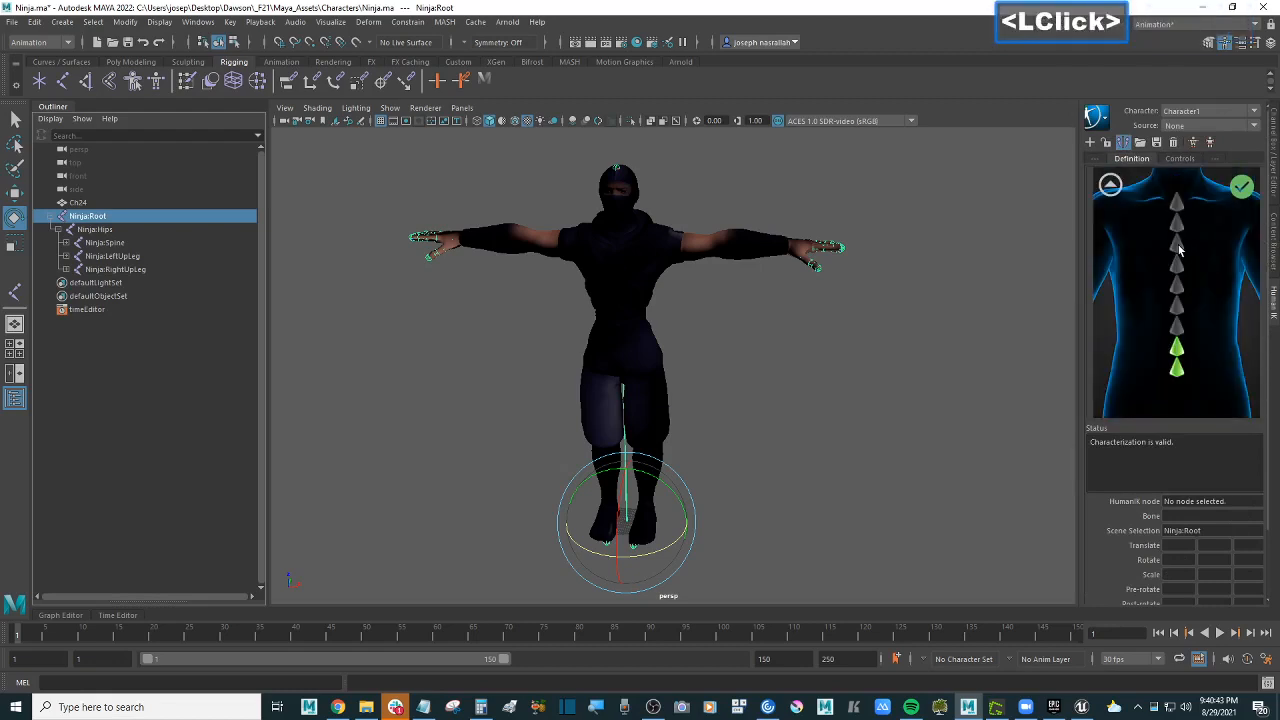
left_click(1110, 184)
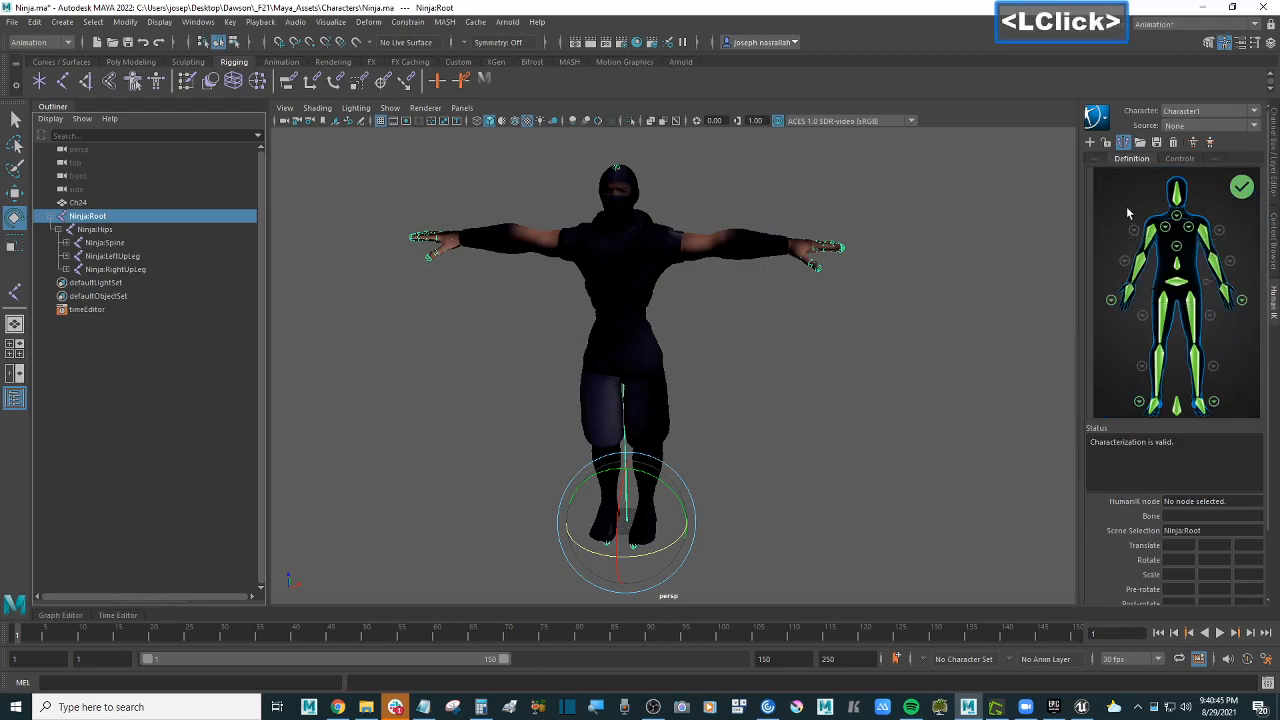
scroll(1128, 212, "up", 2)
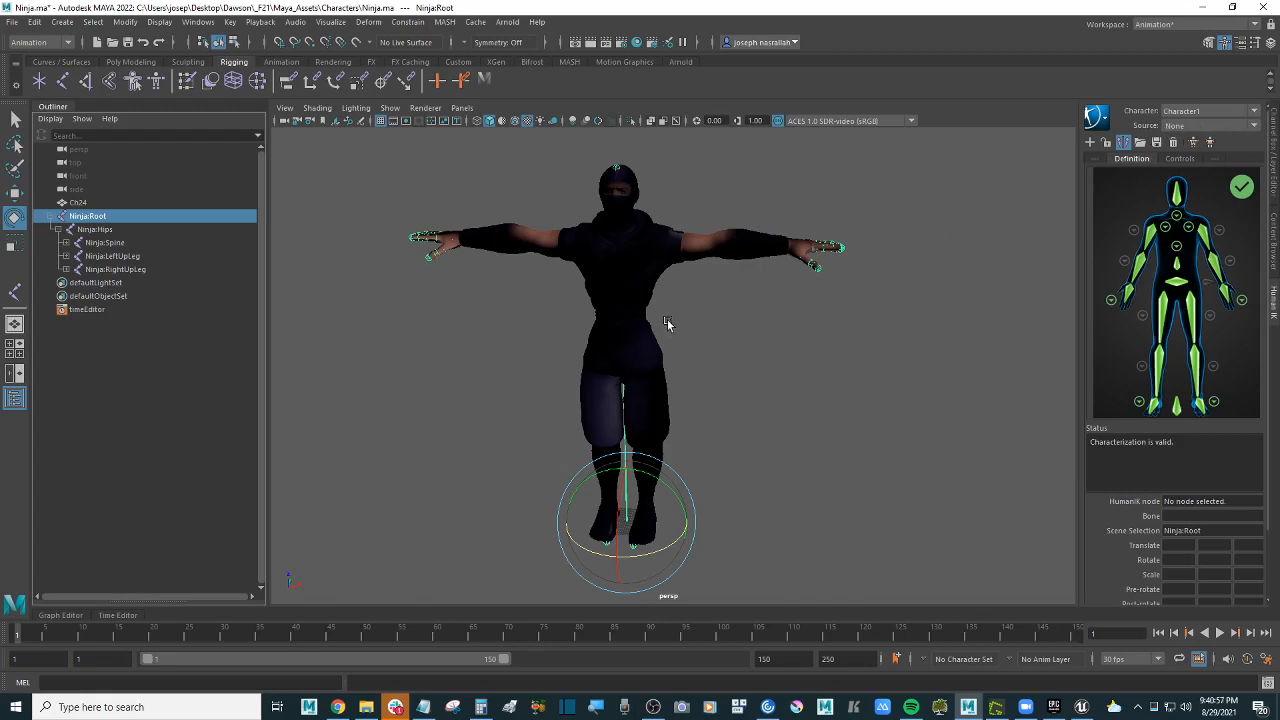
Step: Set the character's source to Control Rig and select the right wrist effector to inspect it, clearing the selection when done
left_click(1248, 127)
left_click(1201, 169)
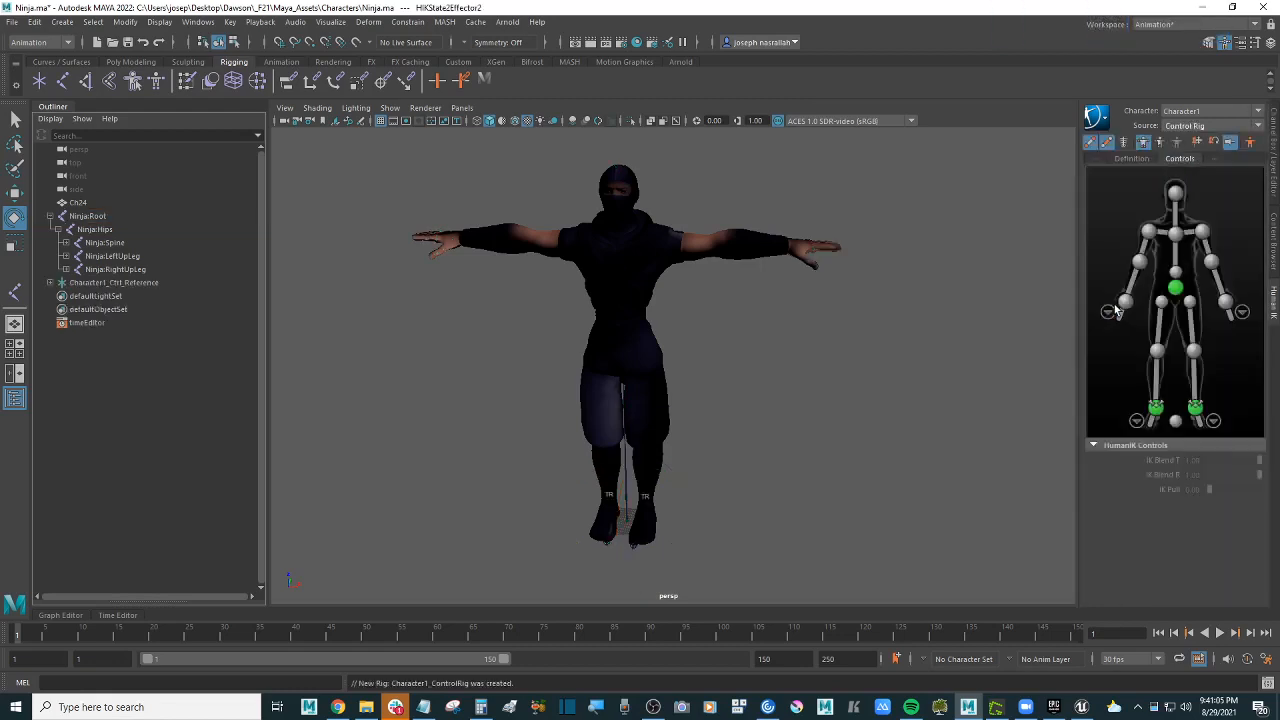
left_click_drag(697, 321, 722, 330, "alt")
left_click(1125, 303)
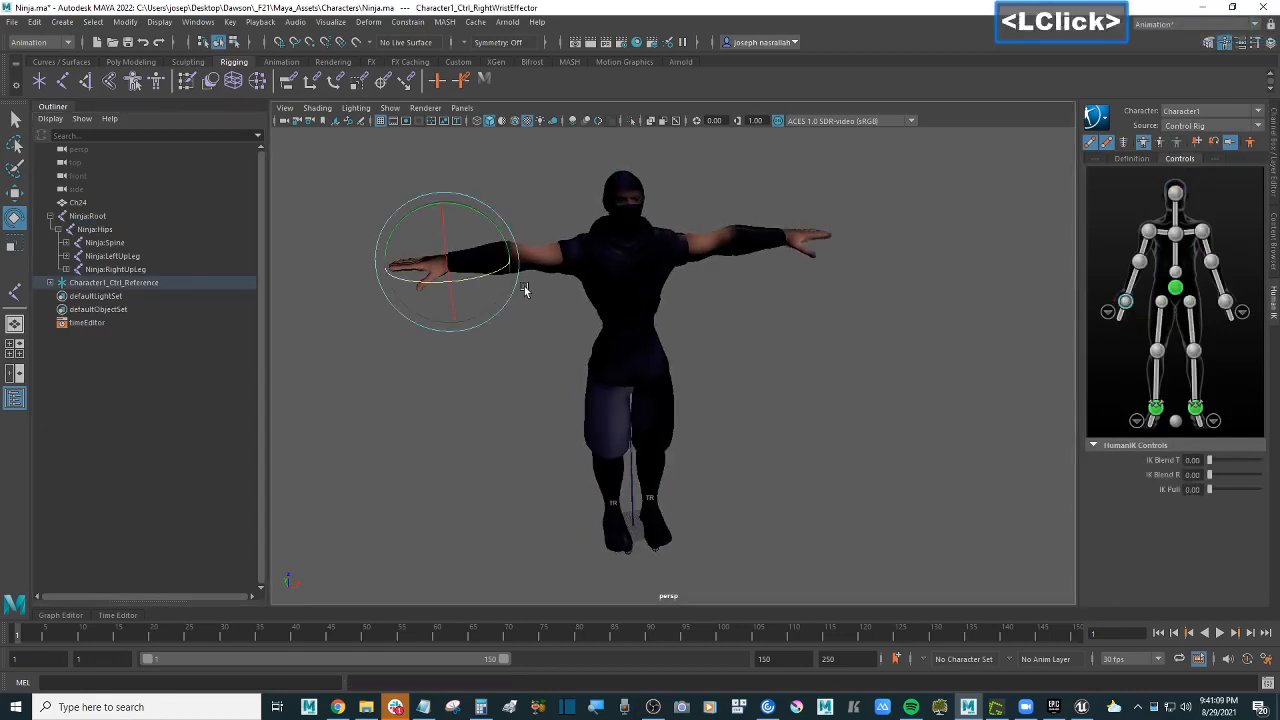
scroll(693, 290, "down", 1)
mouse_move(693, 290)
left_mouse_down("alt")
mouse_move(757, 297)
mouse_move(689, 291)
left_mouse_up("alt")
left_click(837, 340)
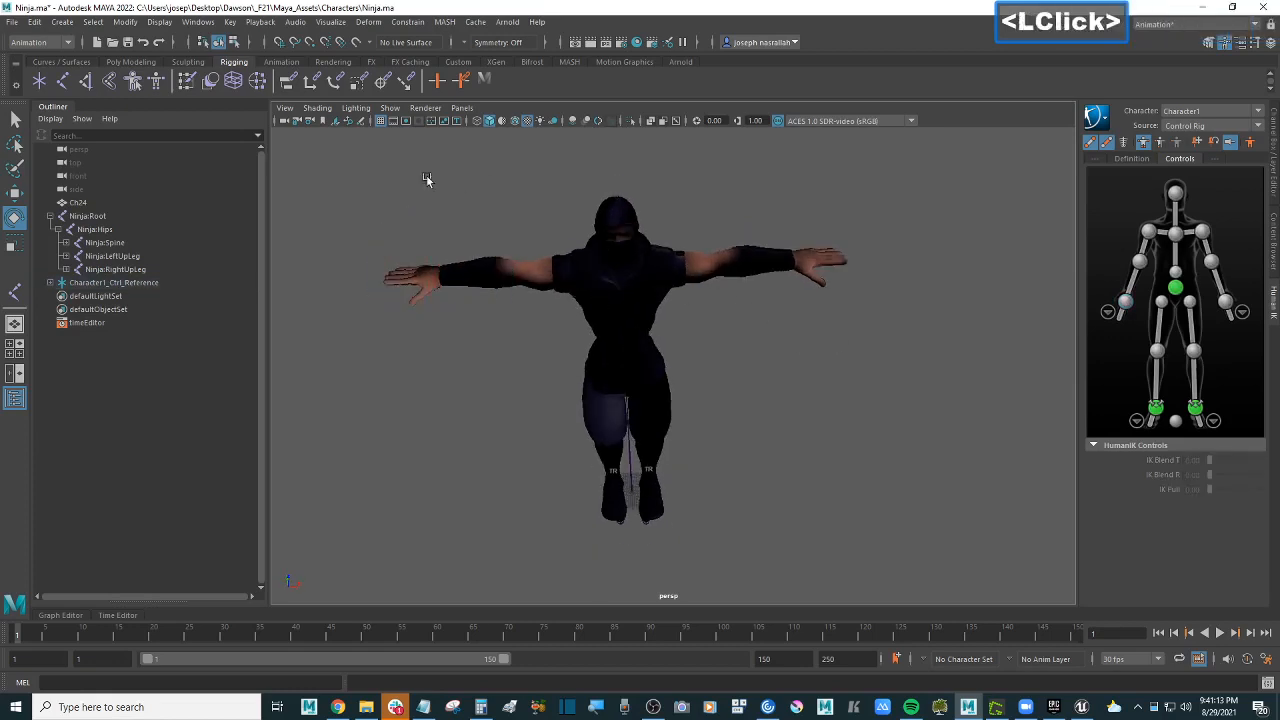
Step: Create a display layer from the selected Ch24 mesh
left_click(106, 201)
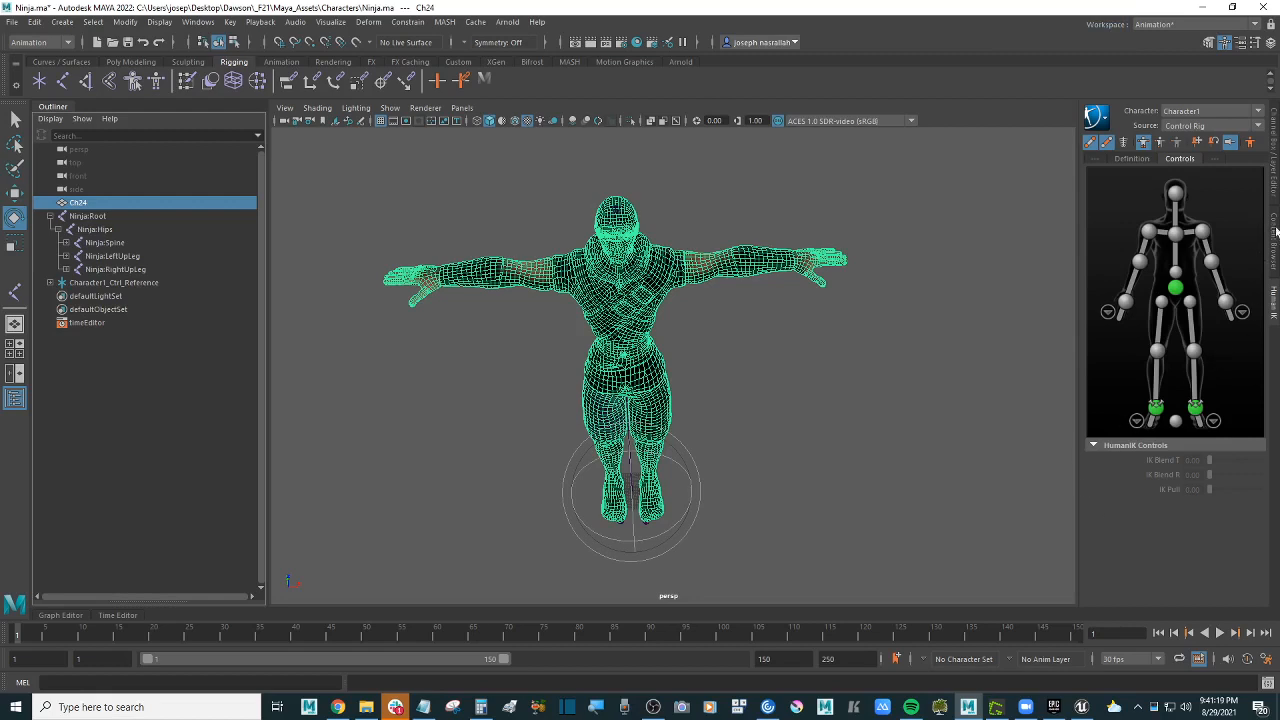
left_click(1274, 162)
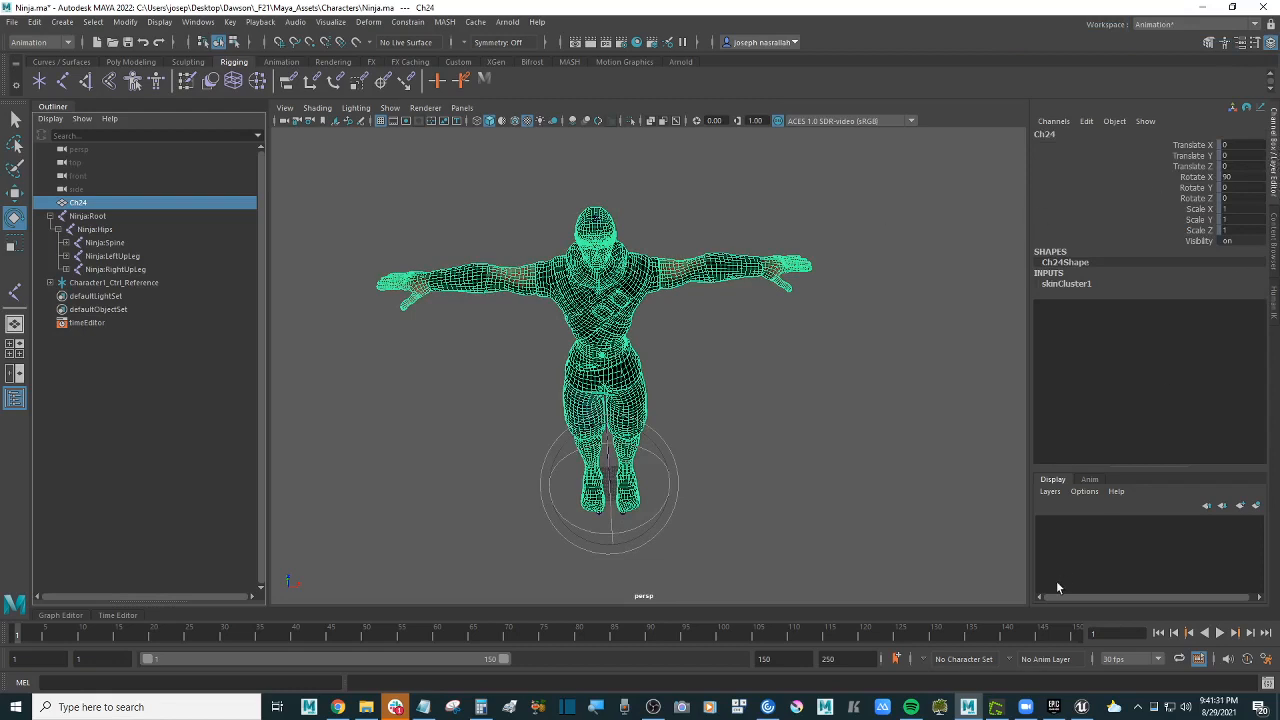
left_click(1052, 482)
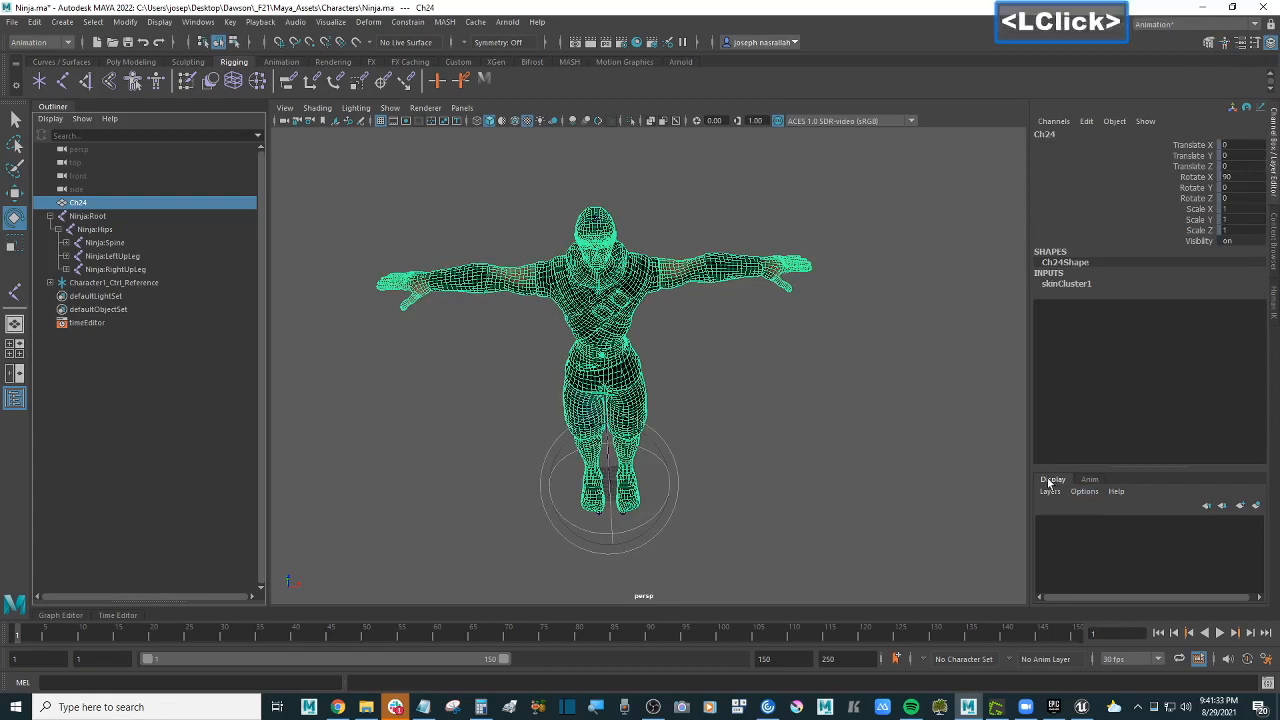
left_click(1257, 506)
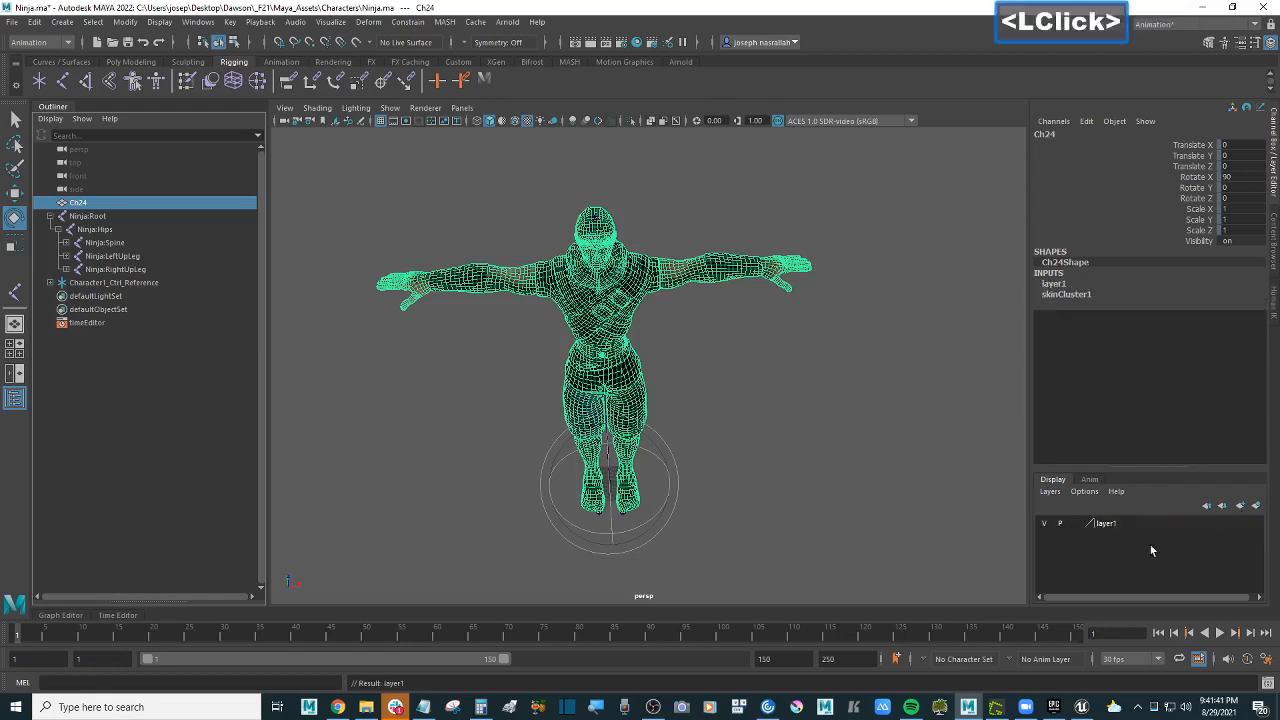
Step: Toggle the visibility of layer1 and try its Template display type on the ninja mesh
left_click(1046, 523)
left_click(1046, 523)
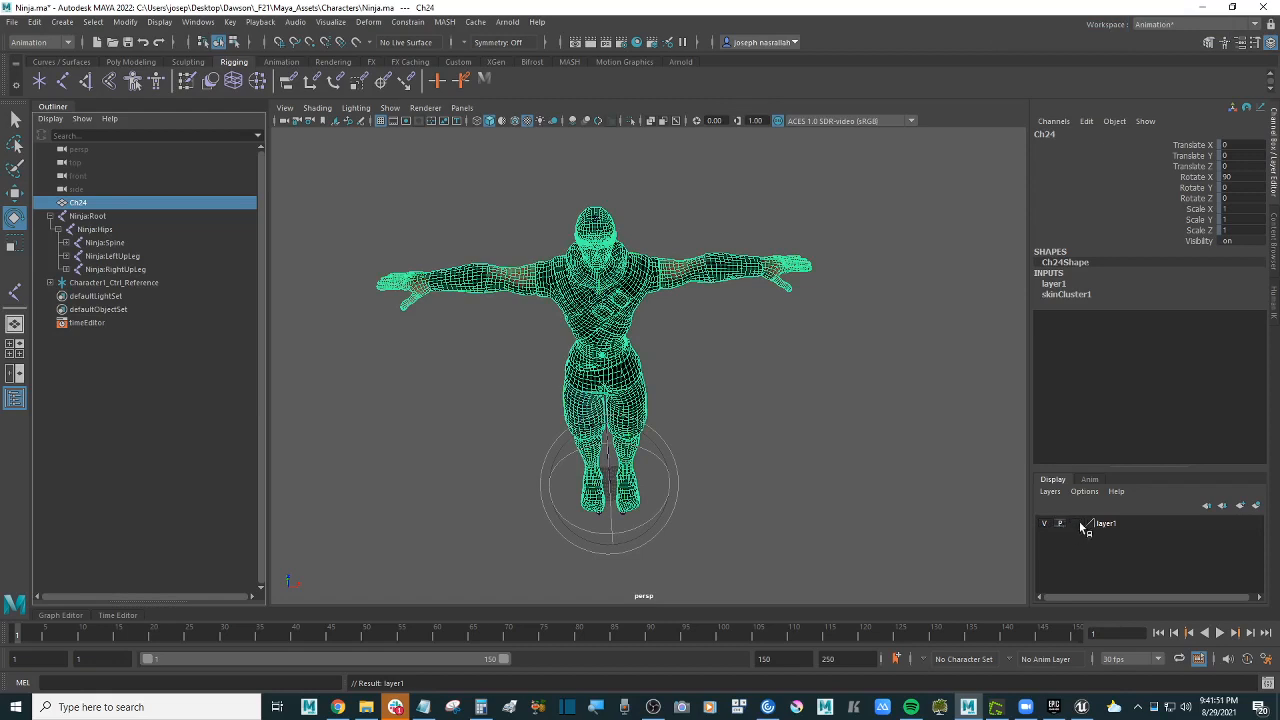
left_click(1076, 524)
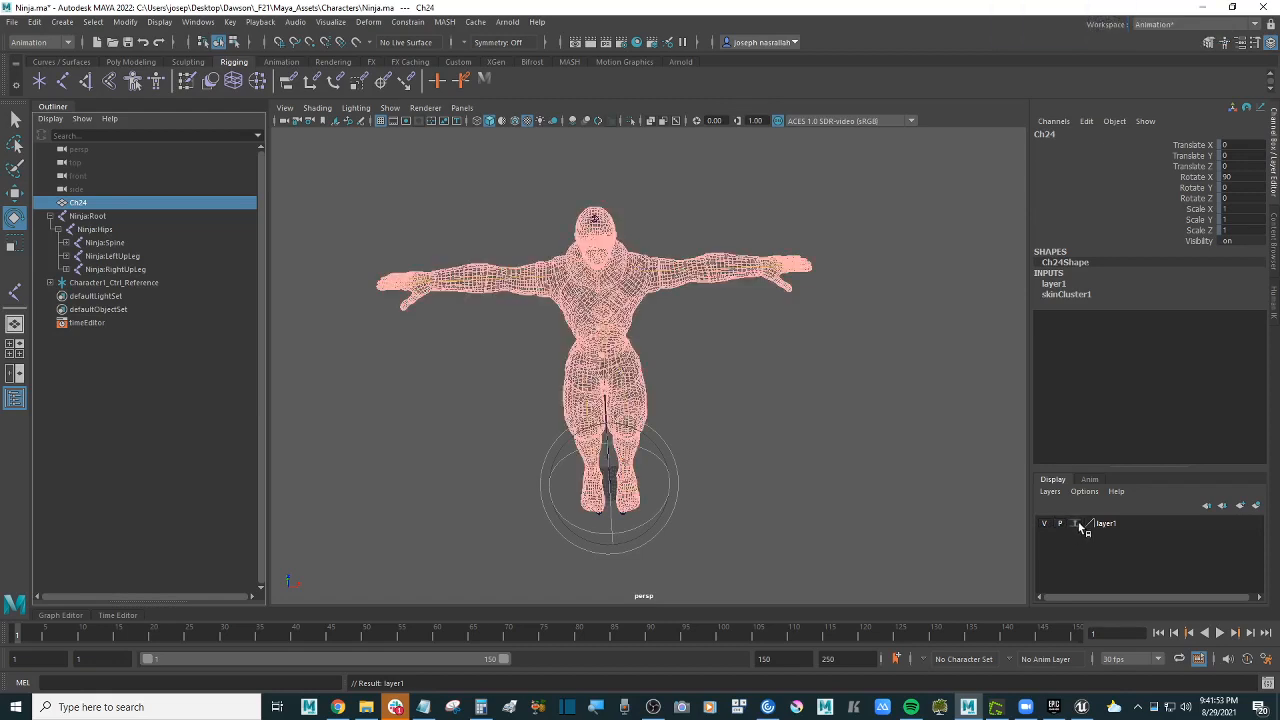
left_click(1076, 524)
left_click(1076, 524)
left_click(1193, 684)
left_click(705, 380)
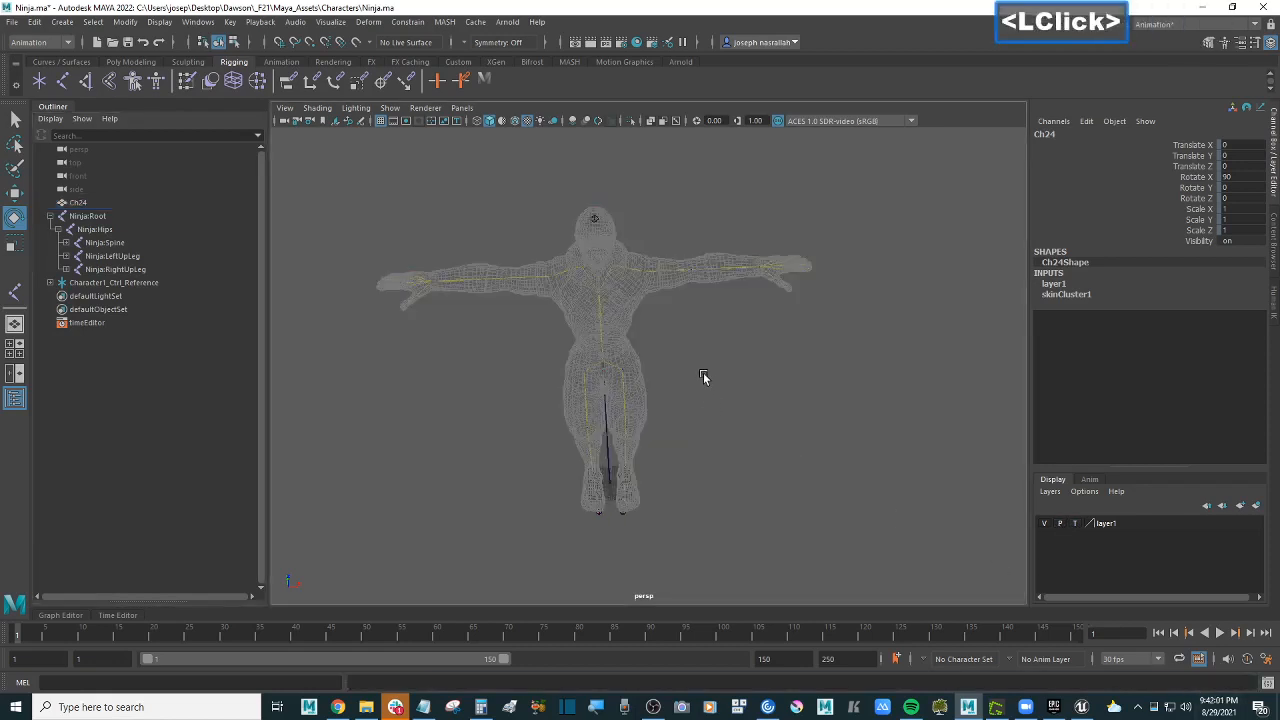
left_click_drag(705, 374, 712, 366, "alt")
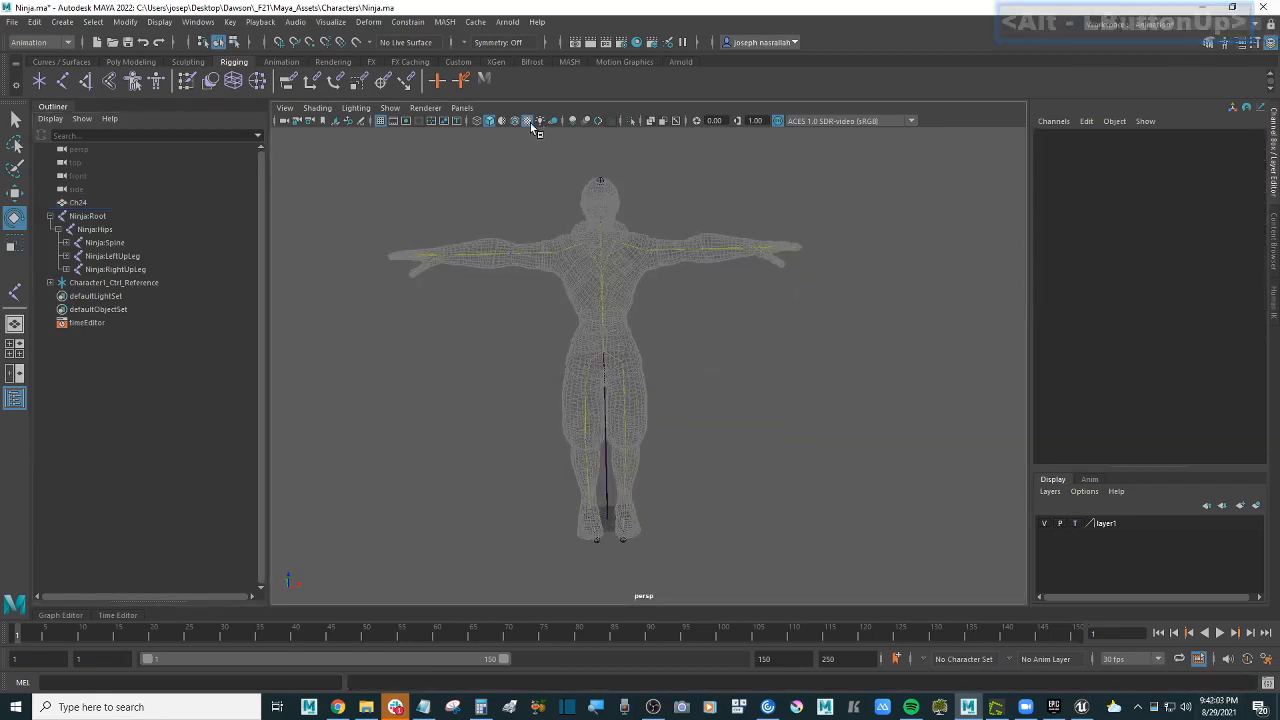
left_click(529, 180)
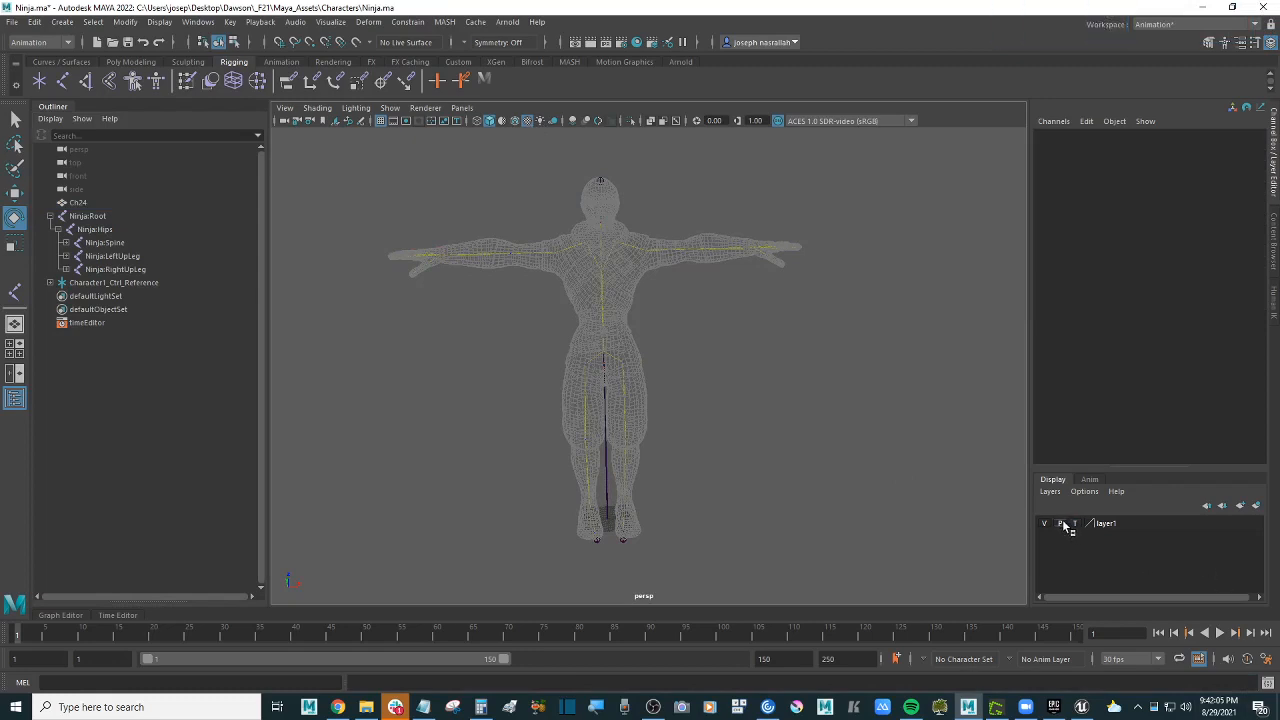
left_click(530, 125)
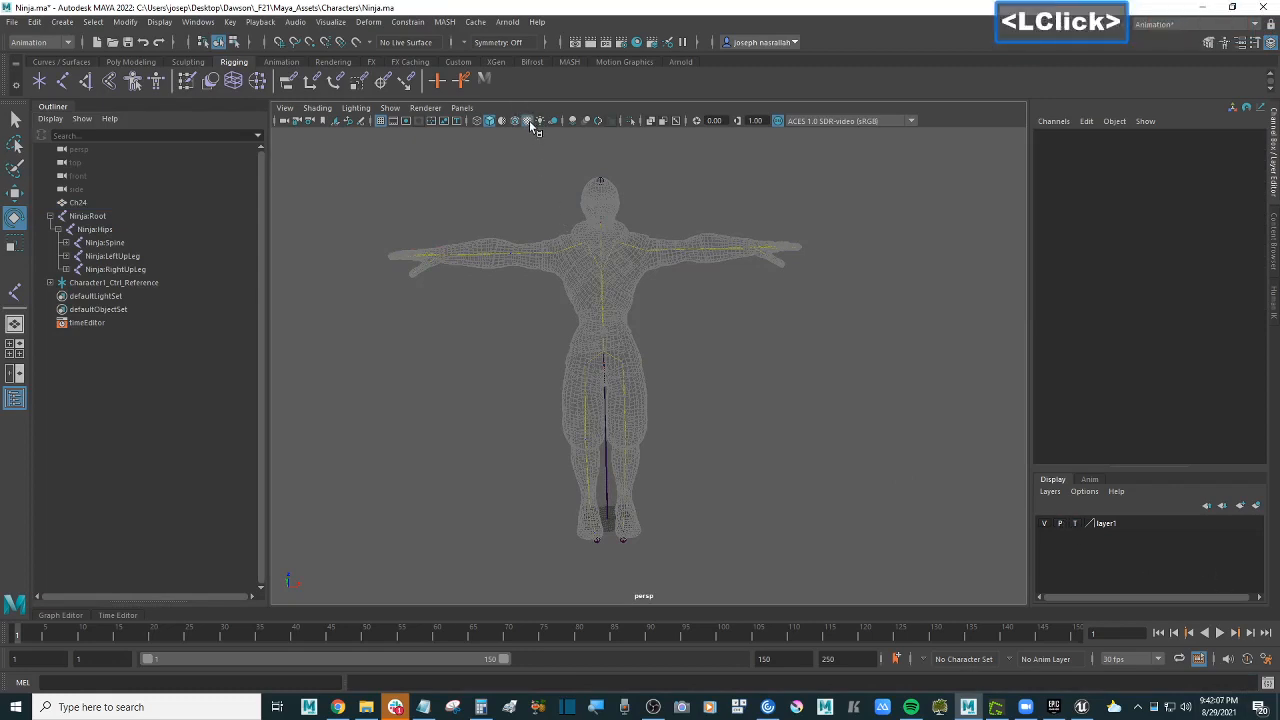
Step: Set the display type of layer1 to Reference and test what can be selected on the ninja in the viewport
left_click(1063, 524)
left_click(1075, 524)
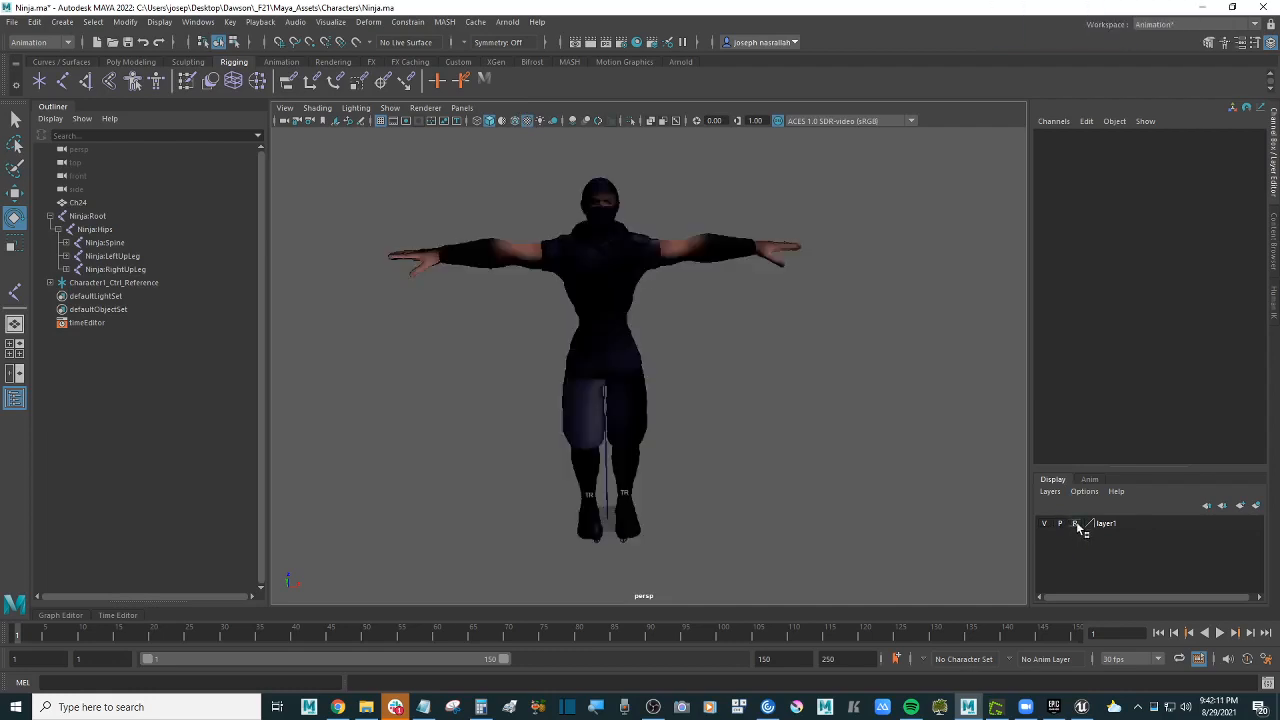
left_click(657, 252)
left_click(522, 314)
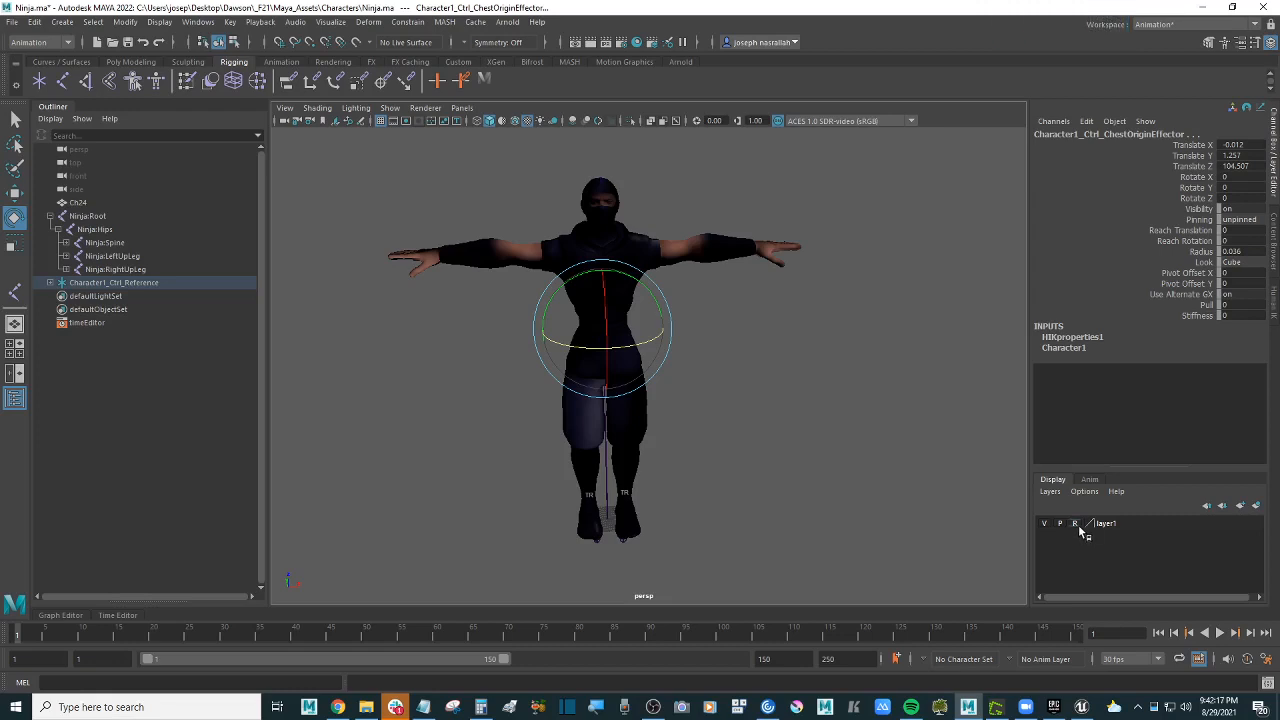
left_click(668, 351)
left_click(813, 320)
left_click_drag(814, 319, 420, 424)
left_click(790, 397)
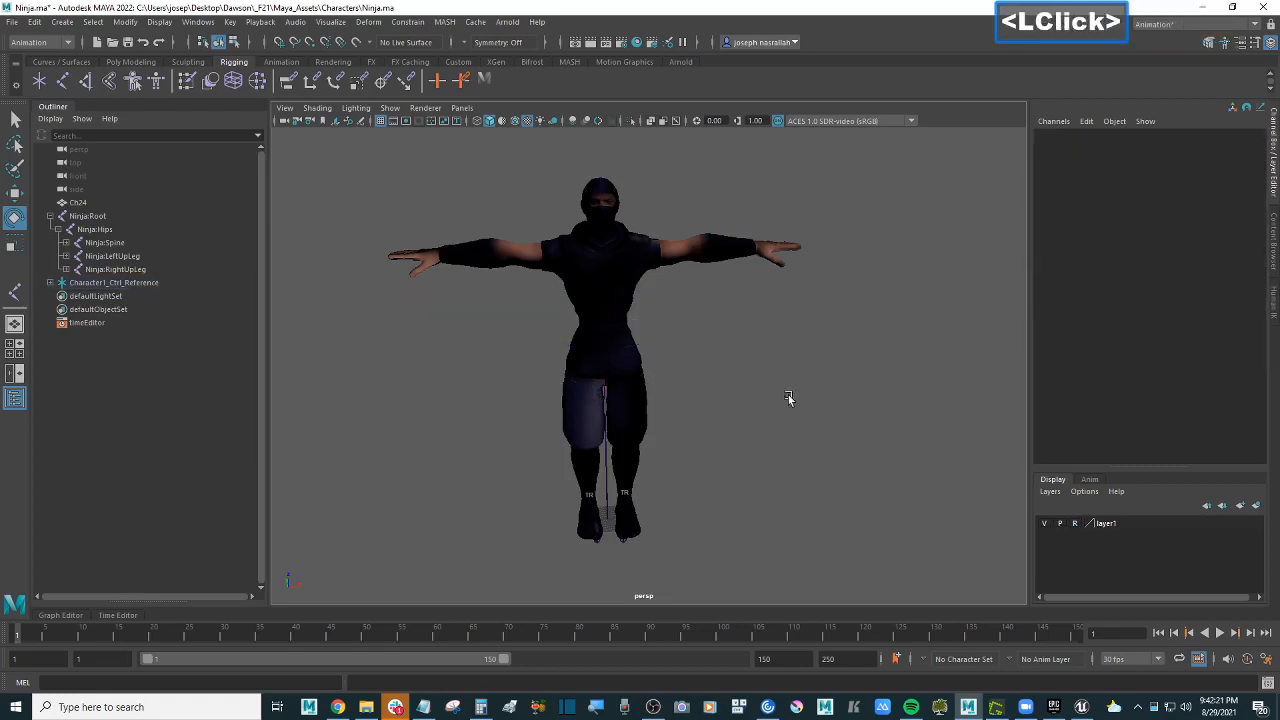
Step: Save the Ninja.ma scene with nothing selected
left_click_drag(790, 397, 703, 390, "alt")
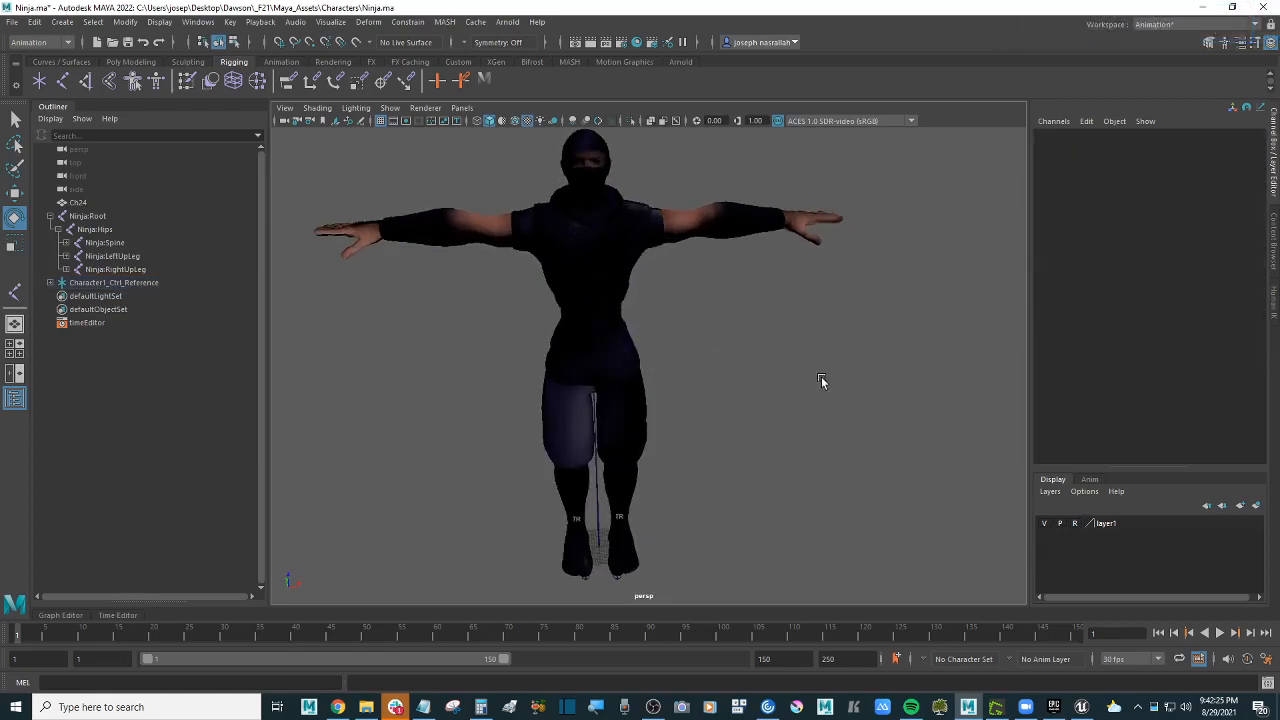
left_click(794, 379)
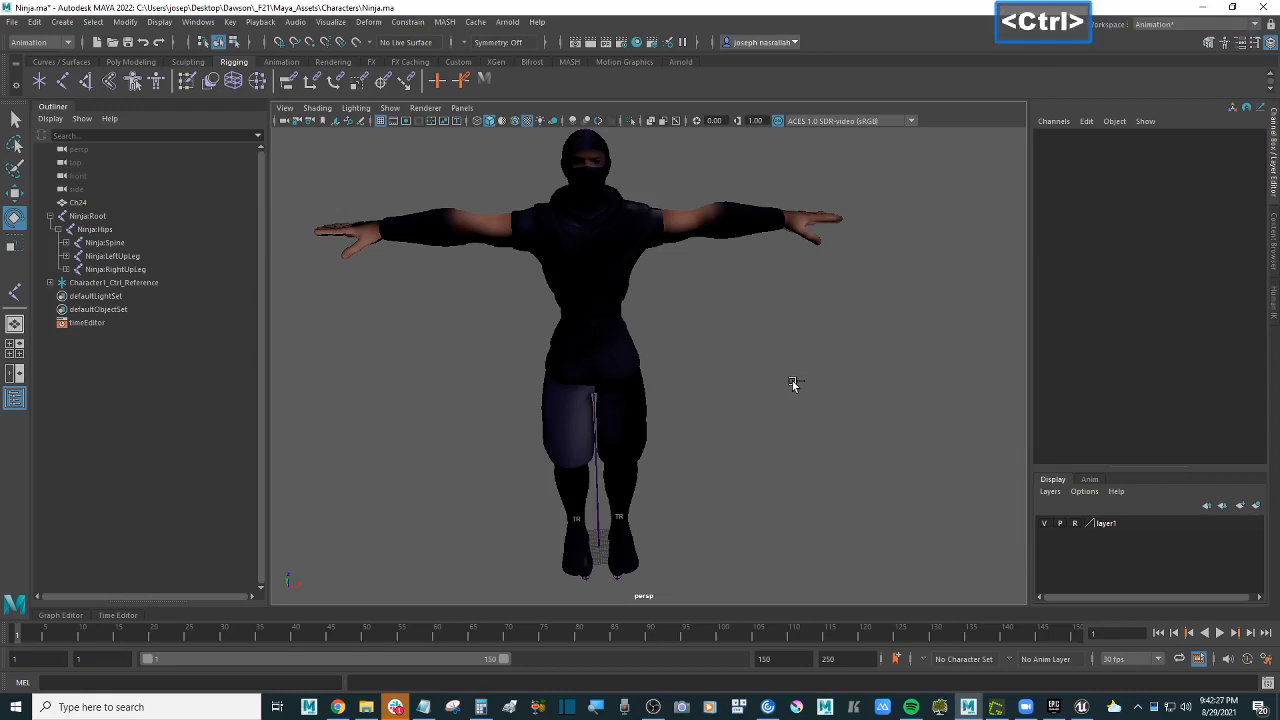
key("ctrl+s")
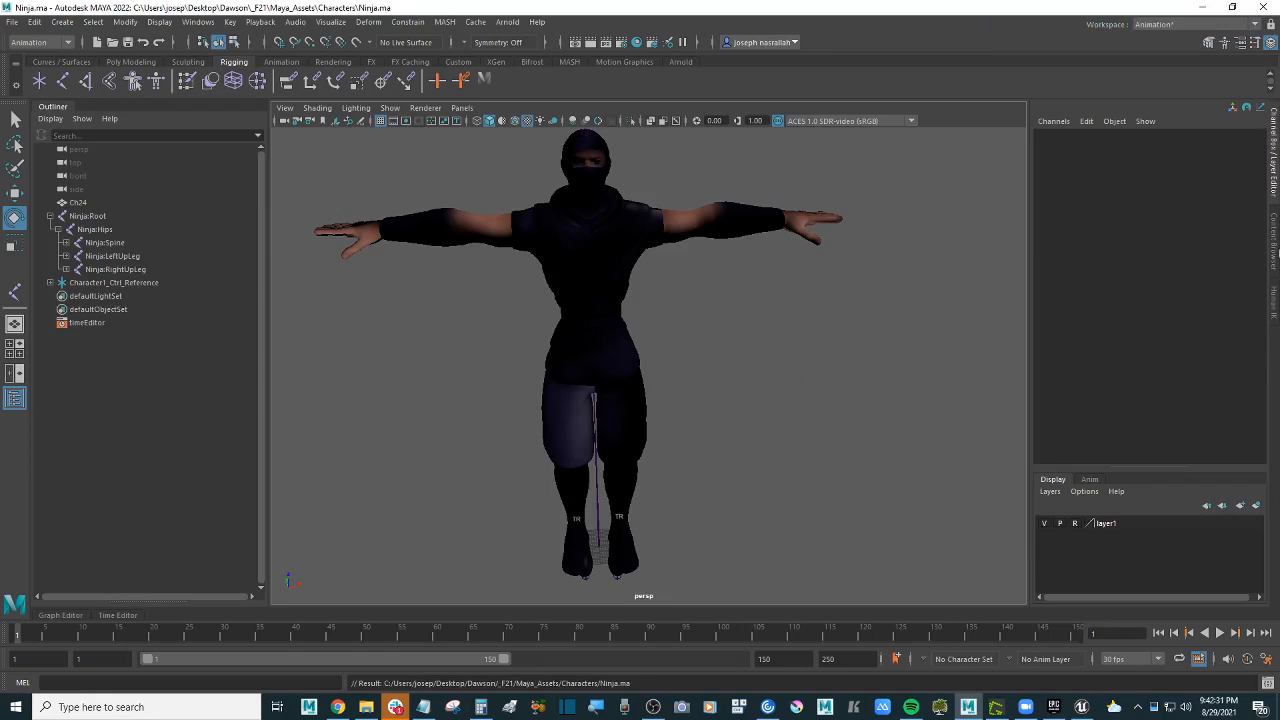
Step: Inspect the right wrist effector, try moving the hips effector sideways with the feet pinned, and undo the move
left_click(1274, 300)
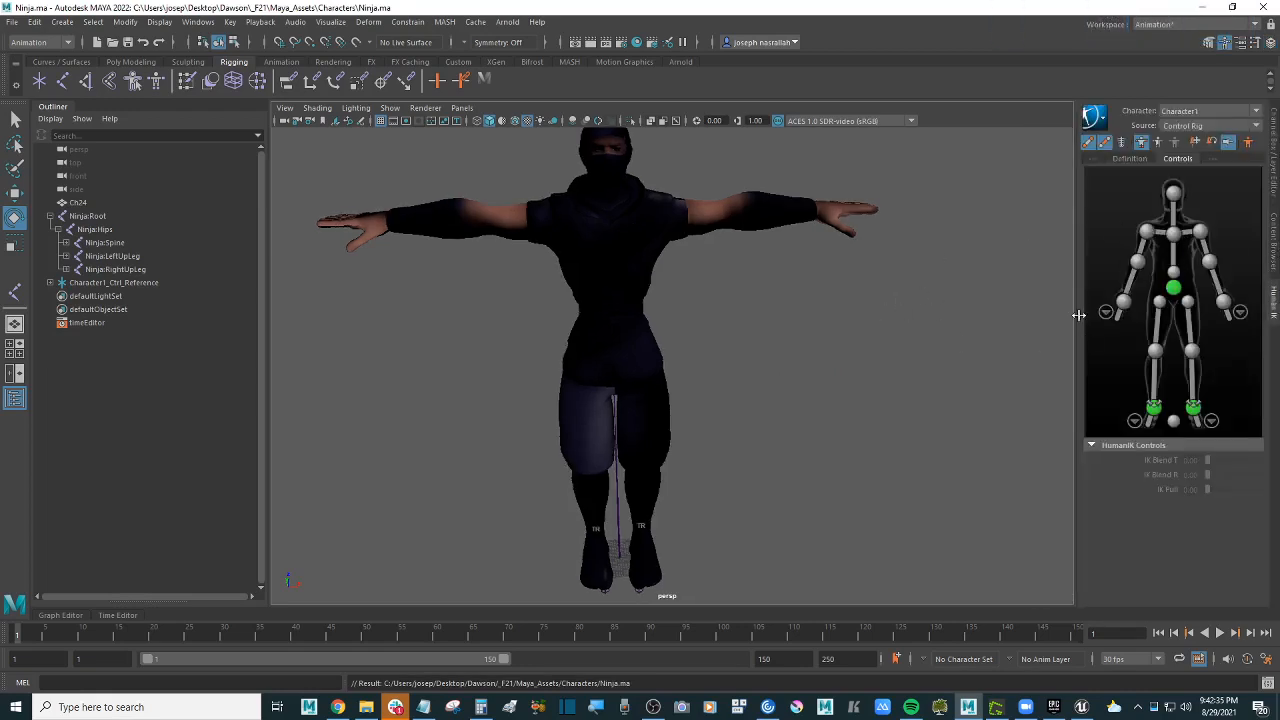
left_click(1123, 302)
scroll(771, 290, "down", 2)
left_click_drag(771, 290, 705, 285, "alt")
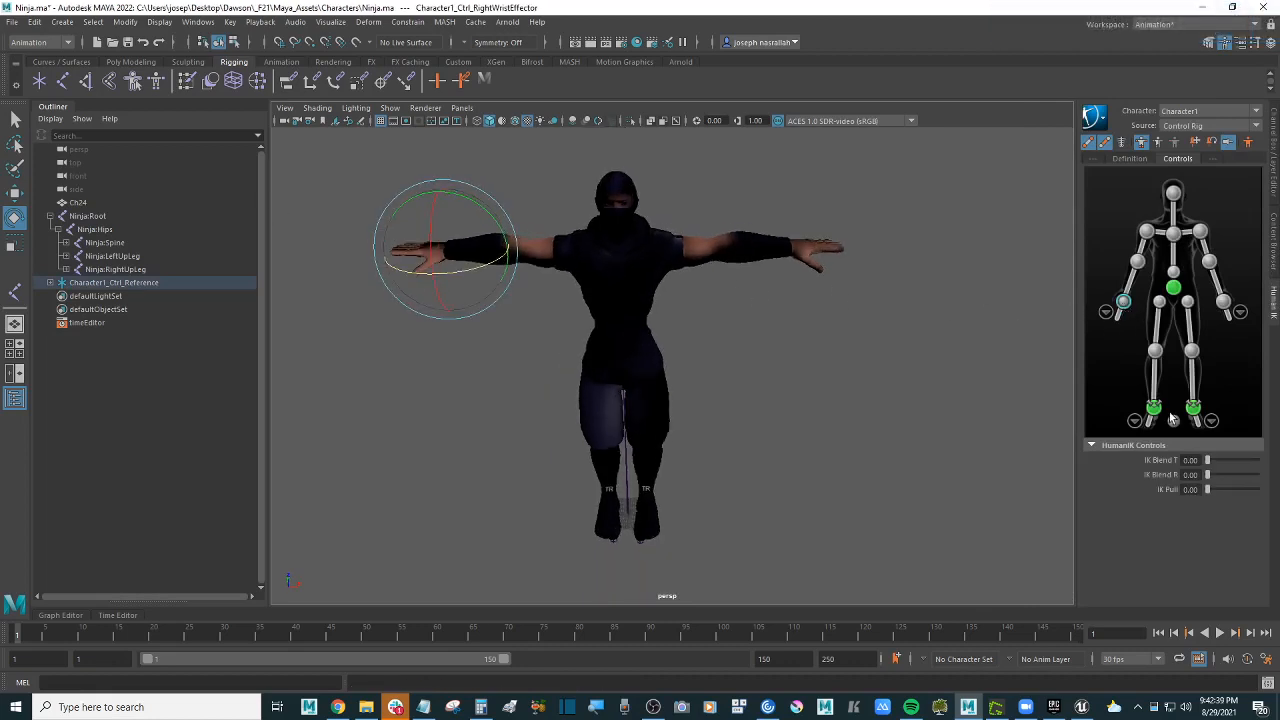
left_click(1174, 289)
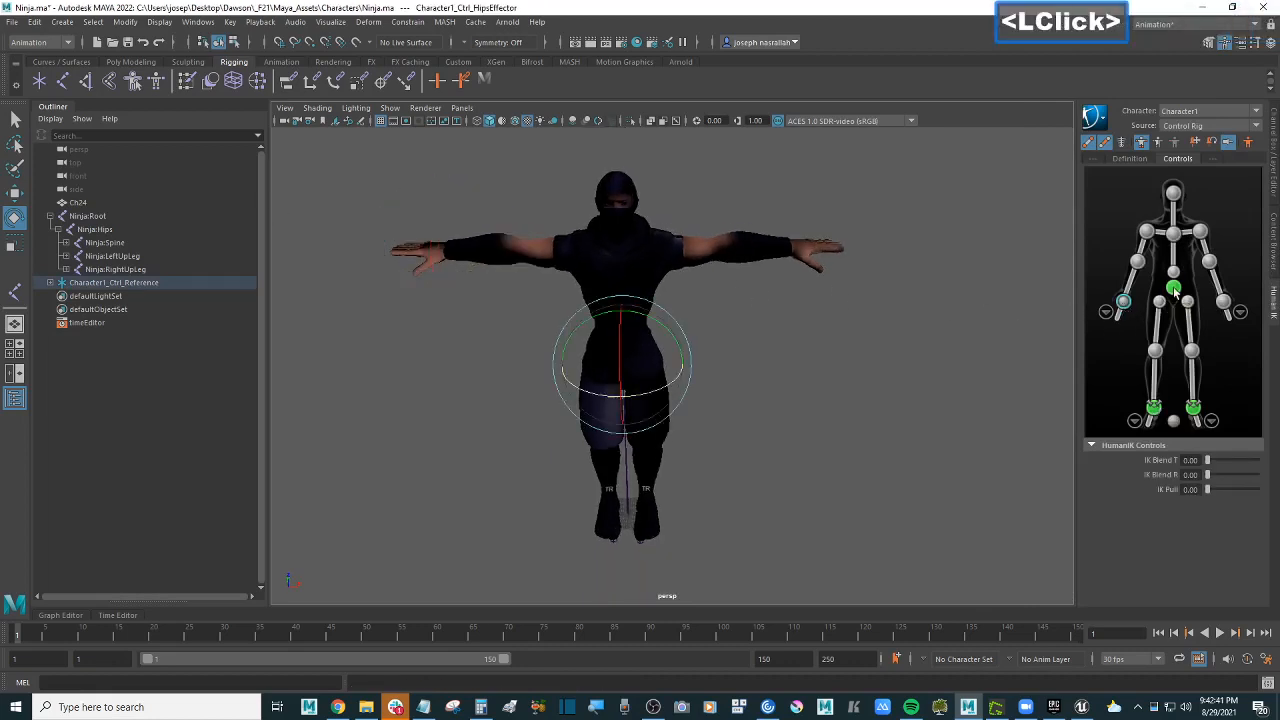
left_click(14, 192)
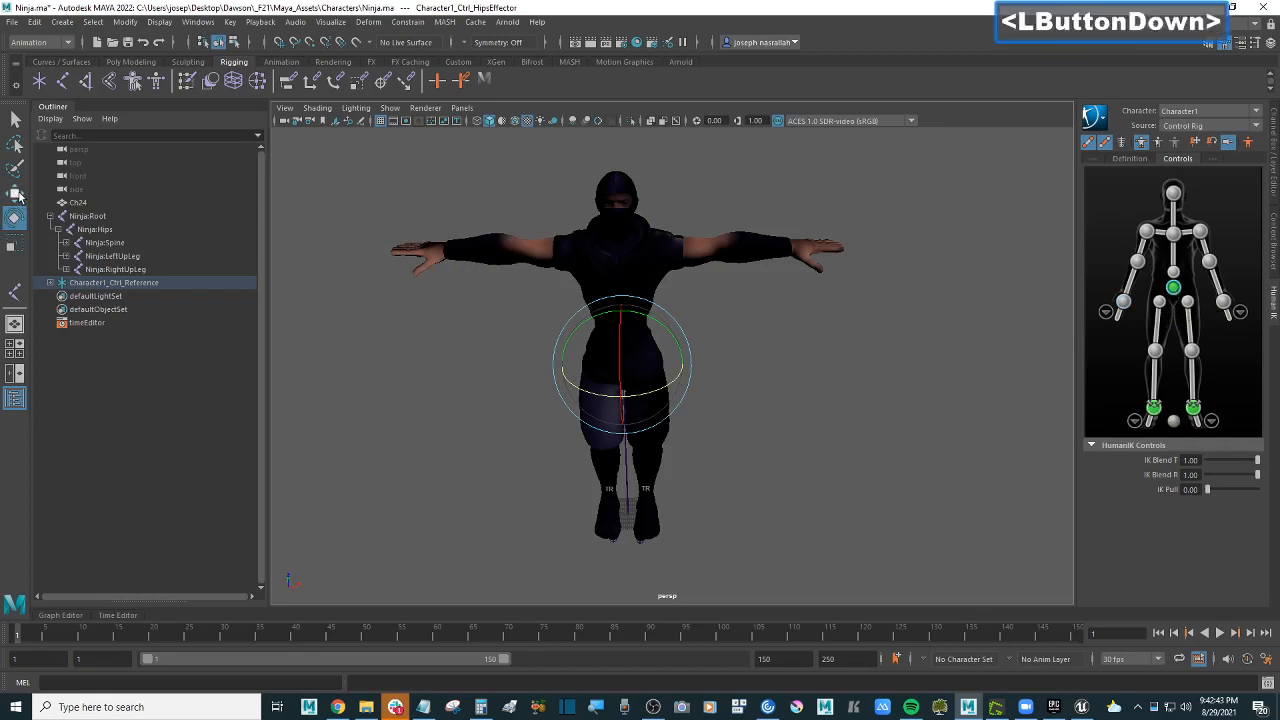
left_click_drag(707, 366, 811, 366)
key("ctrl+z")
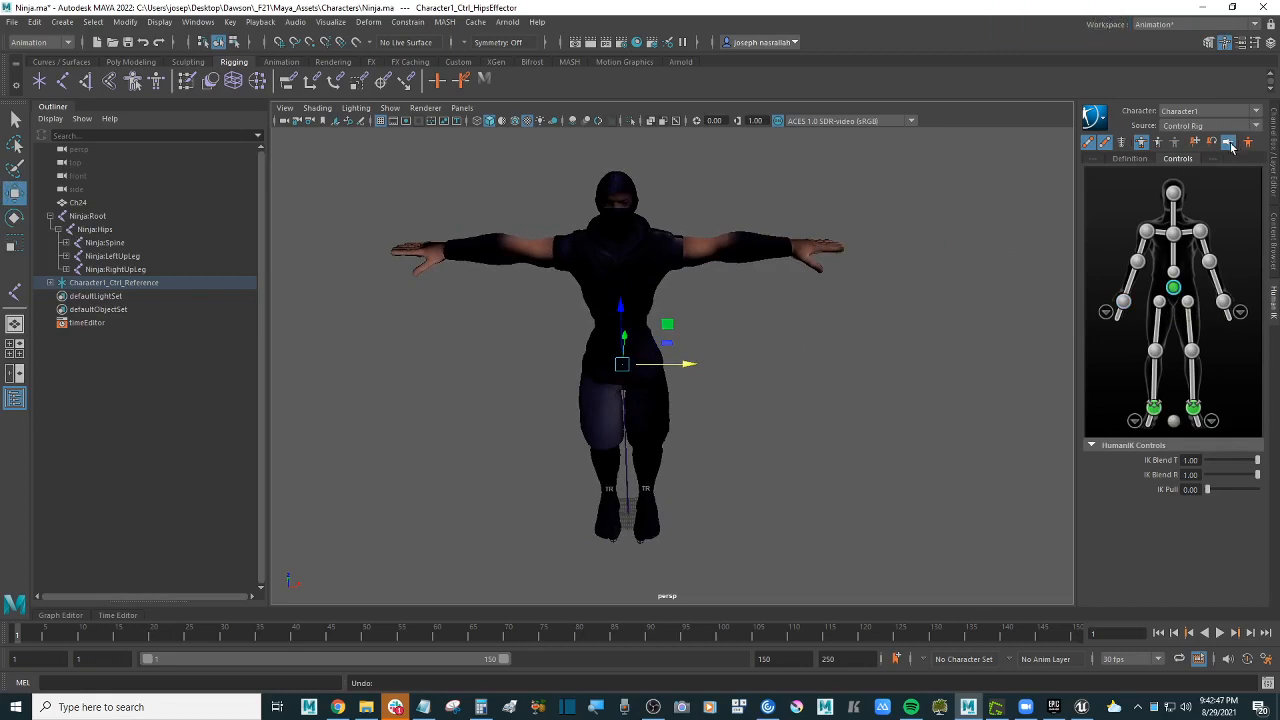
Step: Switch off the pinning on the control rig's effectors, test moving the hips effector, and undo the move
left_click(1232, 146)
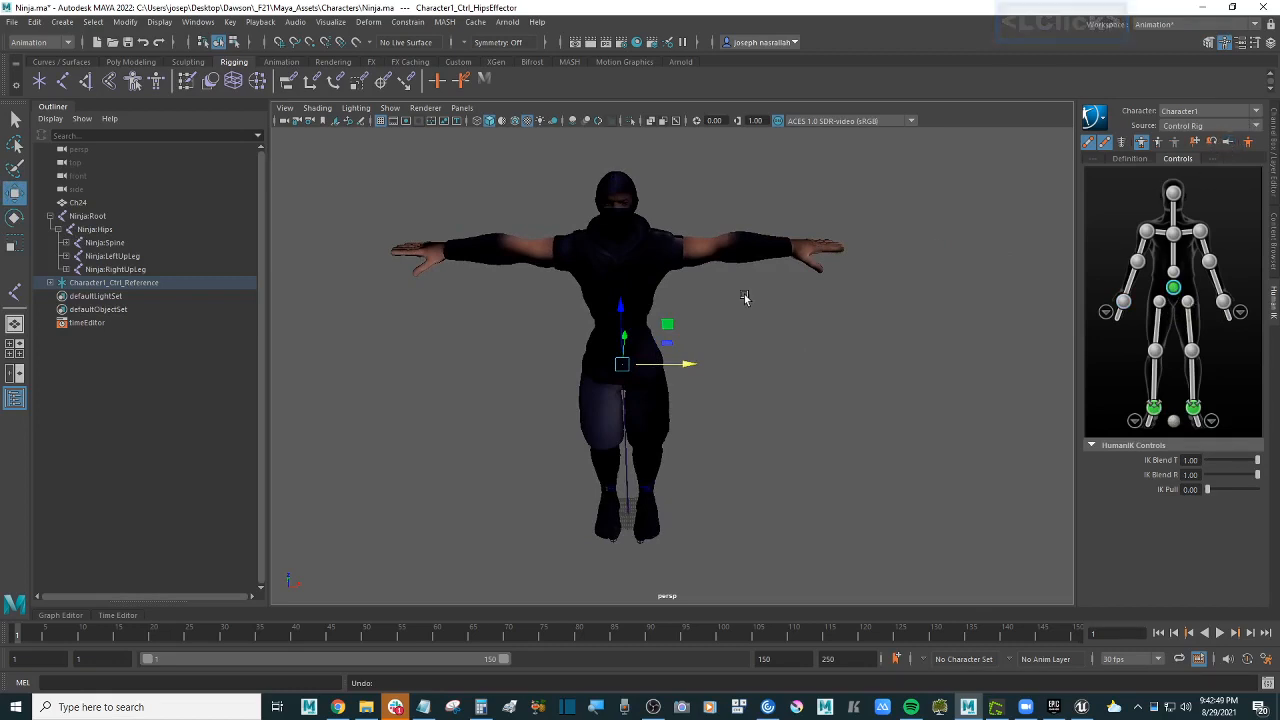
left_click_drag(667, 324, 630, 329)
key("ctrl+z")
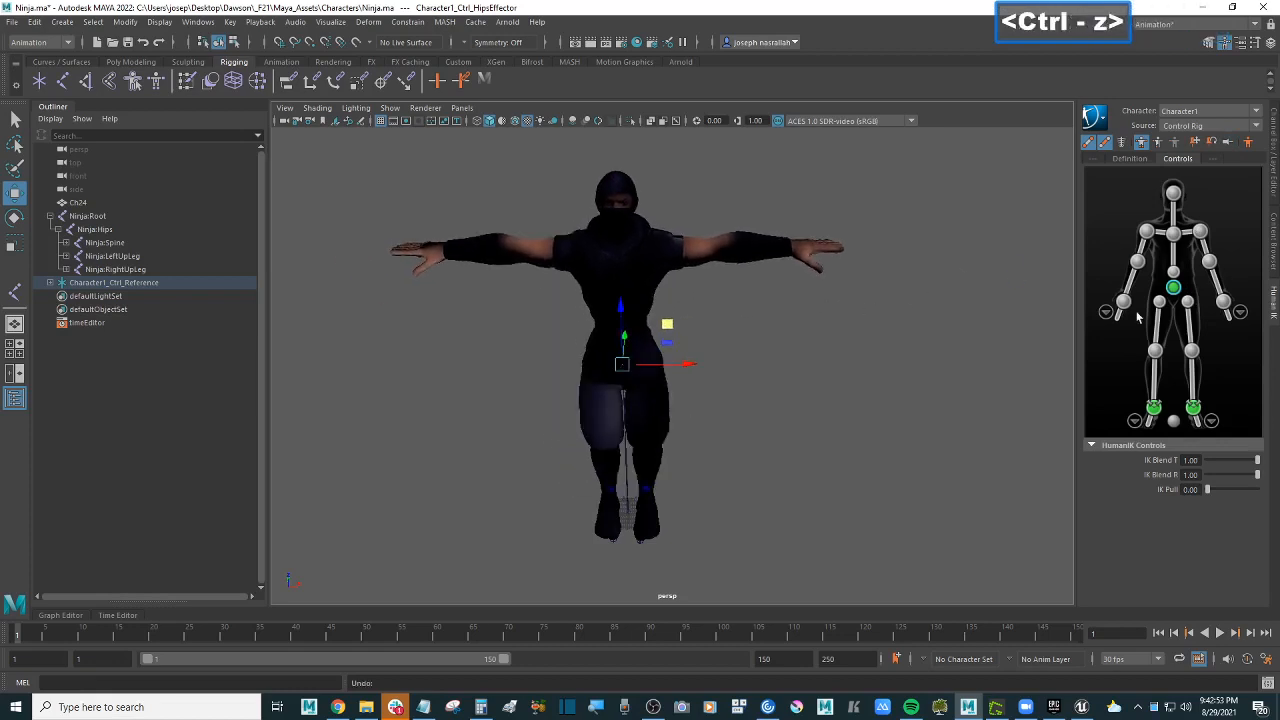
Step: Try moving the right wrist effector toward the body, undo the move, and clear the selection
left_click(1123, 301)
left_click_drag(600, 270, 660, 262, "alt")
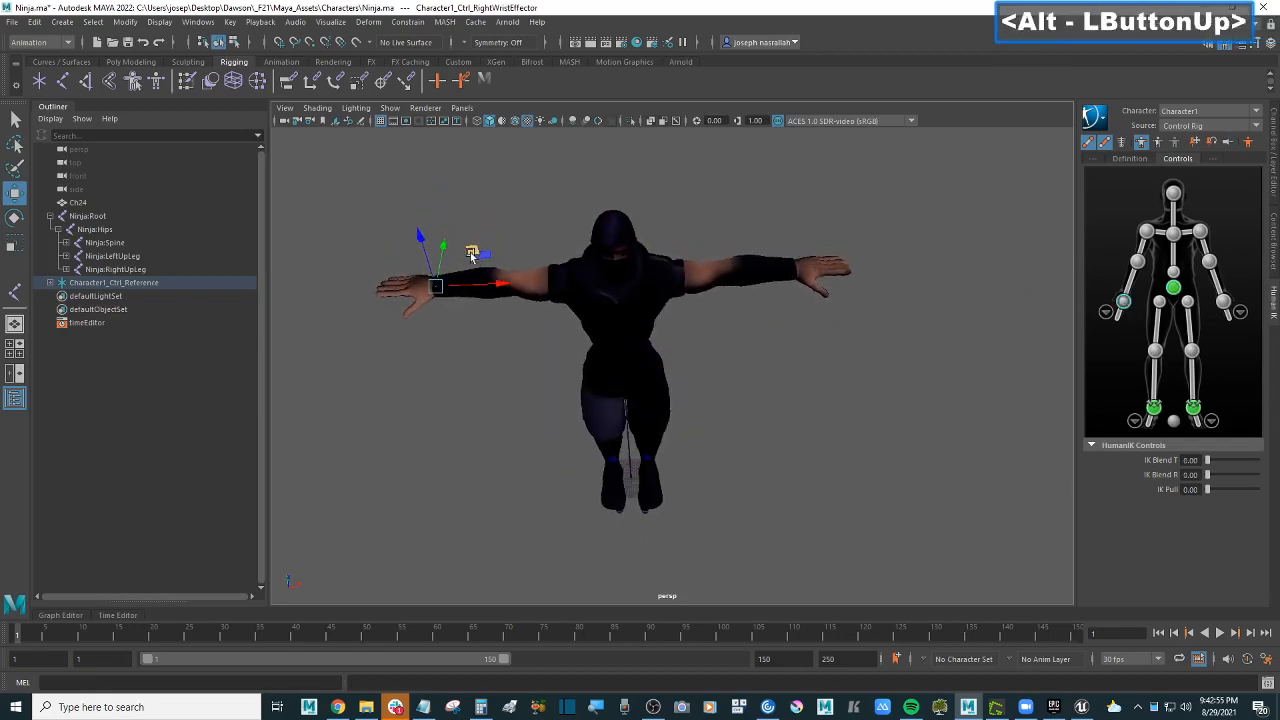
left_click_drag(474, 251, 510, 280)
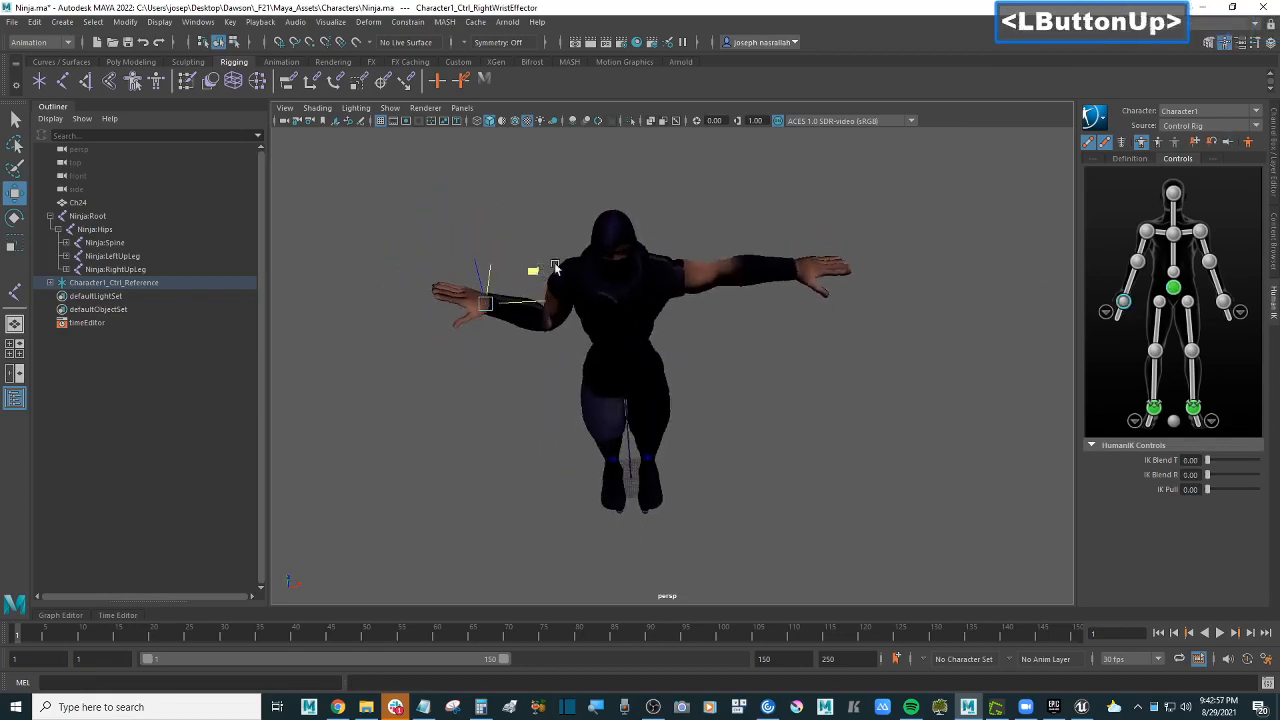
key("ctrl+z")
left_click_drag(794, 323, 754, 316, "alt")
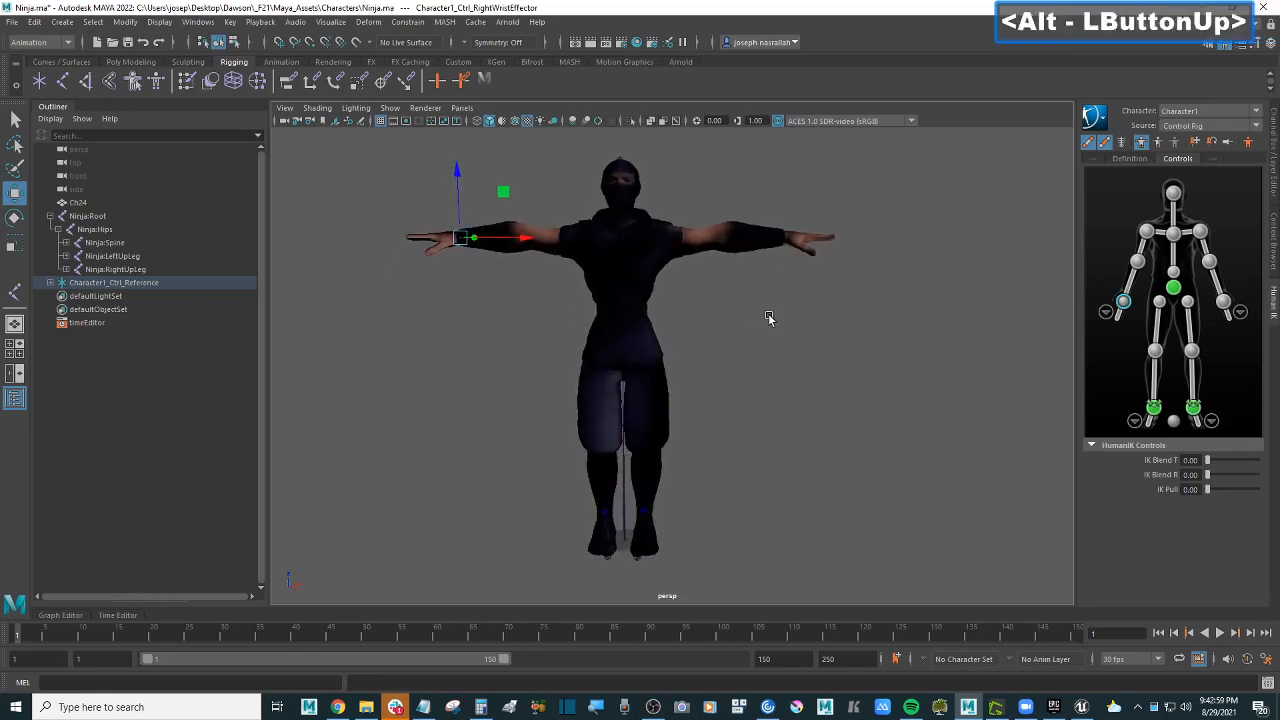
left_click(765, 319)
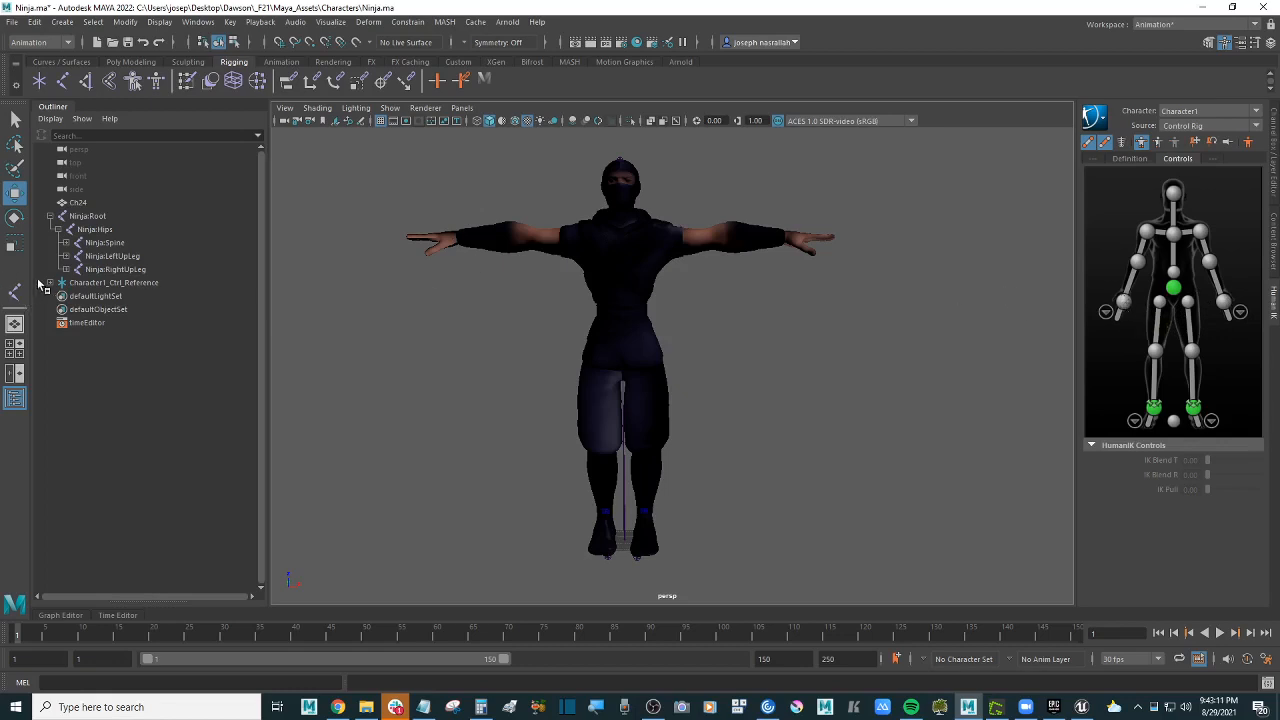
Step: Expand Character1_Ctrl_Reference in the Outliner to list its effectors, leaving nothing selected
left_click(110, 285)
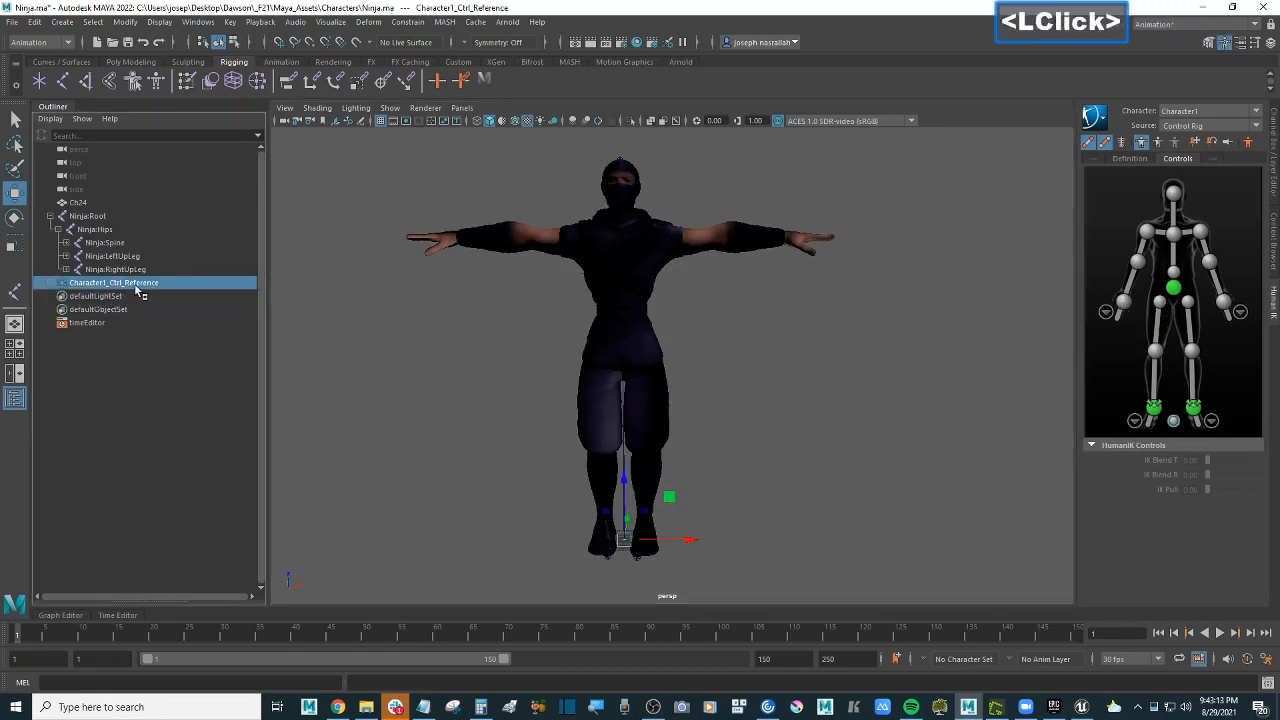
left_click(55, 286)
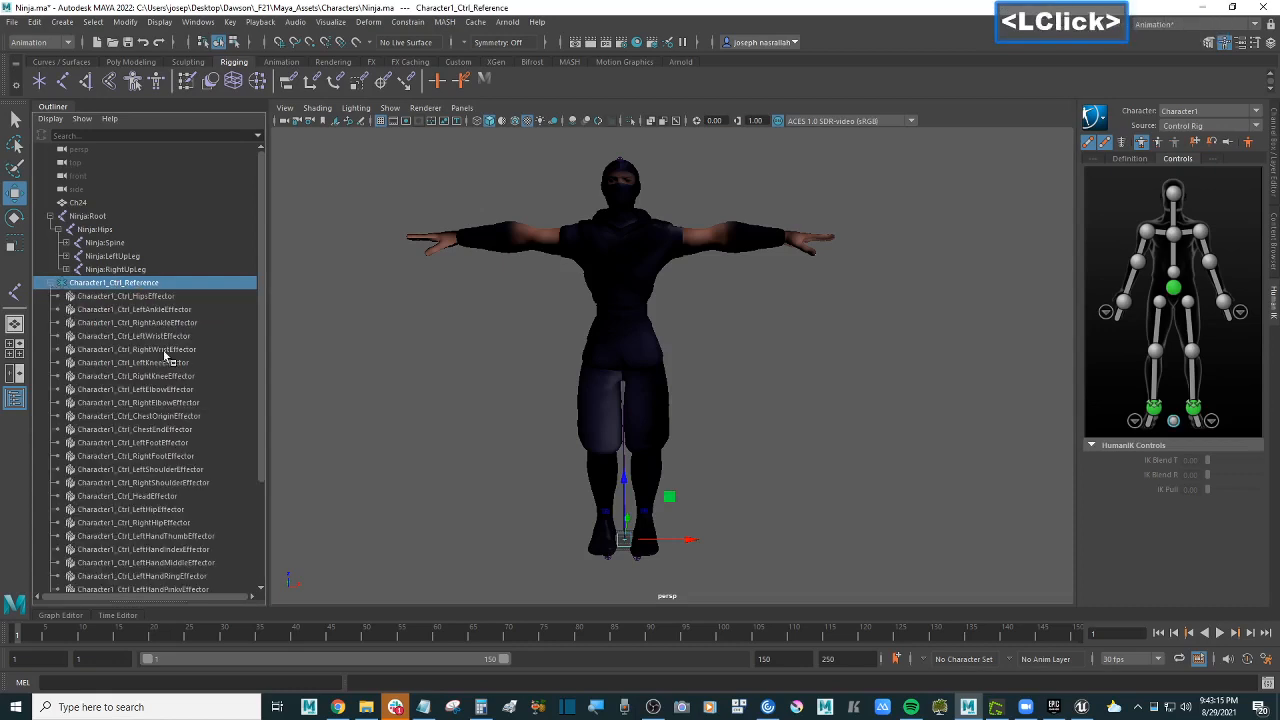
left_click(436, 322)
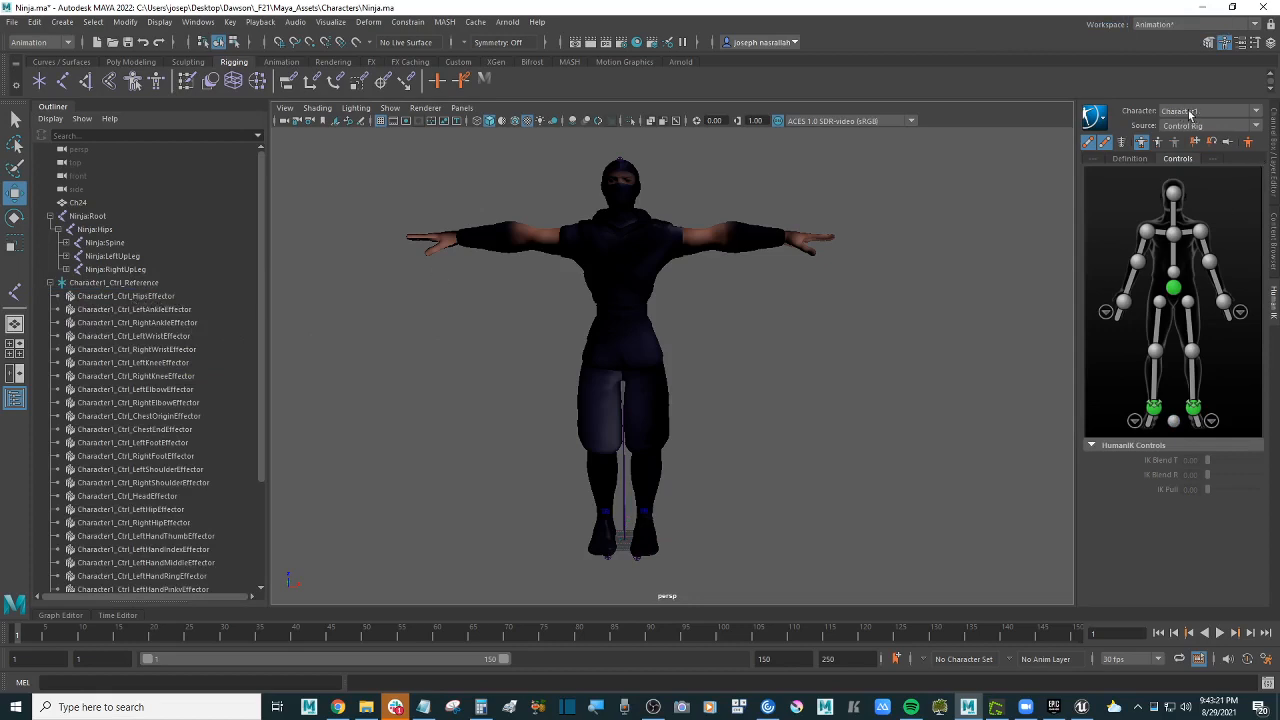
Step: Rename the HumanIK character from Character1 to Ninja
left_click(1096, 118)
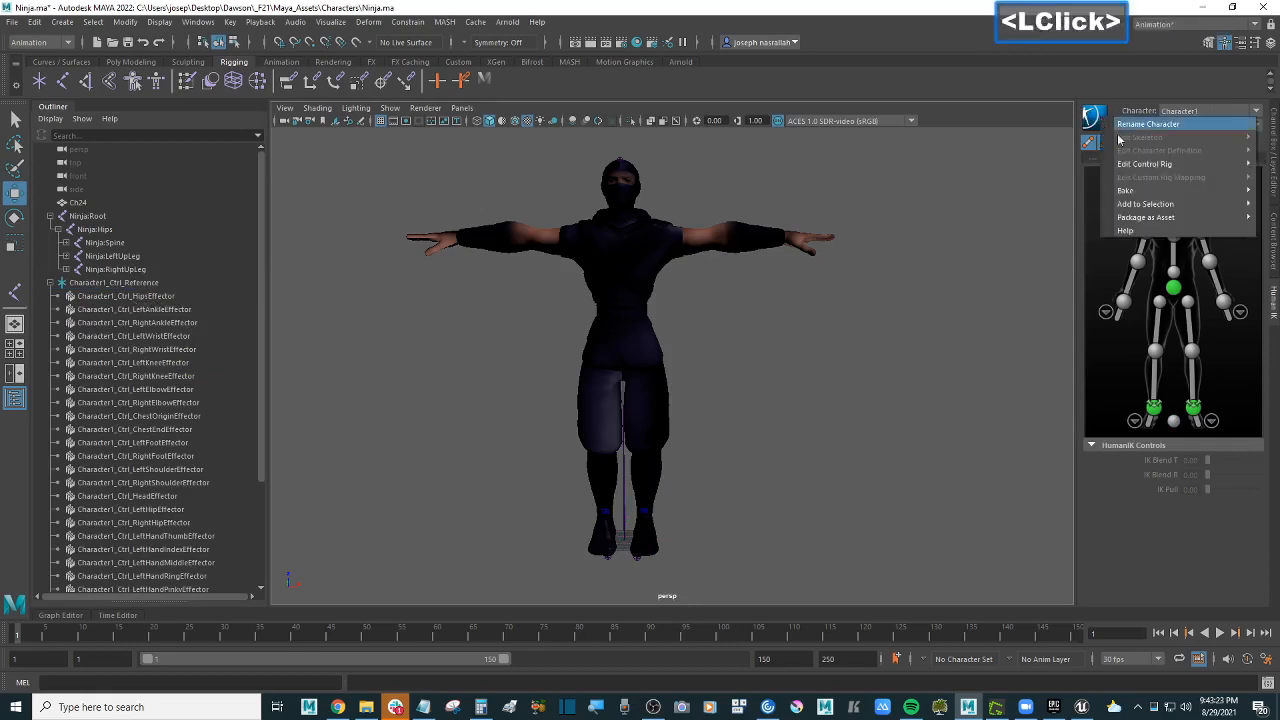
mouse_move(1152, 166)
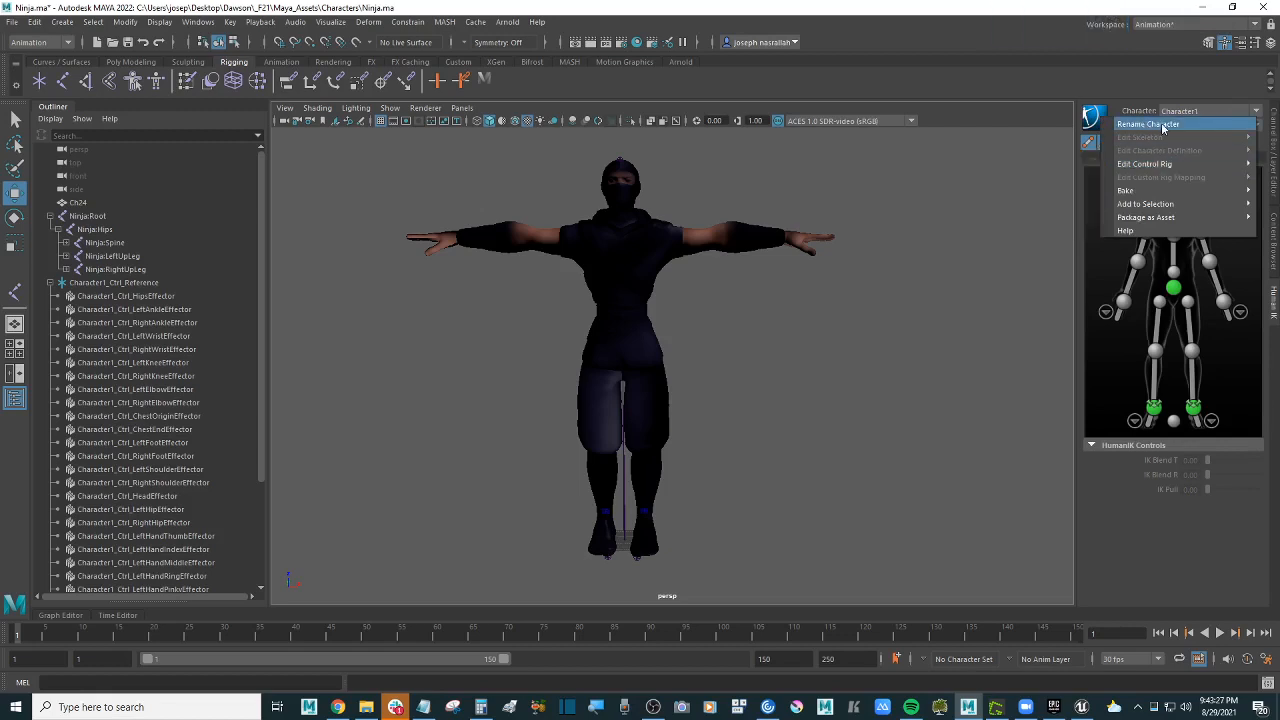
left_click(1148, 124)
type("Ninja")
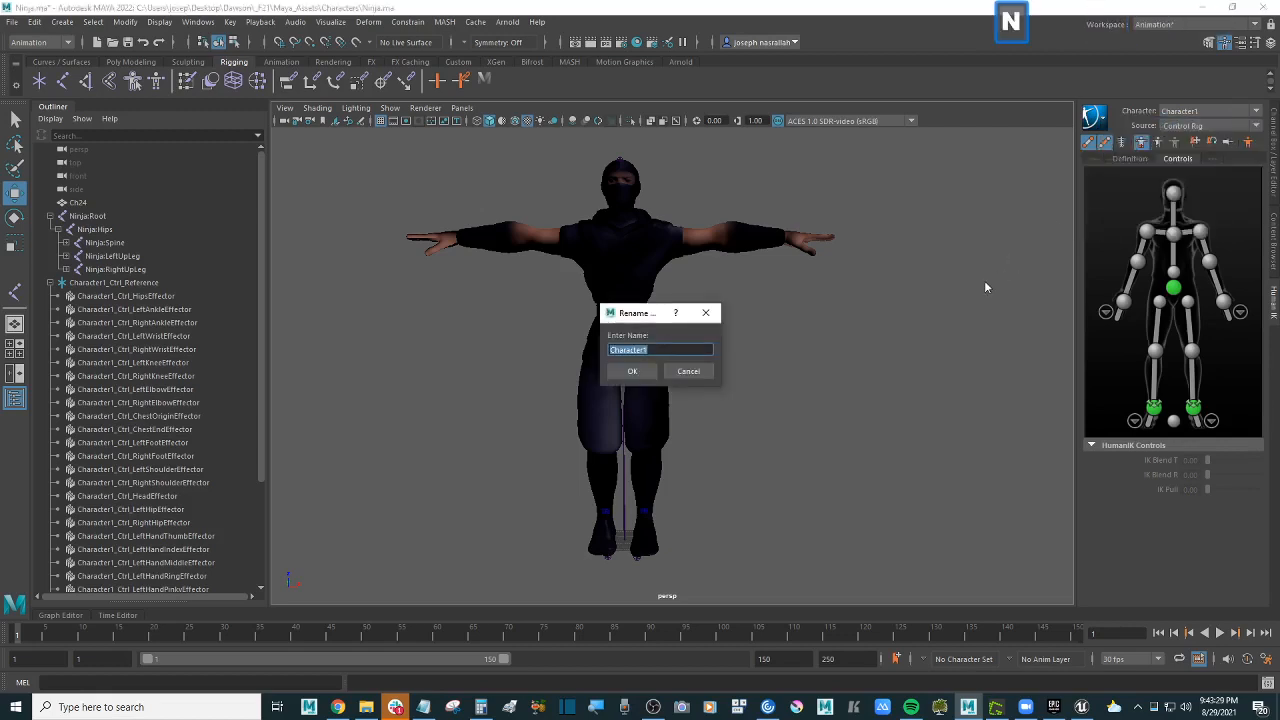
key("Return")
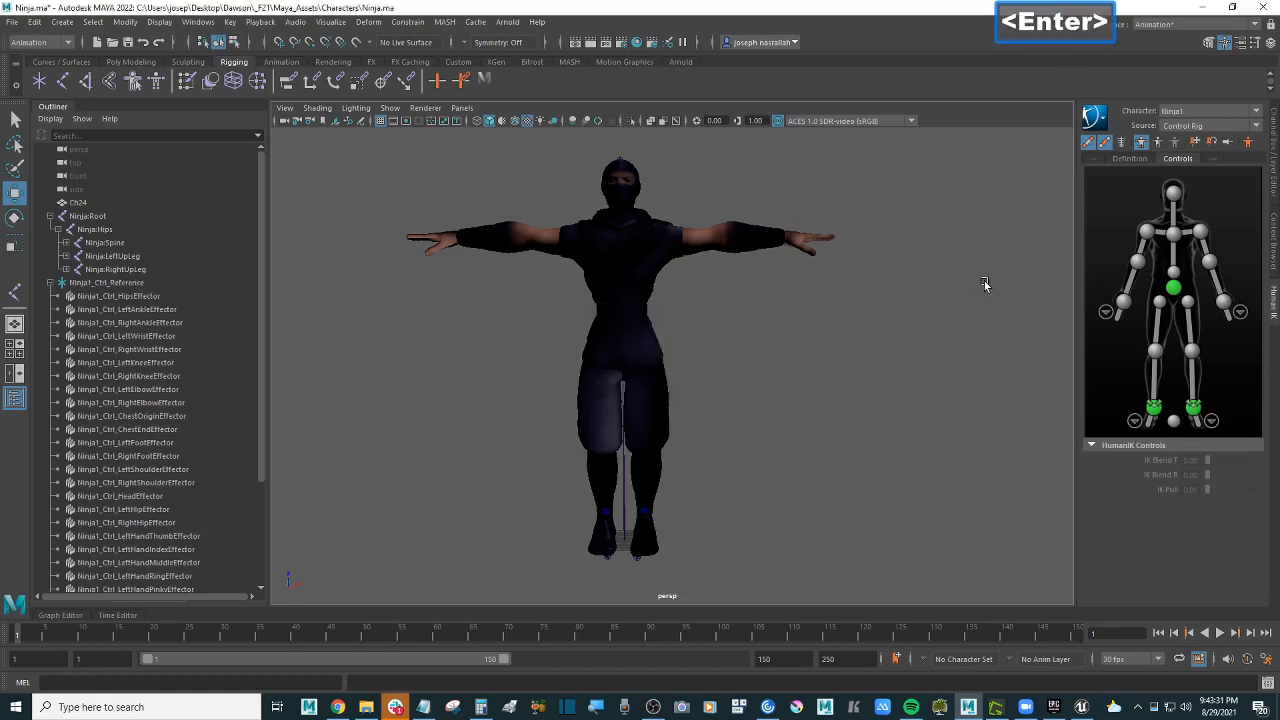
Step: Set the radius of all body effectors from HipsEffector through RightHipEffector to 5, leaving out the finger effectors and Ninja1_Ctrl_Hips
left_click(157, 298)
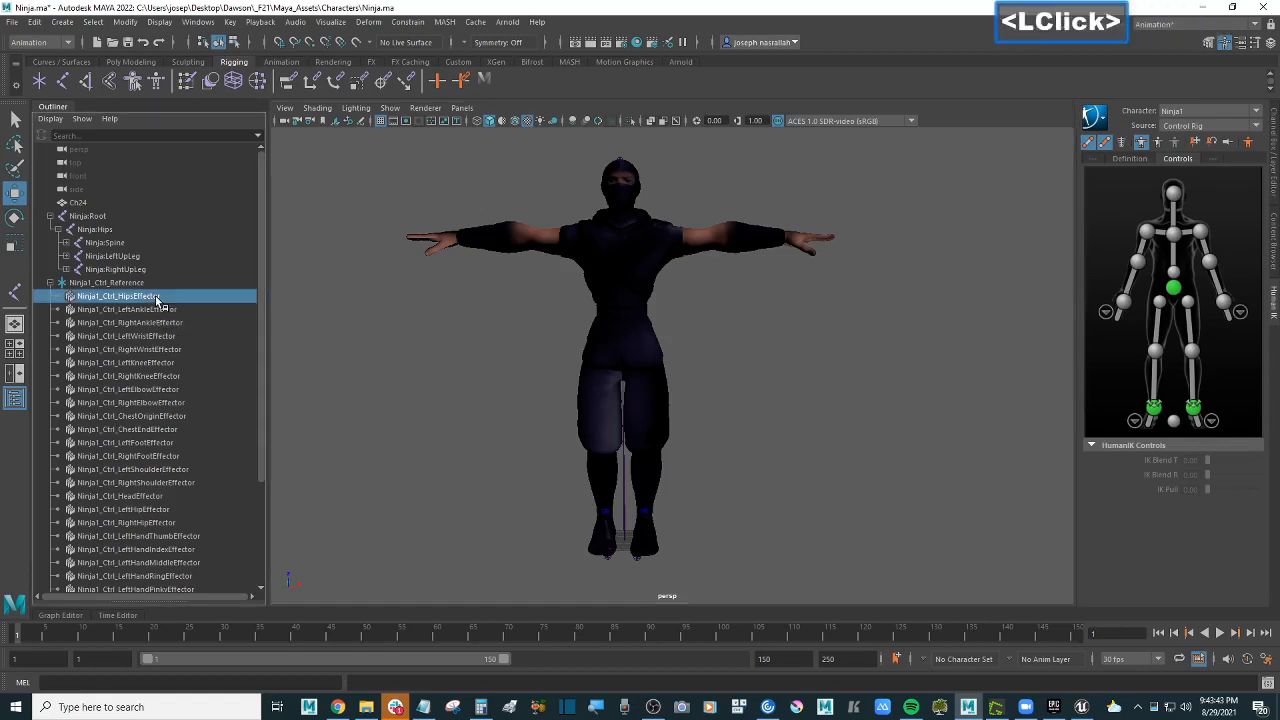
scroll(212, 423, "down", 3)
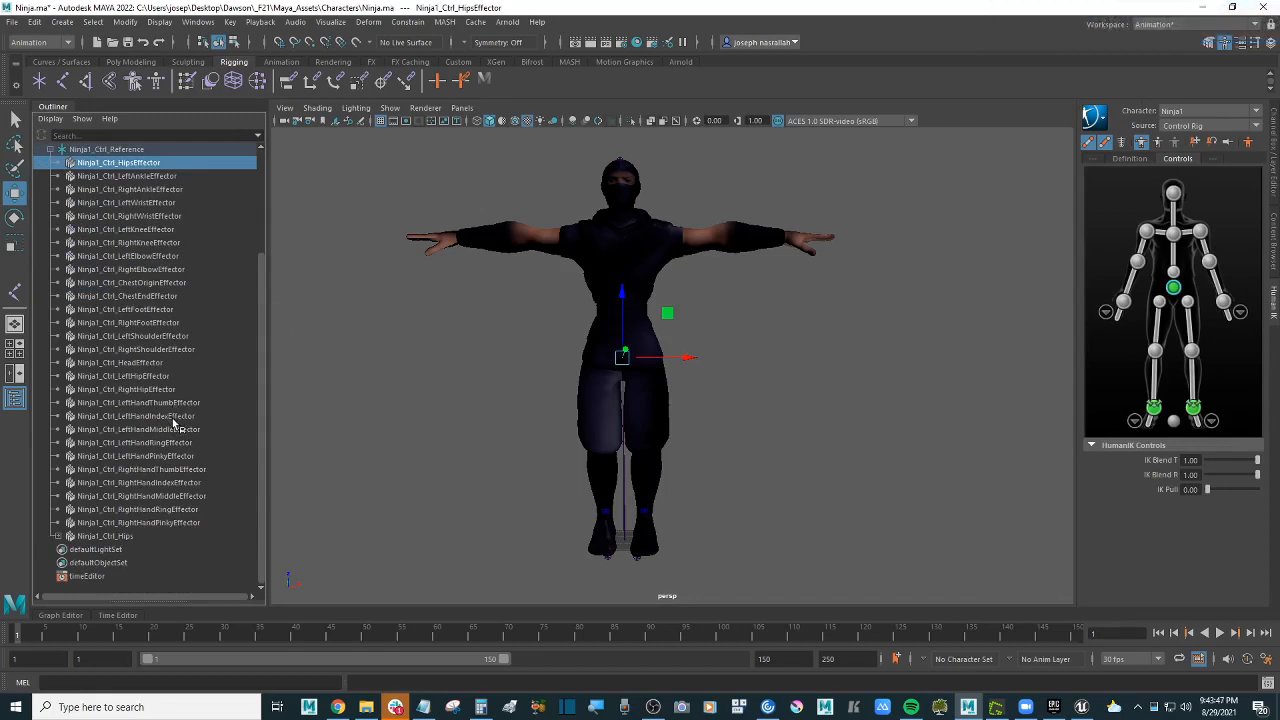
left_click(161, 390, "shift")
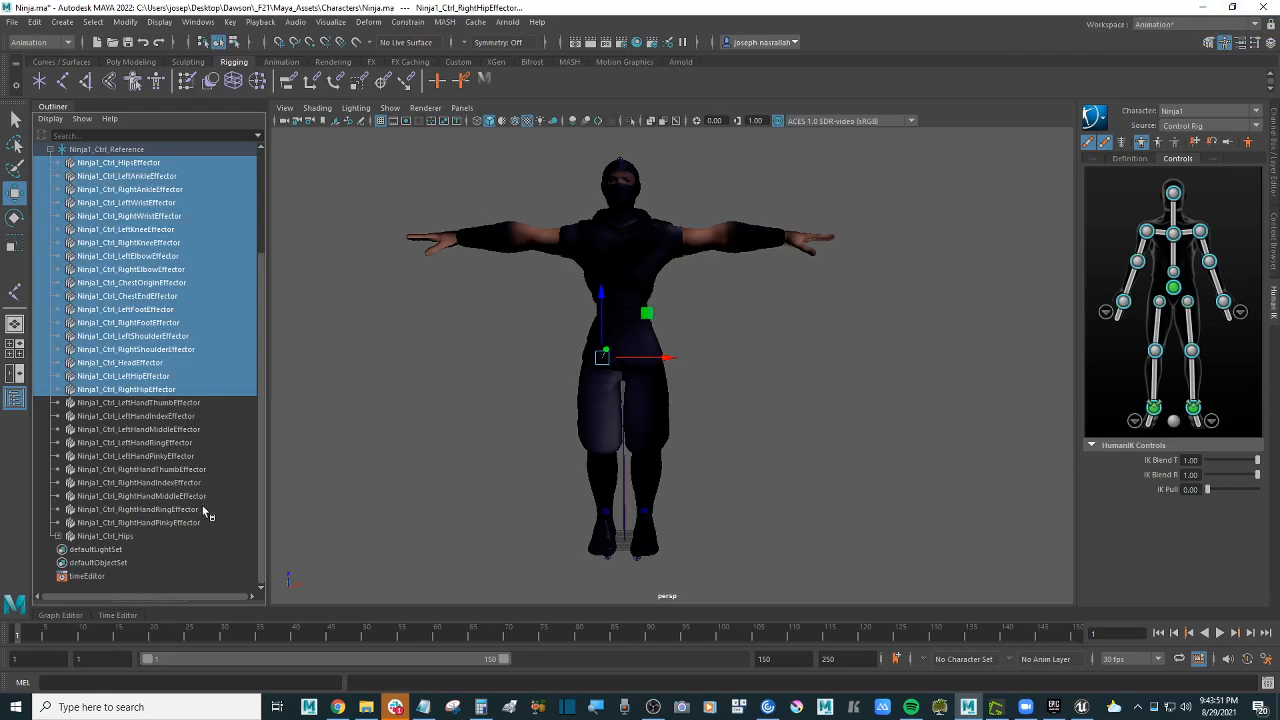
left_click(123, 537, "ctrl")
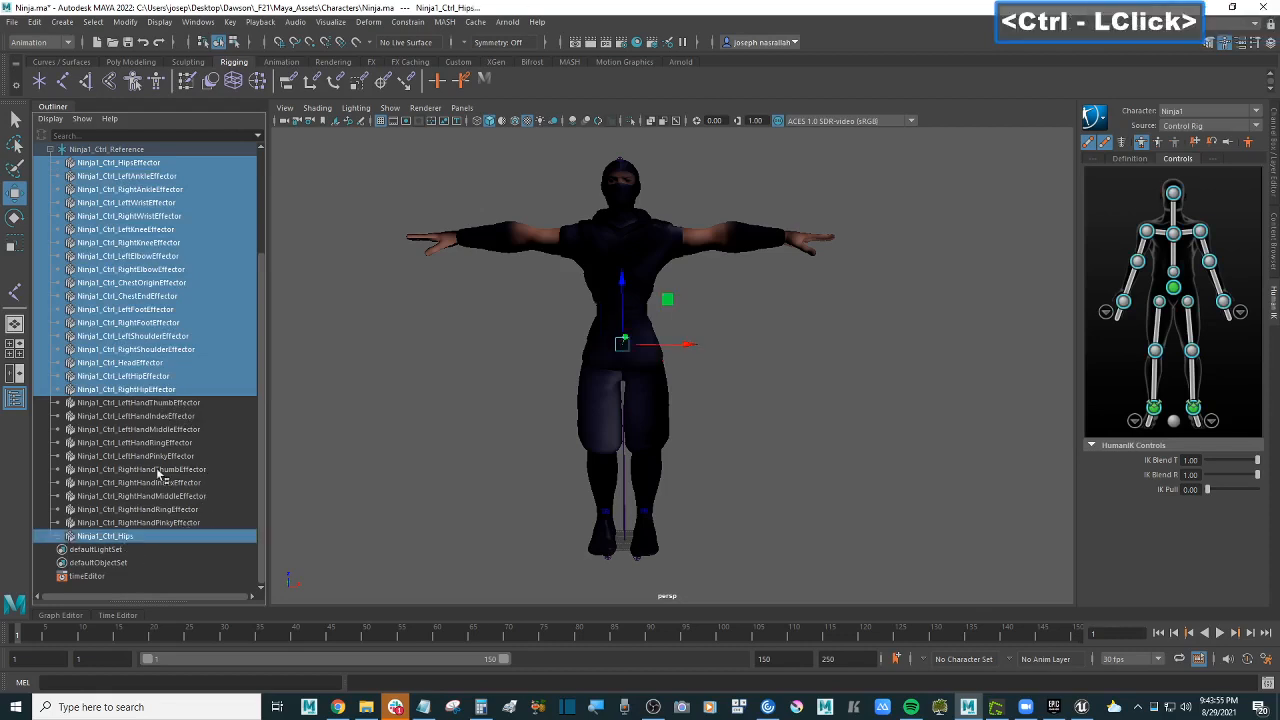
scroll(183, 443, "up", 3)
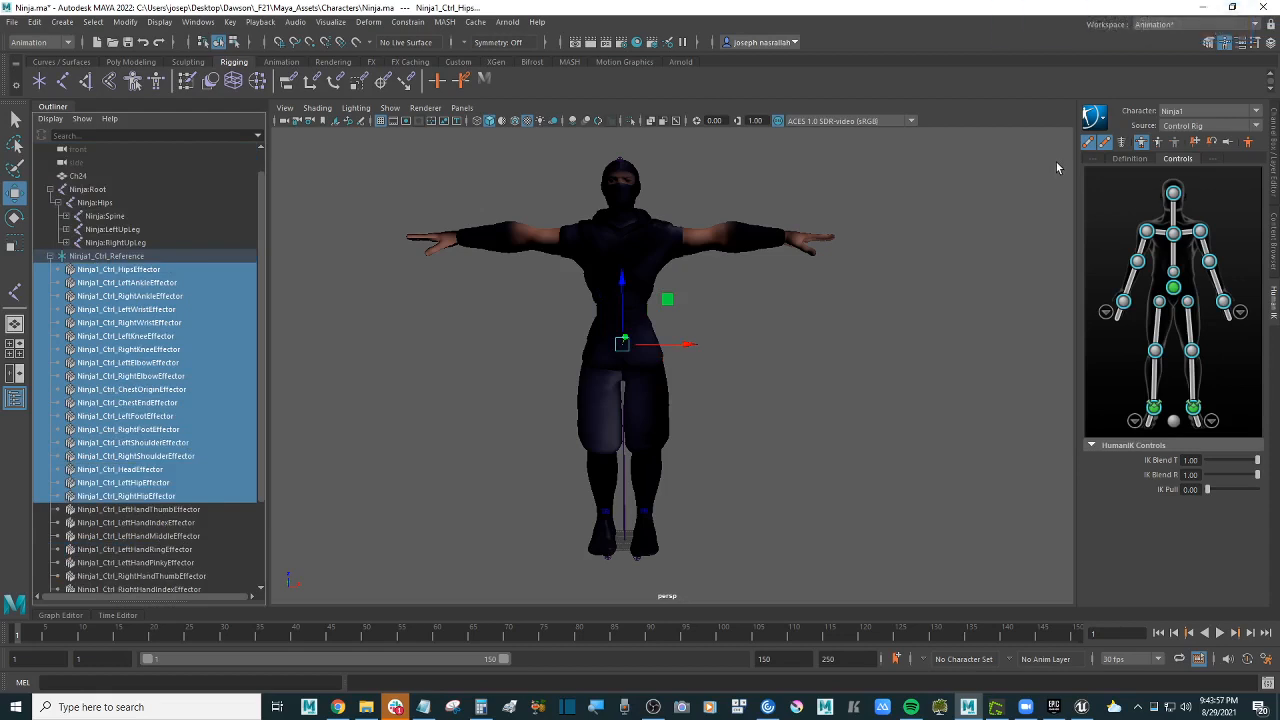
left_click(1276, 124)
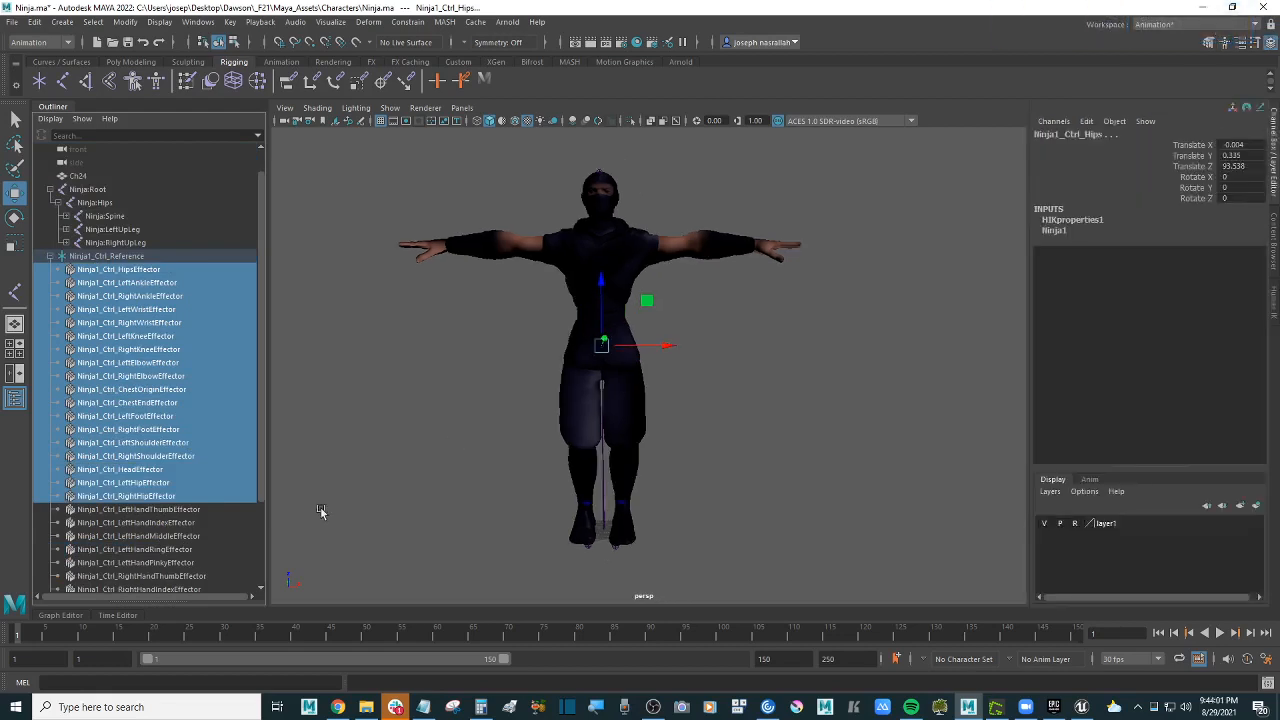
scroll(150, 480, "down", 3)
left_click(137, 538, "ctrl")
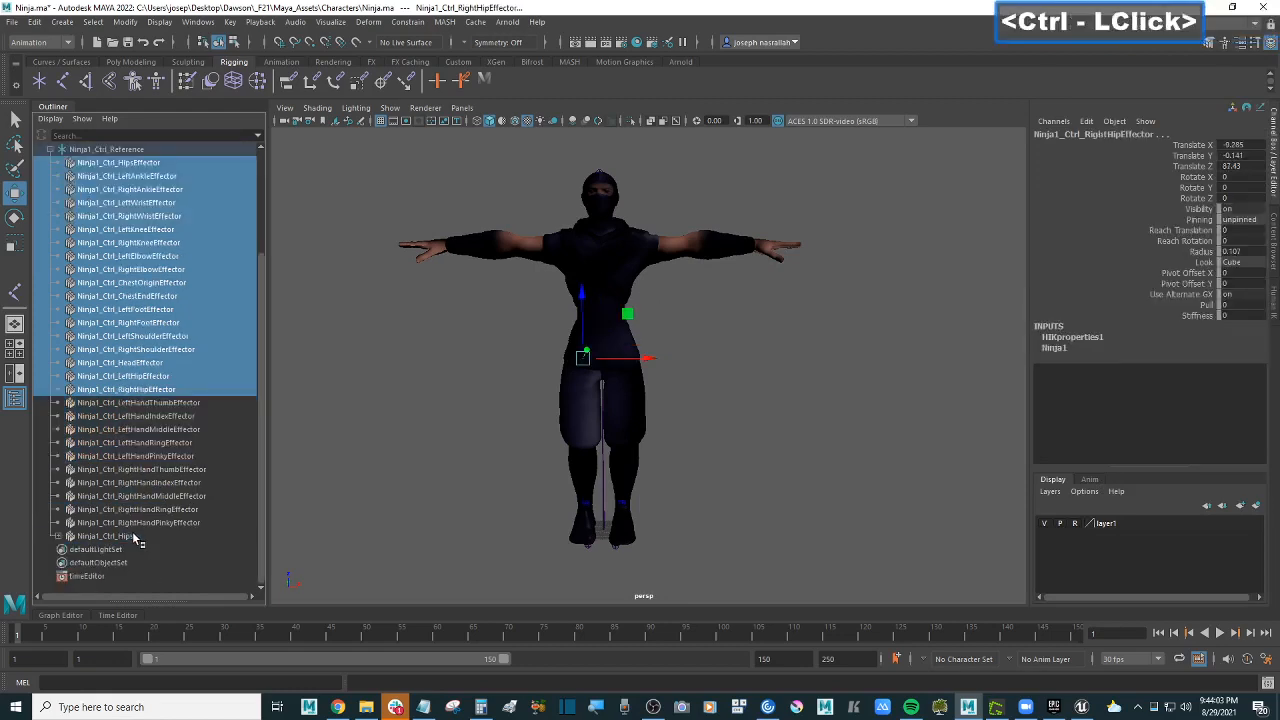
scroll(165, 392, "up", 3)
scroll(170, 392, "down", 3)
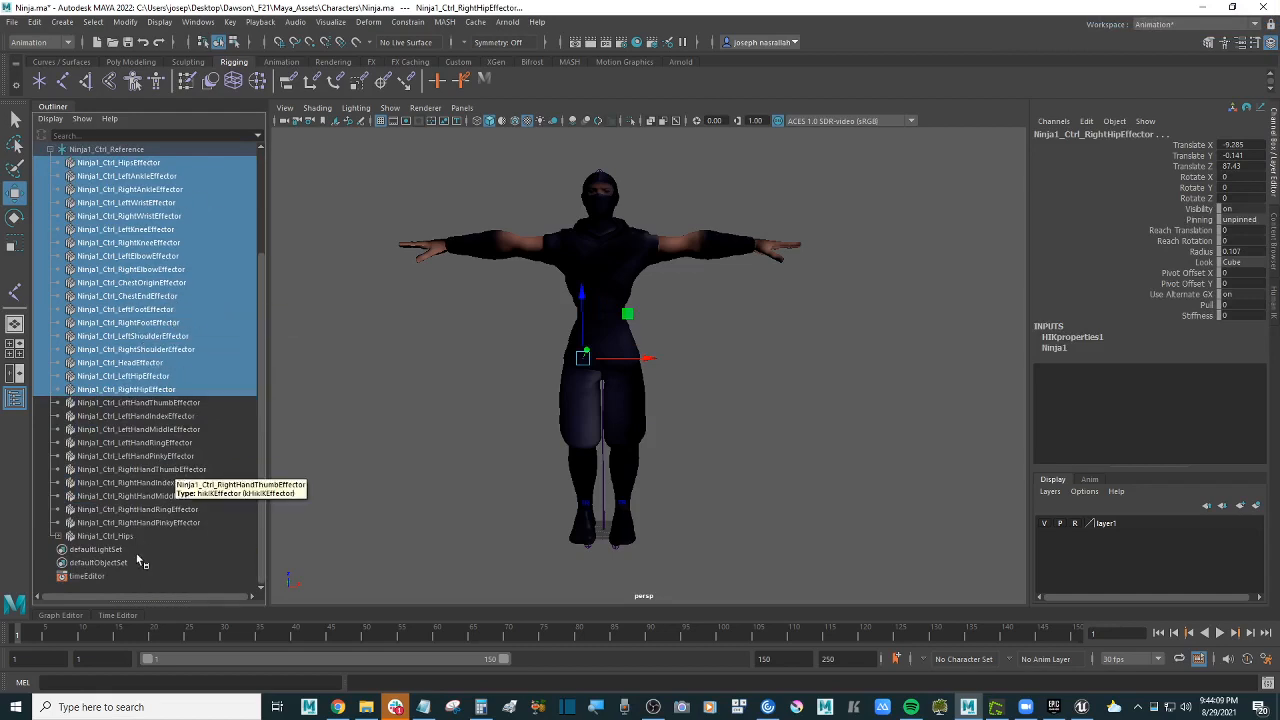
left_click(1247, 251)
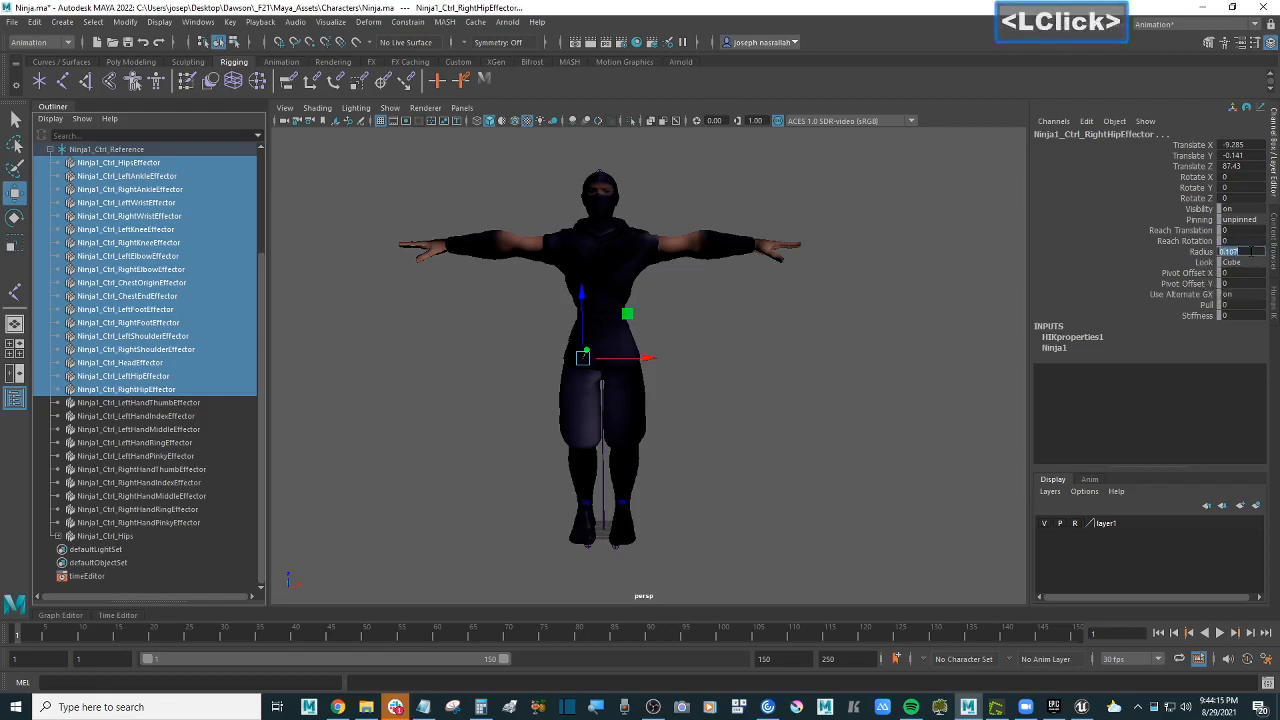
type("5")
key("Return")
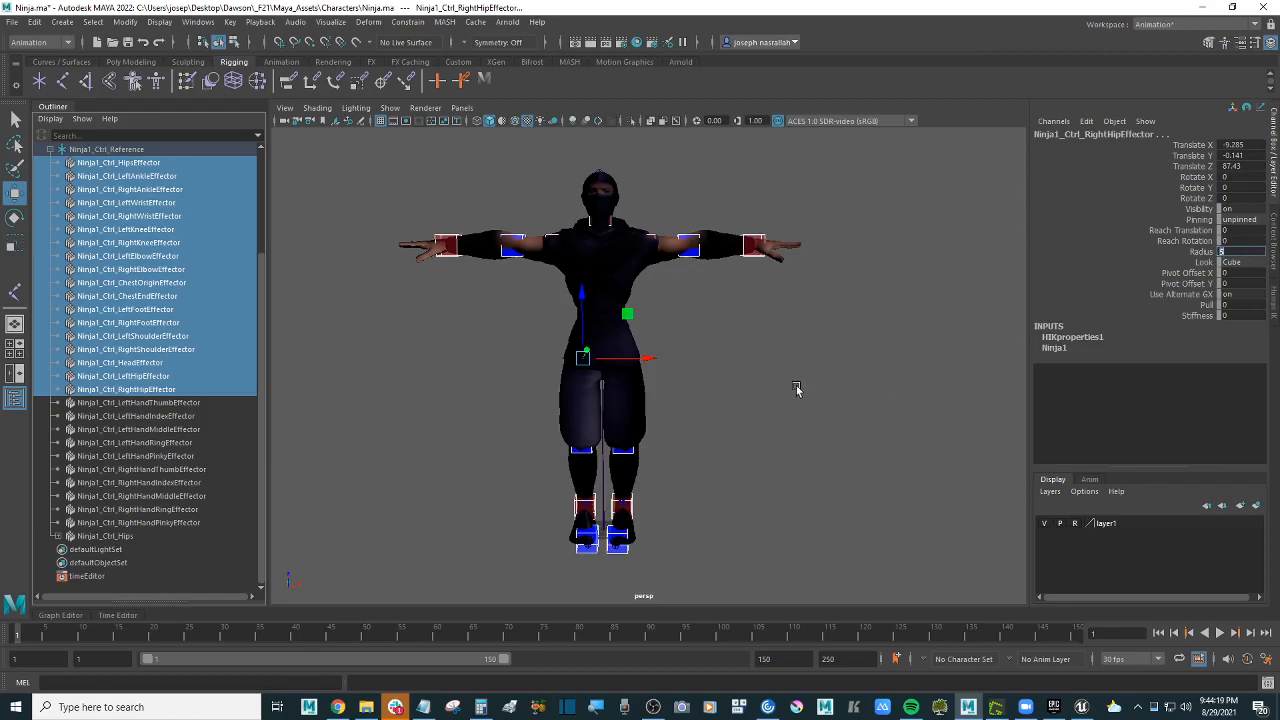
Step: Check the left wrist effector's selectability, try moving the left elbow effector, and undo the move
left_click_drag(797, 389, 769, 378, "alt")
left_click(748, 233)
left_click(765, 250)
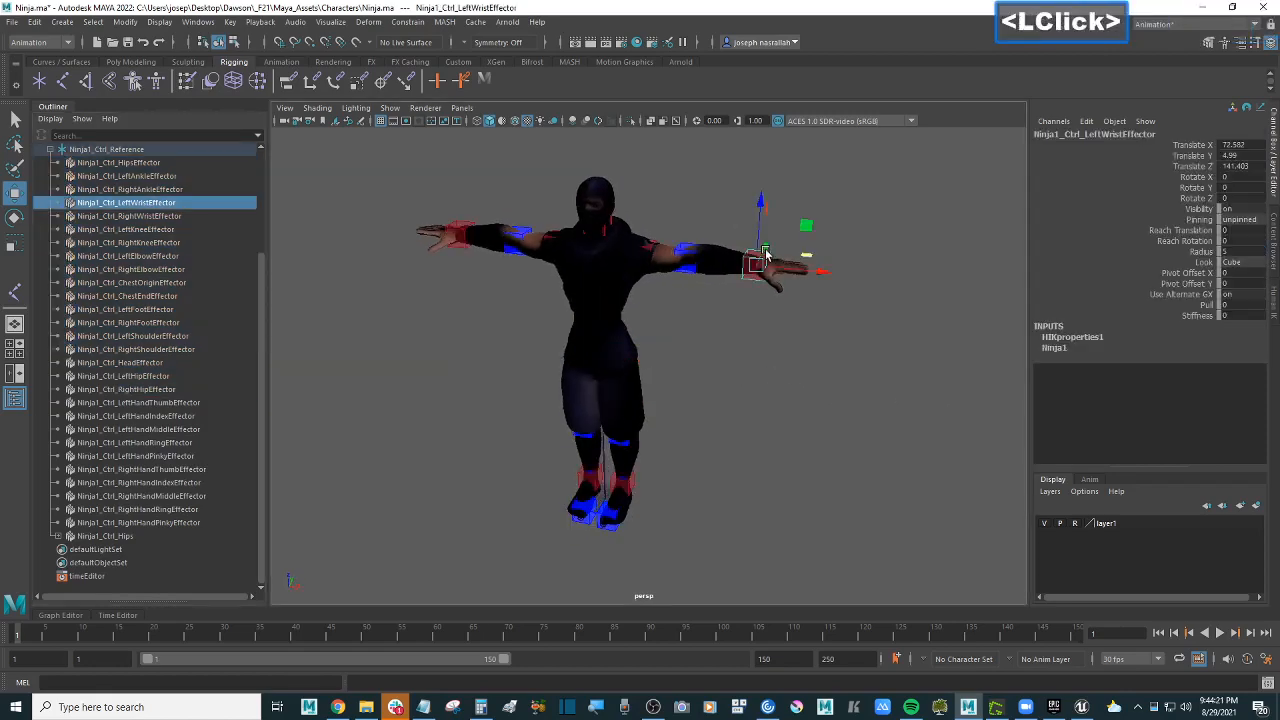
left_click_drag(886, 272, 766, 346, "alt")
key("ctrl+z")
left_click(713, 314)
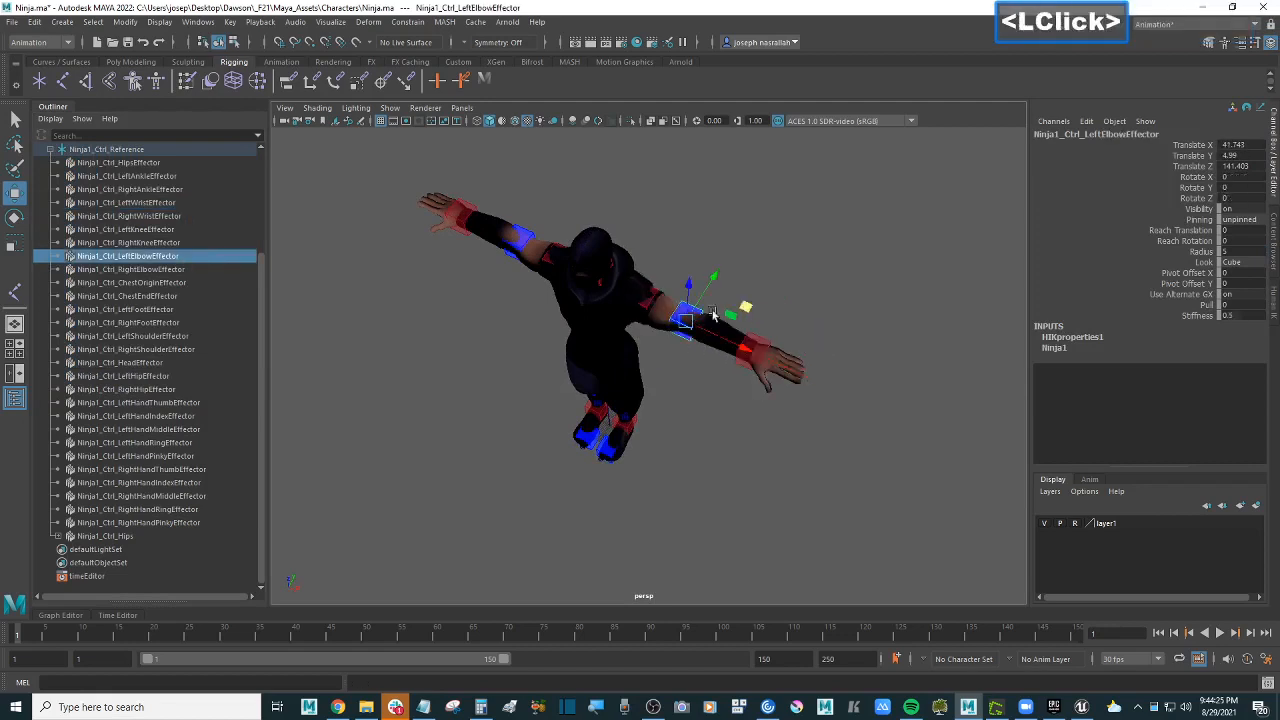
left_click_drag(716, 284, 698, 294)
key("ctrl+z")
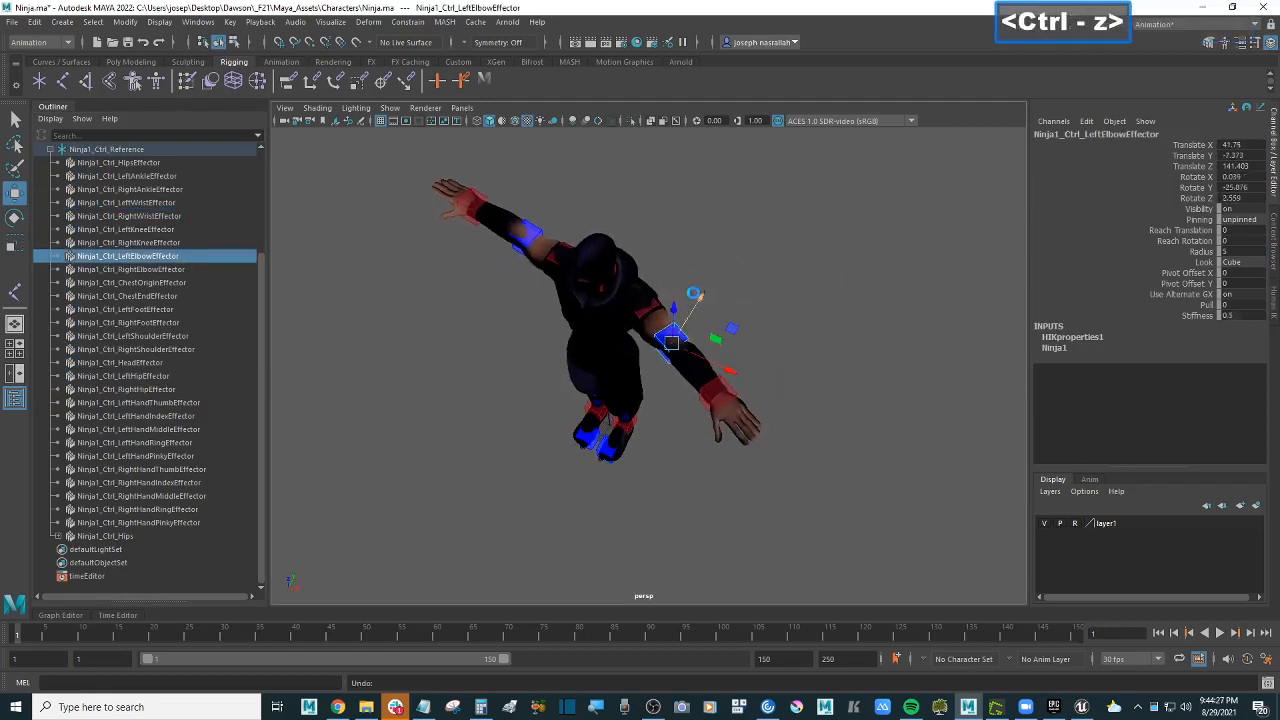
mouse_move(670, 343)
left_mouse_down("alt")
mouse_move(680, 294)
mouse_move(667, 341)
left_mouse_up("alt")
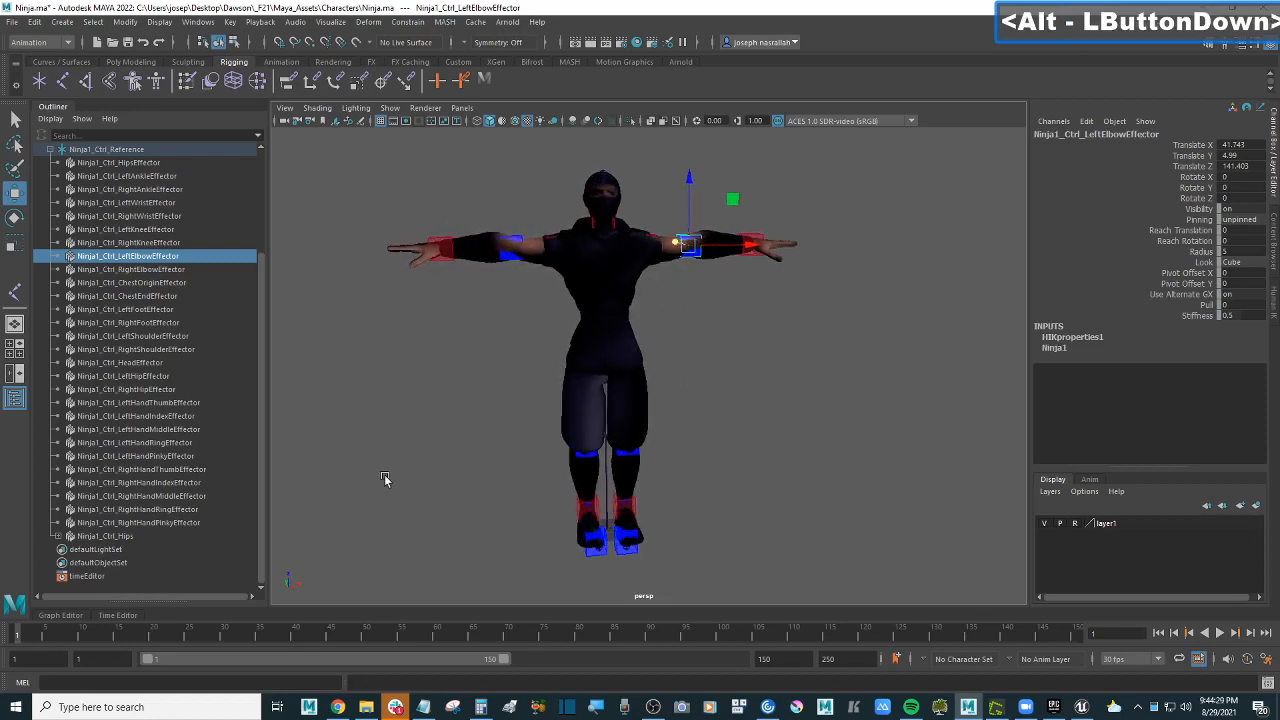
Step: Try moving the left foot and left ankle effectors from a side view, undo the moves, and clear the selection
left_click(628, 508)
left_click_drag(624, 500, 628, 510, "alt")
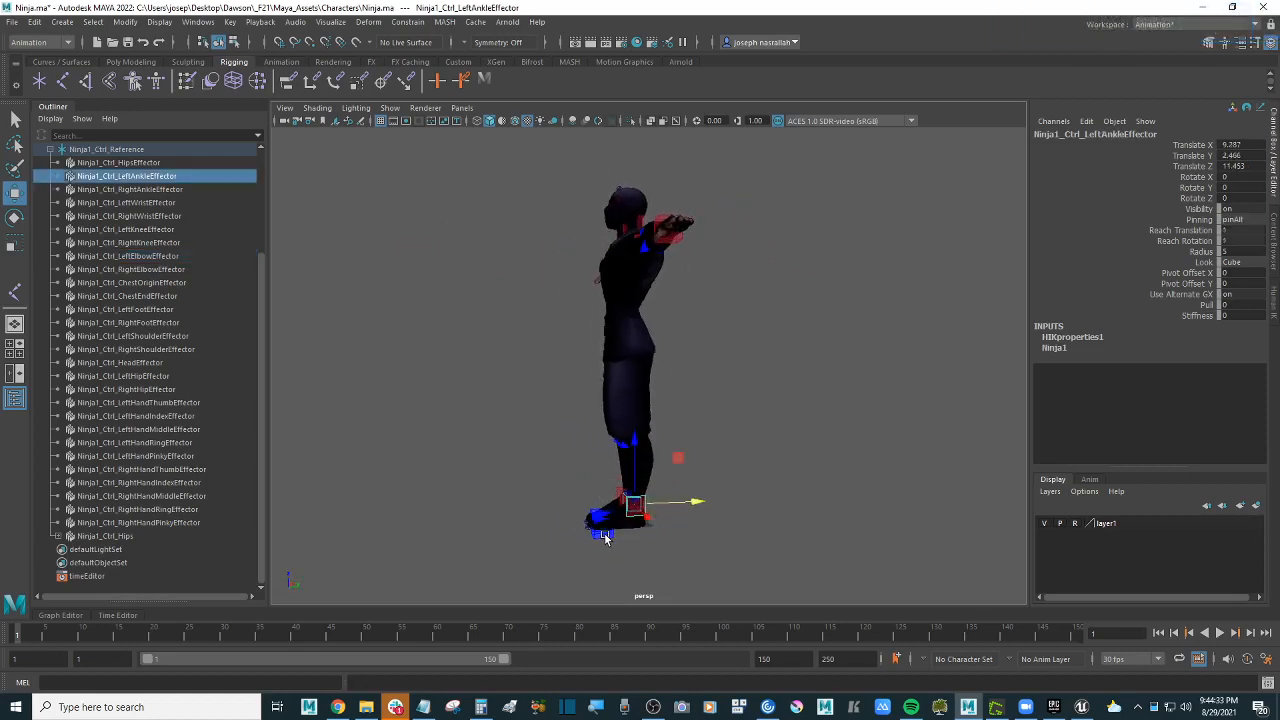
left_click(604, 537)
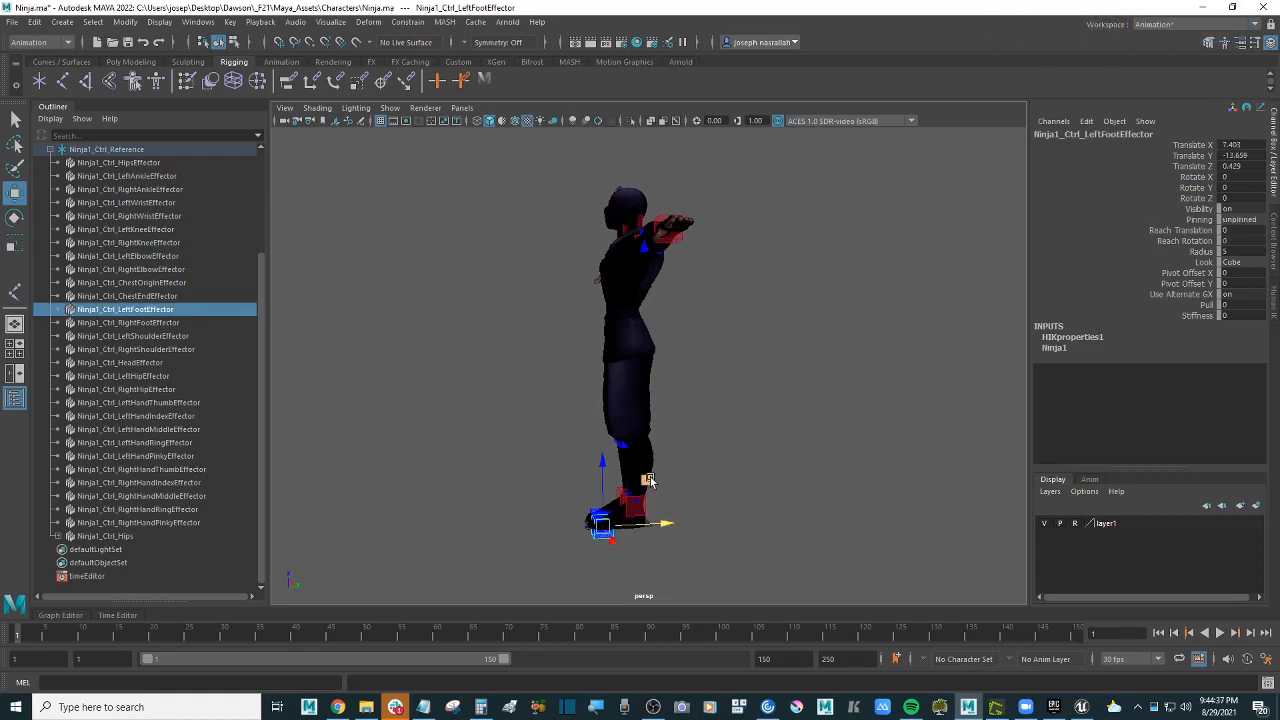
left_click_drag(652, 480, 619, 457)
left_click(638, 507)
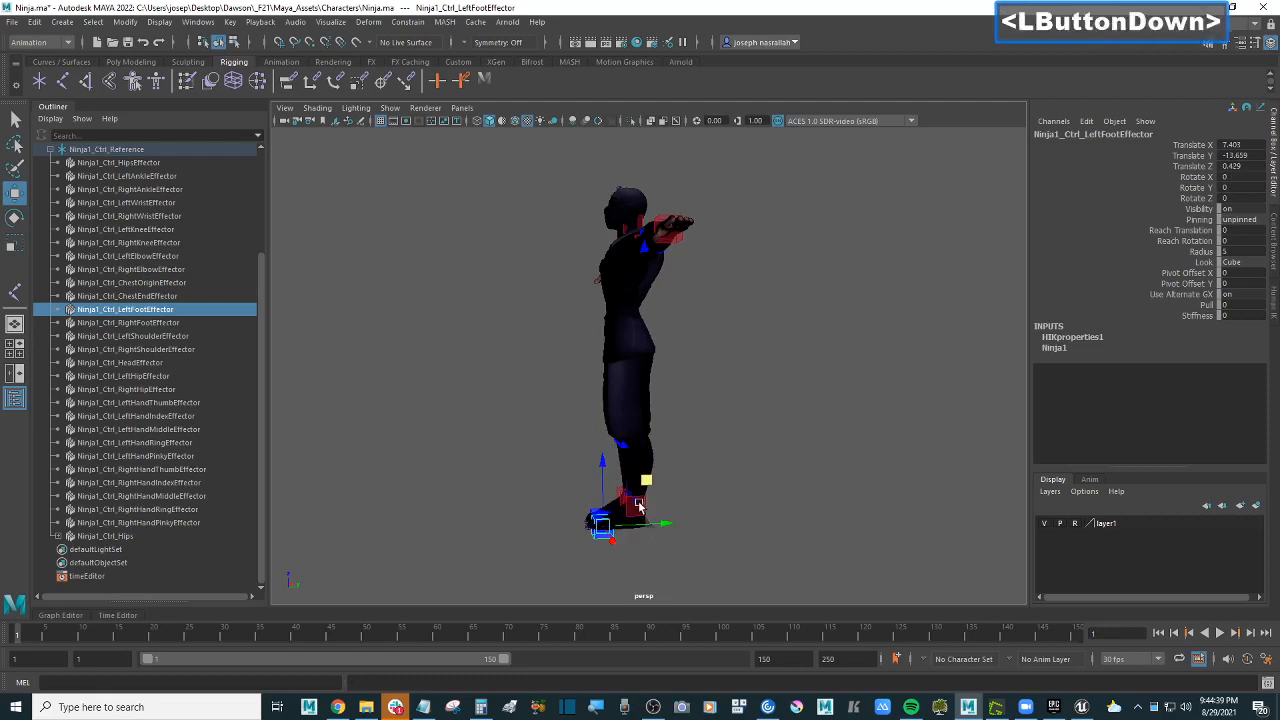
left_click_drag(680, 457, 720, 432)
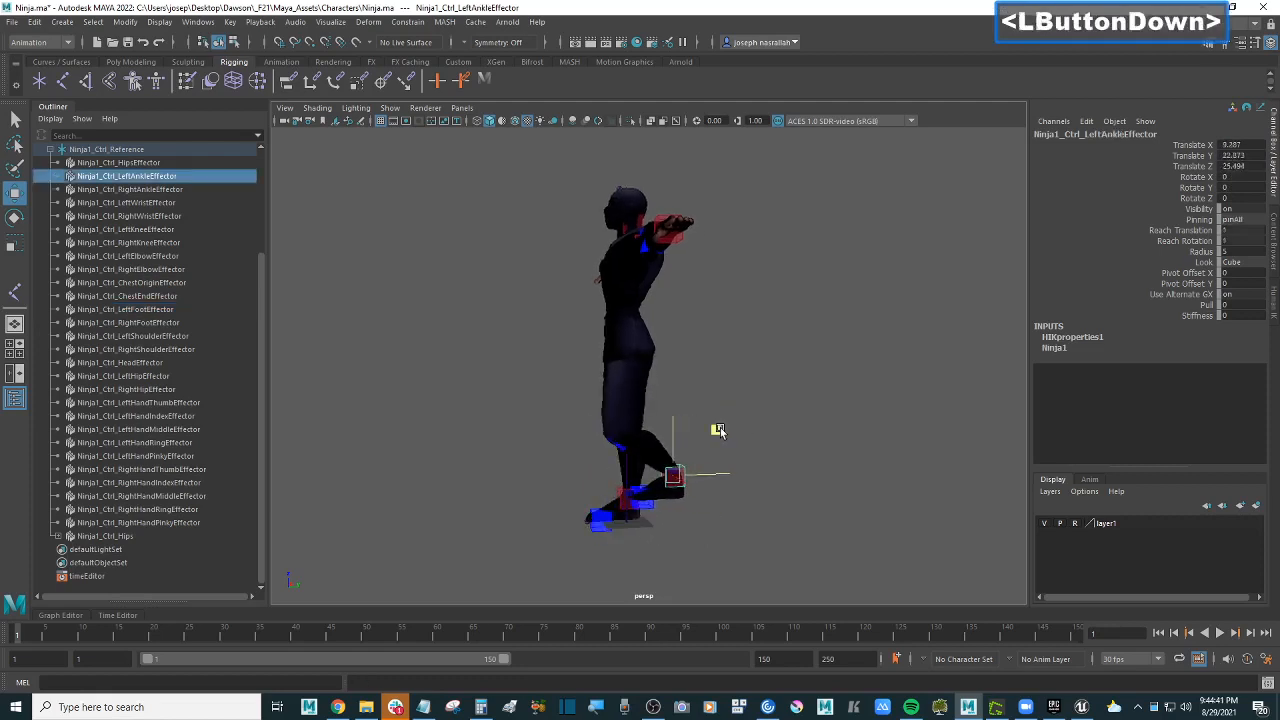
key("ctrl+z")
left_click_drag(700, 495, 851, 489, "alt")
left_click(851, 488)
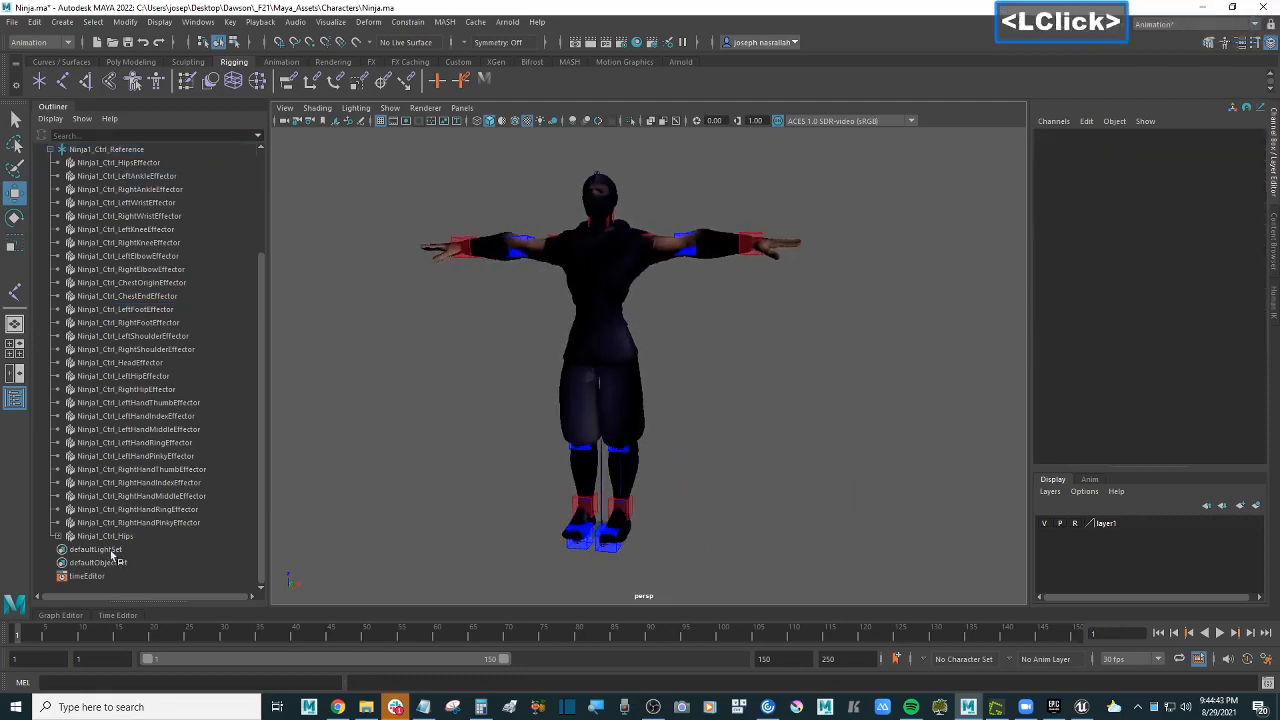
Step: Set the radius of Ninja1_Ctrl_Hips to 20 after trying 5 and 10
left_click(110, 536)
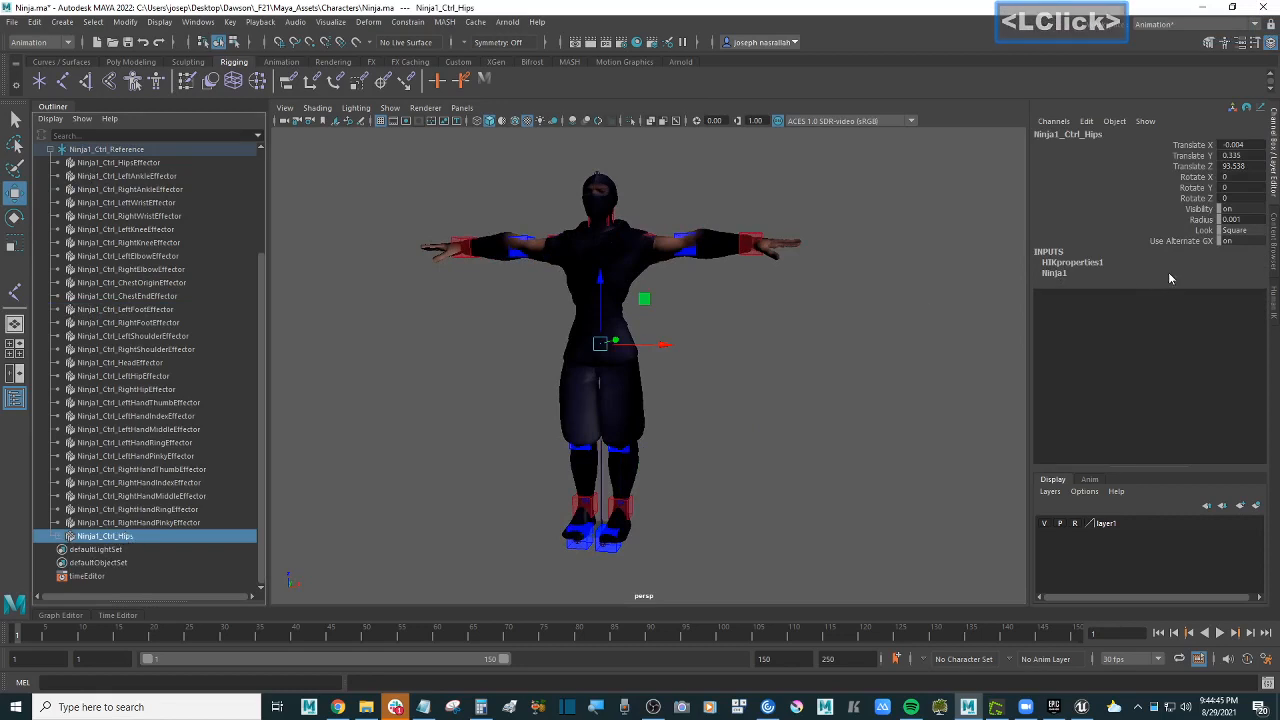
double_click(1250, 219)
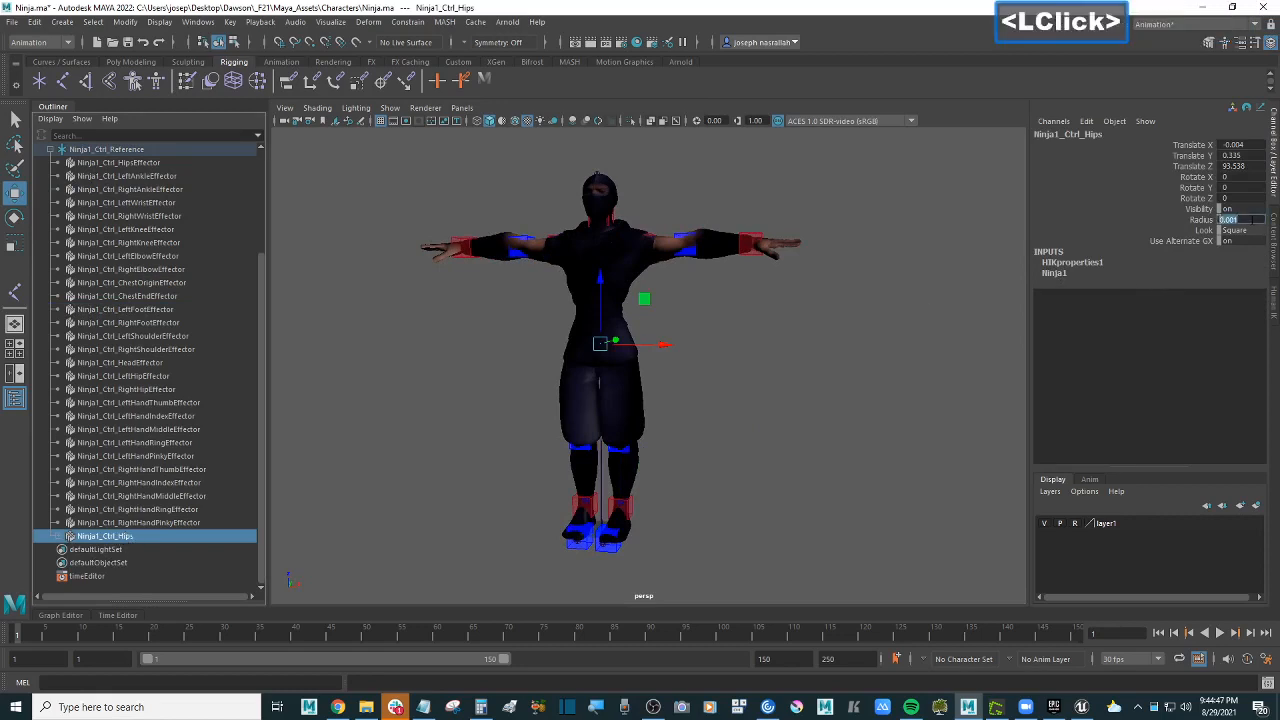
type("5")
key("Return")
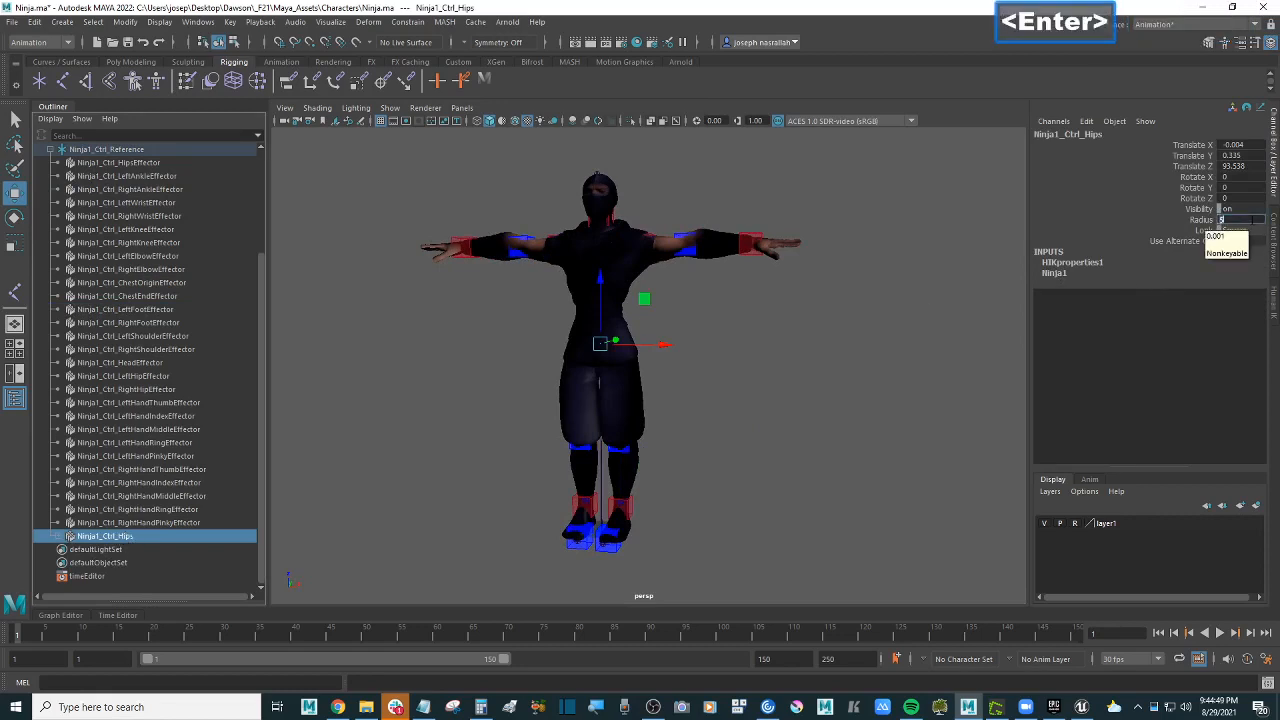
type("10")
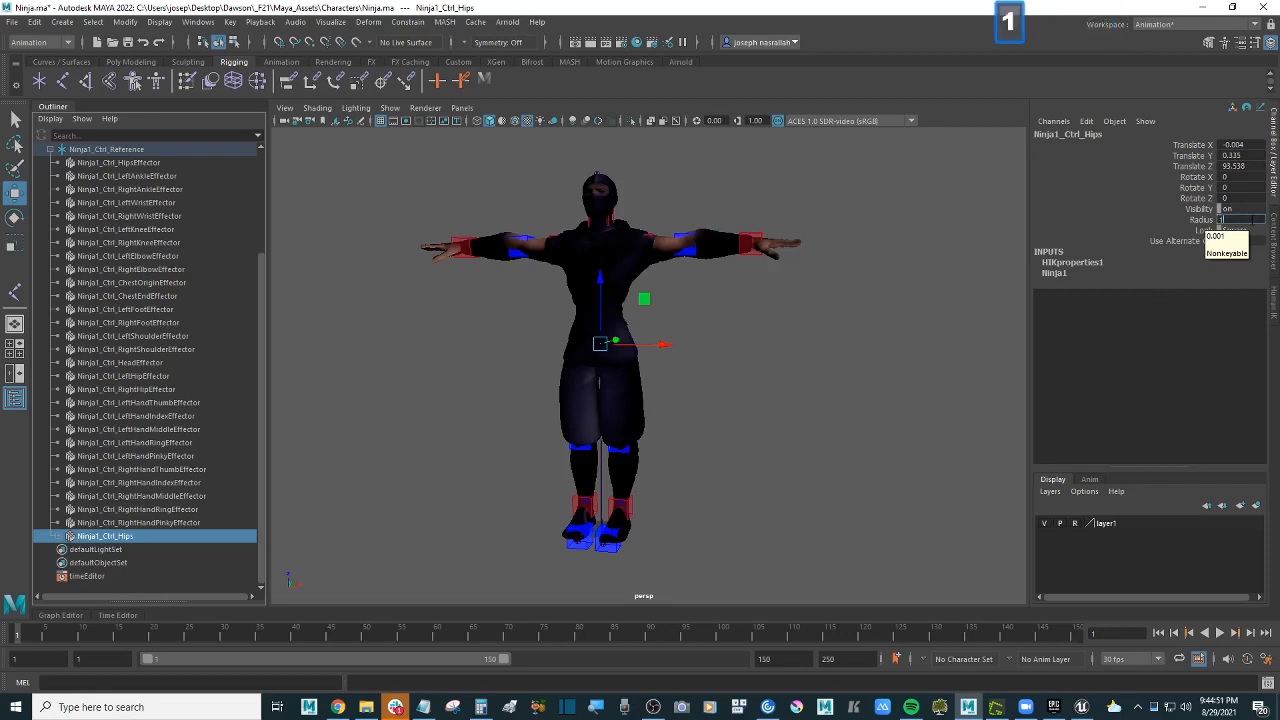
key("Return")
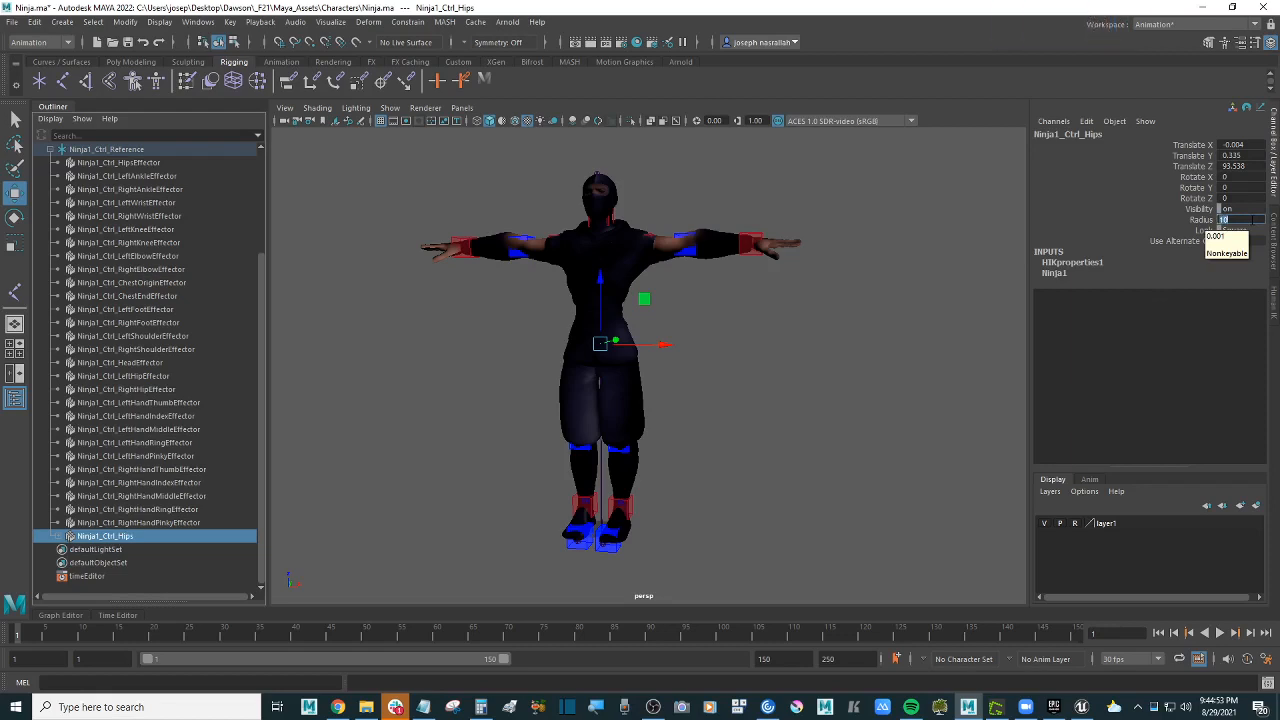
type("20")
key("Return")
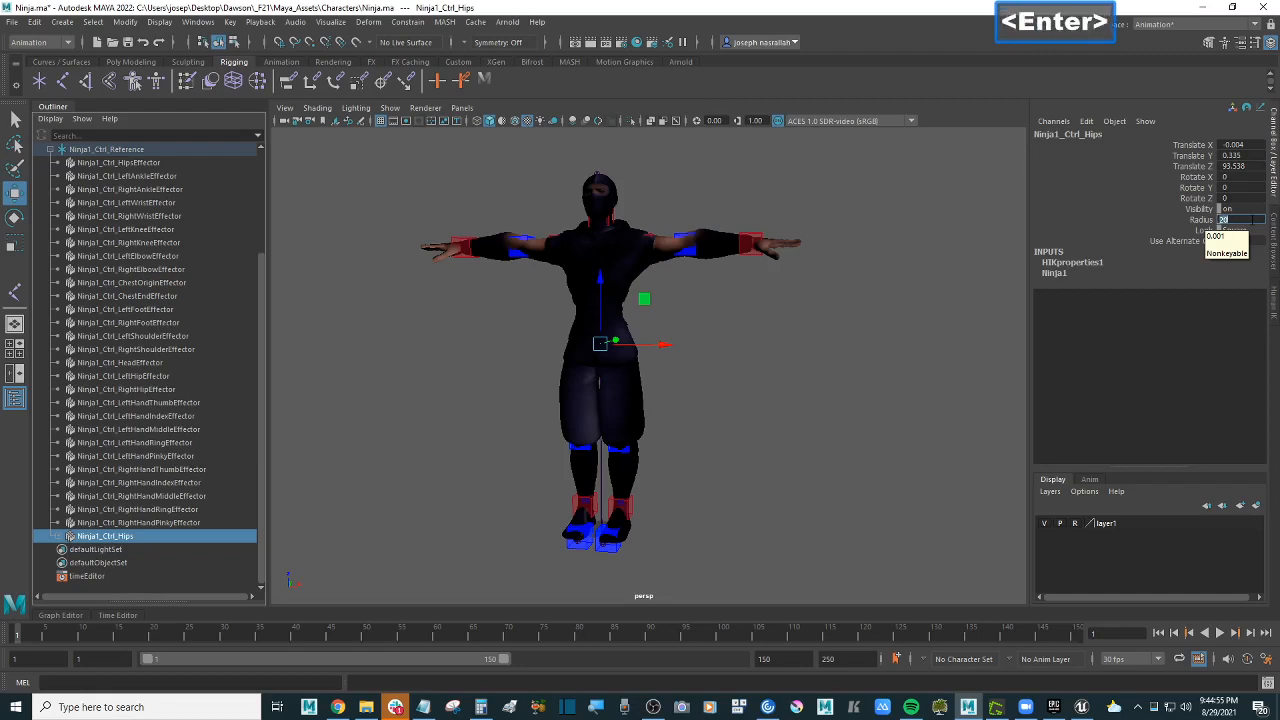
Step: Change the look of Ninja1_Ctrl_Hips to Box and keep the hips area in close view
left_click_drag(934, 317, 746, 389, "alt")
scroll(771, 394, "up", 4, "alt")
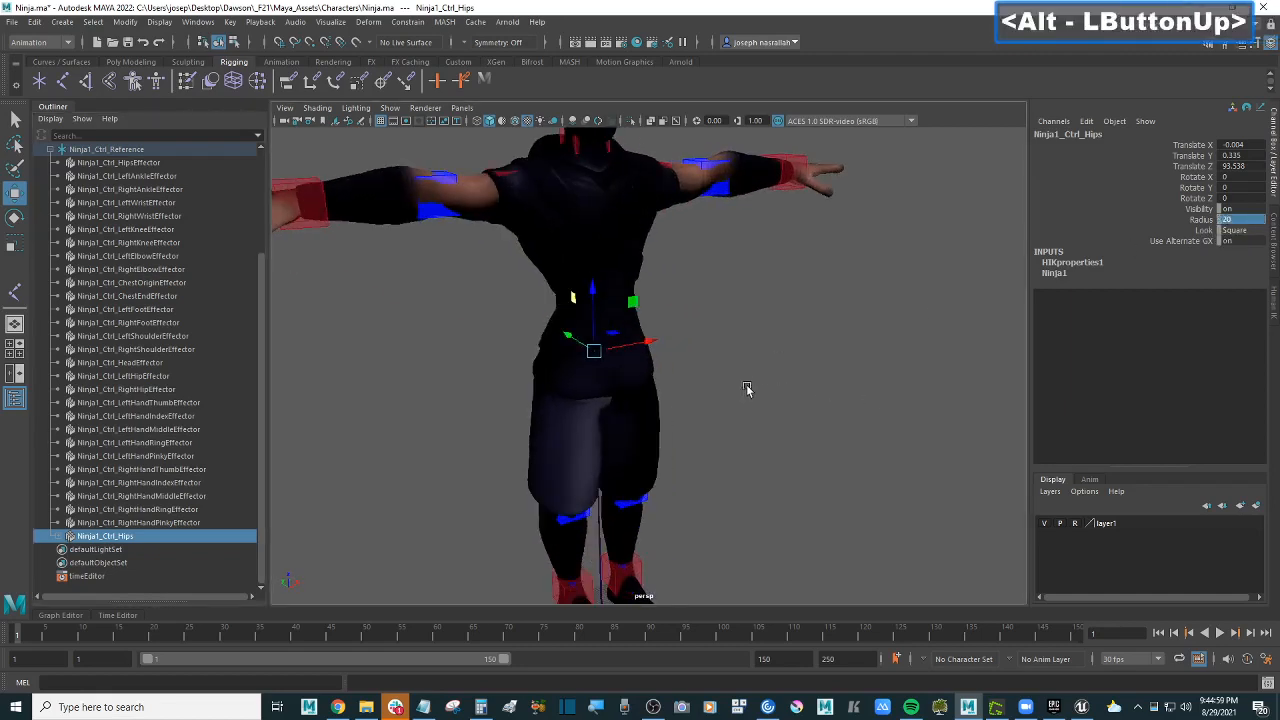
left_click(1240, 231)
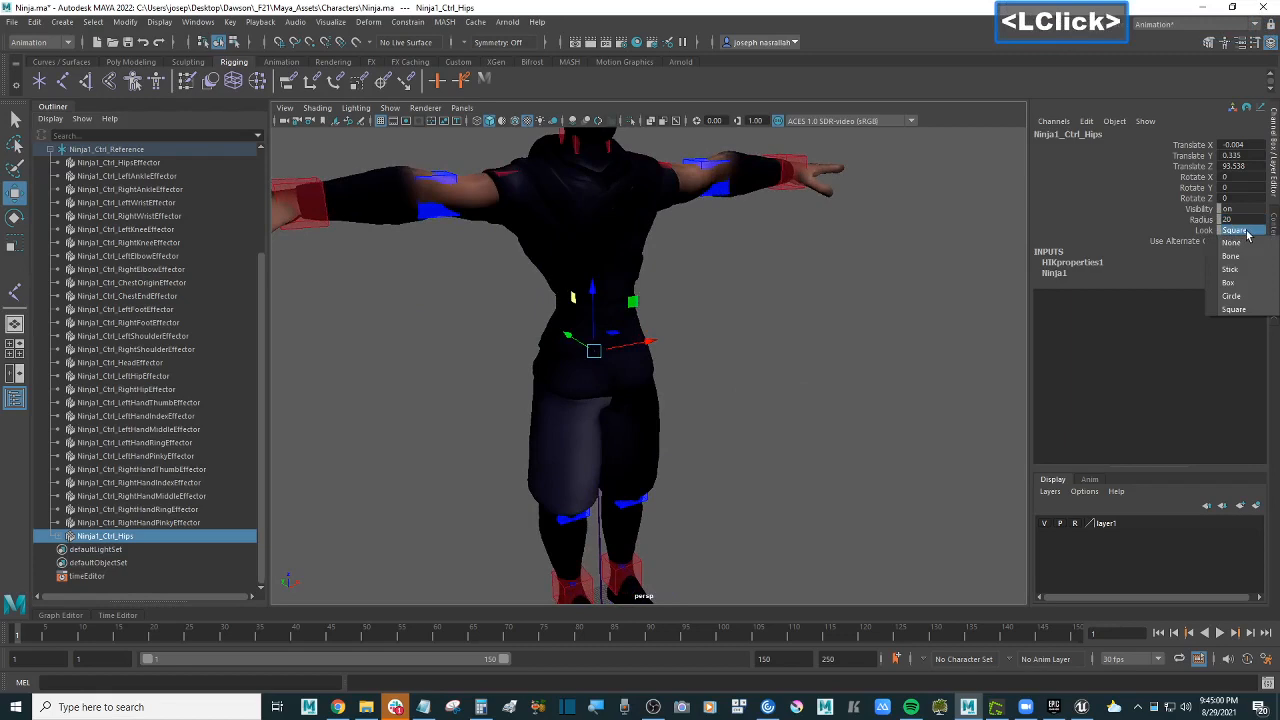
left_click(1246, 283)
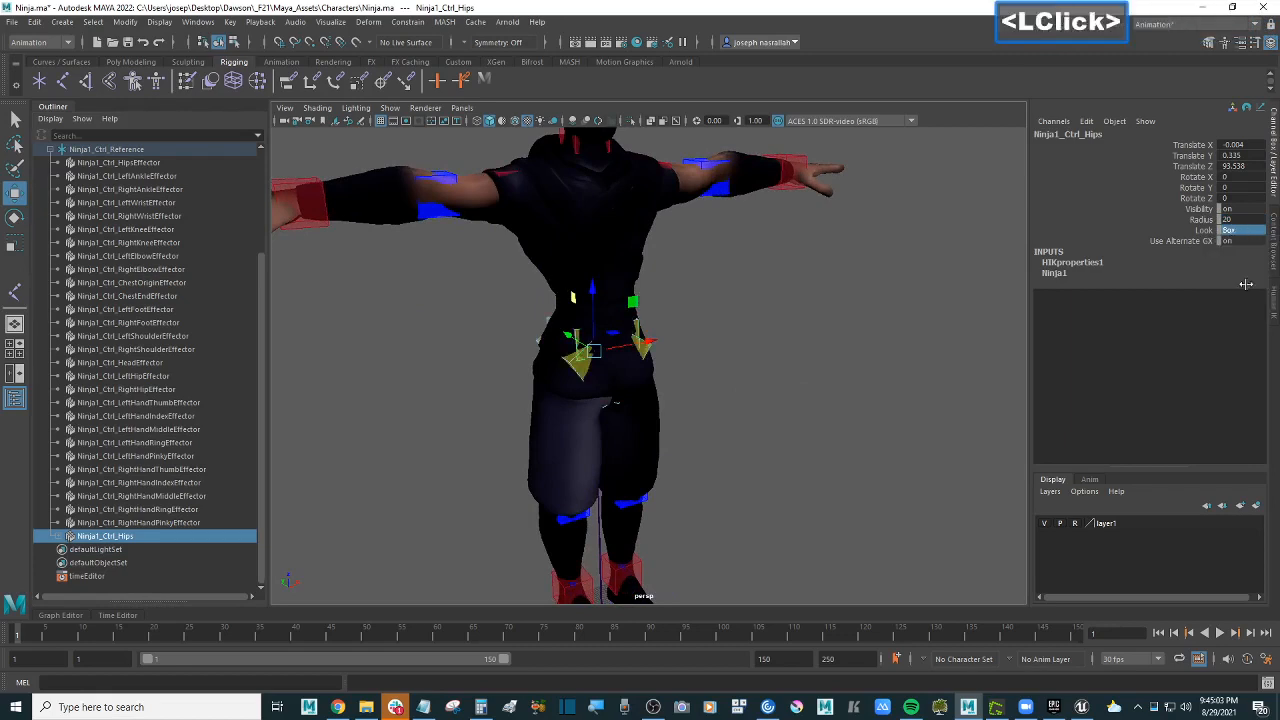
Step: Try the Circle, Square and Bone looks on Ninja1_Ctrl_Hips, and return its look to Box
left_click(1235, 230)
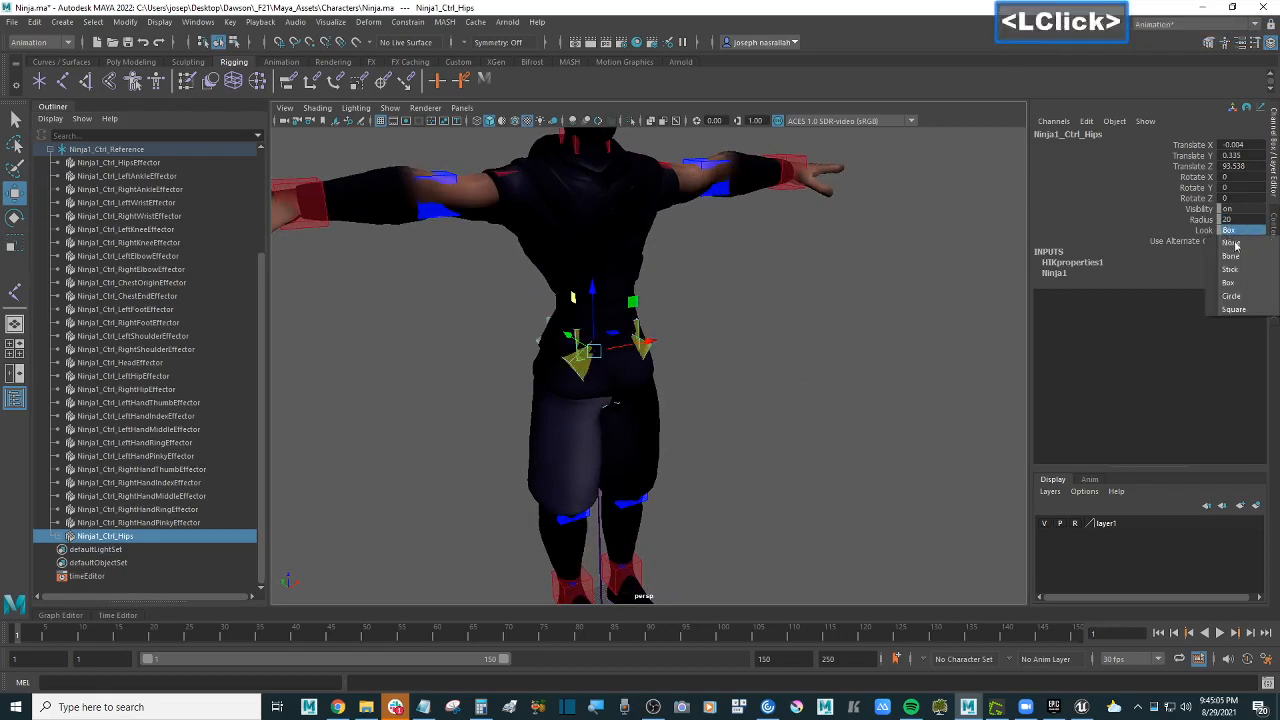
left_click(1254, 300)
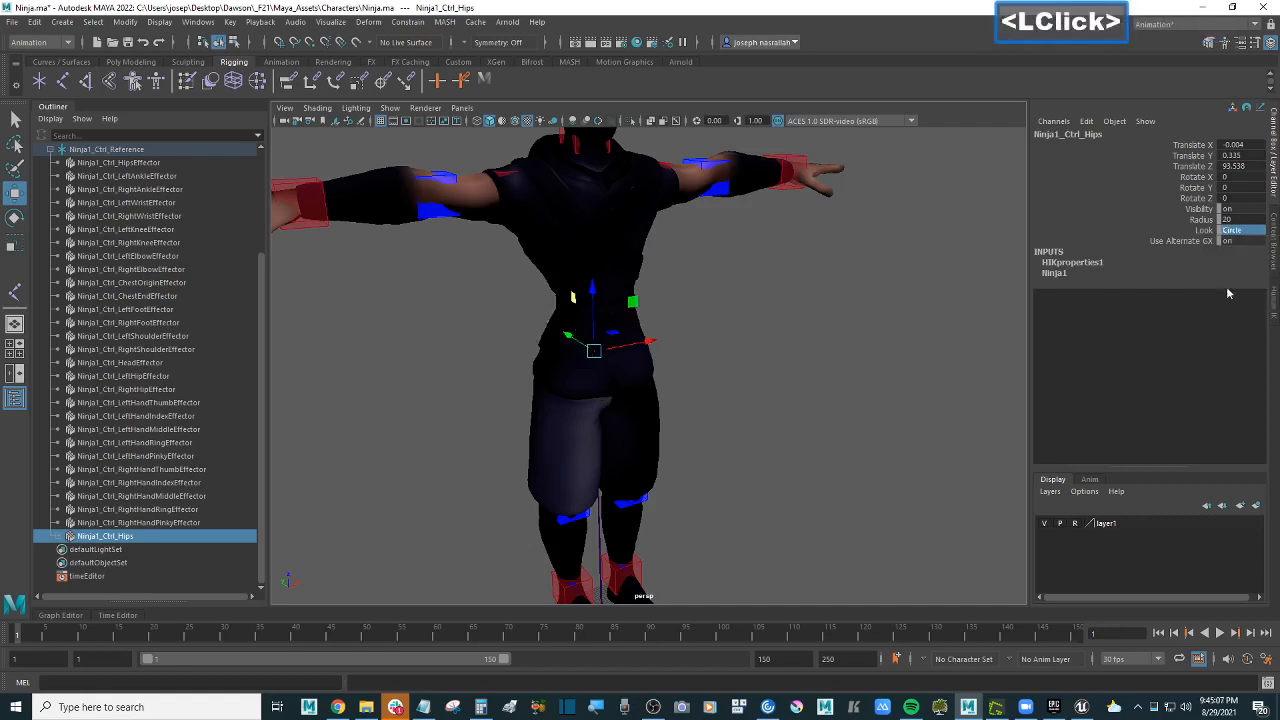
left_click(1240, 230)
left_click(1250, 308)
left_click(1247, 231)
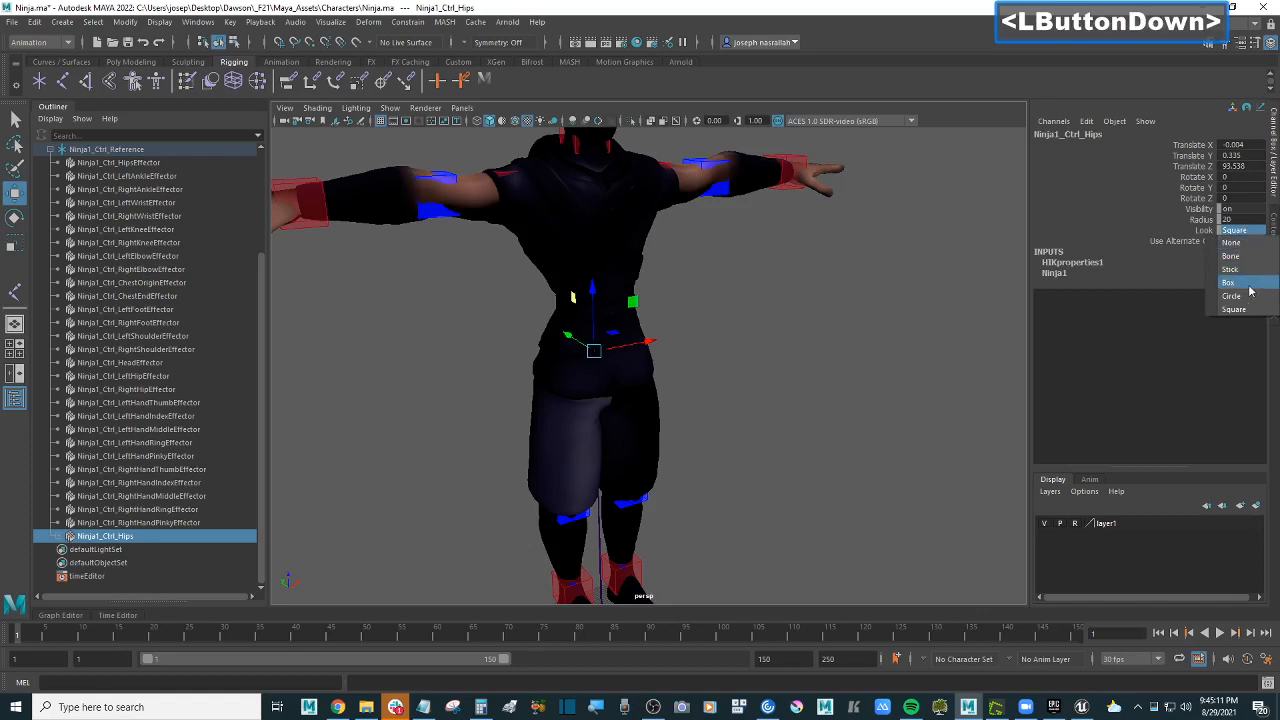
left_click(1249, 287)
left_click(1251, 258)
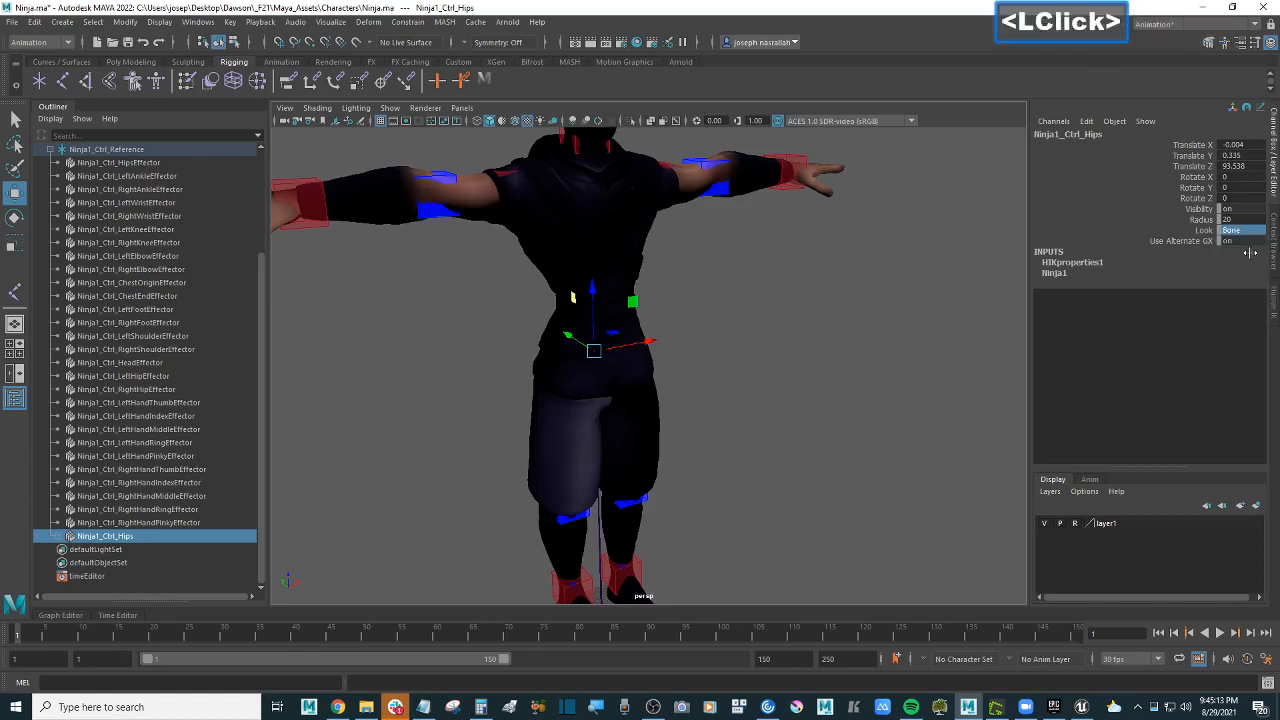
left_click(1245, 231)
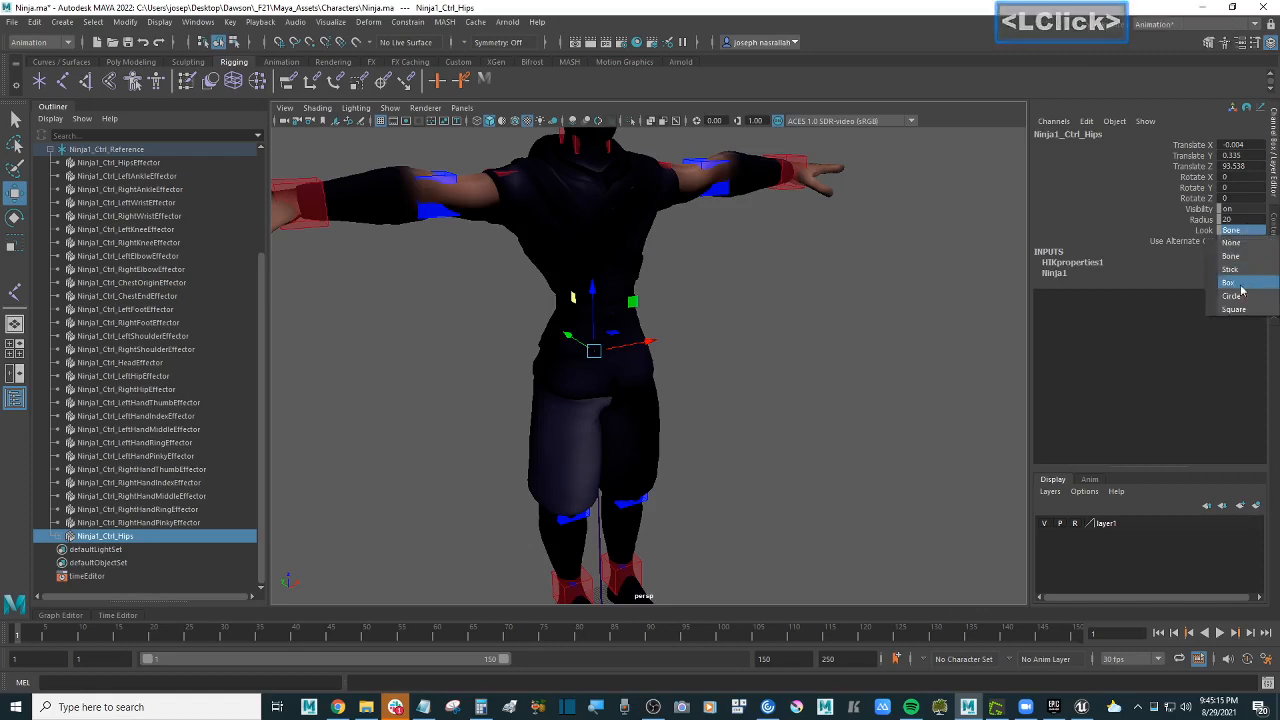
left_click(1242, 287)
Step: Clear the selection, hide and reshow layer1, and examine the rig controls around the ninja from the front
double_click(766, 333)
mouse_move(786, 334)
left_mouse_down("alt")
mouse_move(766, 333)
mouse_move(813, 326)
mouse_move(829, 340)
mouse_move(732, 340)
left_mouse_up("alt")
scroll(767, 340, "down", 3)
scroll(732, 340, "up", 3)
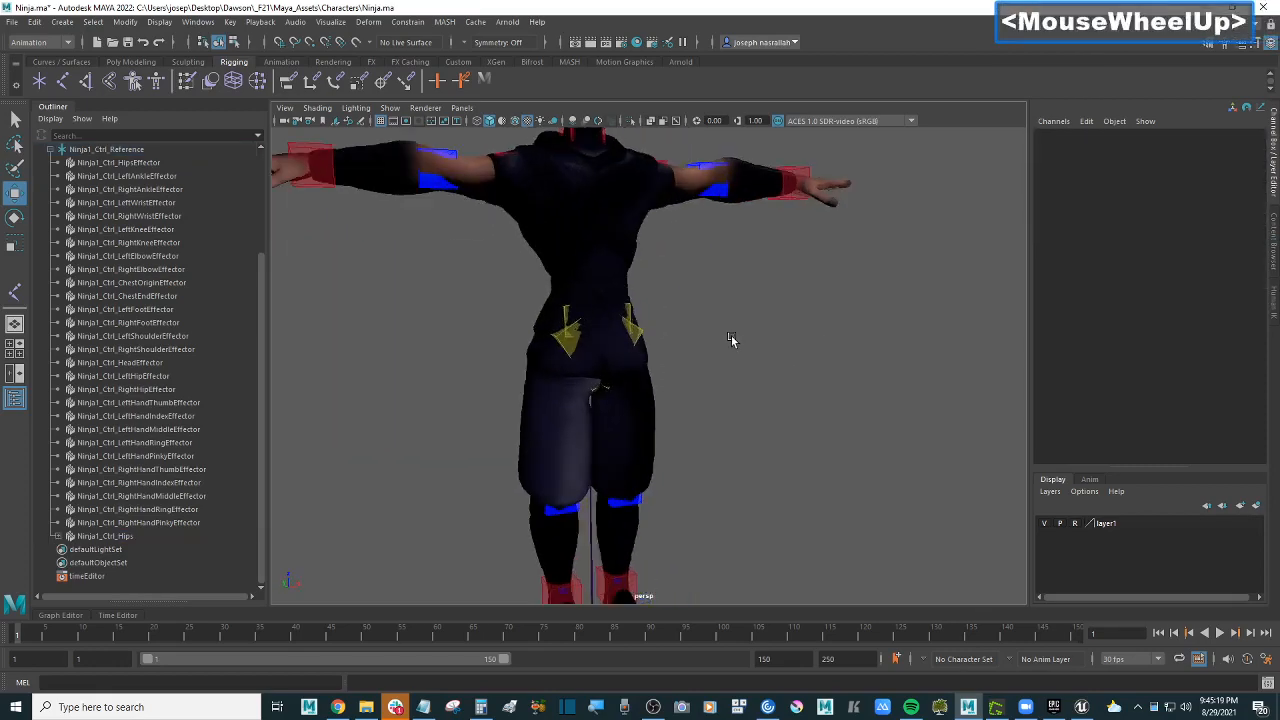
scroll(732, 340, "down", 3)
left_click(1045, 524)
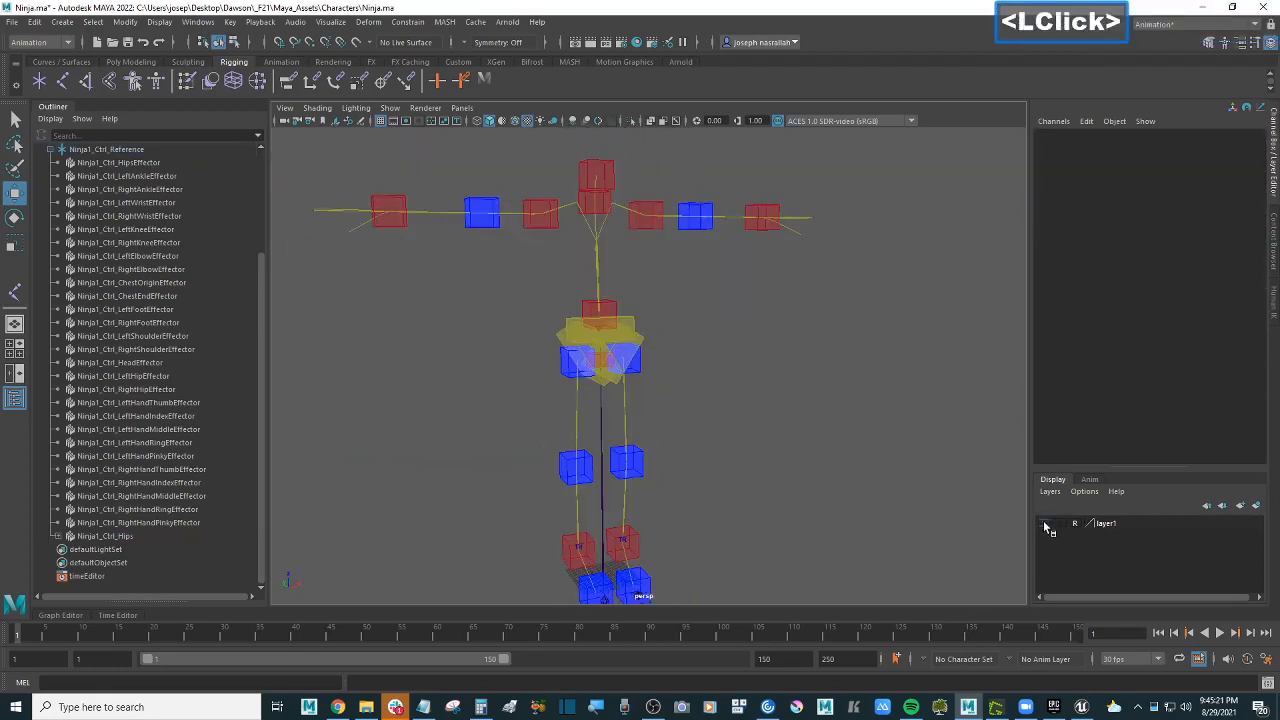
left_click(1045, 524)
left_click_drag(880, 443, 751, 366, "alt")
scroll(760, 360, "up", 3, "alt")
scroll(743, 354, "down", 2, "alt")
middle_click_drag(743, 354, 766, 363, "alt")
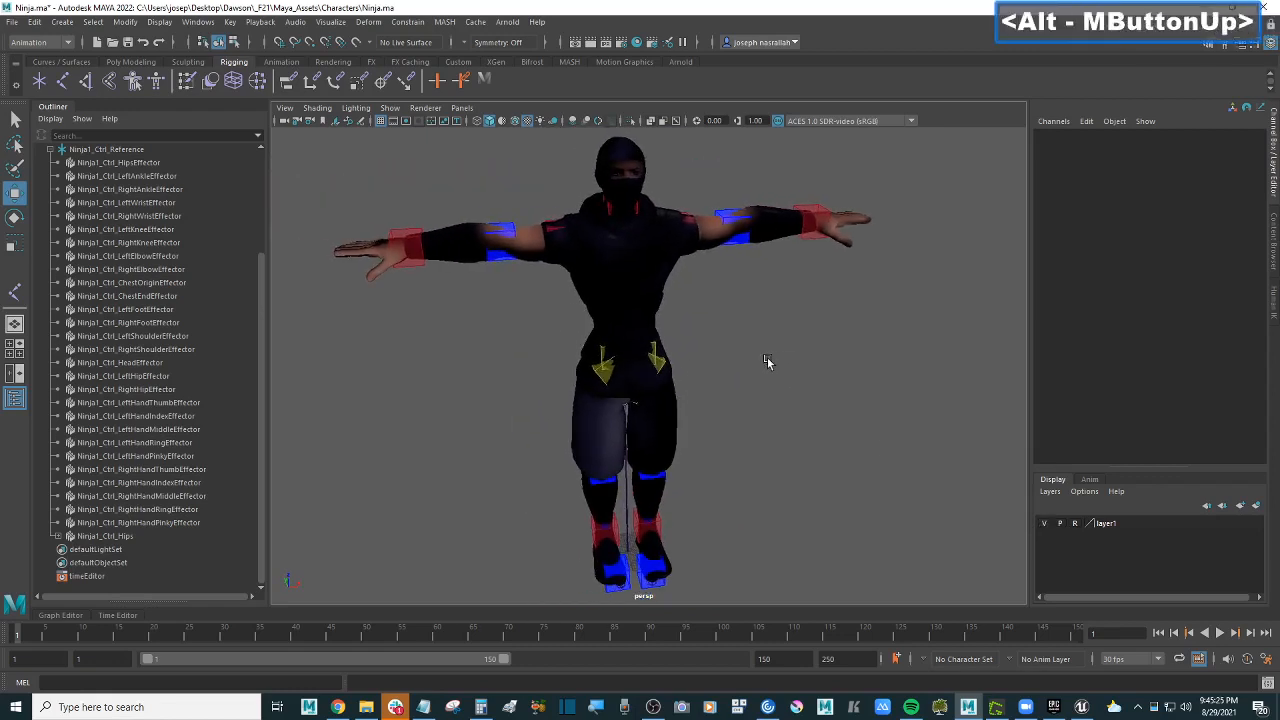
scroll(824, 367, "down", 2)
left_click_drag(824, 367, 787, 375, "alt")
scroll(787, 378, "up", 2, "alt")
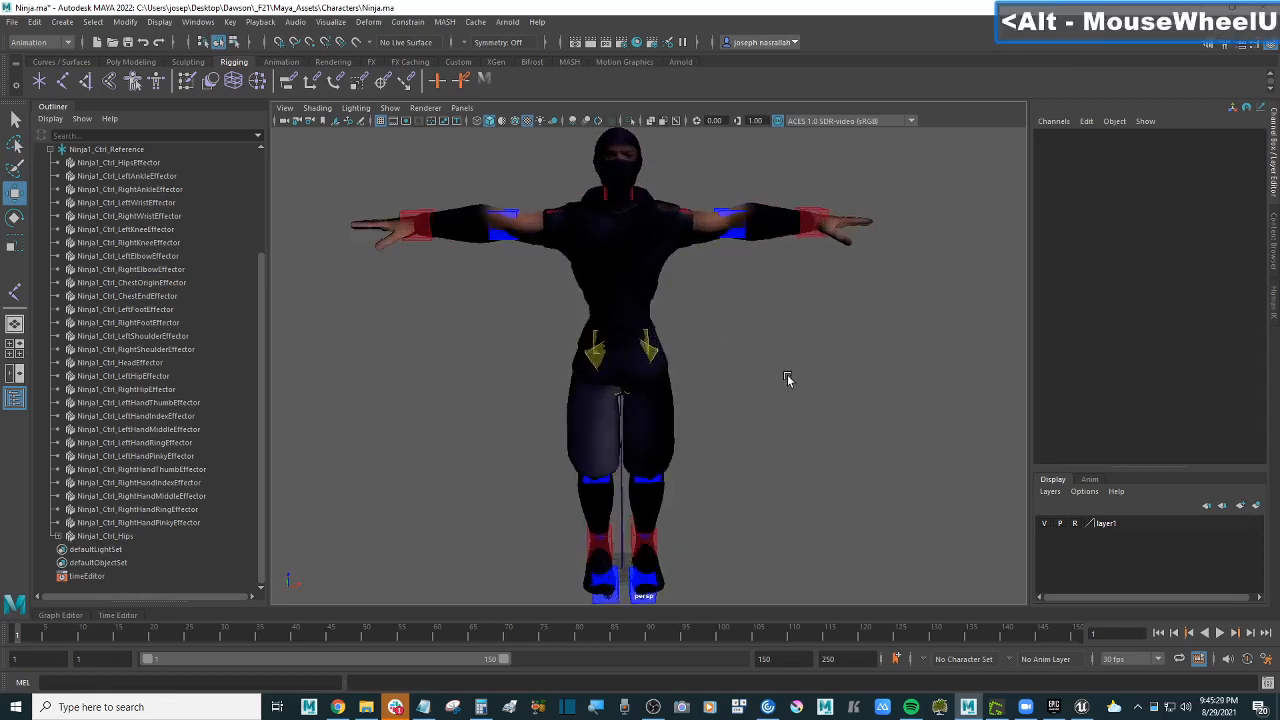
Step: Select the hips control on the character, and select the hips effector in Ninja1's HumanIK controls
left_click(641, 345)
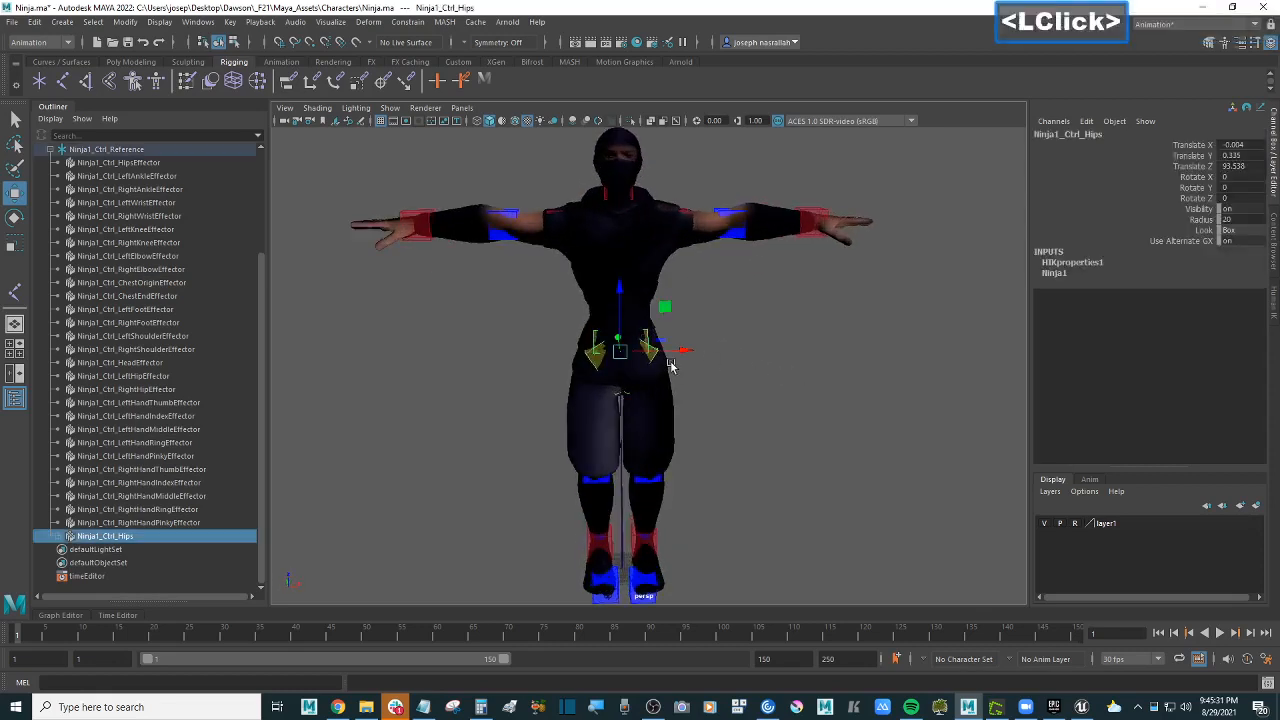
left_click(1275, 303)
left_click(1174, 289)
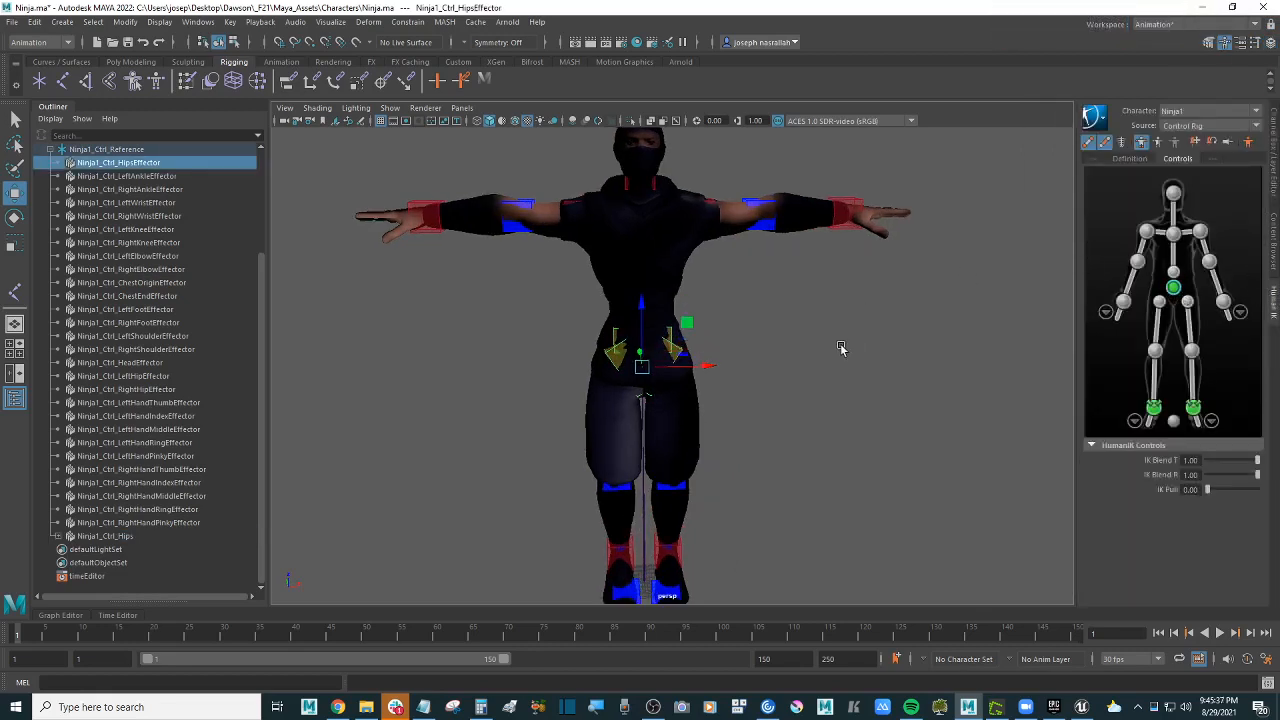
mouse_move(840, 348)
left_mouse_down("alt")
mouse_move(809, 334)
mouse_move(827, 328)
left_mouse_up("alt")
scroll(827, 328, "down", 2, "alt")
scroll(827, 330, "up", 2, "alt")
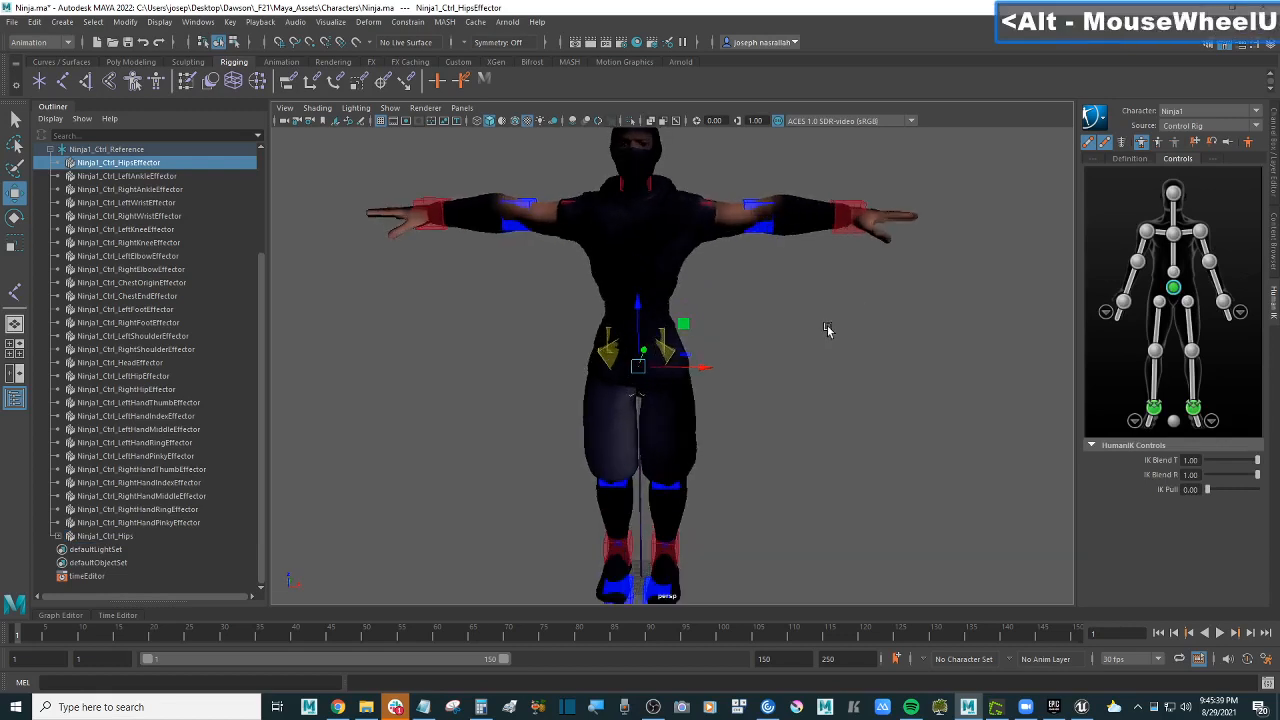
scroll(827, 328, "down", 1, "alt")
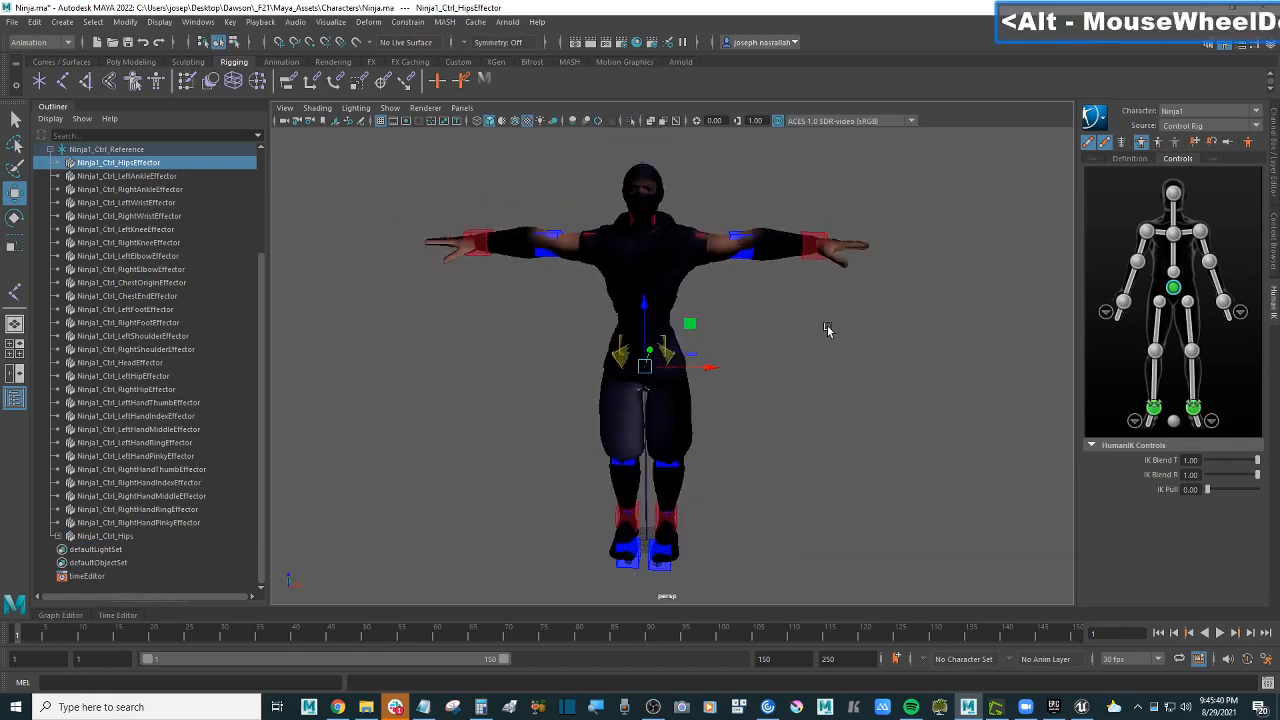
Step: Hide the FK and IK controls of the Ninja1 control rig, keeping the hips effector selected
left_click(1105, 143)
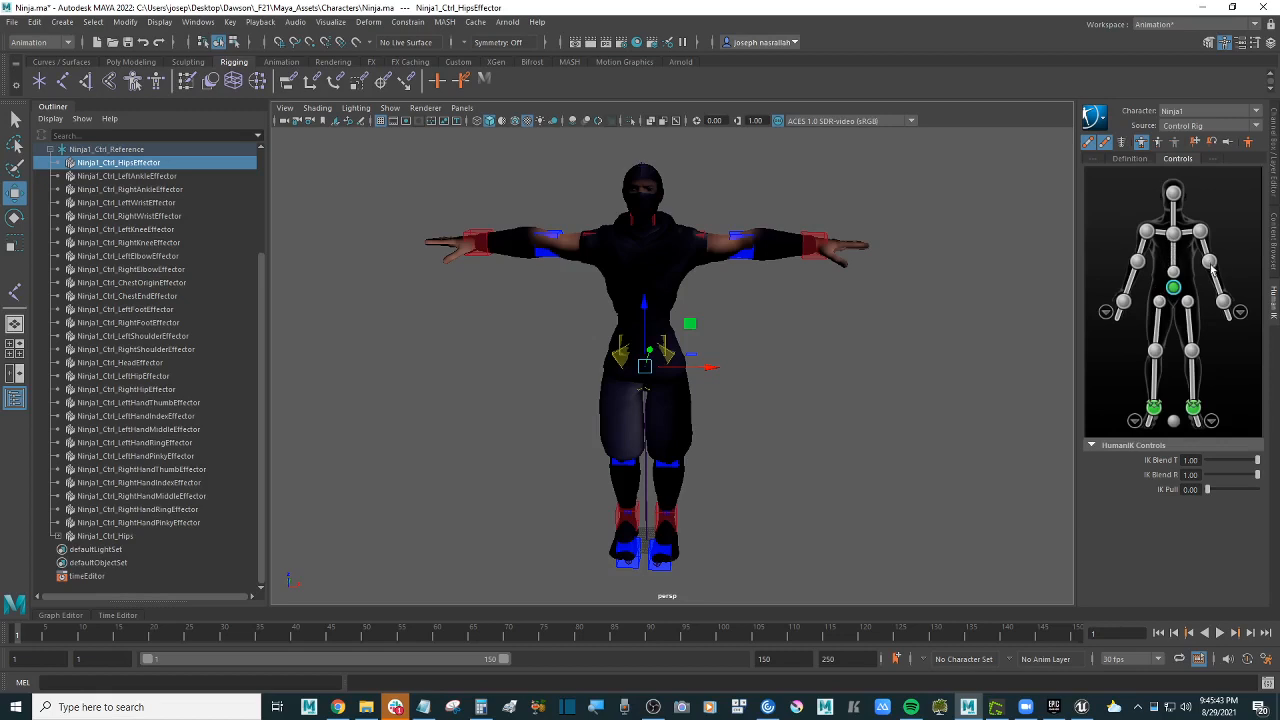
left_click_drag(889, 269, 877, 277, "alt")
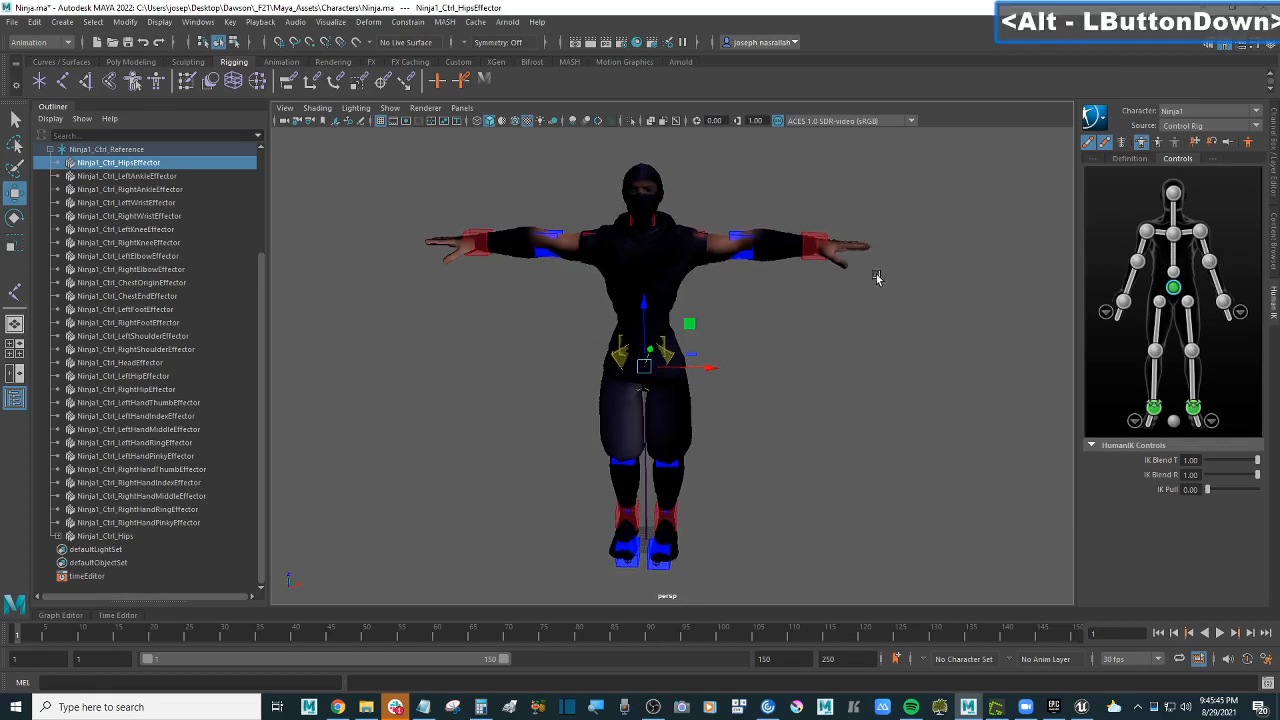
middle_click_drag(877, 277, 854, 271, "alt")
left_click_drag(854, 271, 847, 268, "alt")
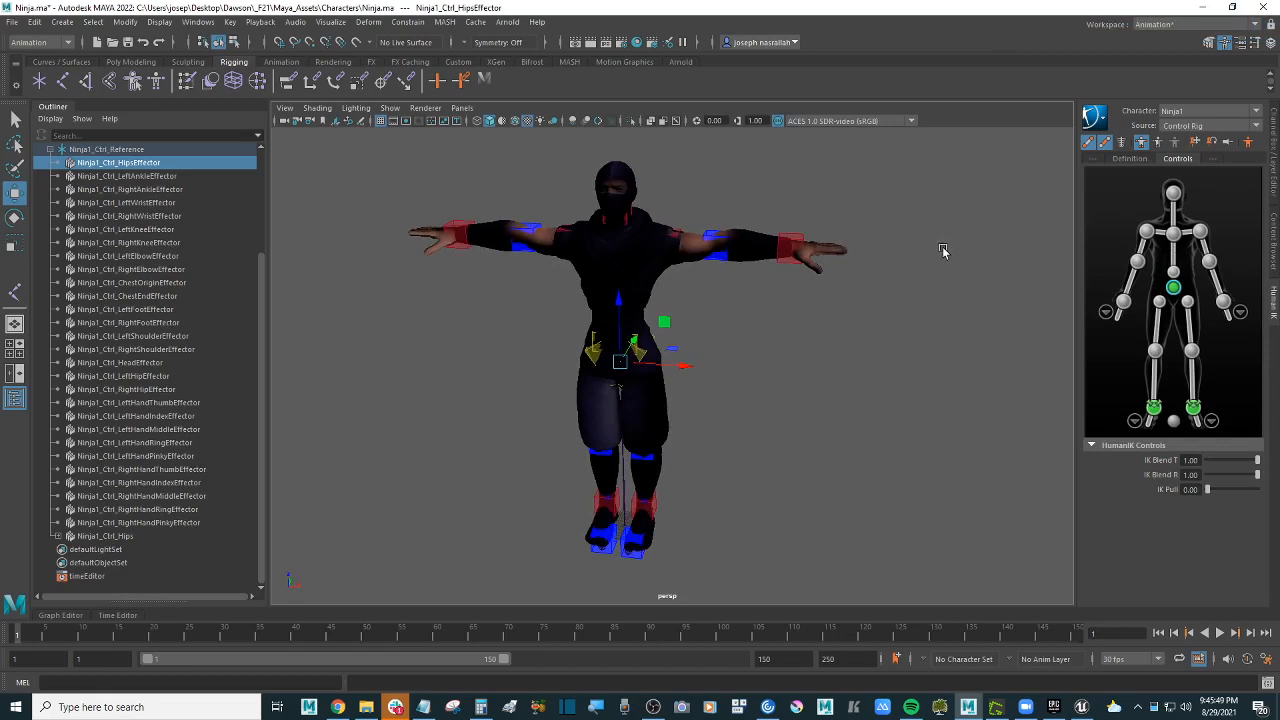
left_click(1106, 145)
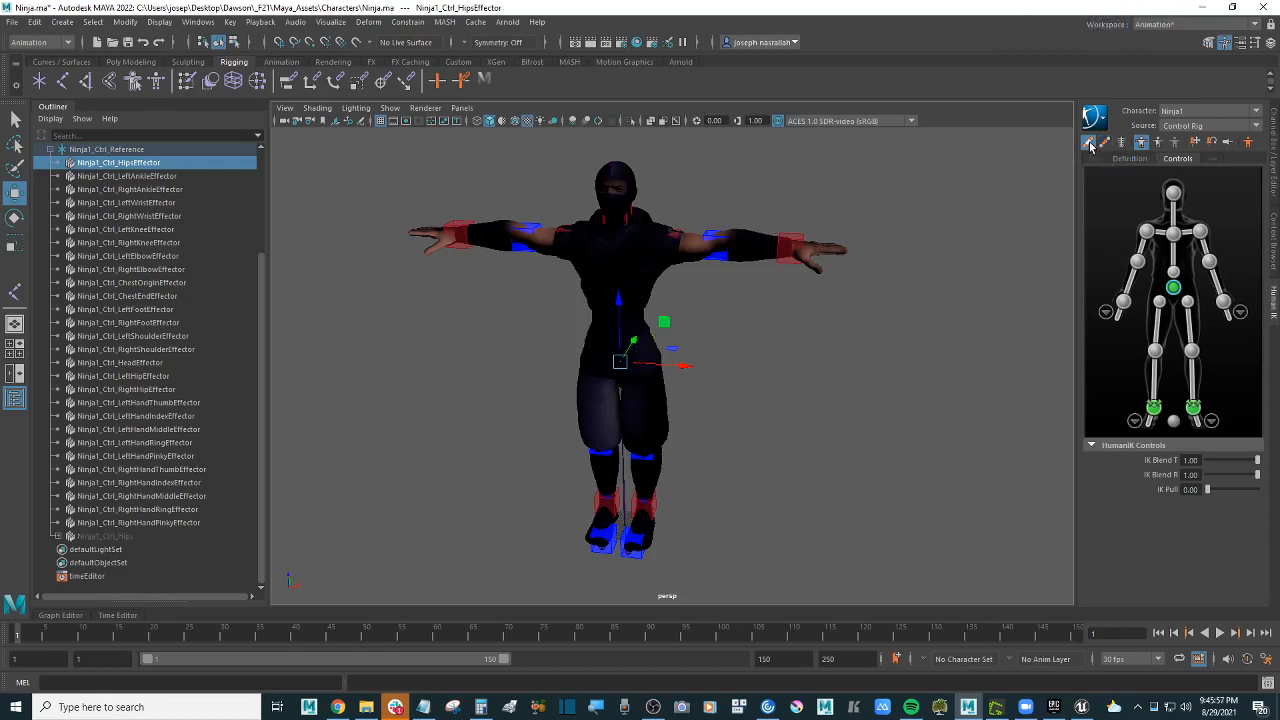
left_click(1089, 143)
left_click_drag(784, 350, 781, 323, "alt")
left_click(1173, 289)
scroll(783, 324, "down", 1, "alt")
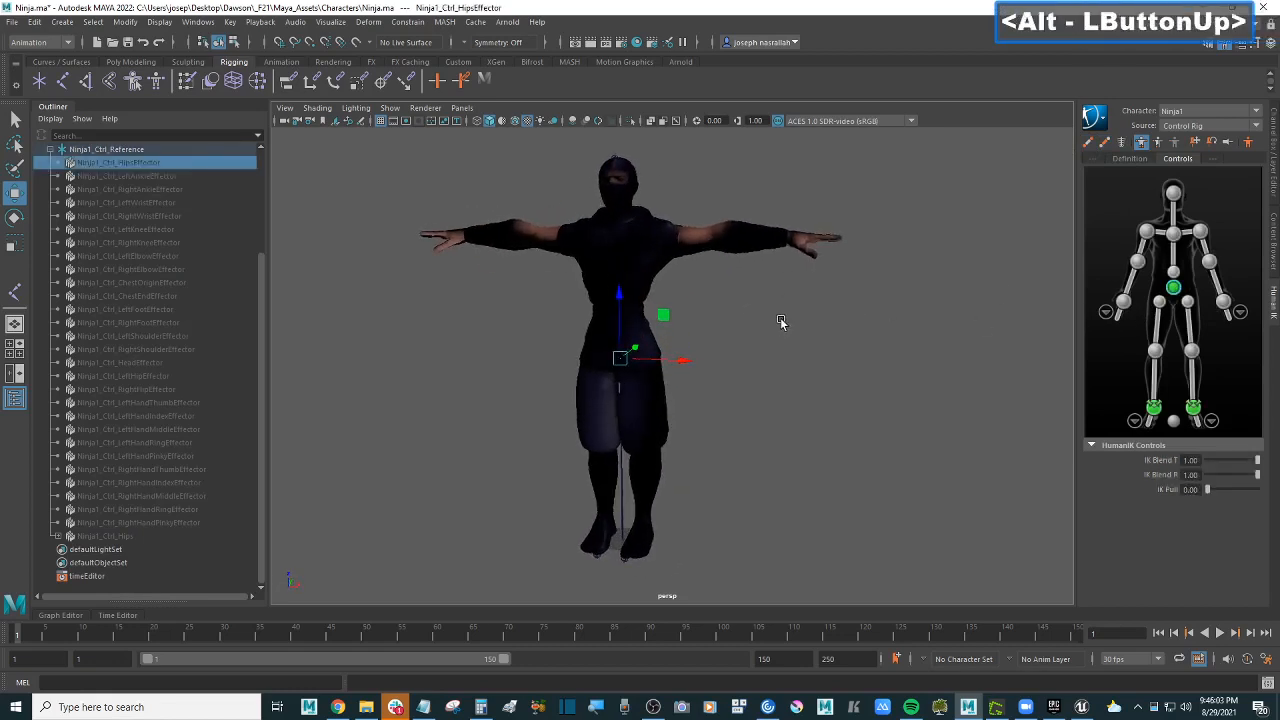
Step: Save the Ninja.ma scene and check the character with its rig controls hidden
key("ctrl+s")
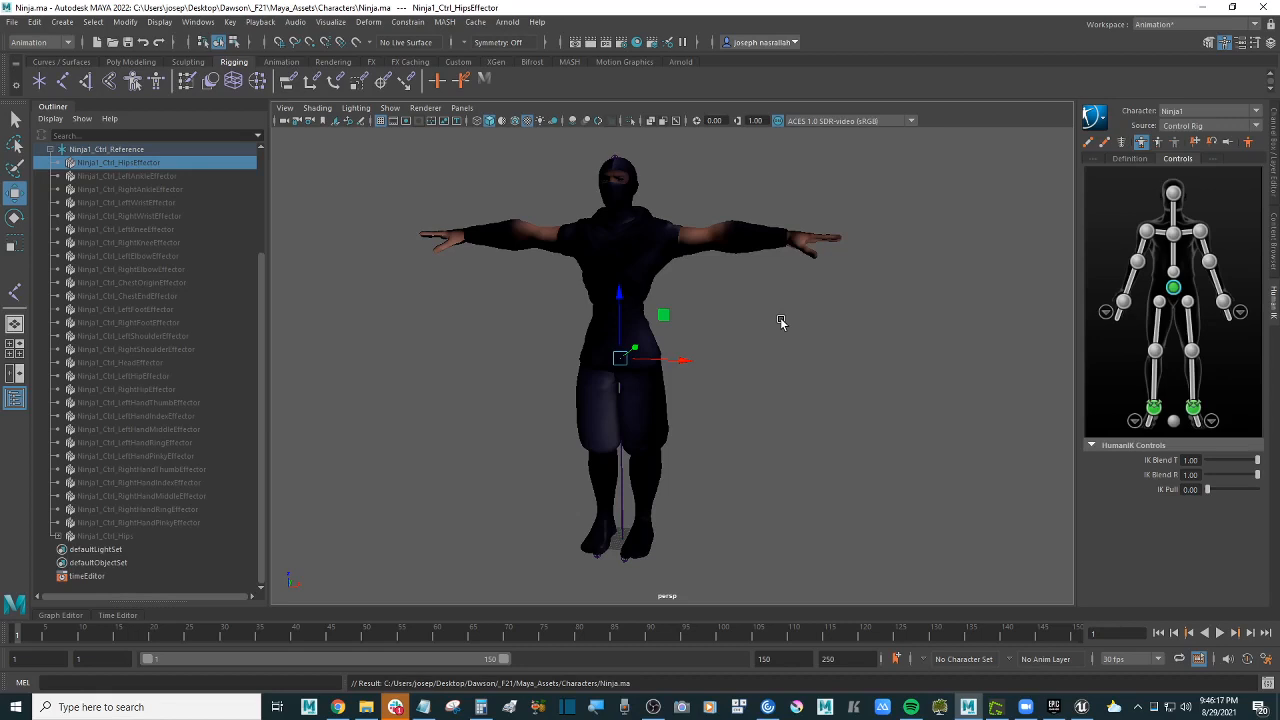
left_click_drag(752, 311, 758, 309, "alt")
scroll(756, 307, "up", 2, "alt")
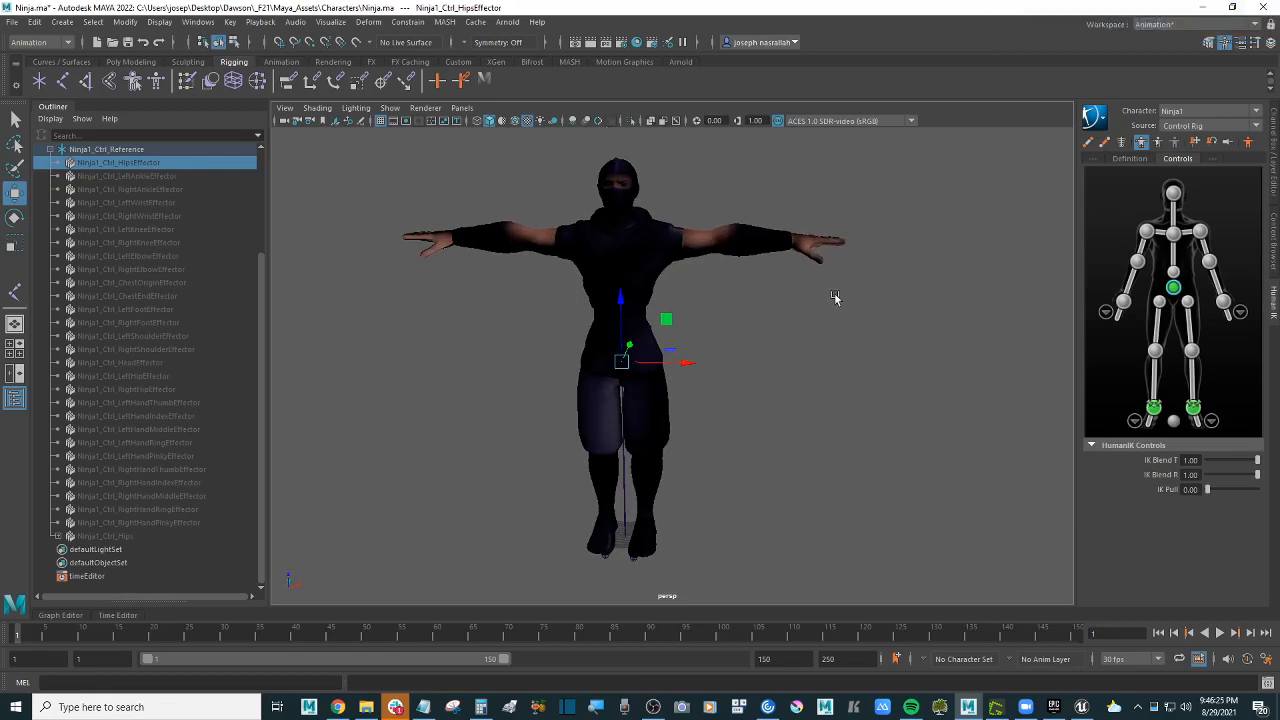
key("ctrl")
key("ctrl+s")
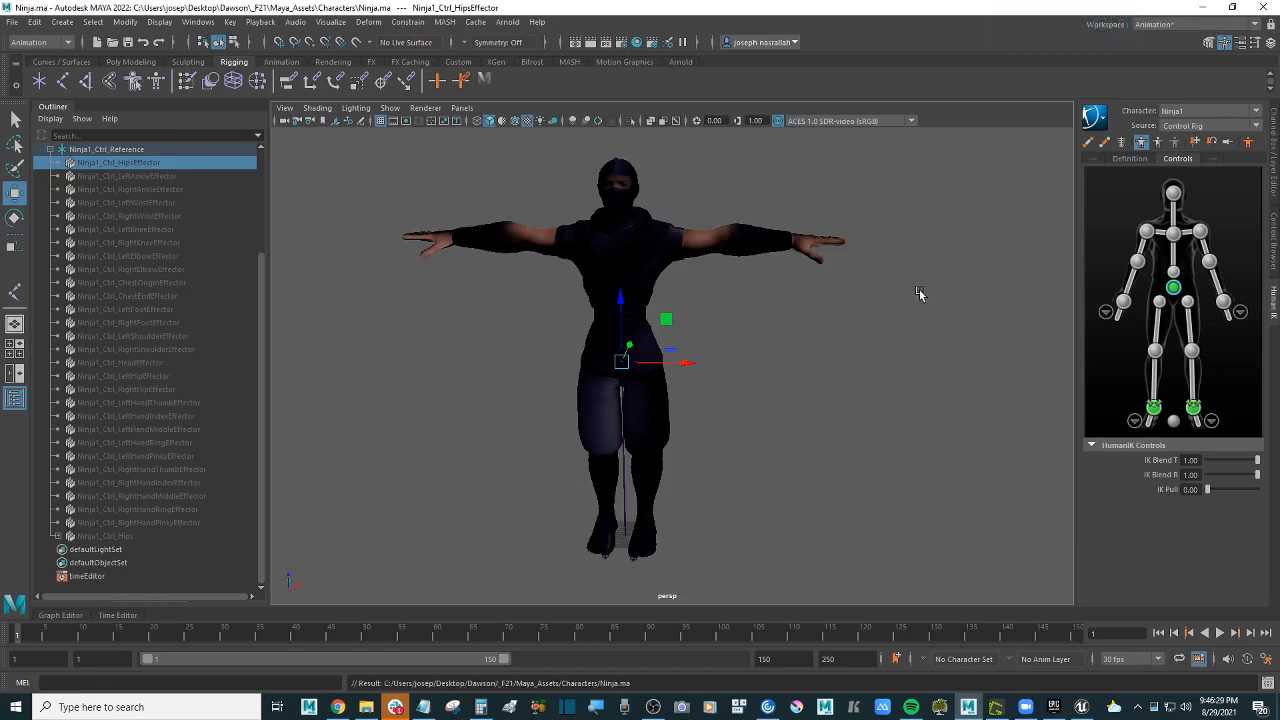
Step: Collapse the Ninja1_Ctrl_Reference hierarchy and clear the selection
left_click(51, 150)
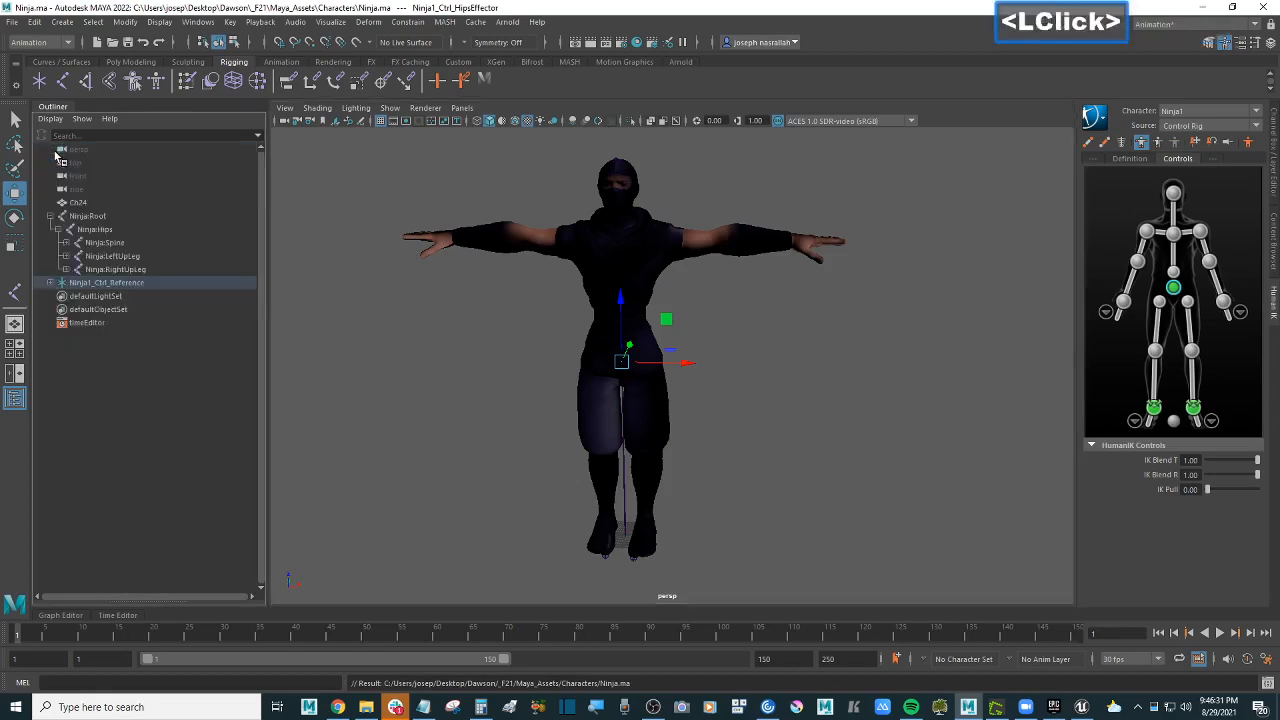
scroll(503, 355, "up", 2)
left_click(463, 338)
scroll(462, 338, "down", 3)
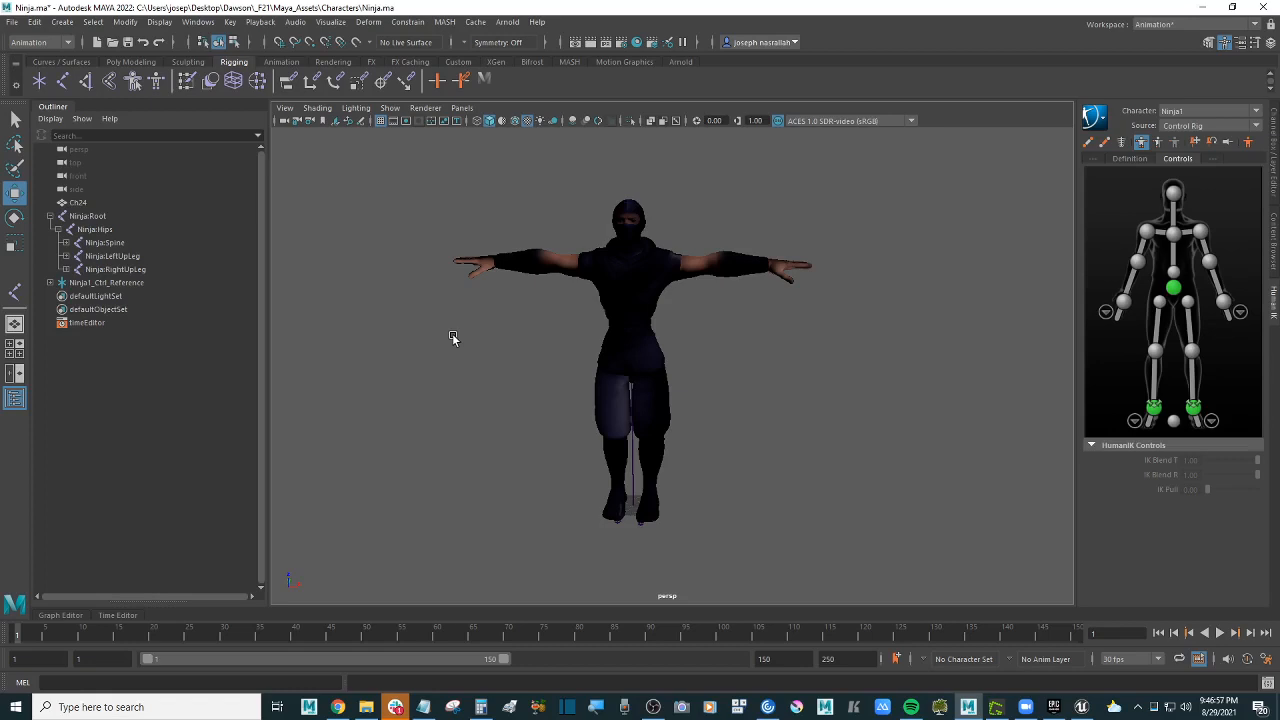
Step: Start saving the scene under a new name and browse to the Maya_Assets folder
left_click(24, 24)
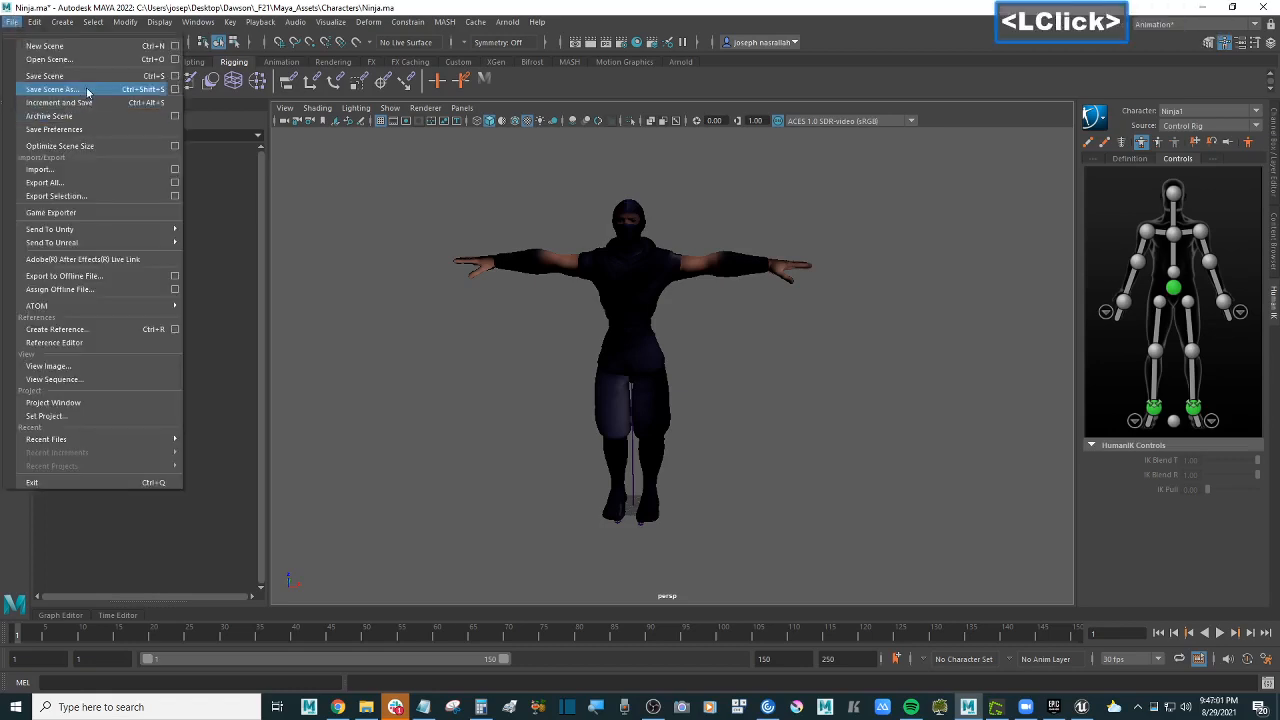
left_click(321, 285)
left_click_drag(362, 73, 416, 121)
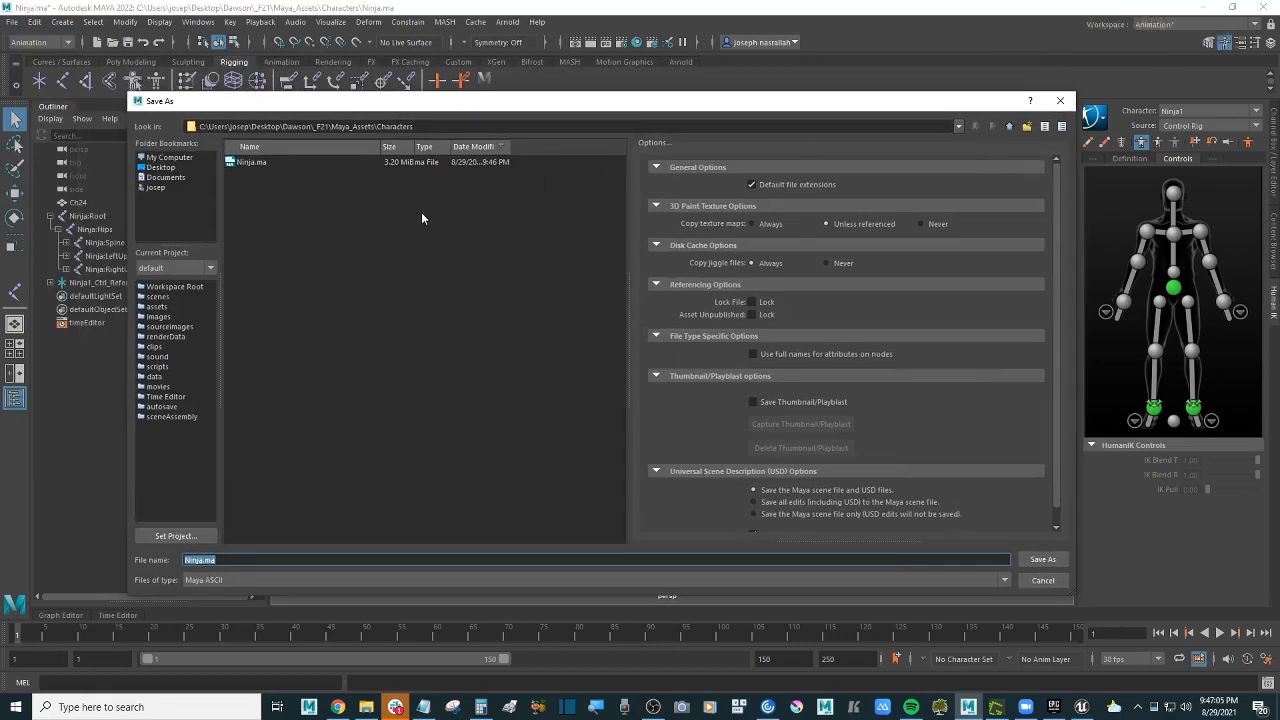
left_click(421, 212)
left_click(376, 189)
left_click(481, 309)
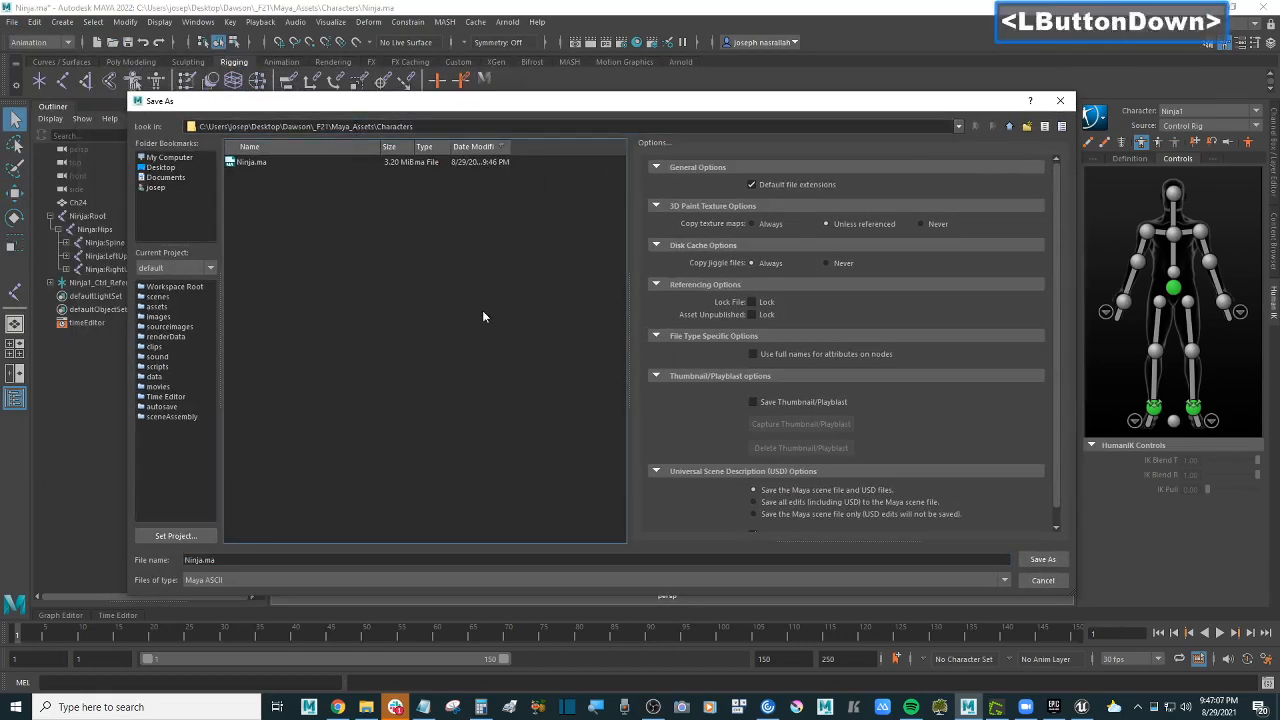
key("BackSpace")
key("BackSpace")
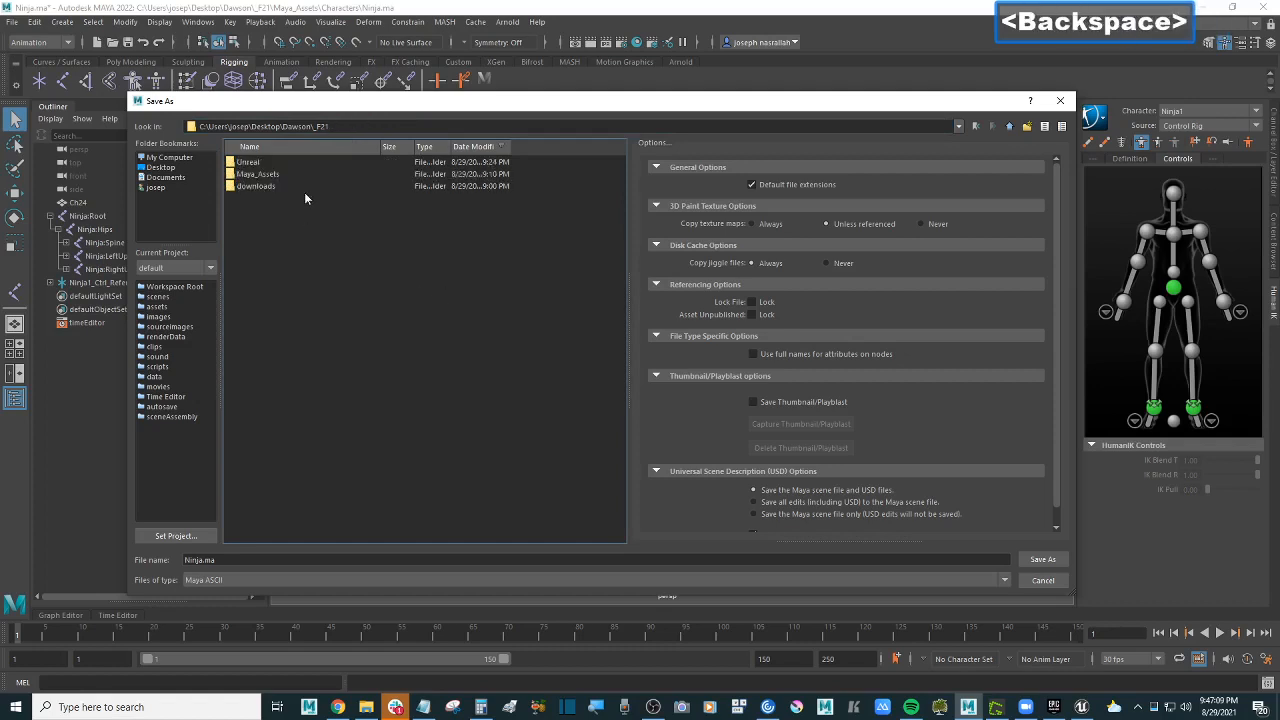
double_click(272, 173)
left_click(325, 214)
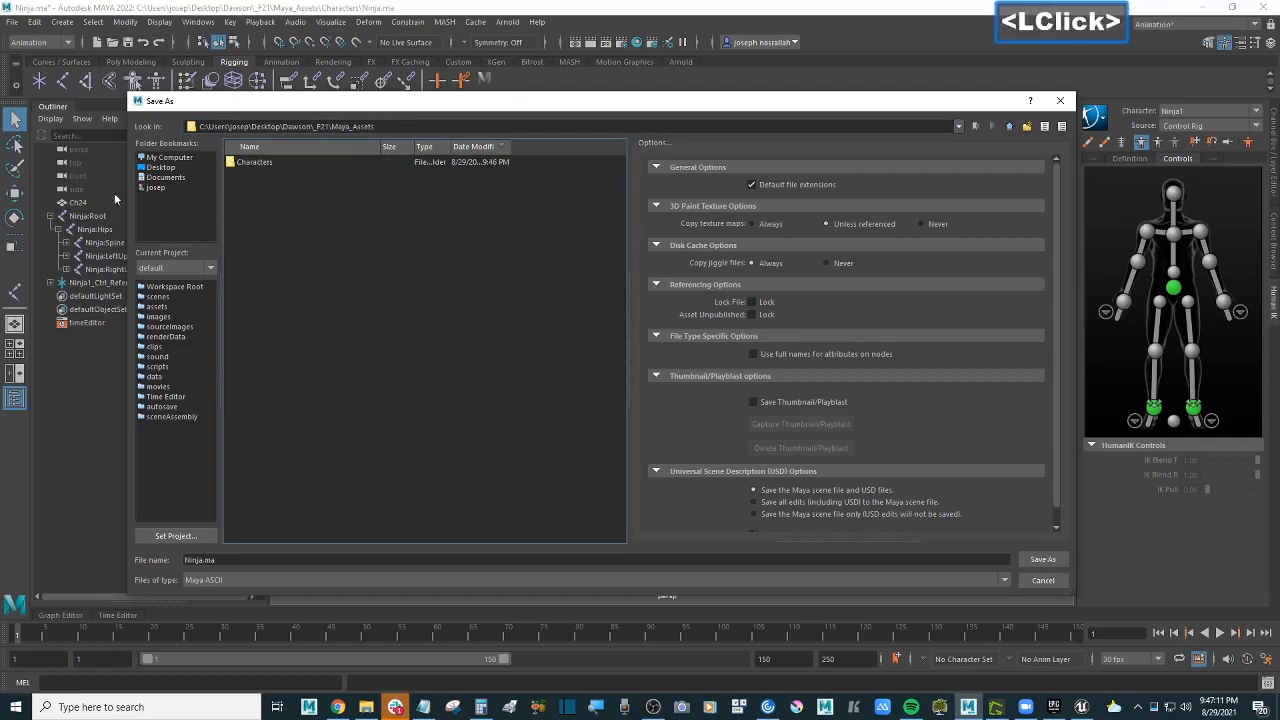
Step: Create a folder named Anims inside Maya_Assets and open it as the save location
left_click(1027, 127)
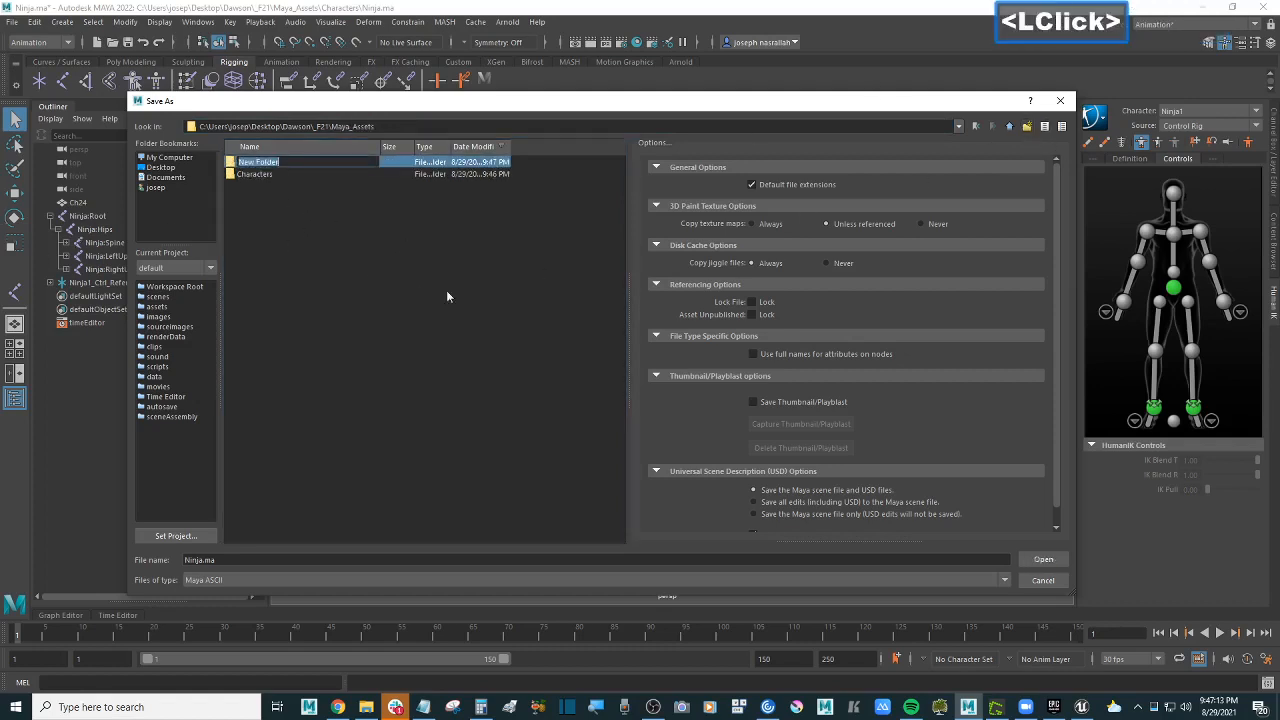
type("Anbim")
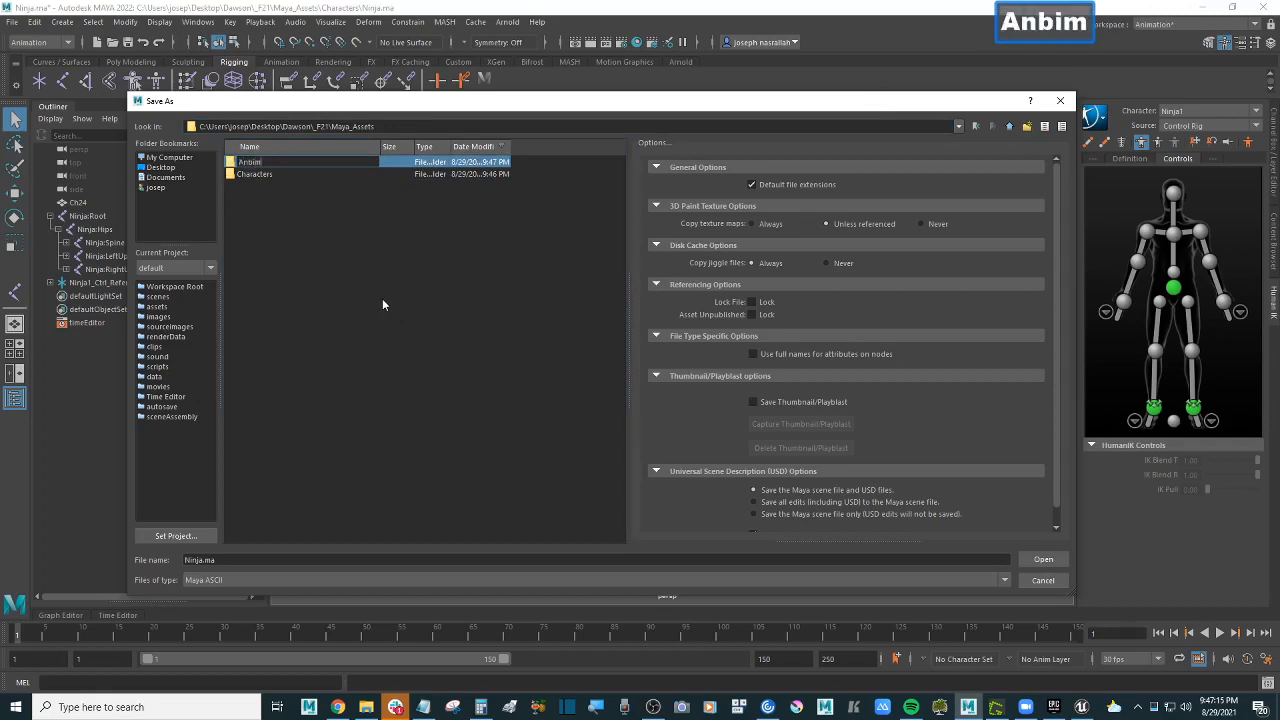
key("BackSpace")
key("BackSpace")
key("BackSpace")
type("ims")
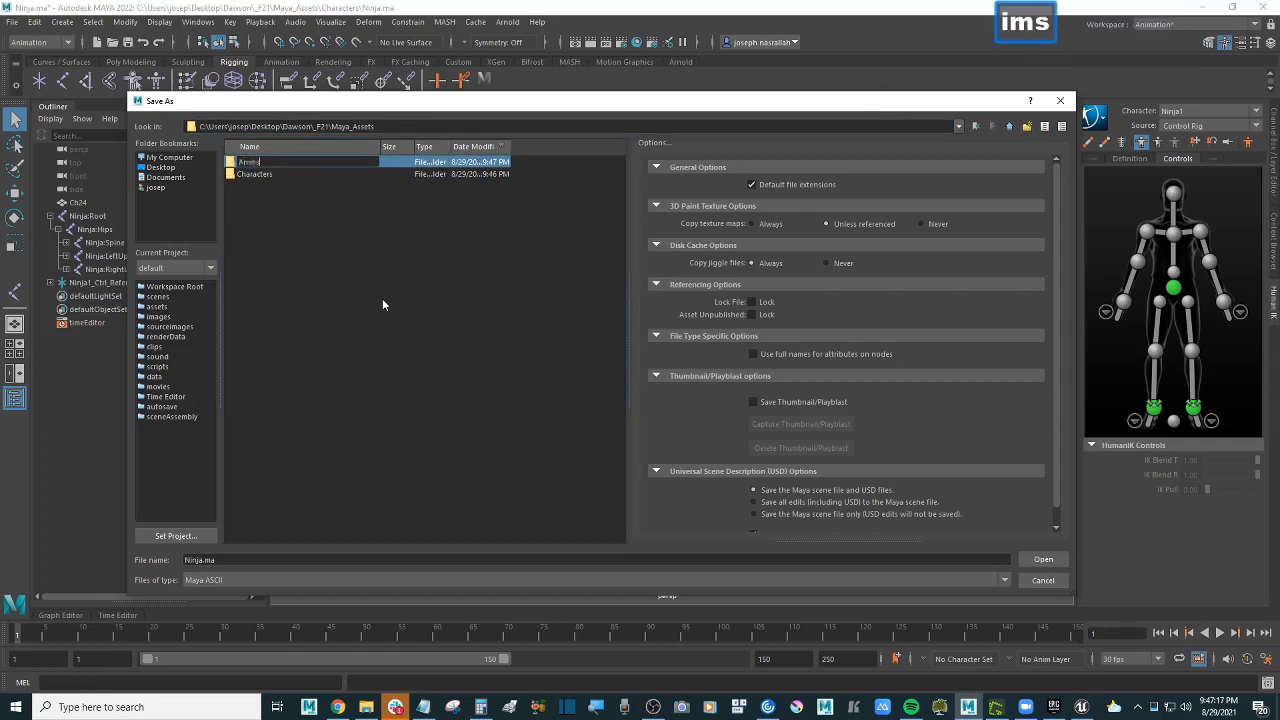
key("Return")
key("Return")
Step: Name the new scene file Ninja_week2.ma and save it in the Anims folder
left_click(231, 560)
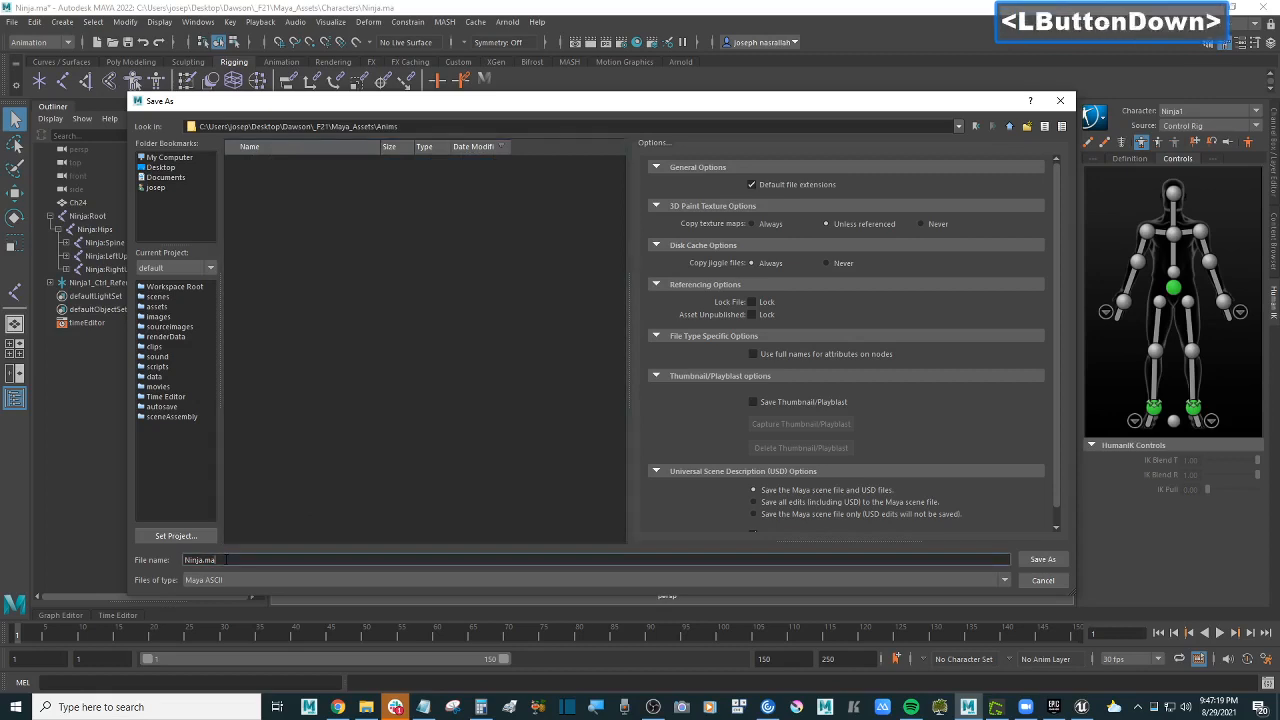
left_click(293, 562)
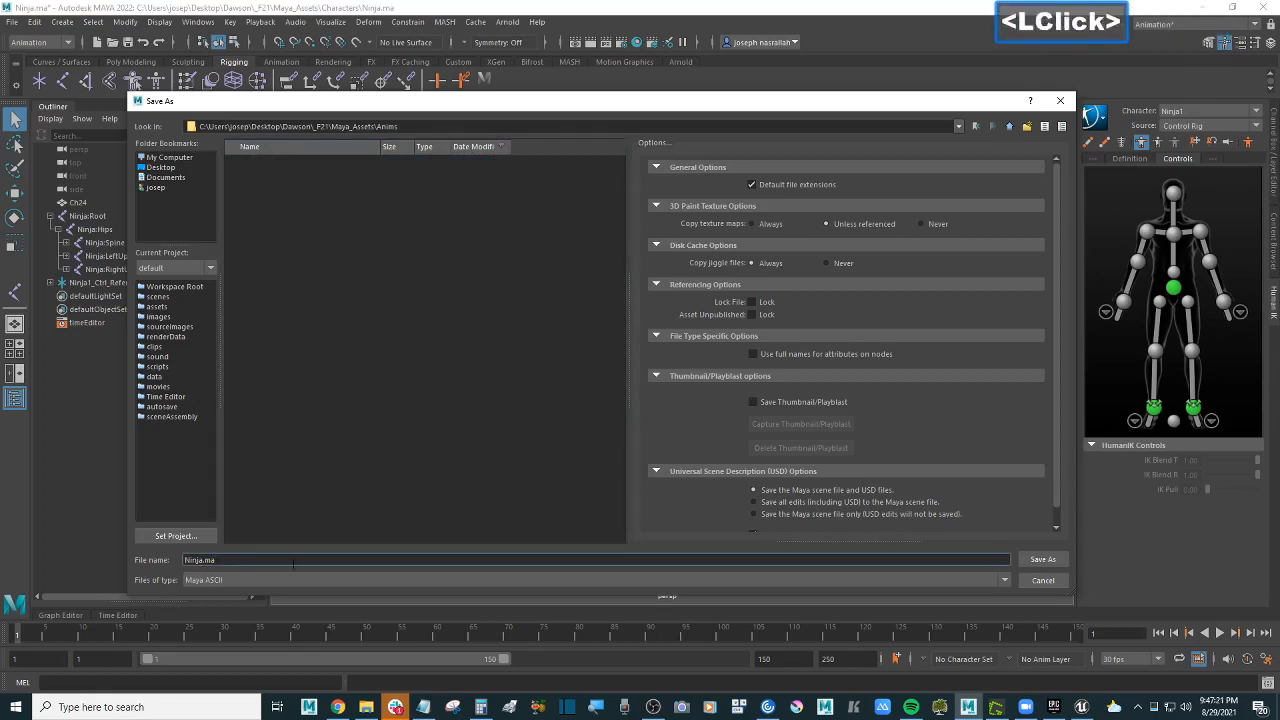
type("_wee")
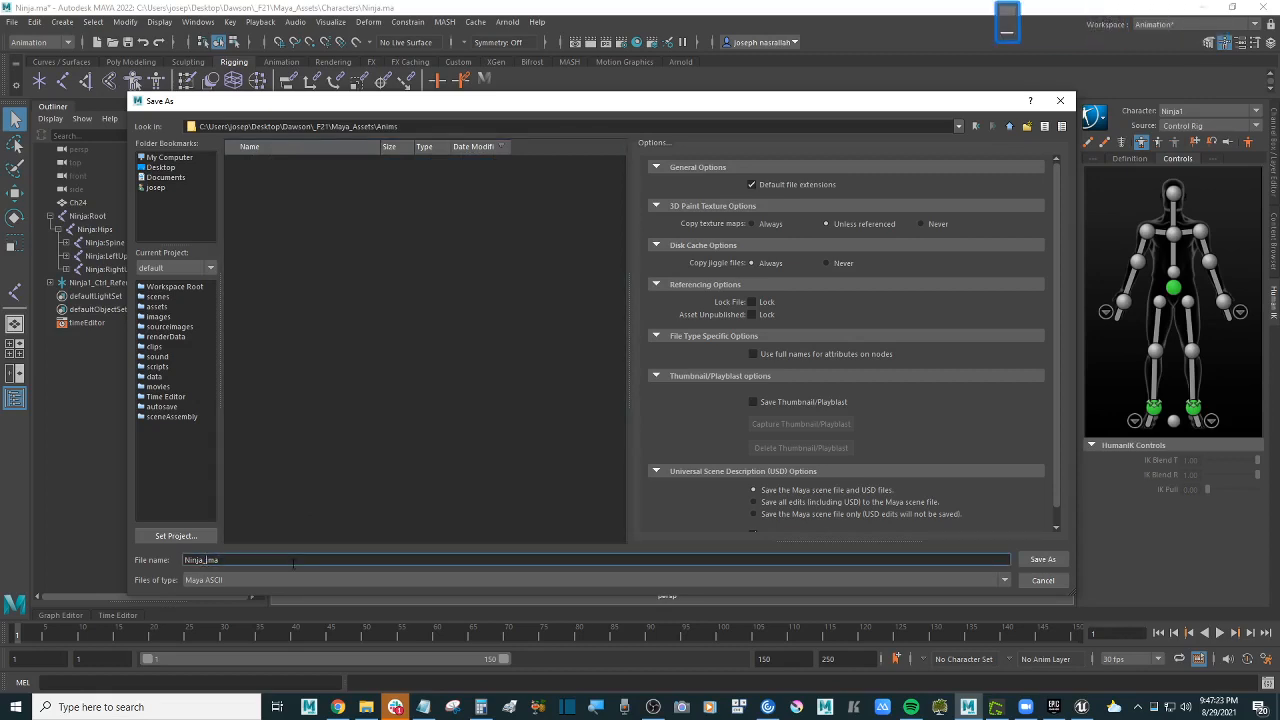
type("k2")
key("Return")
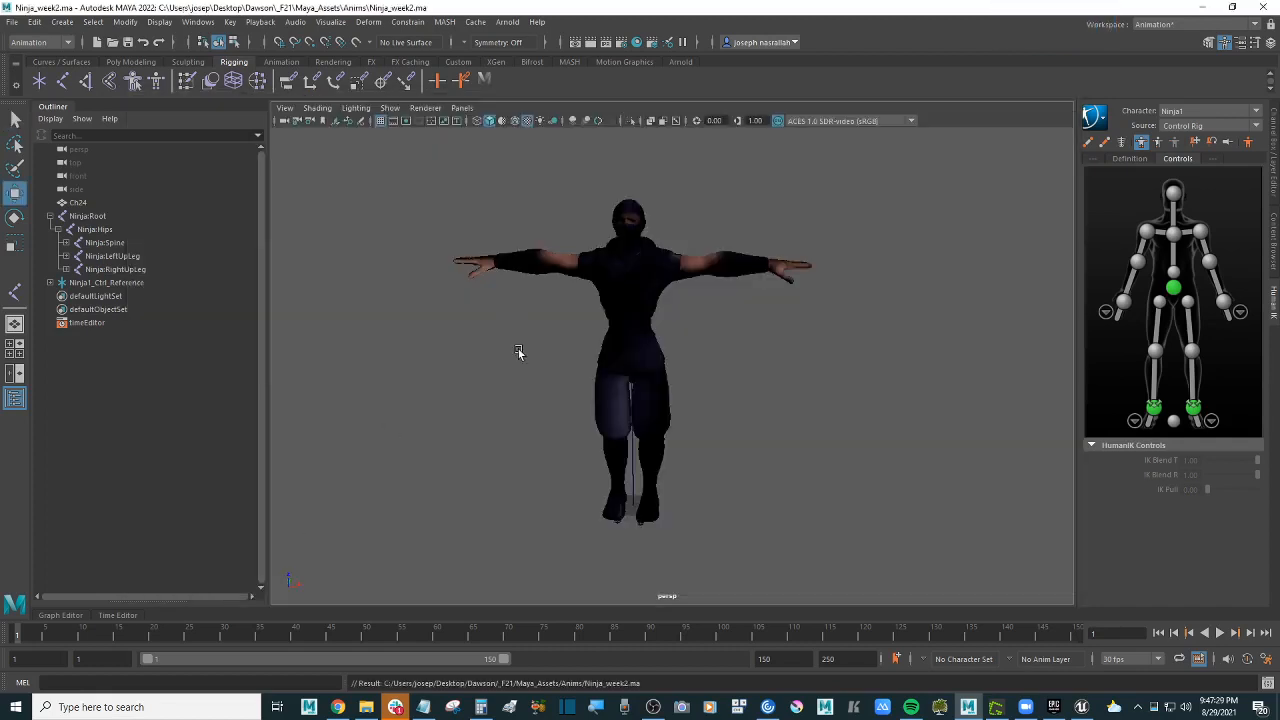
scroll(522, 335, "up", 1)
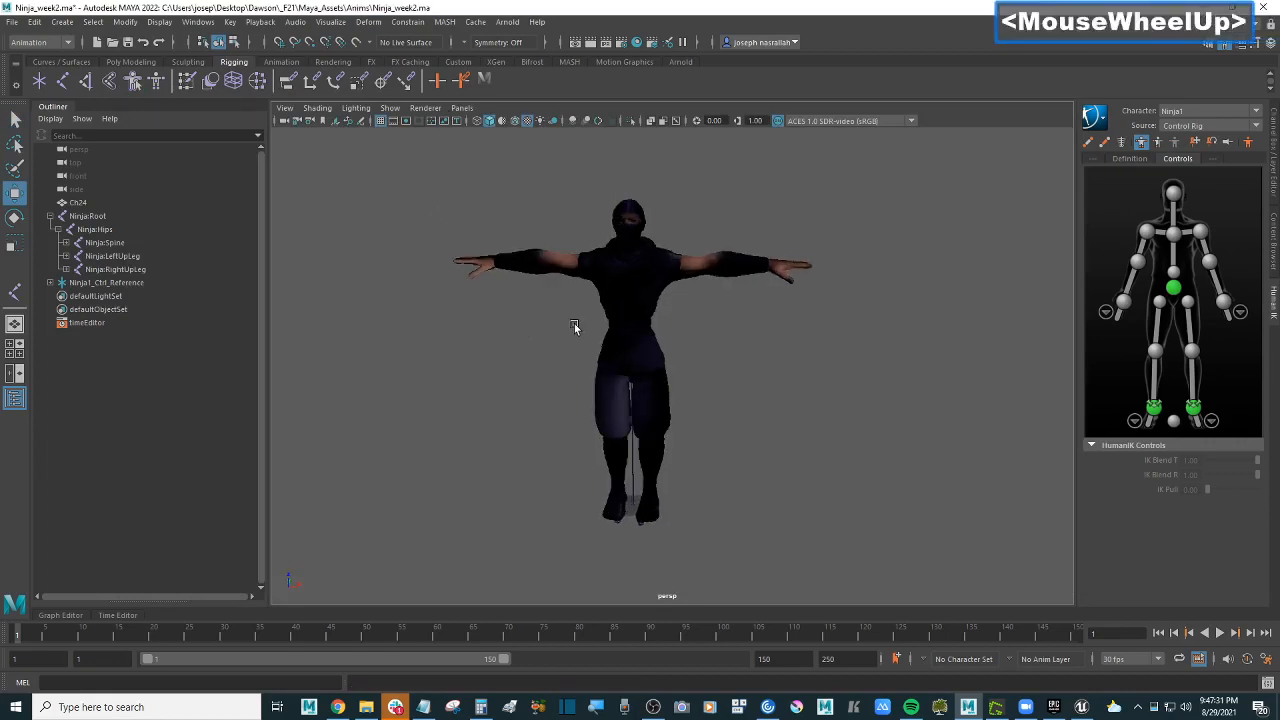
left_click_drag(577, 324, 546, 336, "alt")
scroll(601, 311, "up", 1, "alt")
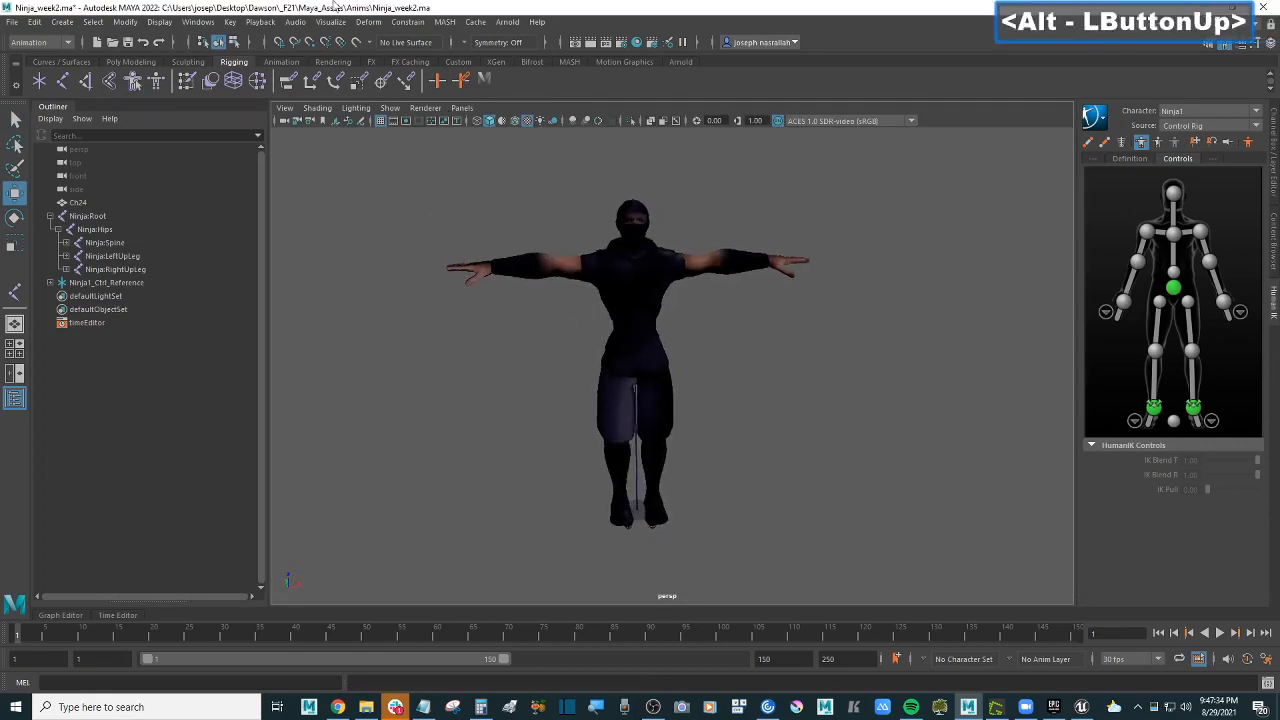
left_click_drag(723, 349, 731, 349, "alt")
scroll(726, 346, "up", 2, "alt")
left_click(717, 343)
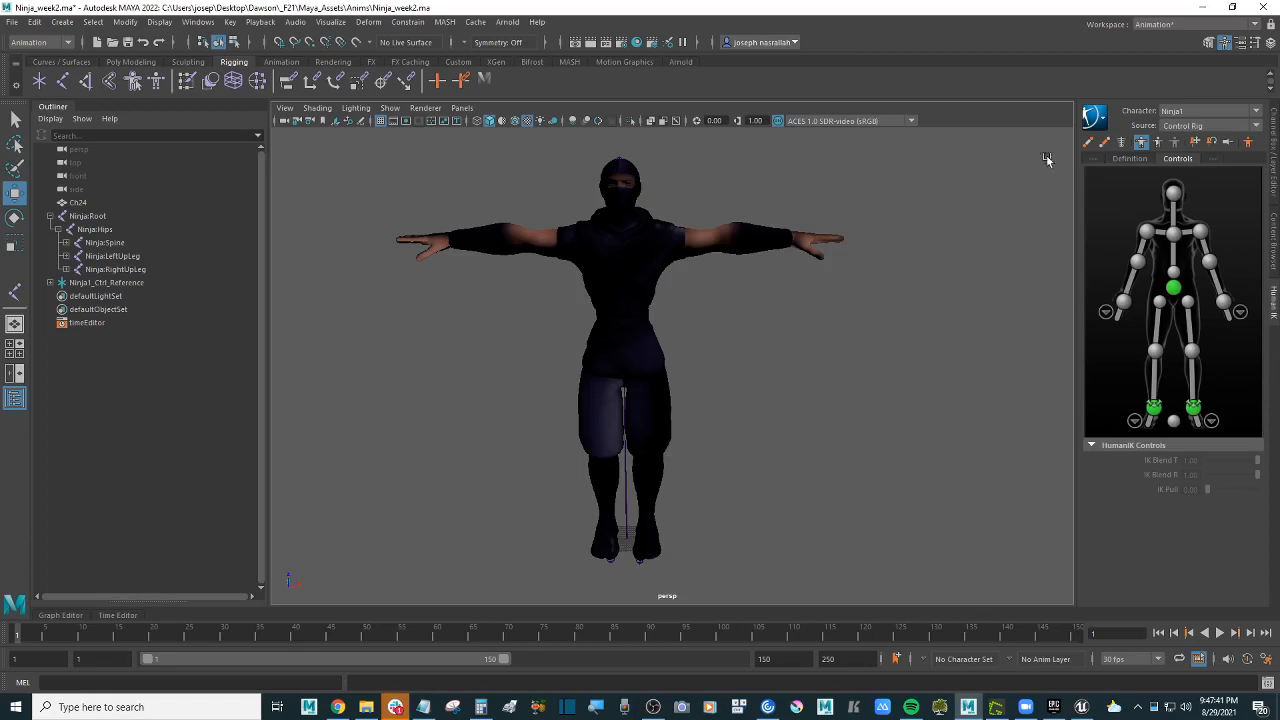
left_click(1122, 143)
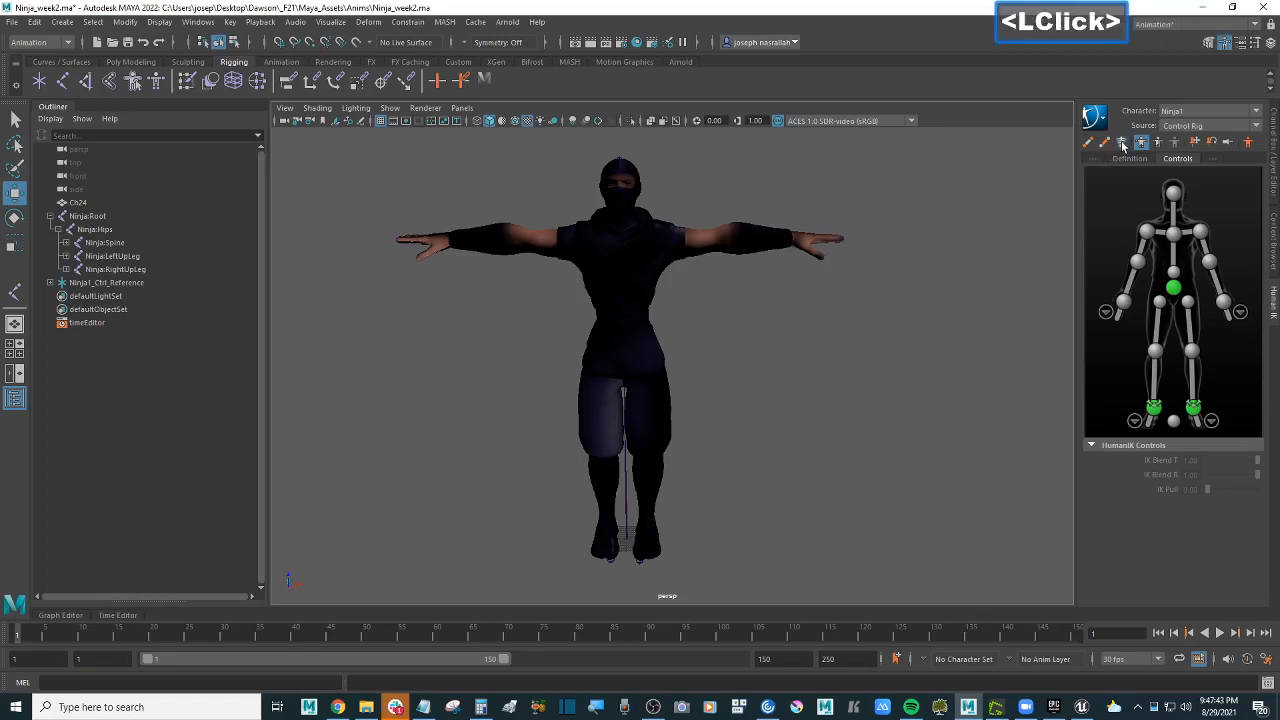
left_click(835, 345)
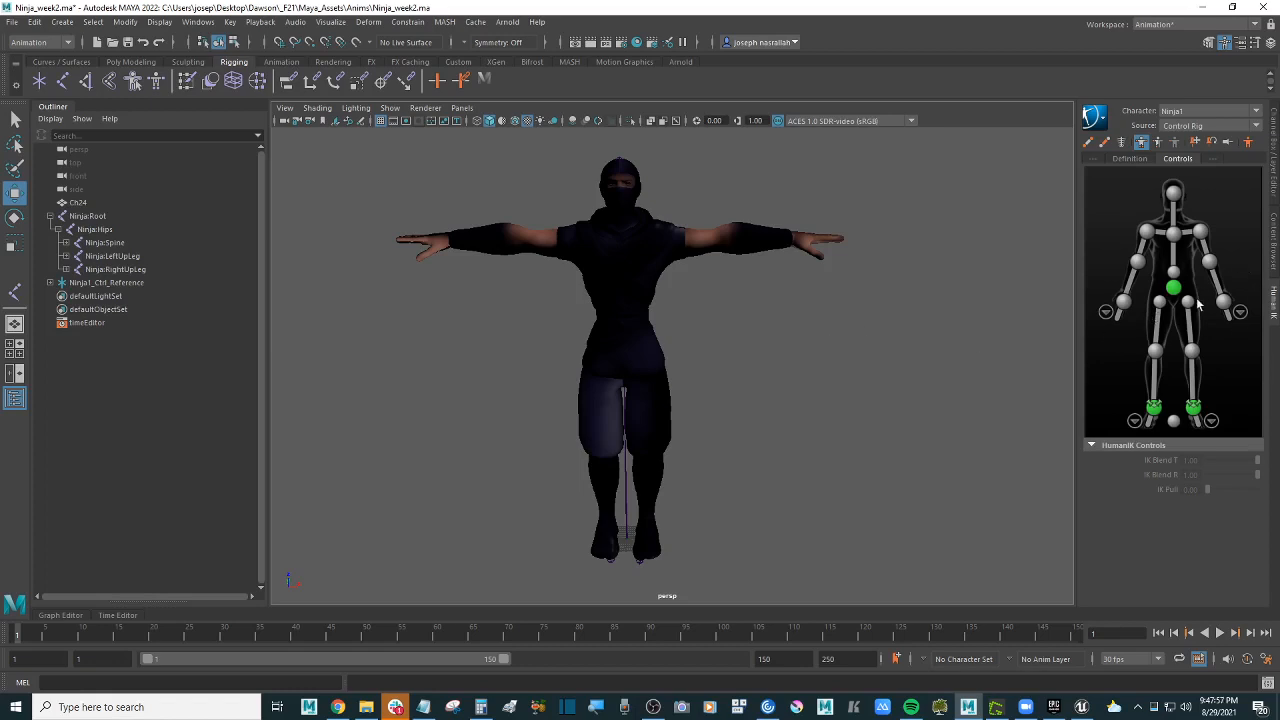
left_click(752, 305)
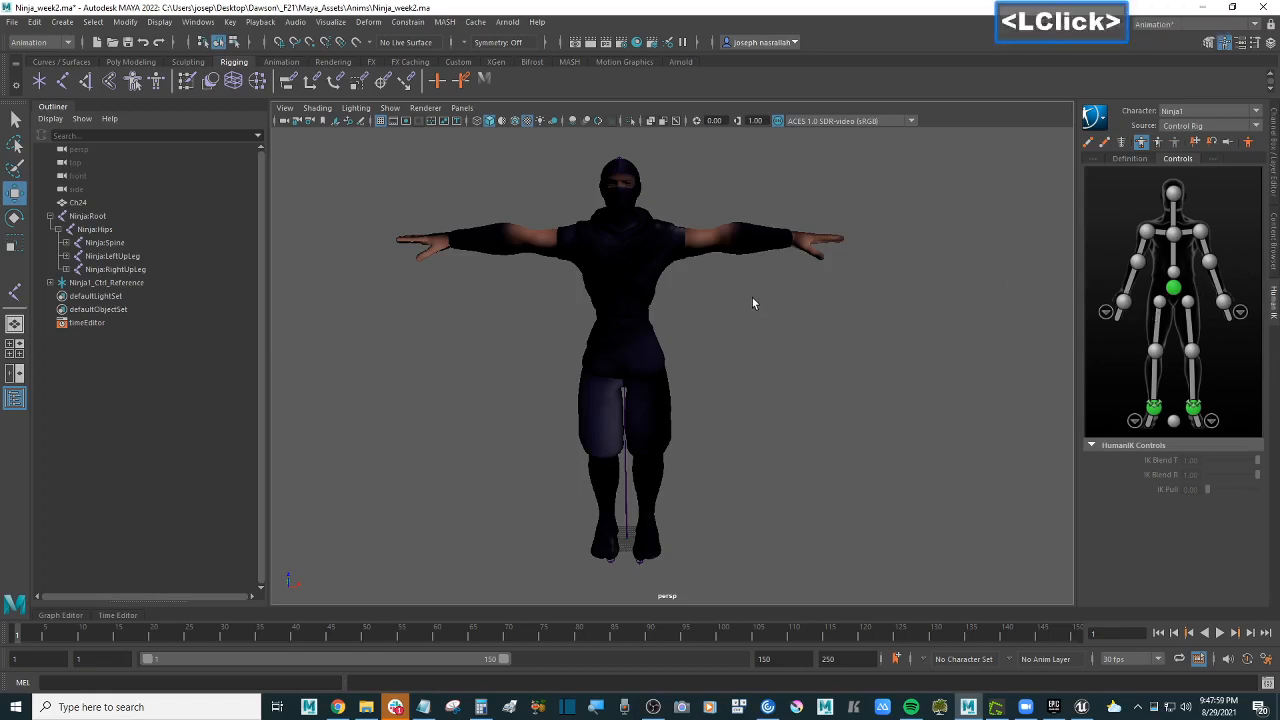
scroll(752, 300, "down", 2)
scroll(753, 299, "up", 2)
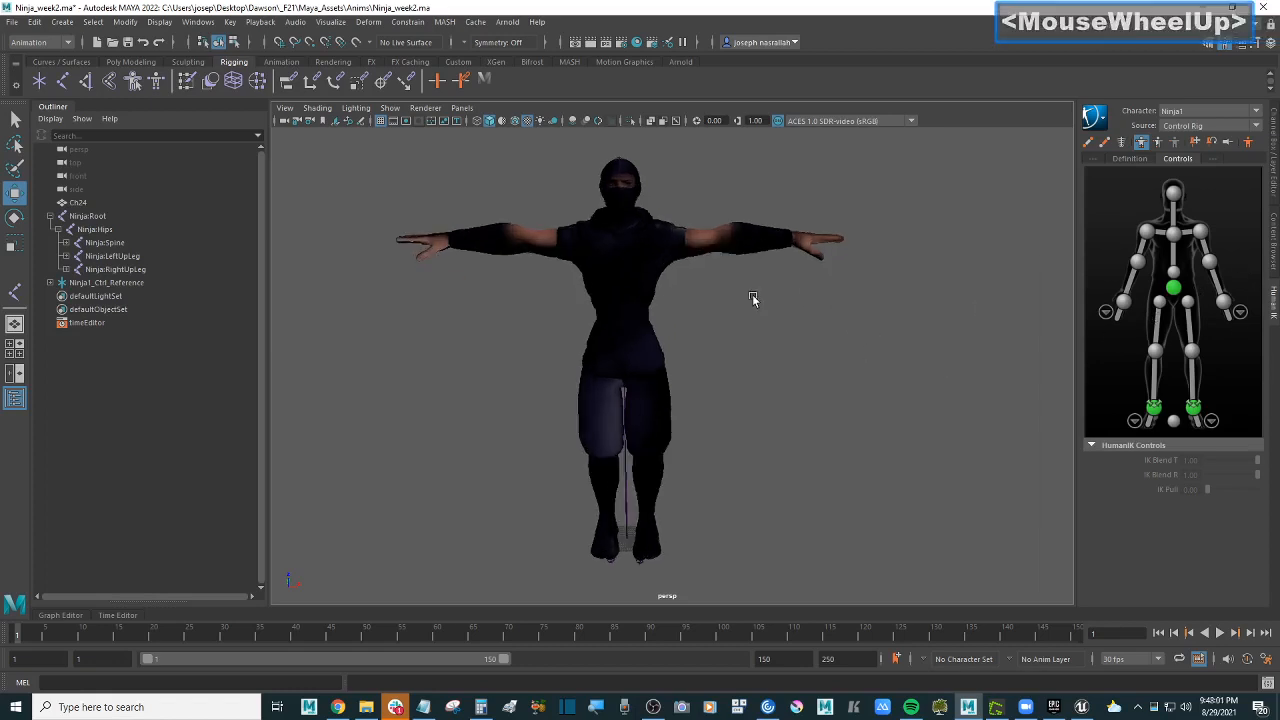
scroll(753, 299, "down", 1)
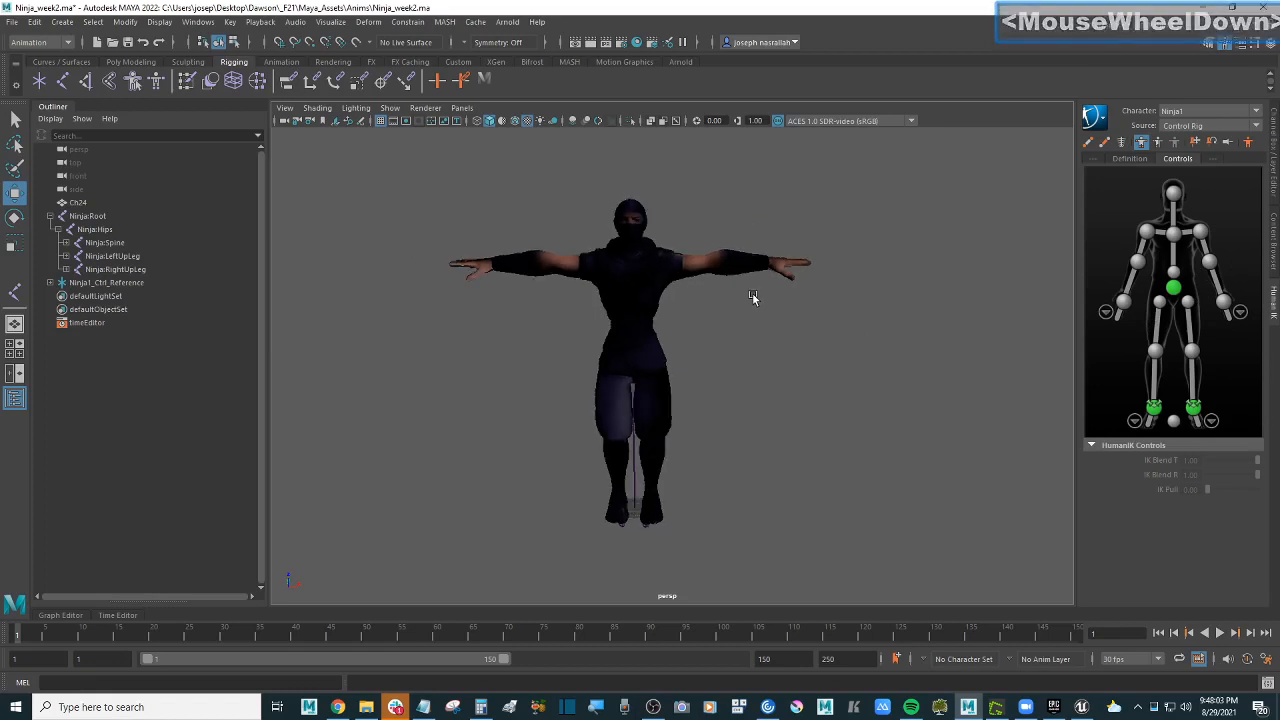
left_click(767, 307)
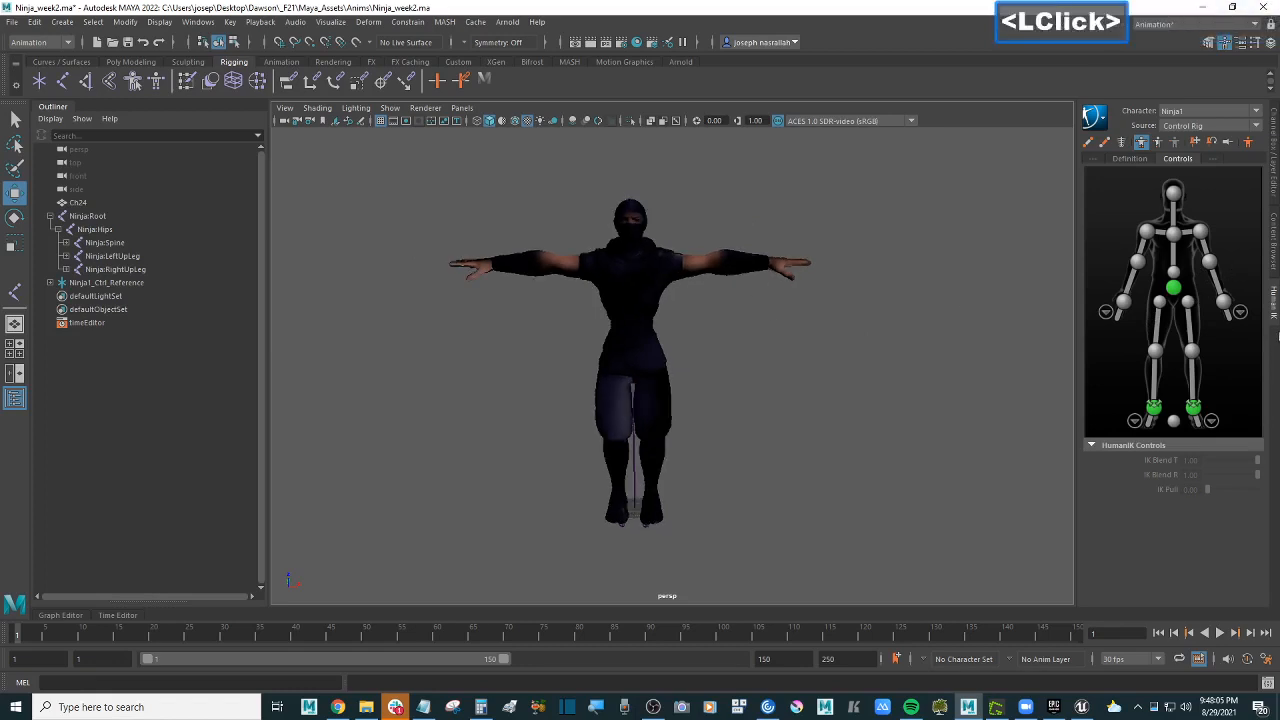
left_click(850, 347)
scroll(735, 318, "down", 1)
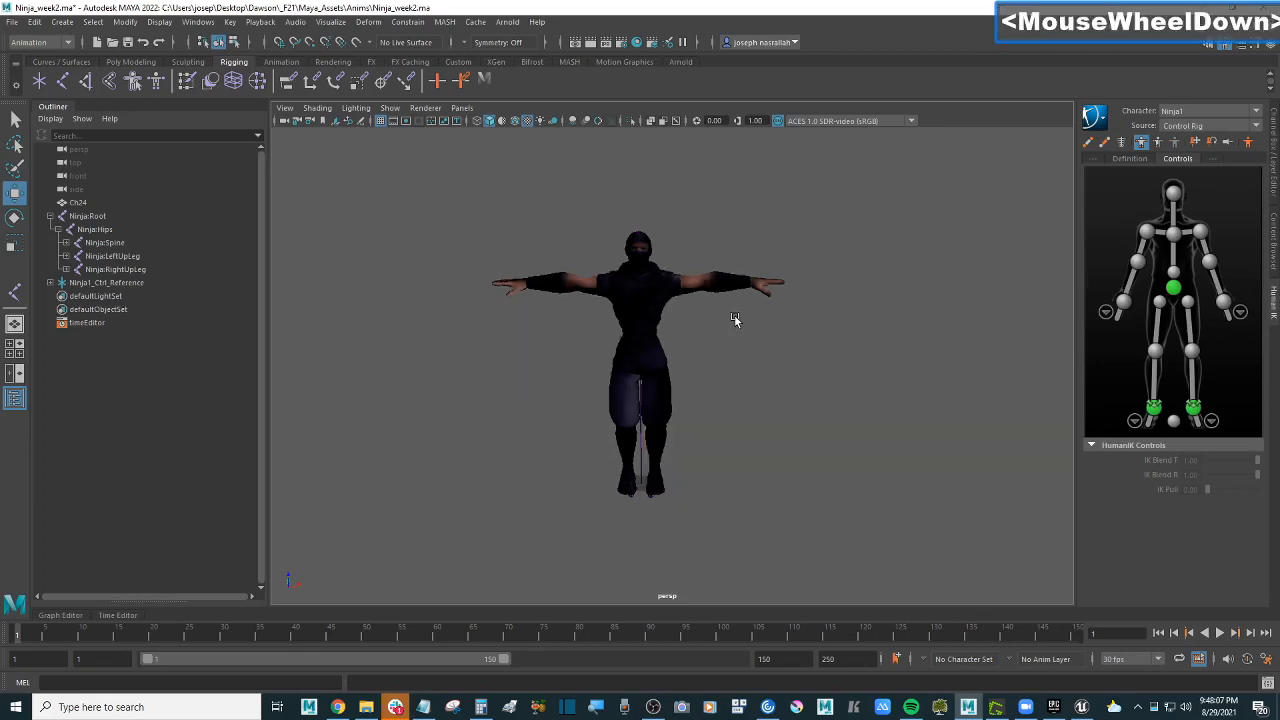
scroll(735, 318, "up", 1)
mouse_move(720, 326)
left_mouse_down("alt")
mouse_move(705, 322)
mouse_move(735, 323)
mouse_move(714, 323)
mouse_move(723, 313)
left_mouse_up("alt")
scroll(735, 323, "up", 1)
scroll(720, 316, "up", 1)
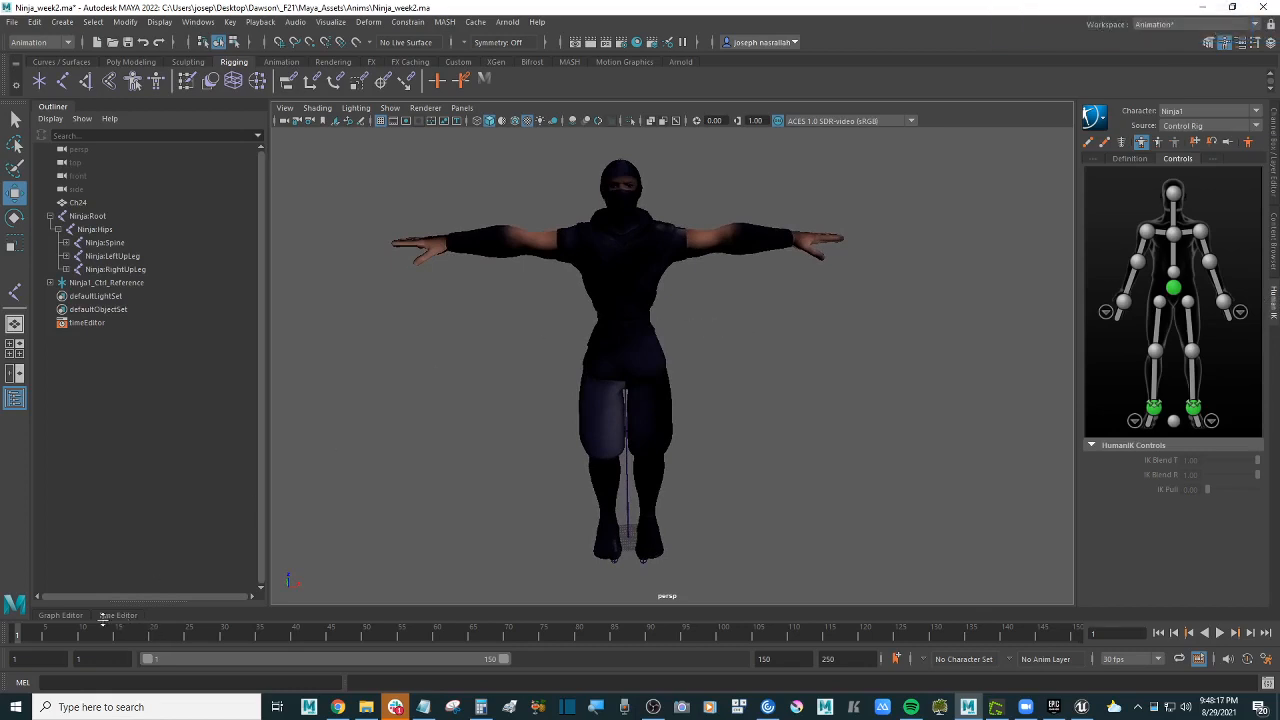
left_click(506, 422)
left_click(482, 411)
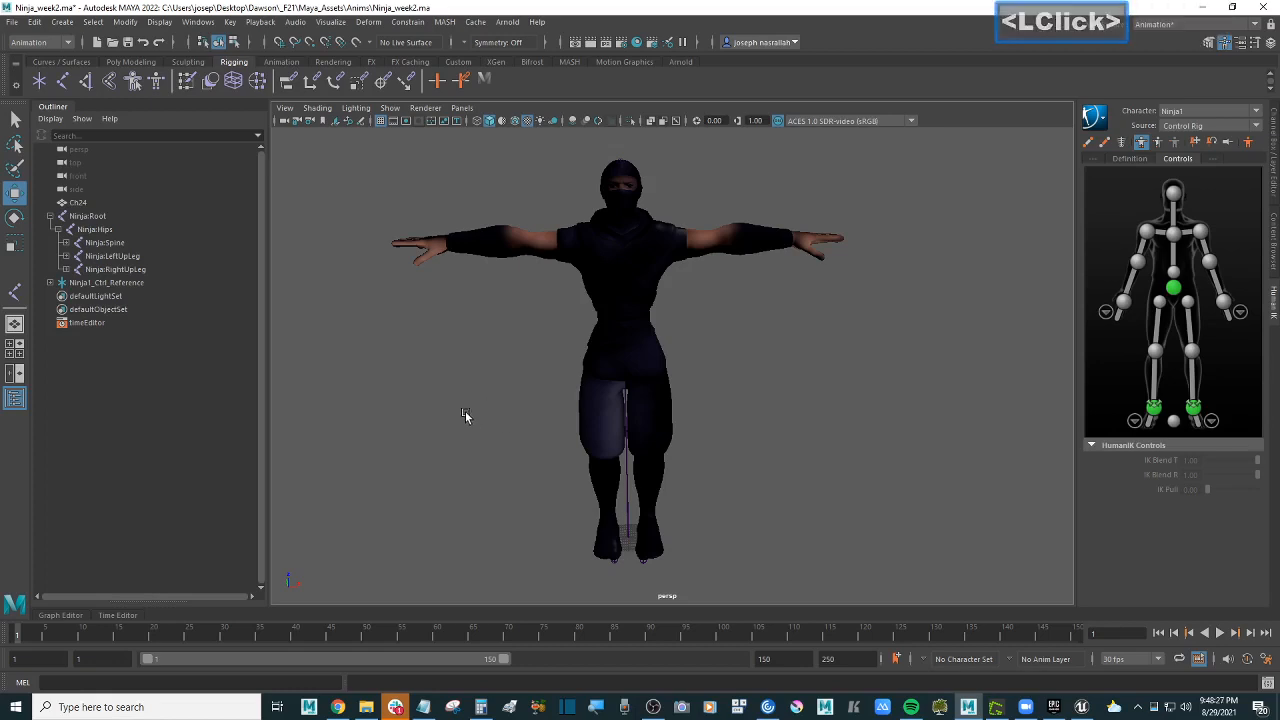
left_click(462, 405)
mouse_move(470, 401)
left_mouse_down("alt")
mouse_move(523, 397)
mouse_move(453, 399)
left_mouse_up("alt")
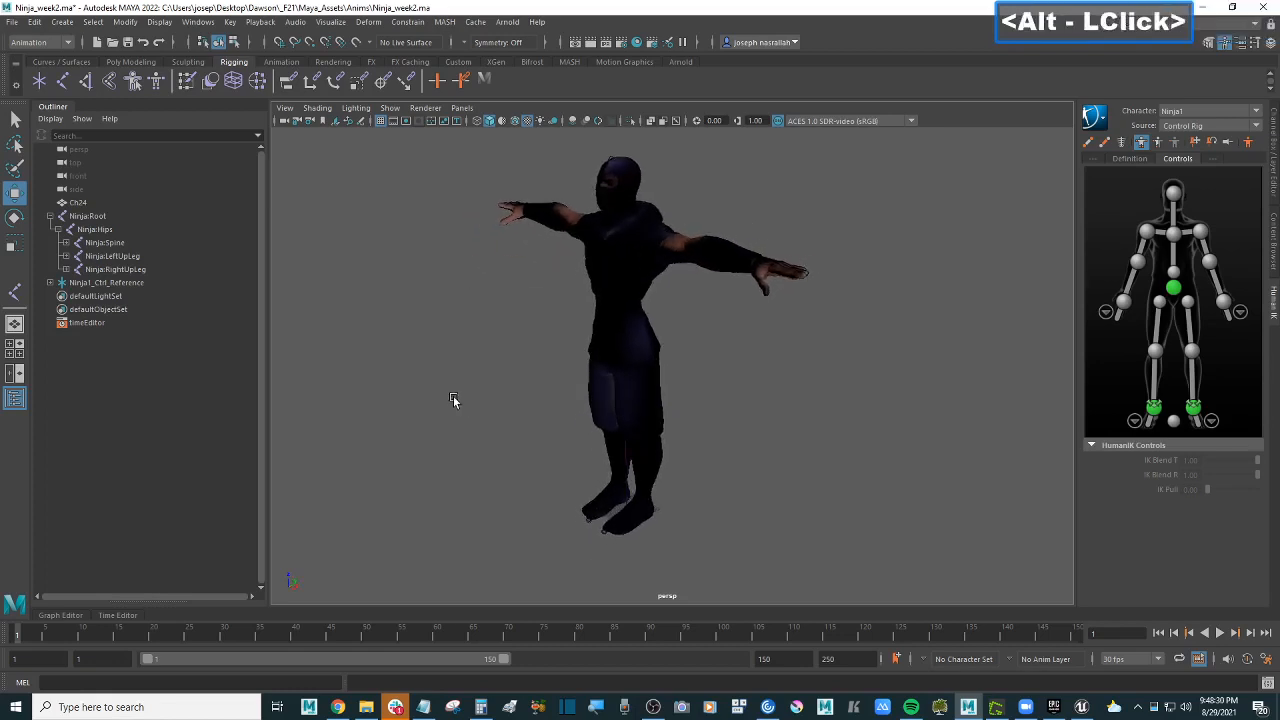
Step: Switch to Chrome, open the YouTube video "The Parkour Ninja - Out of Nature", and play the jump, pausing at the landing roll
left_click(338, 707)
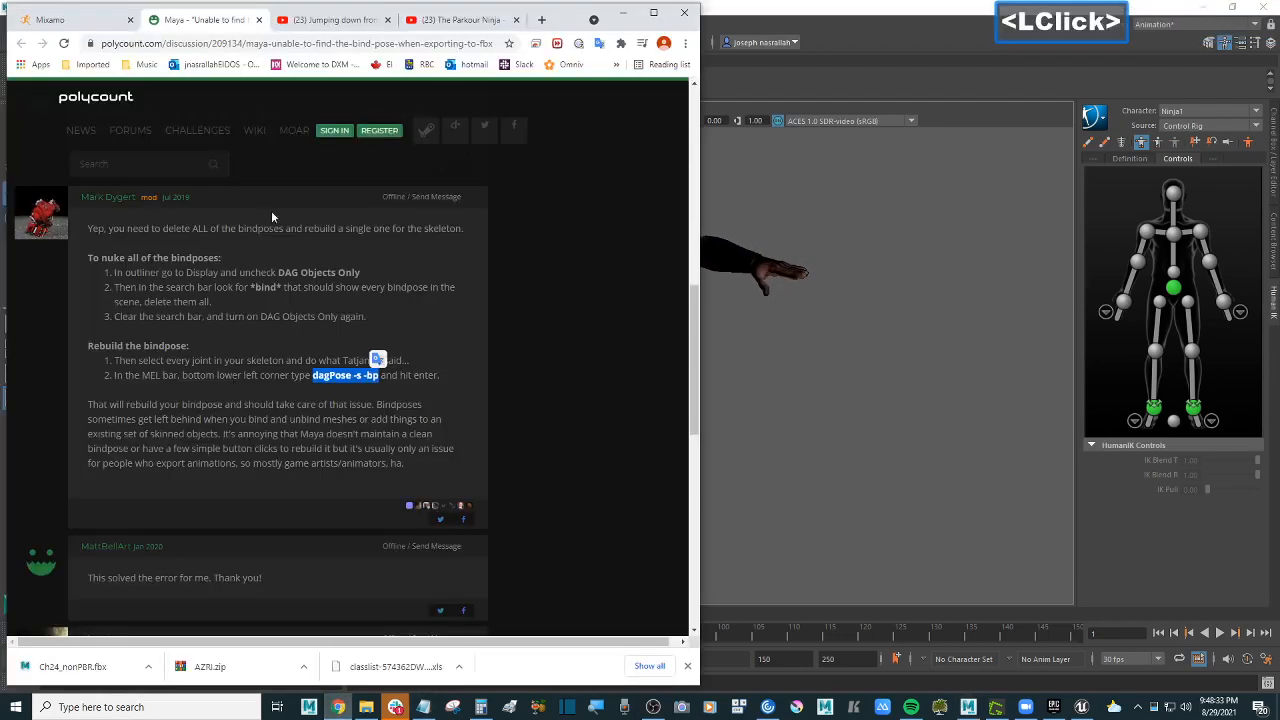
left_click(476, 28)
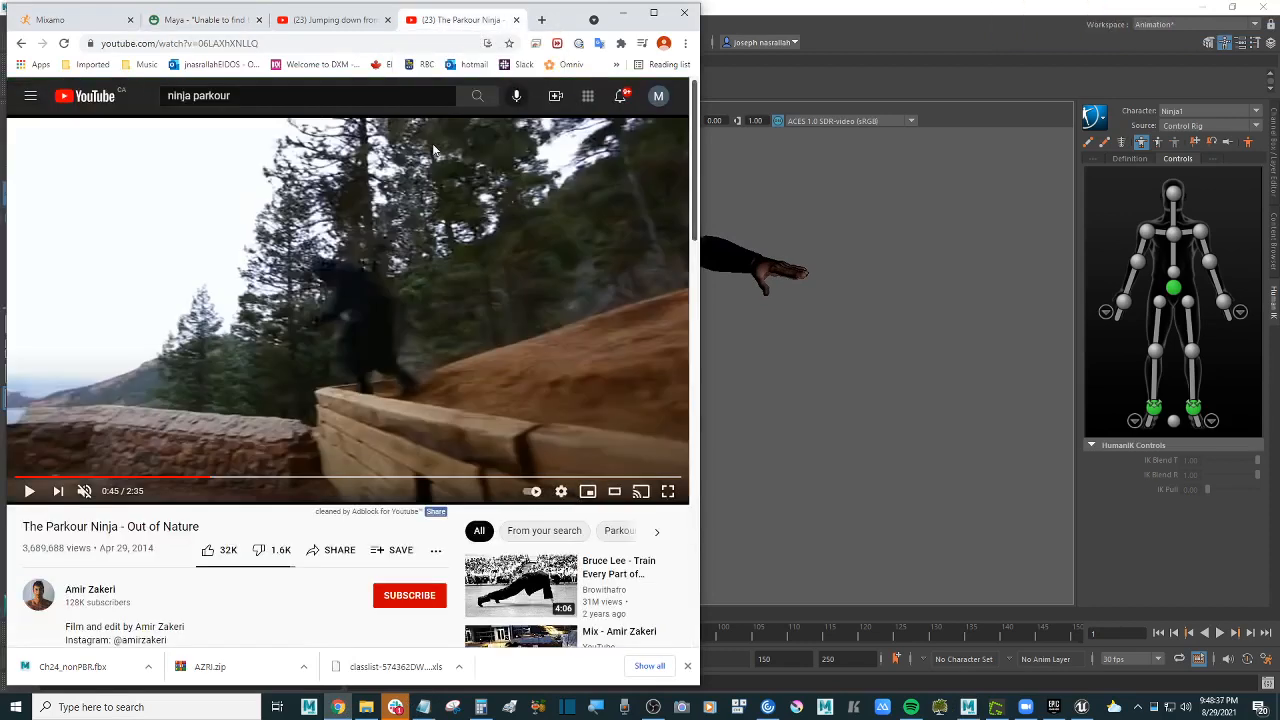
left_click(444, 309)
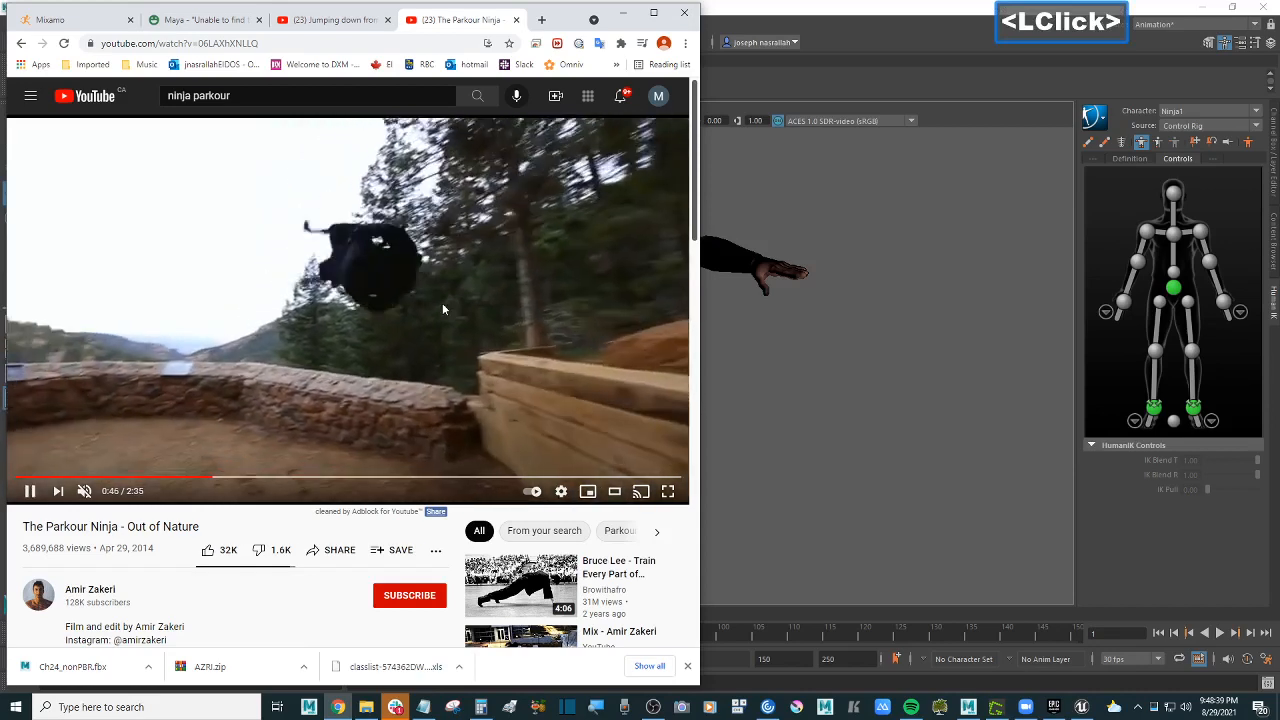
key("space")
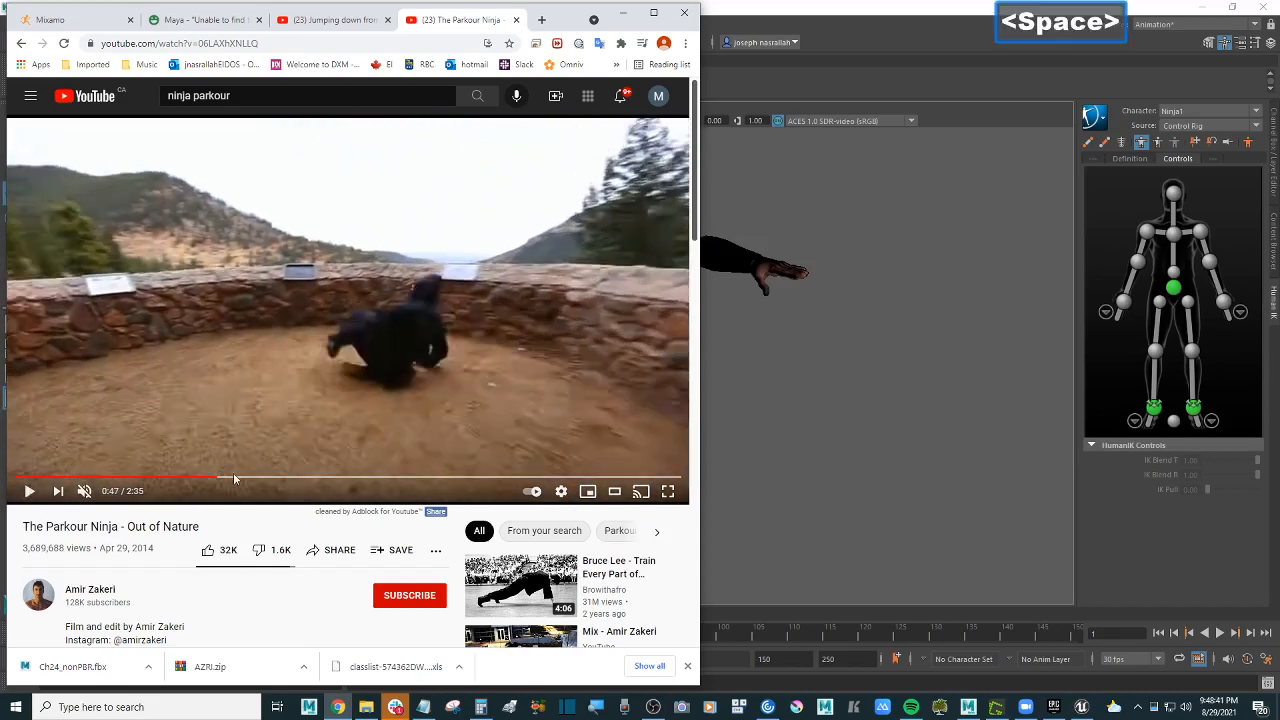
Step: Step backward frame by frame from the landing roll to the takeoff on the wooden wall to study the ninja's jump poses
key("comma")
key("comma")
key("comma")
key("comma")
key("comma")
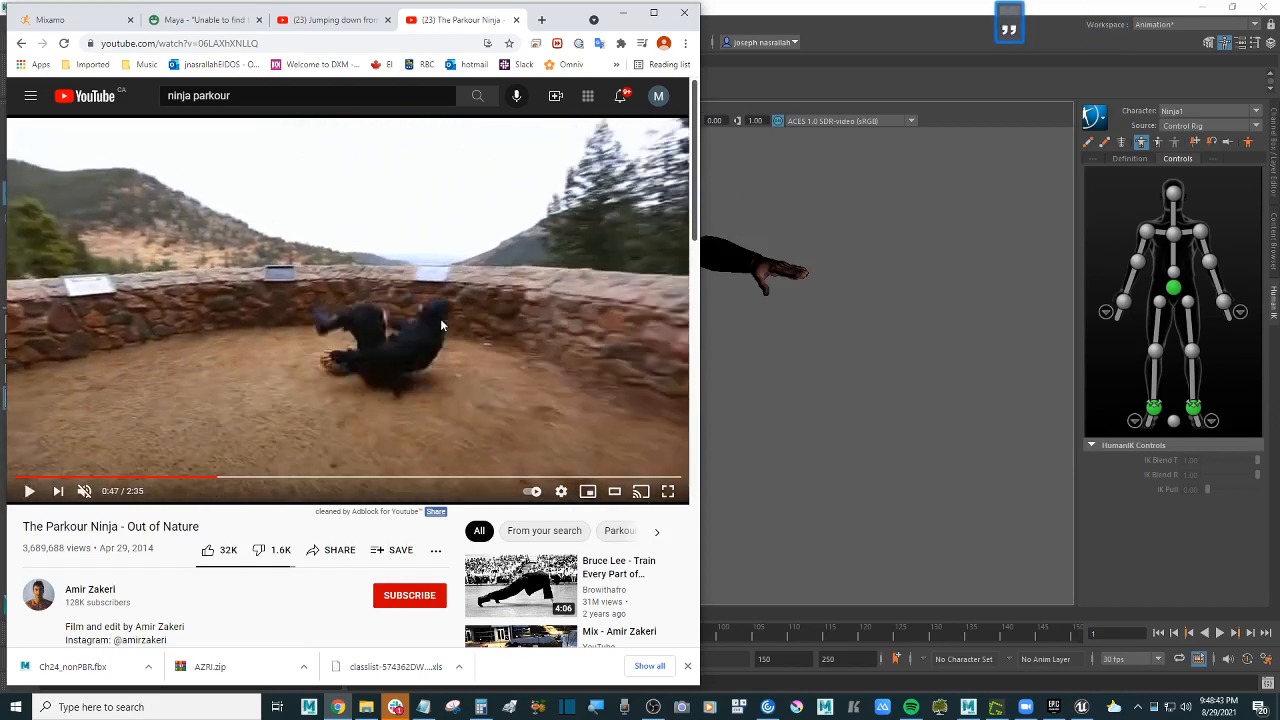
key("comma")
key("comma")
key("comma")
key("comma")
key("comma")
key("comma")
key("comma")
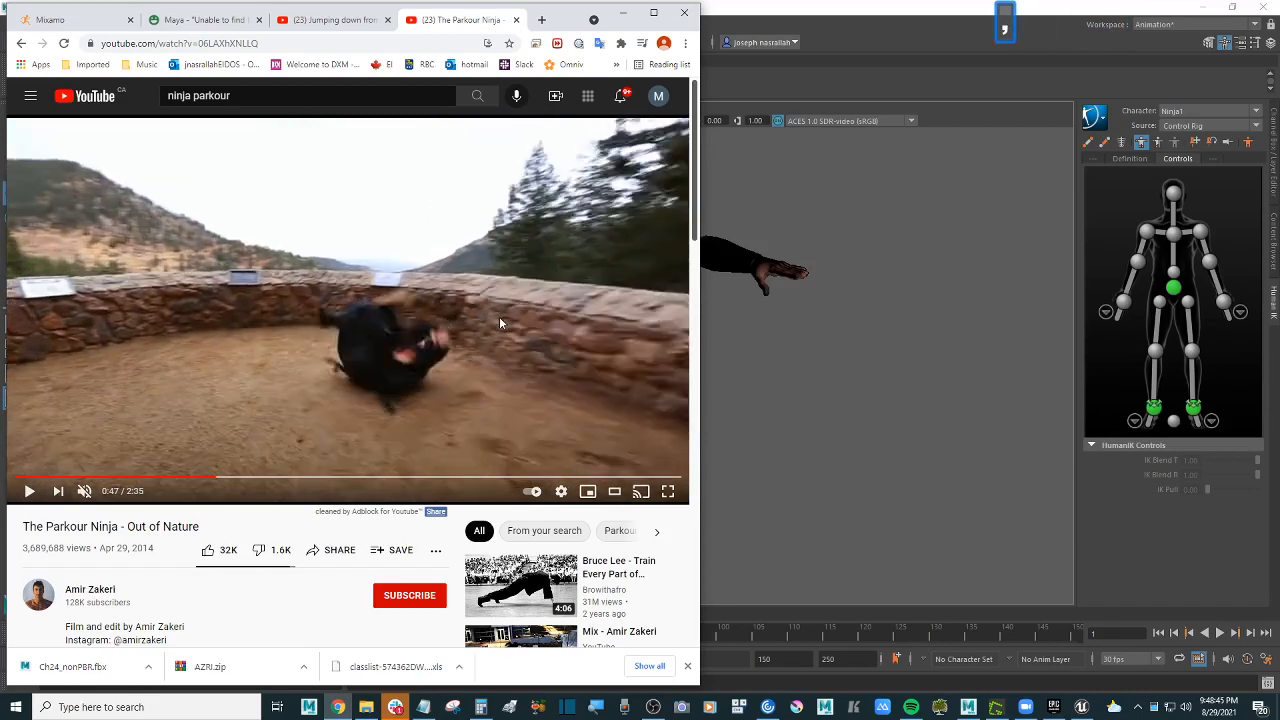
key("comma")
key("comma")
key("comma")
key("comma")
key("comma")
key("comma")
key("comma")
key("comma")
key("comma")
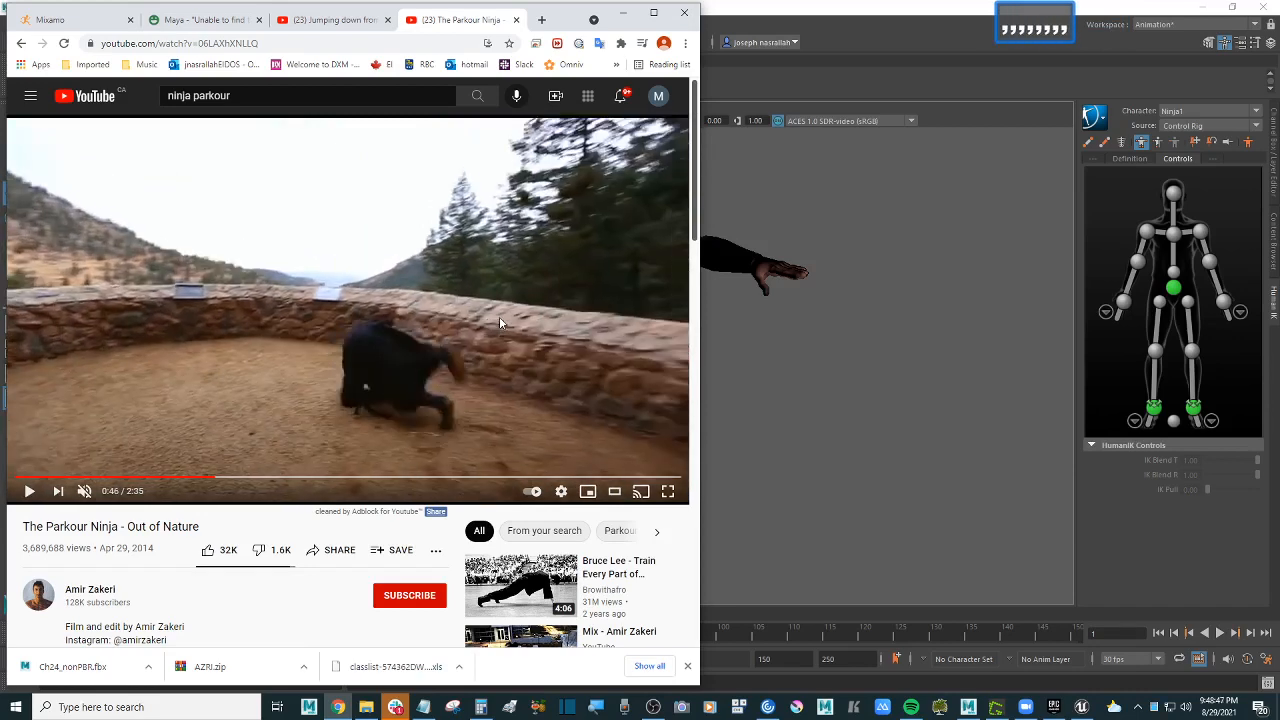
key("comma")
key("comma")
key("comma")
key("comma")
key("comma")
key("comma")
key("comma")
key("comma")
key("comma")
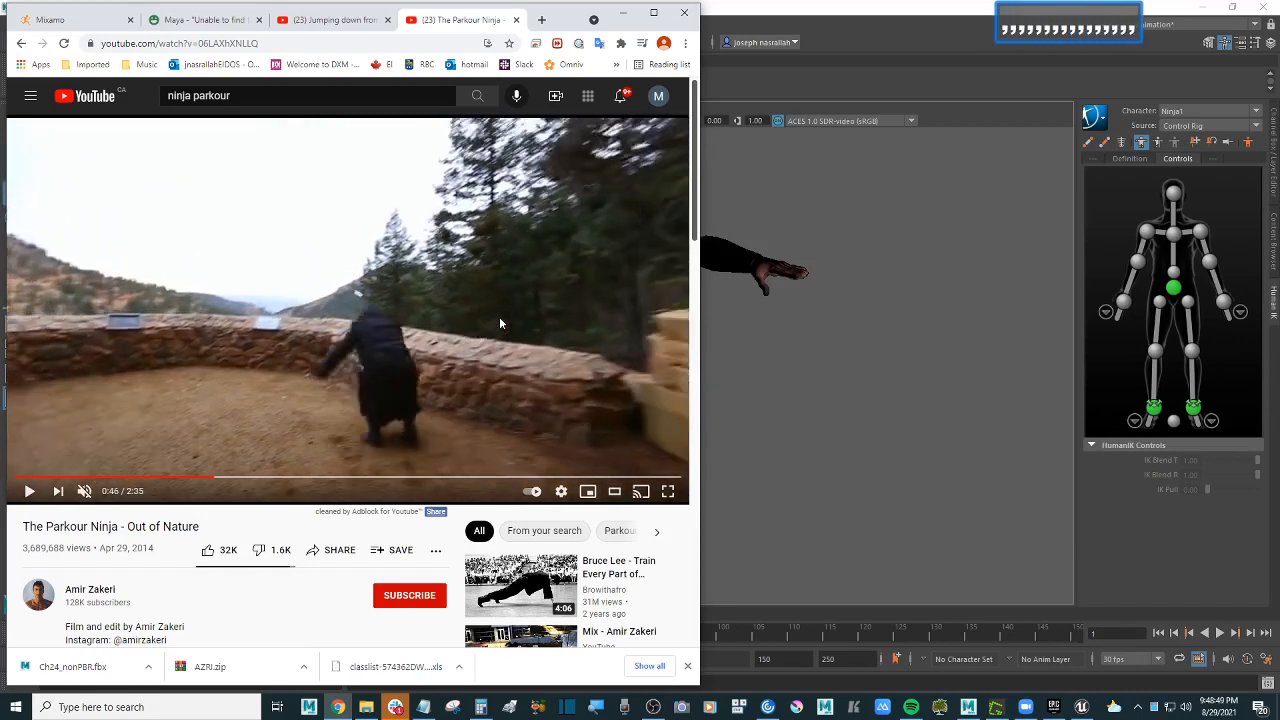
key("comma")
key("comma")
key("comma")
key("comma")
key("comma")
key("comma")
key("comma")
key("comma")
key("comma")
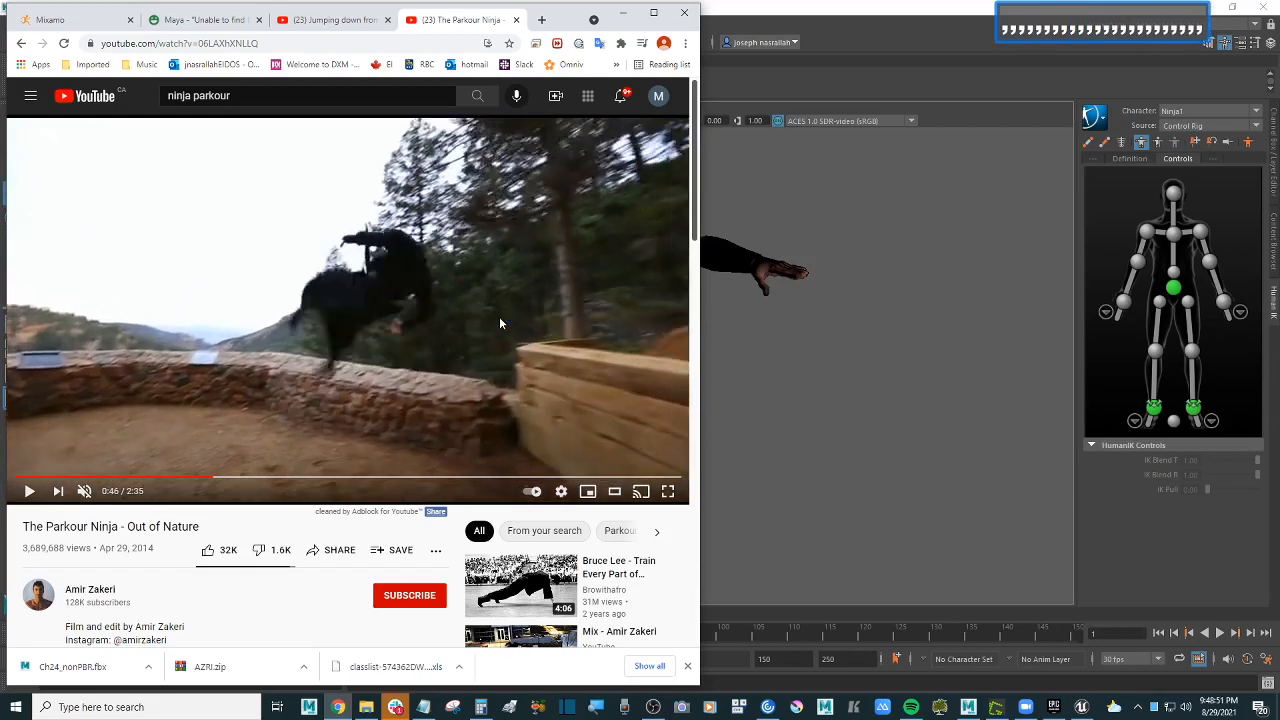
key("comma")
key("comma")
key("comma")
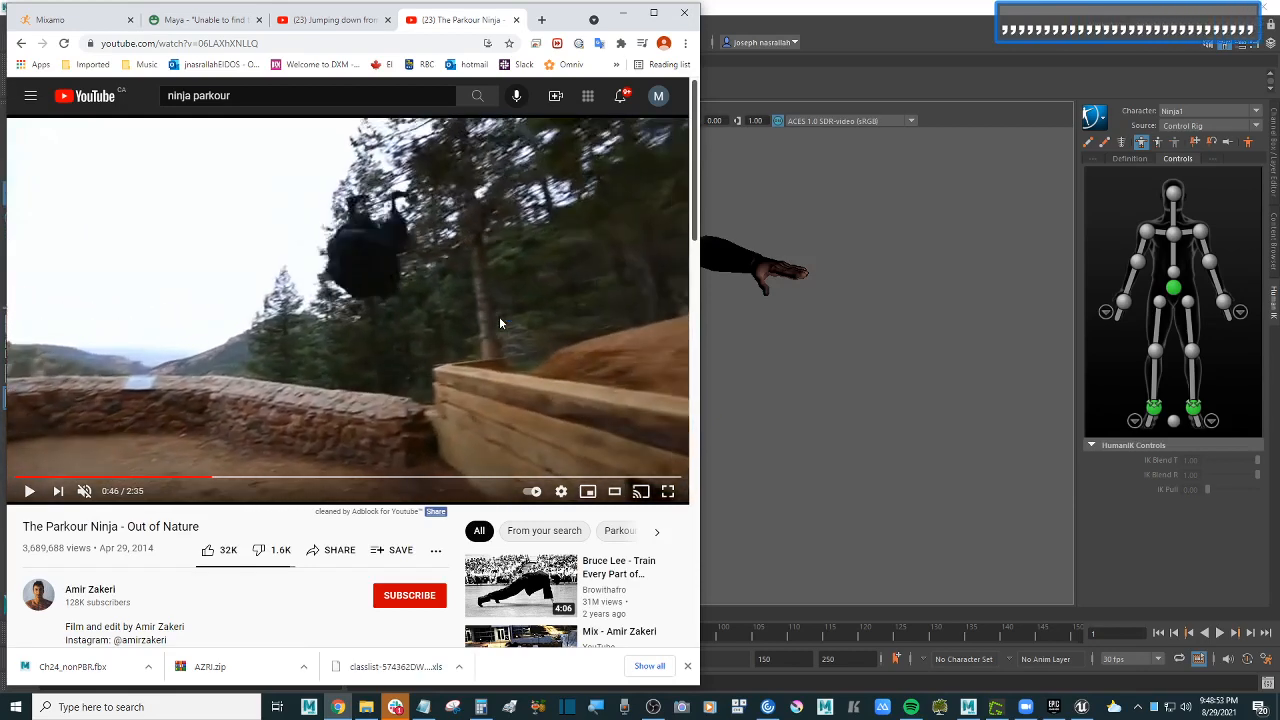
key("comma")
key("comma")
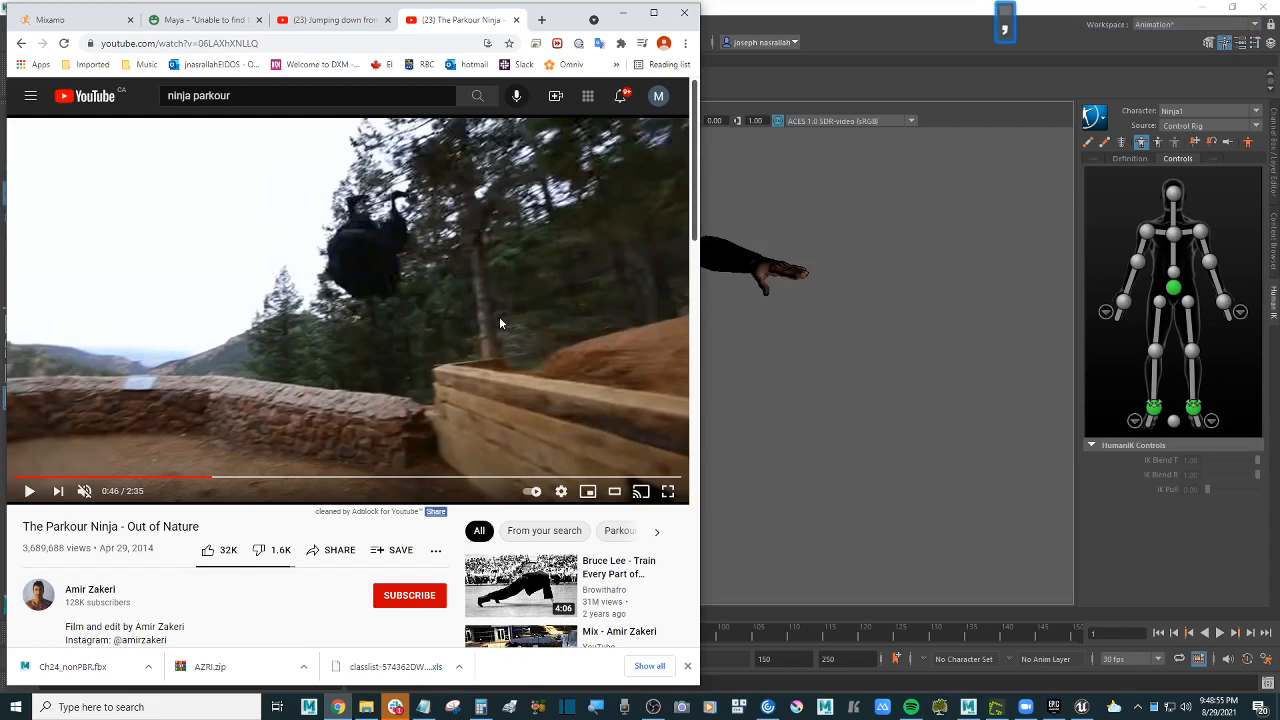
key("comma")
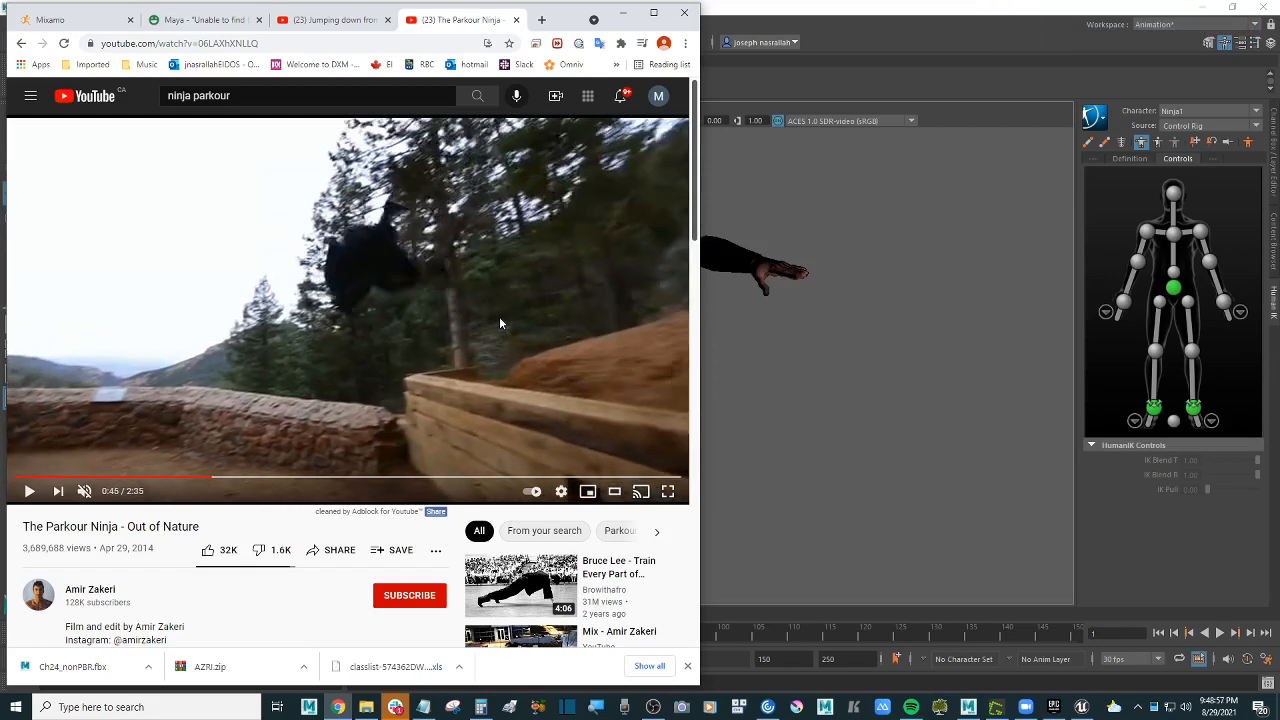
key("comma")
key("comma")
key("comma")
key("comma")
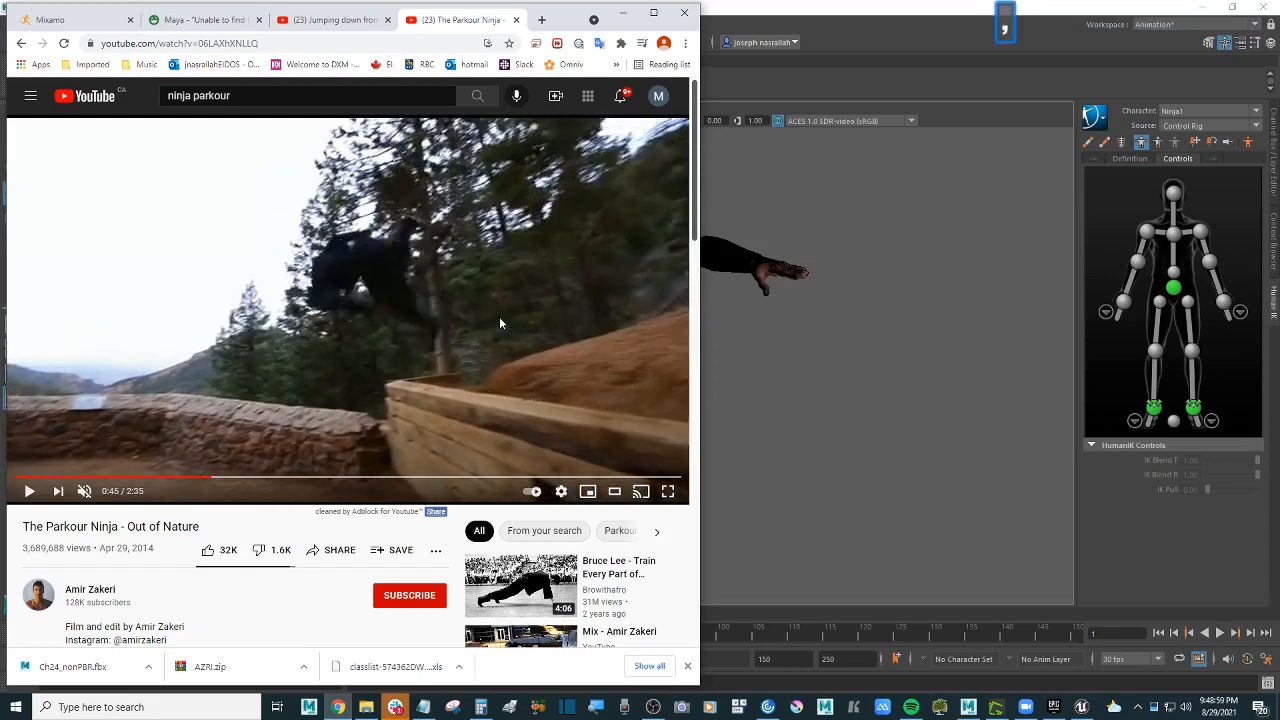
key("comma")
key("comma")
key("comma")
key("comma")
key("comma")
key("comma")
key("comma")
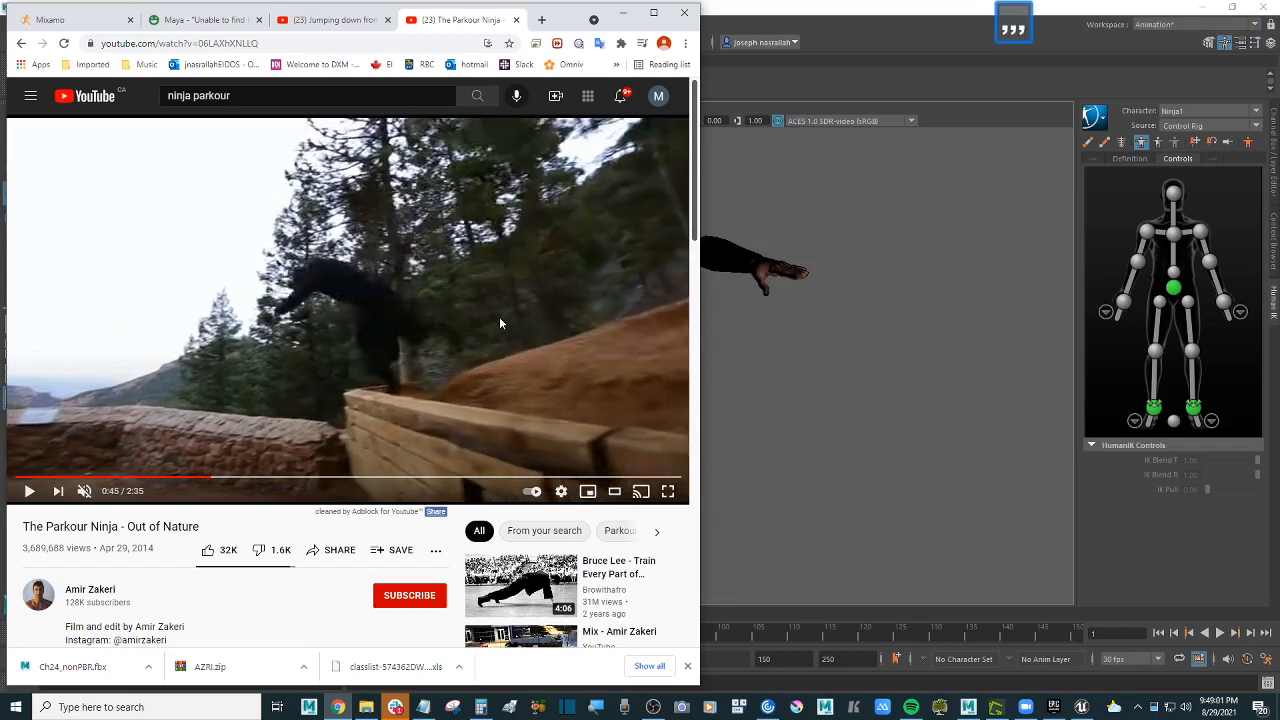
key("comma")
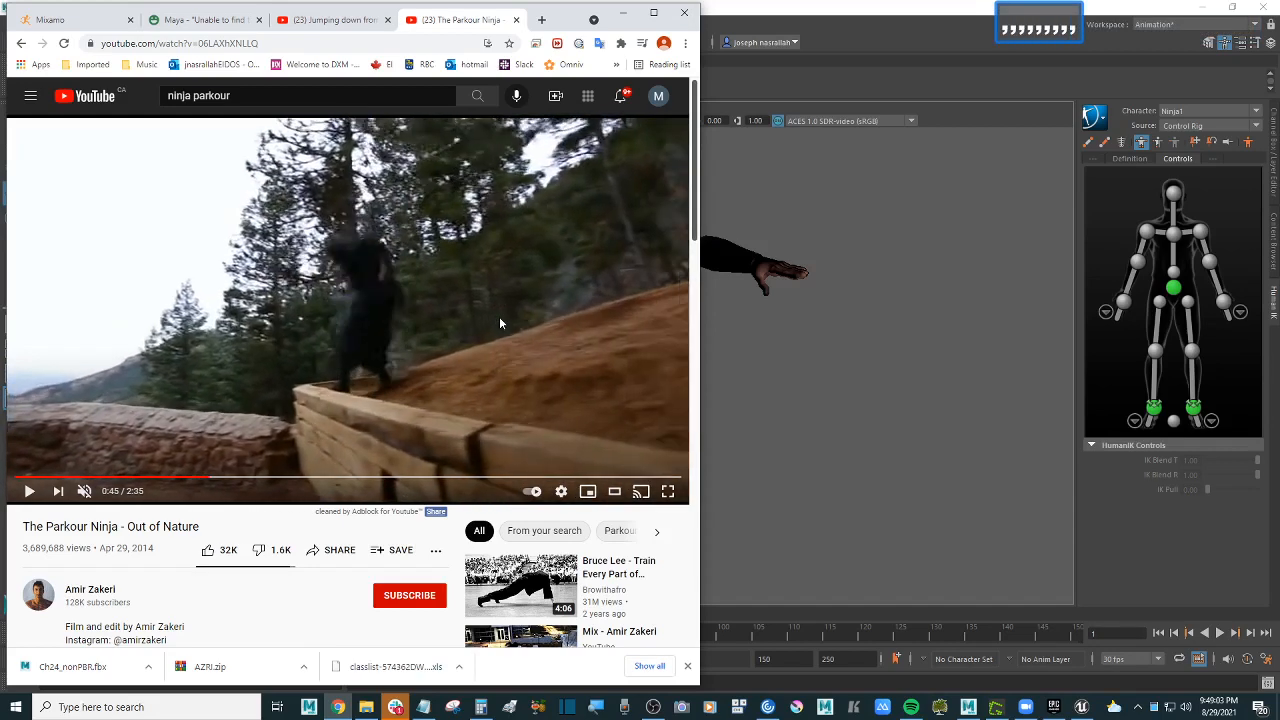
key("comma")
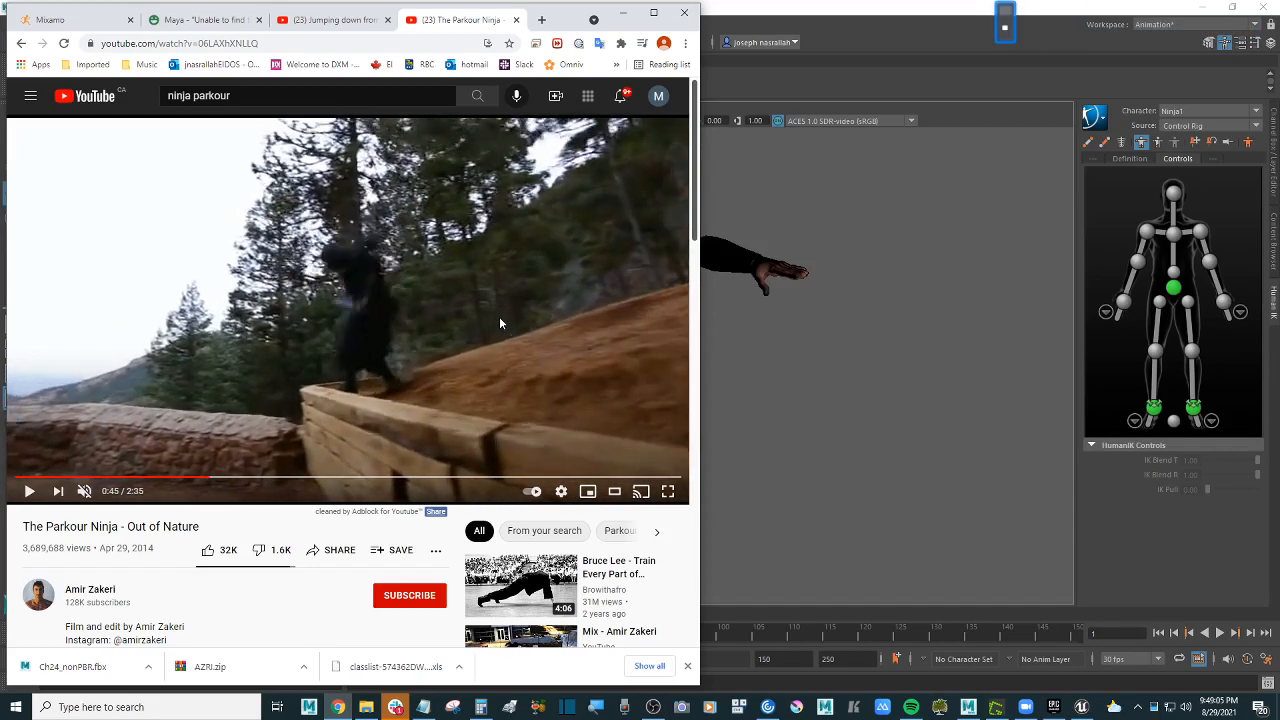
key("comma")
key("comma")
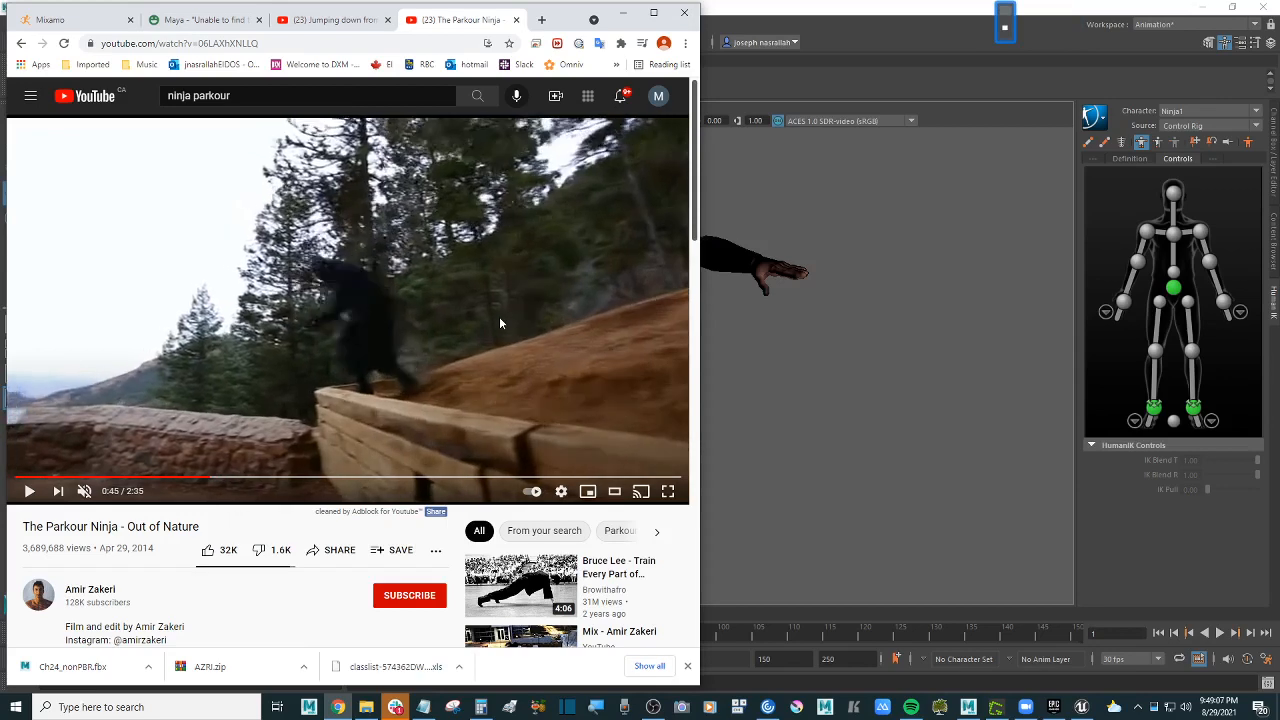
key("comma")
key("comma")
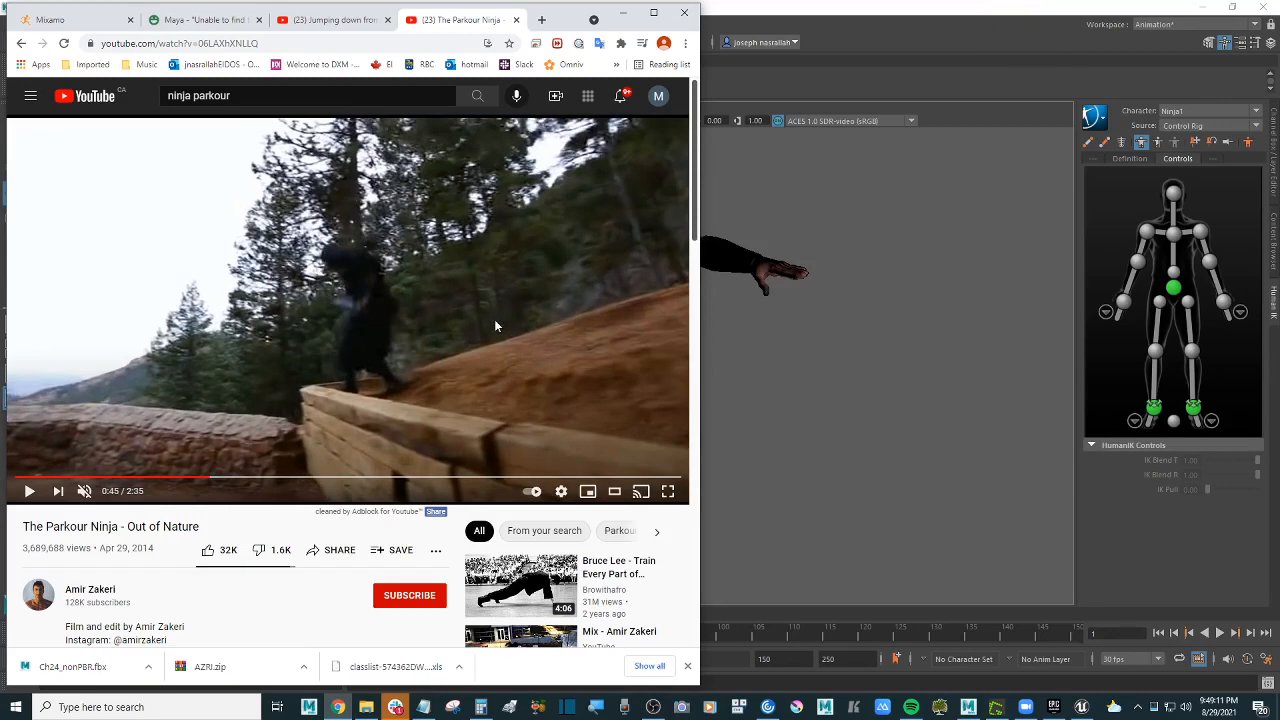
Step: Switch back to Maya and create a polygon plane at the ninja's feet
left_click(808, 354)
left_click_drag(780, 346, 706, 325, "alt")
scroll(706, 328, "down", 3, "alt")
middle_click_drag(706, 331, 737, 309, "alt")
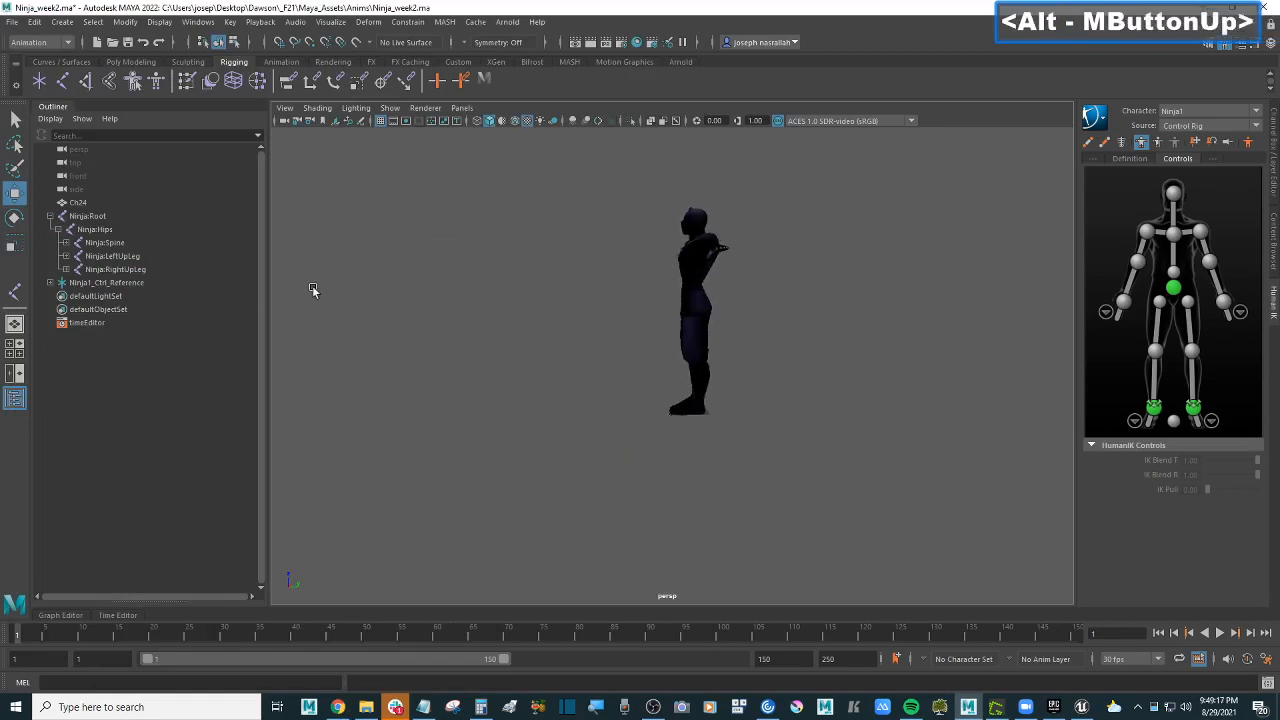
left_click(236, 67)
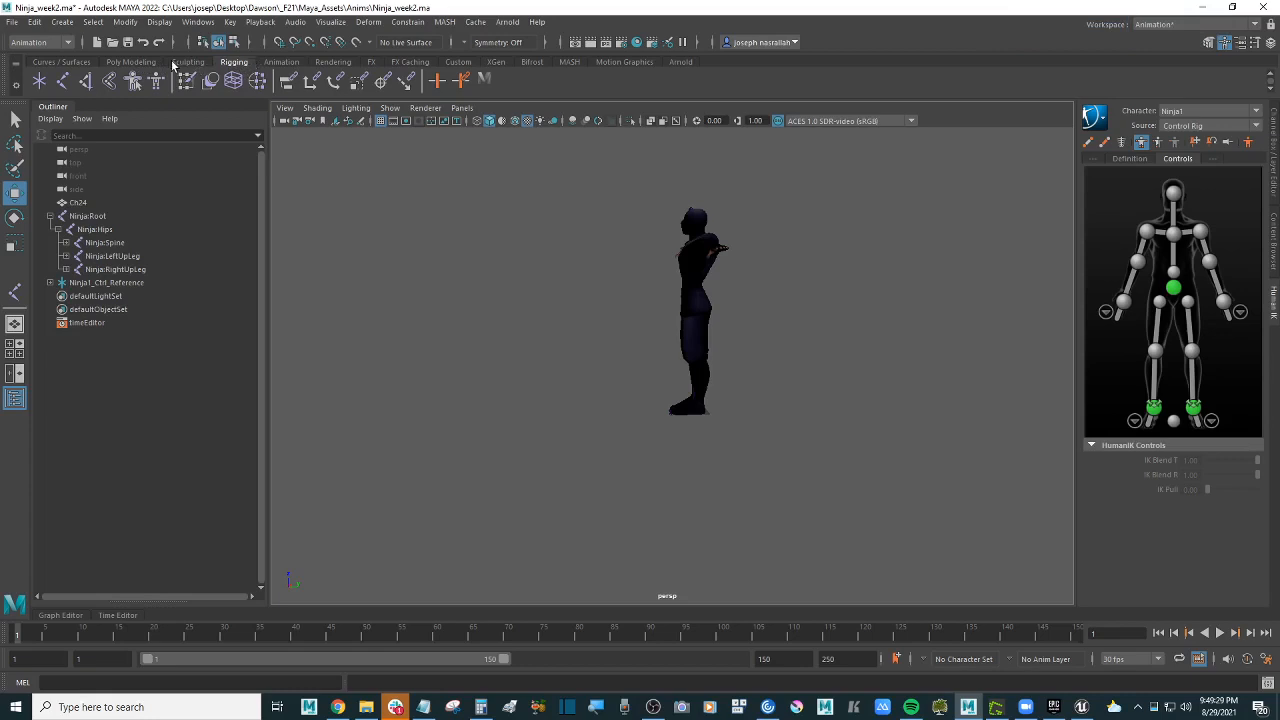
left_click(131, 62)
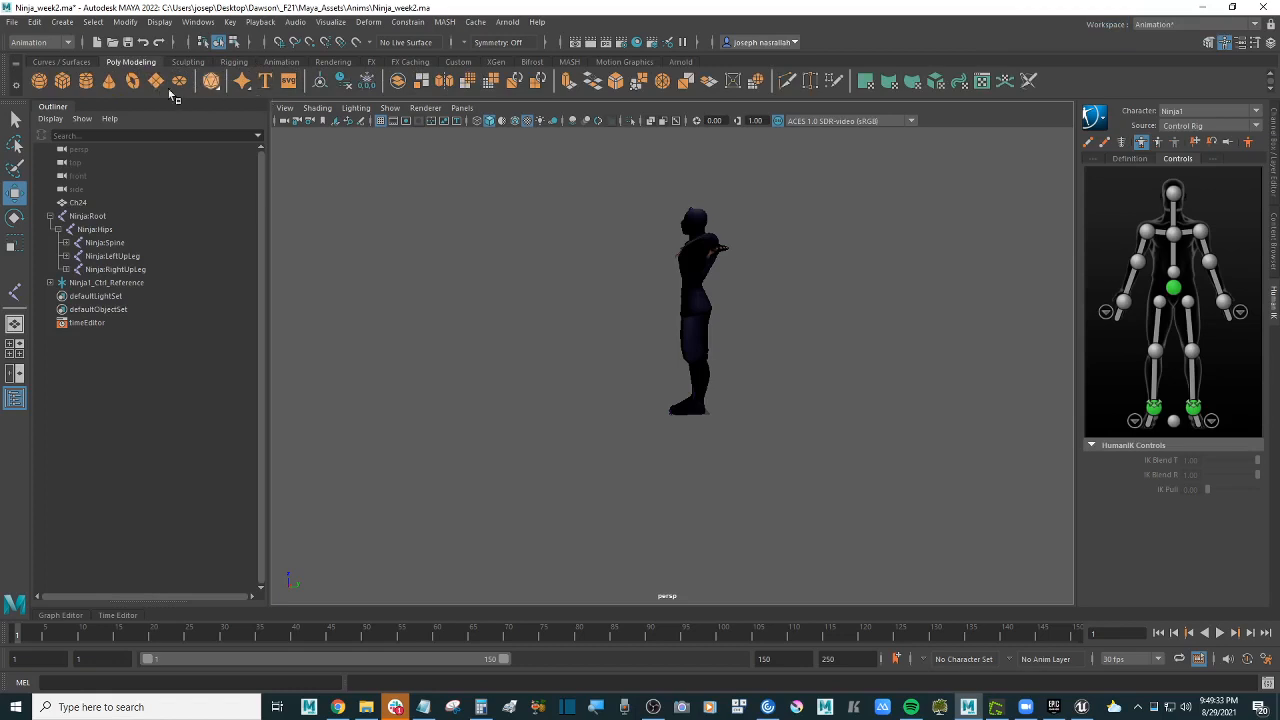
left_click(157, 83)
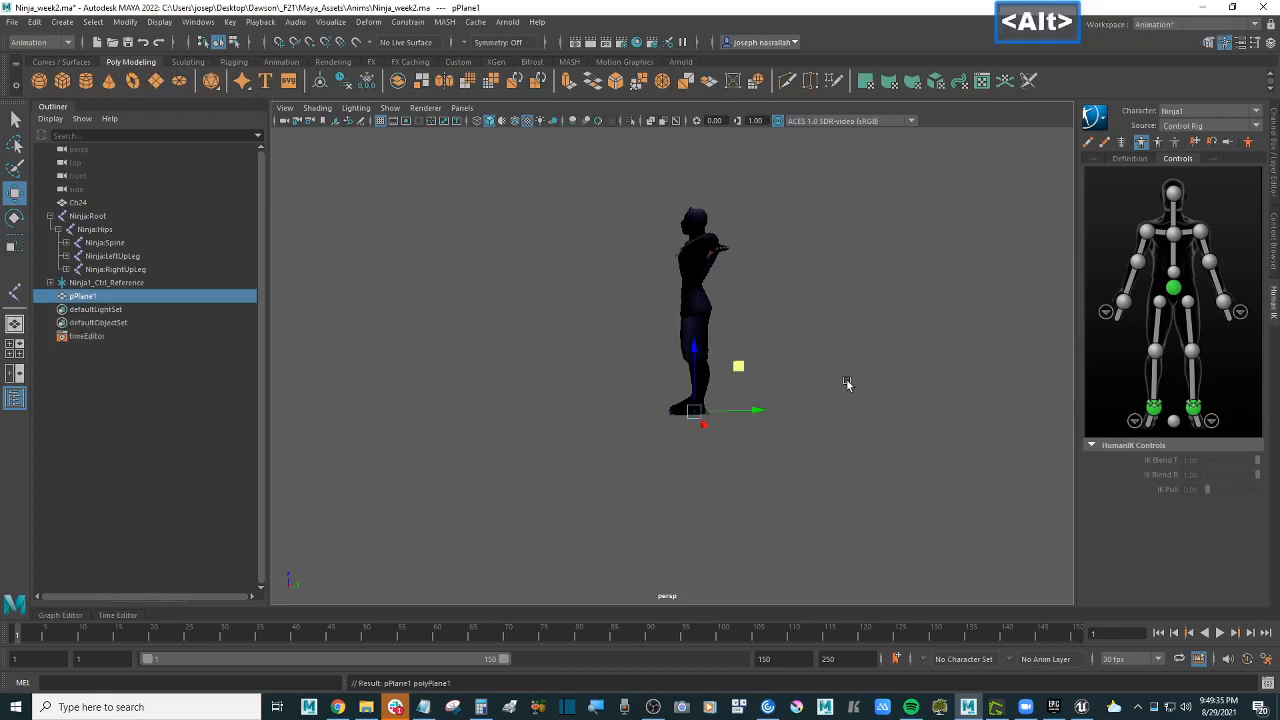
Step: Scale the new plane uniformly to about 428 so it extends well beyond the ninja
left_click_drag(849, 383, 826, 401, "alt")
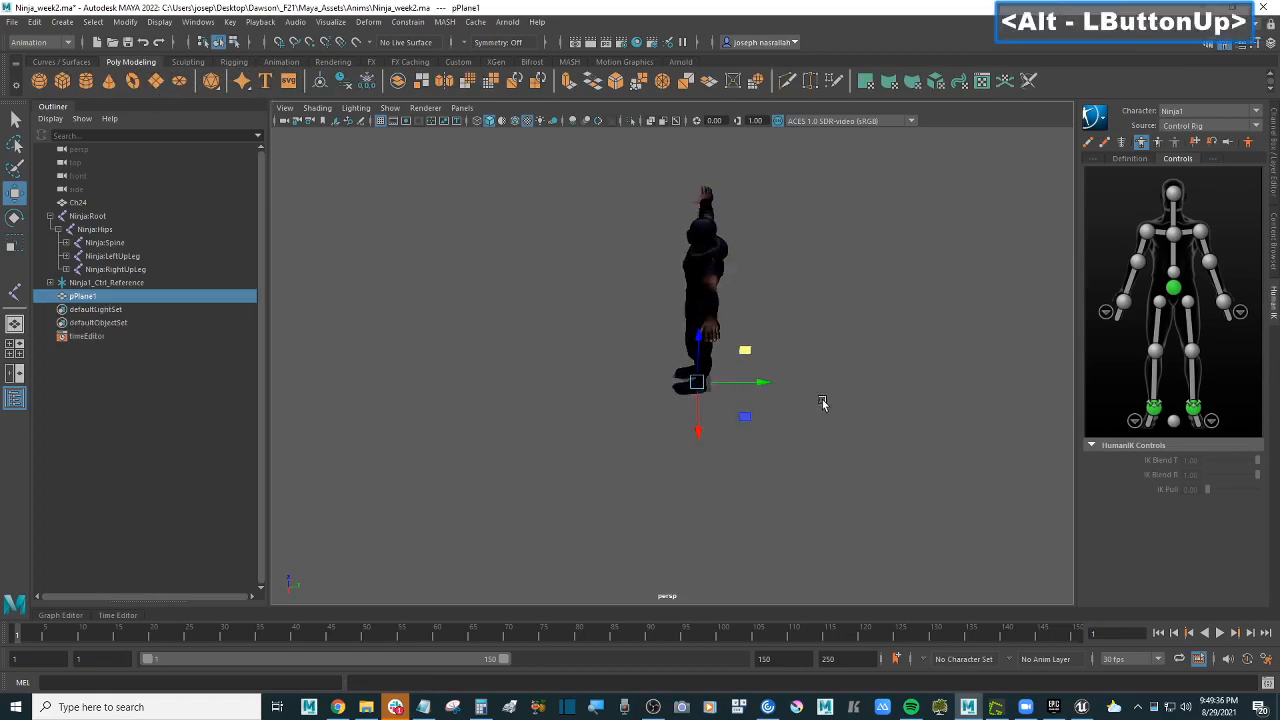
left_click(15, 242)
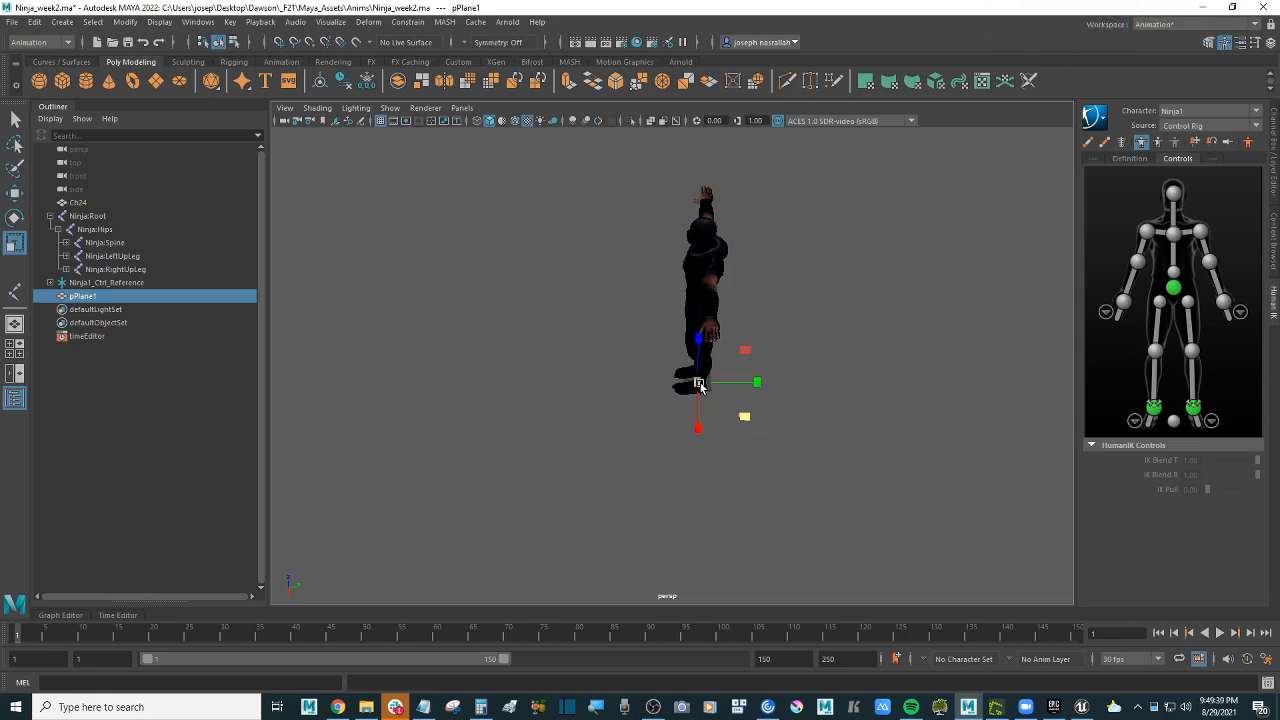
left_click_drag(698, 385, 1029, 297)
left_click_drag(789, 357, 806, 328, "alt")
scroll(897, 331, "down", 3, "alt")
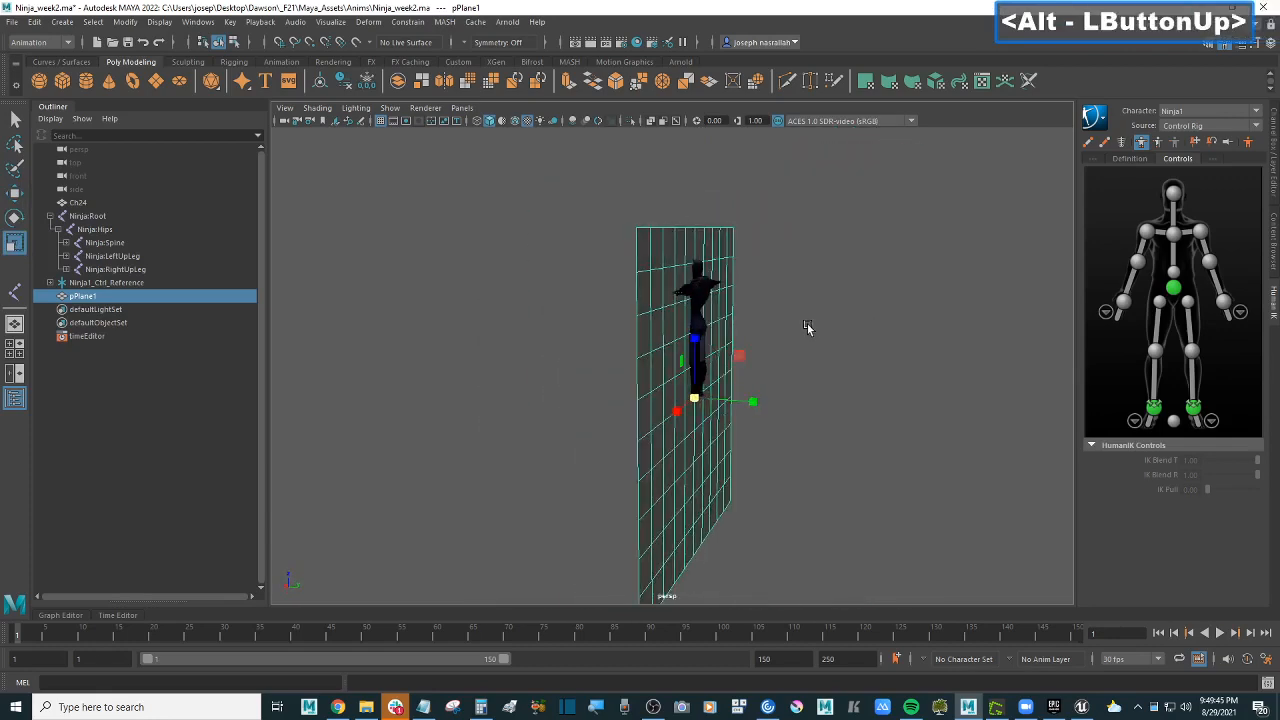
Step: Rotate the plane to 90 degrees on X so it lies flat under the ninja's feet, and deselect it
key("r")
key("w")
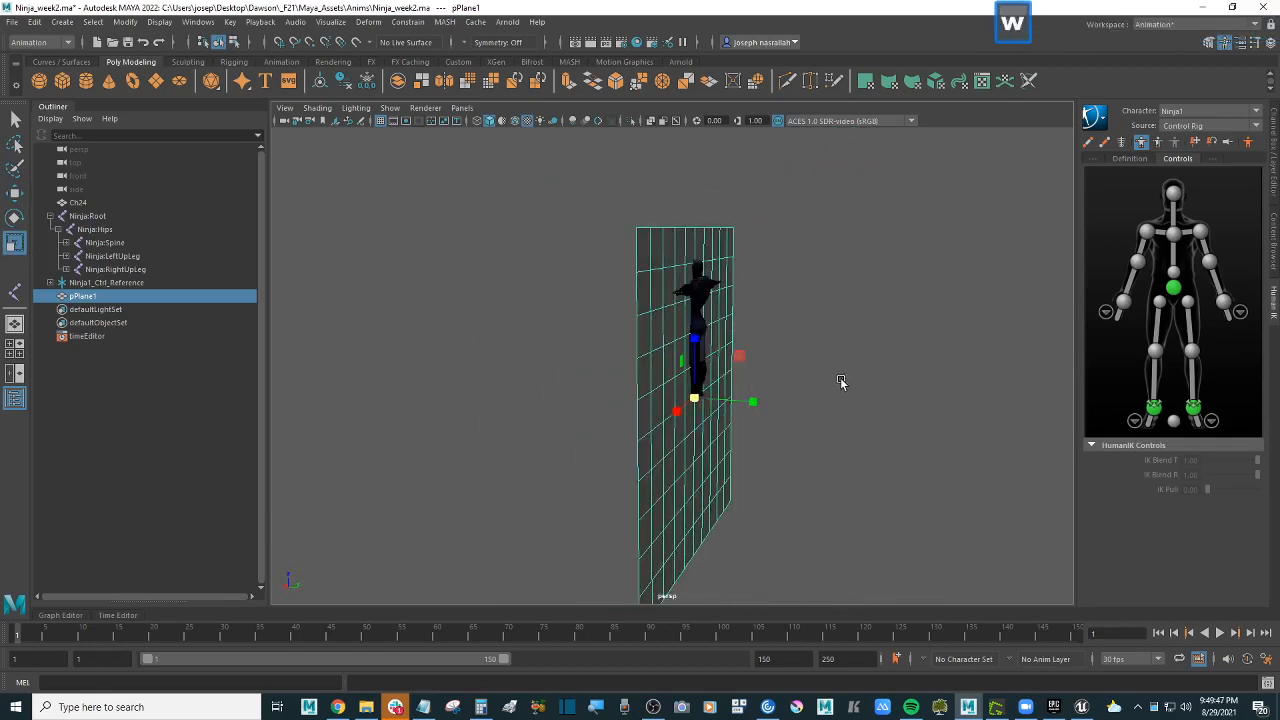
key("e")
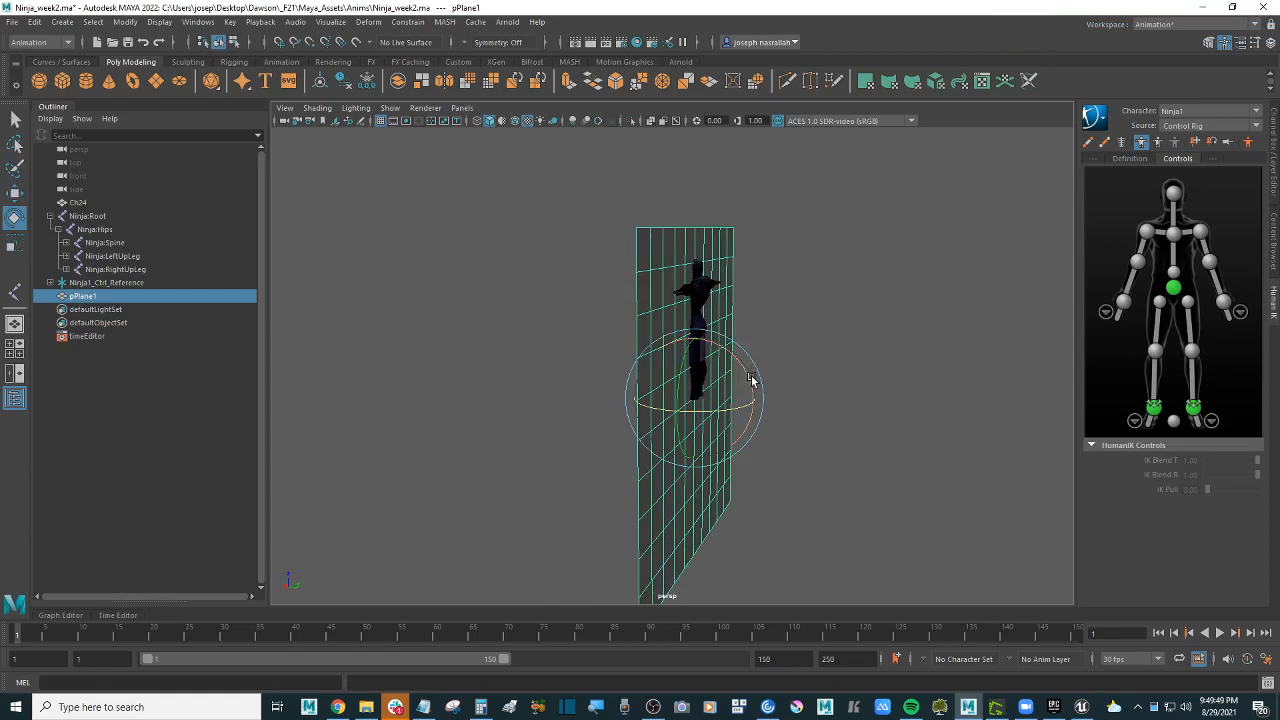
left_click(1274, 149)
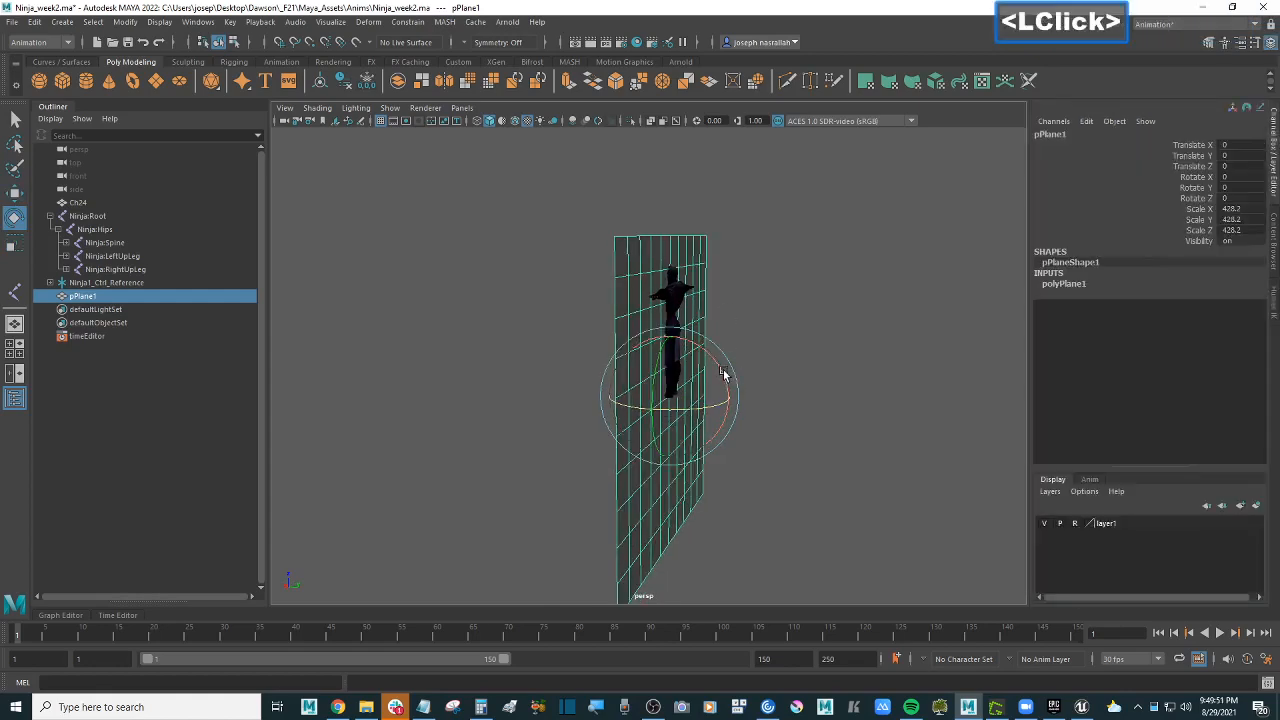
left_click_drag(725, 370, 596, 175)
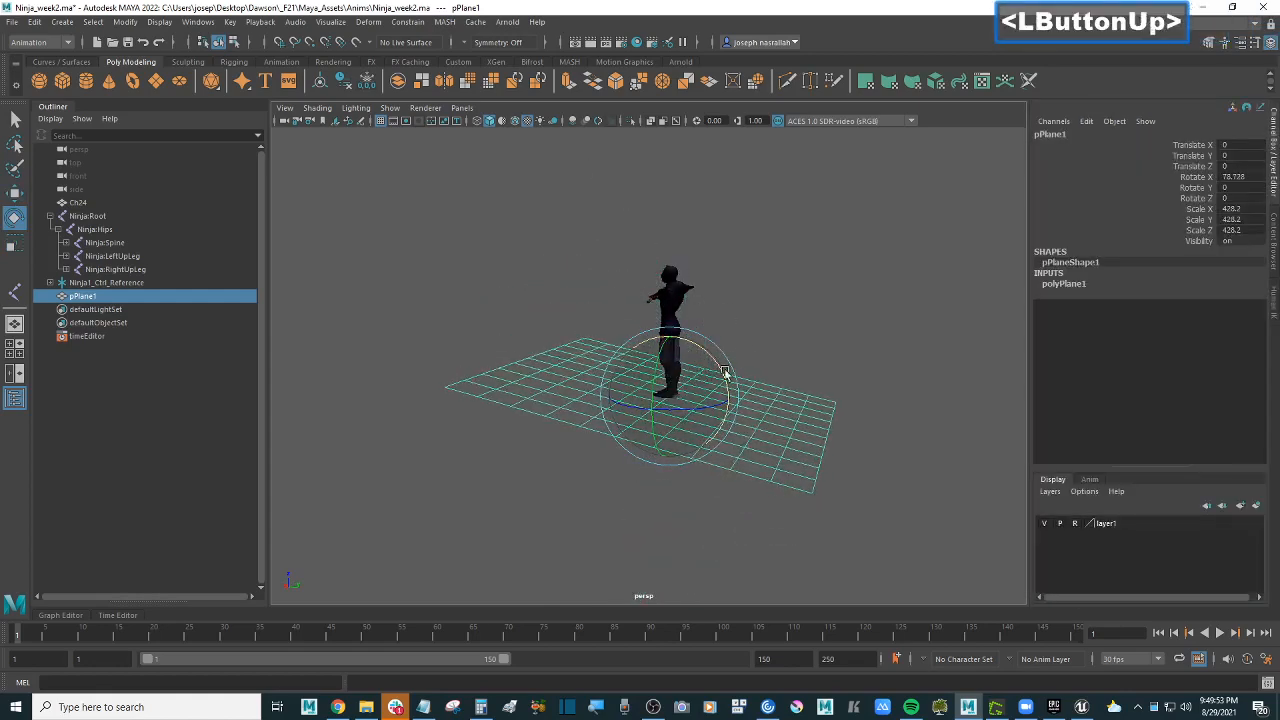
mouse_move(725, 374)
left_mouse_down()
mouse_move(722, 361)
mouse_move(726, 372)
left_mouse_up()
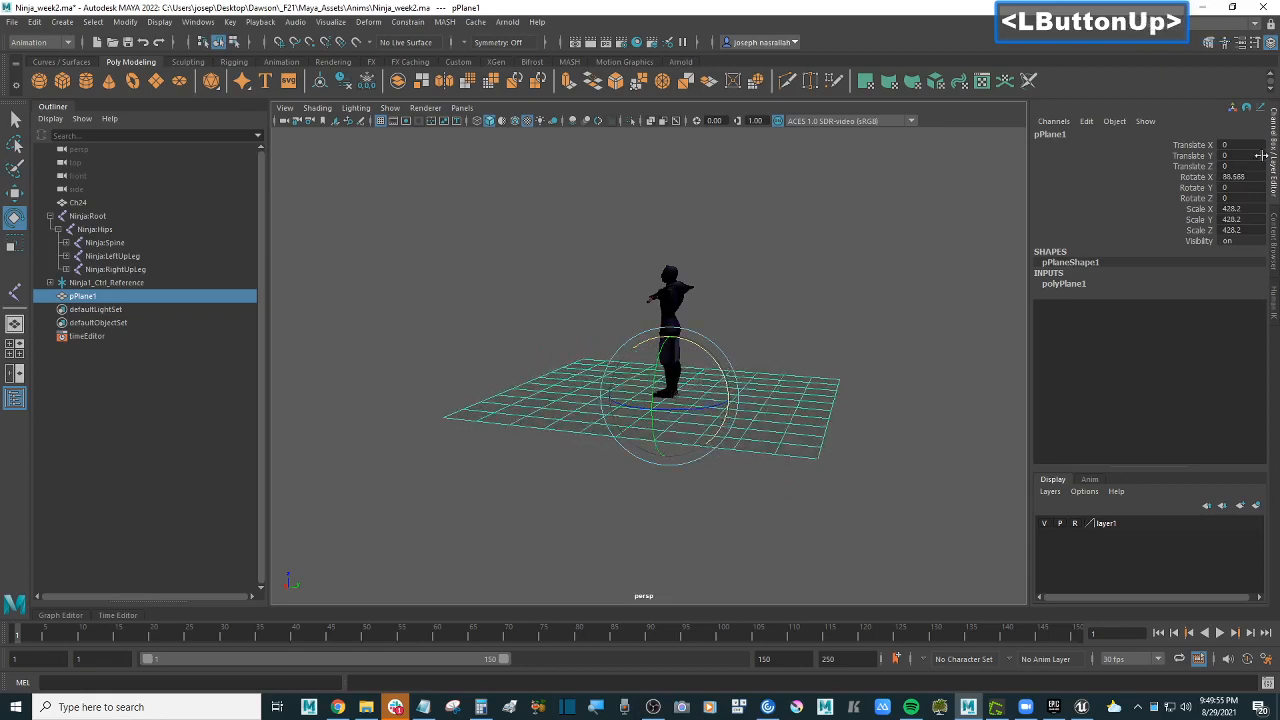
left_click(1256, 176)
type("90")
key("Return")
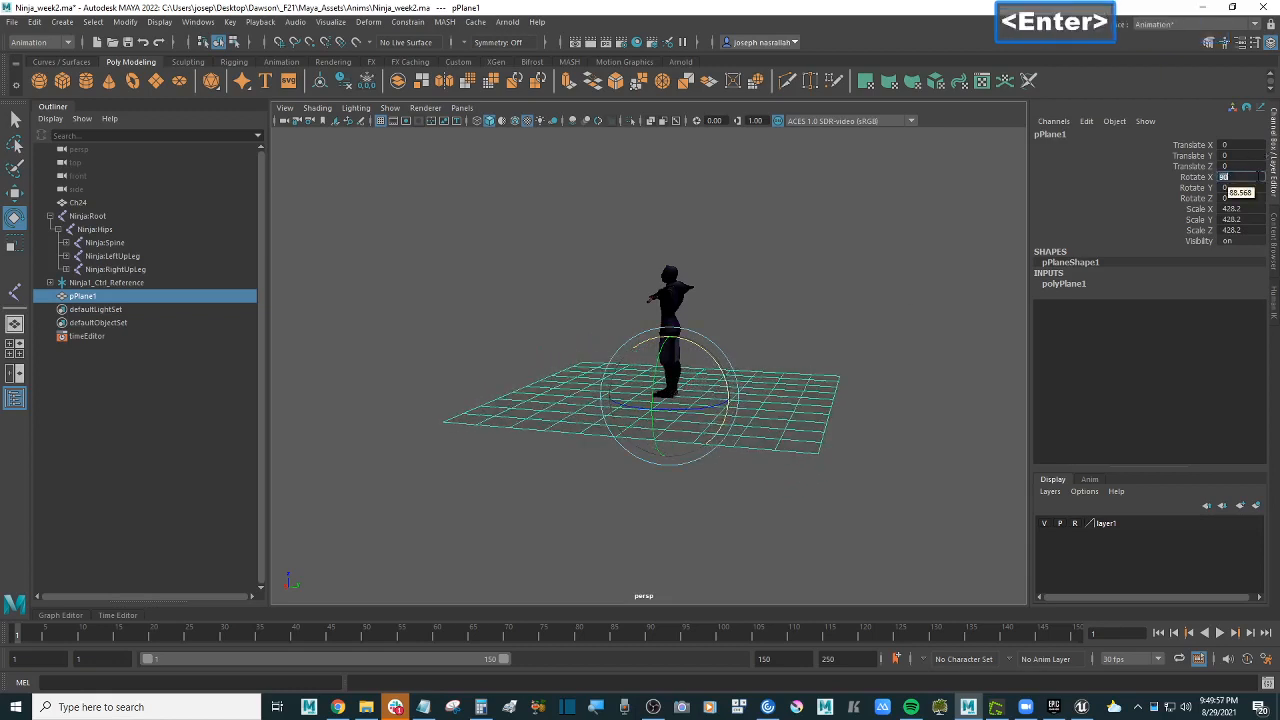
left_click_drag(796, 366, 840, 364, "alt")
scroll(820, 360, "up", 3, "alt")
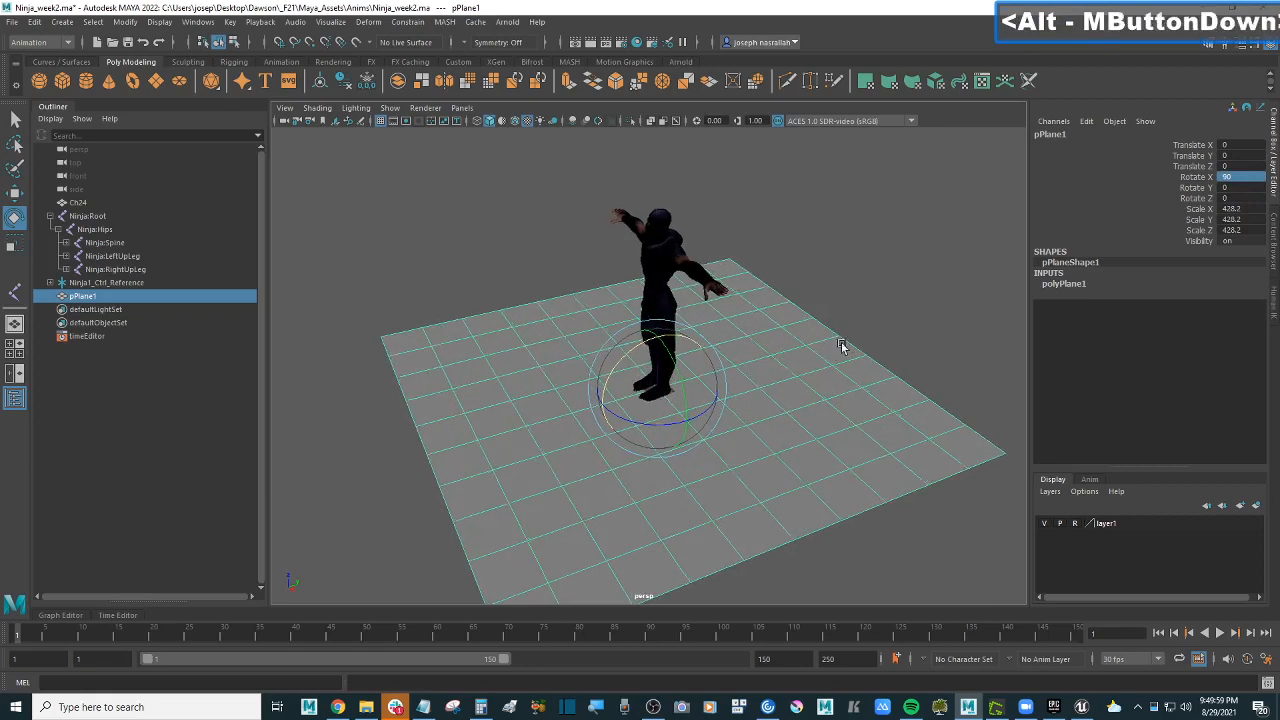
middle_click_drag(842, 344, 778, 354, "alt")
left_click(874, 336)
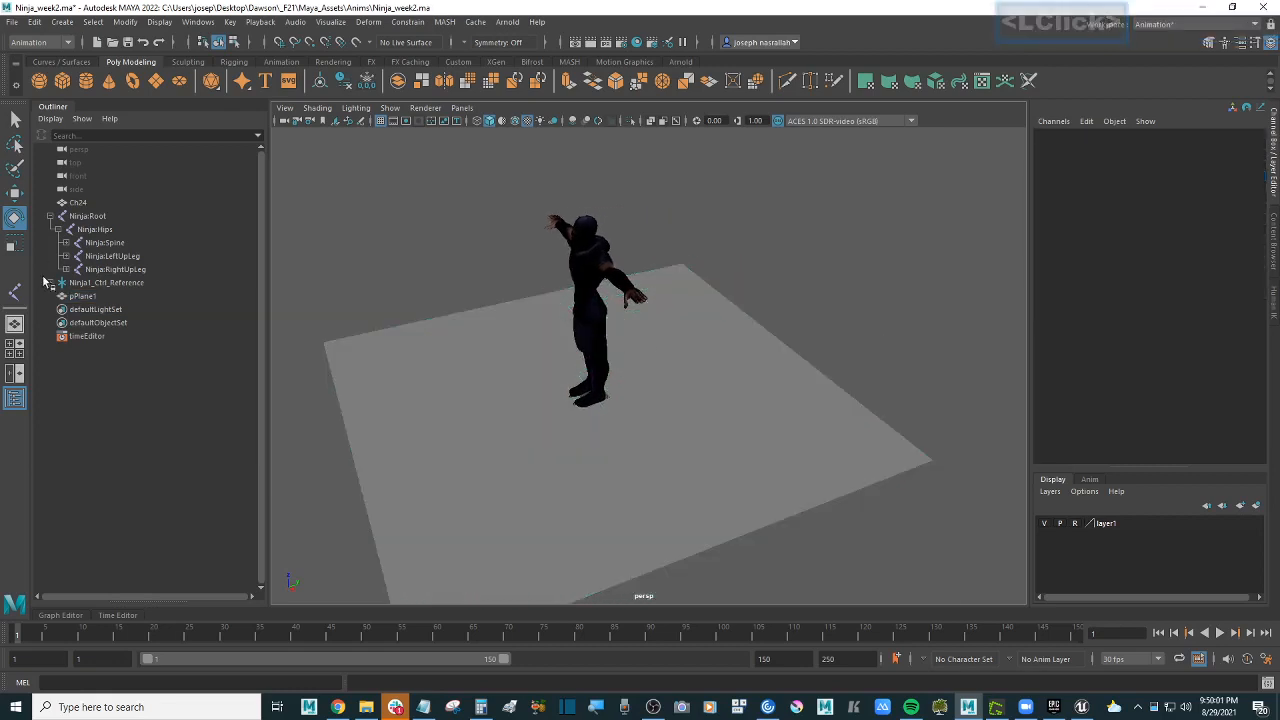
Step: Create a polygon cube and set its X, Y and Z scale to 100
left_click(63, 82)
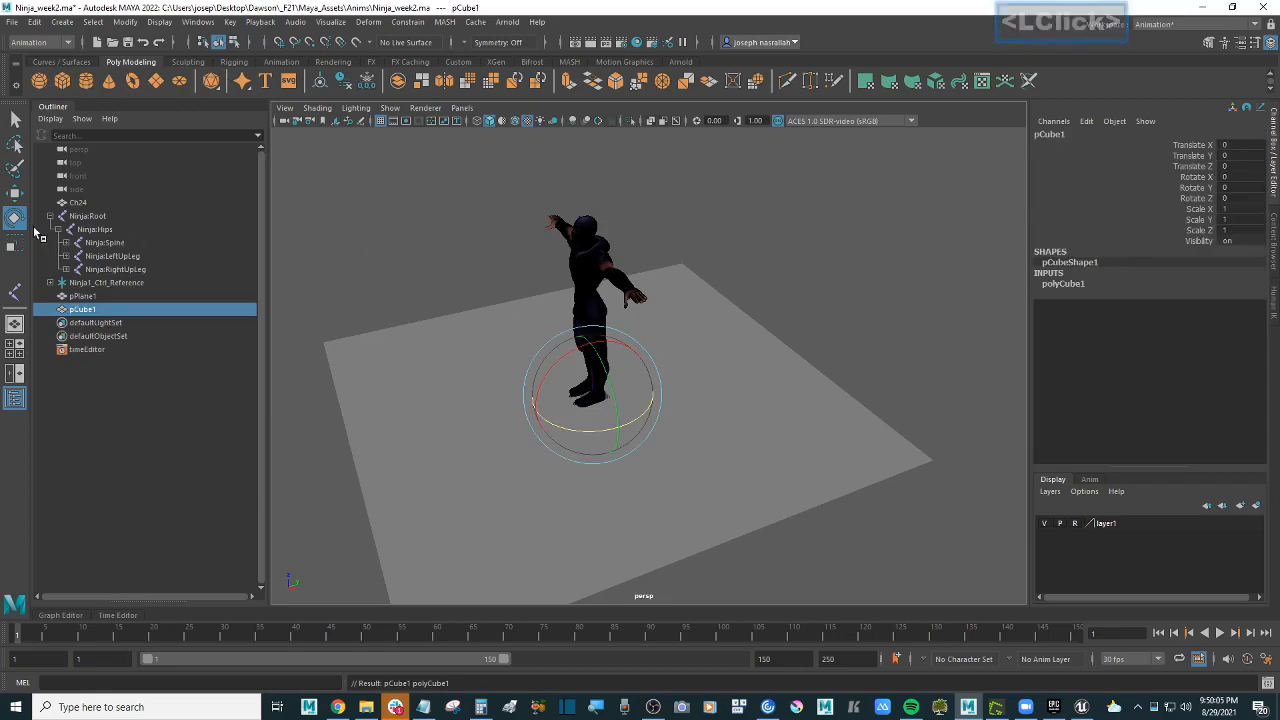
left_click(15, 243)
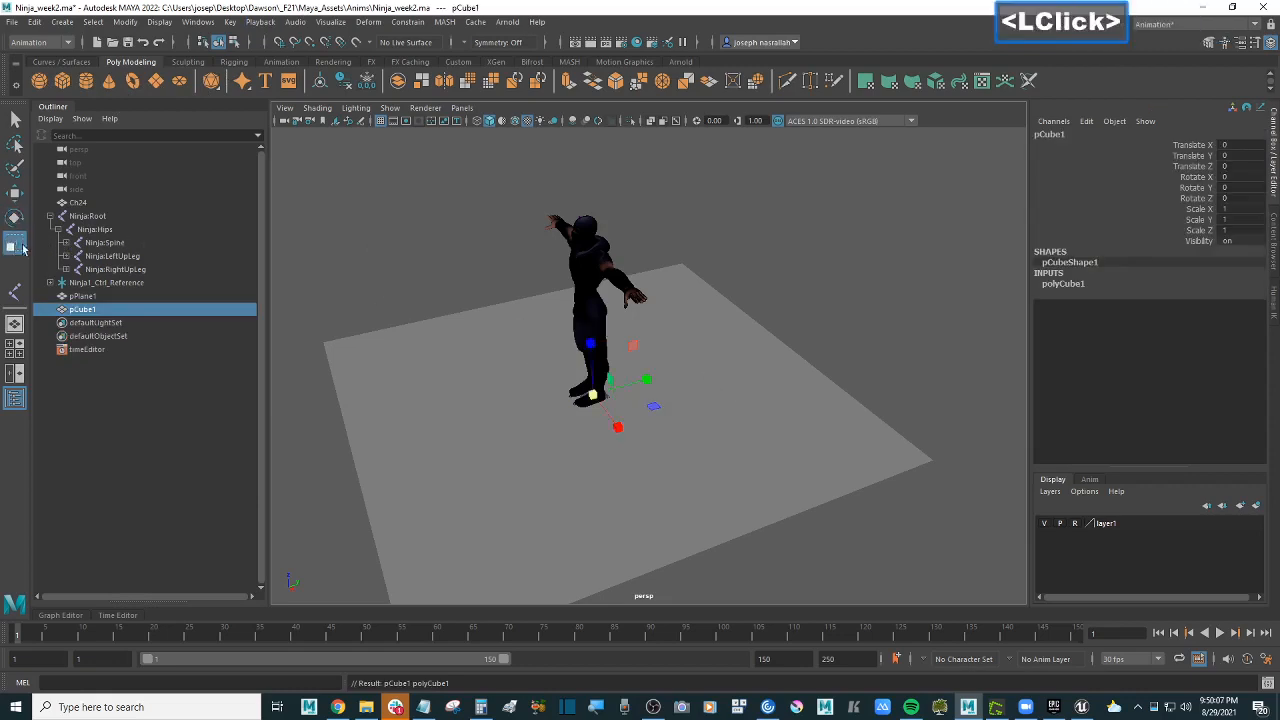
left_click(1236, 208)
type("100")
key("Tab")
type("100")
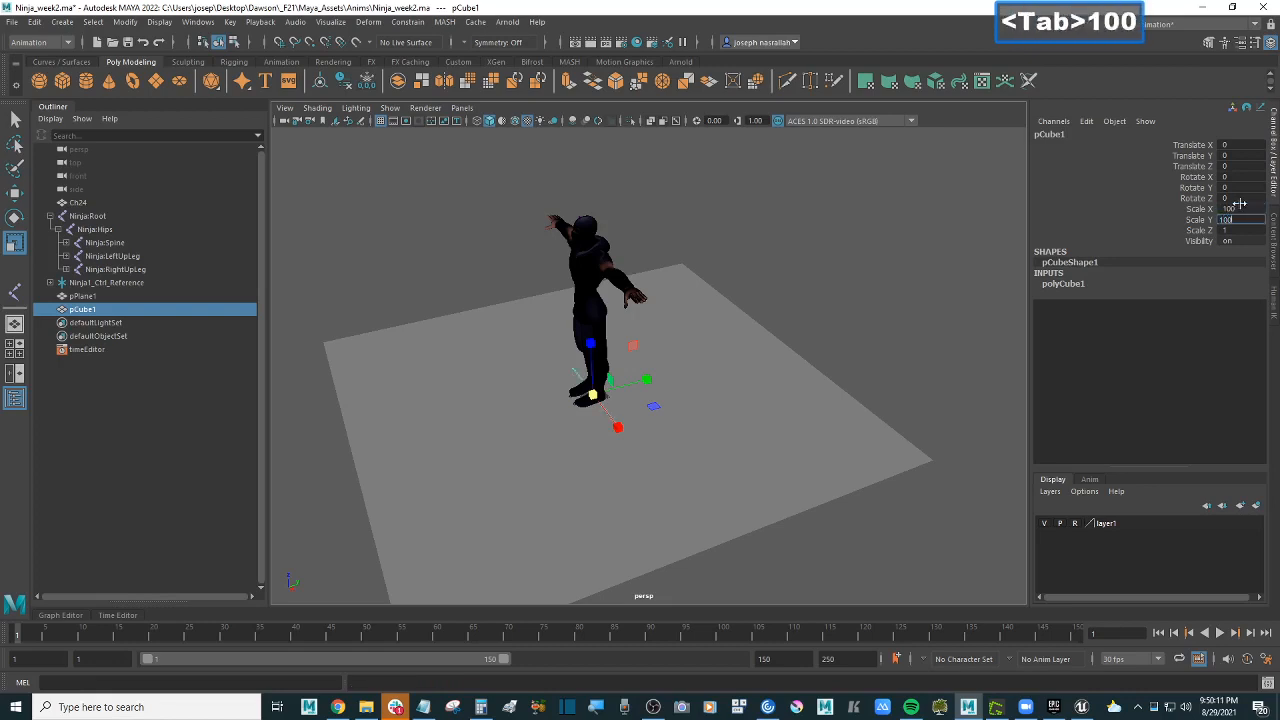
key("Tab")
type("100")
key("Return")
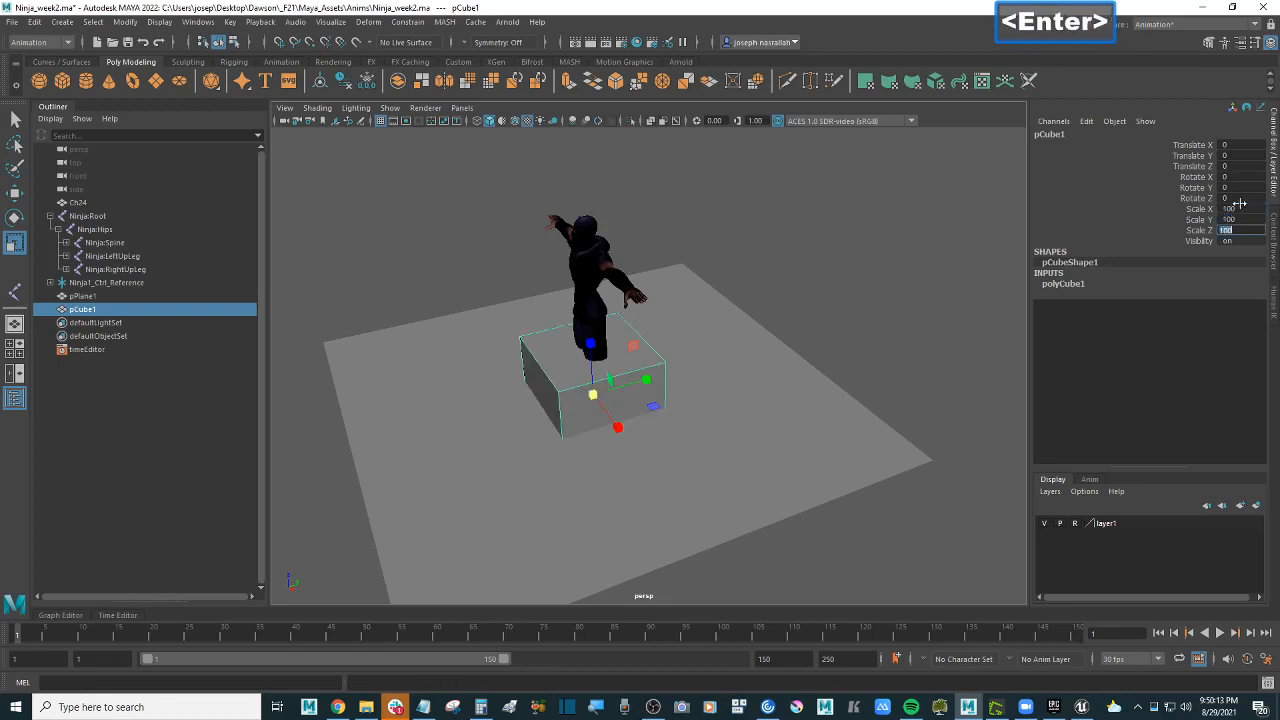
Step: Raise the cube to rest on the ground plane and move it along Y to stand behind the ninja
mouse_move(885, 299)
left_mouse_down("alt")
mouse_move(843, 309)
mouse_move(865, 309)
left_mouse_up("alt")
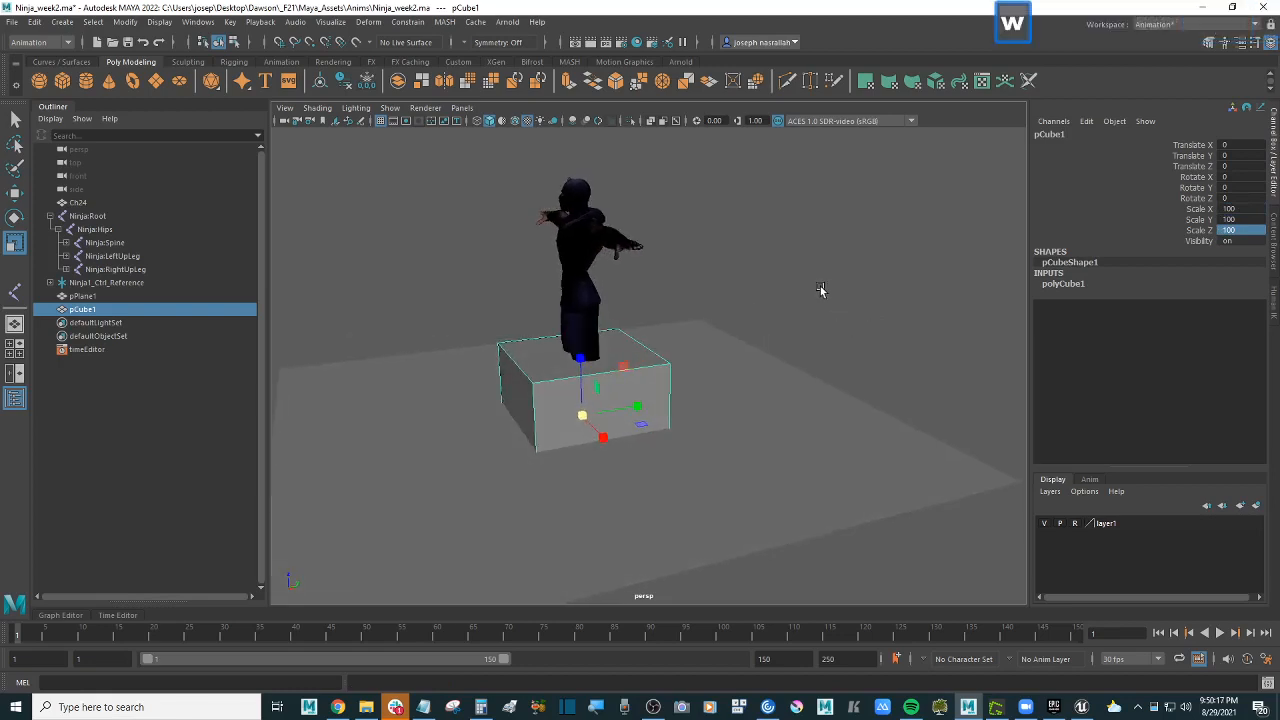
key("w")
left_click_drag(580, 352, 580, 287)
left_click_drag(660, 340, 945, 333)
left_click(945, 332)
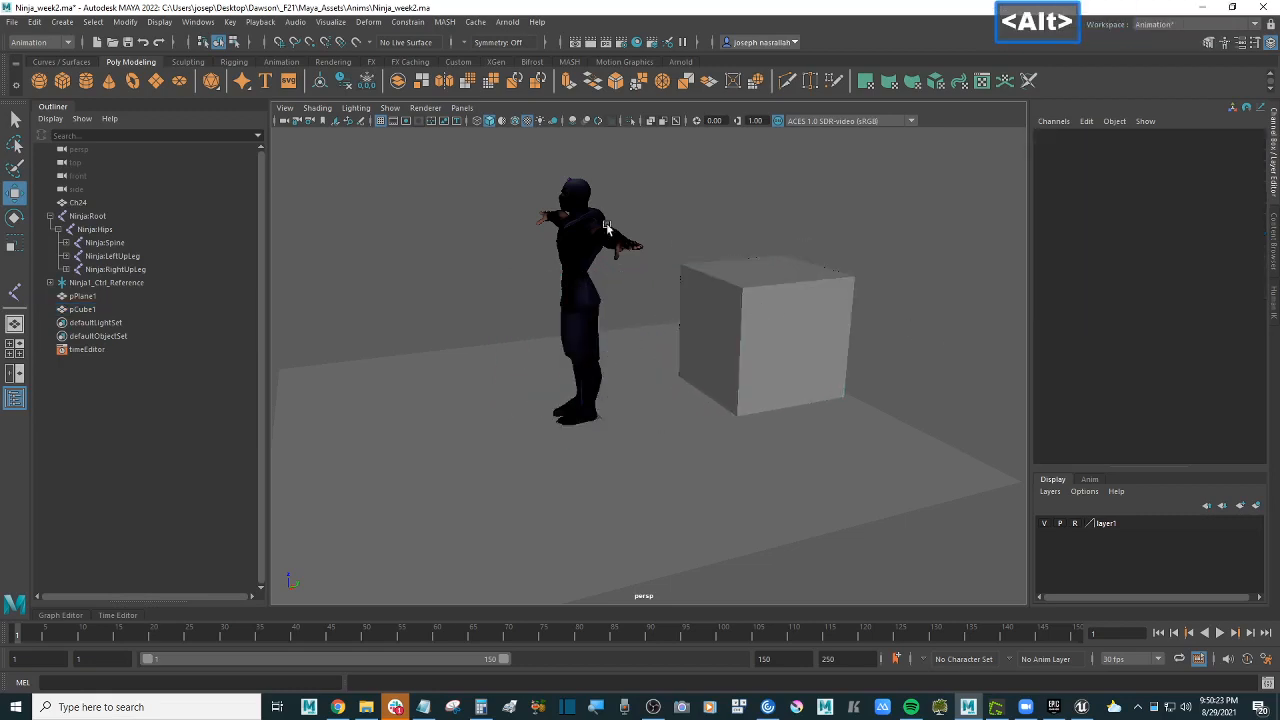
Step: Bring back the HumanIK character controls and save the scene
middle_click_drag(606, 228, 556, 258, "alt")
left_click_drag(556, 258, 579, 263, "alt")
scroll(579, 263, "up", 2, "alt")
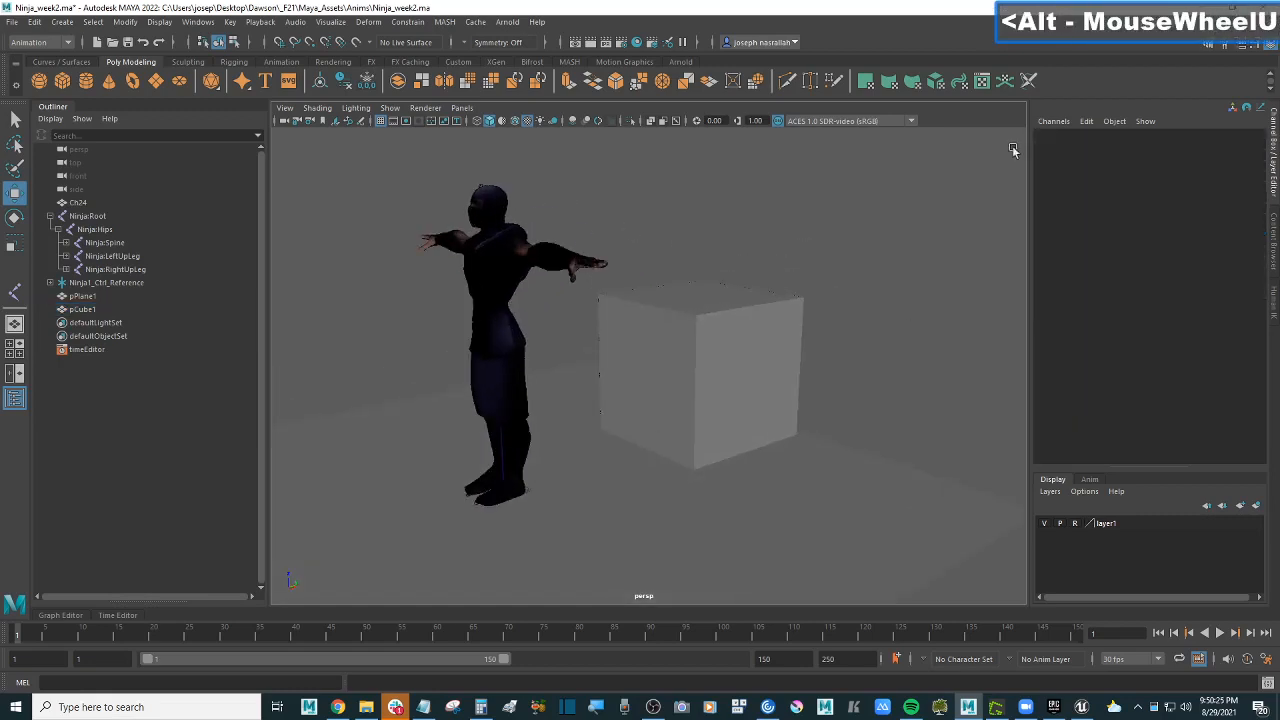
left_click(1272, 302)
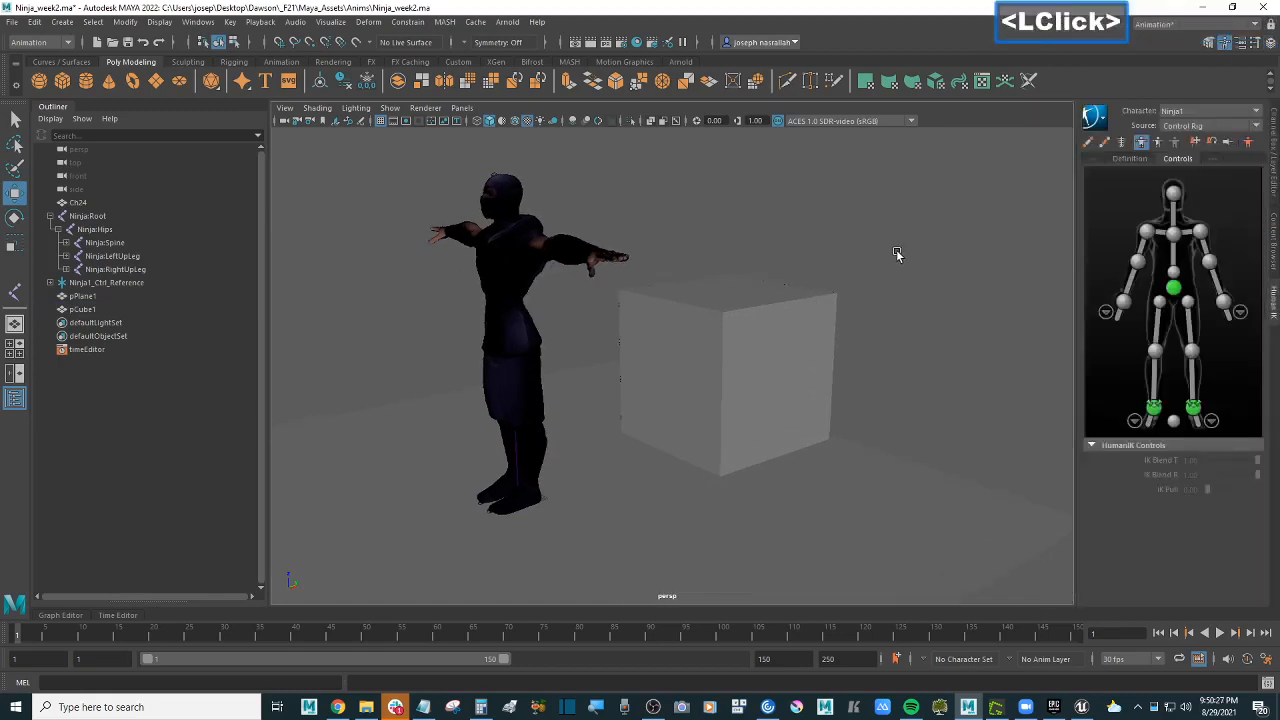
scroll(896, 254, "down", 2)
key("ctrl+s")
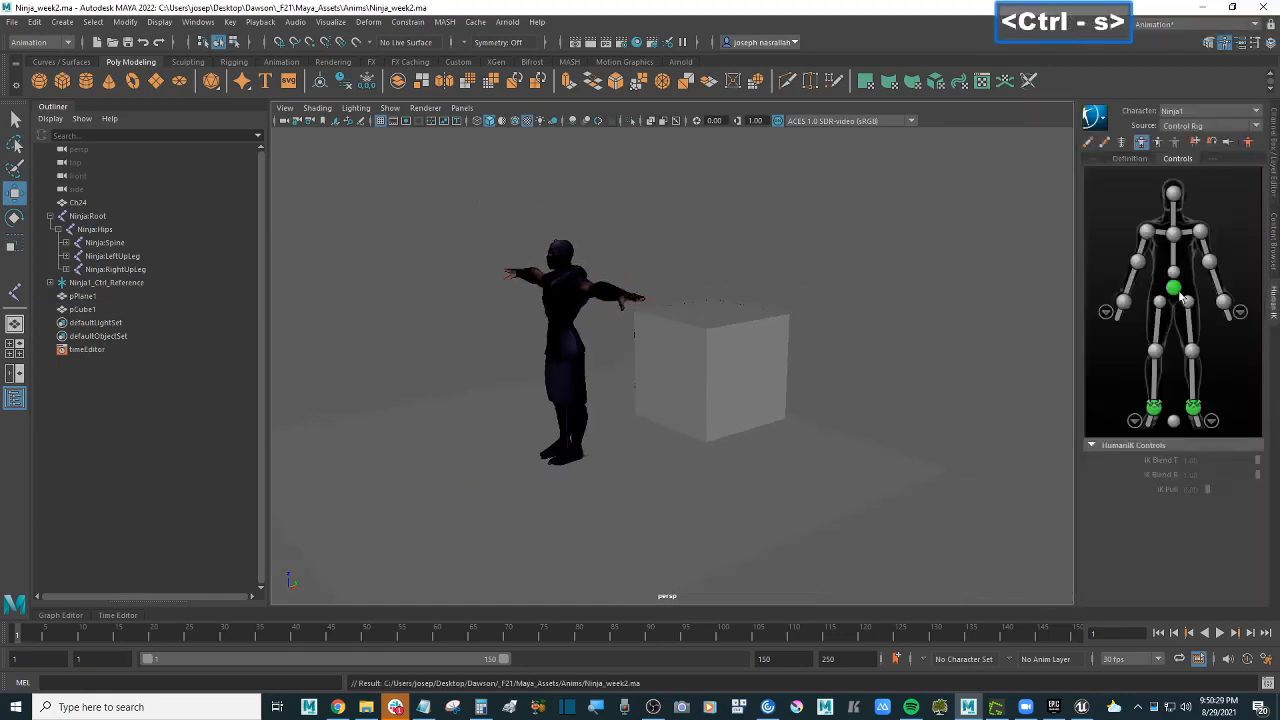
Step: Try moving the ninja's hips effector up toward the box with the ankles pinned, and undo the move
left_click(1173, 290)
left_click_drag(871, 257, 854, 263, "alt")
scroll(854, 263, "up", 2, "alt")
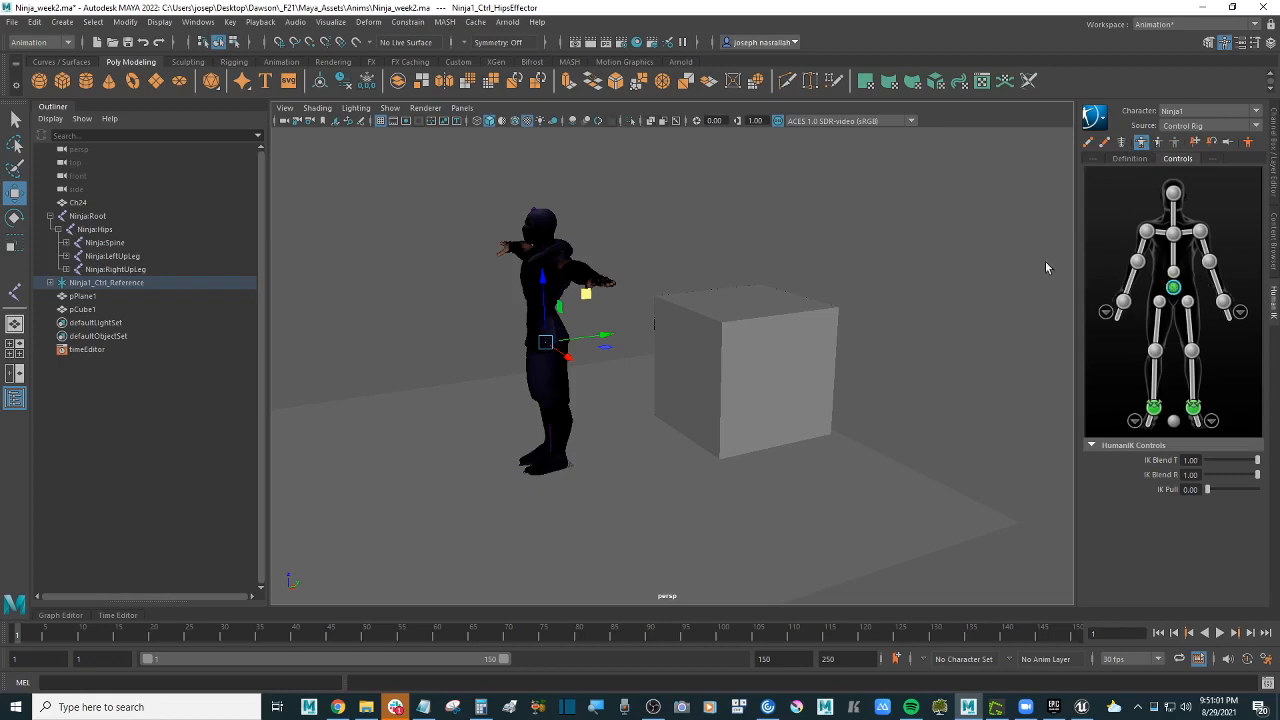
left_click_drag(586, 293, 757, 210)
key("ctrl+z")
Step: Unpin both ankle effectors in translation and rotation, and move the hips effector so the ninja stands on top of the box
left_click(1156, 409)
left_click(1193, 408, "ctrl")
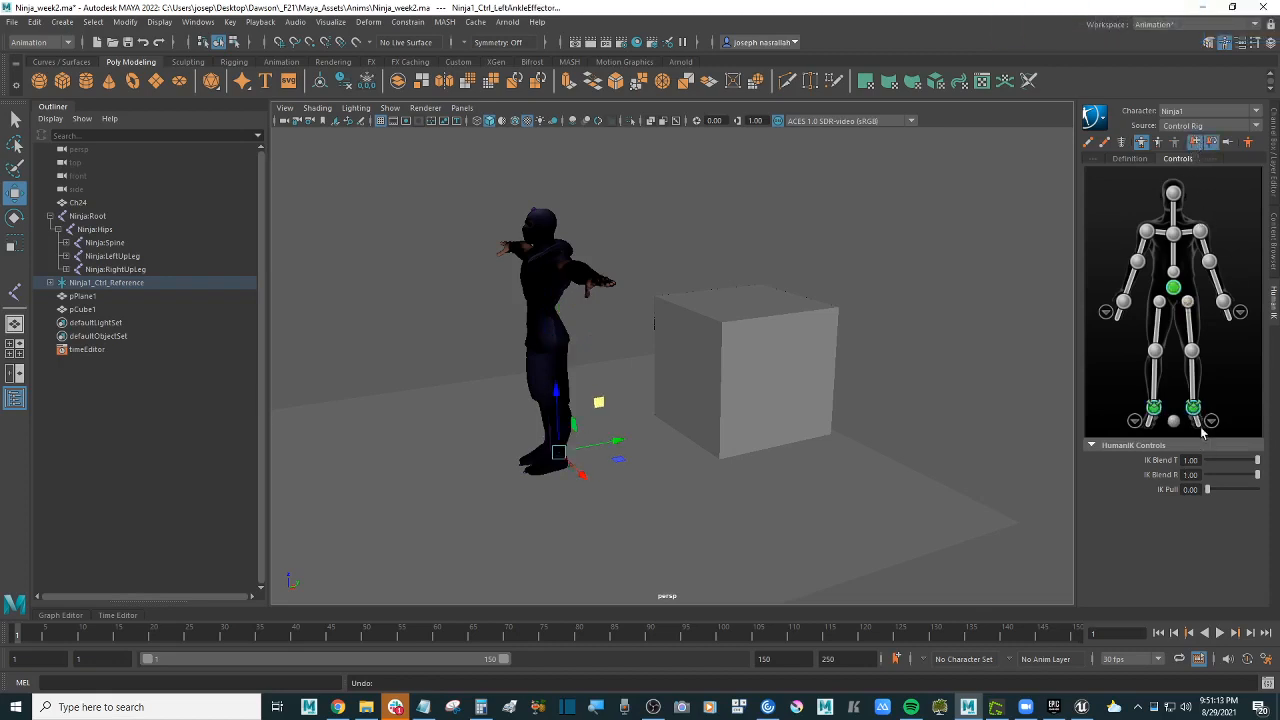
left_click(1200, 412)
left_click(1158, 410, "ctrl")
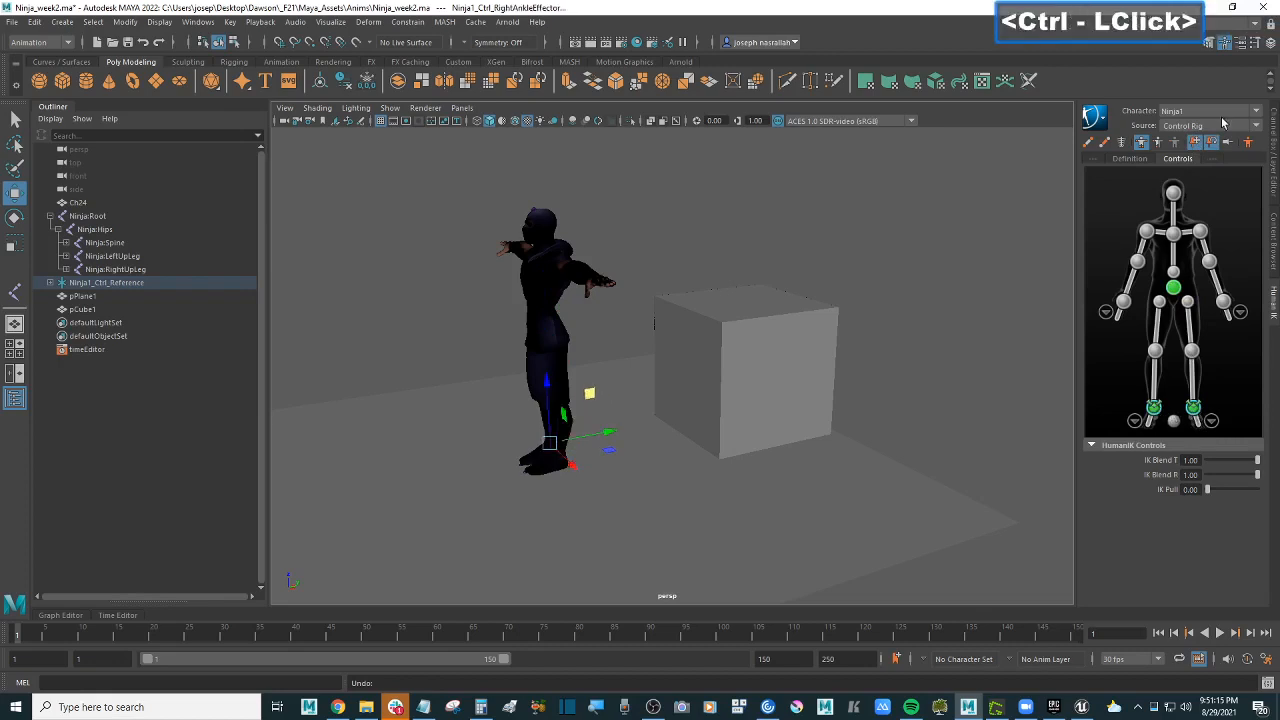
left_click(1194, 143)
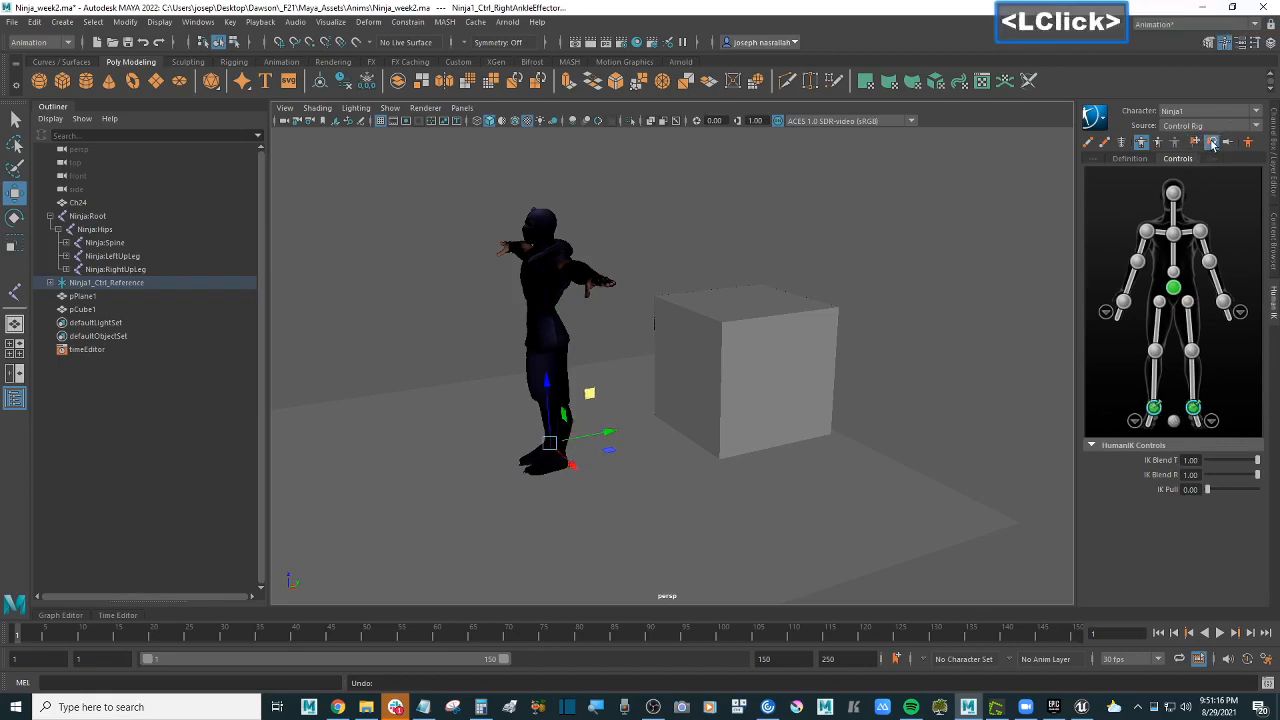
left_click(1175, 290)
left_click_drag(591, 293, 820, 132)
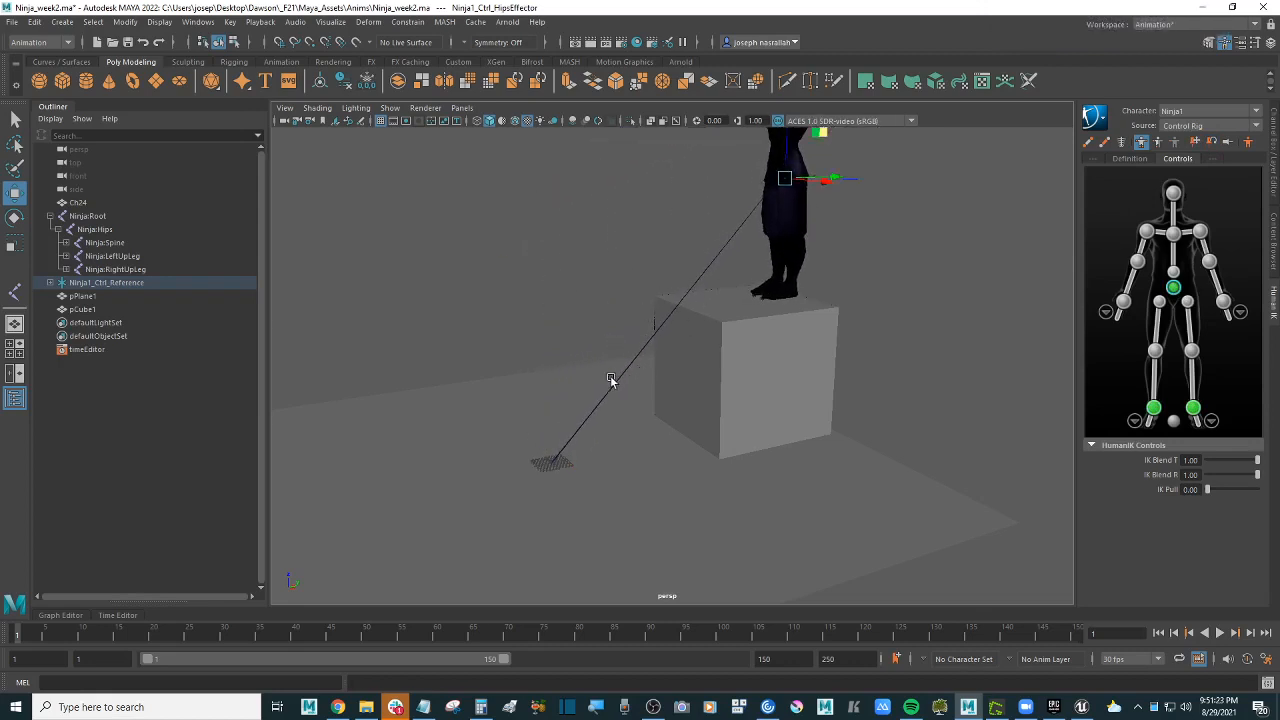
Step: Hide the Ninja:Root joint stretching from the ground to the hips, unhide it, and hide it again
left_click(616, 378)
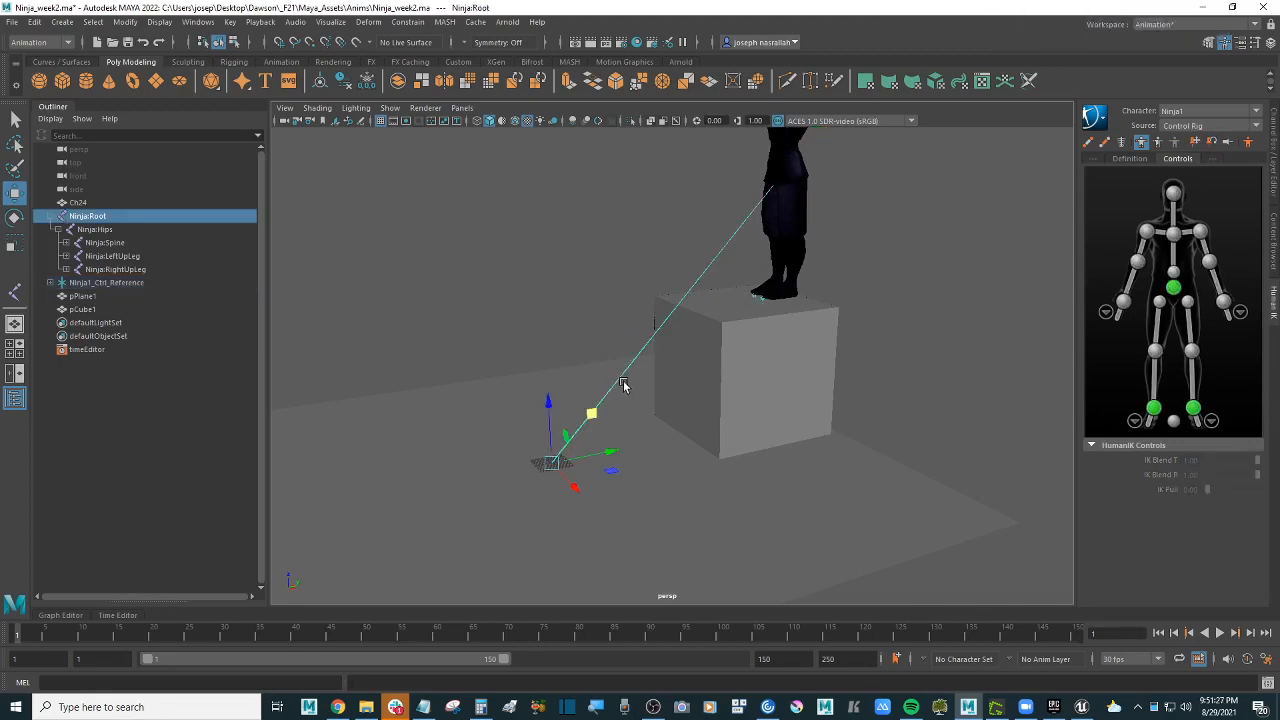
key("ctrl")
key("ctrl+h")
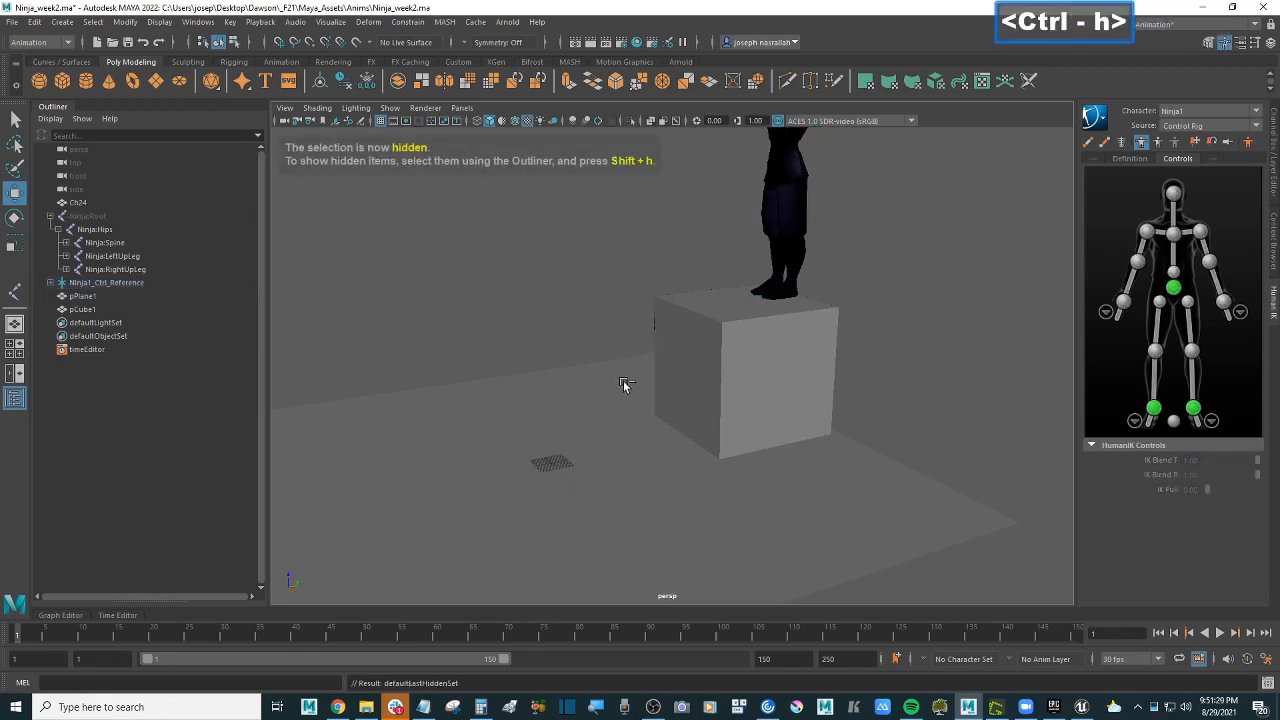
left_click(104, 217)
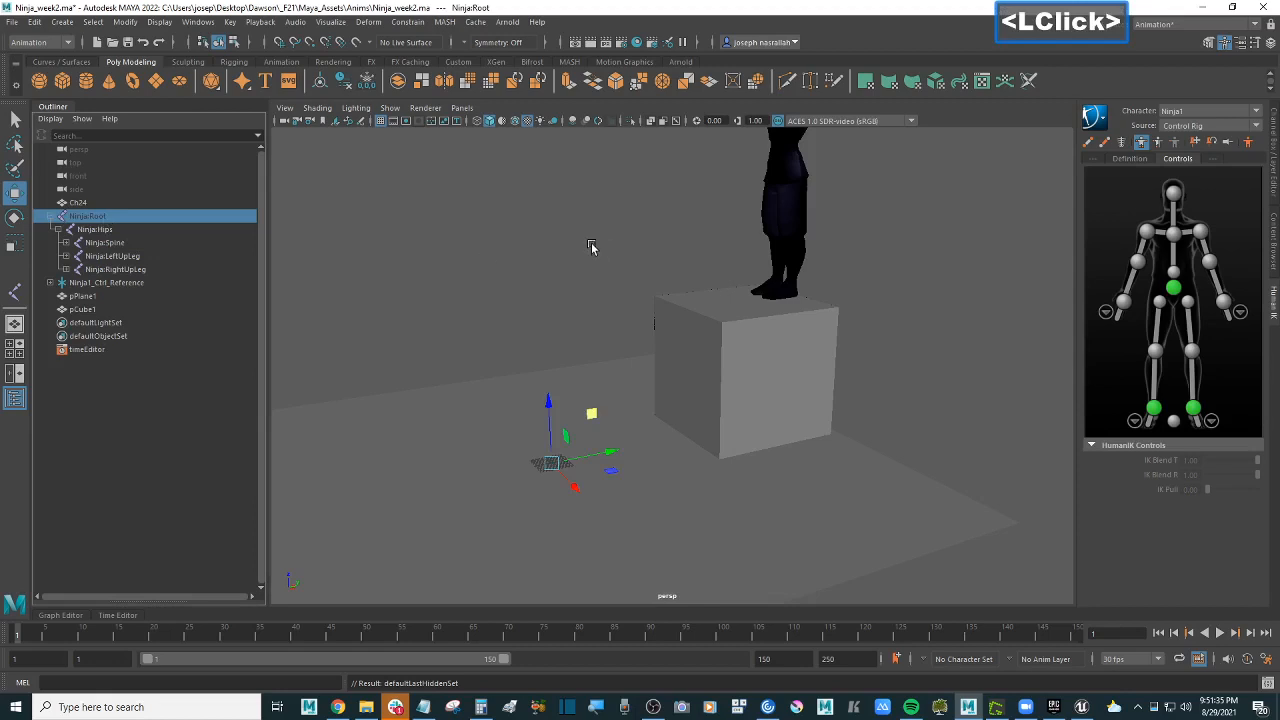
left_click_drag(603, 245, 601, 249, "alt")
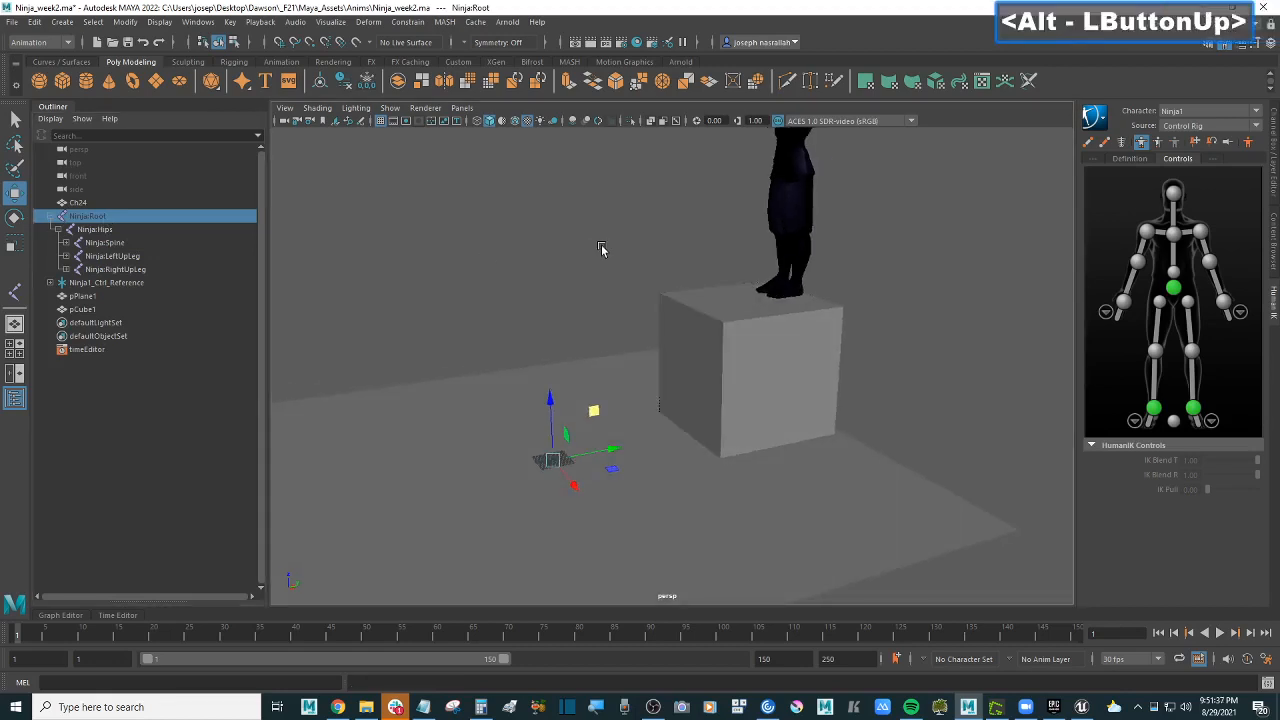
key("shift+h")
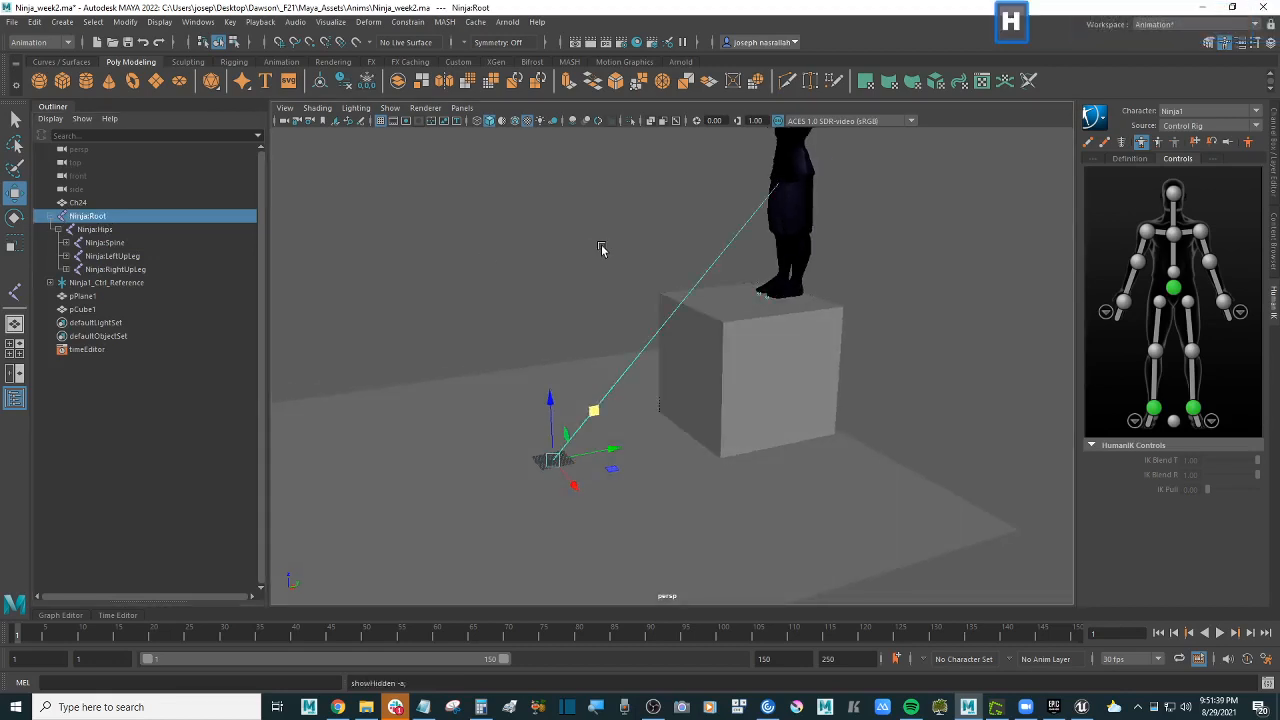
key("ctrl+h")
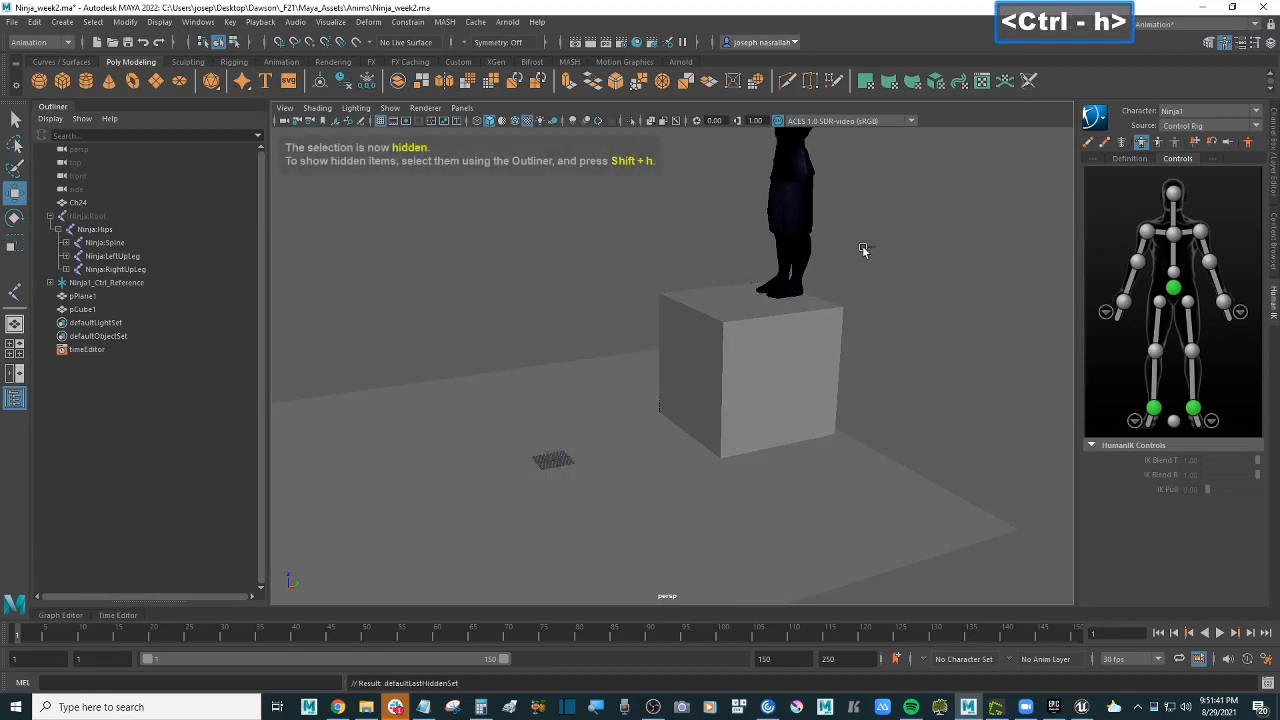
Step: Pin both ankle effectors in translation and rotation while the ninja stands on the box
left_click(879, 248)
middle_click_drag(879, 248, 850, 265, "alt")
left_click_drag(850, 265, 1065, 290, "alt")
left_click(1173, 287)
left_click_drag(959, 275, 1012, 315, "alt")
left_click(1197, 410)
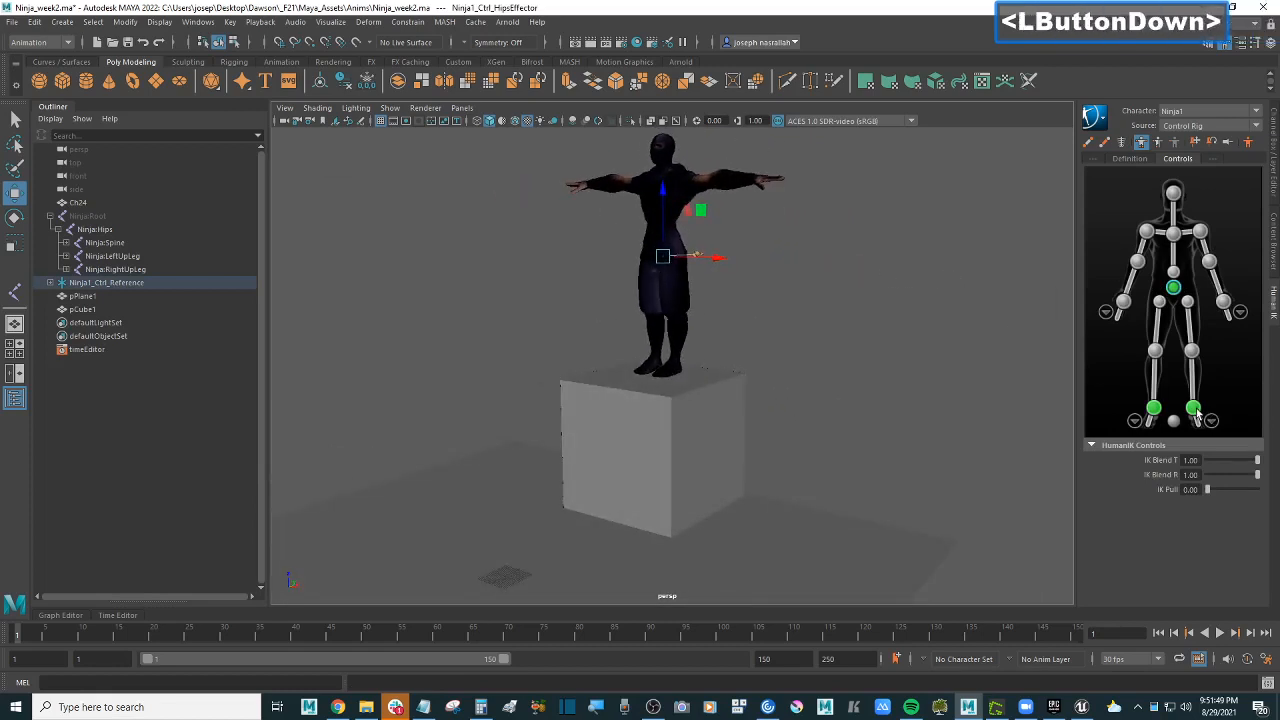
left_click(1155, 410, "ctrl")
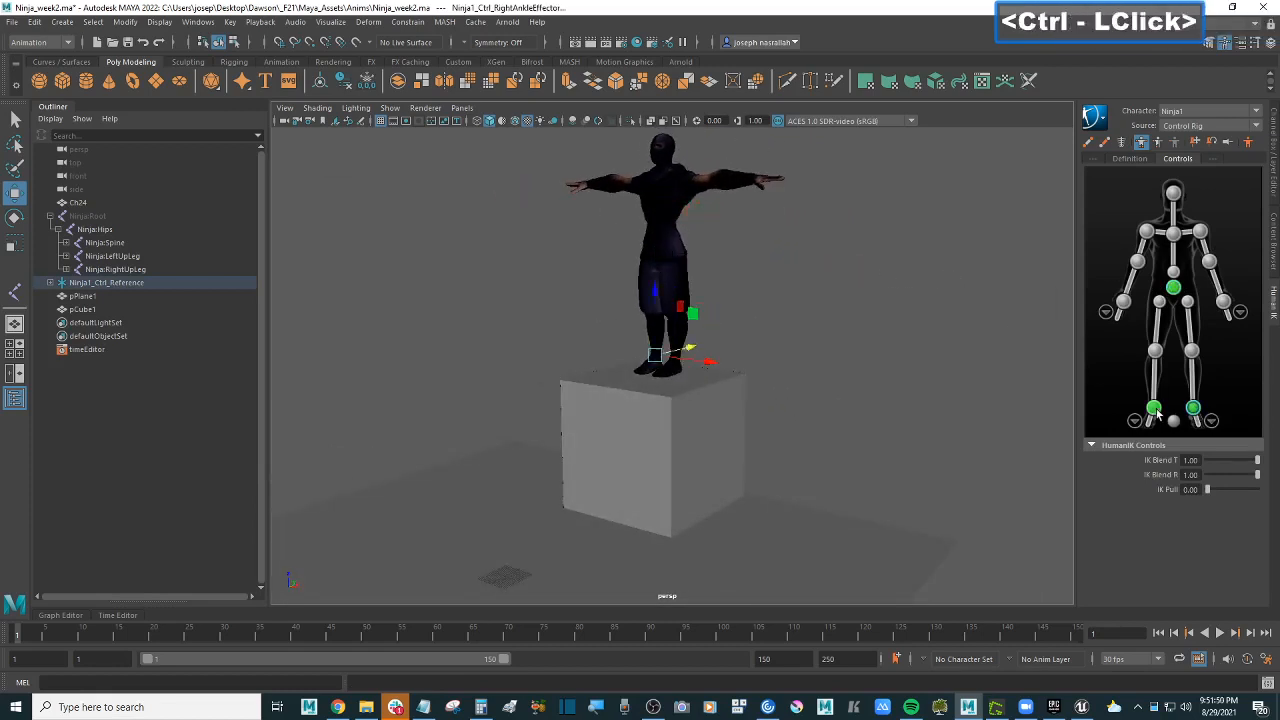
left_click(1195, 143)
left_click(1211, 143)
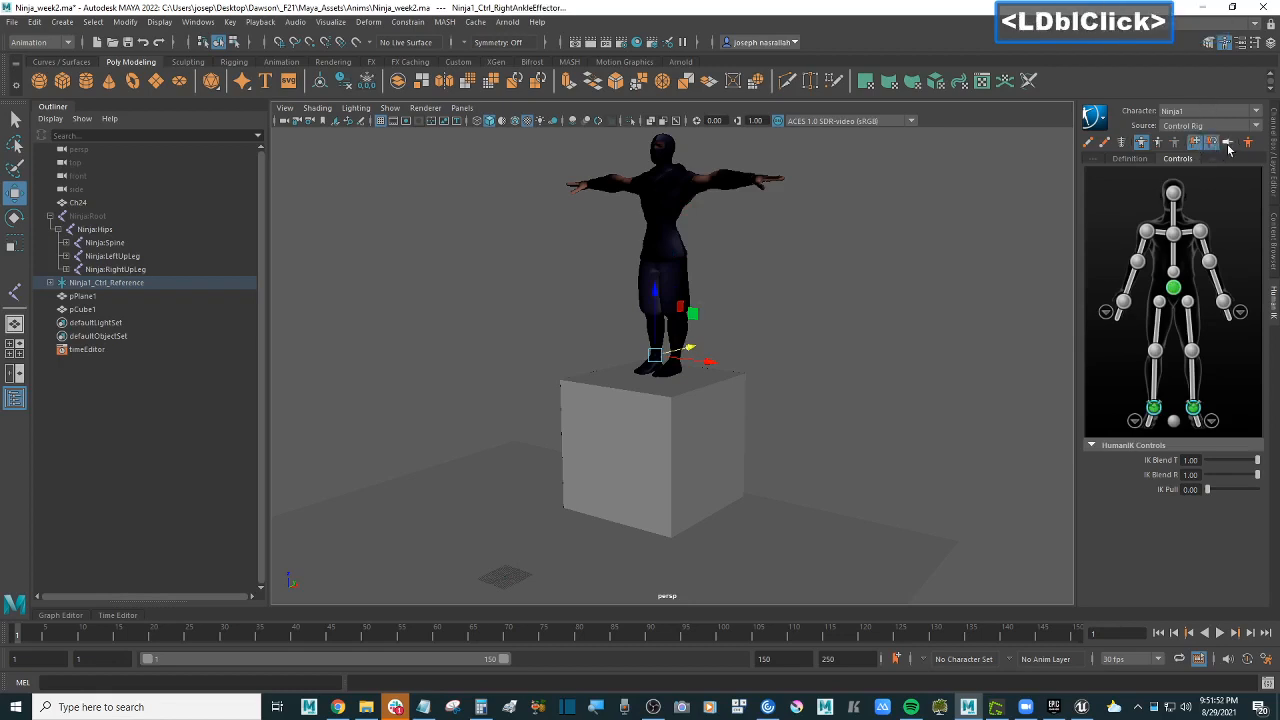
Step: Try moving the ninja's hips effector sideways with both ankles still pinned, and undo the move
left_click(1174, 287)
left_click_drag(857, 260, 757, 245, "alt")
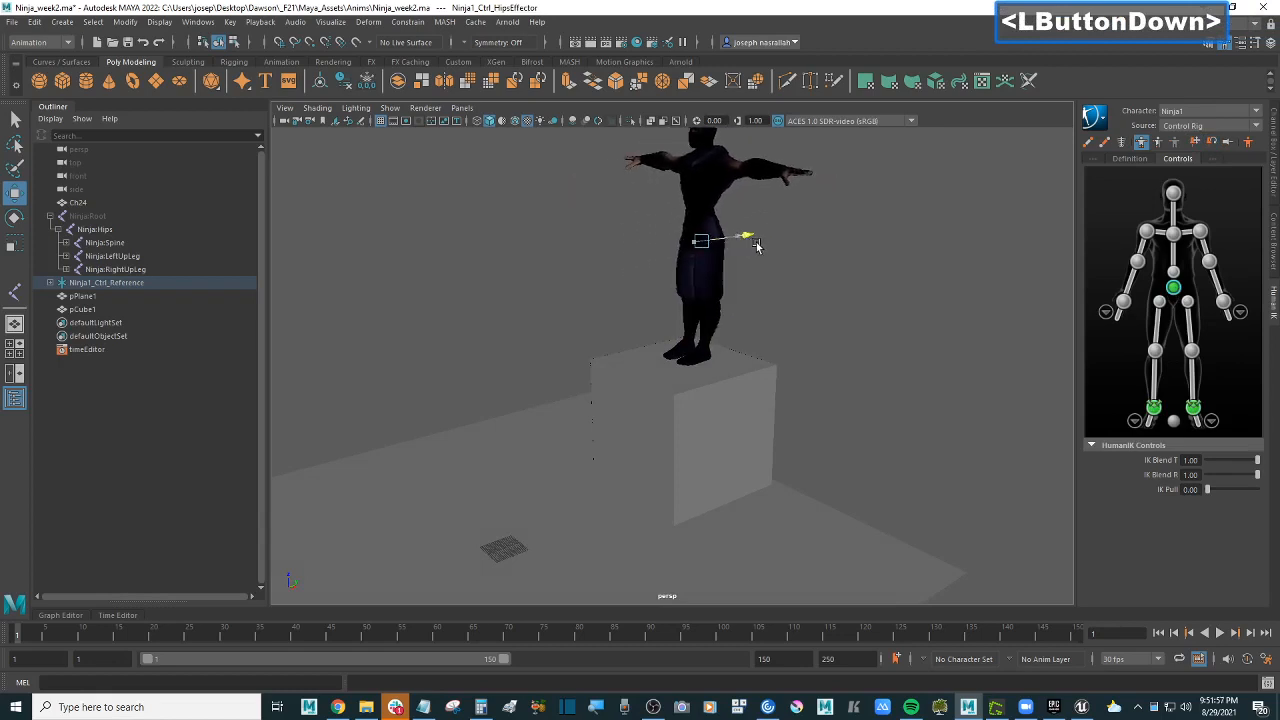
key("ctrl+z")
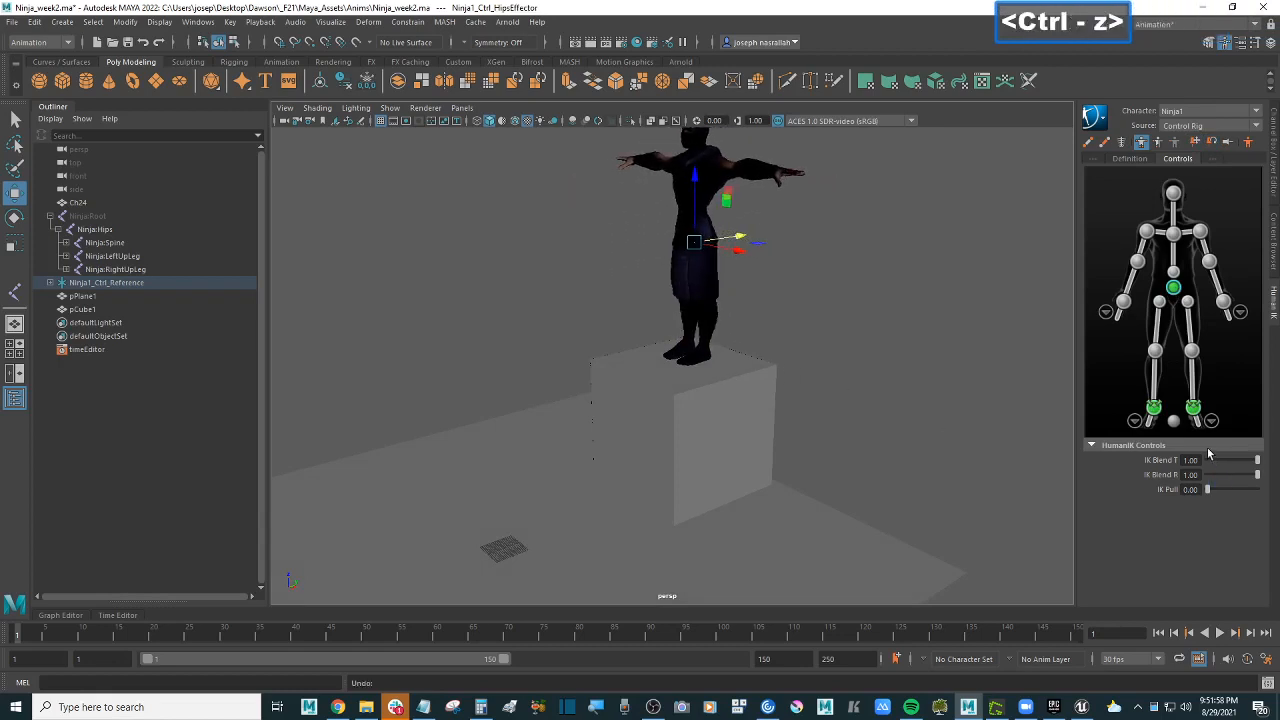
Step: Temporarily release all pinning, move the whole ninja along the box top with the hips effector, and restore the pinning
left_click(1228, 144)
left_click_drag(740, 237, 775, 235)
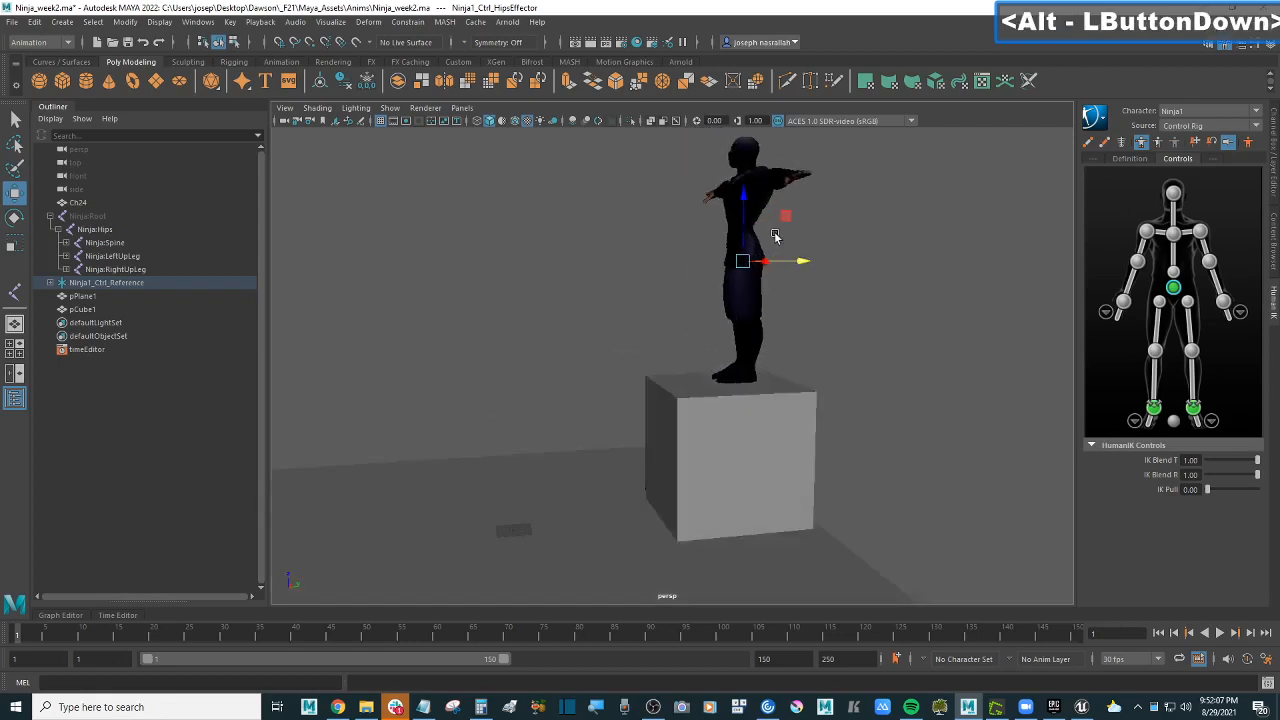
scroll(854, 246, "down", 1, "alt")
left_click_drag(854, 246, 839, 253, "alt")
middle_click_drag(840, 256, 844, 262, "alt")
left_click_drag(844, 262, 848, 273, "alt")
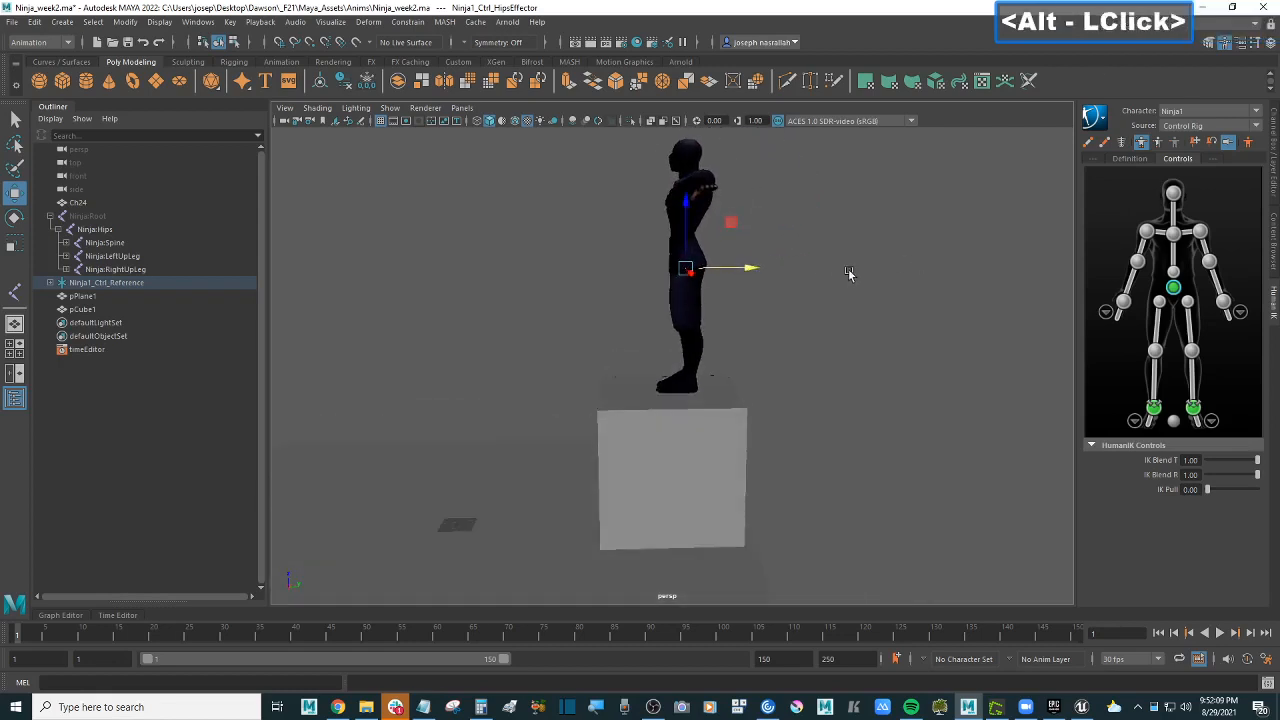
left_click(1228, 144)
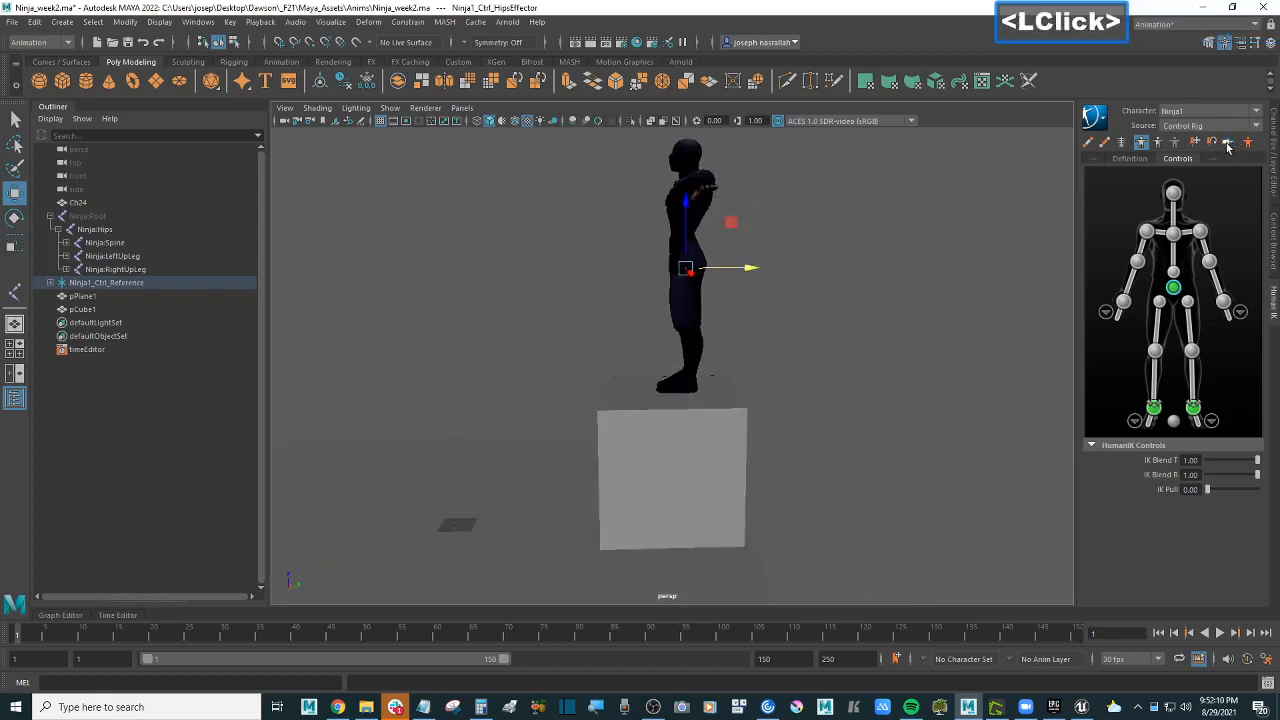
Step: Check the Parkour Ninja reference video in Chrome, and stagger the ninja's feet in Maya with the right ankle back and left ankle forward
left_click(1149, 410)
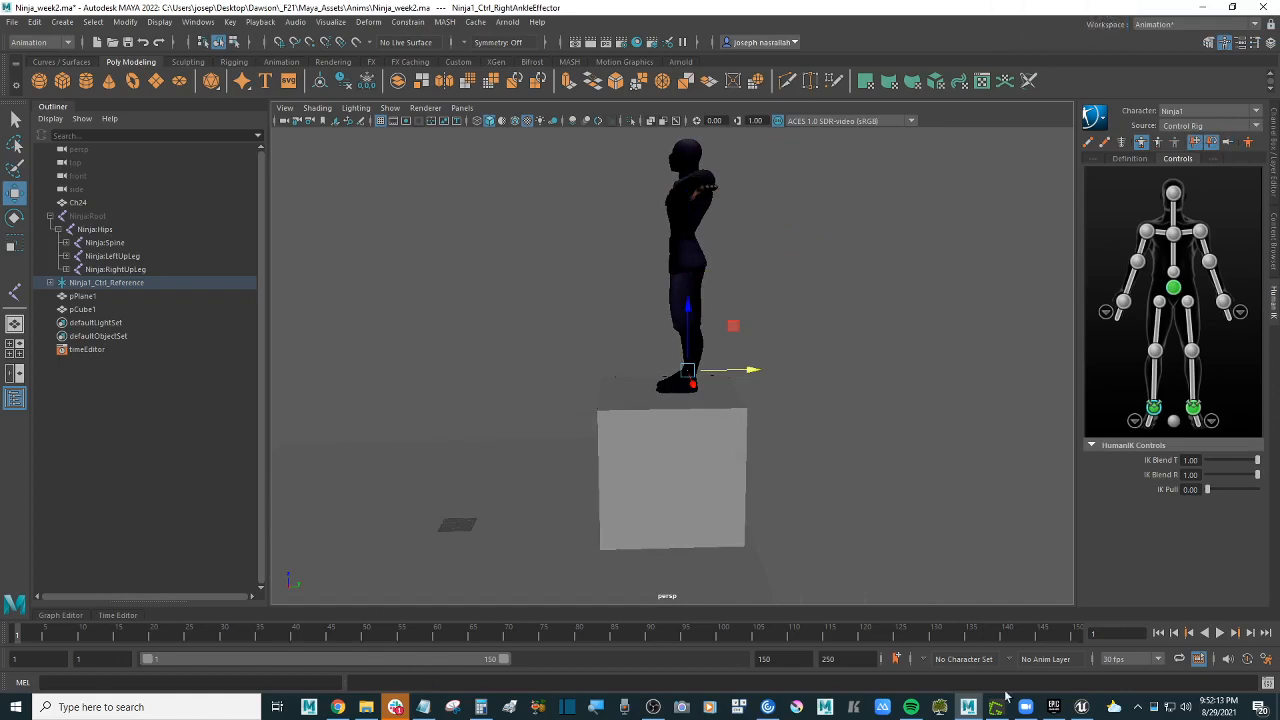
mouse_move(1071, 706)
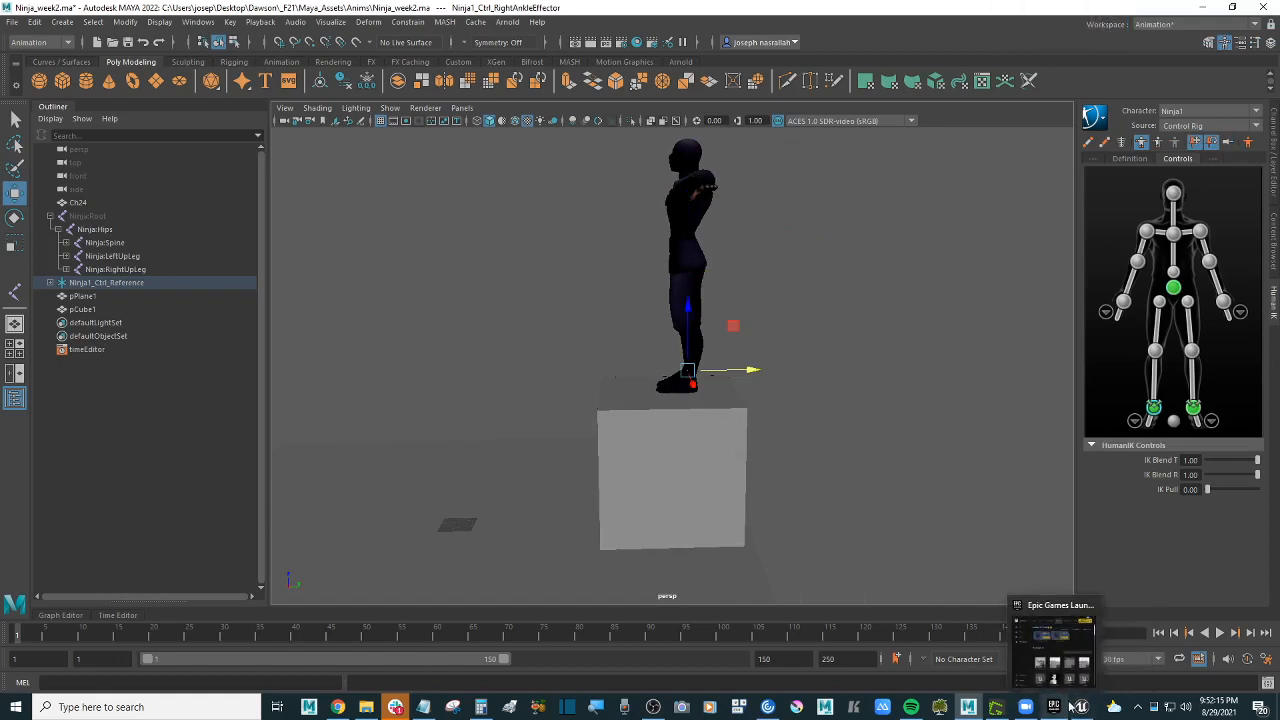
left_click(338, 707)
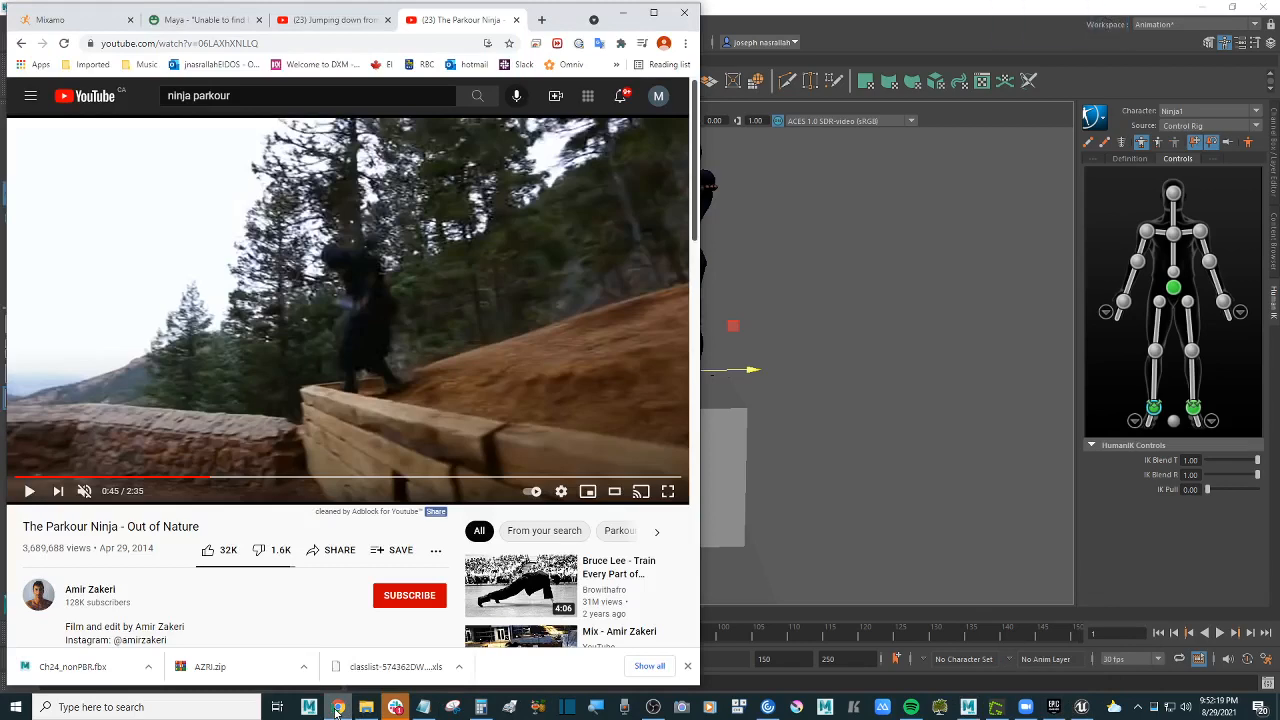
left_click(338, 707)
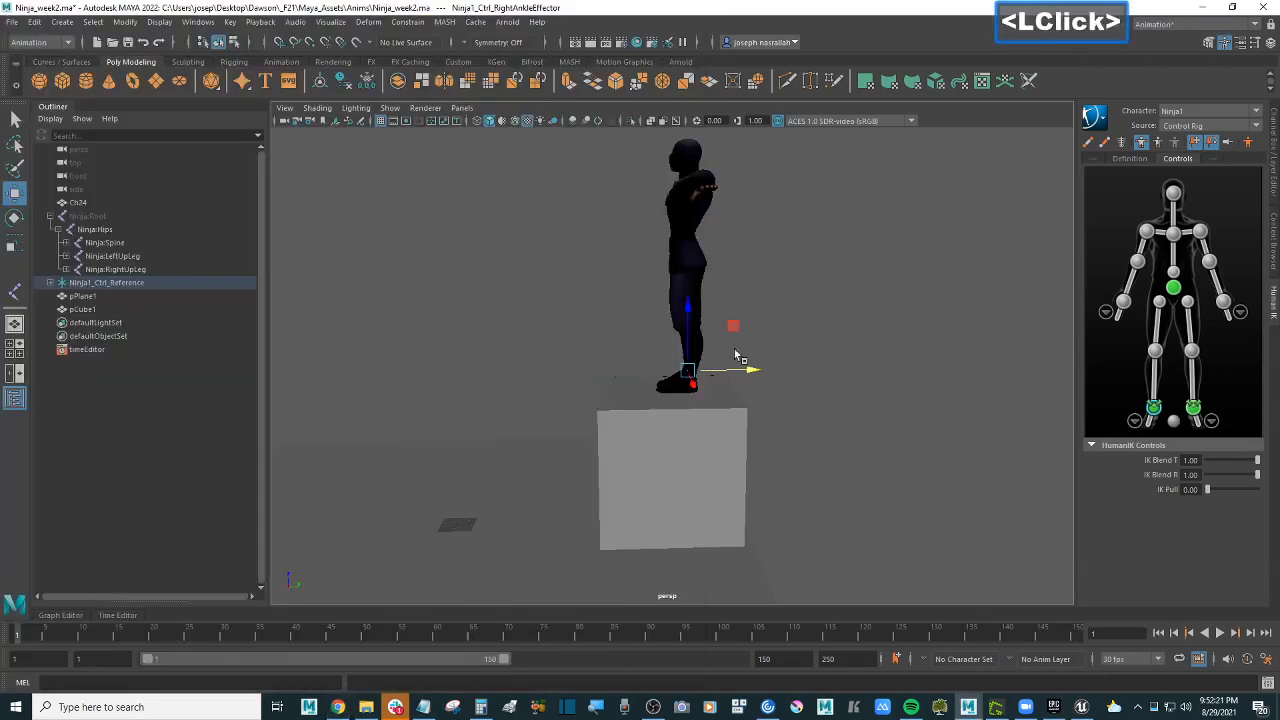
mouse_move(758, 368)
left_mouse_down()
mouse_move(706, 371)
mouse_move(778, 375)
left_mouse_up()
left_click(1193, 418)
Step: Lower the ninja's hips effector and shift it slightly back so the knees bend into a crouch
left_click(1175, 289)
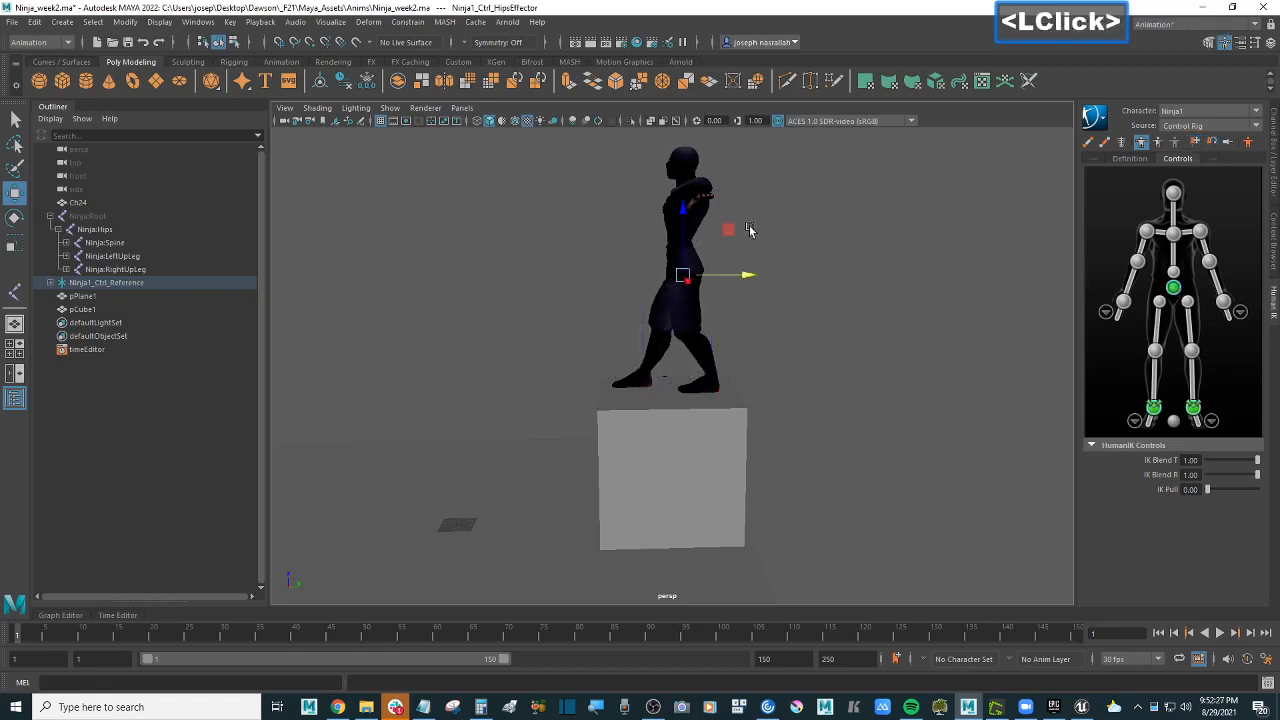
left_click_drag(724, 230, 760, 254)
middle_click_drag(760, 254, 803, 306, "alt")
left_click_drag(803, 306, 834, 297, "alt")
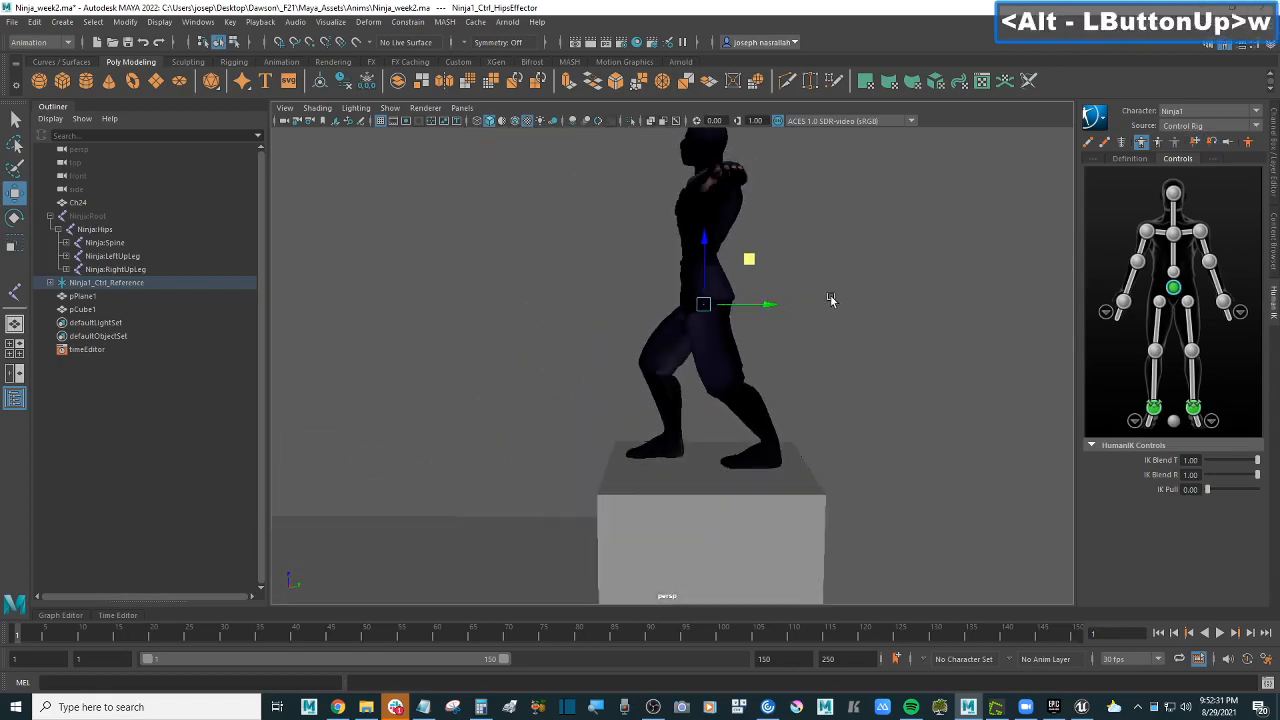
Step: Rotate the hips effector to tilt the ninja's body slightly forward, and set a key on frame 1
key("e")
left_click_drag(683, 254, 672, 255)
left_click_drag(820, 306, 632, 280, "alt")
left_click_drag(725, 290, 583, 285, "alt")
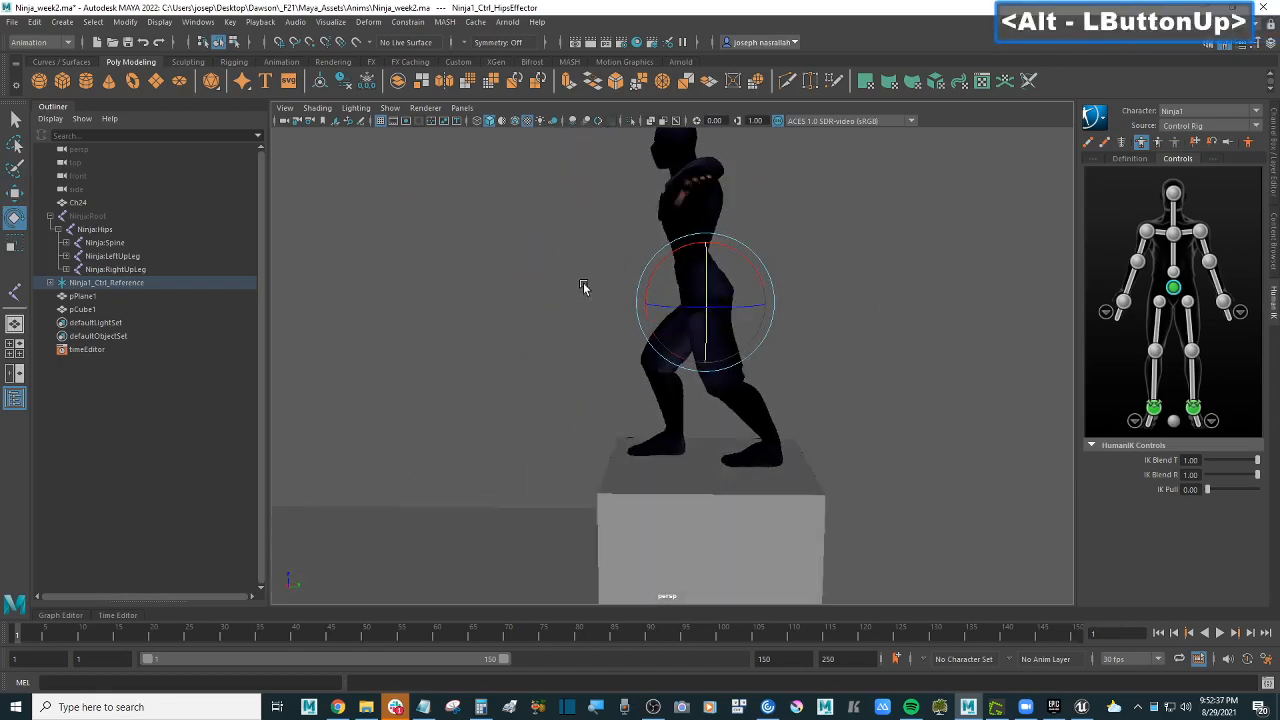
scroll(583, 285, "down", 2, "alt")
left_click_drag(825, 322, 853, 332, "alt")
scroll(855, 332, "up", 2, "alt")
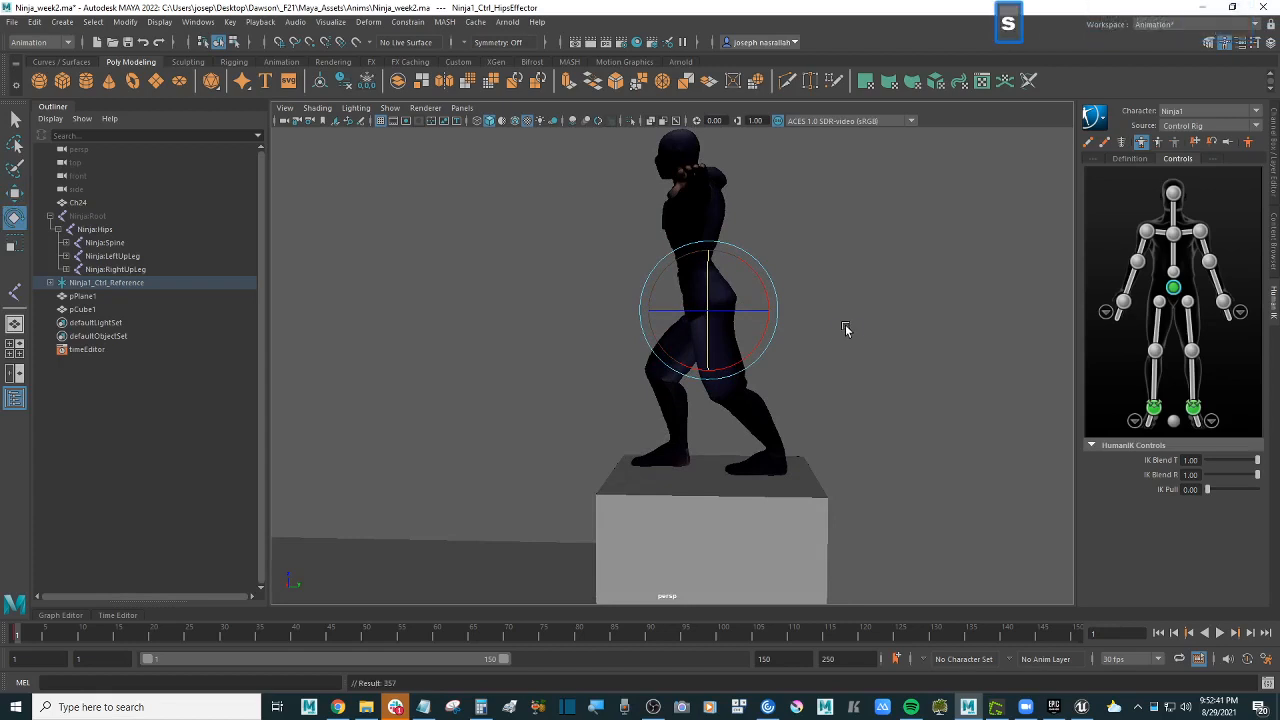
Step: Rotate the chest end effector so the ninja's upper body leans forward, and key the pose on frame 1
left_click(1127, 304)
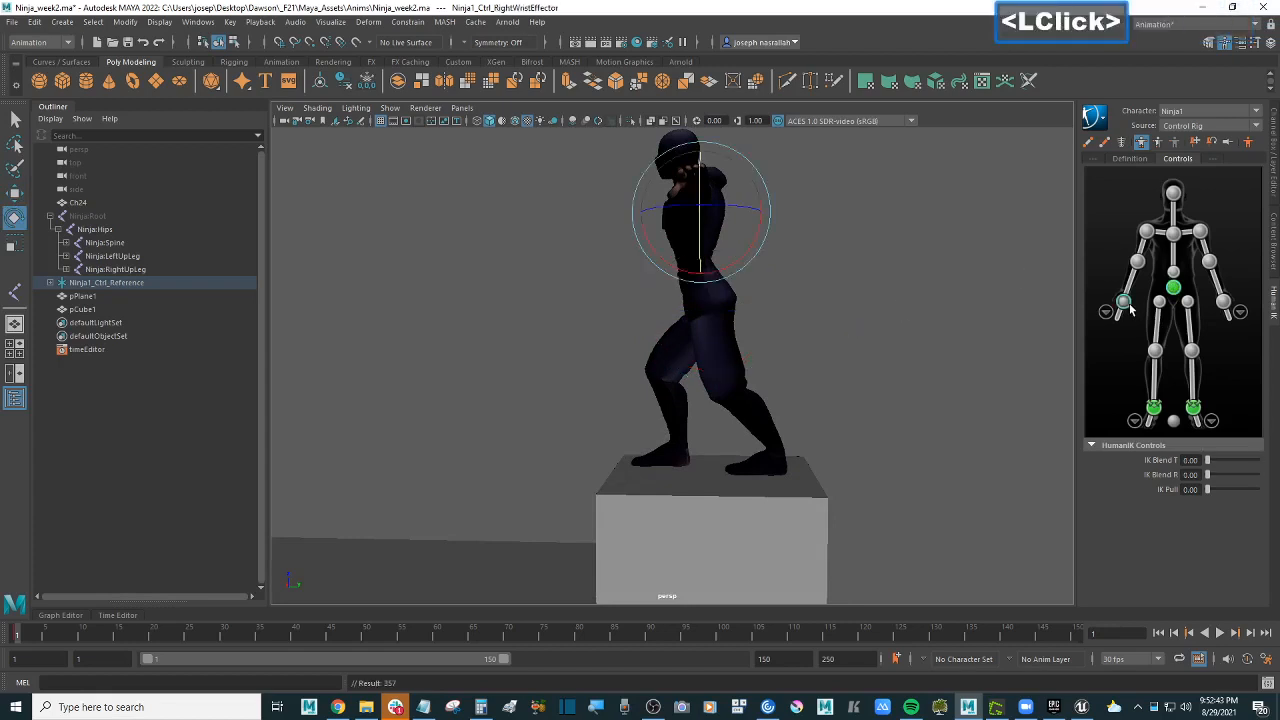
left_click(1148, 231)
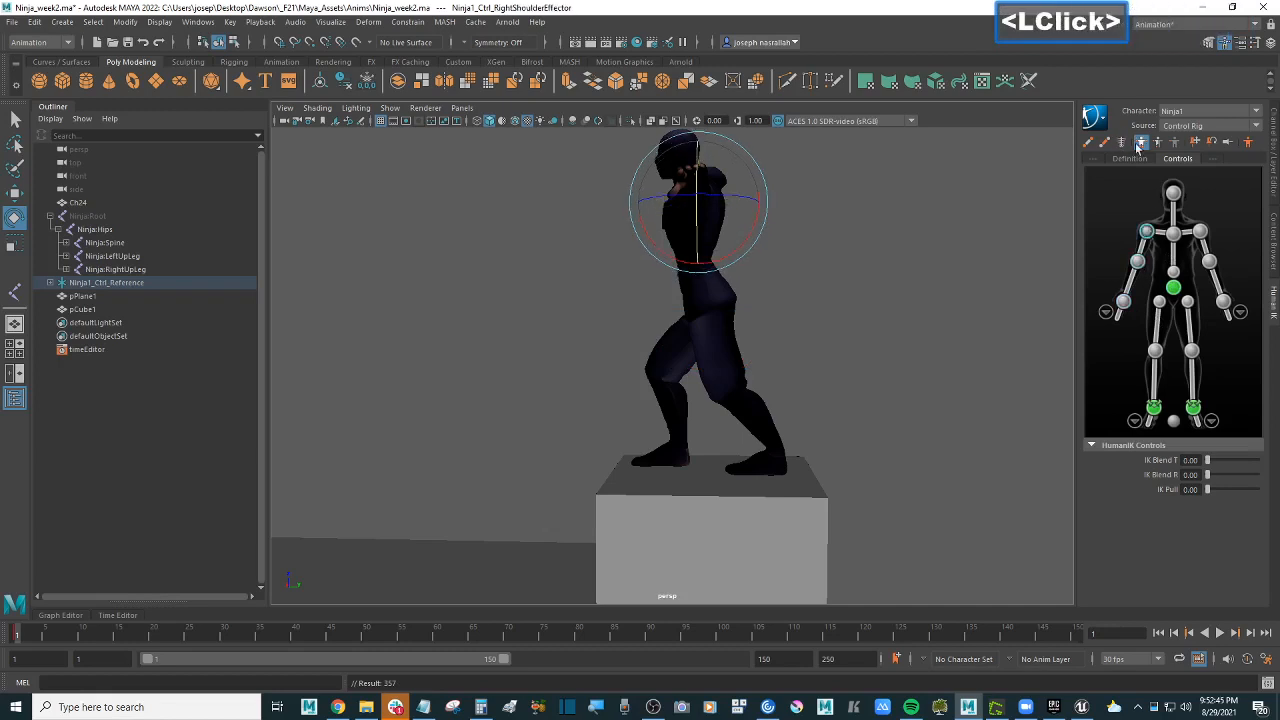
scroll(861, 282, "down", 1)
scroll(861, 282, "up", 1)
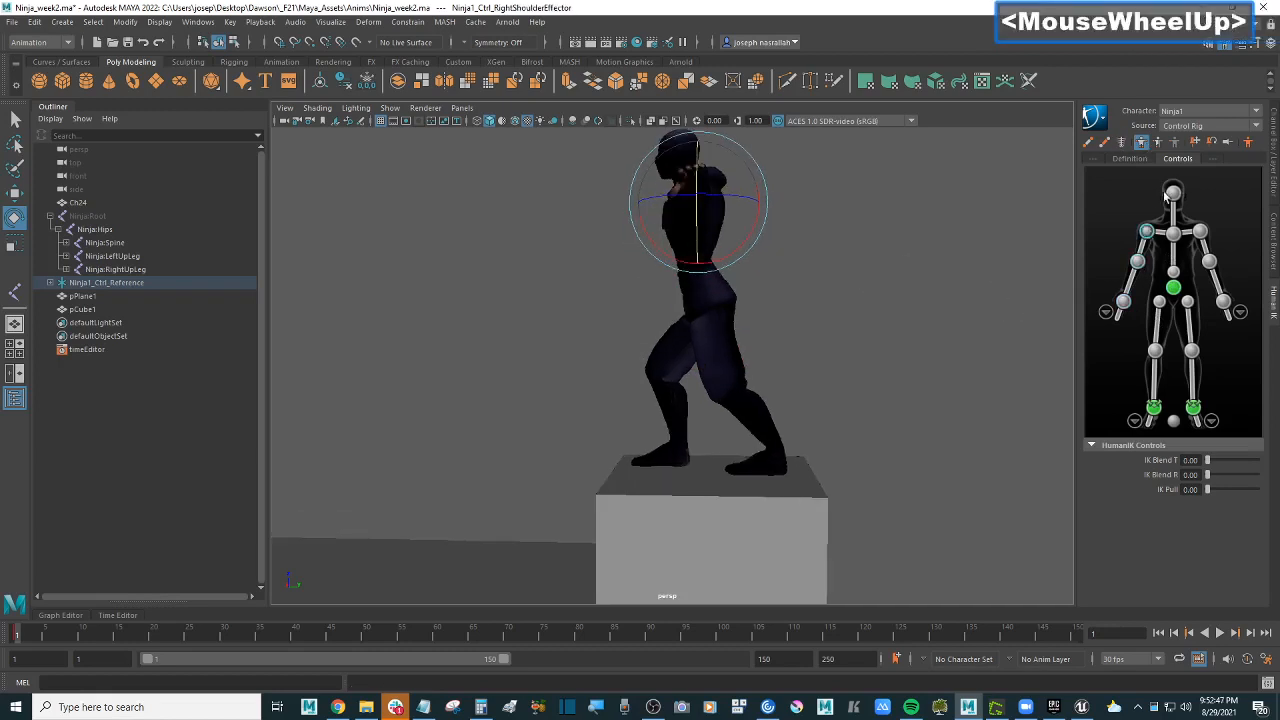
left_click(1173, 234)
middle_click_drag(812, 241, 840, 278, "alt")
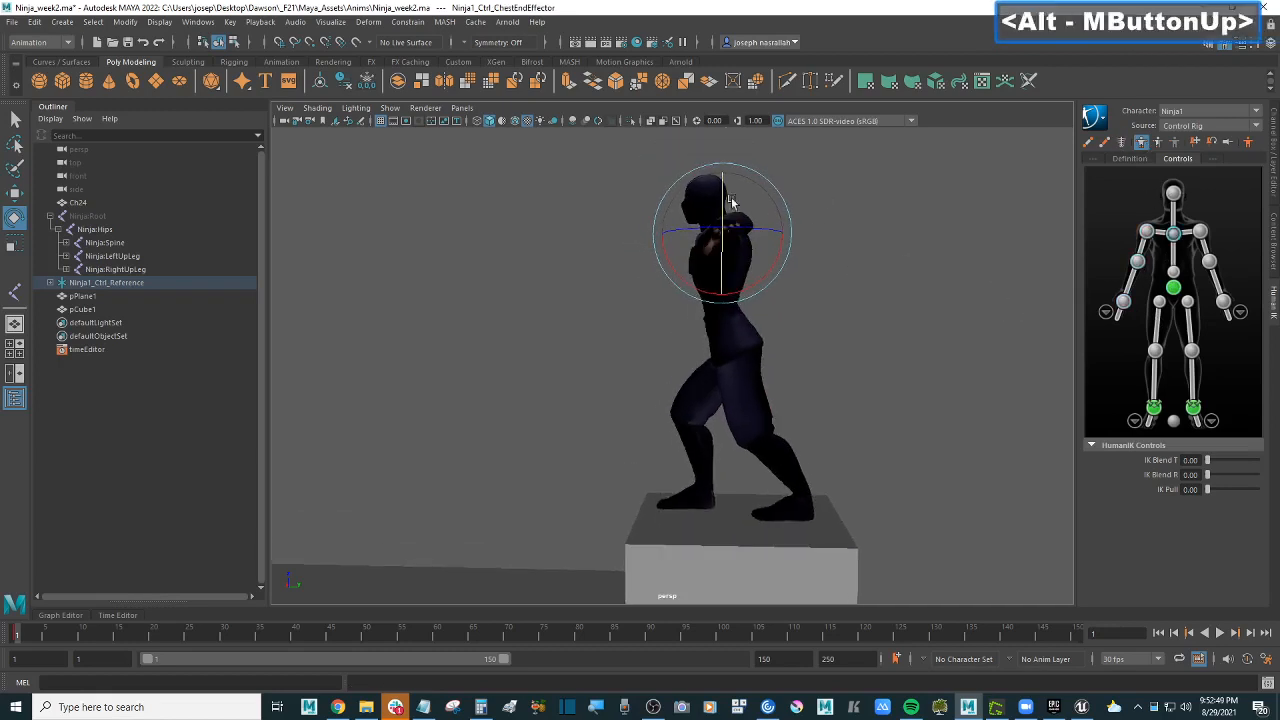
left_click_drag(776, 268, 829, 279)
scroll(870, 265, "up", 2, "alt")
key("s")
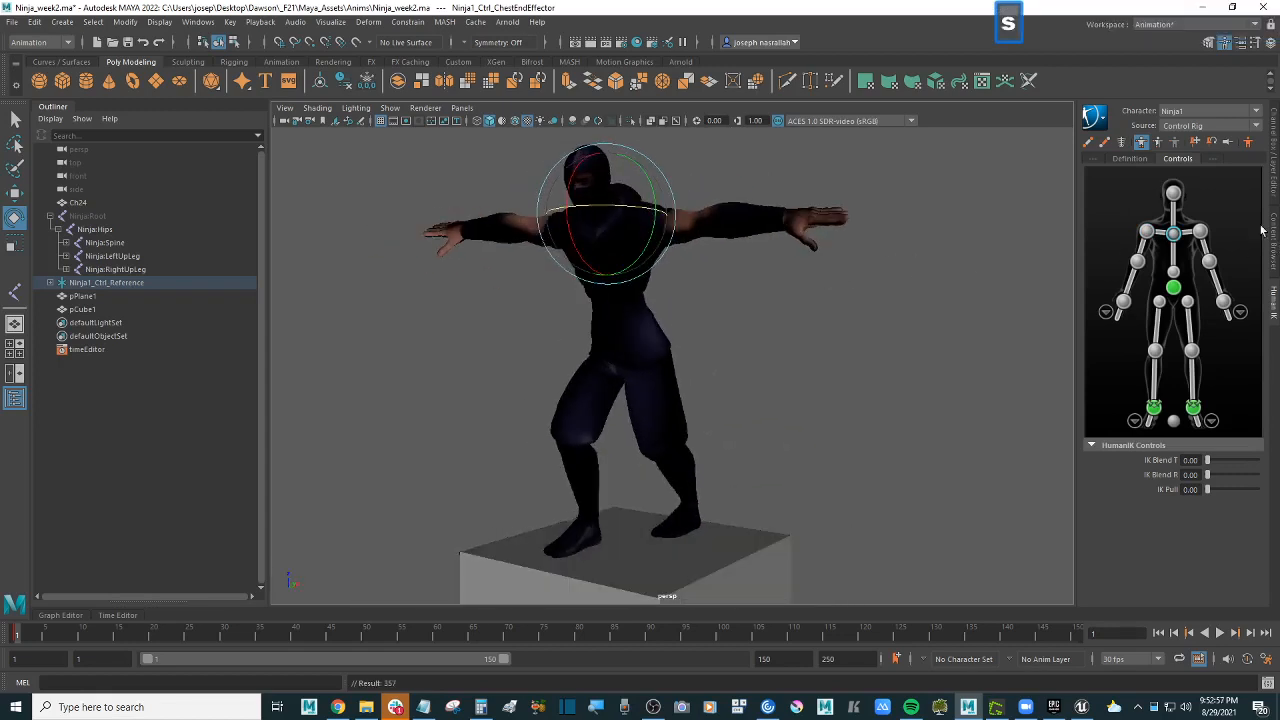
Step: Select both shoulder effectors, try rotating the arms about a world axis, and undo the rotation
left_click(1201, 232)
left_click(1147, 232, "ctrl")
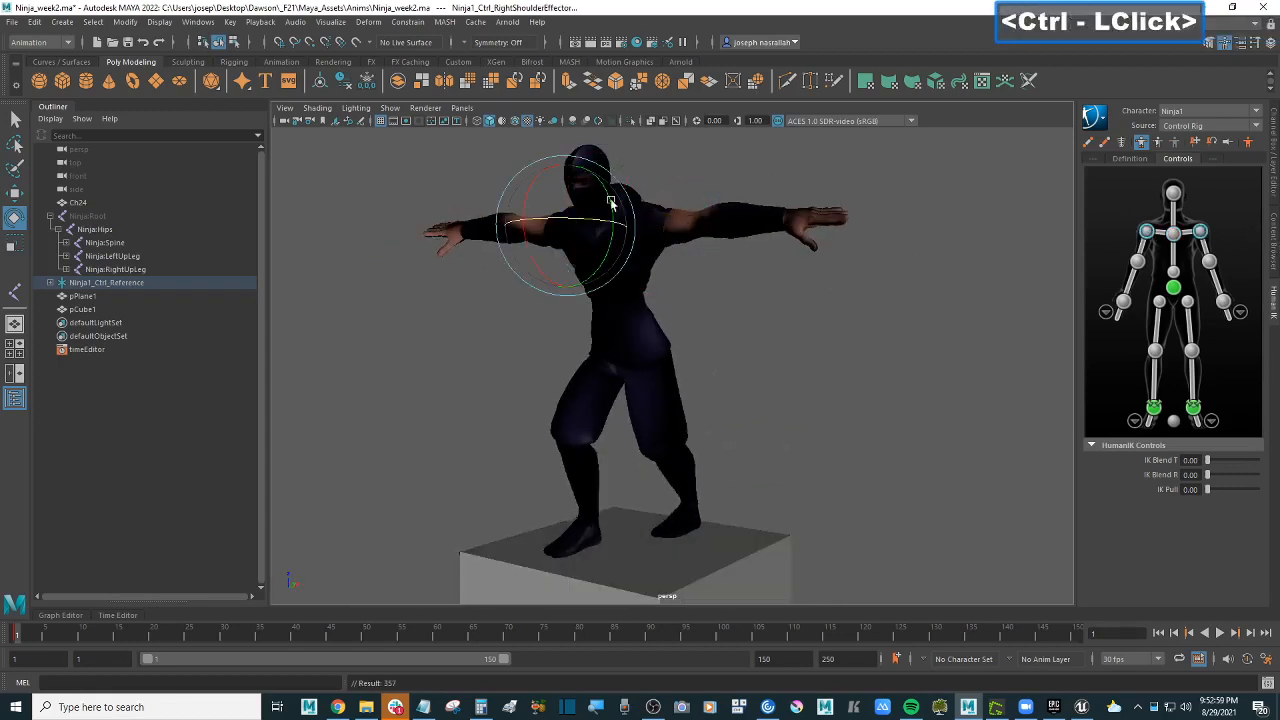
left_click_drag(805, 271, 808, 266, "alt")
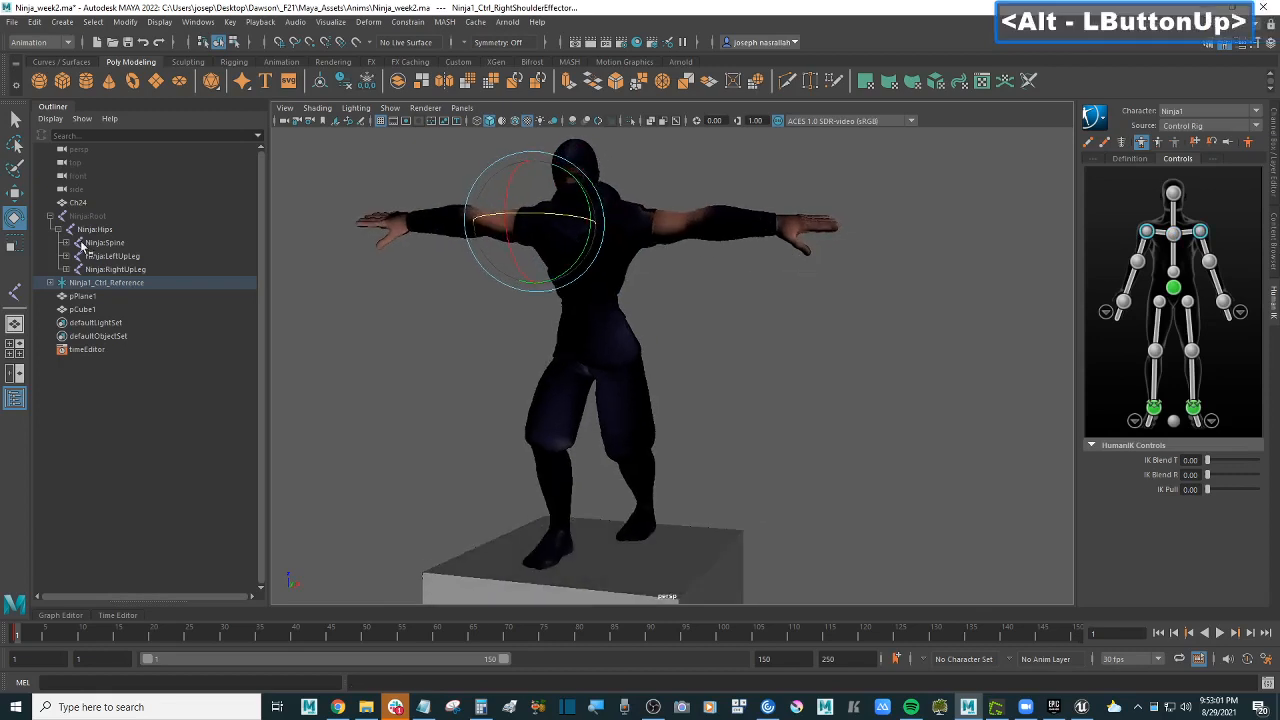
left_click_drag(586, 251, 577, 281)
key("ctrl+z")
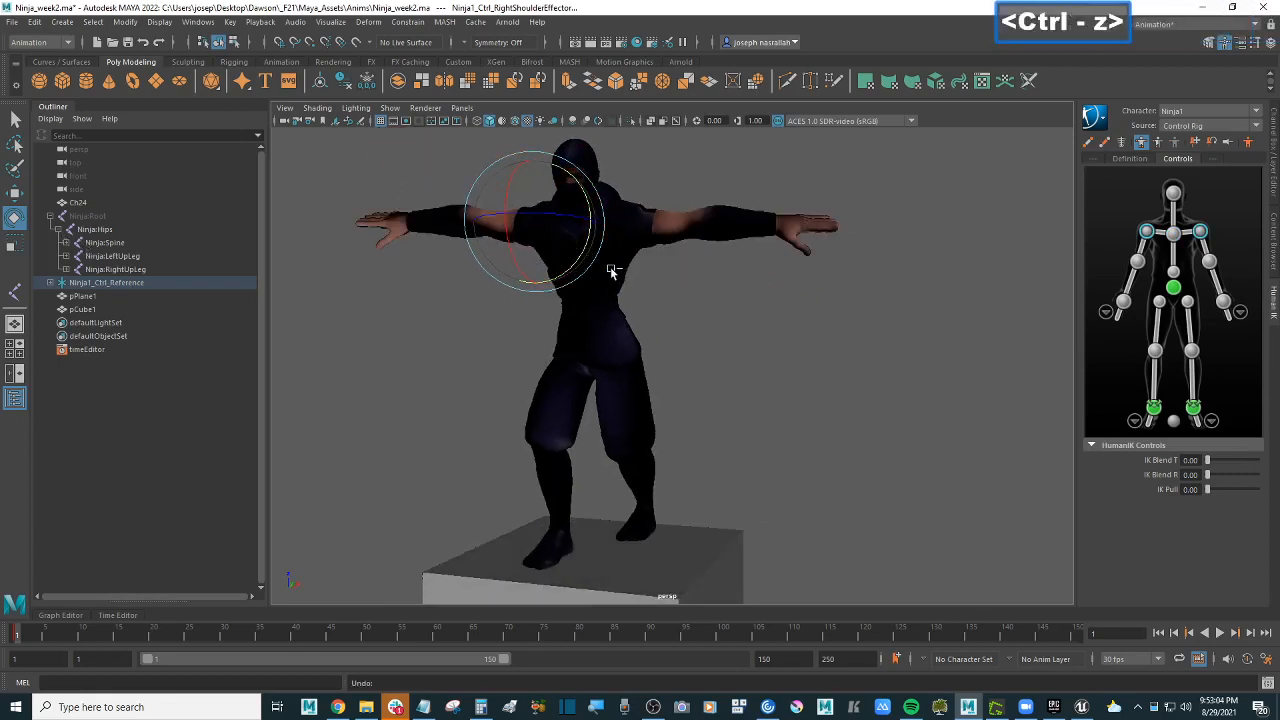
Step: Compare the World and Object axis orientations in the Rotate tool settings, and set the orientation to Object
double_click(14, 219)
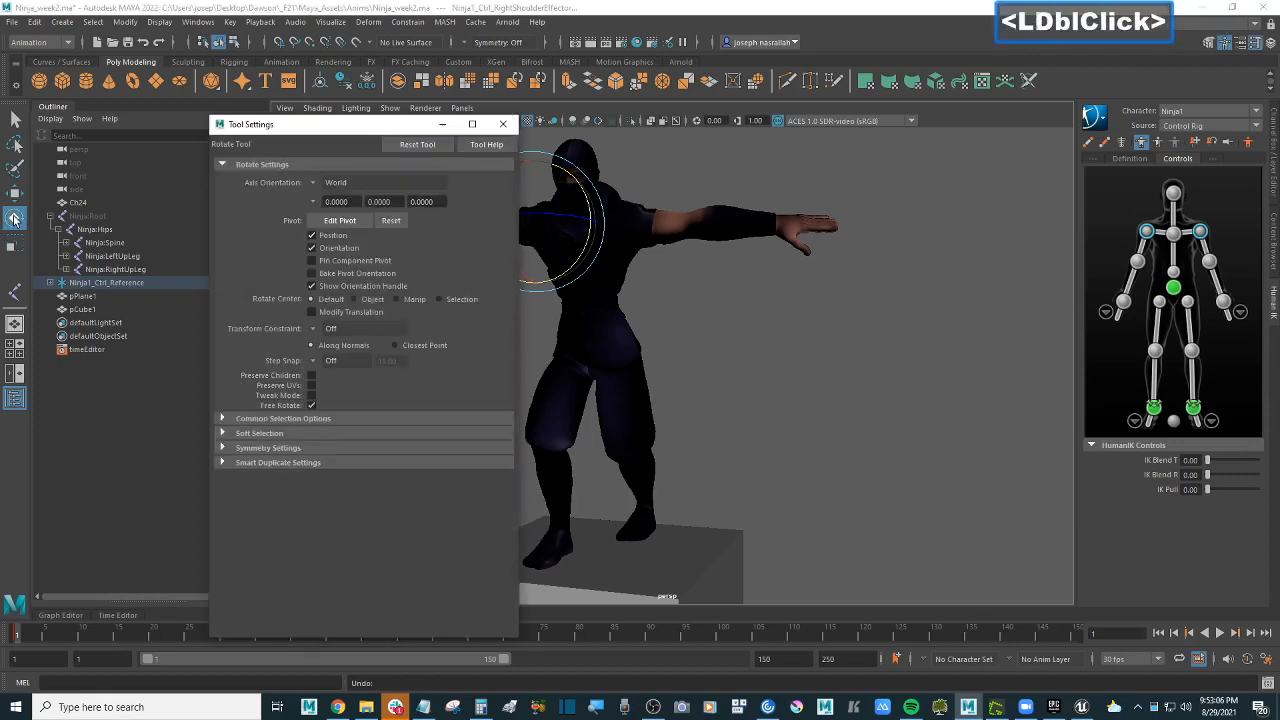
left_click(313, 182)
left_click(266, 182)
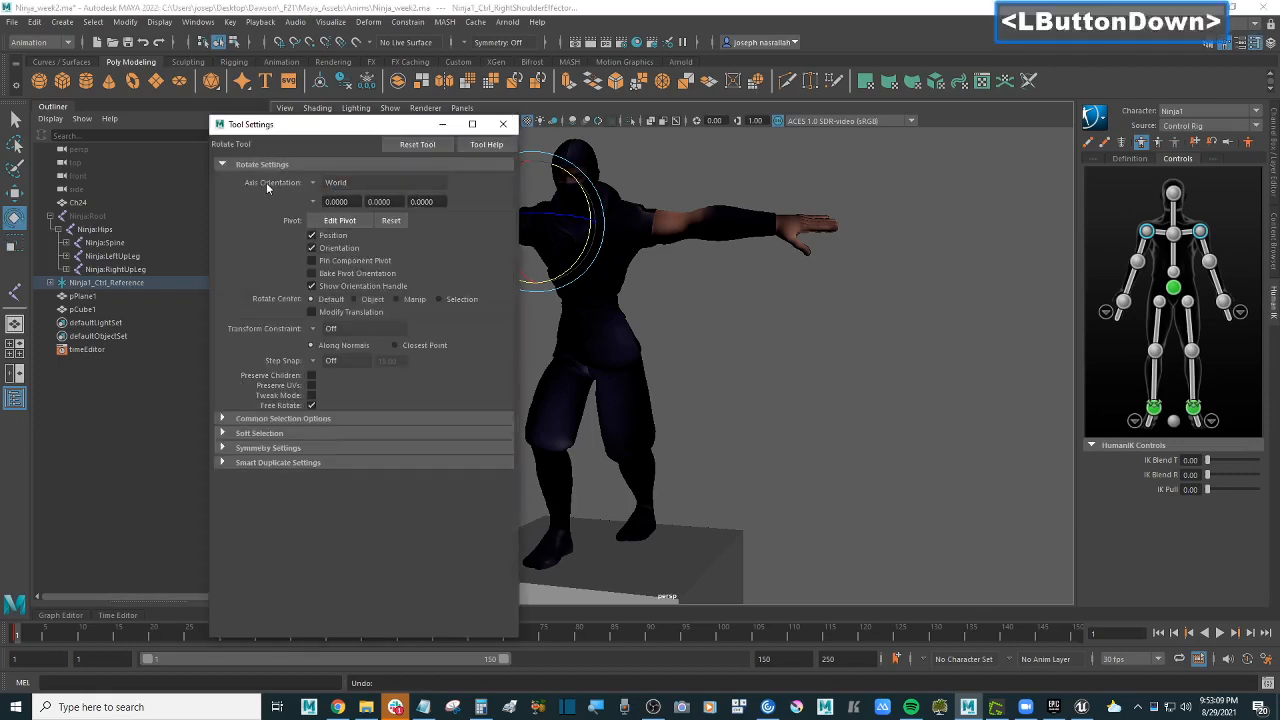
left_click(314, 185)
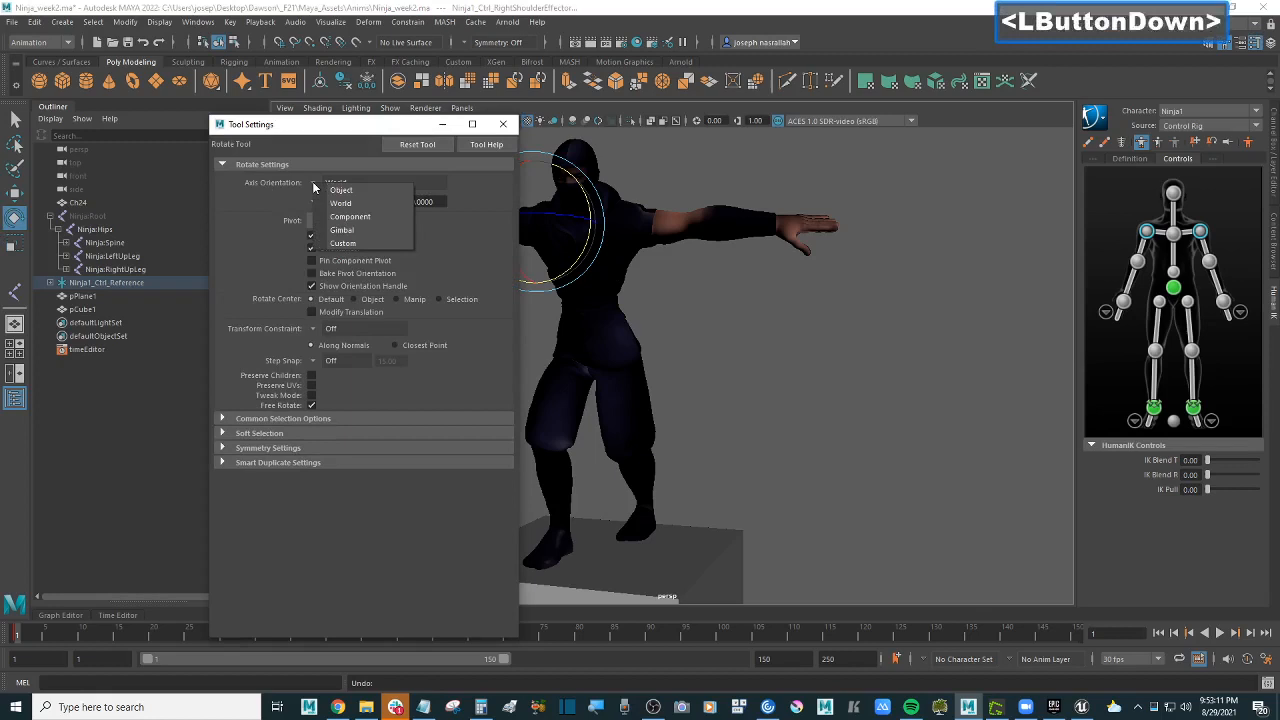
left_click(372, 190)
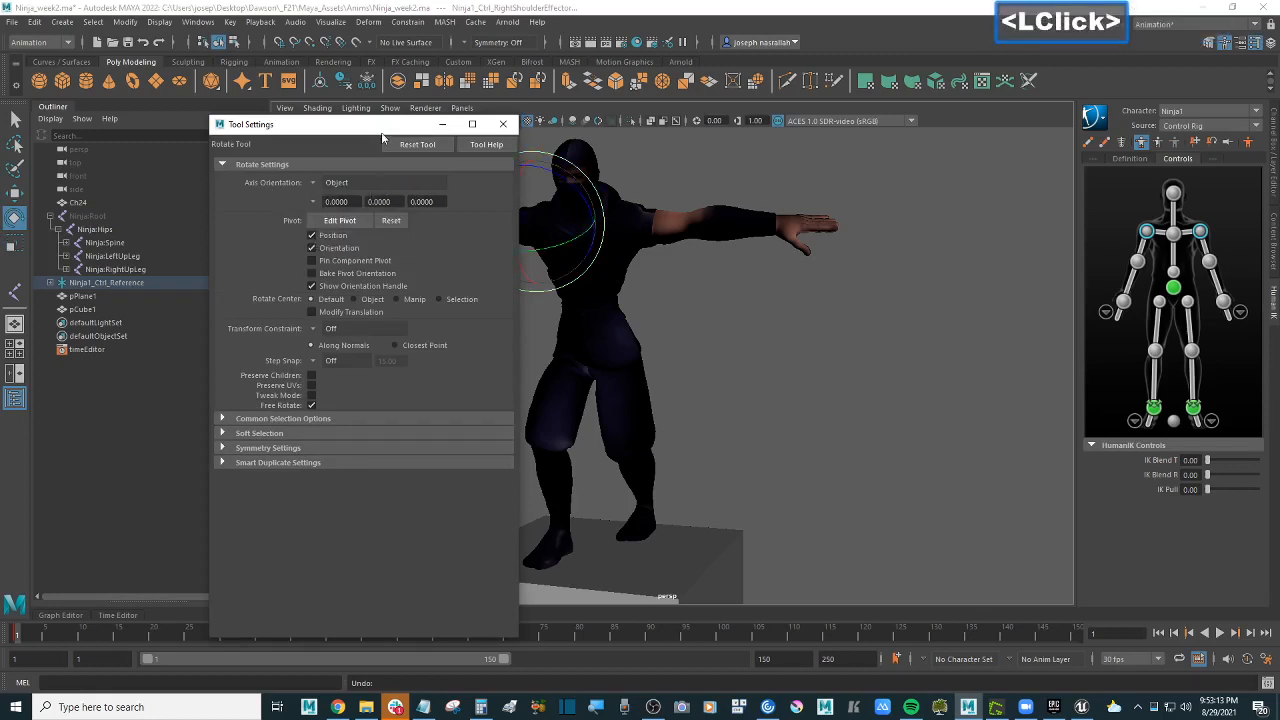
left_click_drag(387, 128, 274, 141)
left_click(197, 189)
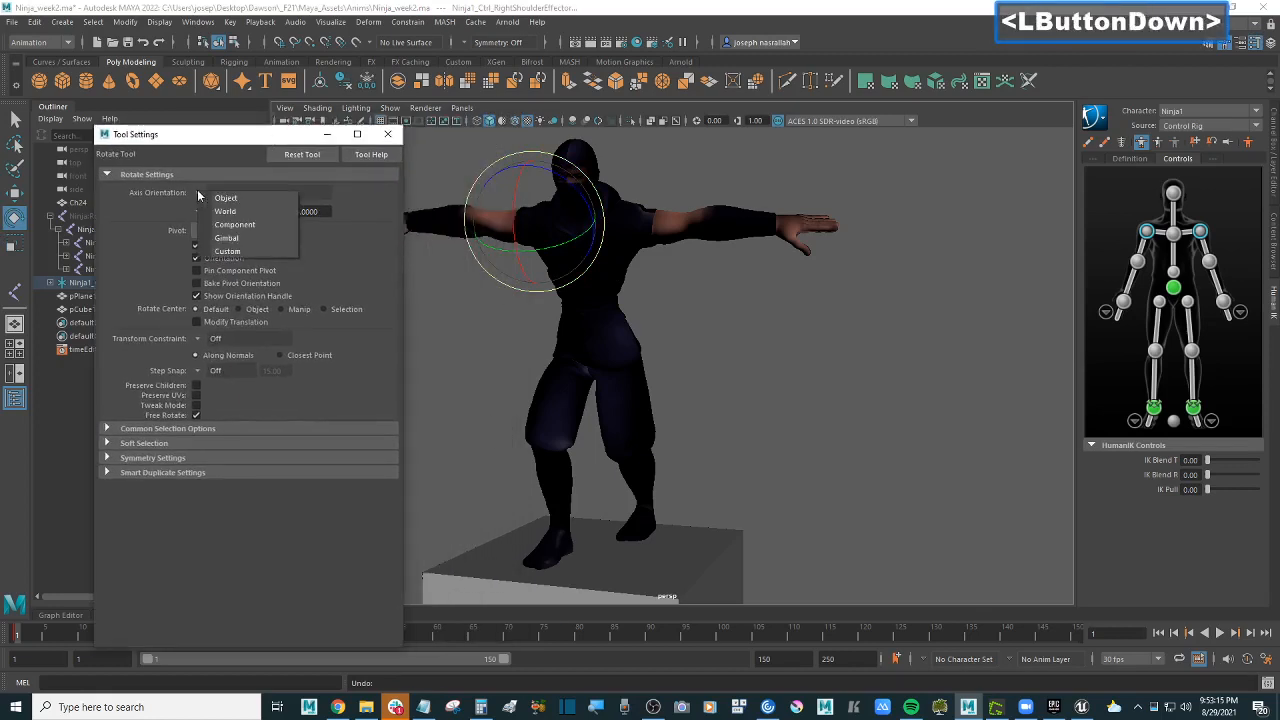
left_click(224, 212)
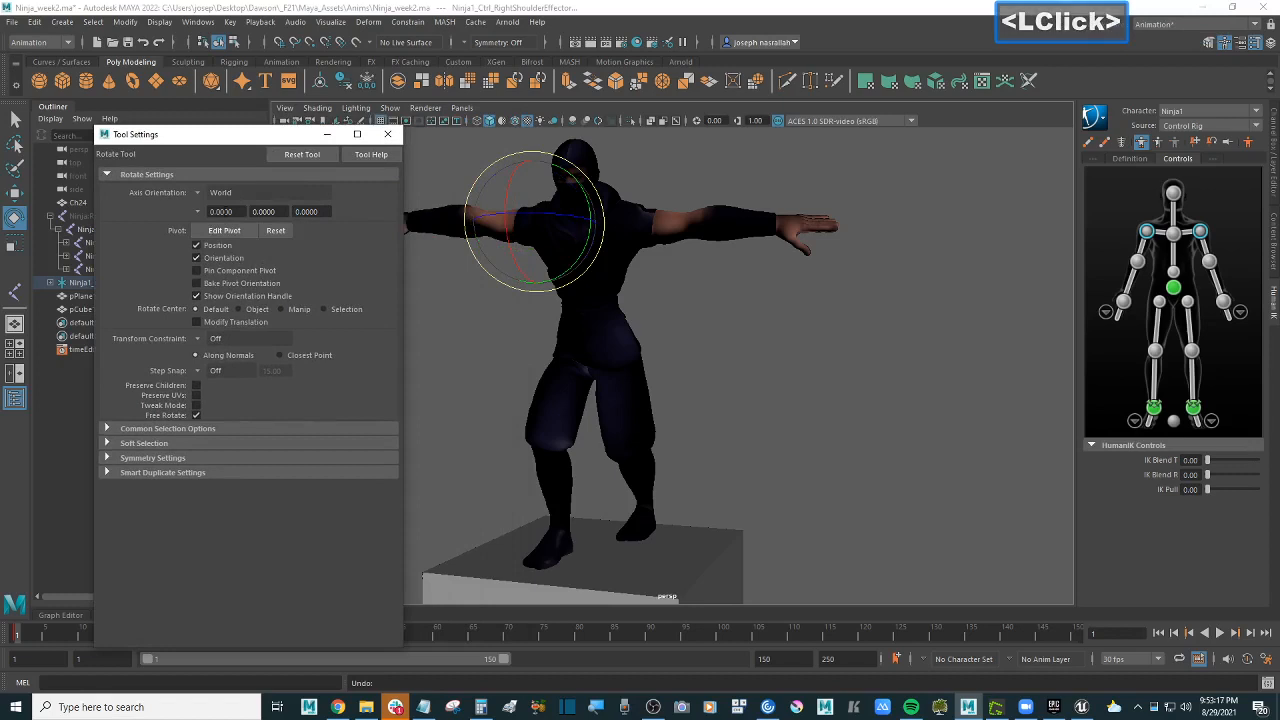
left_click_drag(650, 247, 602, 259, "alt")
left_click(196, 193)
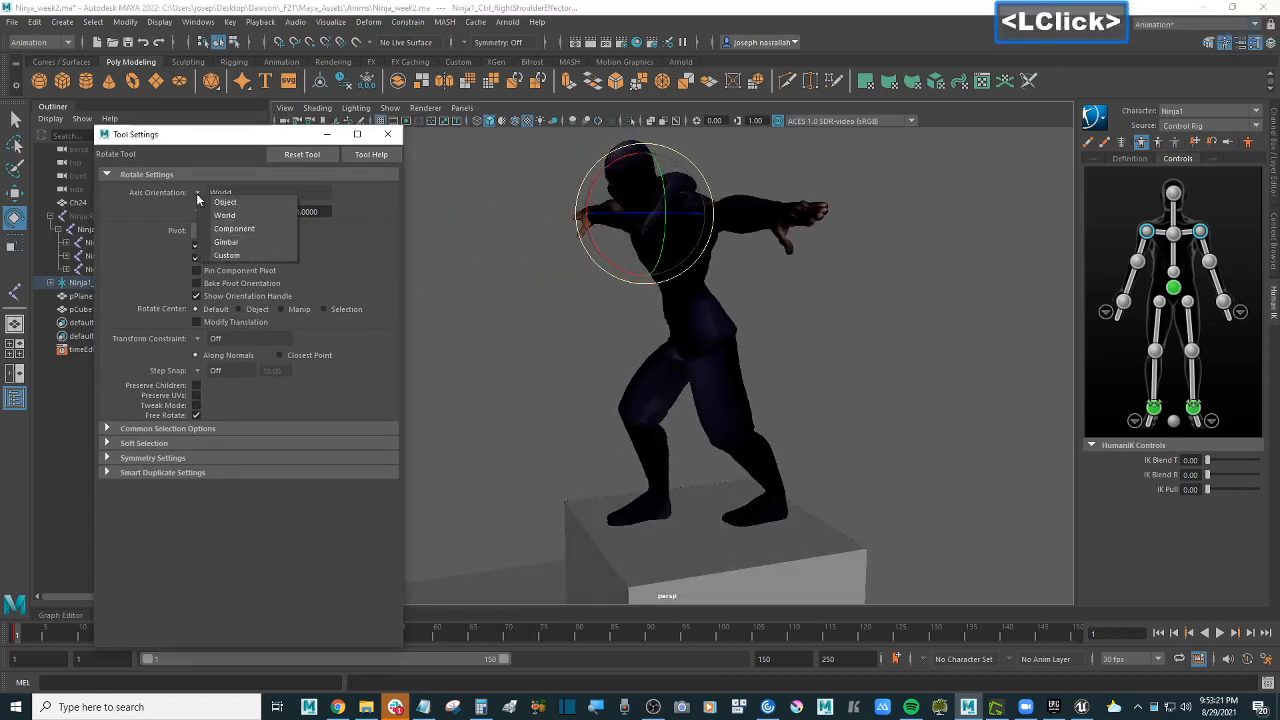
left_click(224, 203)
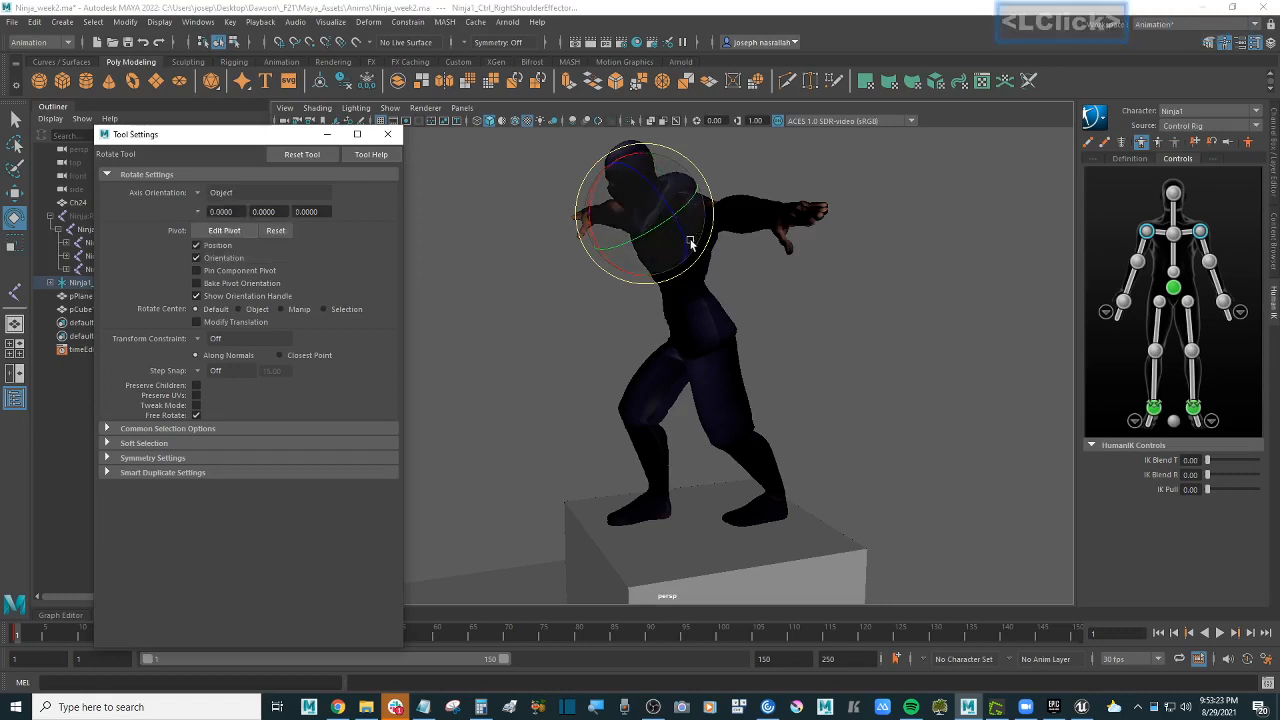
left_click(391, 137)
Step: Rotate both shoulder effectors to swing the ninja's arms down and behind the body, and key the pose on frame 1
left_click_drag(690, 250, 810, 253, "alt")
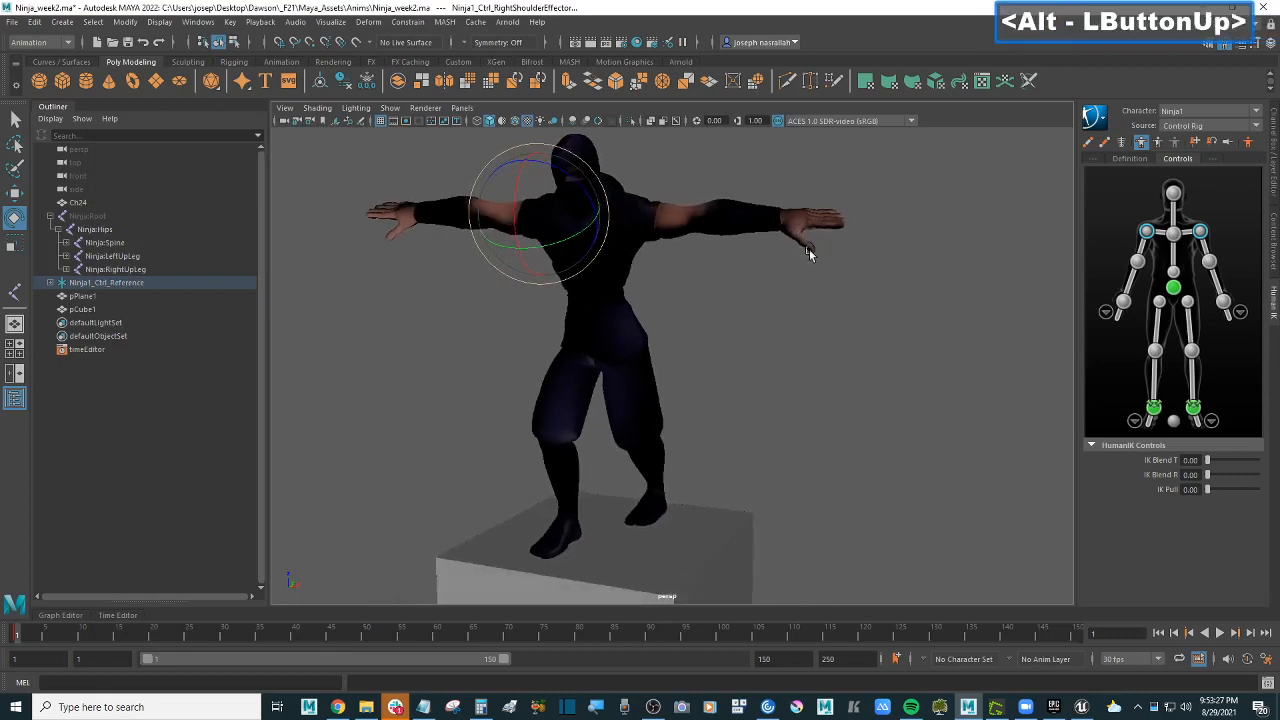
mouse_move(589, 197)
left_mouse_down()
mouse_move(594, 229)
mouse_move(597, 212)
left_mouse_up()
left_click_drag(734, 260, 613, 264, "alt")
scroll(613, 264, "down", 2, "alt")
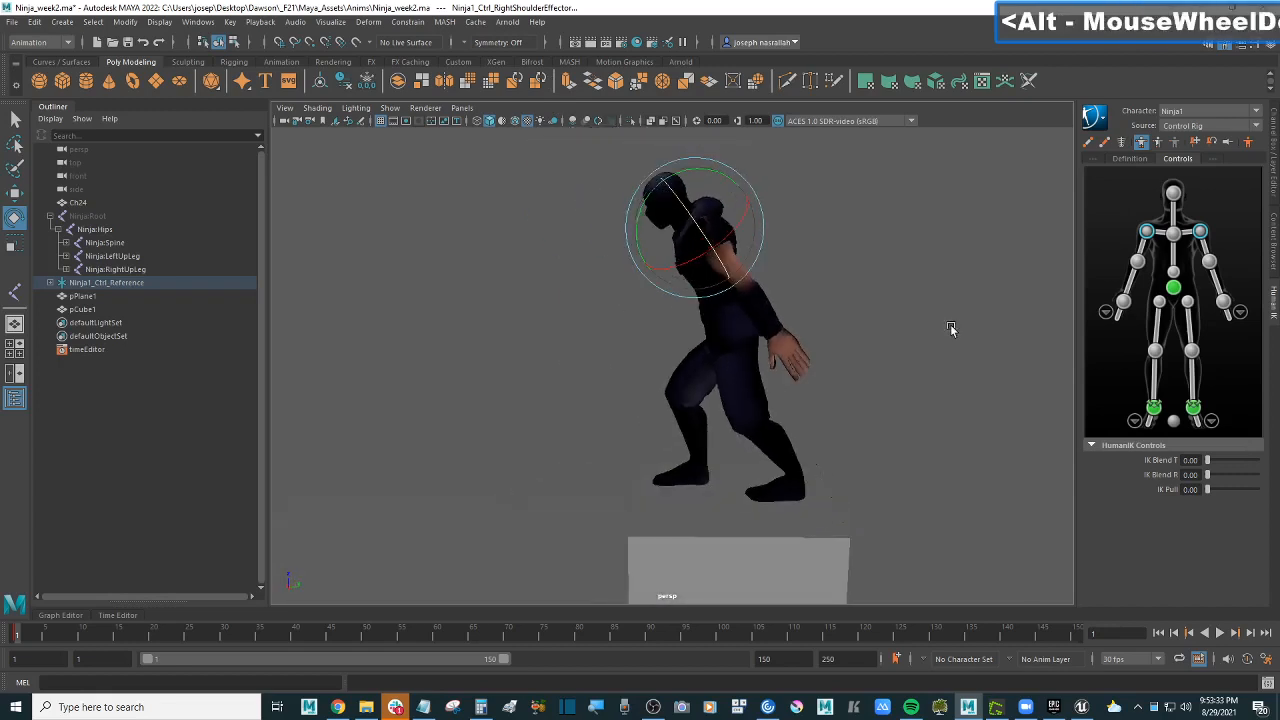
key("s")
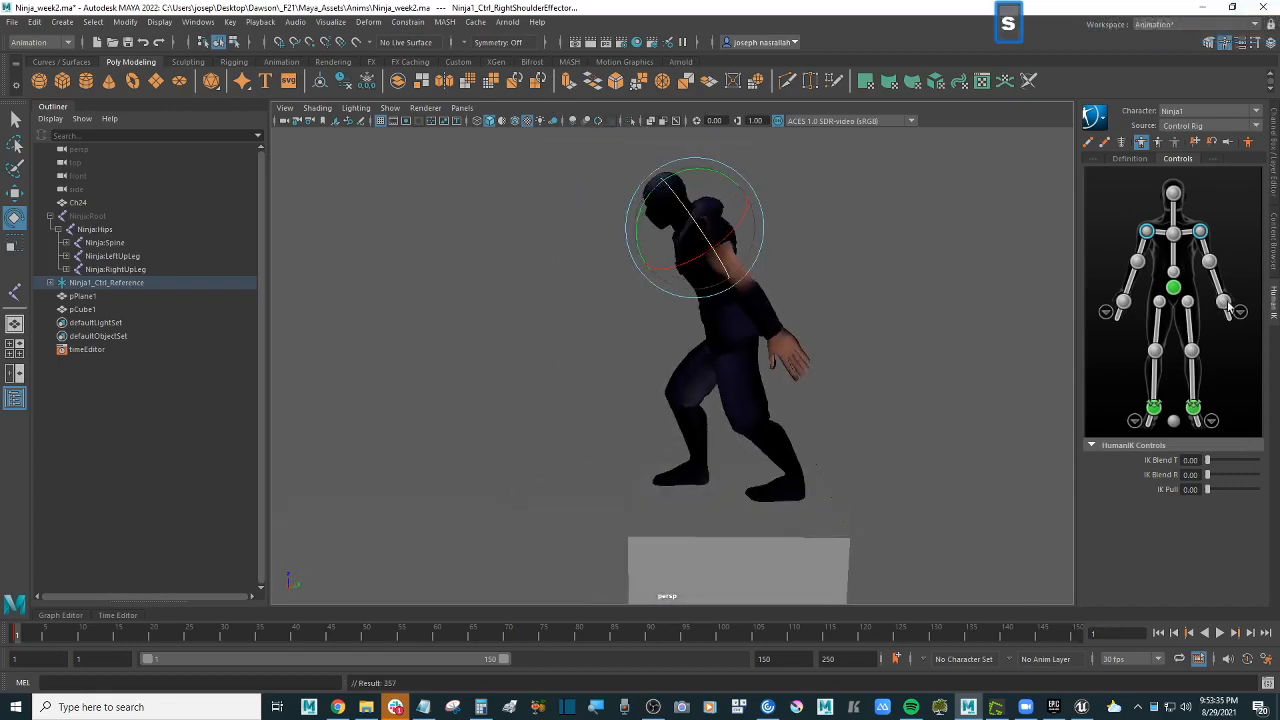
Step: Move the left wrist effector forward so the ninja's left hand sits beside the front of the thigh
left_click(1224, 302)
scroll(874, 285, "up", 2)
key("w")
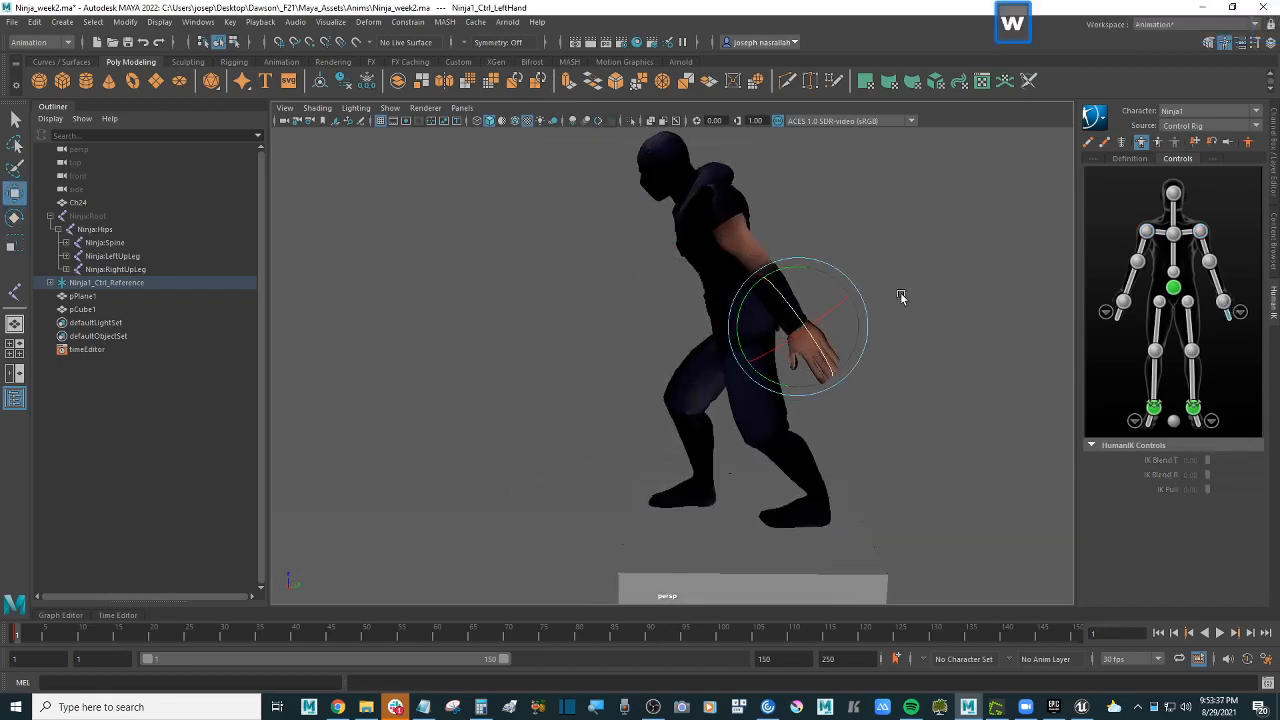
left_click_drag(845, 283, 779, 276)
left_click(1224, 303)
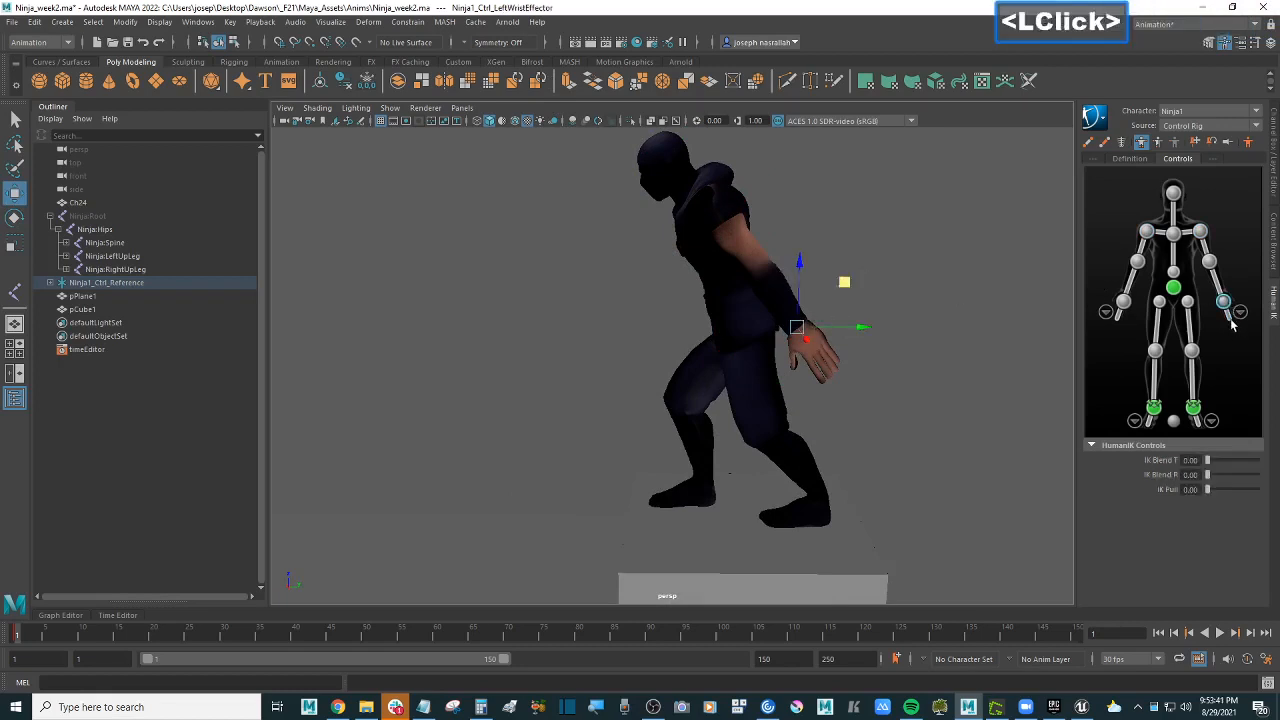
left_click(1230, 313)
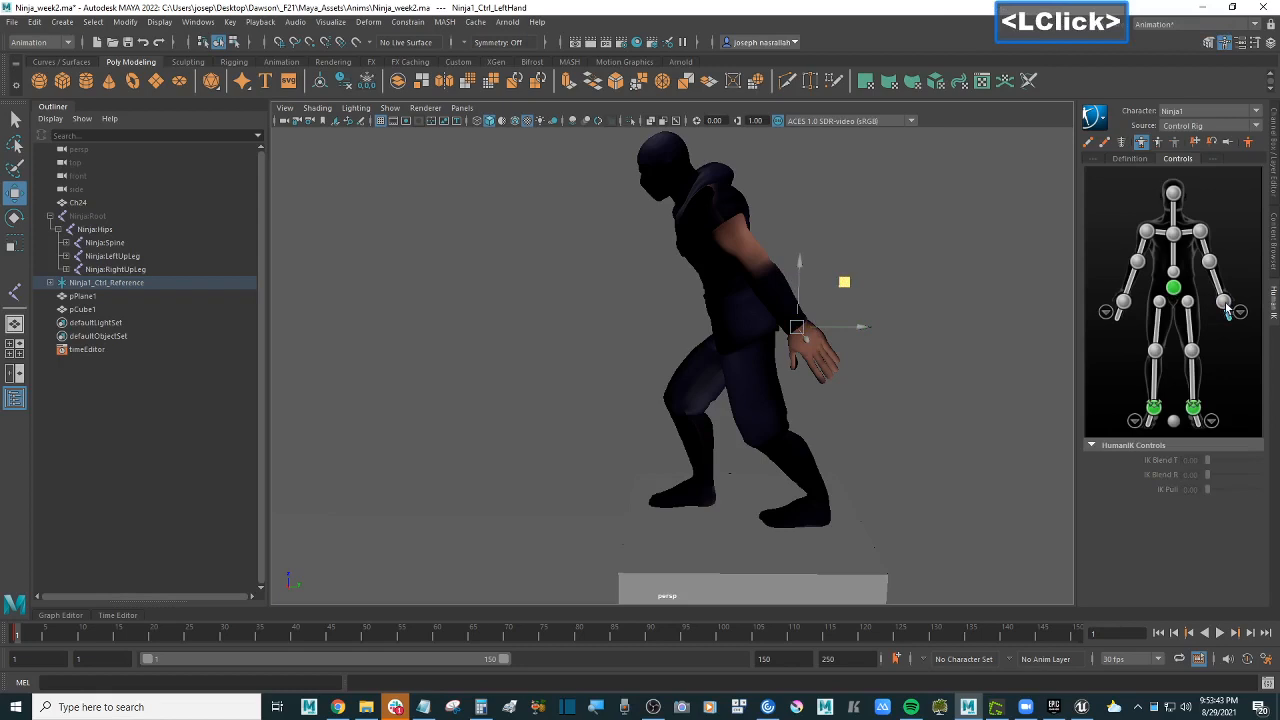
left_click(1225, 304)
left_click_drag(844, 283, 768, 285)
scroll(808, 294, "up", 2, "alt")
middle_click_drag(768, 285, 828, 316, "alt")
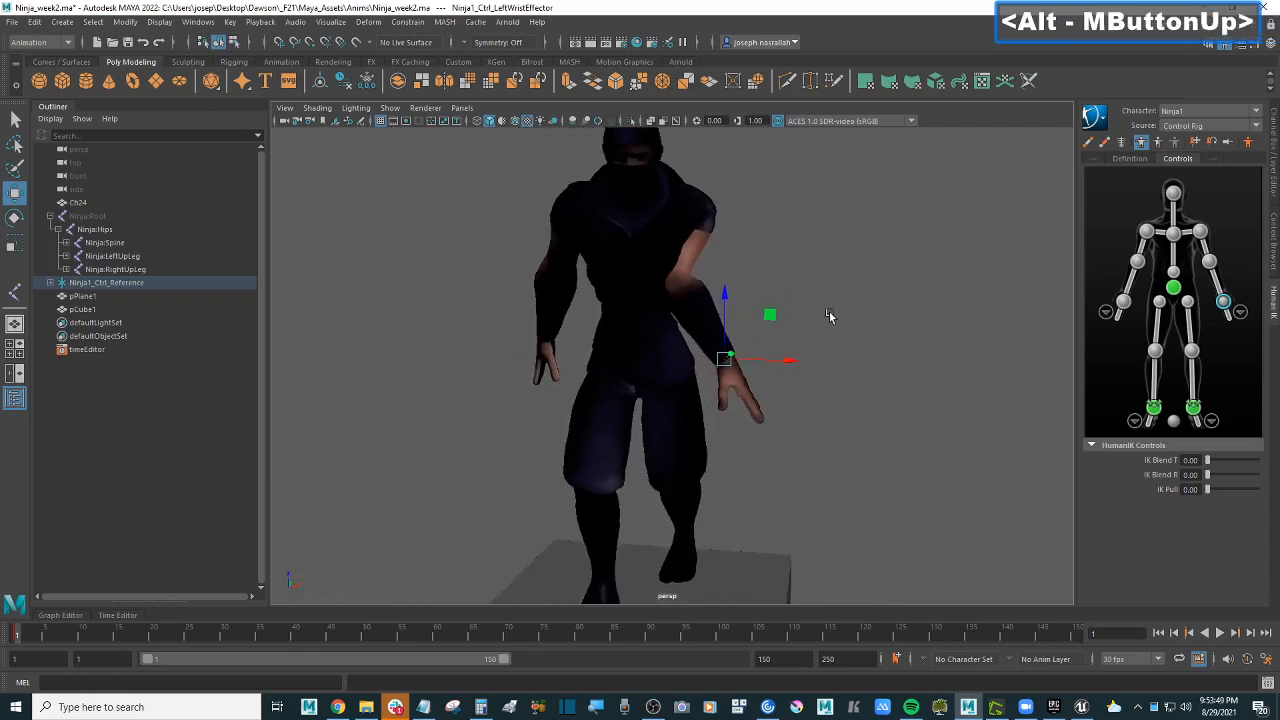
Step: Try to reposition the left elbow effector and undo the change
left_click(1209, 262)
left_click_drag(834, 271, 823, 246, "alt")
key("ctrl+z")
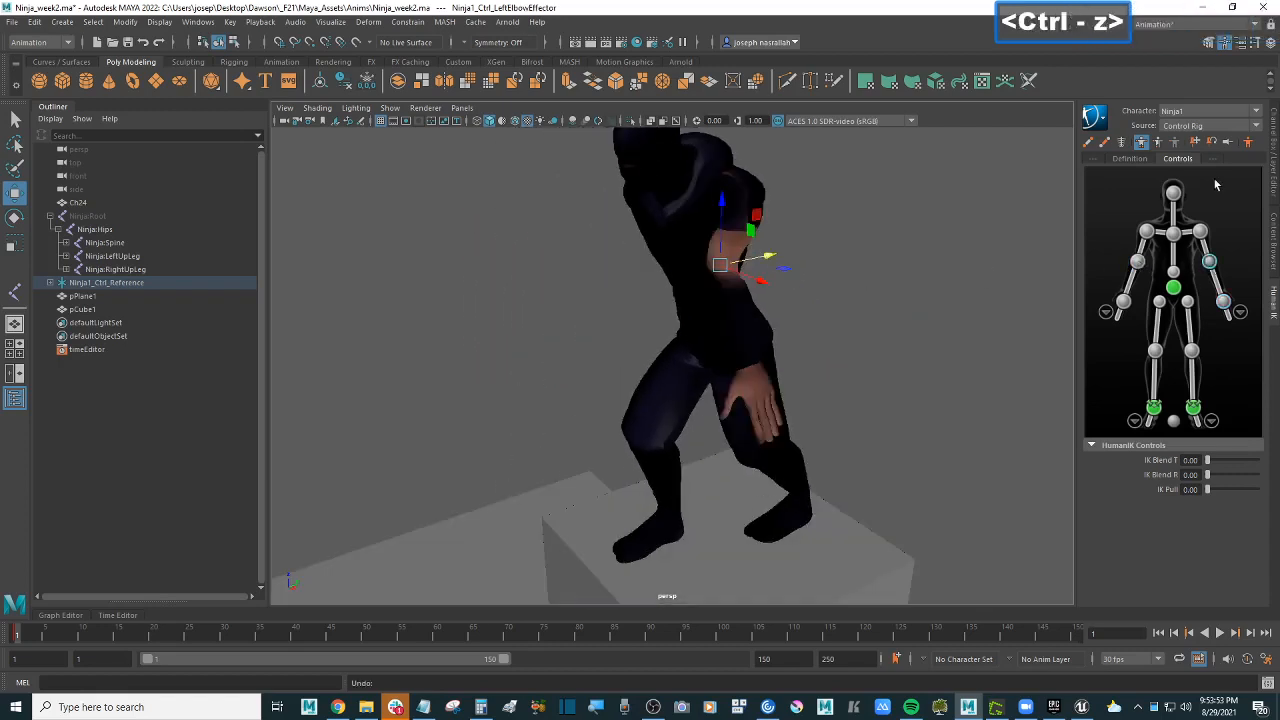
Step: Pin both translation and rotation of the left and right wrist effectors
left_click(1224, 301)
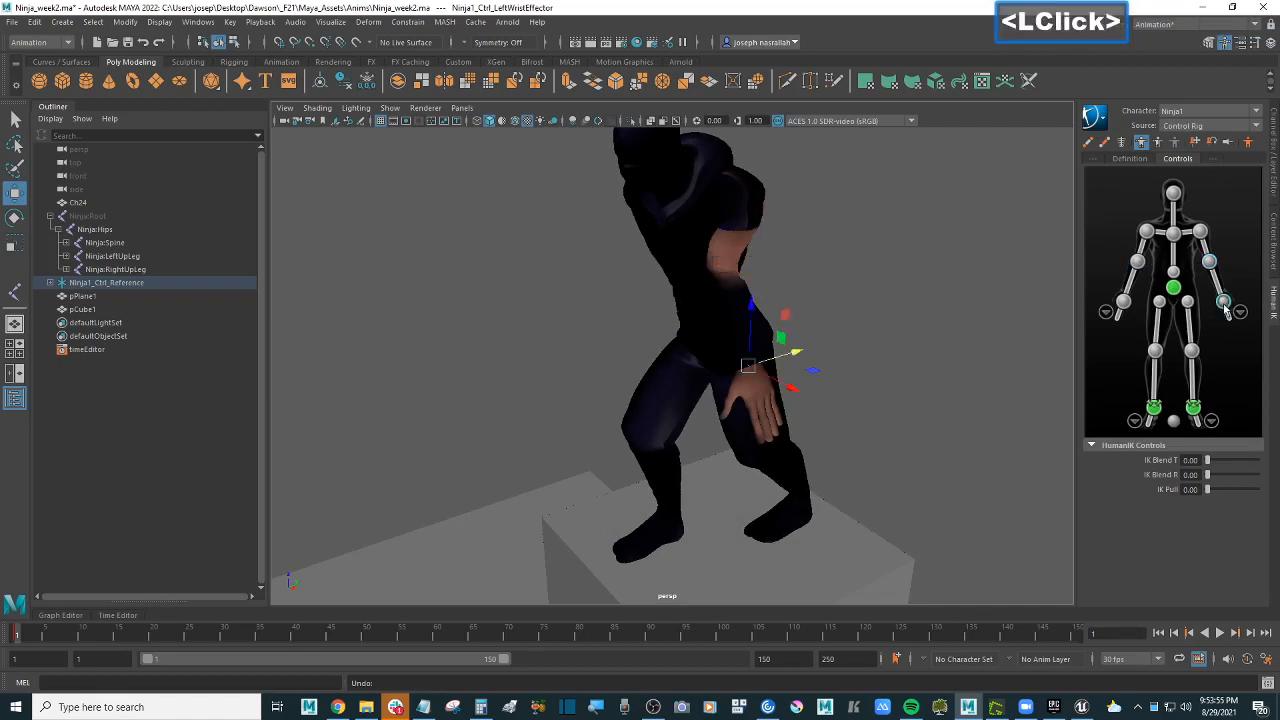
left_click(1123, 302, "ctrl")
left_click(1194, 141)
double_click(1212, 142)
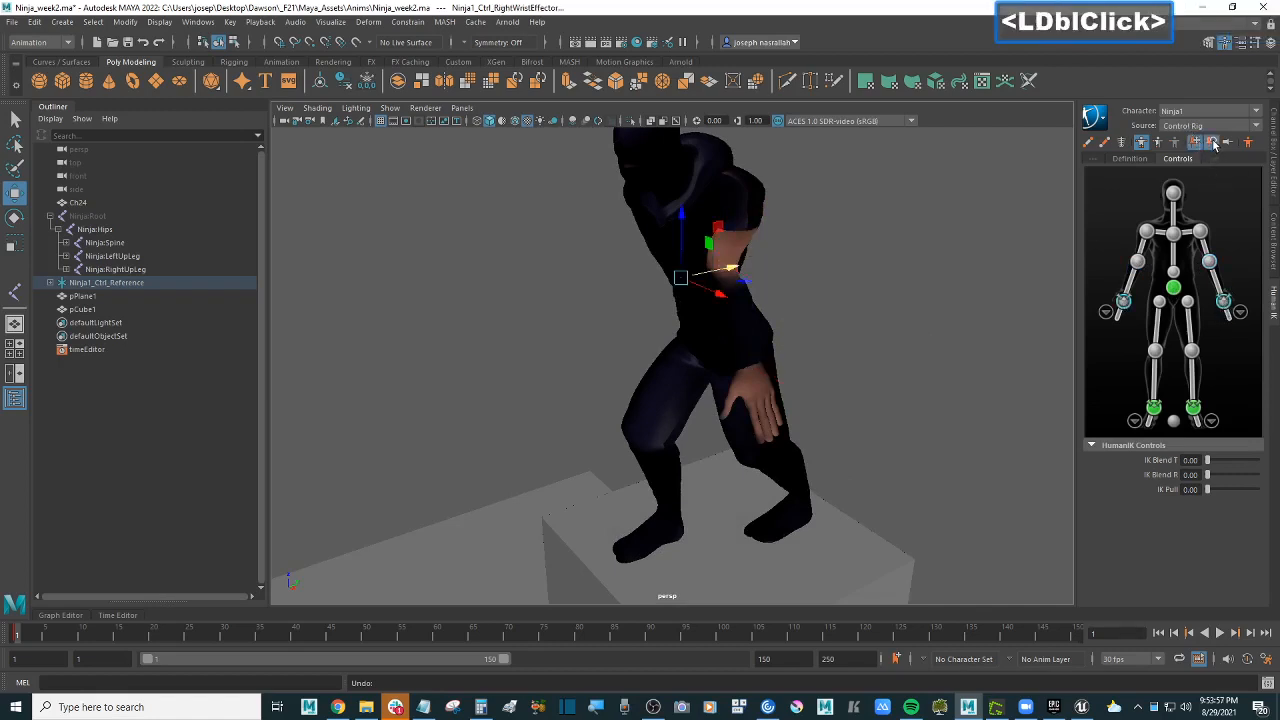
Step: Move the left elbow effector outward from the ninja's torso and key the pose on frame 1
left_click(1210, 263)
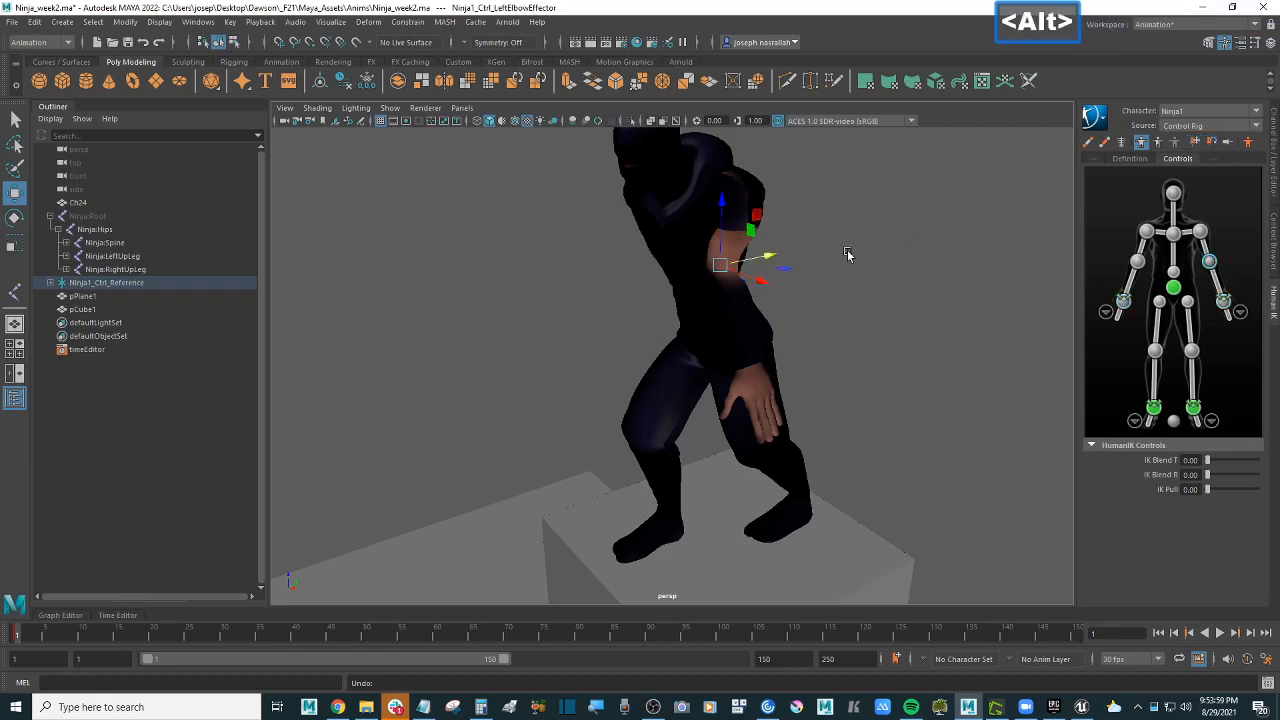
mouse_move(849, 254)
left_mouse_down("alt")
mouse_move(911, 254)
mouse_move(838, 241)
mouse_move(764, 256)
mouse_move(746, 240)
mouse_move(800, 236)
mouse_move(785, 226)
mouse_move(623, 229)
mouse_move(750, 270)
mouse_move(866, 241)
mouse_move(838, 253)
left_mouse_up("alt")
scroll(848, 245, "down", 2, "alt")
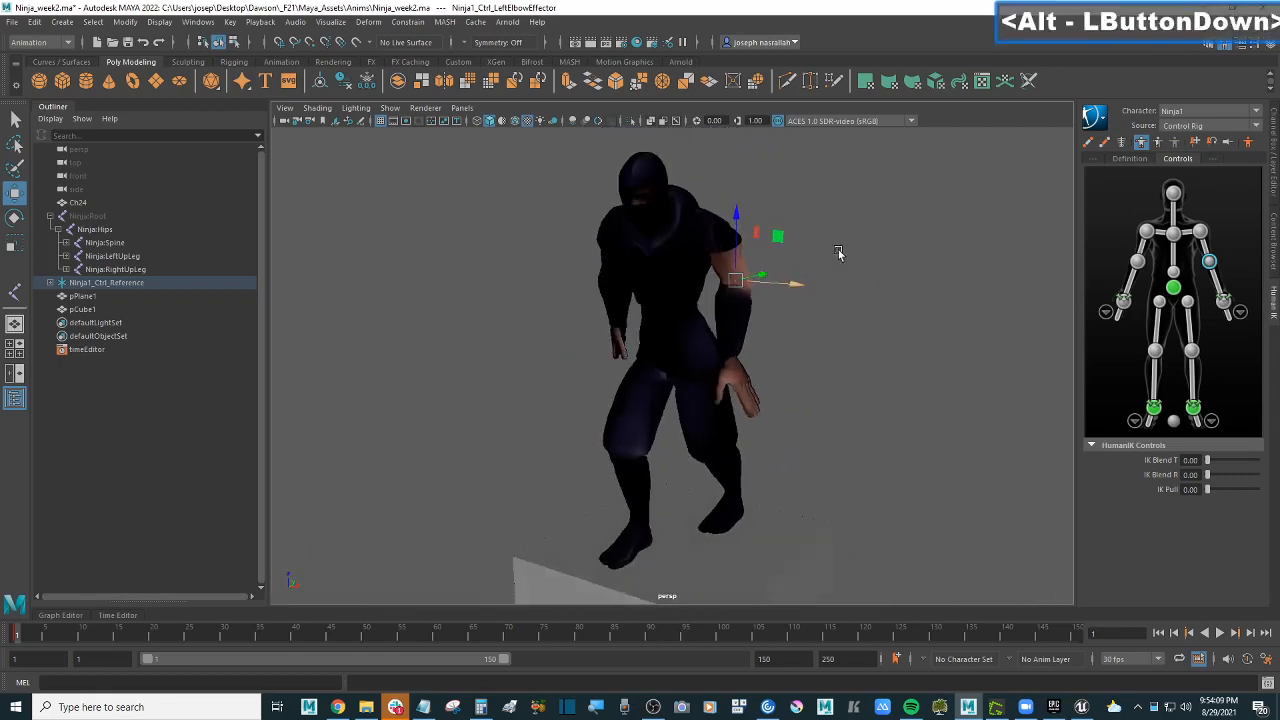
key("s")
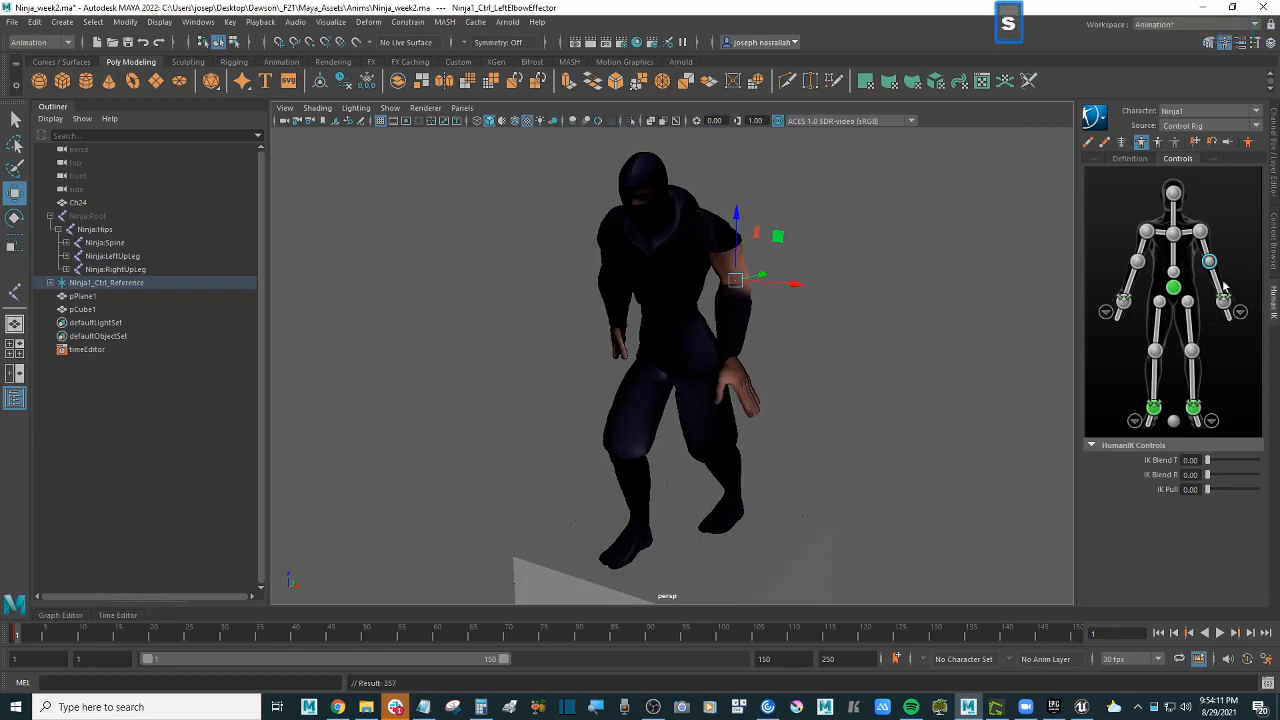
Step: Move the right wrist effector slightly forward and up, closer to the ninja's hip
left_click(1138, 263)
left_click_drag(829, 276, 922, 280, "alt")
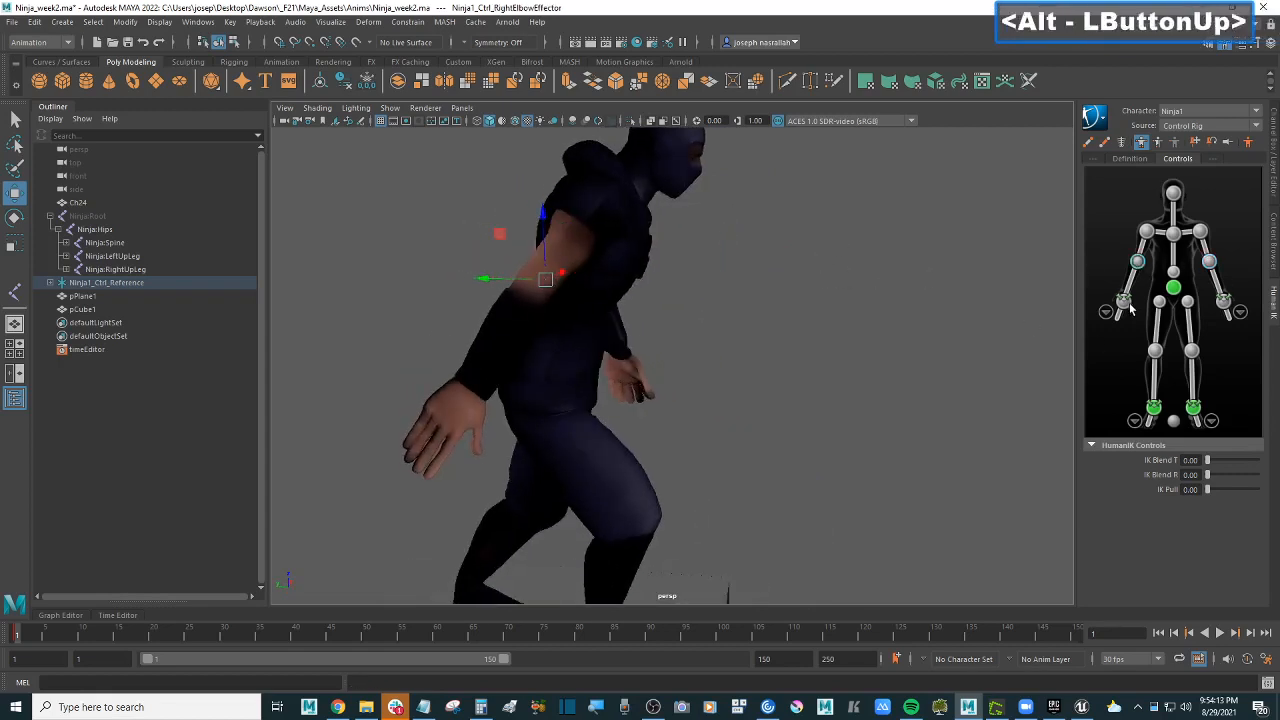
left_click(1126, 303)
mouse_move(771, 306)
left_mouse_down("alt")
mouse_move(749, 309)
mouse_move(760, 314)
left_mouse_up("alt")
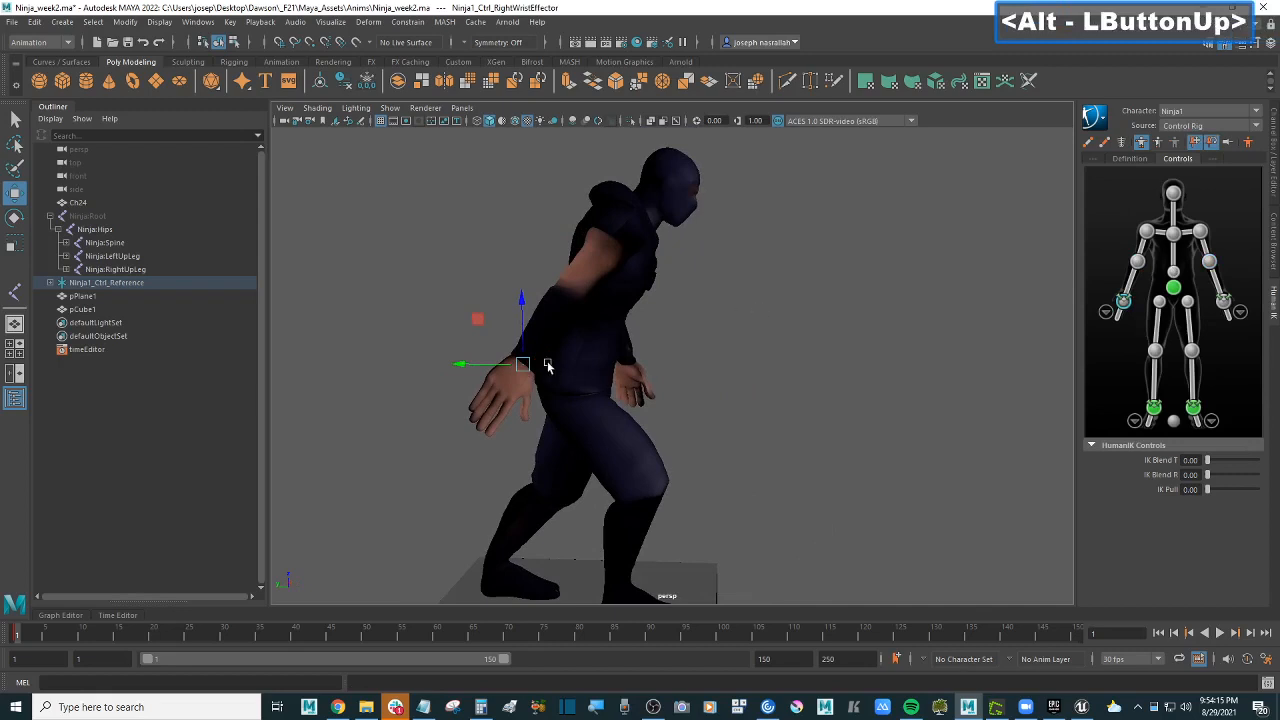
left_click_drag(522, 364, 546, 342)
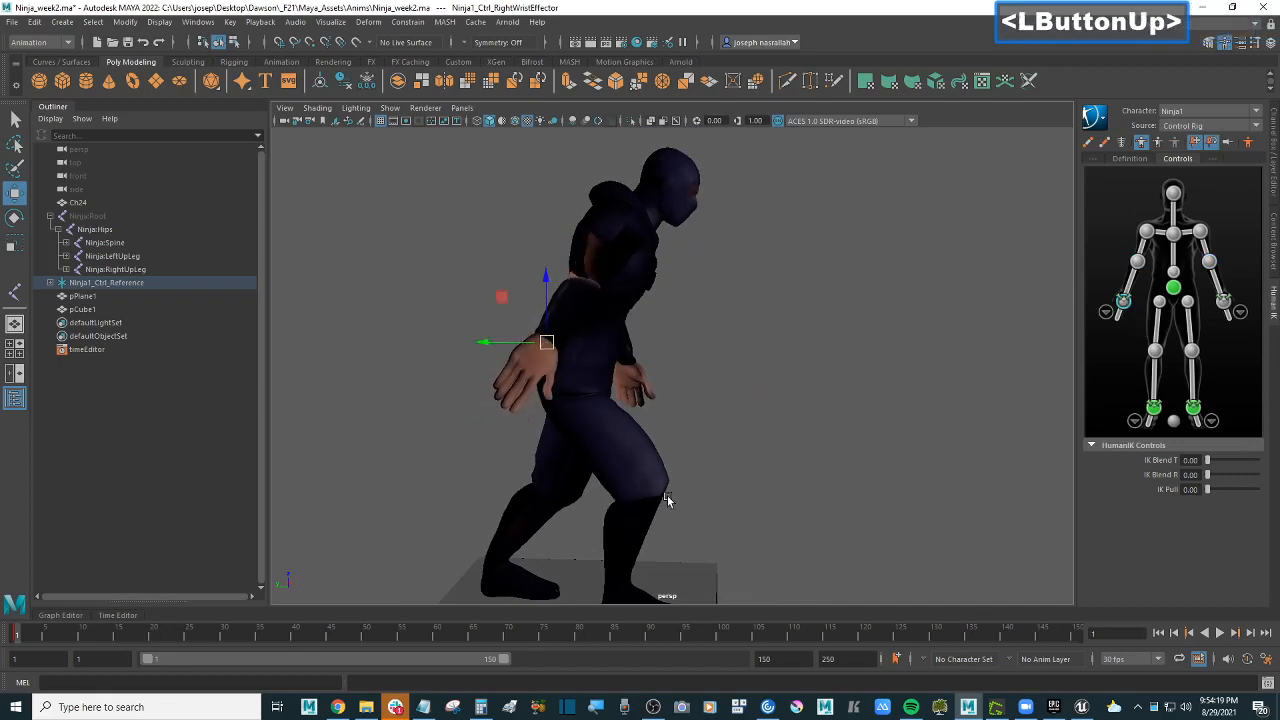
left_click_drag(1040, 314, 790, 308, "alt")
Step: Move the right elbow effector outward from the torso to refine the bend of the right arm
left_click(1139, 265)
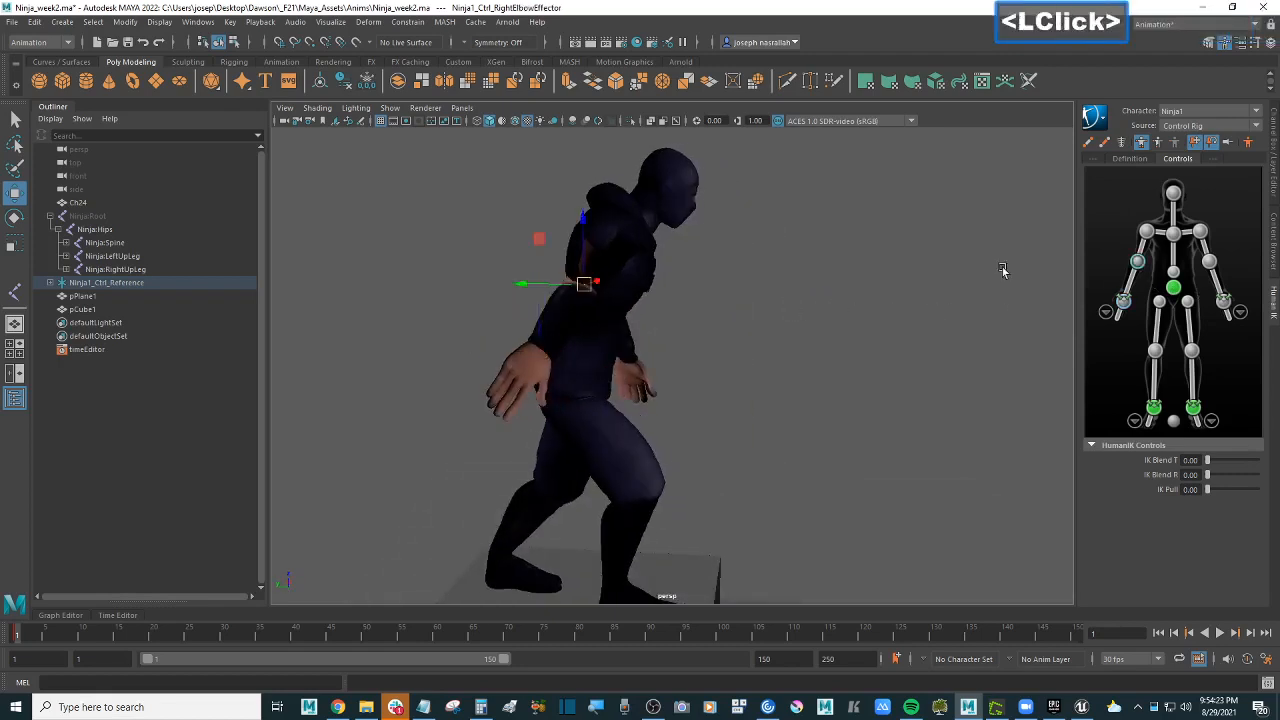
left_click_drag(525, 288, 625, 263)
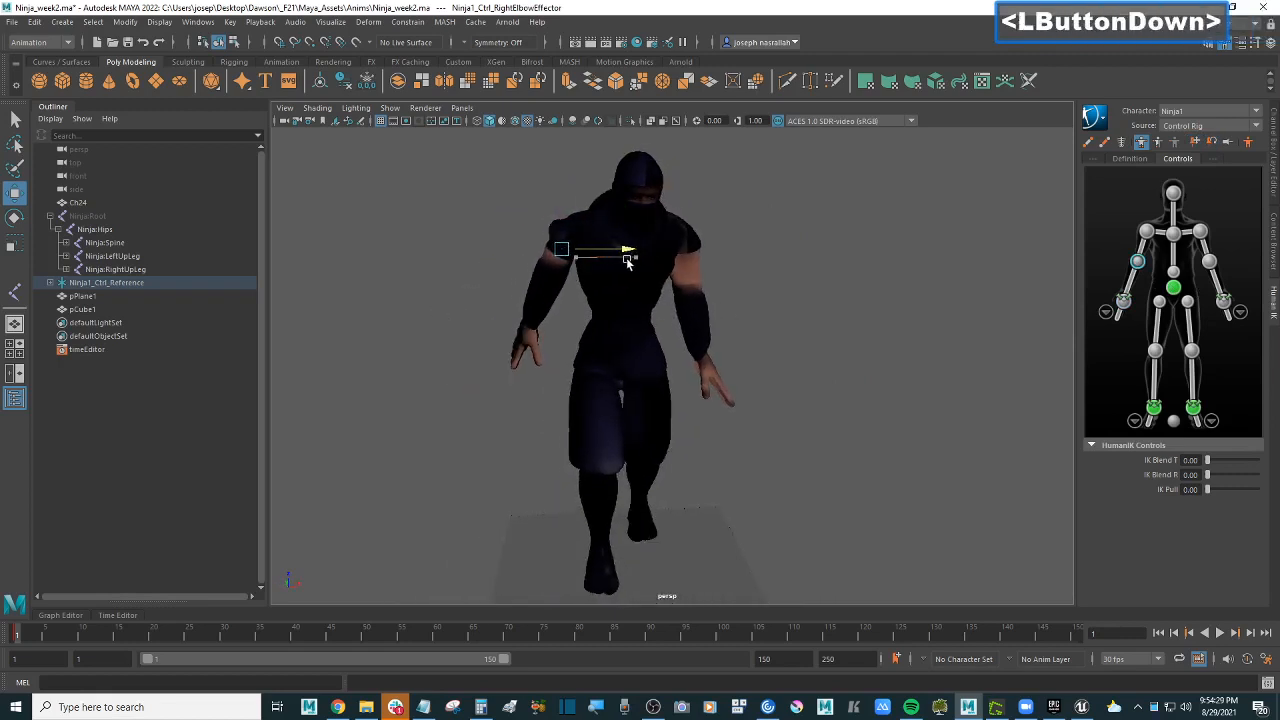
scroll(717, 271, "down", 2)
left_click_drag(717, 271, 700, 300, "alt")
scroll(879, 345, "up", 2, "alt")
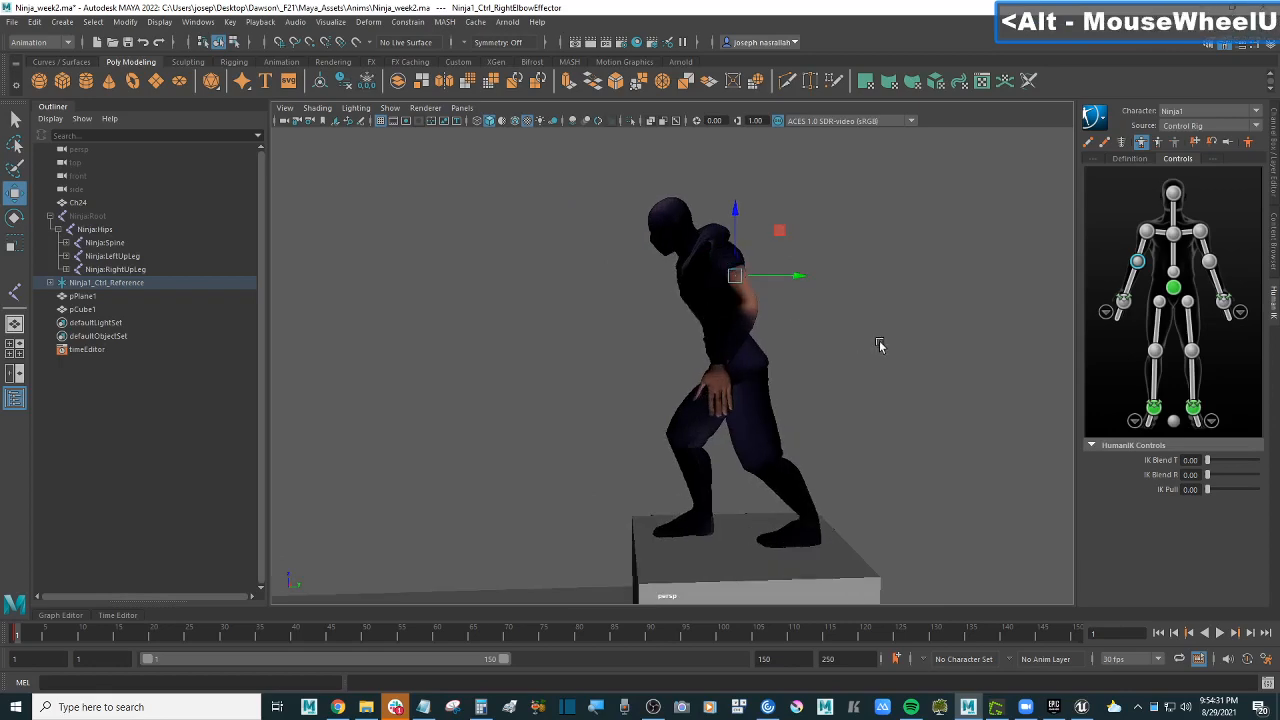
mouse_move(879, 345)
left_mouse_down("alt")
mouse_move(863, 340)
mouse_move(895, 358)
left_mouse_up("alt")
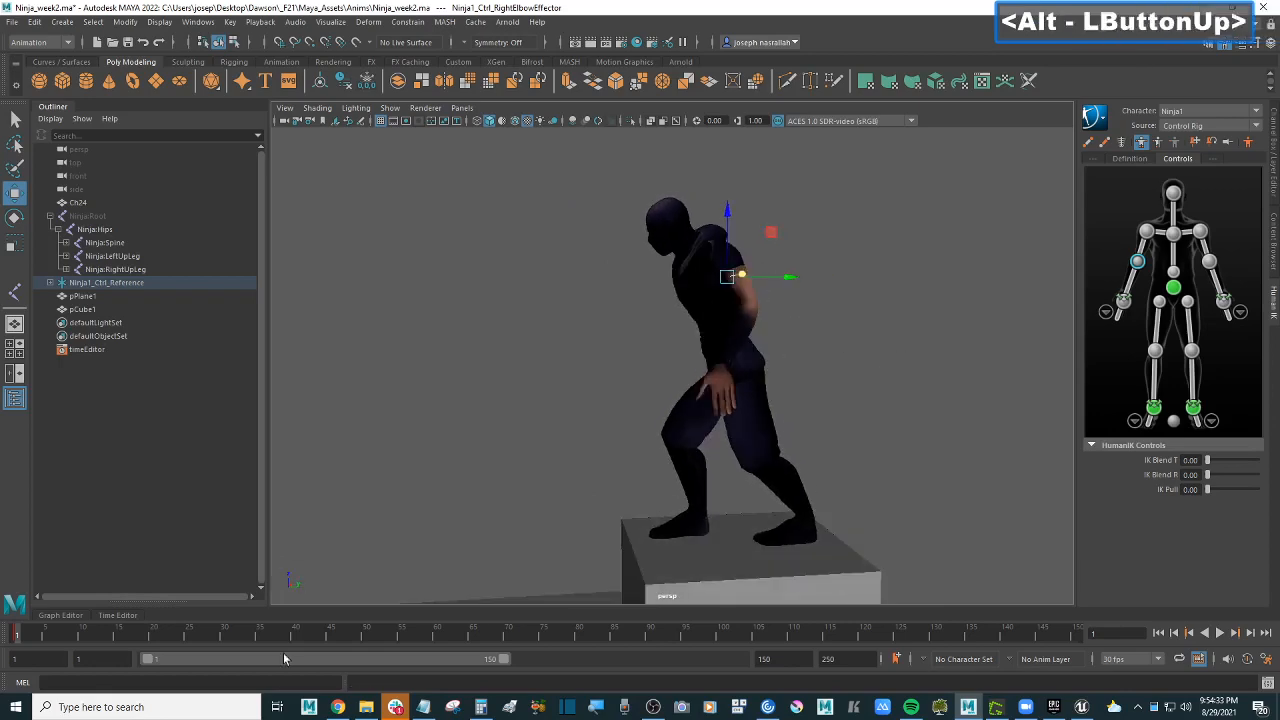
Step: Switch to the parkour reference video on YouTube in Chrome and examine the takeoff frame by frame around 0:45
left_click(340, 707)
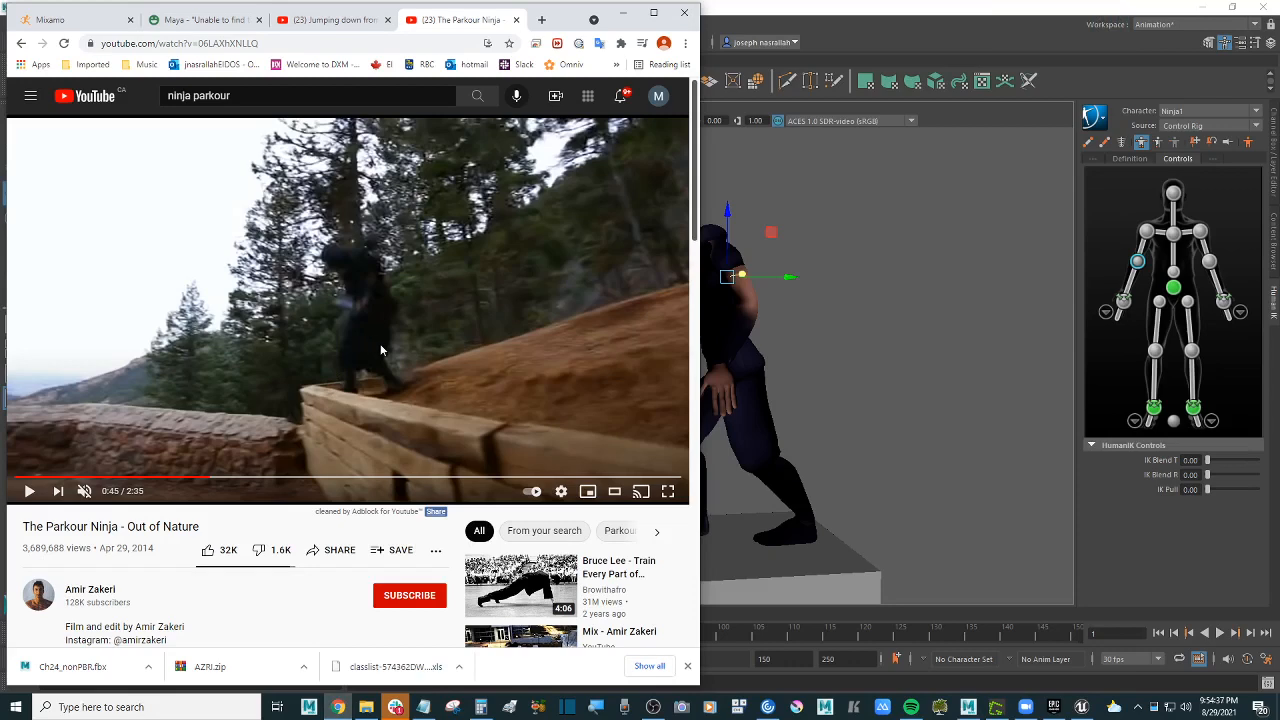
key("period")
key("period")
key("period")
key("period")
key("period")
key("period")
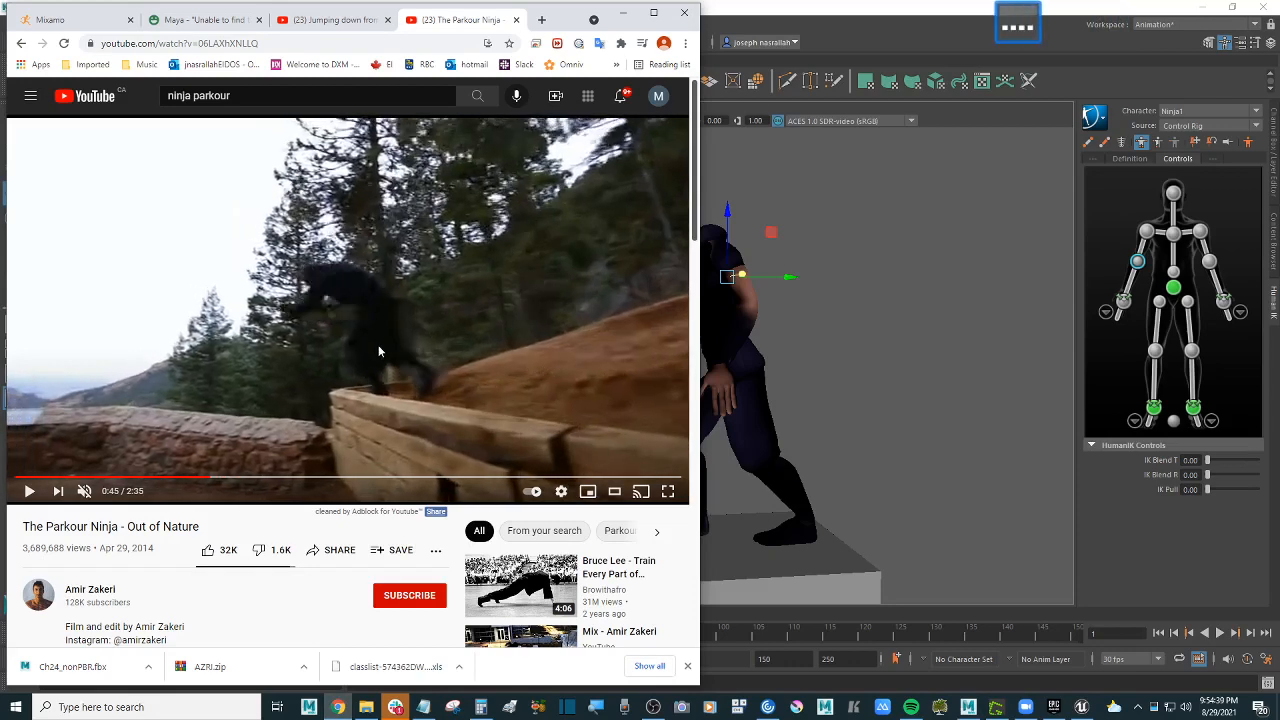
key("period")
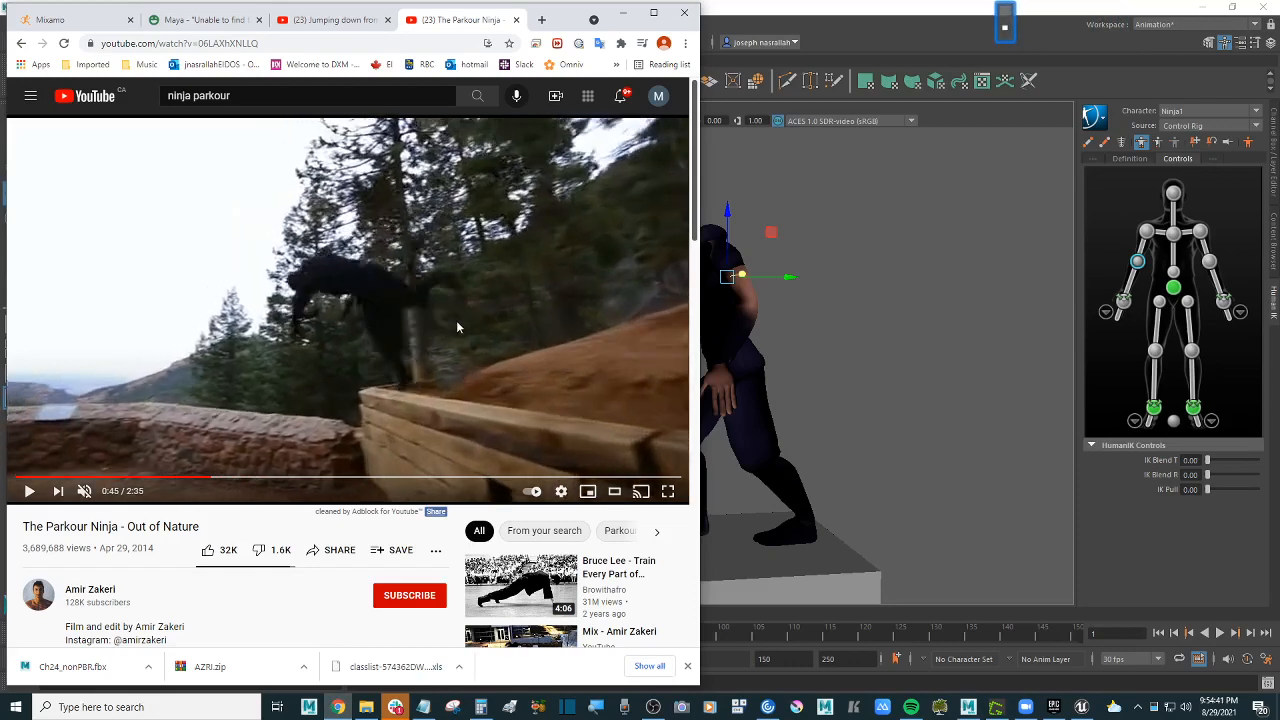
key("period")
key("period")
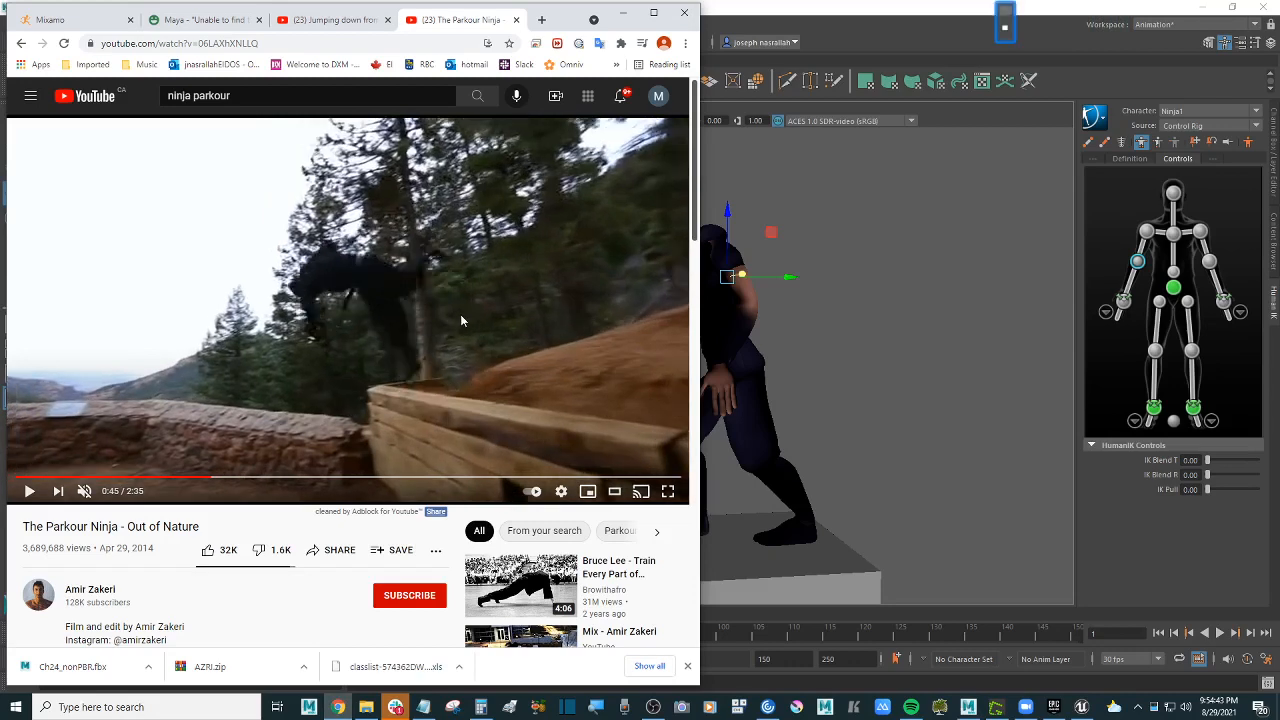
key("period")
key("period")
key("period")
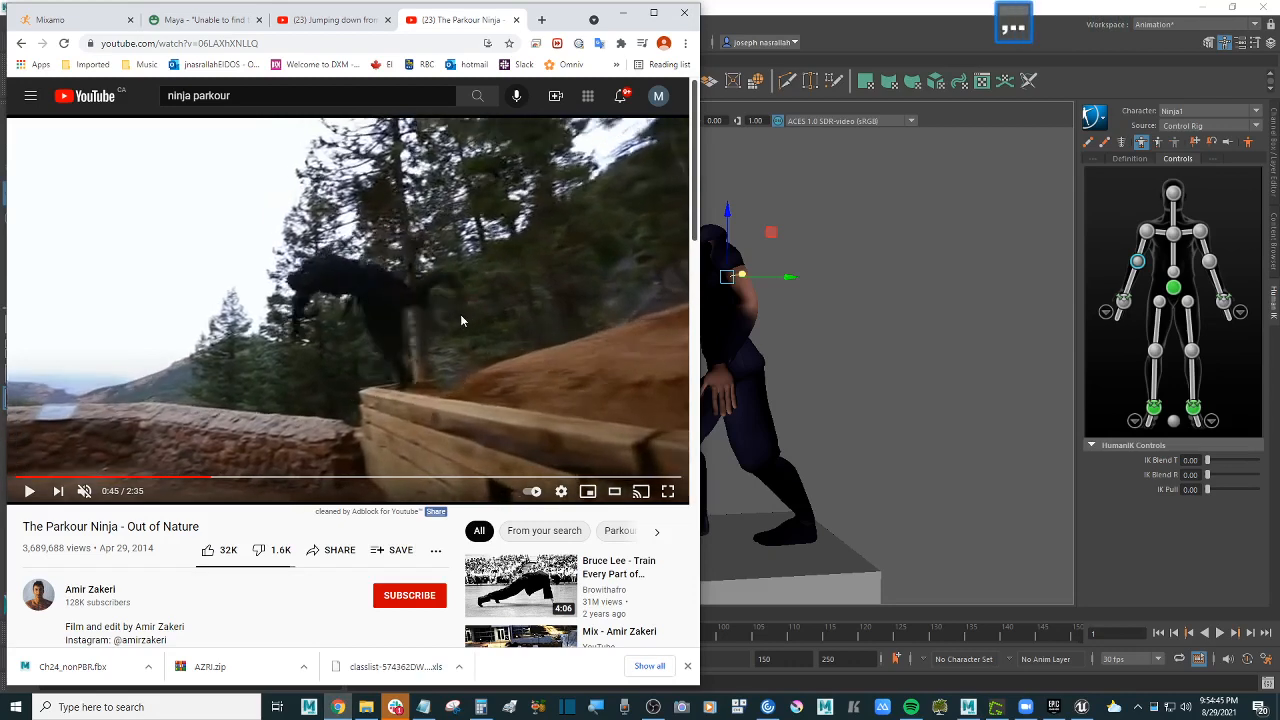
key("period")
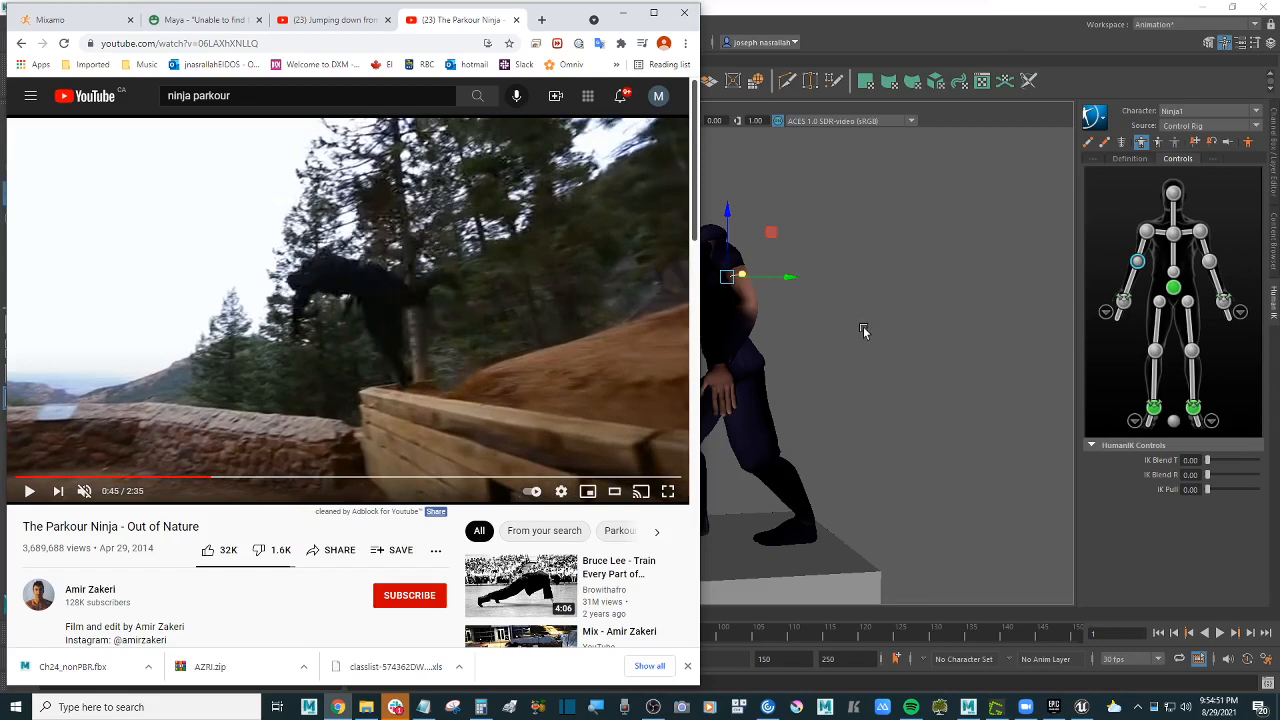
Step: Switch back to Maya and select the ninja's hips effector with the Move tool active
left_click_drag(857, 330, 846, 323, "alt")
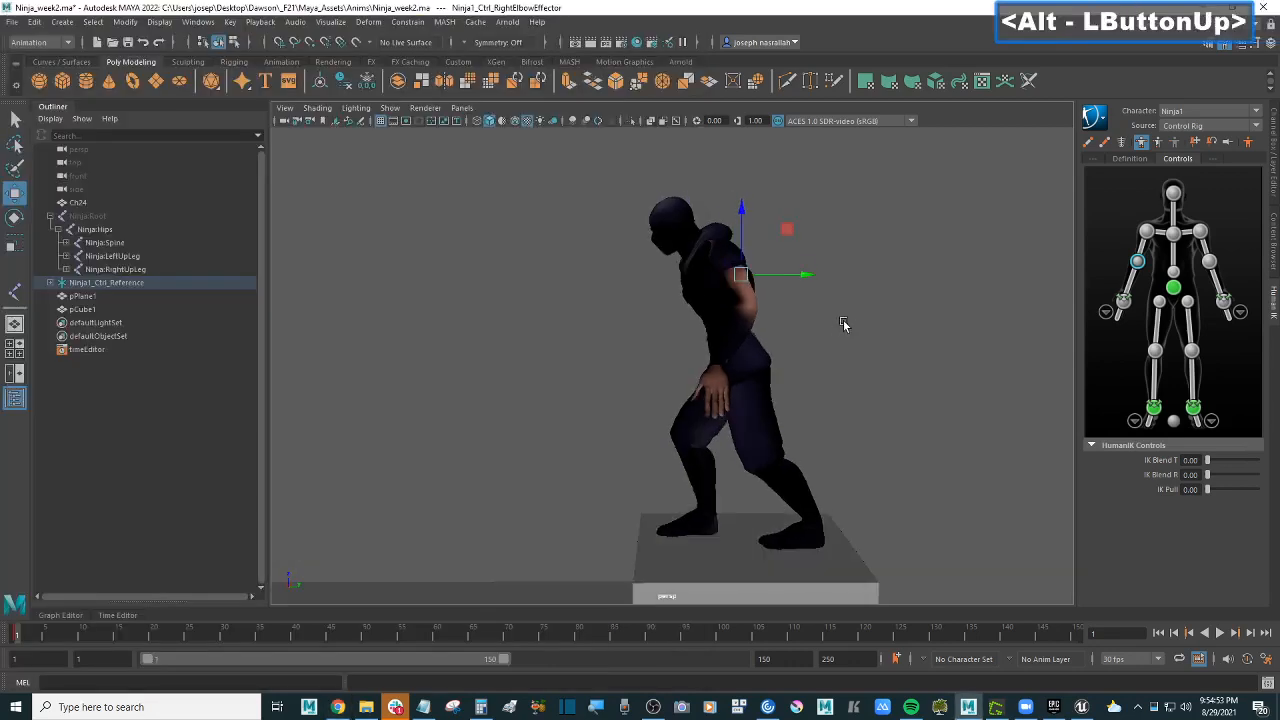
scroll(834, 329, "down", 2, "alt")
scroll(835, 328, "up", 2, "alt")
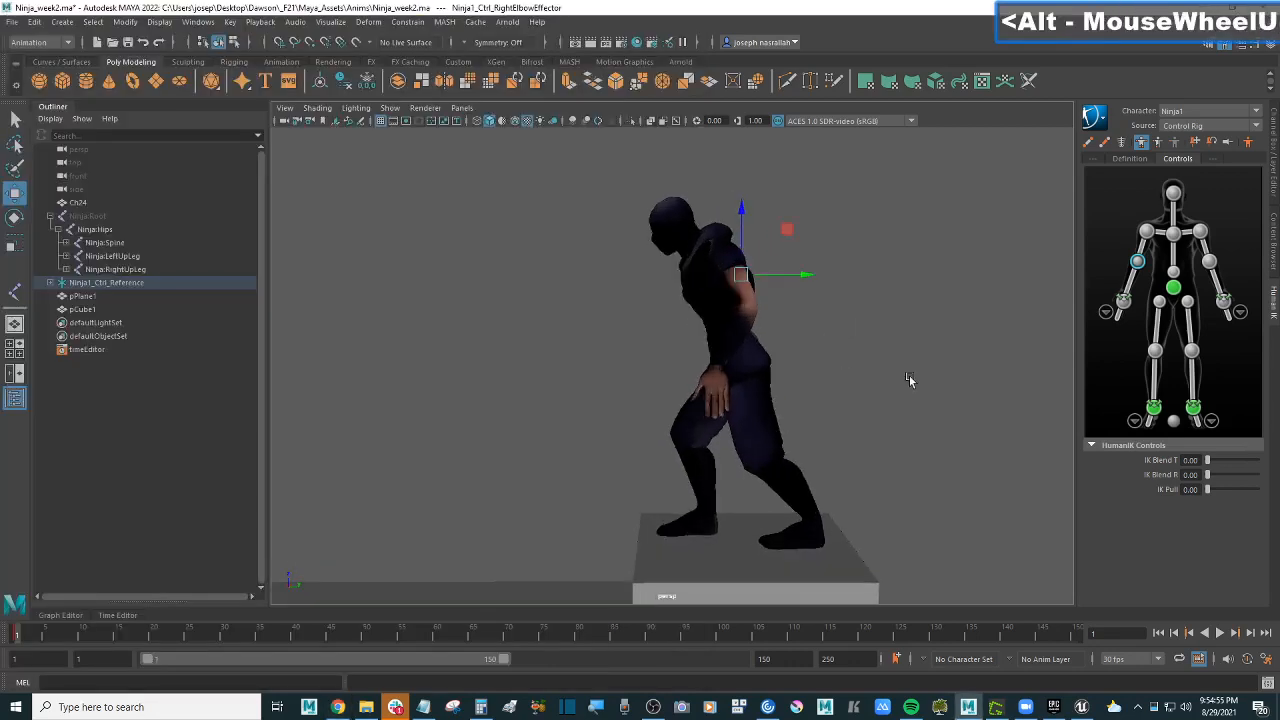
left_click(1175, 289)
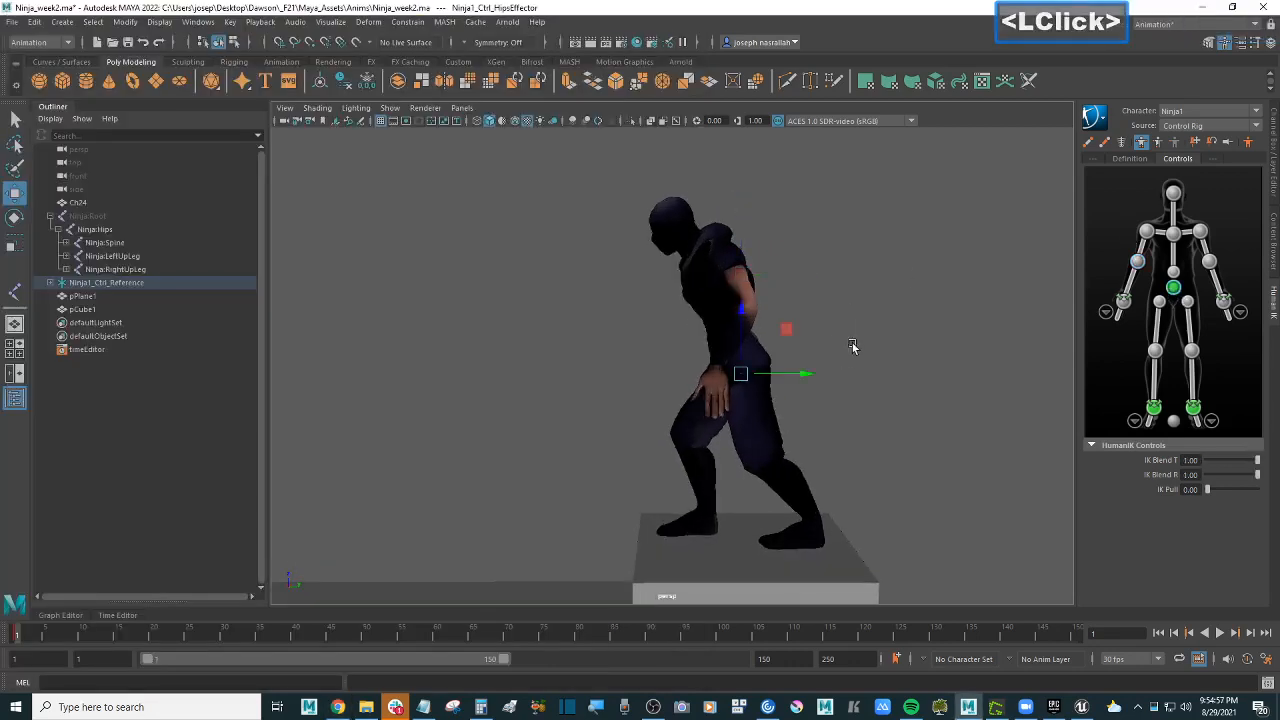
Step: Go to frame 15 and unpin both wrist effectors in translation and rotation
left_click_drag(788, 328, 766, 336)
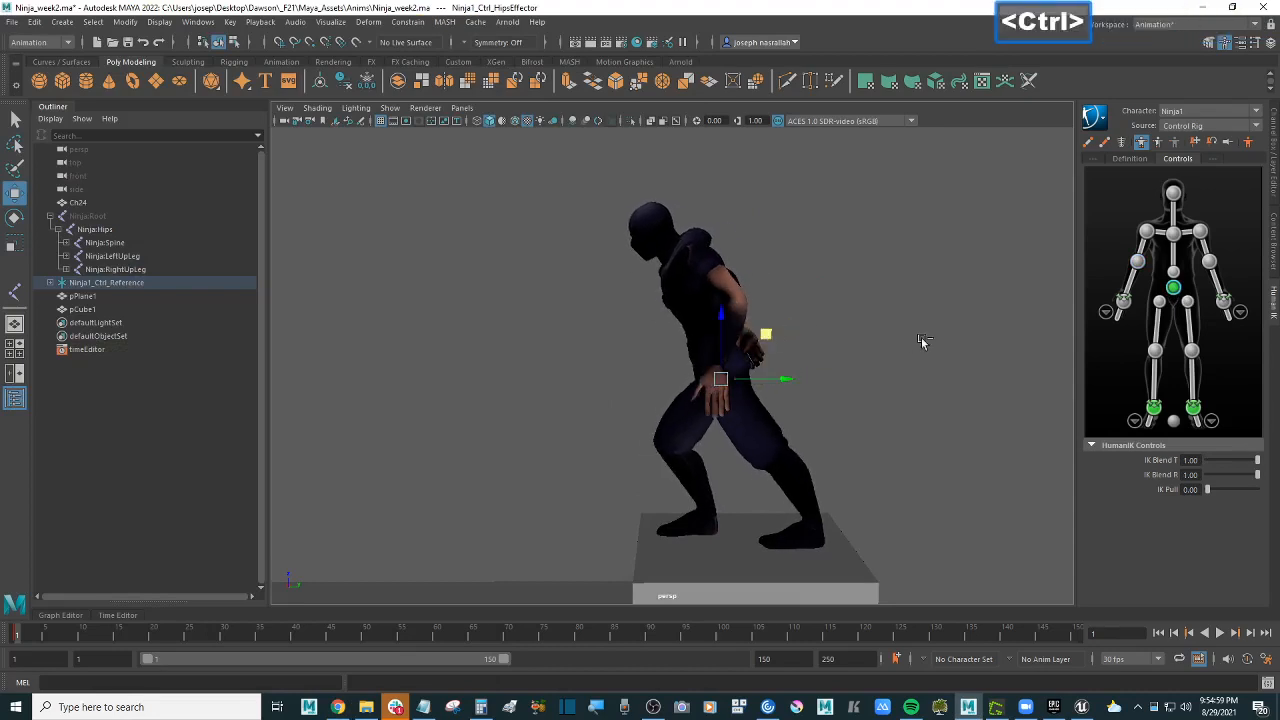
key("ctrl+z")
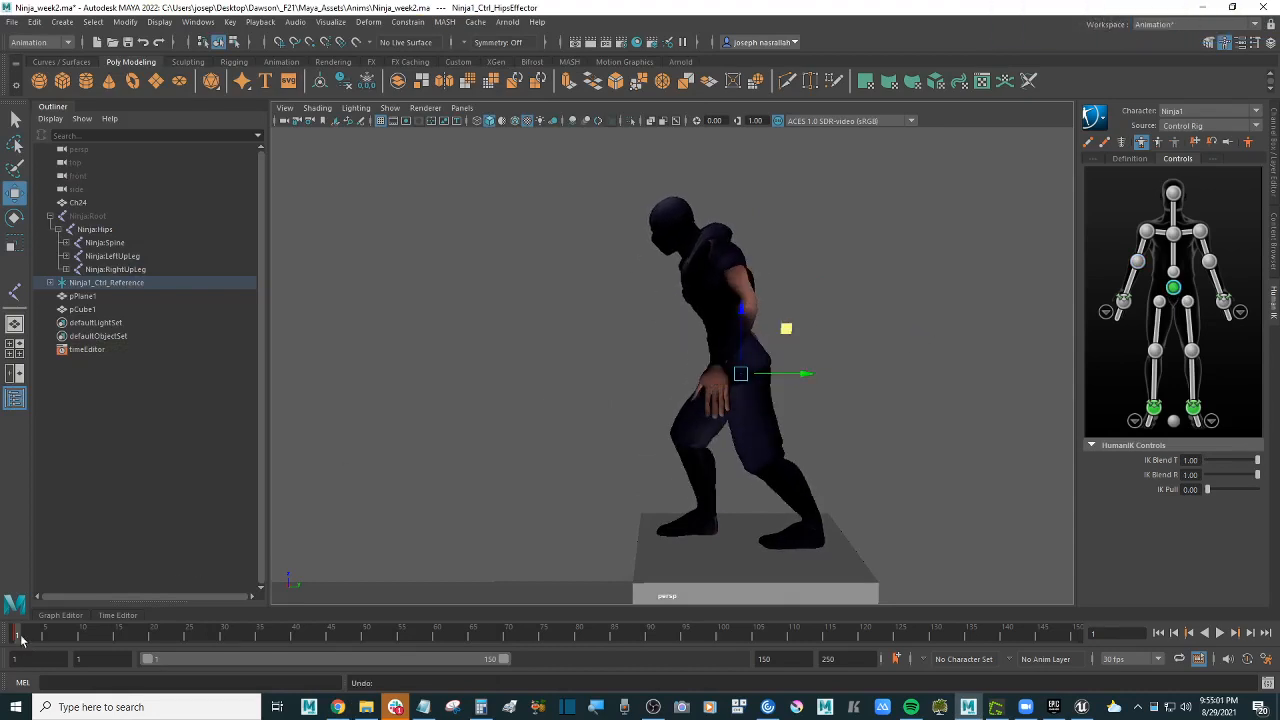
mouse_move(22, 640)
left_mouse_down()
mouse_move(145, 640)
mouse_move(118, 645)
left_mouse_up()
left_click(1224, 300)
left_click(1123, 305, "ctrl")
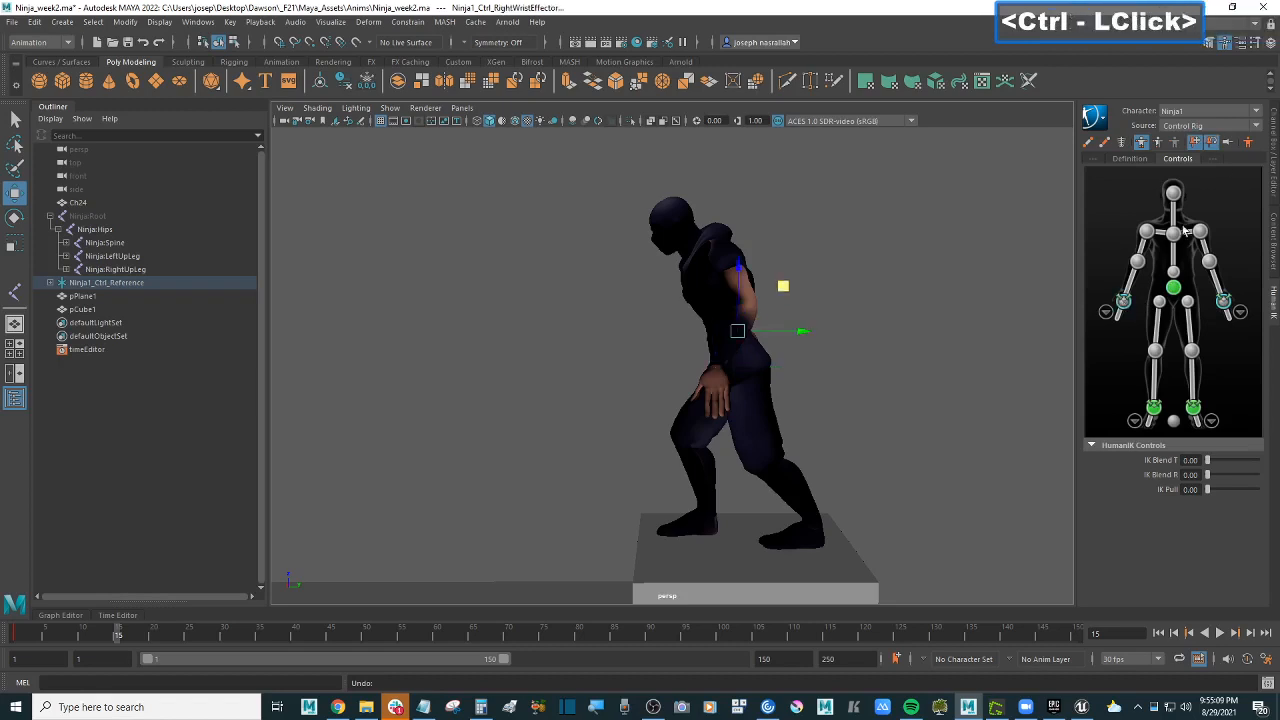
double_click(1212, 143)
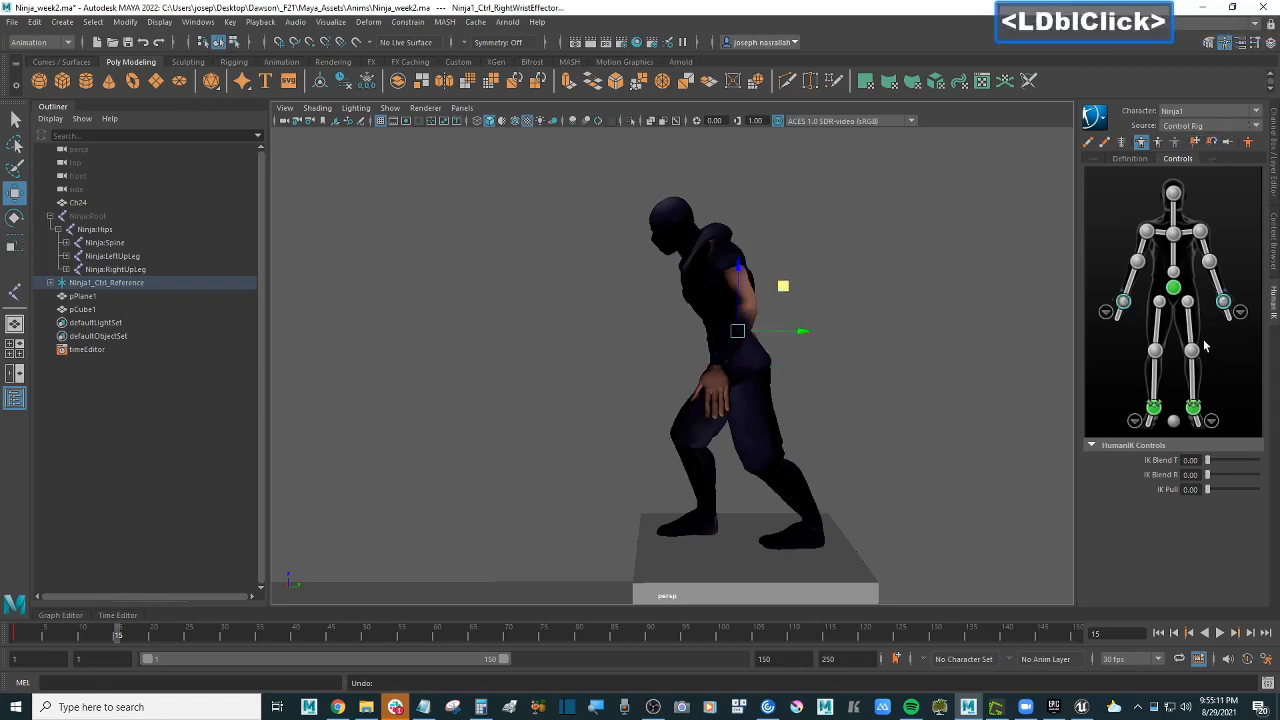
left_click(1175, 288)
left_click_drag(823, 282, 754, 345, "alt")
key("ctrl+z")
key("ctrl+z")
Step: Unpin the left ankle effector in translation and rotation
left_click(1193, 408)
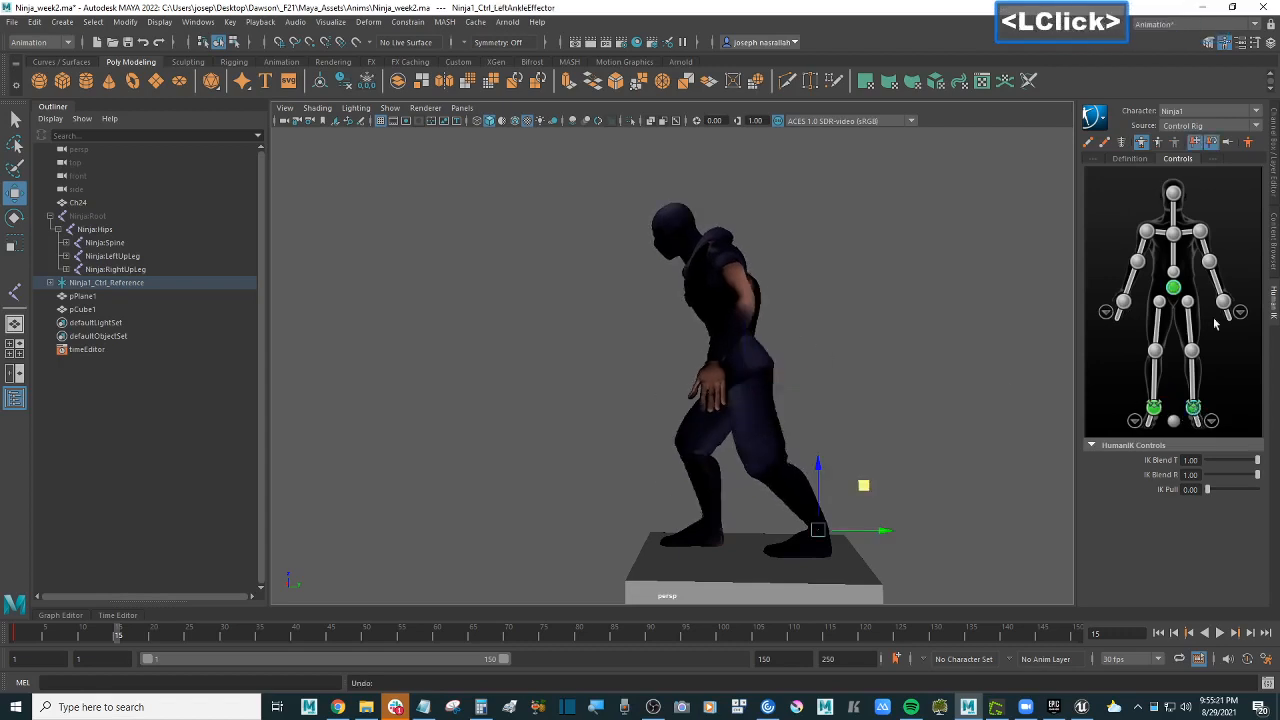
left_click(1196, 144)
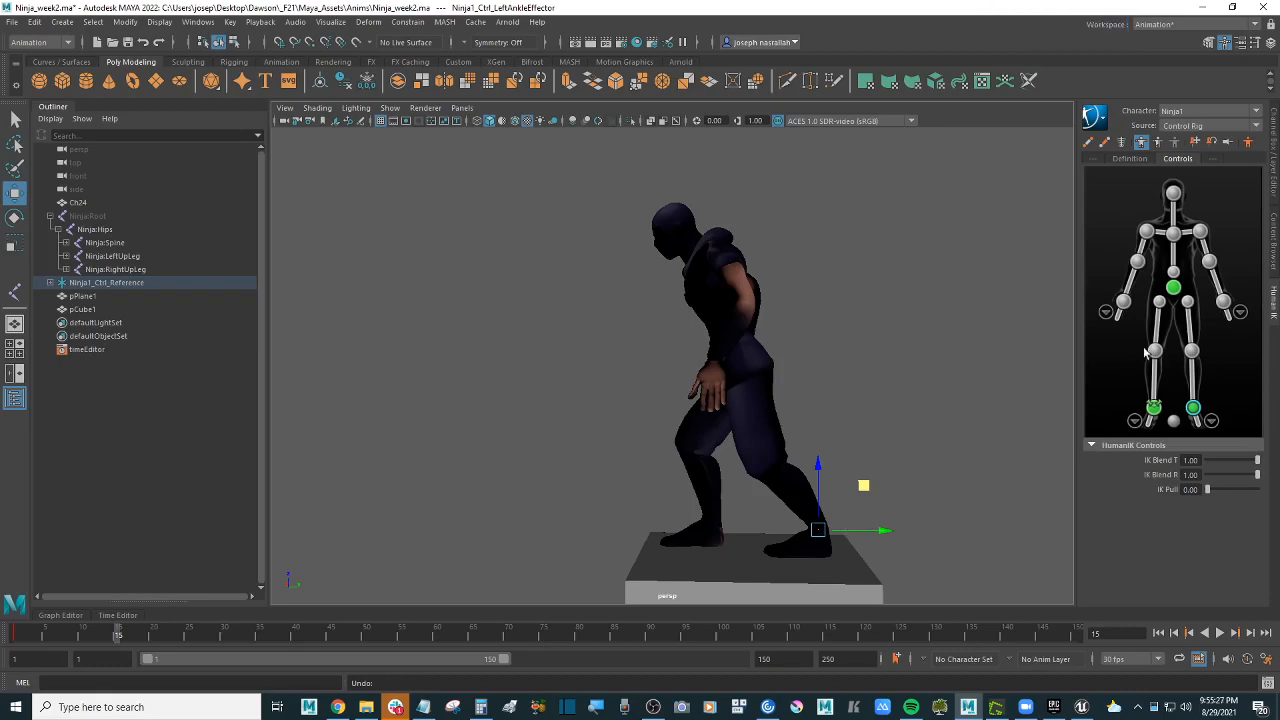
Step: Switch to Chrome, examine the takeoff pose in the Parkour Ninja video frame by frame around 0:45, and return to Maya
left_click(338, 707)
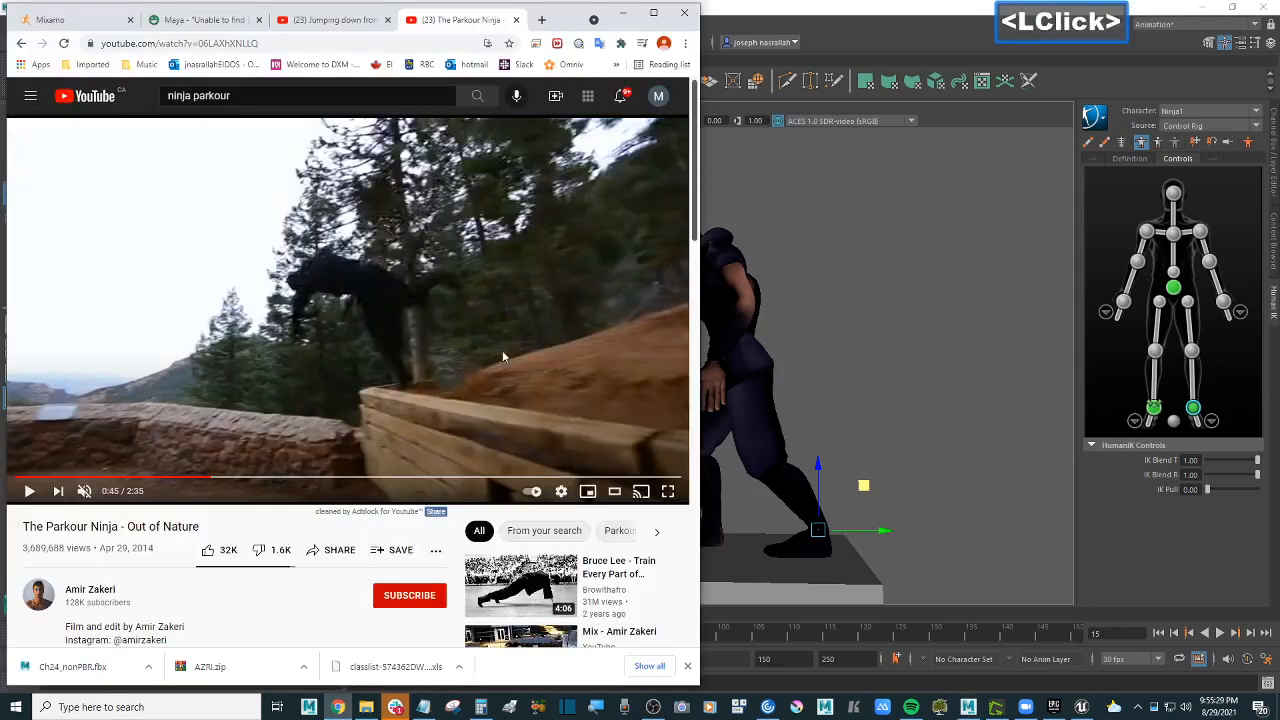
key("period")
key("period")
key("period")
key("period")
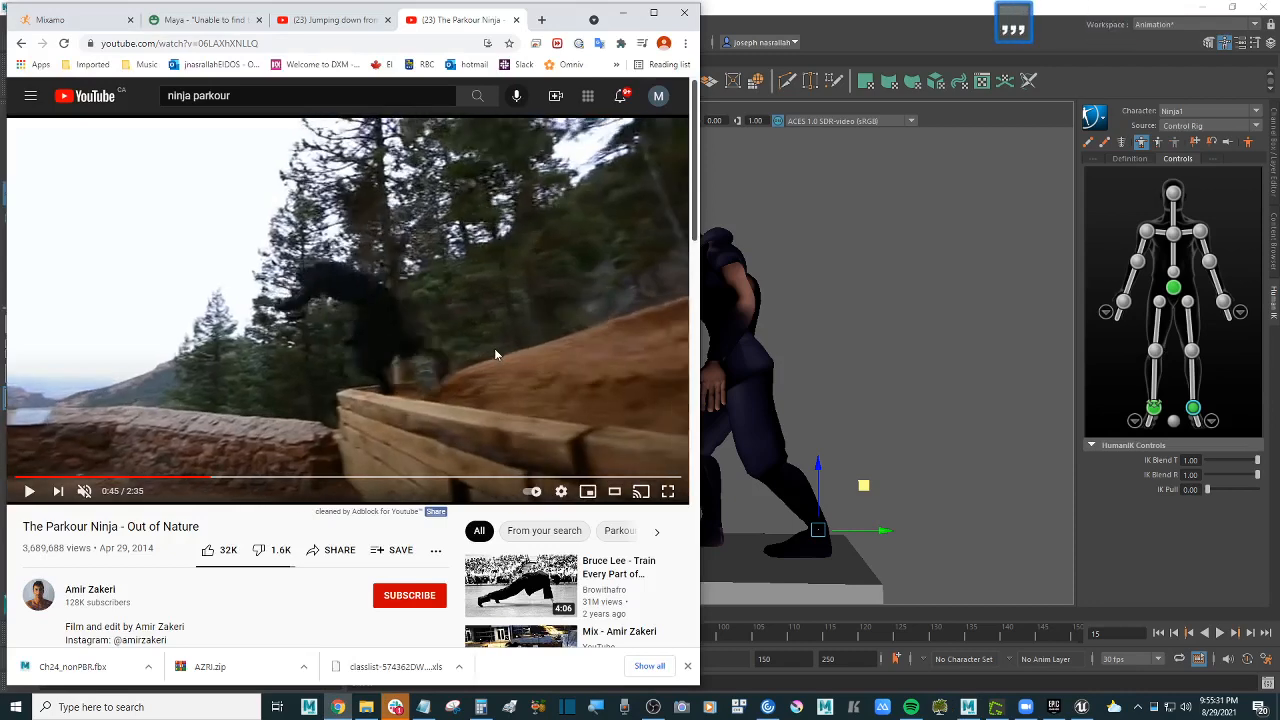
key("period")
key("period")
key("period")
key("period")
key("period")
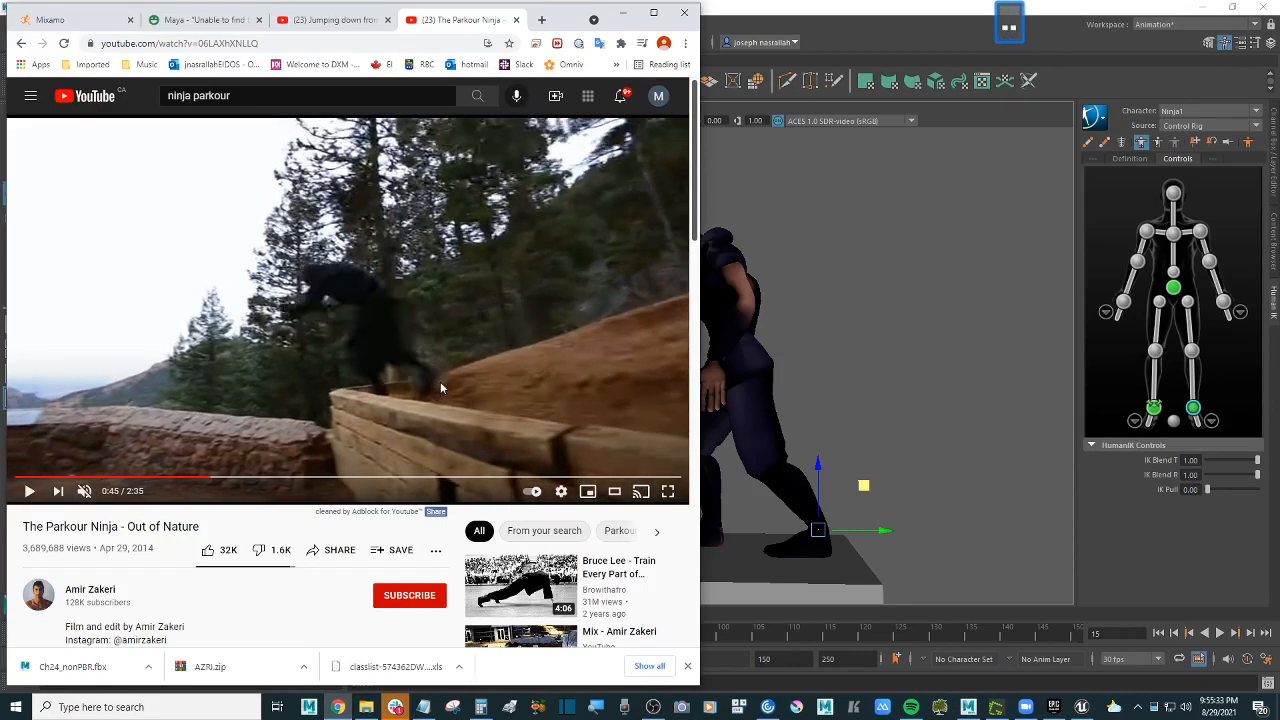
key("comma")
key("comma")
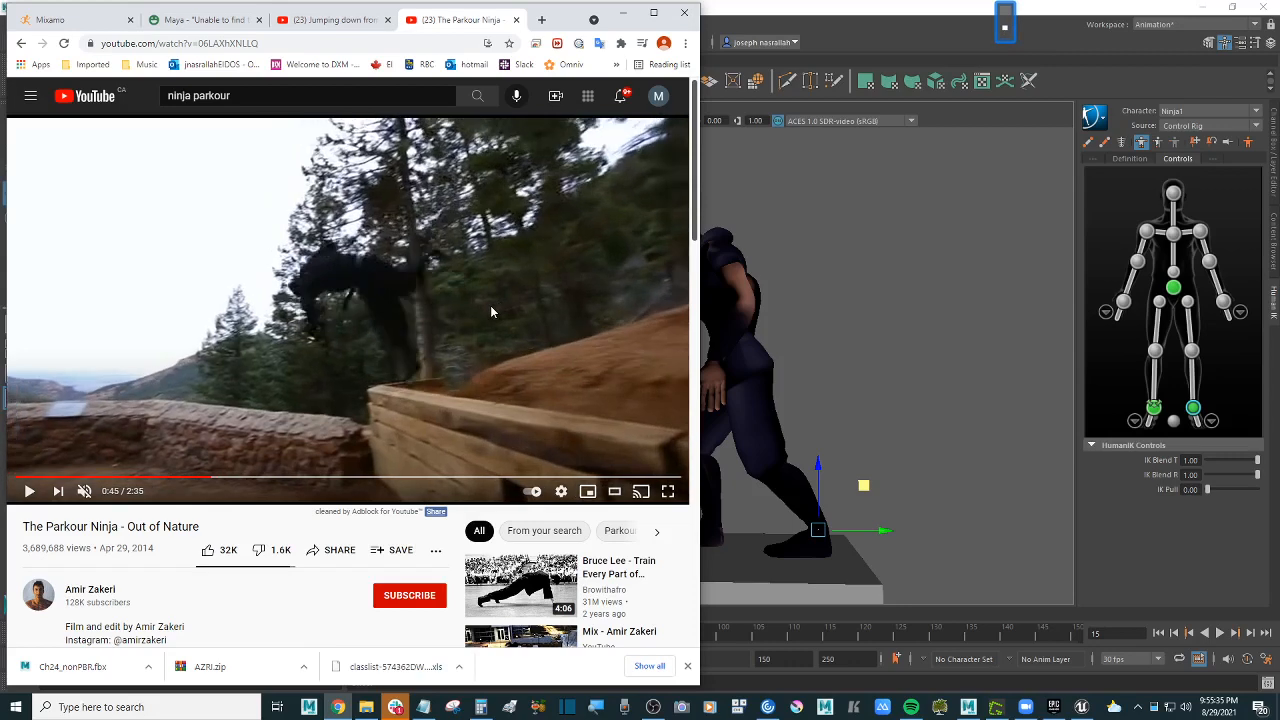
left_click(918, 19)
left_click(766, 364)
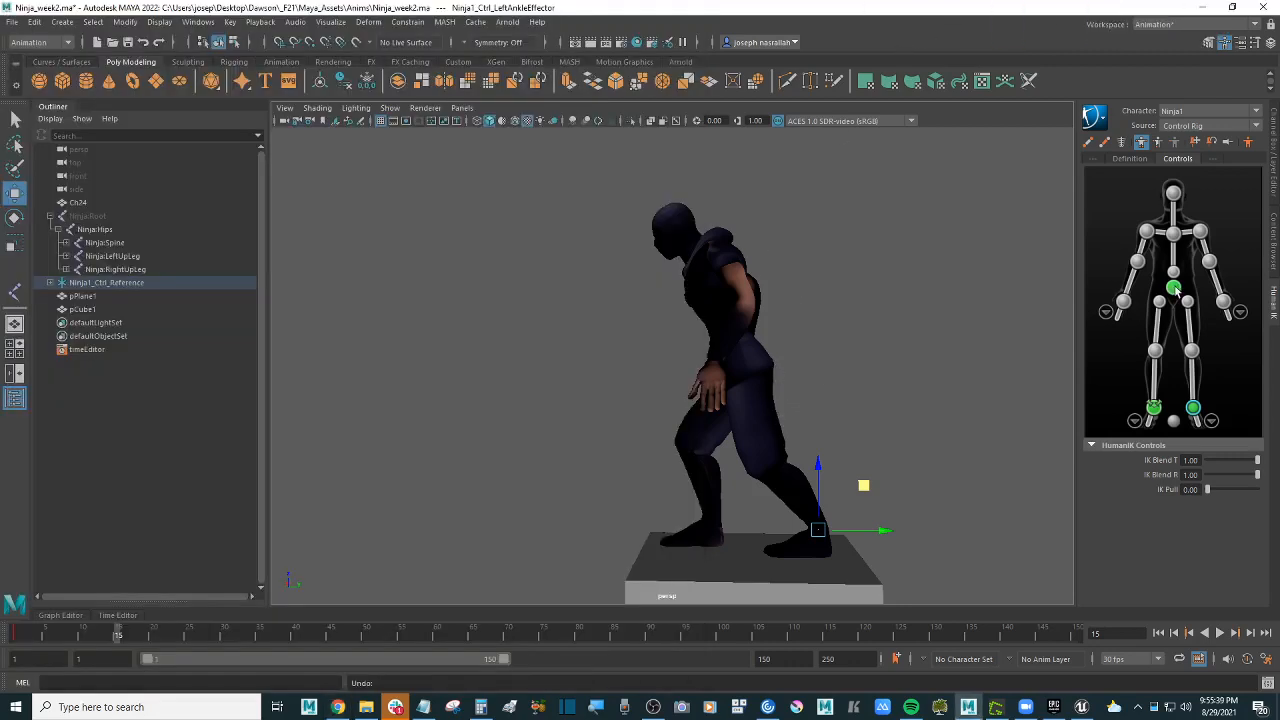
Step: Move the hips forward over the right foot, tilt the body forward to match the reference video, and key the pose at frame 15
left_click_drag(789, 333, 707, 317)
key("e")
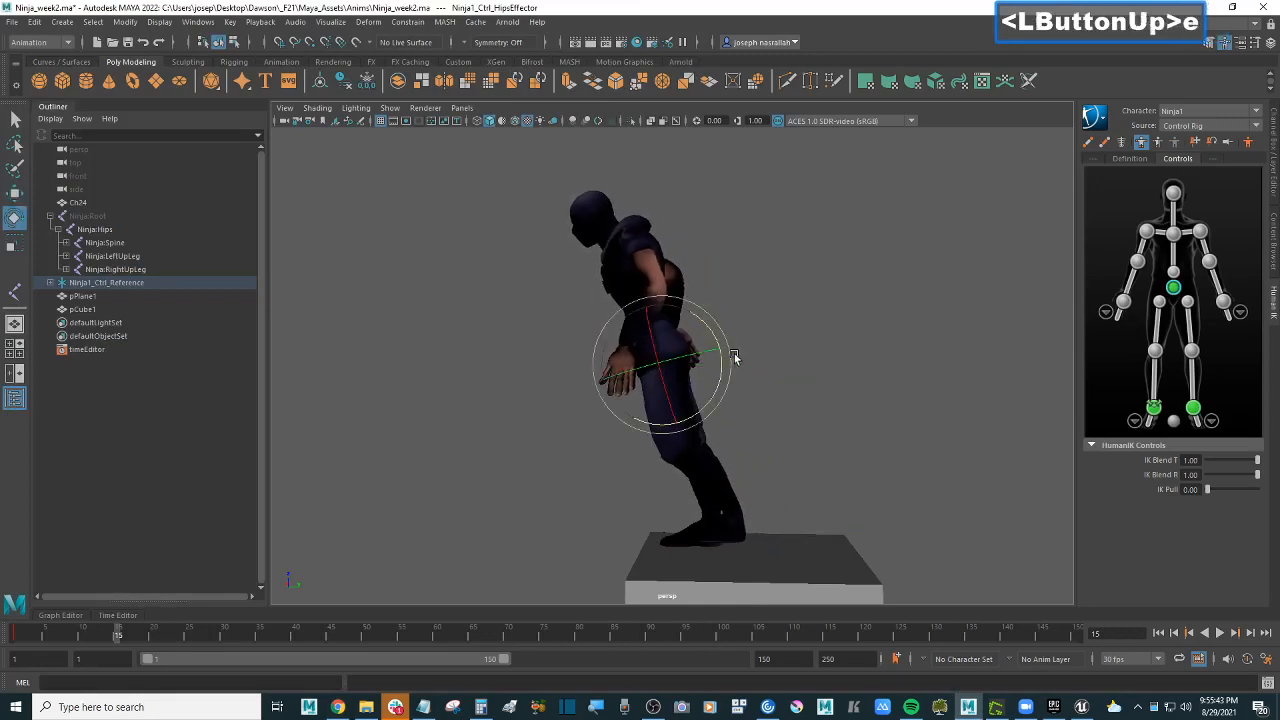
left_click_drag(723, 379, 733, 338)
left_click(338, 707)
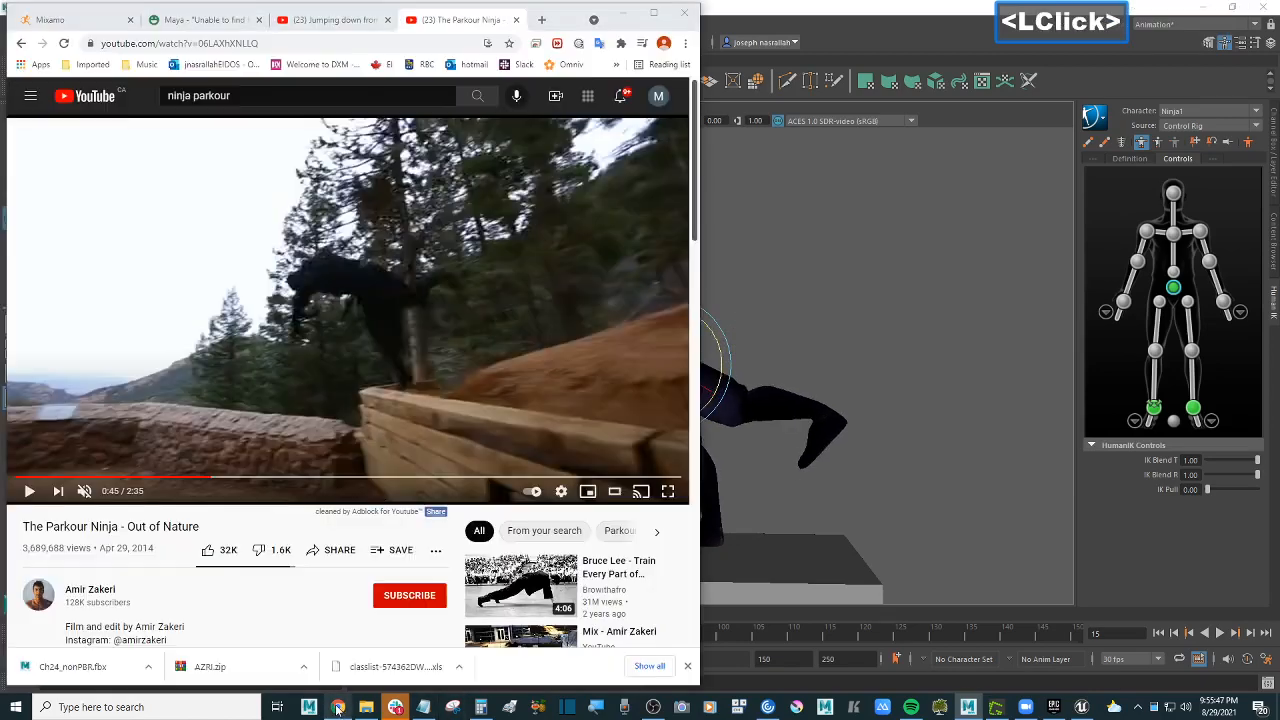
left_click(689, 359)
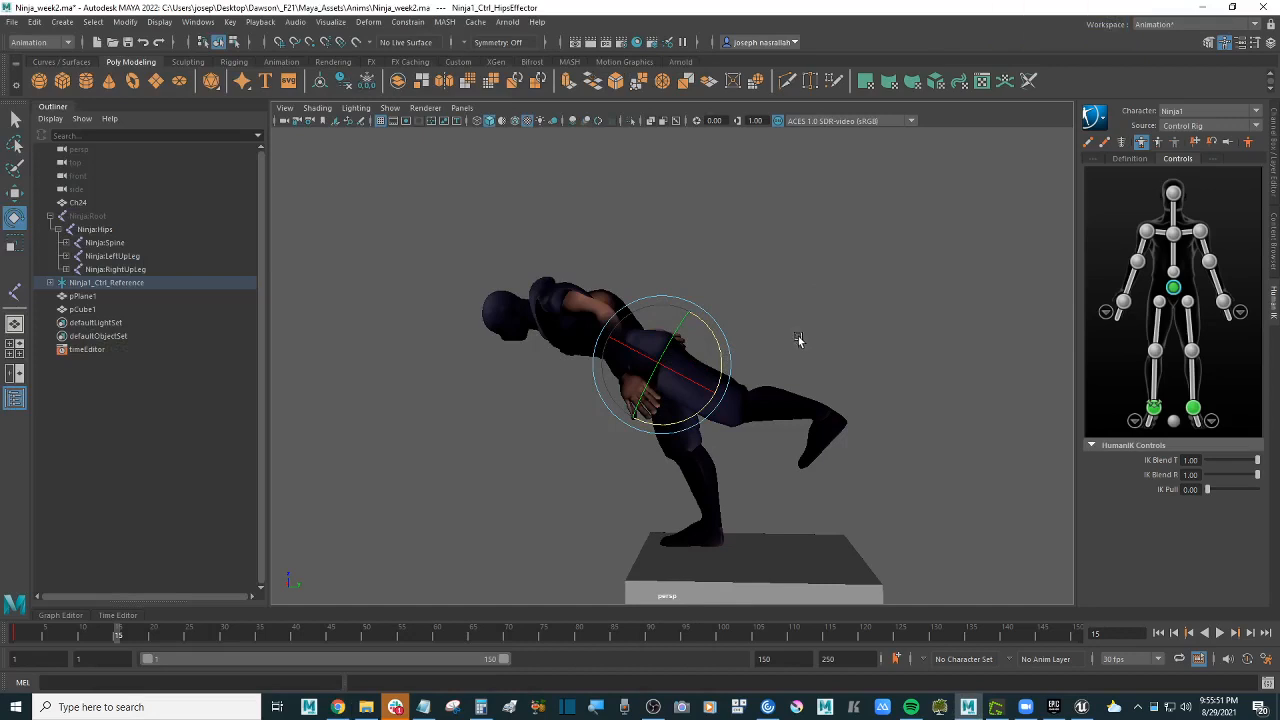
left_click_drag(716, 358, 716, 325, "alt")
key("w")
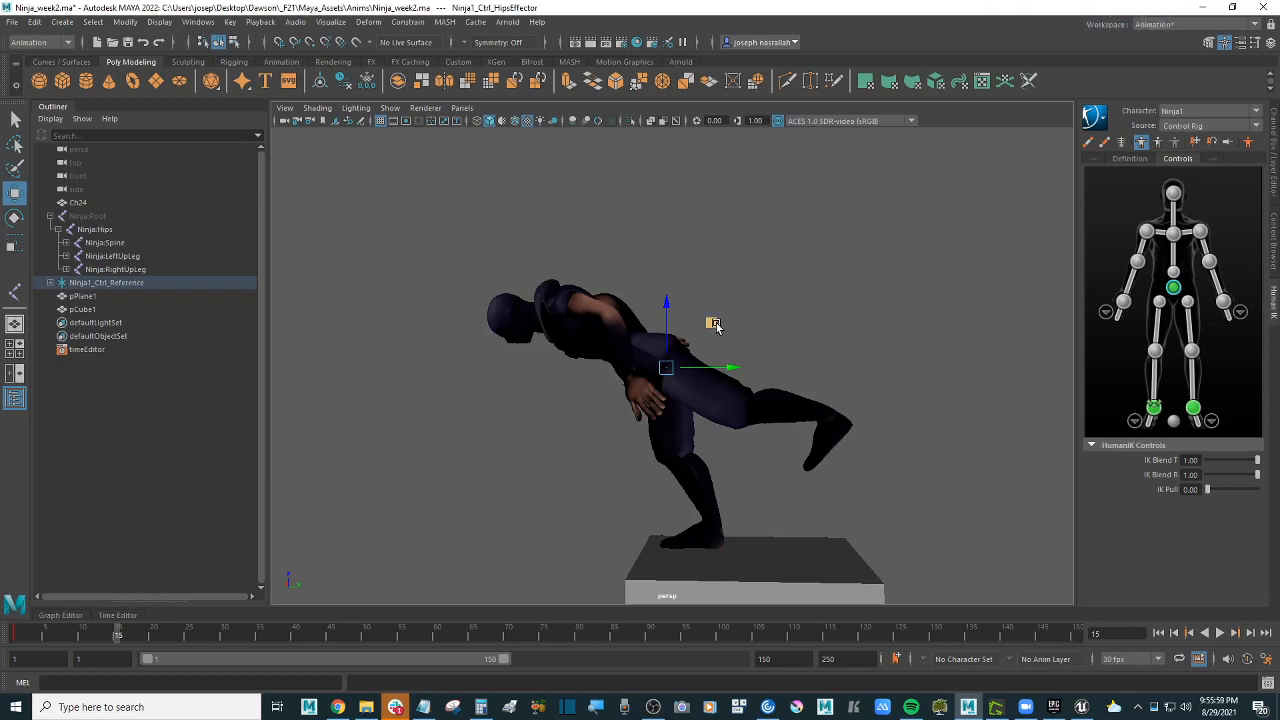
key("s")
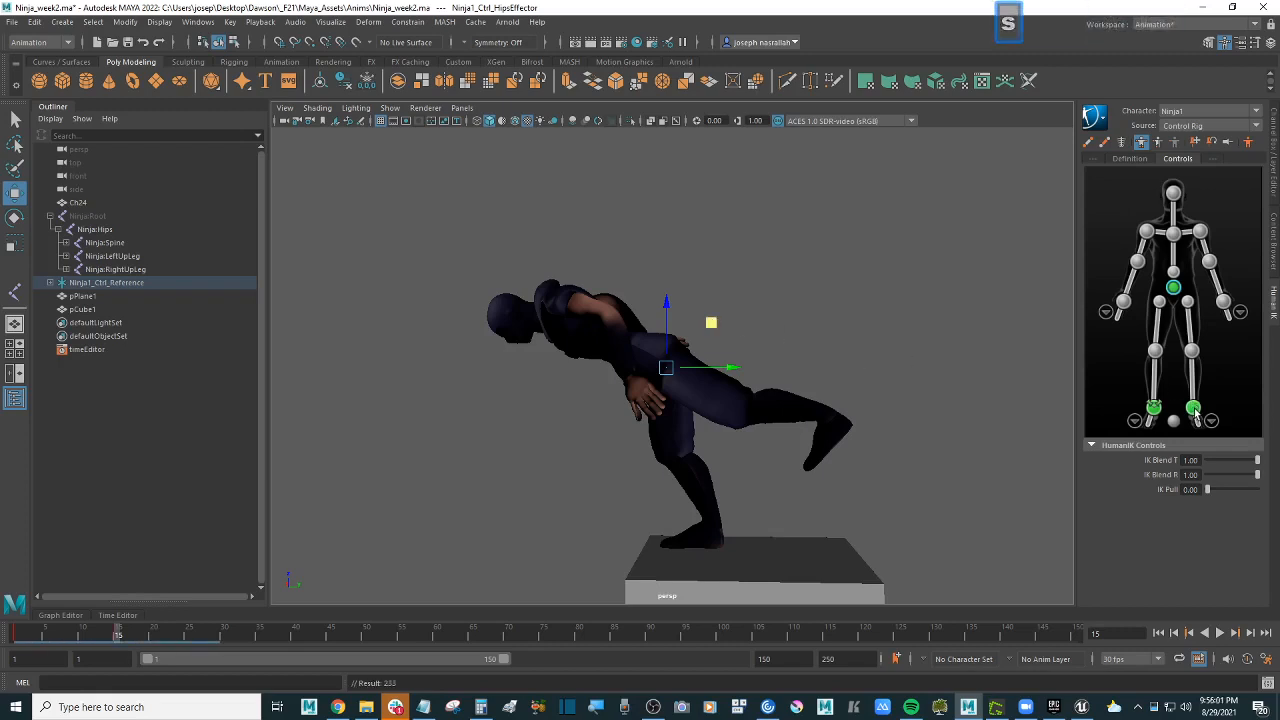
Step: Raise the left ankle effector high behind the body so the rear leg lifts above hip level
left_click(859, 418)
left_click_drag(876, 374, 830, 222)
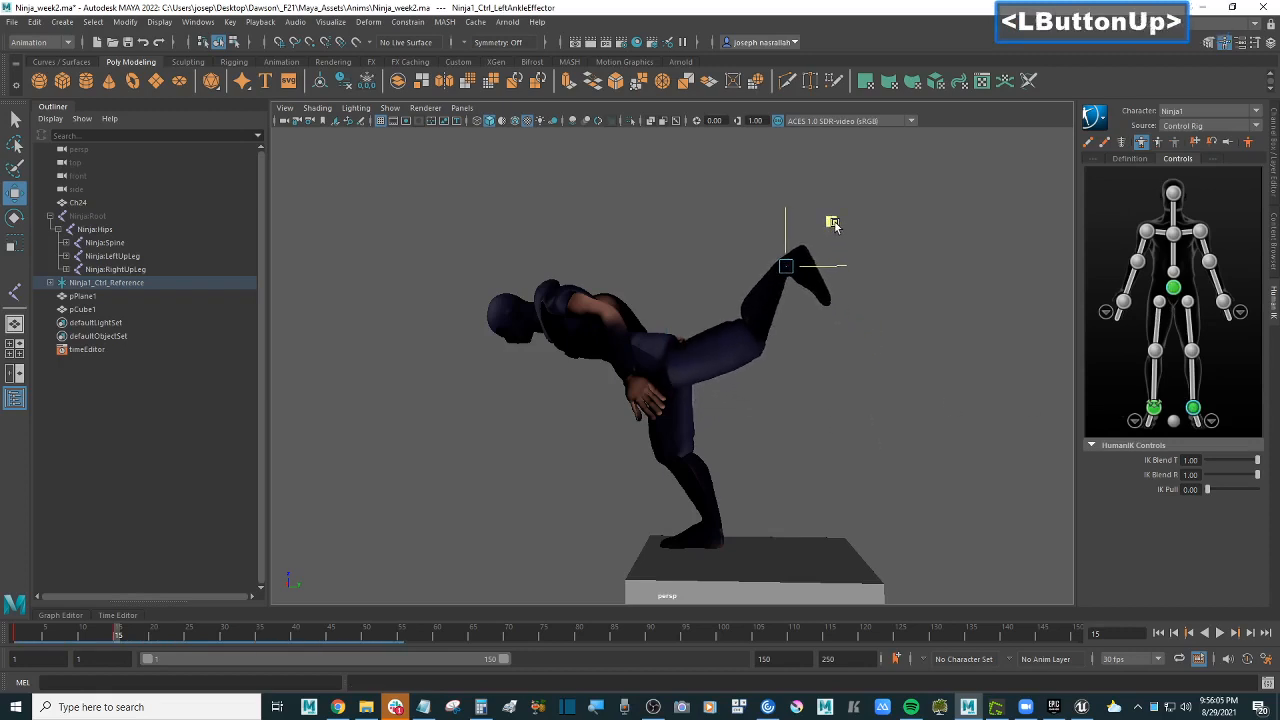
left_click(1174, 291)
left_click_drag(718, 322, 704, 282)
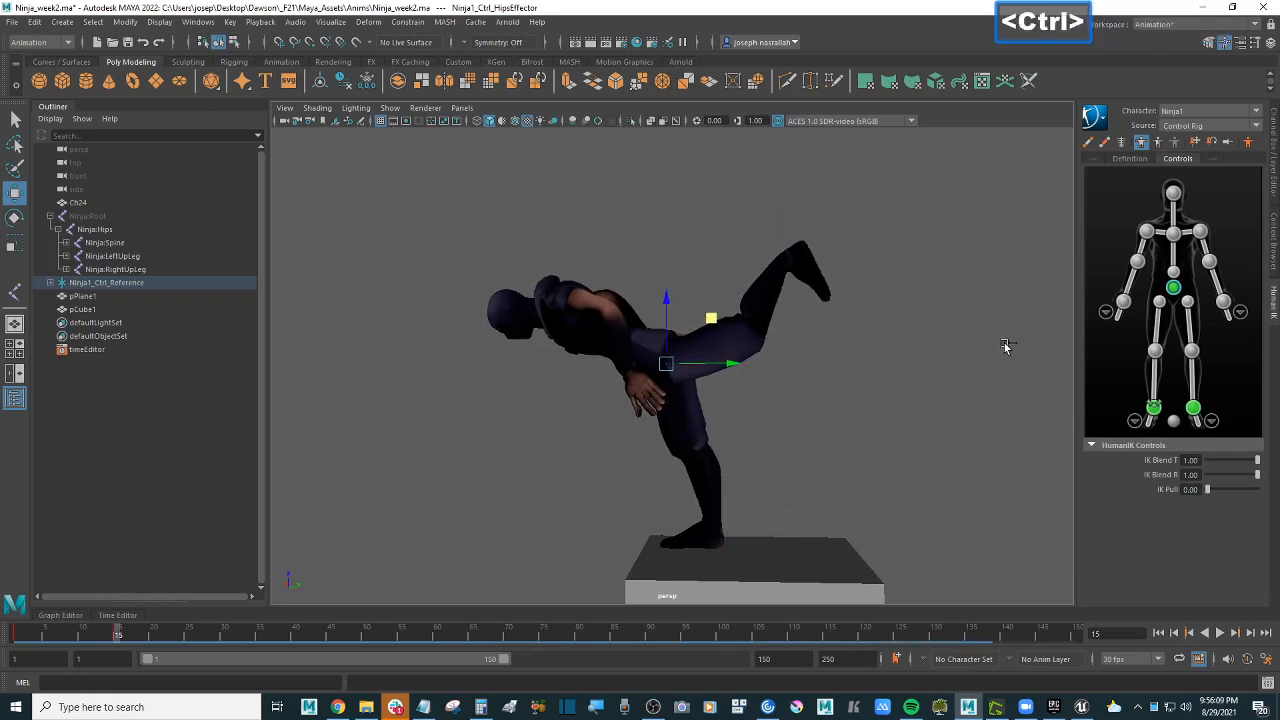
key("ctrl+z")
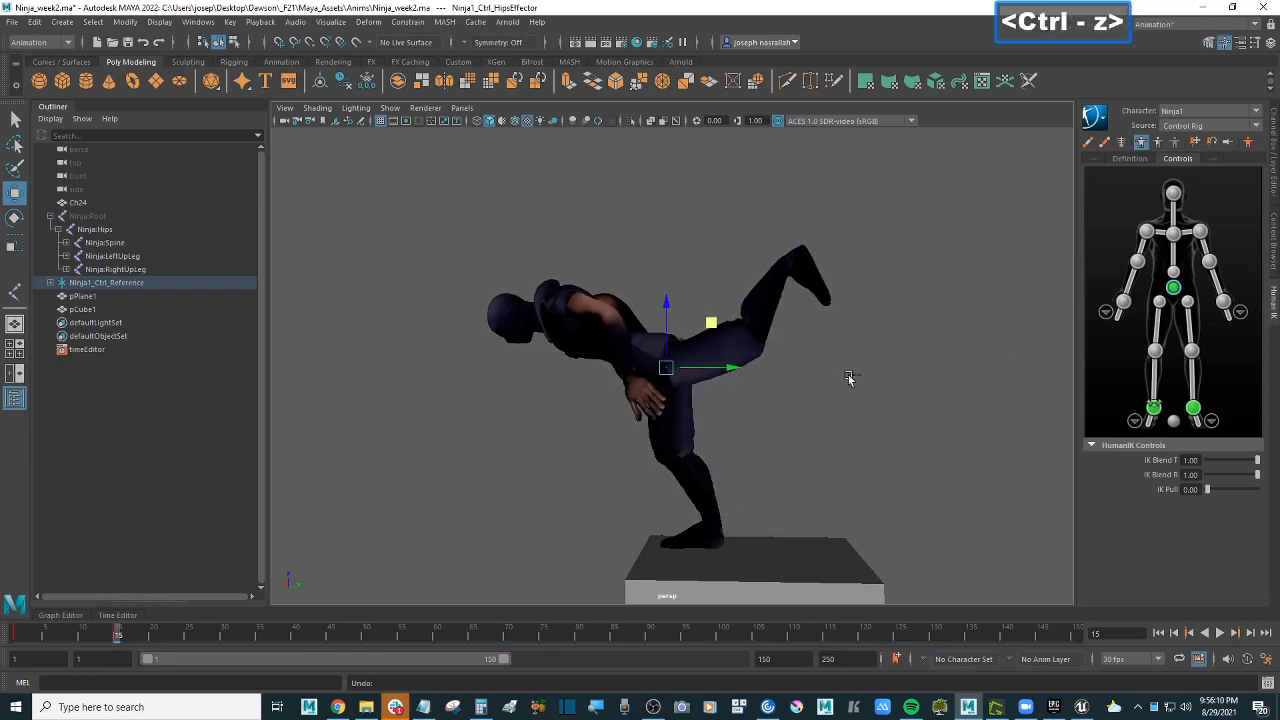
Step: Unpin the rotation of the right ankle effector while keeping its translation pinned
left_click(1154, 407)
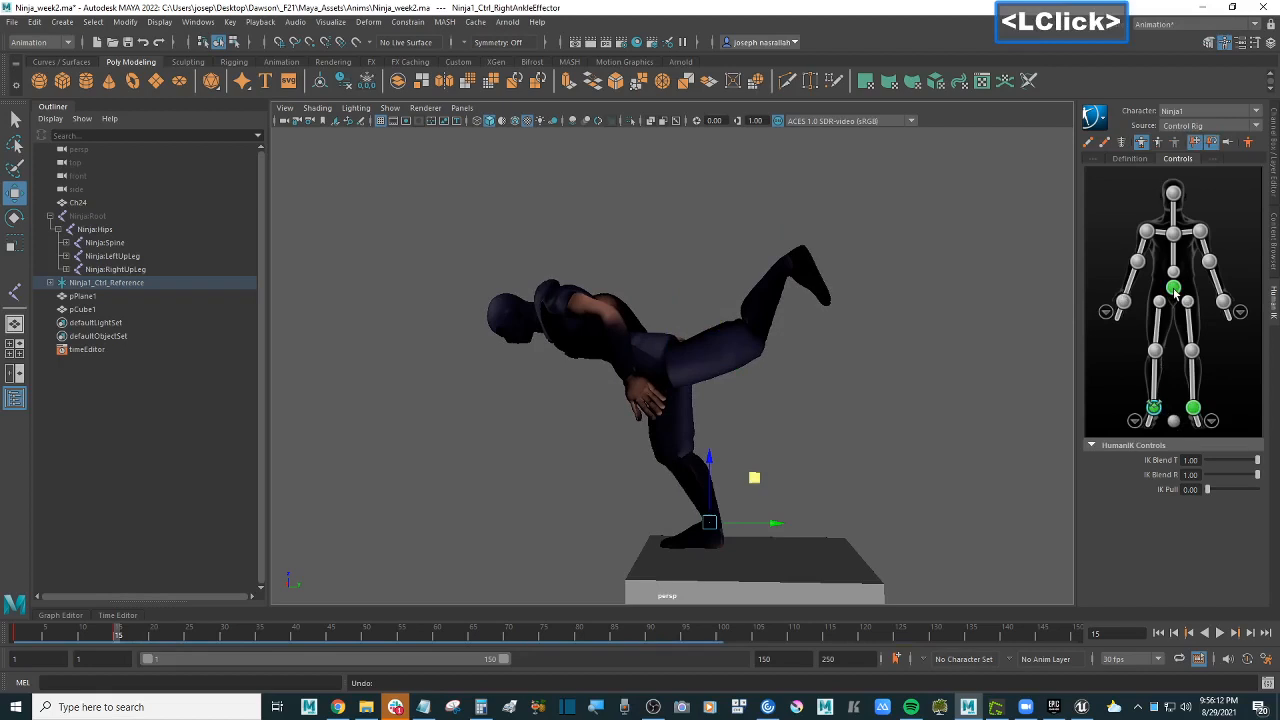
left_click(1214, 144)
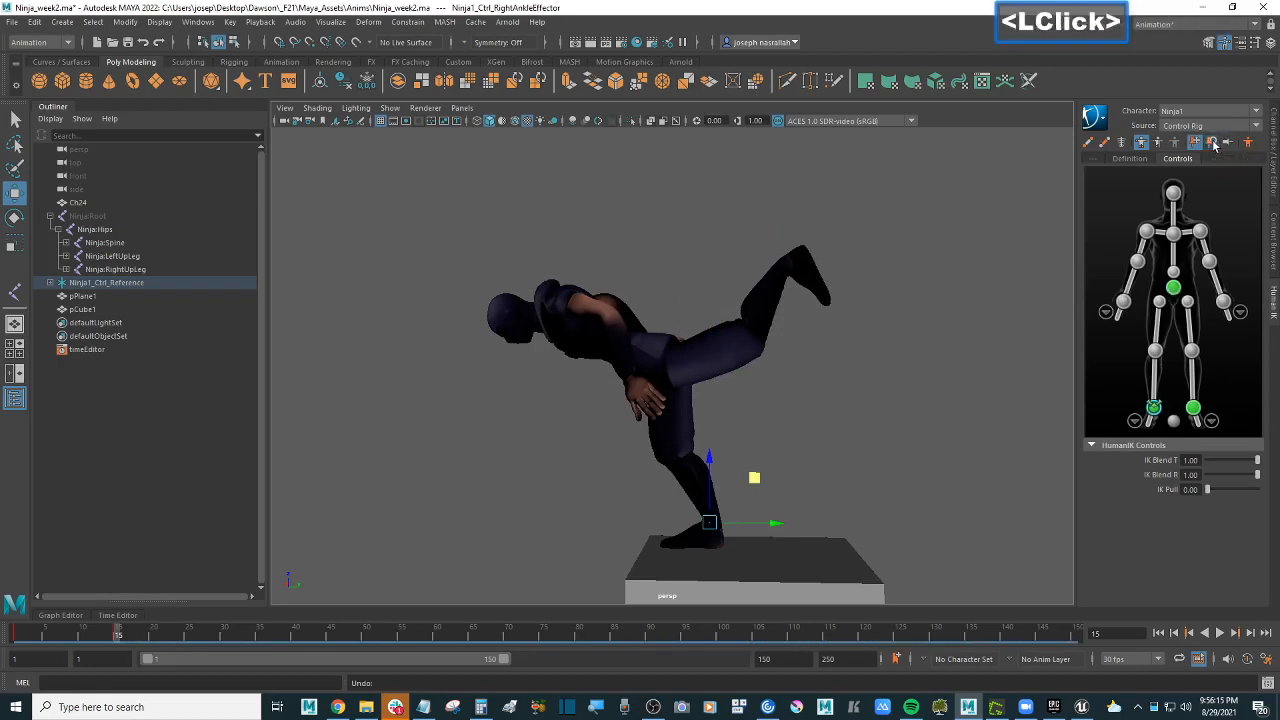
left_click(1173, 288)
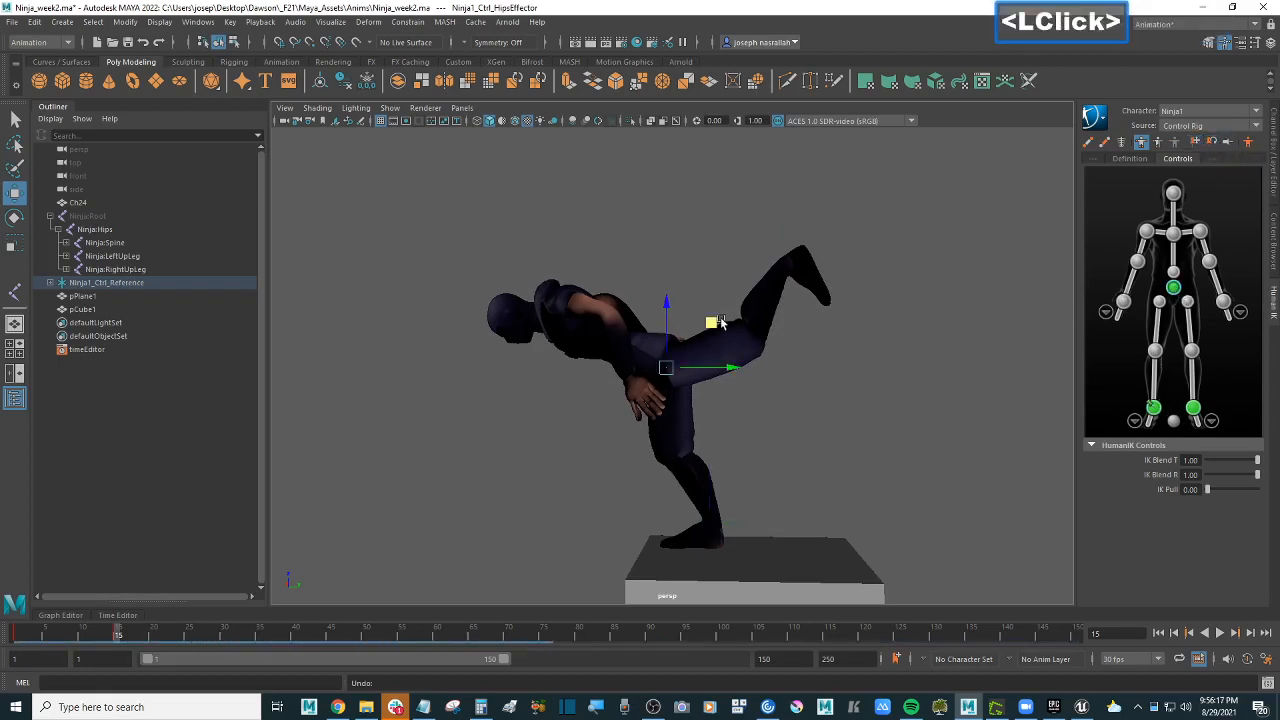
left_click_drag(716, 320, 710, 288)
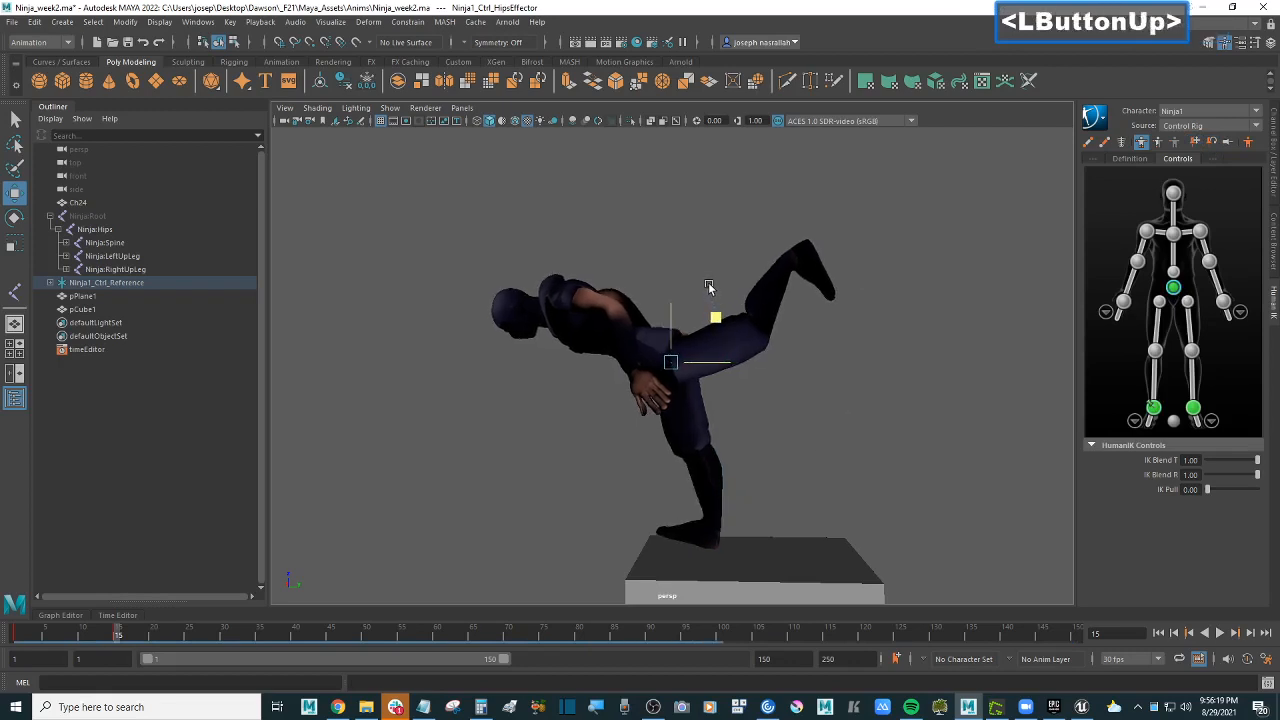
key("ctrl+z")
Step: Pin the translation of the right foot's ball effector, unpin the right ankle's translation, and return to the full-body controls
left_click(1136, 422)
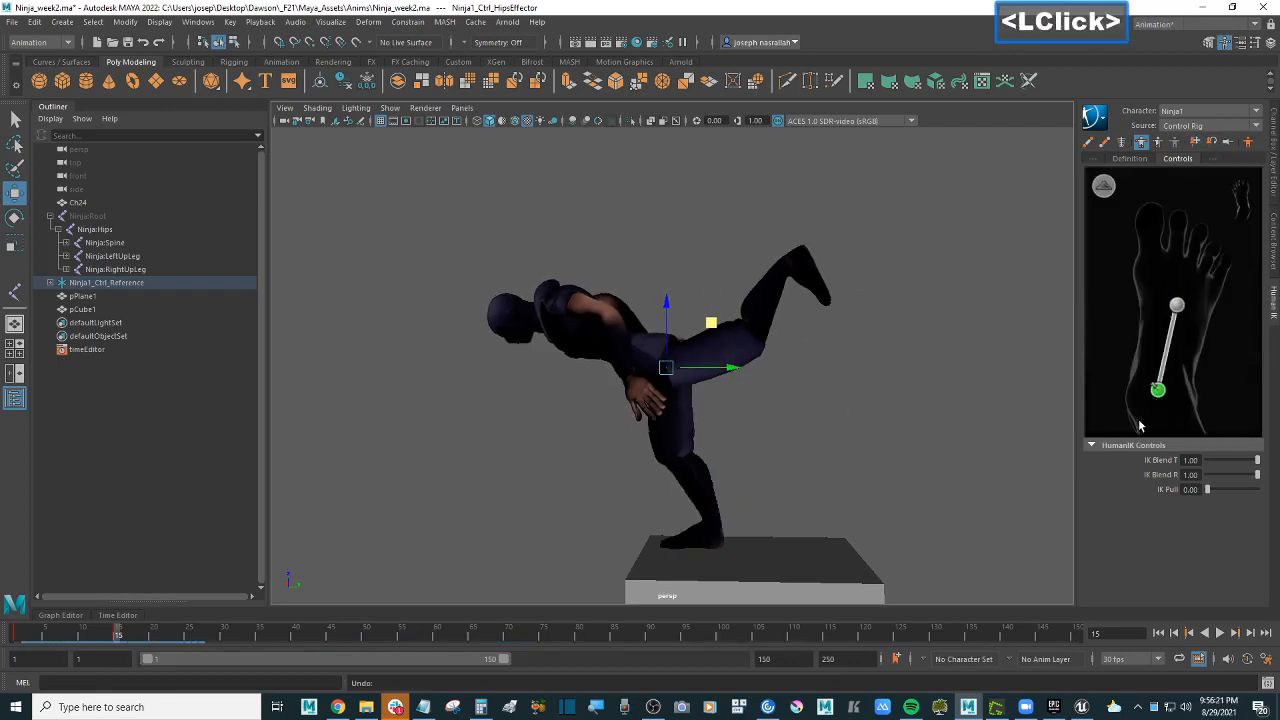
left_click(1177, 305)
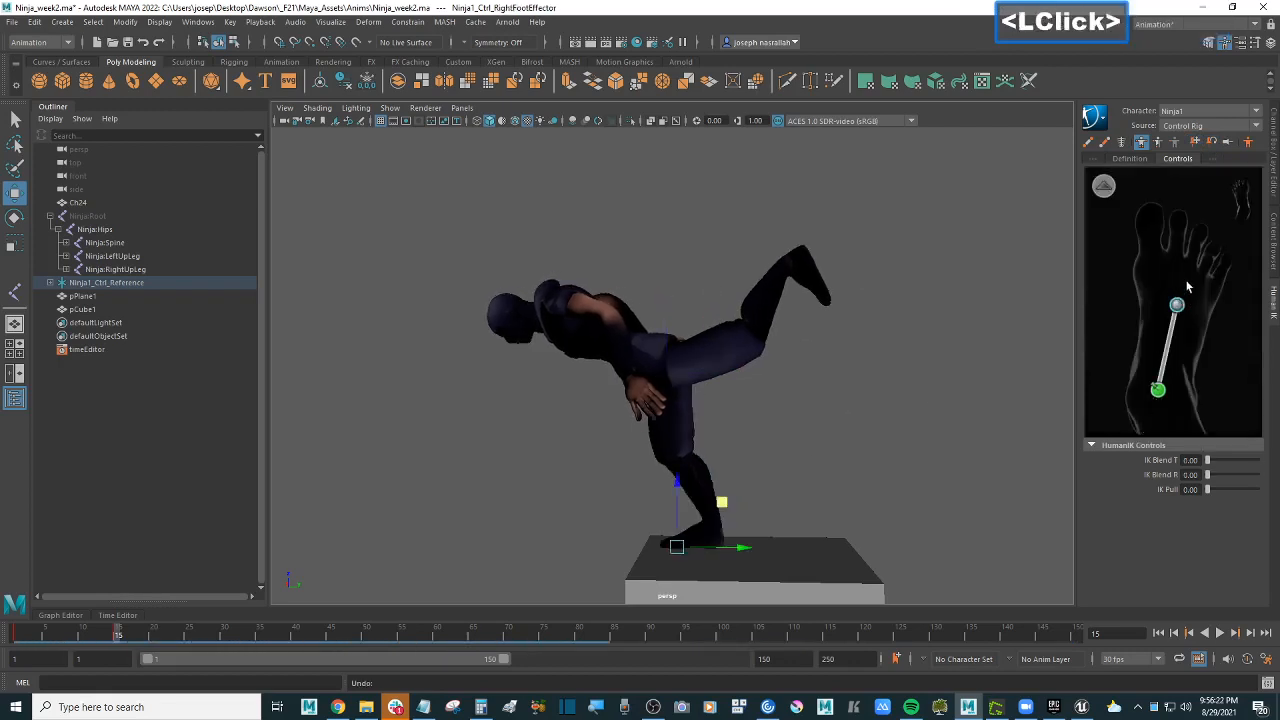
left_click(1195, 143)
left_click(1157, 389)
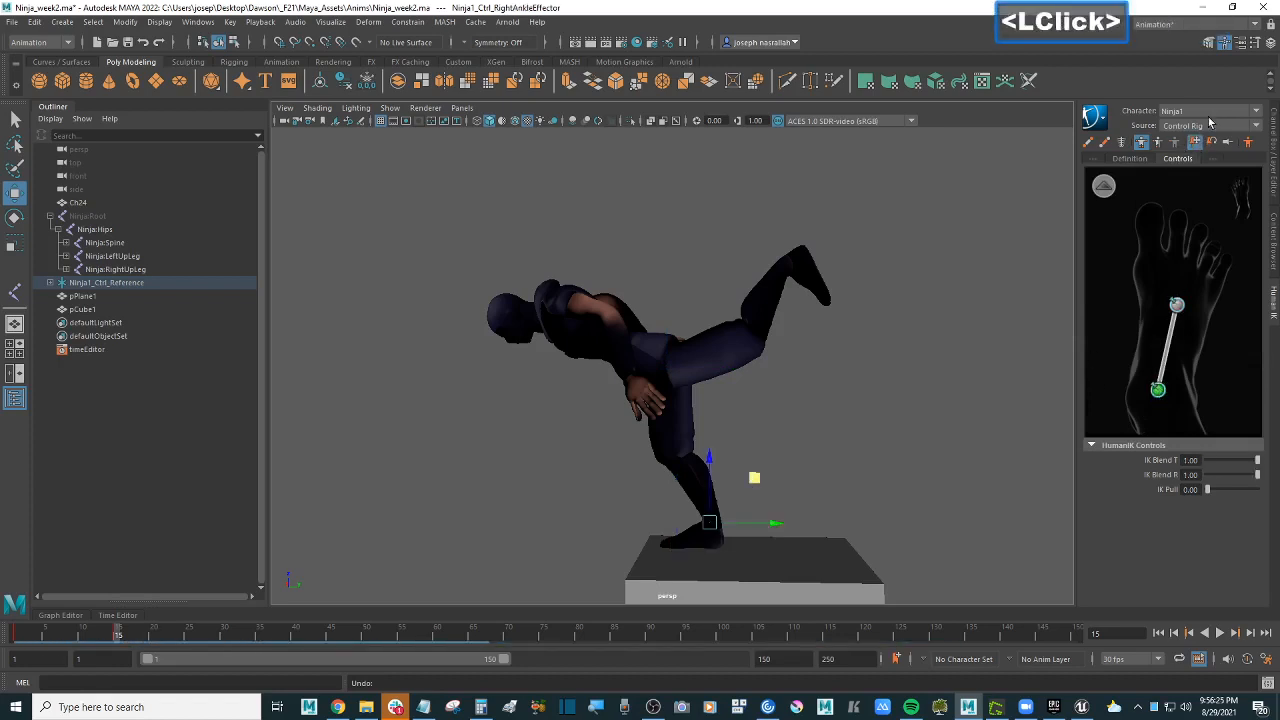
left_click(1088, 227)
left_click(1104, 188)
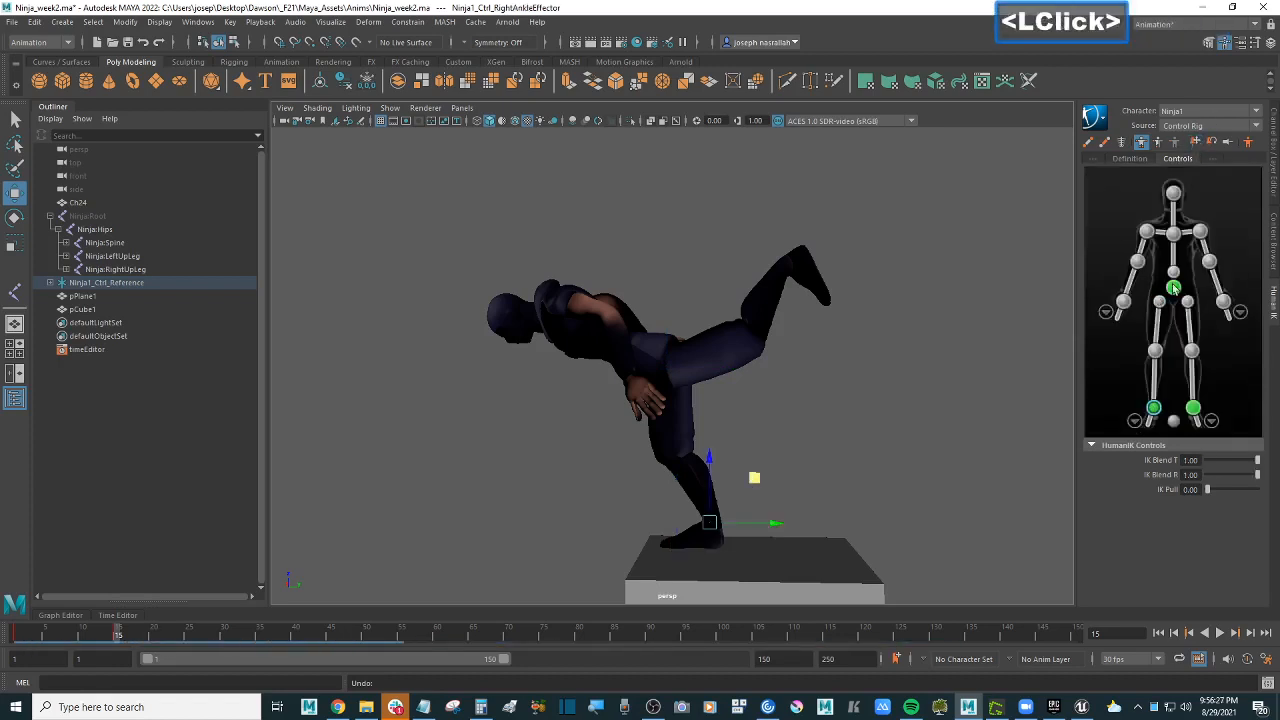
Step: Move the hips up and forward so the right heel lifts while the toes stay on the box
left_click(1173, 287)
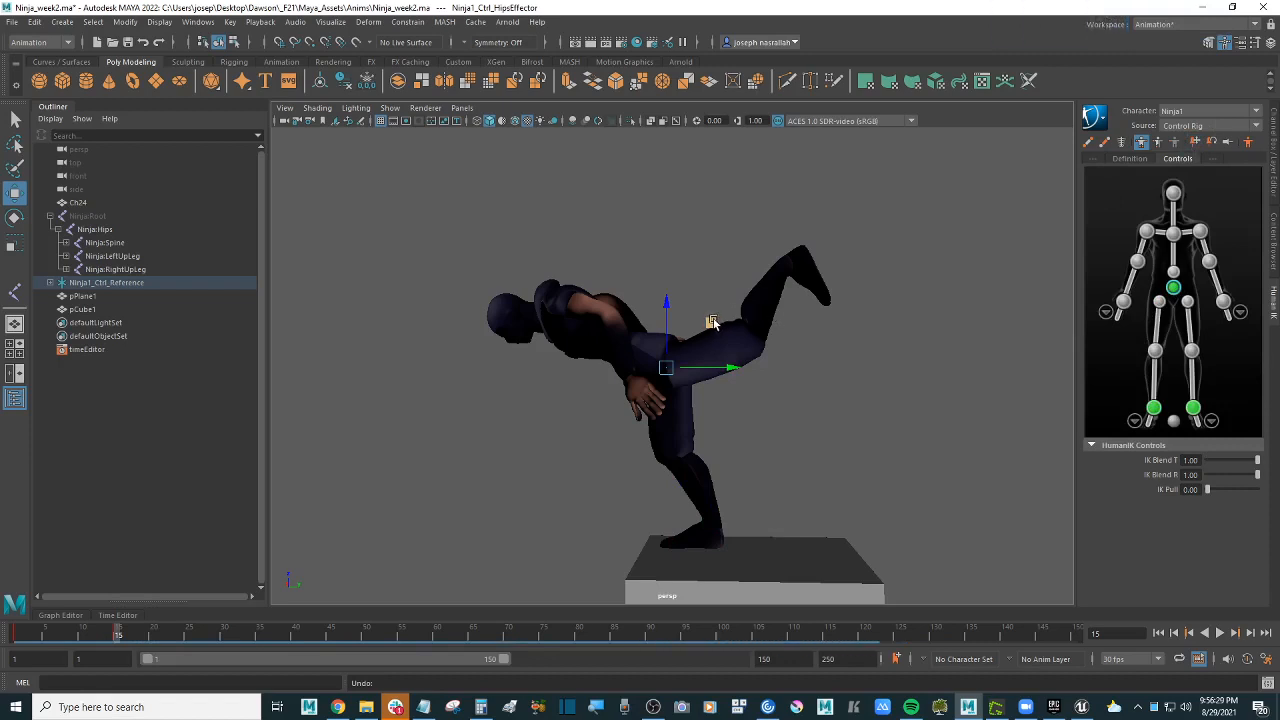
left_click_drag(712, 322, 704, 301)
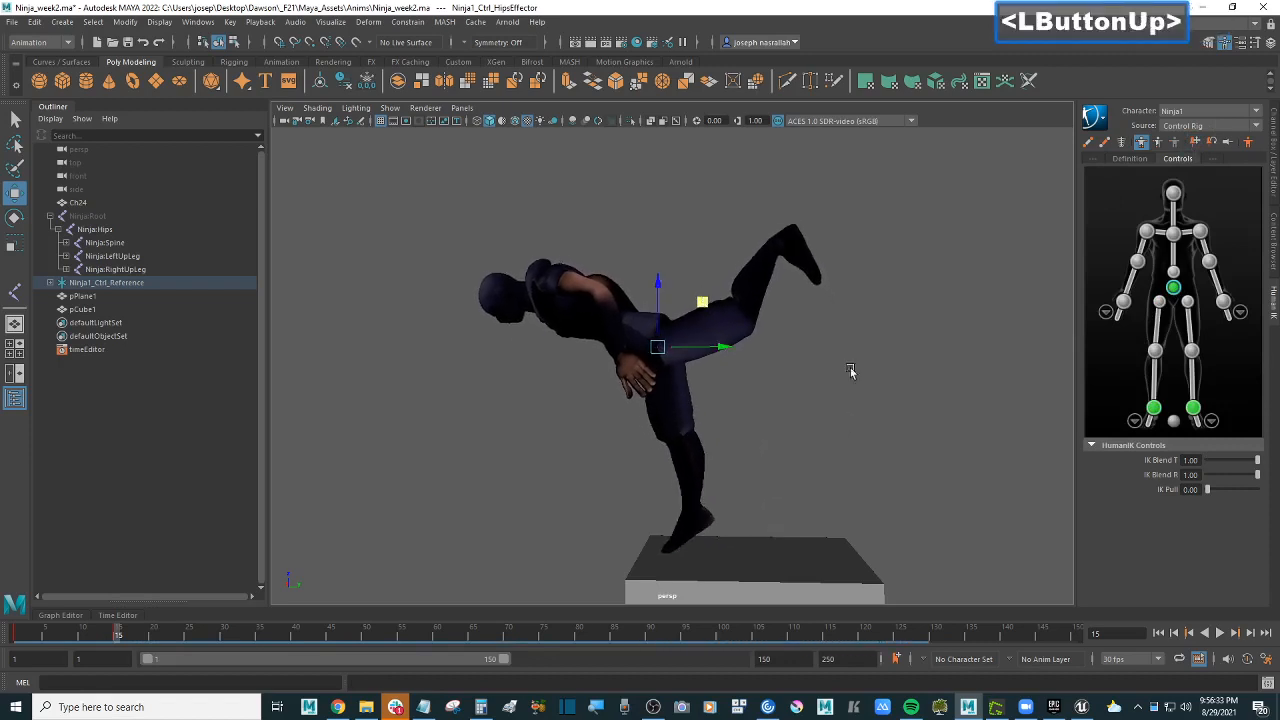
left_click(1139, 416)
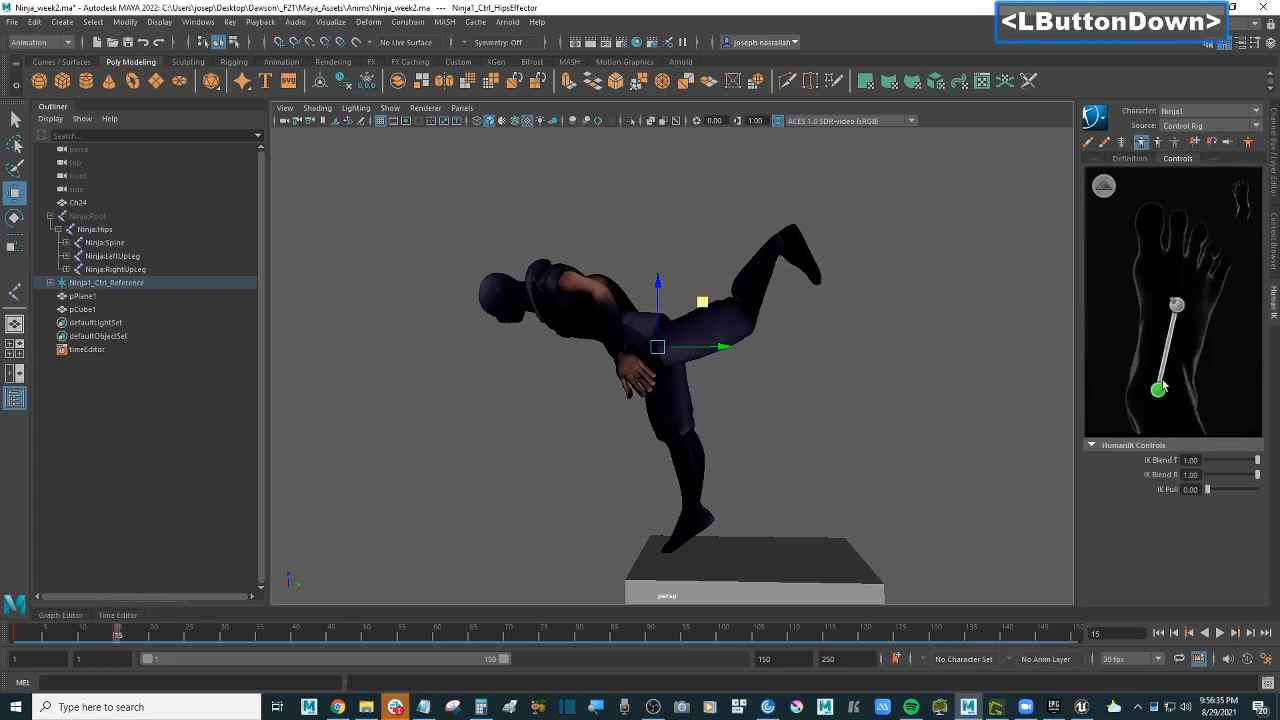
left_click(1159, 390)
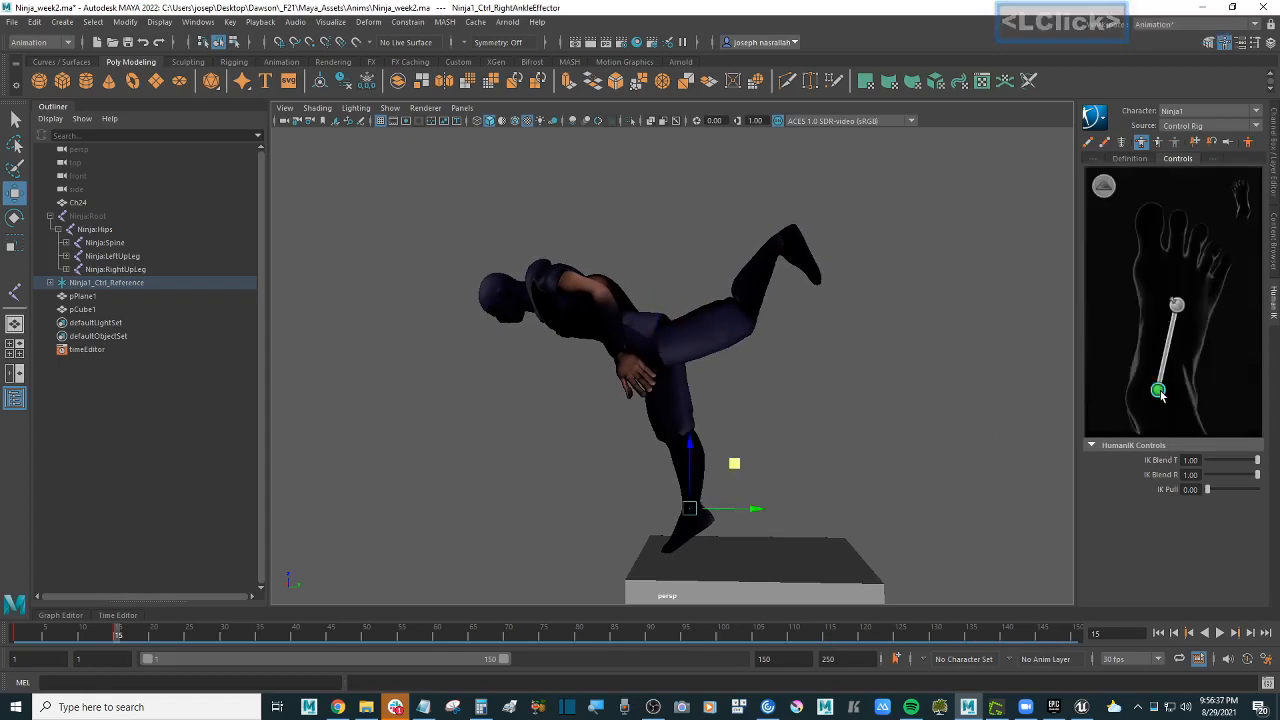
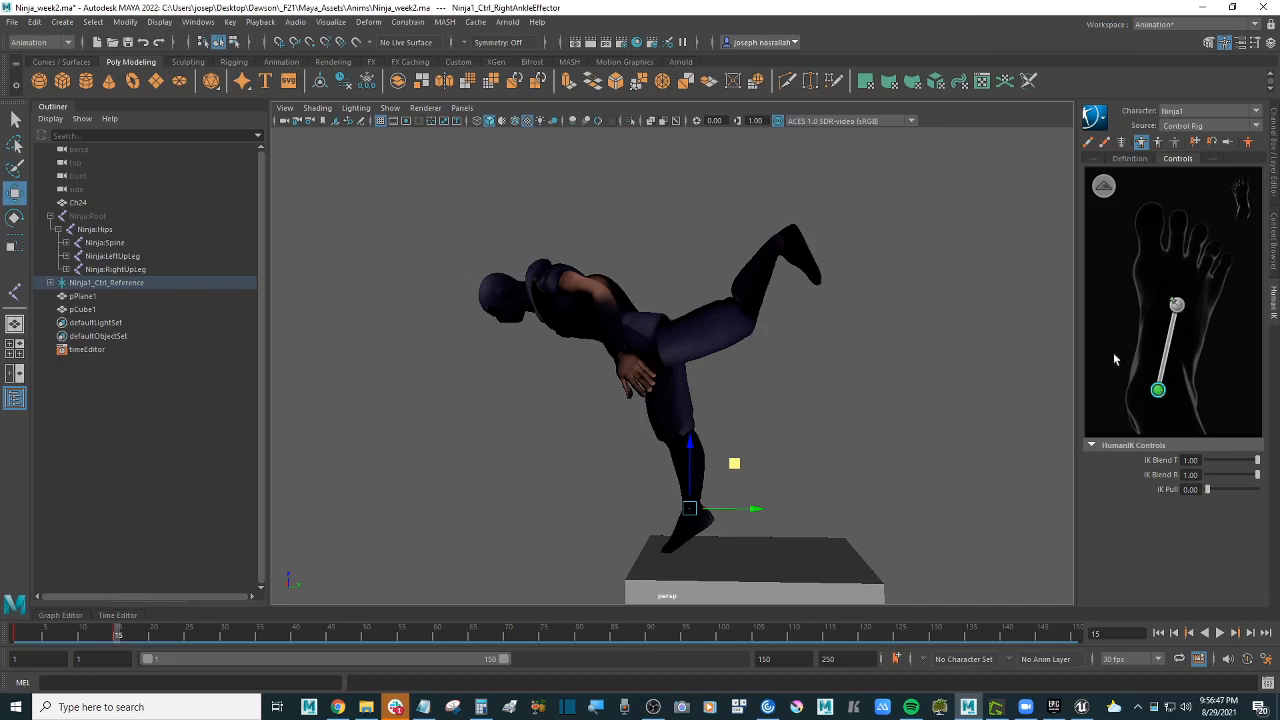
left_click(1103, 187)
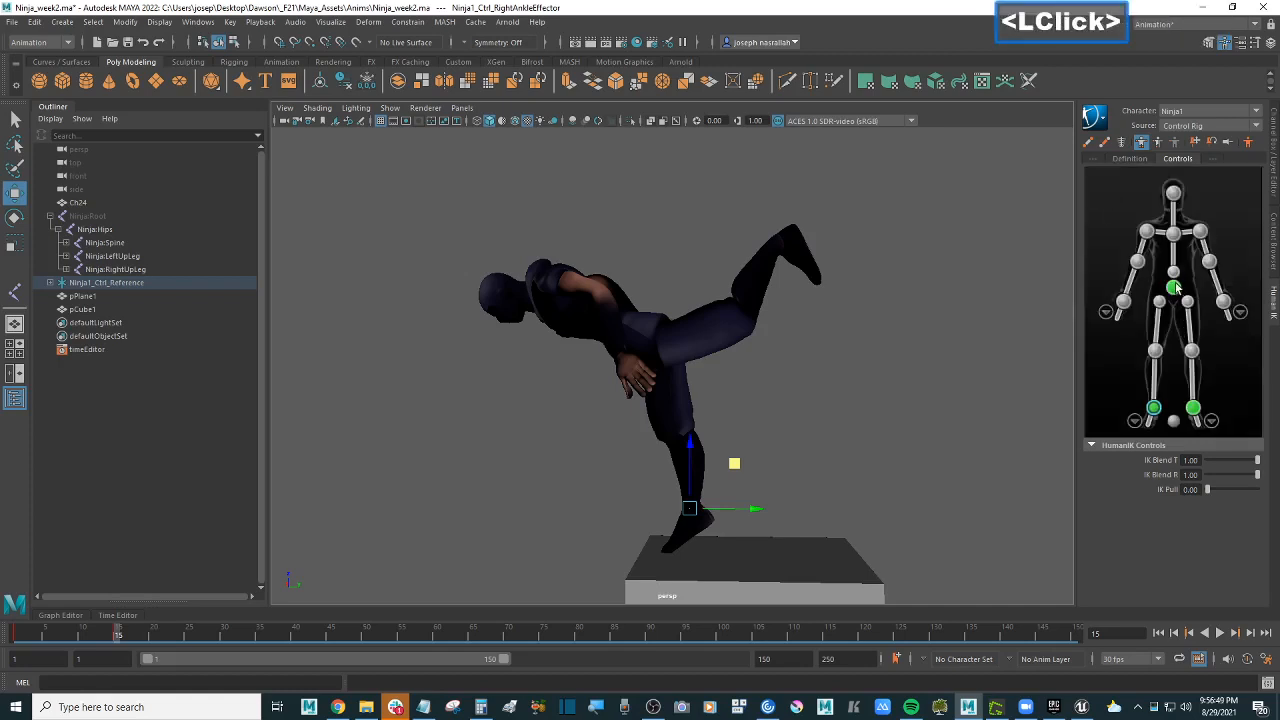
Step: Shift the hips slightly further forward and down, and key the pose at frame 15
left_click(1175, 288)
mouse_move(707, 304)
left_mouse_down()
mouse_move(688, 298)
mouse_move(695, 308)
left_mouse_up()
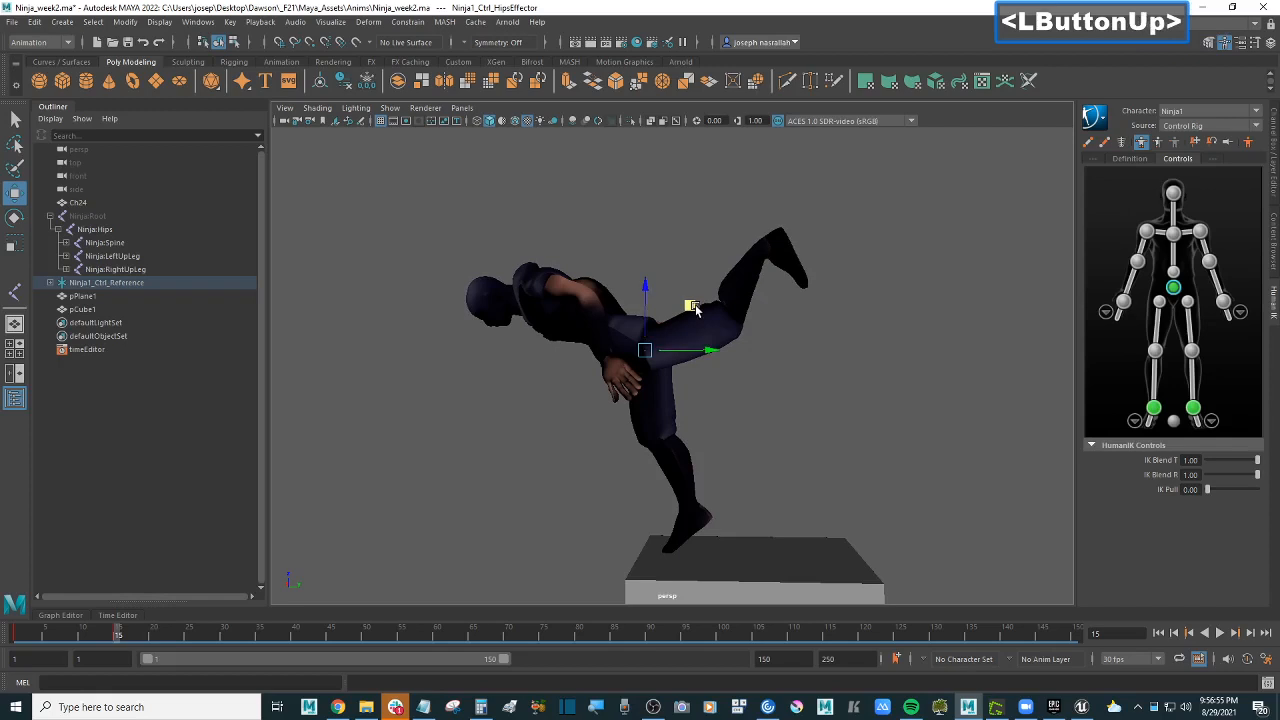
key("s")
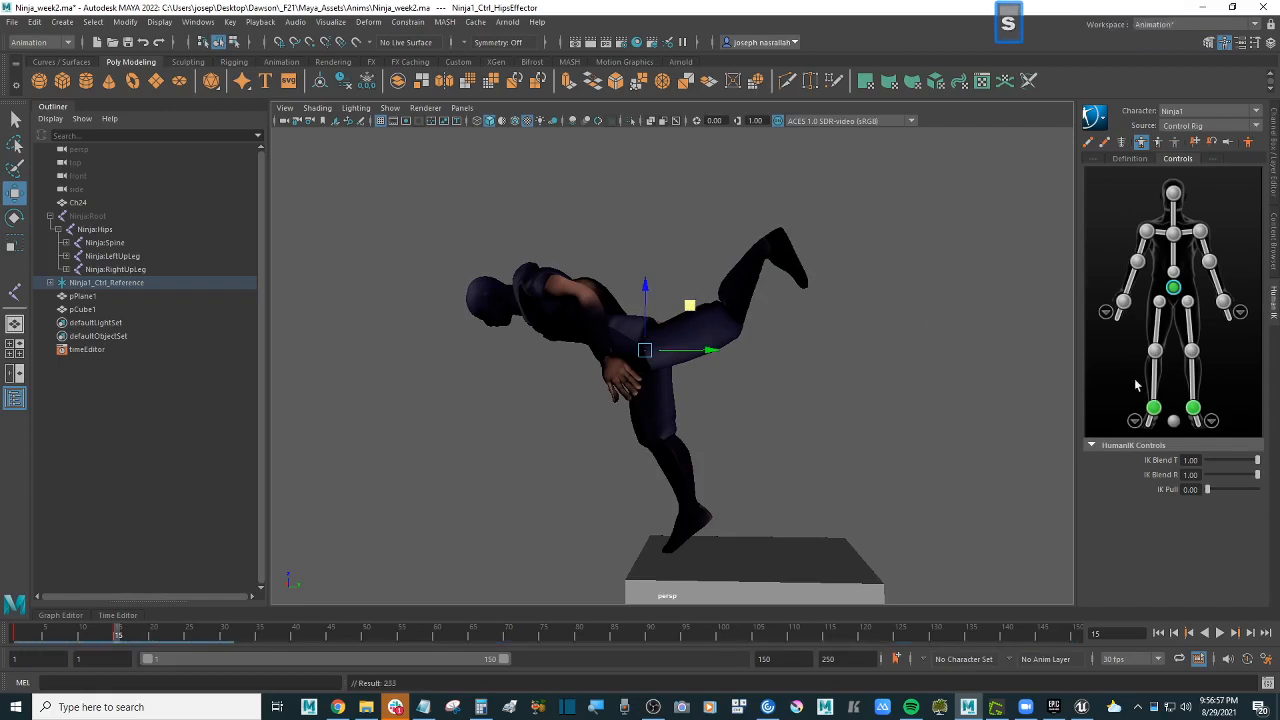
Step: Rotate the left ankle effector so the raised foot's toes point backward, and key the pose at frame 15
left_click(1194, 414)
key("w")
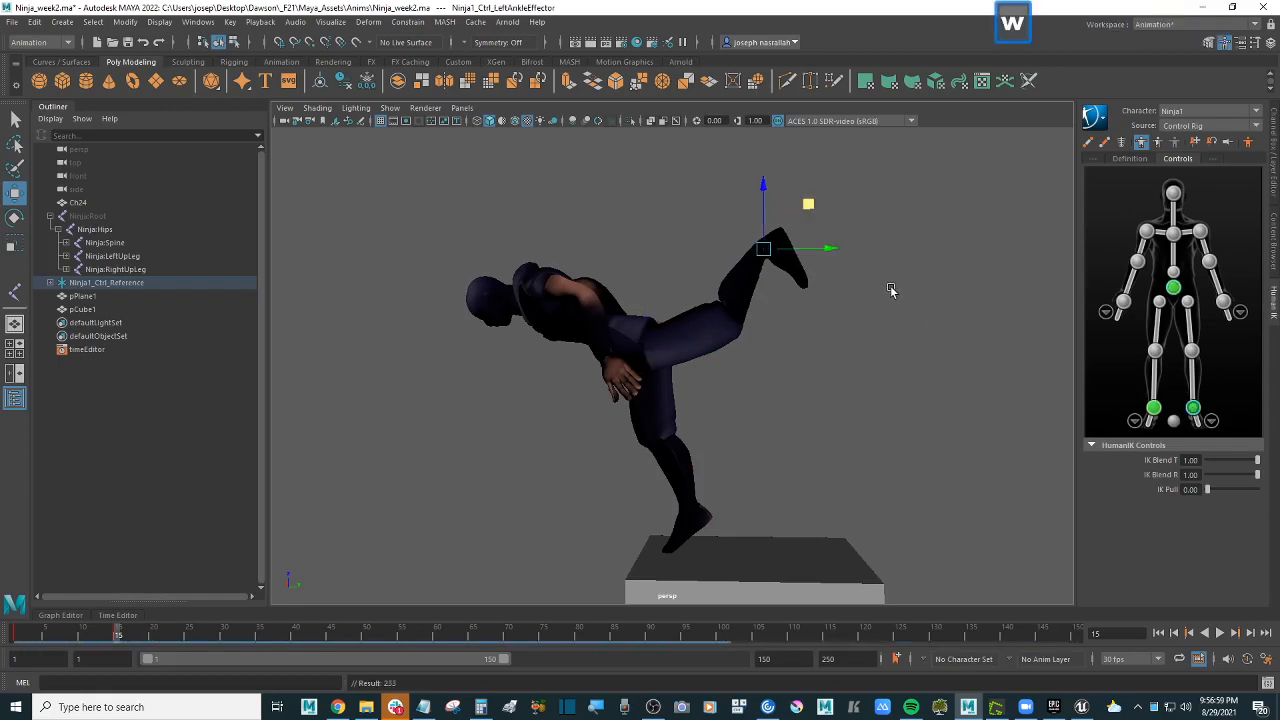
key("e")
left_click_drag(785, 308, 820, 265)
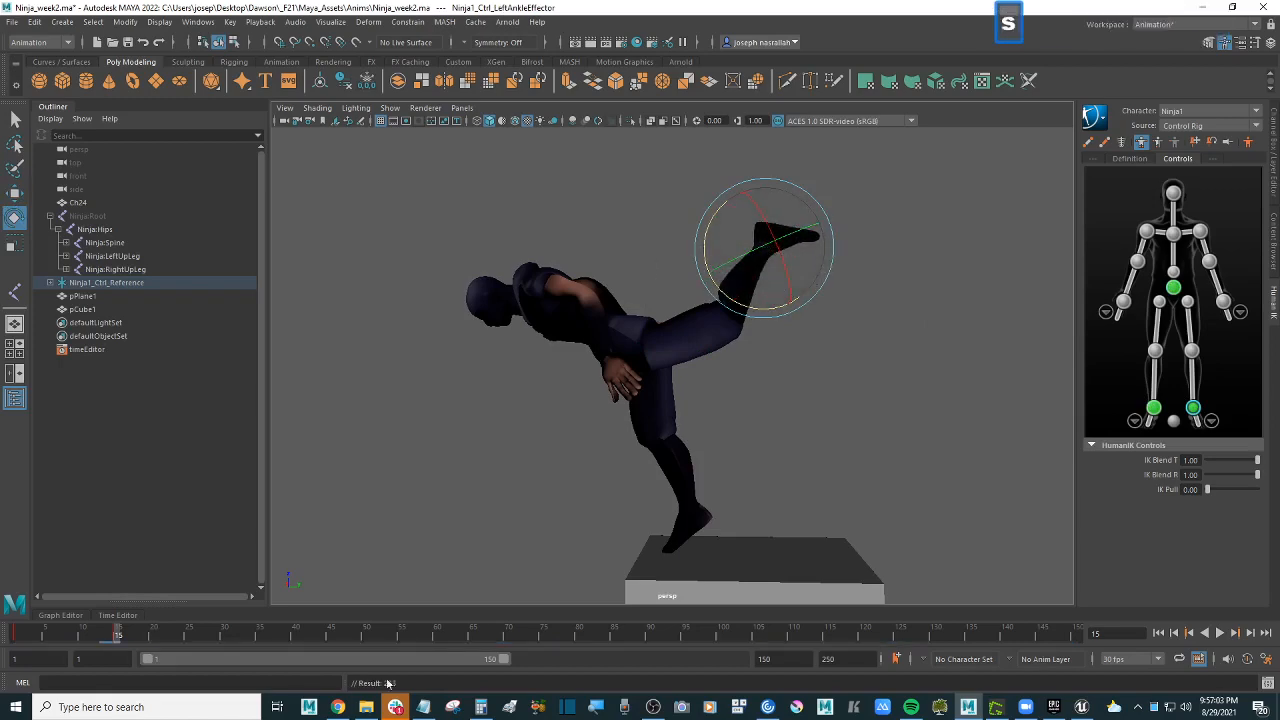
Step: Check the reference video, and try rotating the ninja's chest so the upper body leans further down and the arms swing back
left_click(338, 707)
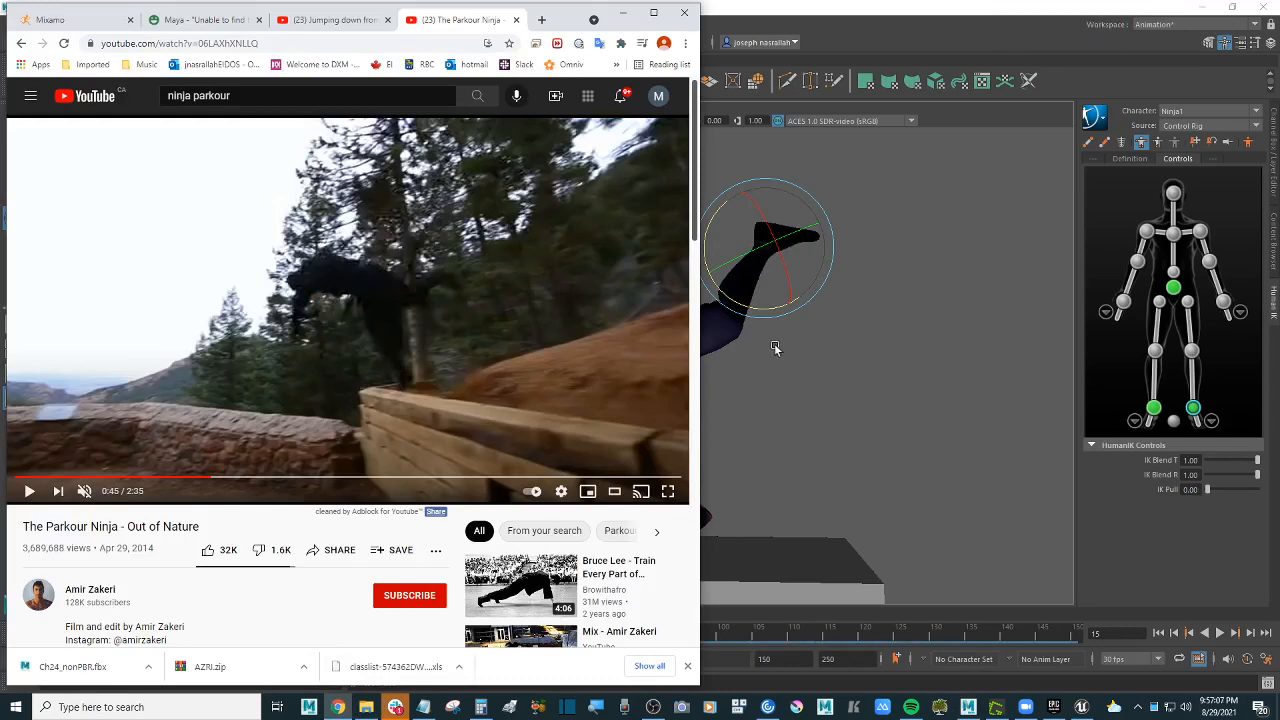
left_click(1021, 10)
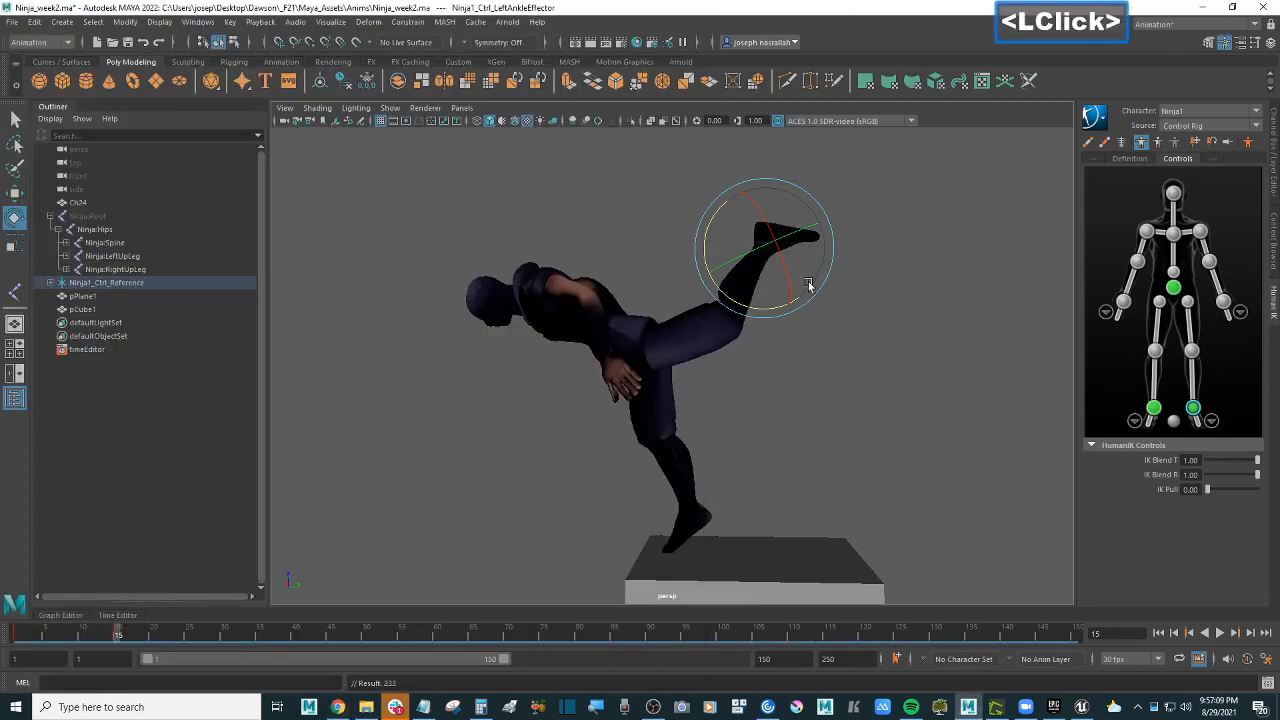
left_click(1175, 235)
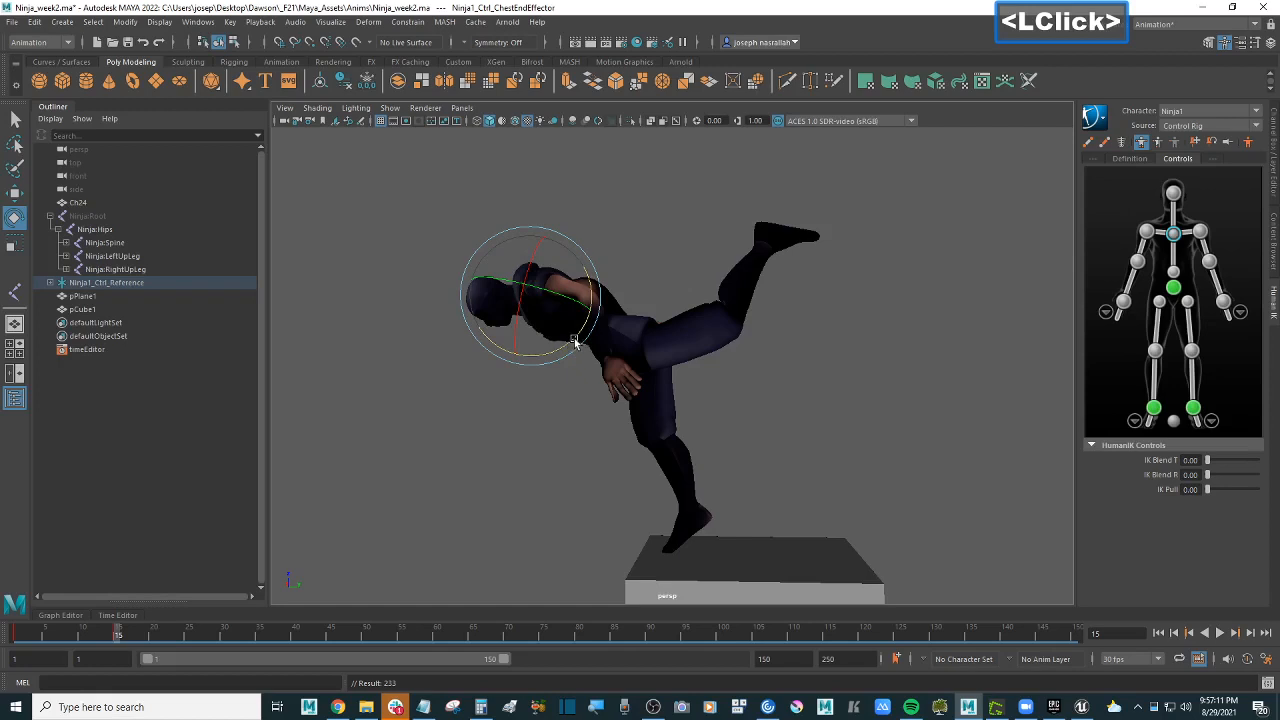
left_click_drag(575, 342, 662, 353)
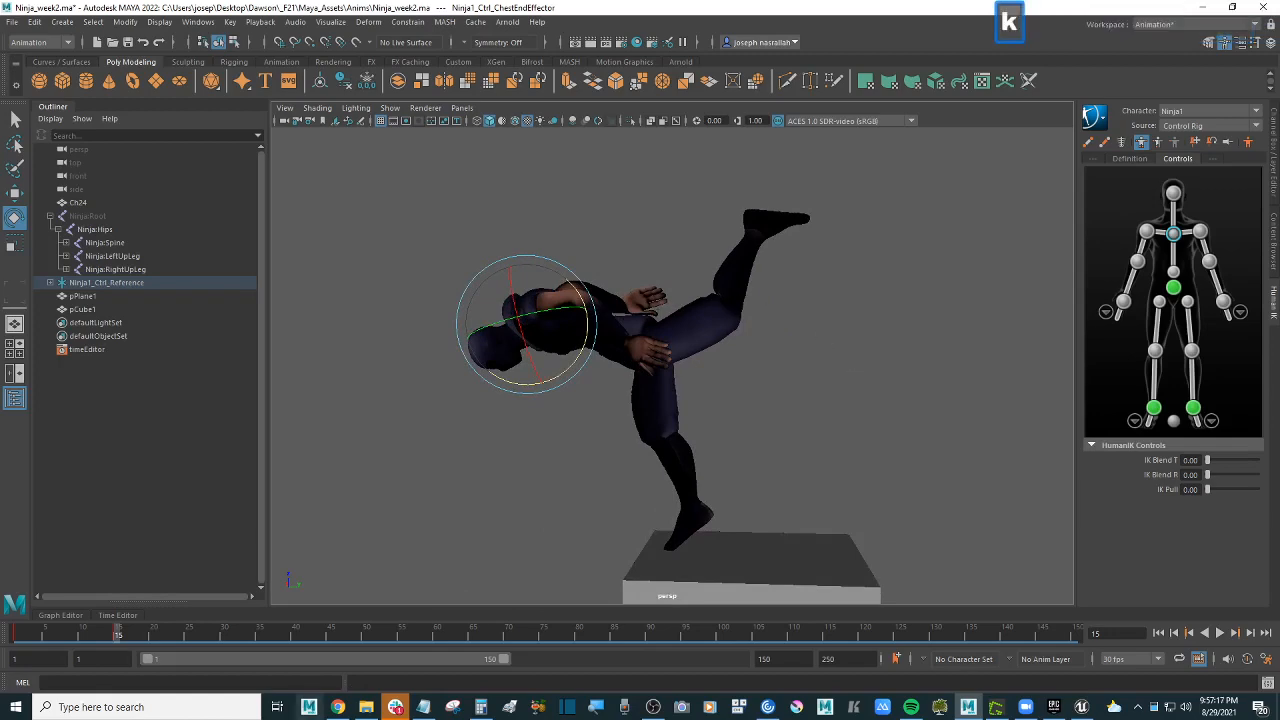
Step: Following the reference video, move both wrist effectors forward and down so the hands hang below the chest, and key the pose at frame 15
left_click(340, 708)
left_click(338, 707)
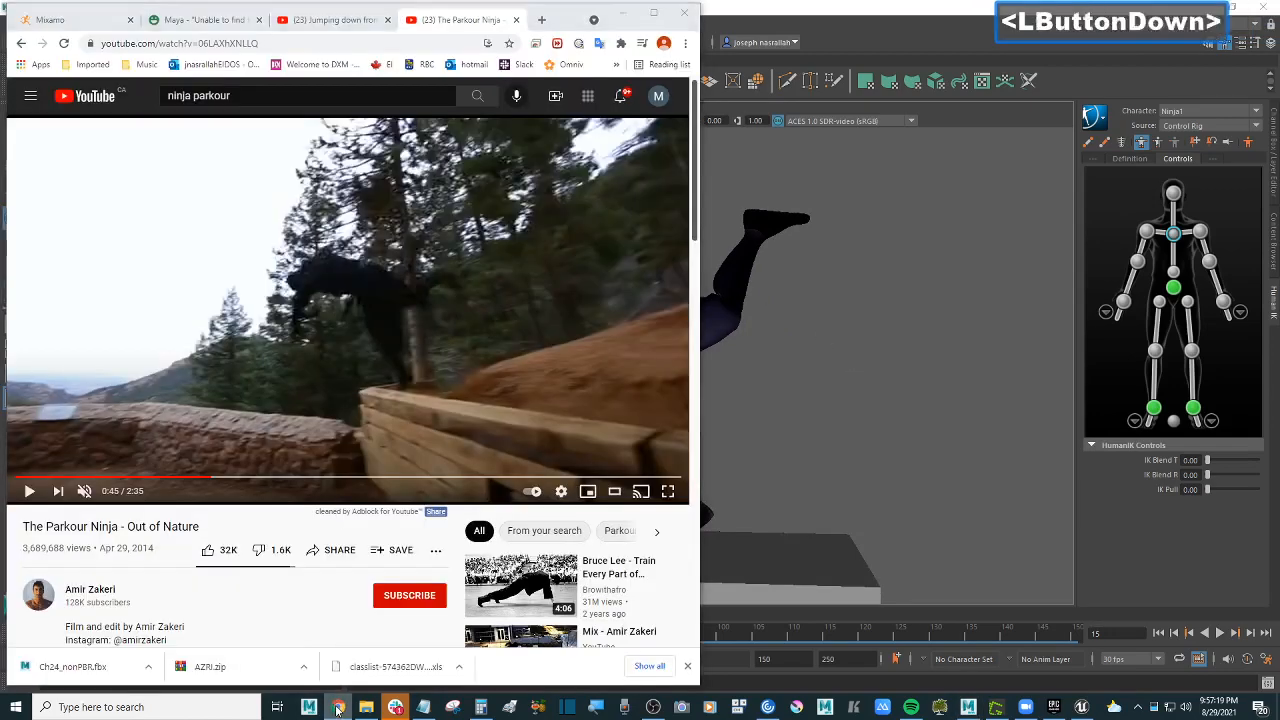
left_click(1223, 302)
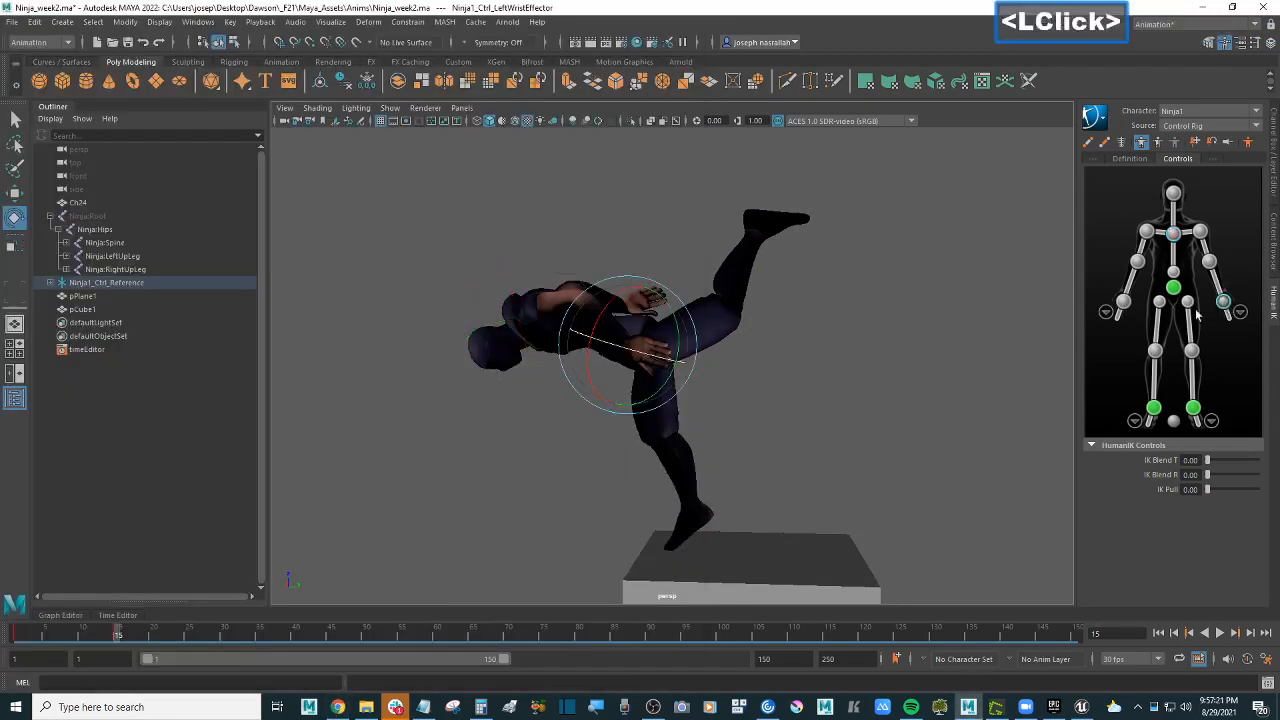
left_click(1123, 302, "ctrl")
key("w")
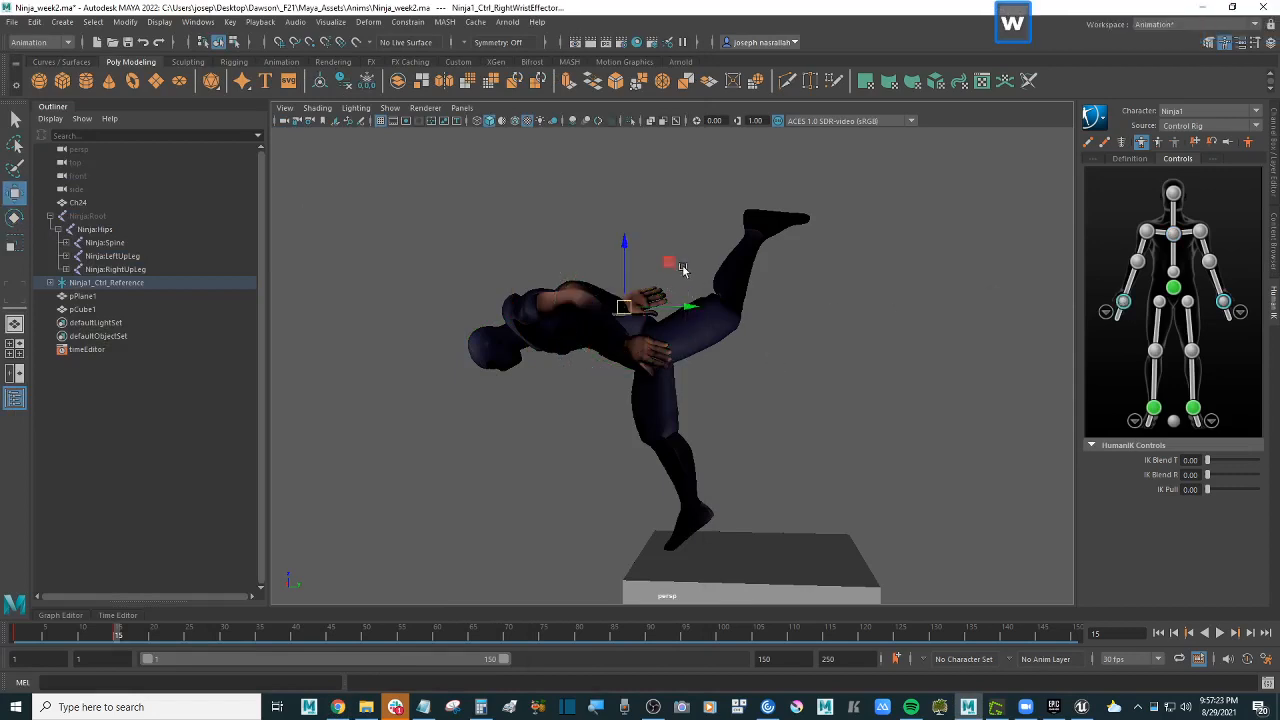
left_click_drag(679, 267, 566, 313)
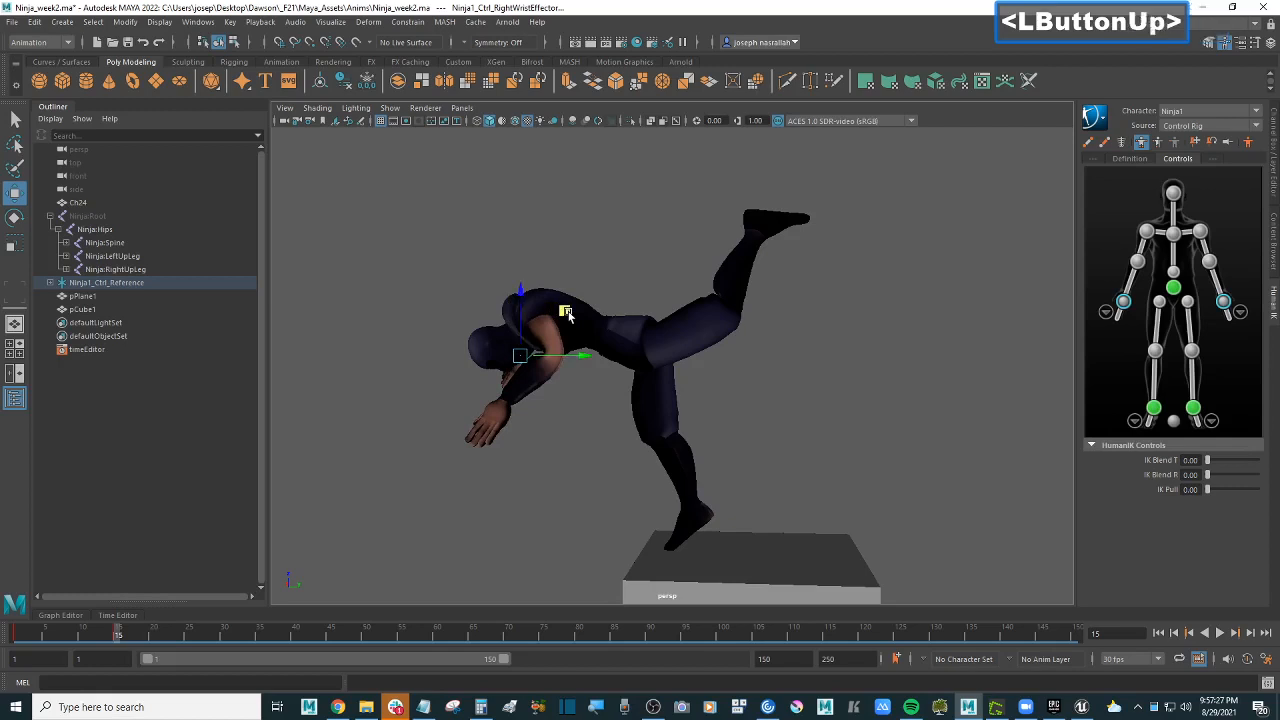
key("k")
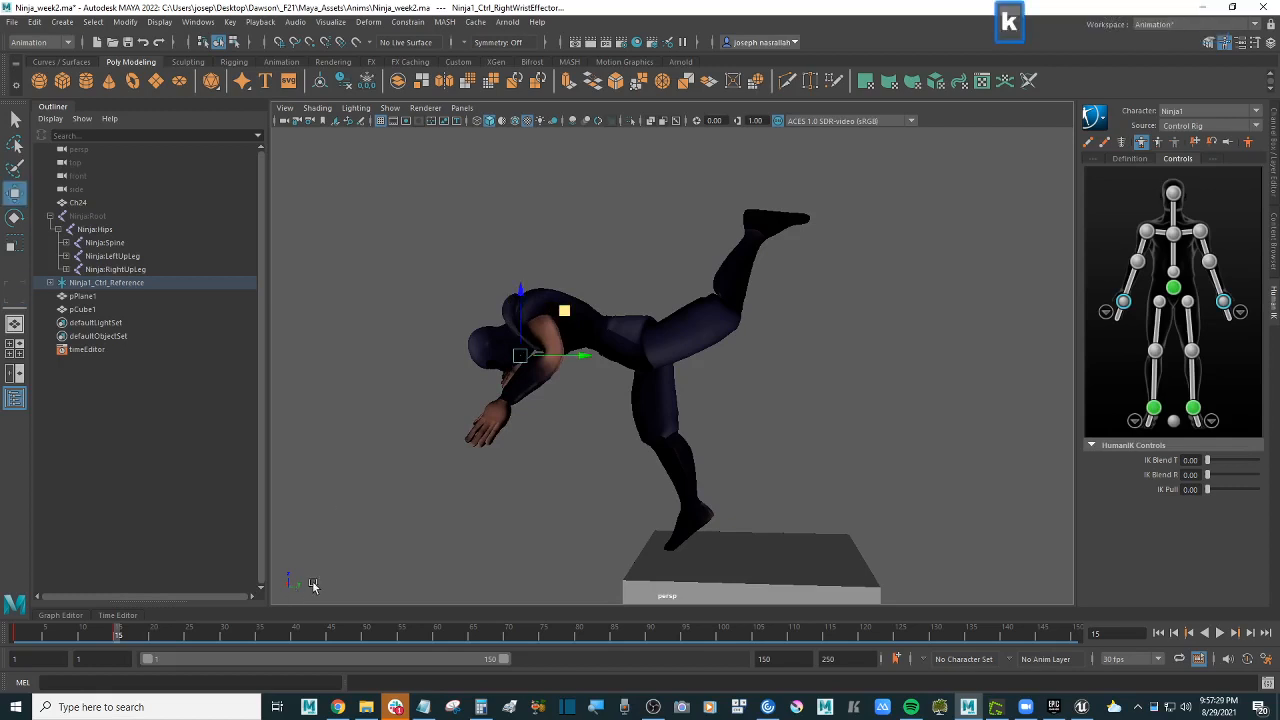
mouse_move(122, 636)
left_mouse_down()
mouse_move(18, 634)
mouse_move(147, 632)
mouse_move(8, 632)
mouse_move(148, 634)
mouse_move(117, 638)
left_mouse_up()
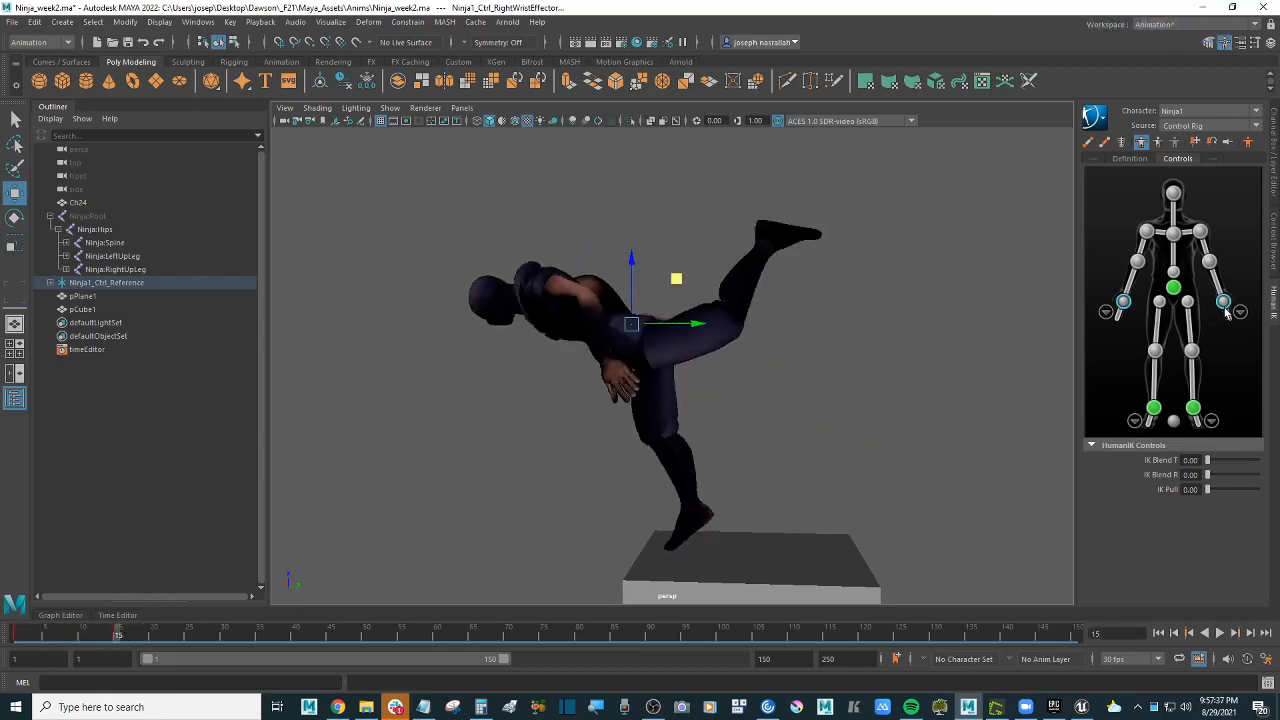
left_click_drag(684, 287, 613, 294)
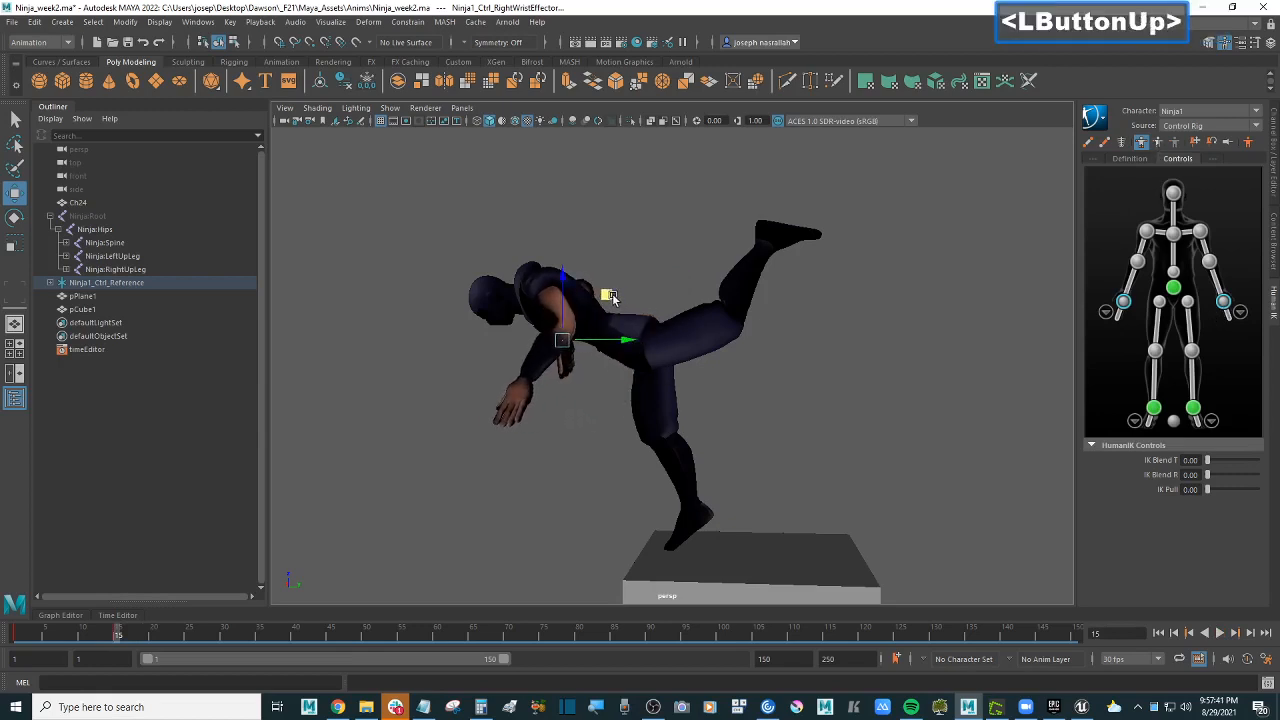
key("s")
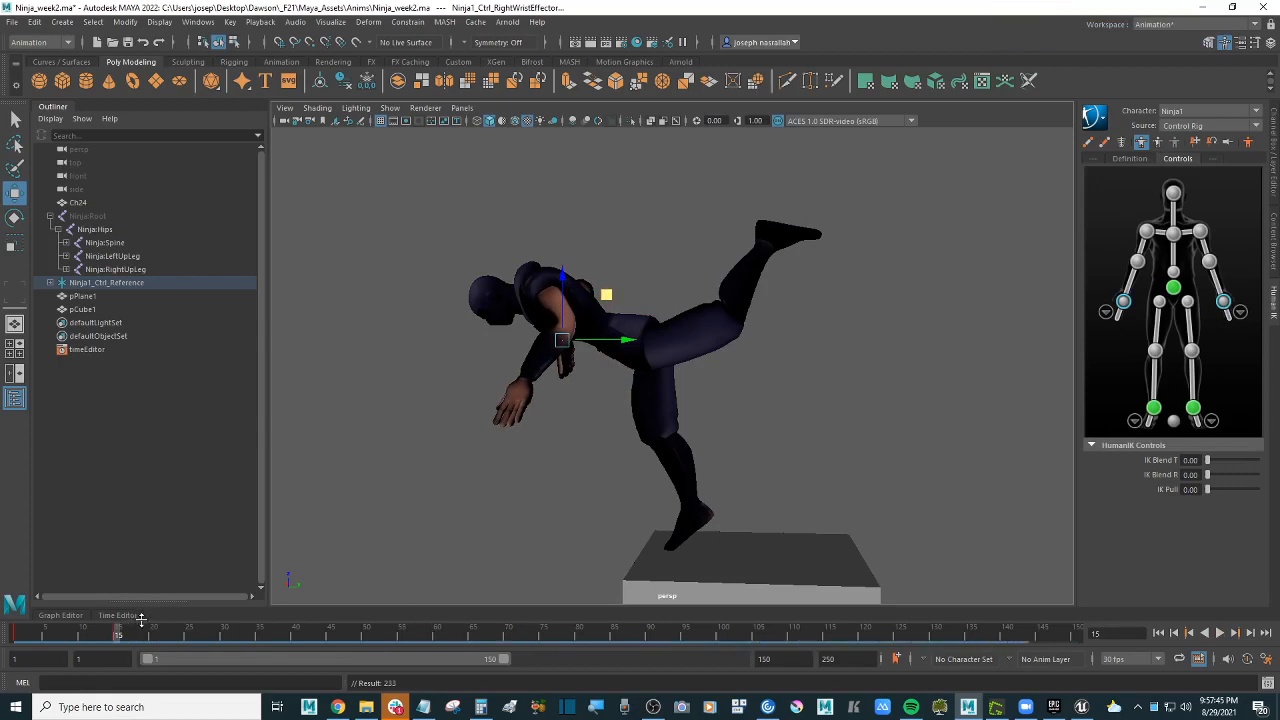
mouse_move(123, 637)
left_mouse_down()
mouse_move(65, 640)
mouse_move(120, 638)
left_mouse_up()
Step: Switch to the reference video in Chrome and examine frame by frame how the body tucks and flips after takeoff, around 0:46
left_click(338, 707)
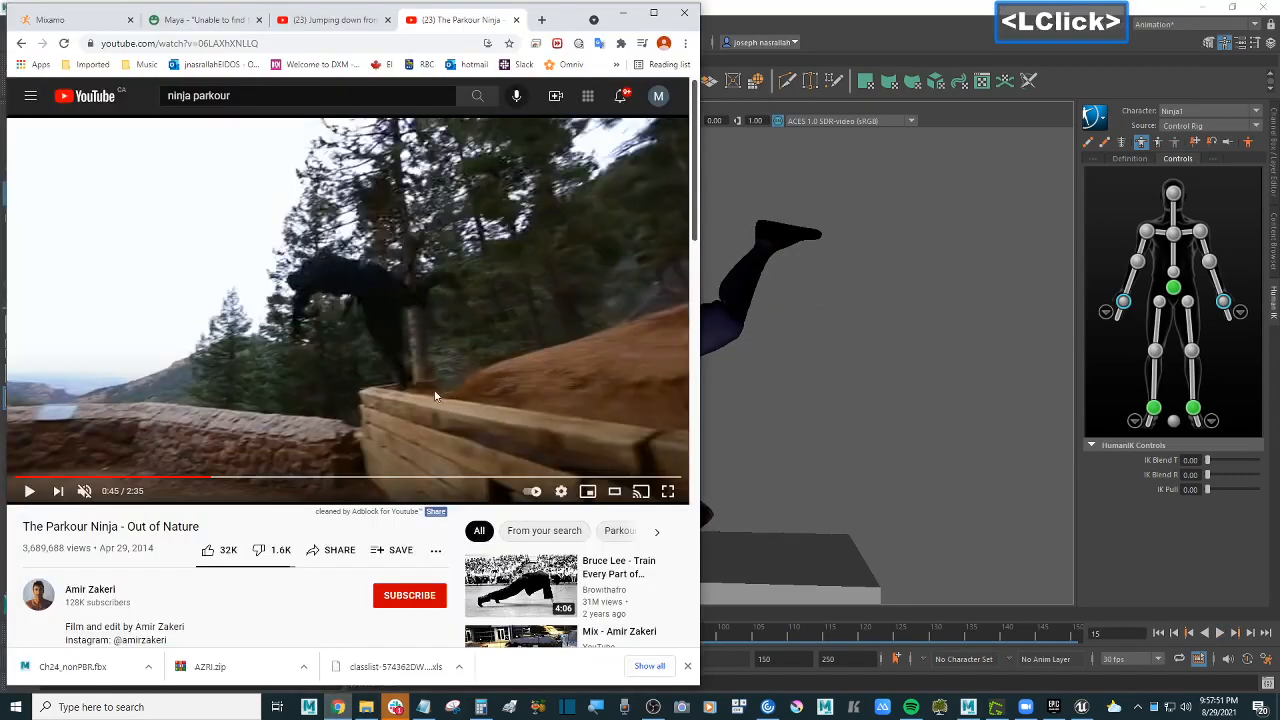
left_click(437, 278)
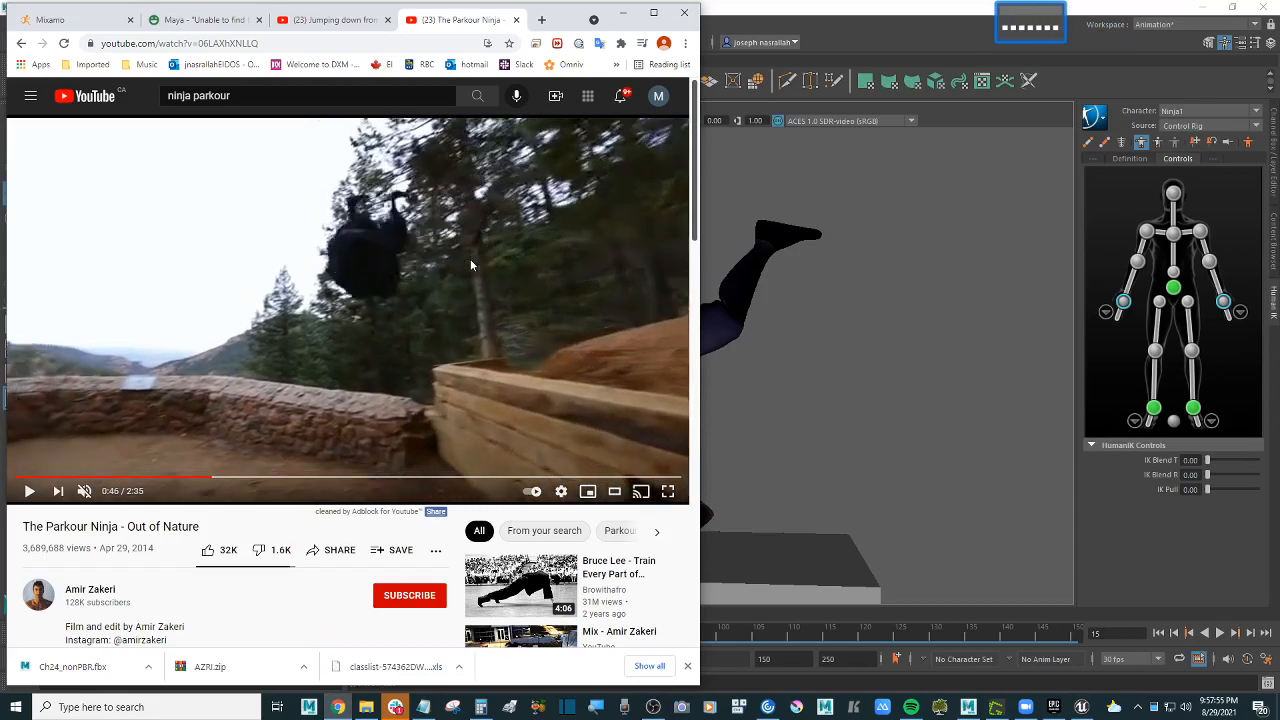
key("comma")
key("comma")
key("comma")
key("comma")
key("comma")
key("comma")
key("comma")
key("comma")
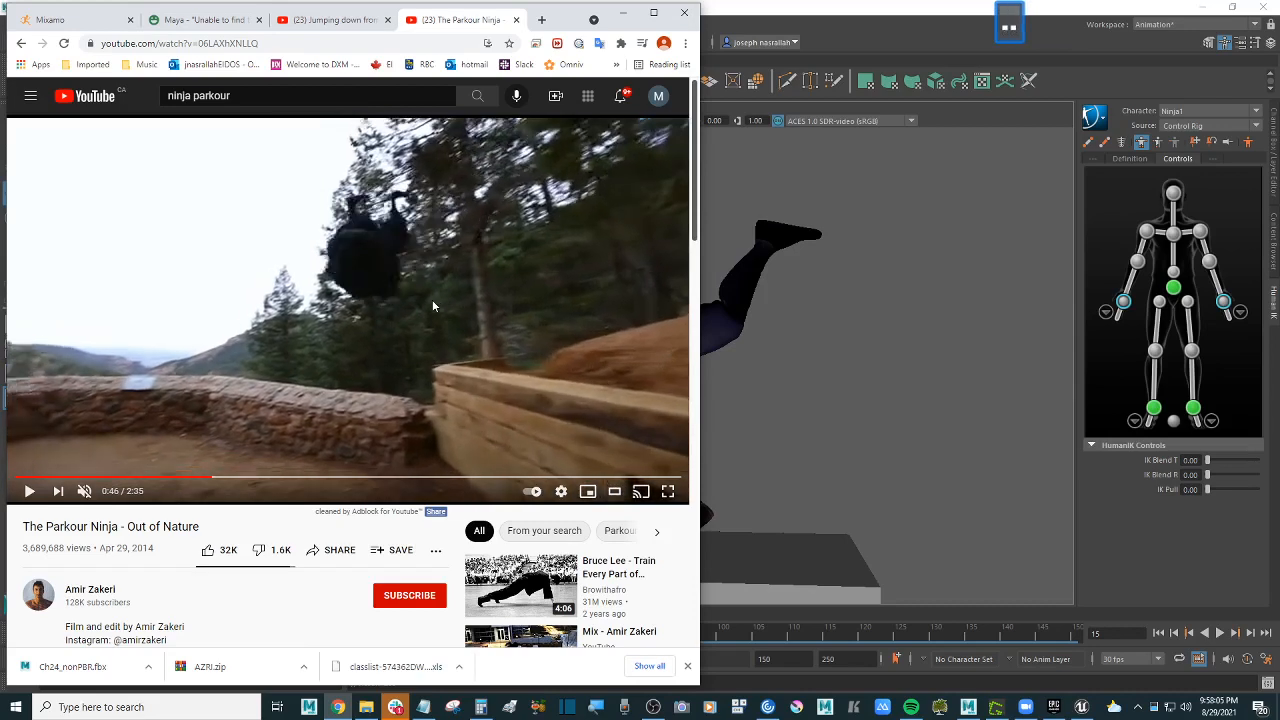
key("comma")
key("comma")
key("comma")
key("comma")
key("comma")
key("comma")
key("period")
key("period")
key("period")
key("period")
key("period")
key("period")
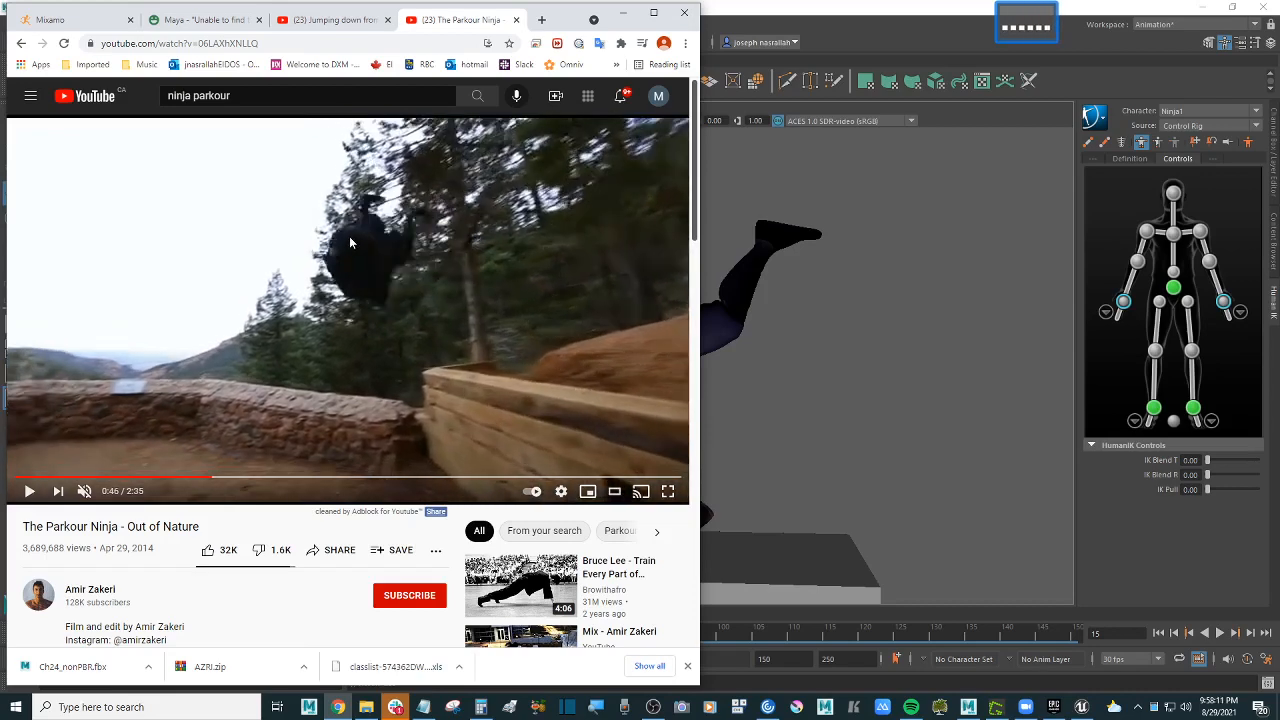
key("period")
key("period")
key("period")
key("period")
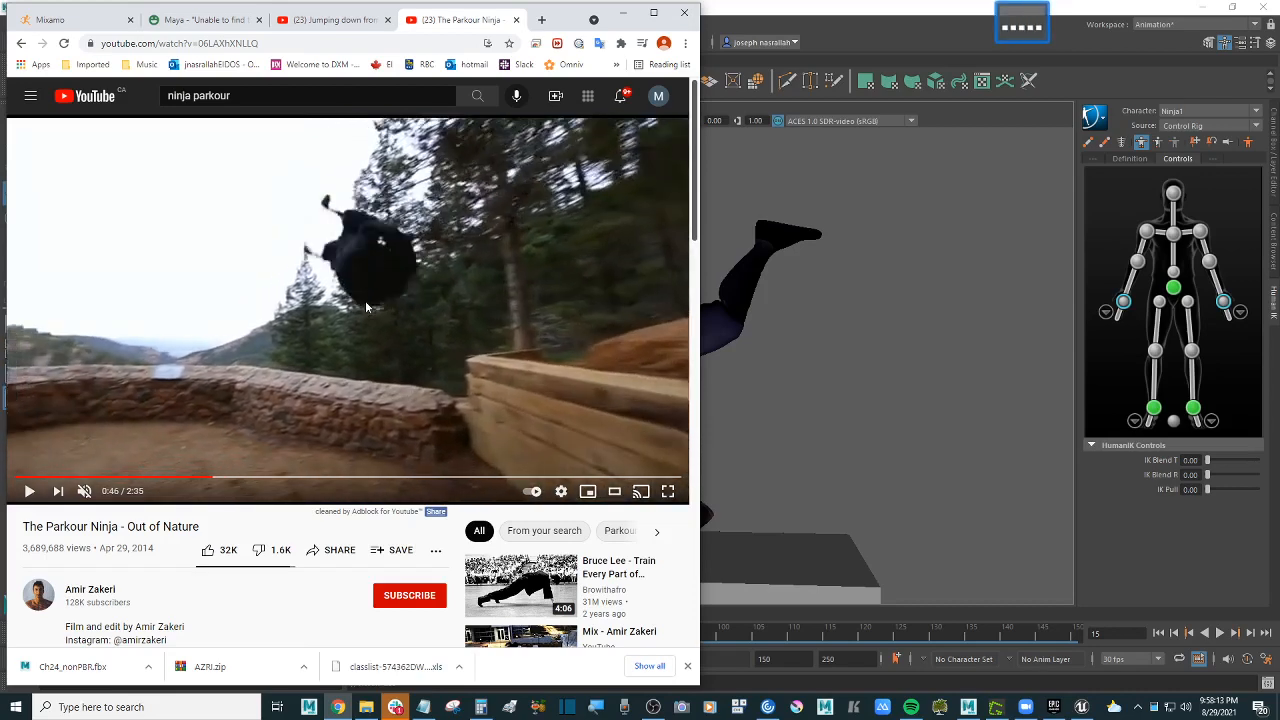
key("period")
key("period")
key("period")
key("period")
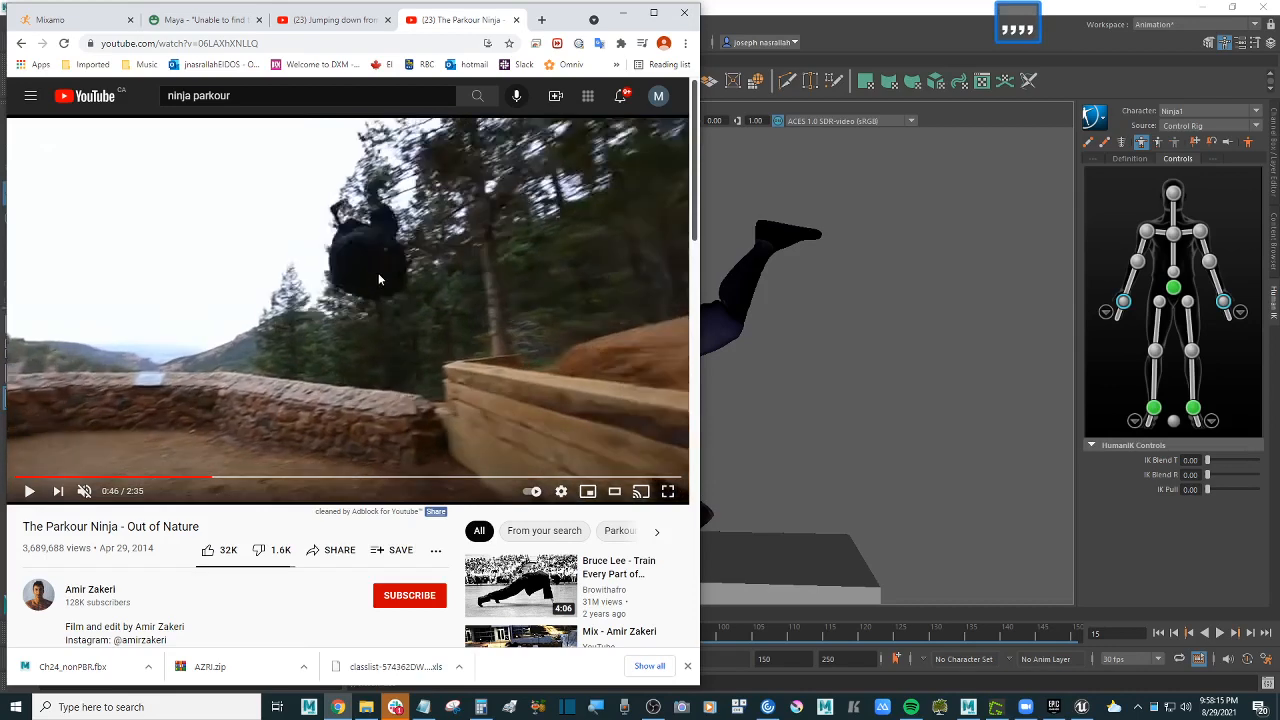
key("period")
key("period")
key("period")
key("period")
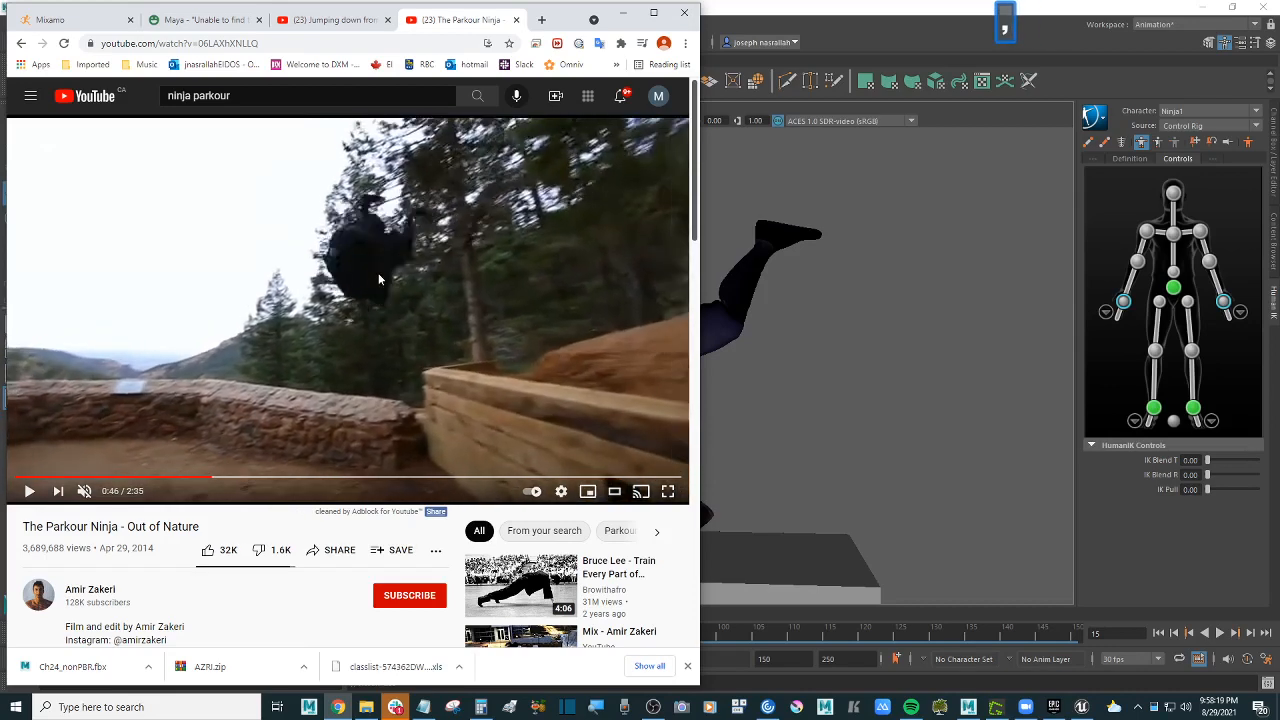
key("period")
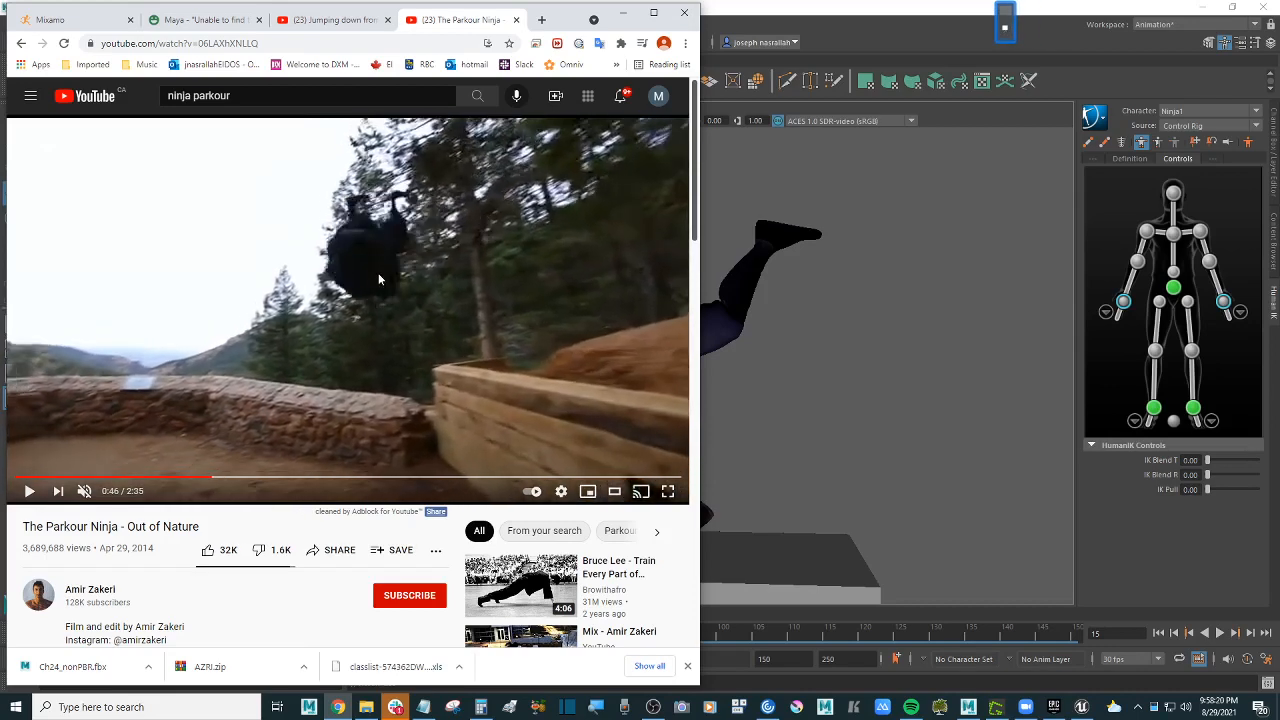
Step: Return to Maya, go to frame 25, and release all pinning with the hips effector selected
left_click(801, 328)
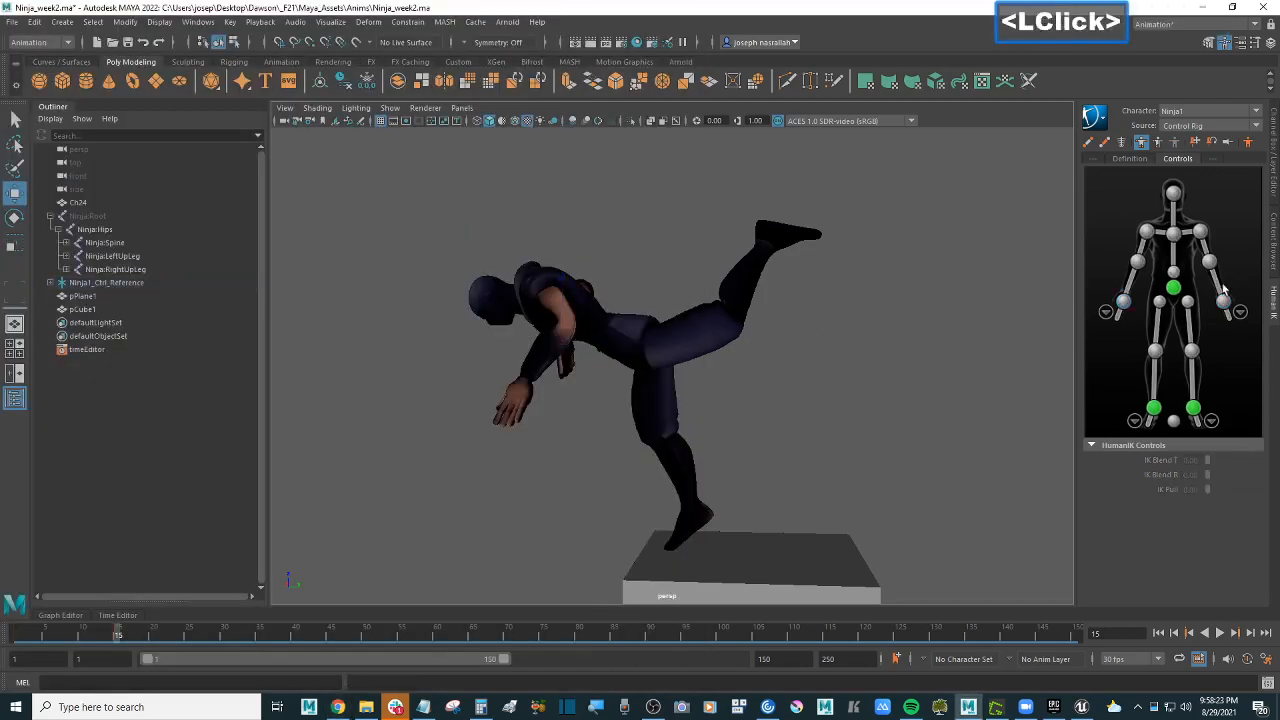
left_click_drag(117, 635, 188, 636)
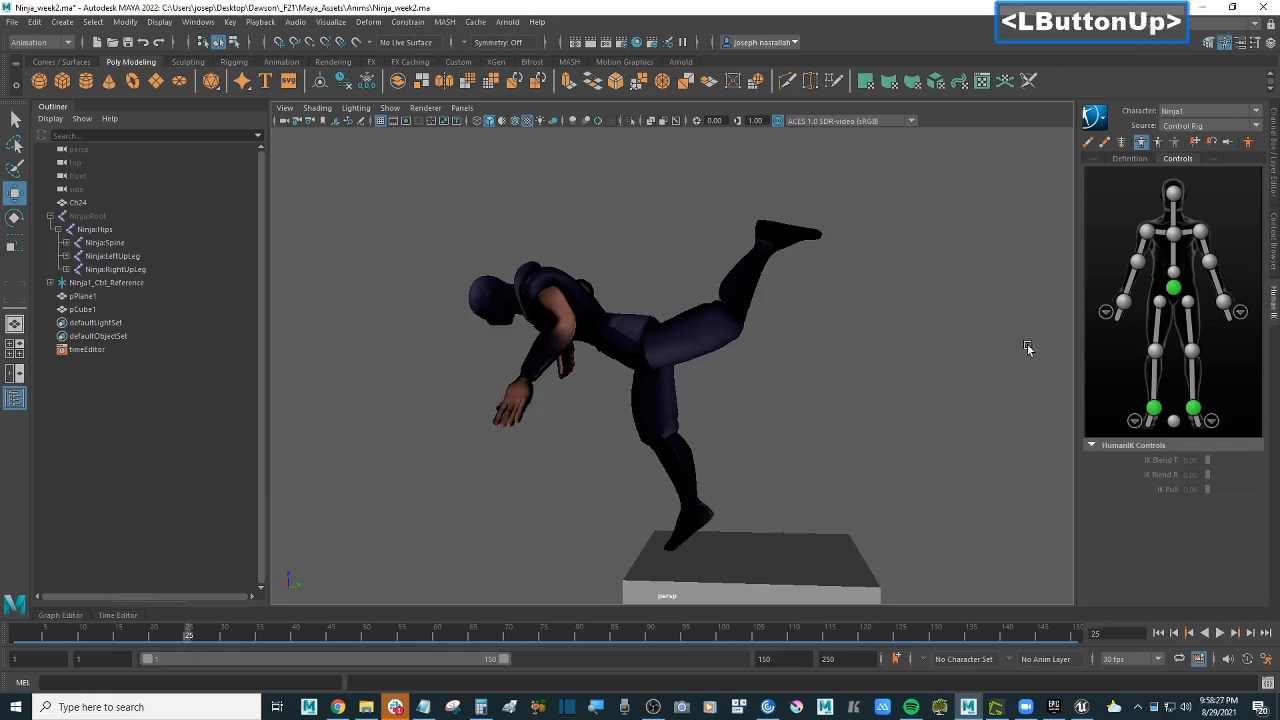
left_click(1177, 290)
scroll(776, 333, "down", 2)
middle_click_drag(776, 334, 815, 311, "alt")
left_click_drag(820, 326, 831, 319, "alt")
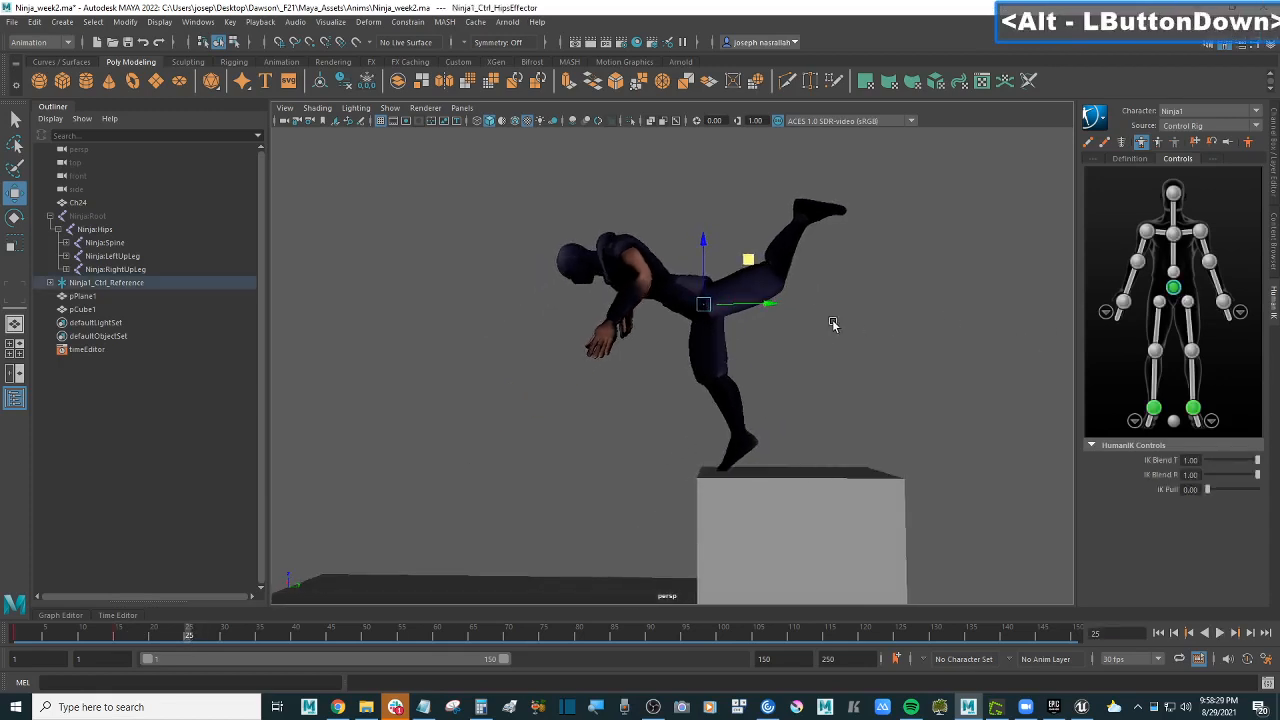
scroll(831, 326, "up", 2, "alt")
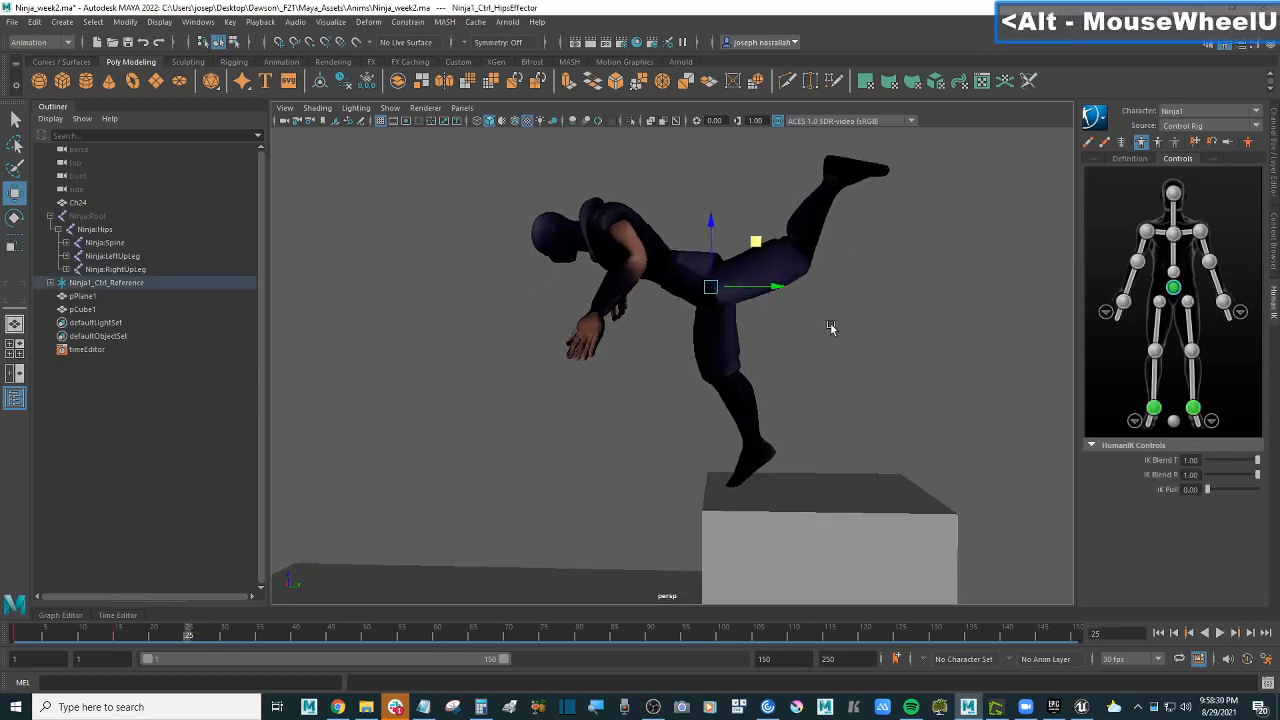
left_click(1227, 143)
Step: Move the hips up and forward off the box and rotate them forward until the ninja is upside down in mid-air
left_click_drag(764, 248, 603, 206)
key("e")
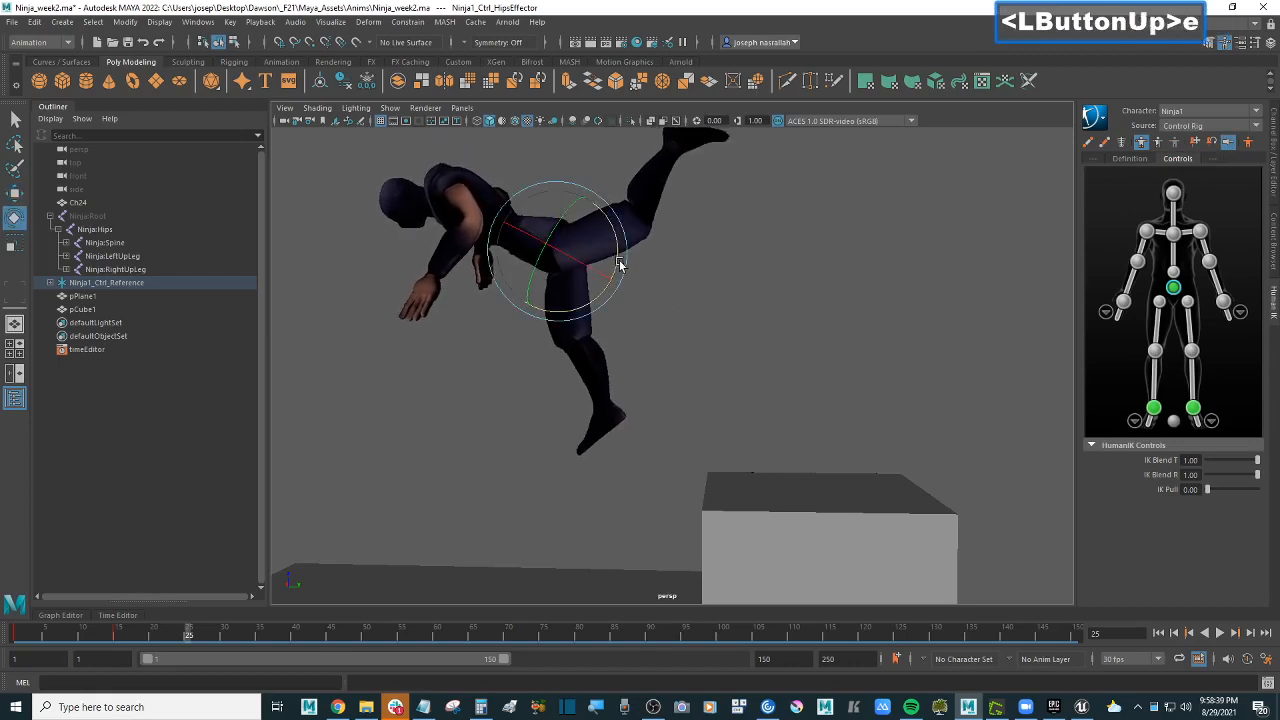
left_click_drag(619, 263, 578, 318)
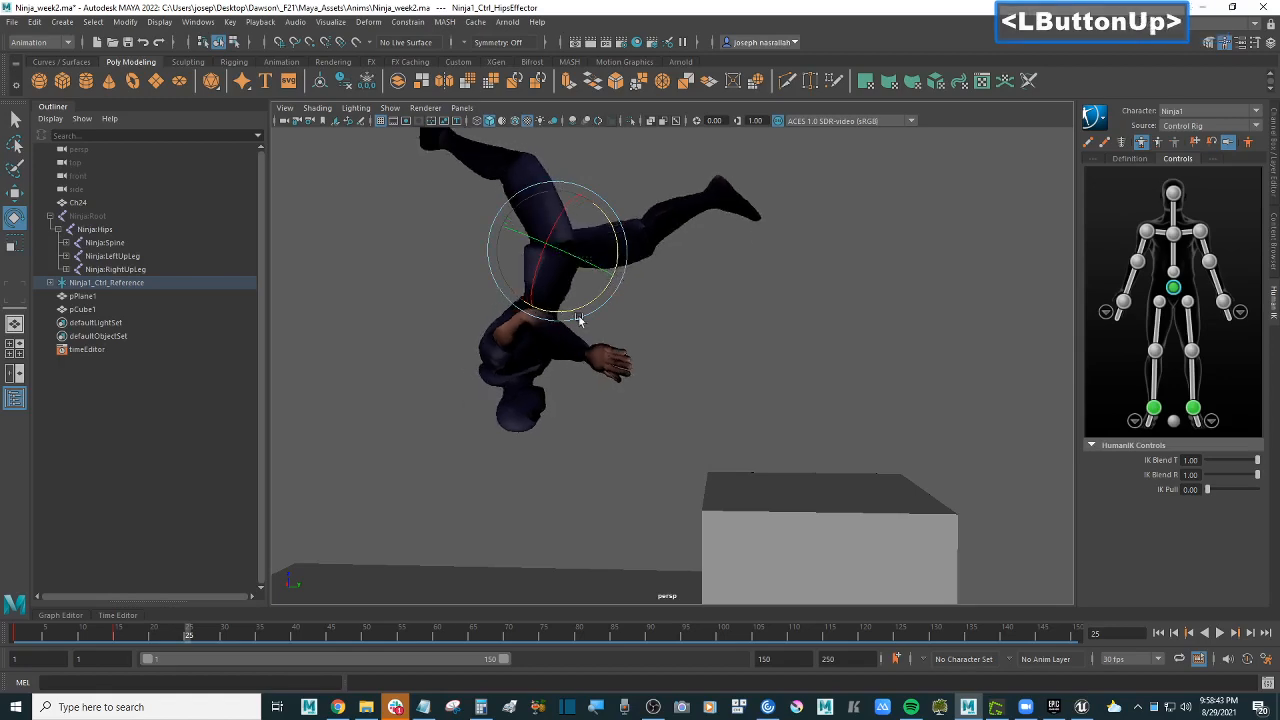
Step: Switch to the reference video in Chrome and examine frame by frame the takeoff and tucked flip between 0:45 and 0:46
left_click(338, 707)
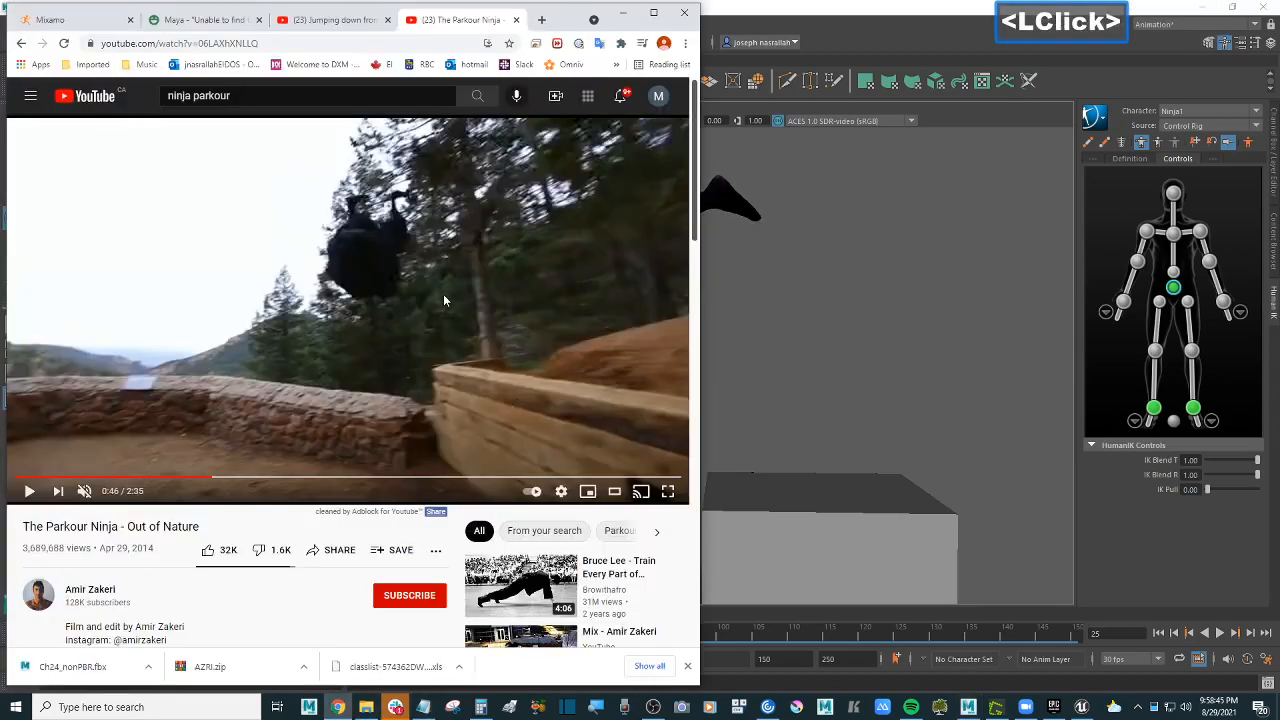
key("comma")
key("comma")
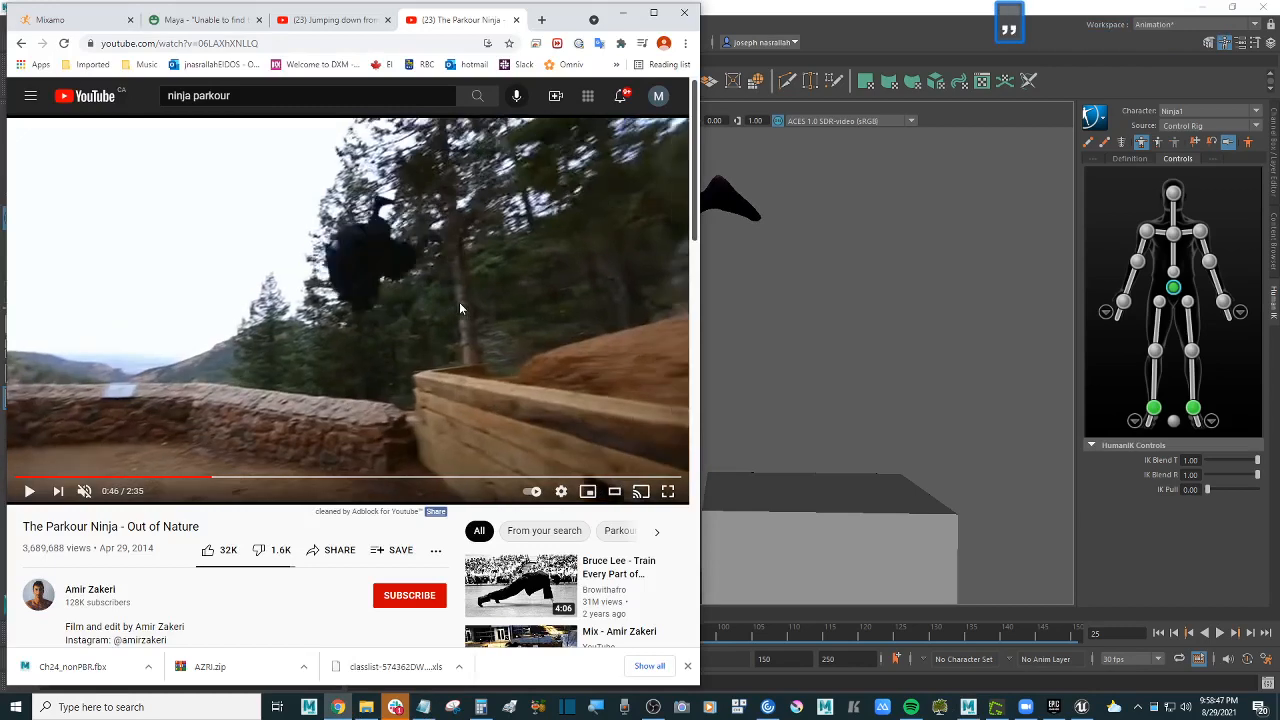
key("comma")
key("comma")
key("comma")
key("comma")
key("comma")
key("comma")
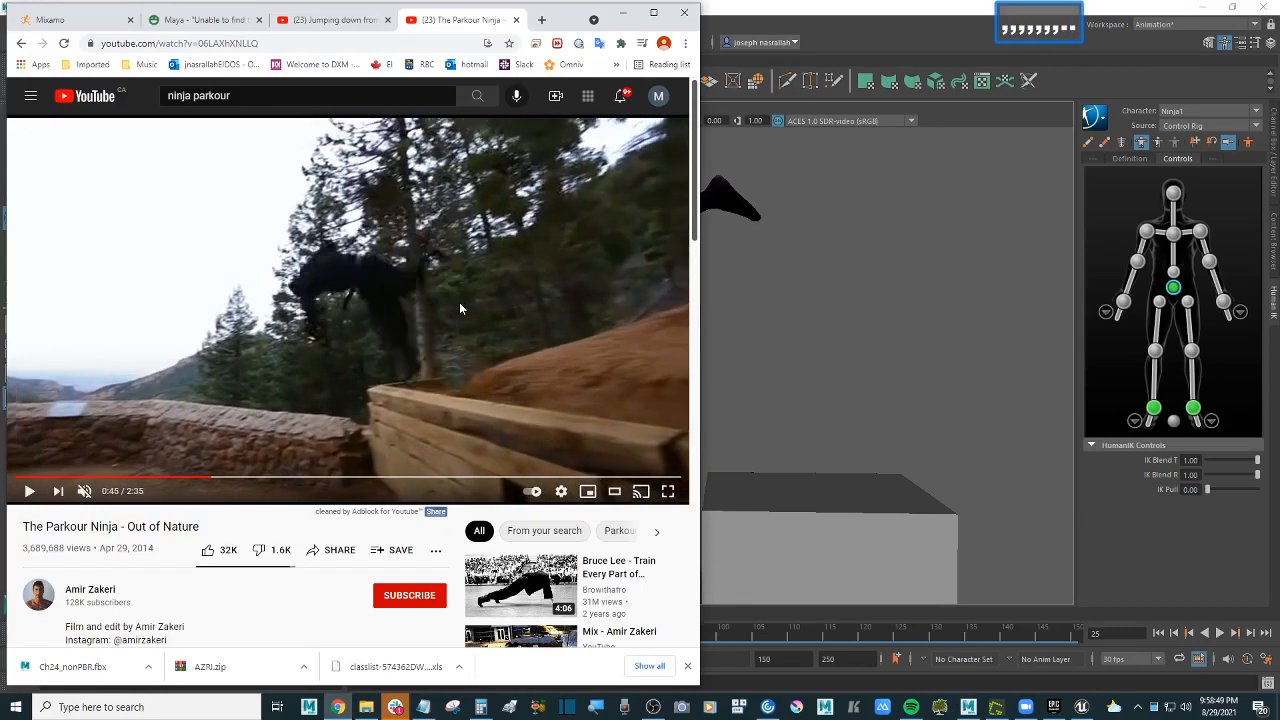
key("comma")
key("comma")
key("comma")
key("comma")
key("comma")
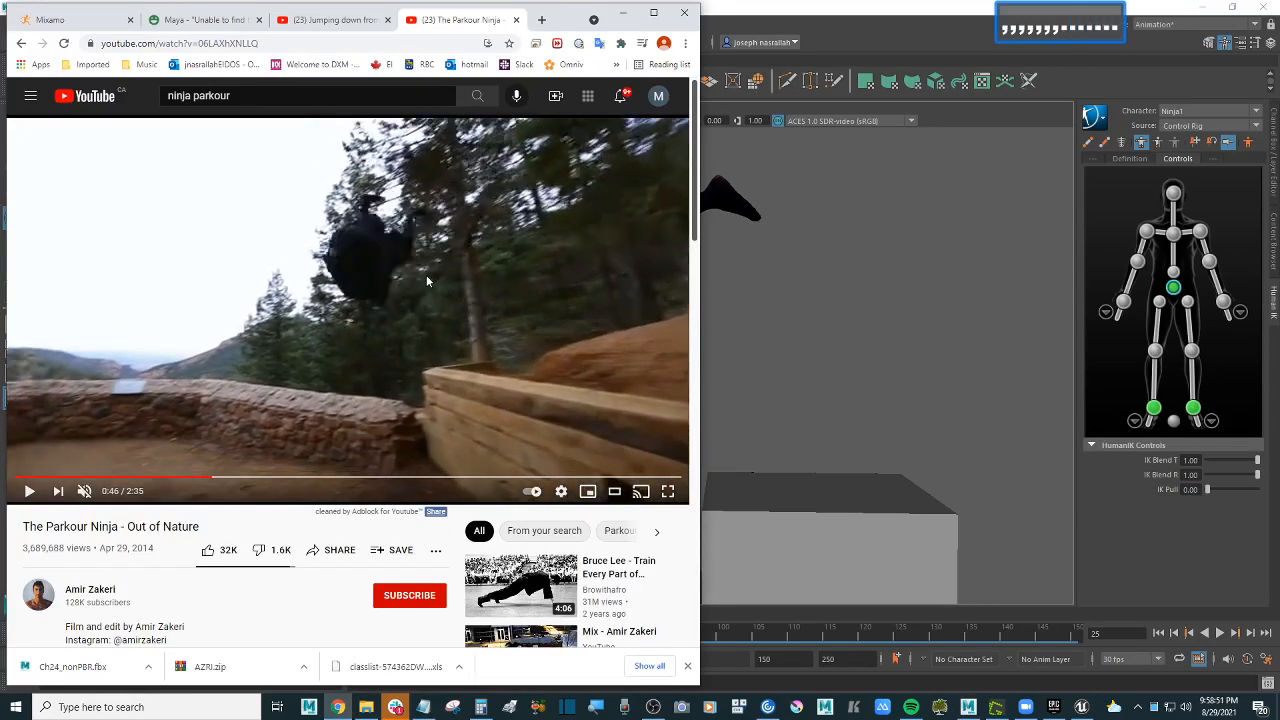
key("comma")
key("comma")
key("comma")
key("comma")
key("comma")
key("comma")
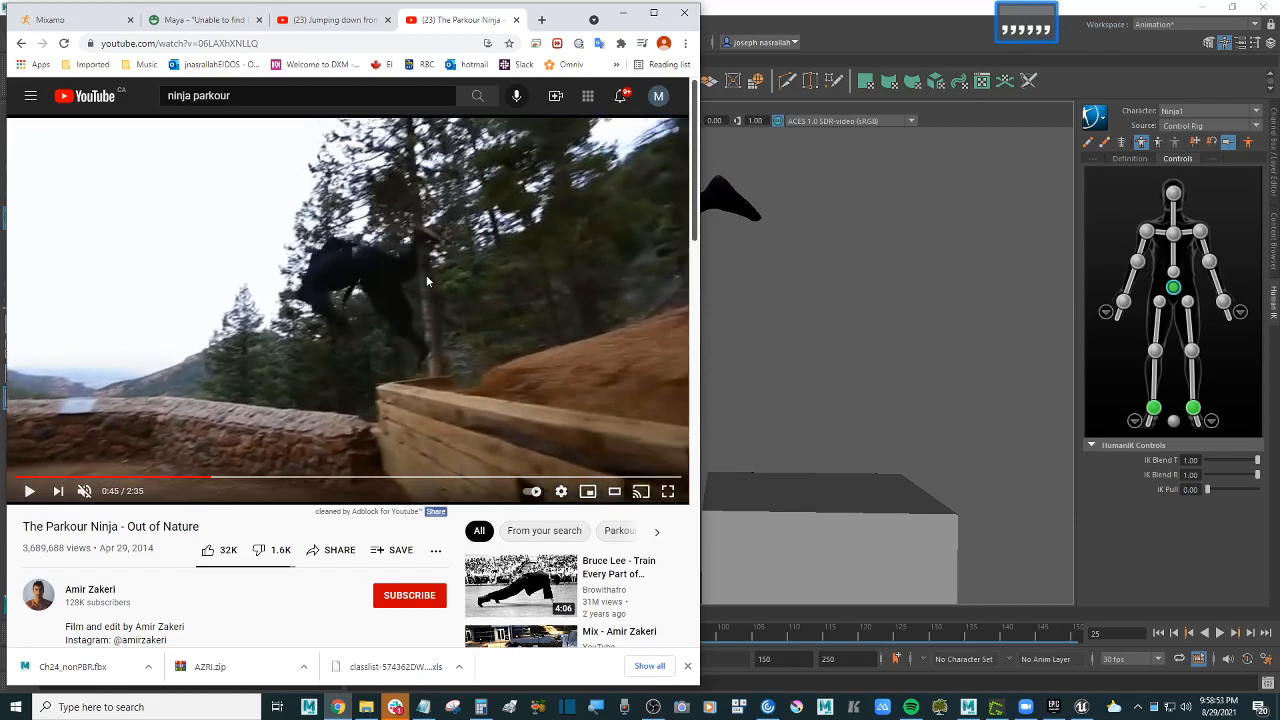
key("comma")
key("comma")
key("comma")
key("comma")
key("comma")
key("comma")
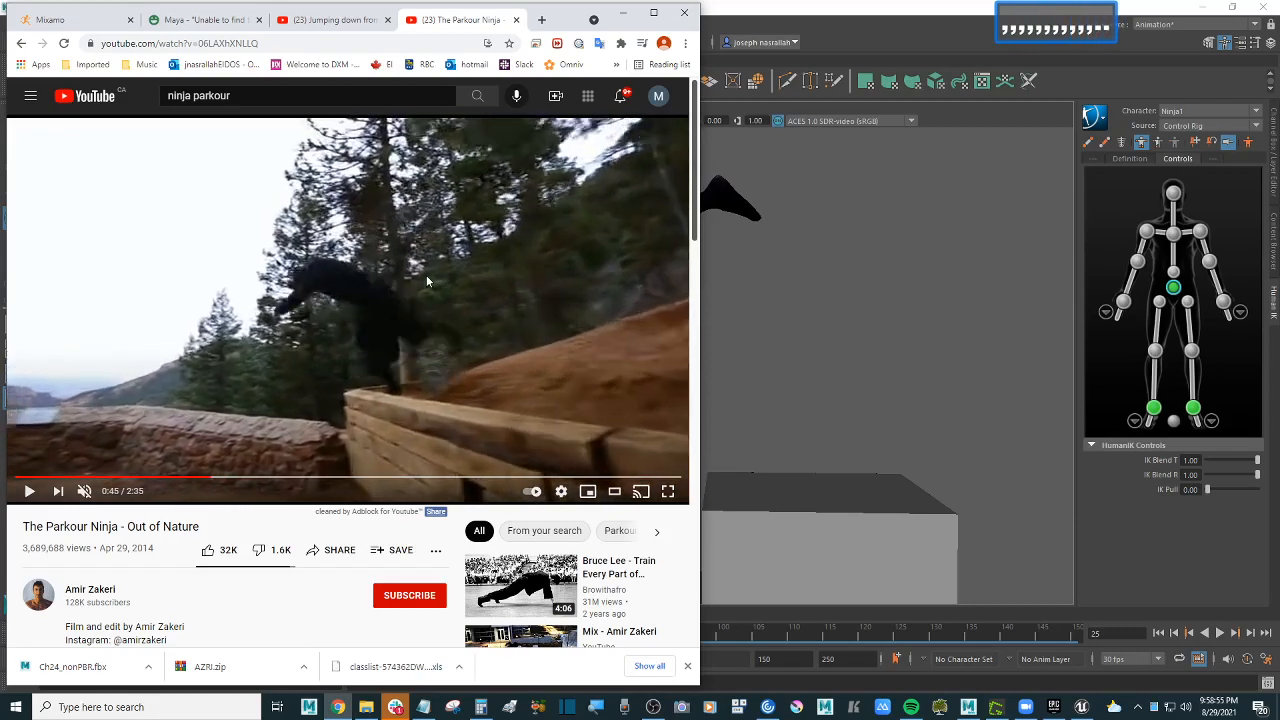
key("comma")
key("comma")
key("comma")
key("comma")
key("comma")
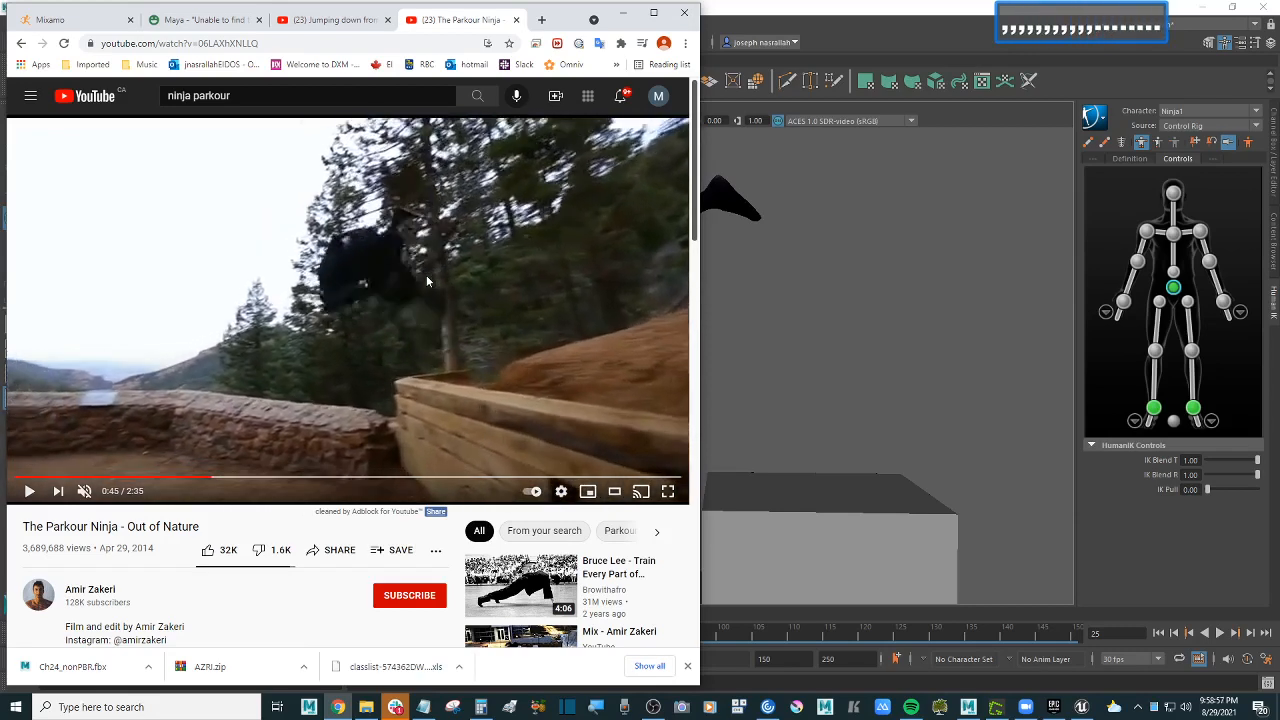
key("period")
key("period")
key("period")
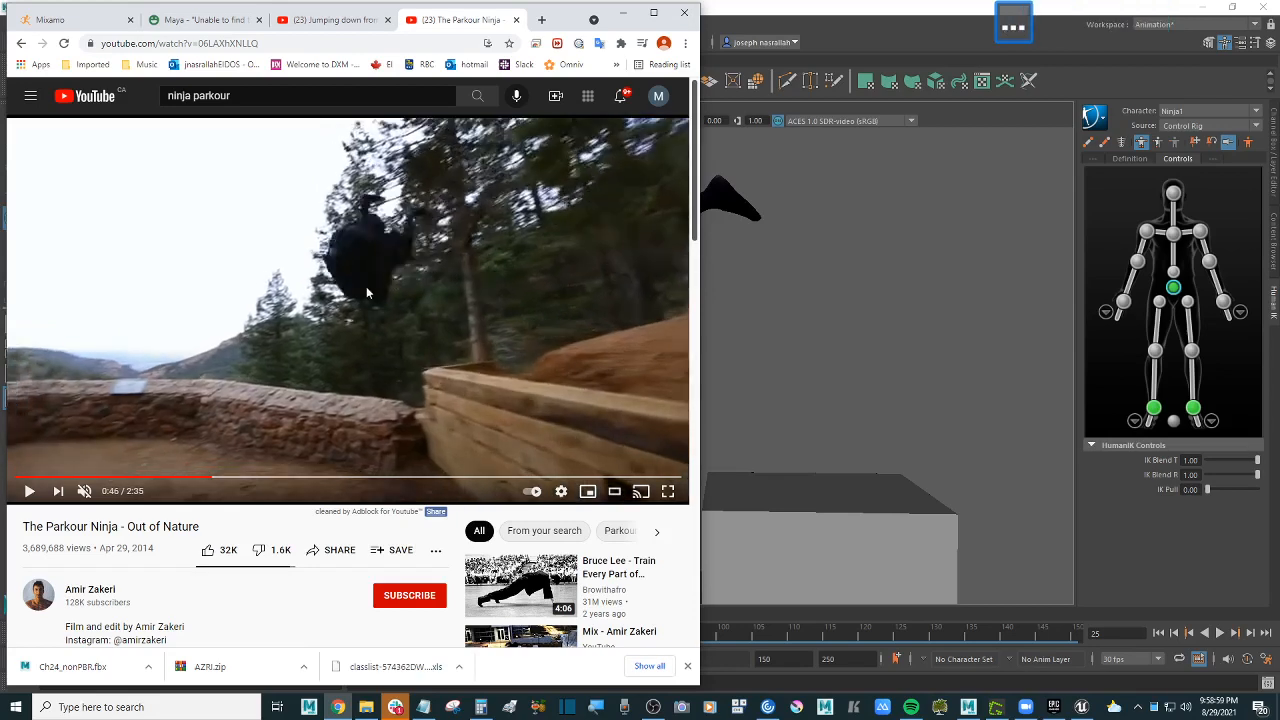
Step: Back in Maya, rotate the hips effector to straighten and twist the upside-down body to match the reference, and key the pose at frame 25
left_click(708, 244)
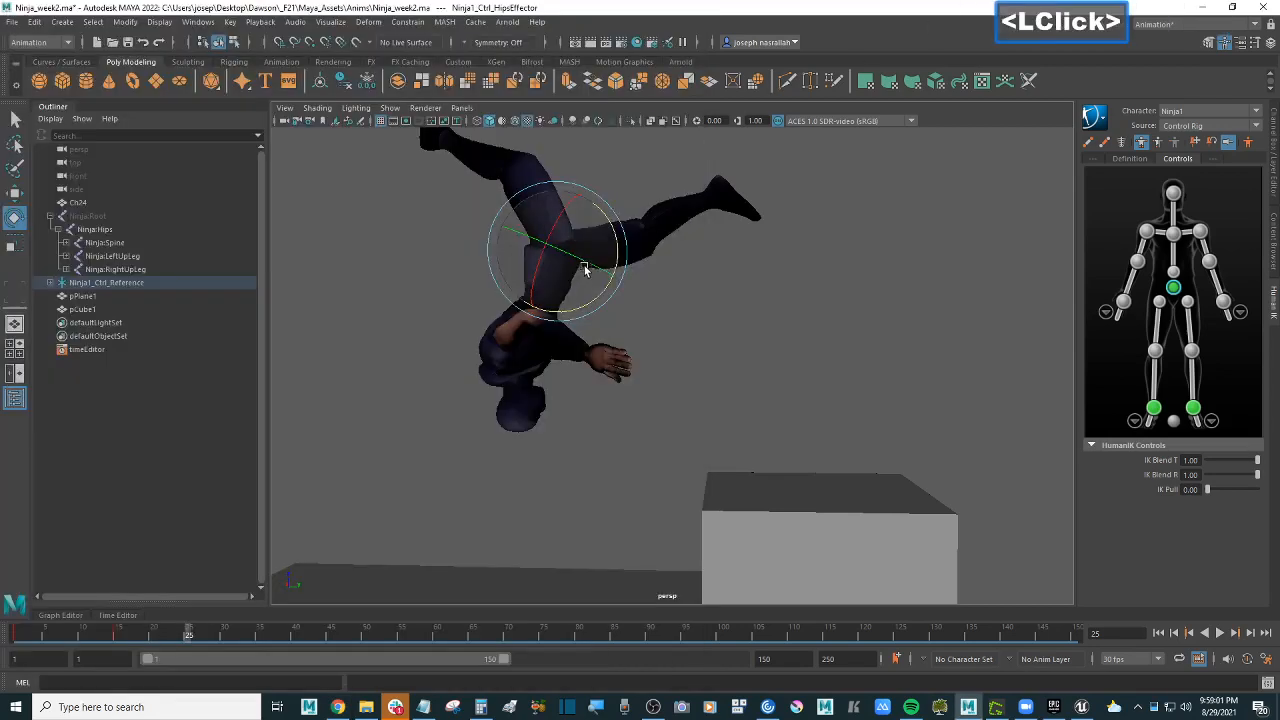
scroll(643, 278, "down", 3)
mouse_move(643, 276)
left_mouse_down()
mouse_move(640, 264)
mouse_move(621, 283)
mouse_move(590, 283)
mouse_move(695, 287)
mouse_move(625, 286)
left_mouse_up()
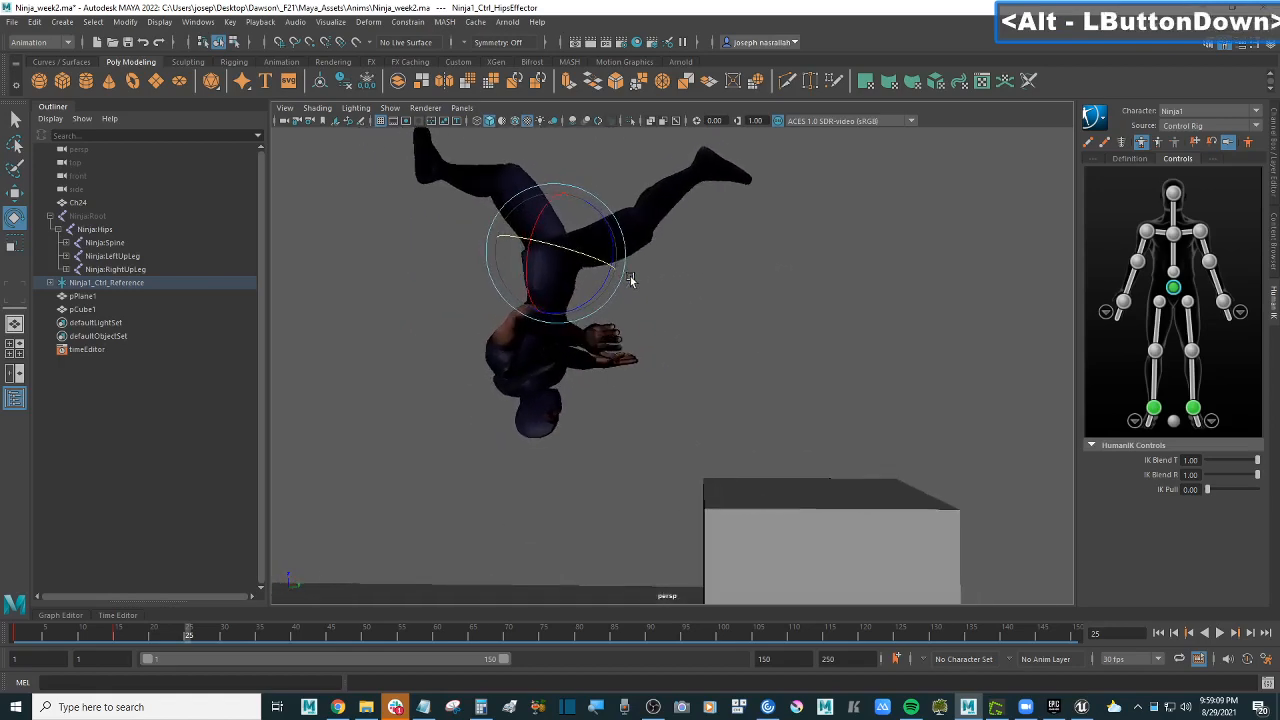
left_click(338, 707)
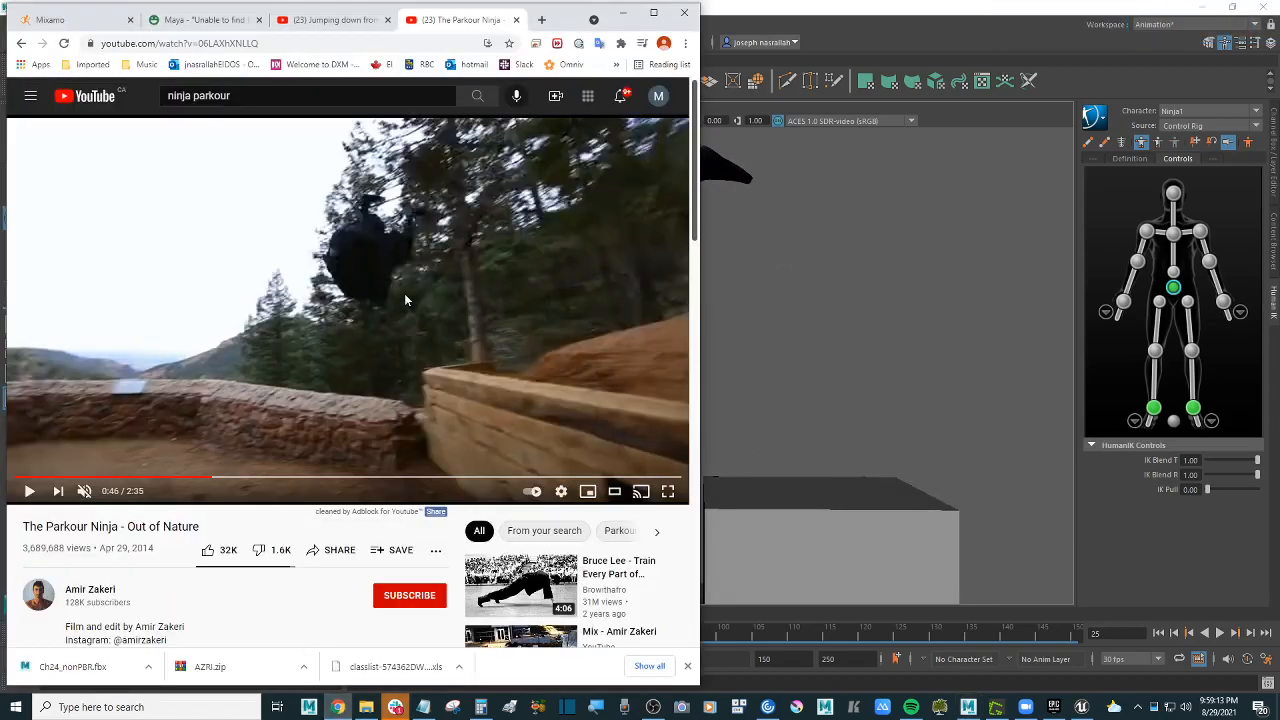
left_click(962, 13)
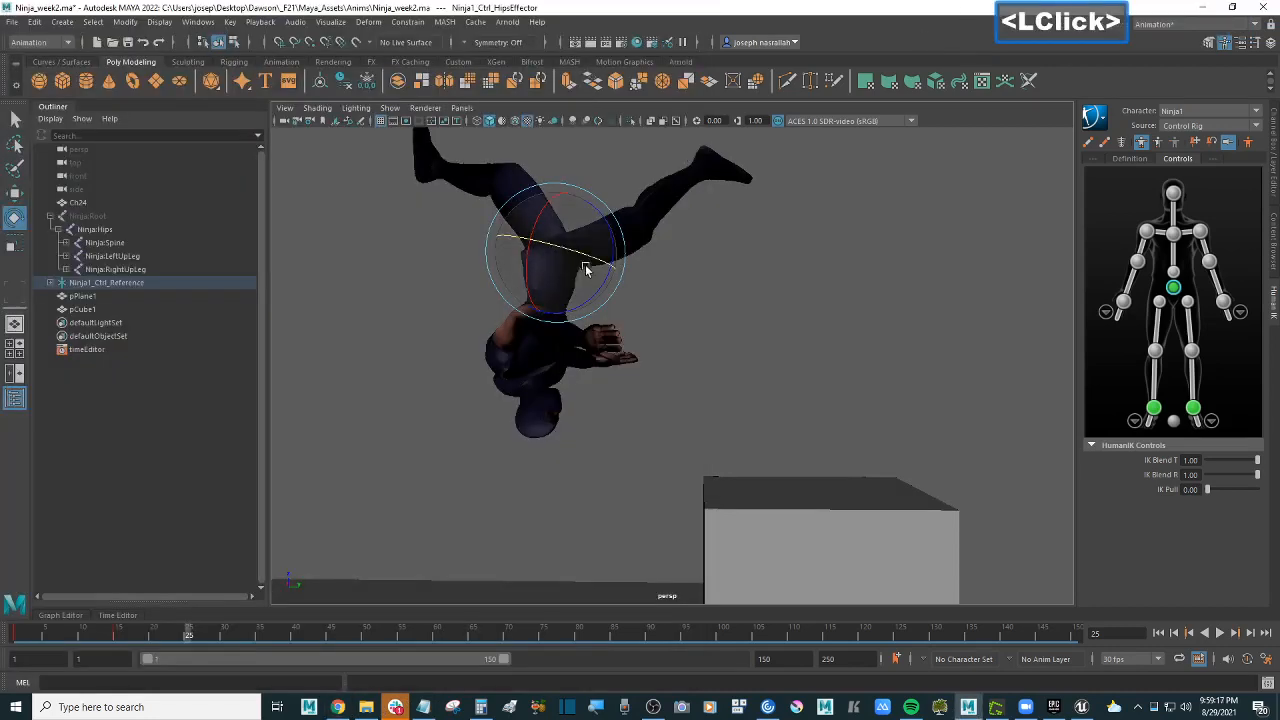
left_click_drag(583, 258, 617, 263)
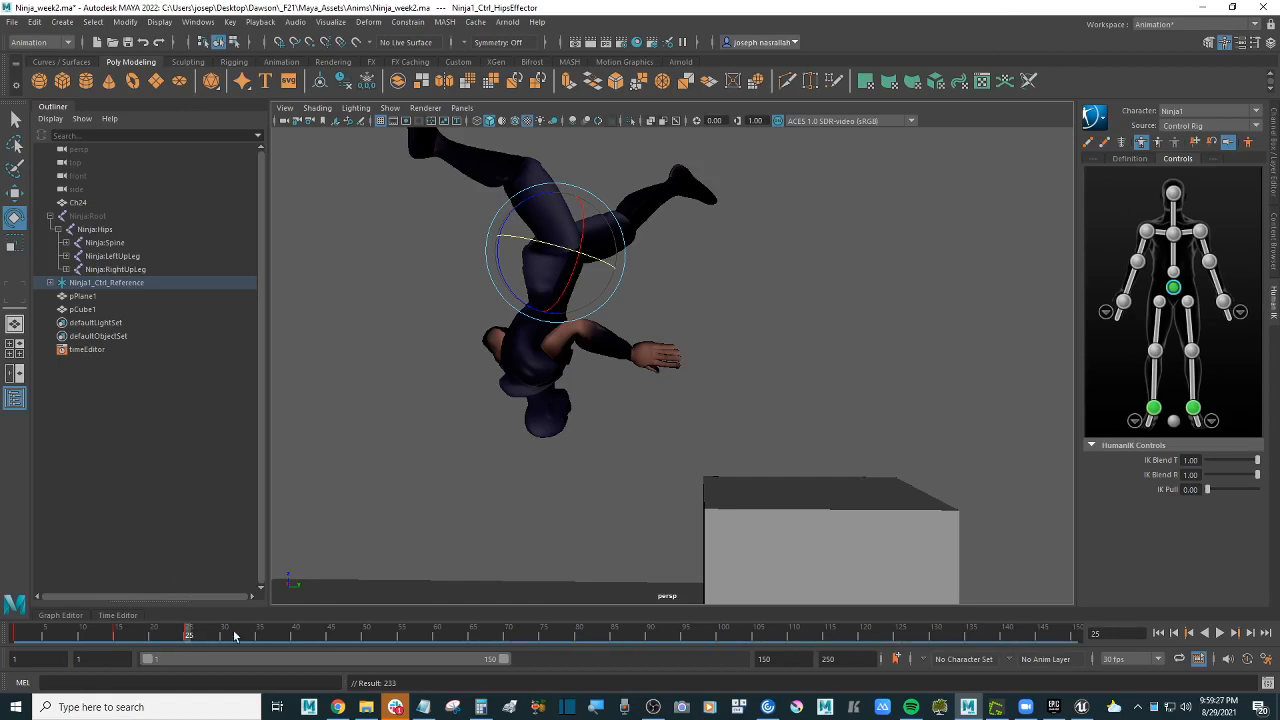
Step: Scrub around frame 25 to check the flip, raise the hips effector at frame 25, and key the pose again
mouse_move(195, 636)
left_mouse_down()
mouse_move(102, 634)
mouse_move(207, 626)
mouse_move(120, 630)
mouse_move(183, 628)
left_mouse_up()
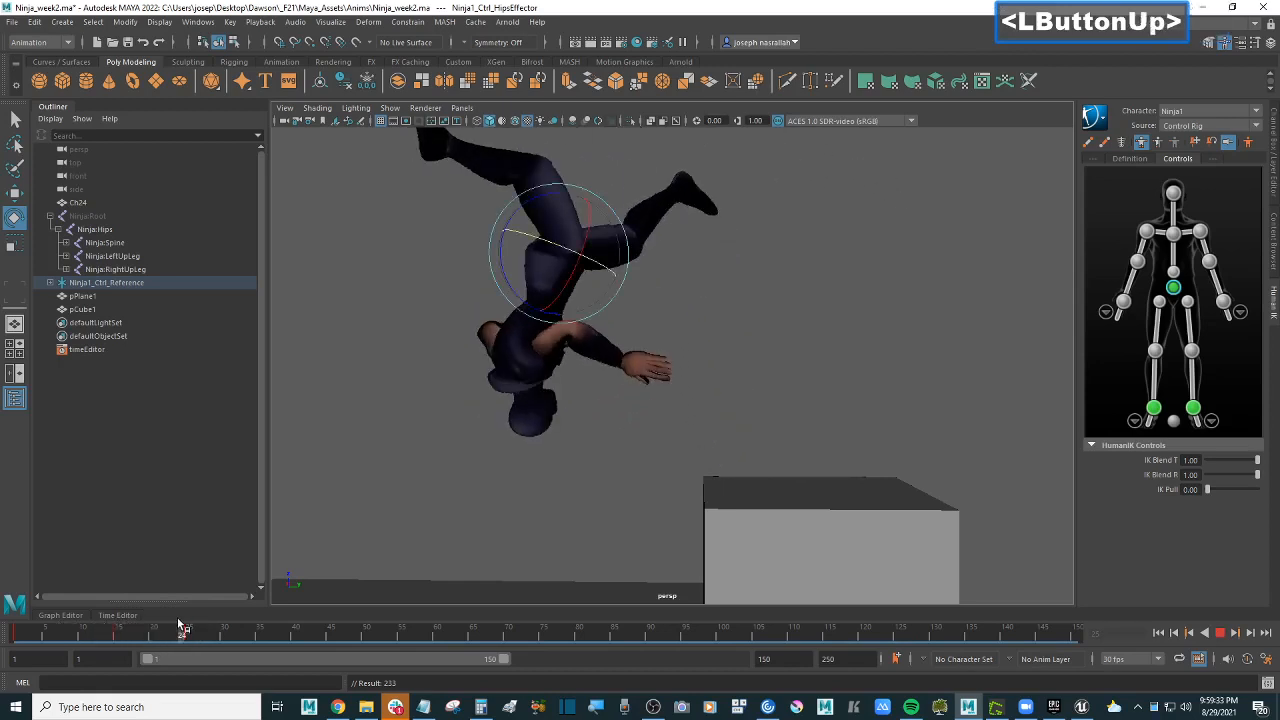
left_click(189, 632)
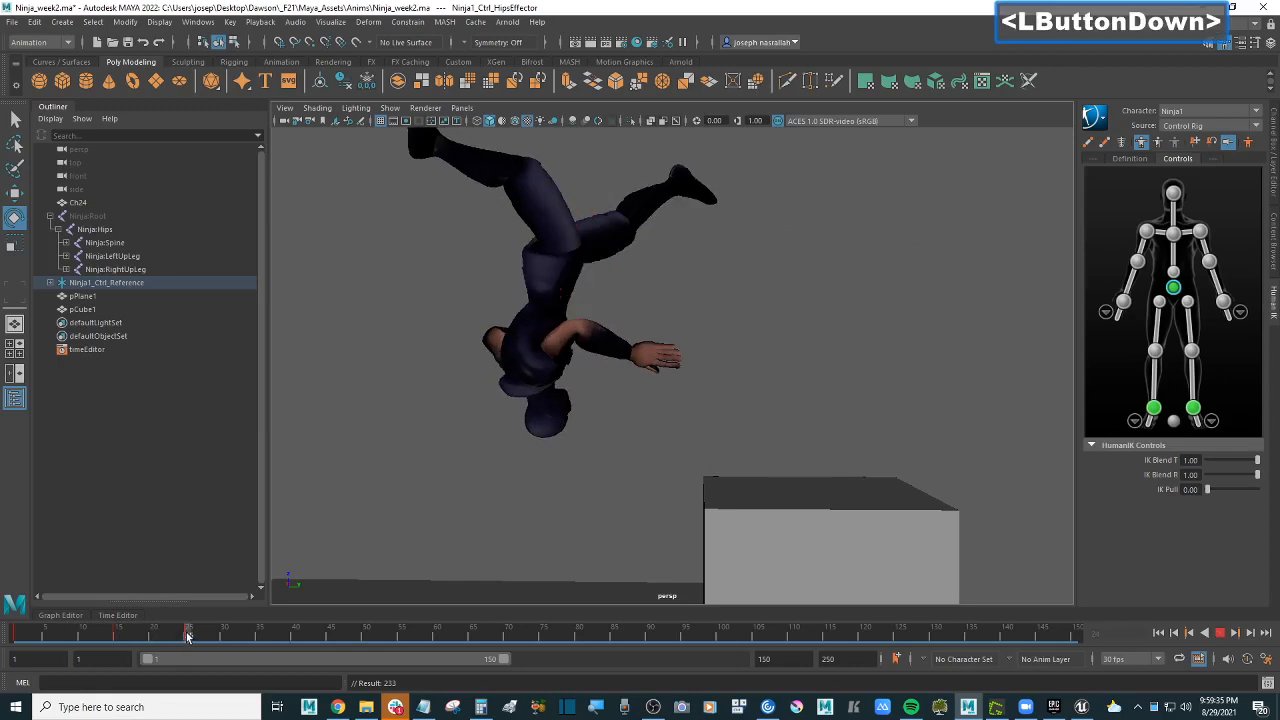
key("w")
left_click_drag(562, 200, 562, 158)
key("s")
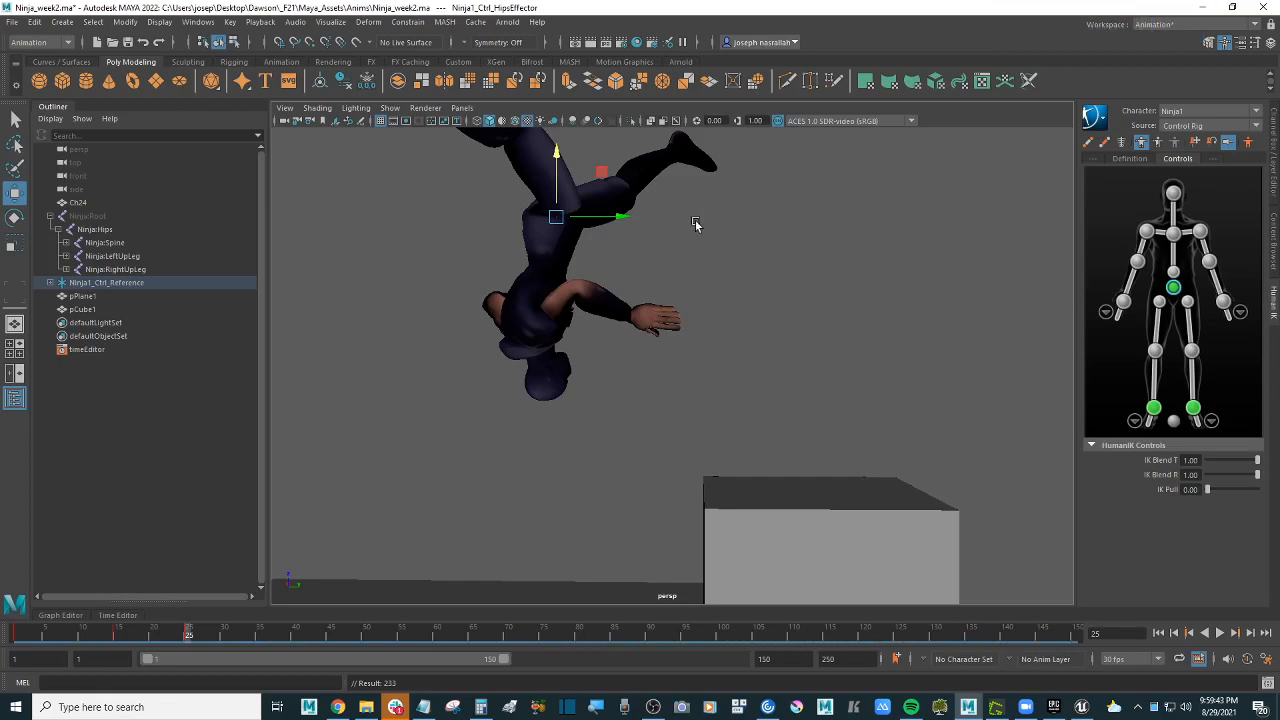
Step: Following the reference video, pull the right ankle in toward the body and reposition the right knee so the leg folds
middle_click_drag(696, 224, 704, 302, "alt")
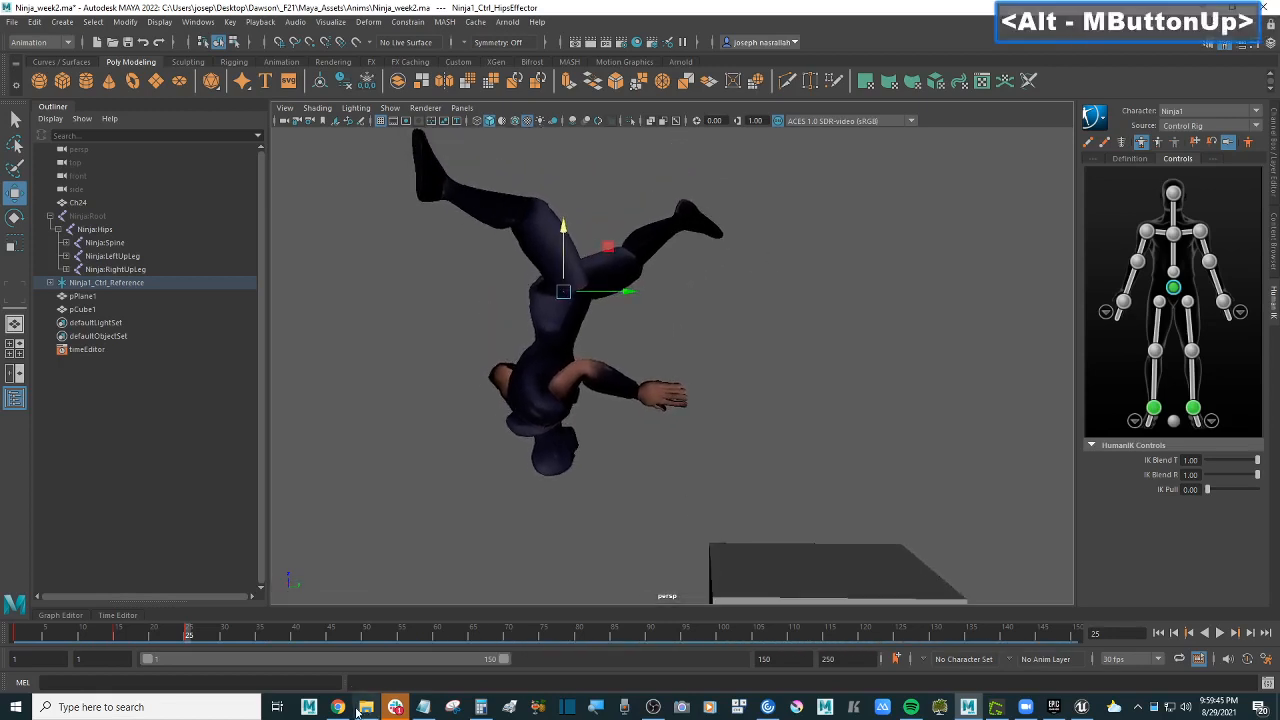
left_click(338, 707)
left_click(805, 329)
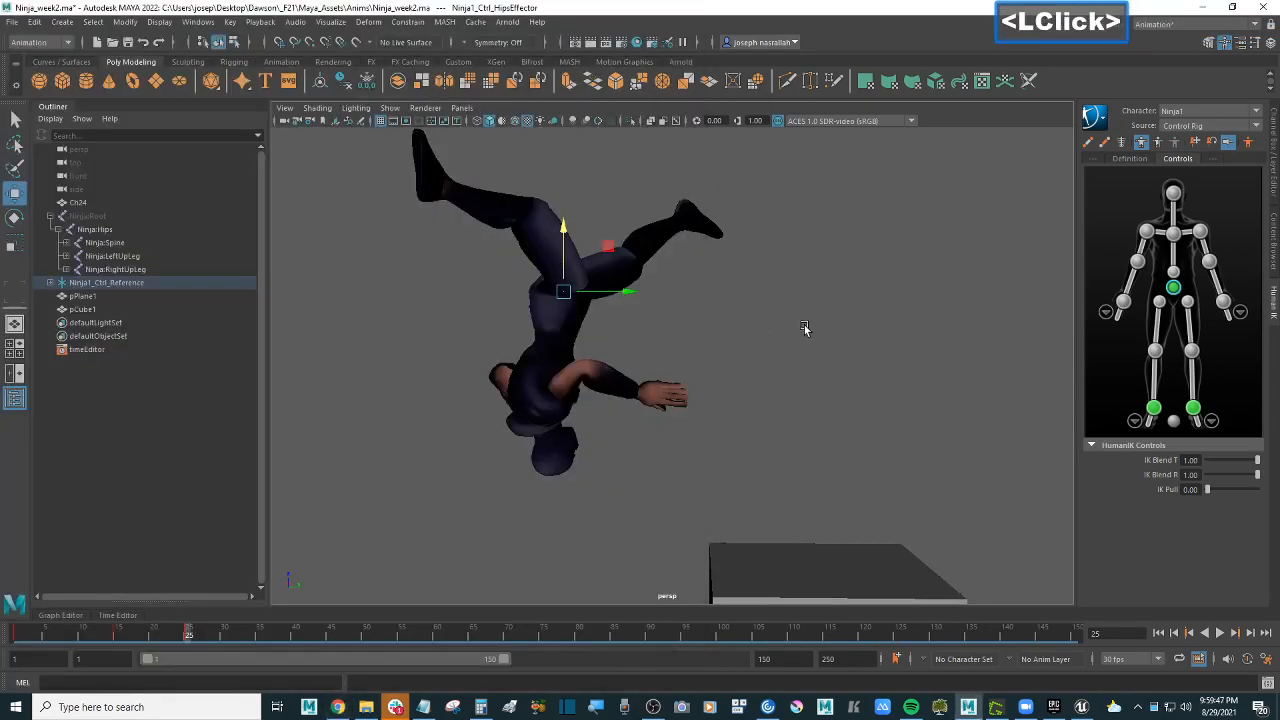
left_click(1154, 408)
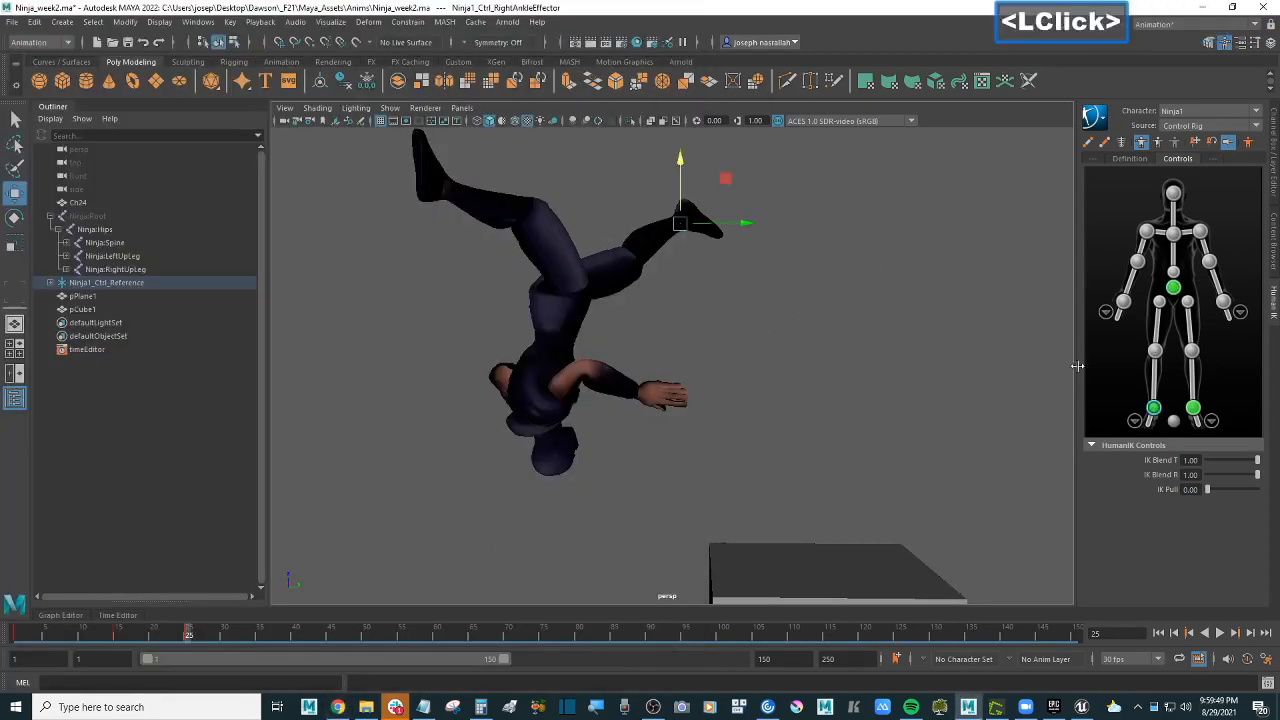
left_click_drag(722, 182, 565, 250)
left_click_drag(755, 206, 796, 264)
left_click(1155, 351)
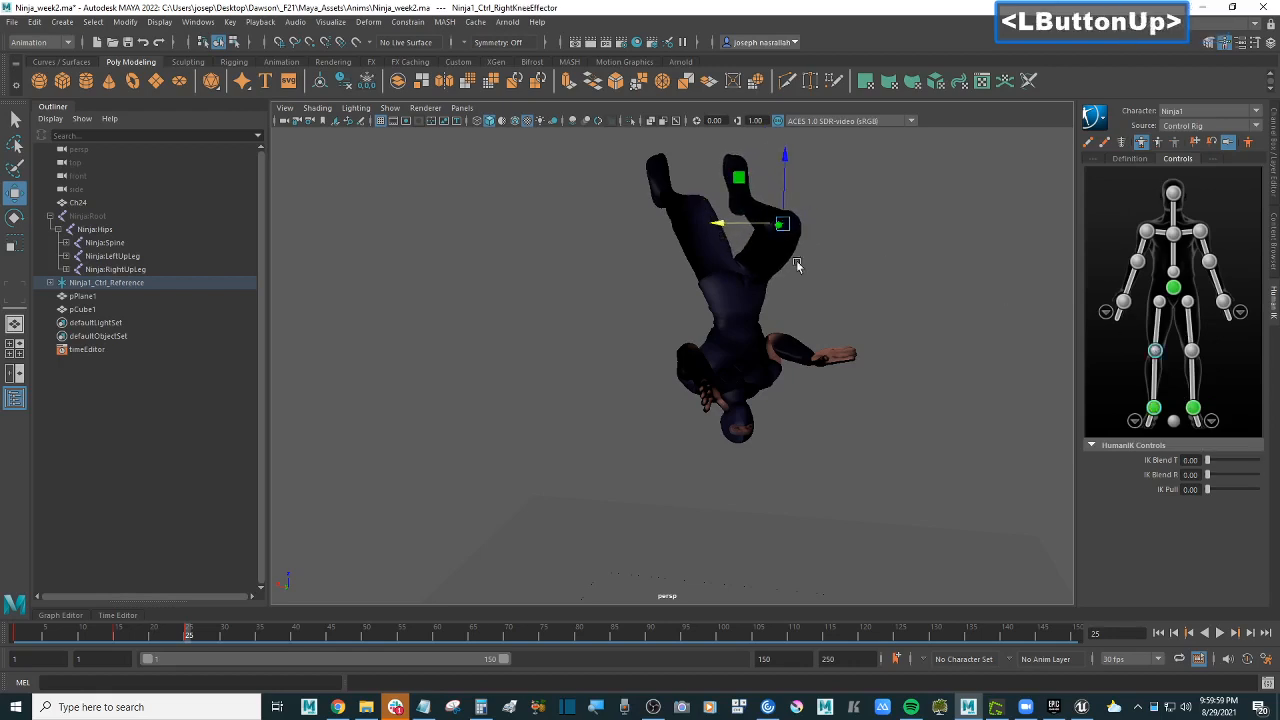
Step: Pull the left ankle in to bend the left leg, adjust the left knee, and pin that knee's translation and rotation
left_click(1193, 408)
left_click_drag(712, 302, 855, 304, "alt")
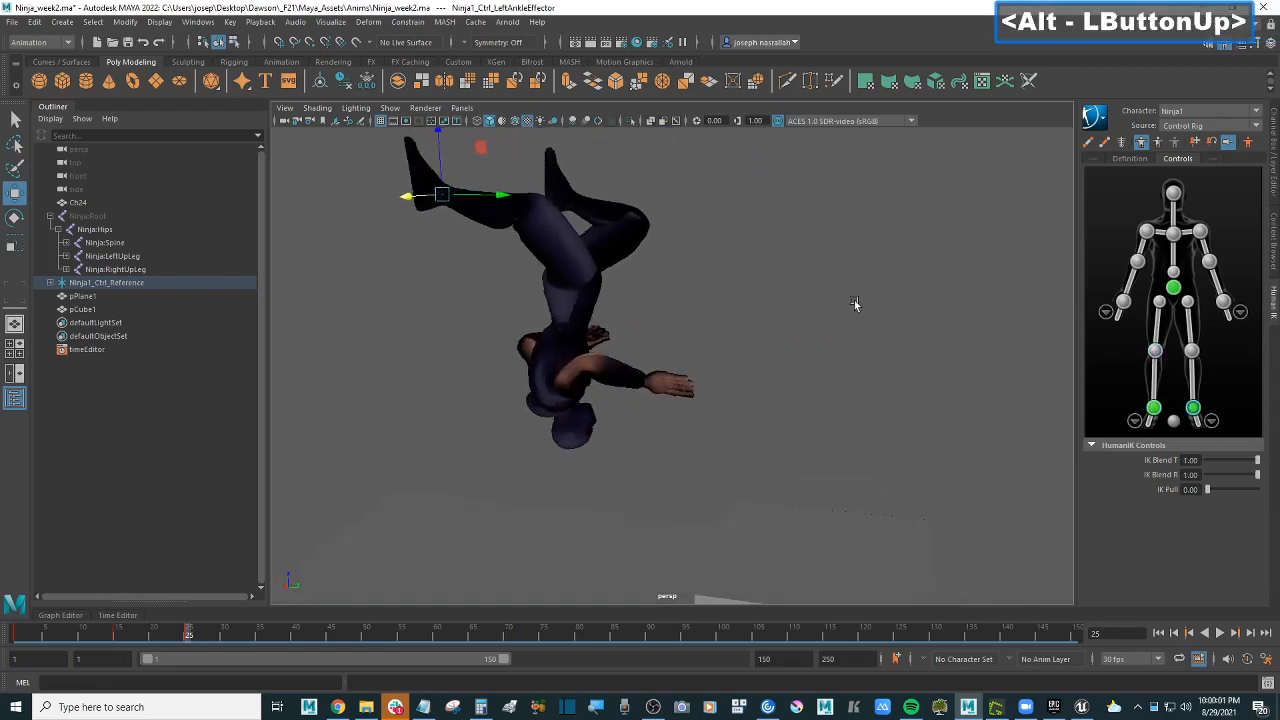
left_click_drag(468, 177, 721, 213)
left_click(1191, 352)
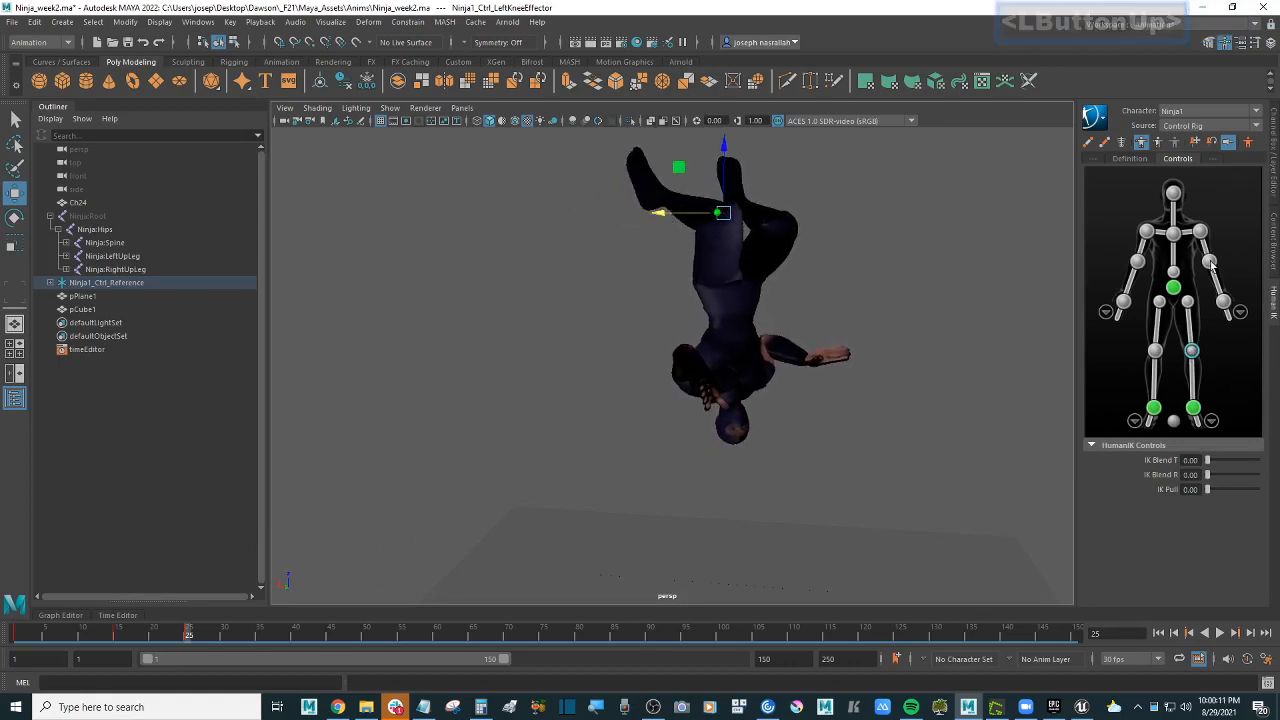
double_click(1199, 145)
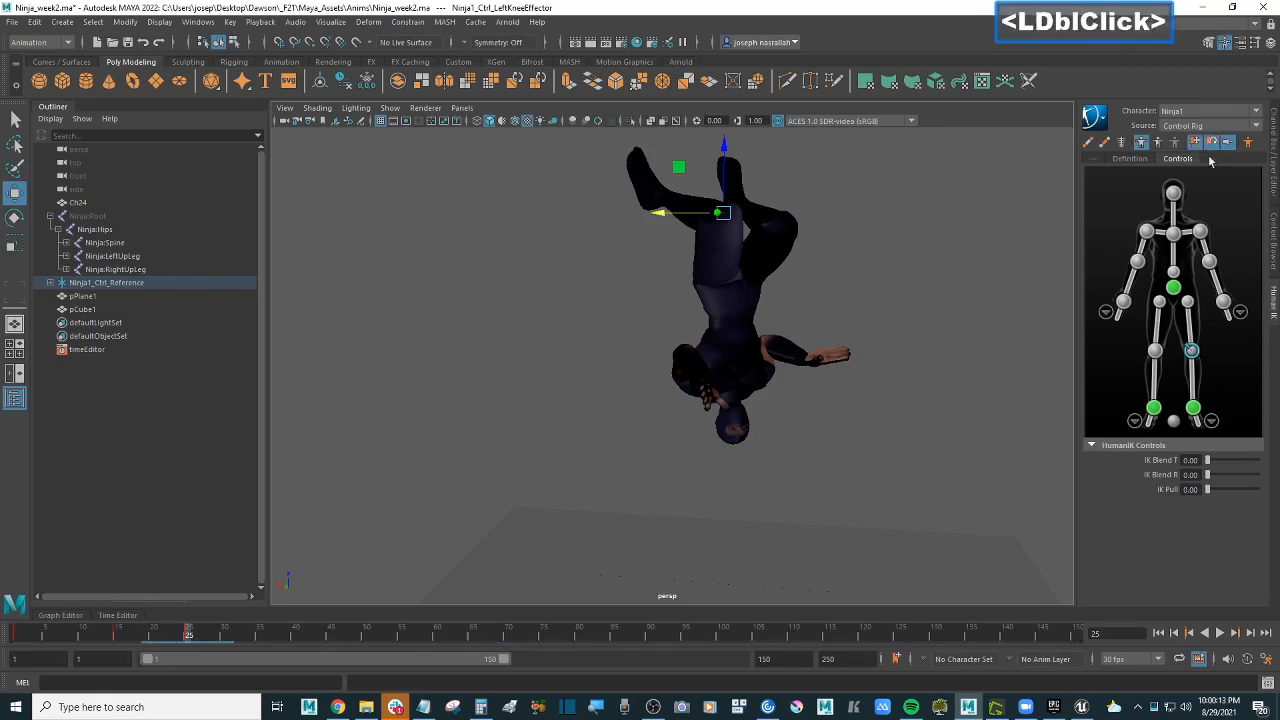
Step: Move the left ankle beside the right foot and adjust the left knee so both legs fold together in side view
left_click(1193, 409)
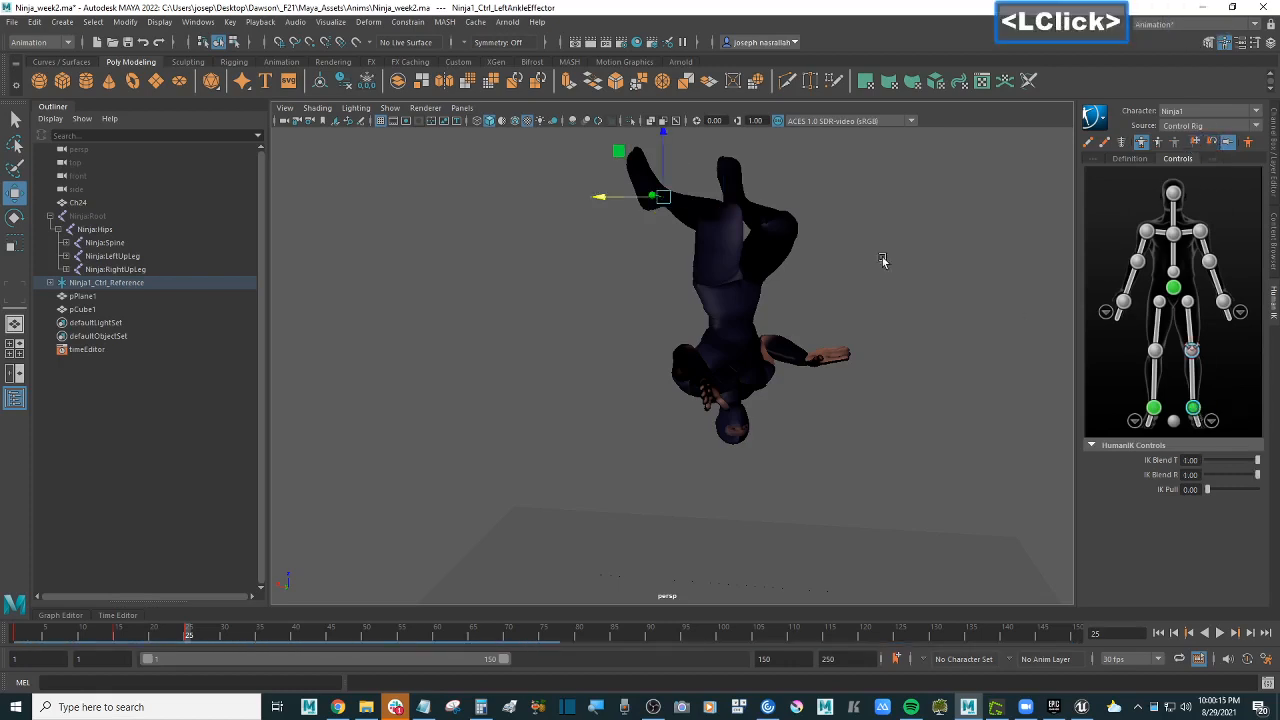
left_click_drag(600, 203, 812, 232)
middle_click_drag(812, 232, 1040, 286, "alt")
left_click(874, 230)
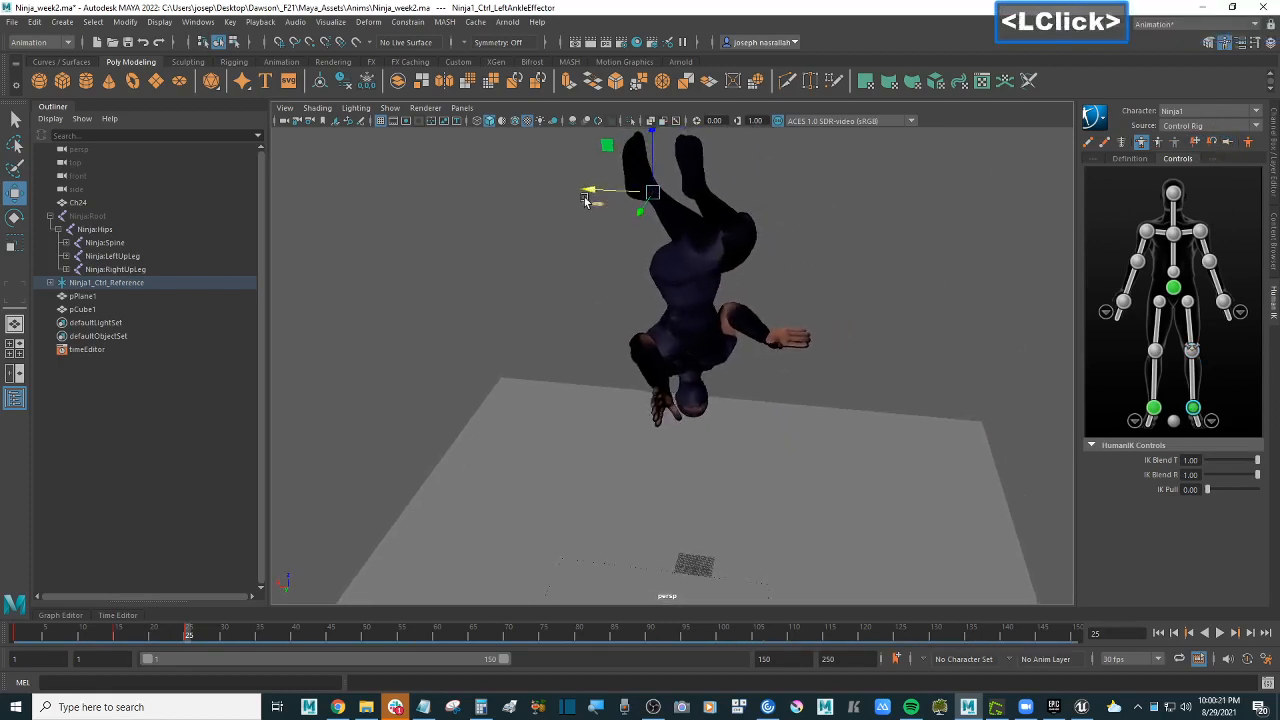
left_click_drag(586, 200, 727, 273)
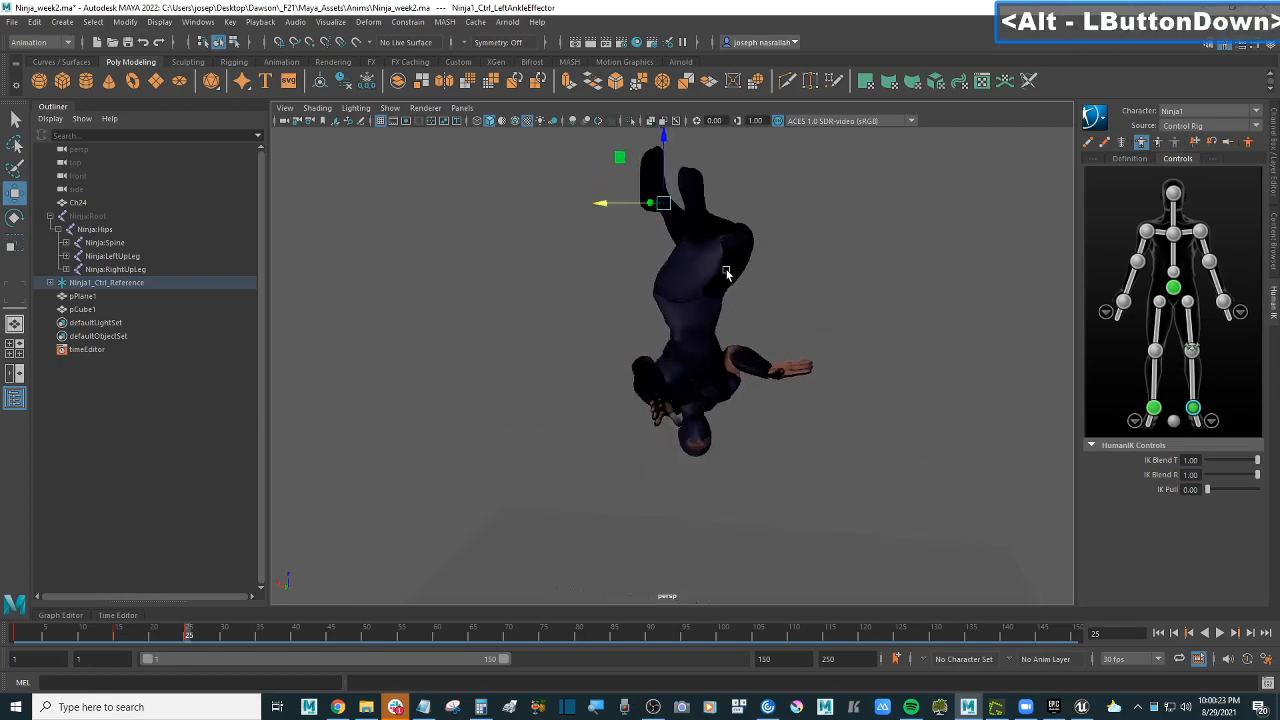
left_click(1191, 349)
left_click_drag(656, 248, 820, 308)
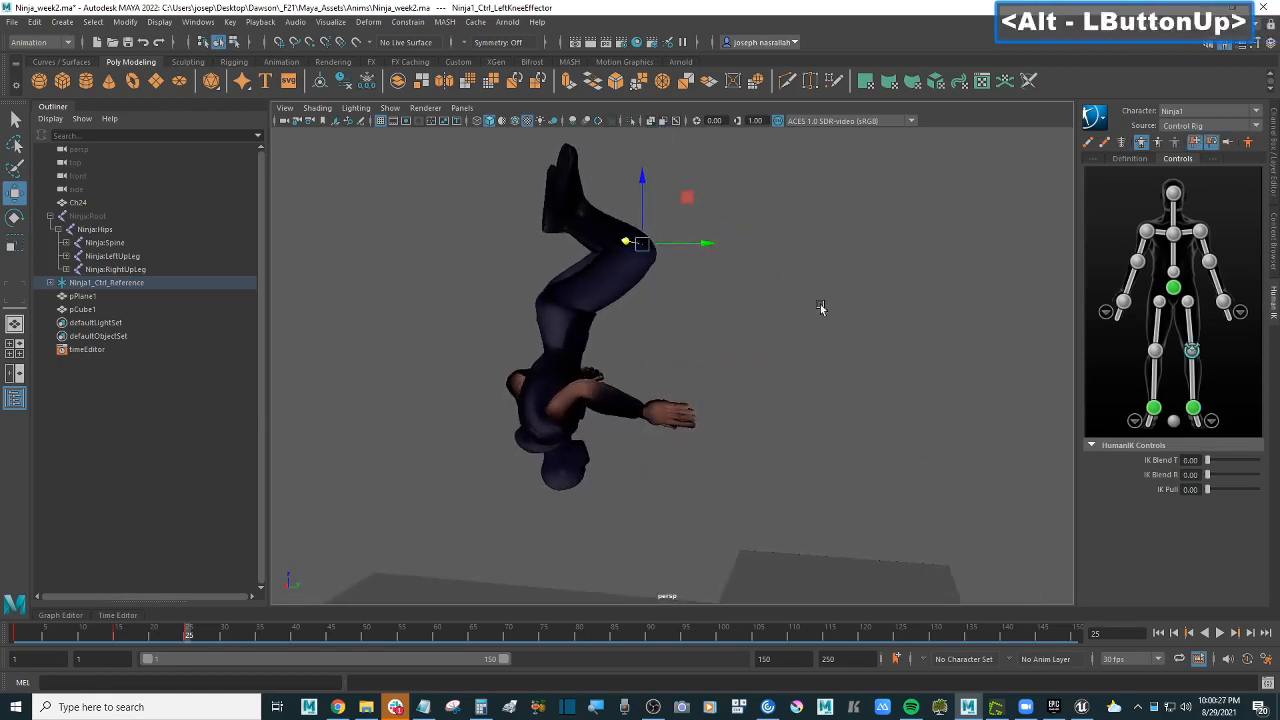
Step: Try to shift both ankle effectors together in full body mode
left_click(1196, 407)
double_click(1143, 408, "ctrl")
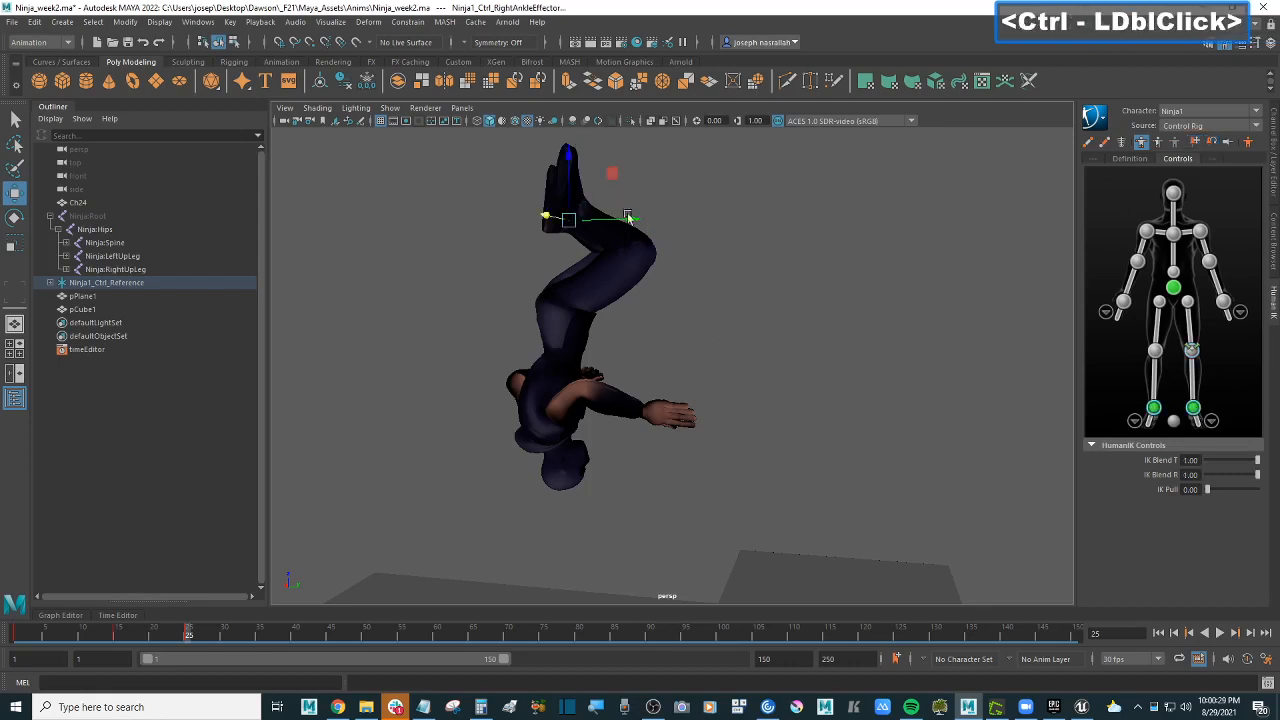
mouse_move(612, 178)
left_mouse_down("alt")
mouse_move(682, 197)
mouse_move(606, 172)
mouse_move(617, 177)
left_mouse_up("alt")
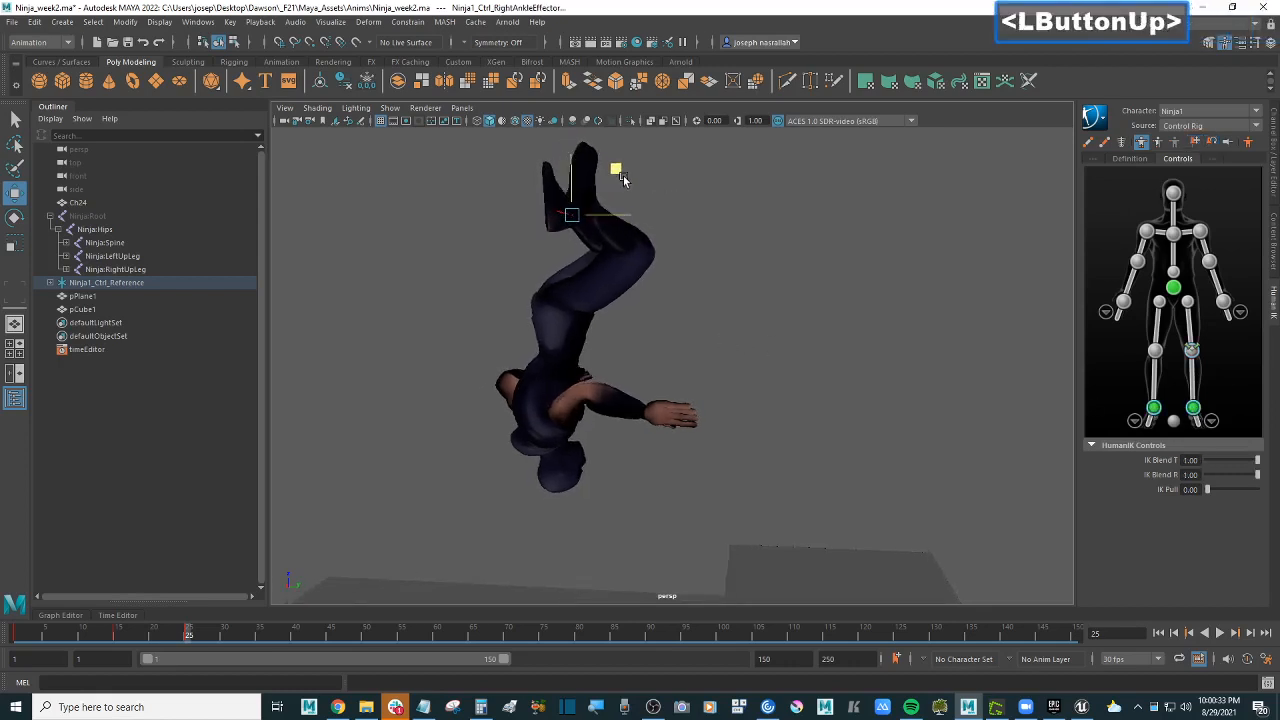
key("ctrl+z")
Step: Switch the control rig to body part mode and release the pinning on the left knee effector
left_click(1158, 142)
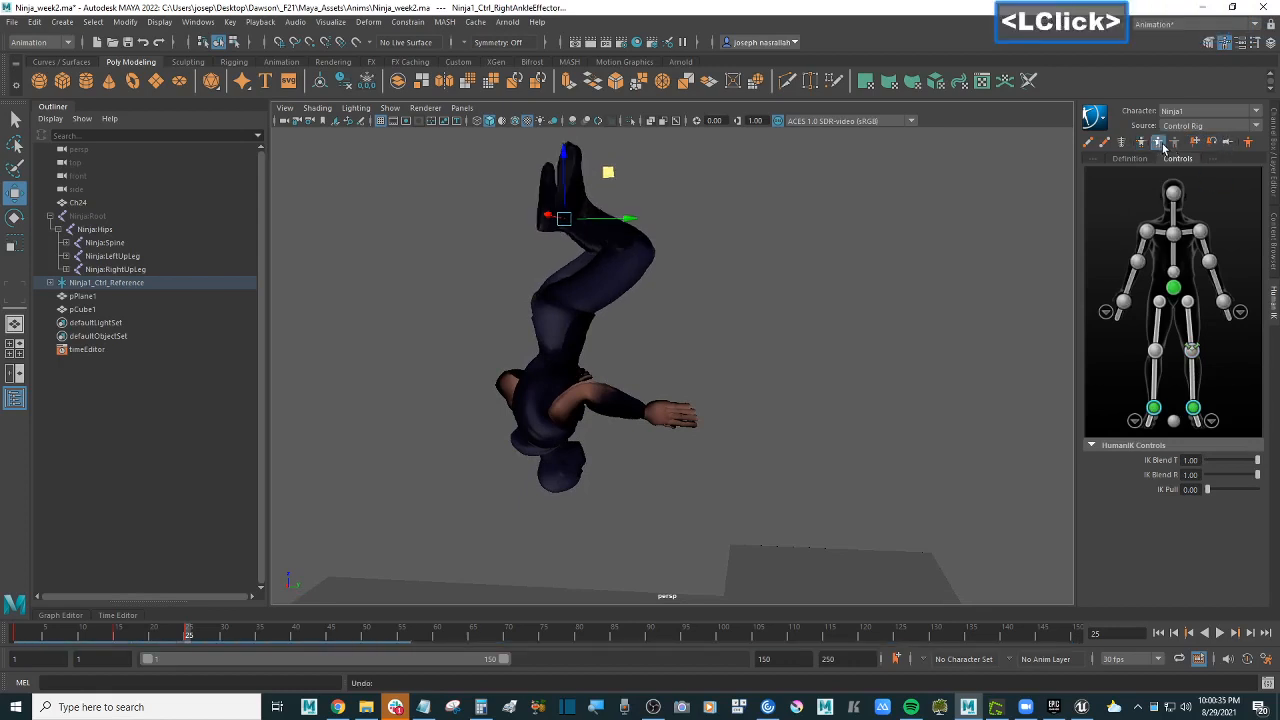
left_click_drag(609, 173, 640, 190)
key("ctrl+z")
left_click_drag(675, 275, 1081, 355, "alt")
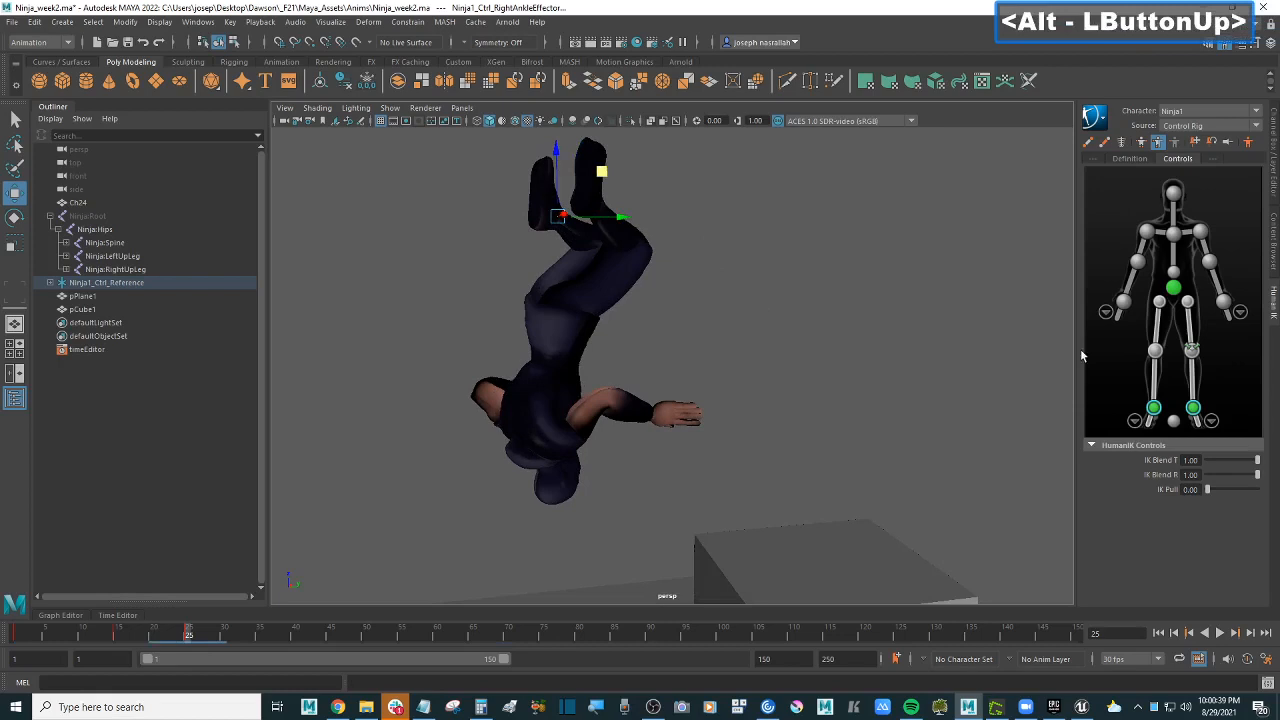
left_click(1193, 351)
left_click(1207, 146)
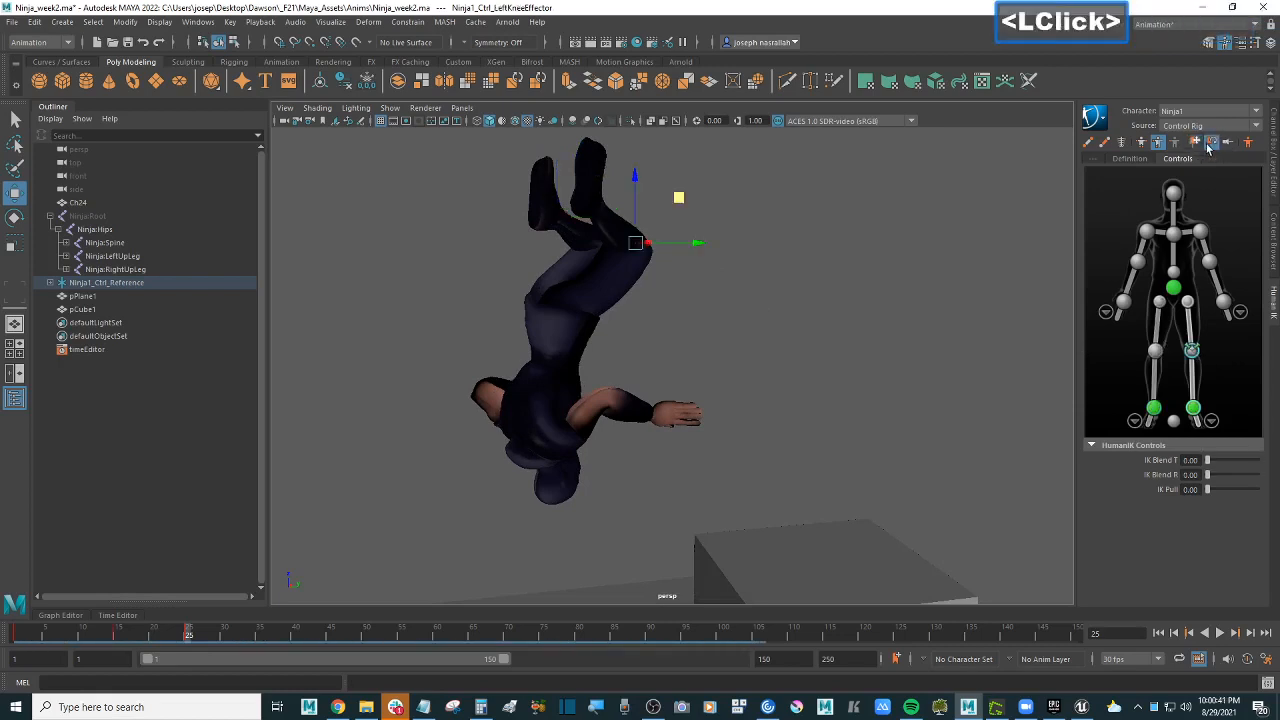
Step: Try to shift both ankle effectors together in body part mode with the left knee unpinned
left_click(1193, 408)
left_click(1153, 408, "ctrl")
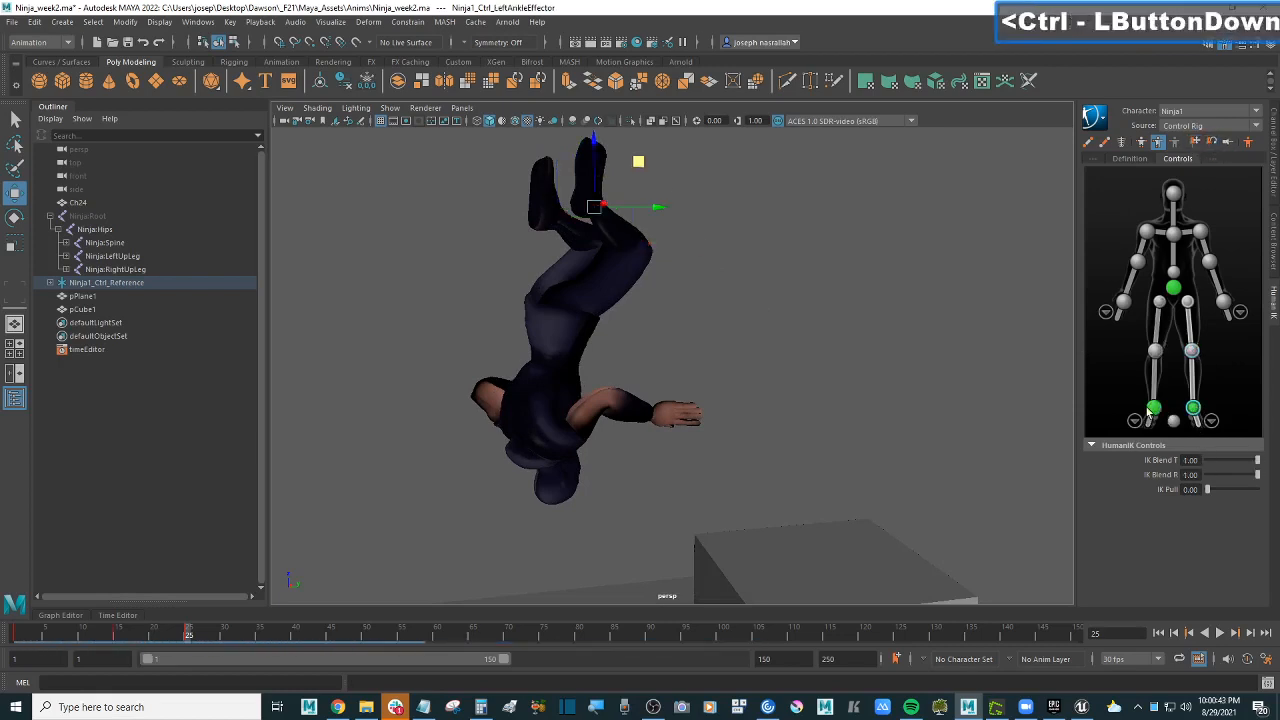
left_click_drag(765, 288, 735, 288, "alt")
mouse_move(614, 176)
left_mouse_down()
mouse_move(631, 202)
mouse_move(627, 184)
left_mouse_up()
key("ctrl+z")
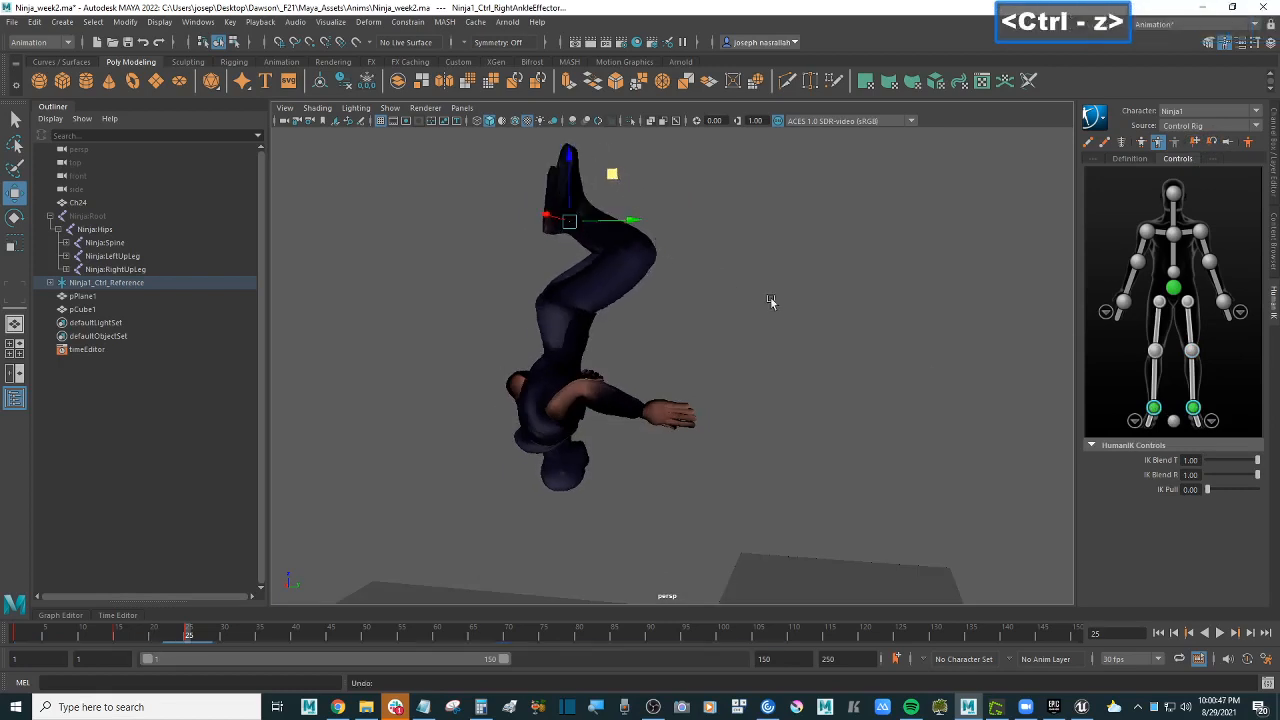
Step: Select both ankle effectors together and lower the ninja's feet slightly toward the hips in side view
left_click(1135, 422)
left_click(1177, 306)
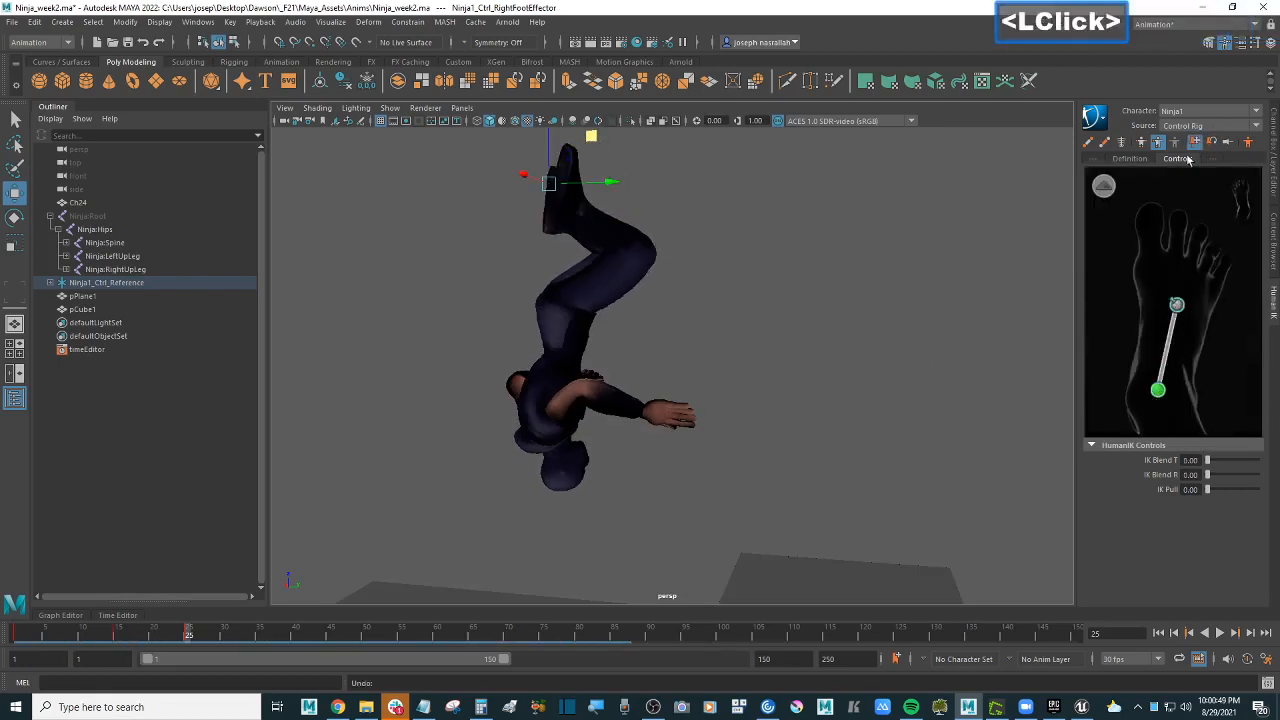
left_click(1104, 188)
left_click(1155, 407)
left_click(1193, 409, "ctrl")
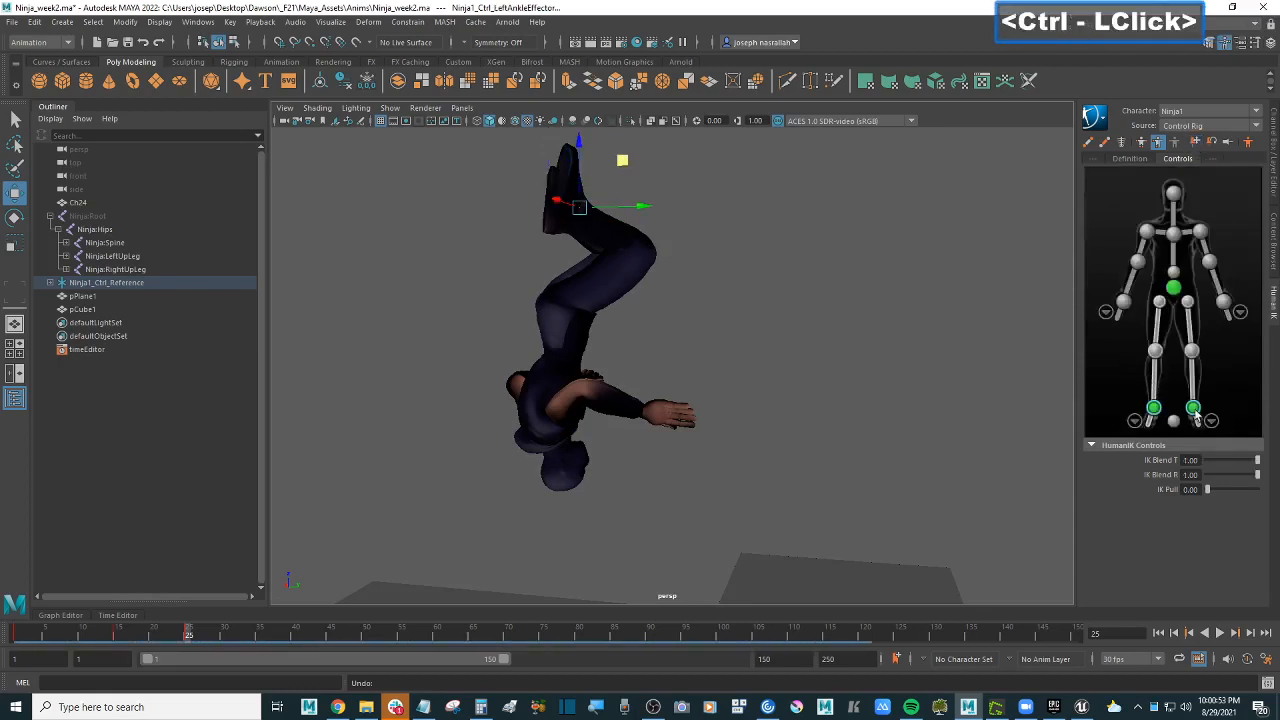
left_click_drag(624, 160, 630, 190)
left_click_drag(630, 190, 672, 216, "alt")
left_click_drag(672, 216, 645, 241, "alt")
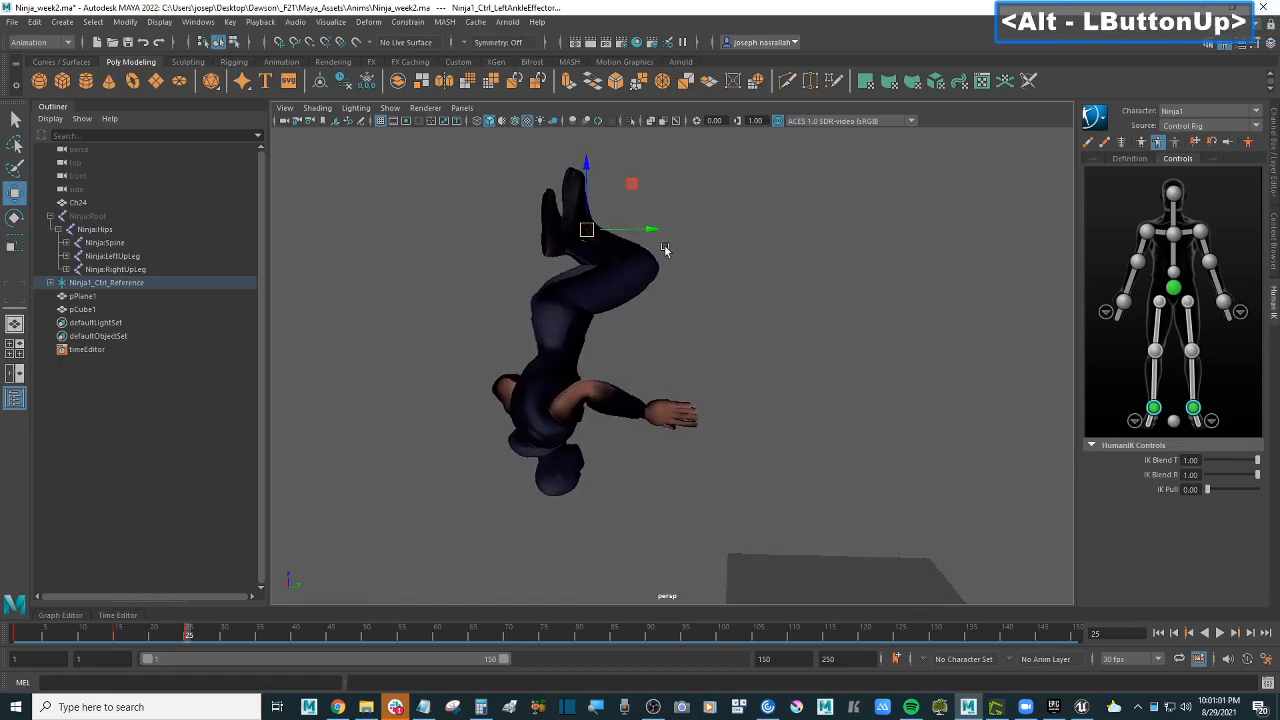
Step: Check the tuck in the Chrome reference video, shift both ankles forward above the knees in Maya, and key the pose at frame 25
left_click(339, 707)
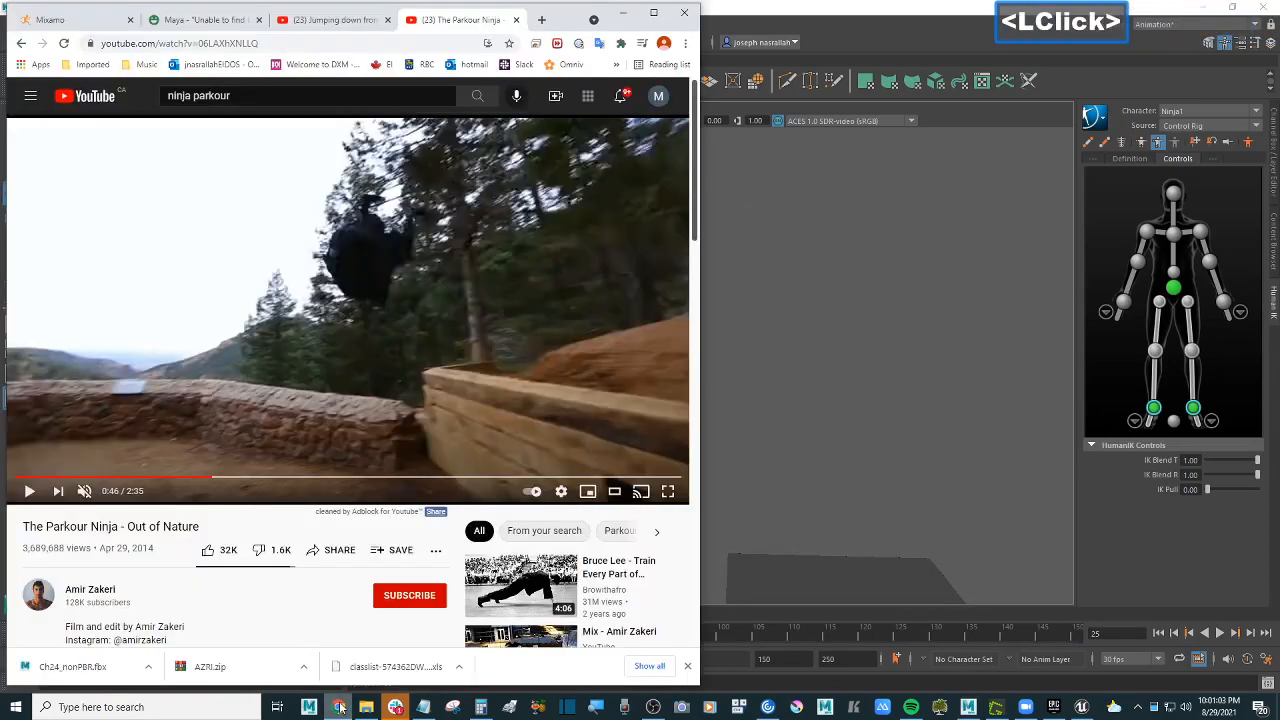
left_click(339, 707)
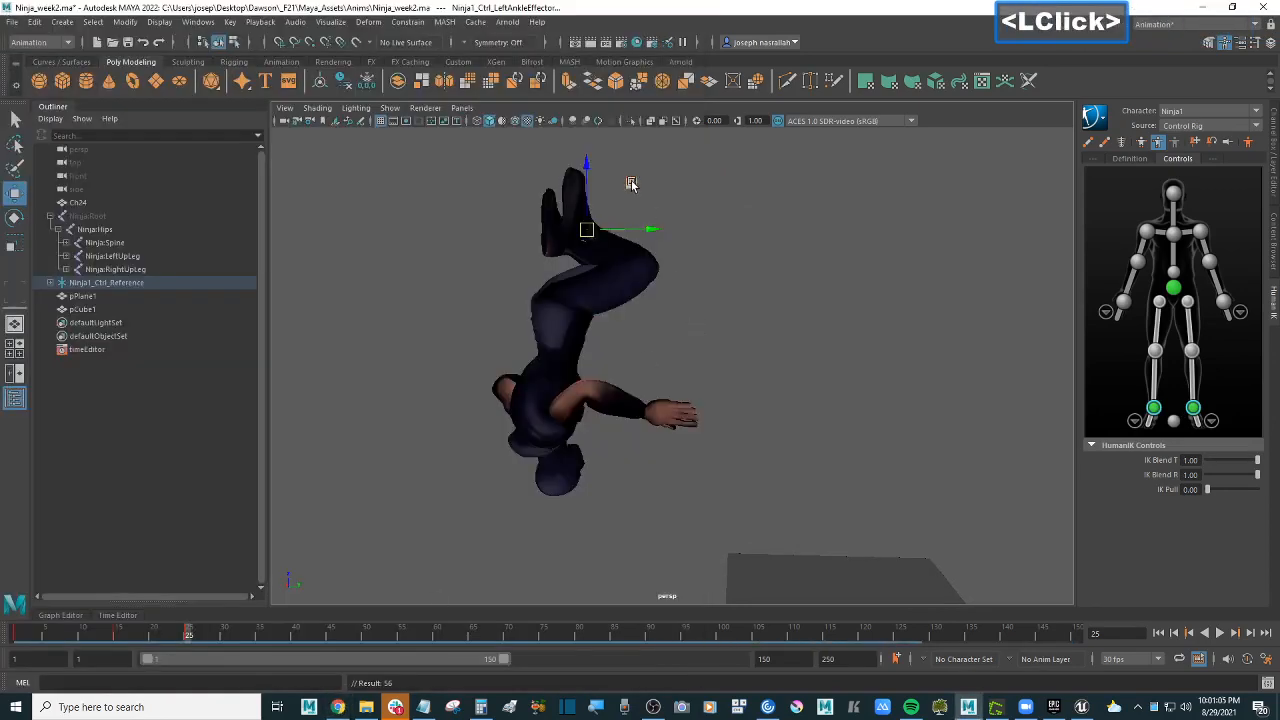
left_click_drag(631, 184, 668, 190)
key("s")
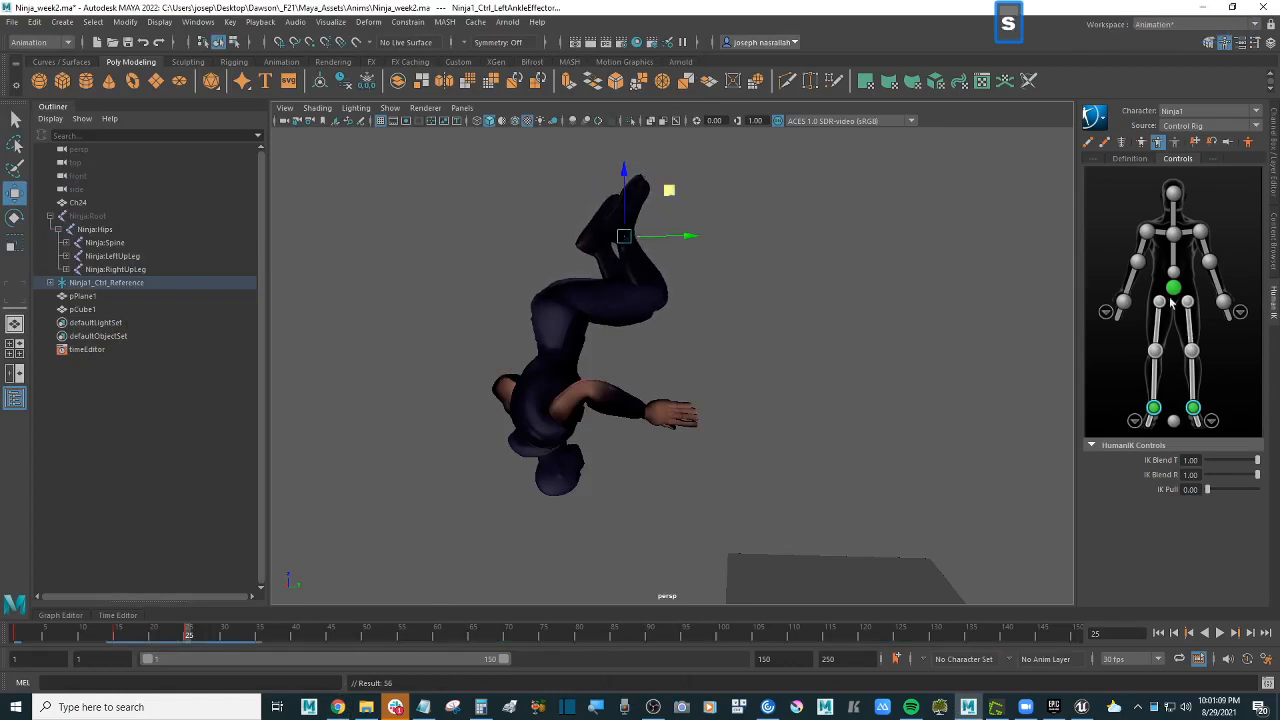
Step: Rotate the chest effector to curl the ninja's upper body and head forward toward the thighs
left_click(1175, 236)
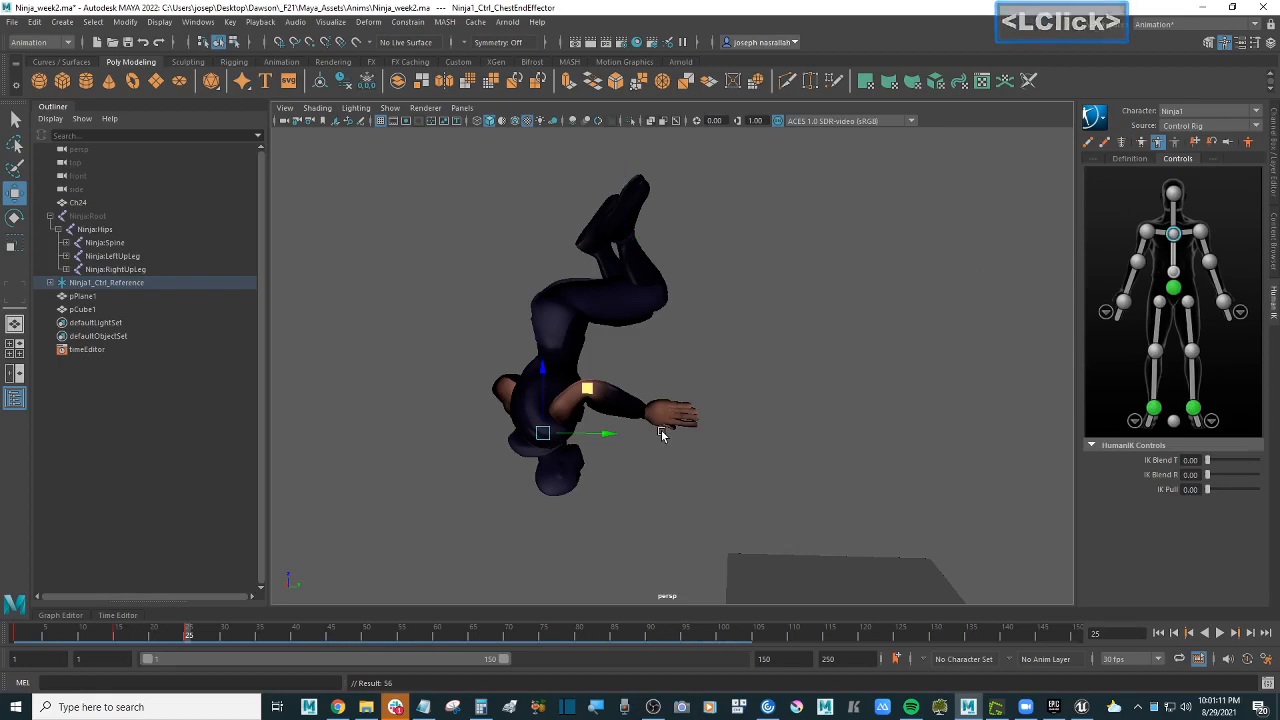
key("w")
key("e")
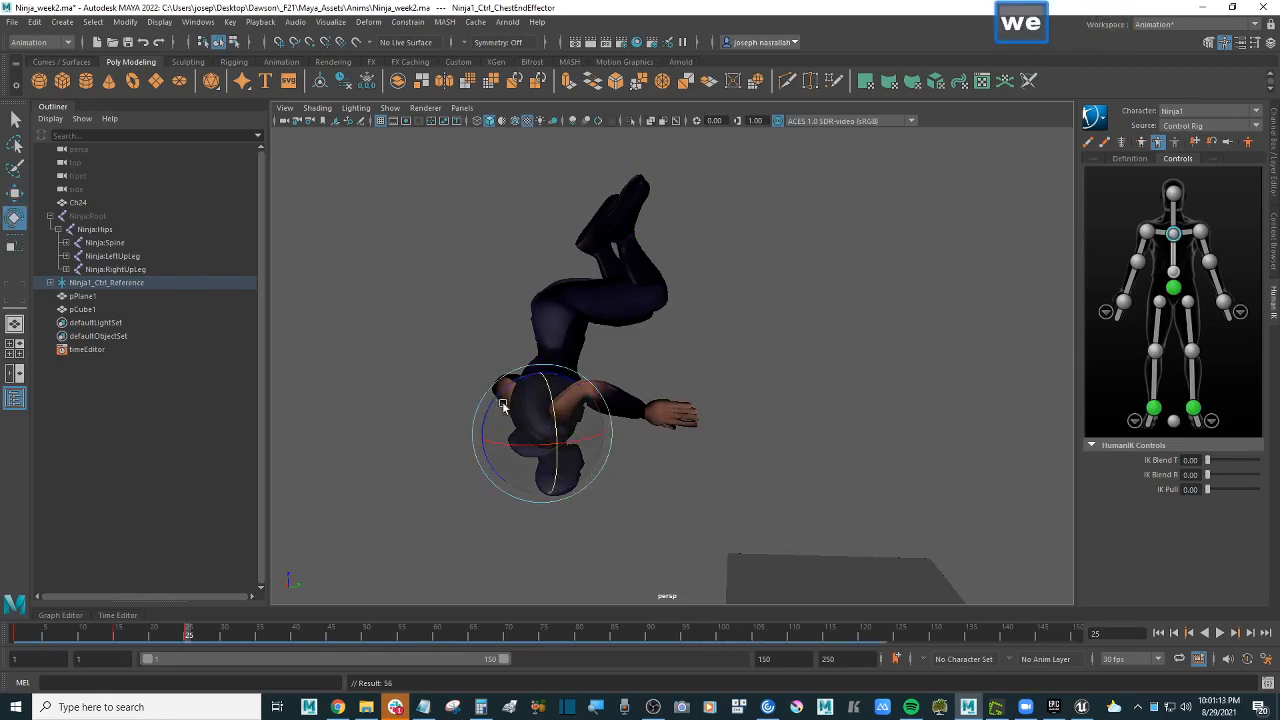
left_click_drag(505, 385, 452, 422)
left_click_drag(584, 362, 720, 358)
left_click_drag(567, 373, 597, 365, "alt")
left_click_drag(718, 360, 744, 347)
left_click_drag(882, 315, 843, 306, "alt")
scroll(843, 306, "up", 2, "alt")
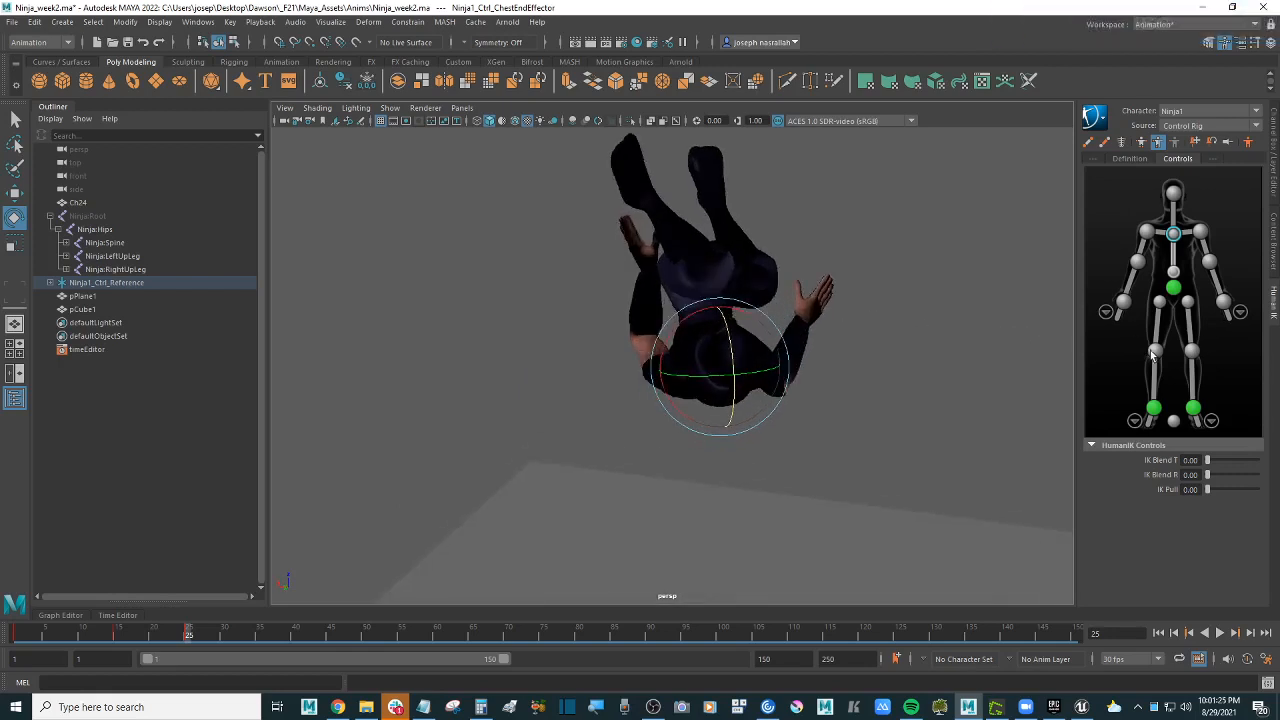
Step: Check the right knee effector's position and move the left knee outward to widen the gap between the legs
left_click(812, 284)
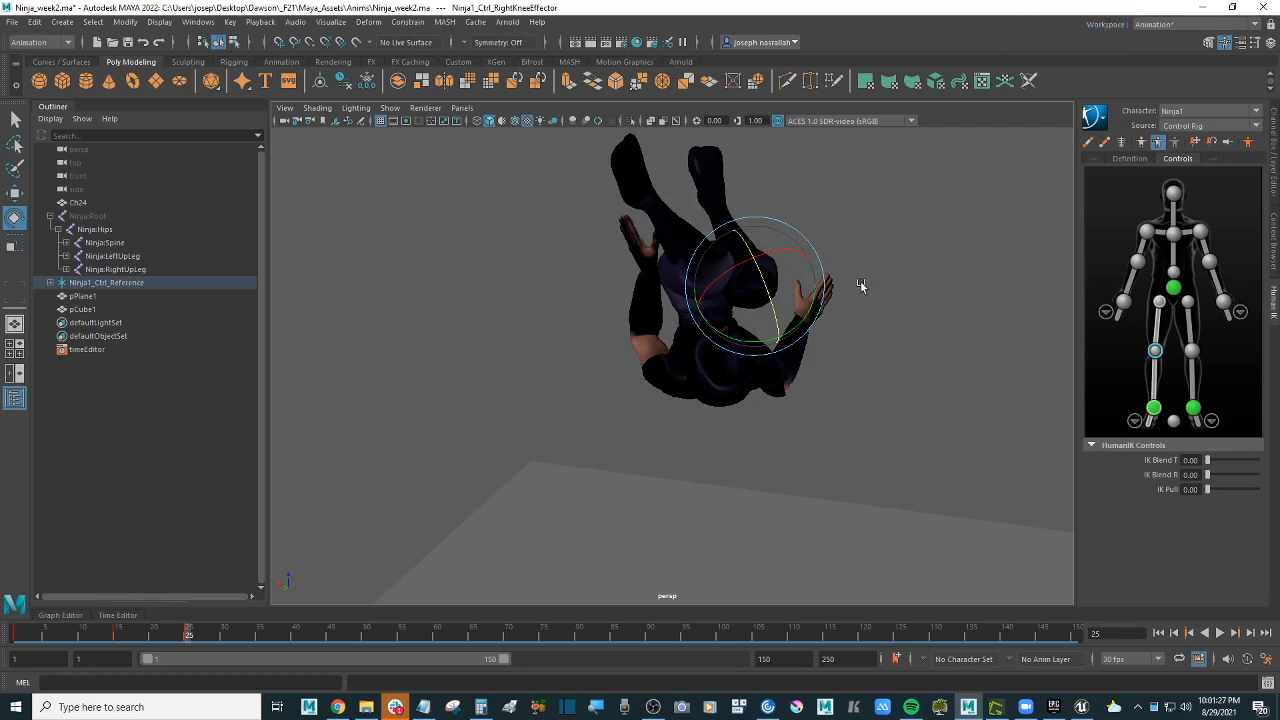
key("w")
left_click(701, 289)
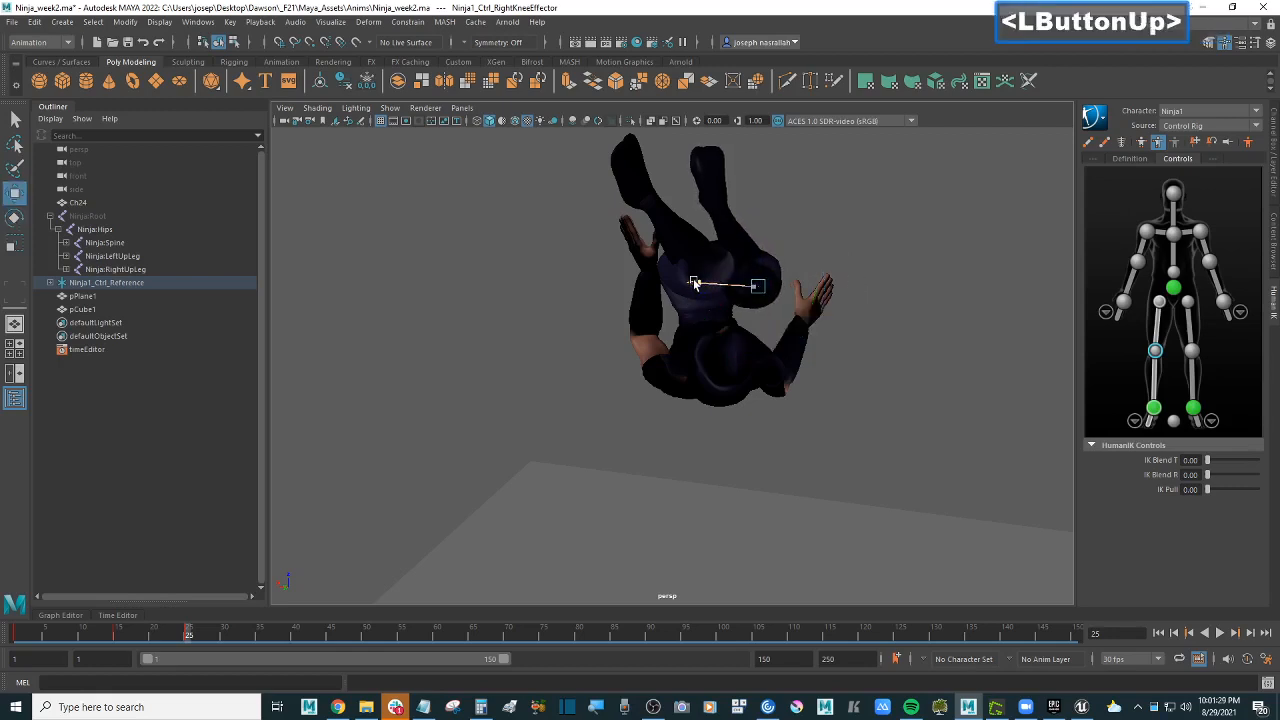
left_click(754, 290)
left_click_drag(660, 272, 632, 272)
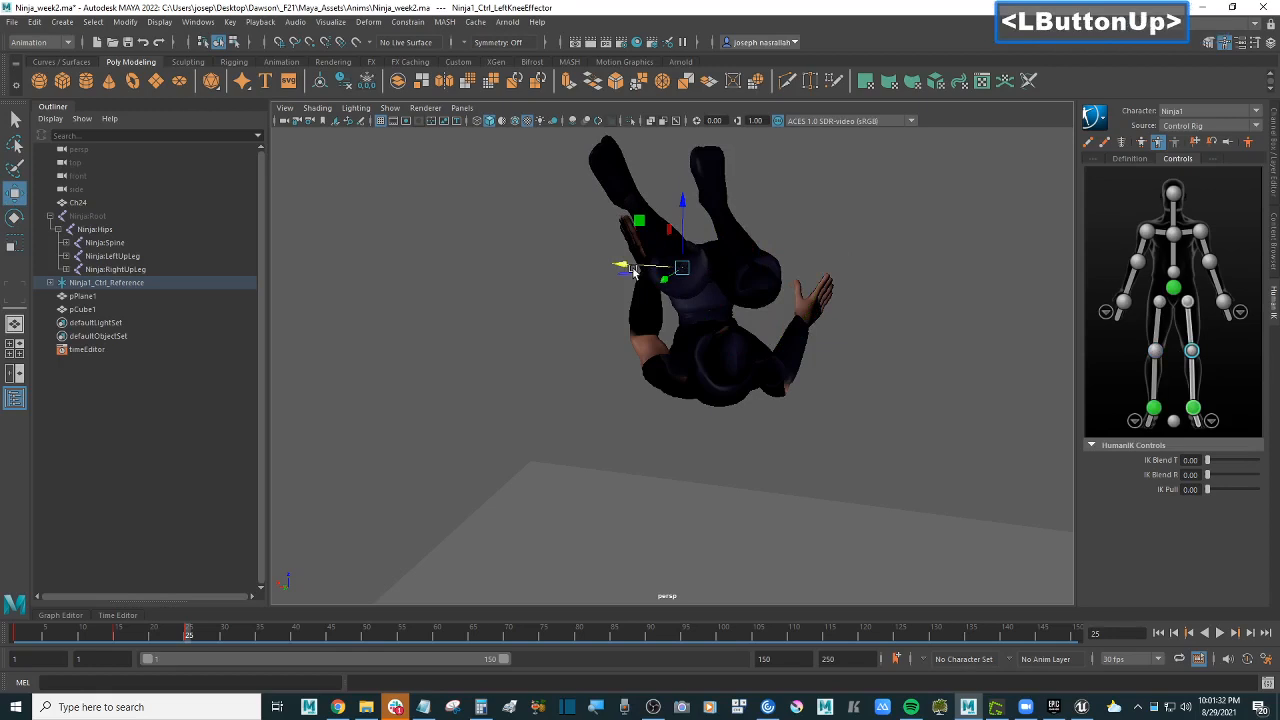
Step: Pin the left knee effector's translation and rotation, and reposition the left ankle so the leg folds properly in the tuck
left_click(1194, 143)
left_click(1211, 143)
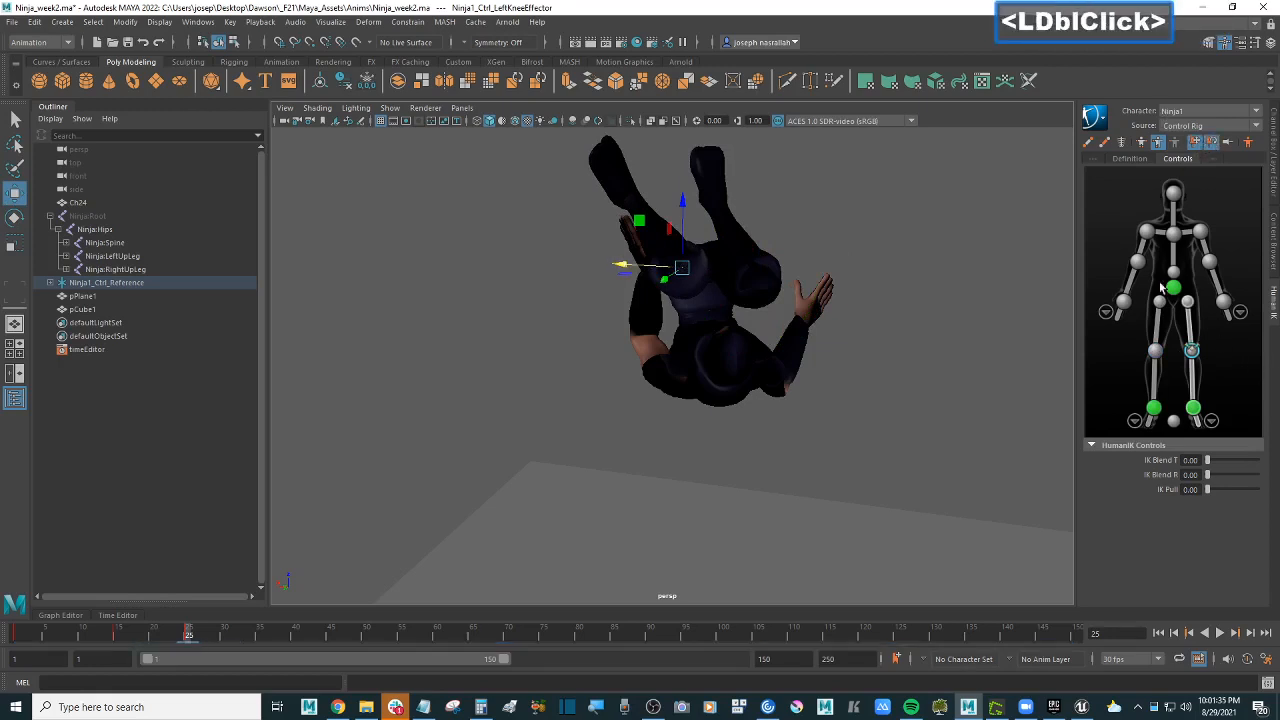
left_click(1194, 410)
left_click_drag(587, 207, 742, 267)
middle_click_drag(742, 267, 787, 232, "alt")
scroll(787, 232, "down", 2, "alt")
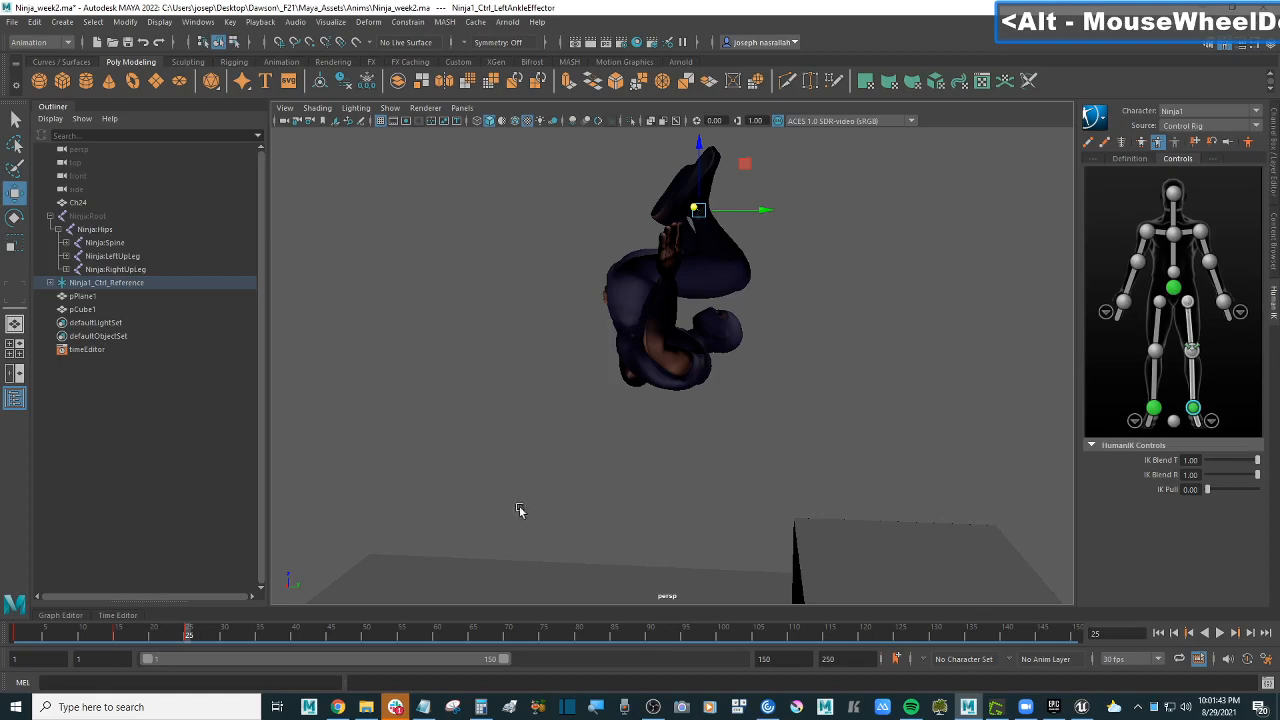
Step: Switch to the reference video in Chrome and step frame by frame around 0:46 to examine the tuck, then return to Maya
left_click(338, 707)
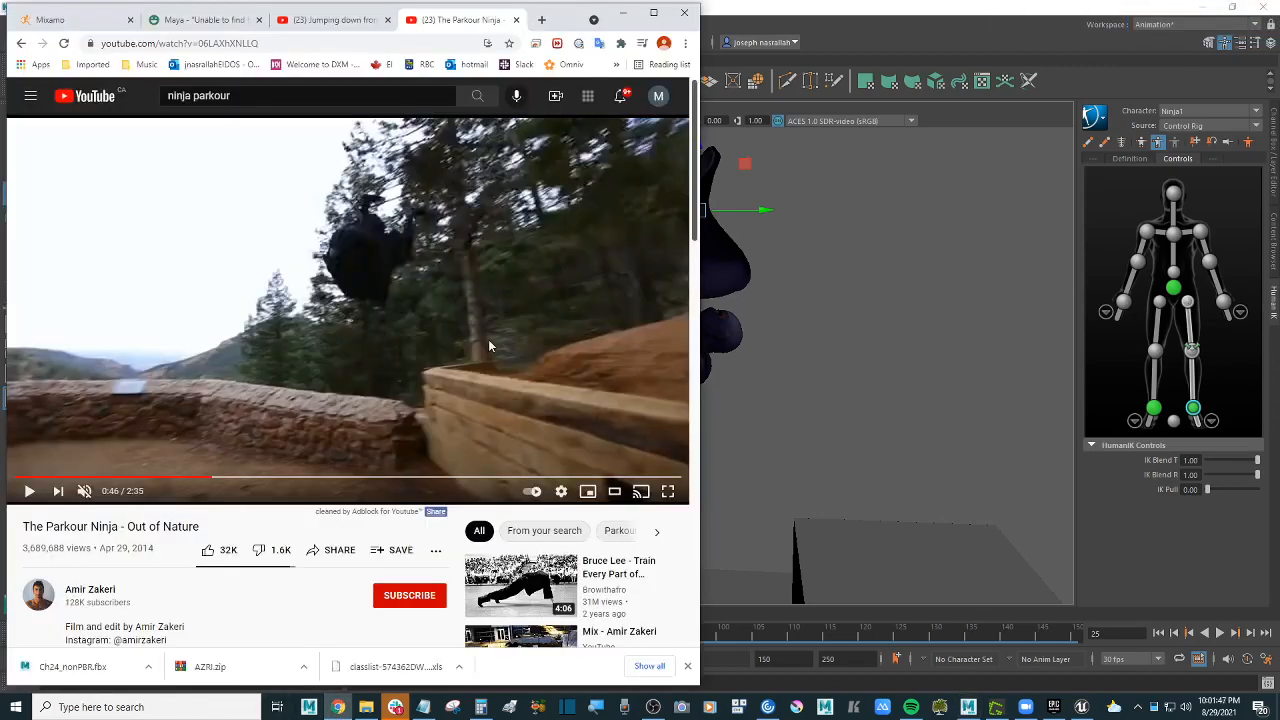
key("comma")
key("comma")
key("comma")
key("comma")
key("comma")
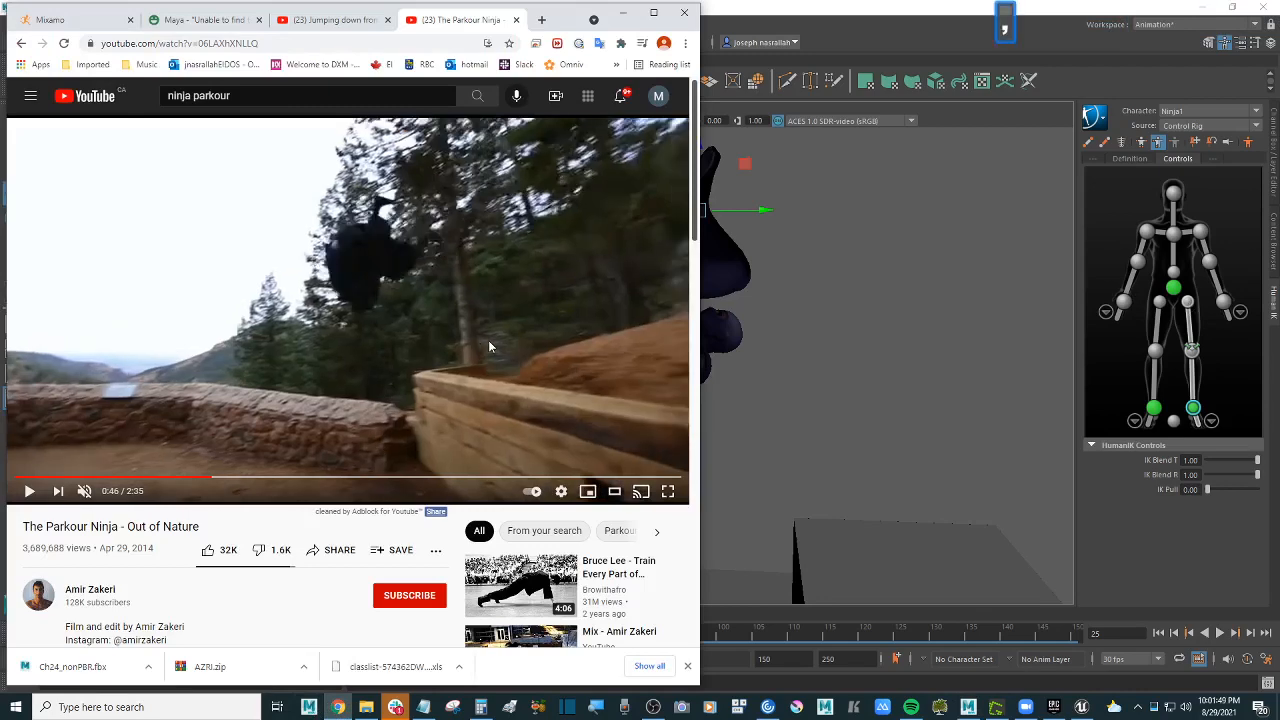
key("period")
key("period")
key("period")
key("period")
key("period")
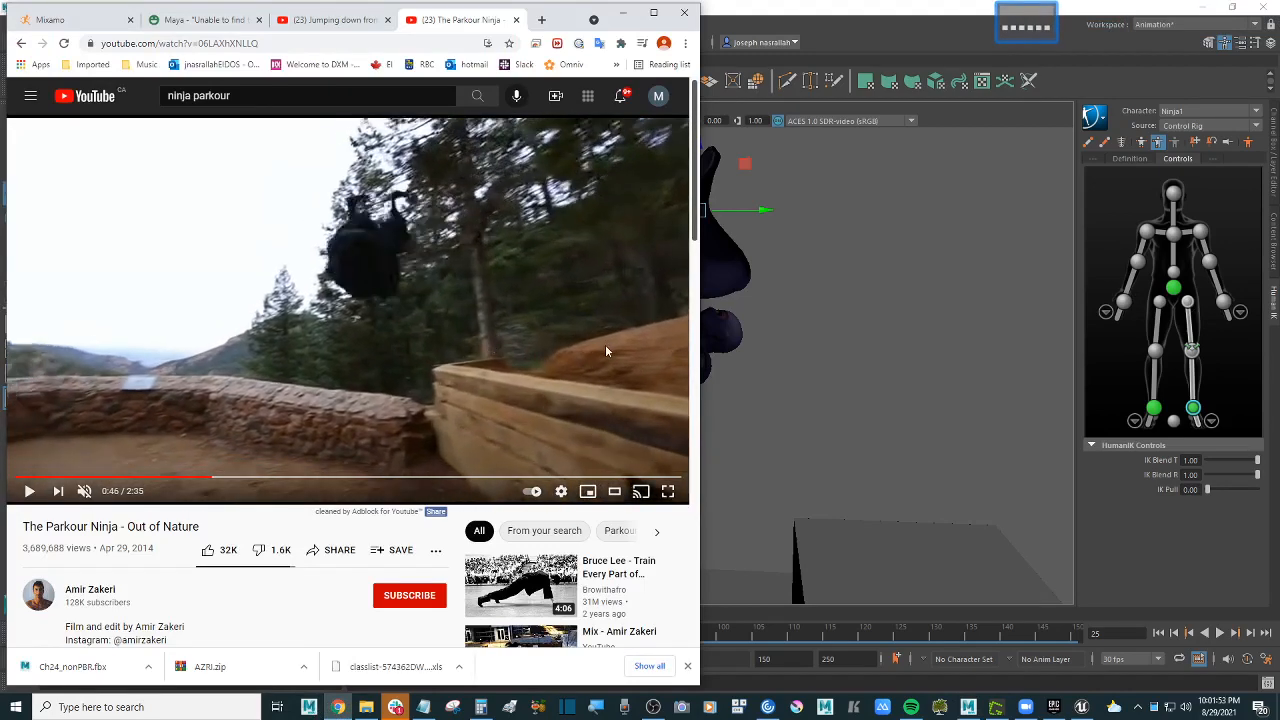
left_click(968, 6)
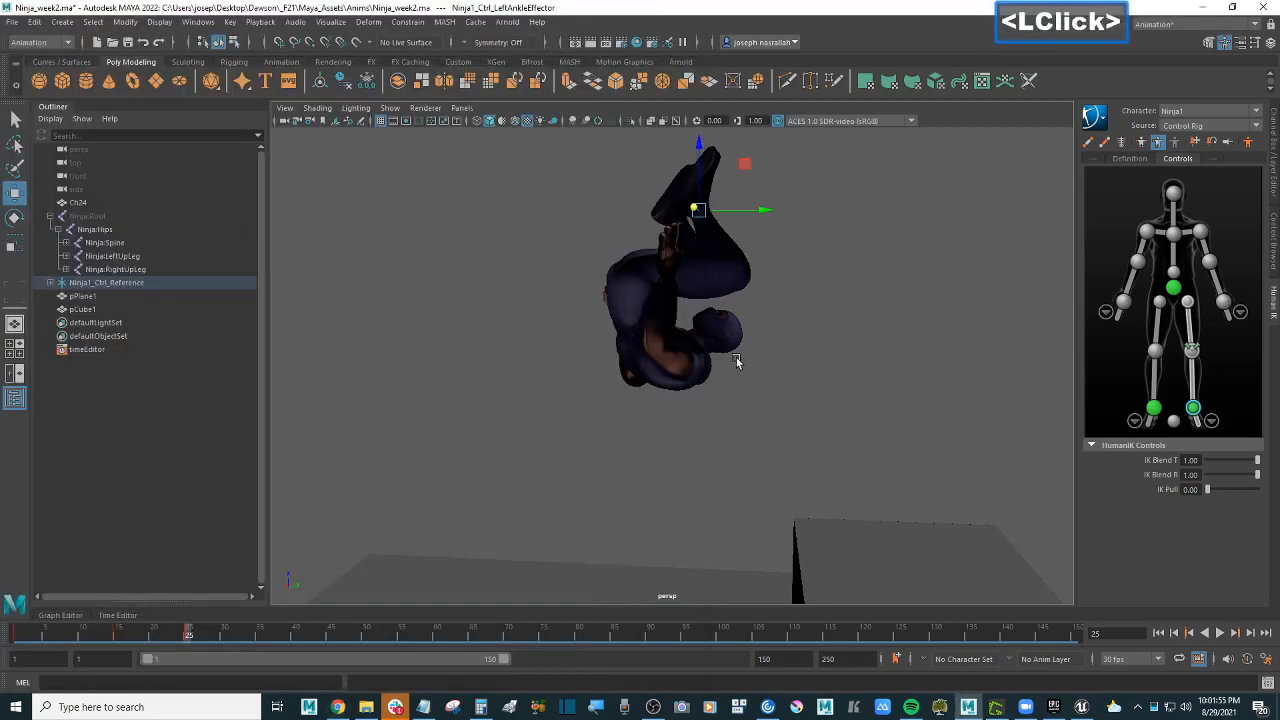
Step: Rotate the chest effector again to refine the torso's curl under the folded legs
mouse_move(749, 357)
left_mouse_down("alt")
mouse_move(811, 354)
mouse_move(714, 346)
mouse_move(751, 352)
left_mouse_up("alt")
left_click(1174, 237)
left_click_drag(892, 272, 857, 277, "alt")
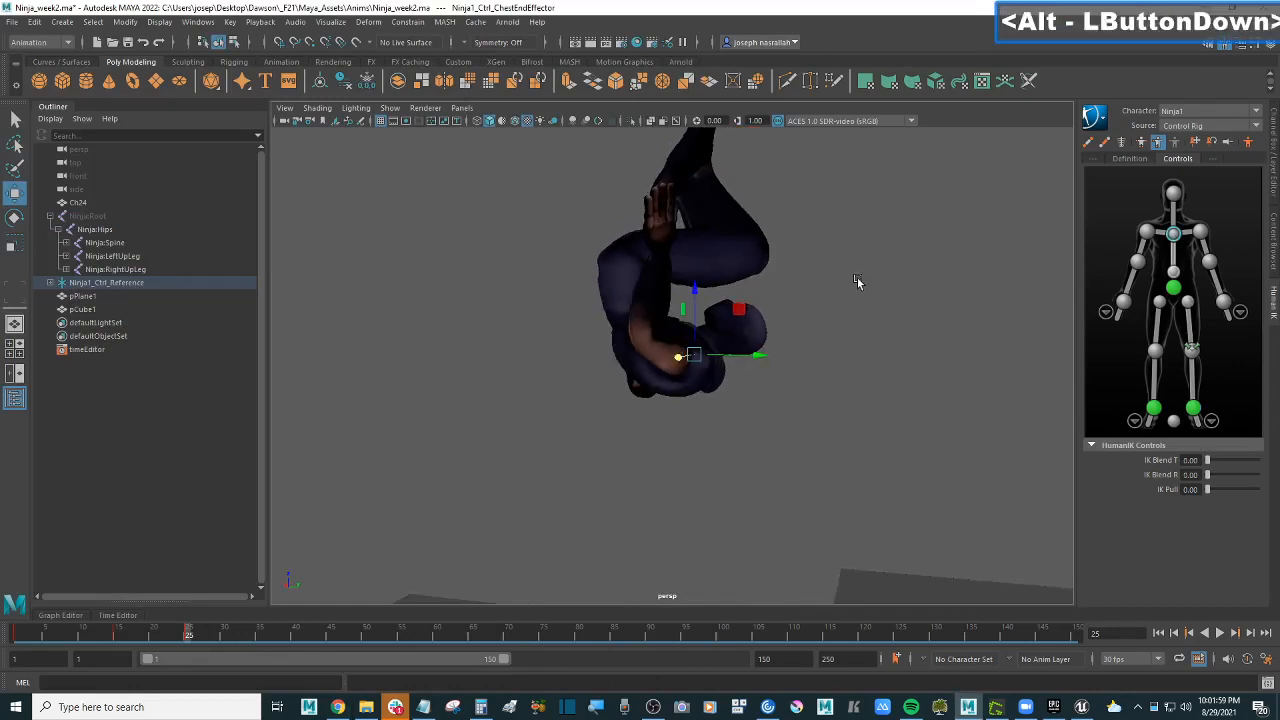
key("e")
left_click_drag(666, 304, 799, 345)
key("w")
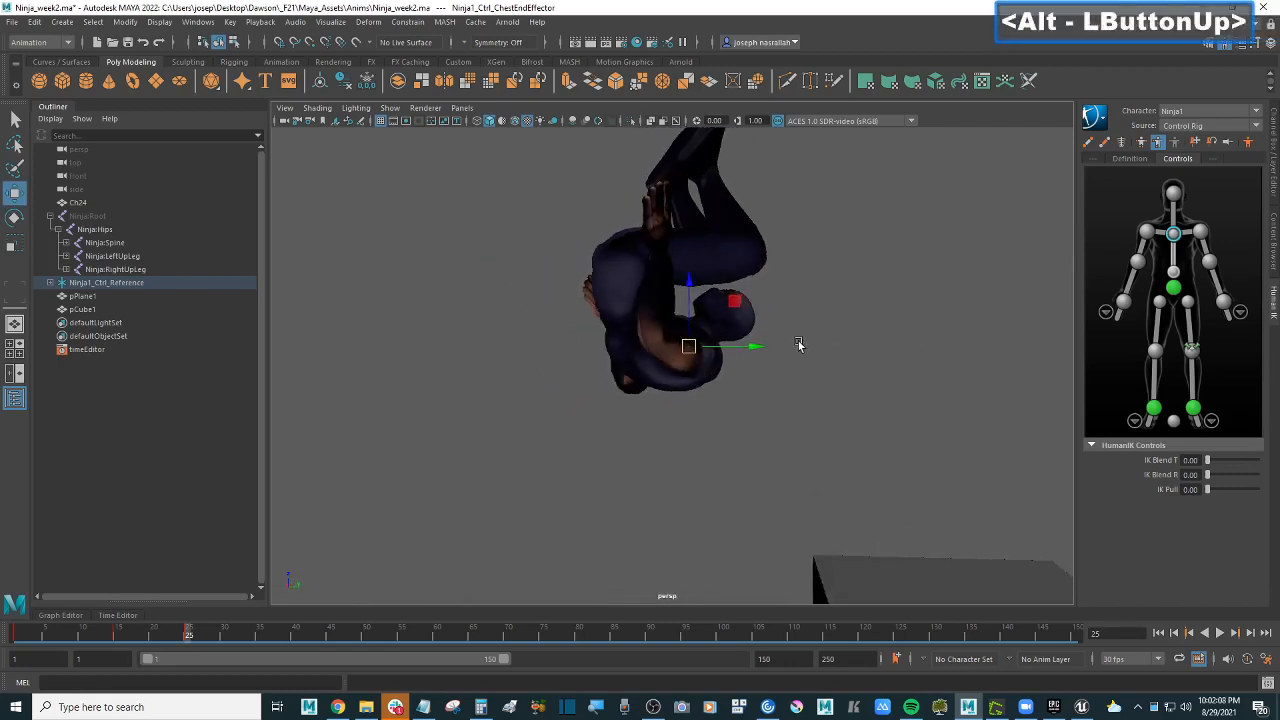
Step: Rotate the left wrist effector so the hand angles inward toward the folded legs, checking it from behind
left_click(1222, 301)
left_click_drag(1014, 283, 740, 254, "alt")
key("w")
key("e")
left_click_drag(726, 200, 647, 233)
left_click_drag(826, 240, 771, 210, "alt")
left_click(693, 281)
key("w")
mouse_move(792, 271)
left_mouse_down("alt")
mouse_move(619, 268)
mouse_move(810, 268)
left_mouse_up("alt")
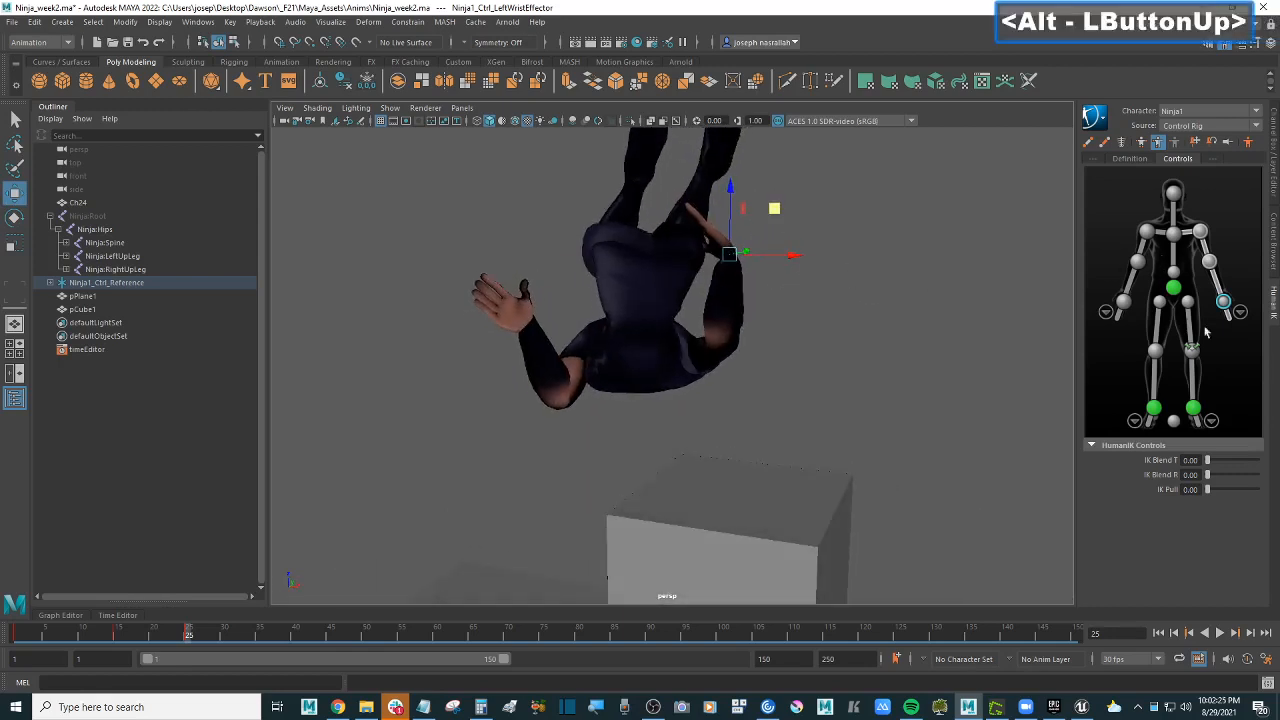
Step: Reposition and rotate the right wrist effector to bring the hand in beside the folded legs, and key the pose at frame 25
left_click(1124, 301)
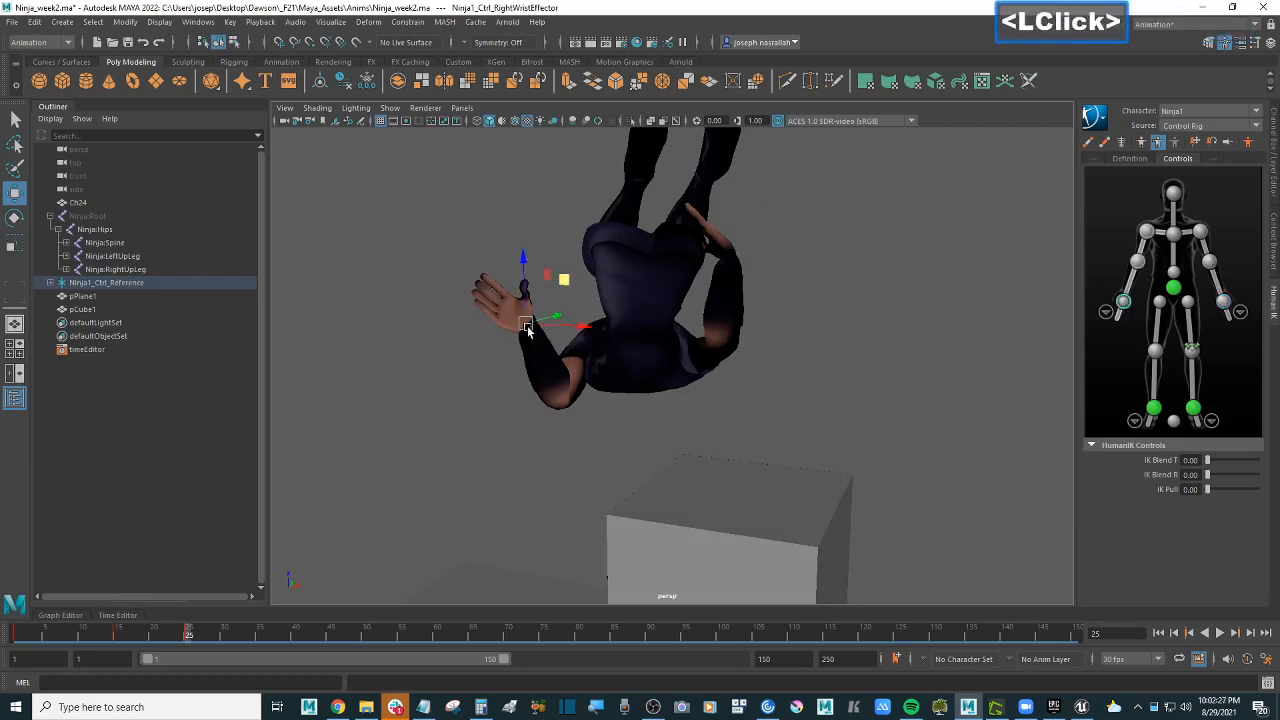
left_click_drag(527, 330, 763, 286)
key("e")
left_click_drag(838, 299, 660, 289, "alt")
left_click_drag(519, 199, 454, 254)
scroll(651, 289, "down", 4, "alt")
left_click_drag(651, 289, 750, 308, "alt")
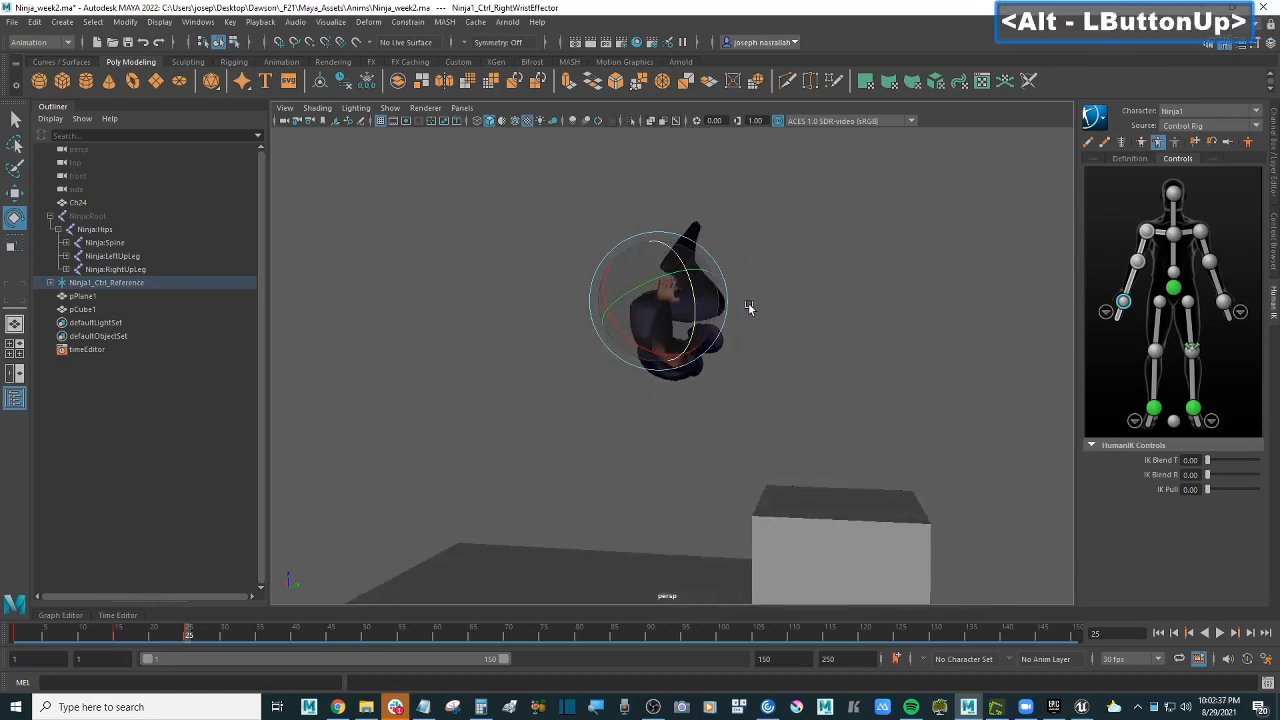
key("s")
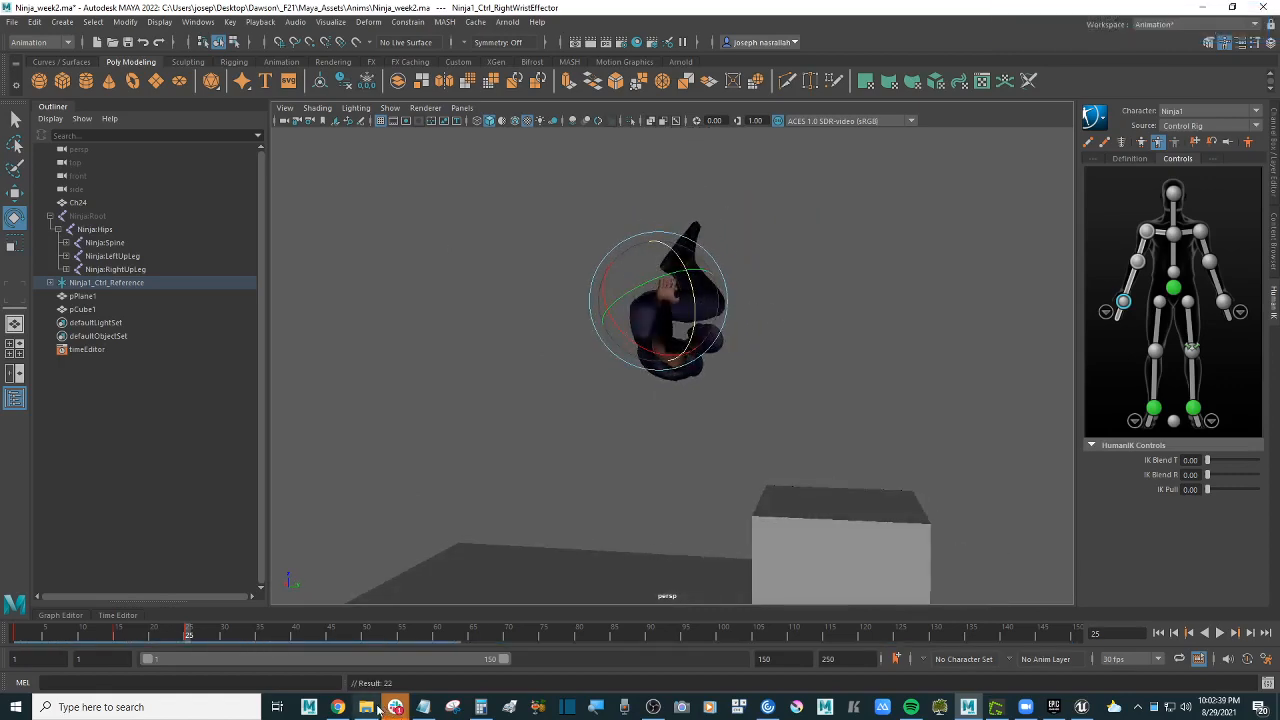
Step: Switch to the reference video in Chrome and step forward from the mid-air tuck to the standing landing at 0:46
left_click(338, 707)
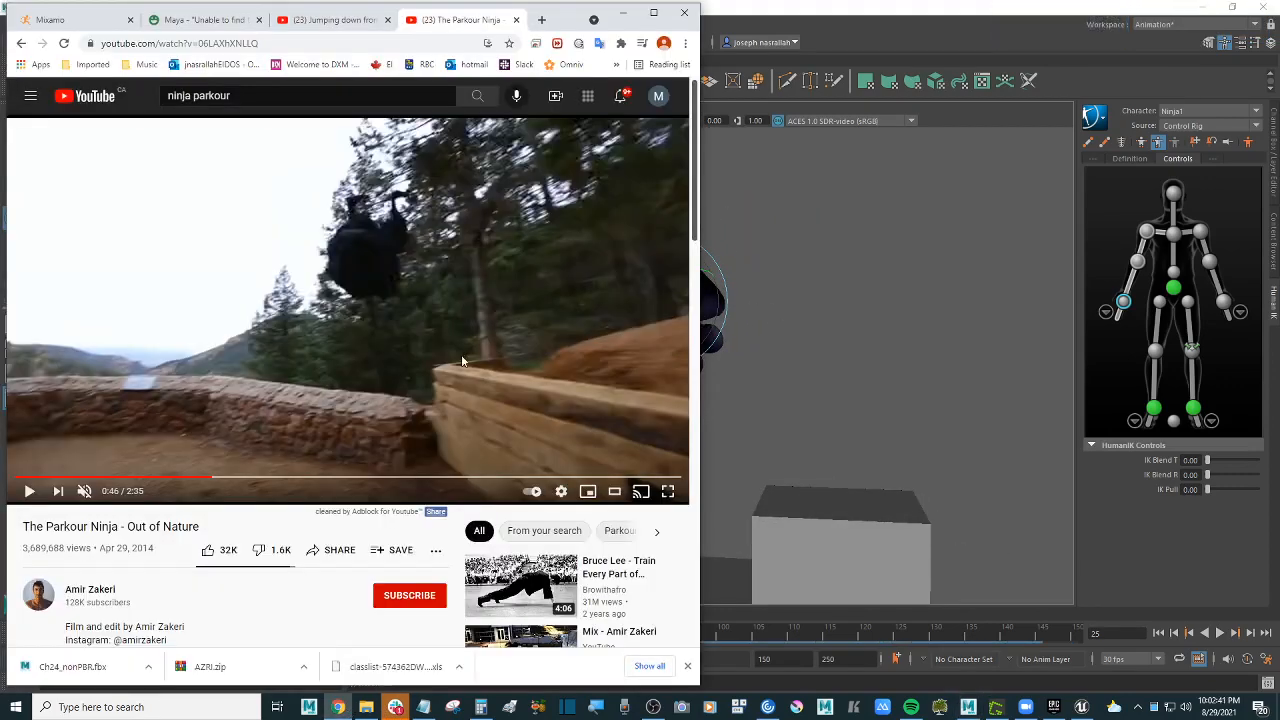
key("period")
key("period")
key("period")
key("period")
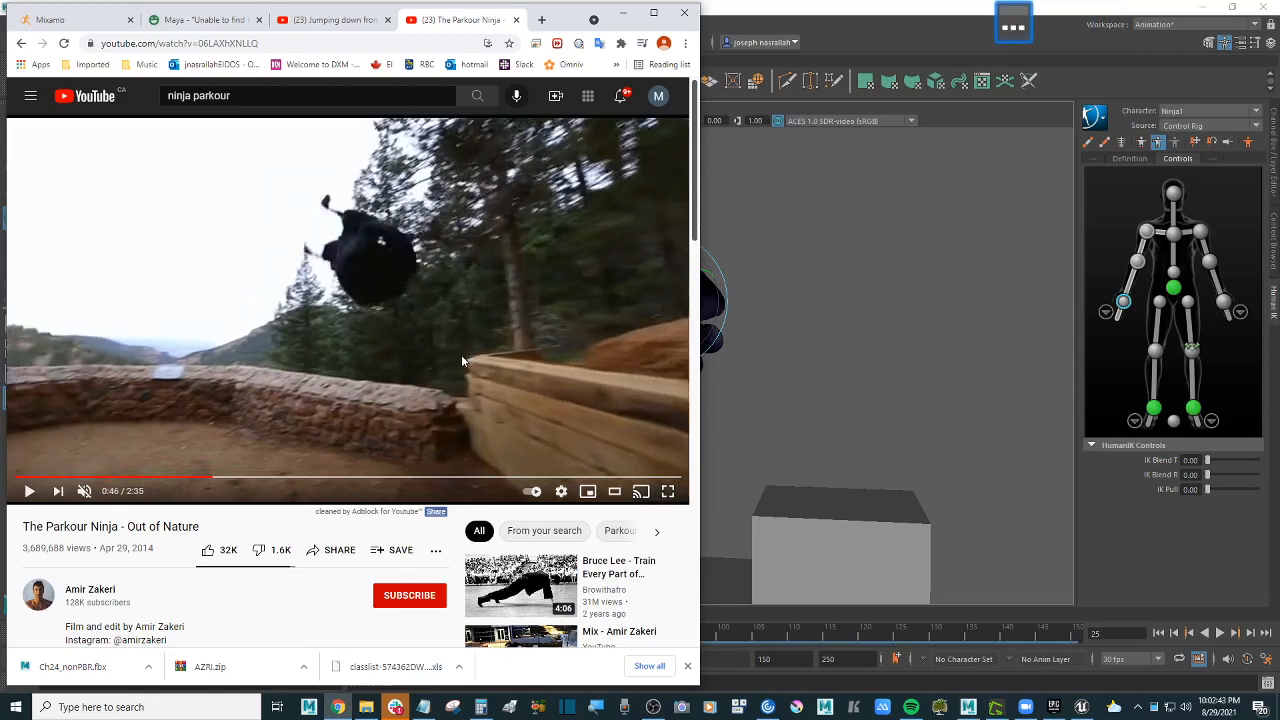
key("period")
key("period")
key("period")
key("period")
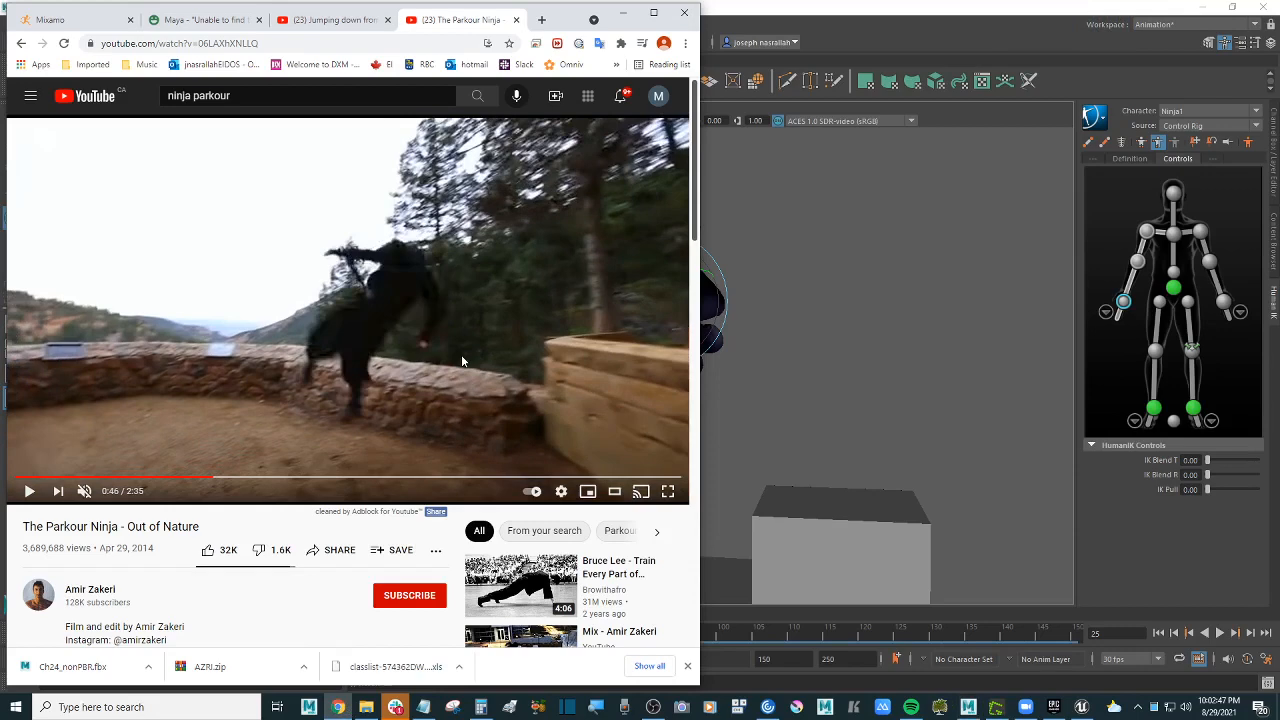
key("period")
key("period")
key("period")
key("period")
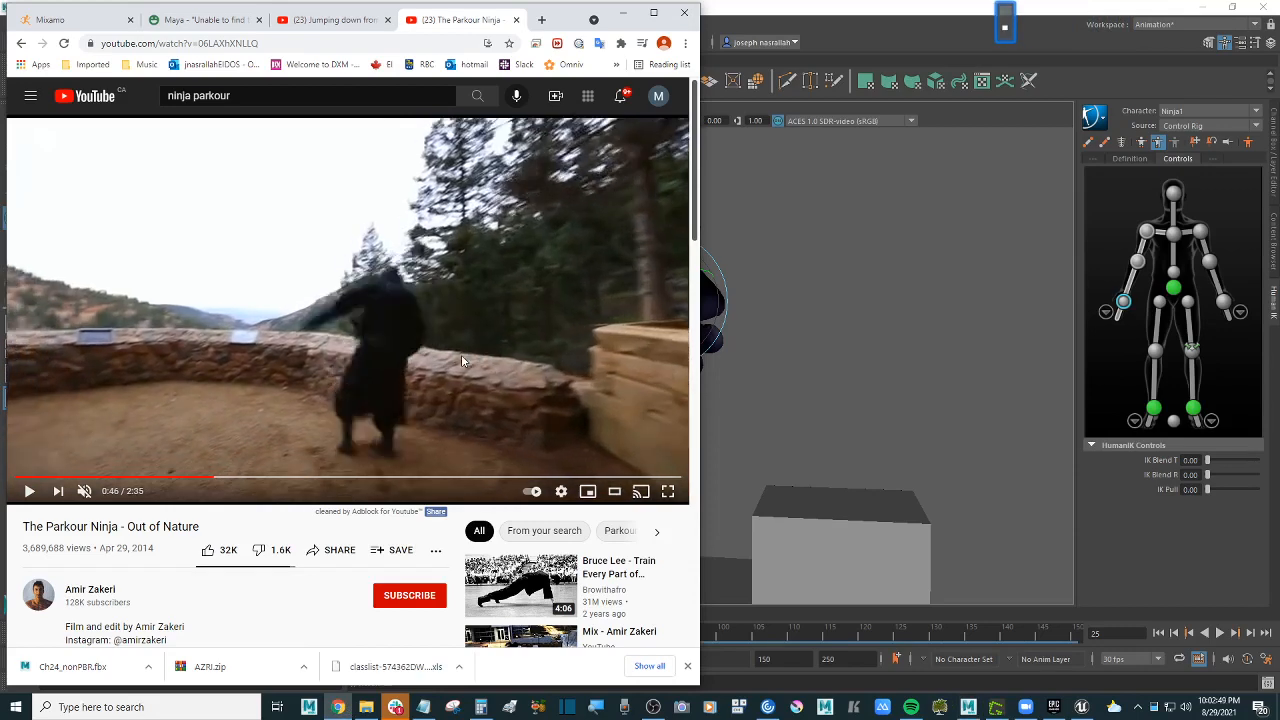
Step: Step back and forth through the reference landing frames to examine the leg extension, foot contact and crouch after touchdown
key("period")
key("period")
key("period")
key("period")
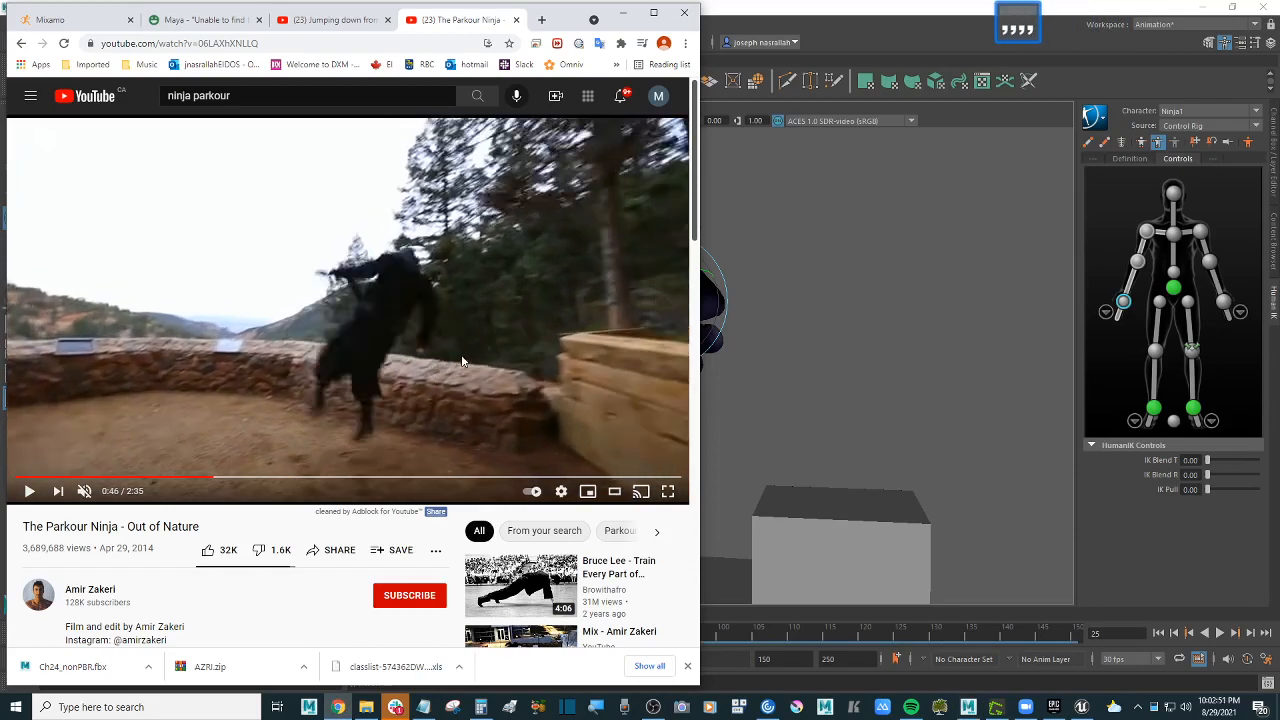
key("period")
key("period")
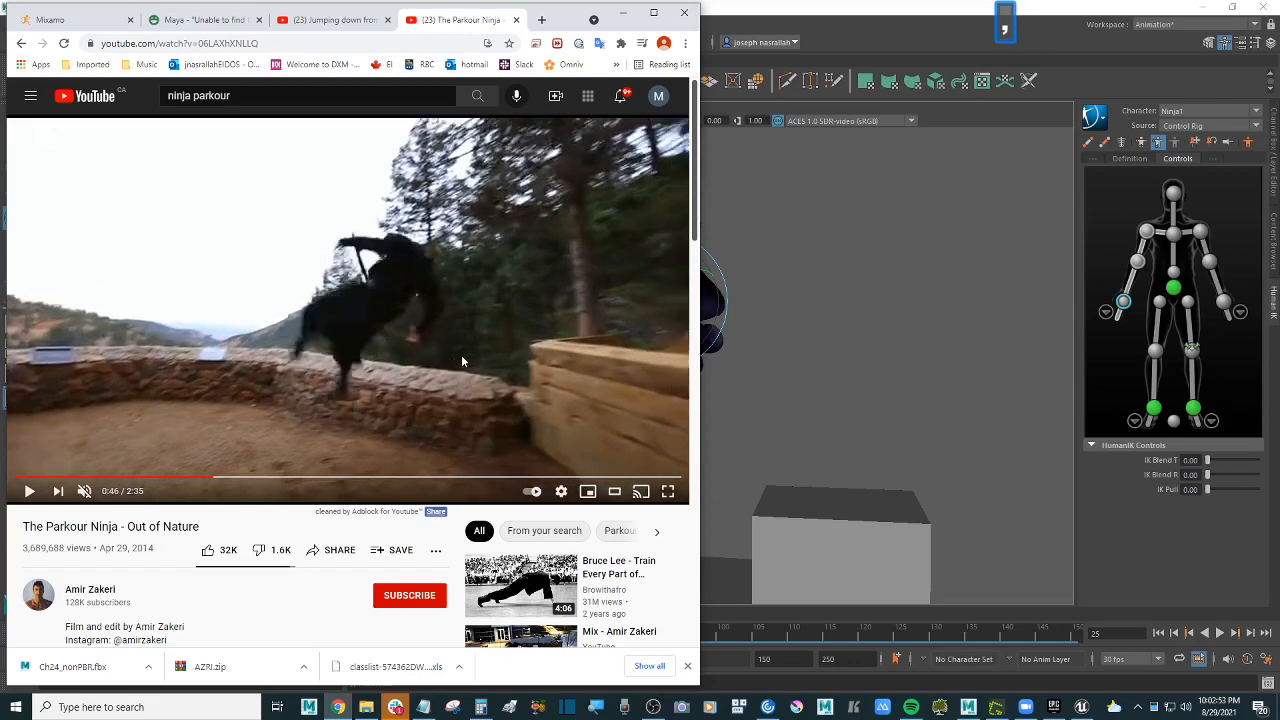
key("period")
key("period")
key("period")
key("period")
key("period")
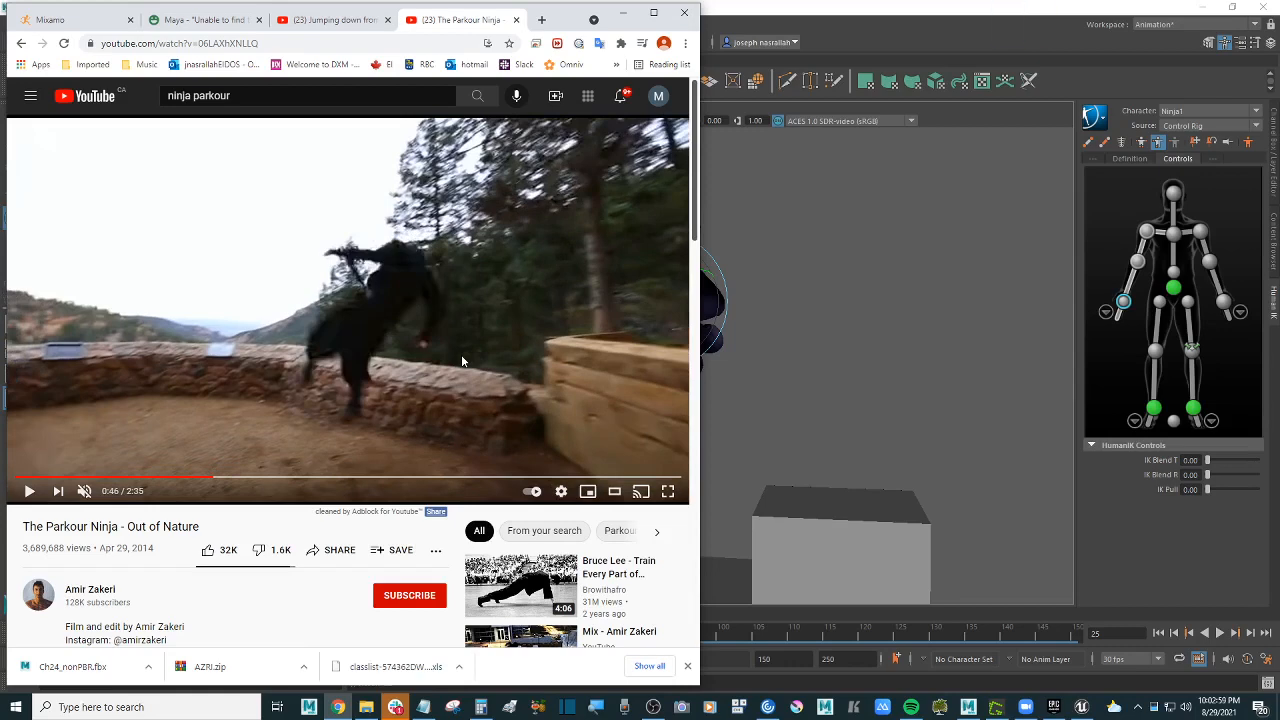
key("period")
key("period")
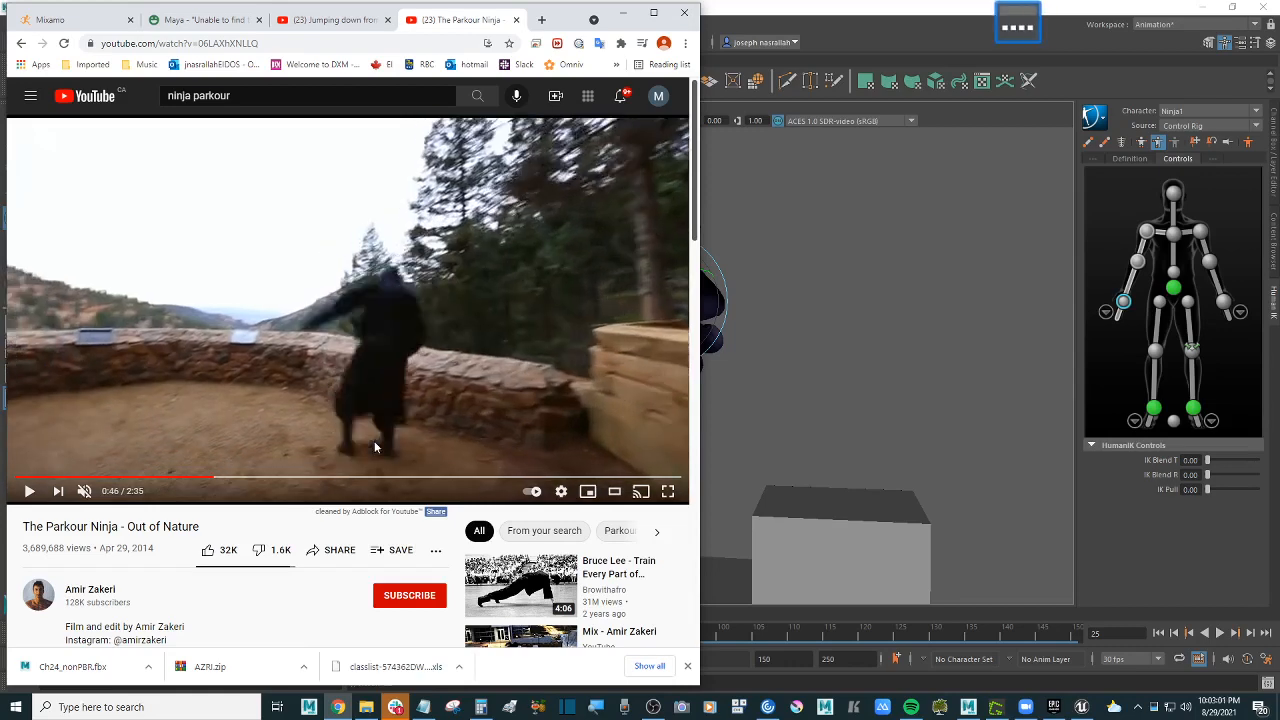
key("comma")
key("comma")
key("comma")
key("comma")
key("comma")
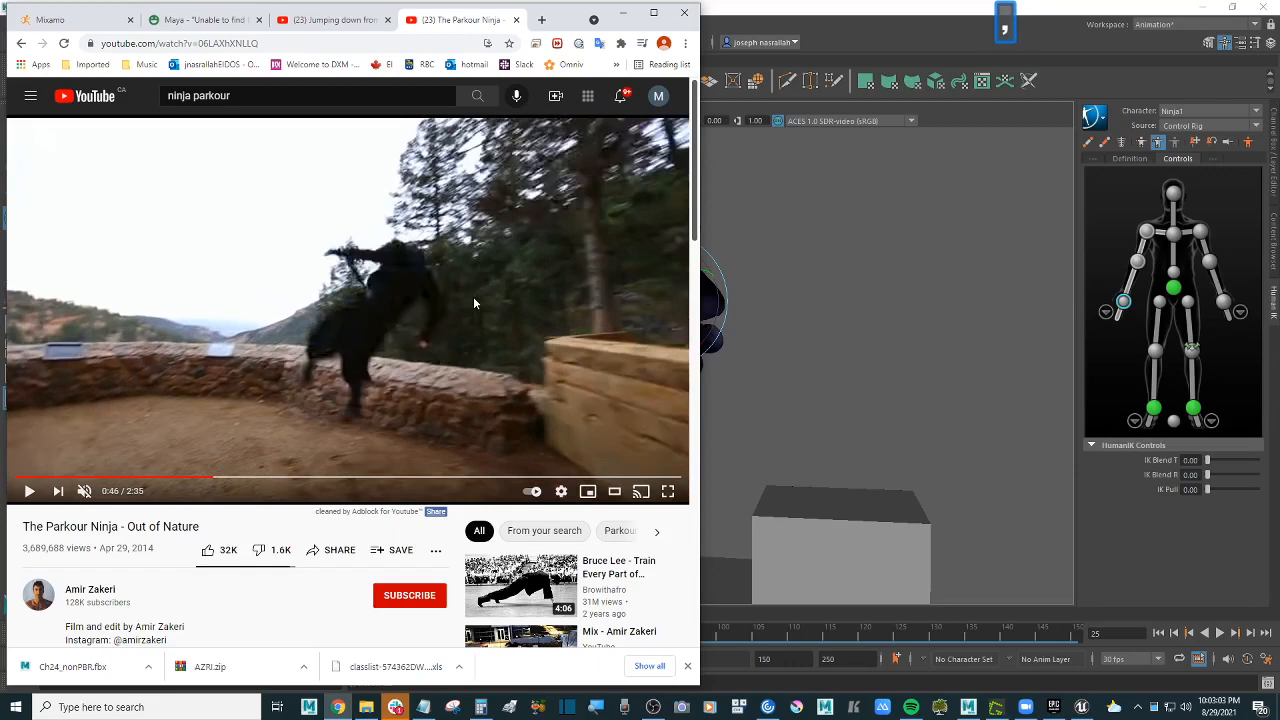
key("period")
key("period")
key("period")
key("period")
key("period")
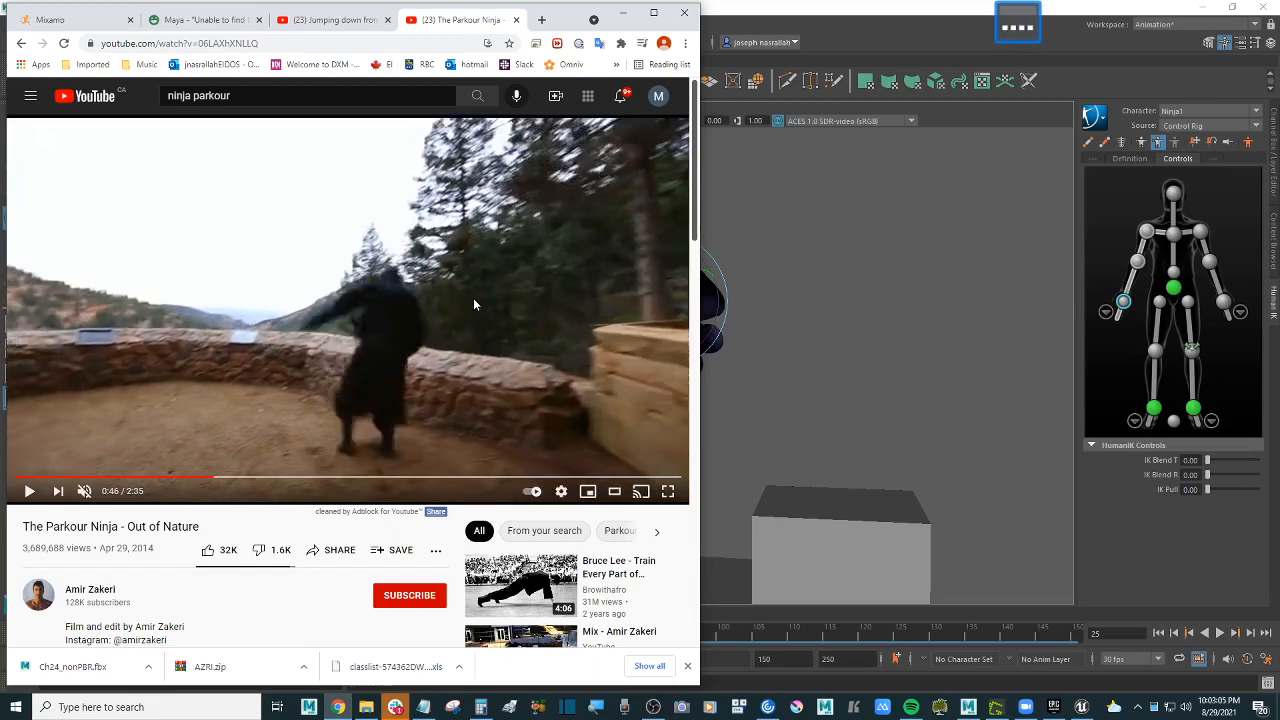
key("period")
key("period")
key("period")
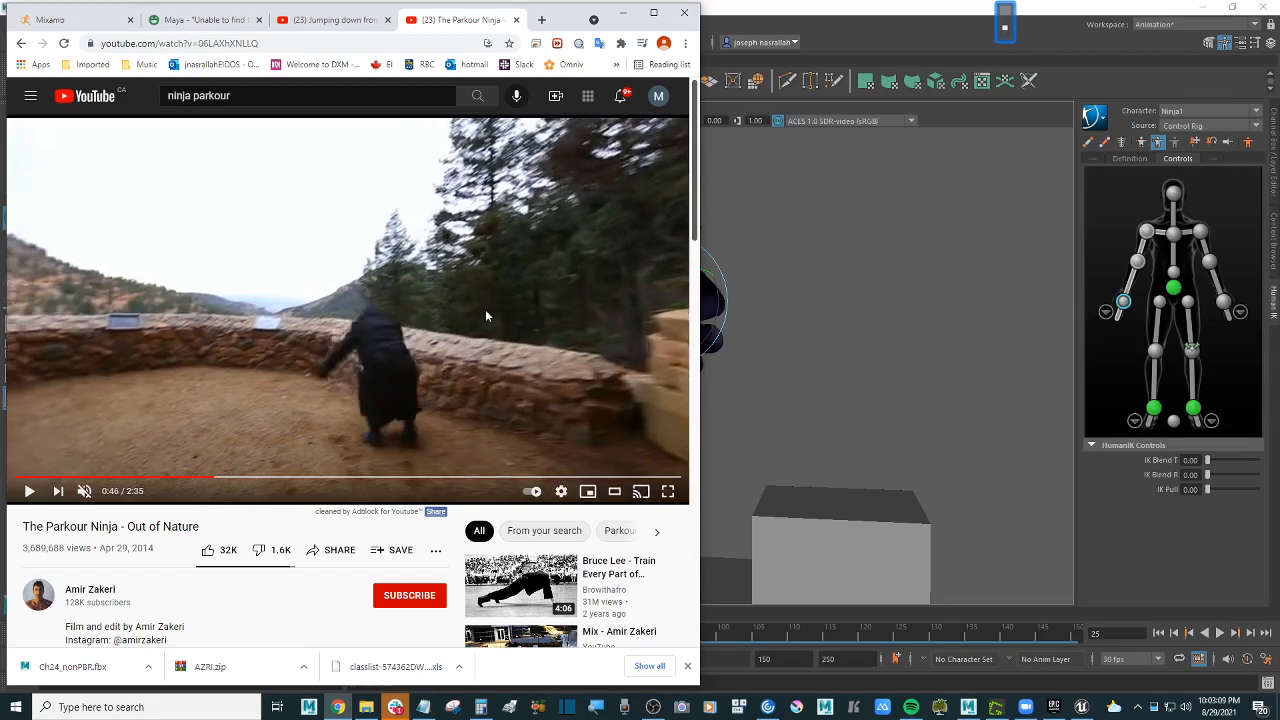
Step: Switch back to Maya and scrub the timeline to review the flip from takeoff through the frame 25 tuck
left_click(753, 10)
scroll(722, 326, "down", 2)
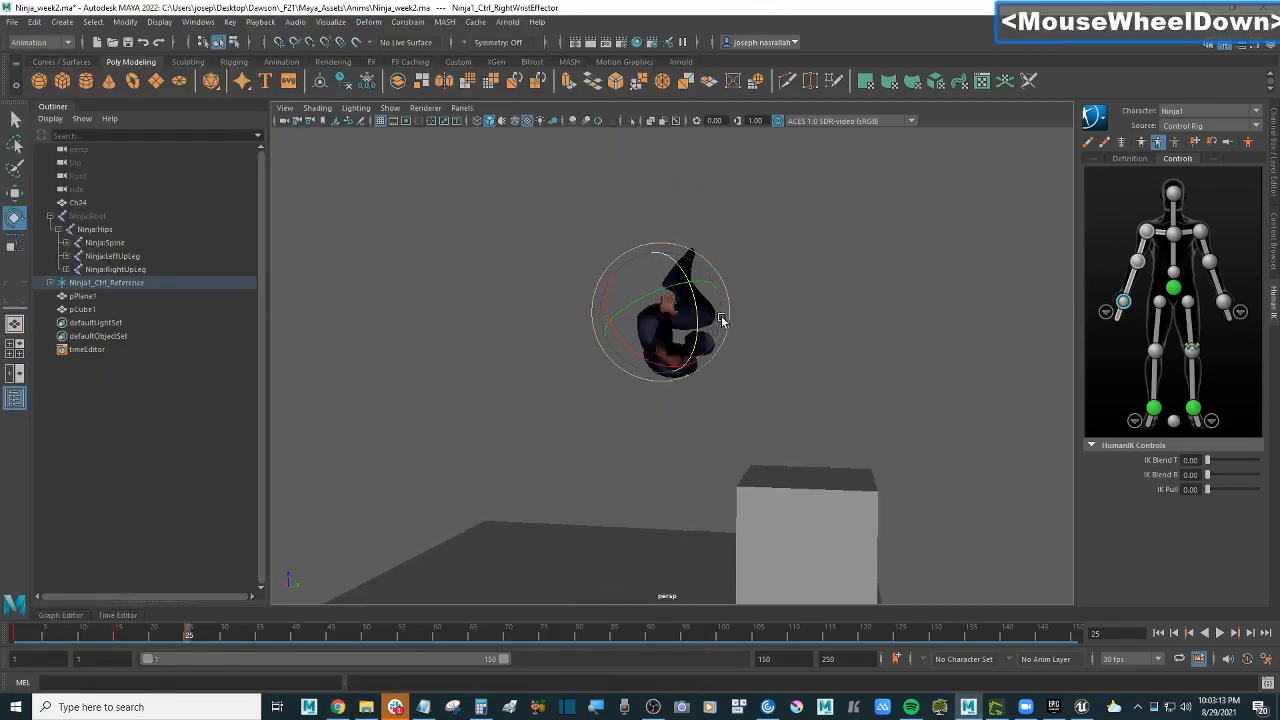
left_click_drag(722, 326, 756, 325, "alt")
scroll(753, 330, "up", 2, "alt")
middle_click_drag(765, 333, 735, 306, "alt")
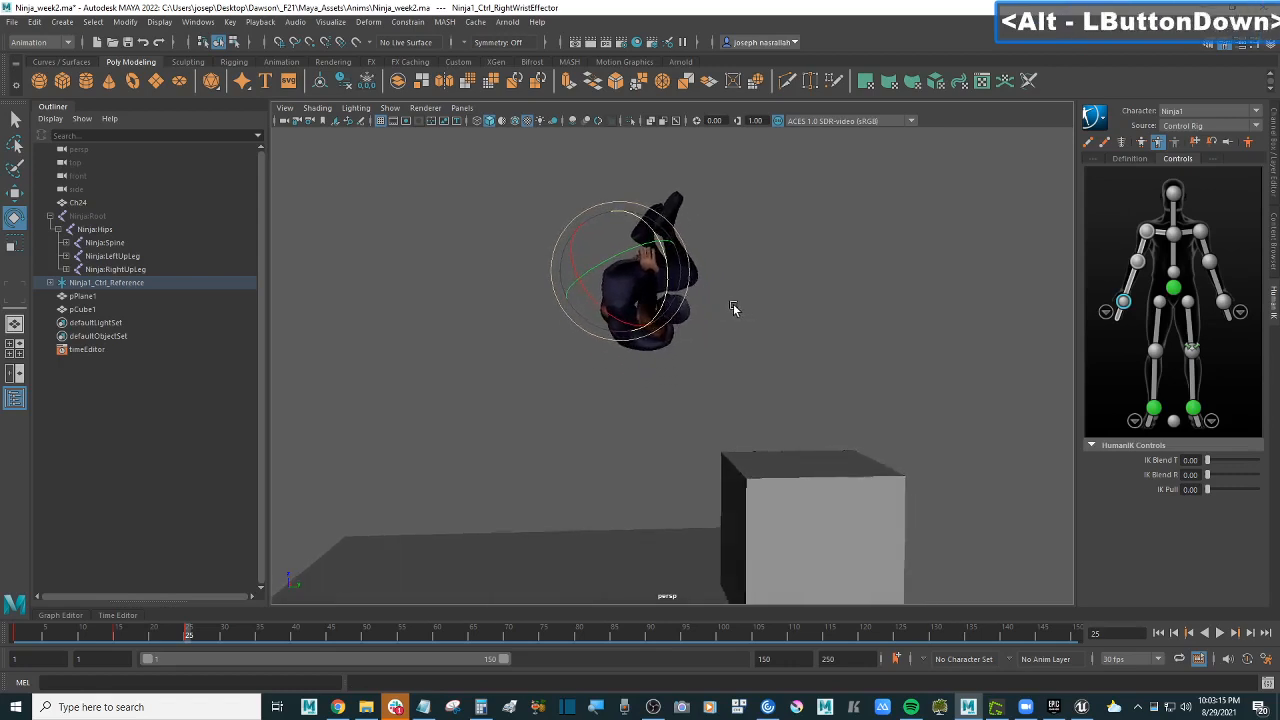
left_click_drag(735, 306, 711, 300, "alt")
left_click_drag(188, 638, 265, 630)
left_click_drag(75, 628, 189, 612)
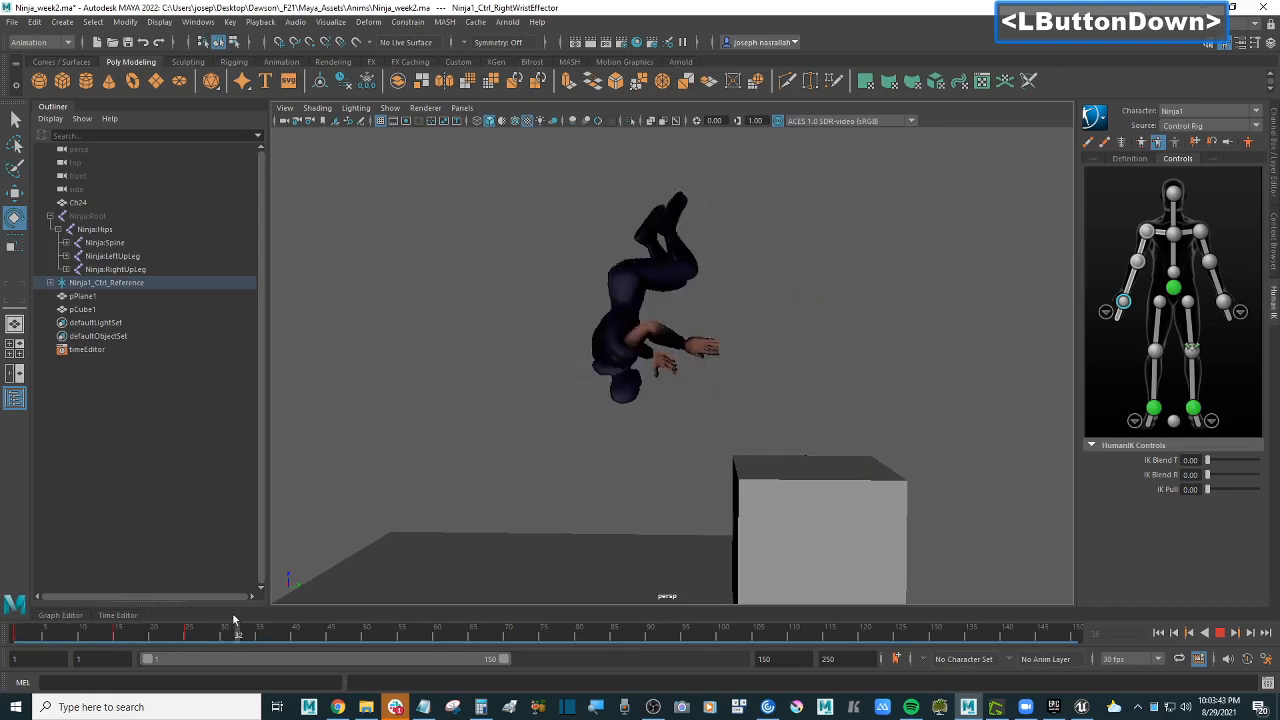
Step: Go to frame 45, select the hips effector and release all pinning on the HumanIK rig
left_click(330, 634)
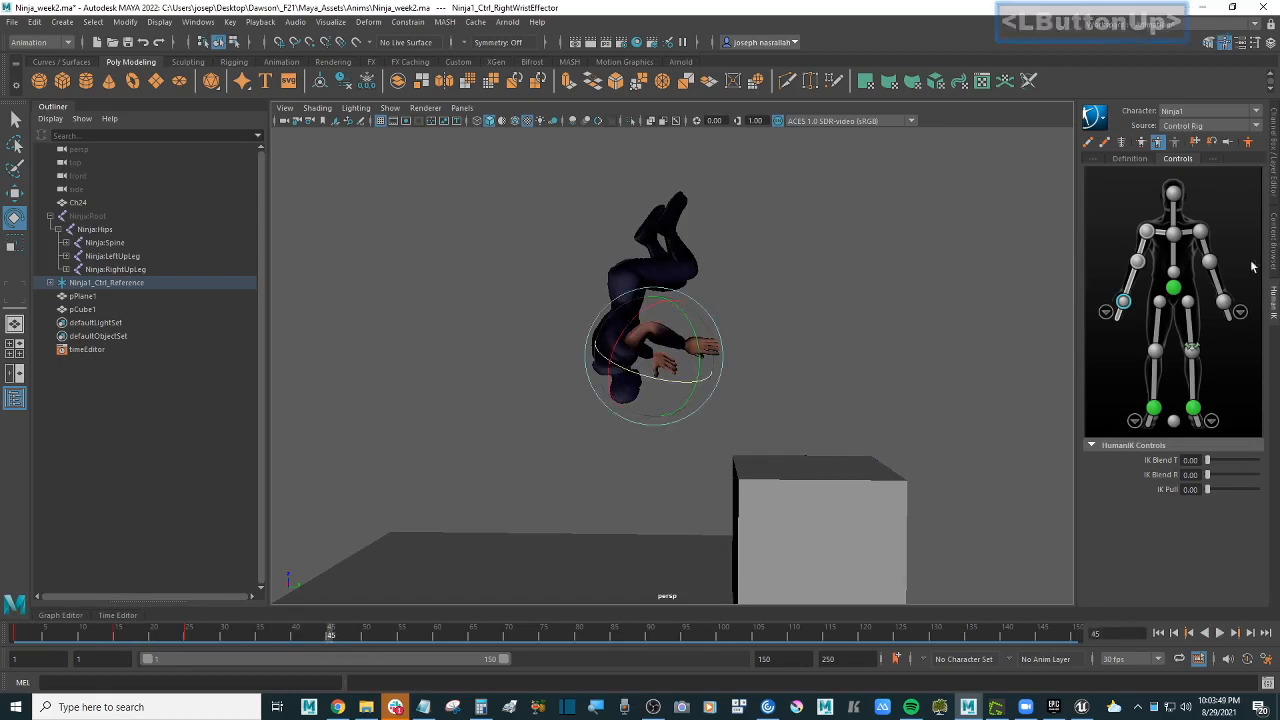
left_click(1174, 288)
scroll(858, 296, "up", 2)
left_click_drag(856, 296, 768, 261, "alt")
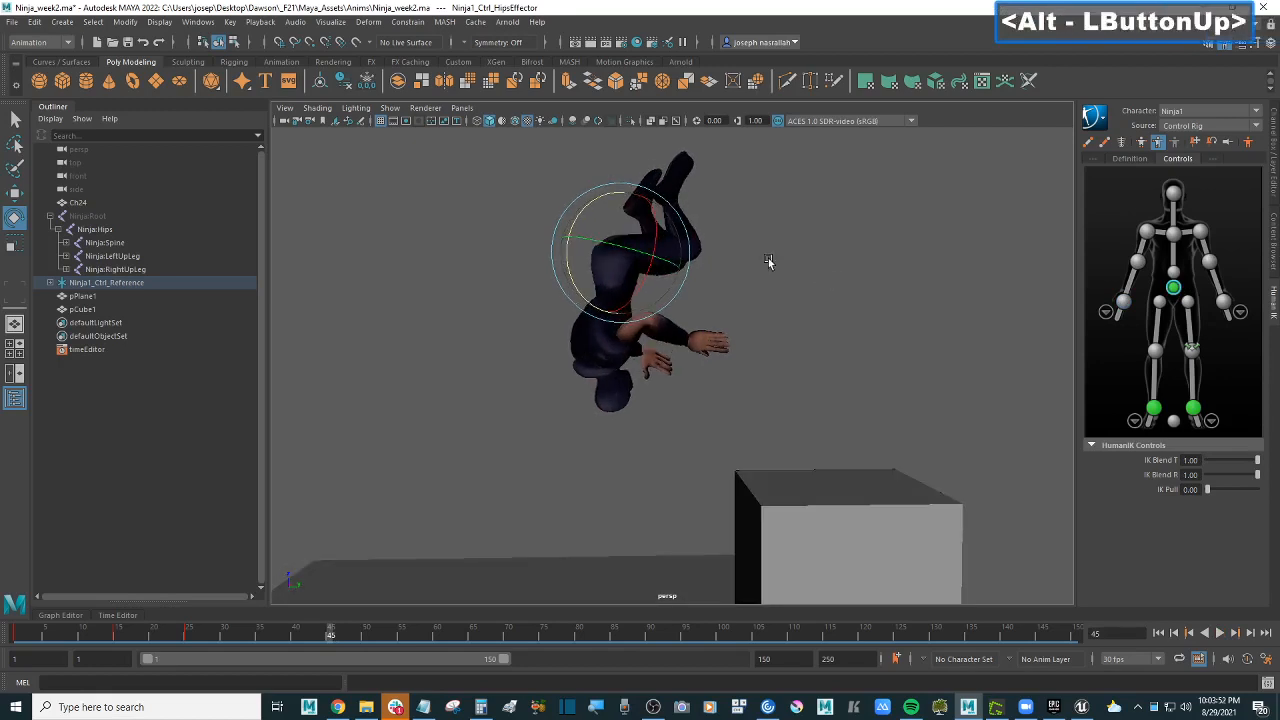
left_click(1228, 143)
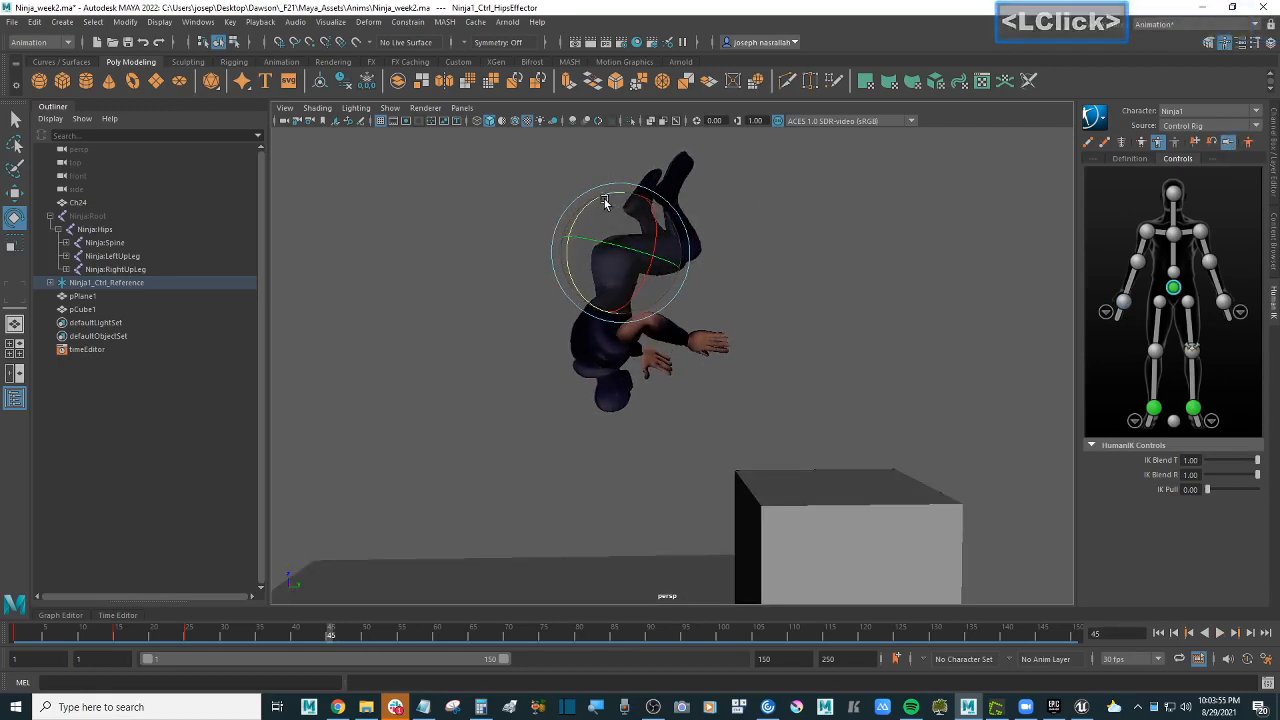
Step: Try to rotate the hips effector, undo the rotation and switch the rig to Full Body mode
left_click_drag(578, 200, 561, 218)
key("ctrl+z")
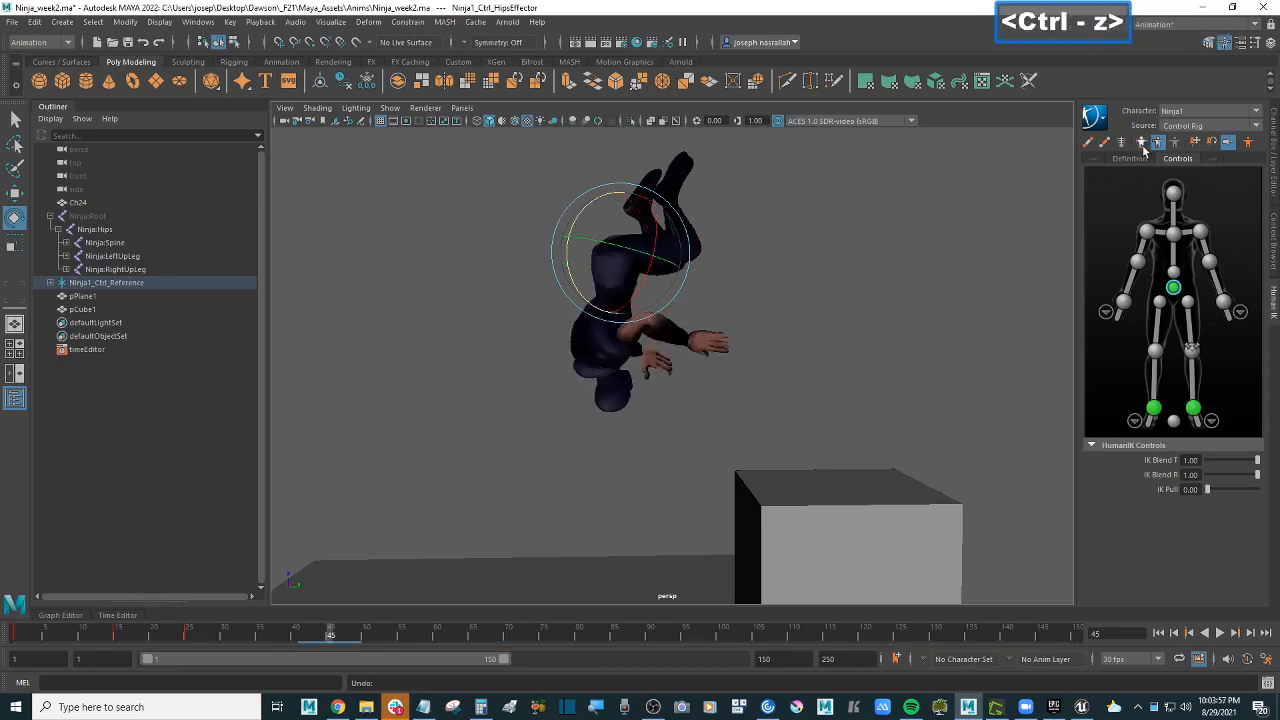
left_click(1142, 145)
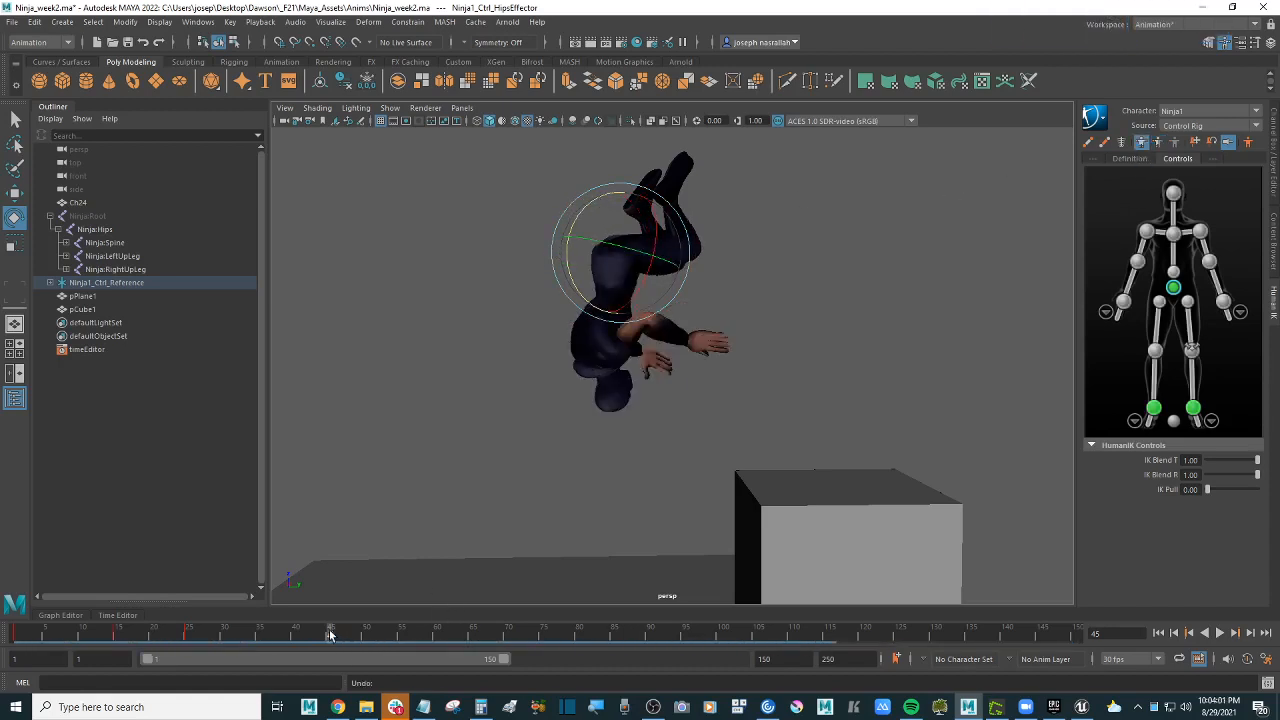
Step: Return to frame 25 and try to curl the torso by rotating the chest effector in Full Body mode, undoing both rotations
left_click_drag(330, 635, 185, 635)
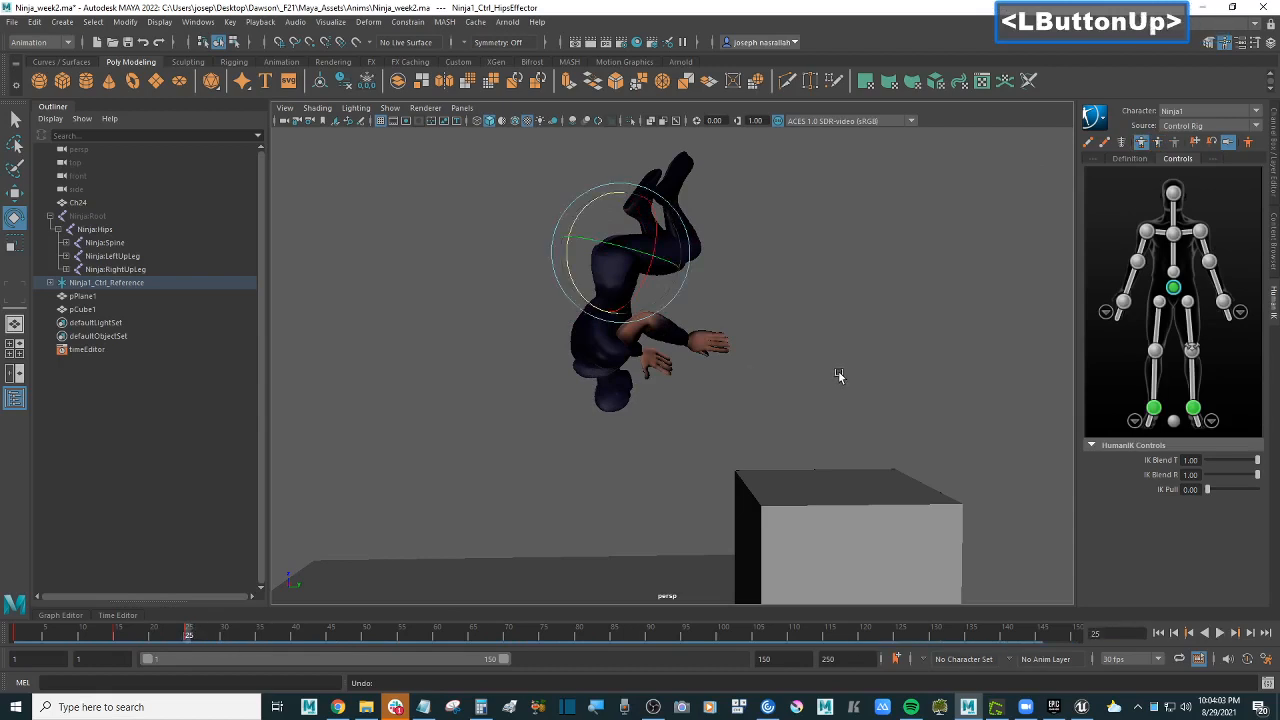
left_click_drag(838, 375, 793, 364, "alt")
scroll(788, 367, "up", 2, "alt")
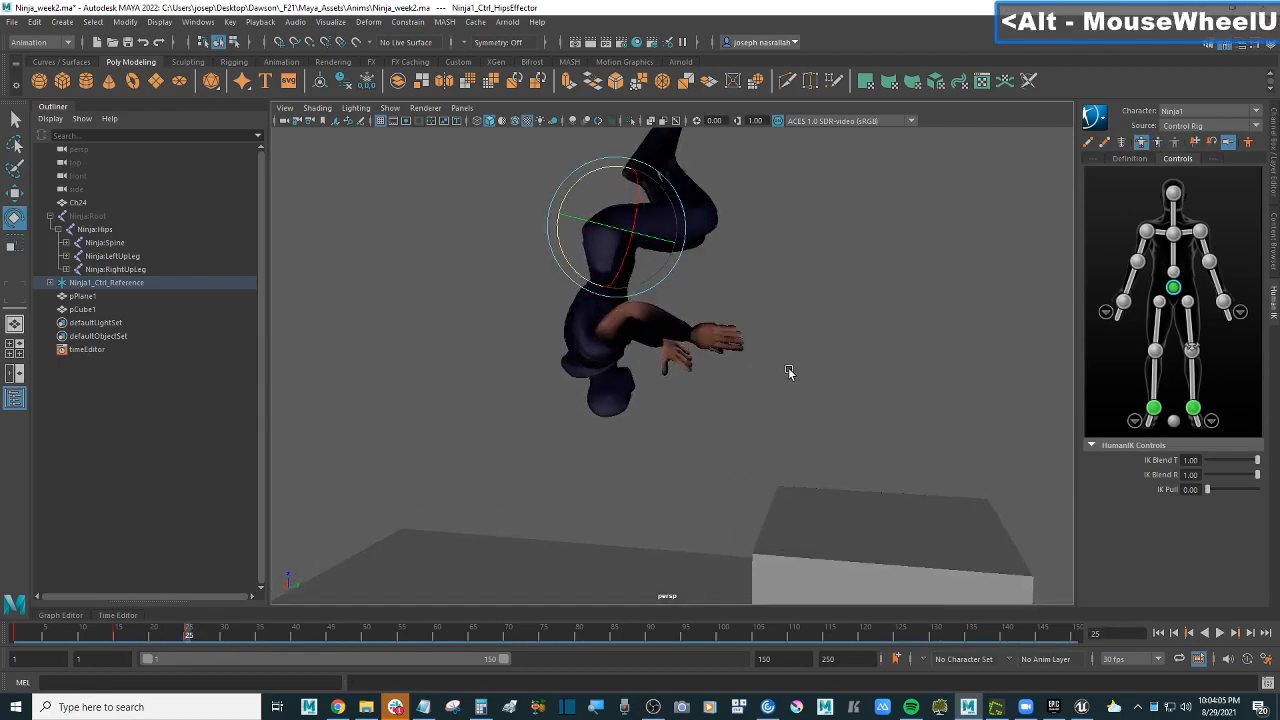
left_click(1176, 234)
left_click_drag(557, 317, 438, 357)
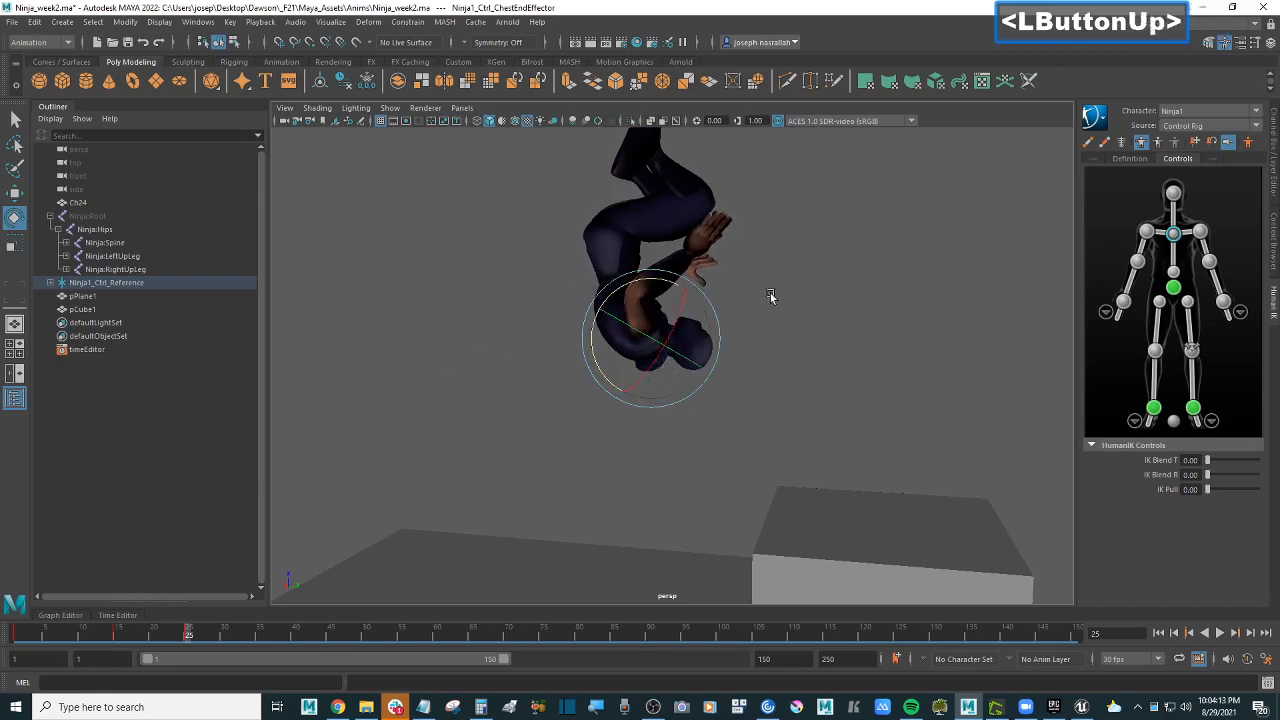
middle_click_drag(786, 283, 777, 331, "alt")
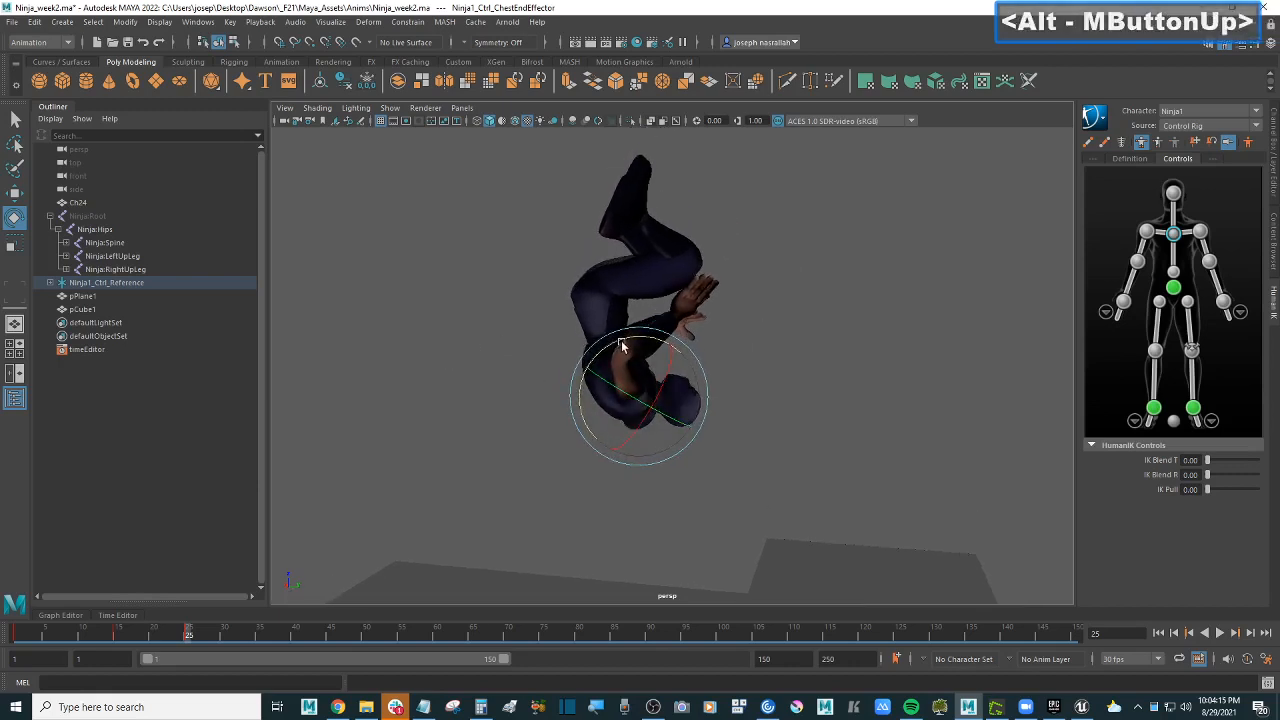
left_click_drag(614, 342, 853, 347)
key("ctrl+z")
key("ctrl+z")
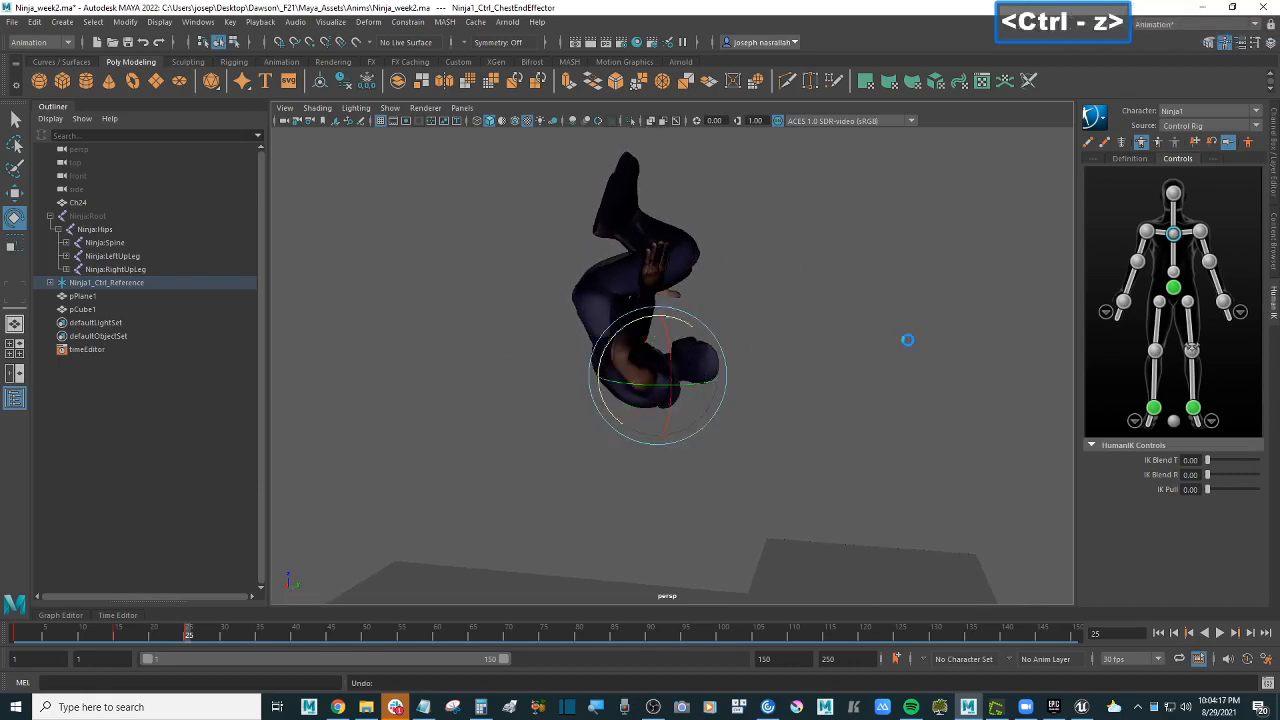
Step: Examine the HumanIK character's control rig editing, selection and asset packaging options, including Align / Synchronize Control Rig
left_click(1159, 142)
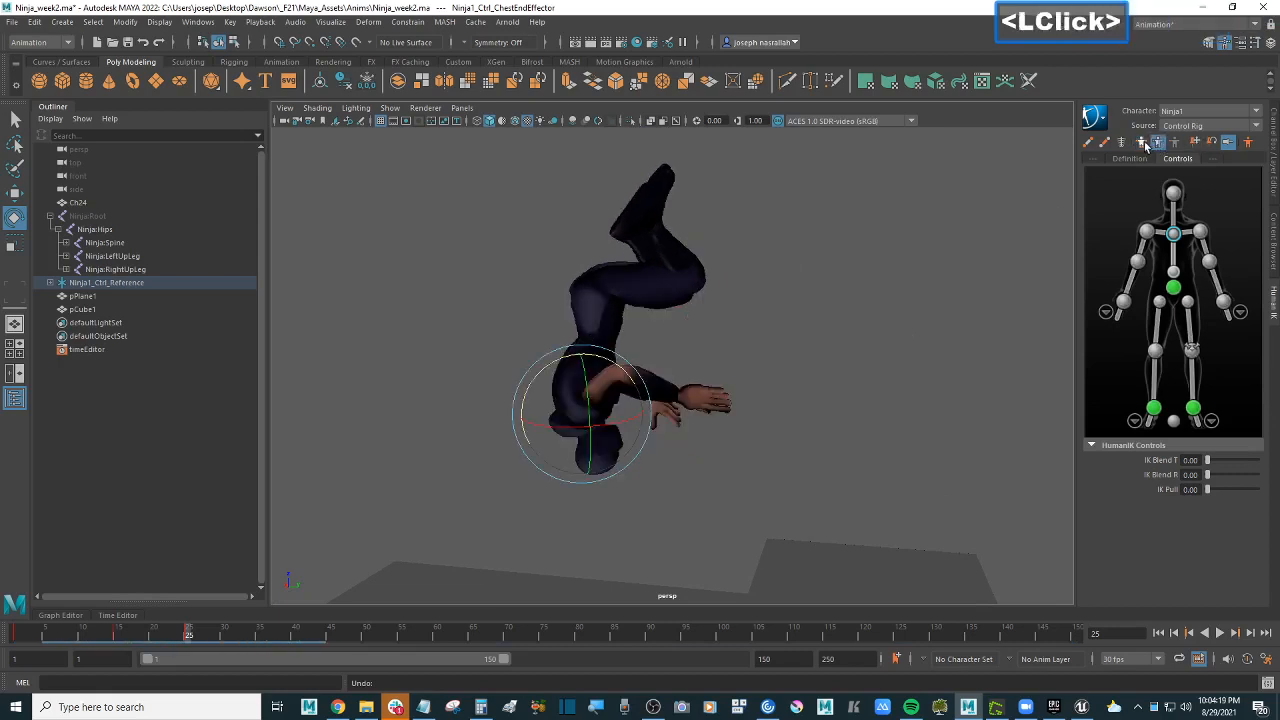
left_click(1143, 143)
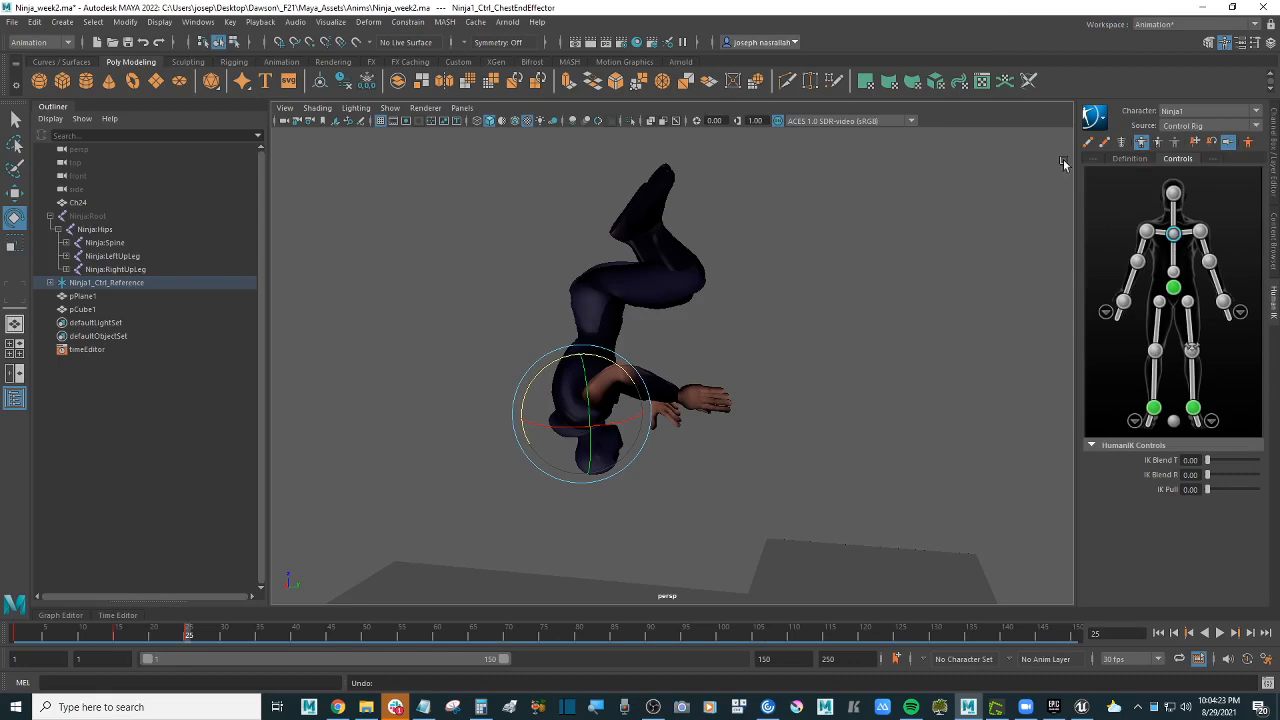
left_click(1100, 118)
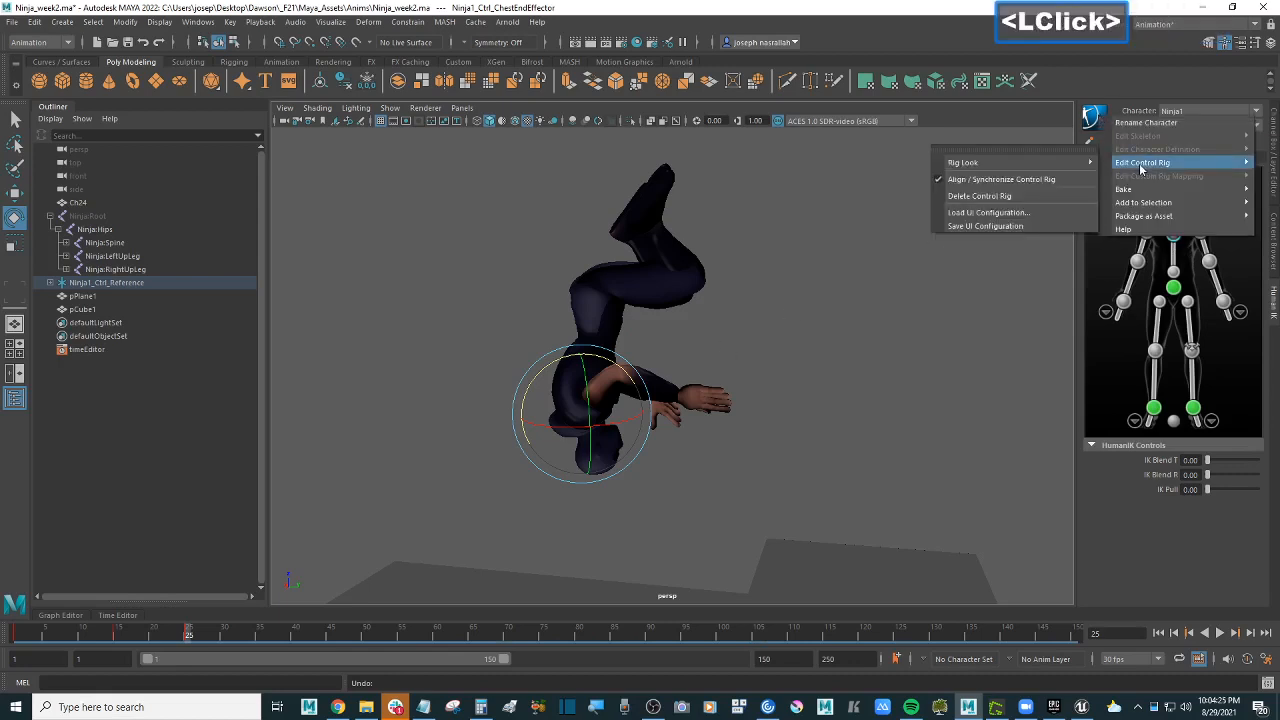
mouse_move(1155, 222)
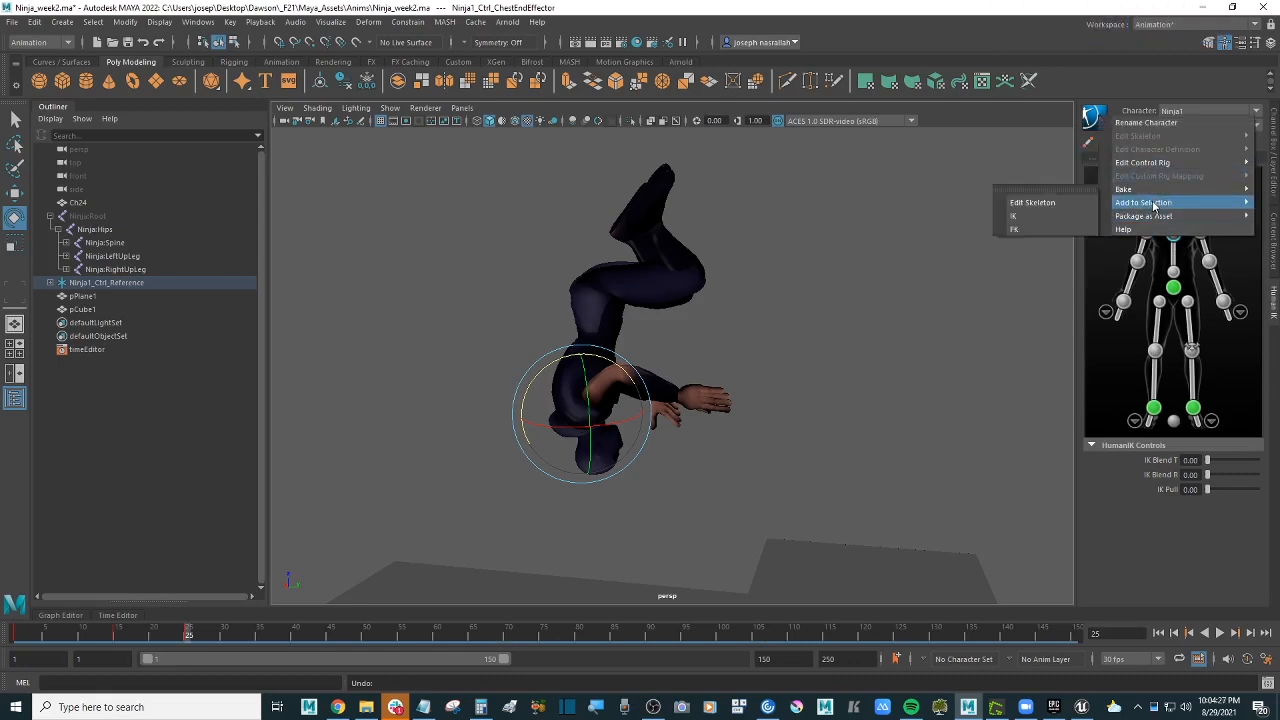
mouse_move(1148, 166)
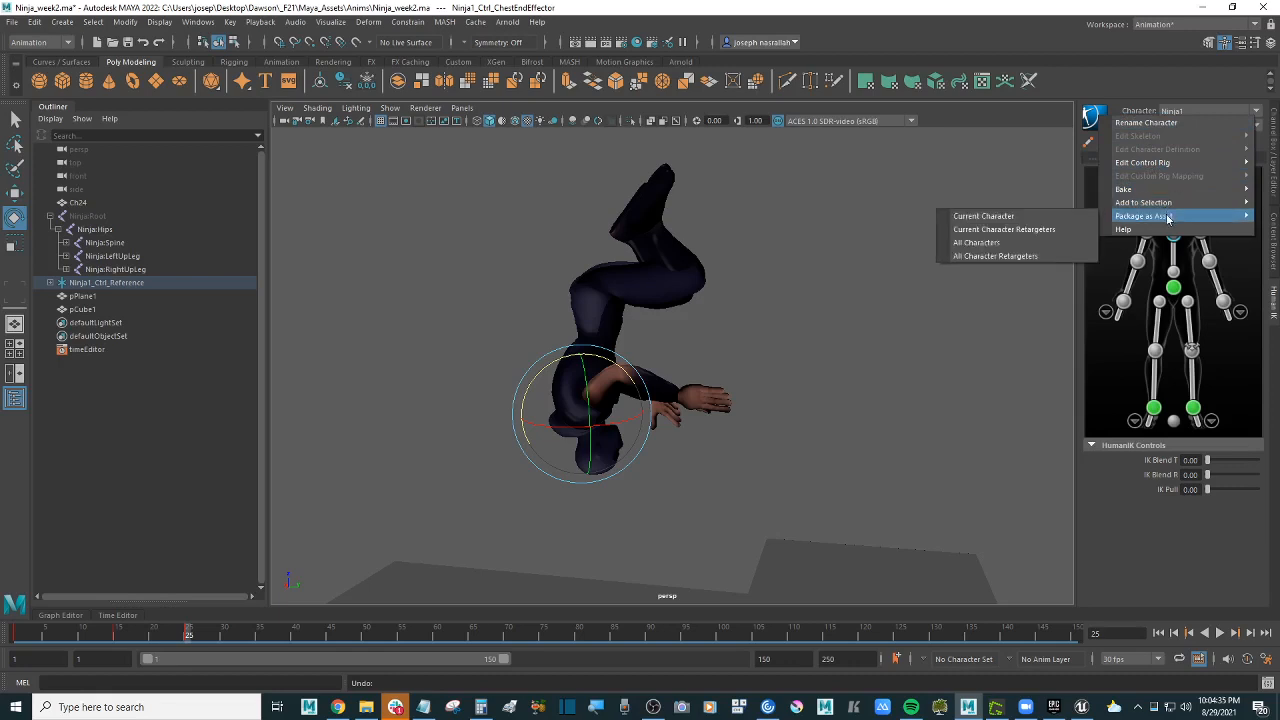
left_click(1127, 82)
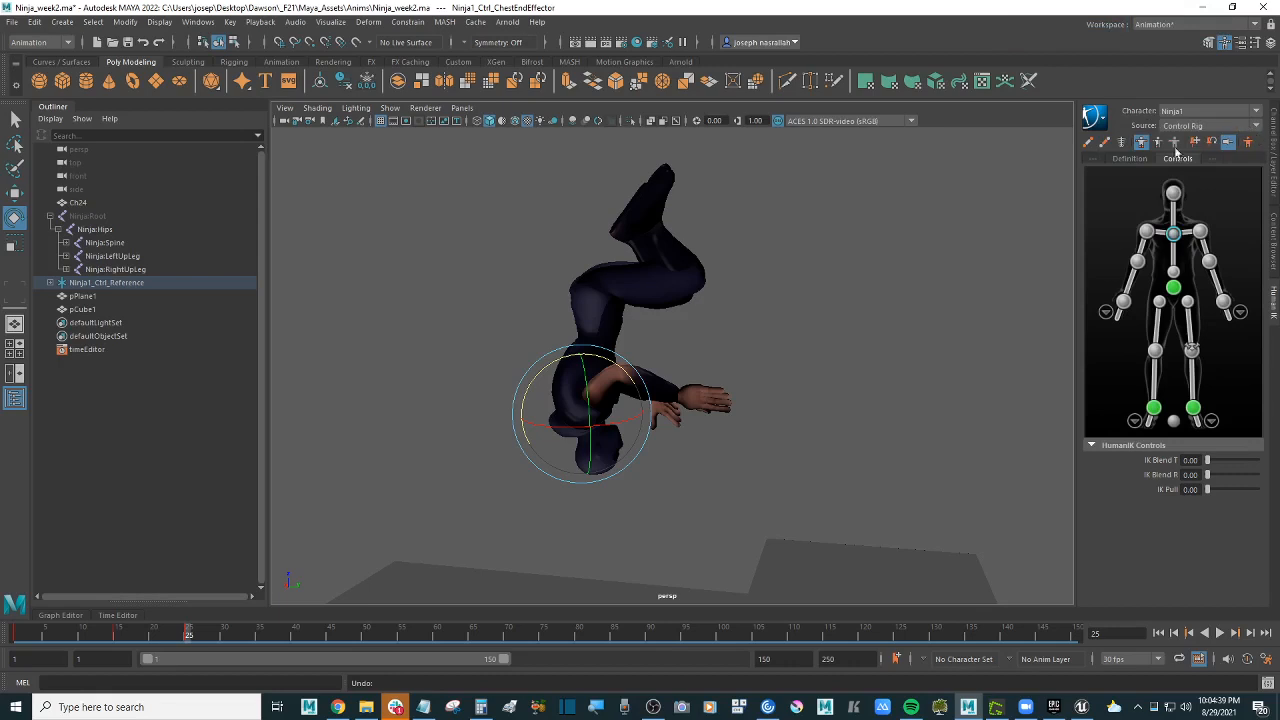
left_click(1212, 157)
left_click(1102, 118)
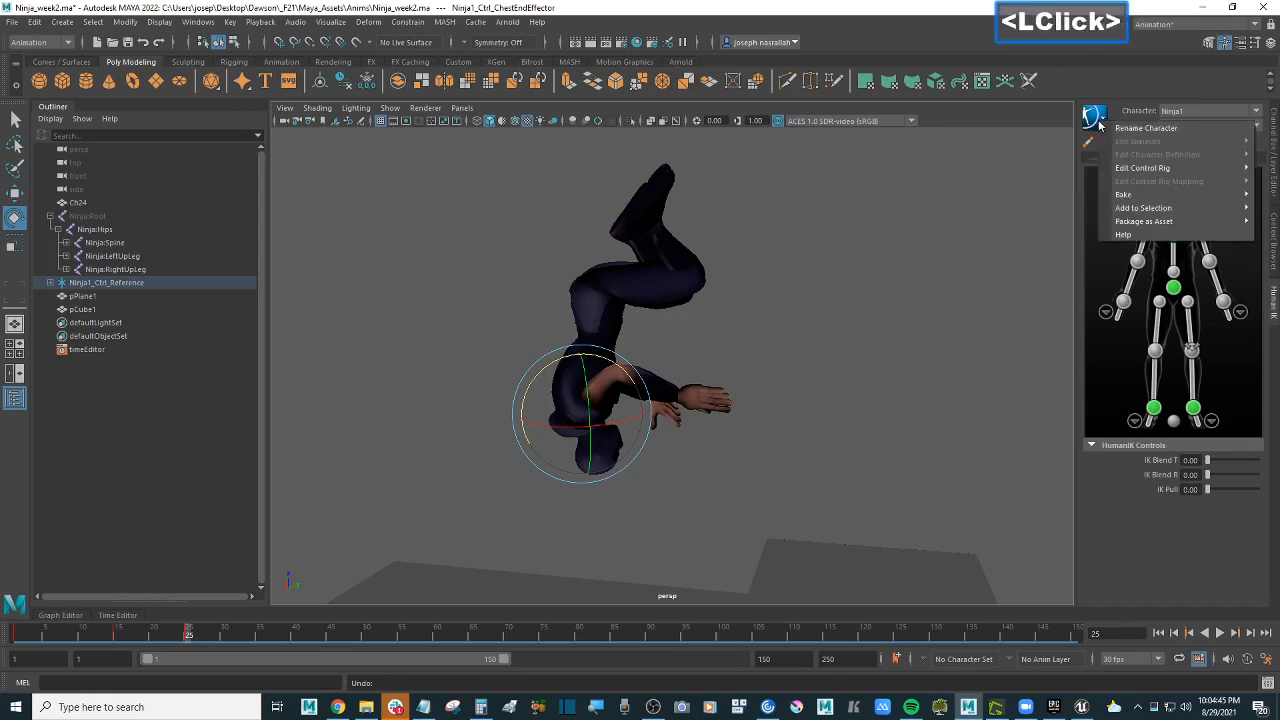
mouse_move(1148, 170)
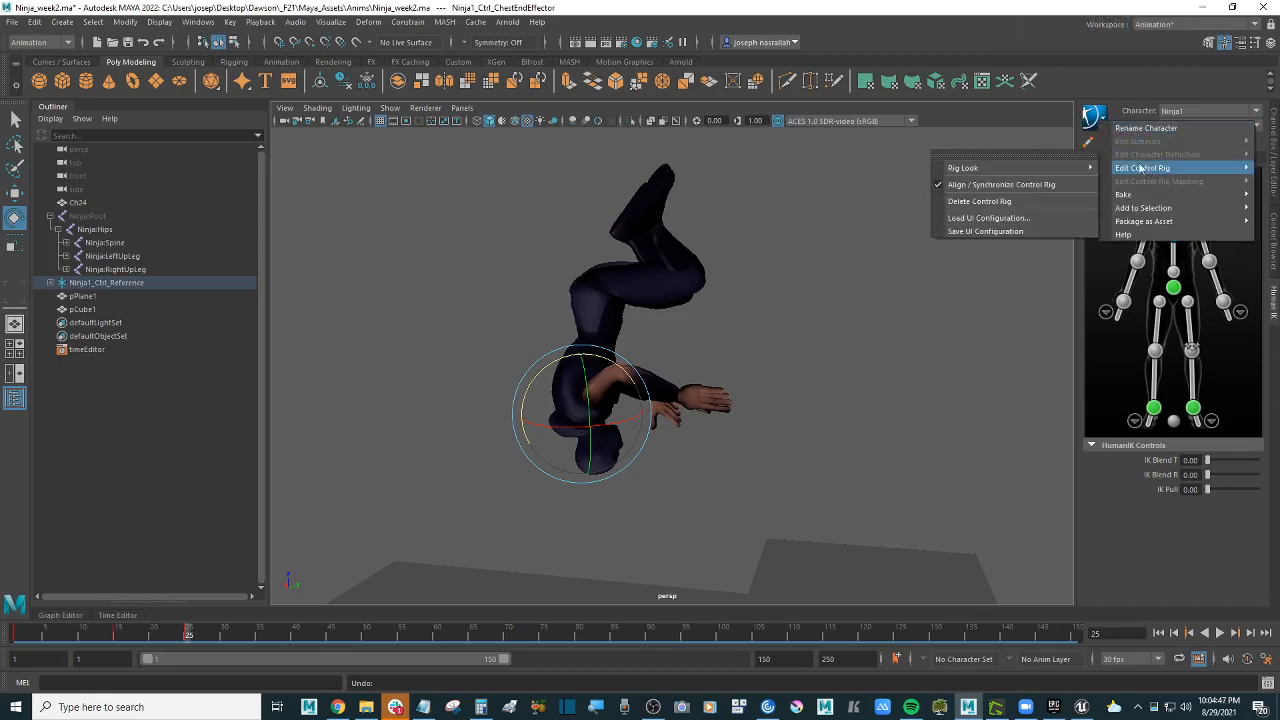
mouse_move(1074, 168)
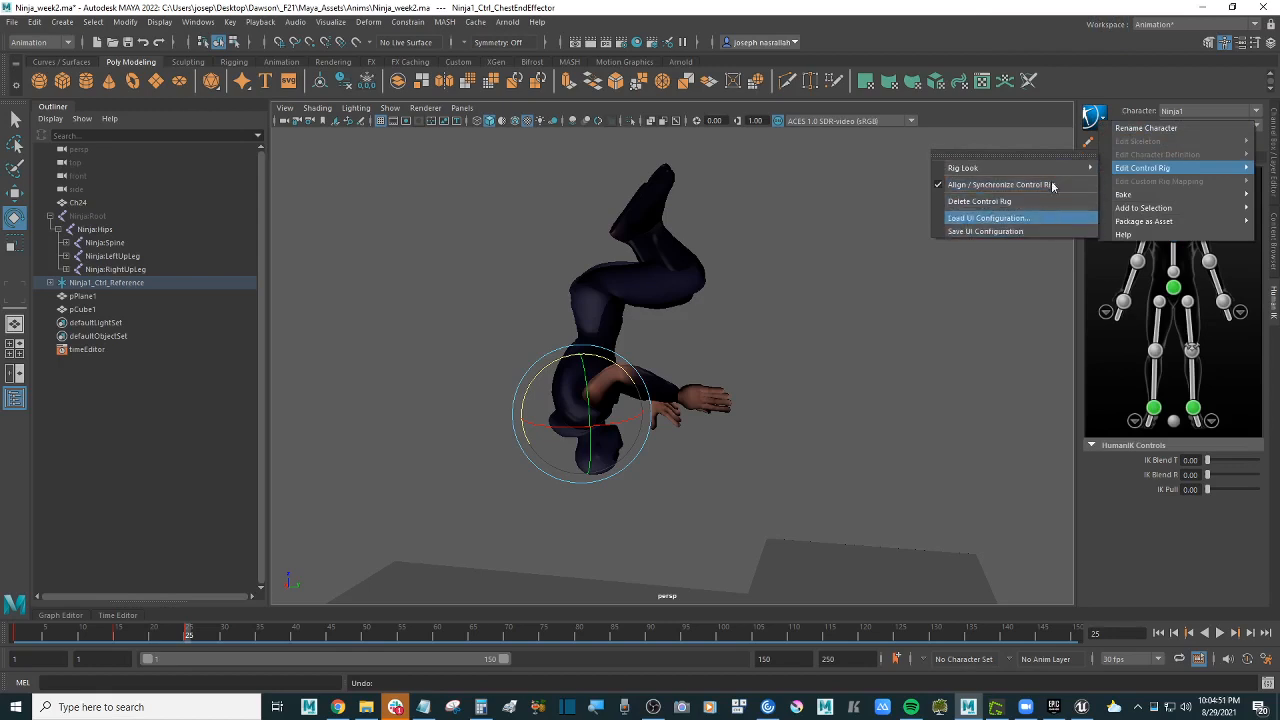
left_click(1134, 80)
left_click(1095, 117)
mouse_move(1165, 201)
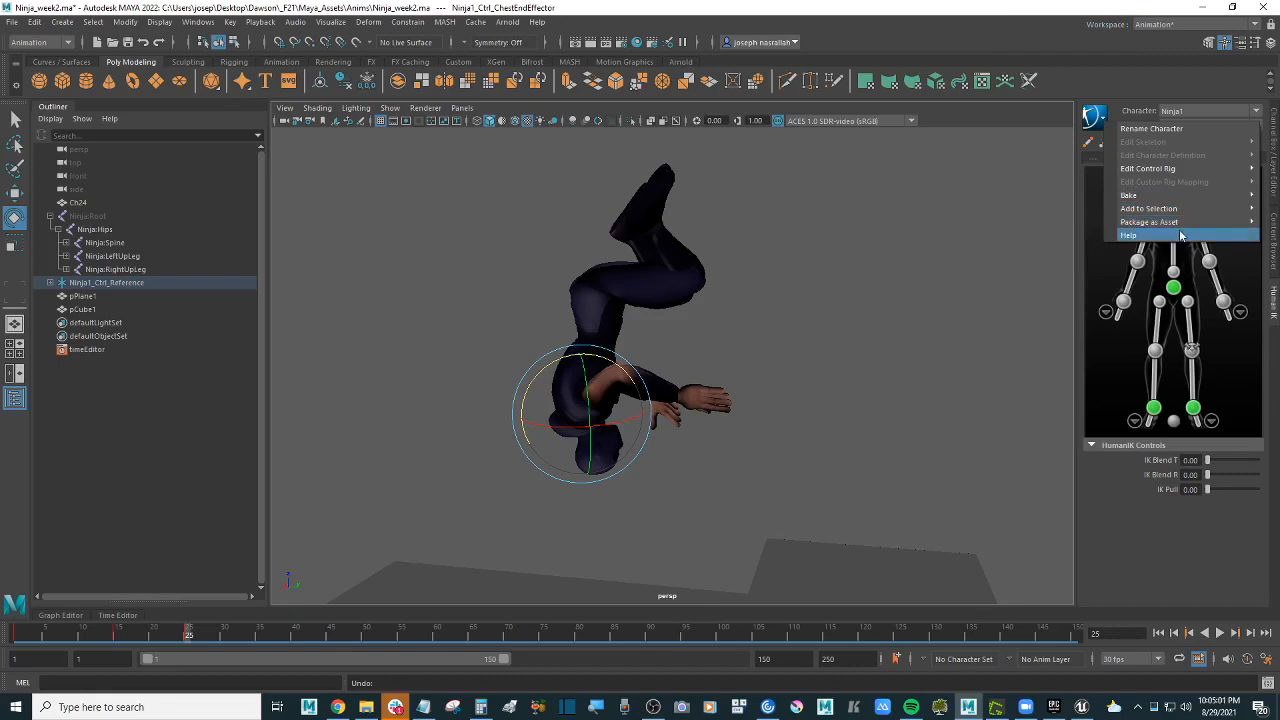
left_click(1112, 73)
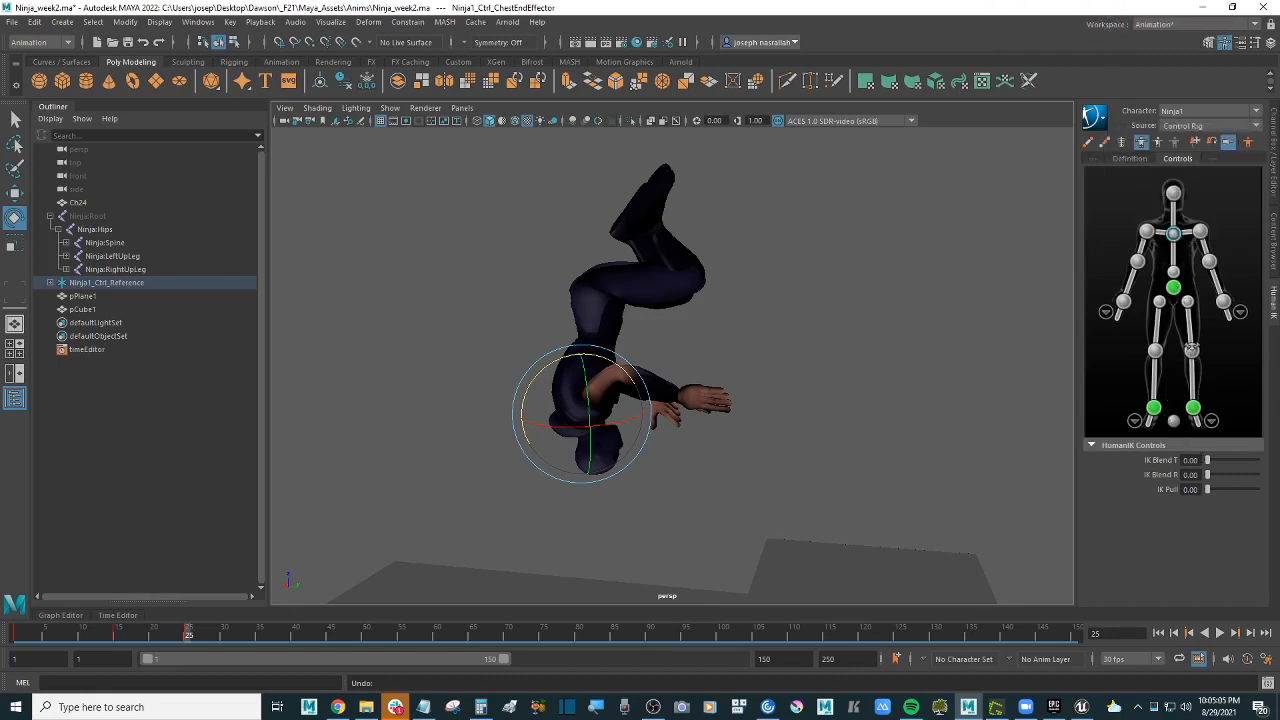
Step: Switch the rig to Body Part mode, rotate the chest effector to curl the torso toward the legs, and key it at frame 25
left_click(1174, 289)
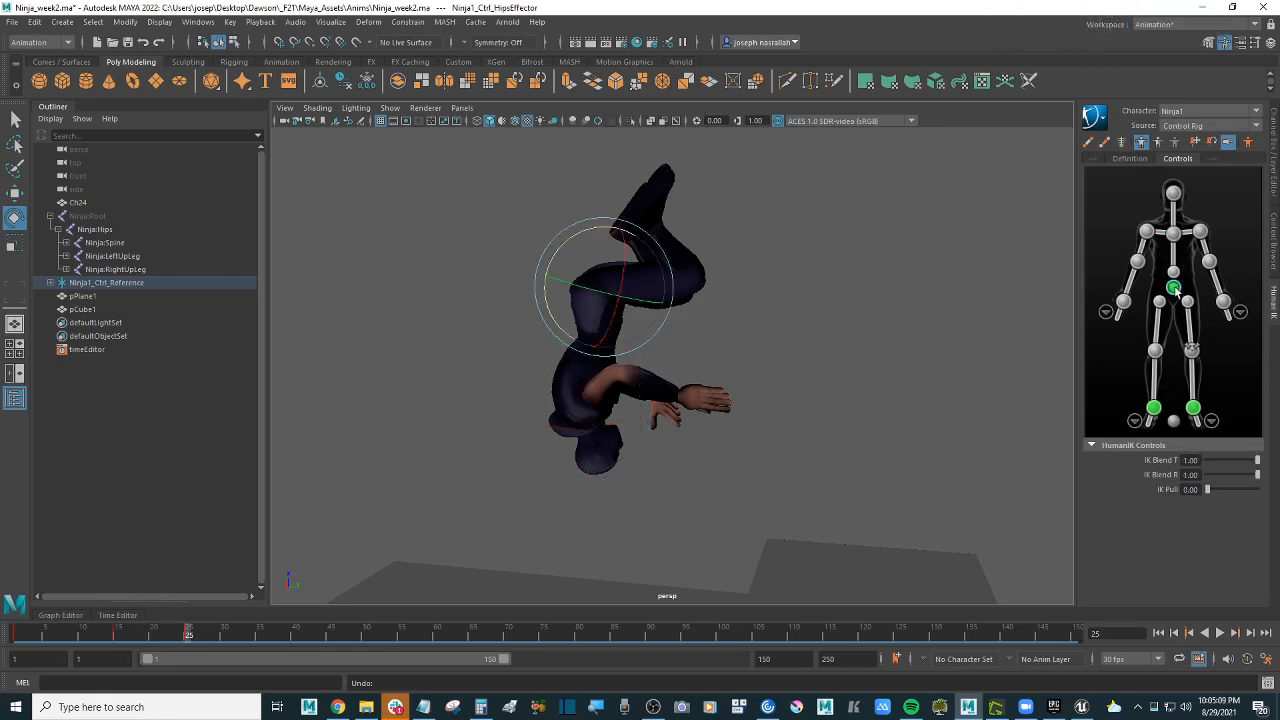
left_click(1097, 162)
left_click(1159, 143)
left_click(1174, 233)
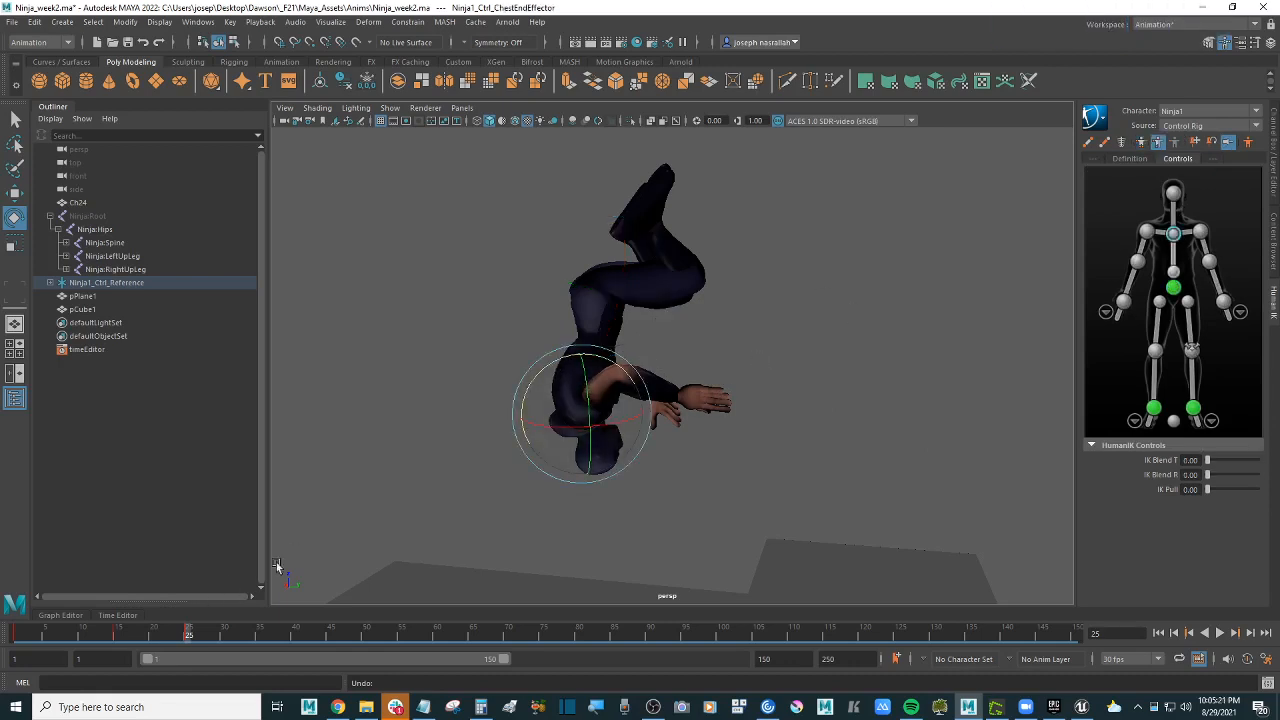
left_click_drag(558, 366, 680, 442)
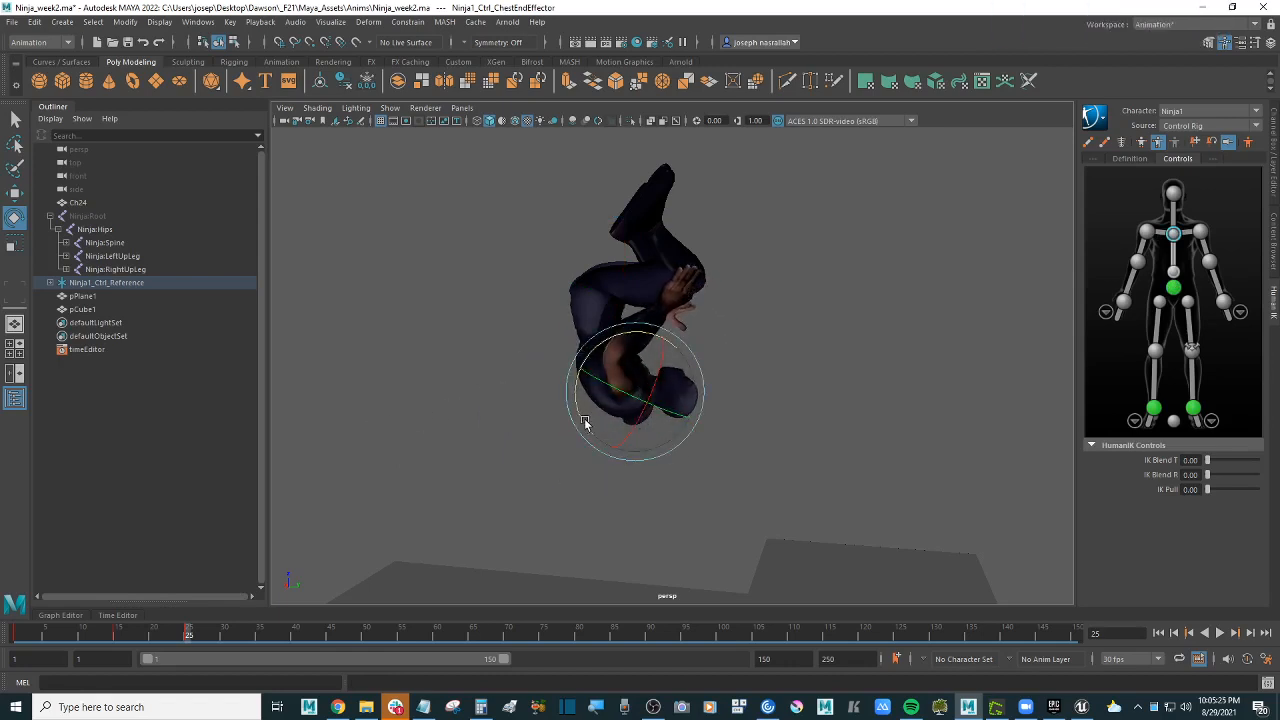
left_click_drag(586, 423, 783, 371)
scroll(749, 378, "up", 1, "alt")
scroll(762, 378, "up", 3, "alt")
middle_click_drag(762, 378, 744, 388, "alt")
left_click_drag(744, 388, 753, 378, "alt")
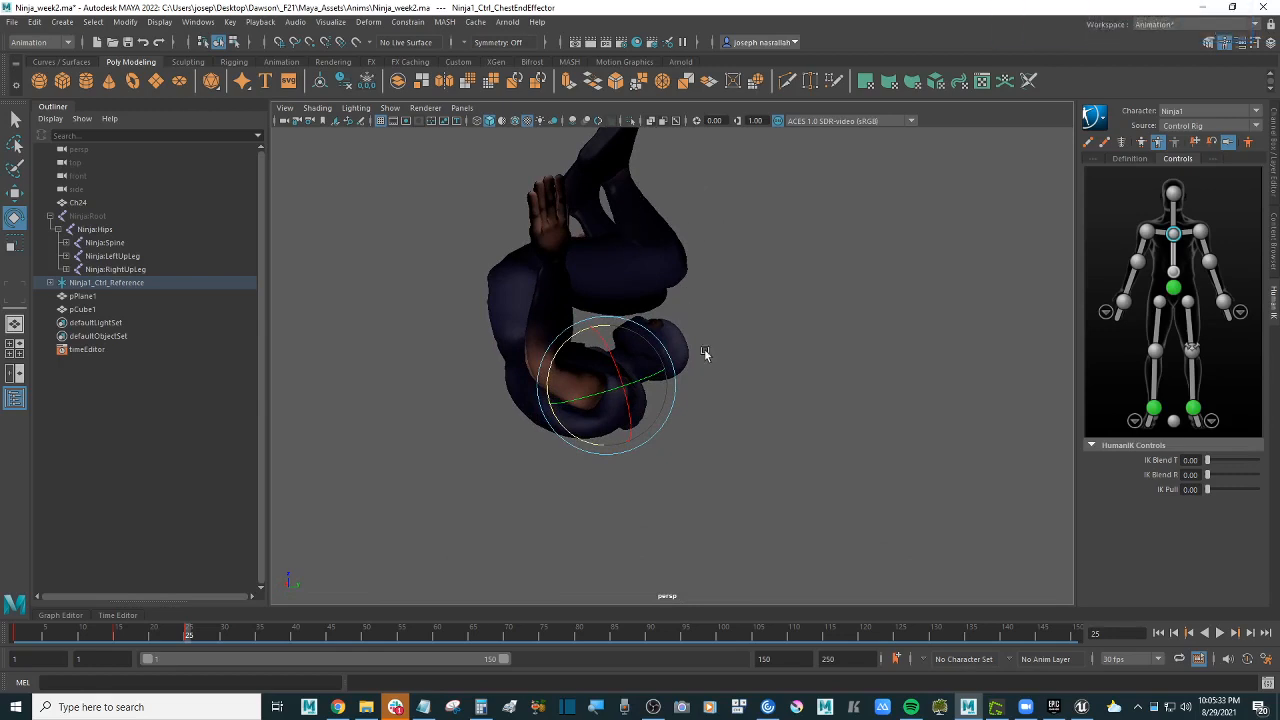
key("s")
mouse_move(188, 636)
left_mouse_down()
mouse_move(112, 635)
mouse_move(188, 636)
left_mouse_up()
Step: Rotate the left wrist effector so the hand lies along the folded leg, and key the pose at frame 25
left_click(1123, 301)
left_click_drag(870, 320, 797, 315, "alt")
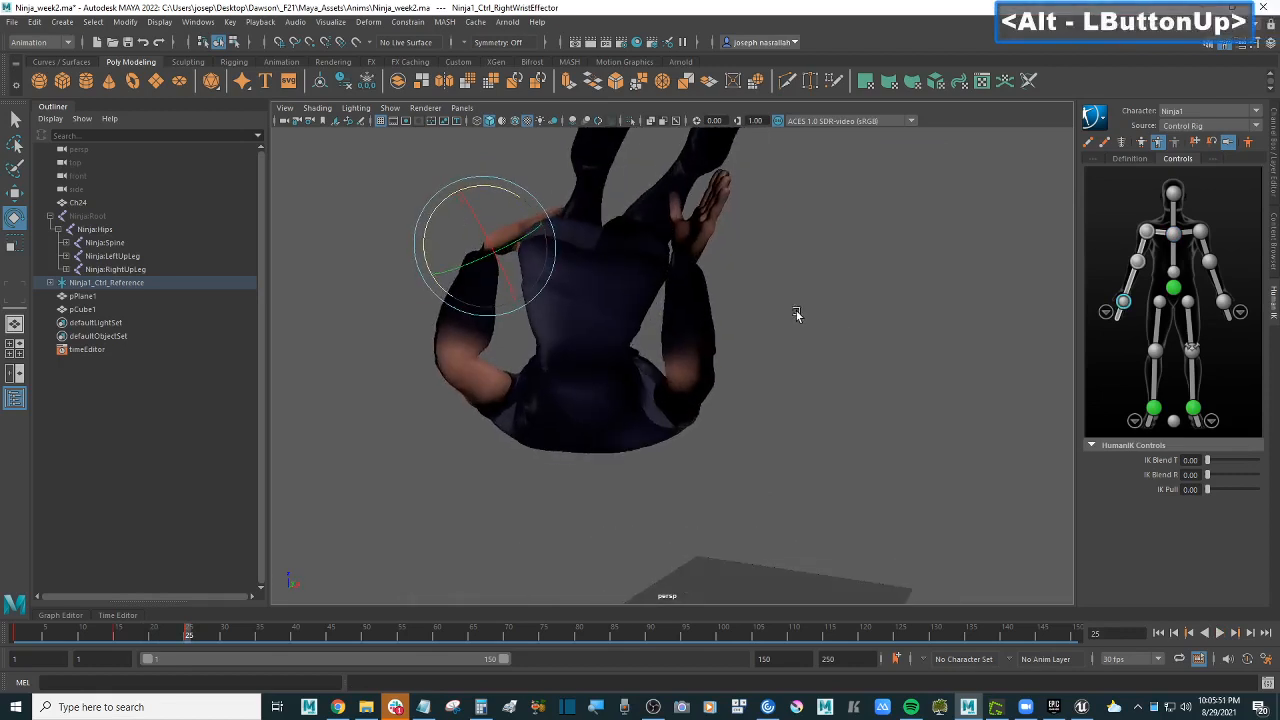
left_click(1225, 302)
left_click_drag(677, 201, 597, 243)
left_click_drag(830, 263, 694, 256, "alt")
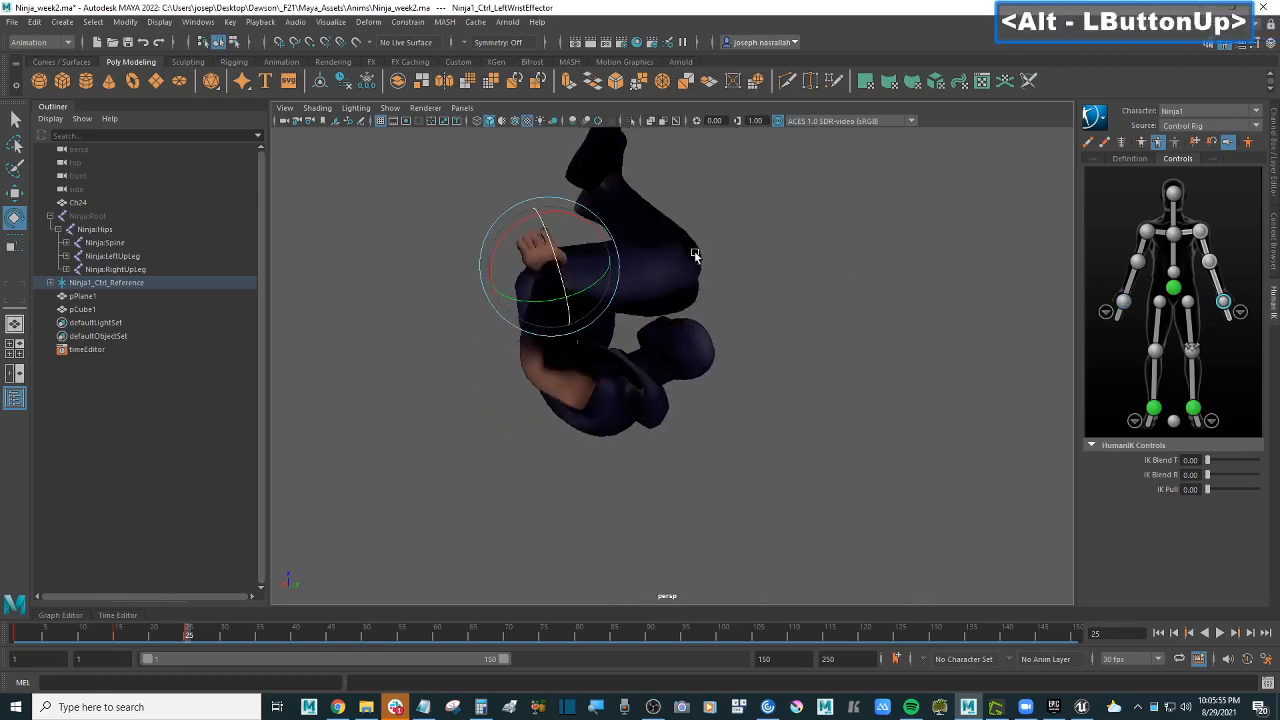
left_click_drag(597, 282, 567, 289)
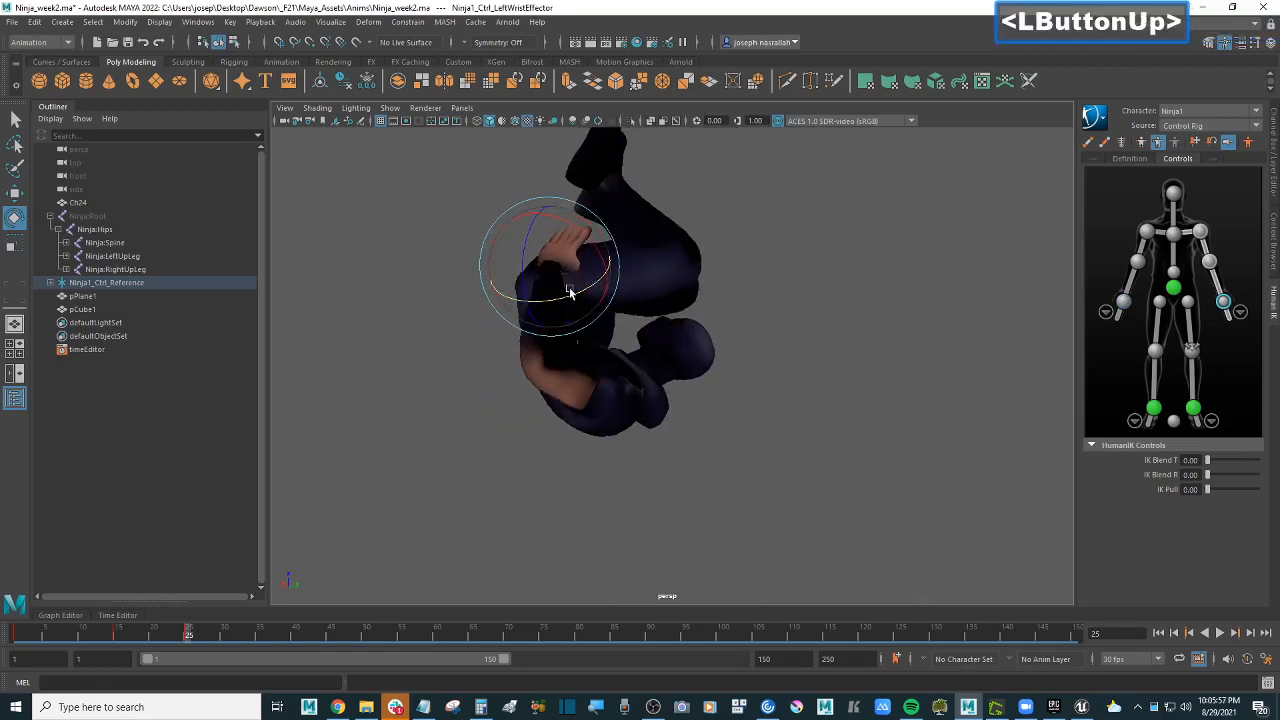
scroll(650, 290, "down", 2)
left_click_drag(650, 290, 732, 298, "alt")
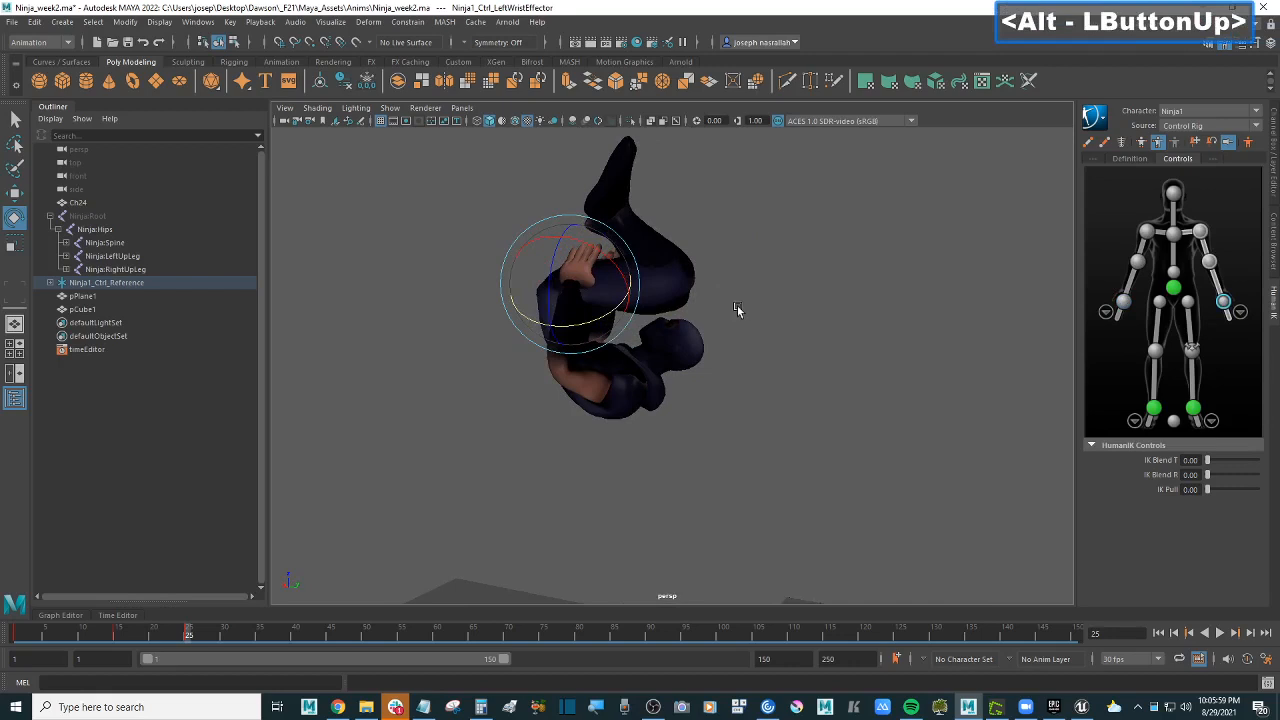
key("s")
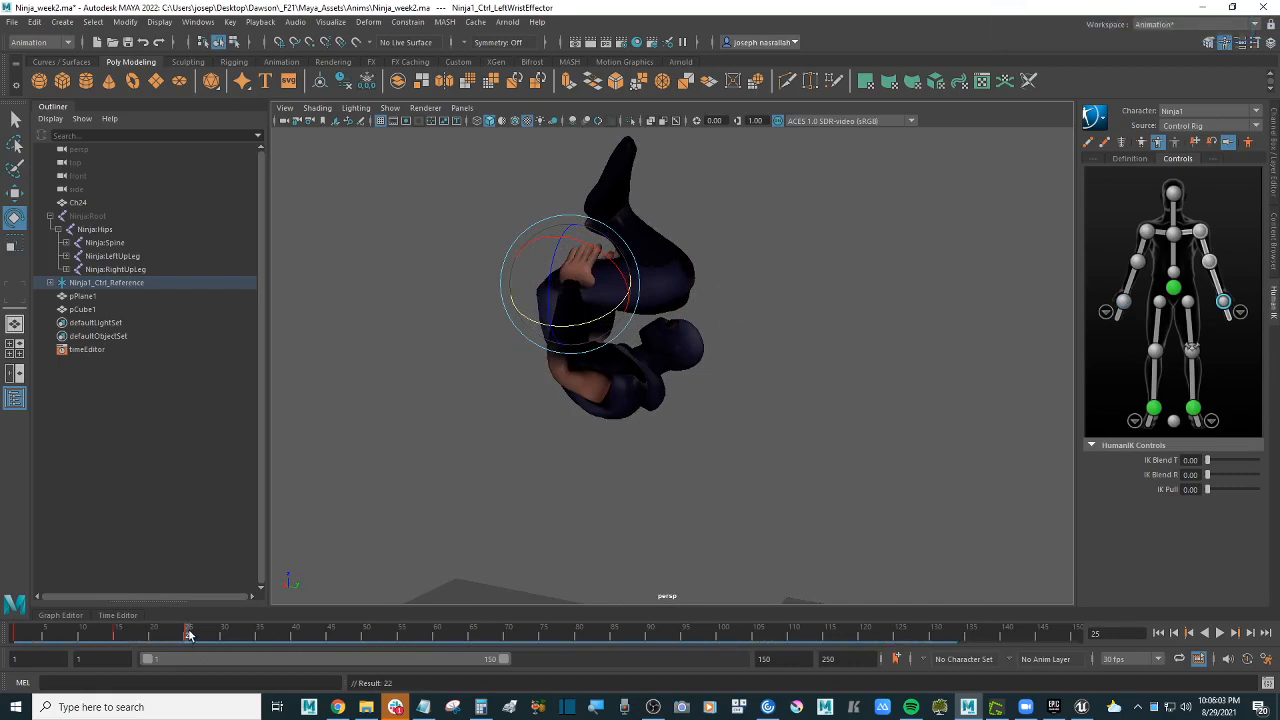
Step: Try to copy the frame 1 pose and paste it at frame 45 in Body Part mode
left_click_drag(188, 633, 332, 640)
scroll(640, 460, "down", 3)
left_click_drag(612, 463, 538, 492, "alt")
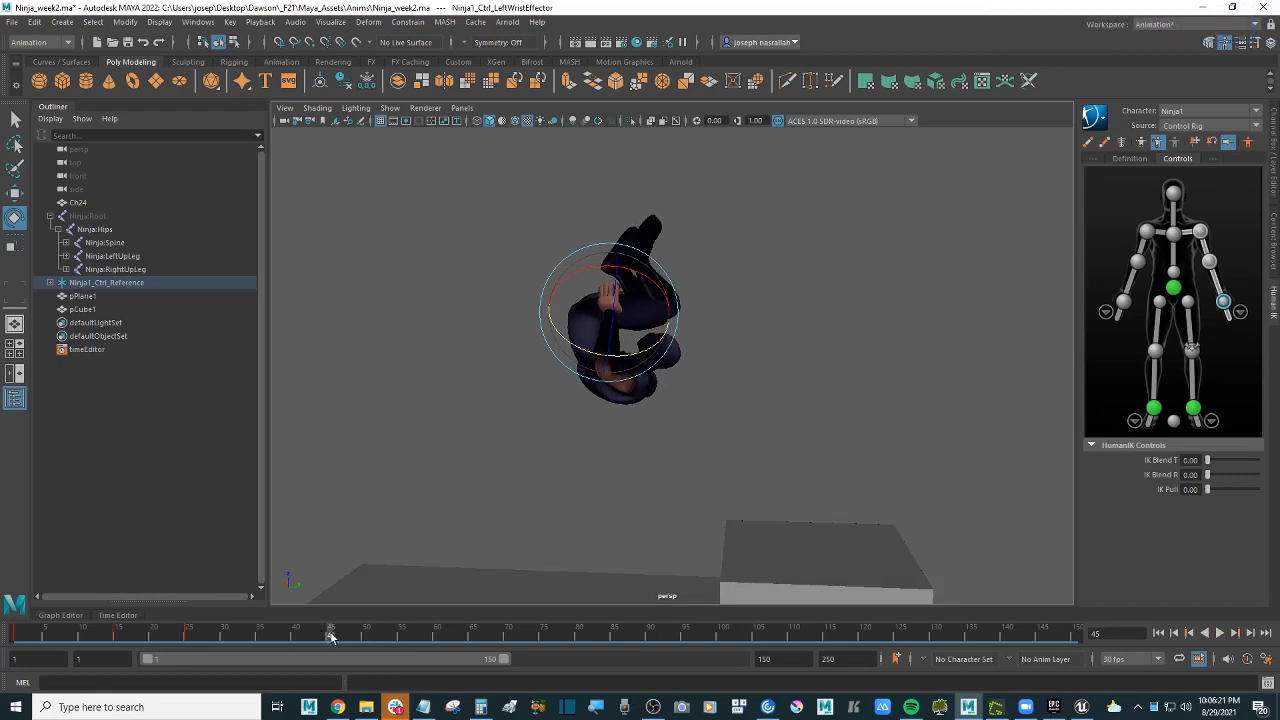
left_click_drag(332, 638, 20, 636)
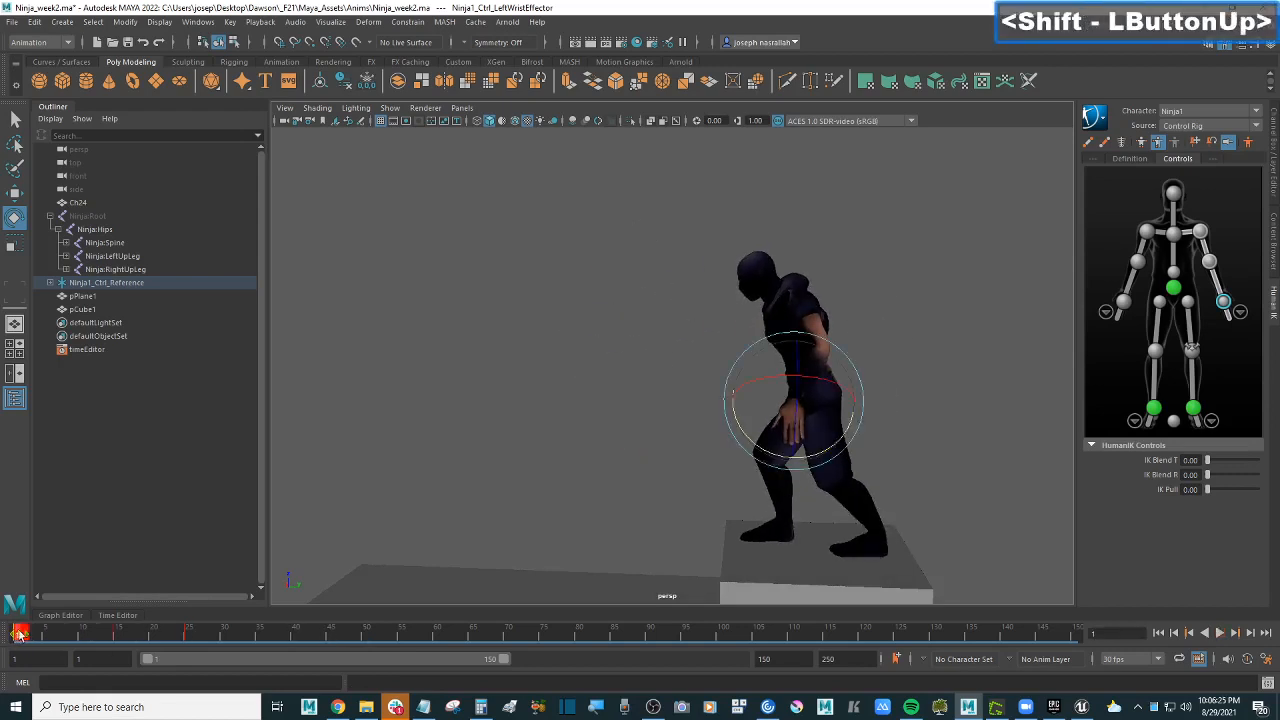
right_click(22, 634)
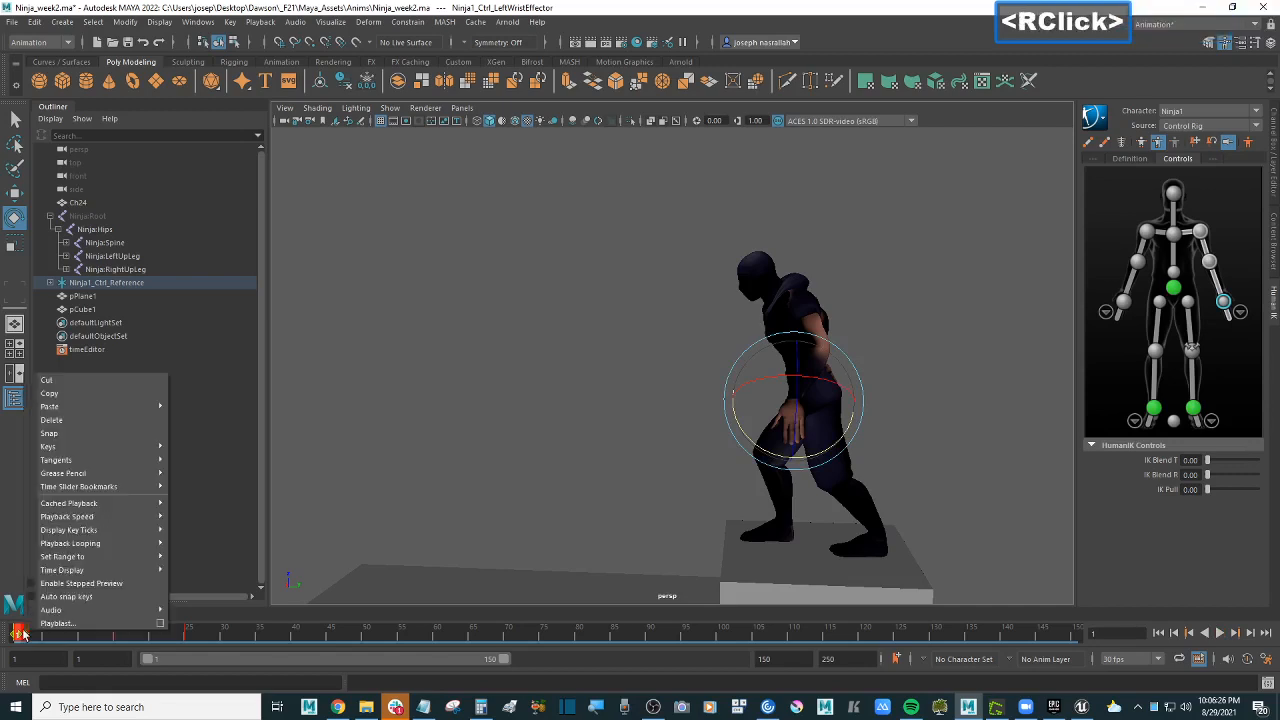
left_click(94, 393)
left_click_drag(17, 635, 335, 637)
right_click(331, 637)
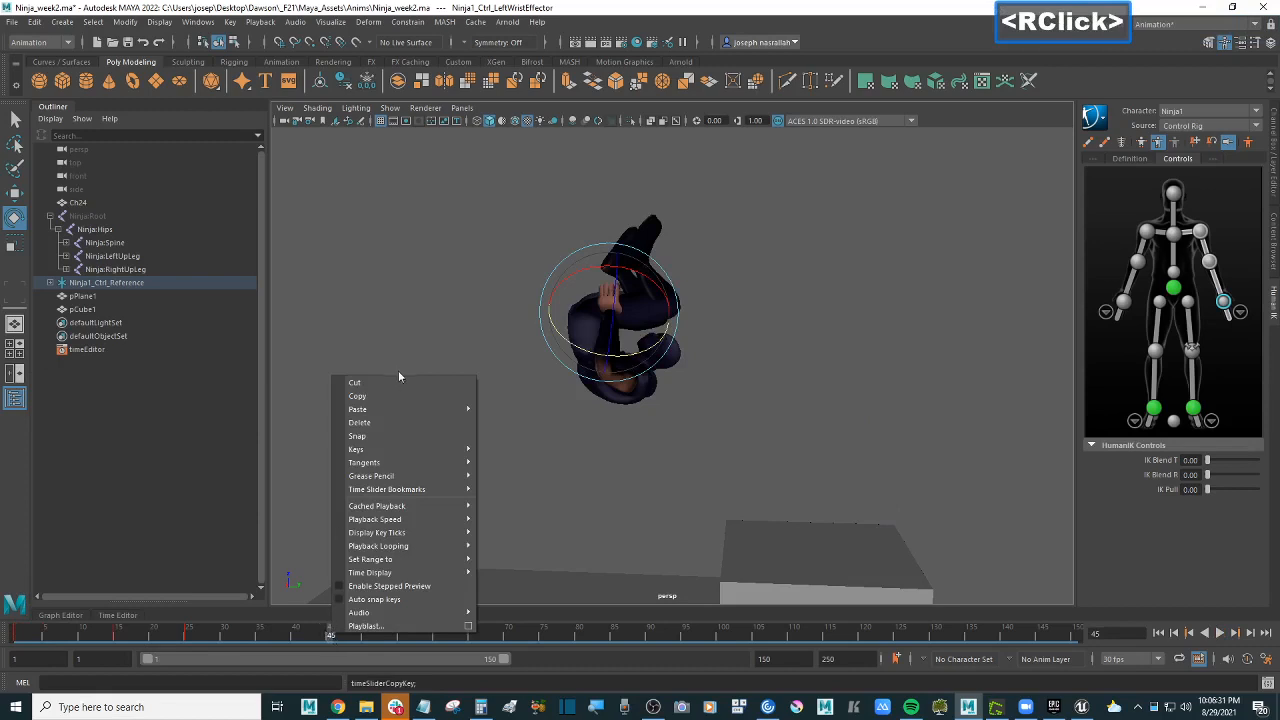
mouse_move(398, 411)
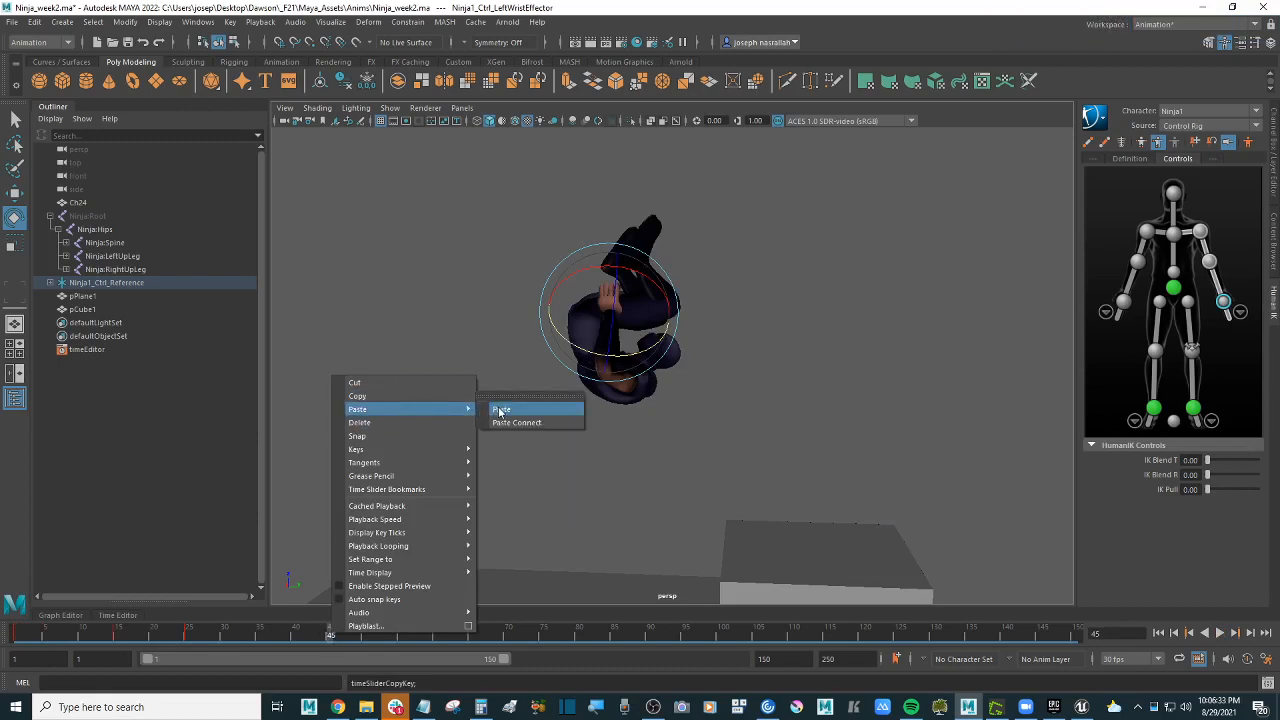
left_click(500, 410)
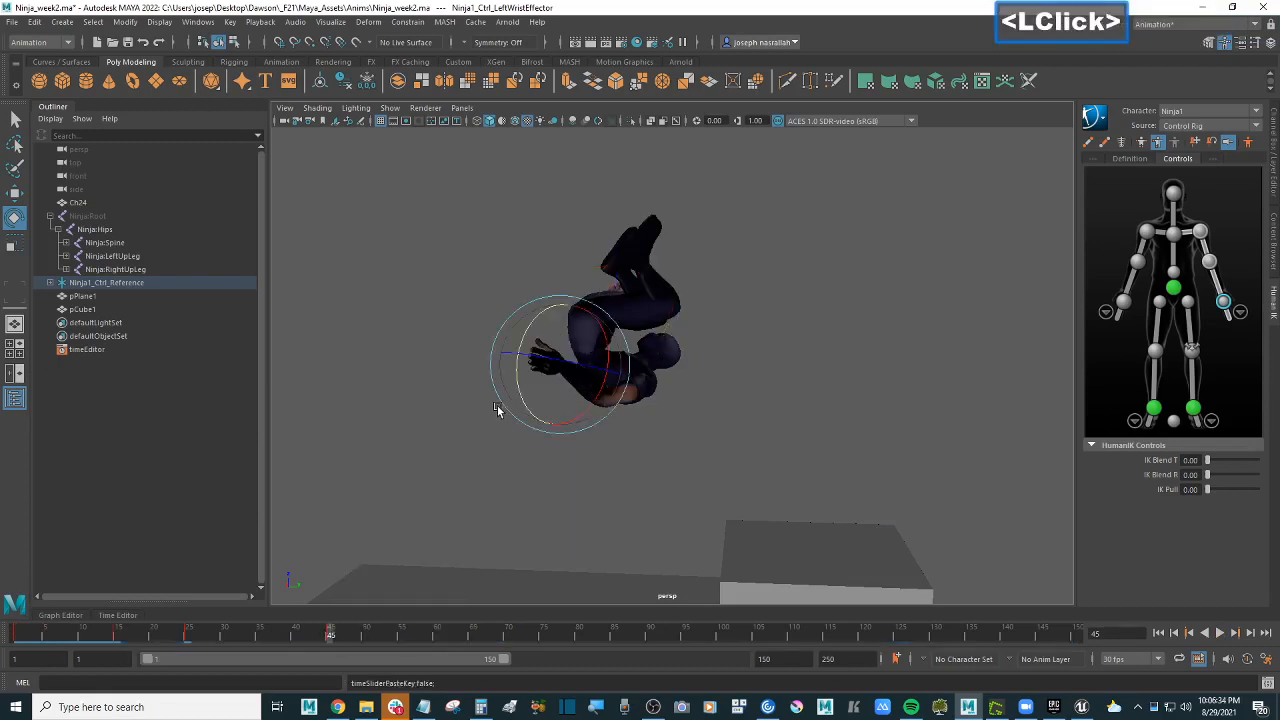
Step: Switch the rig to Full Body mode, copy the frame 1 key, and paste the standing pose at frame 45
left_click(1141, 142)
left_click_drag(299, 640, 22, 632, "shift")
right_click(22, 632)
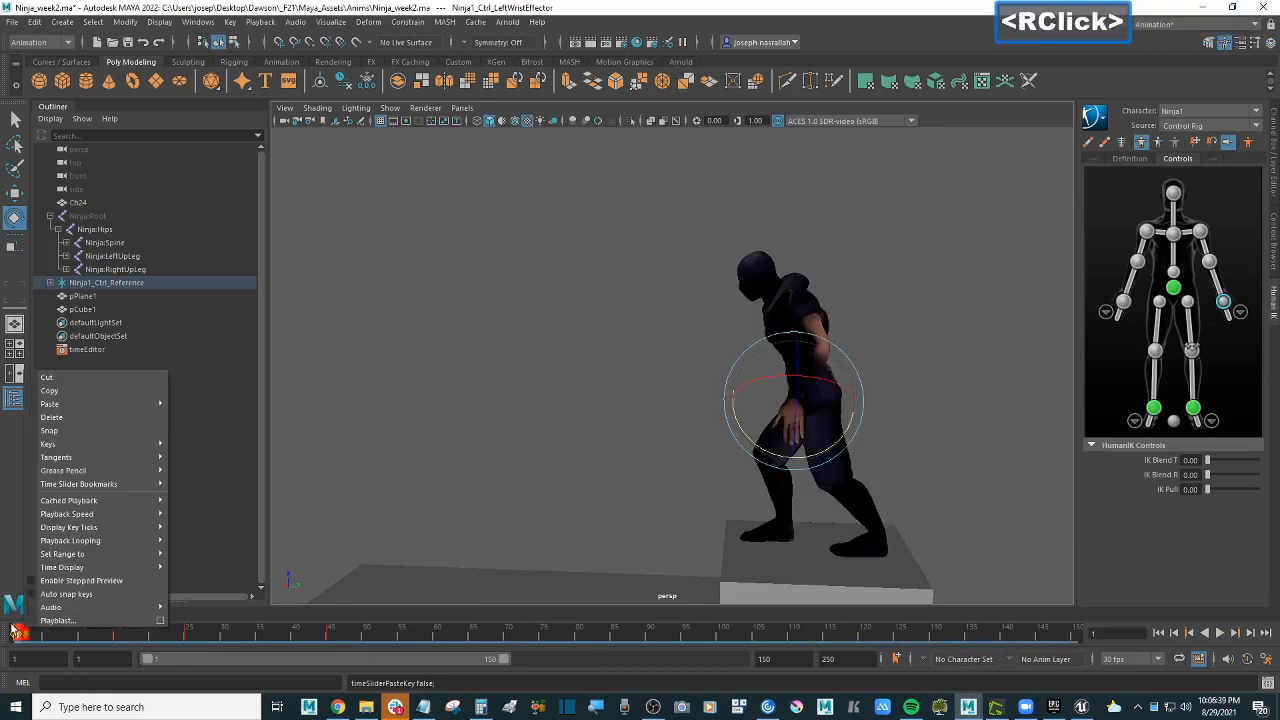
left_click(111, 392)
left_click(333, 631)
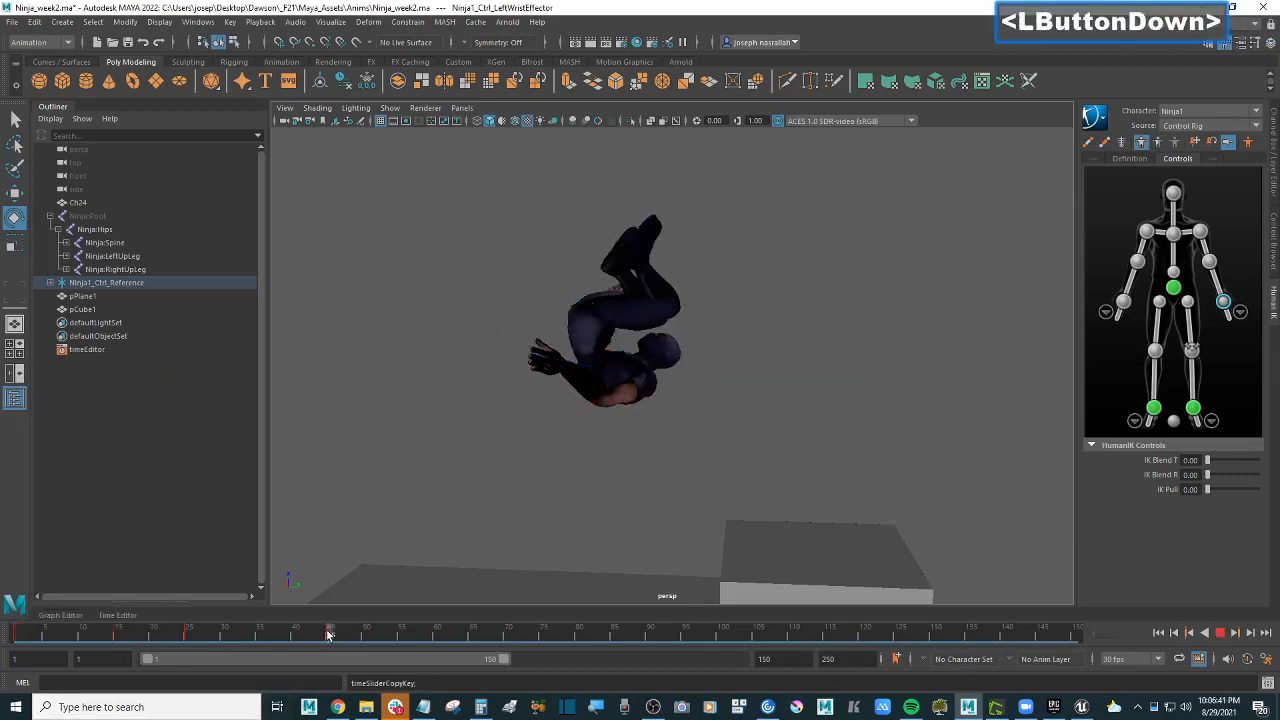
left_click(333, 632, "shift")
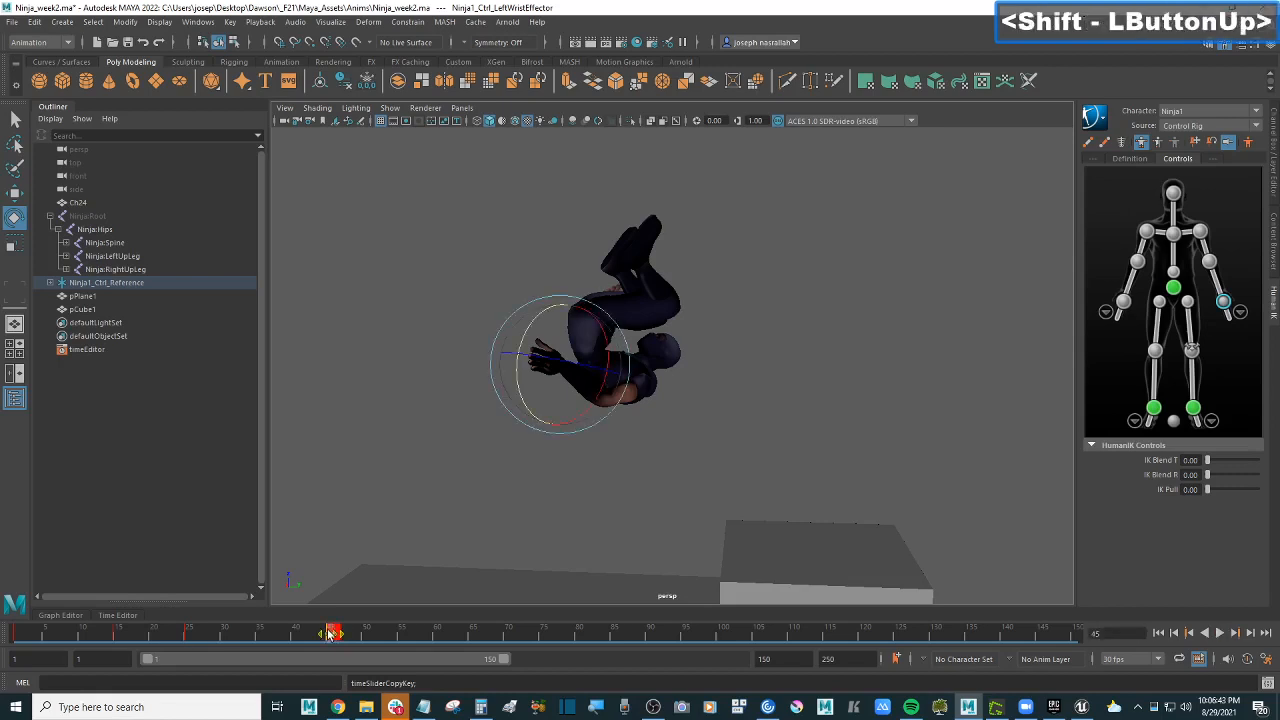
right_click(332, 632)
left_click(362, 411)
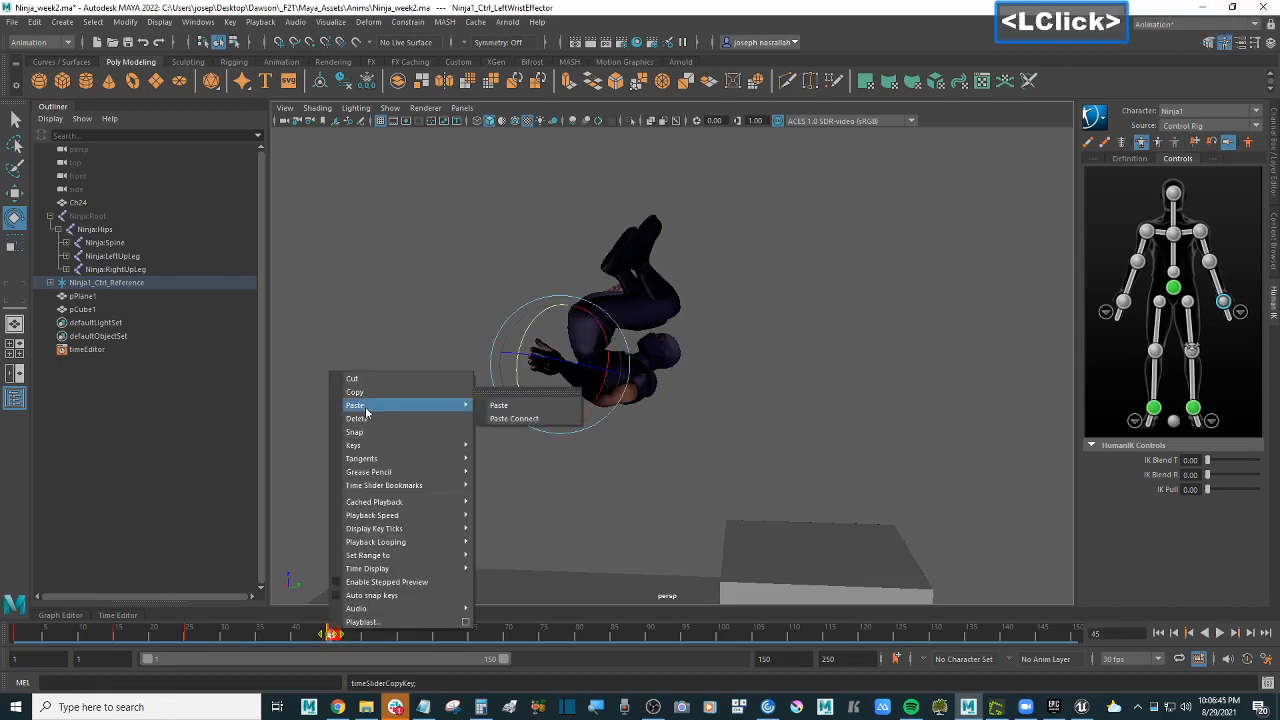
left_click(499, 405)
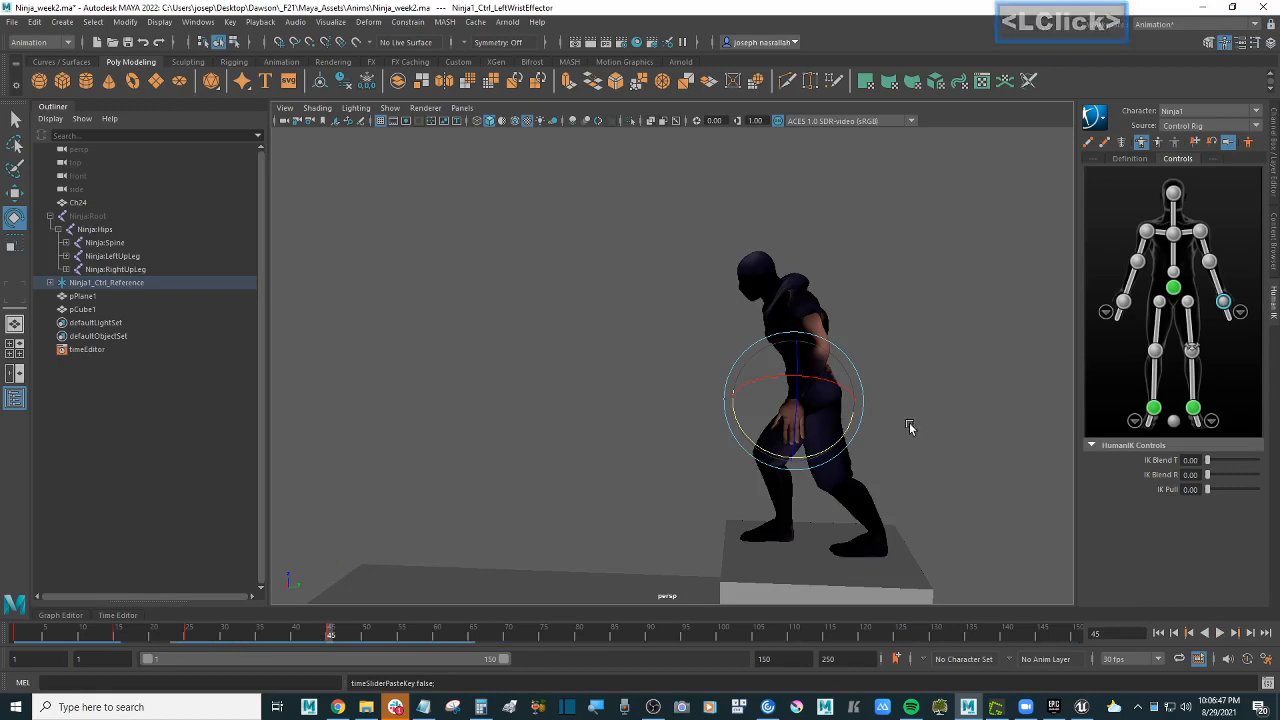
Step: Move the hips effector horizontally so the whole body clears the box in the flip's travel direction
middle_click_drag(904, 420, 905, 392, "alt")
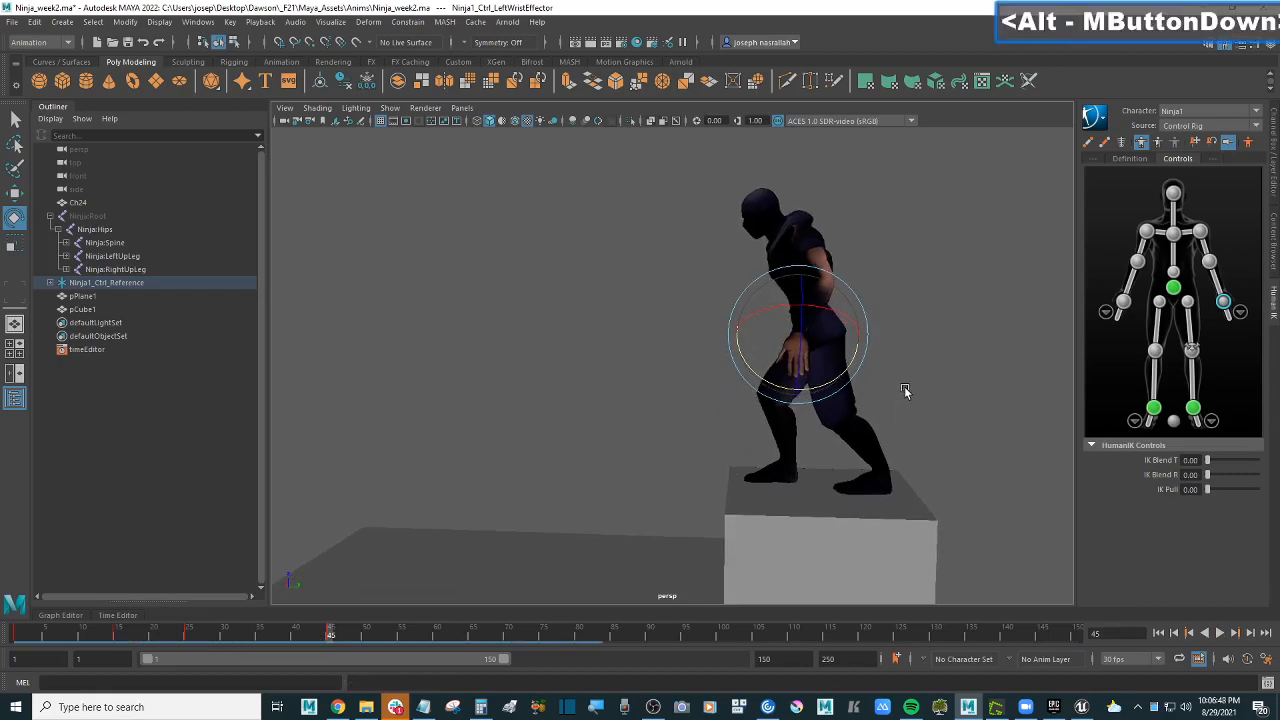
left_click(1175, 290)
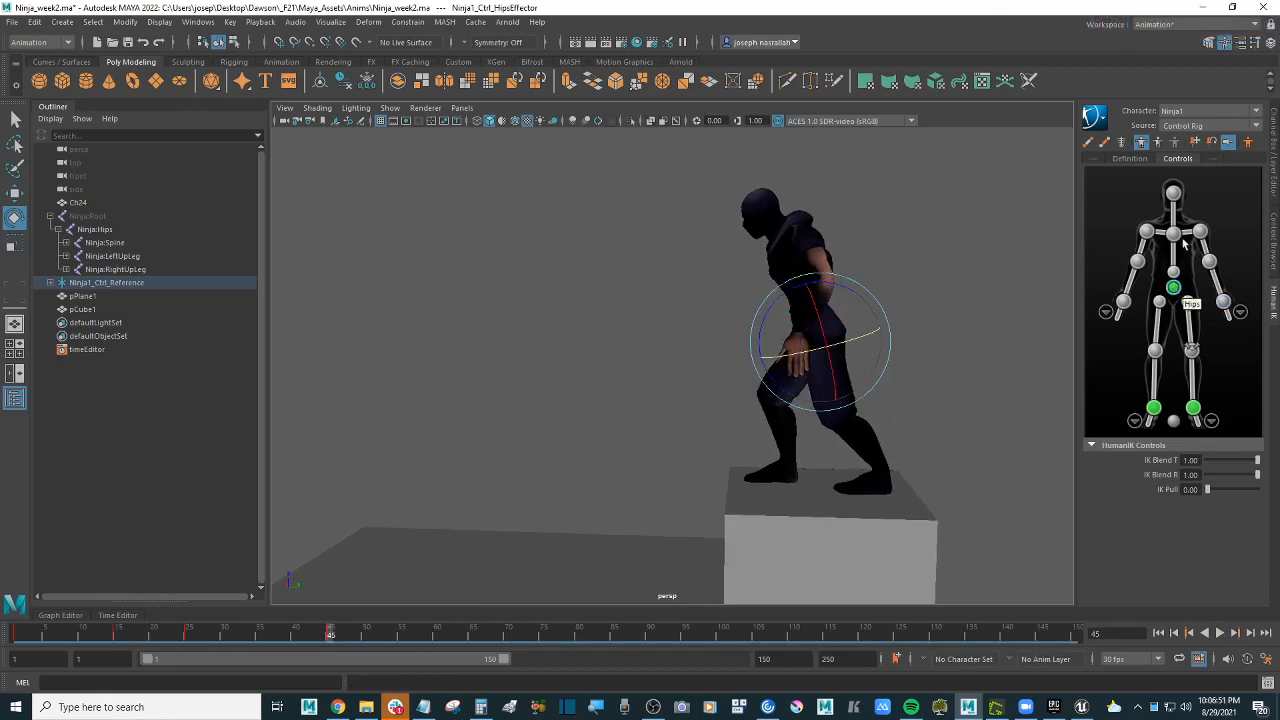
left_click(1229, 143)
scroll(779, 287, "down", 2)
left_click(14, 193)
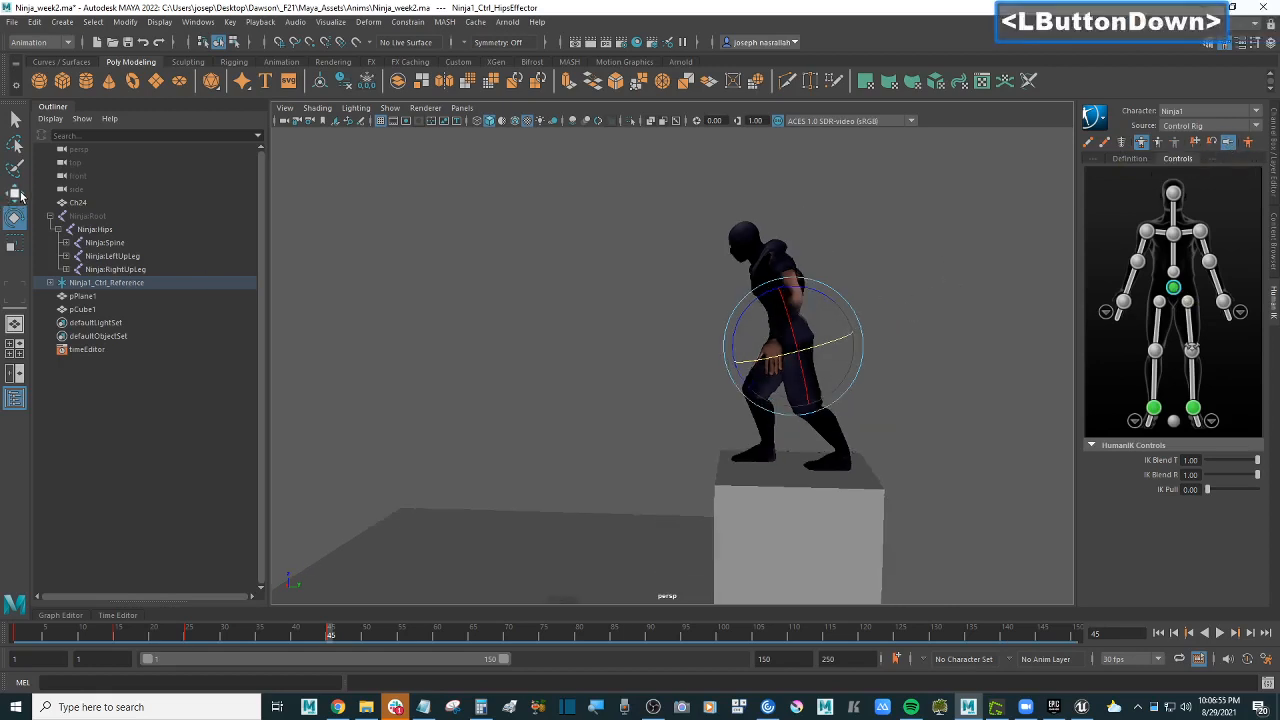
double_click(1229, 143)
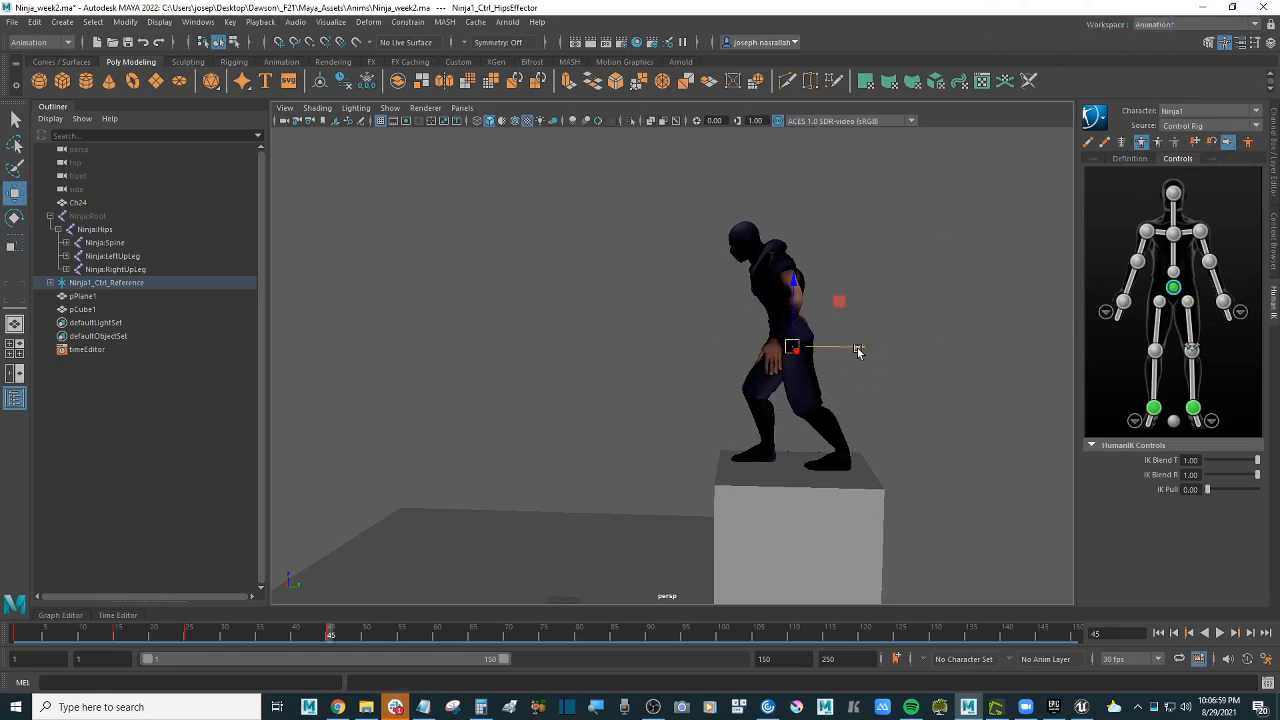
left_click_drag(790, 353, 520, 352)
scroll(590, 354, "down", 2)
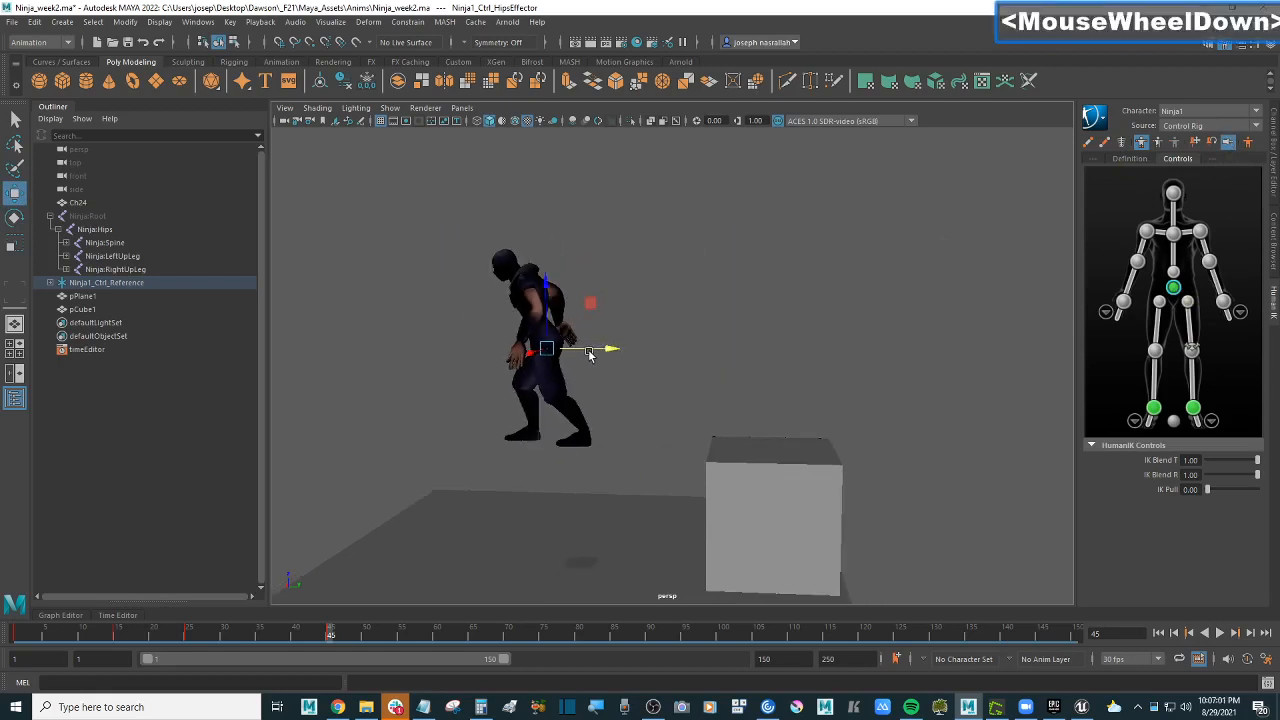
left_click(640, 378, "alt")
scroll(600, 362, "up", 2, "alt")
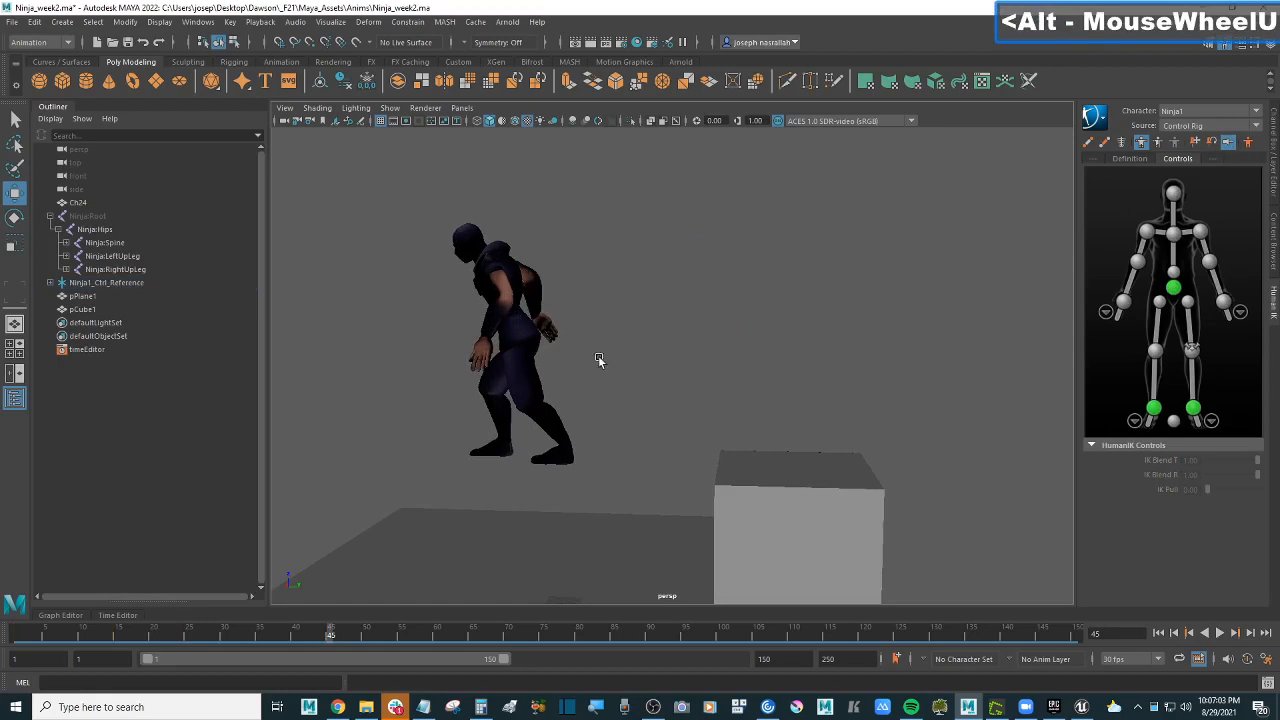
Step: Lower the hips effector until the feet rest on the ground plane in front of the box, and key the landing at frame 45
left_click(1173, 288)
left_click_drag(520, 290, 522, 421)
middle_click_drag(610, 390, 660, 330, "alt")
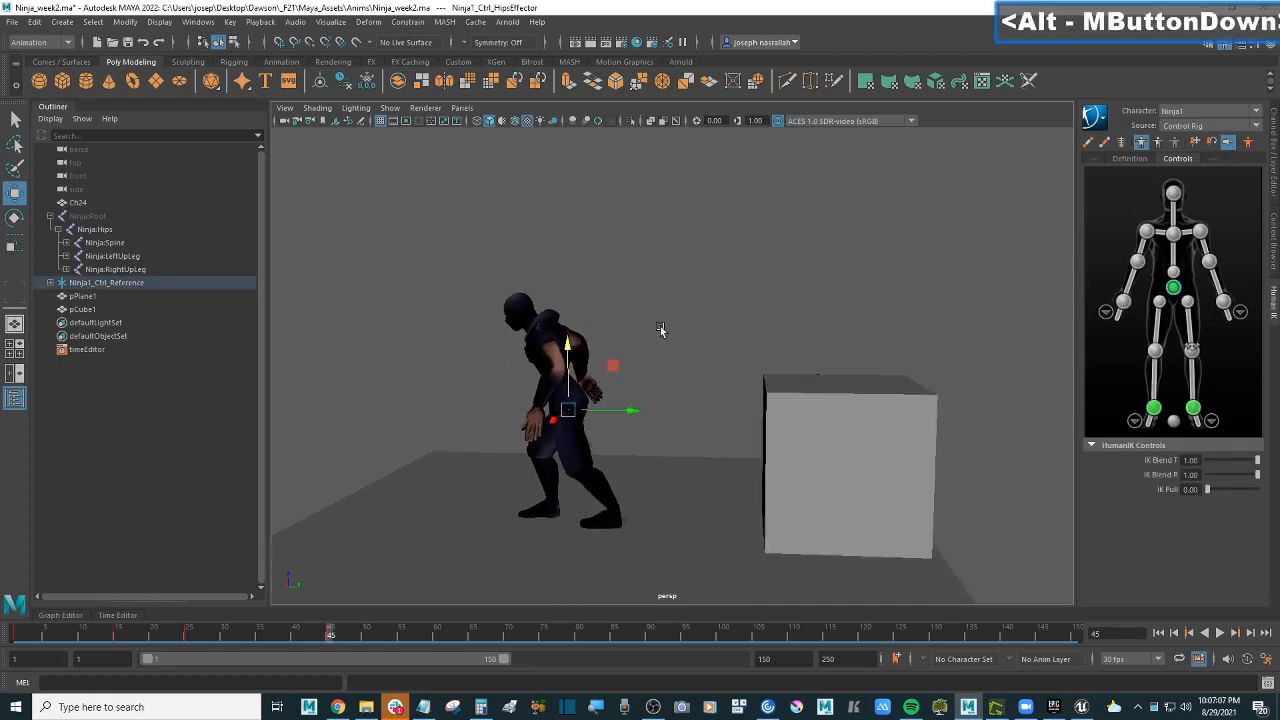
left_click_drag(569, 346, 673, 333)
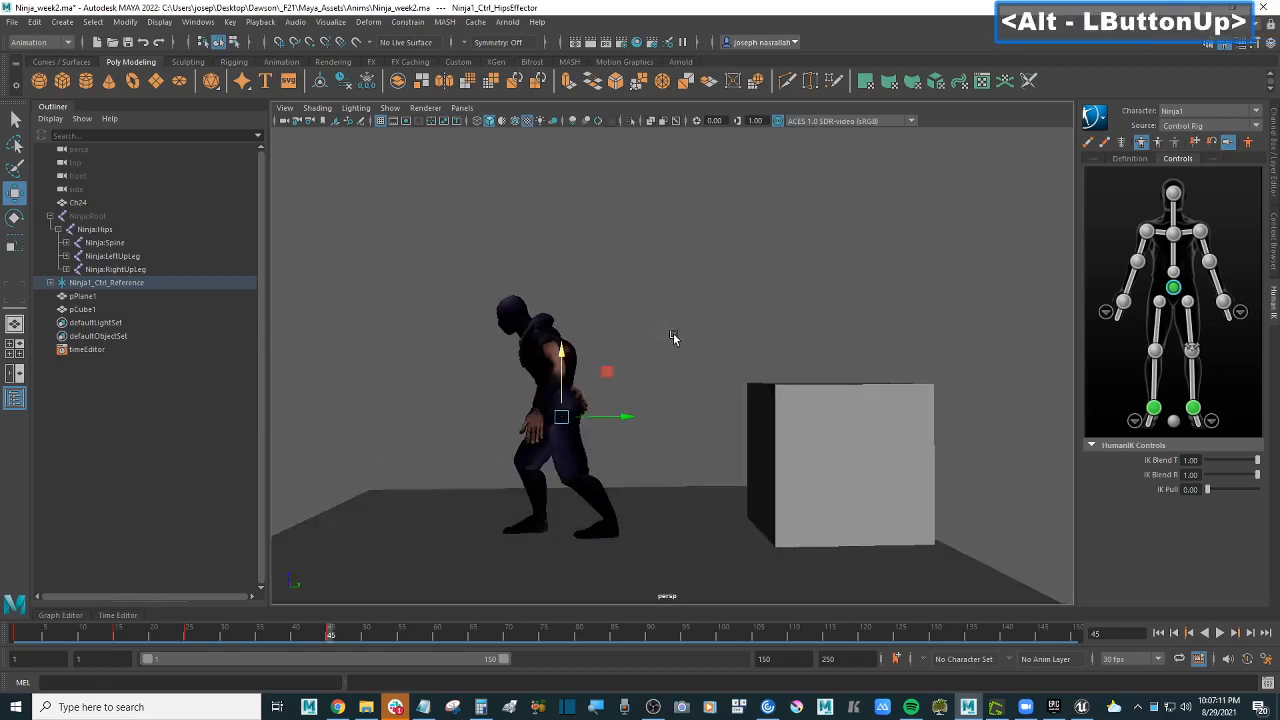
key("s")
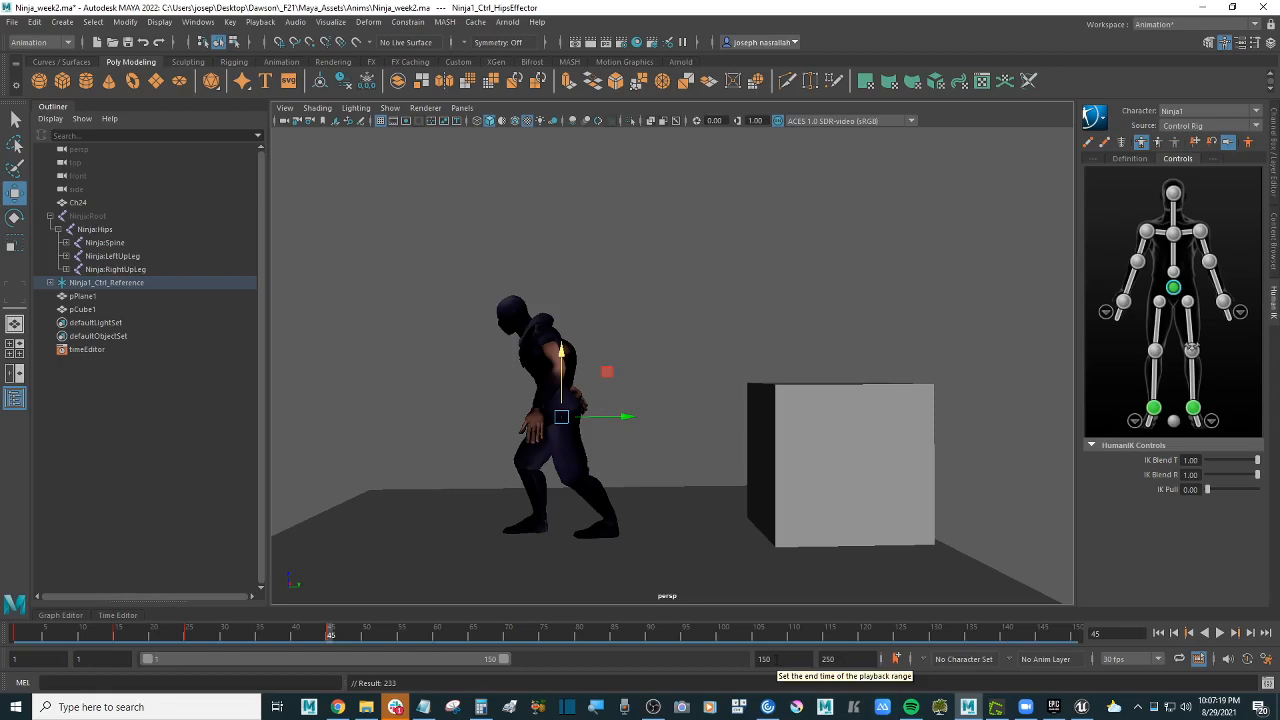
Step: Set the animation's end time to frame 50
left_click(818, 665)
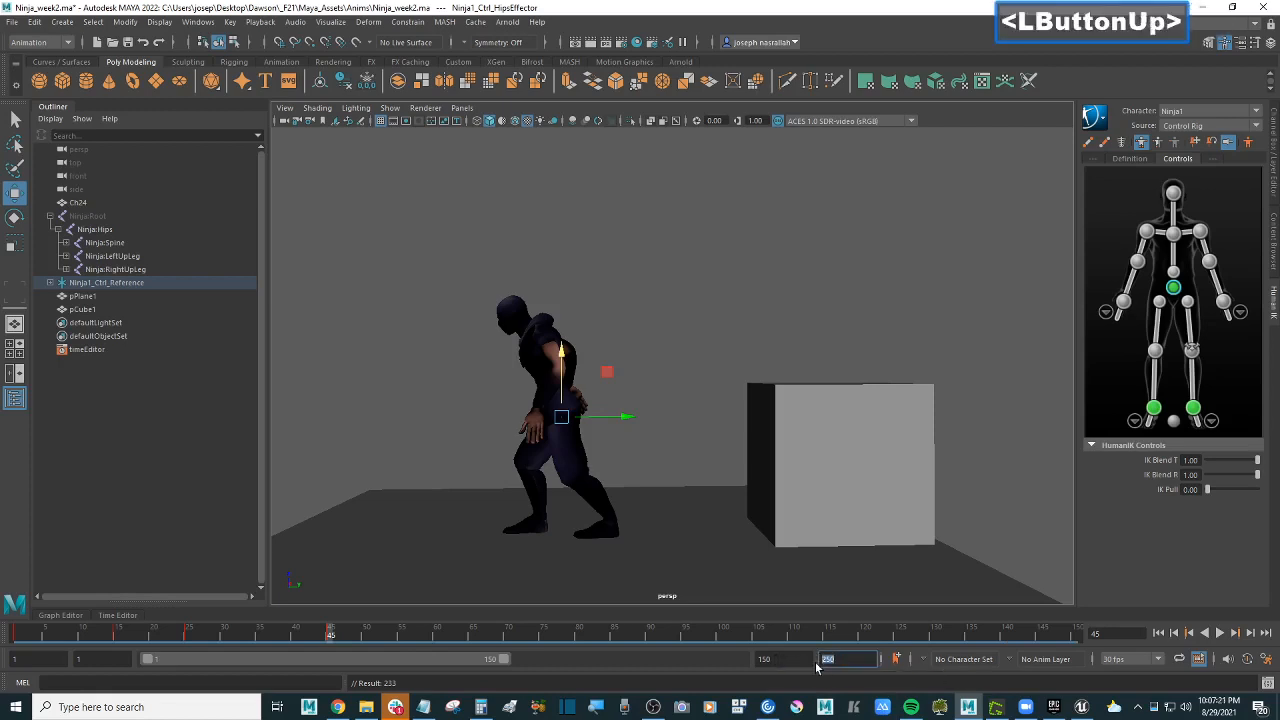
type("50")
key("Return")
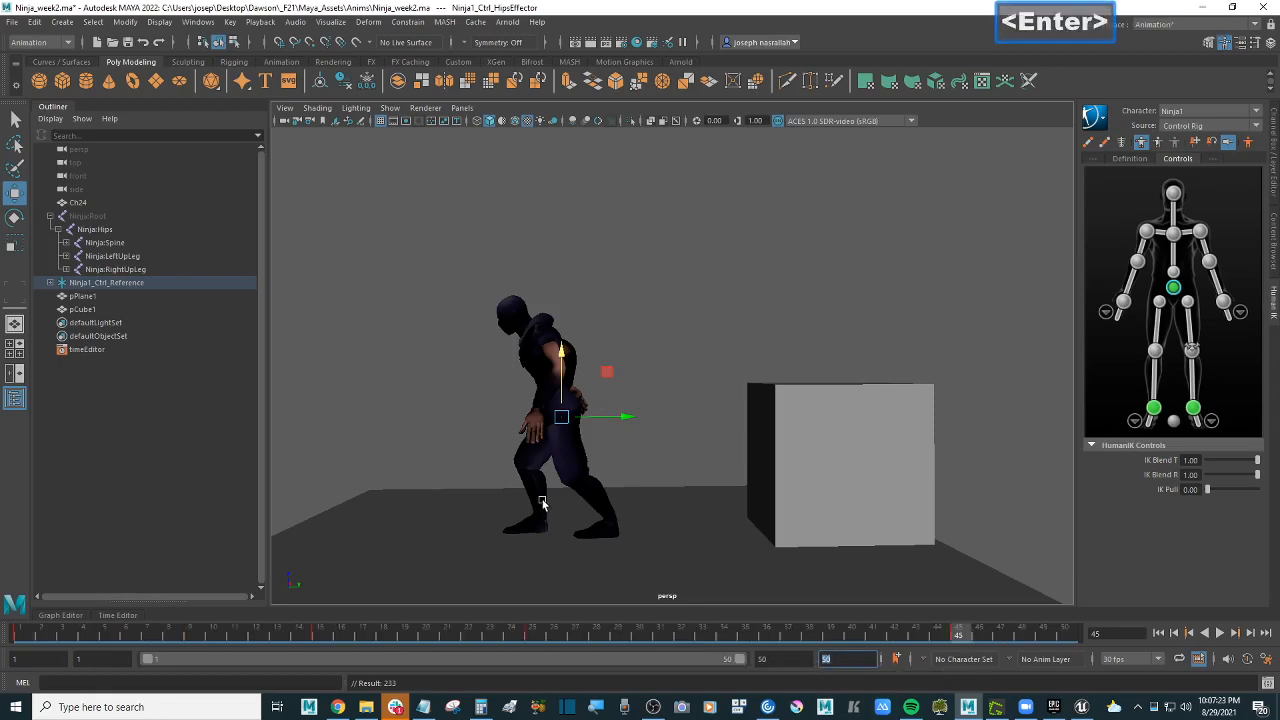
Step: Play back the flip, select the hips effector, and inspect the pose at frame 19
left_click_drag(671, 423, 672, 424, "alt")
left_click(678, 425)
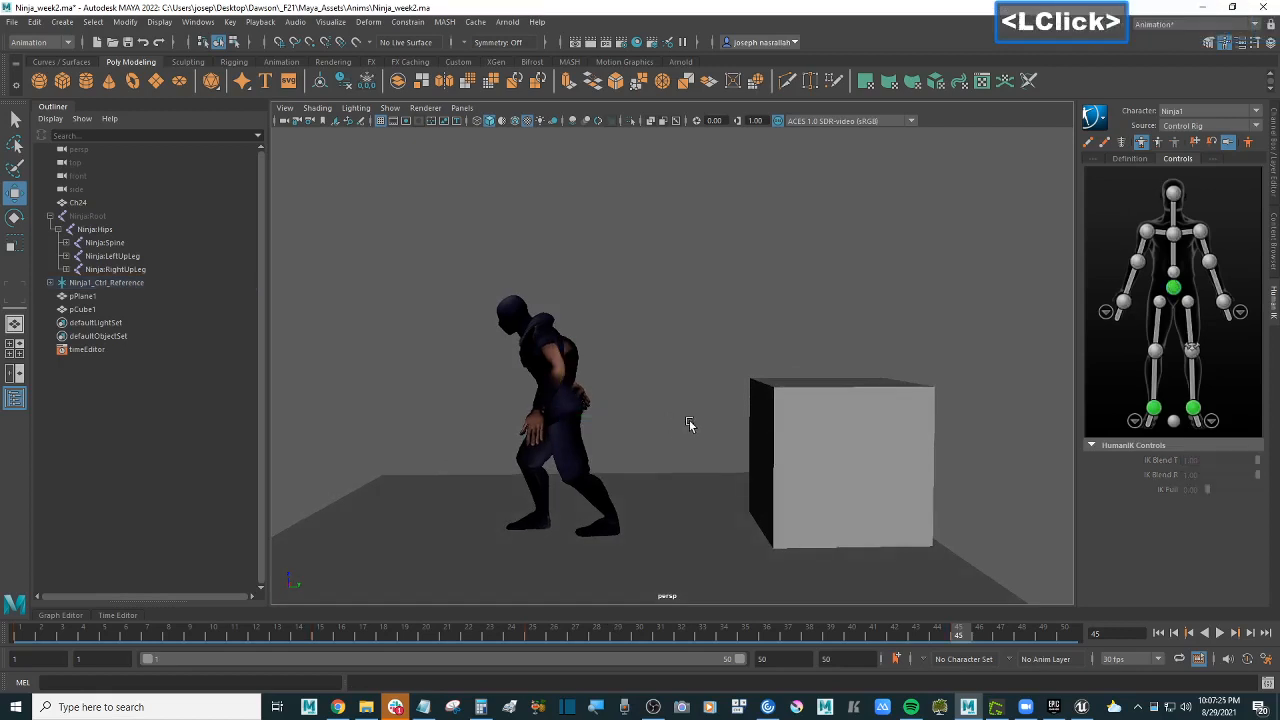
left_click(1220, 634)
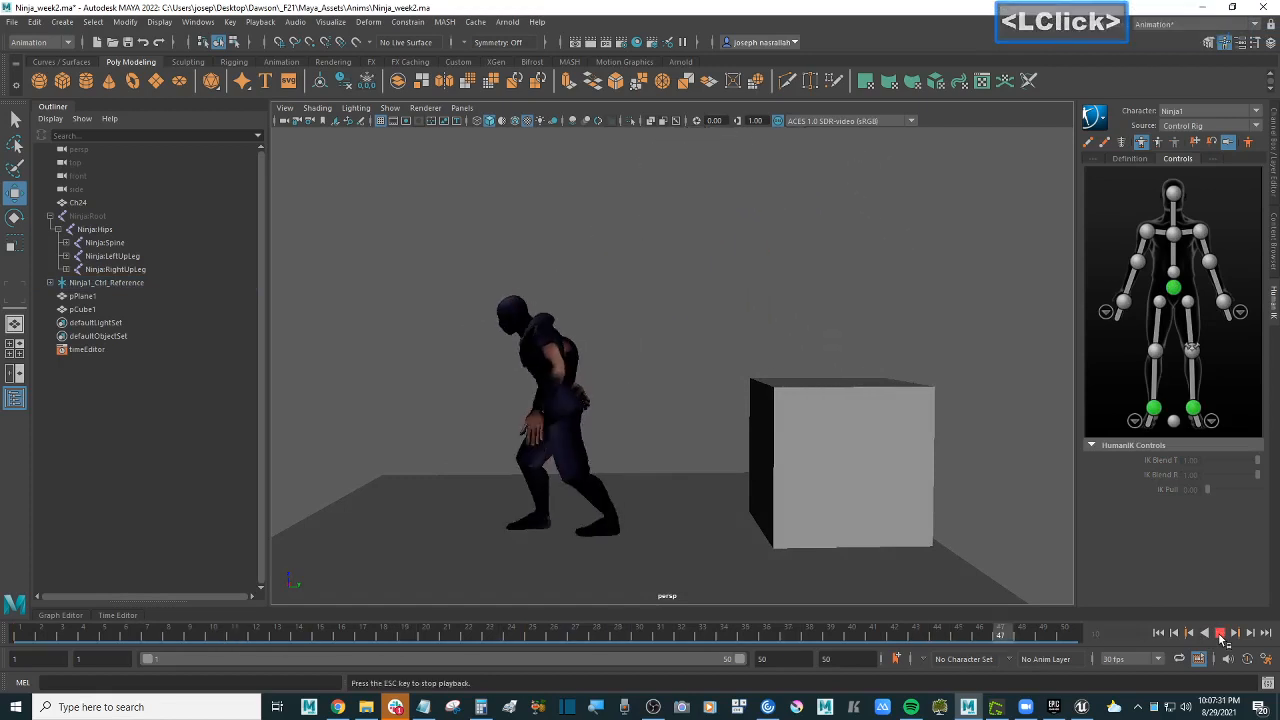
left_click(1220, 635)
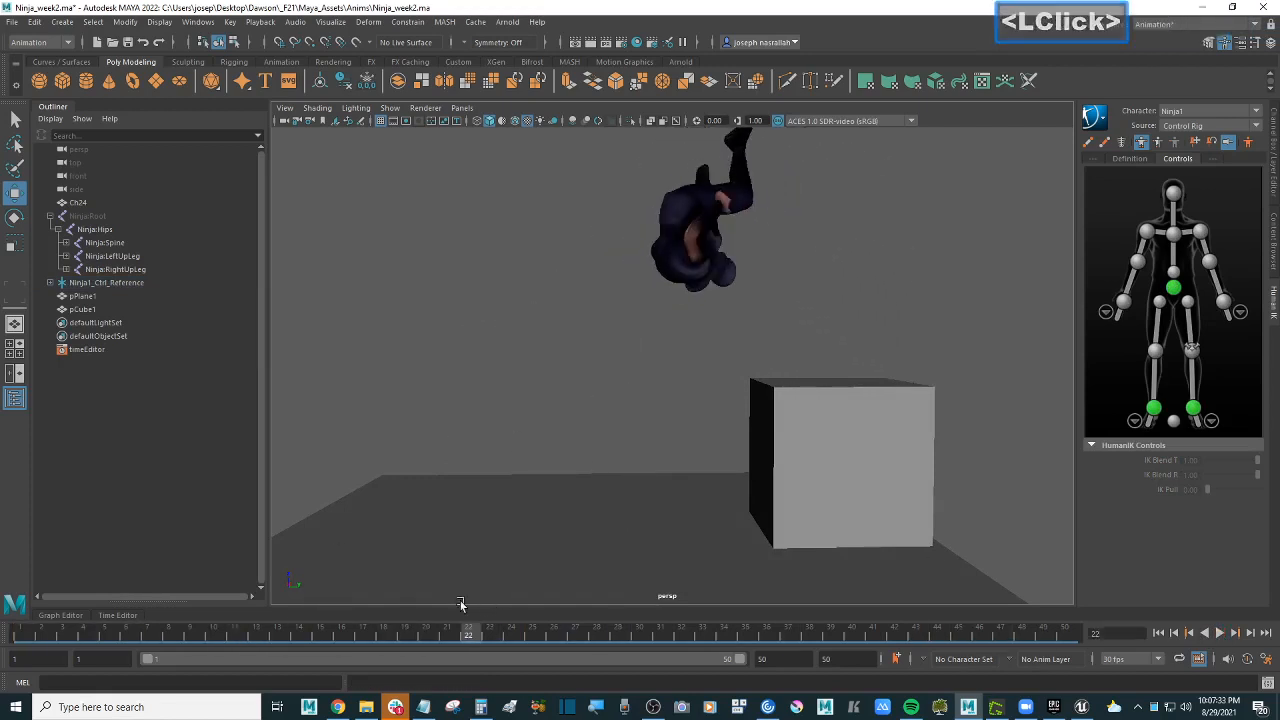
left_click(1173, 288)
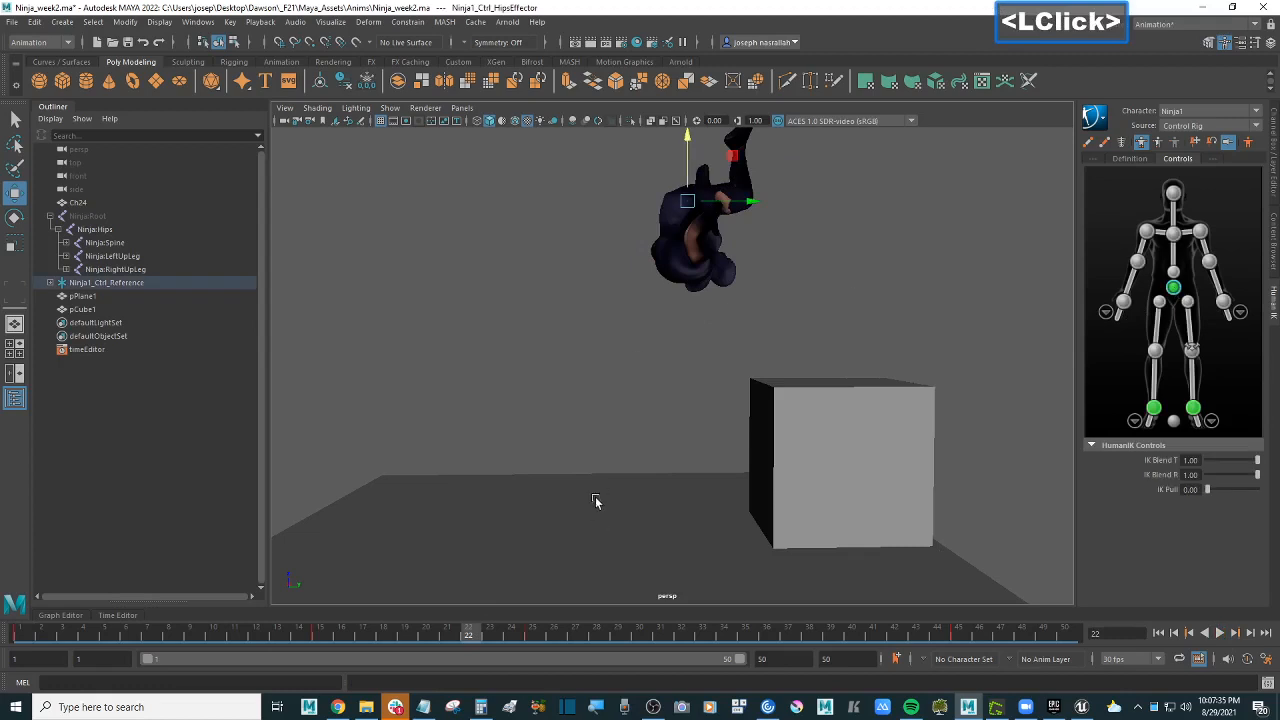
left_click_drag(470, 632, 405, 633)
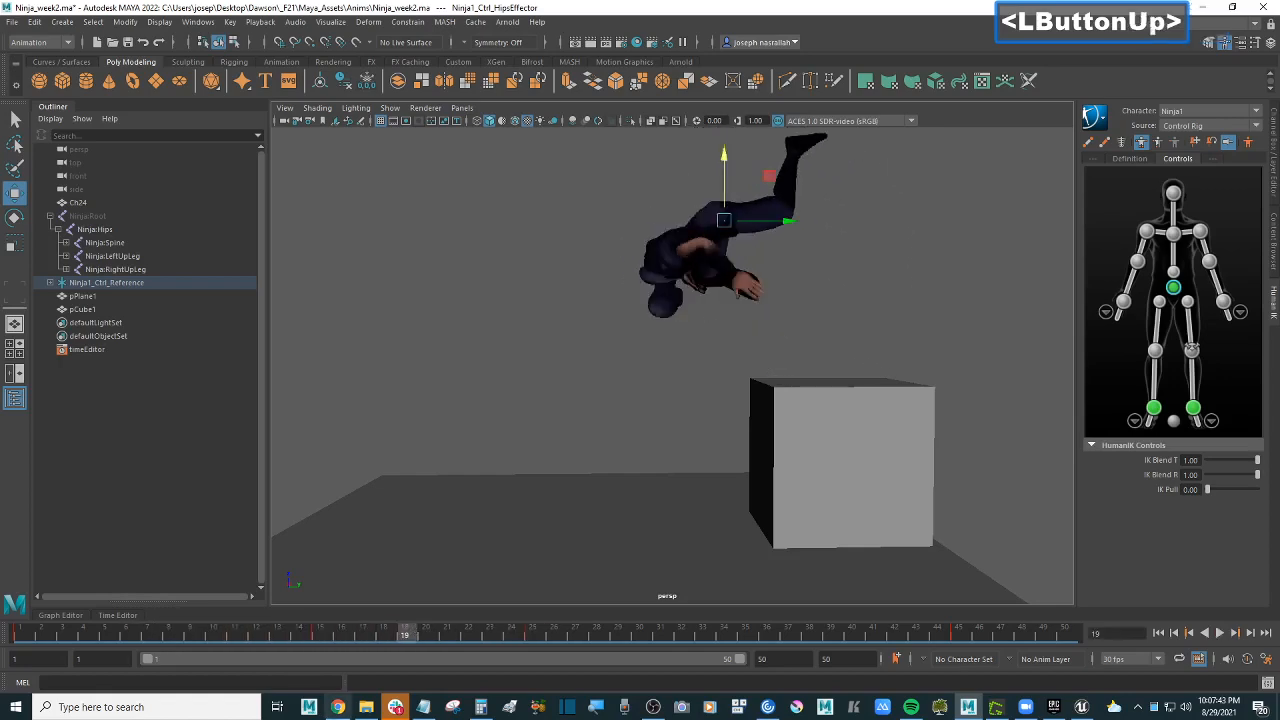
Step: Switch to the parkour reference video in Chrome, replay it from 0:43, and step frame by frame through the flip from takeoff to landing
left_click(338, 707)
key("comma")
key("comma")
key("comma")
key("comma")
key("comma")
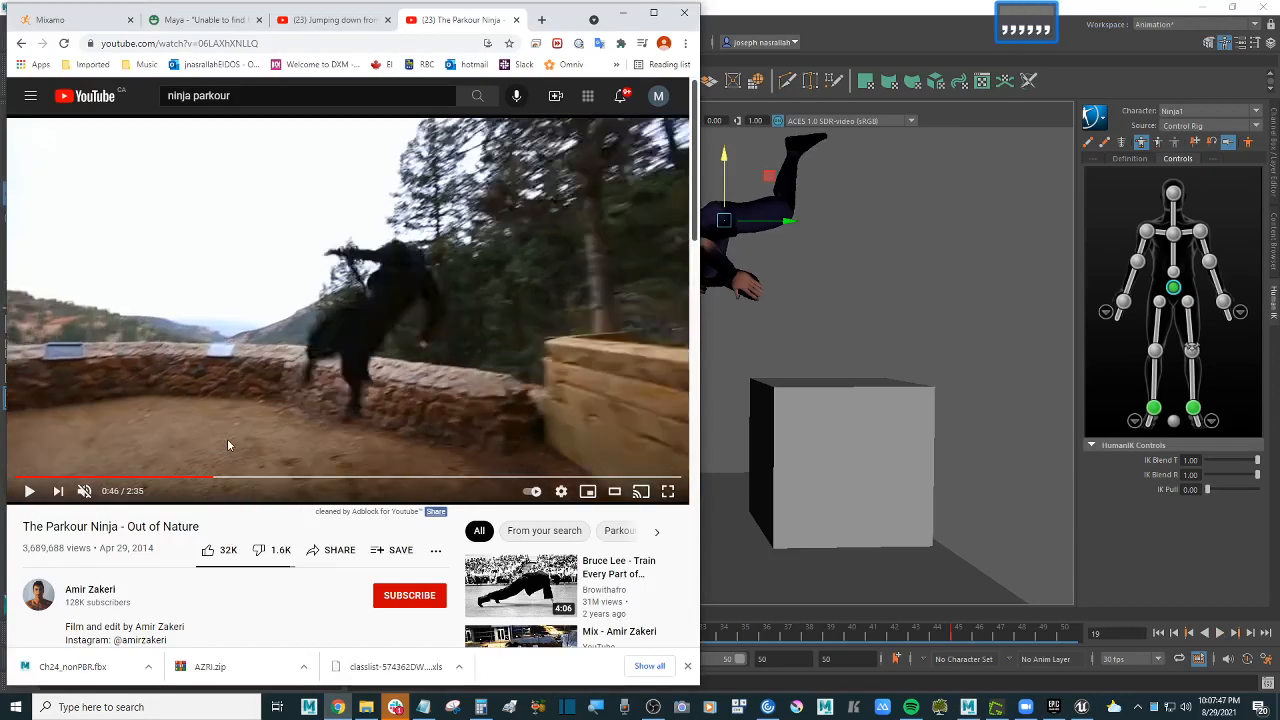
left_click(200, 478)
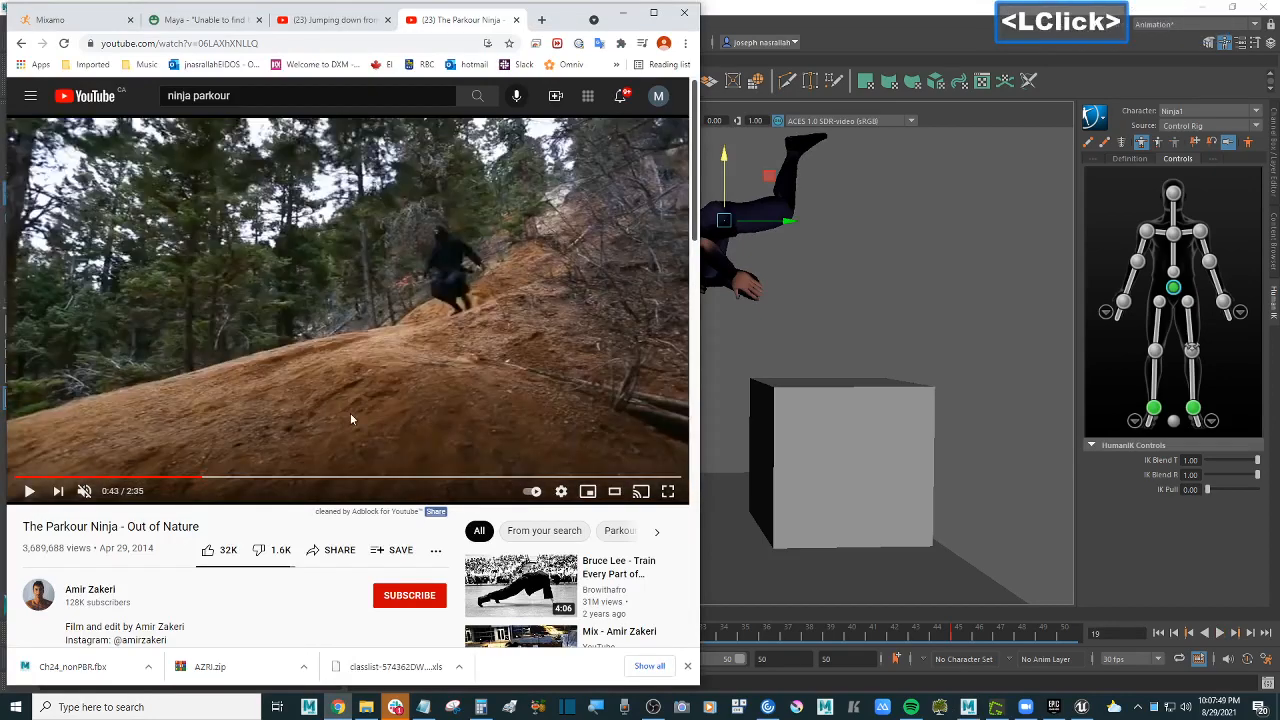
key("space")
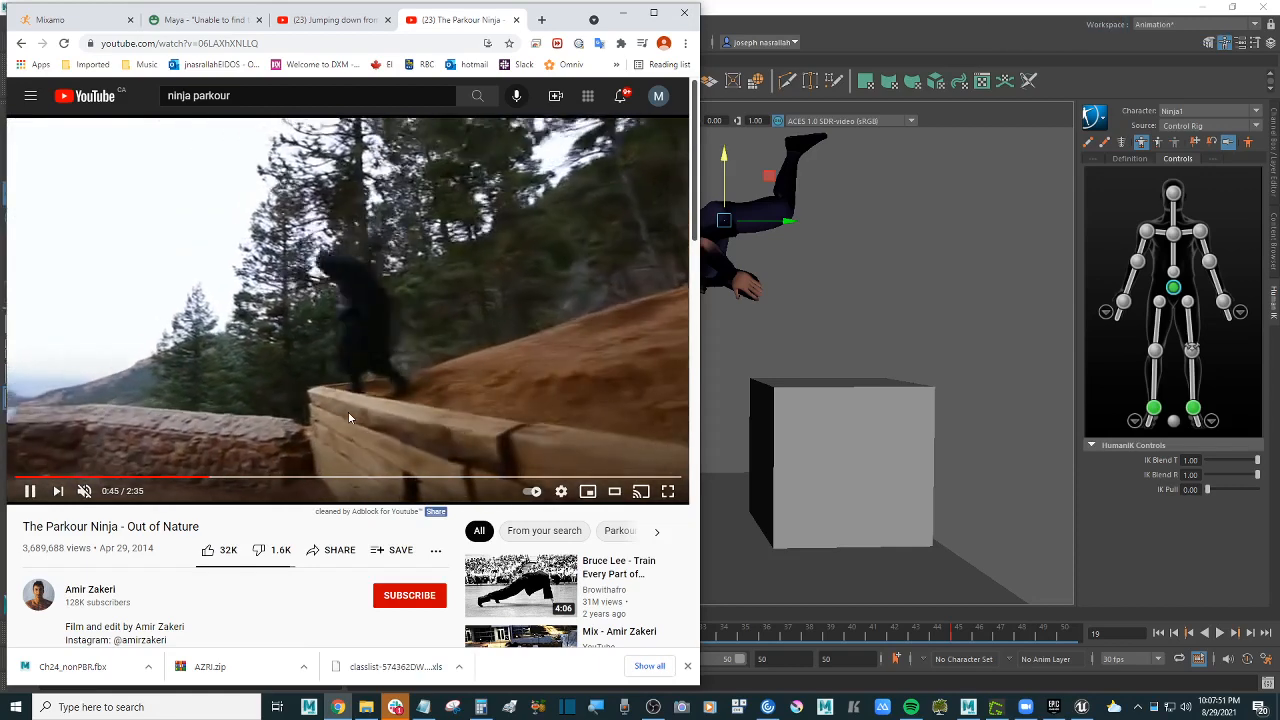
key("space")
key("period")
key("period")
key("period")
key("period")
key("period")
key("period")
key("period")
key("period")
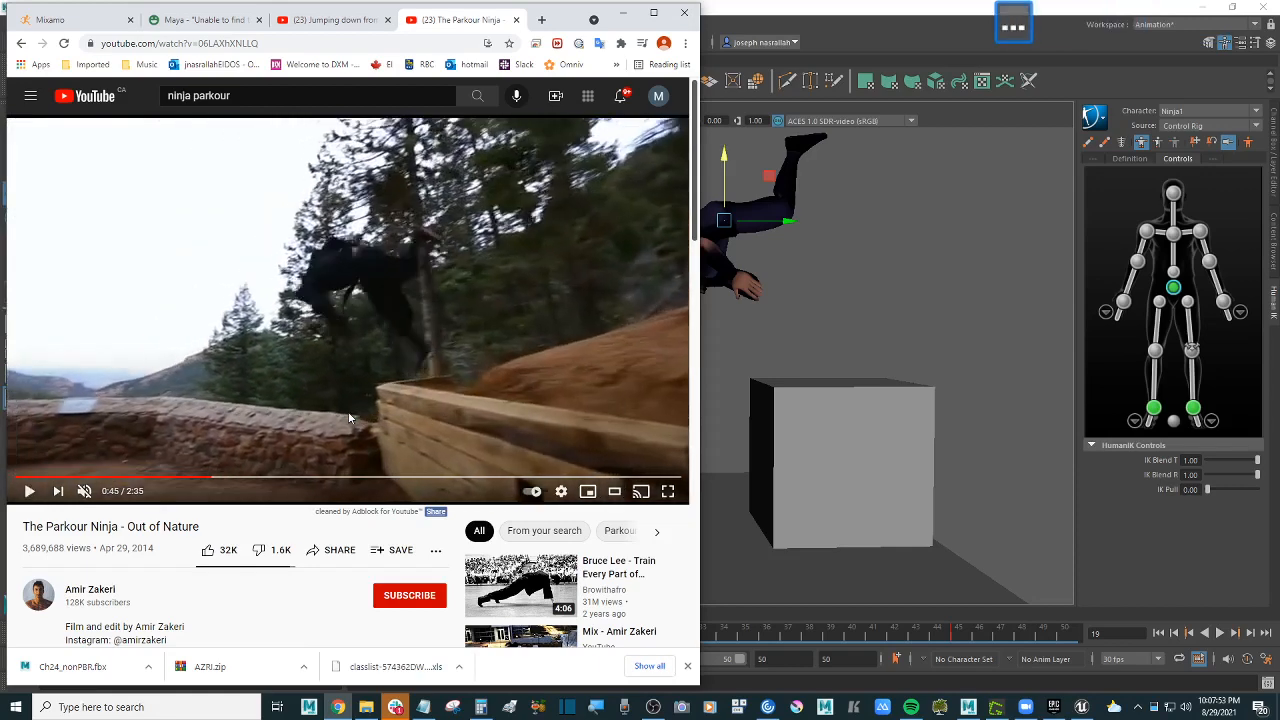
key("period")
key("period")
key("period")
key("period")
key("period")
key("period")
key("period")
key("period")
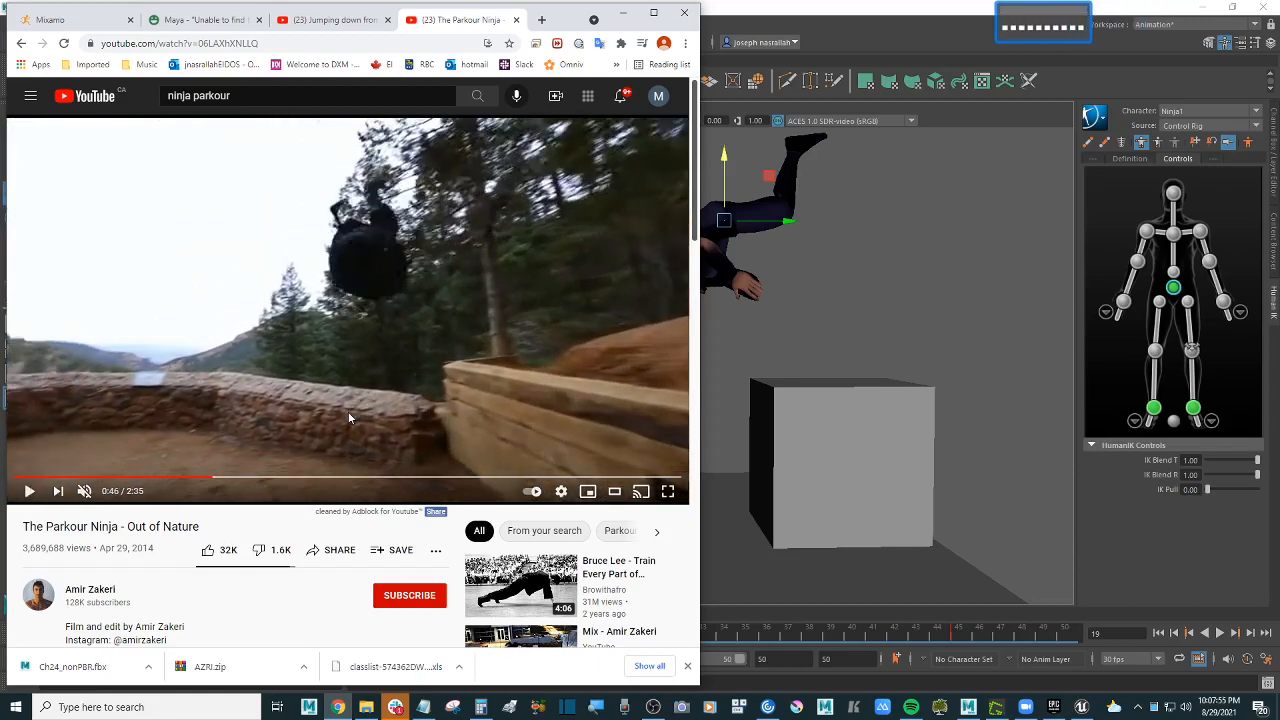
key("period")
key("period")
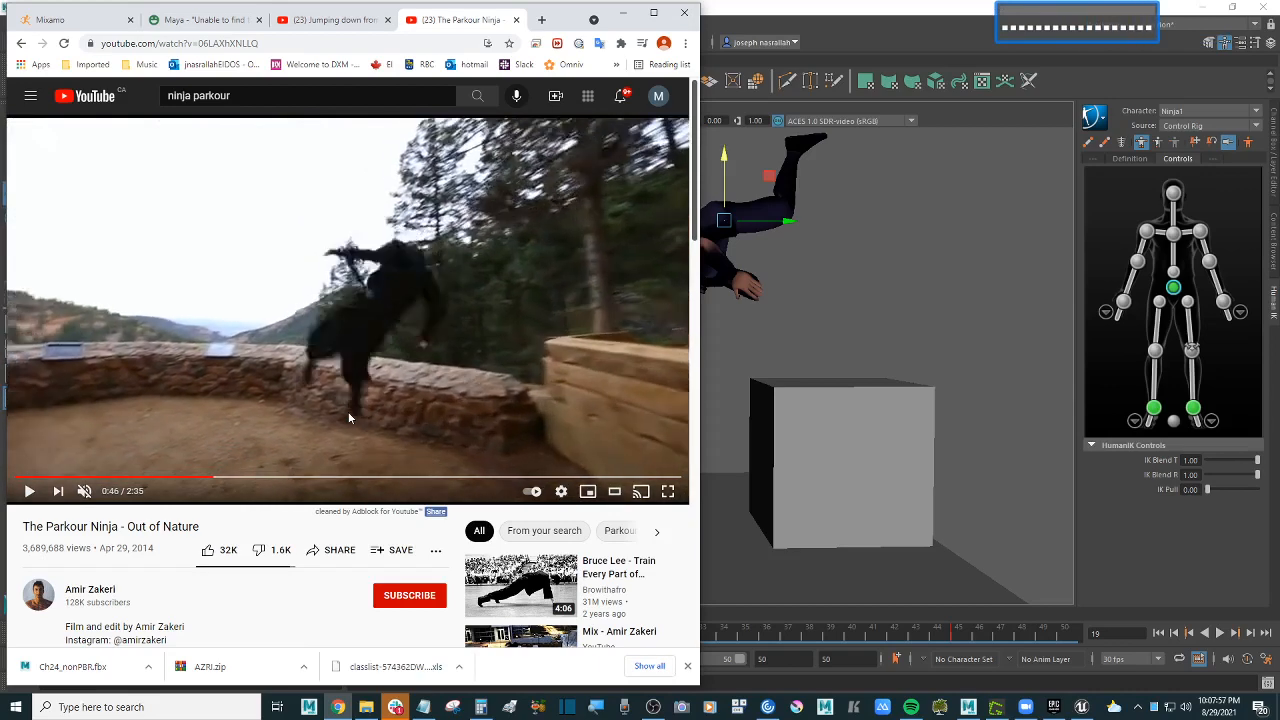
Step: Return to Maya, select the hips effector, review its keyed poses, and move the frame 25 tuck key to frame 21
left_click(867, 280)
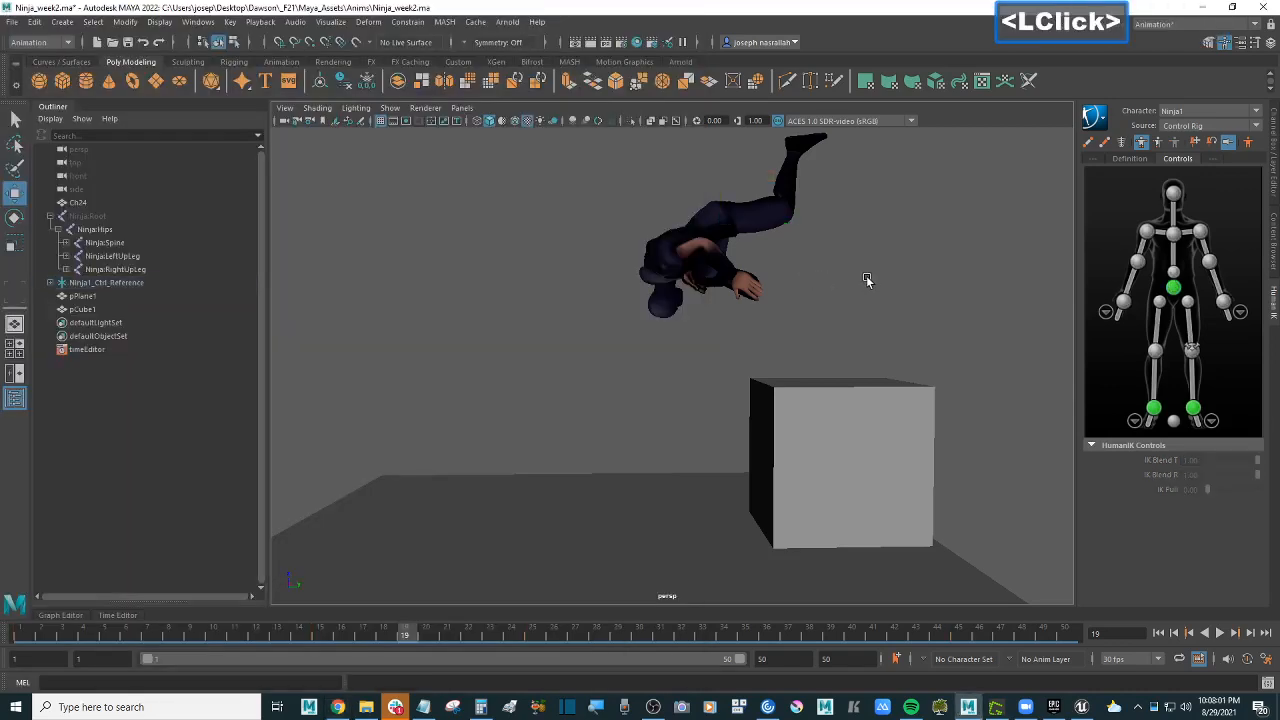
left_click(1173, 288)
middle_click_drag(846, 266, 753, 300, "alt")
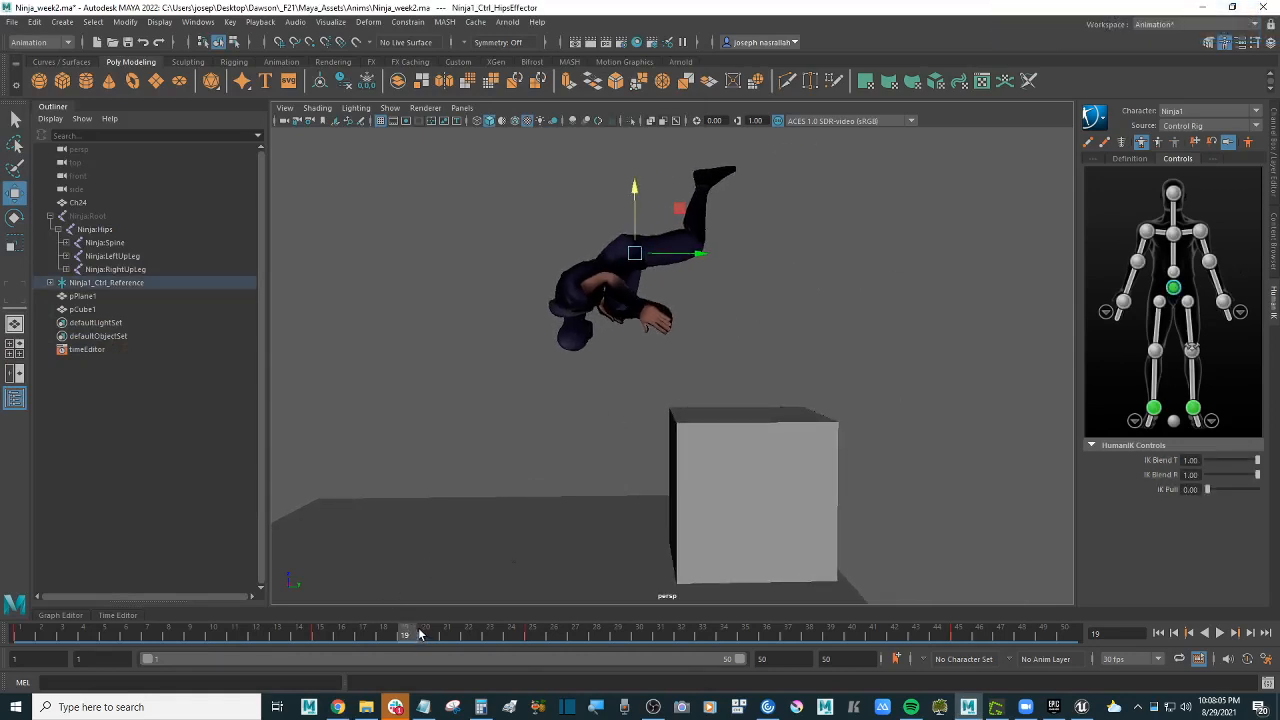
key("comma")
key("period")
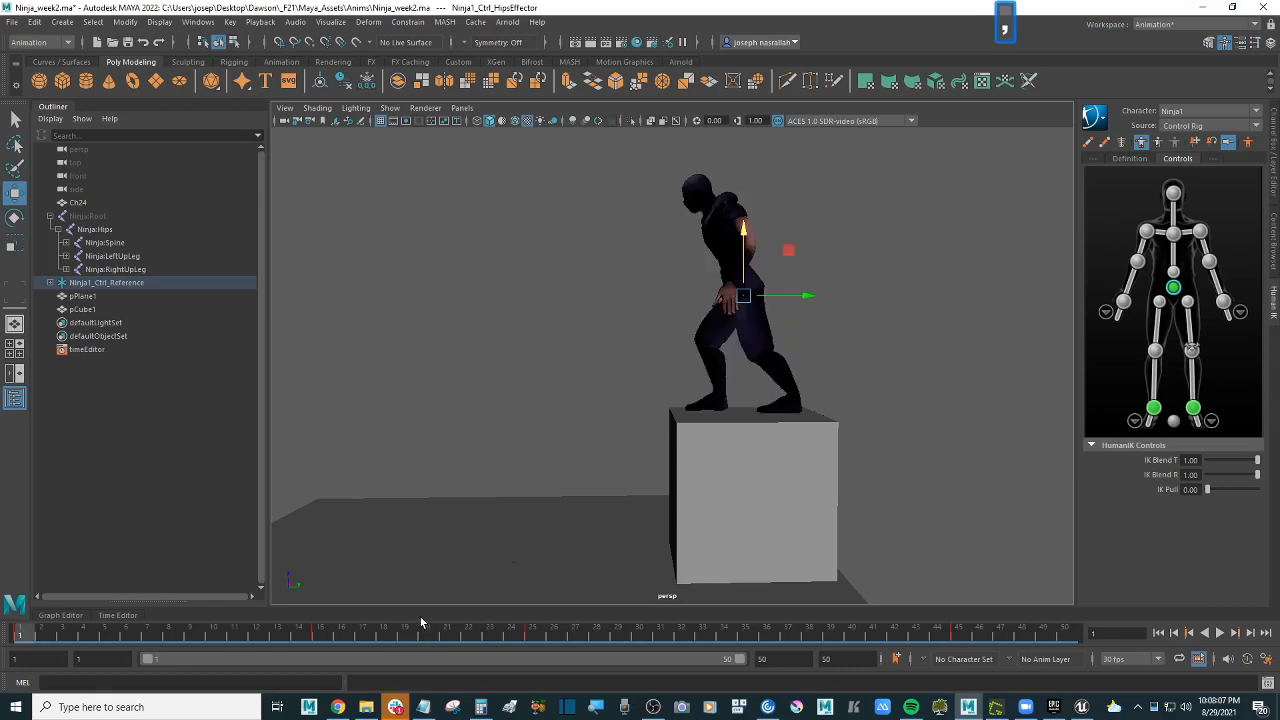
key("comma")
key("period")
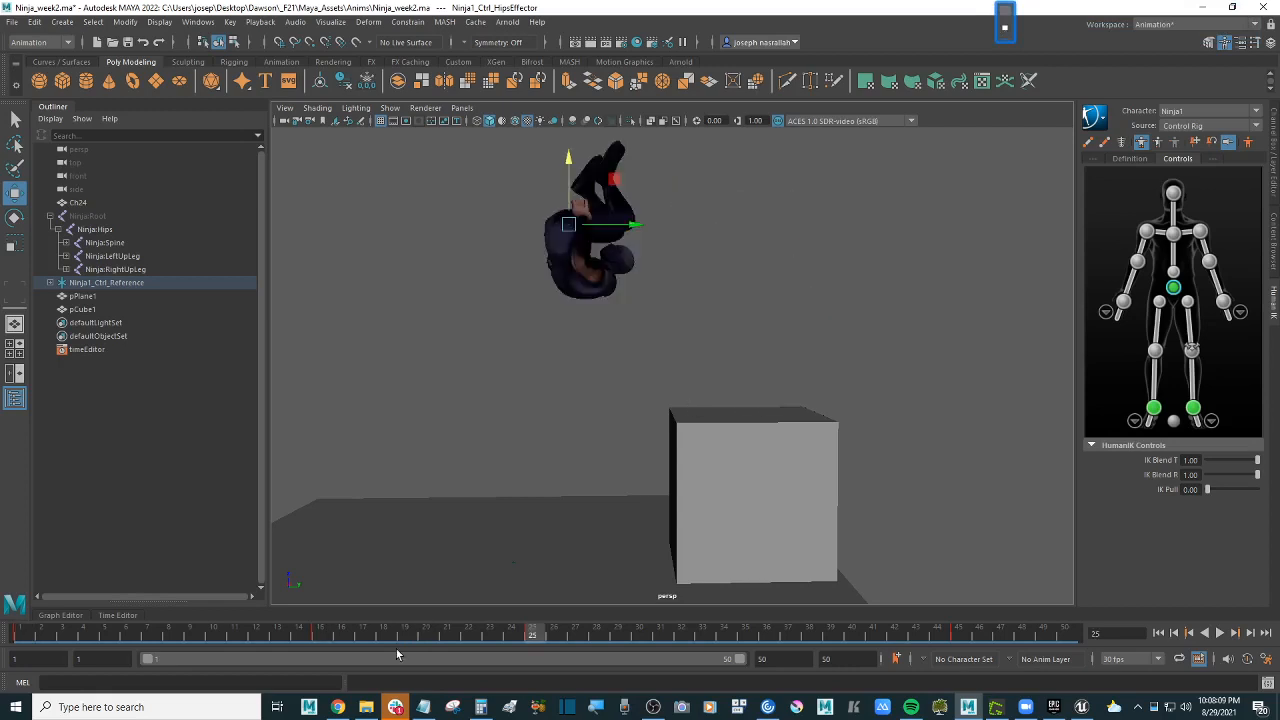
key("comma")
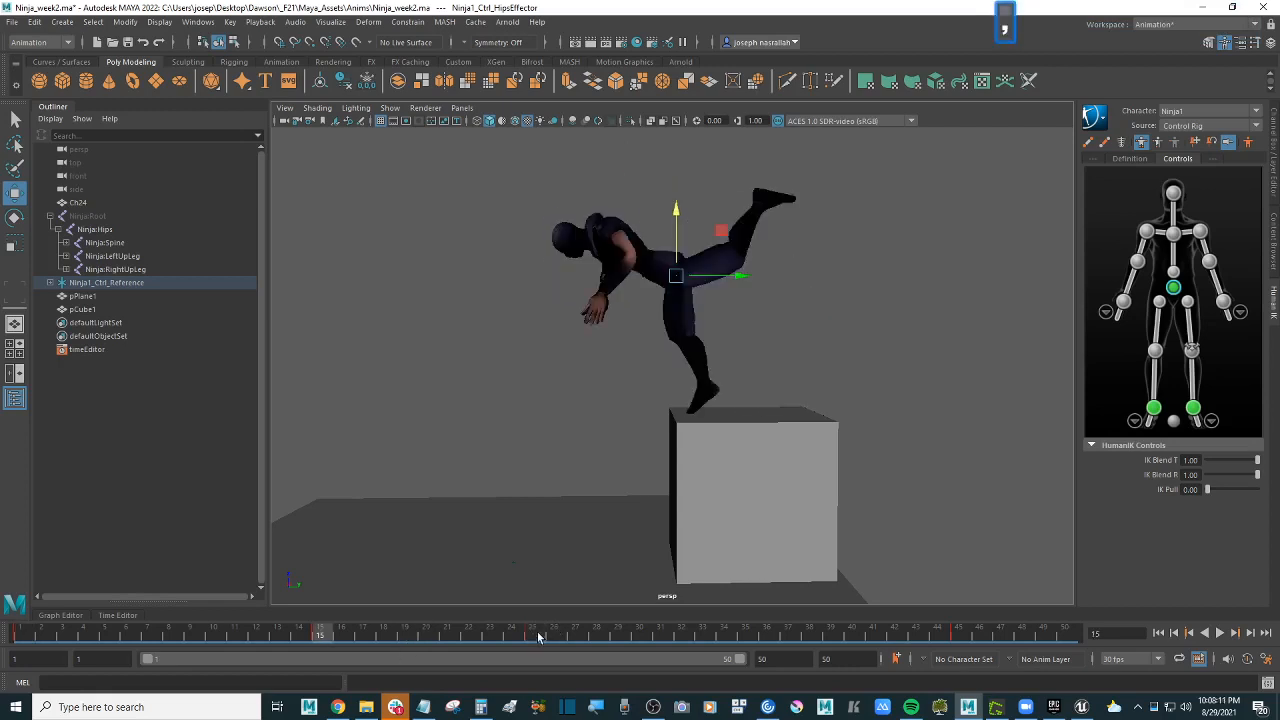
mouse_move(318, 633)
left_mouse_down()
mouse_move(171, 630)
mouse_move(536, 630)
mouse_move(410, 641)
mouse_move(274, 627)
mouse_move(660, 628)
left_mouse_up()
Step: At frame 31, rotate the hips effector until the tucked ninja is upright, lower it toward the ground, and key the pose
scroll(580, 381, "up", 2)
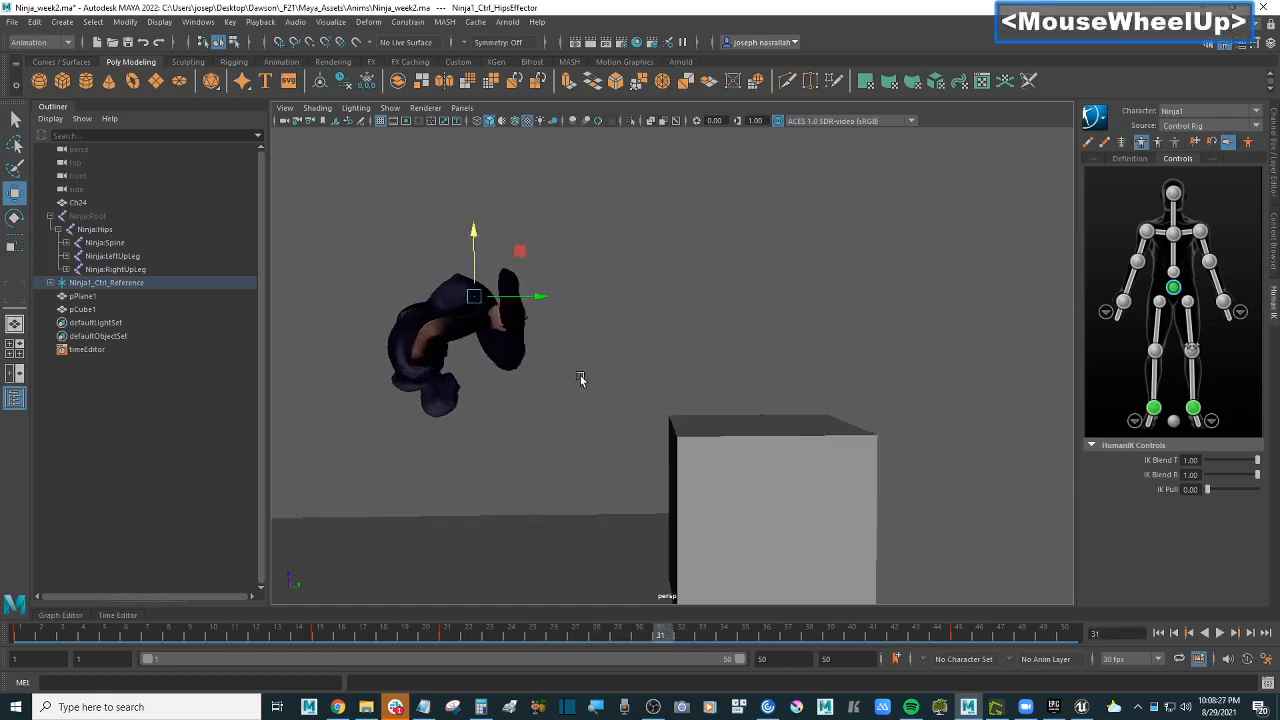
middle_click_drag(580, 381, 643, 378, "alt")
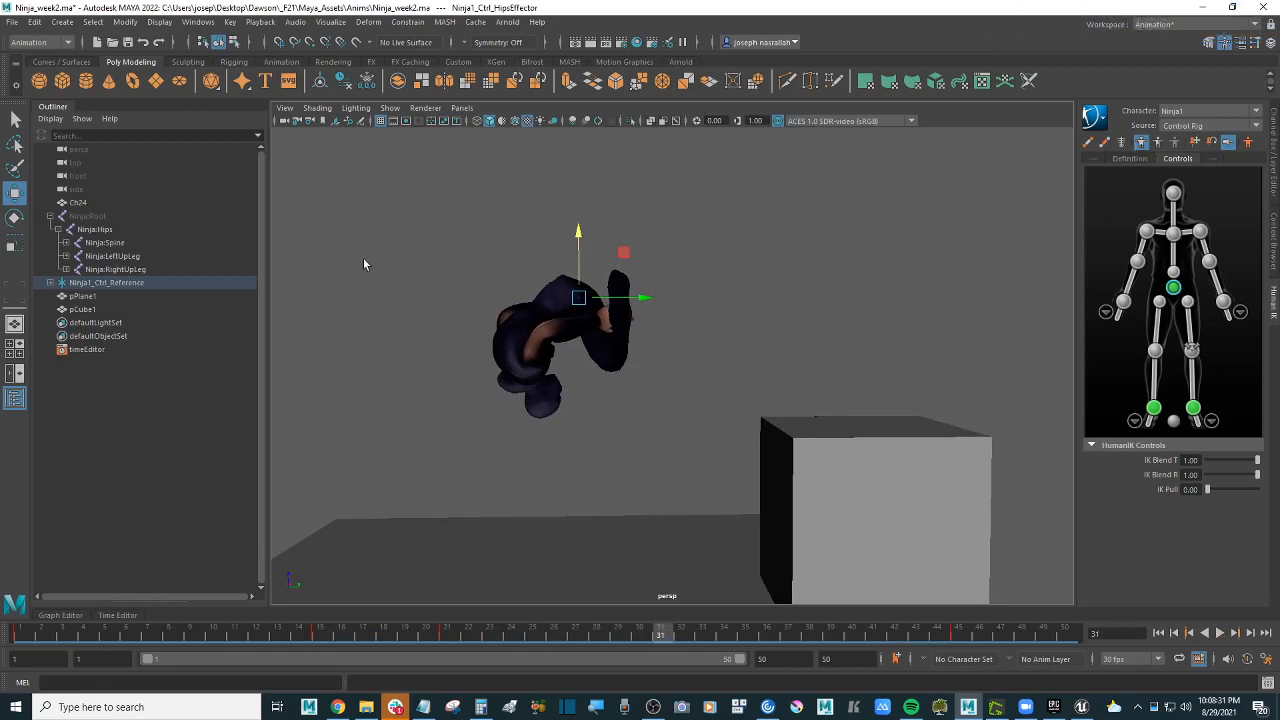
left_click(15, 217)
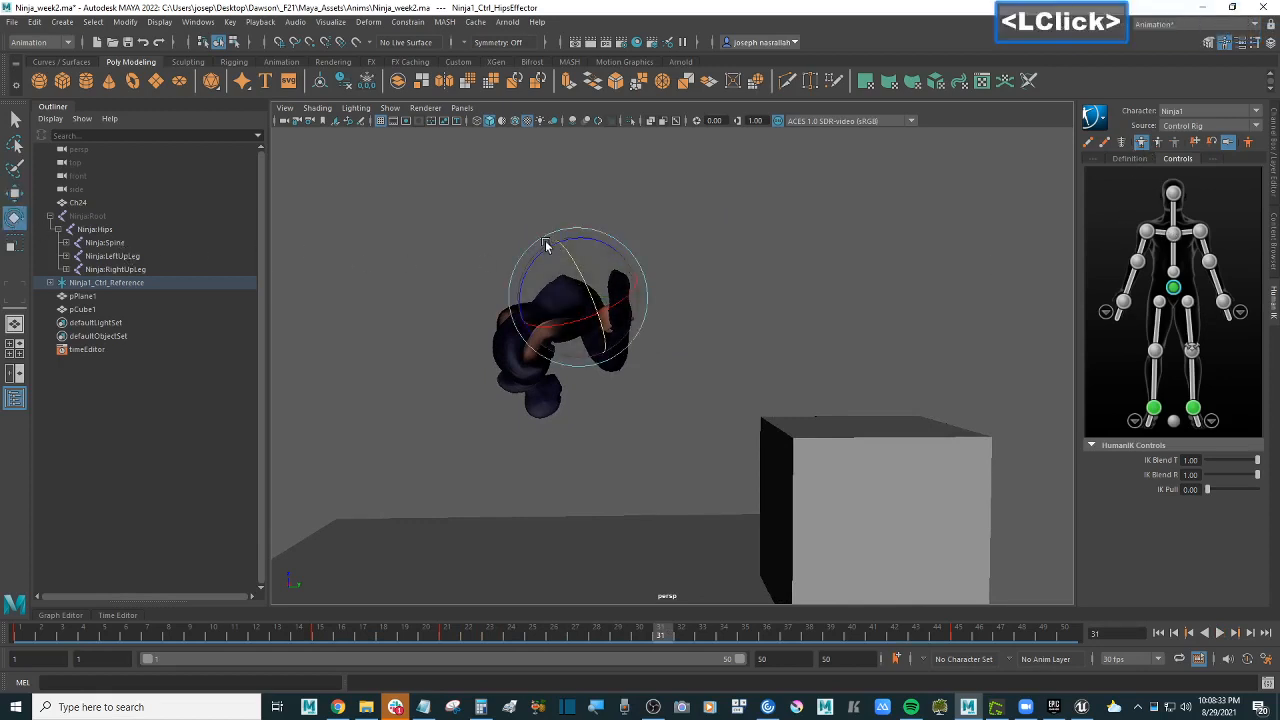
left_click_drag(548, 250, 480, 317)
key("ctrl+z")
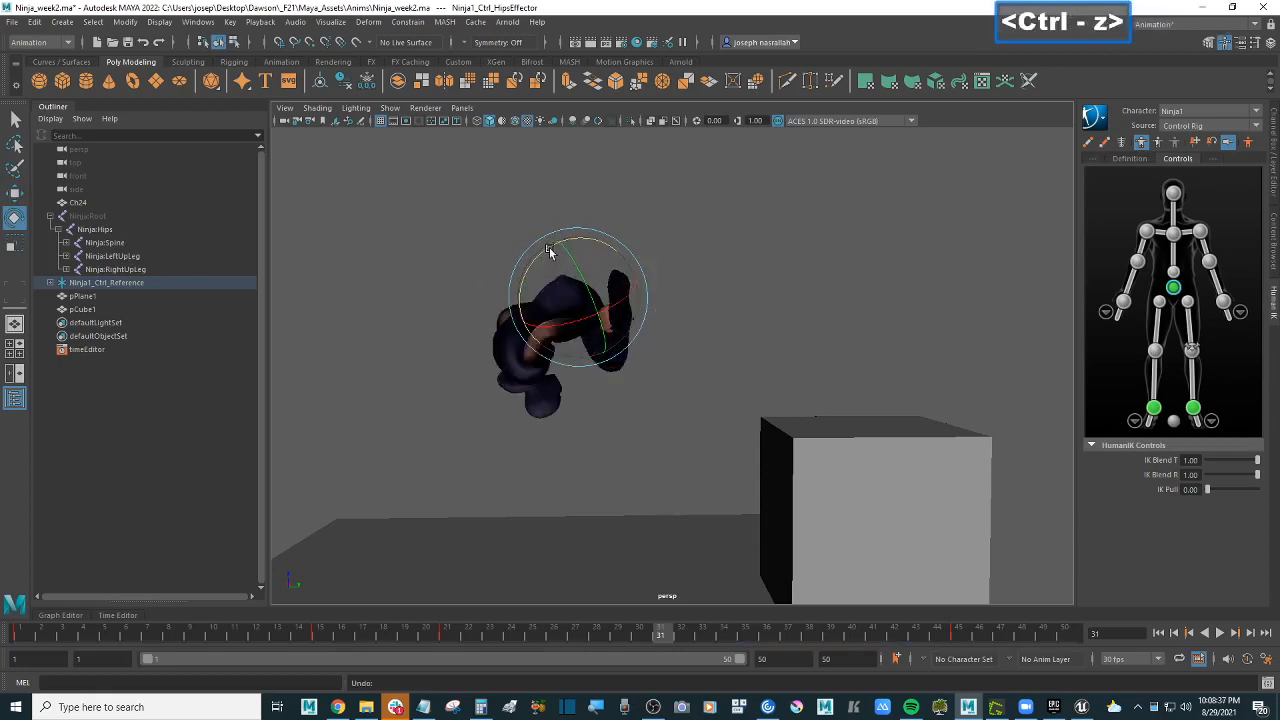
left_click_drag(548, 252, 400, 438)
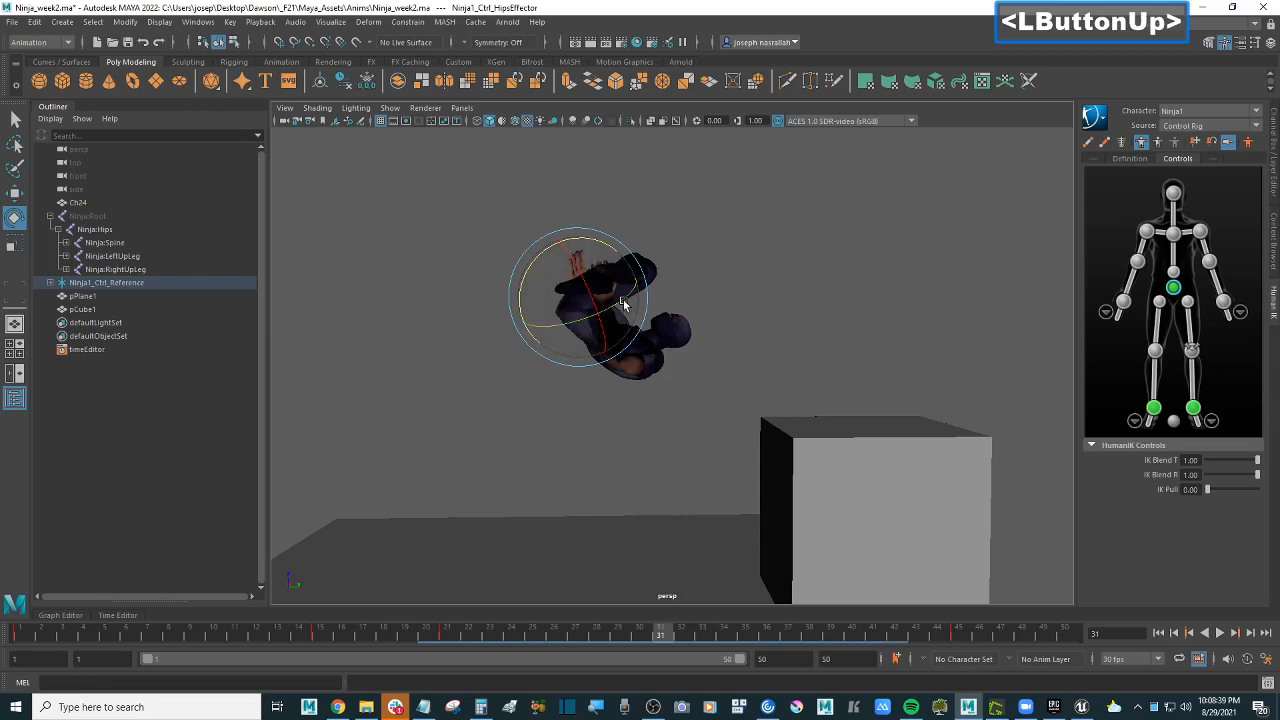
left_click_drag(540, 268, 437, 380)
left_click_drag(545, 262, 520, 280)
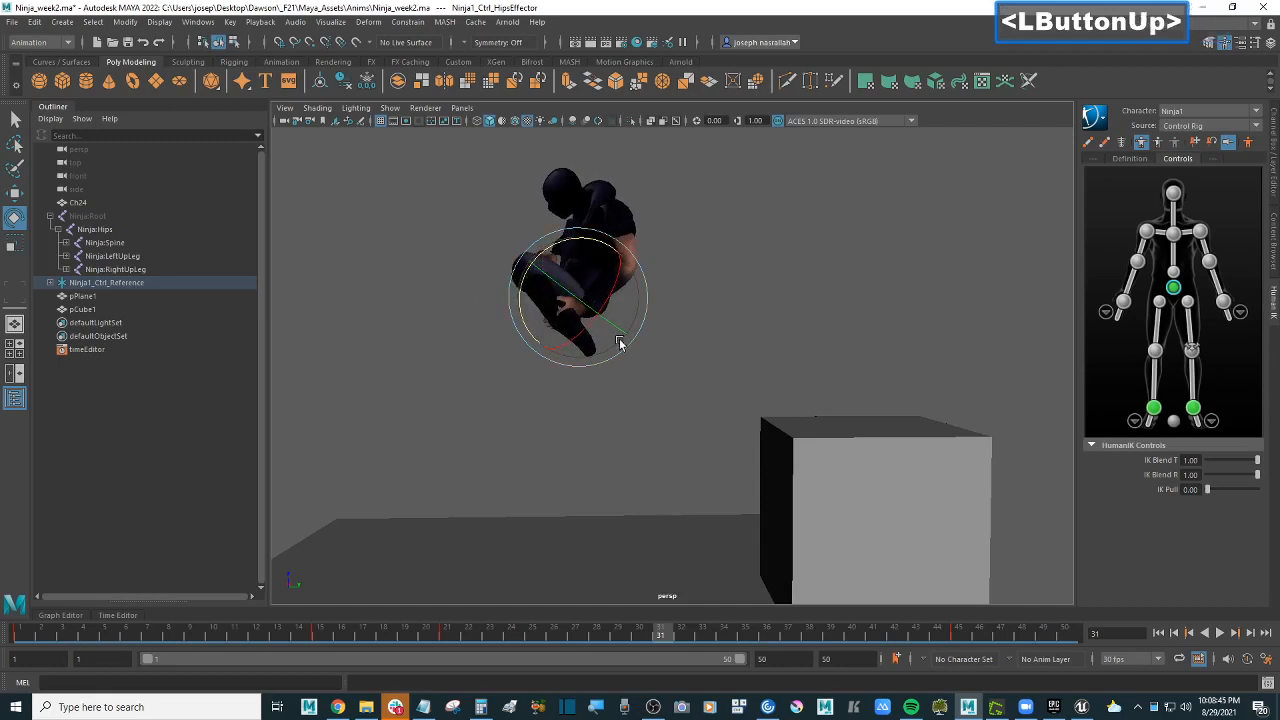
key("w")
left_click_drag(601, 288, 598, 375)
scroll(591, 337, "up", 2)
scroll(774, 333, "down", 2)
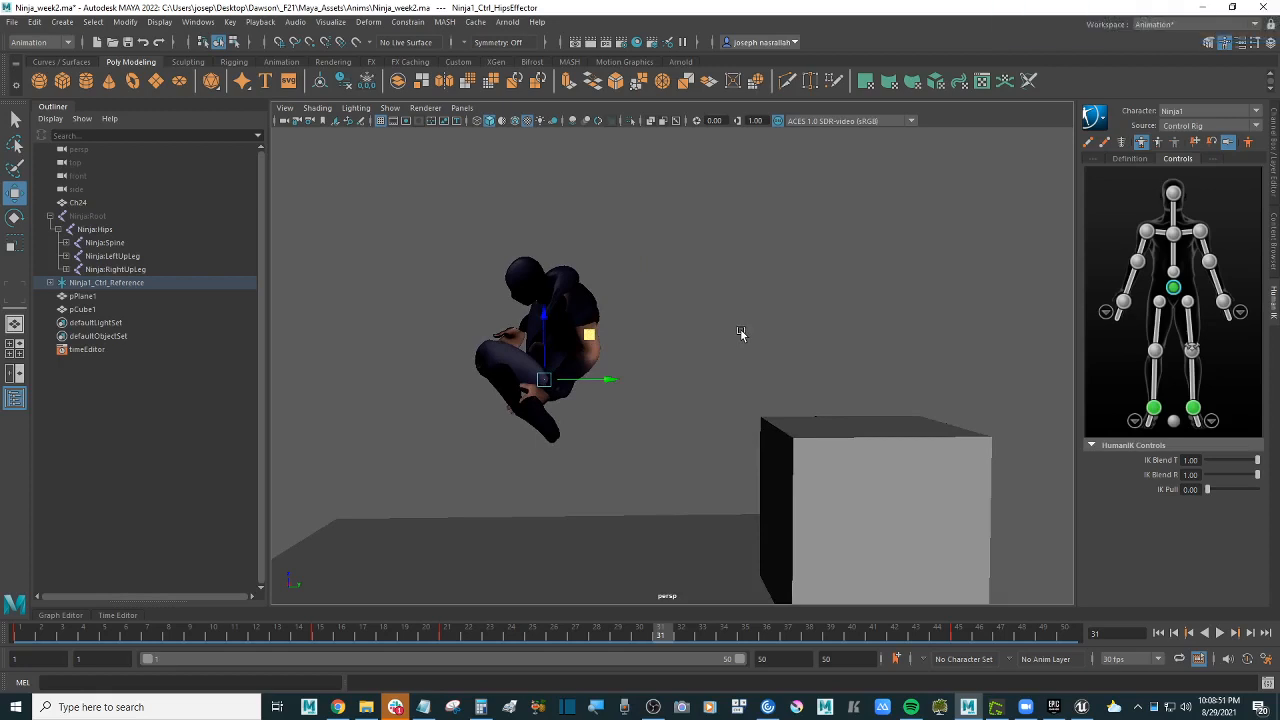
mouse_move(659, 634)
left_mouse_down()
mouse_move(450, 634)
mouse_move(940, 632)
mouse_move(642, 624)
mouse_move(457, 596)
mouse_move(656, 607)
mouse_move(325, 602)
mouse_move(412, 585)
mouse_move(656, 603)
mouse_move(645, 605)
left_mouse_up()
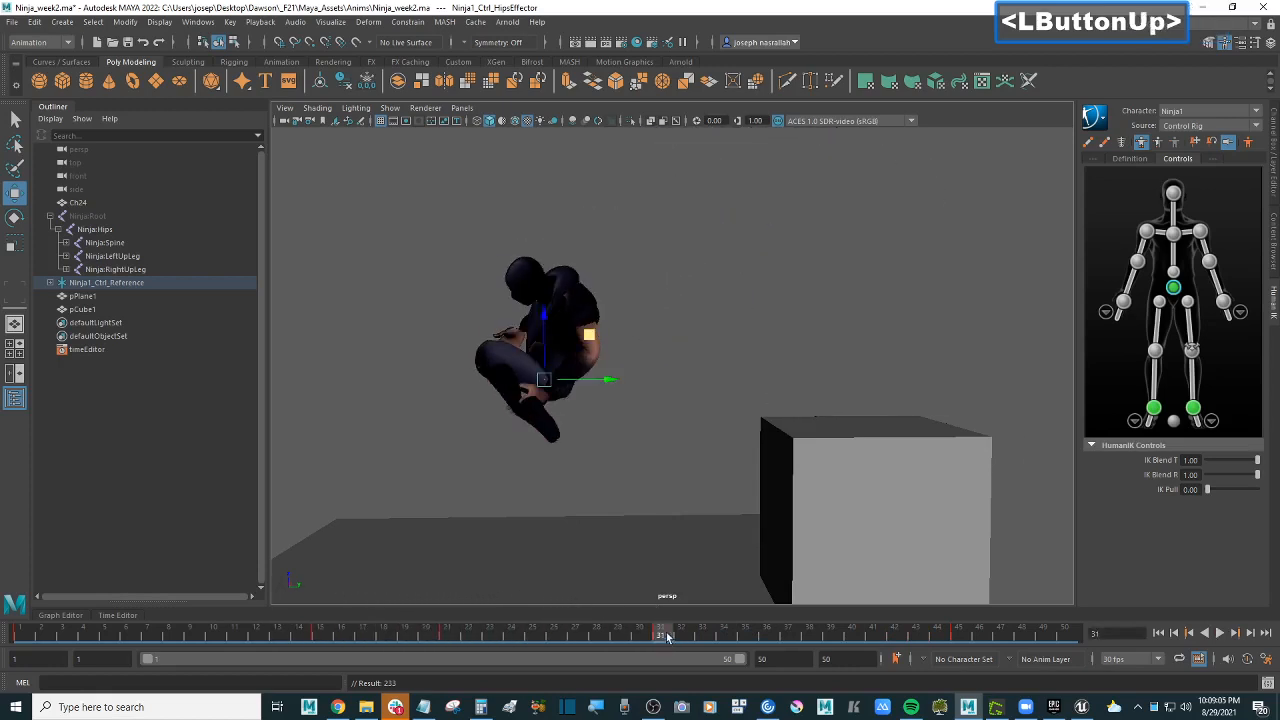
Step: Delete the hips effector's keys from frame 29 onward, including the landing key at frame 45
left_click(648, 636, "shift")
left_click_drag(996, 636, 612, 636, "shift")
right_click(690, 636)
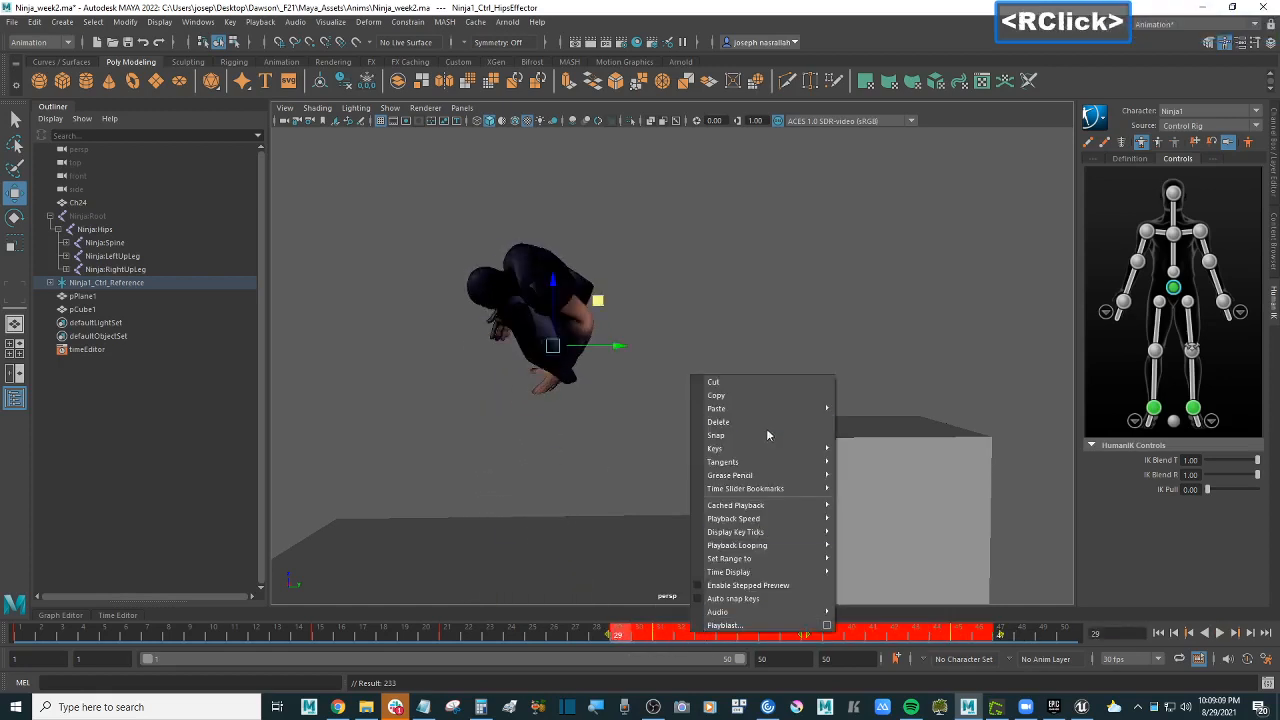
left_click(759, 423)
Step: At frame 30, rotate the hips effector so the head points up, move it down away from the box, and key the pose
left_click_drag(619, 636, 660, 634)
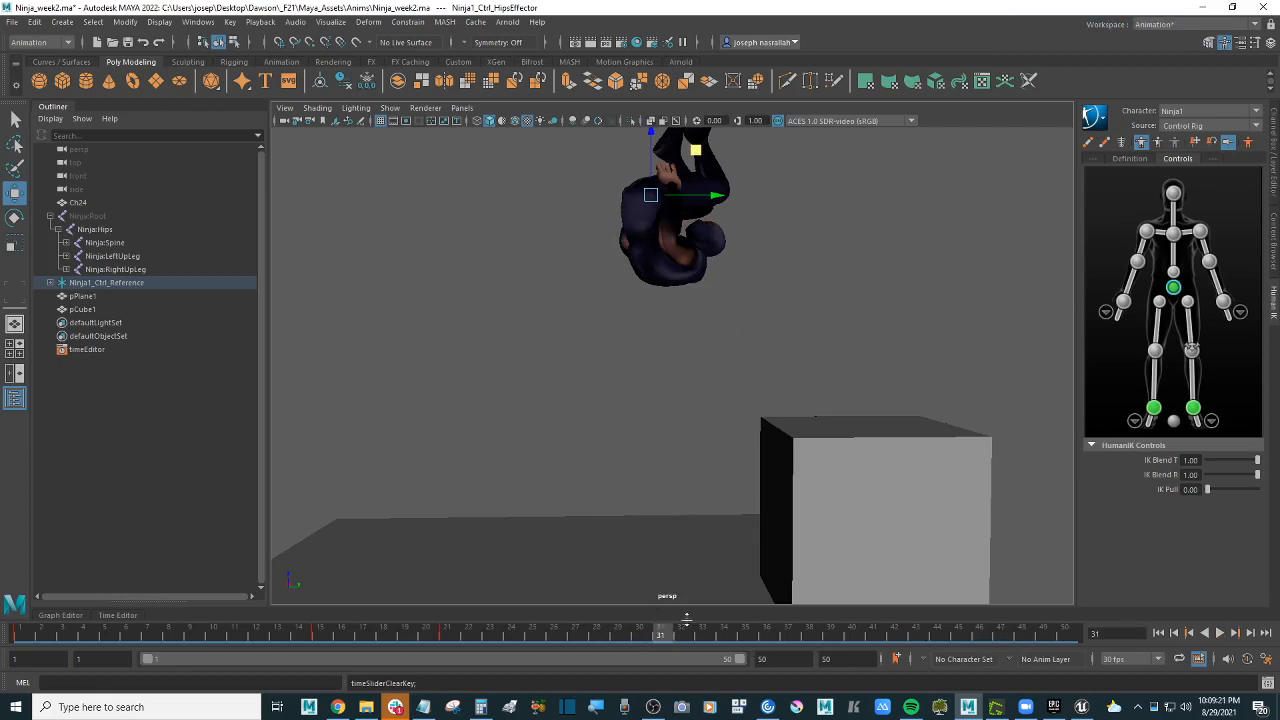
left_click_drag(663, 636, 648, 603)
middle_click_drag(729, 366, 667, 489, "alt")
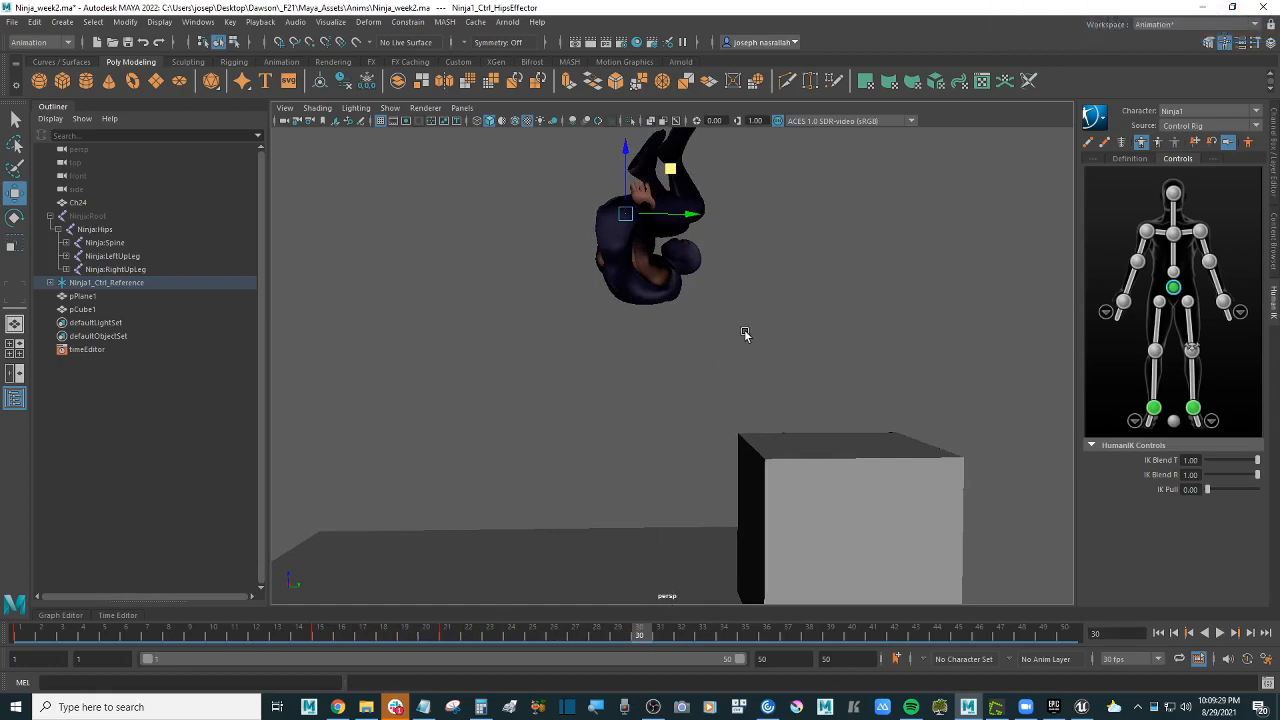
left_click(16, 219)
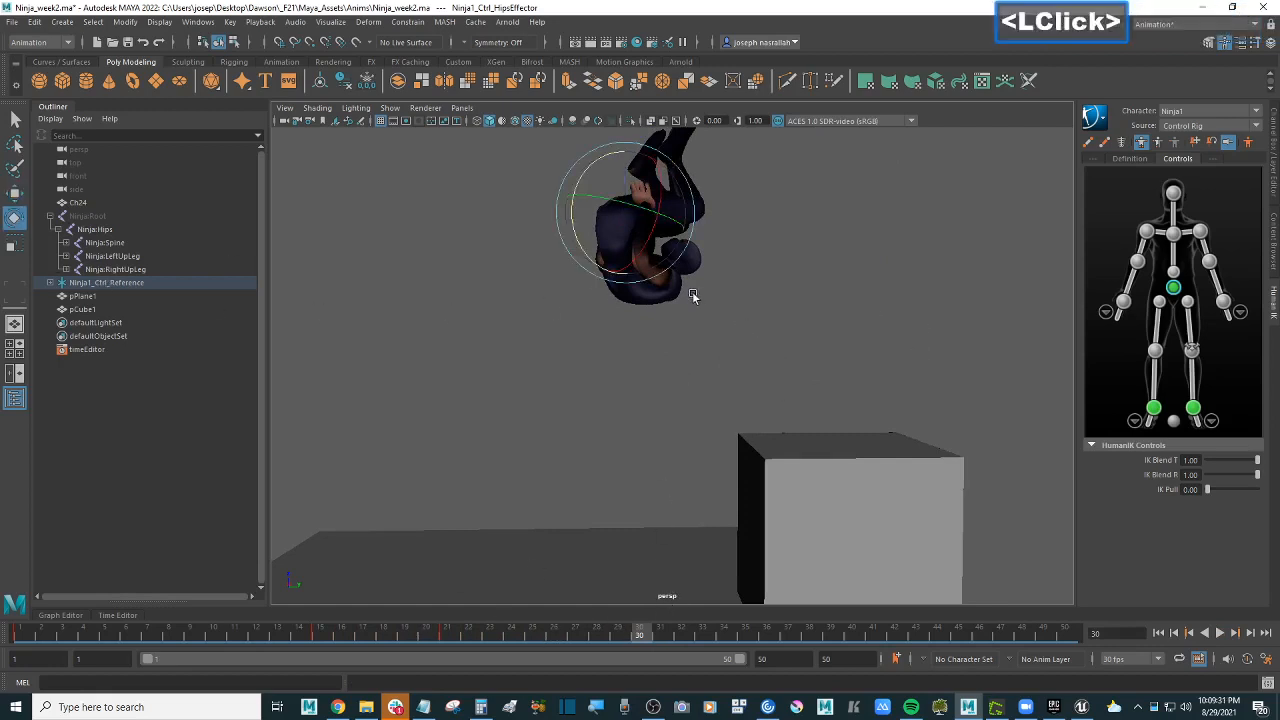
middle_click_drag(699, 296, 728, 308, "alt")
left_click_drag(598, 215, 692, 311)
left_click(575, 273)
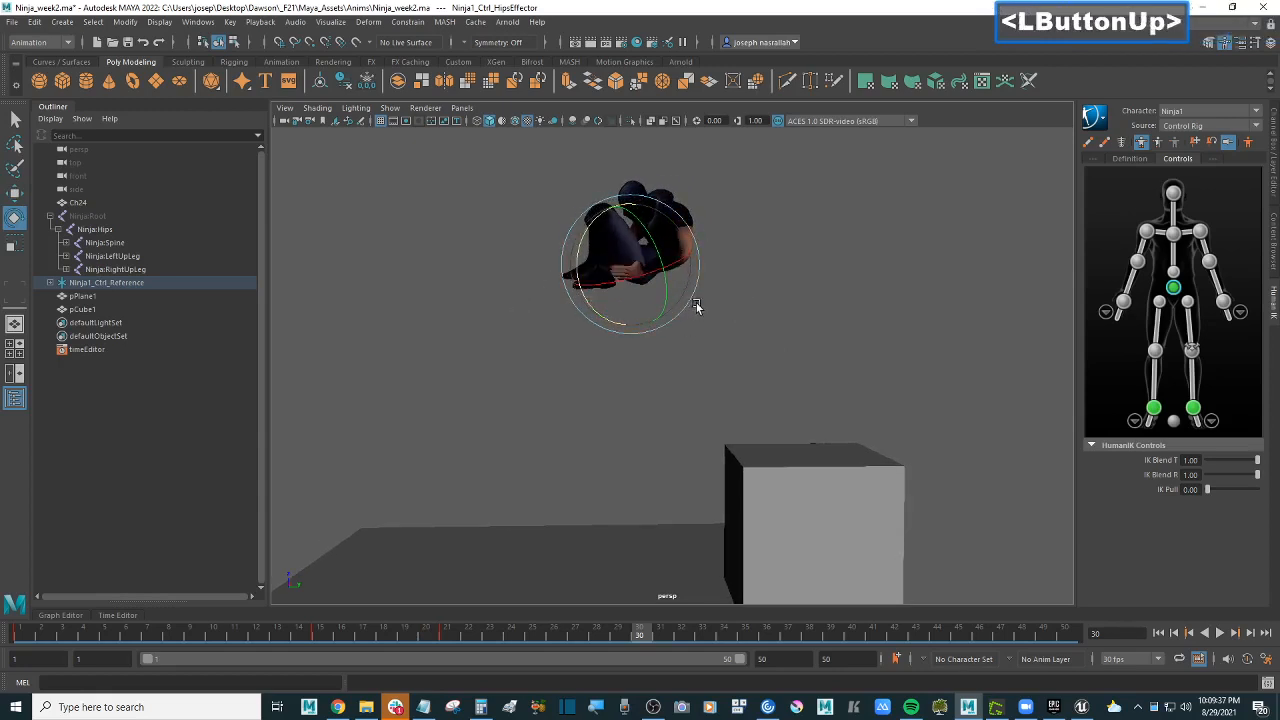
key("w")
left_click_drag(630, 264, 537, 386)
key("s")
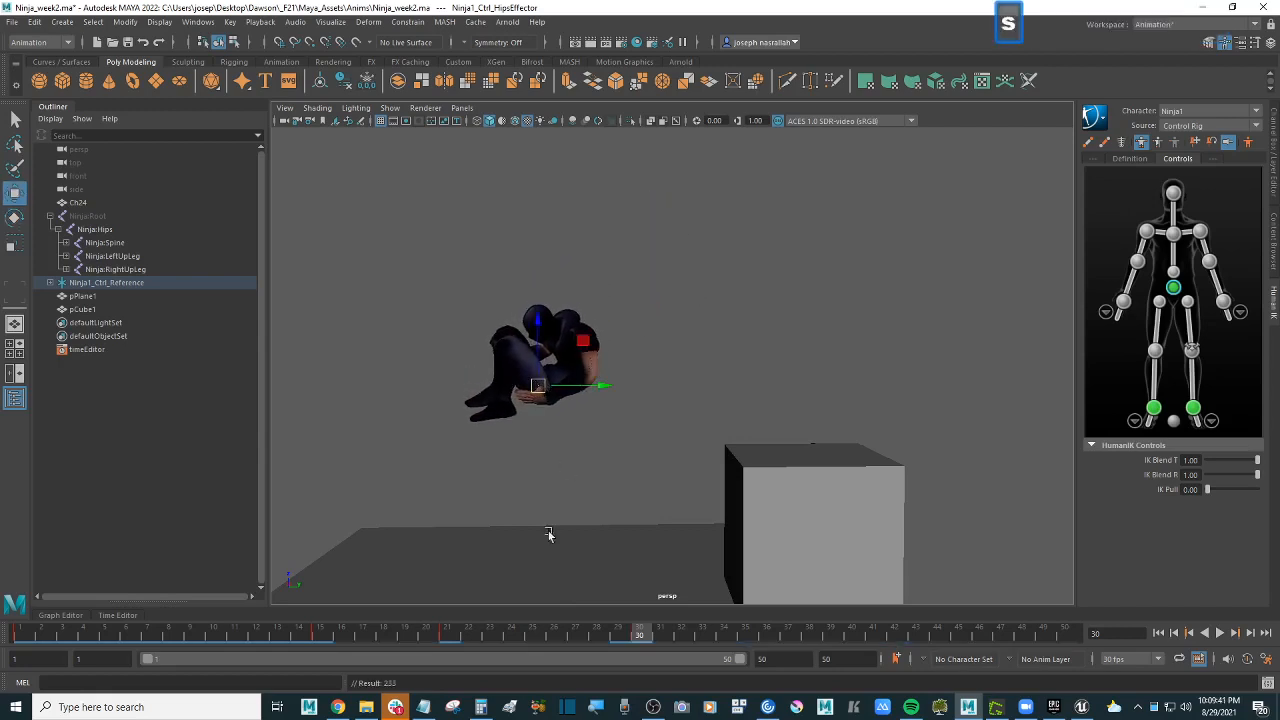
left_click_drag(600, 634, 634, 640)
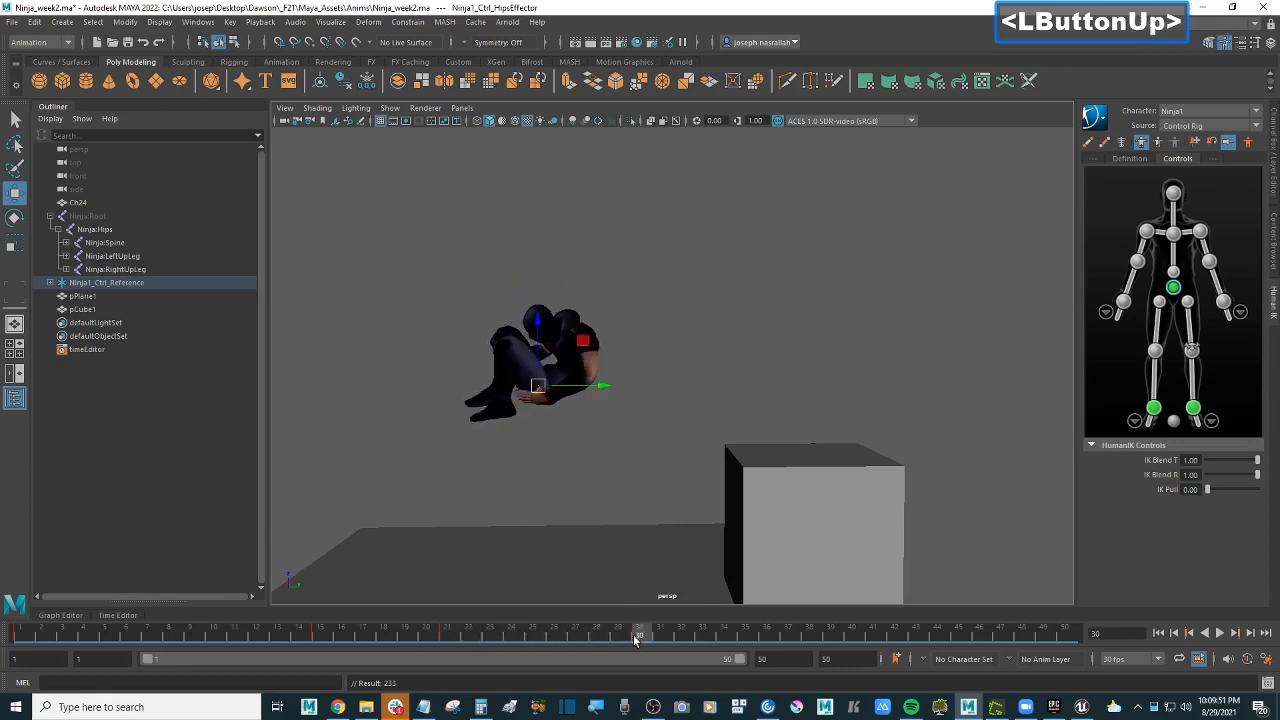
Step: Open the Graph Editor and examine the hips effector's Rotate X, Rotate Y and Rotate Z curves up to frame 30
left_click(60, 615)
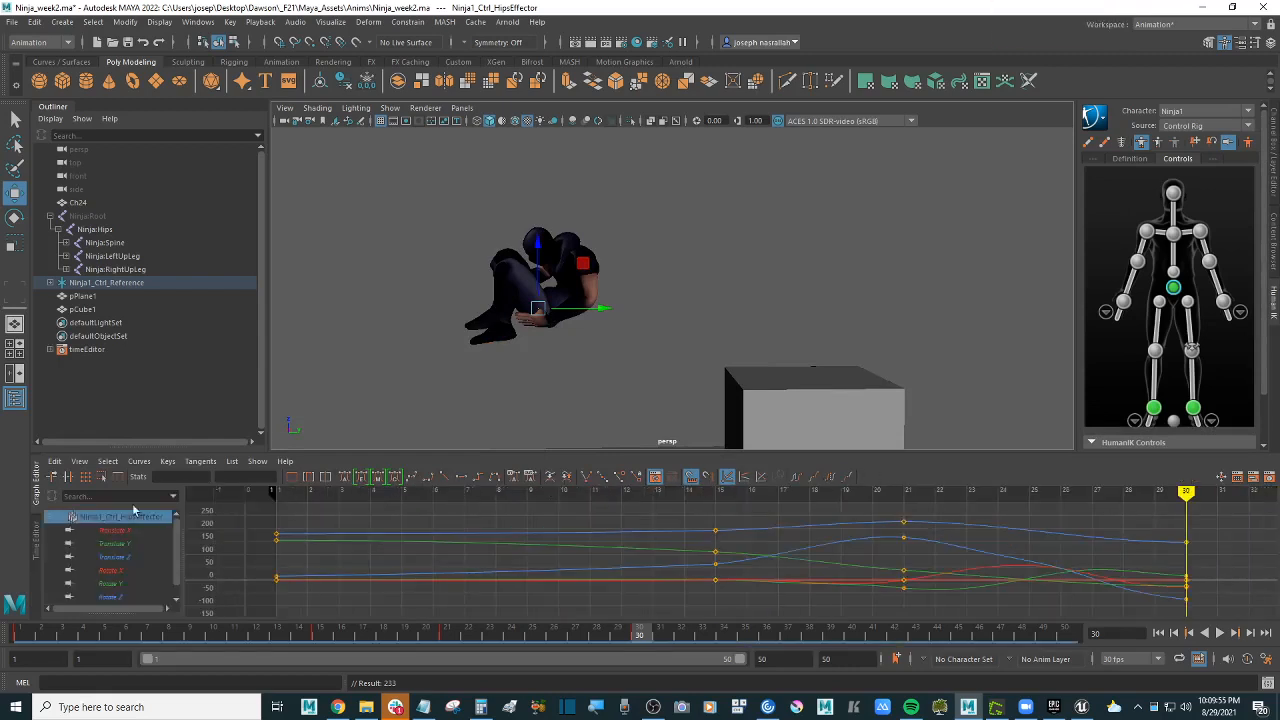
left_click(124, 570)
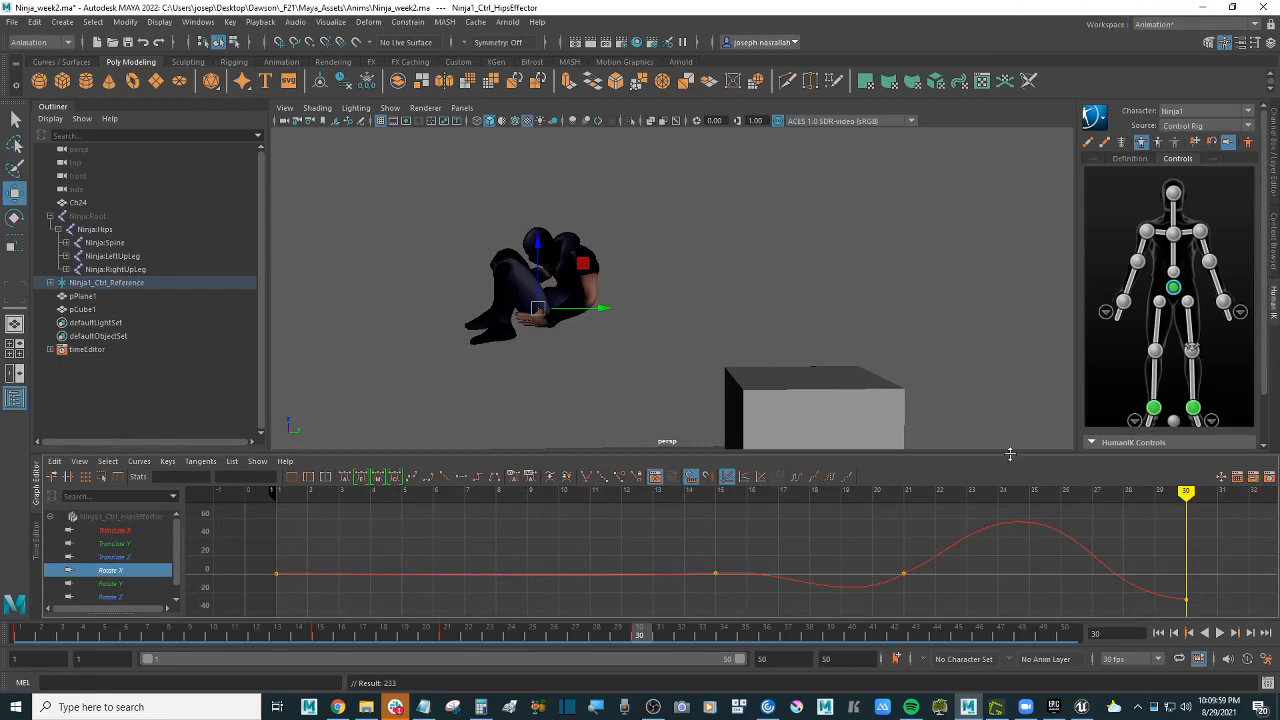
left_click_drag(1012, 453, 971, 386)
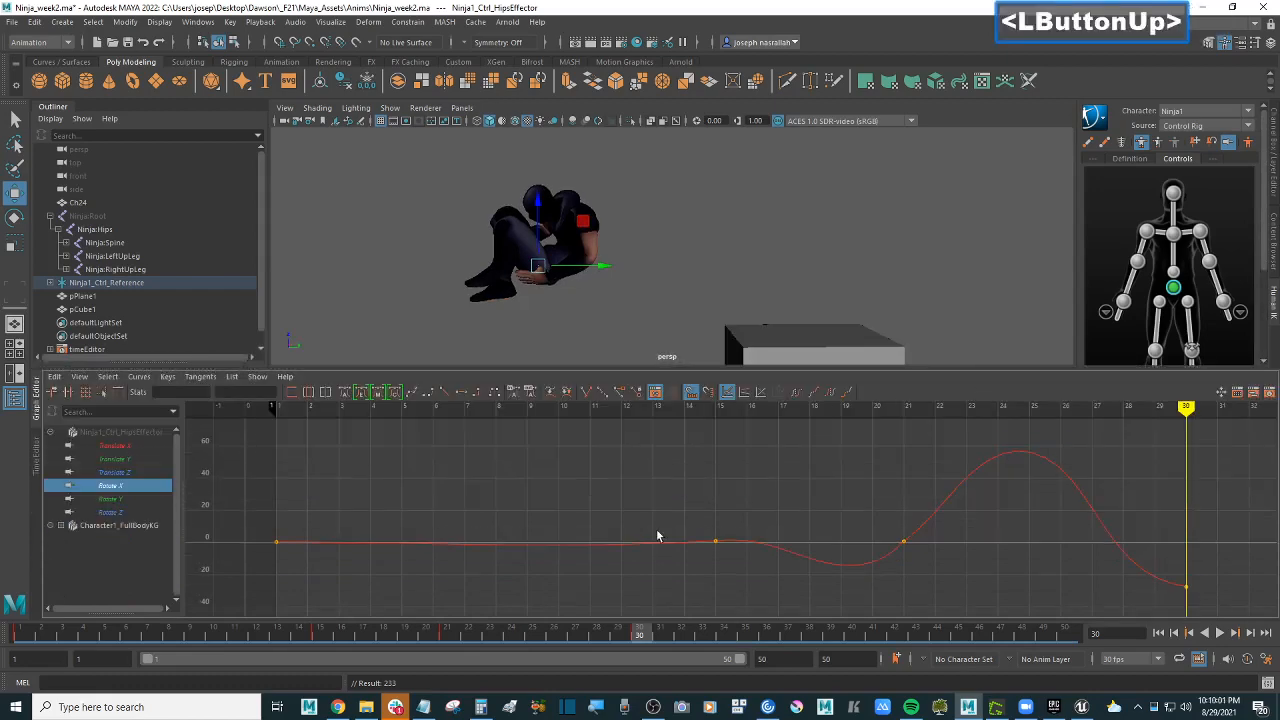
left_click(115, 499)
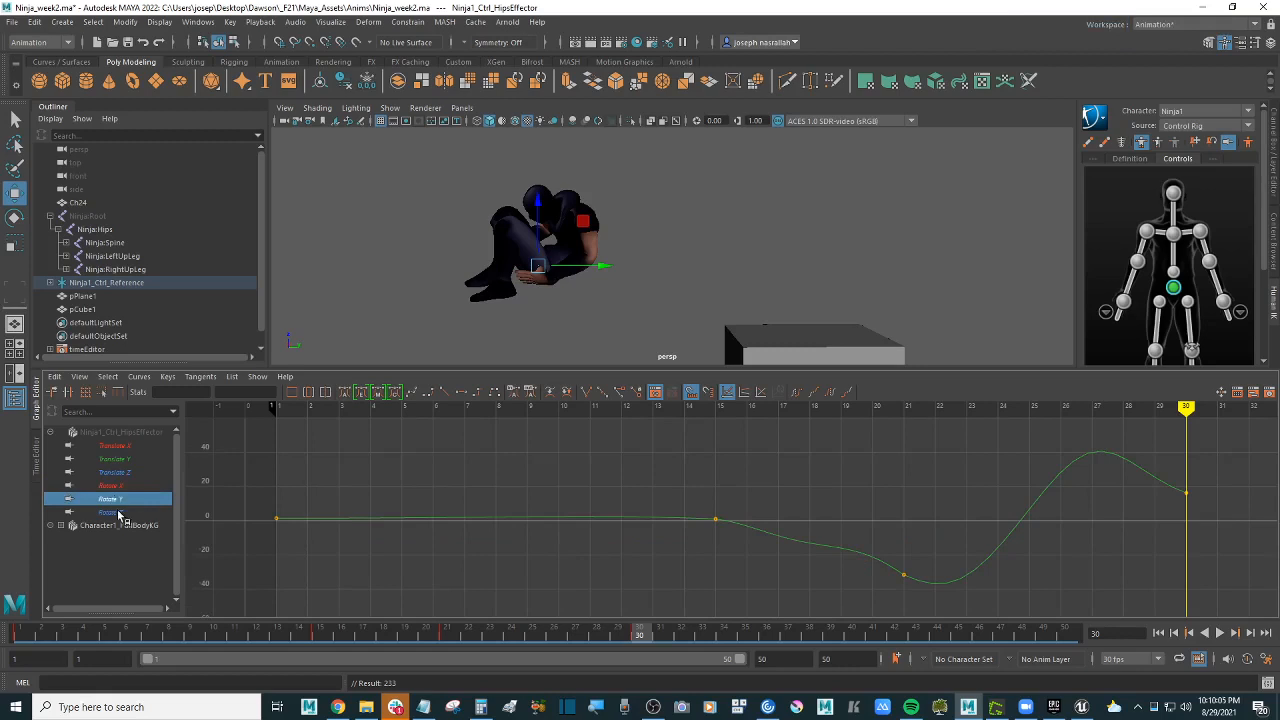
left_click(119, 512)
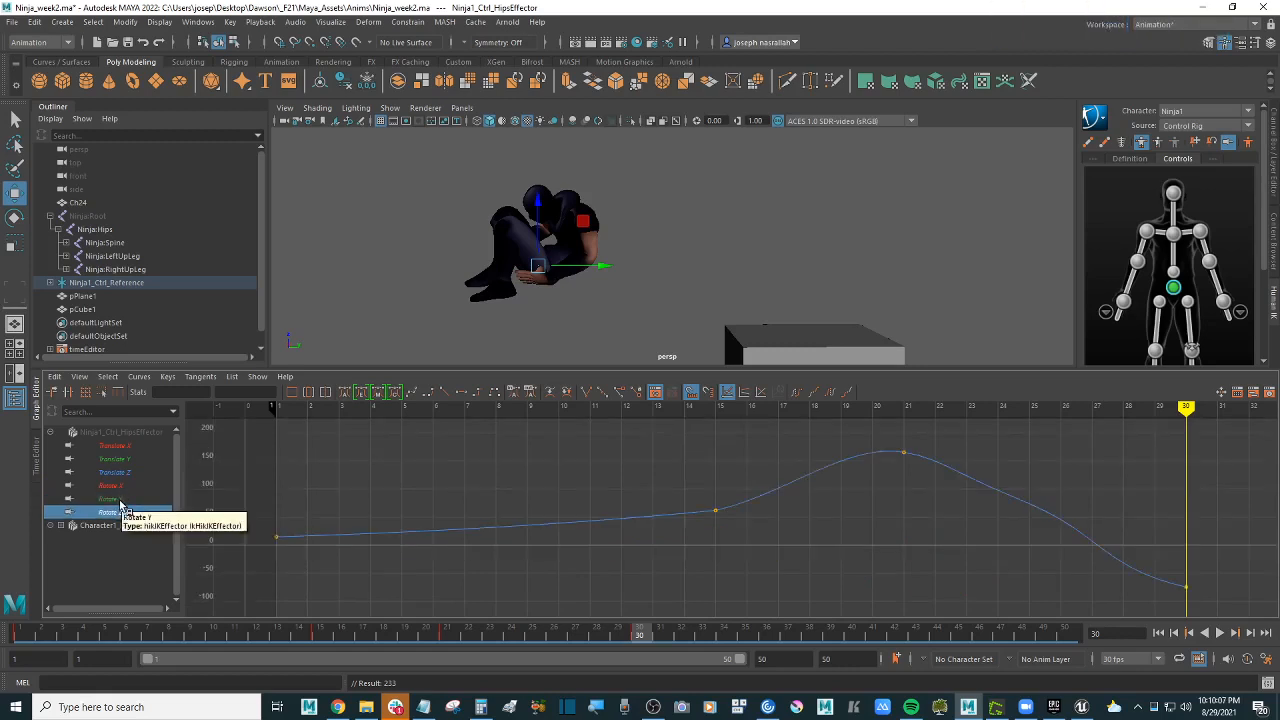
left_click(110, 499)
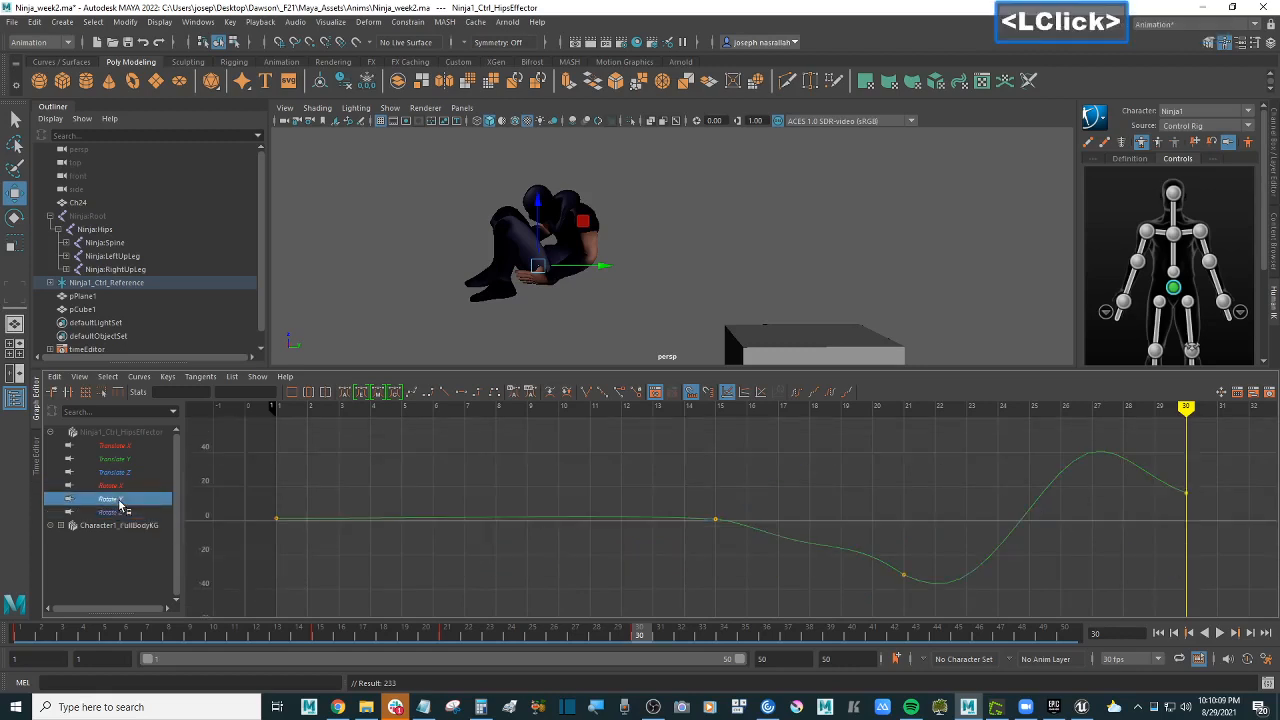
Step: Lower the hips effector's Rotate Y key at frame 30 to about -57.7 in the Graph Editor
left_click_drag(1188, 410, 1193, 495)
left_click(1193, 495)
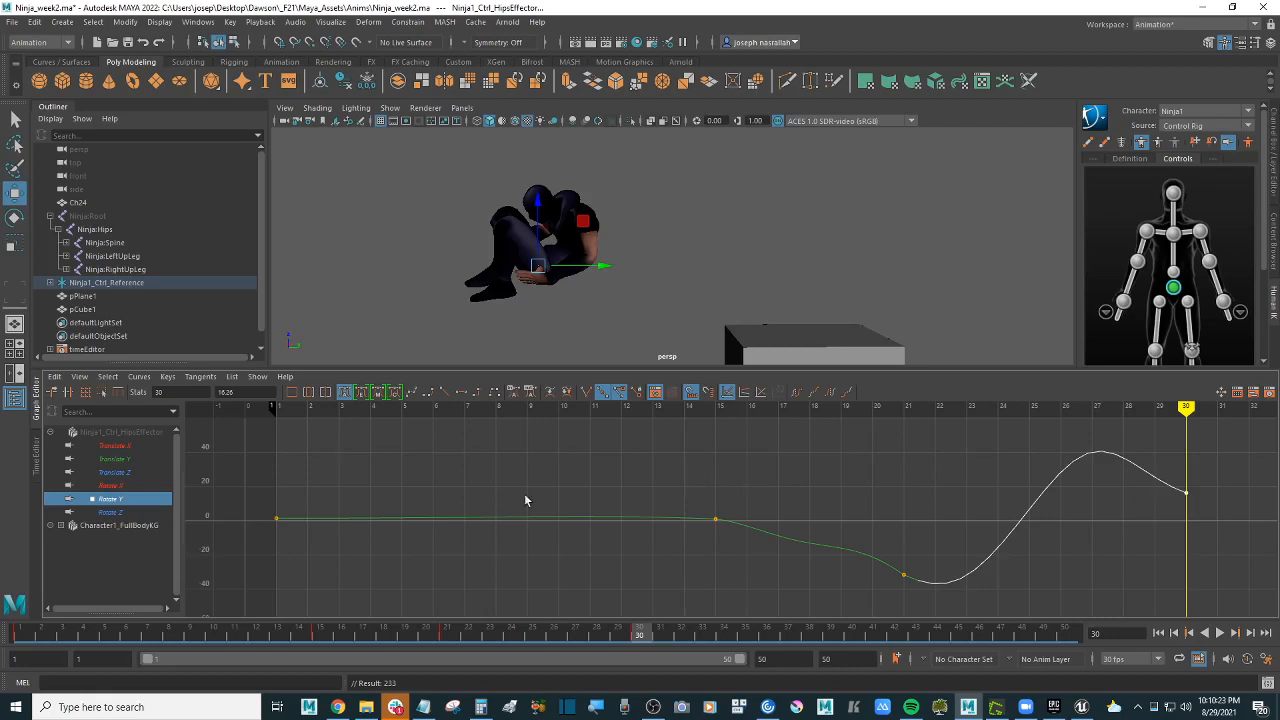
left_click_drag(1188, 497, 1180, 620)
scroll(770, 481, "down", 3)
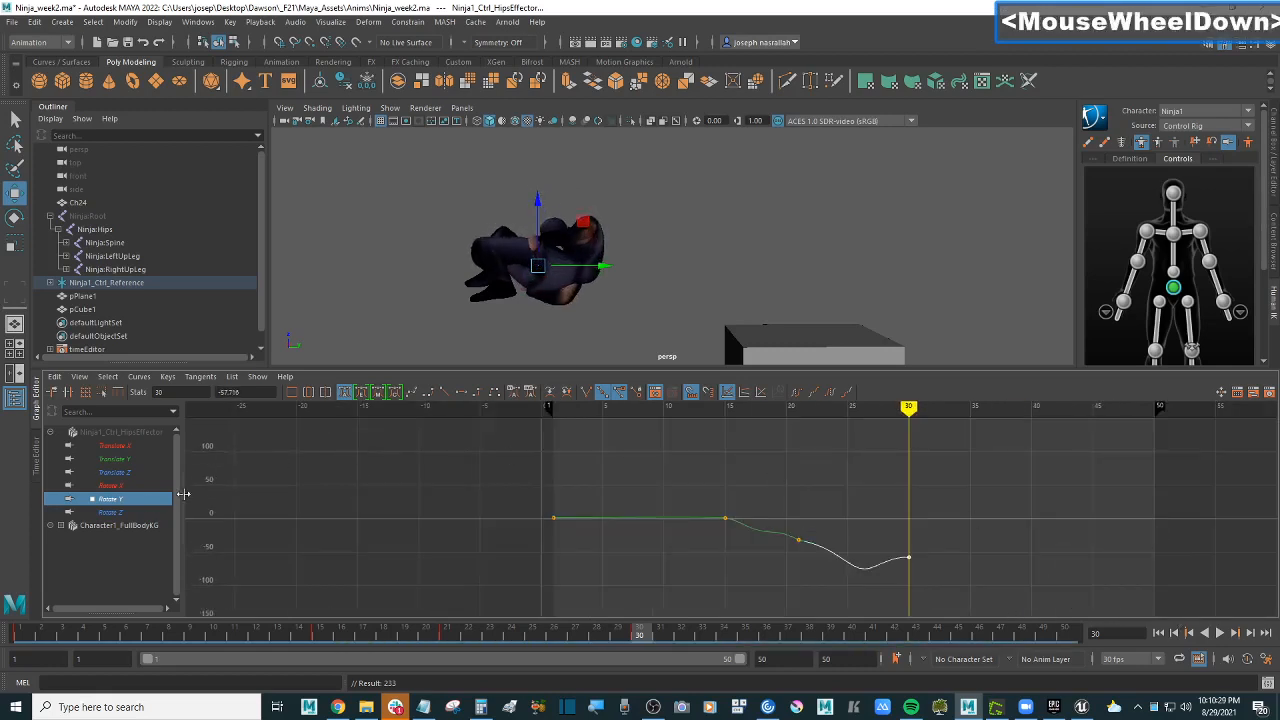
Step: Raise the hips effector's Rotate X key at frame 30 to about 43 and check the pose at frame 28
left_click(110, 485)
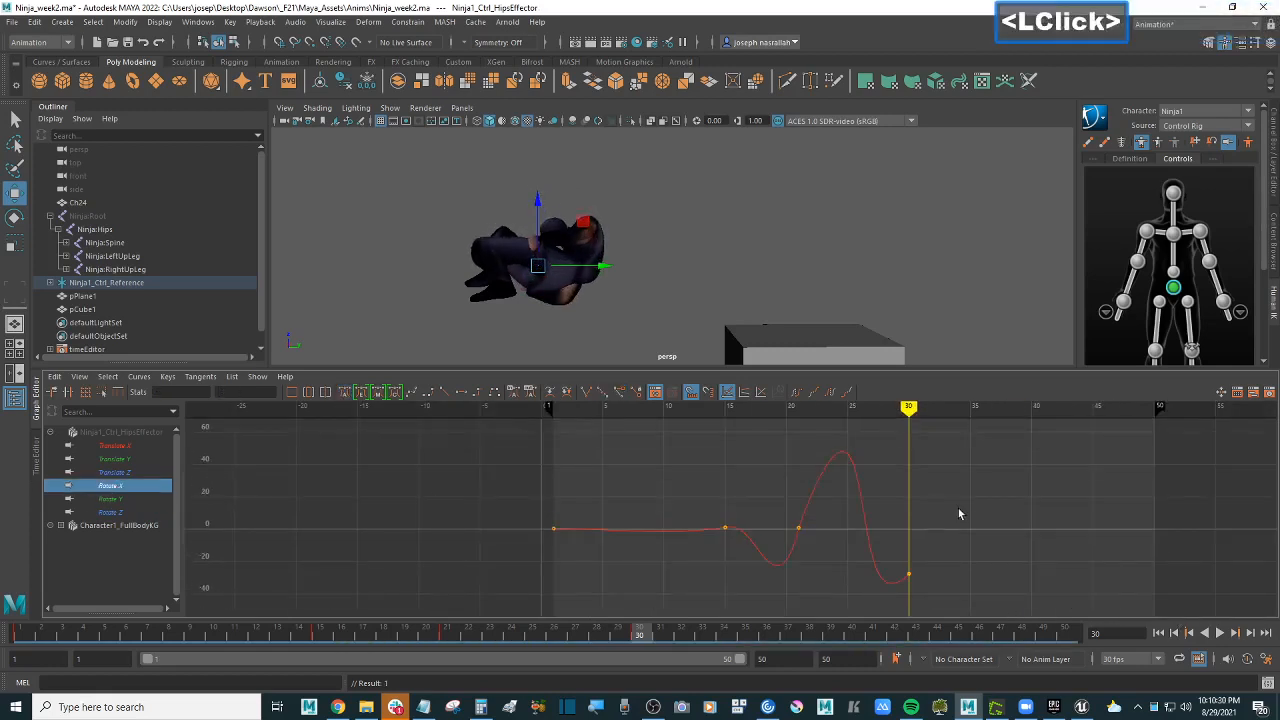
left_click(902, 582)
mouse_move(905, 575)
left_mouse_down()
mouse_move(914, 452)
mouse_move(691, 411)
mouse_move(884, 409)
left_mouse_up()
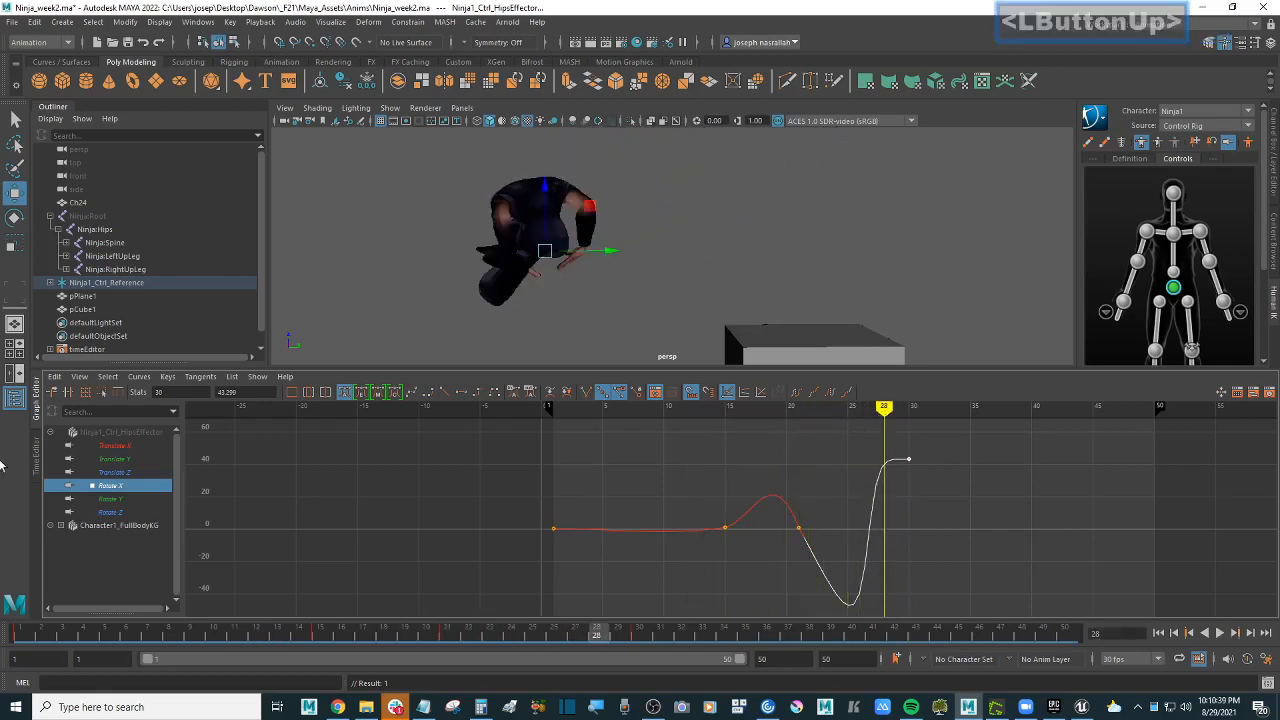
Step: Close the Graph Editor and delete the hips effector's key at frame 30
left_click(37, 401)
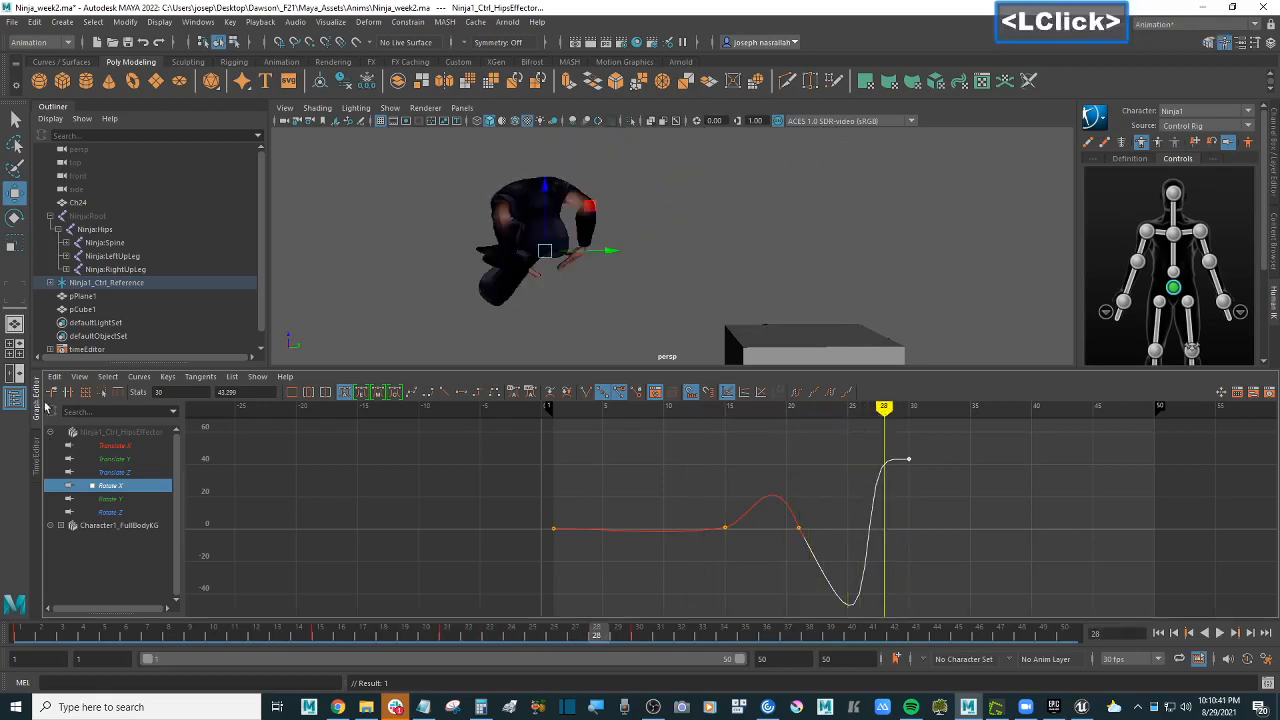
left_click_drag(672, 633, 613, 640, "shift")
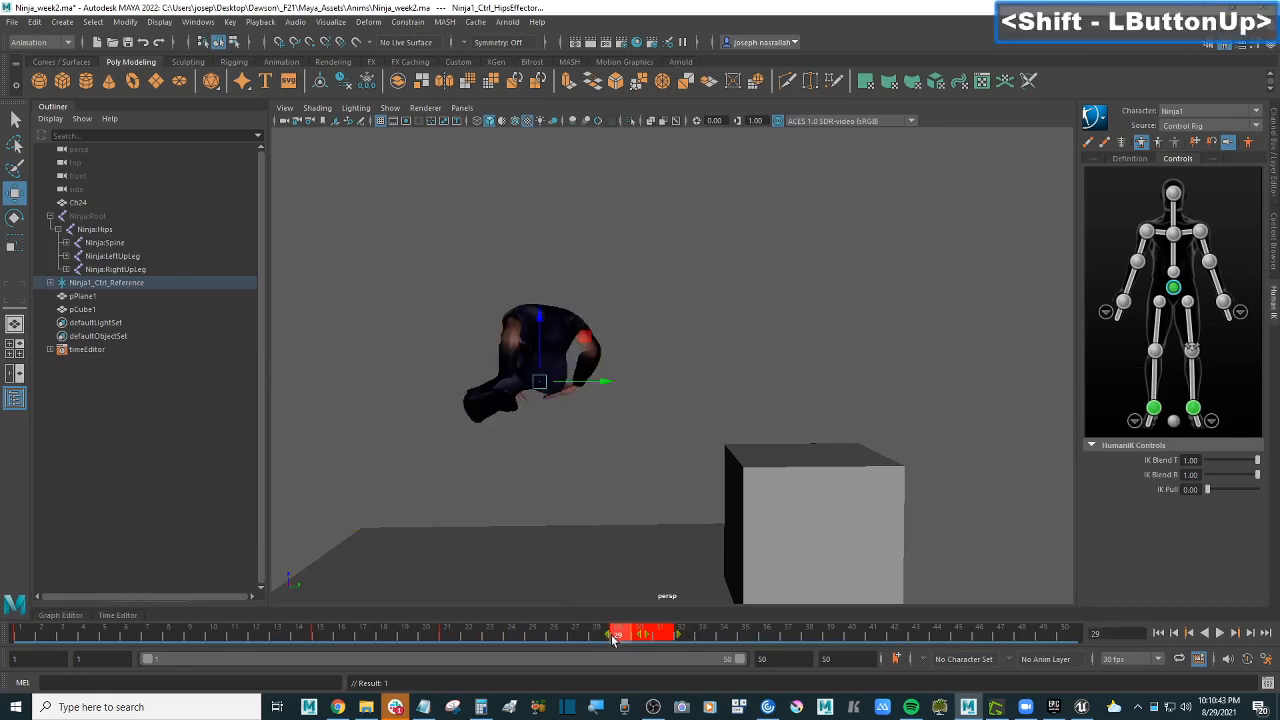
right_click(622, 636)
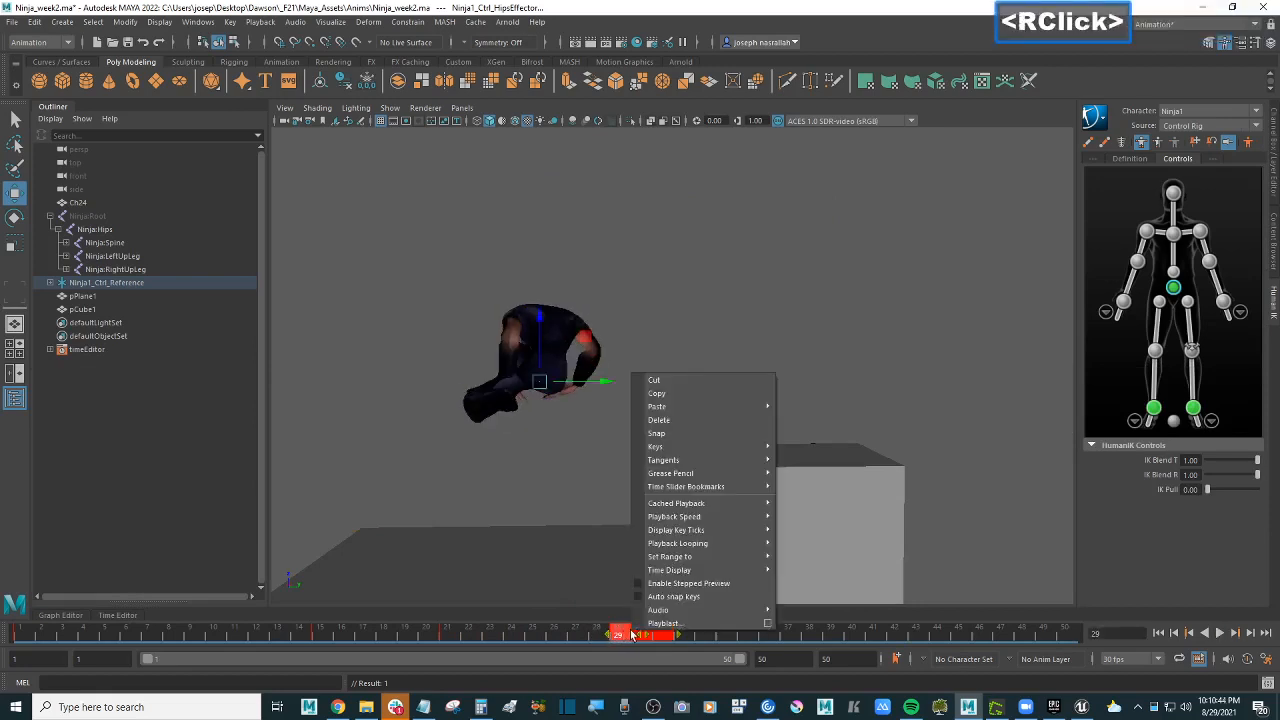
left_click(688, 421)
Step: Play back the flip and scrub past the tuck to frame 25
key("alt+v")
left_click(453, 628)
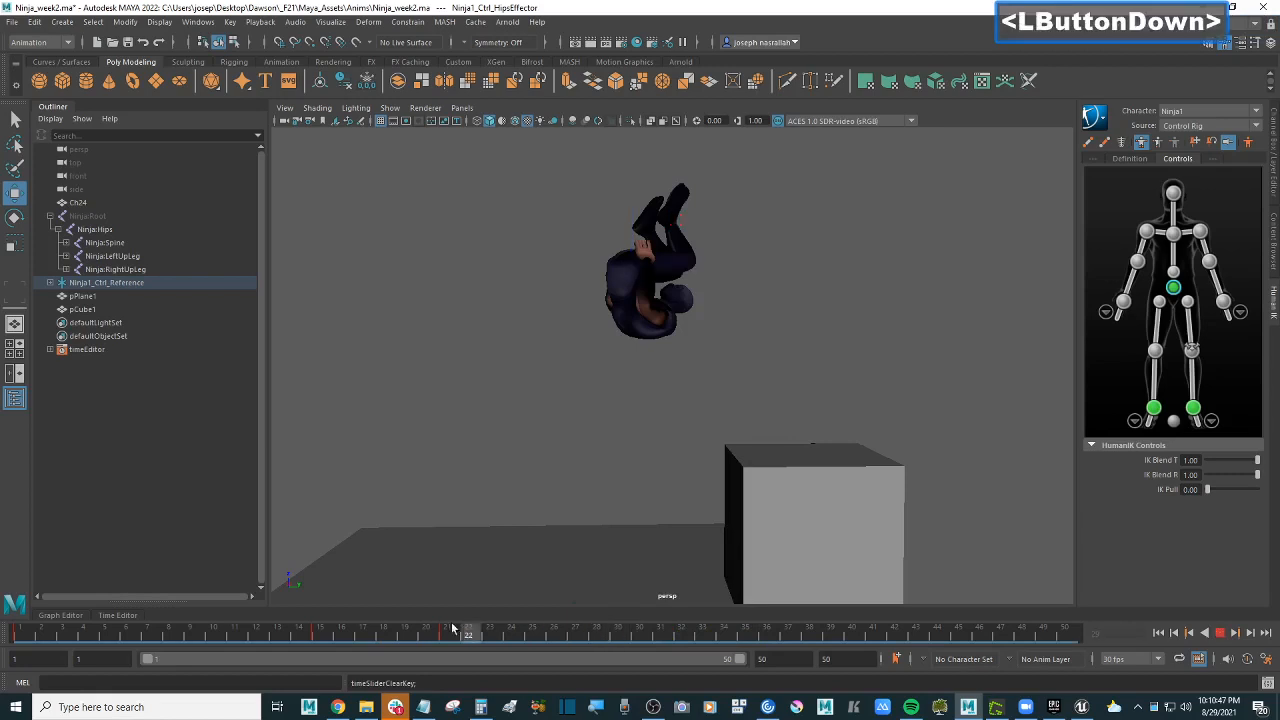
mouse_move(453, 628)
left_mouse_down()
mouse_move(597, 631)
mouse_move(298, 632)
mouse_move(490, 632)
mouse_move(525, 655)
left_mouse_up()
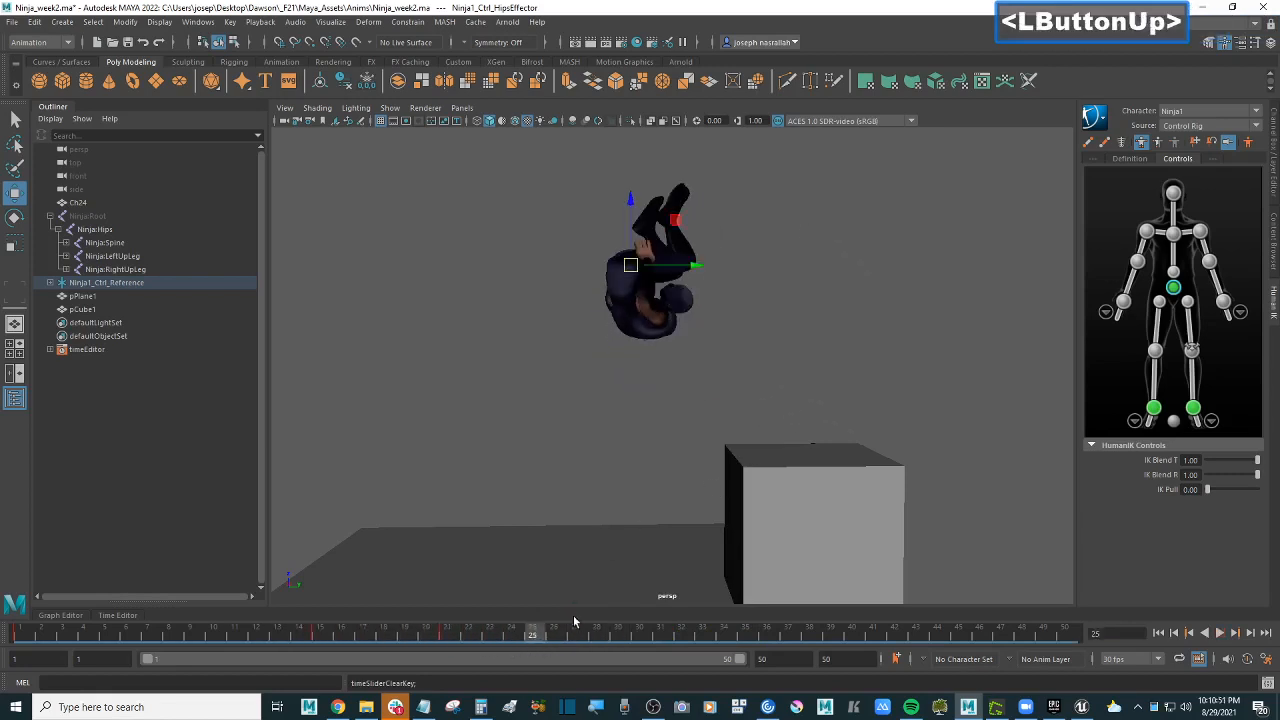
Step: Go to frame 27 and set the Rotate tool's axis orientation to World for the hips effector
left_click(557, 636)
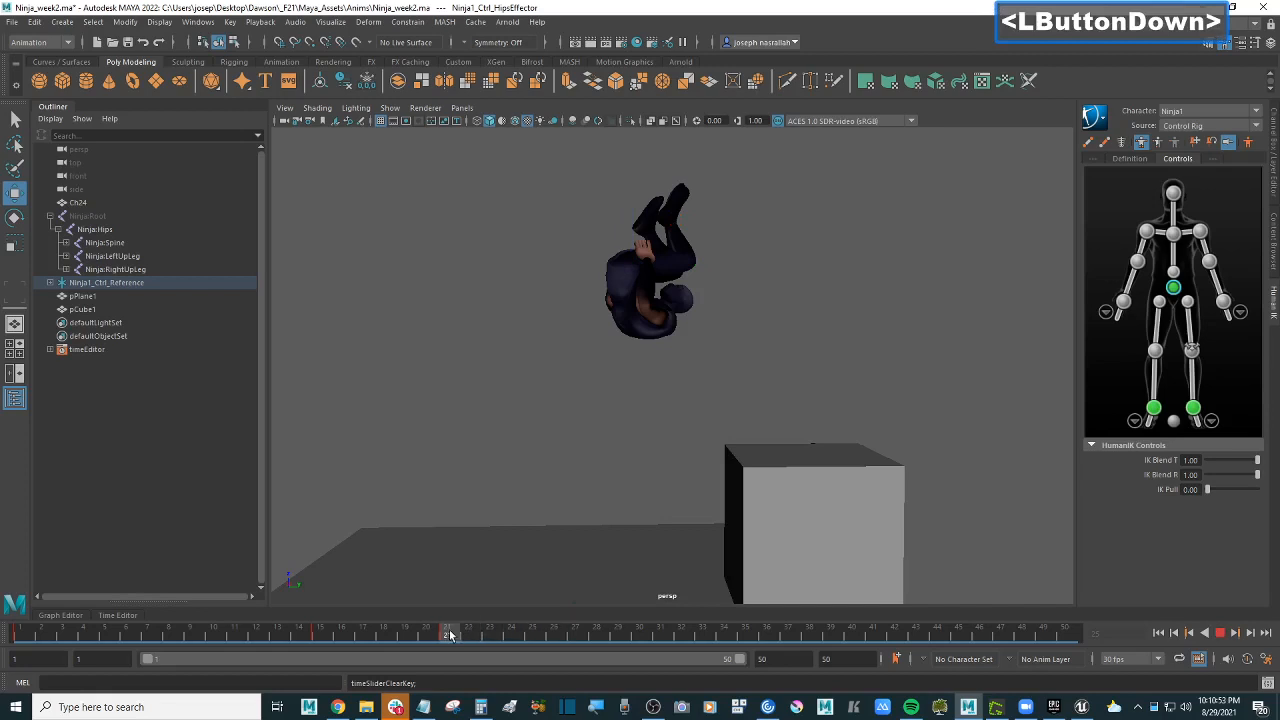
left_click_drag(549, 636, 576, 634)
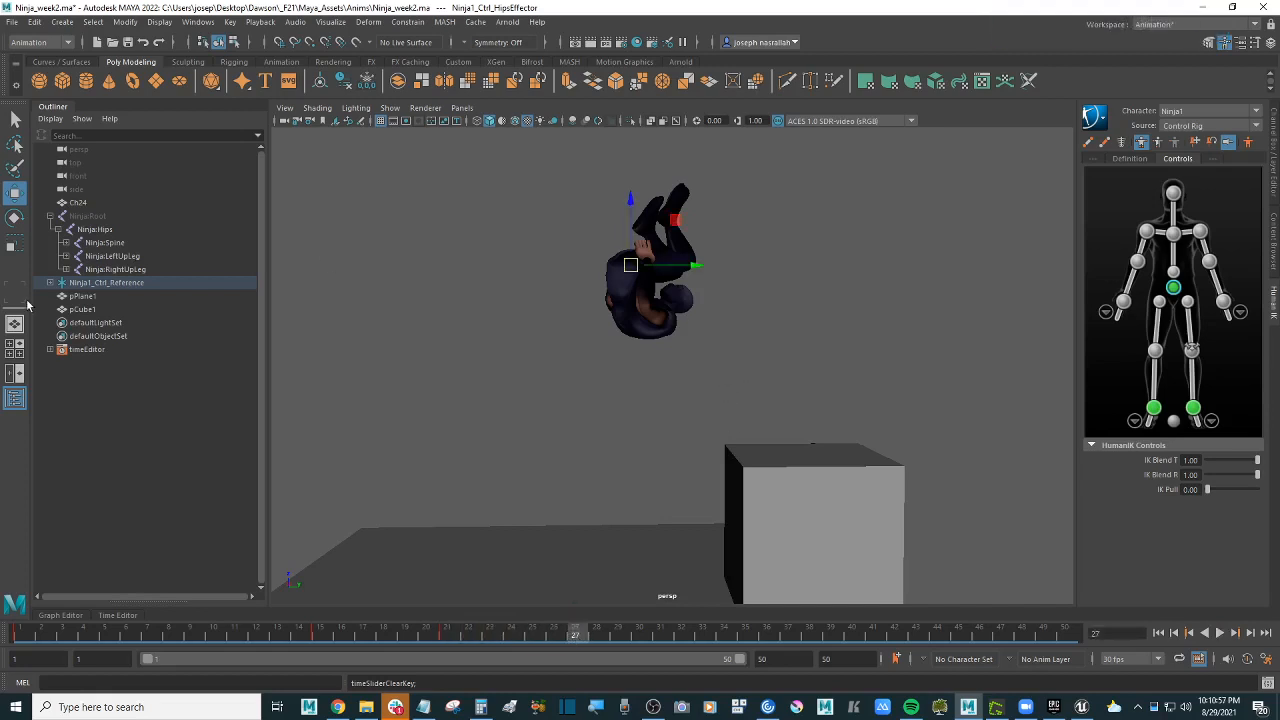
left_click(20, 218)
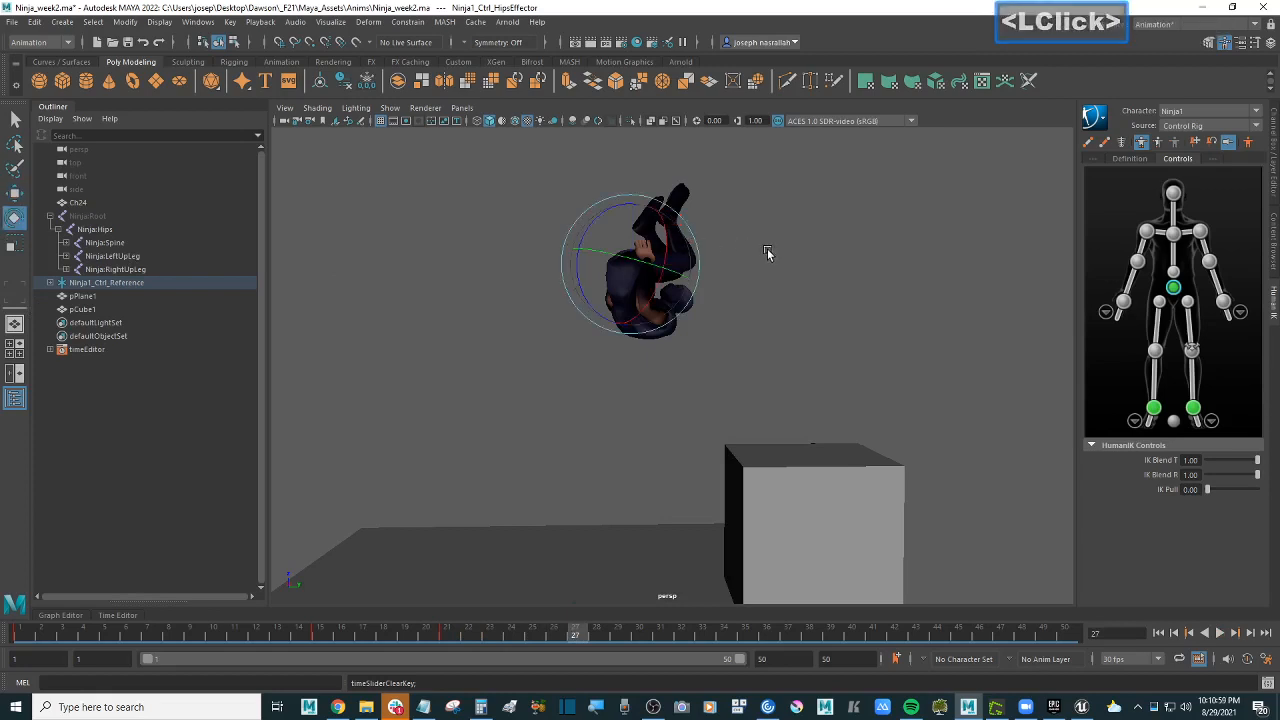
left_click_drag(771, 254, 772, 252, "alt")
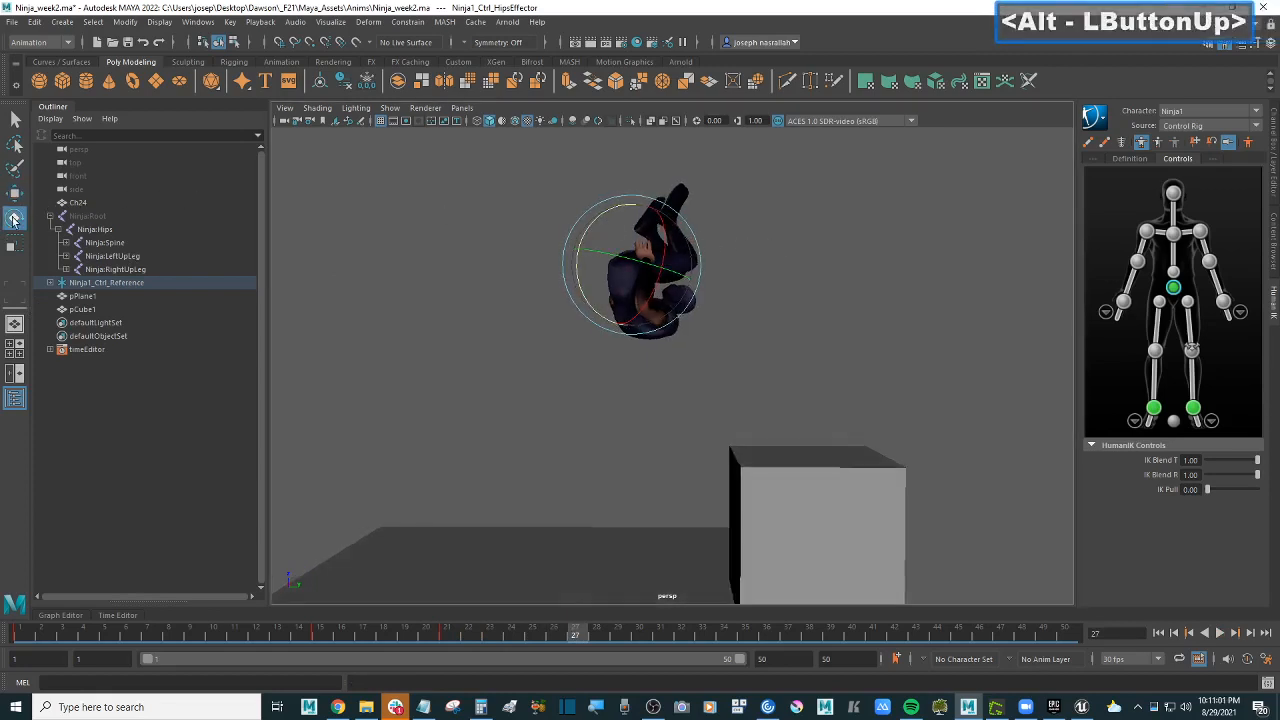
double_click(15, 218)
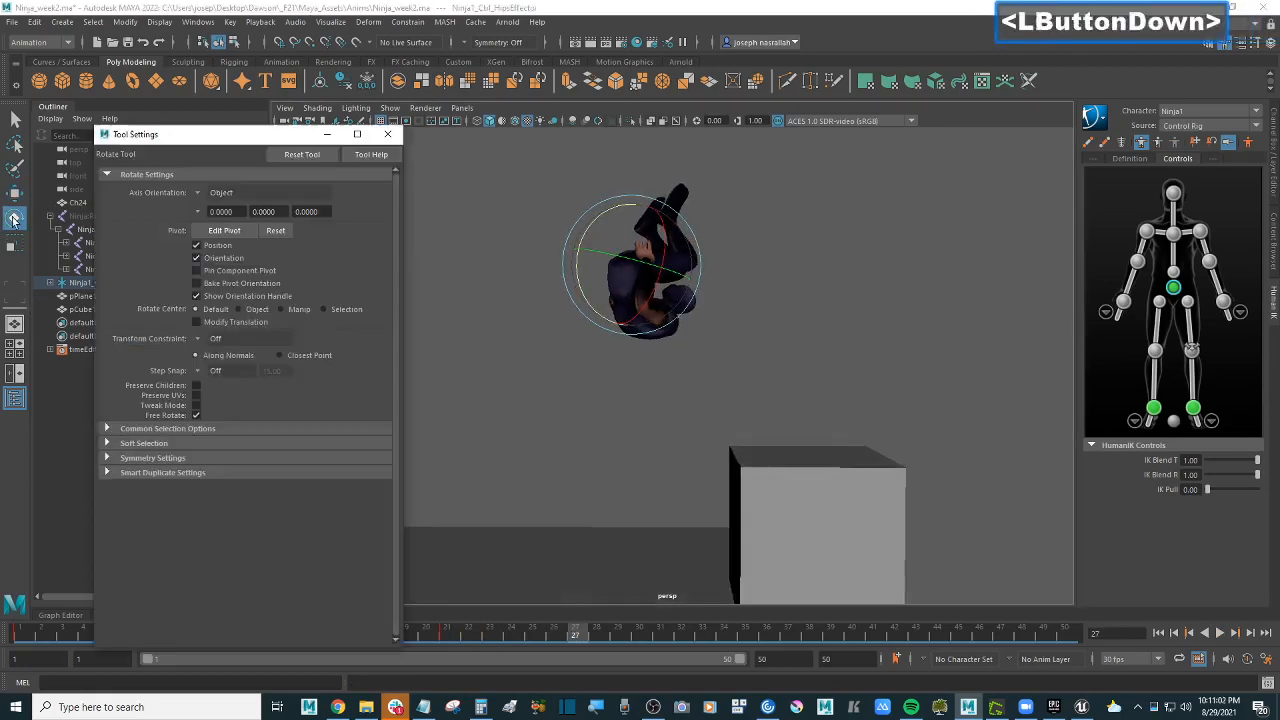
left_click(201, 193)
left_click(228, 210)
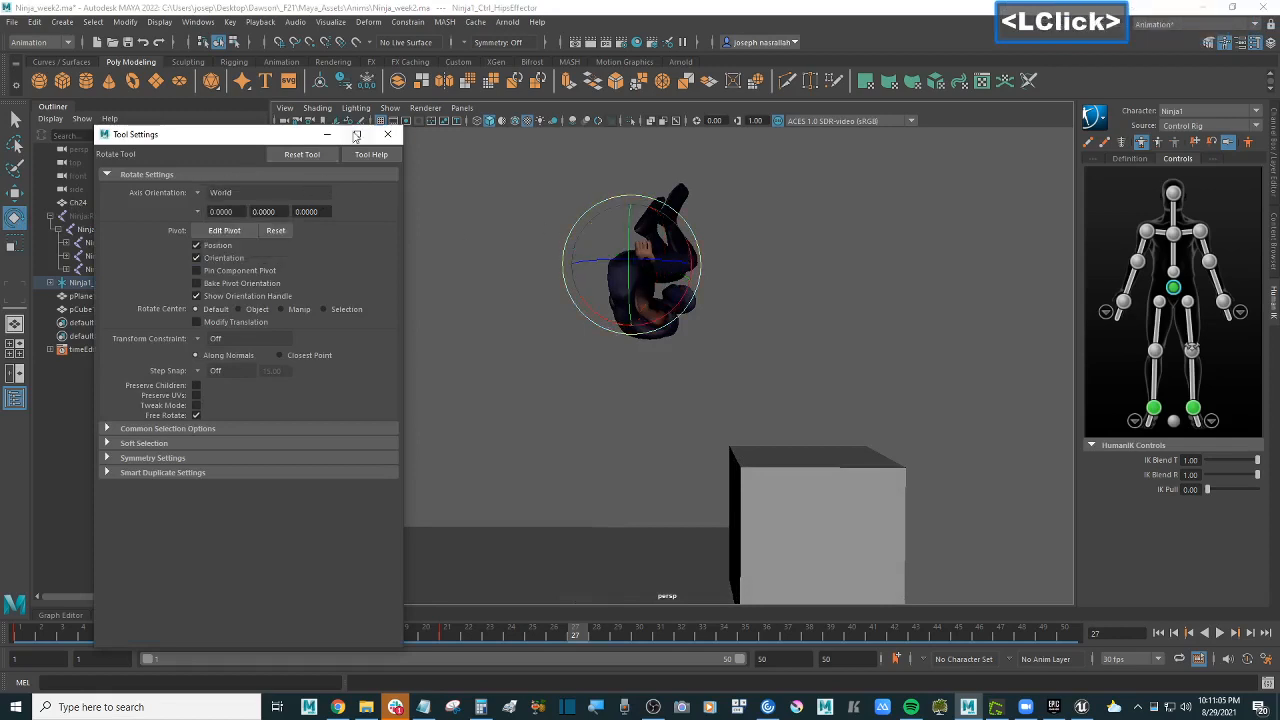
left_click(388, 134)
Step: Rotate the hips effector at frame 27 to bring the tucked ninja upright, key it, and scrub through the surrounding frames
left_click_drag(756, 317, 683, 178, "alt")
scroll(710, 300, "up", 2, "alt")
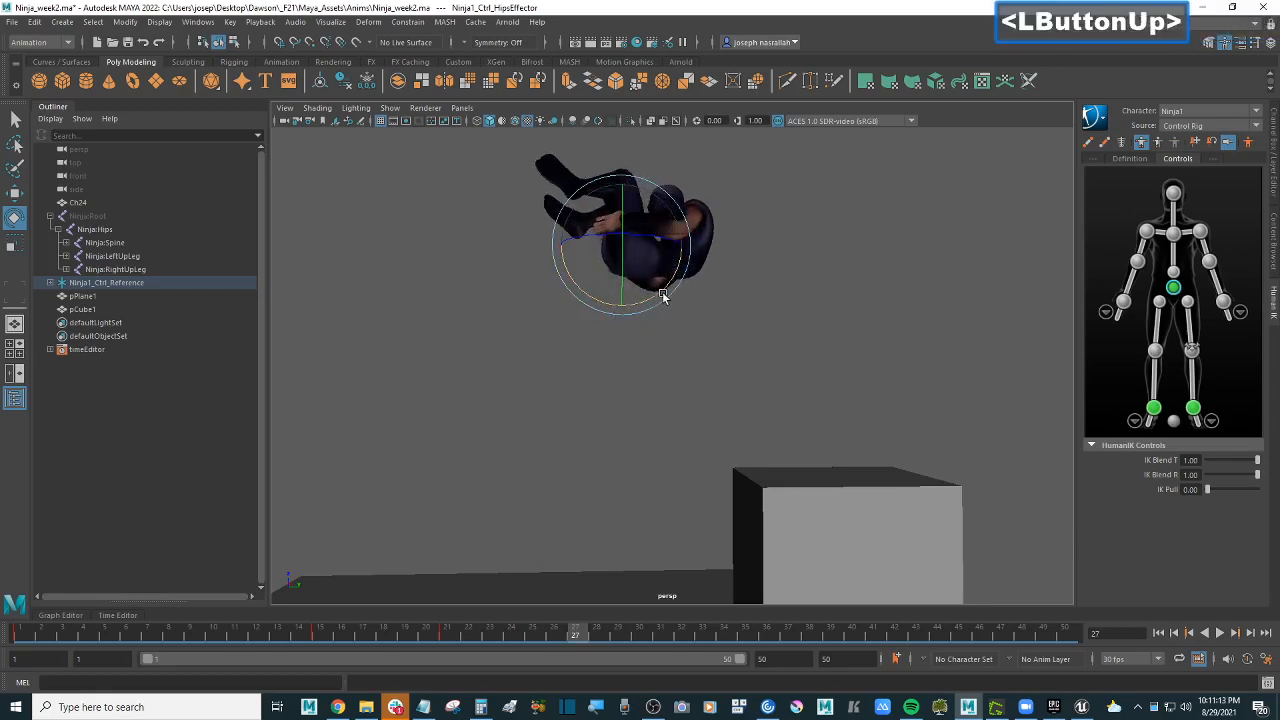
left_click_drag(663, 296, 672, 230)
key("s")
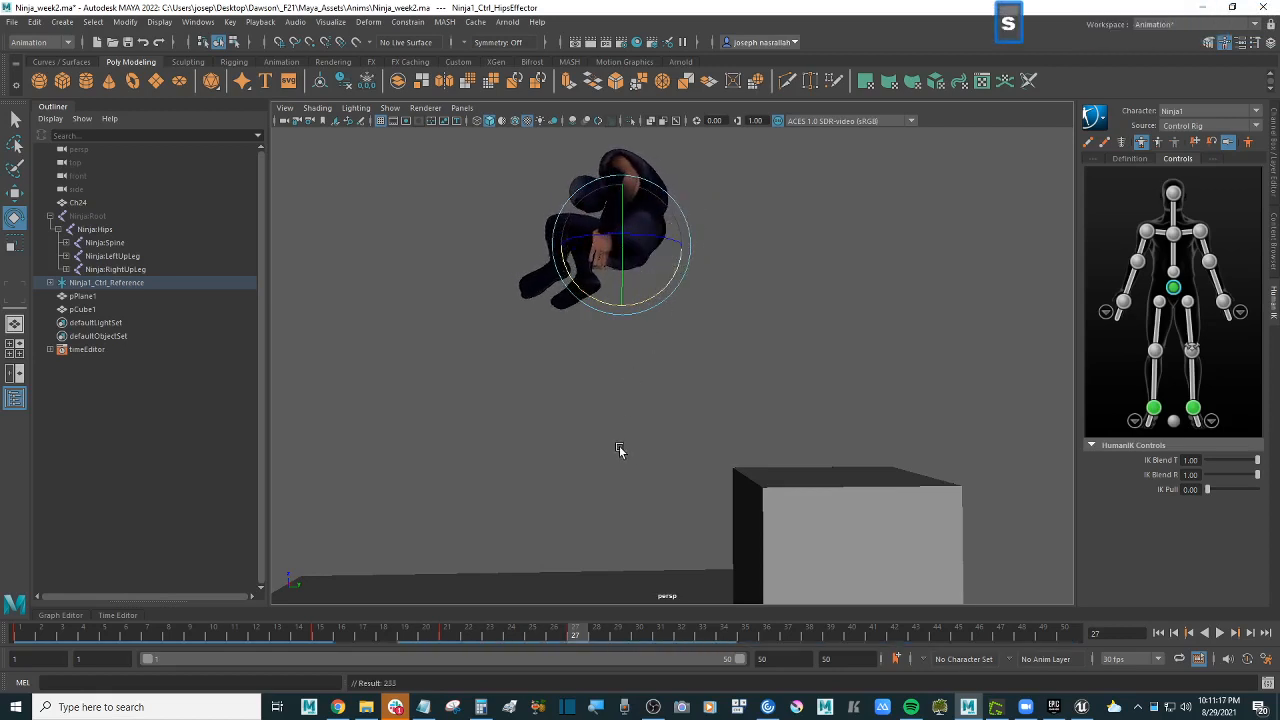
left_click(562, 636)
left_click_drag(536, 636, 588, 642)
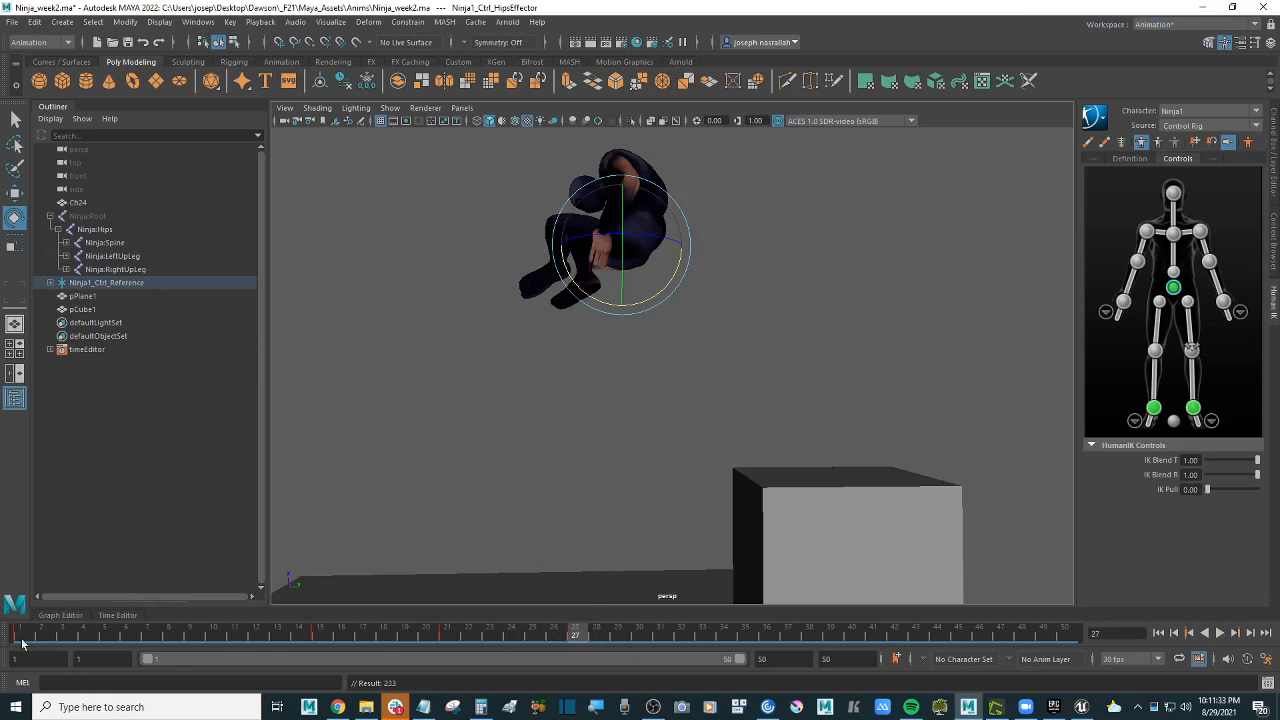
Step: Raise the hips effector's Rotate X, Y and Z keys at frame 27 in the Graph Editor, bringing Rotate Z to about 162.5
left_click(58, 616)
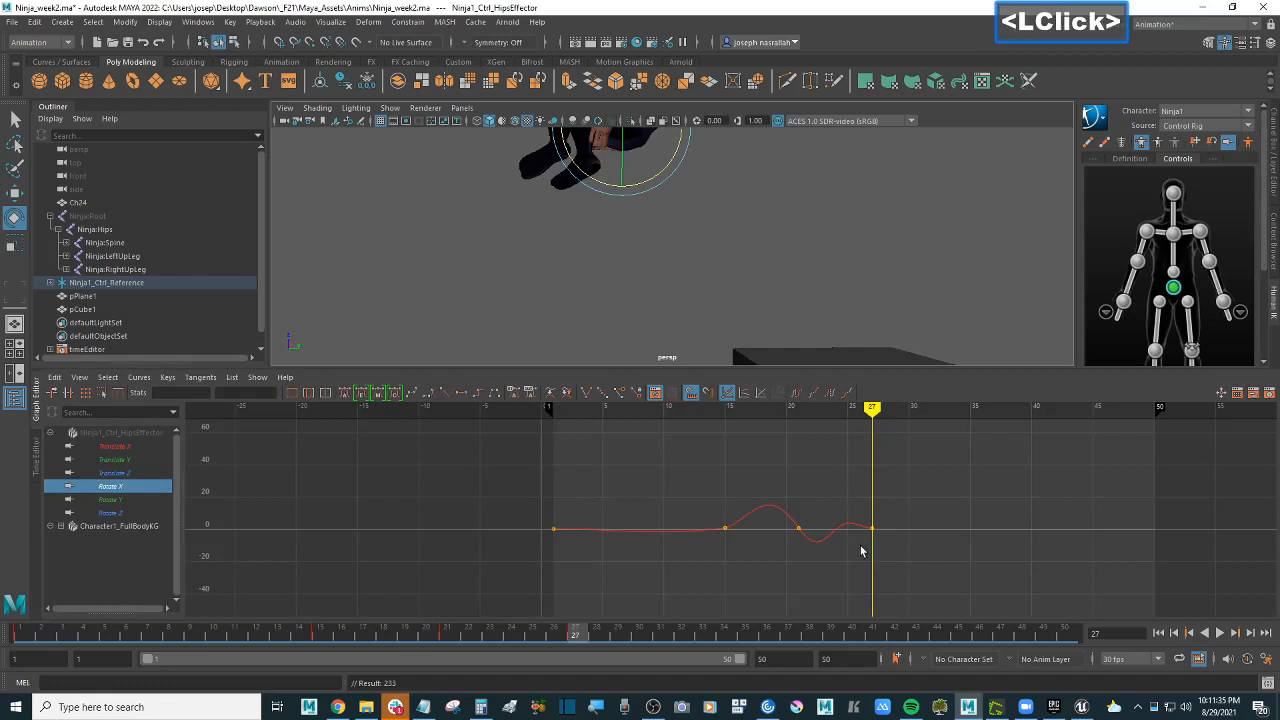
left_click(106, 500, "ctrl")
left_click(117, 513, "ctrl")
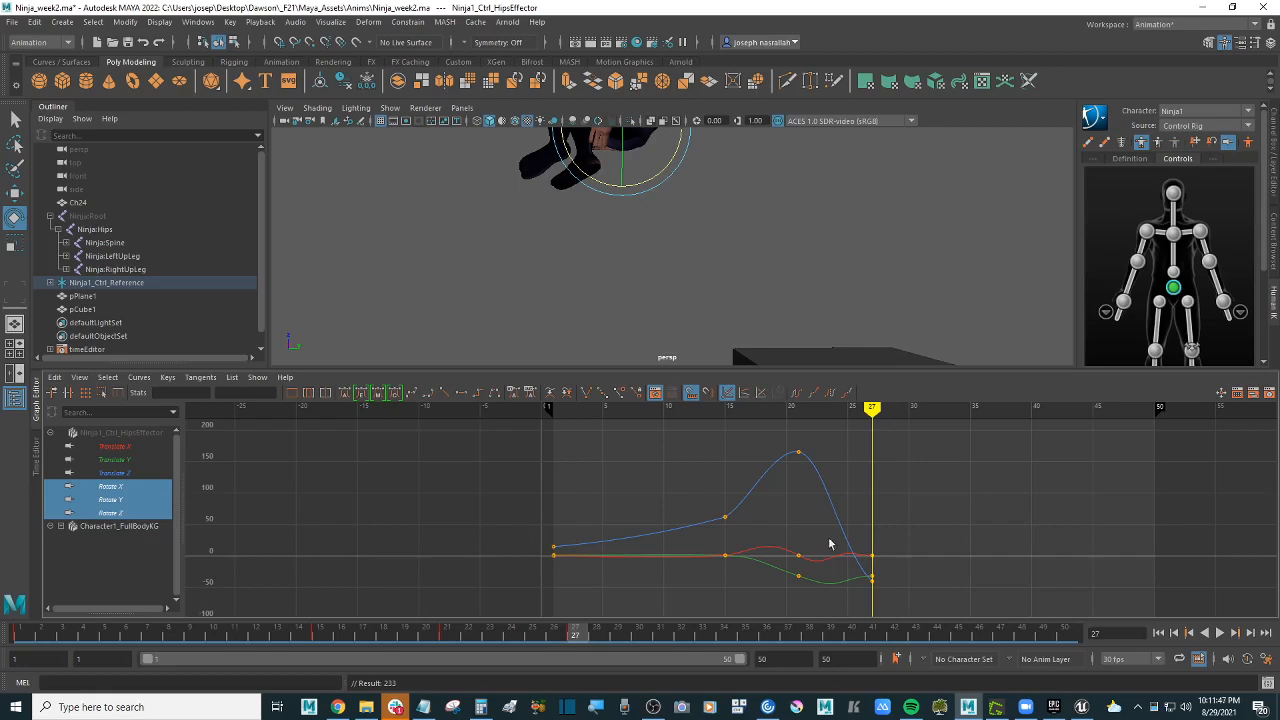
left_click_drag(866, 549, 870, 453)
key("ctrl+z")
middle_click_drag(709, 217, 699, 303, "alt")
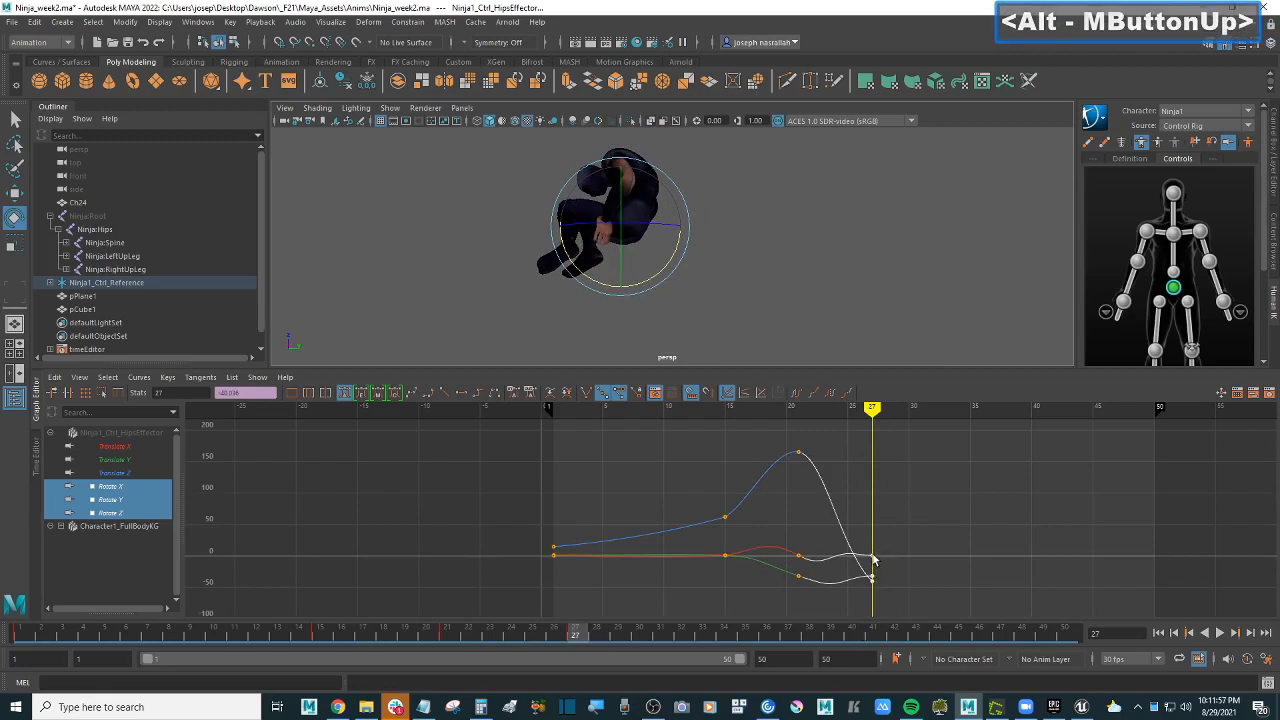
mouse_move(874, 562)
left_mouse_down()
mouse_move(871, 361)
mouse_move(877, 437)
mouse_move(873, 422)
mouse_move(723, 412)
mouse_move(908, 412)
left_mouse_up()
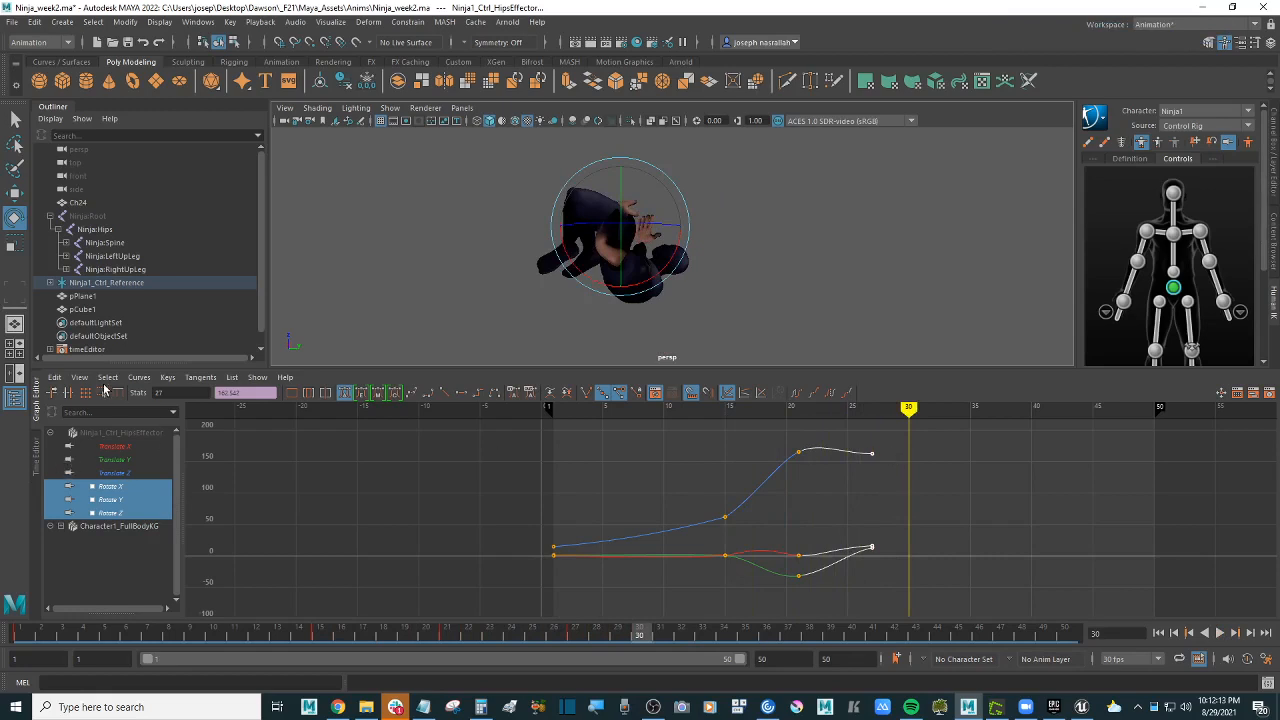
Step: Close the Graph Editor, try sliding the hips effector's frame 27 key earlier, and undo back to a key at frame 28
left_click(38, 401)
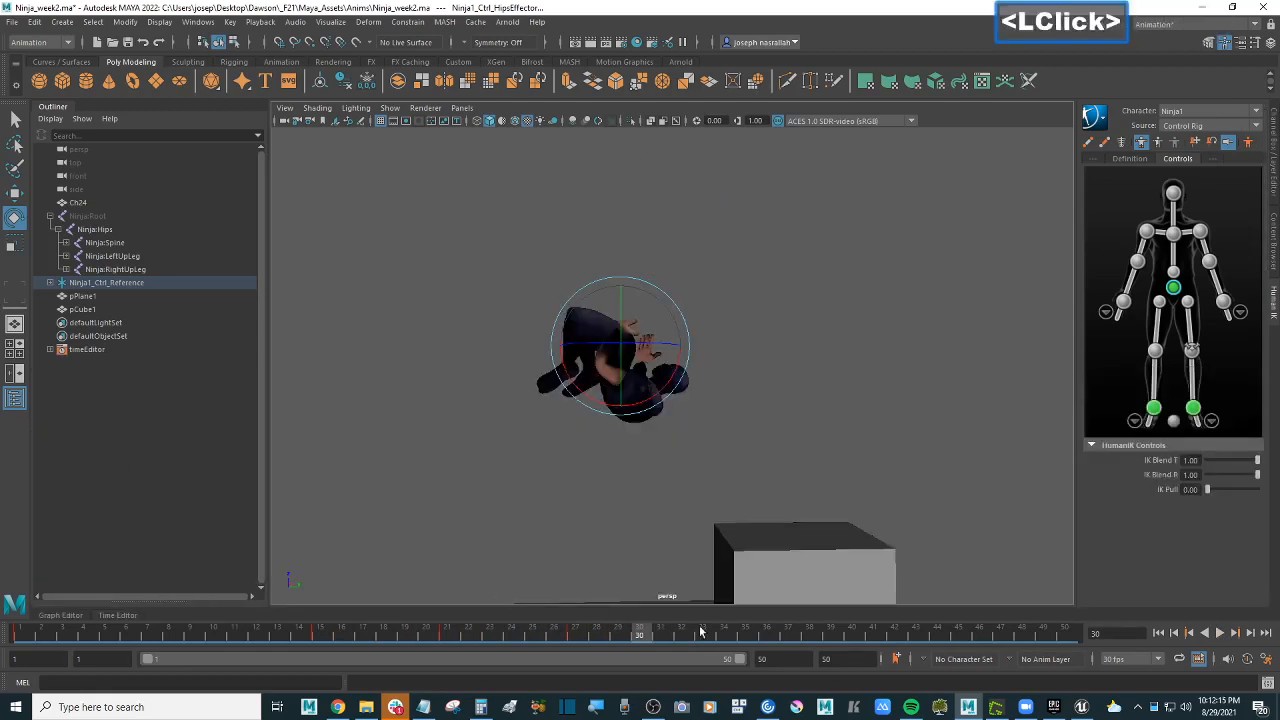
left_click_drag(577, 633, 448, 634, "shift")
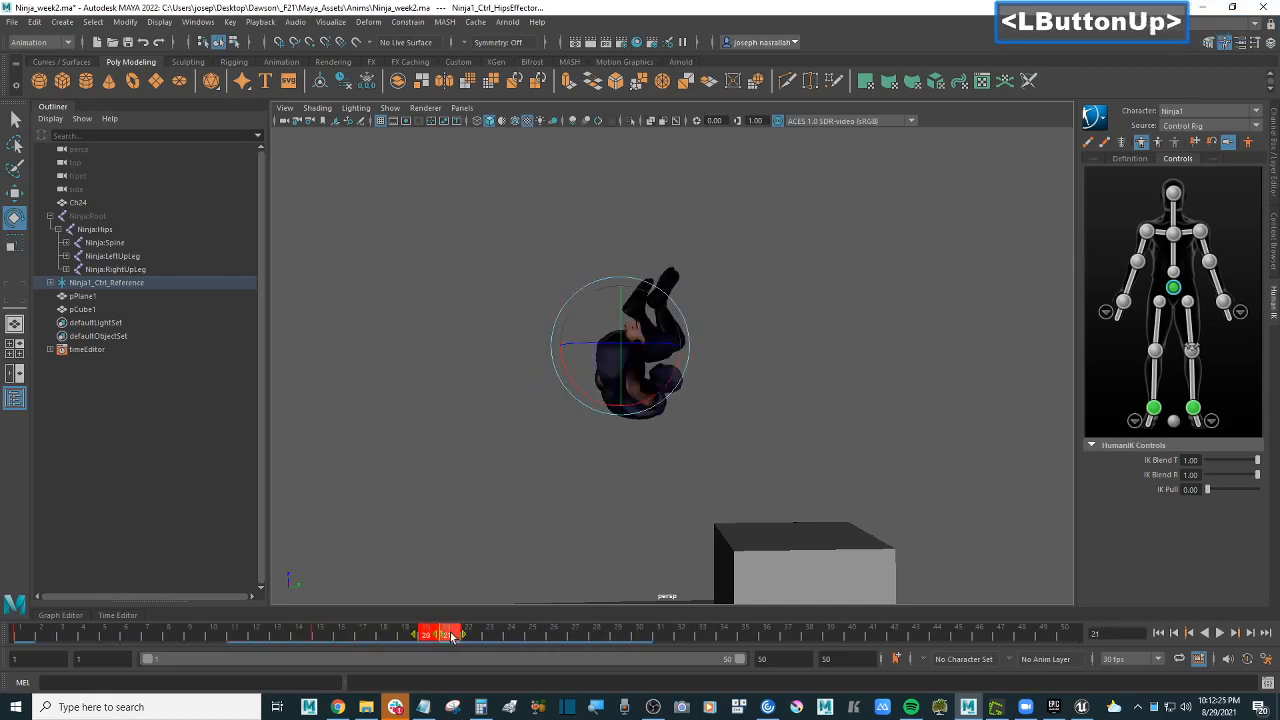
left_click(563, 517)
key("ctrl+z")
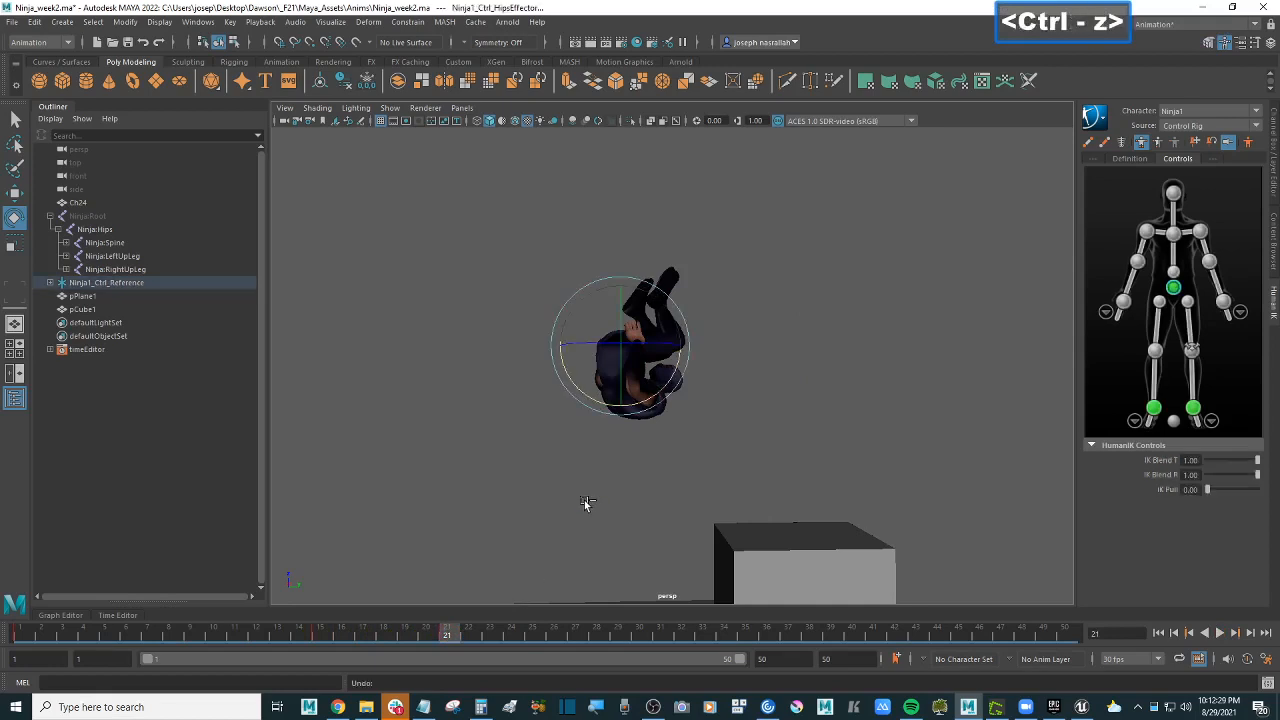
key("ctrl+z")
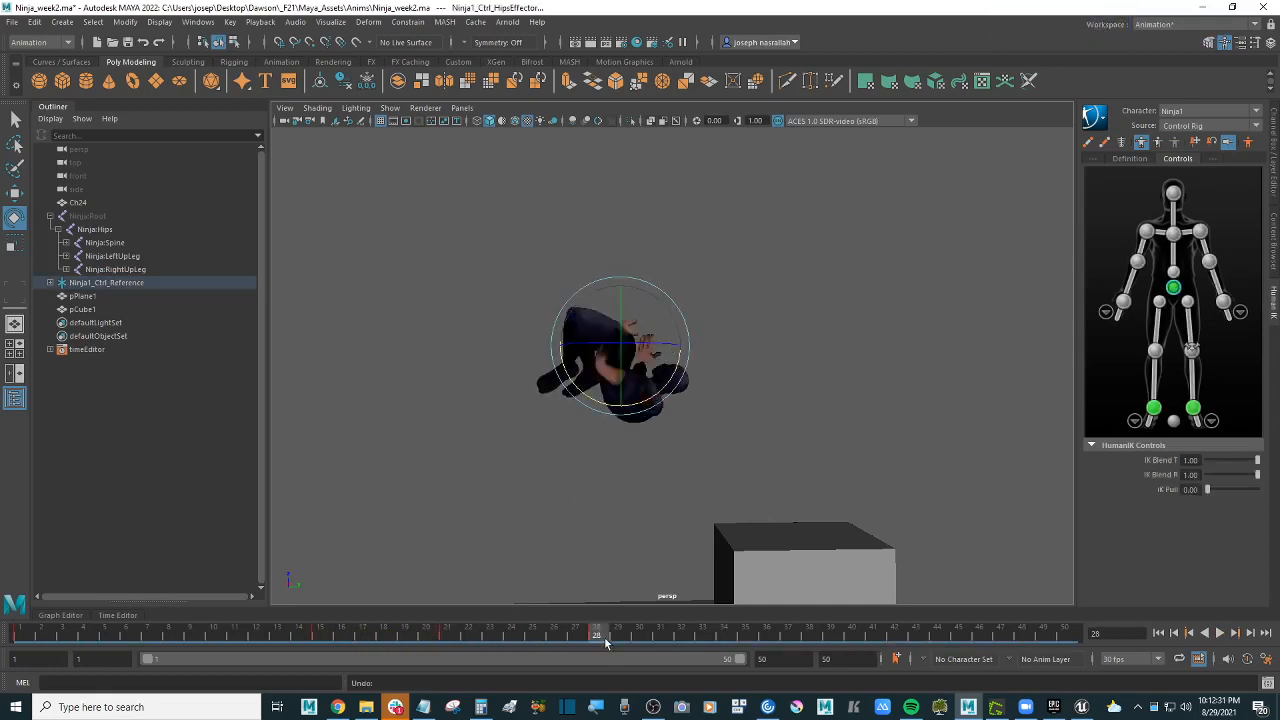
Step: Inspect the tuck pose at frame 28, reselect the hips effector, and scrub back to frame 25 to check the rotation
mouse_move(605, 640)
left_mouse_down()
mouse_move(387, 634)
mouse_move(436, 606)
mouse_move(488, 618)
mouse_move(449, 620)
mouse_move(603, 632)
left_mouse_up()
scroll(656, 435, "up", 1)
left_click_drag(660, 434, 510, 405, "alt")
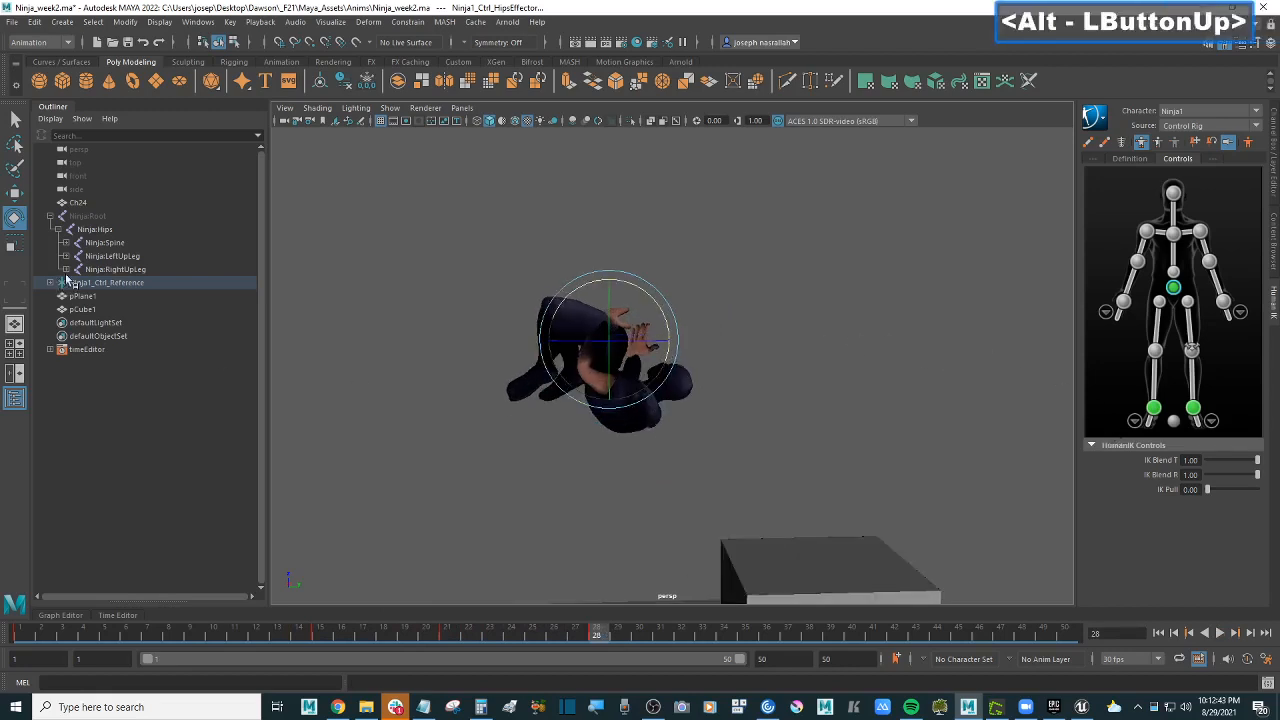
left_click(998, 282)
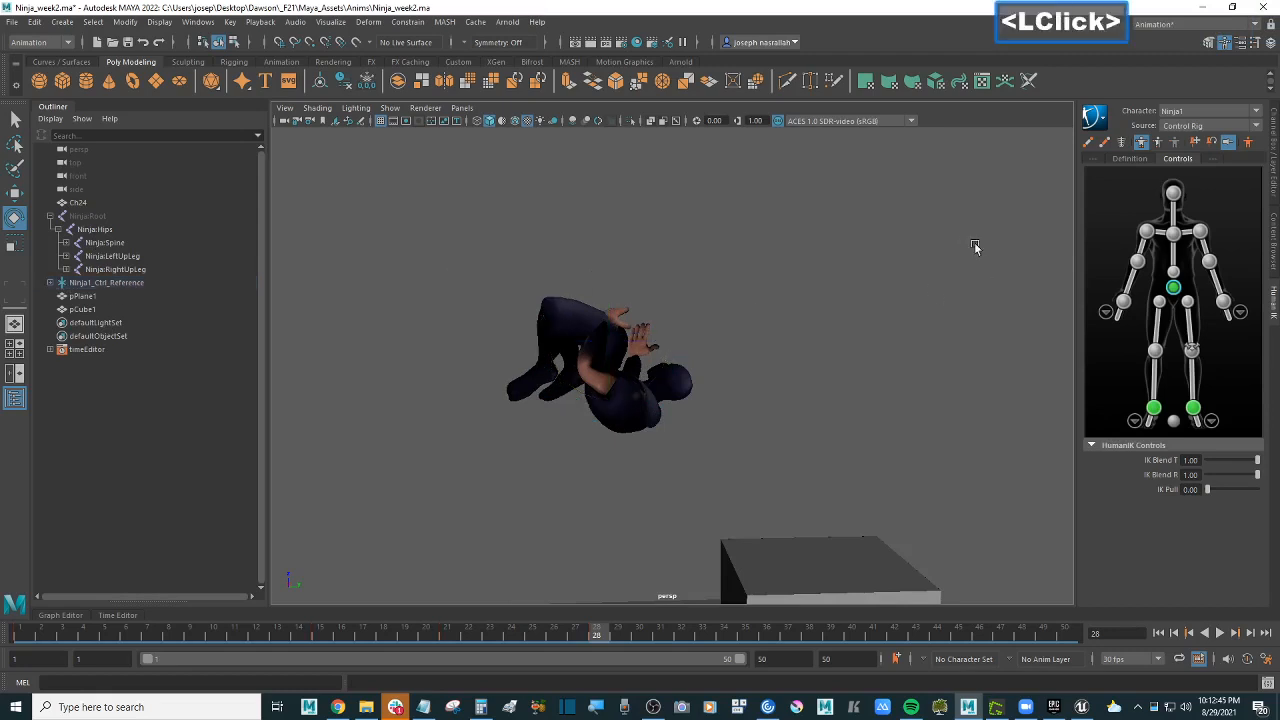
left_click(1176, 288)
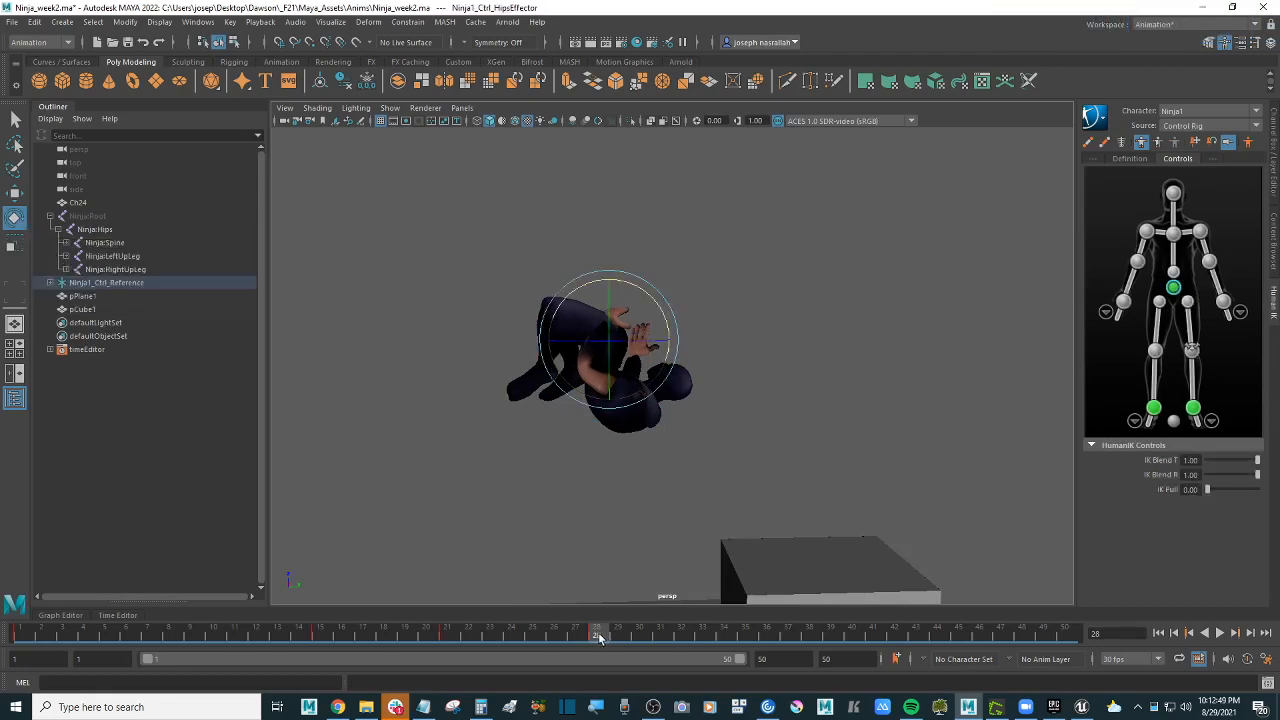
left_click_drag(596, 634, 534, 634)
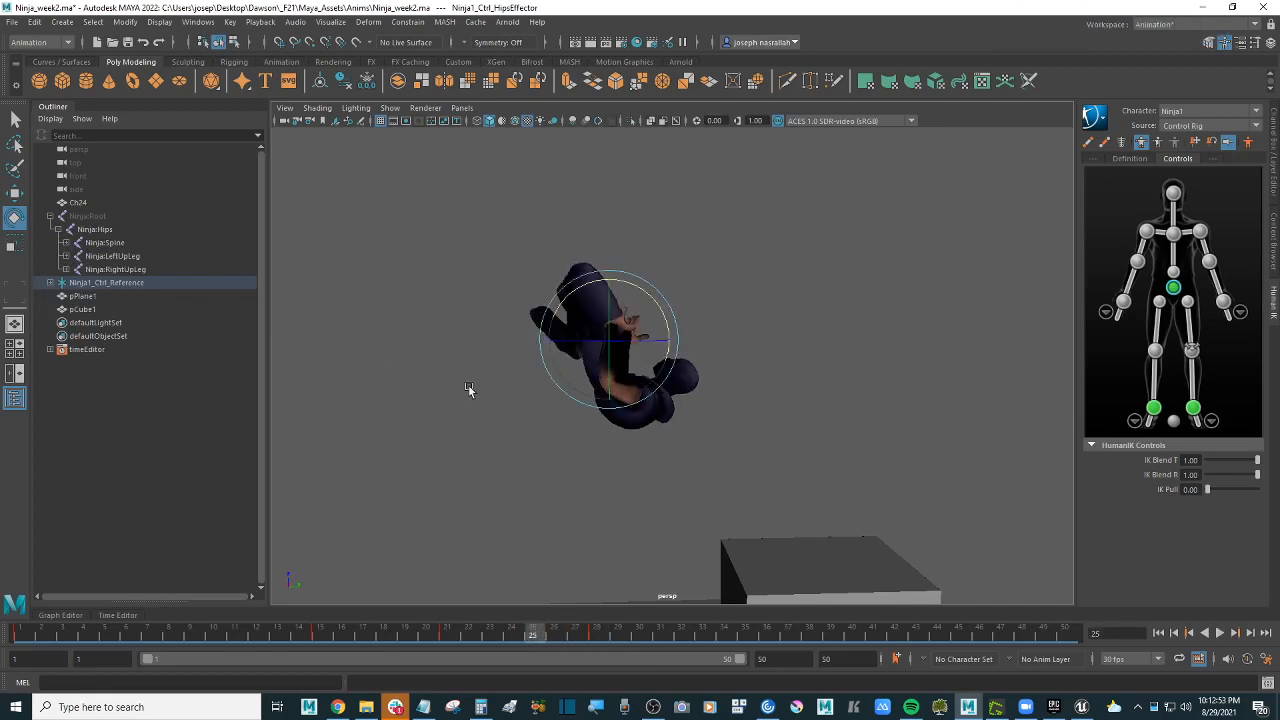
Step: Set the Rotate tool's axis orientation back to Object
double_click(15, 218)
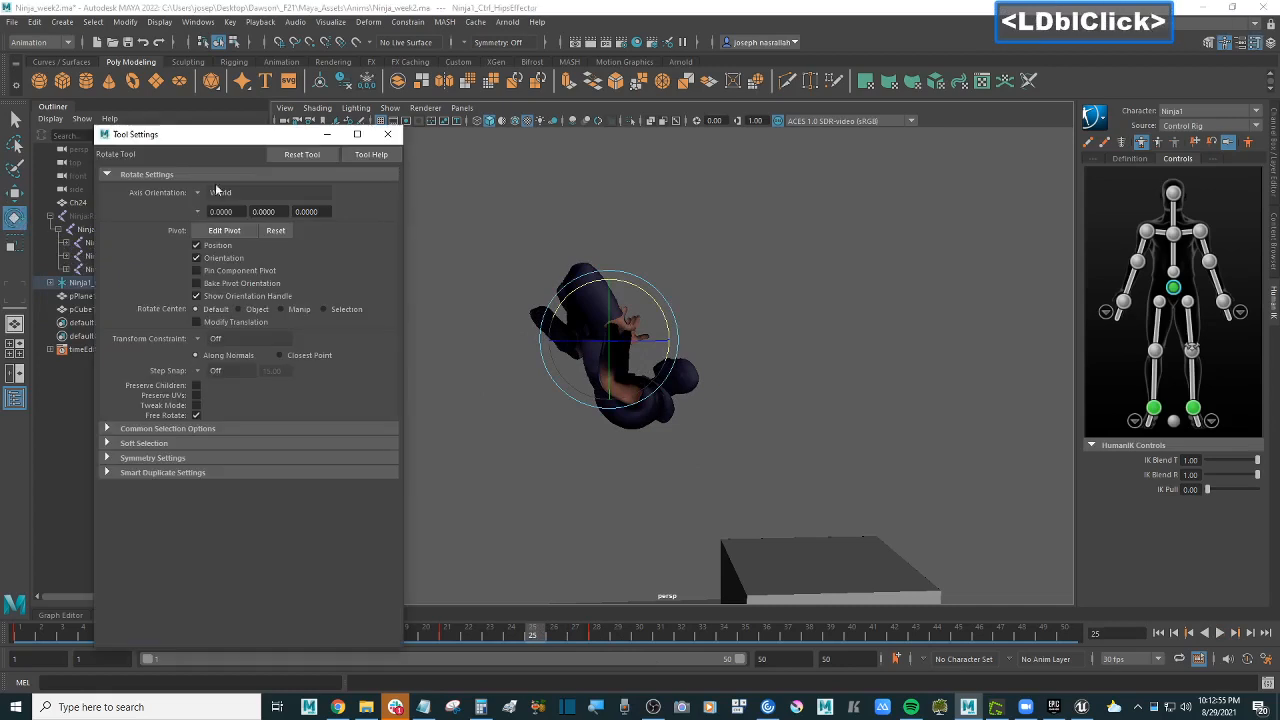
left_click(195, 193)
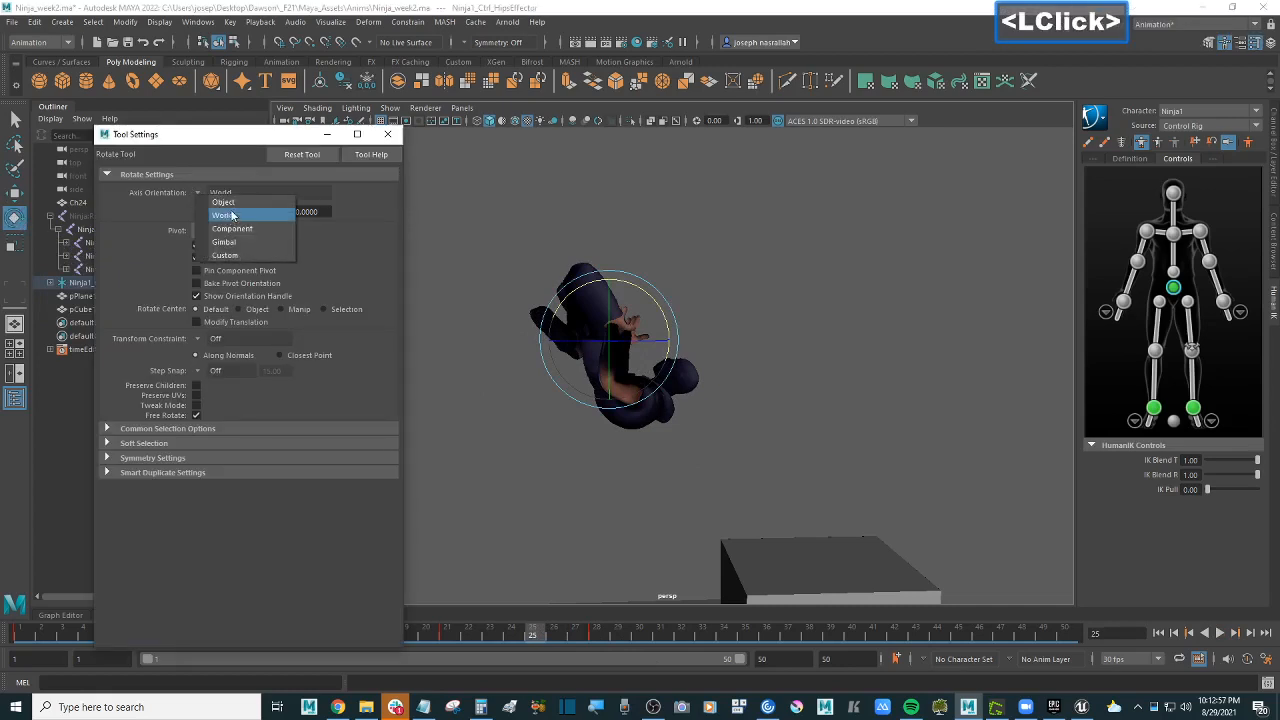
left_click(233, 204)
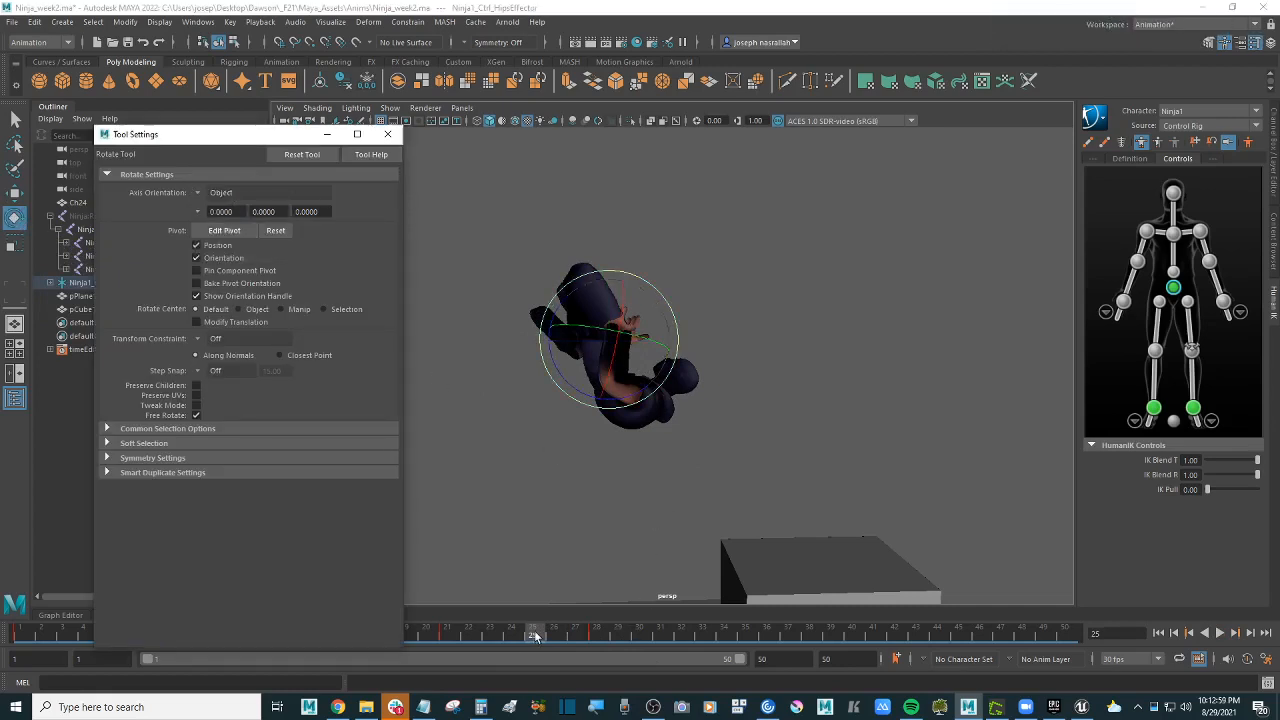
Step: Delete the hips effector's key at frame 28, return to frame 27, and close the tool settings
left_click_drag(532, 637, 577, 636)
left_click(598, 637, "shift")
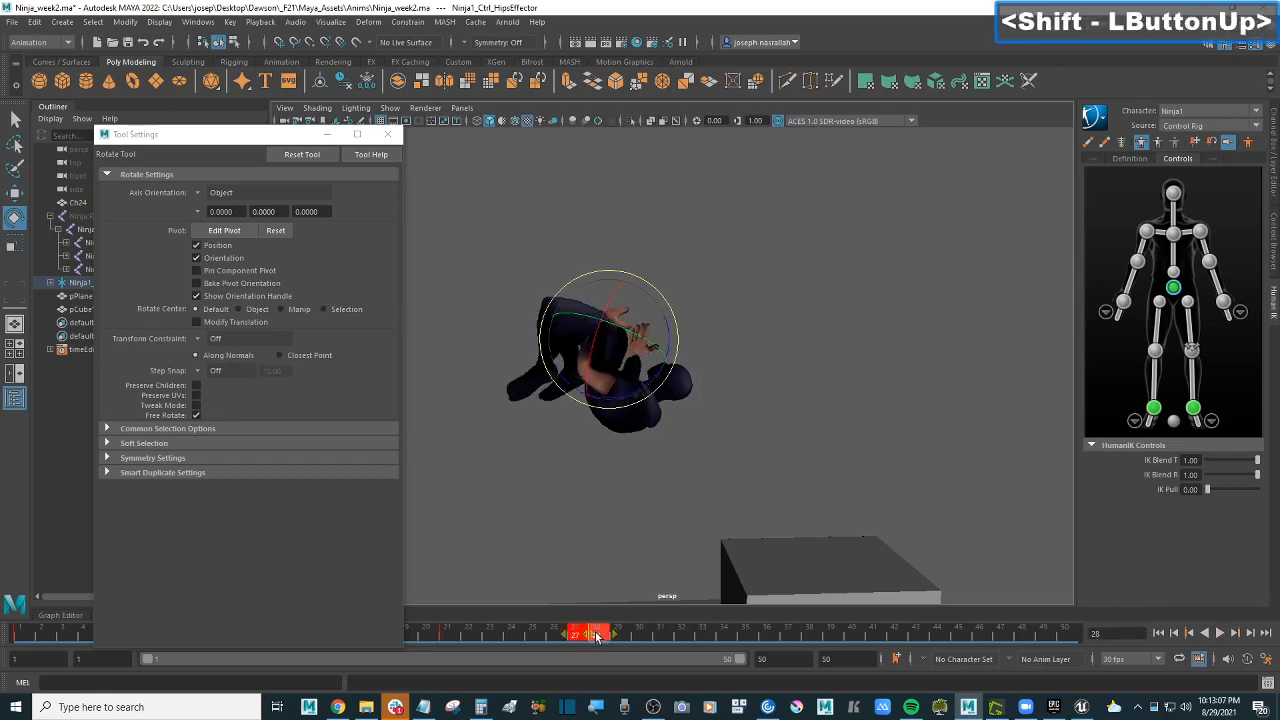
right_click(597, 634)
left_click(664, 420)
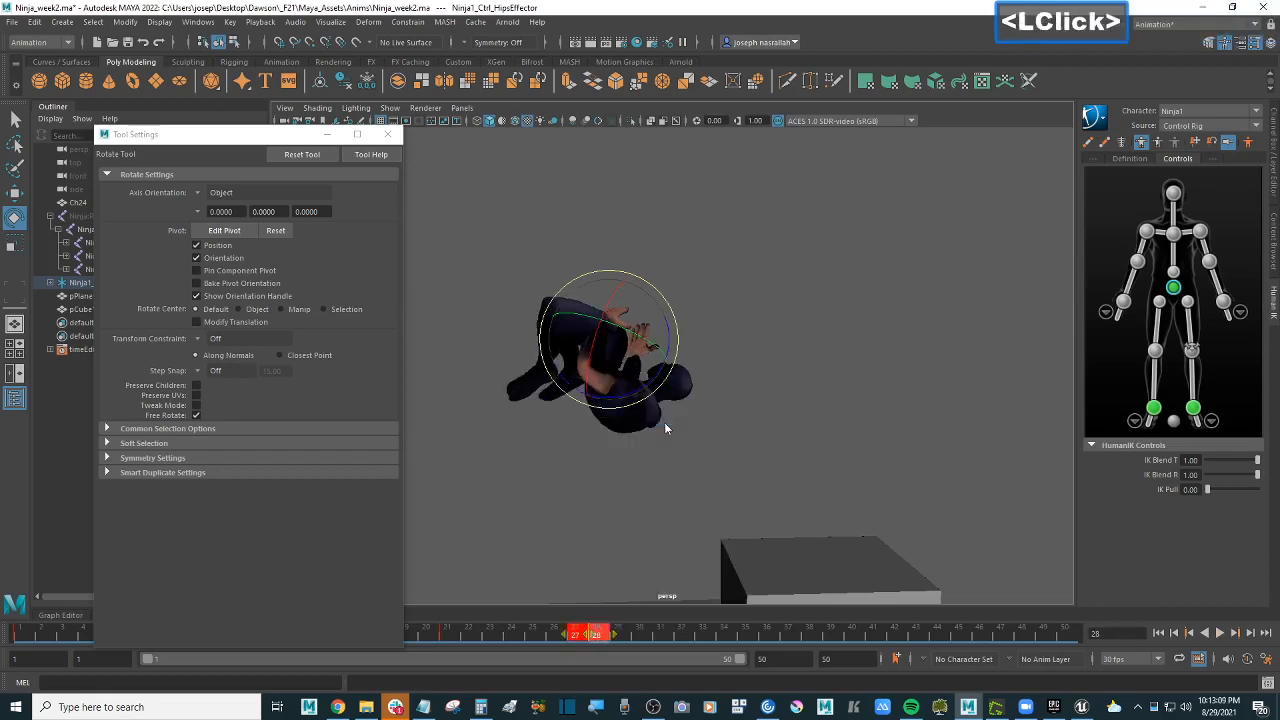
mouse_move(582, 633)
left_mouse_down()
mouse_move(564, 637)
mouse_move(624, 636)
mouse_move(577, 635)
left_mouse_up()
left_click(388, 134)
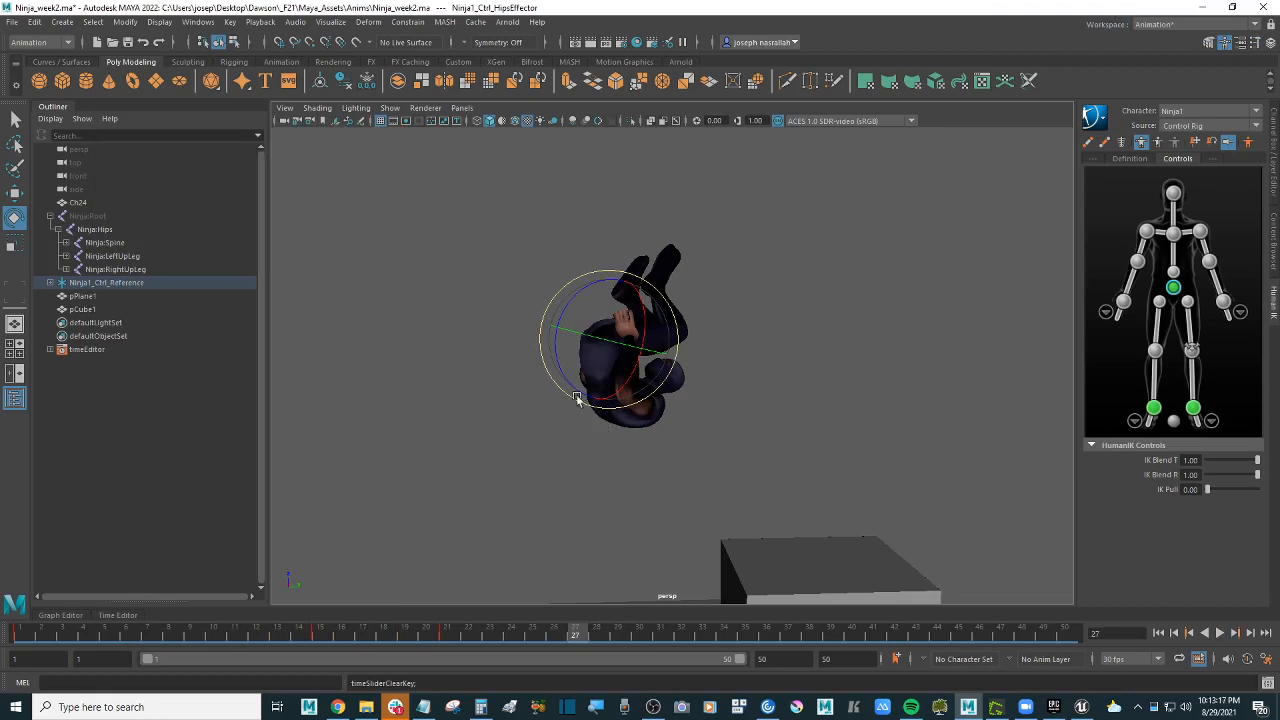
Step: Examine the hips effector's rotation curves and the Graph Editor's curve, tangent and view options, then deselect the effector and close the editor
left_click(68, 615)
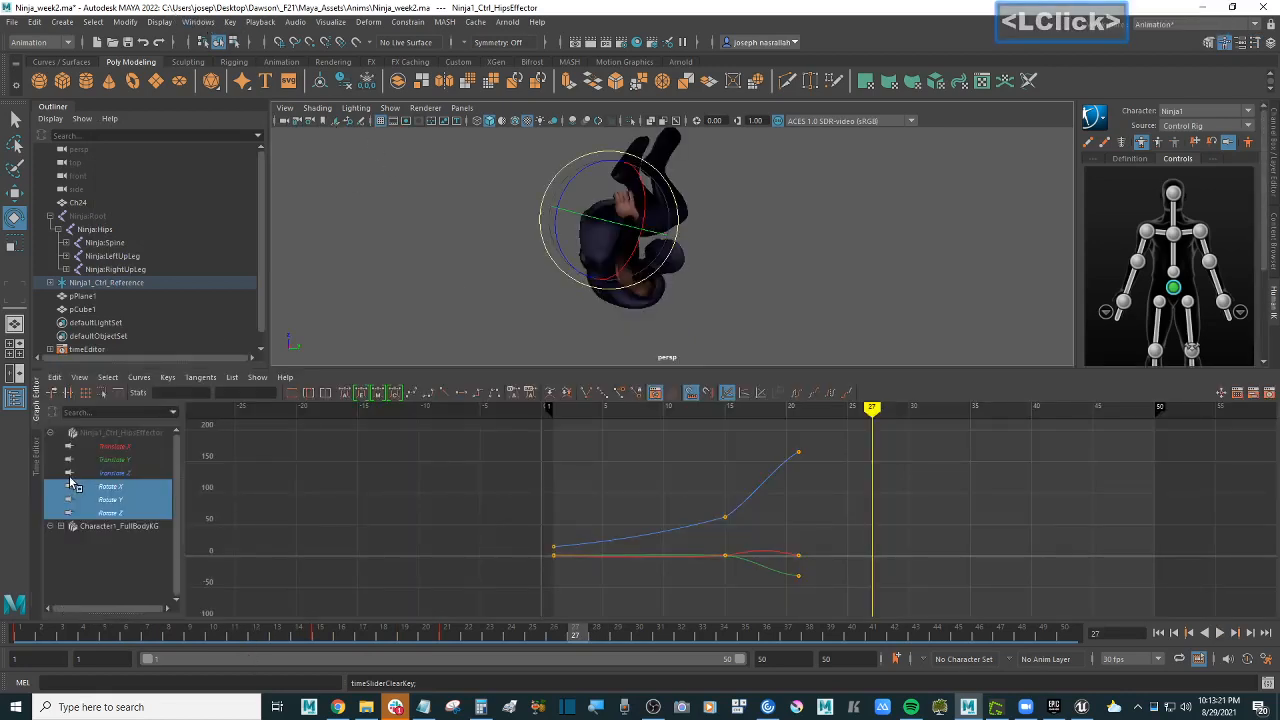
left_click(150, 379)
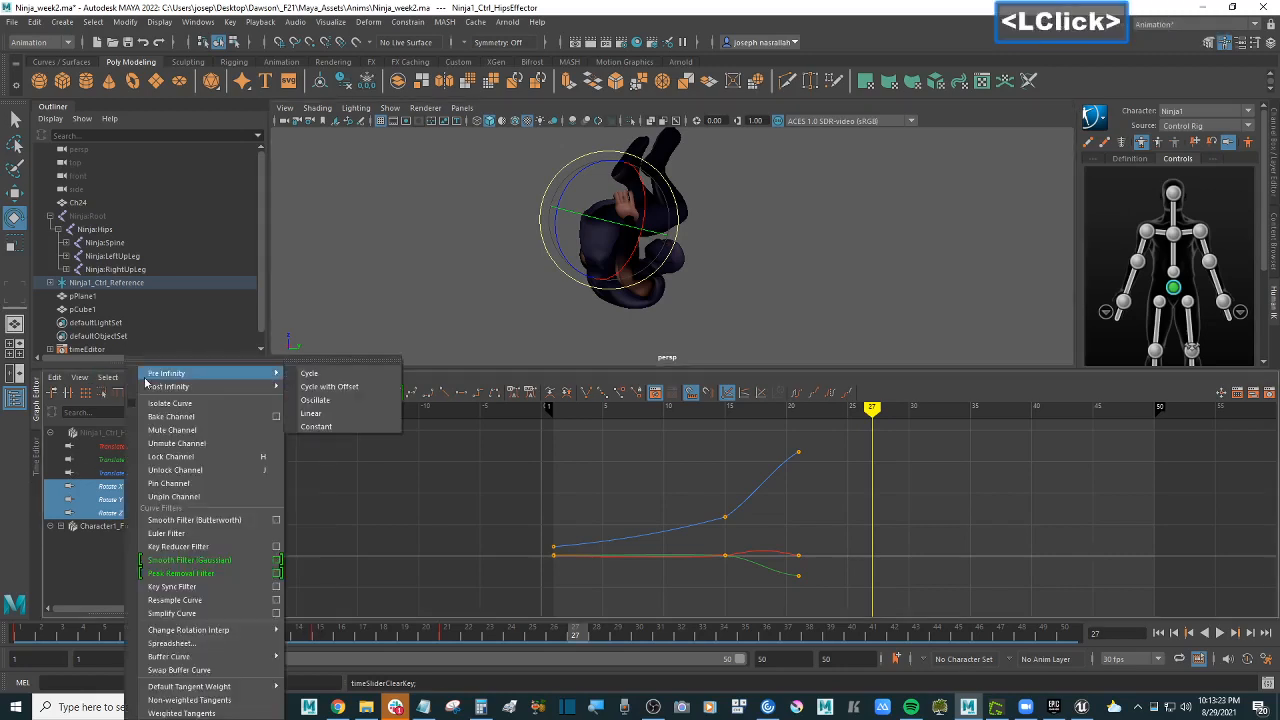
left_click(363, 480)
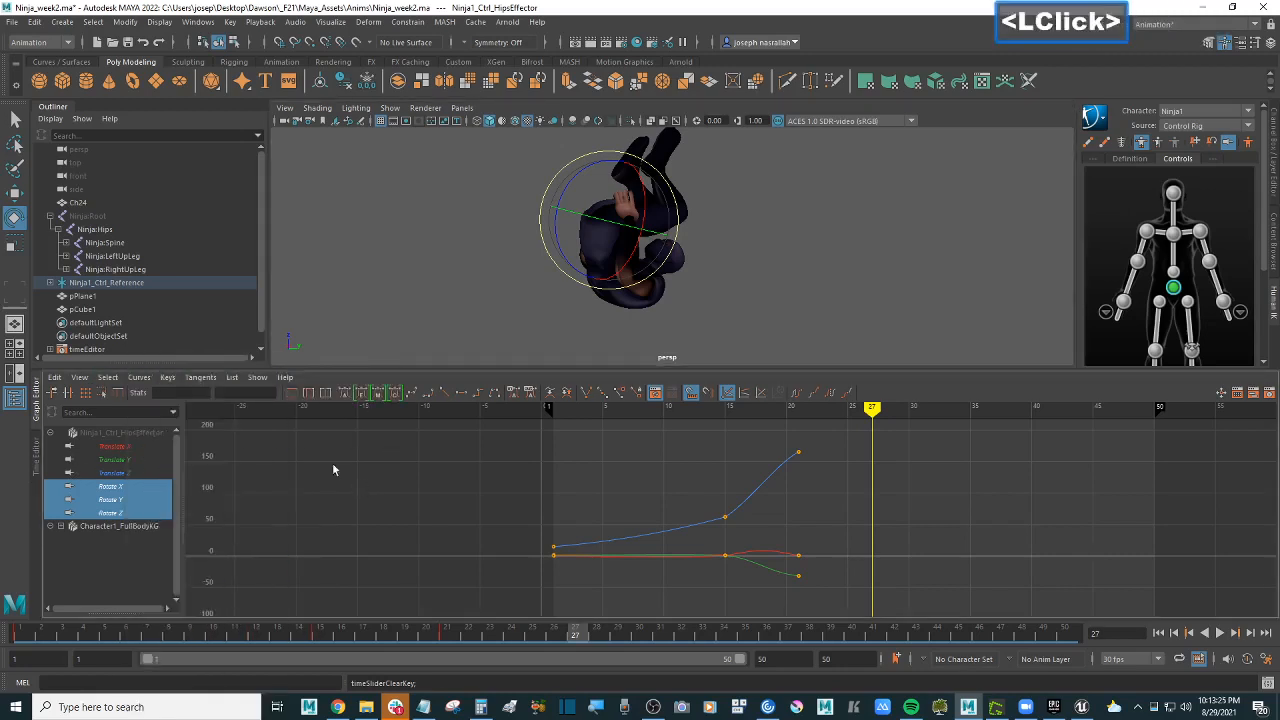
left_click(201, 378)
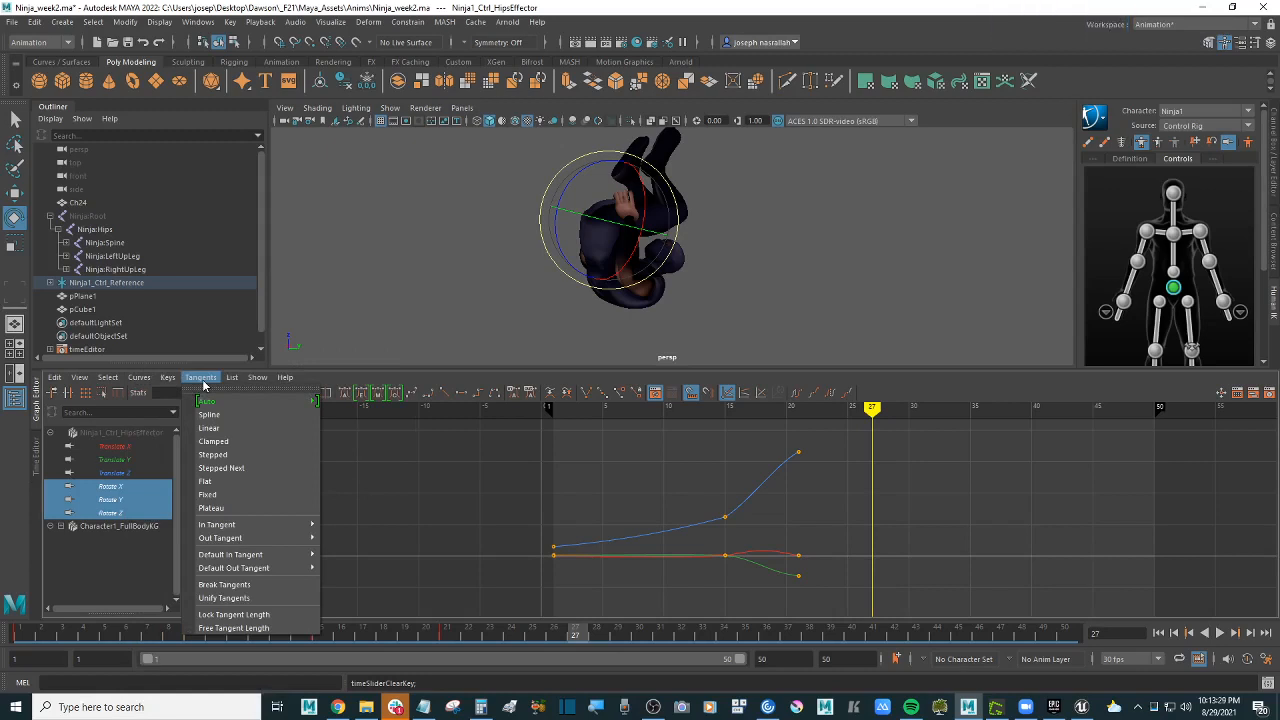
mouse_move(163, 379)
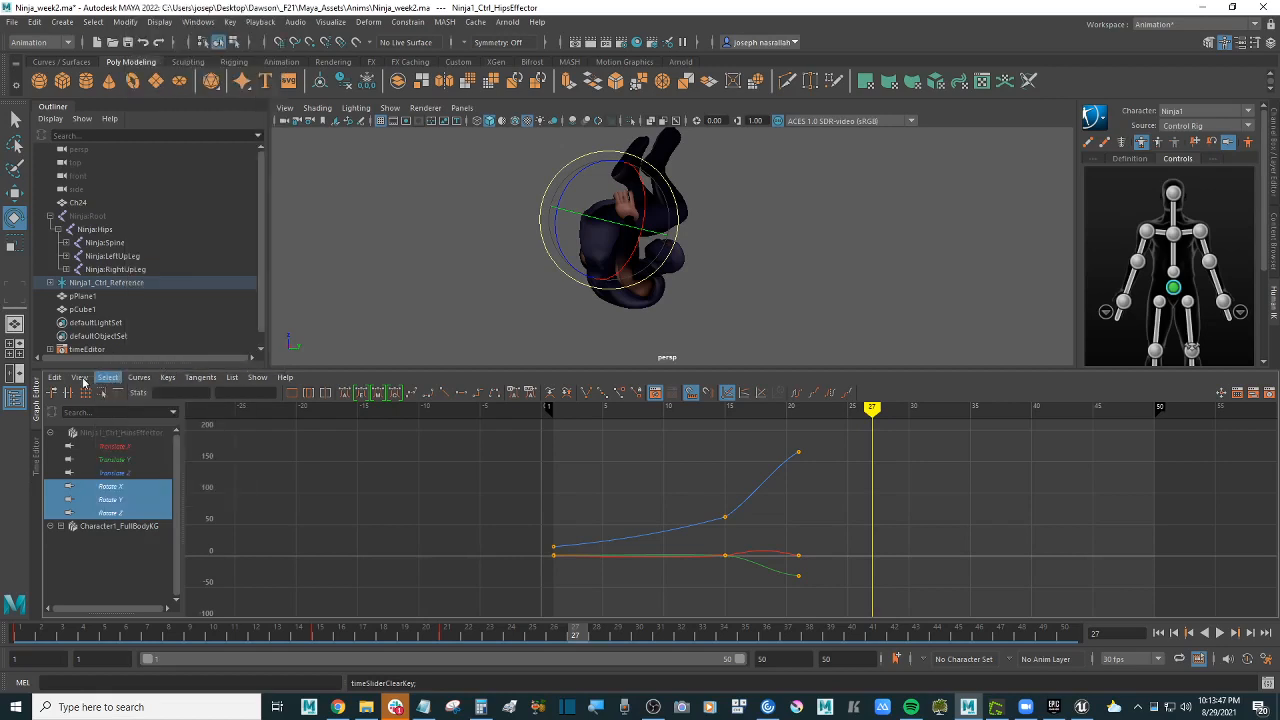
left_click(81, 378)
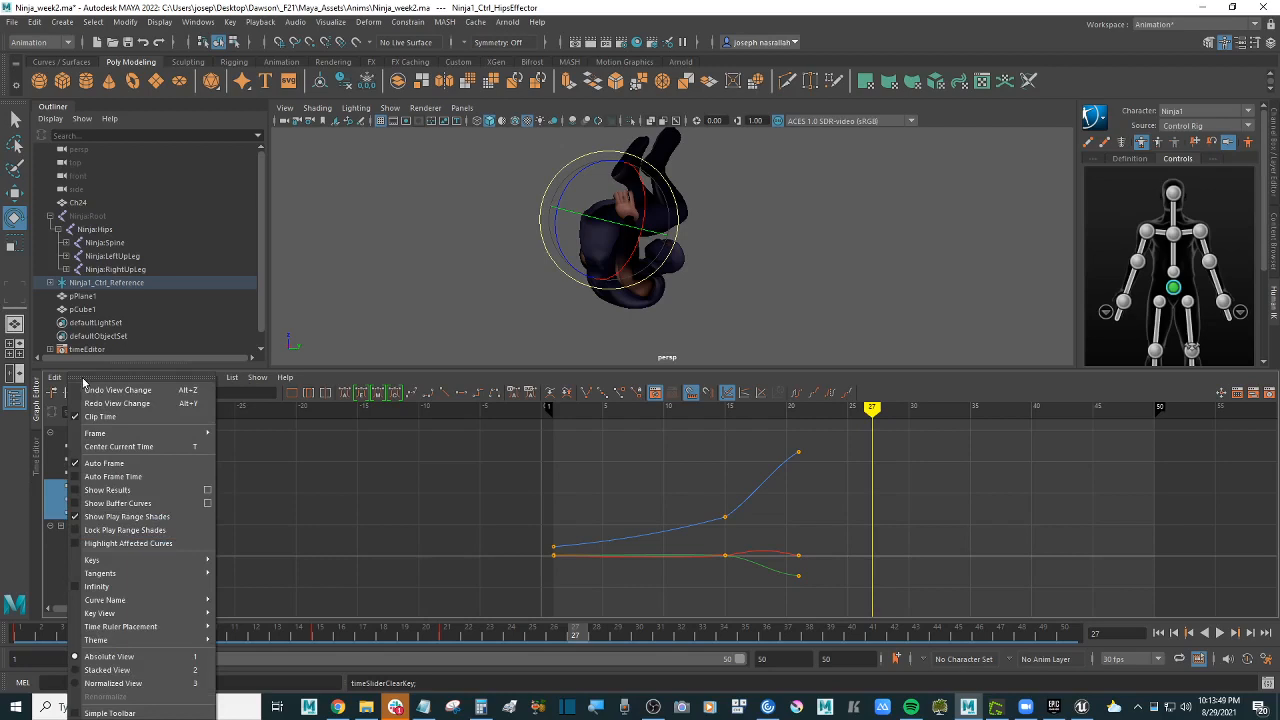
mouse_move(204, 561)
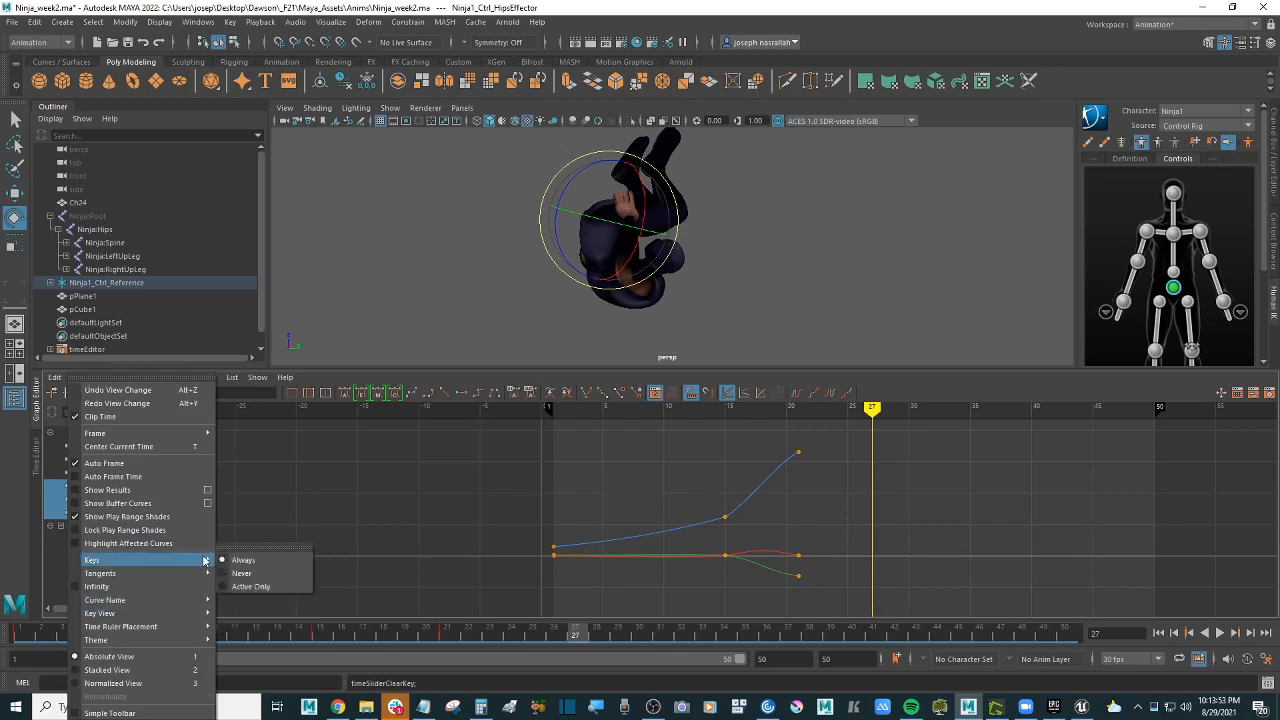
left_click(55, 378)
left_click(56, 379)
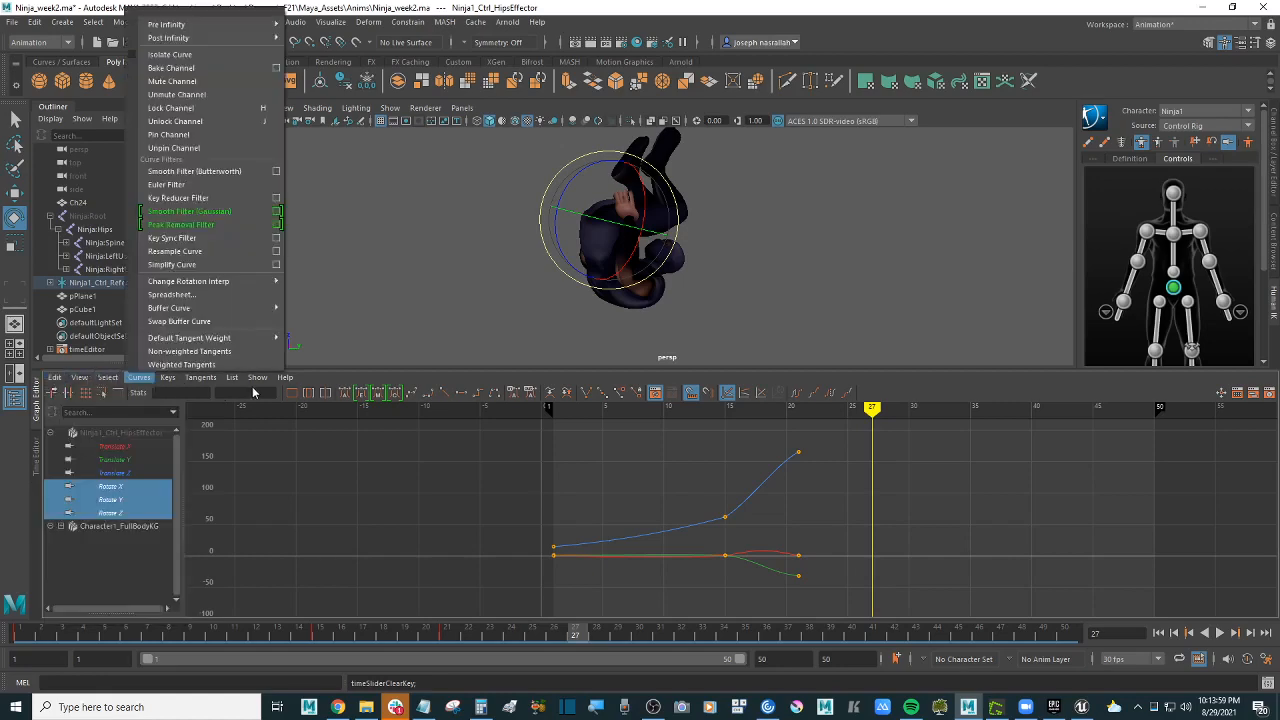
mouse_move(255, 379)
left_click(432, 329)
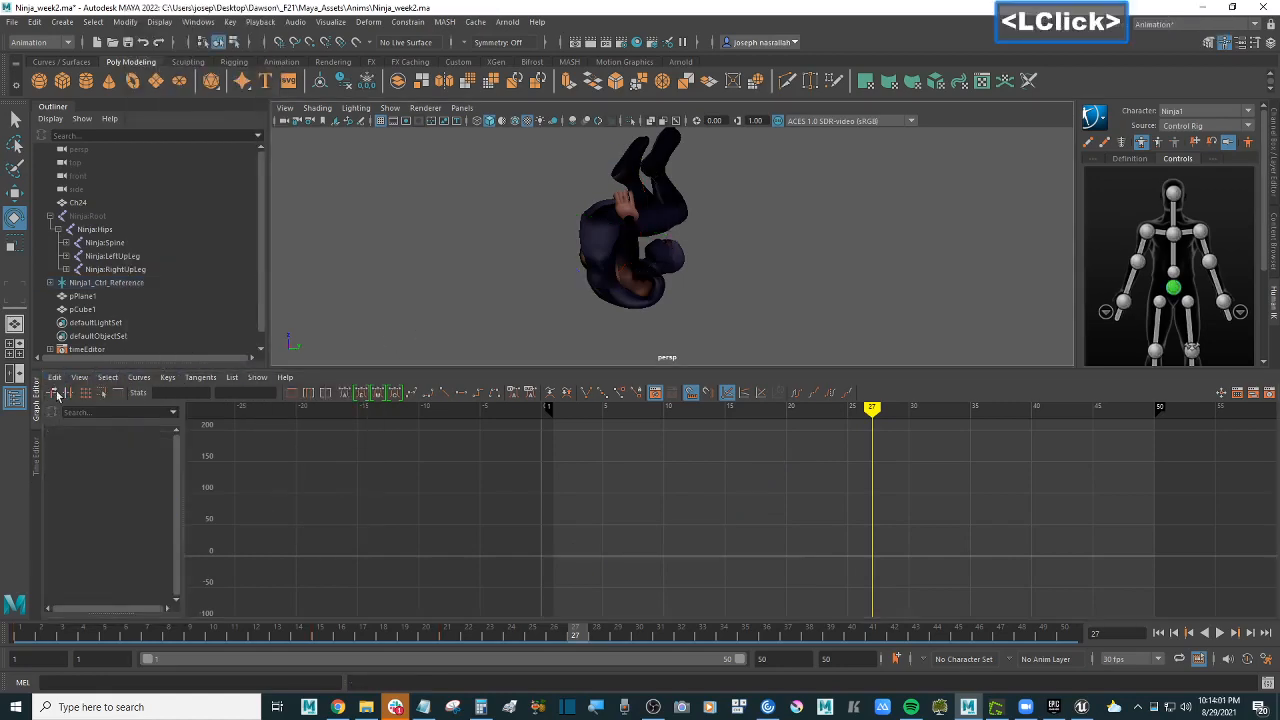
left_click(36, 400)
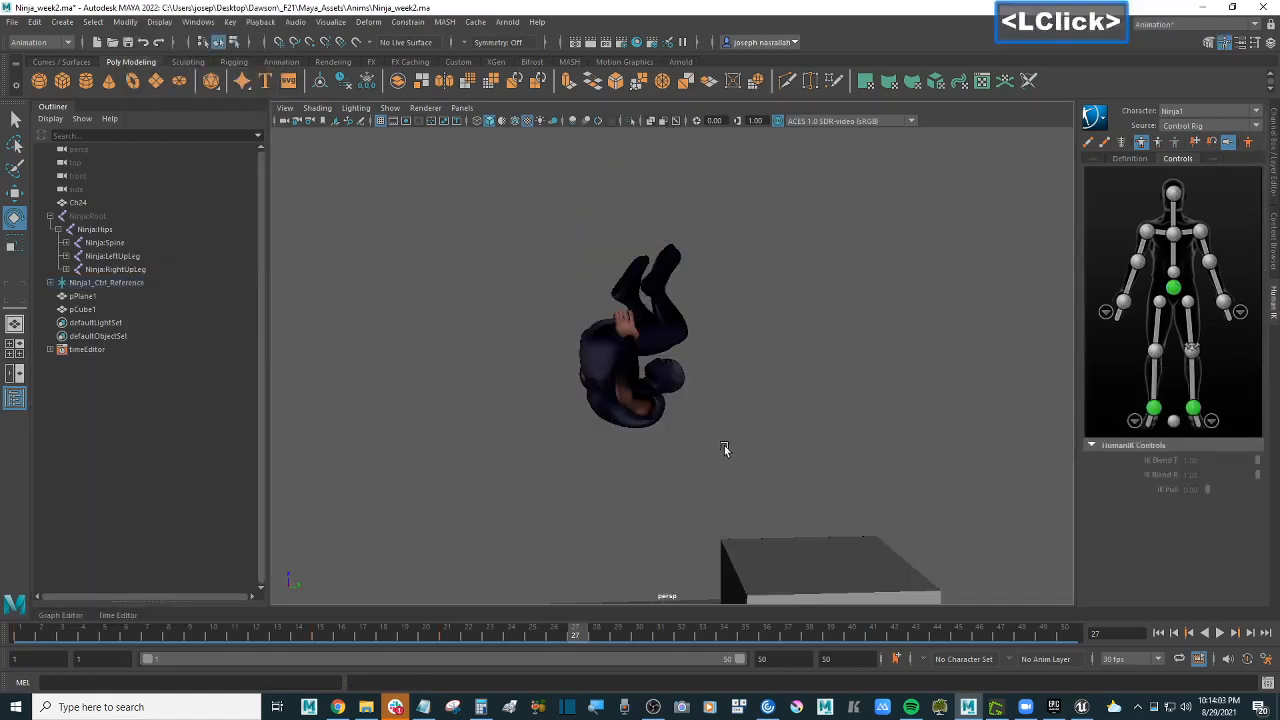
Step: Scrub back to frame 1 and inspect the ninja's starting pose on the box from several angles
middle_click_drag(724, 445, 686, 414, "alt")
scroll(676, 402, "up", 1, "alt")
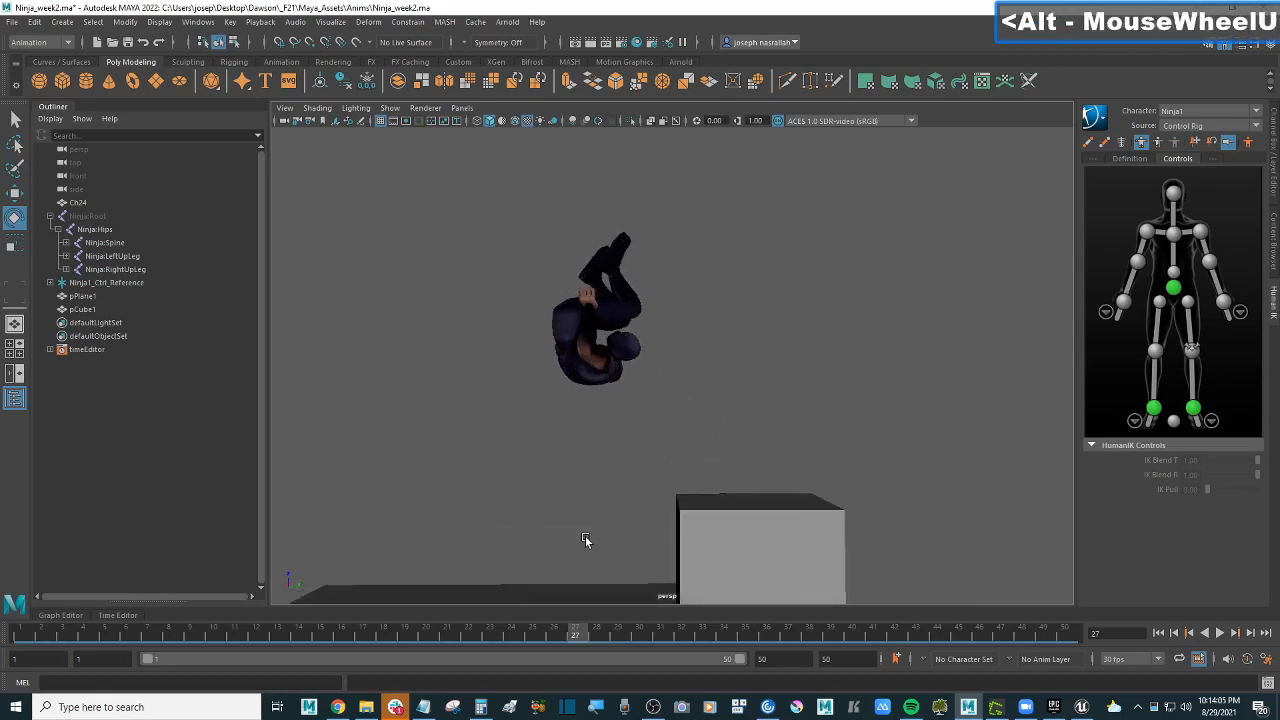
left_click_drag(575, 635, 18, 632)
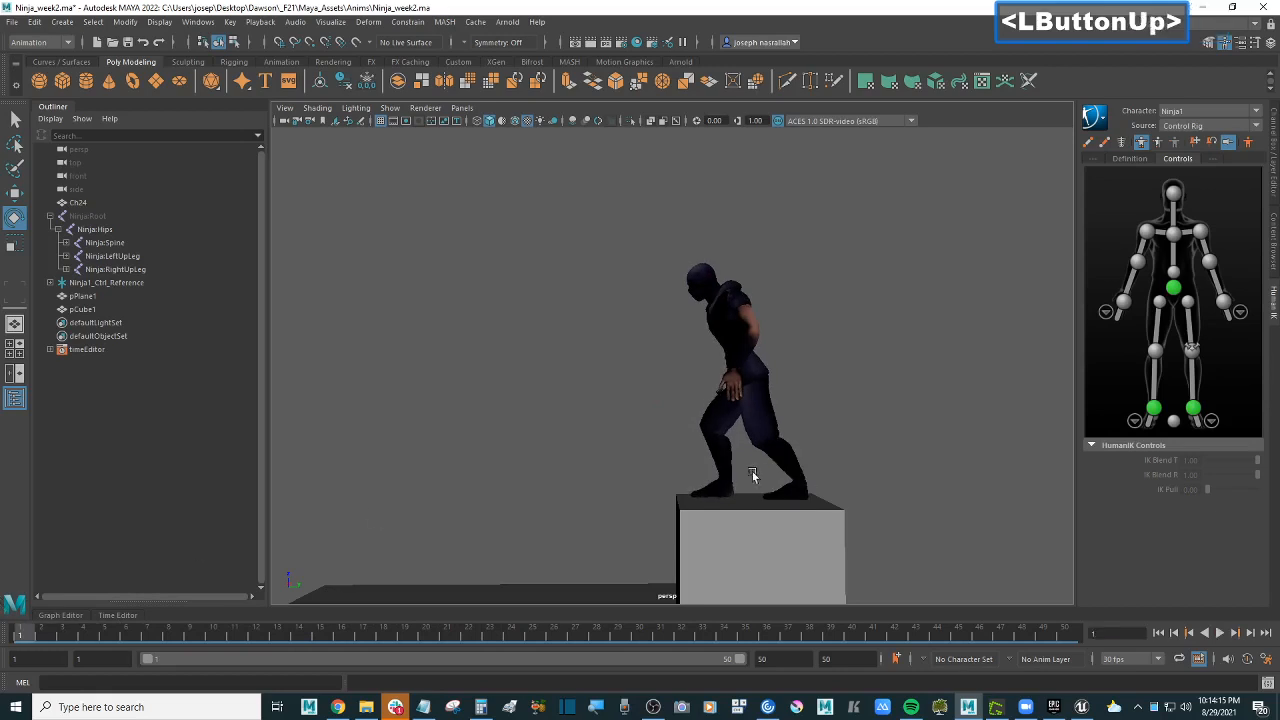
left_click_drag(752, 471, 731, 457, "alt")
middle_click_drag(731, 457, 754, 443, "alt")
scroll(754, 443, "up", 2, "alt")
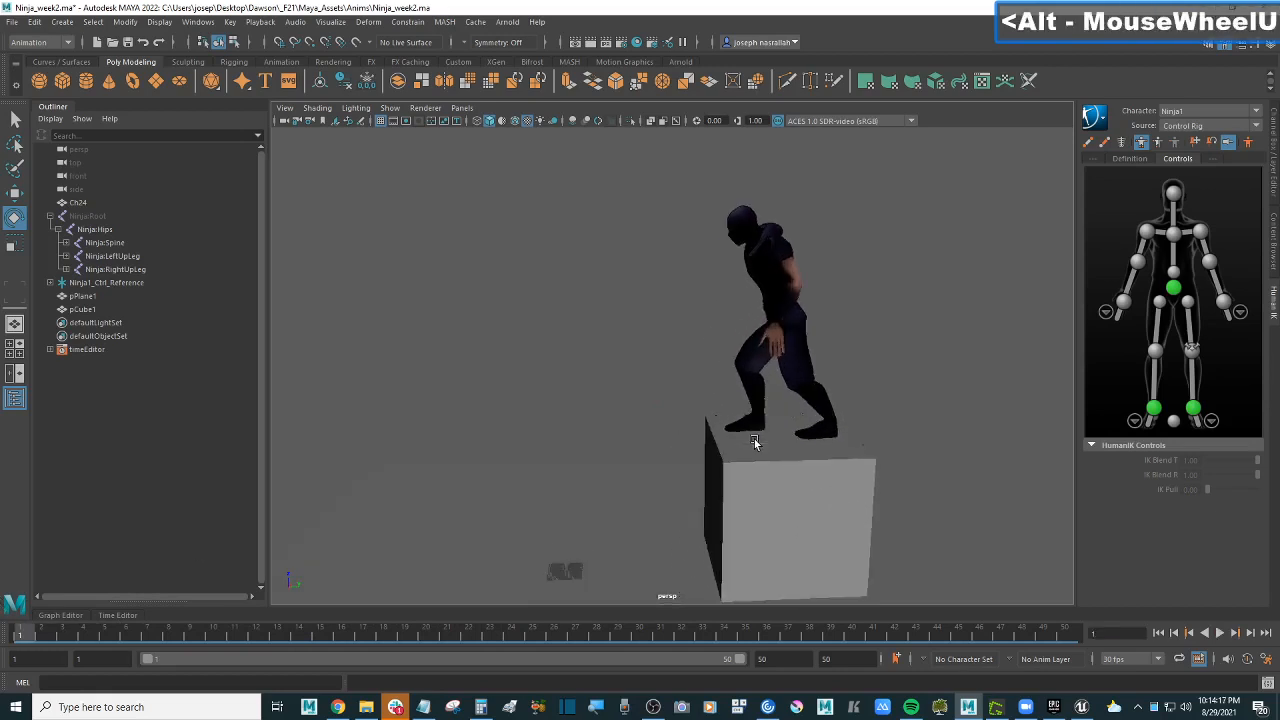
left_click_drag(754, 443, 735, 450, "alt")
middle_click_drag(735, 450, 737, 436, "alt")
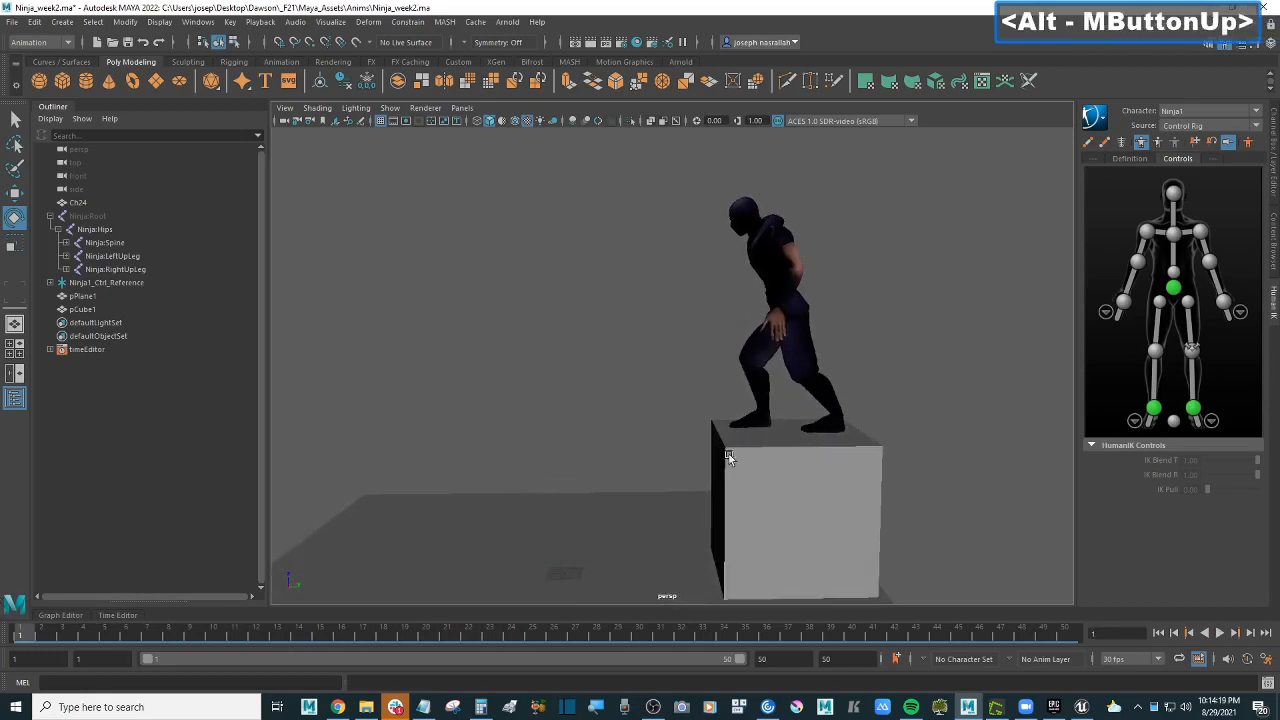
Step: Select the hips effector, go to its tuck key at frame 21, and set the animation end frame to 21
left_click(1175, 292)
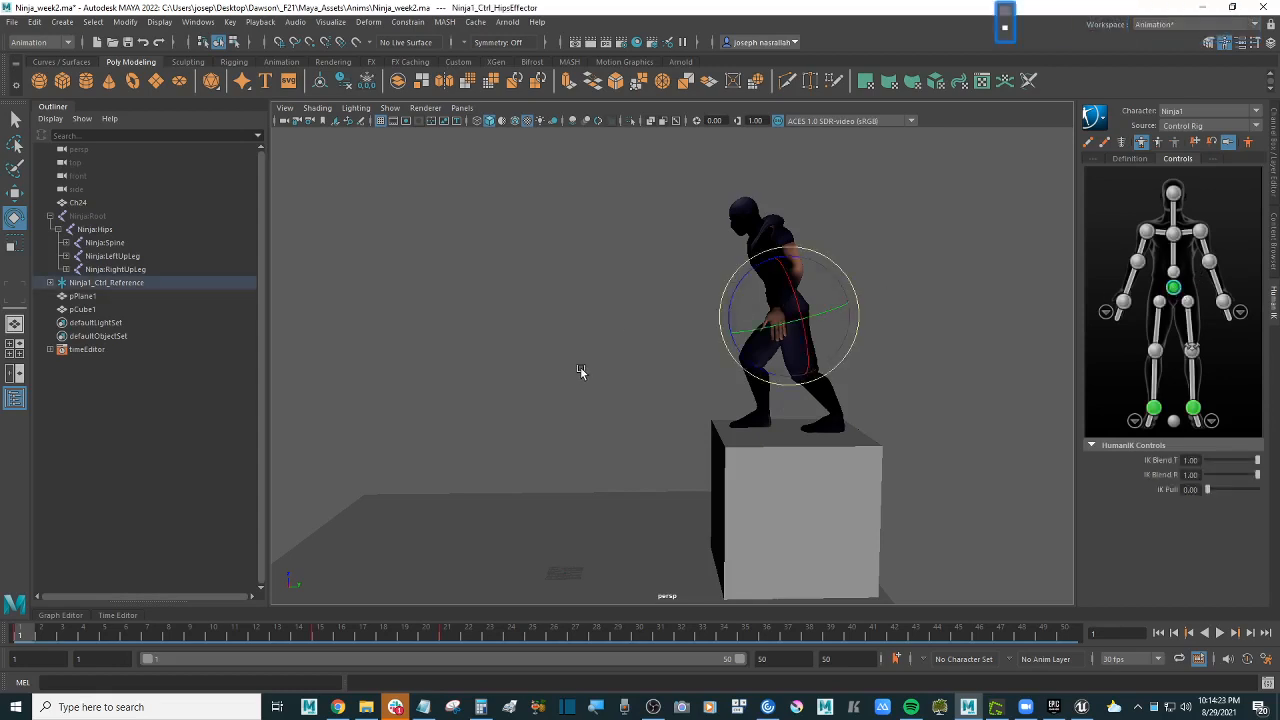
key("period")
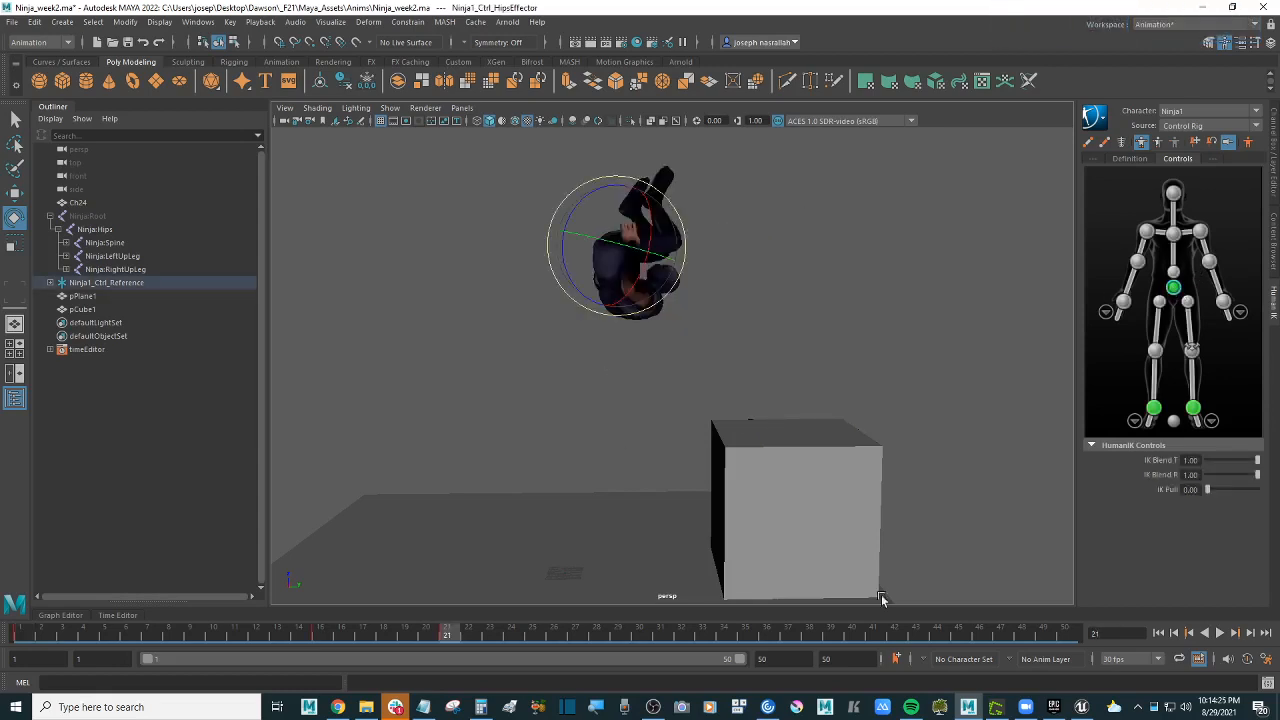
left_click(860, 660)
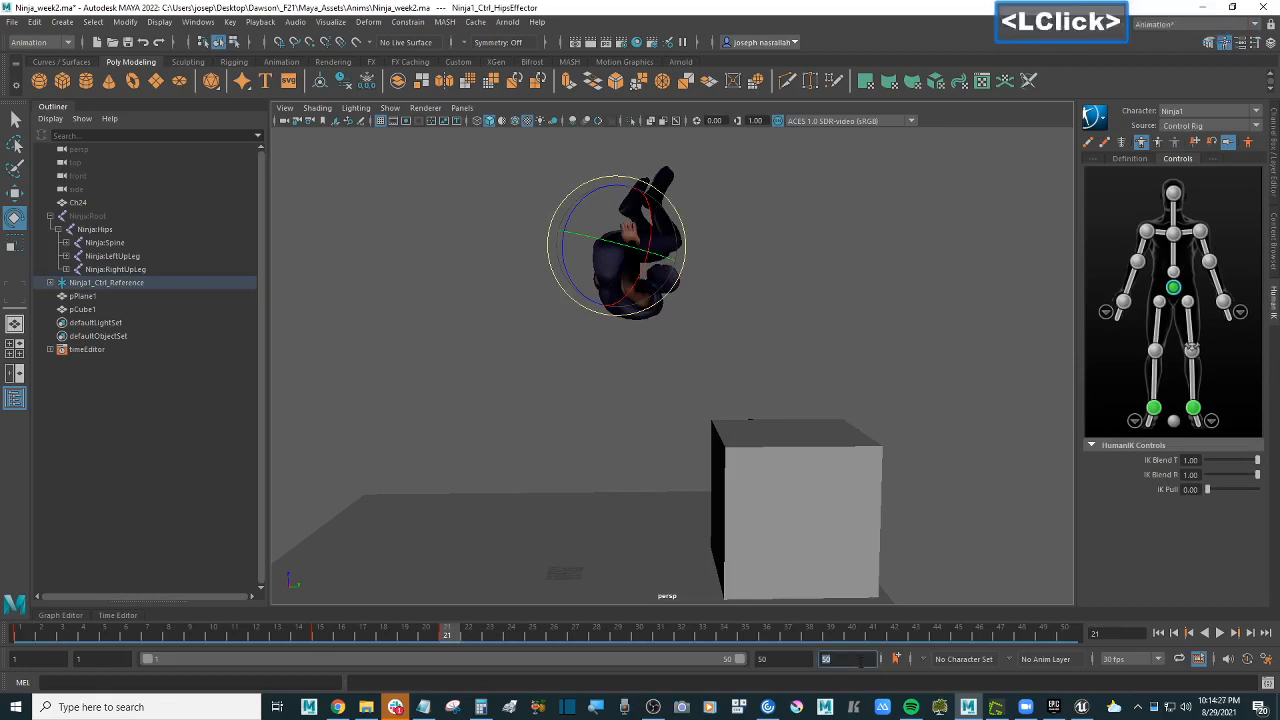
type("21")
key("Return")
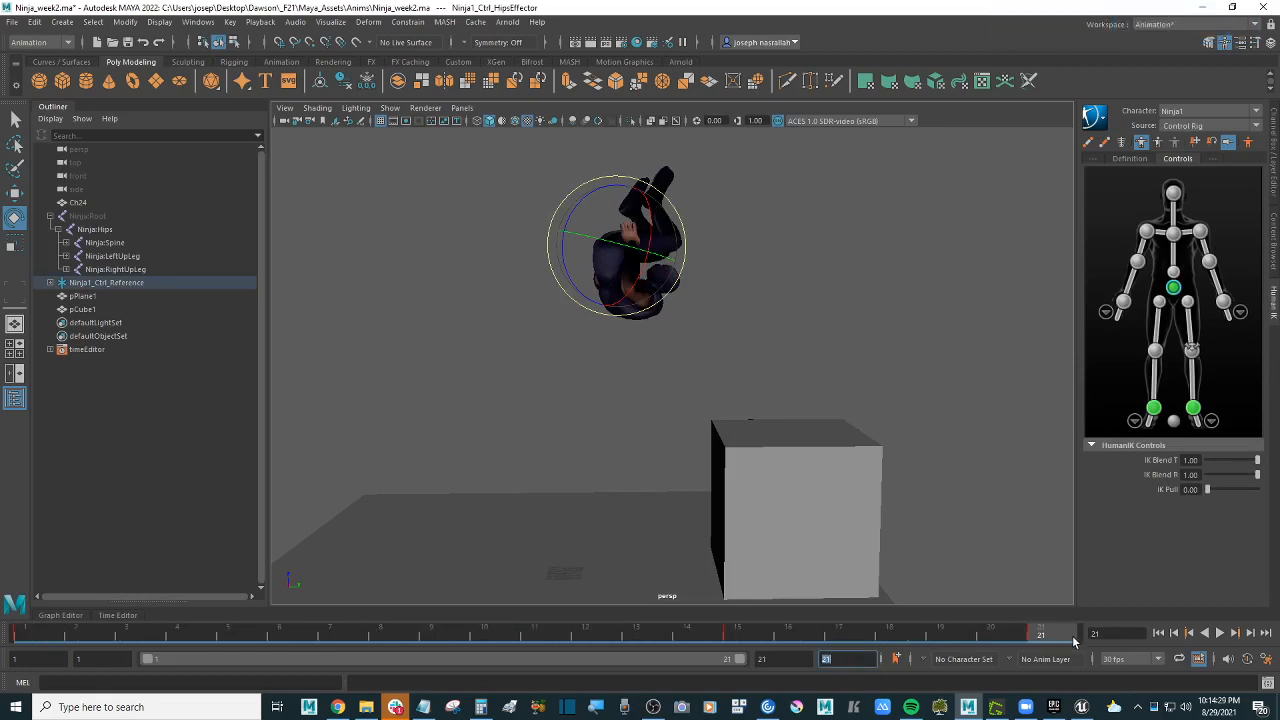
Step: Scrub through frames 1 to 21 to review the jump into the tuck, checking the starting pose from different angles
left_click_drag(1066, 639, 2, 647)
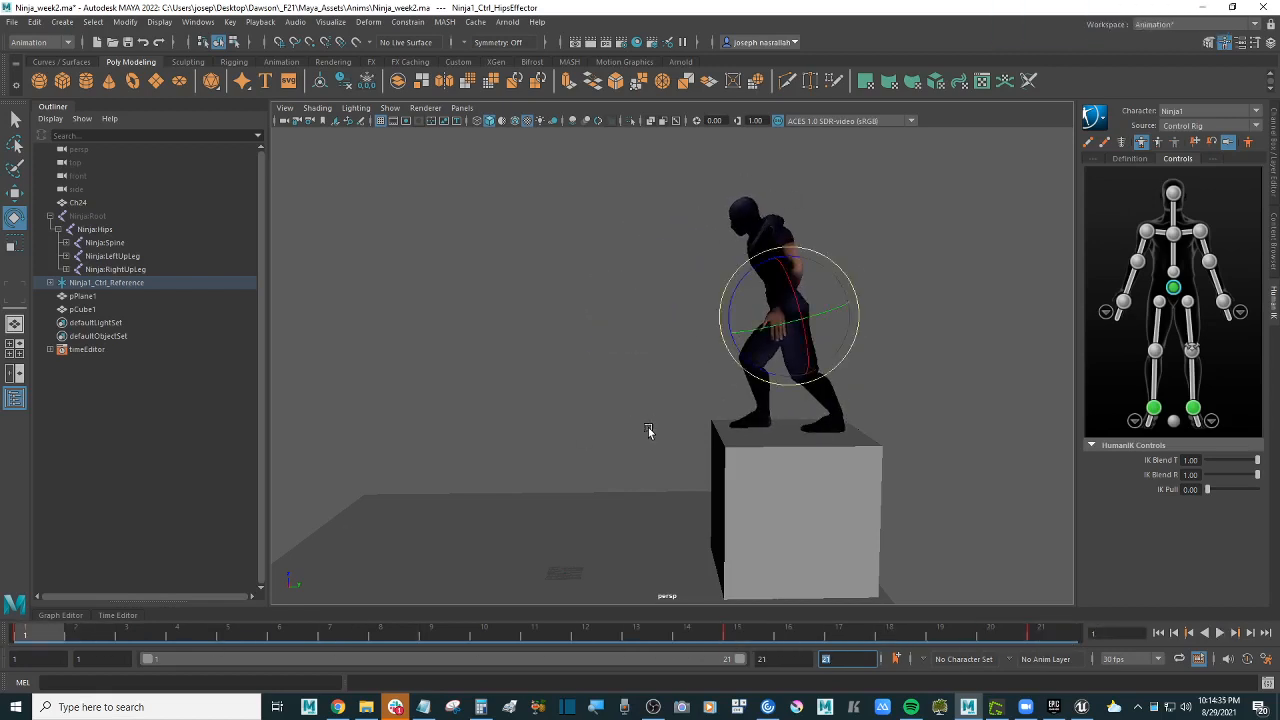
left_click_drag(47, 635, 1055, 627)
left_click_drag(764, 635, 742, 635)
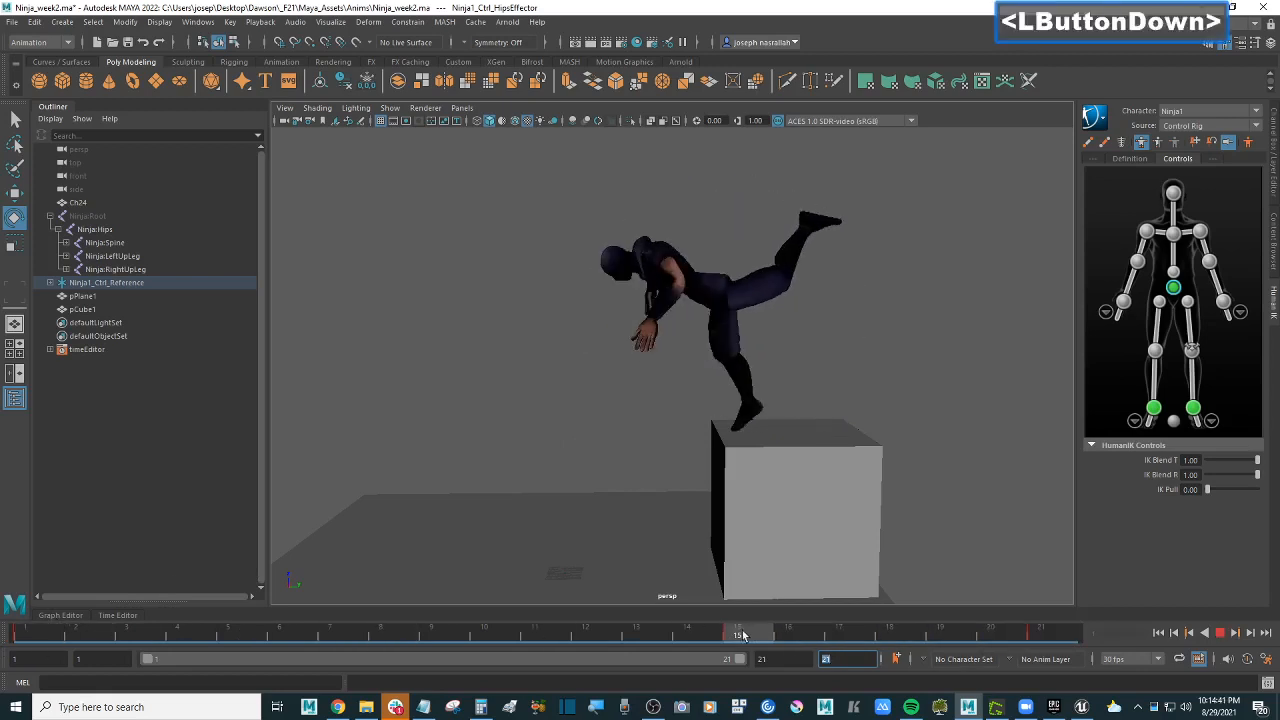
left_click_drag(742, 635, 25, 635)
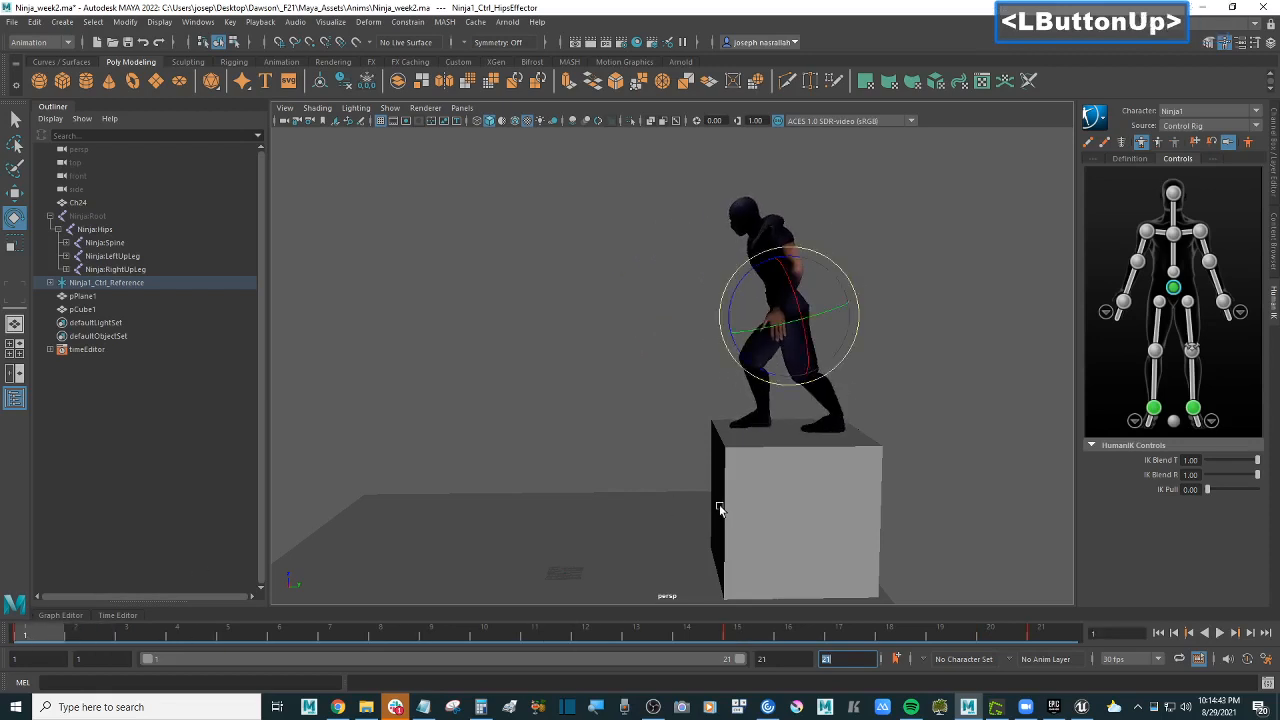
middle_click_drag(719, 504, 751, 500, "alt")
left_click_drag(751, 500, 740, 486, "alt")
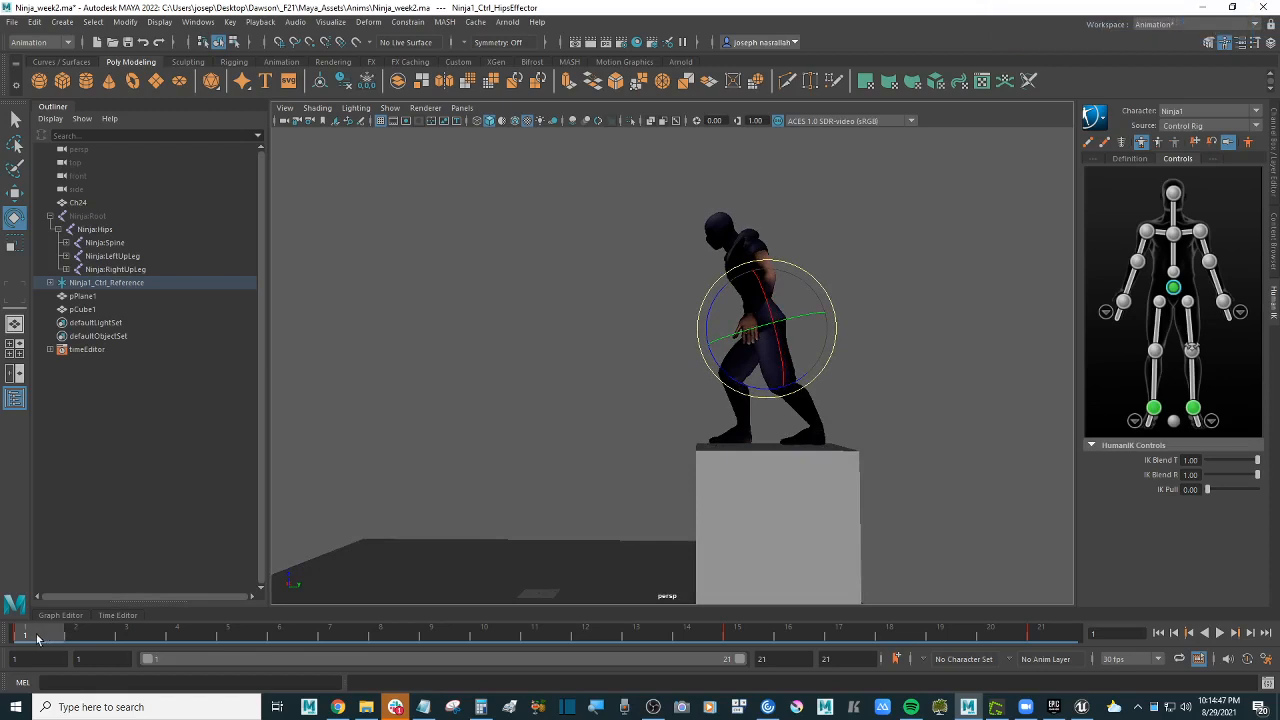
mouse_move(40, 637)
left_mouse_down()
mouse_move(1030, 637)
mouse_move(25, 636)
left_mouse_up()
left_click_drag(773, 454, 897, 473, "alt")
scroll(869, 457, "up", 1, "alt")
scroll(894, 465, "down", 2, "alt")
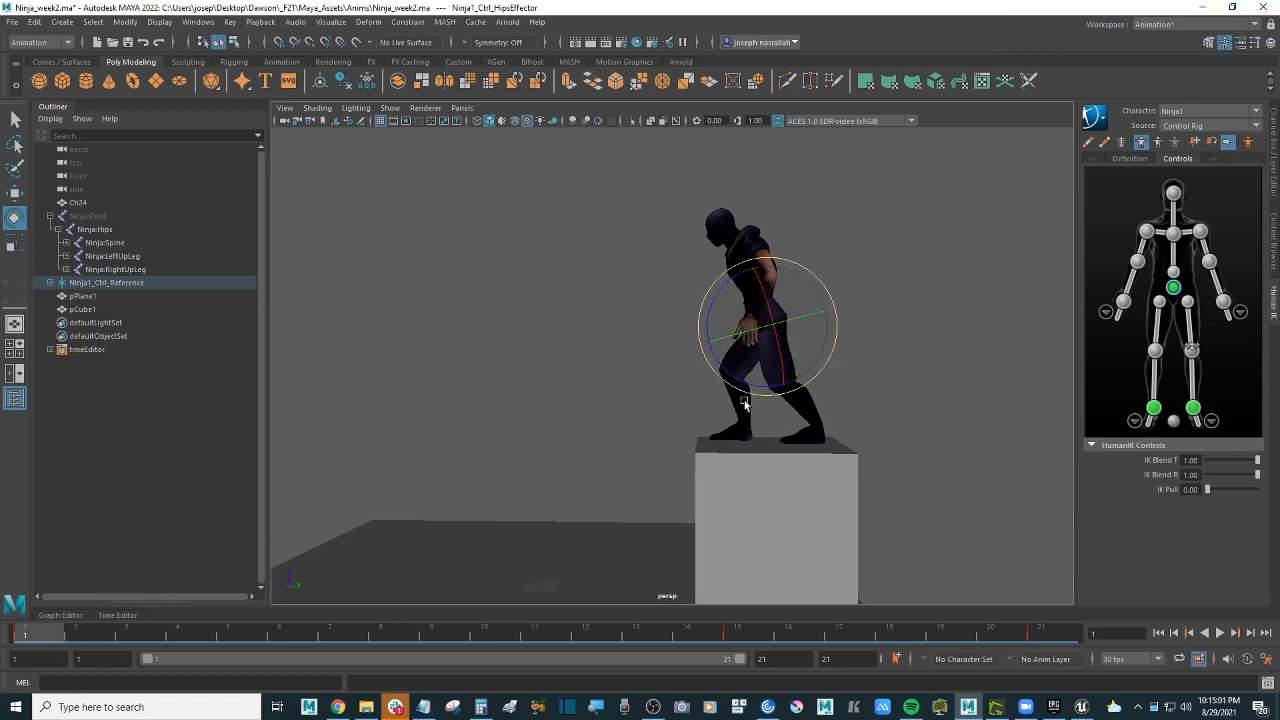
Step: Return to frame 1, clear the selection, and save the scene
left_click_drag(761, 631, 28, 634)
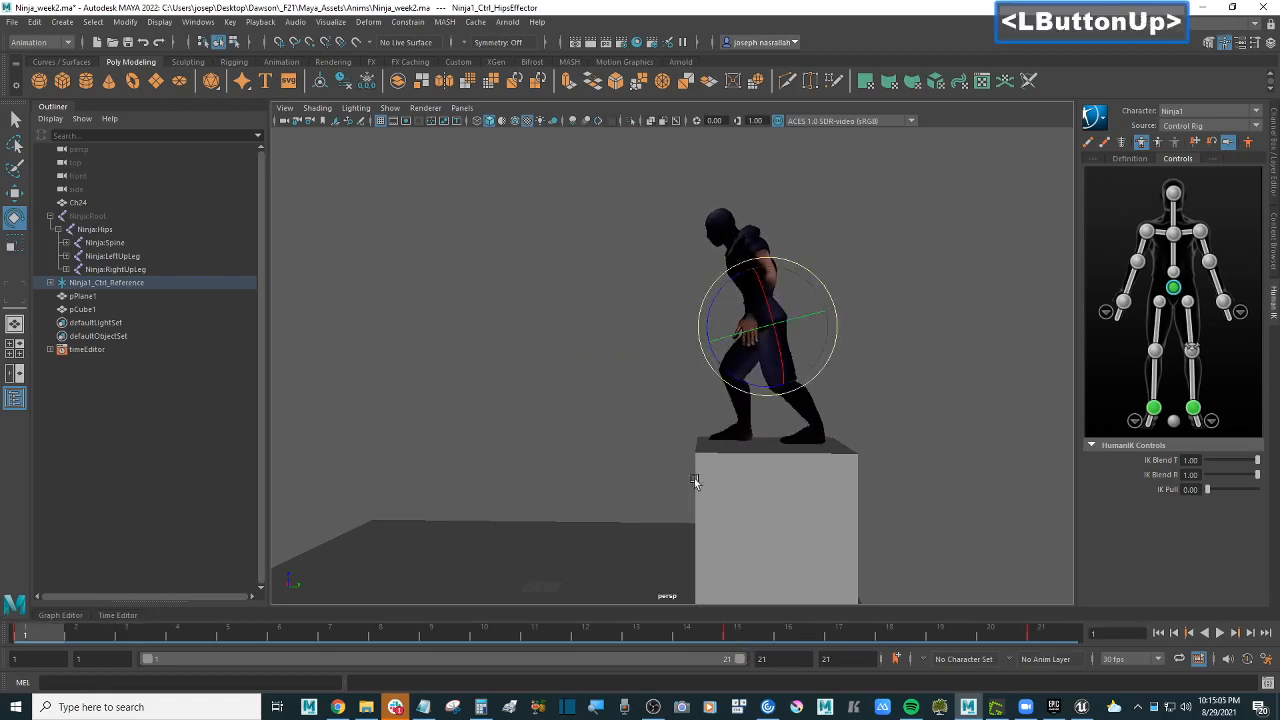
left_click(570, 421)
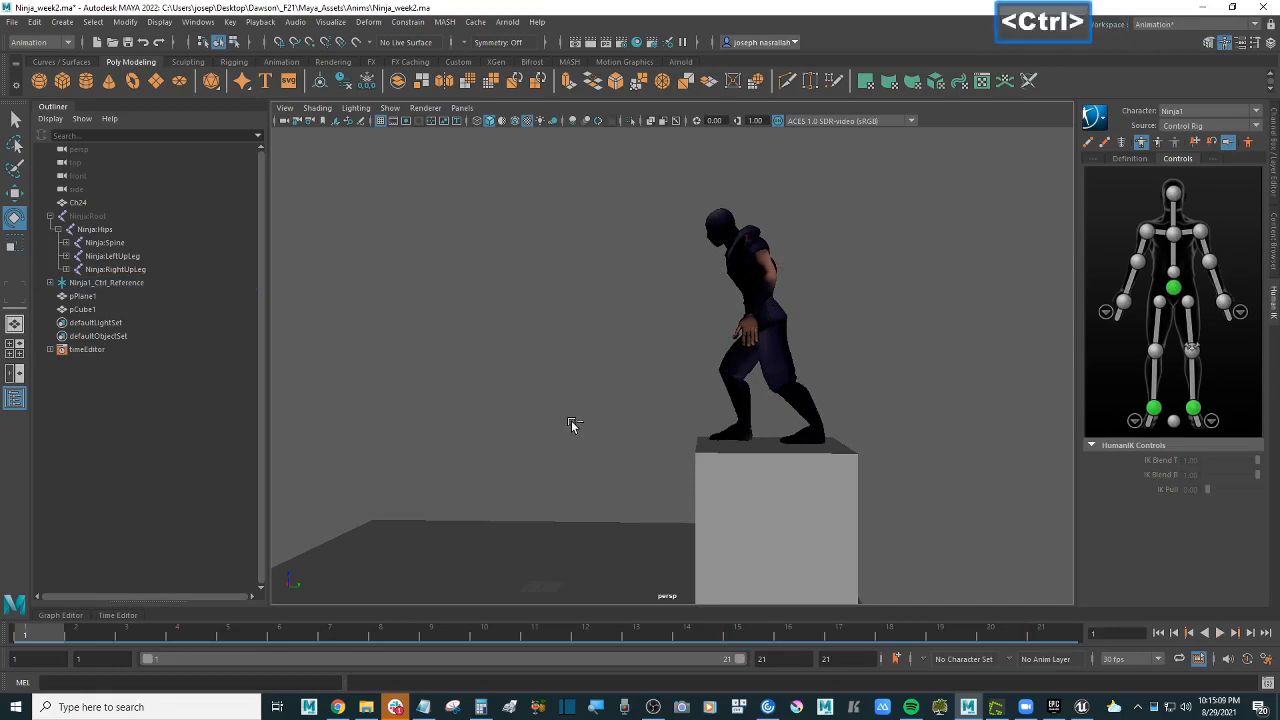
key("ctrl+s")
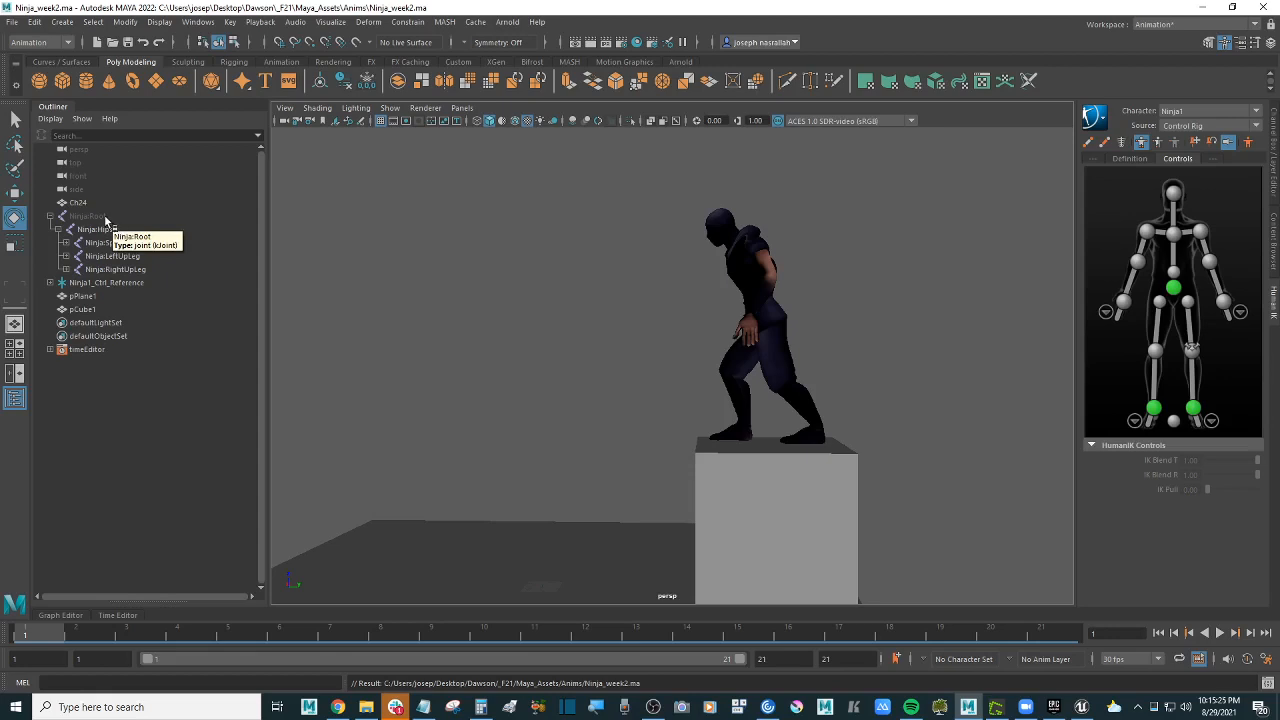
Step: Select the Ninja:Root joint together with its entire joint hierarchy
left_click(105, 218)
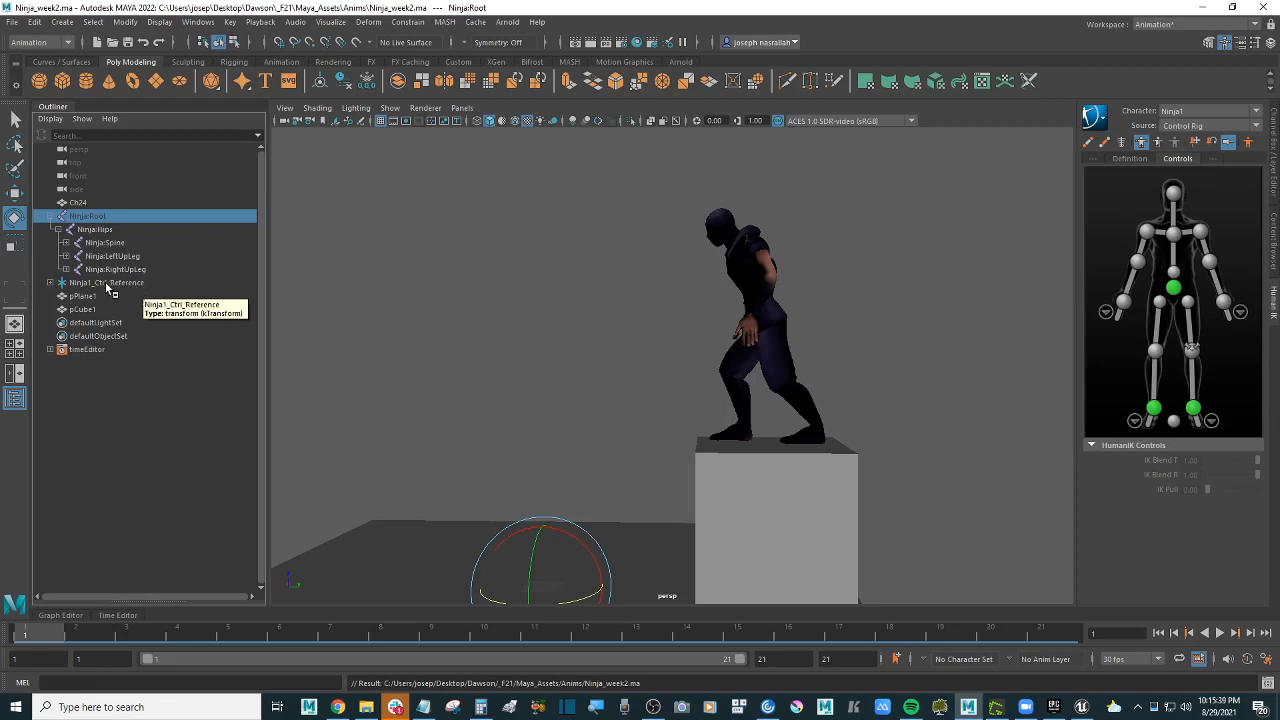
left_click(1124, 303)
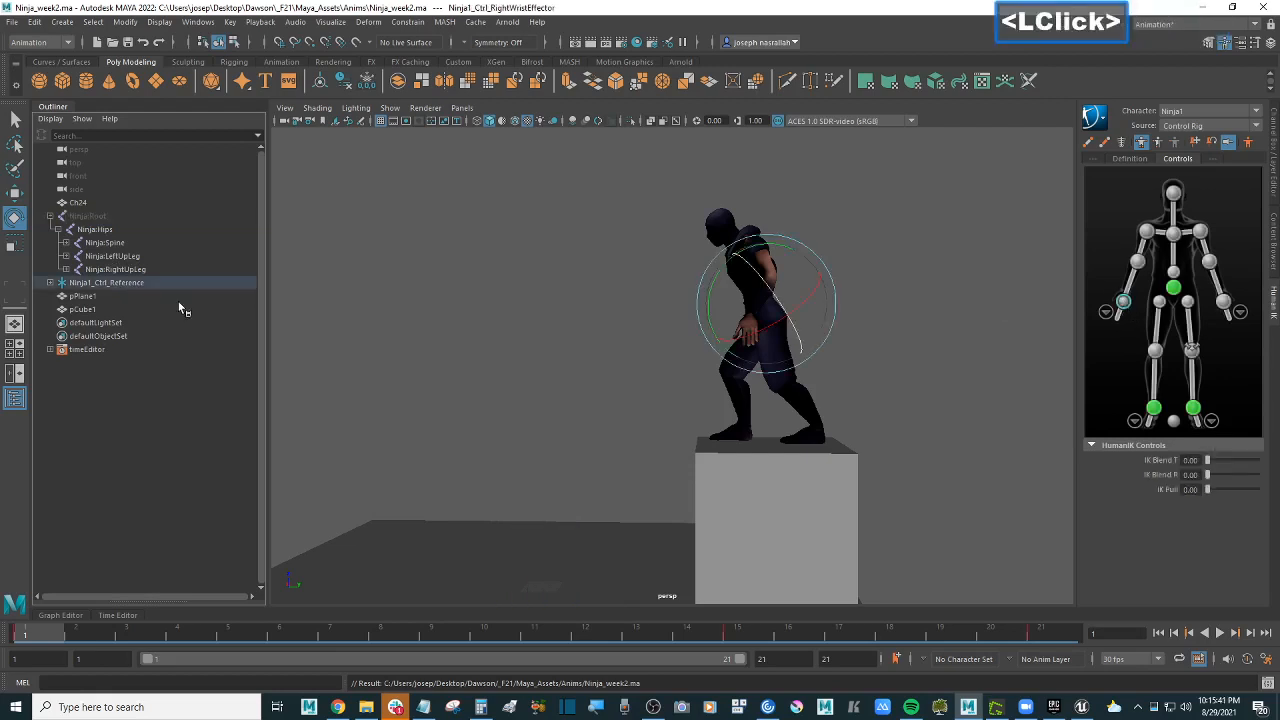
left_click(97, 216)
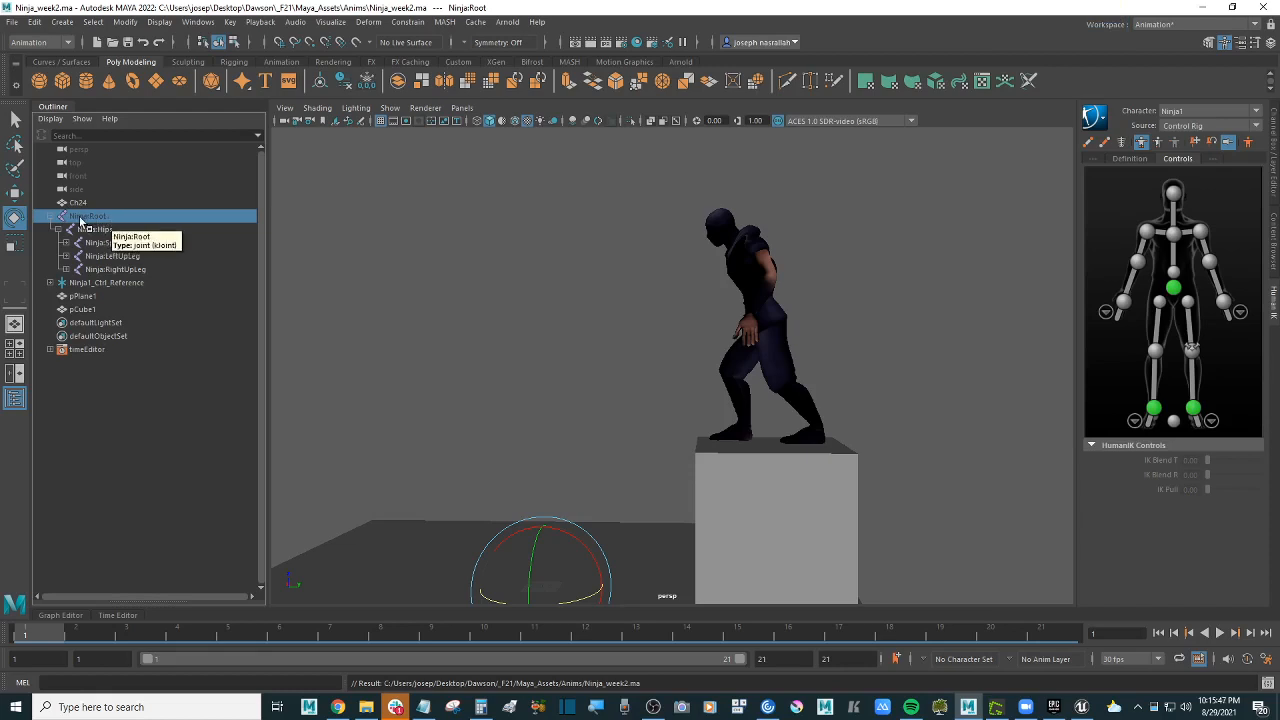
left_click(89, 25)
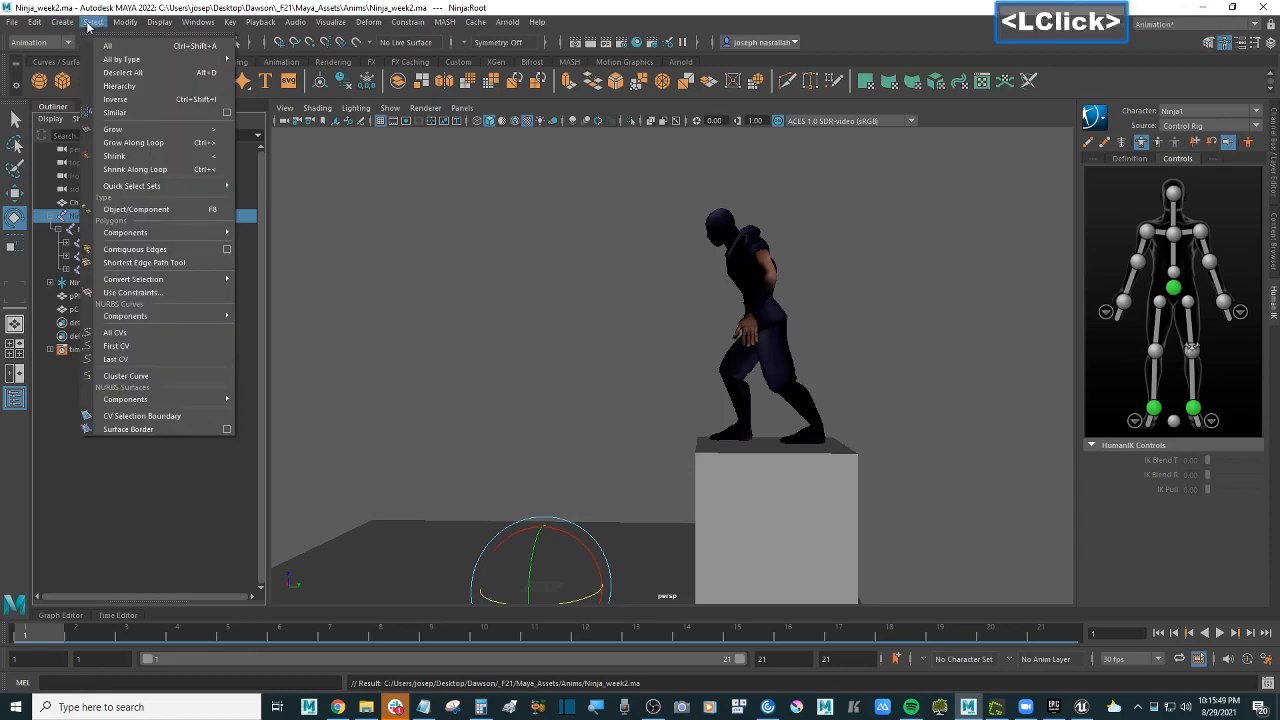
left_click(145, 87)
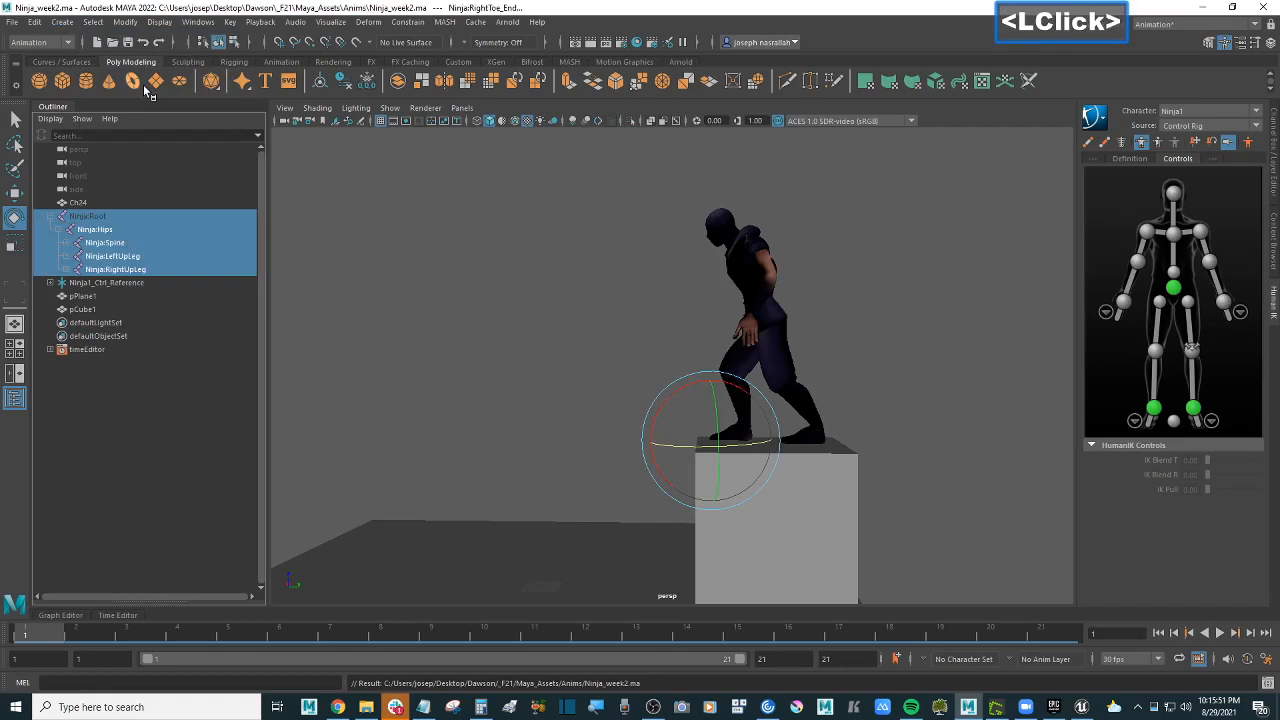
Step: Start an FBX export of the selected joints and browse up to the Maya_Assets folder
left_click(15, 24)
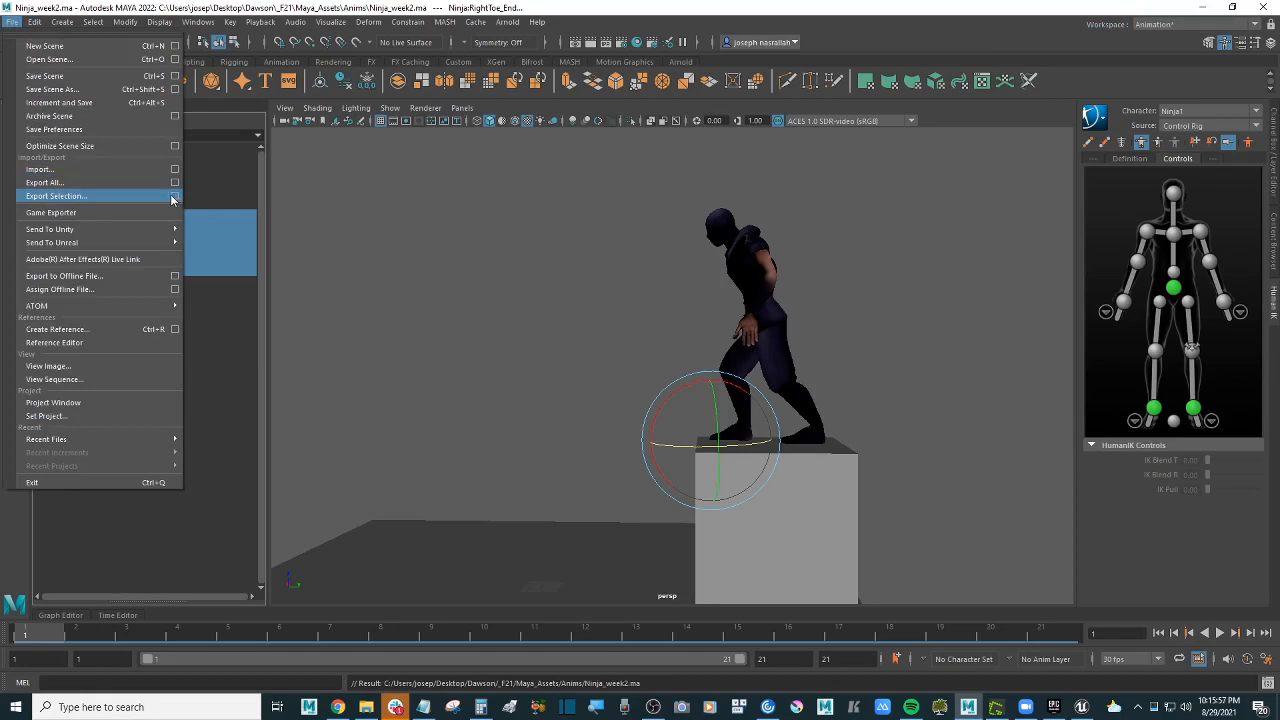
left_click(175, 197)
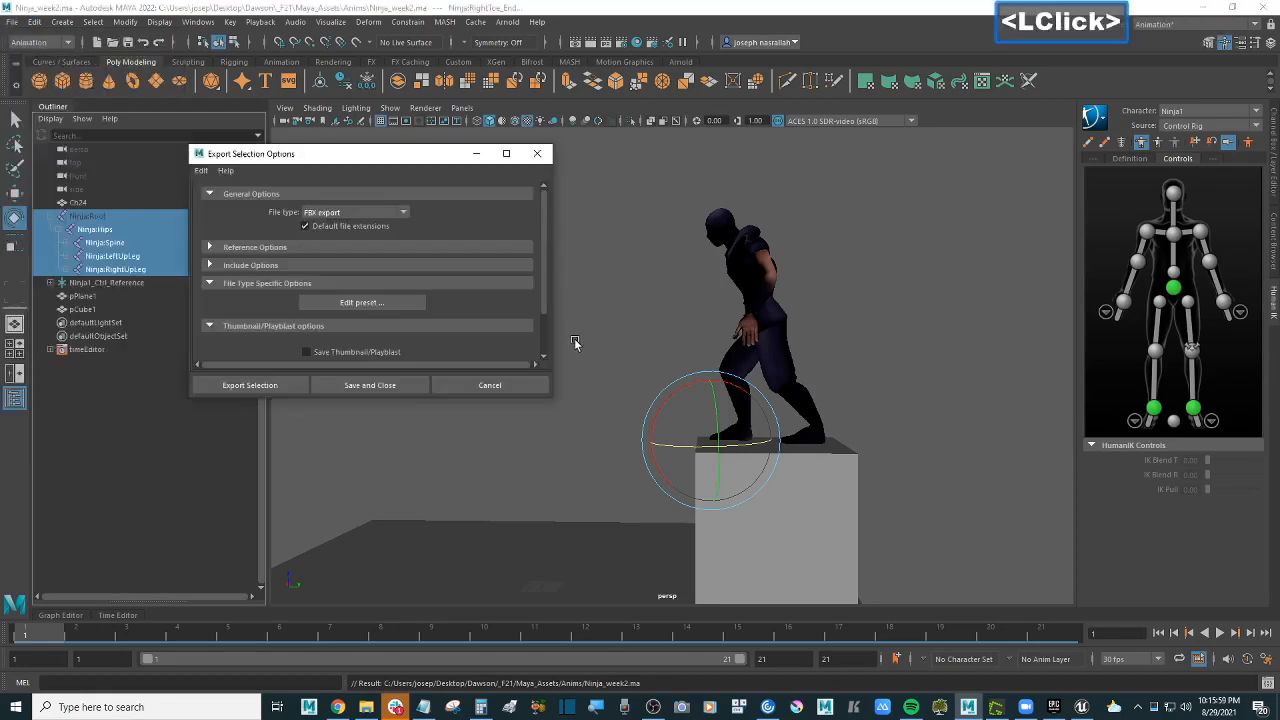
left_click(278, 384)
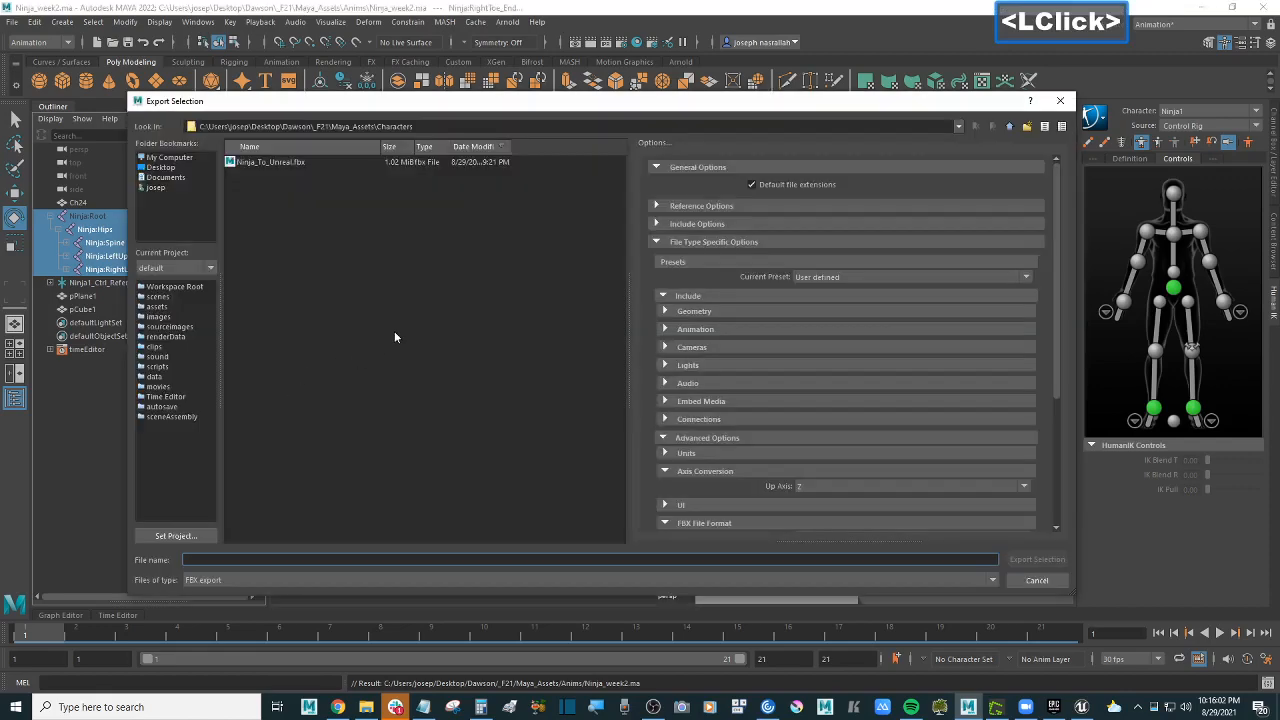
left_click_drag(400, 110, 394, 128)
left_click(388, 296)
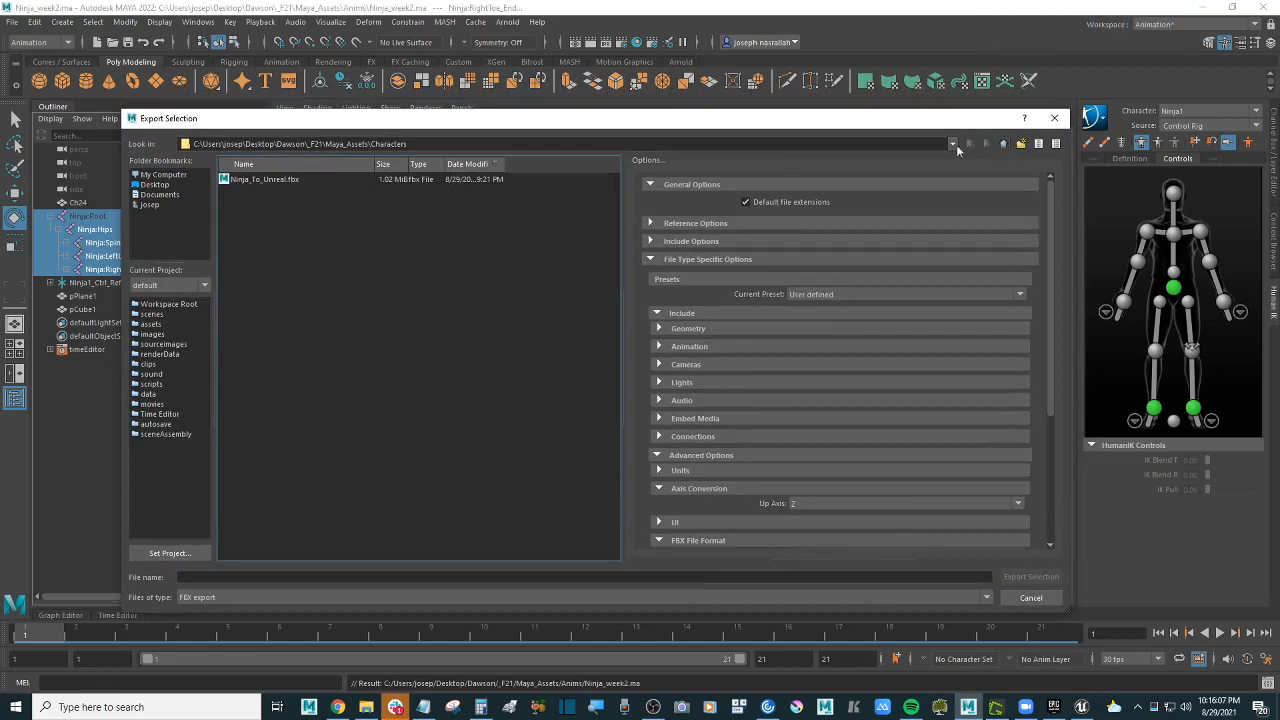
left_click(459, 240)
left_click(413, 259)
key("BackSpace")
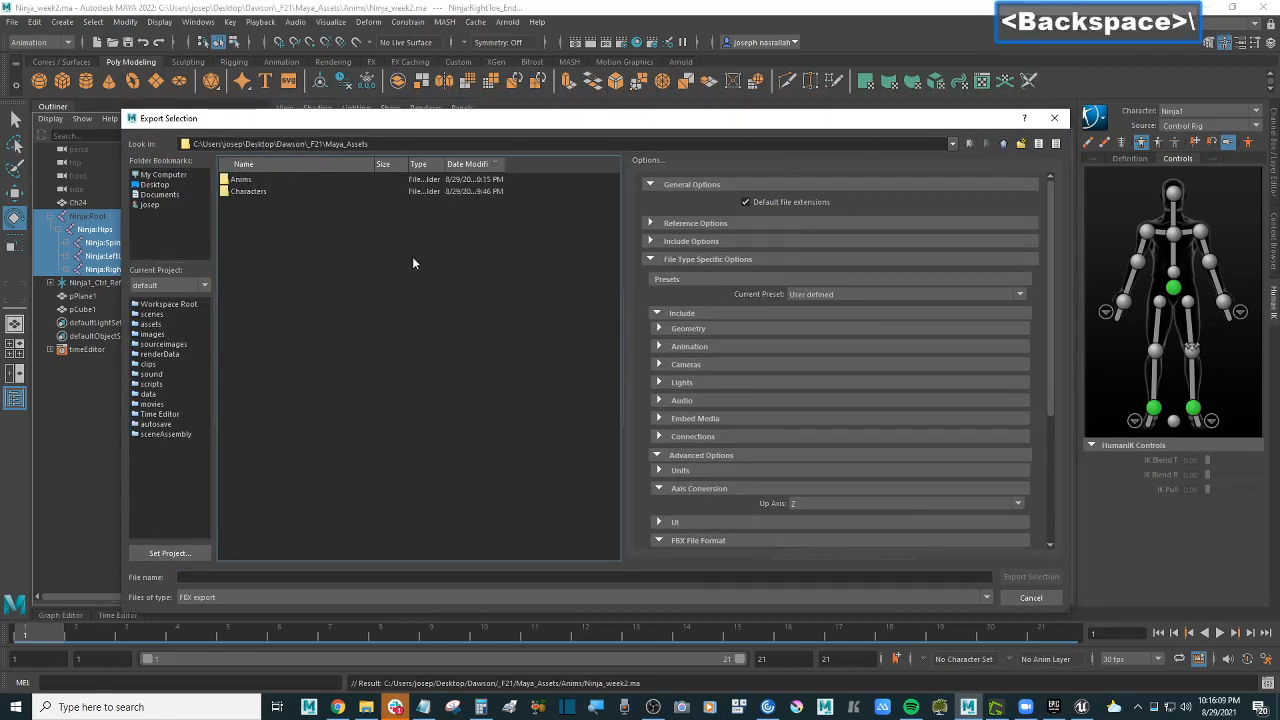
left_click(243, 188)
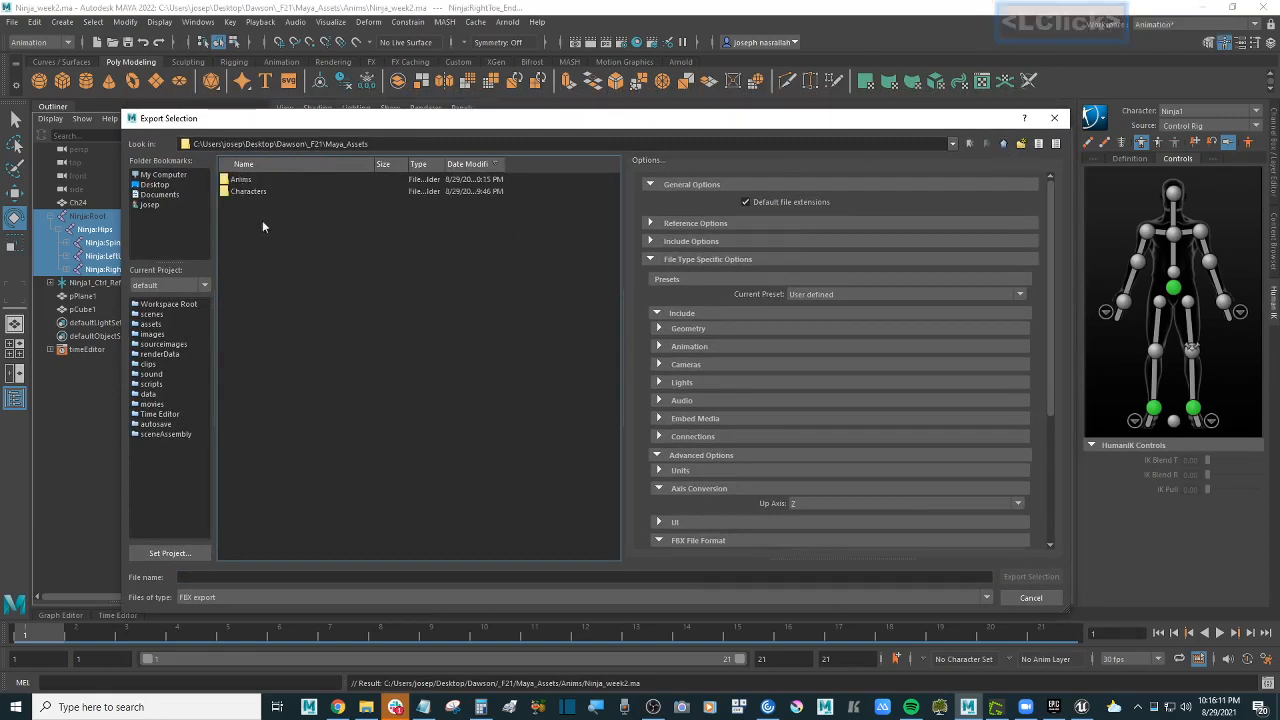
left_click(284, 248)
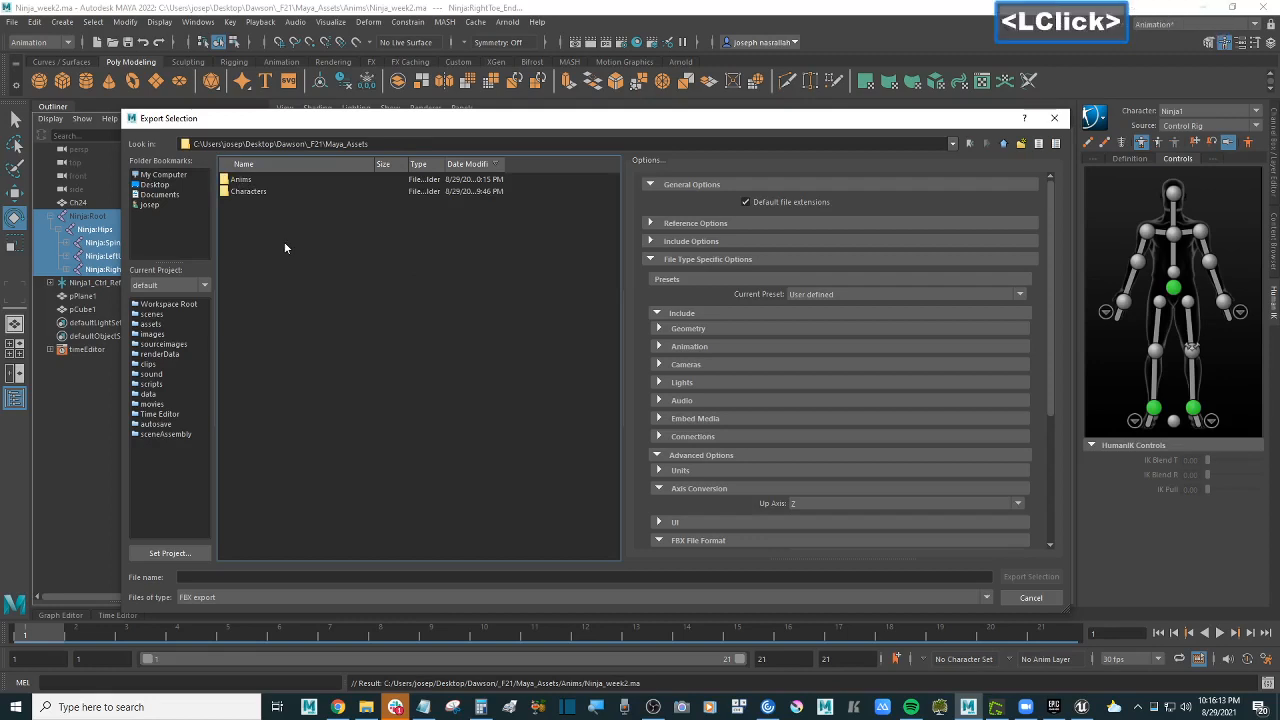
Step: Create a folder named Anims_Exported inside Maya_Assets and open it as the export destination
left_click(1021, 144)
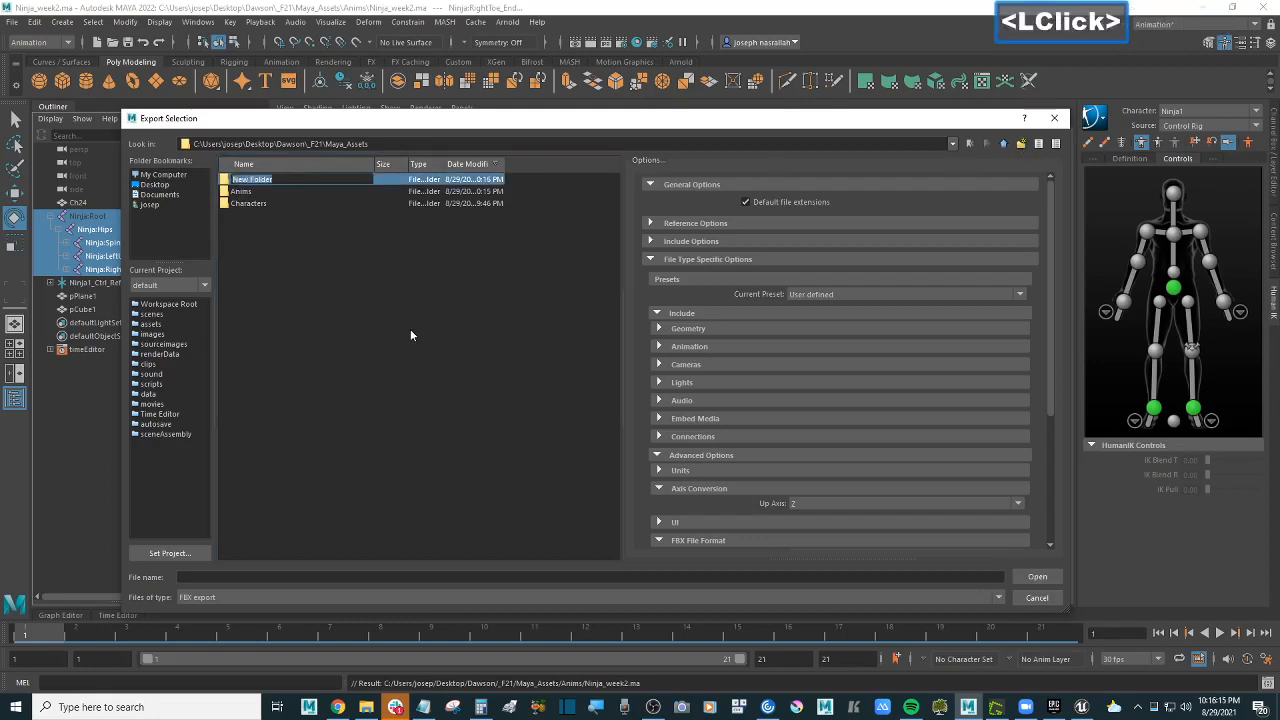
type("Anims")
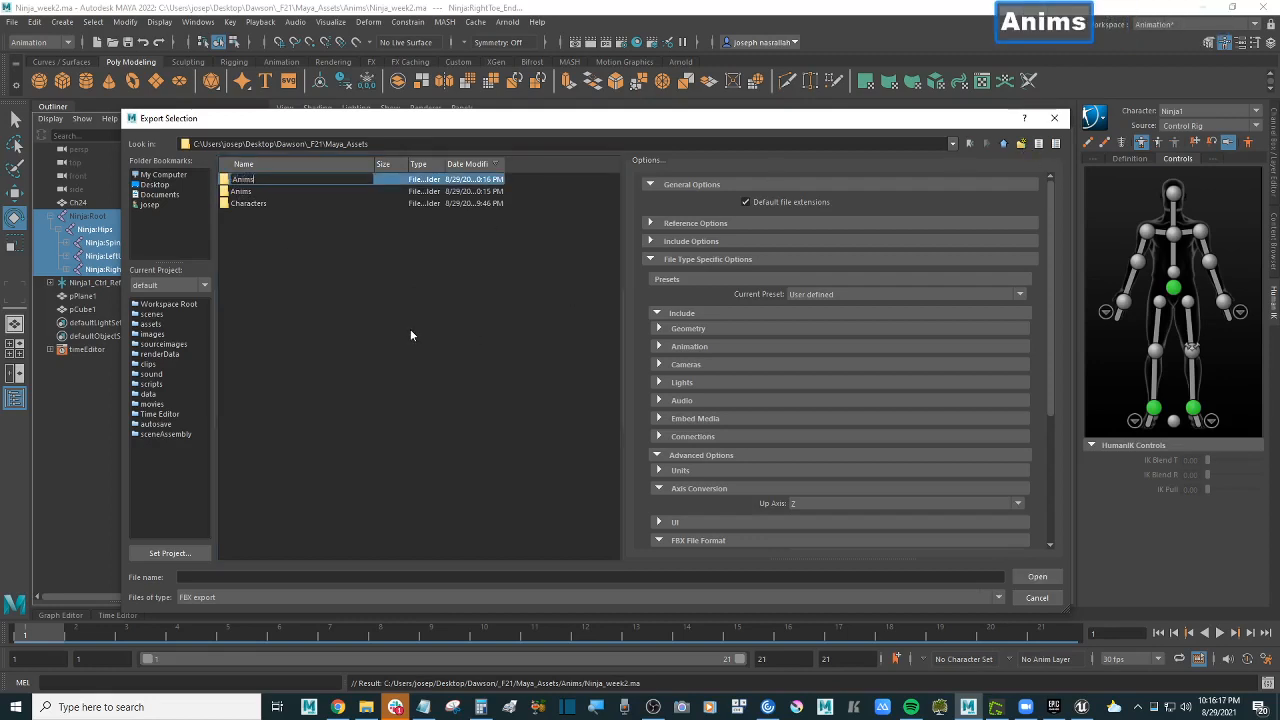
type("_Expo")
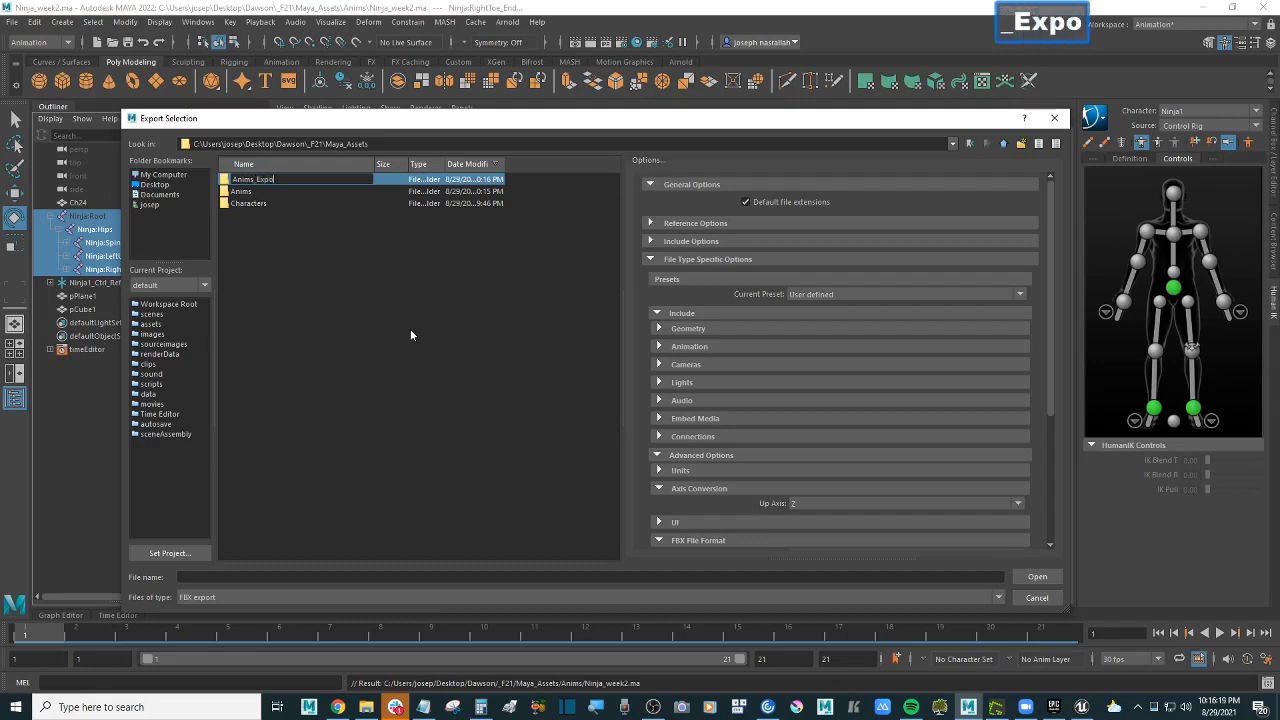
type("rted")
key("Return")
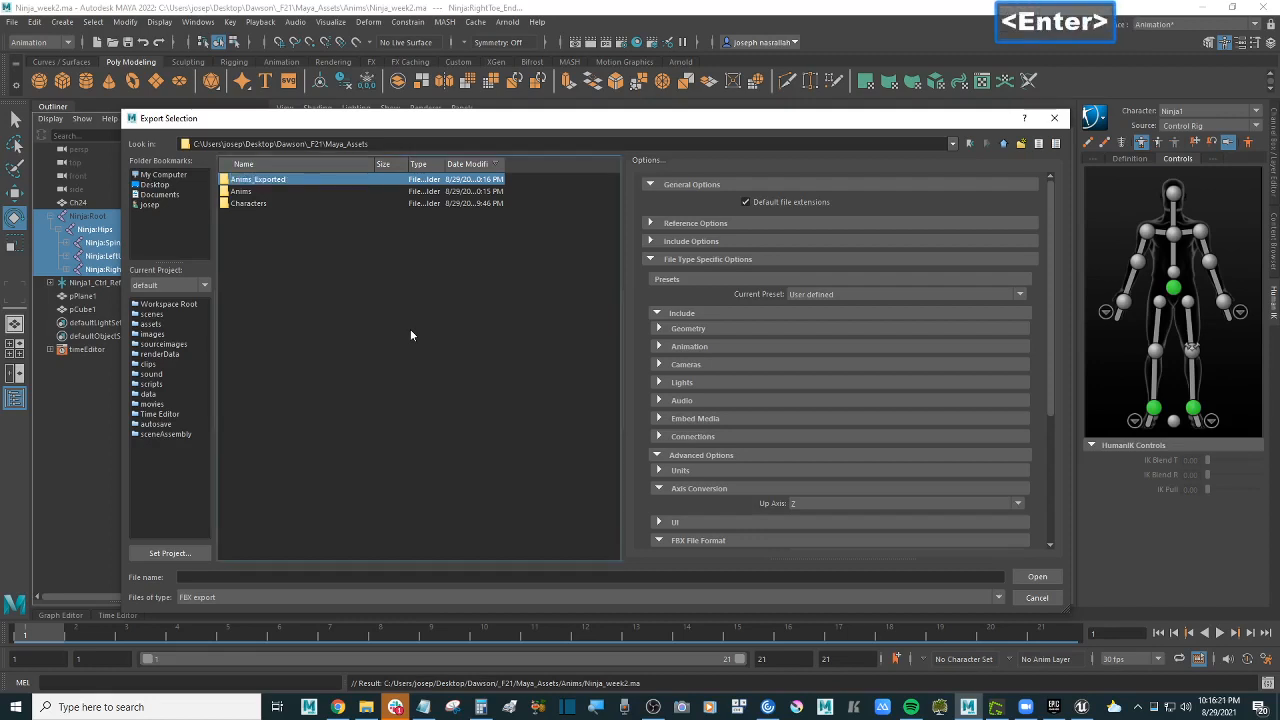
key("Return")
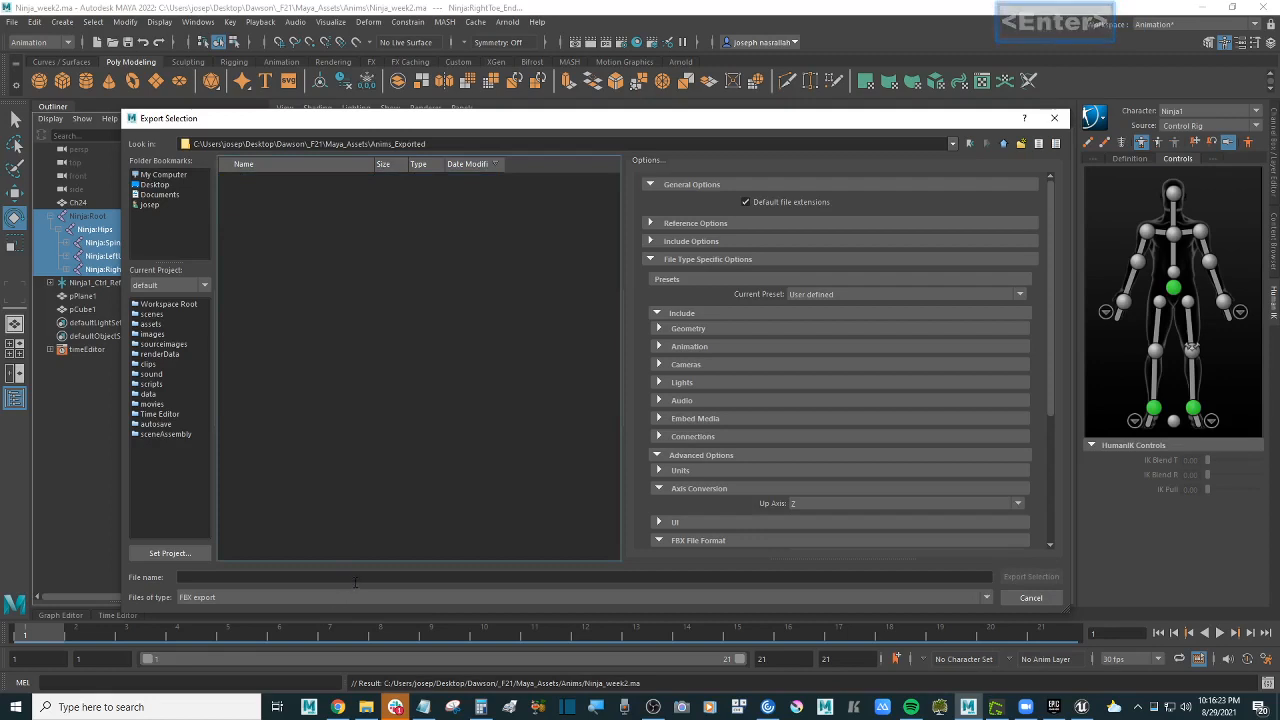
Step: Name the export file week2_ninja_flip and export the selected skeleton as FBX
left_click(366, 577)
type("week2")
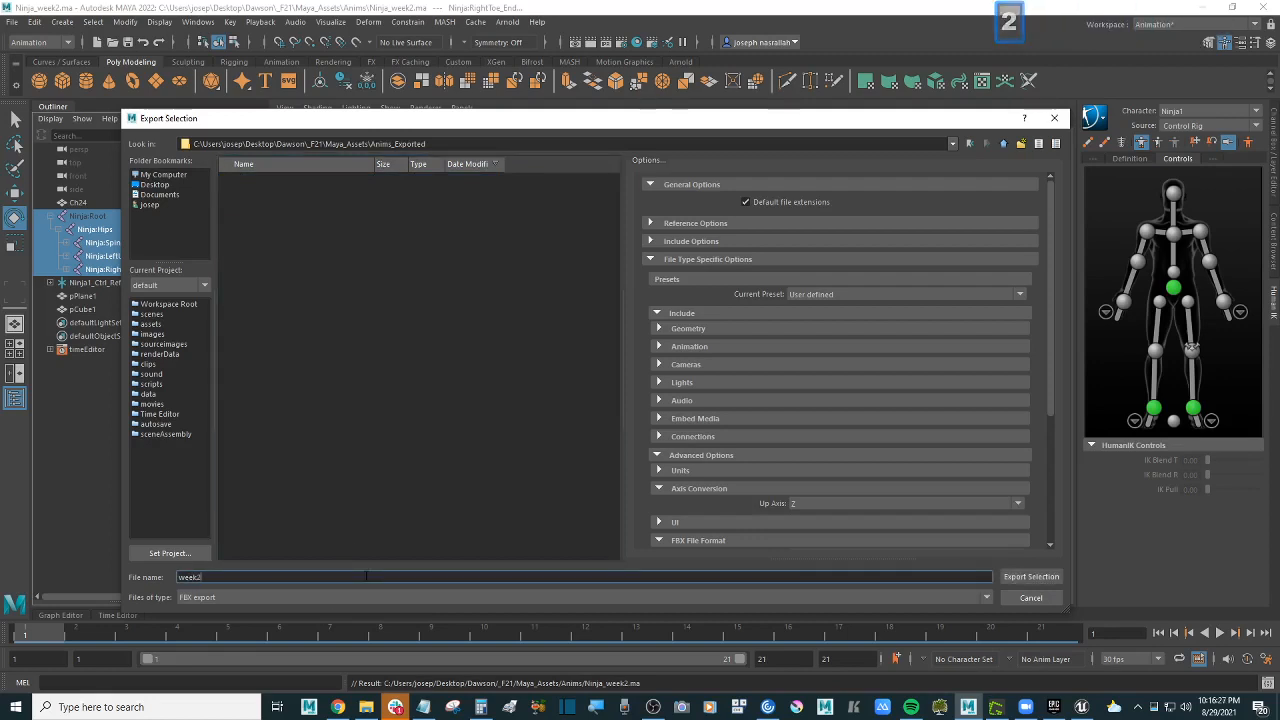
type(" ni")
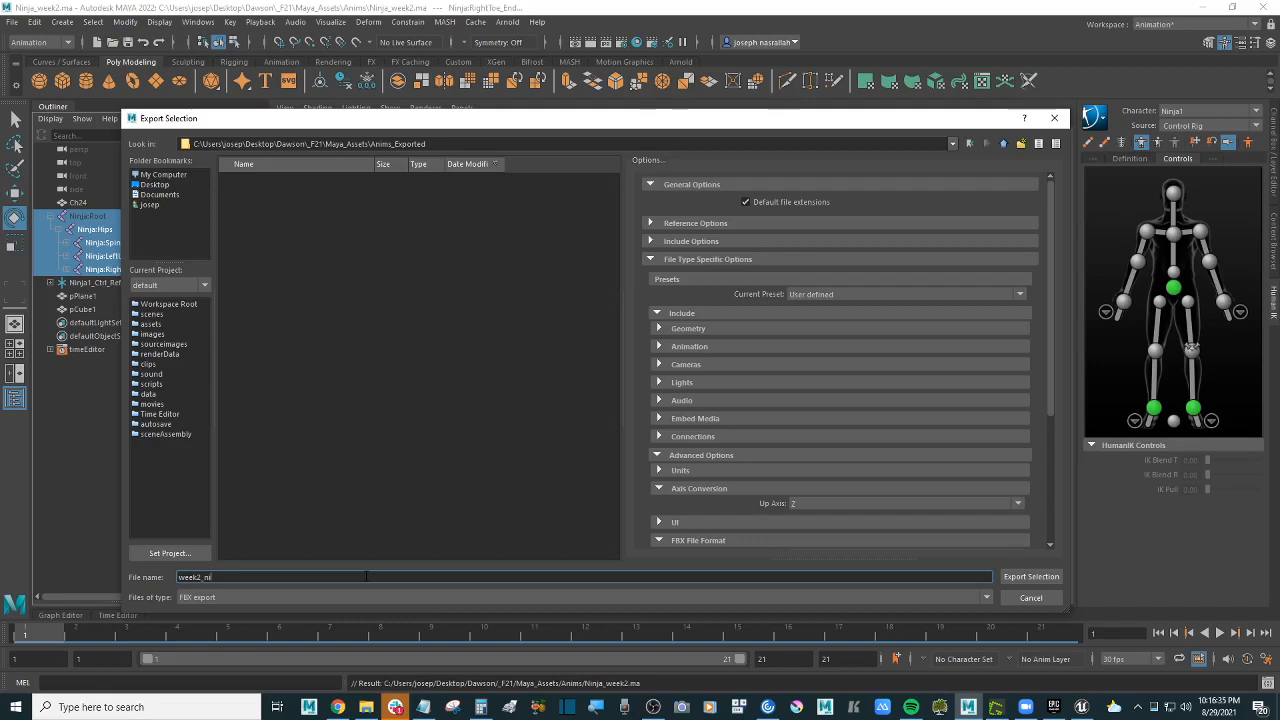
type("nja")
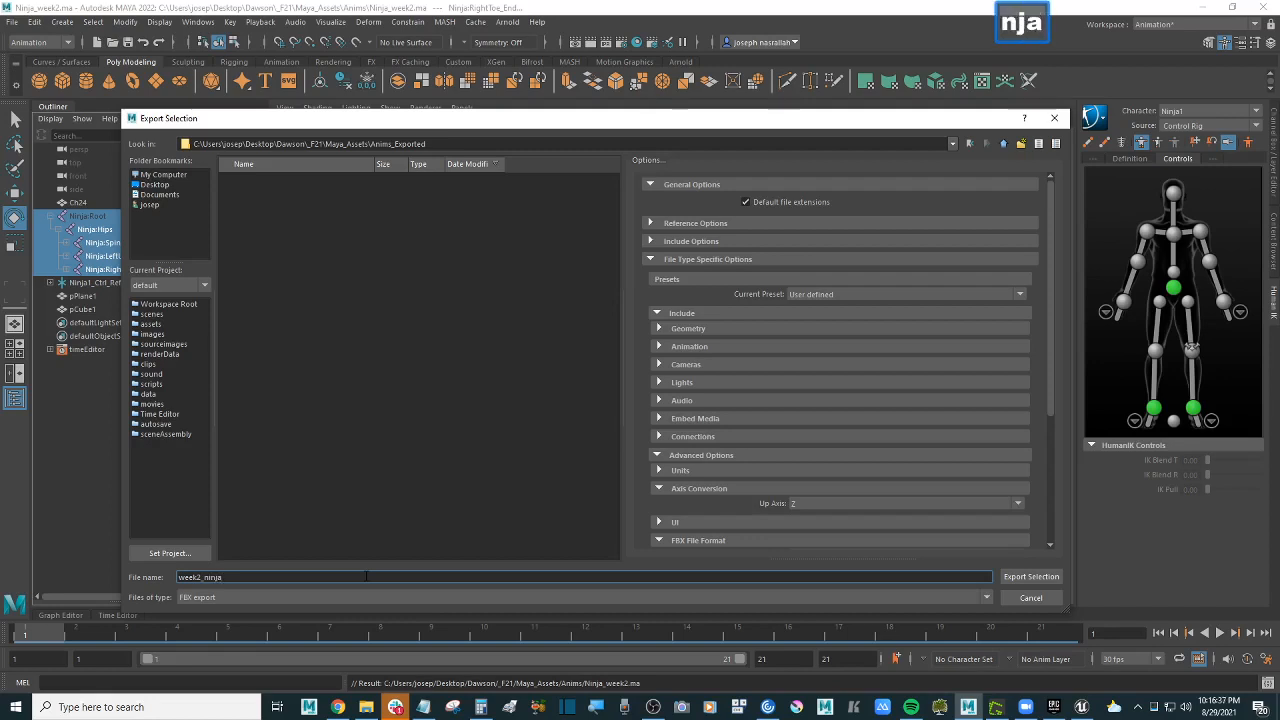
type("_")
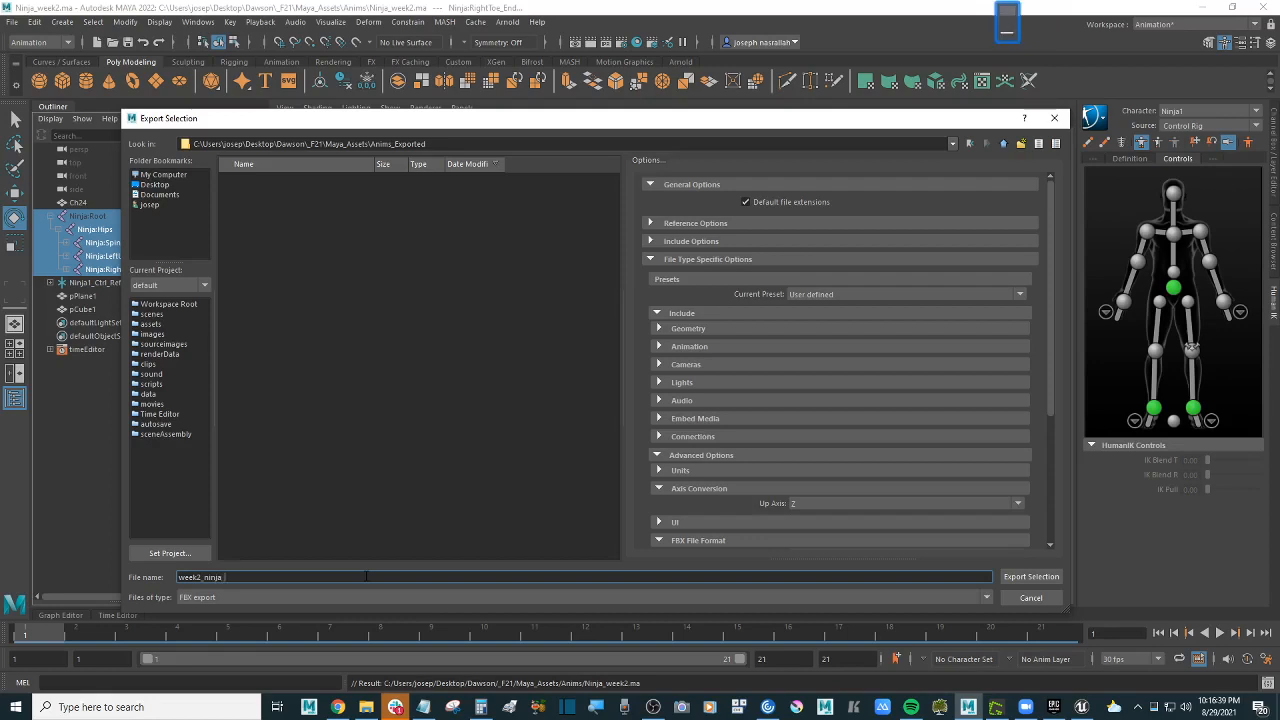
type("flip")
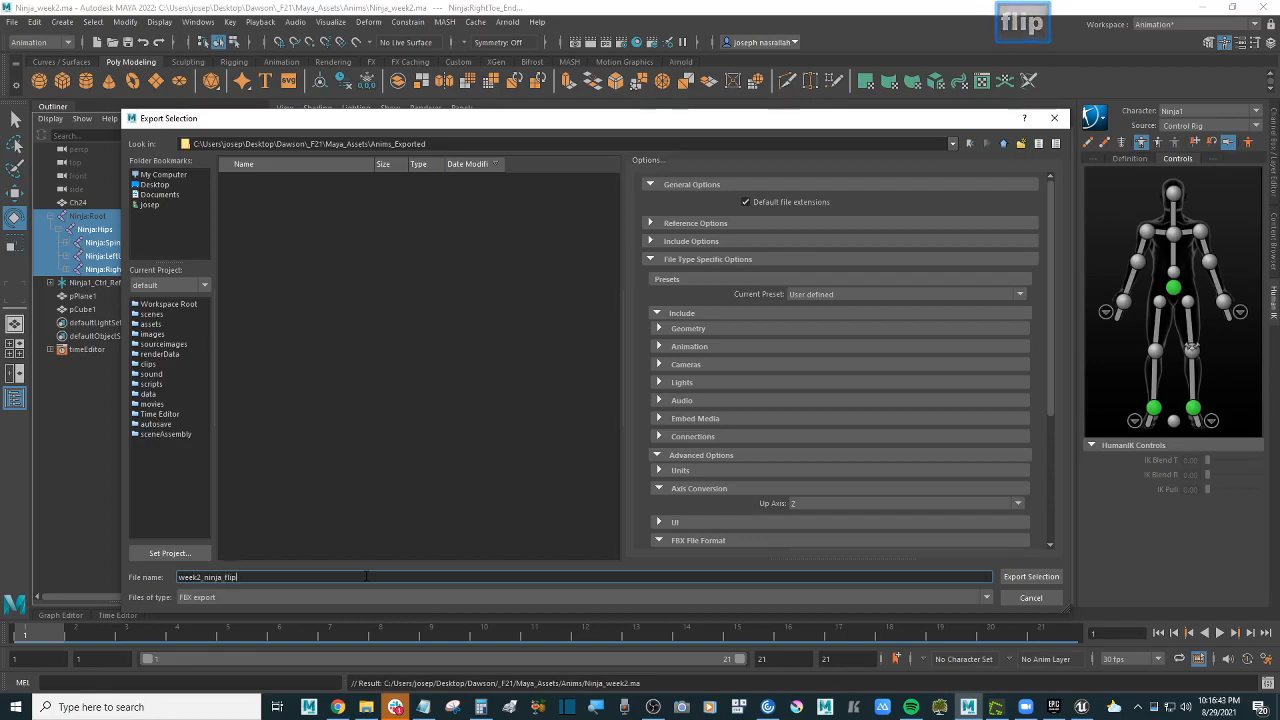
key("Return")
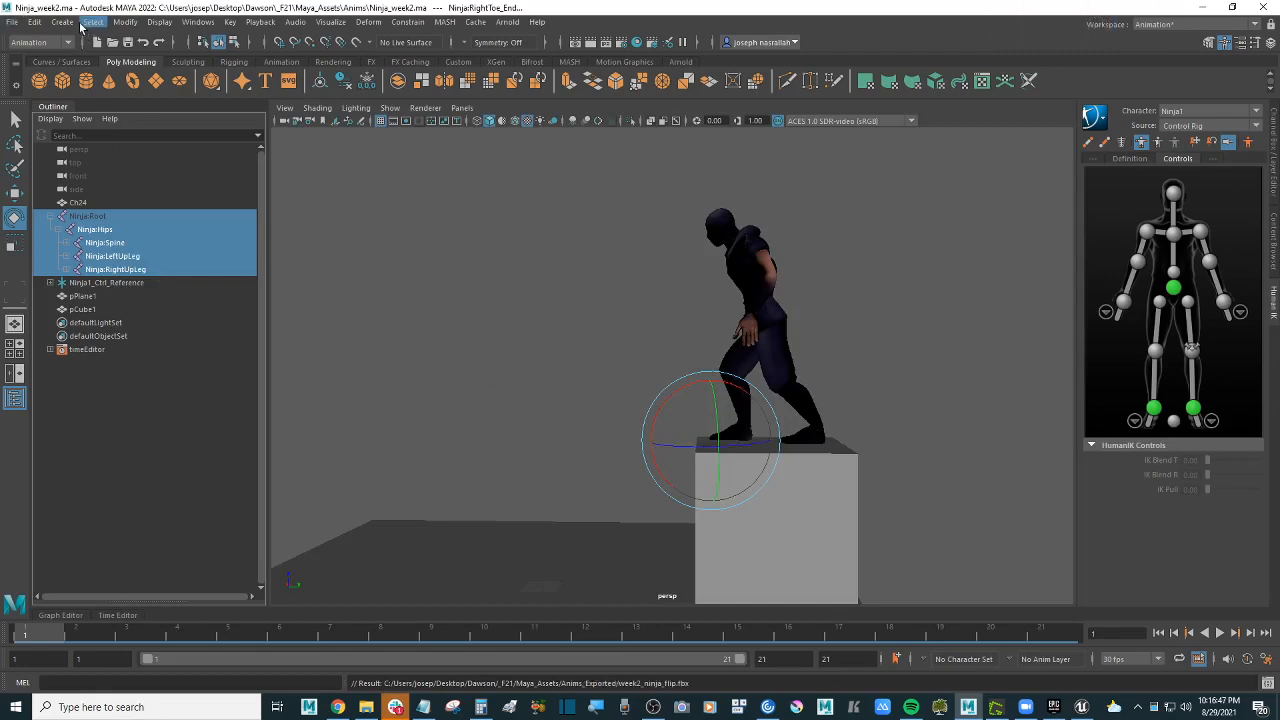
Step: Start another selection export targeting week2_ninja_flip.fbx, with Animation and Bake Animation enabled in the FBX options
left_click(11, 21)
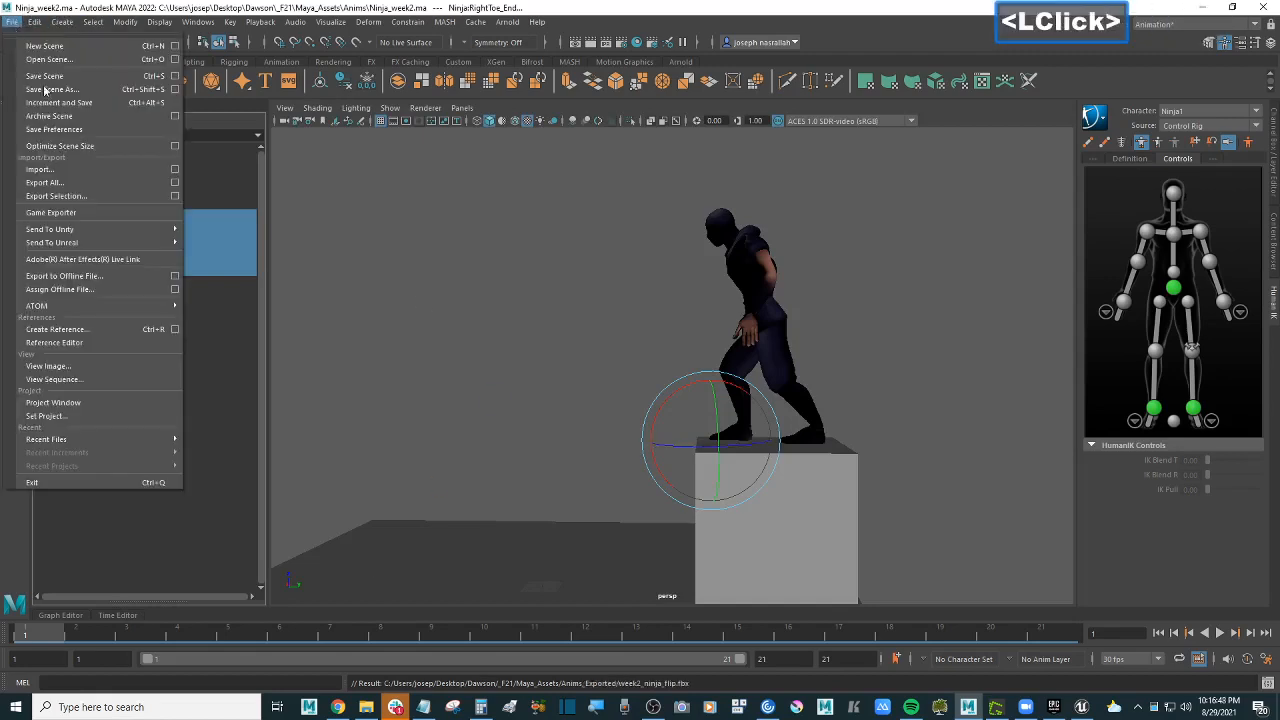
left_click(99, 196)
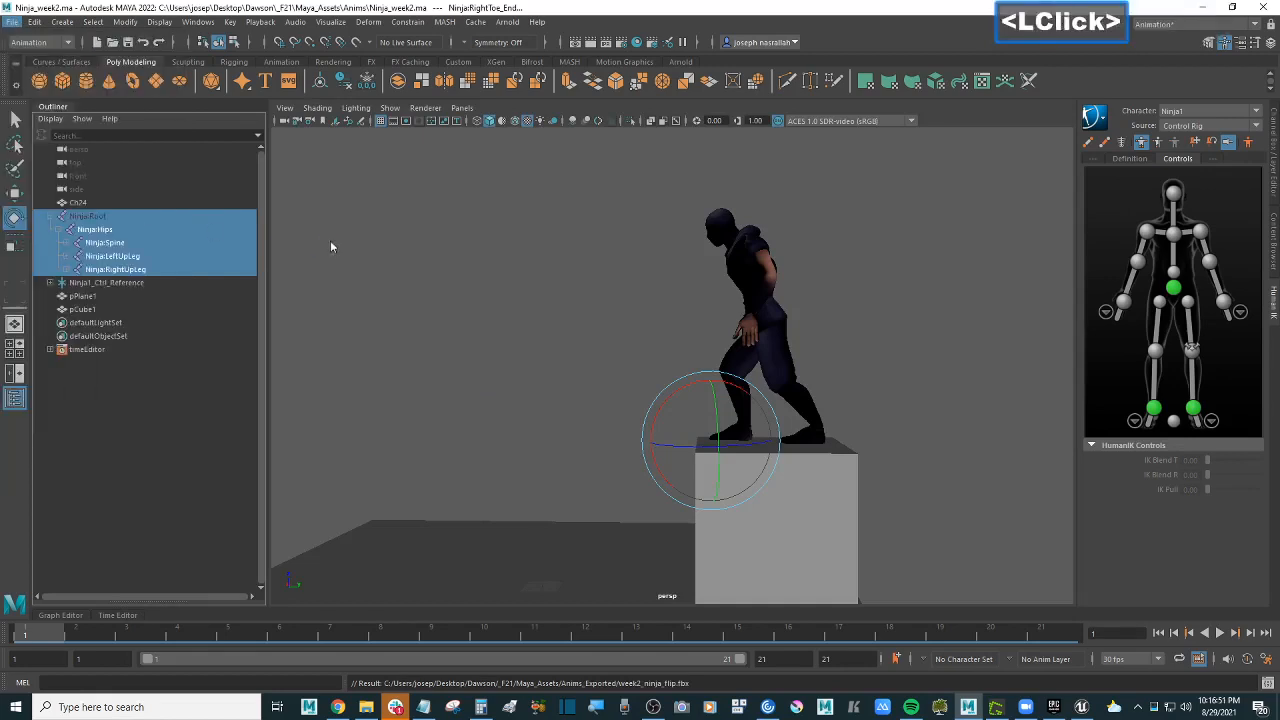
left_click(279, 181)
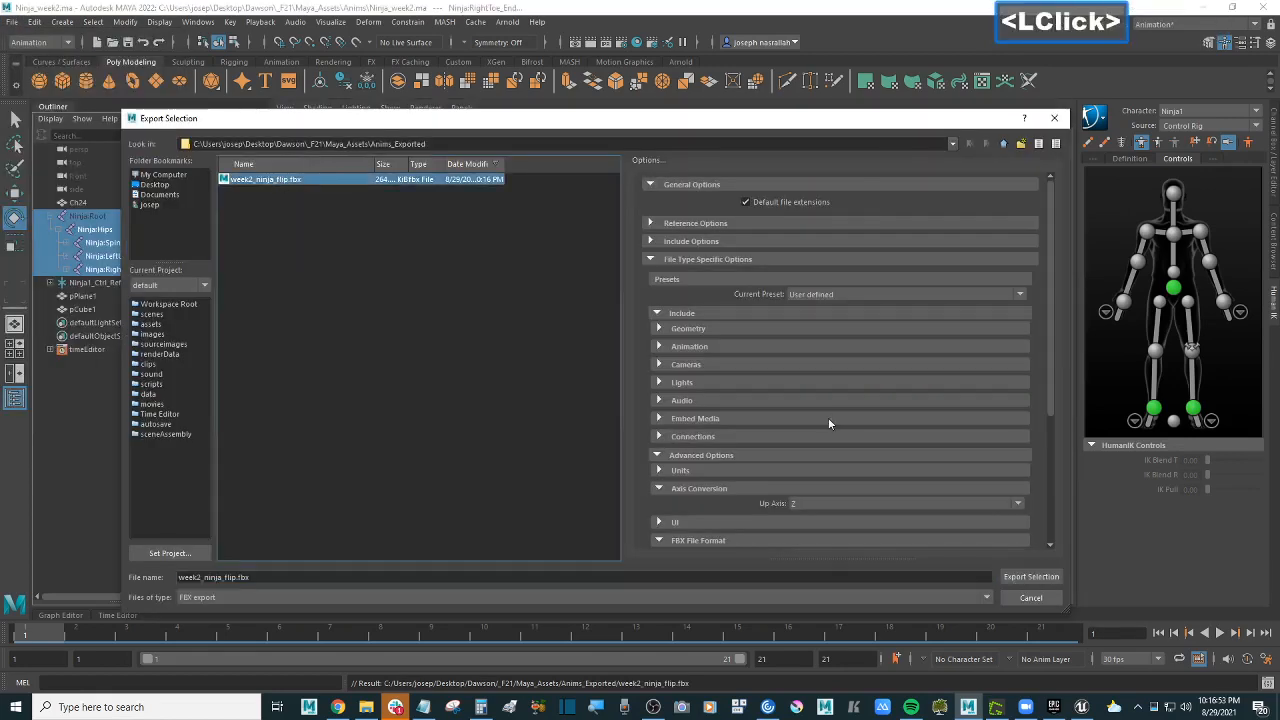
left_click(729, 347)
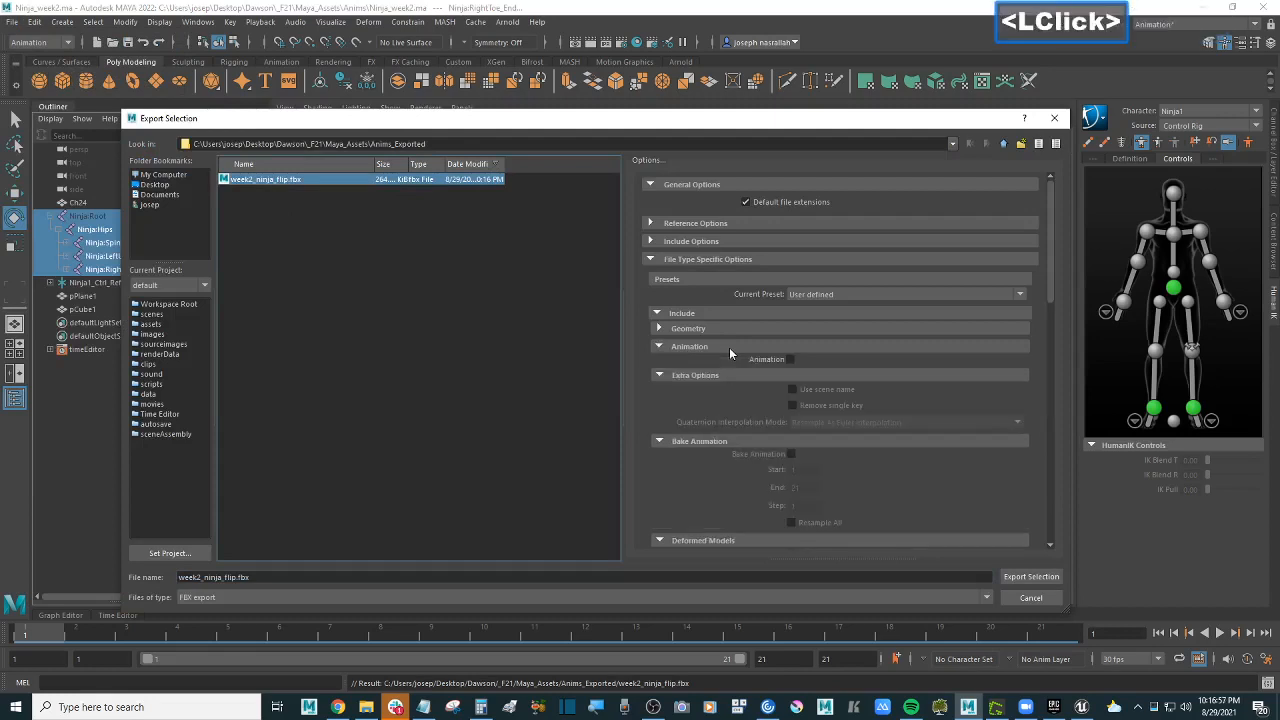
left_click(790, 359)
scroll(856, 433, "down", 2)
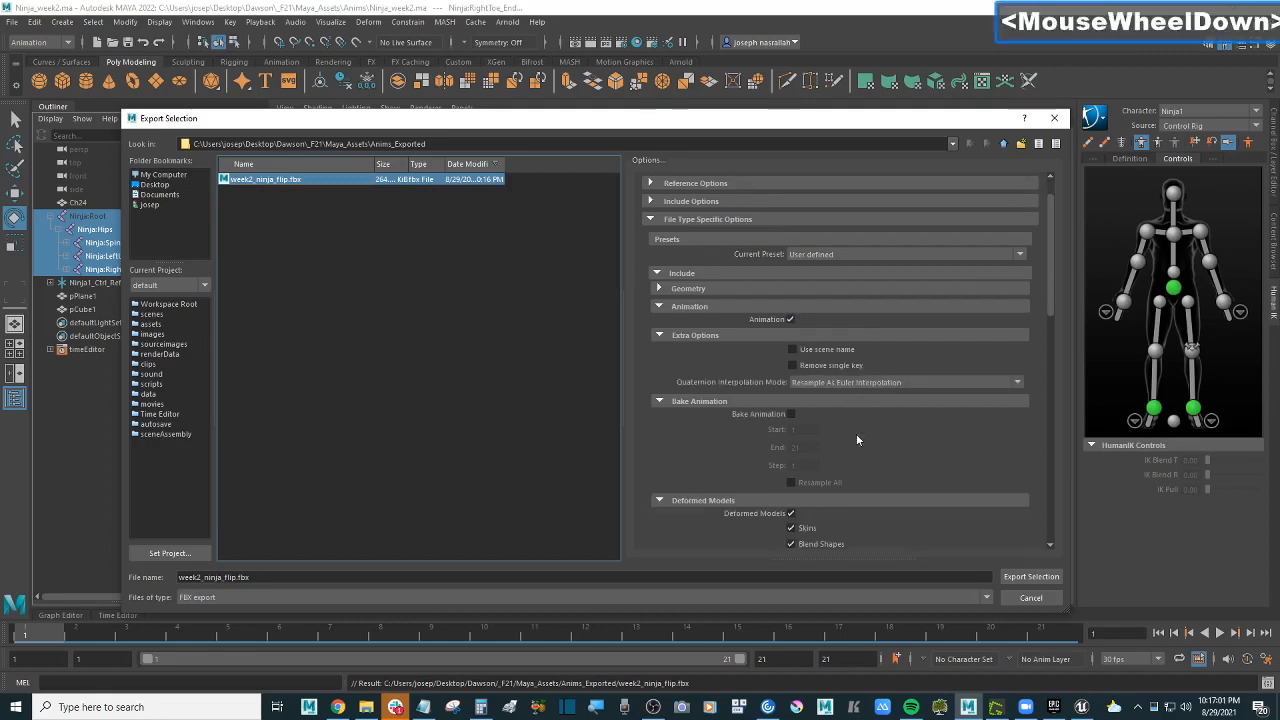
left_click(791, 374)
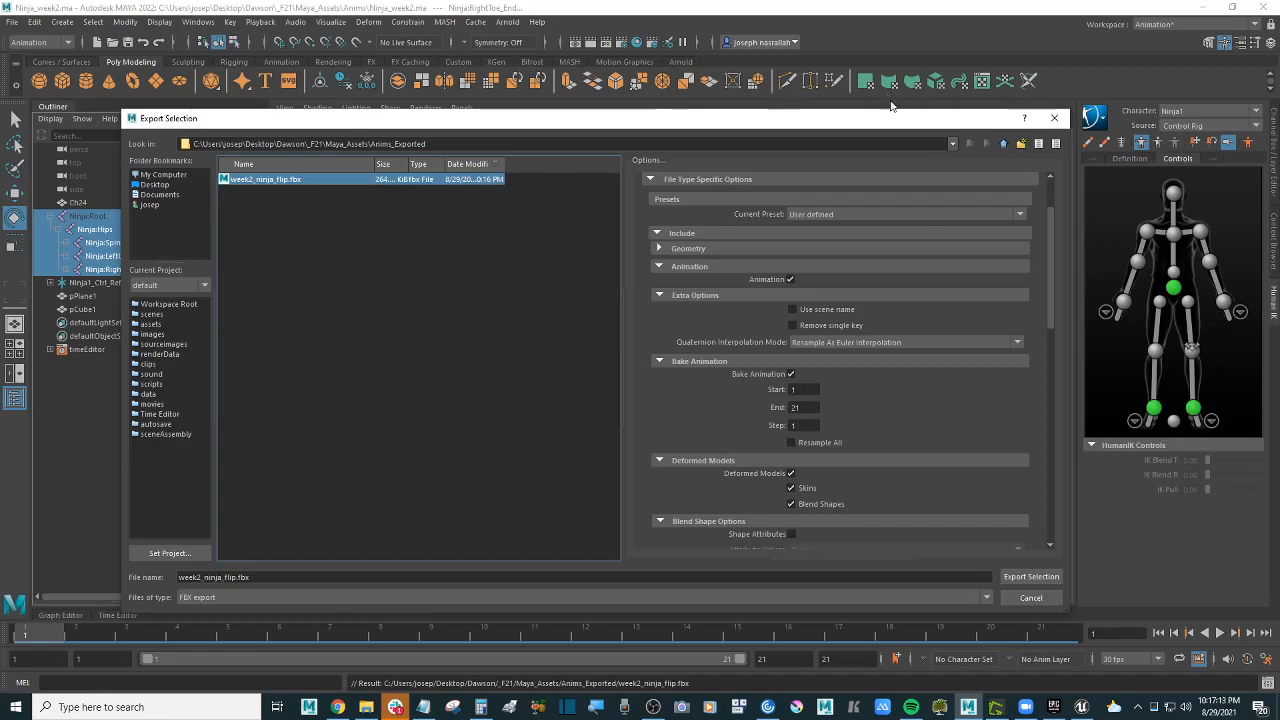
Step: Export the baked animation over the existing week2_ninja_flip.fbx, check the export warning's details, and dismiss the report
left_click_drag(906, 118, 949, 442)
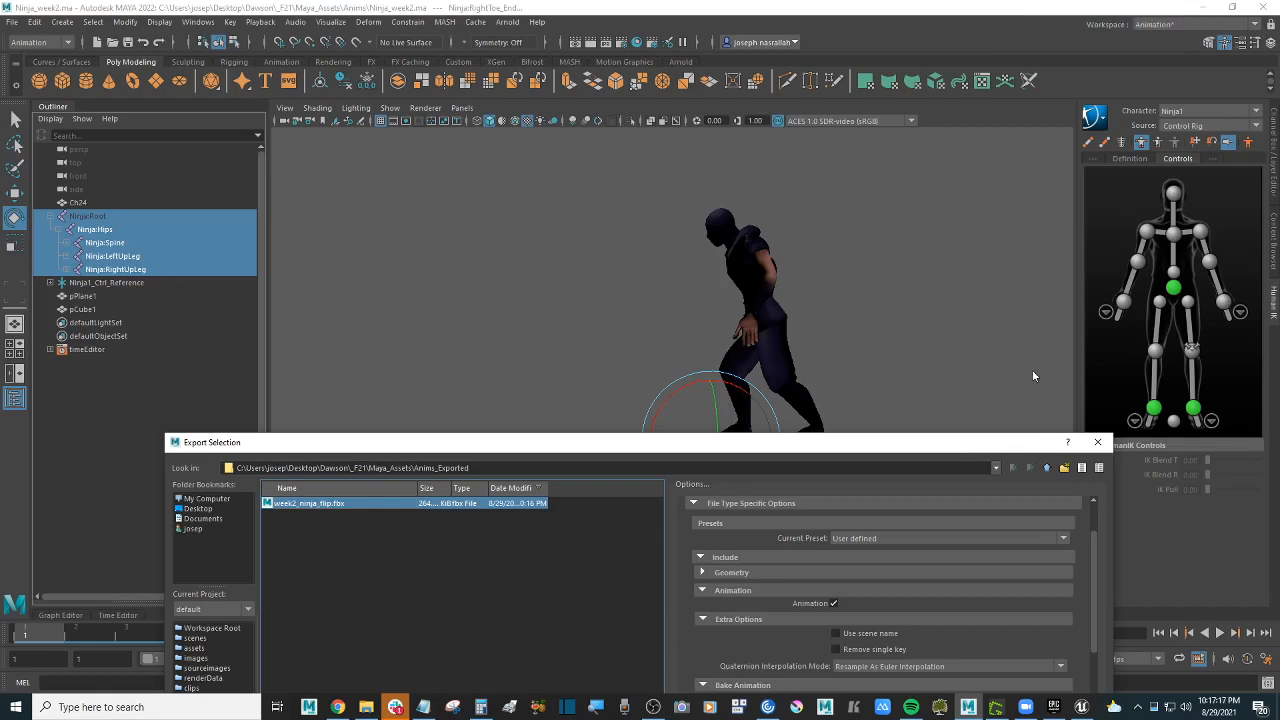
left_click_drag(1002, 442, 955, 133)
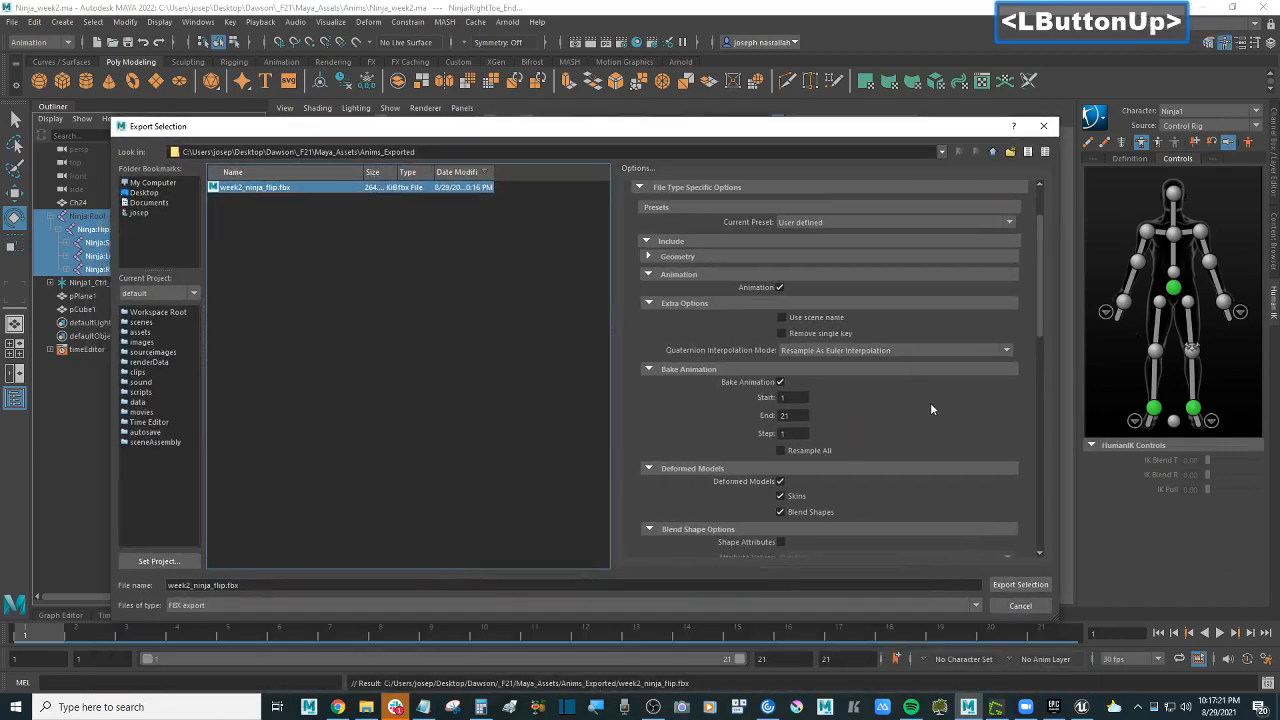
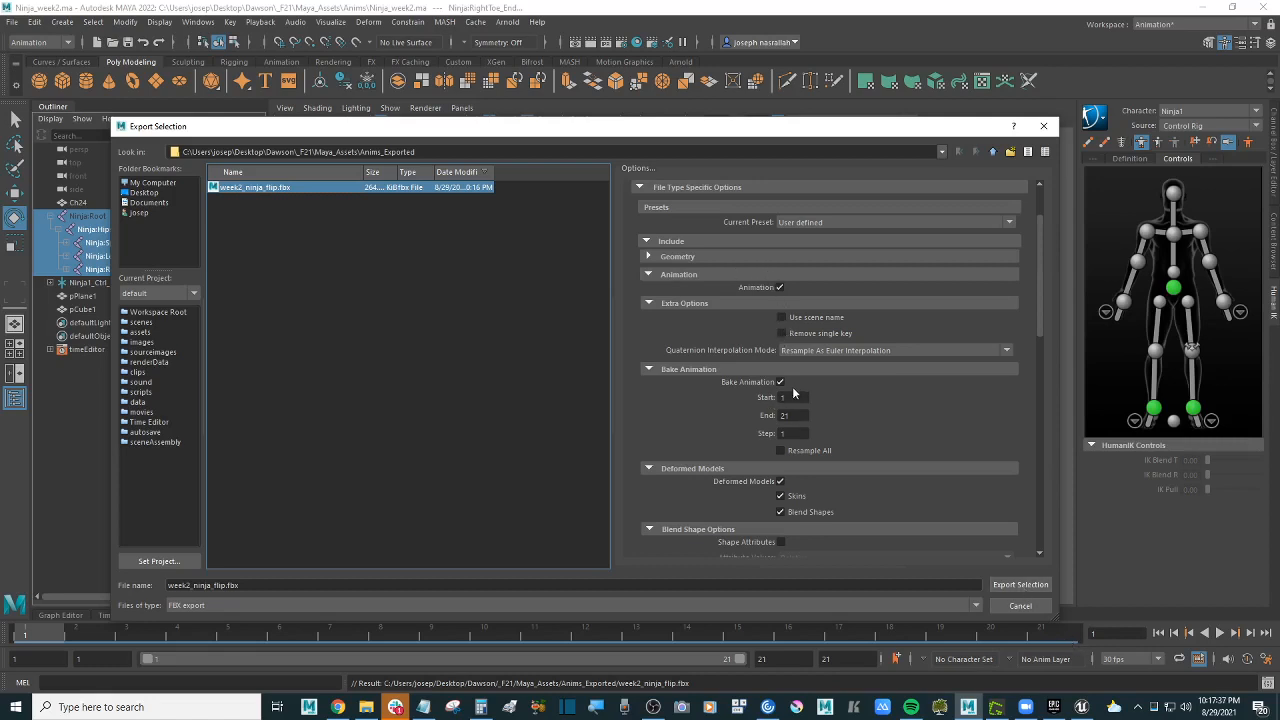
left_click(1020, 584)
left_click(571, 393)
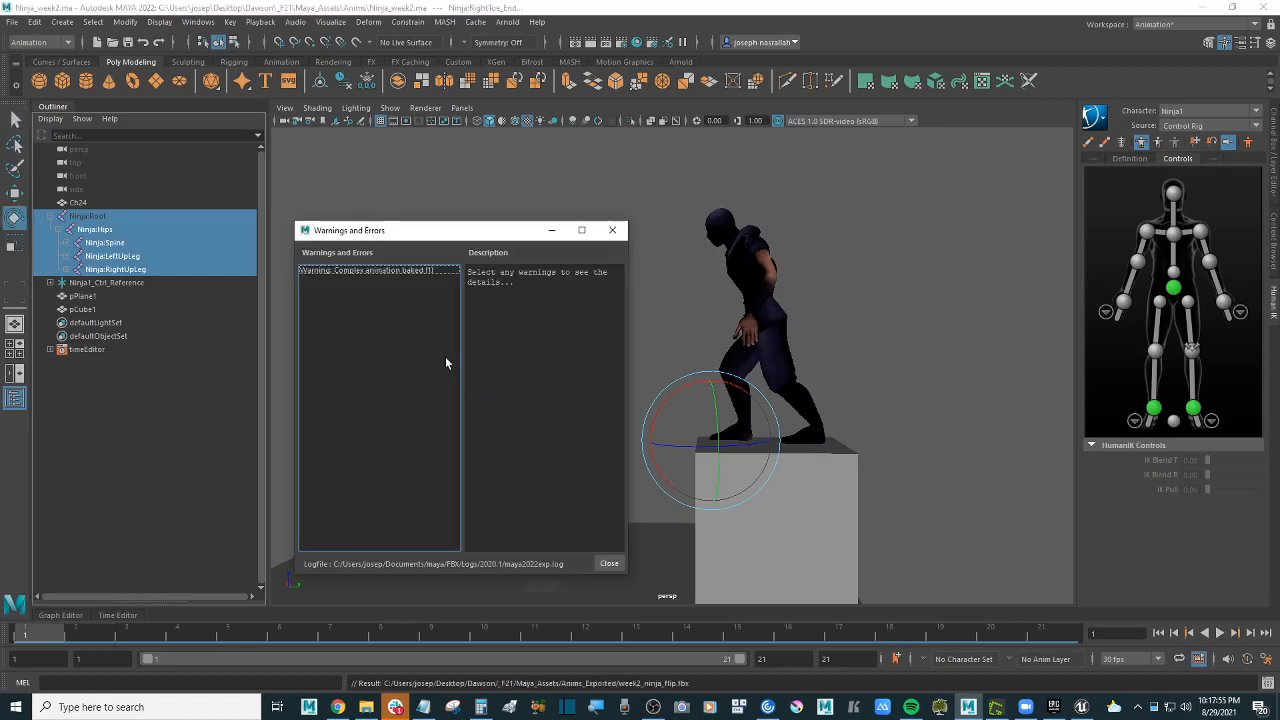
left_click(421, 272)
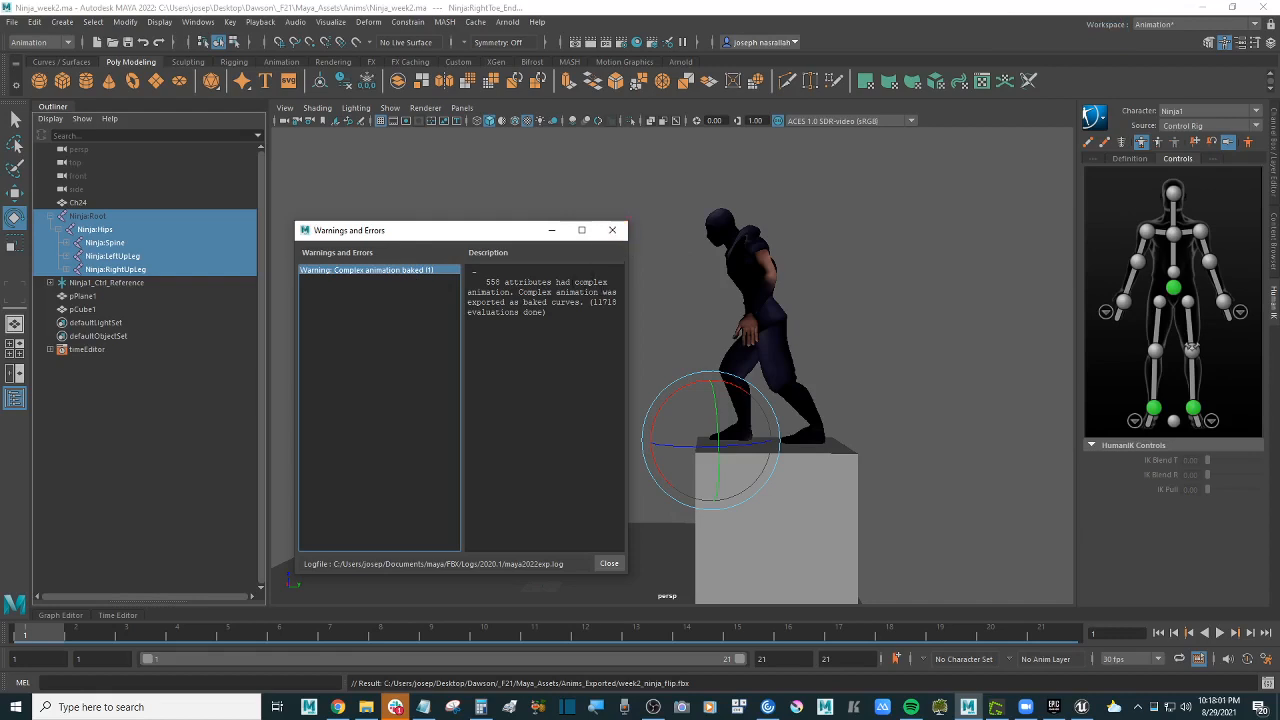
left_click(612, 230)
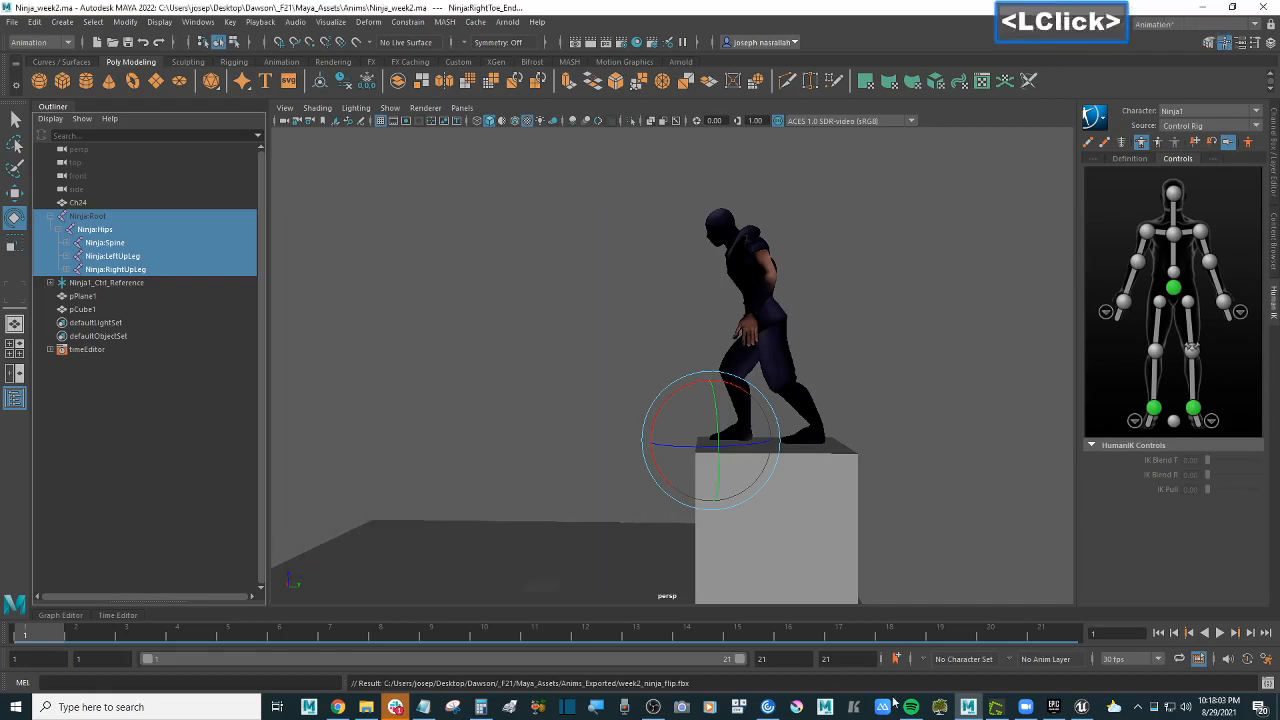
Step: Switch to Unreal Editor and create a new folder named Anims directly under Content
left_click(1083, 707)
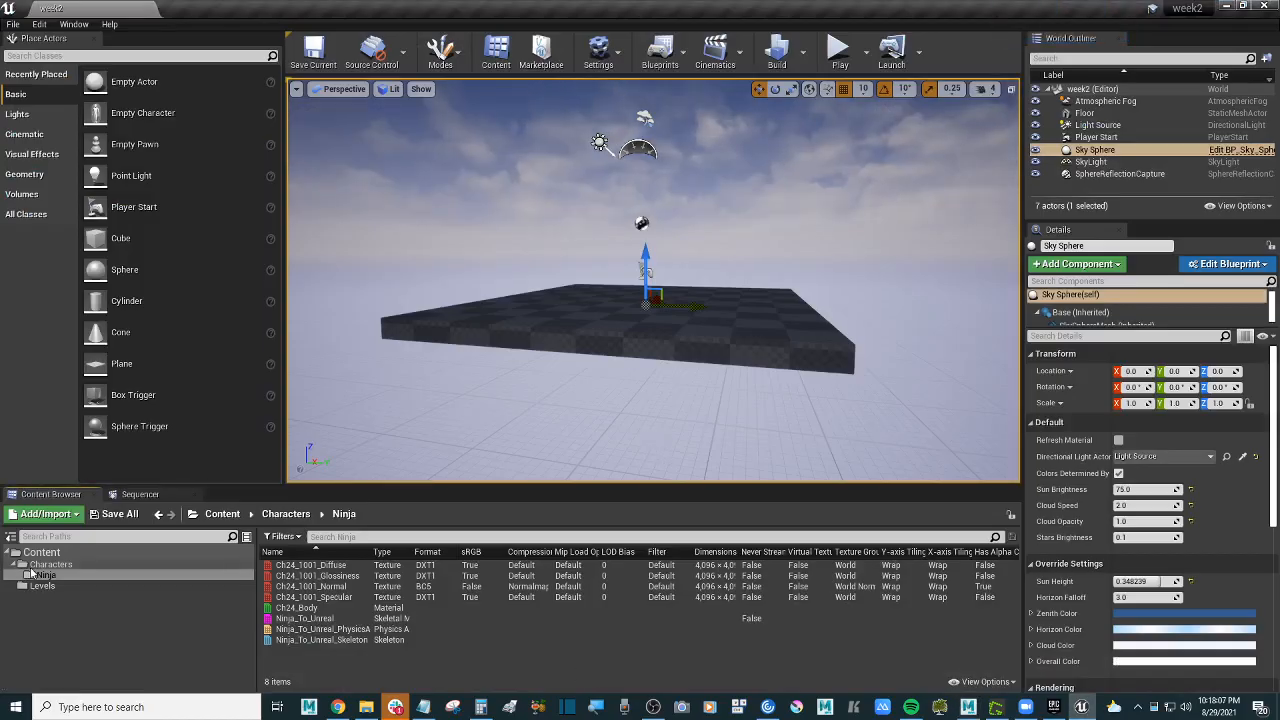
double_click(66, 556)
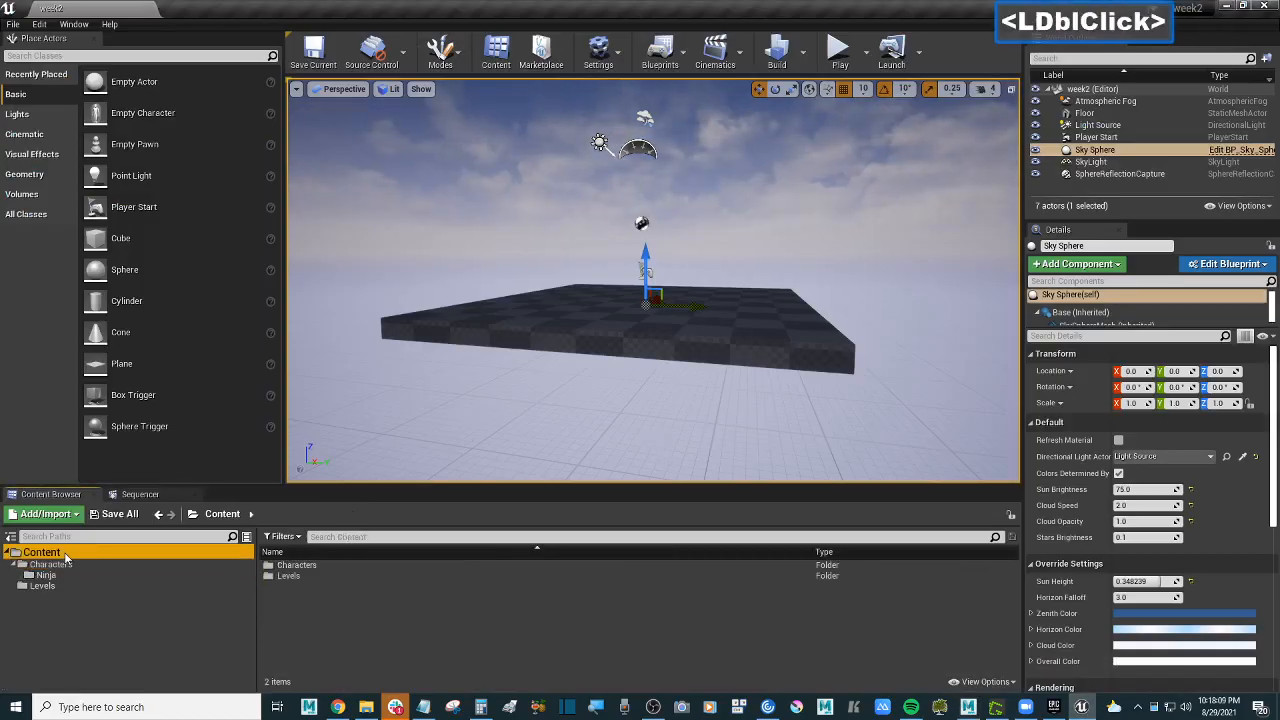
right_click(72, 556)
left_click(170, 248)
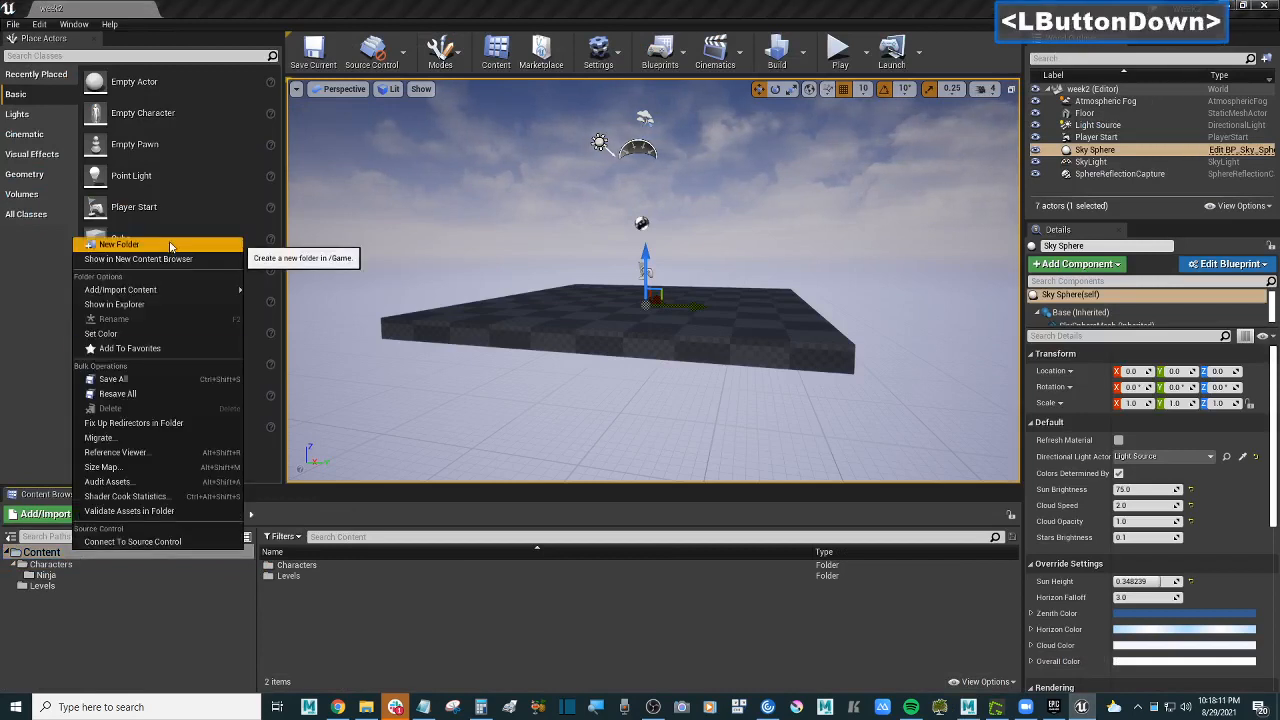
type("Anims")
key("Return")
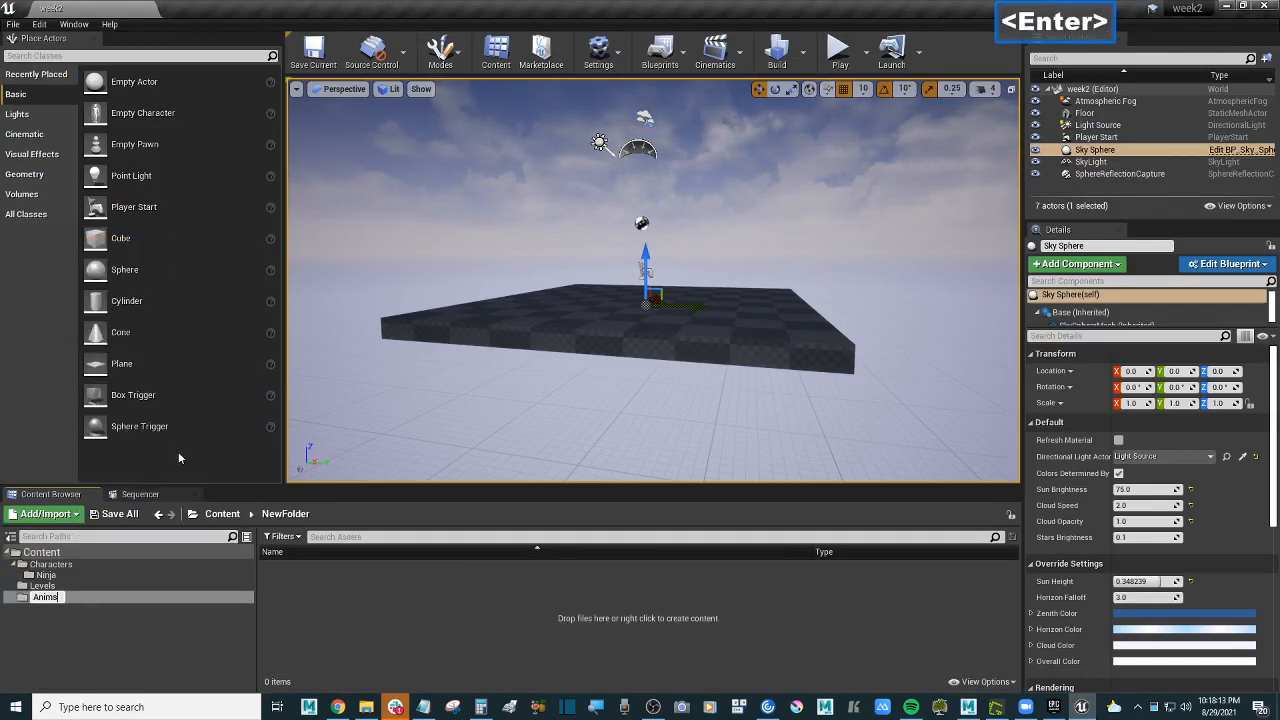
left_click(22, 576)
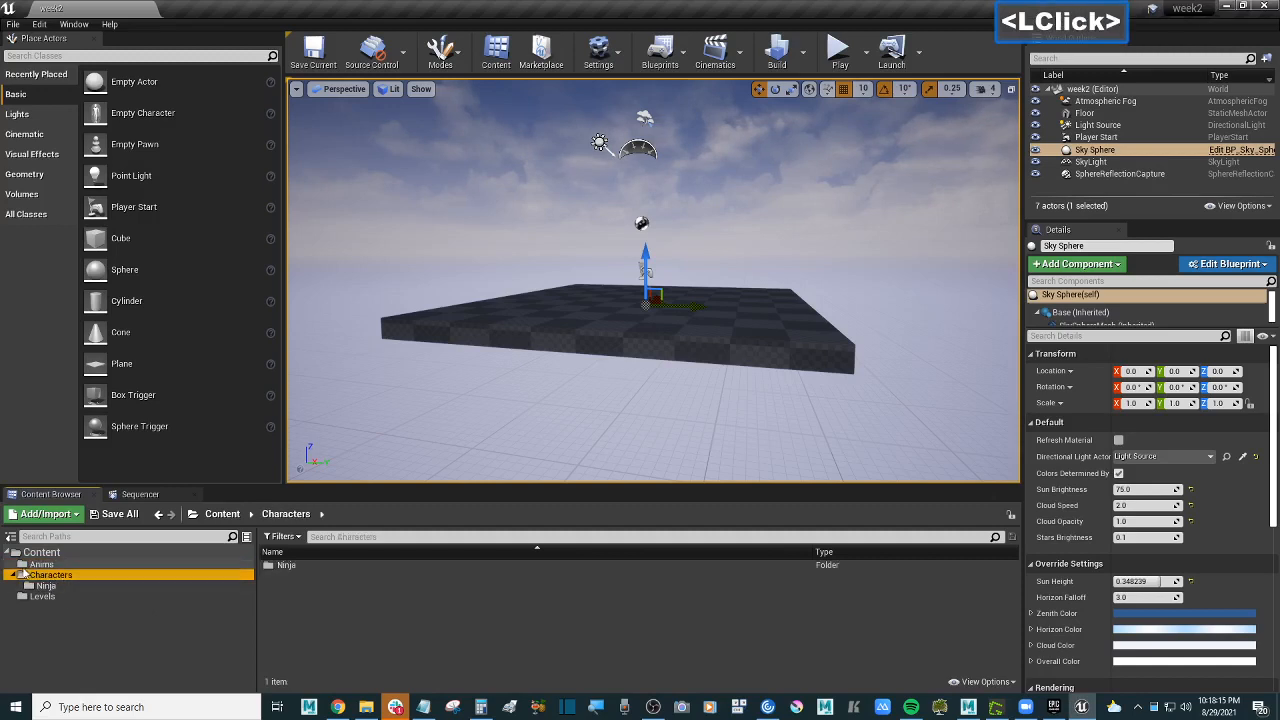
Step: Open the Anims folder under Content in the Content Browser as the import destination
left_click(13, 576)
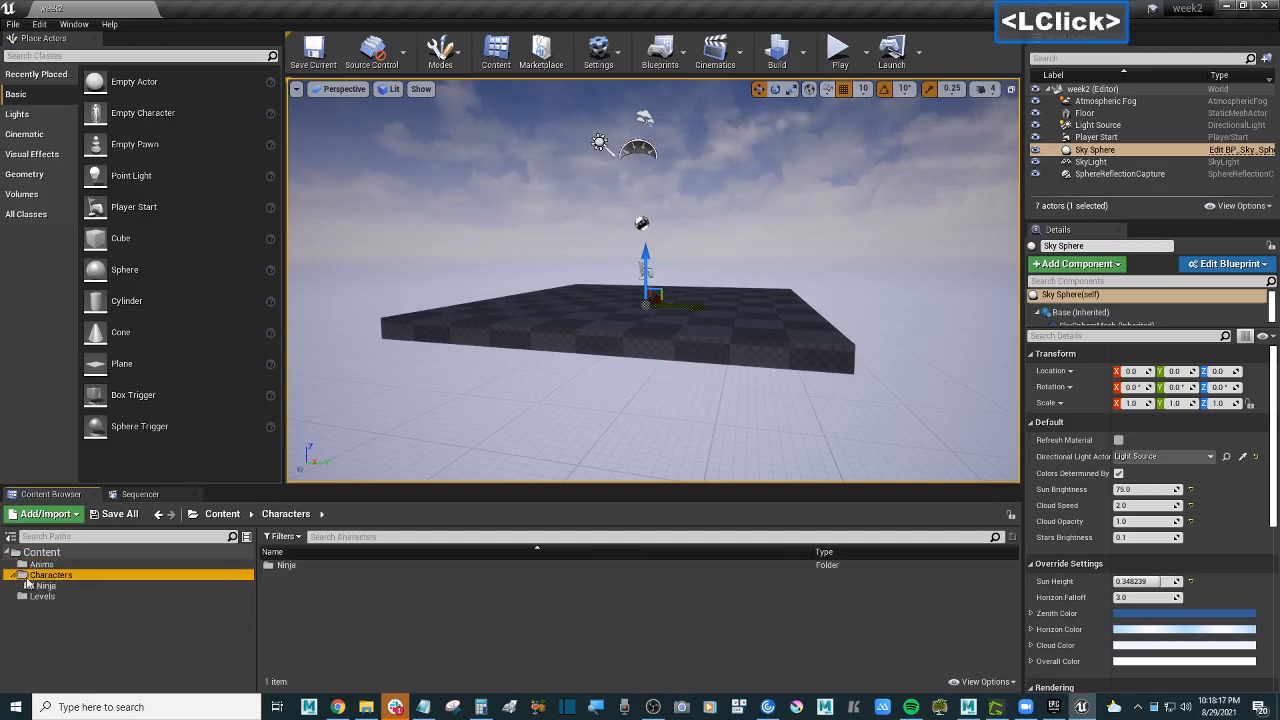
left_click(46, 586)
left_click(62, 575)
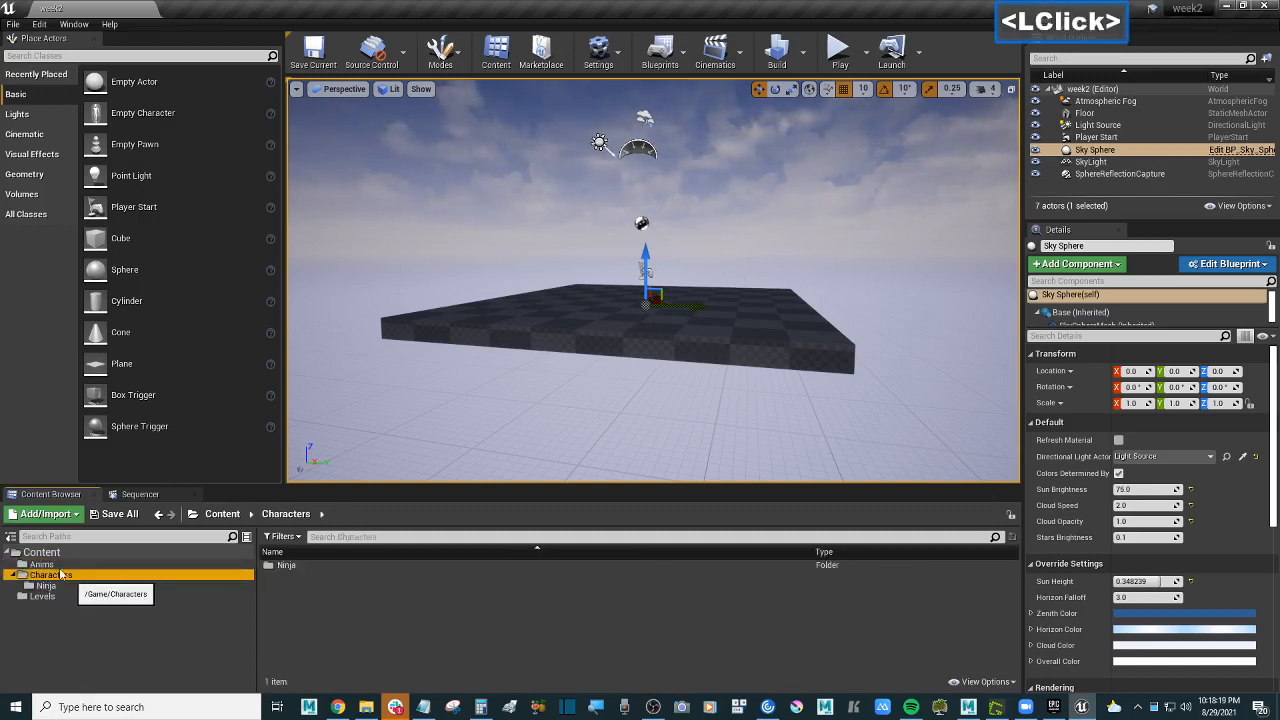
left_click(42, 565)
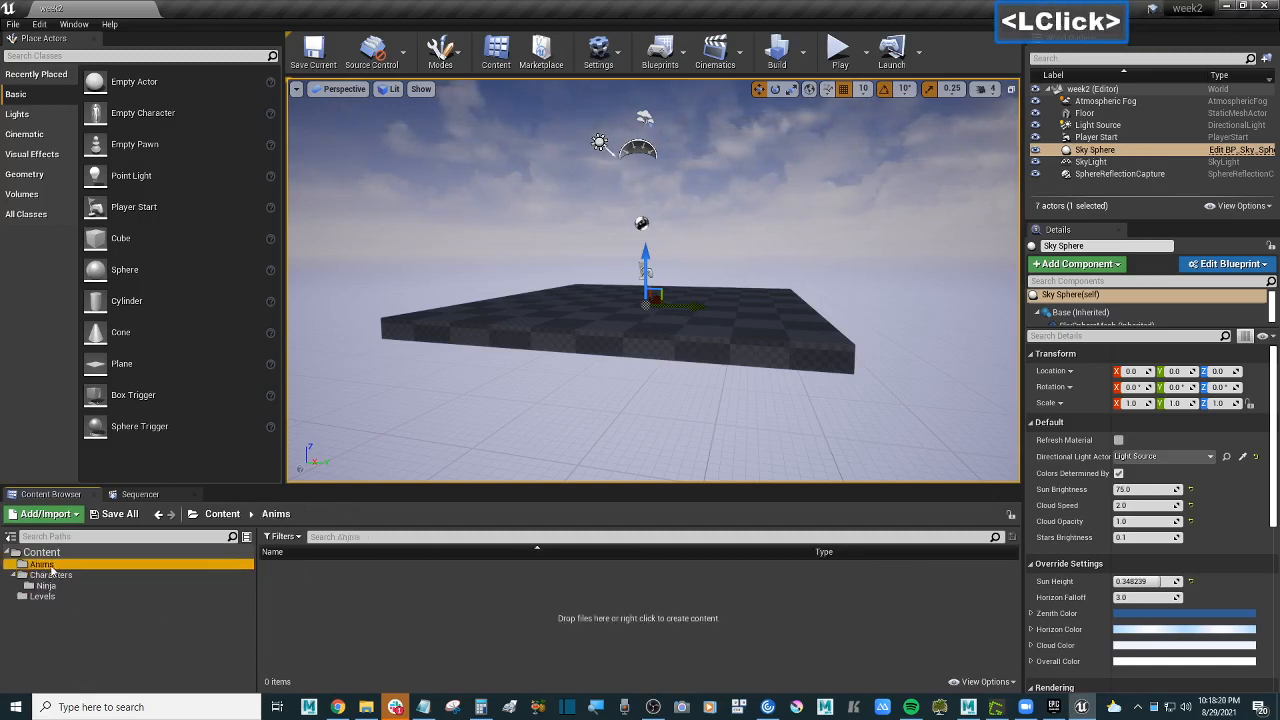
Step: Switch to File Explorer and check the Anims folder inside the week2 project's Content folder
left_click(366, 707)
key("BackSpace")
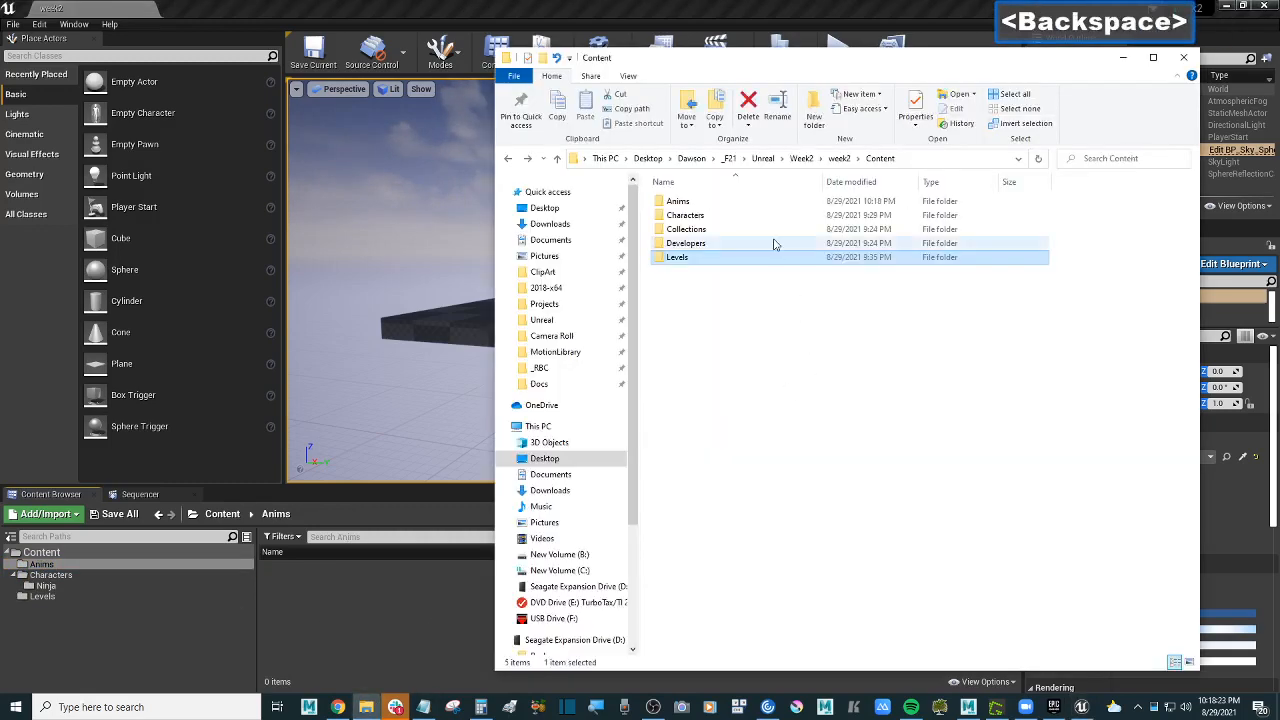
double_click(714, 209)
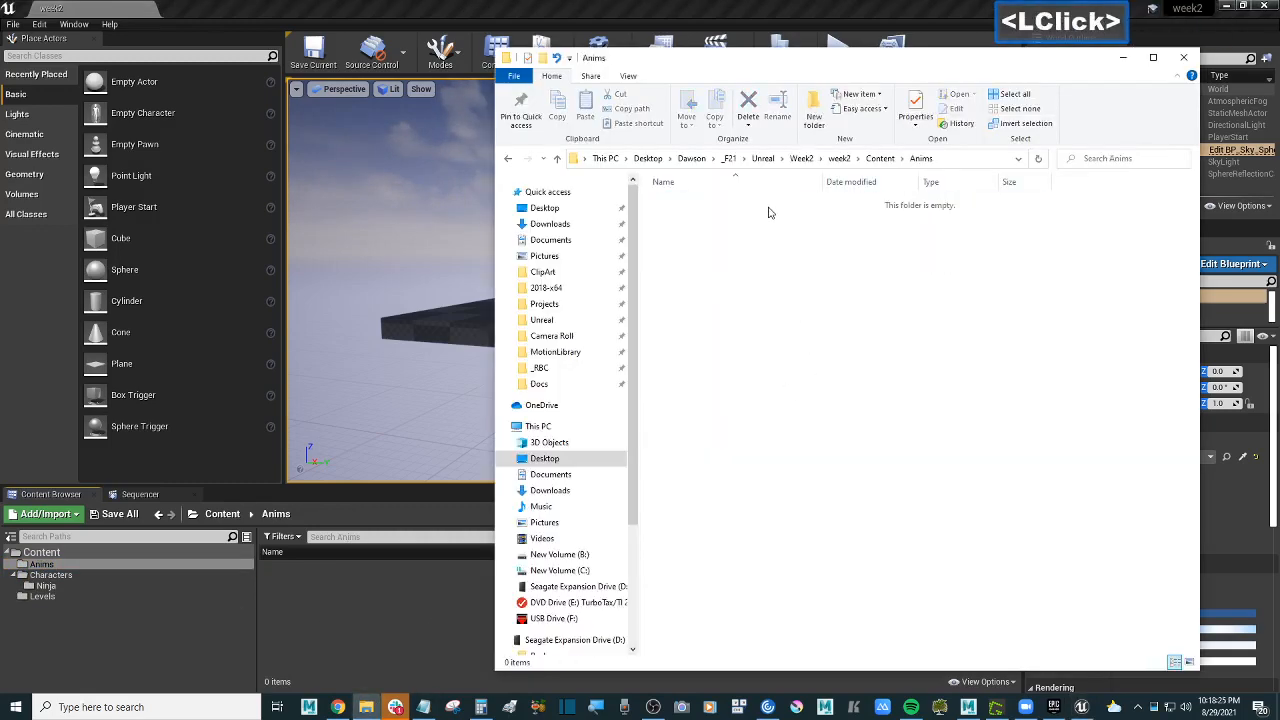
left_click(766, 240)
key("BackSpace")
key("BackSpace")
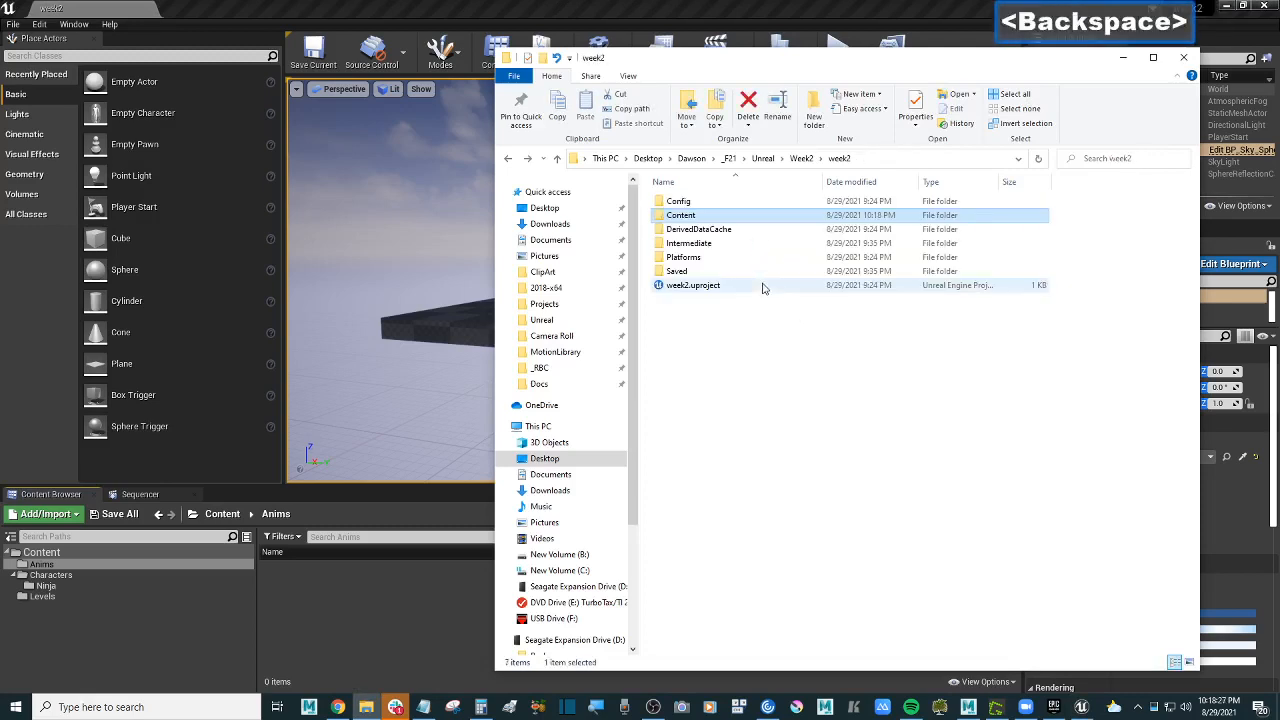
Step: Browse from the Desktop to _F21\Maya_Assets\Anims_Exported and start importing week2_ninja_flip.fbx into Unreal's Anims folder
left_click(557, 210)
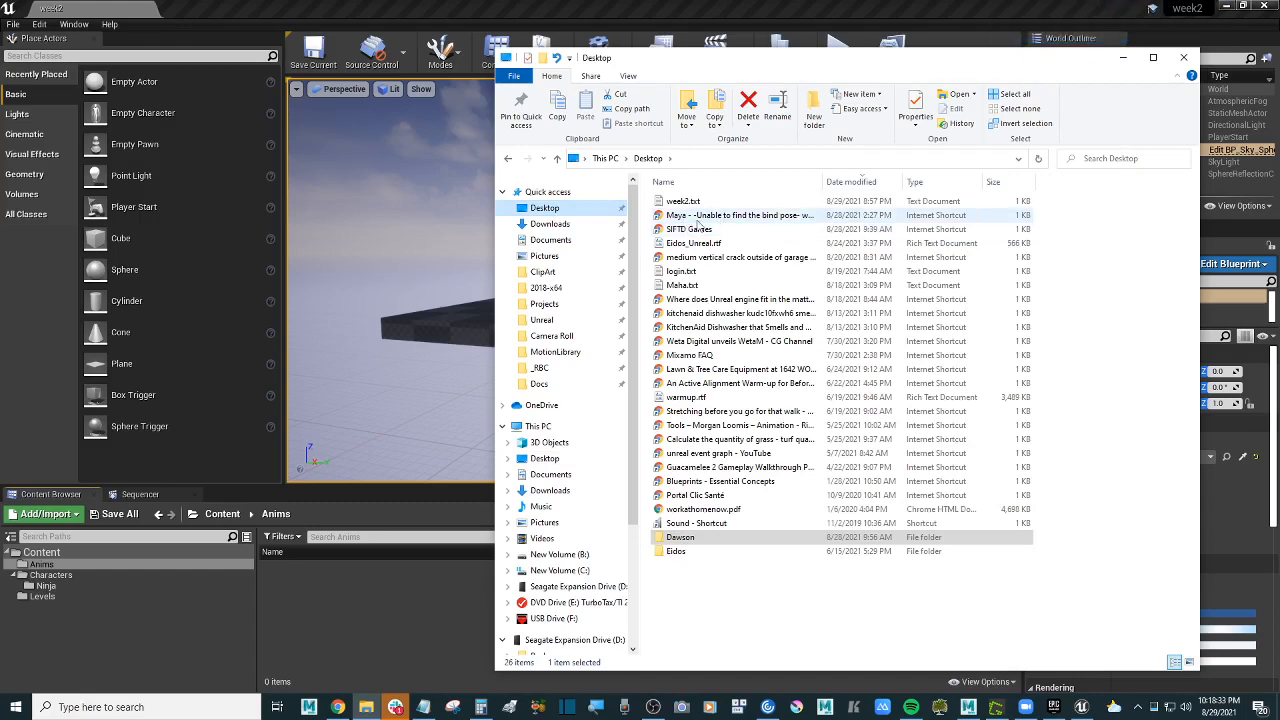
double_click(737, 540)
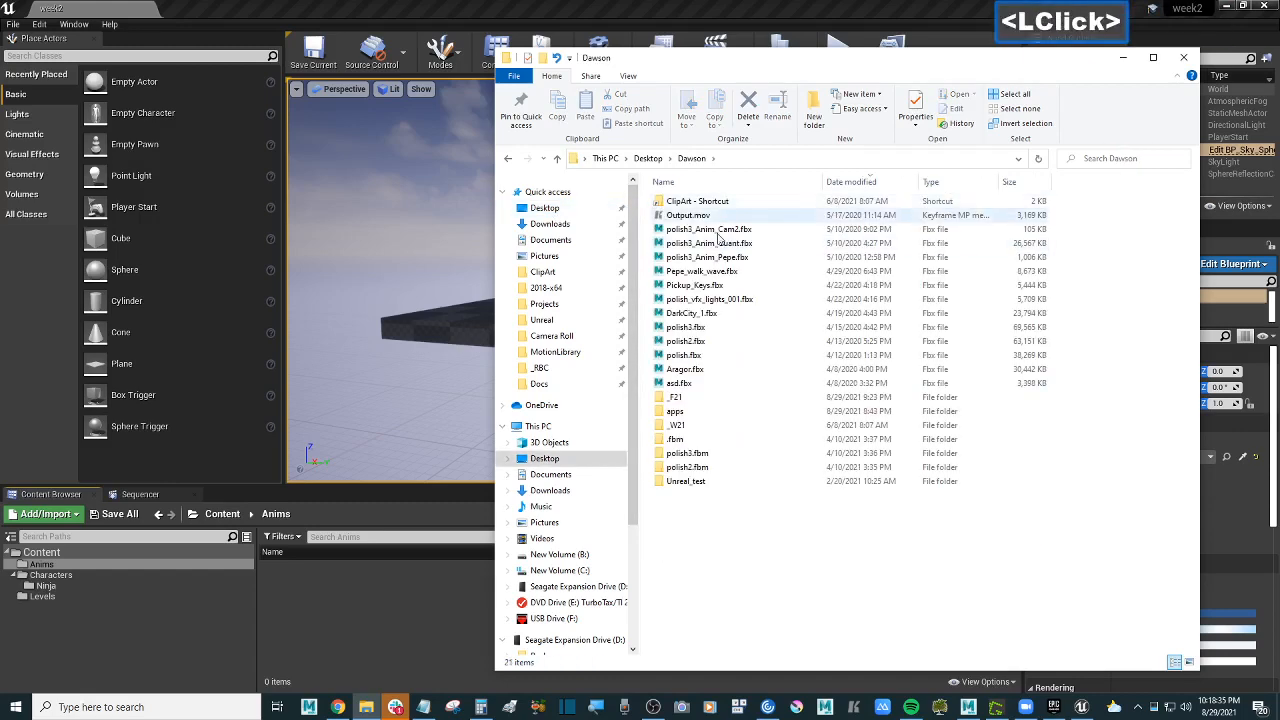
double_click(672, 398)
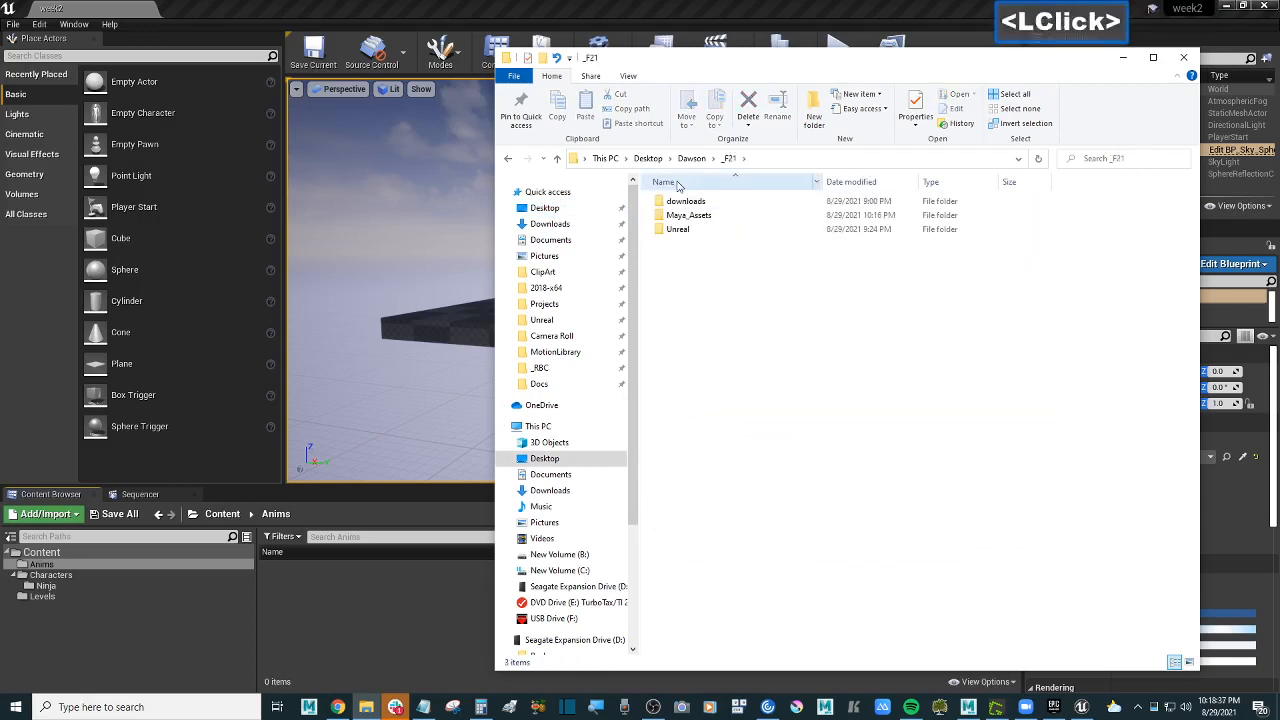
double_click(706, 214)
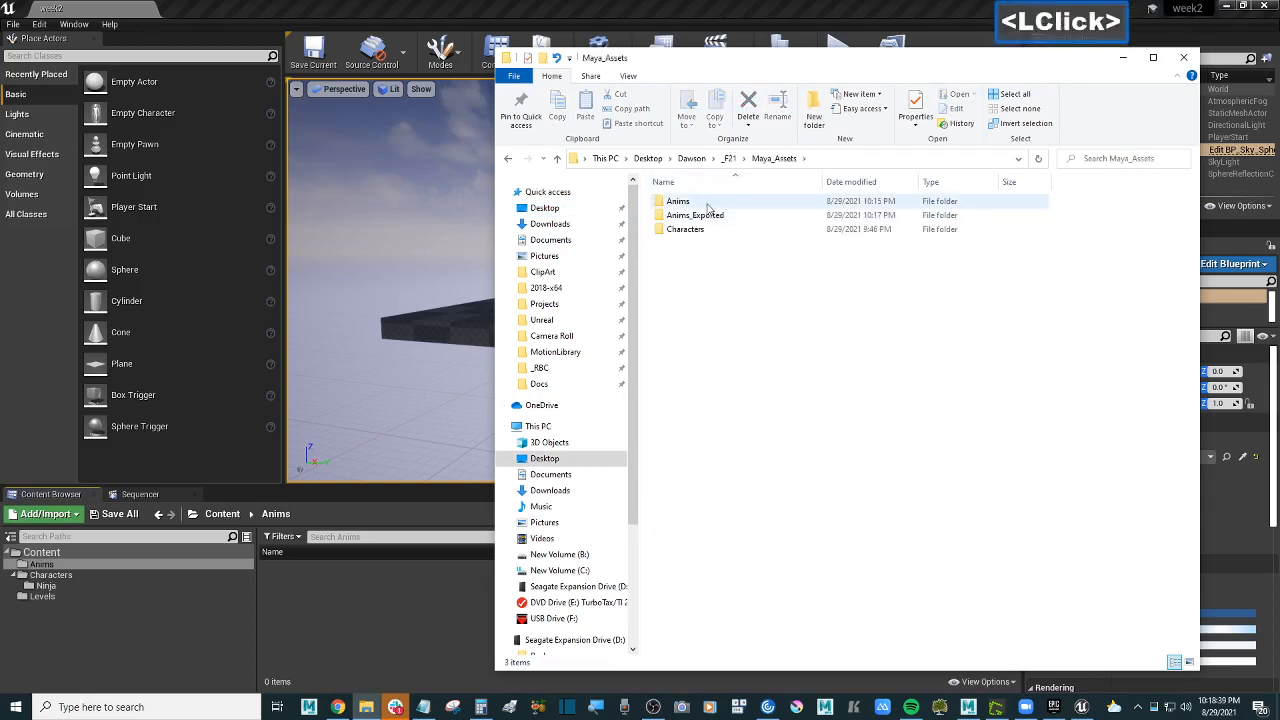
double_click(710, 215)
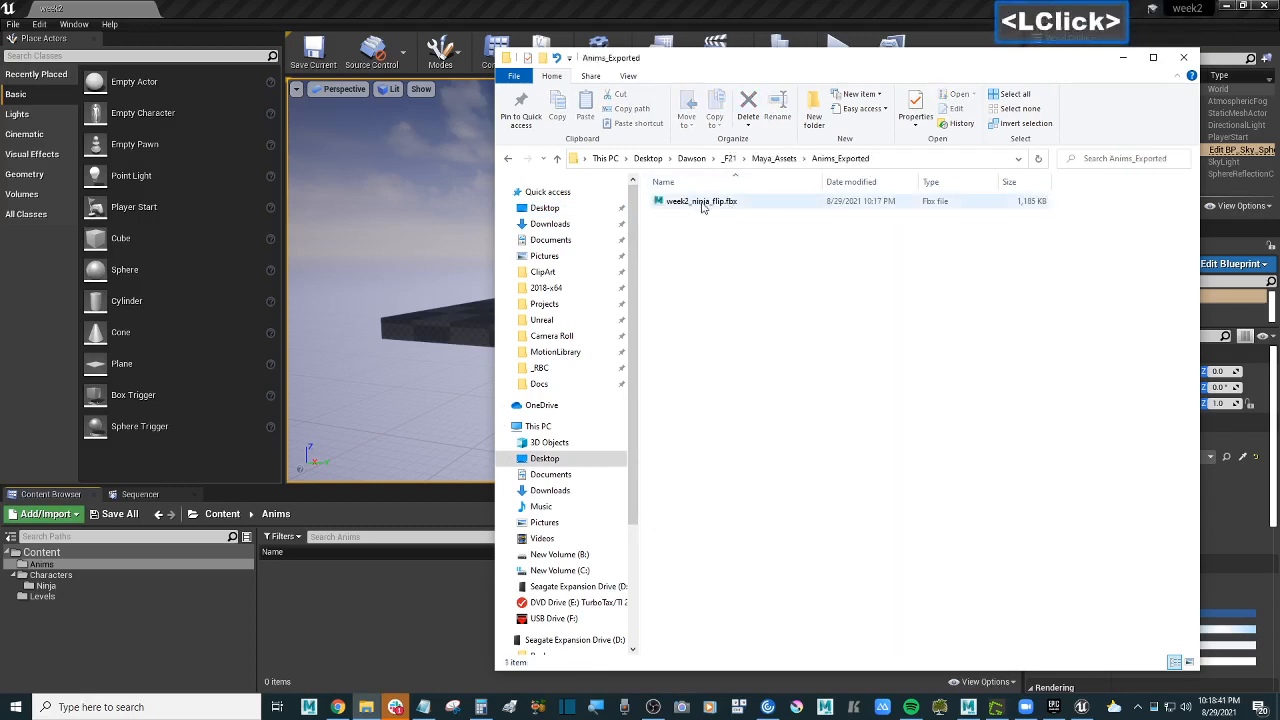
left_click_drag(703, 207, 399, 598)
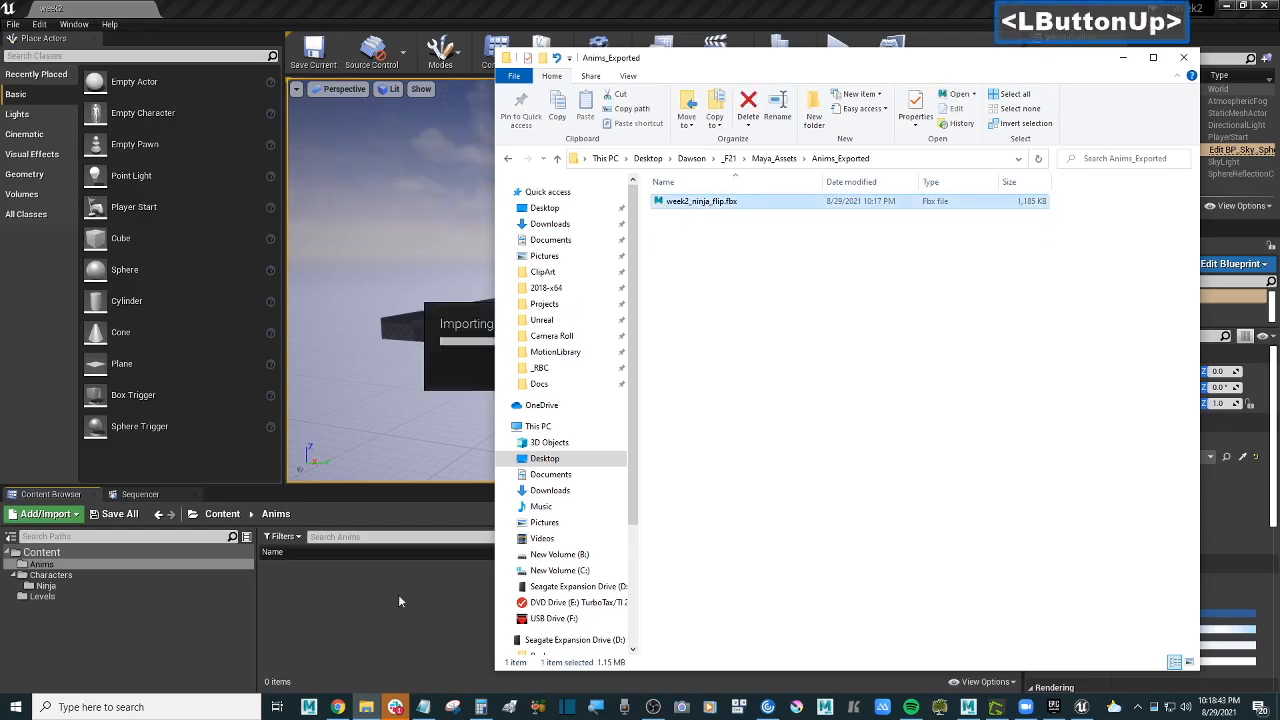
left_click(398, 598)
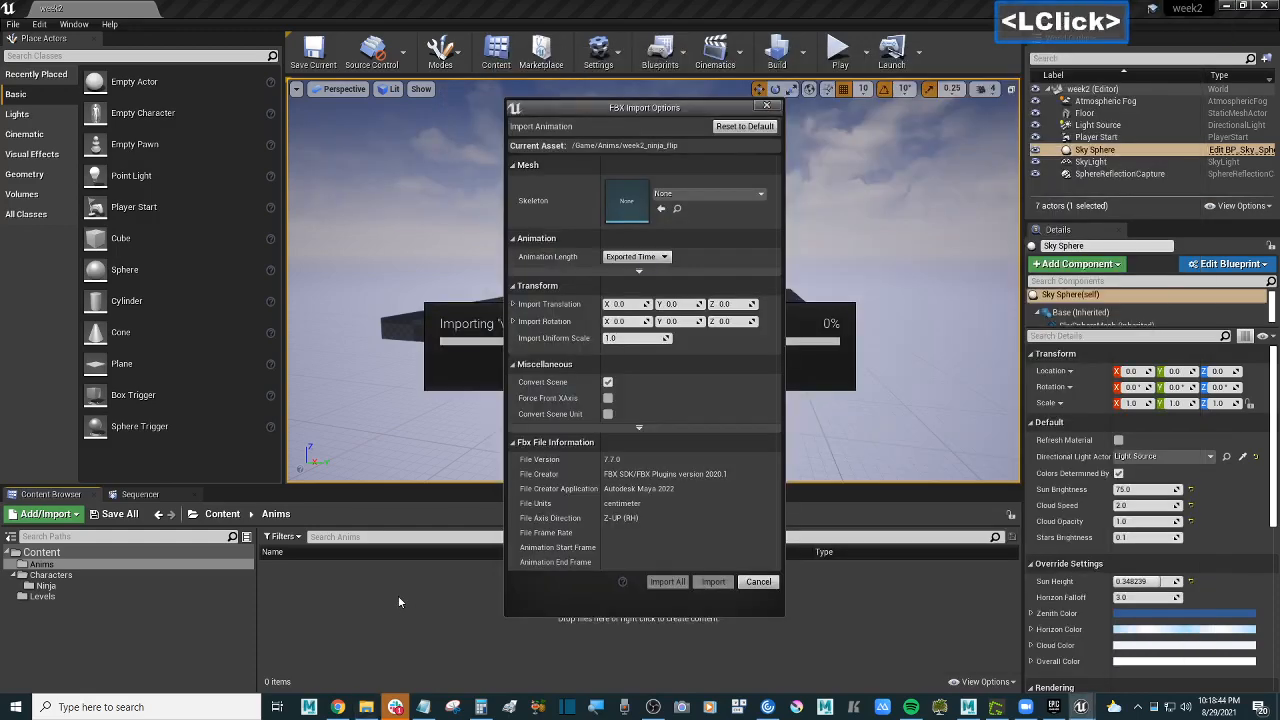
Step: Assign Ninja_To_Unreal_Skeleton as the skeleton in the FBX import options and import the animation with Import All
left_click(723, 201)
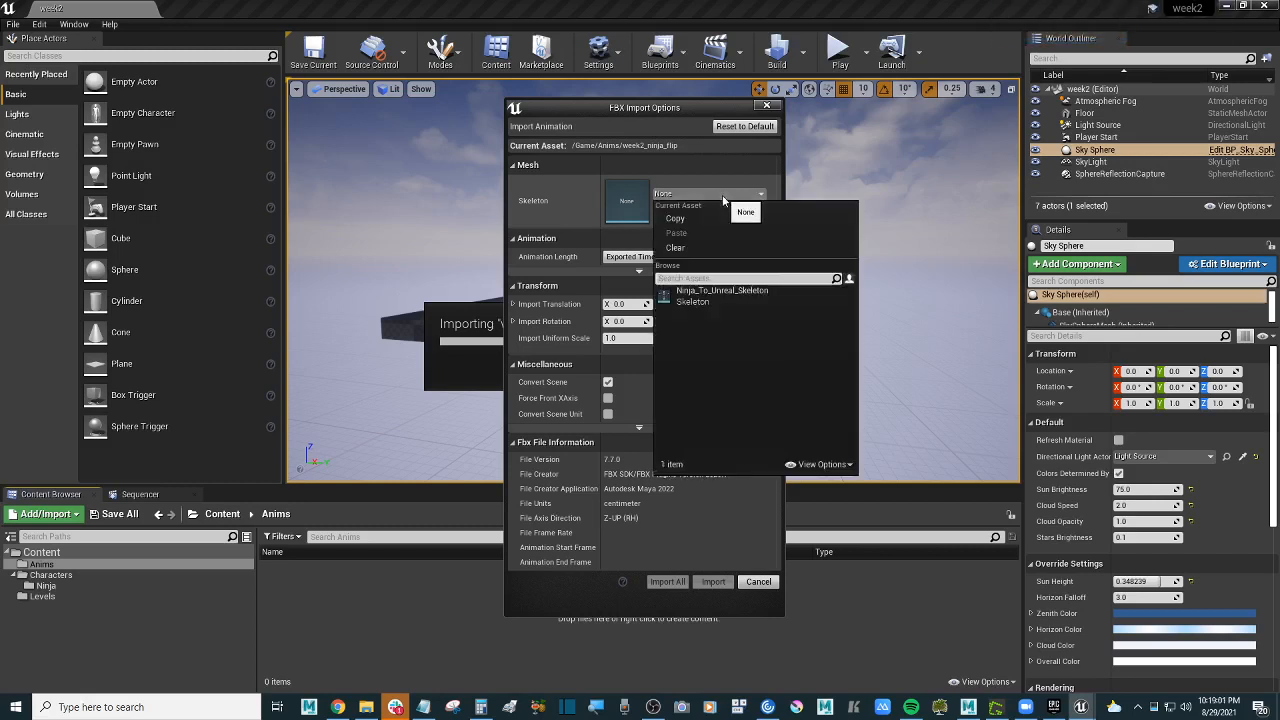
left_click(733, 300)
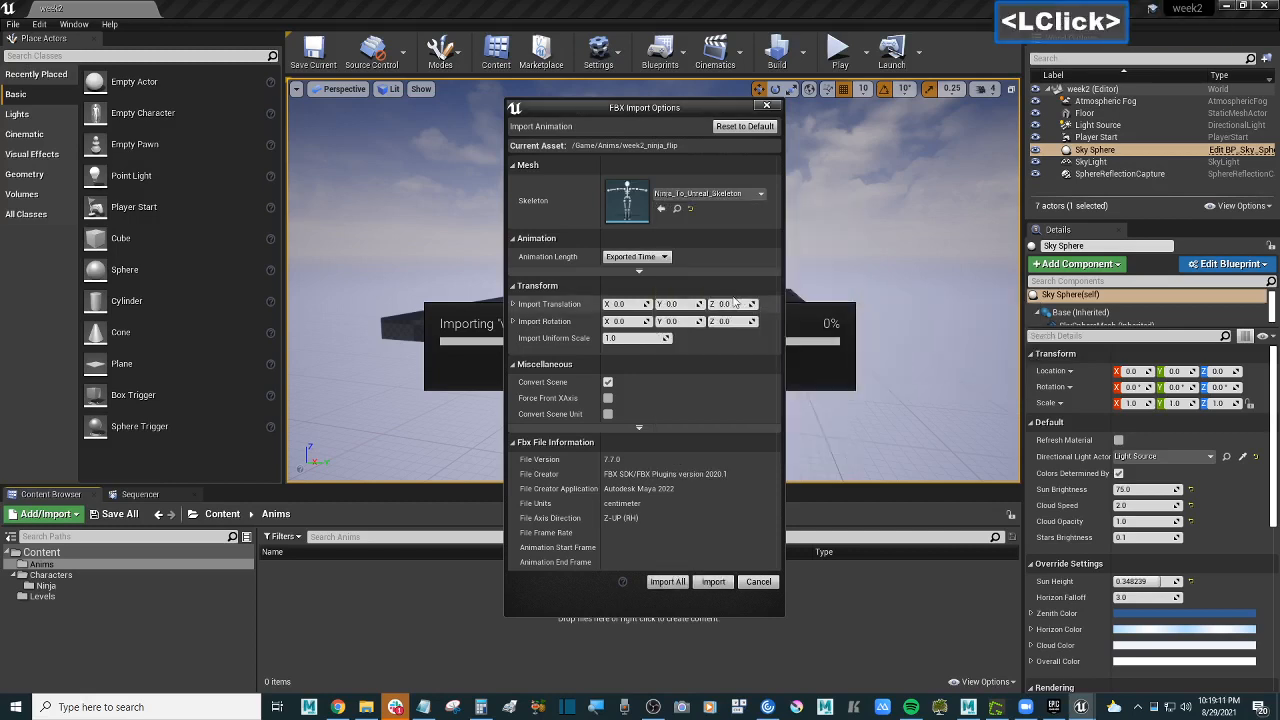
left_click(734, 194)
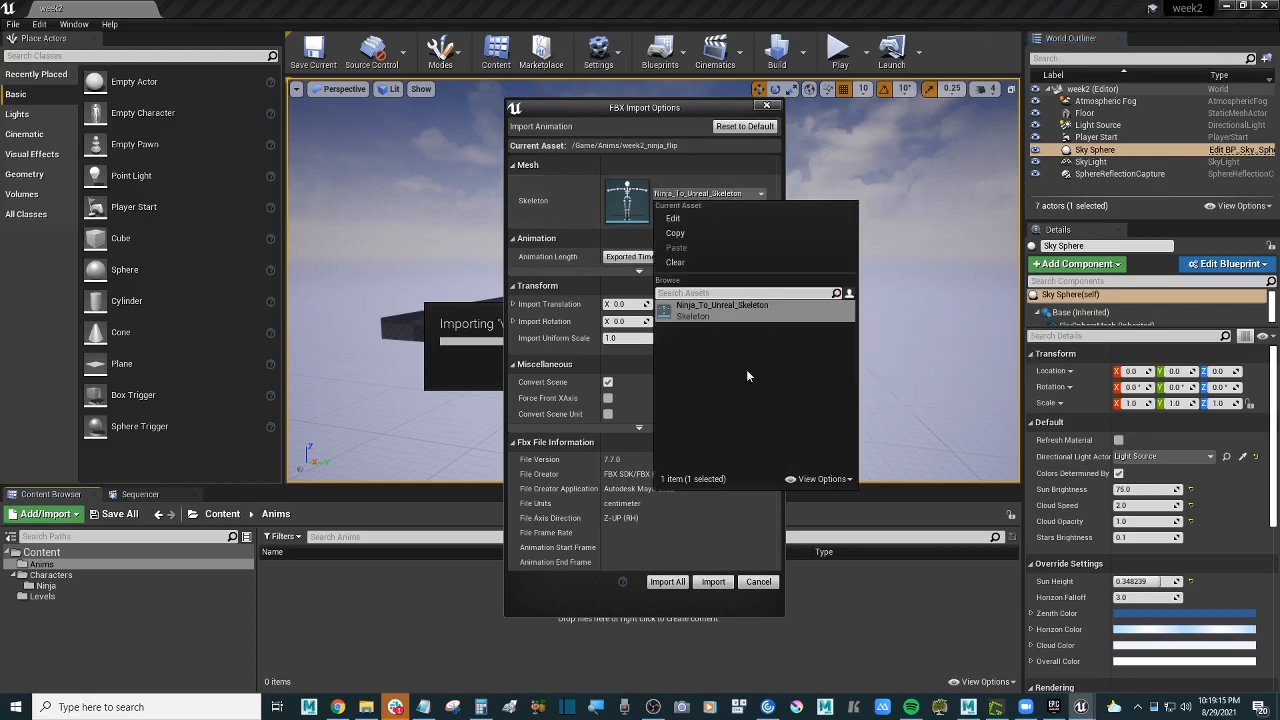
left_click(761, 314)
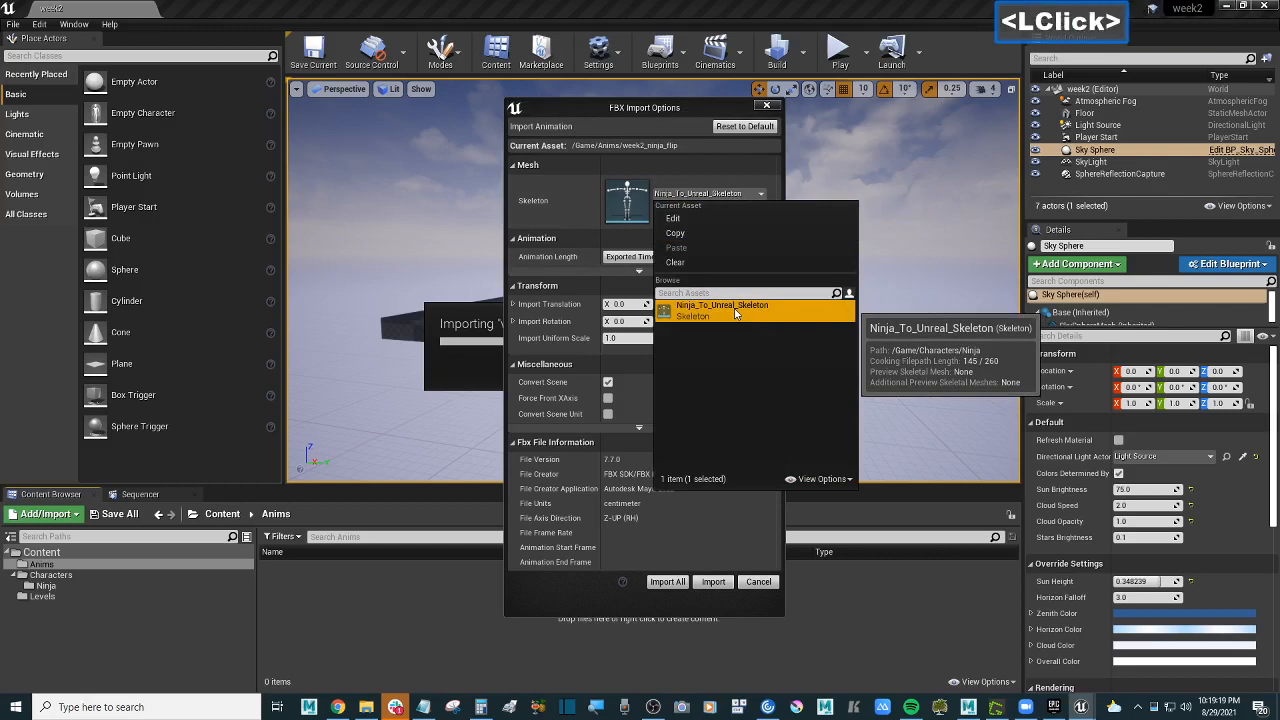
left_click(735, 313)
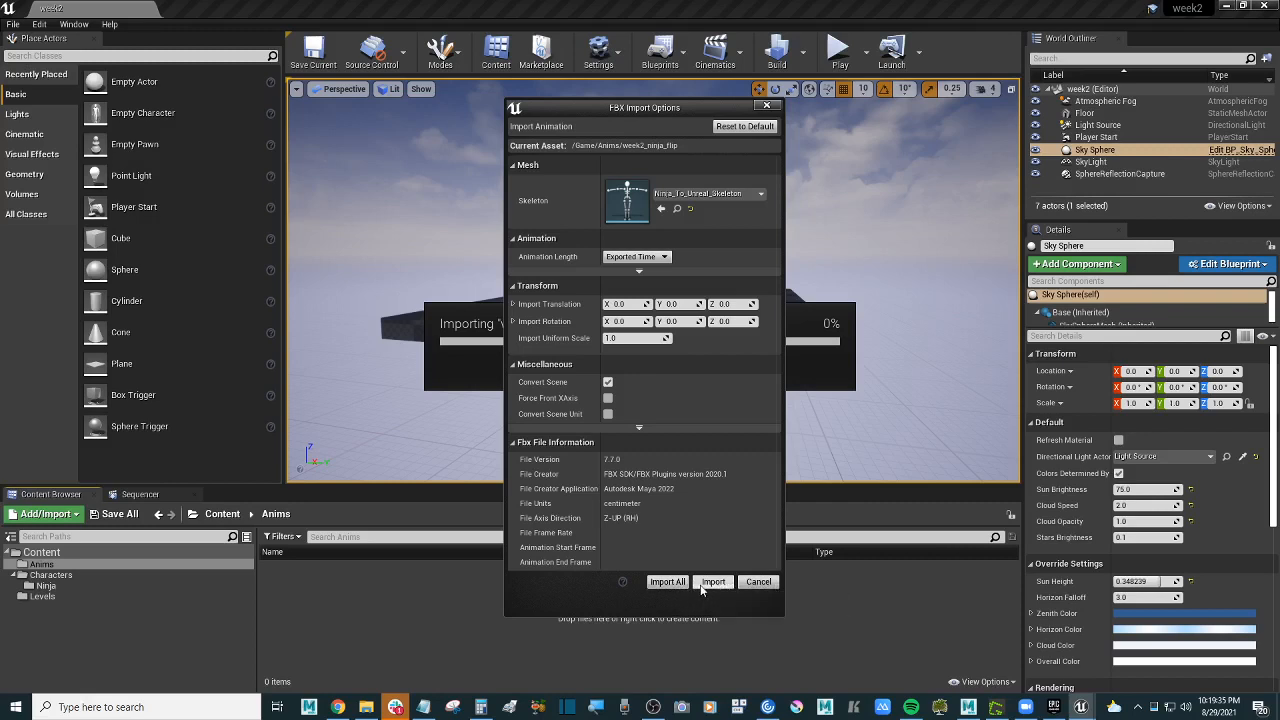
left_click(668, 582)
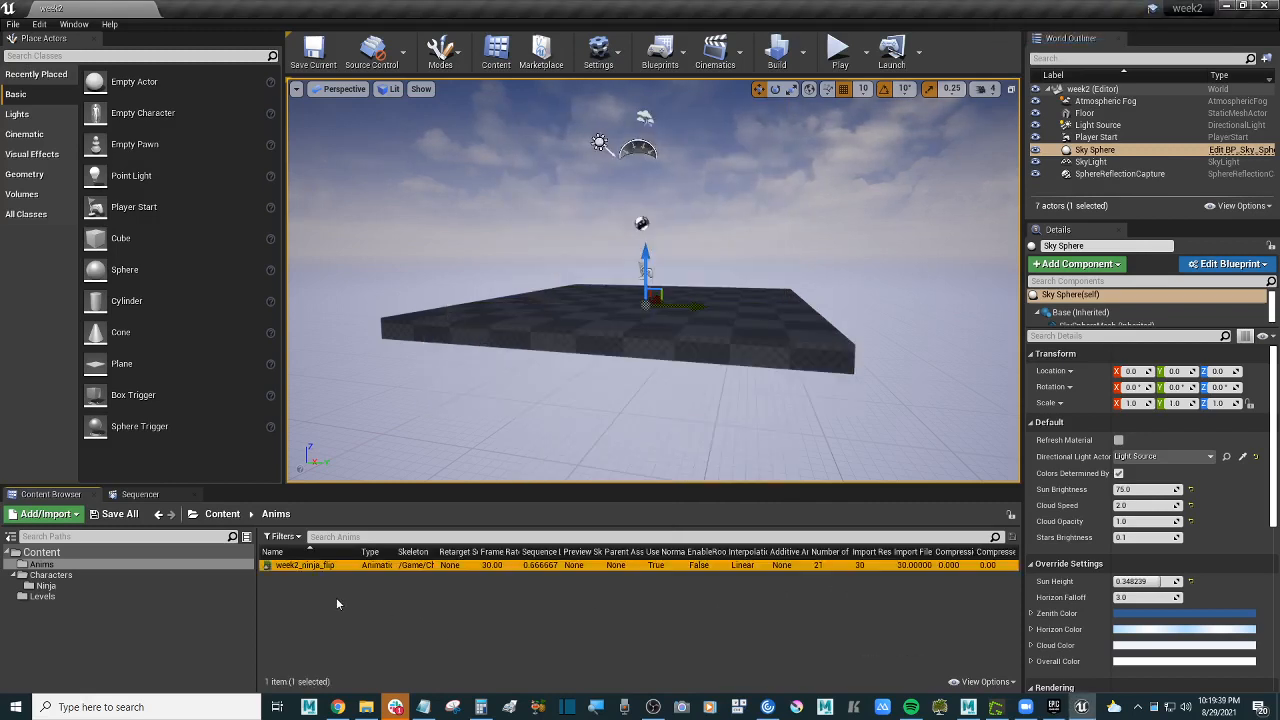
Step: Open the week2_ninja_flip animation, watch the flip from the side, and pause and scrub it back to the first frame
mouse_move(320, 566)
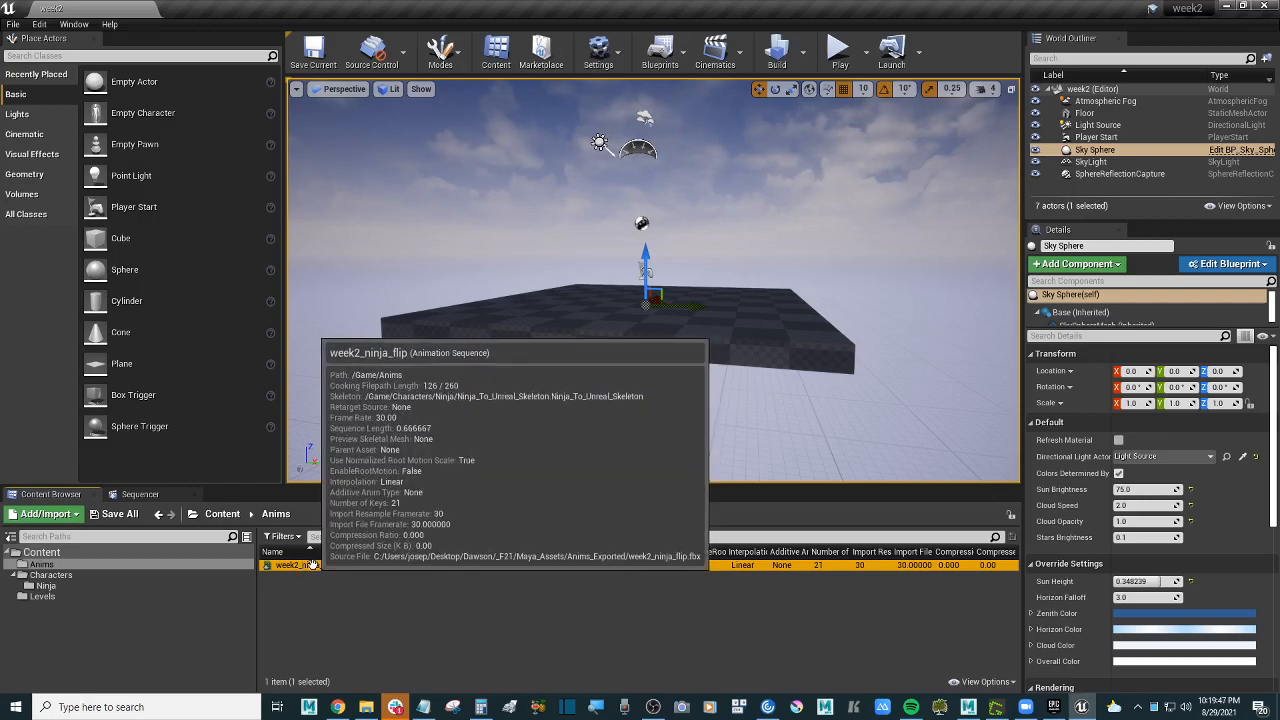
double_click(313, 566)
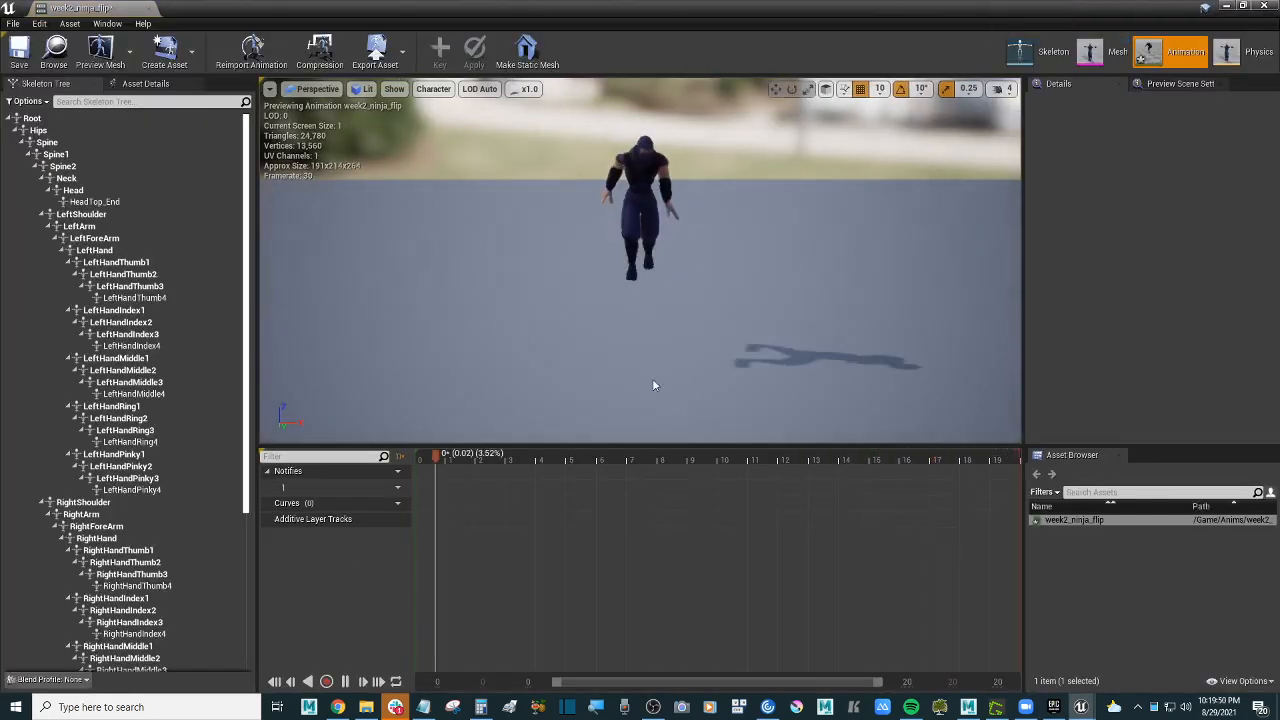
left_click_drag(722, 285, 670, 320)
key("d")
key("d")
key("s")
key("d")
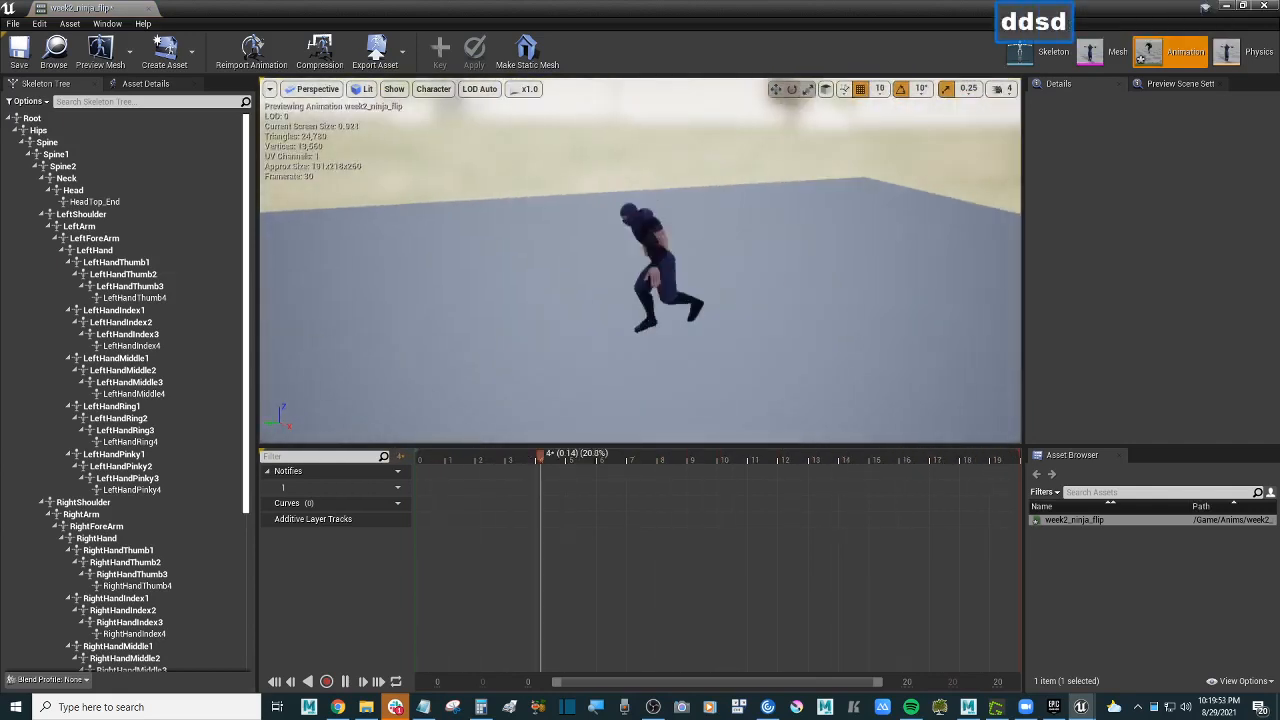
key("w")
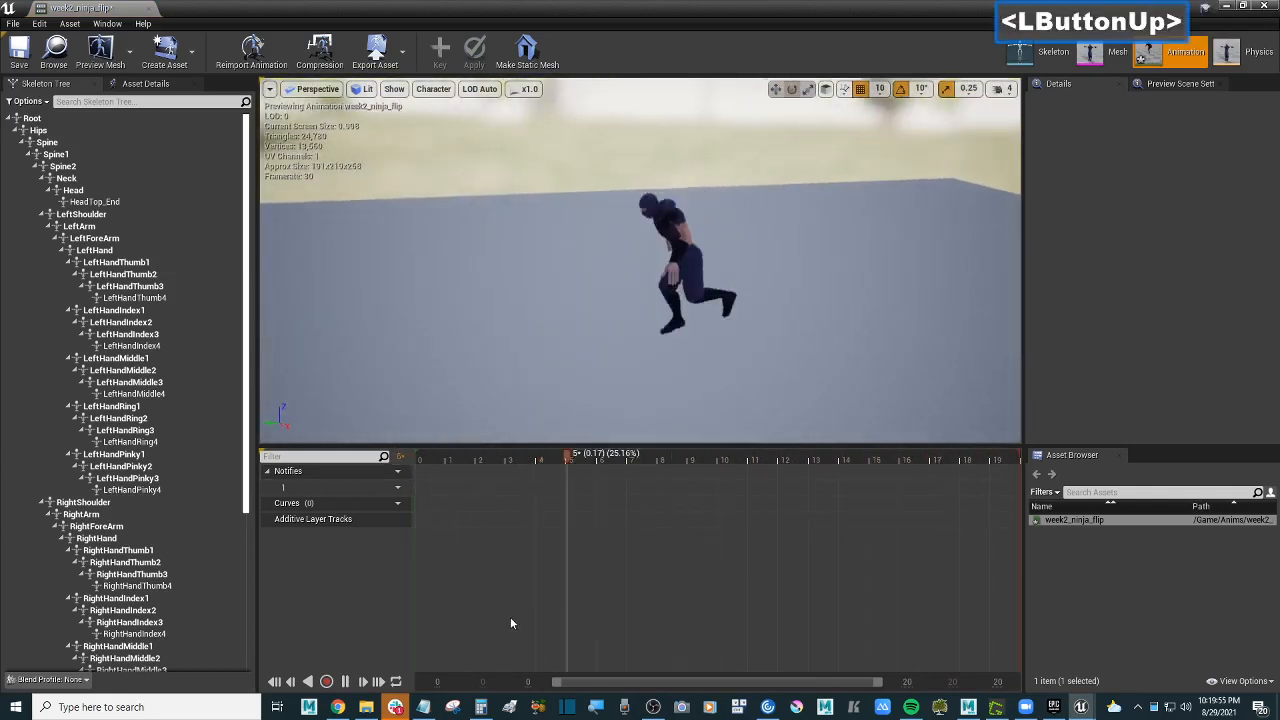
left_click(346, 681)
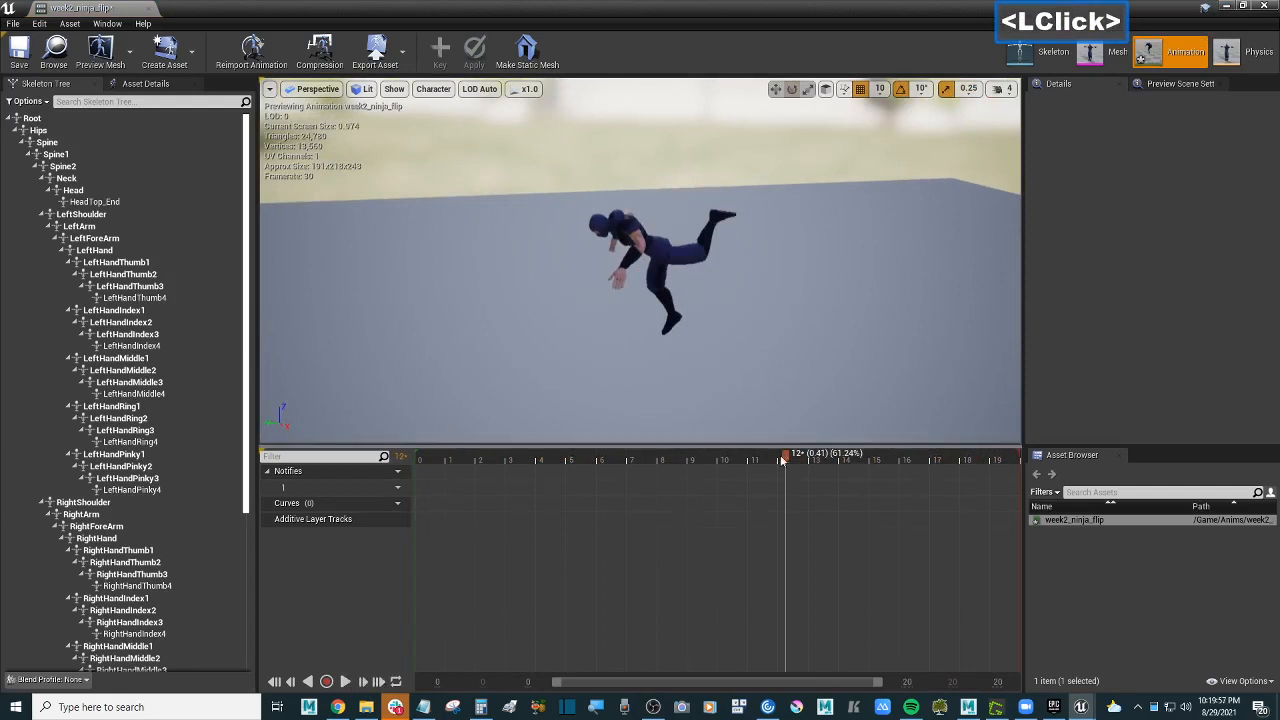
left_click_drag(556, 459, 418, 459)
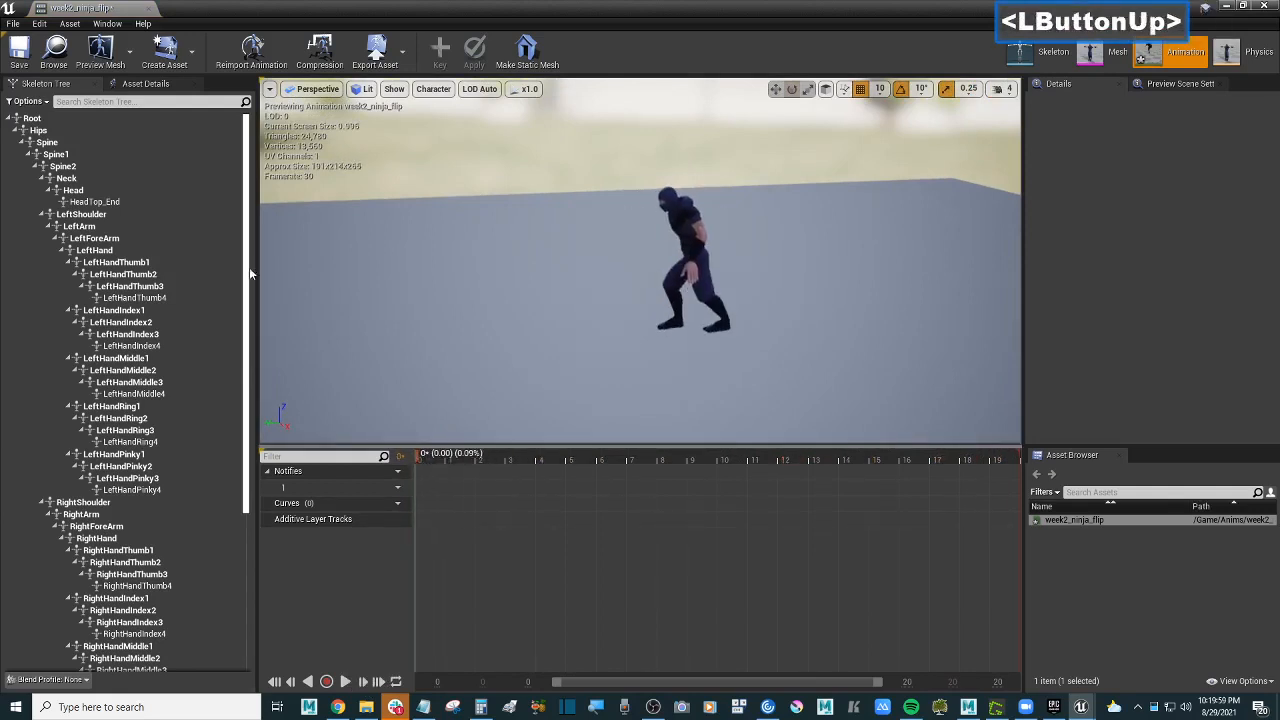
Step: Examine the Root bone's position against the Hips and Spine bones at the start of the flip animation
left_click(42, 119)
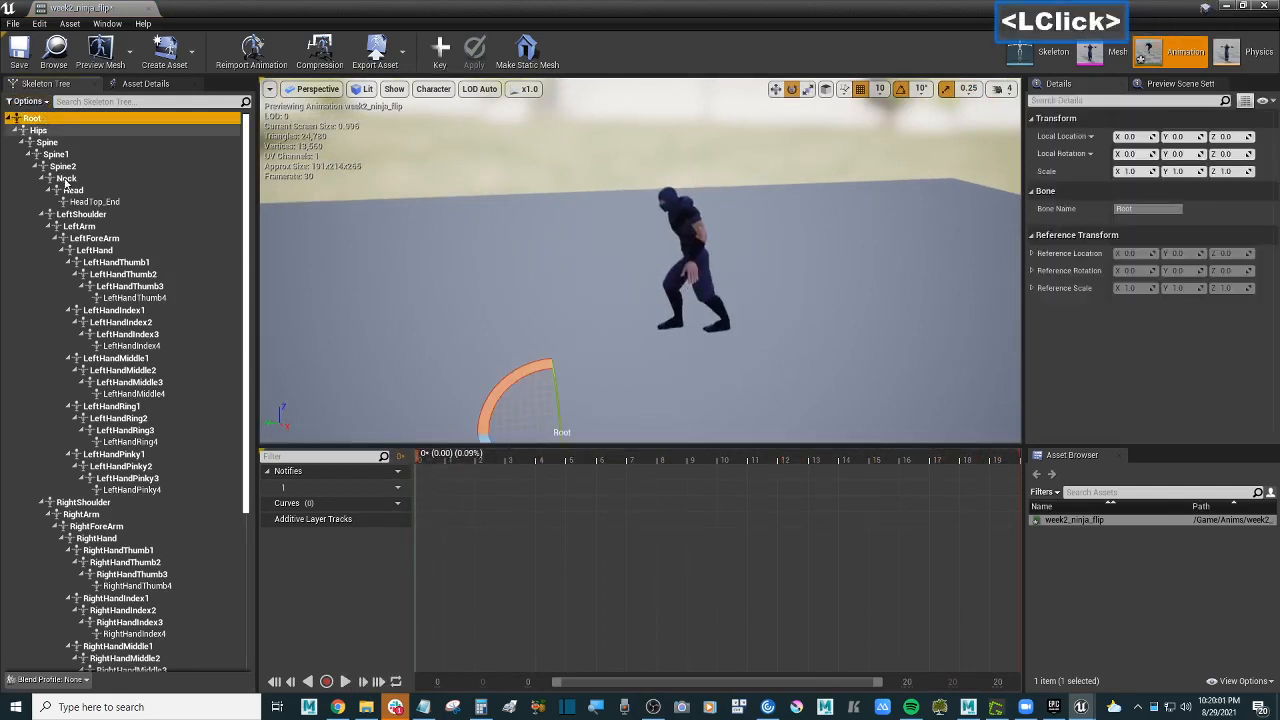
right_click_drag(496, 268, 605, 297)
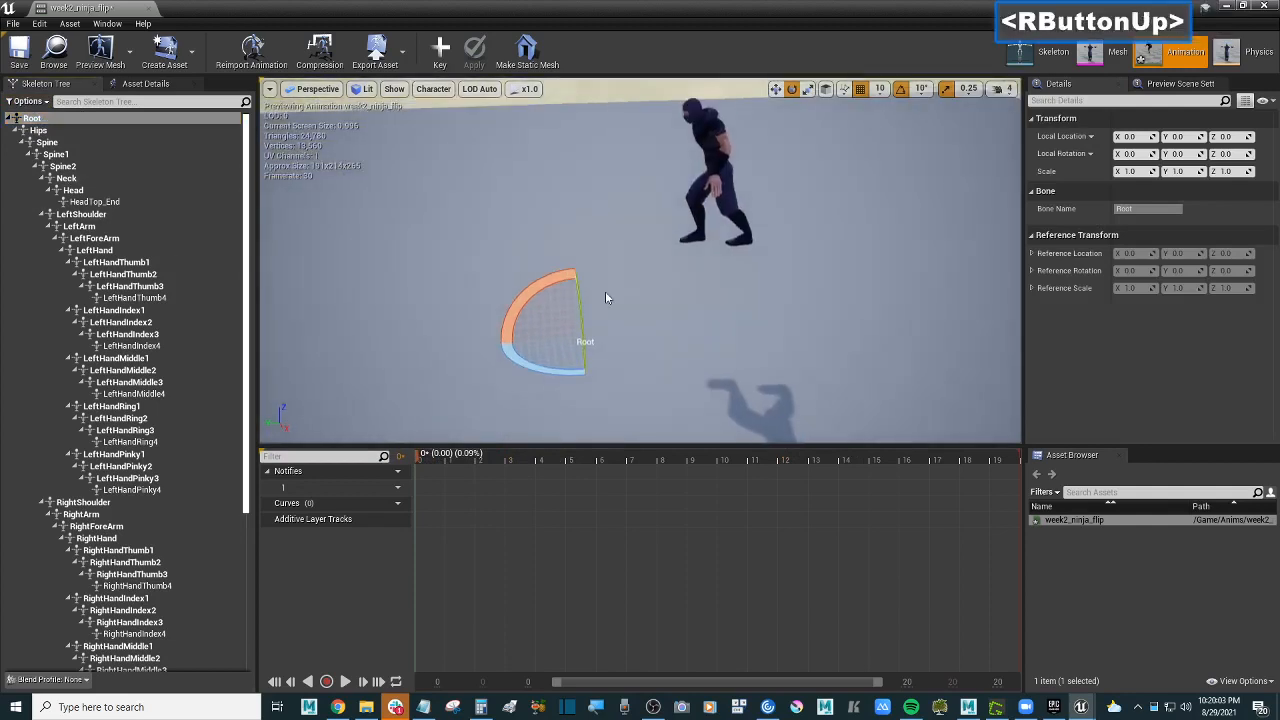
left_click(42, 132)
key("Down")
key("Down")
key("Down")
key("Down")
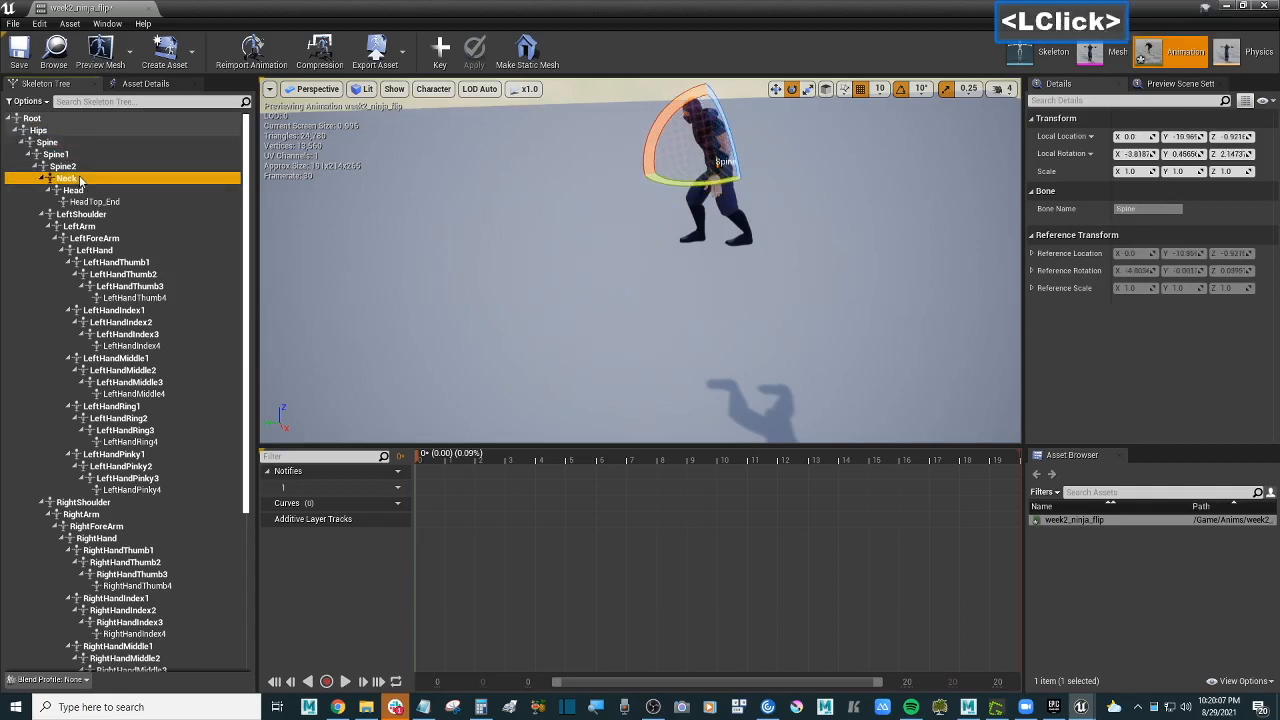
left_click(38, 119)
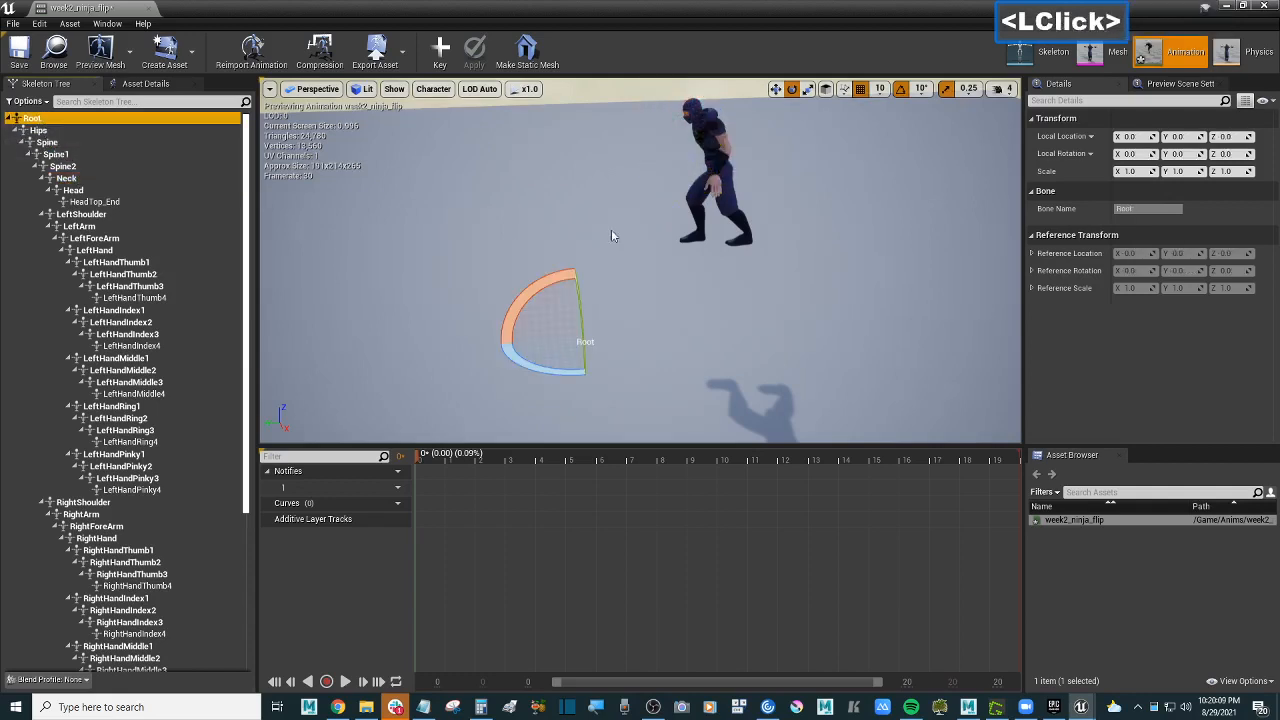
right_click_drag(631, 247, 640, 260)
key("s")
key("d")
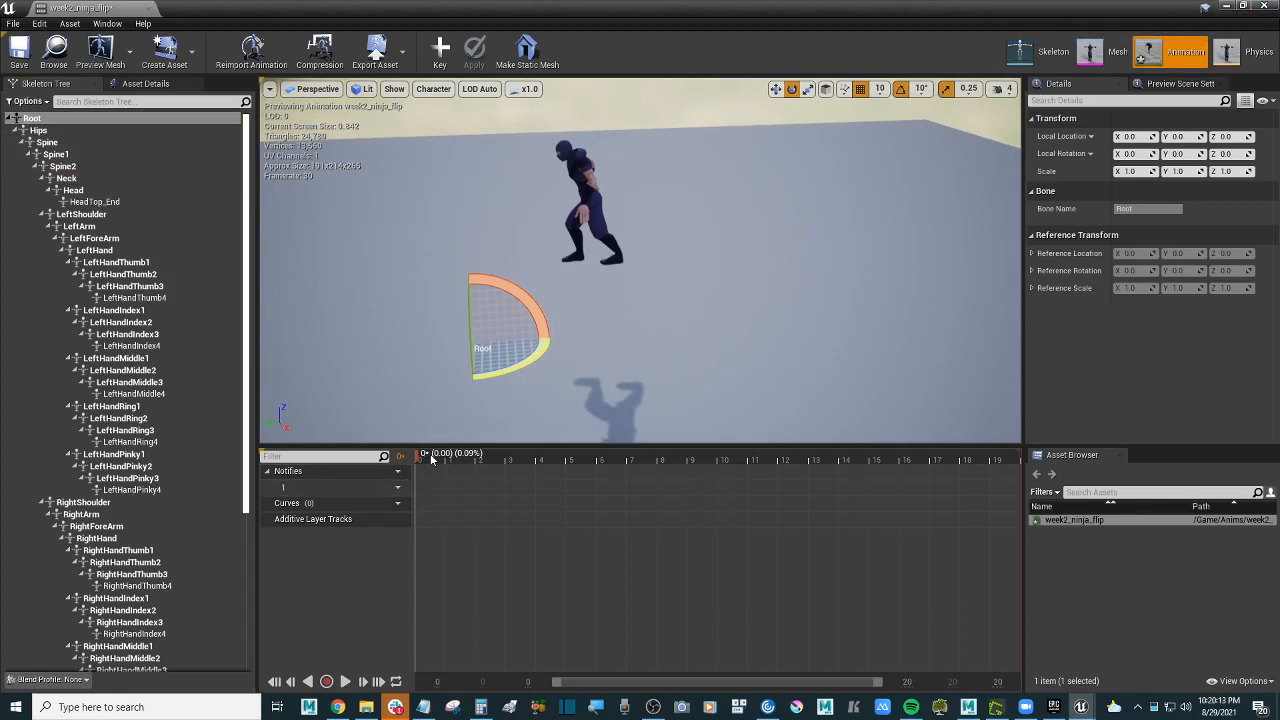
mouse_move(434, 458)
left_mouse_down()
mouse_move(1013, 465)
mouse_move(427, 456)
mouse_move(923, 457)
mouse_move(425, 470)
left_mouse_up()
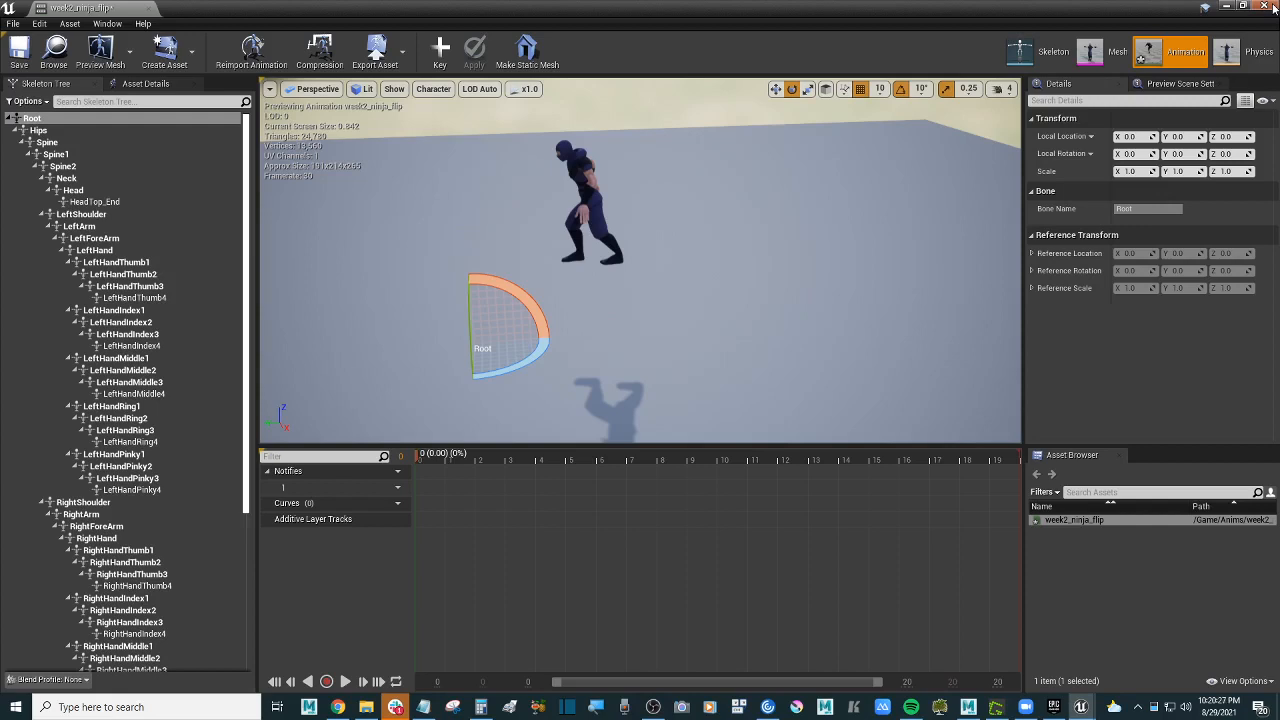
Step: Close the animation editor and save the imported week2_ninja_flip asset
left_click(1275, 7)
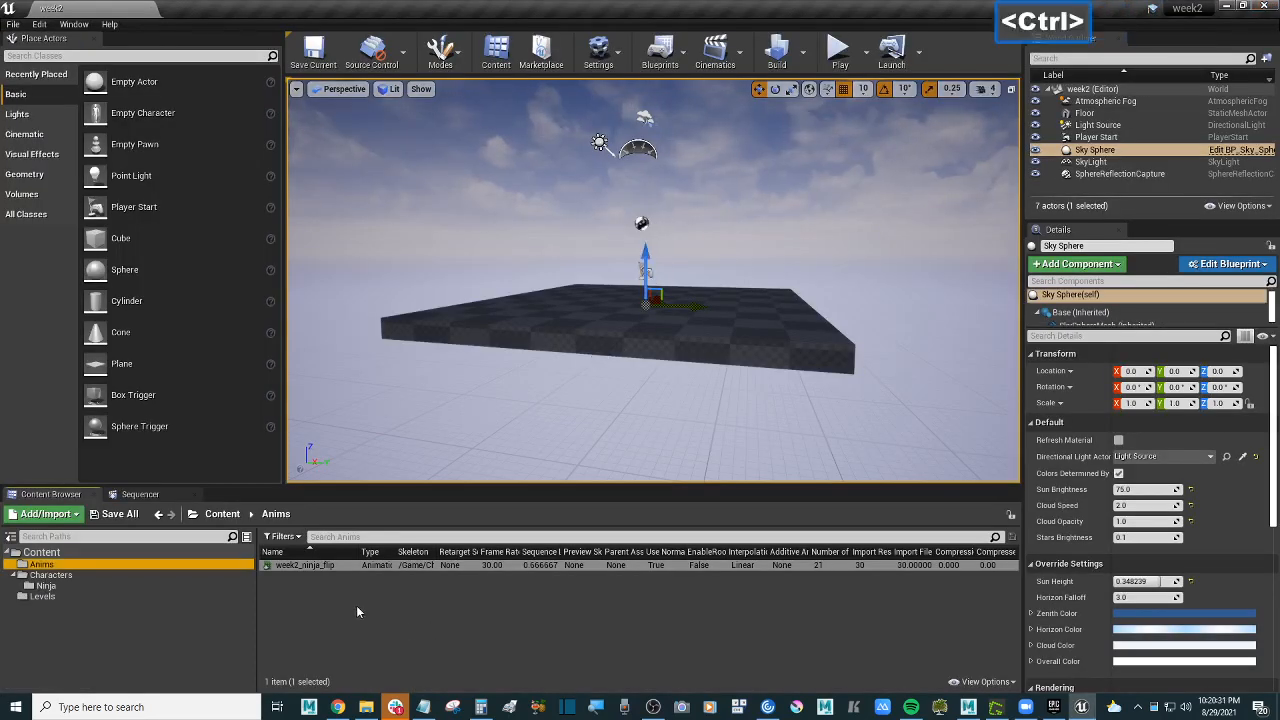
key("ctrl+s")
right_click_drag(629, 368, 651, 352)
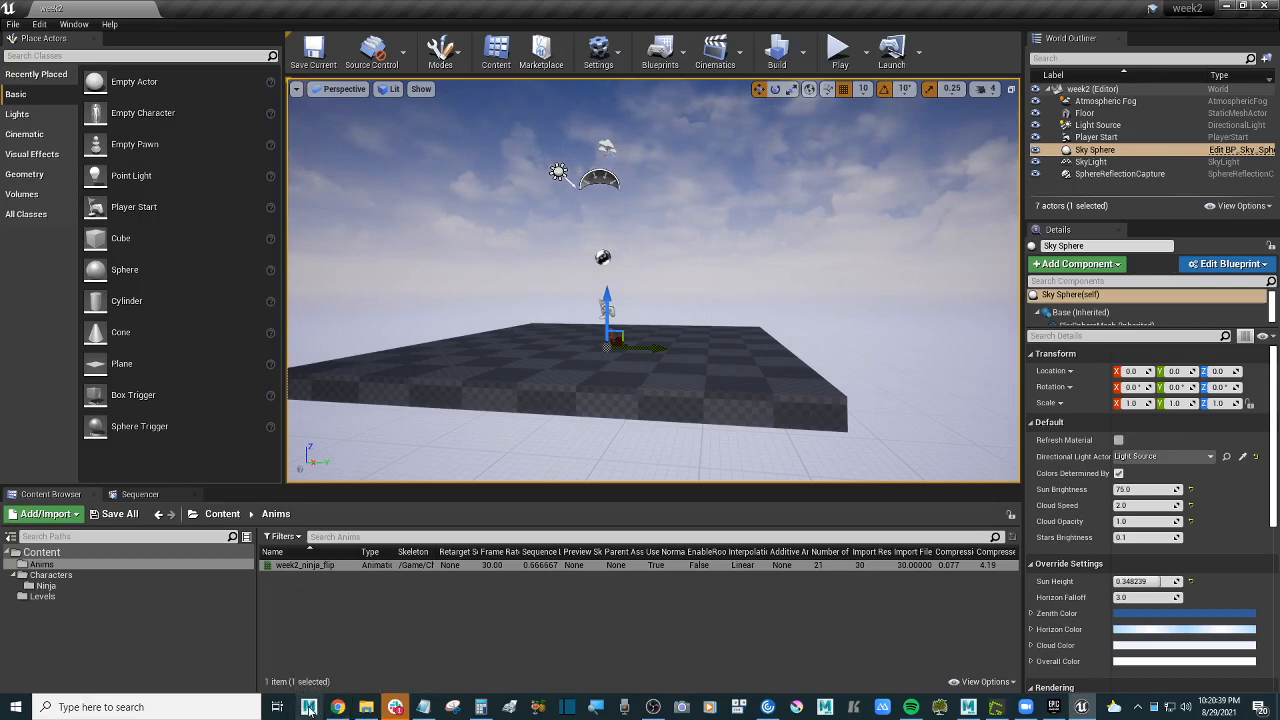
left_click(450, 618)
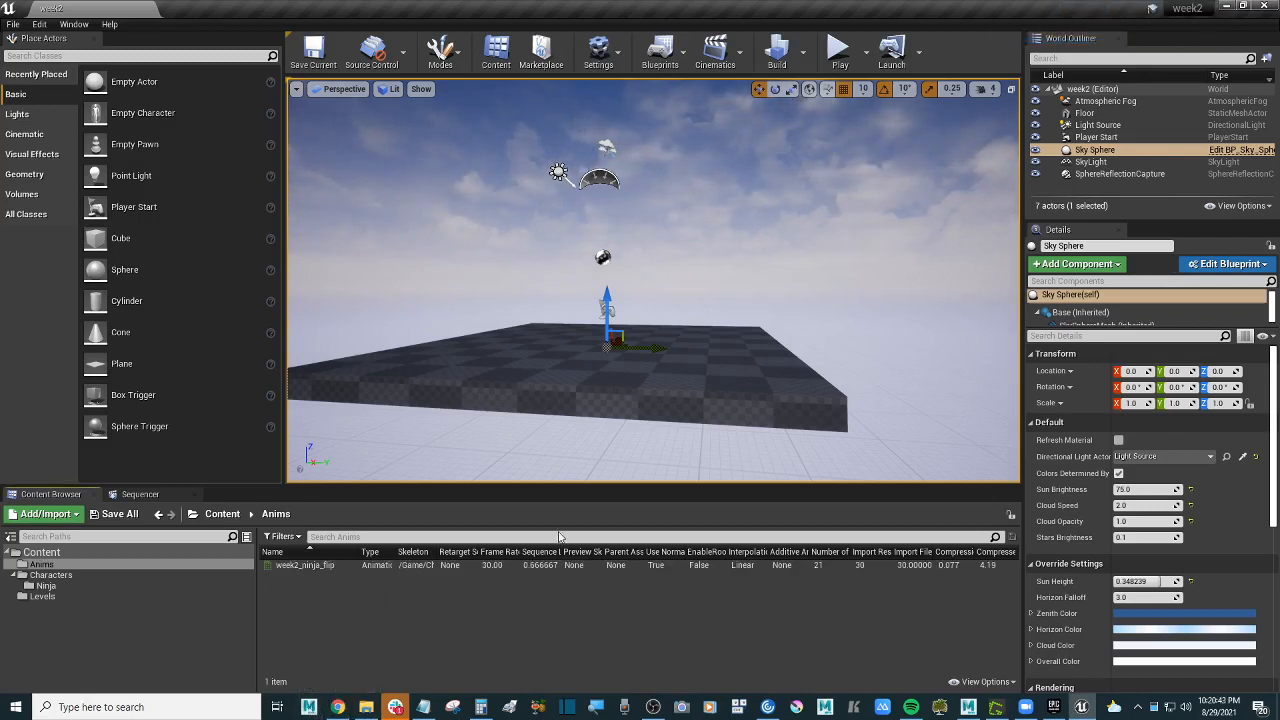
Step: Reopen the saved week2_ninja_flip animation and watch its playback from around the ninja
left_click(325, 566)
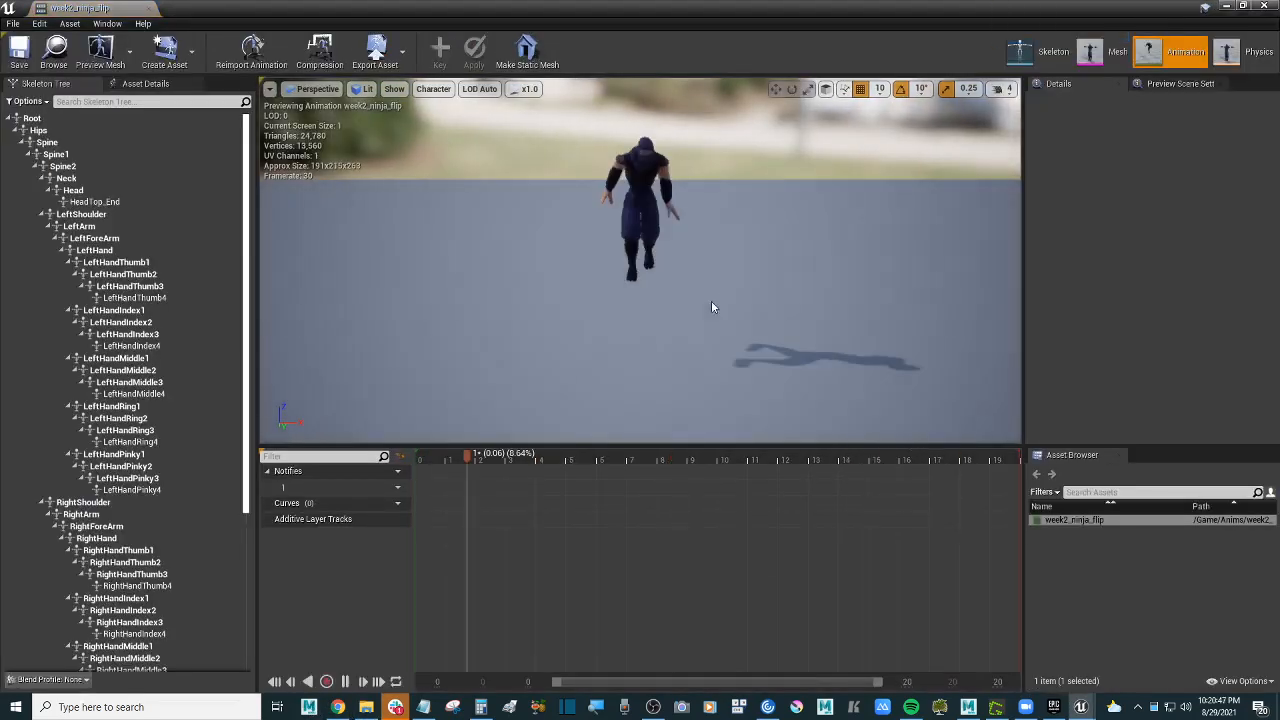
right_click_drag(711, 300, 640, 300)
key("d")
right_click_drag(868, 231, 775, 231)
key("a")
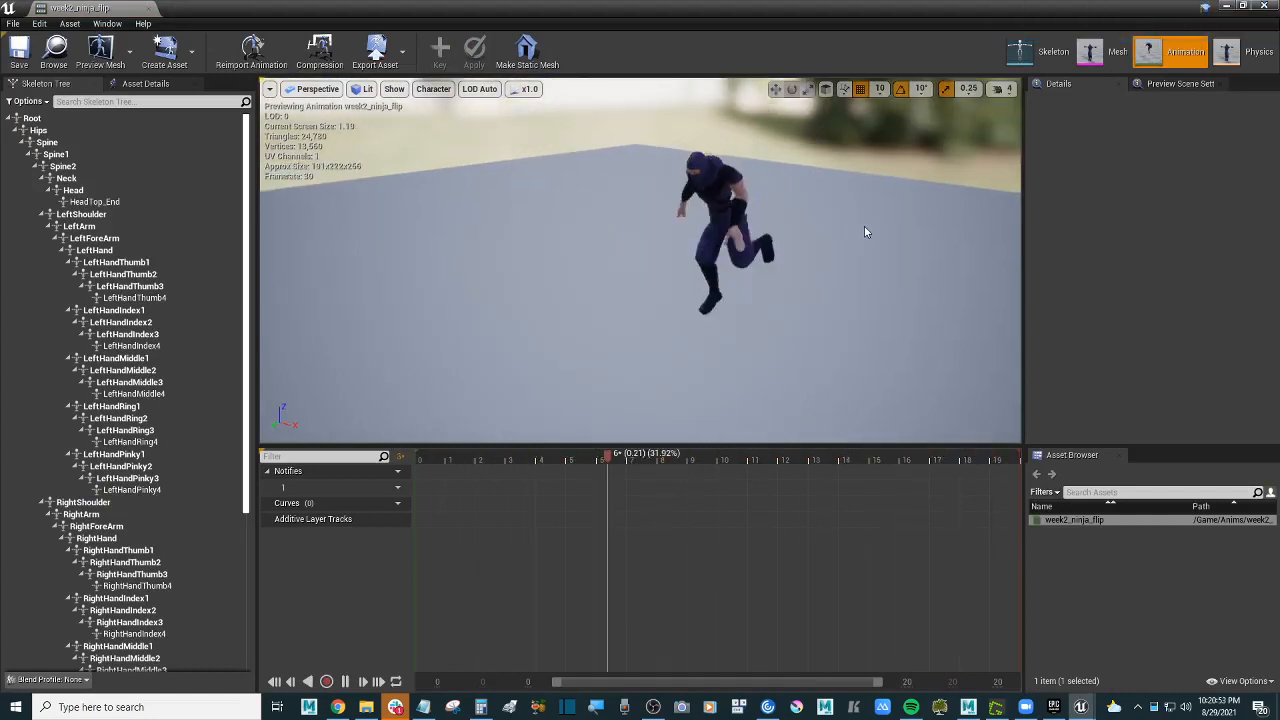
left_click(653, 707)
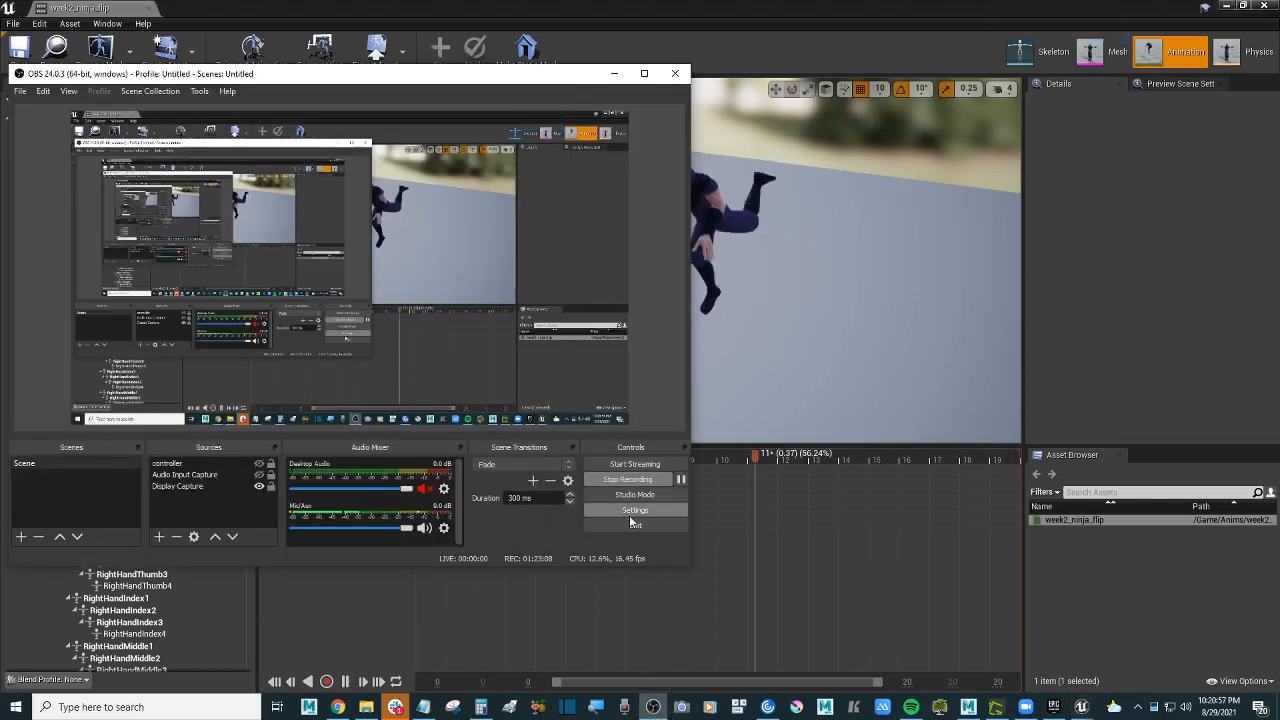
left_click(616, 76)
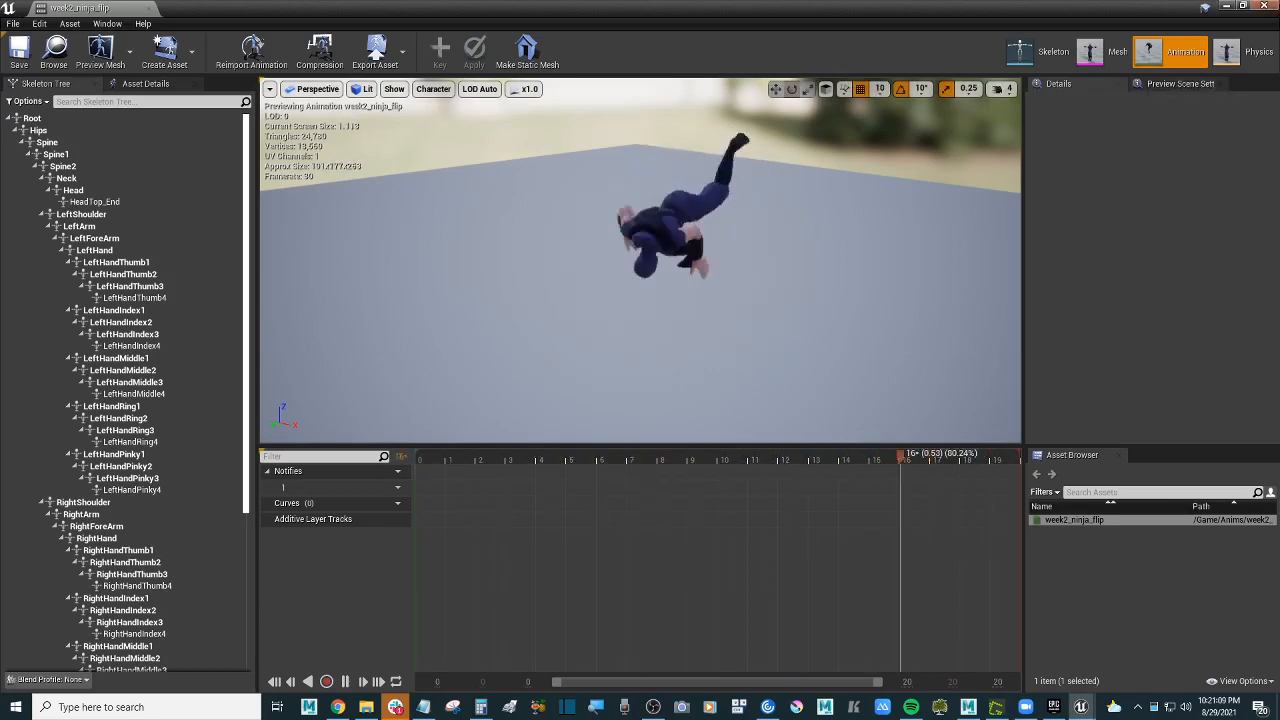
left_click(1227, 6)
right_click_drag(598, 337, 704, 316)
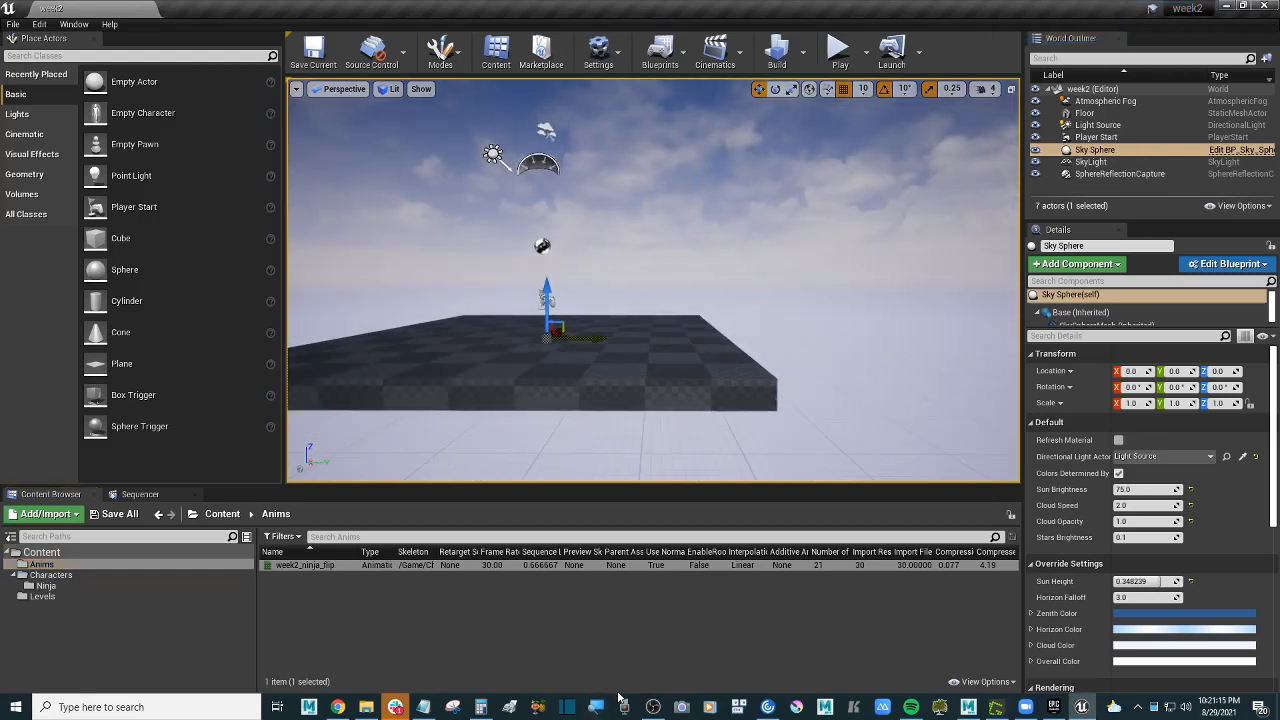
left_click(653, 707)
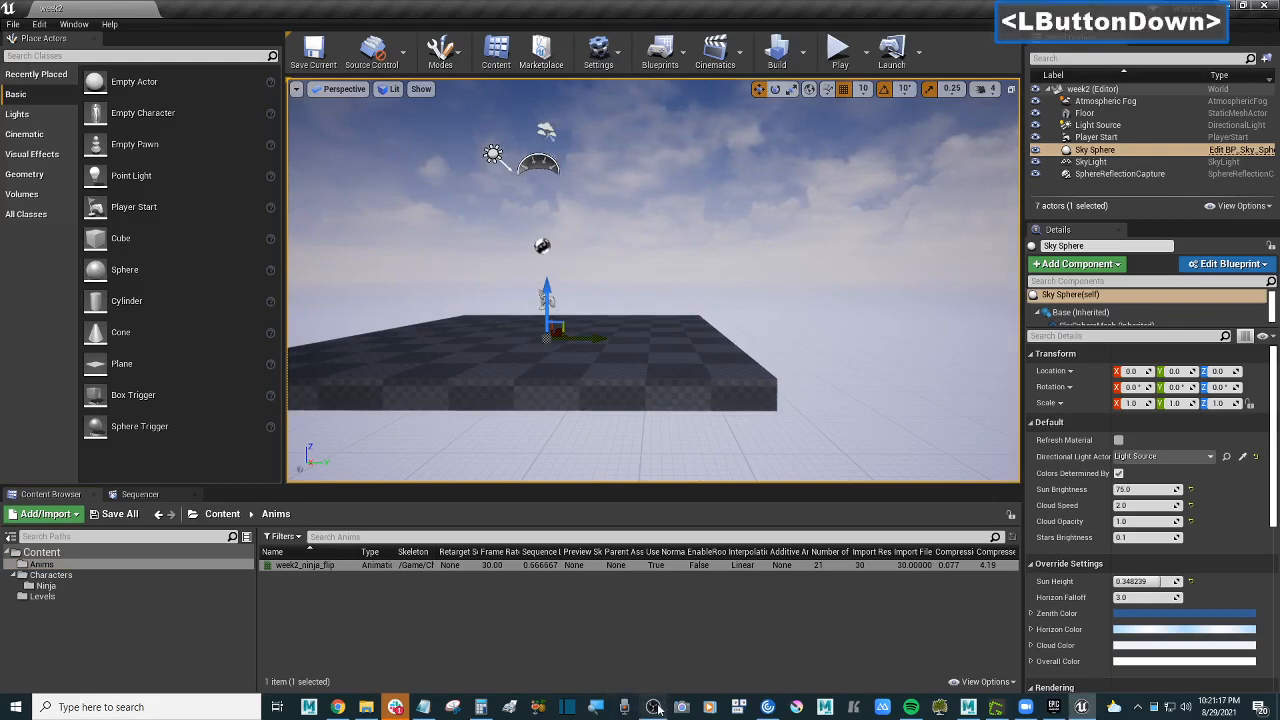